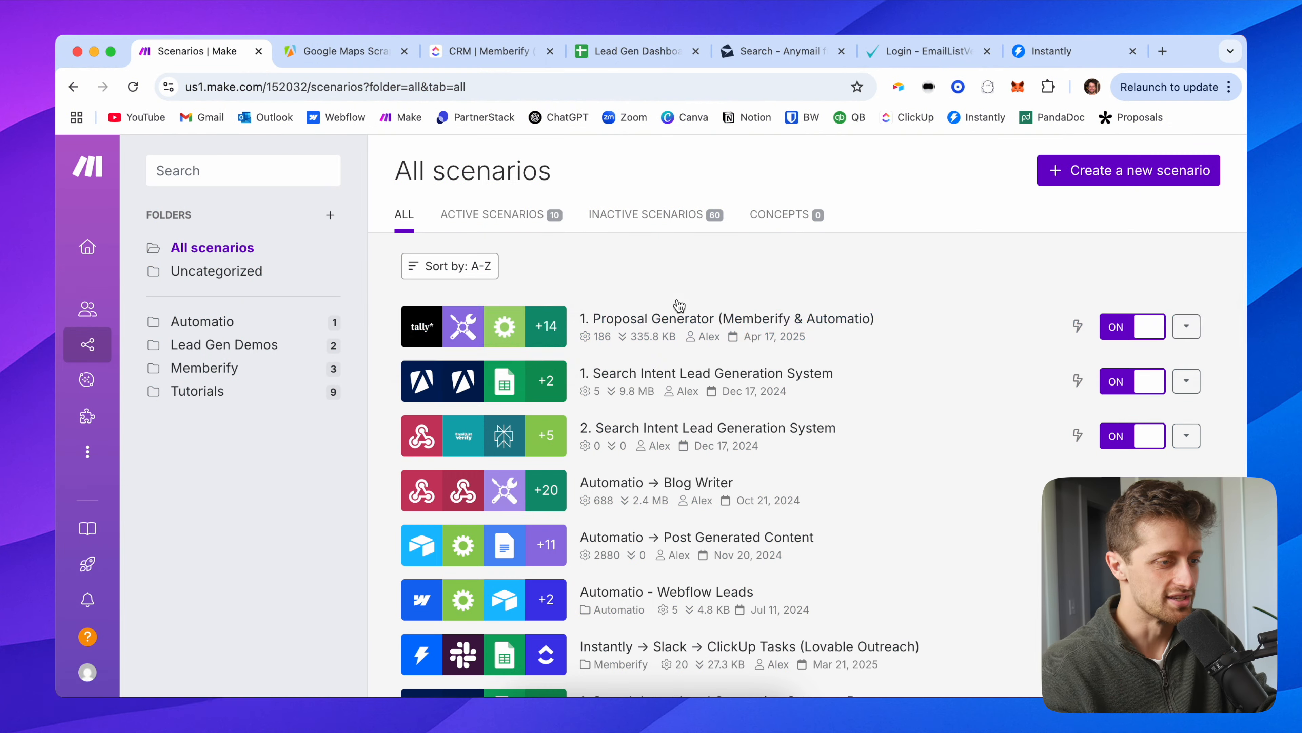
Step: Create a new scenario named 'Google Maps Lead Gen System - Demo', then go to the Apify Store
click(1124, 172)
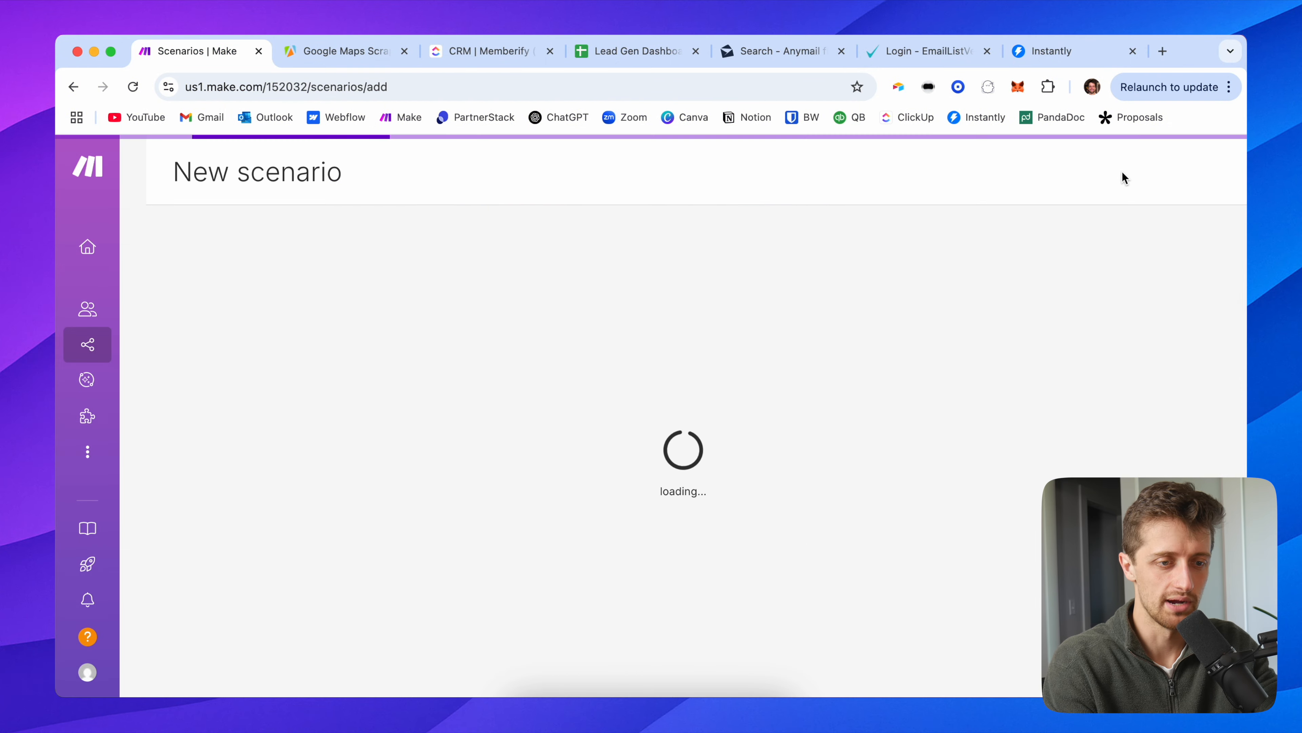
double_click(266, 176)
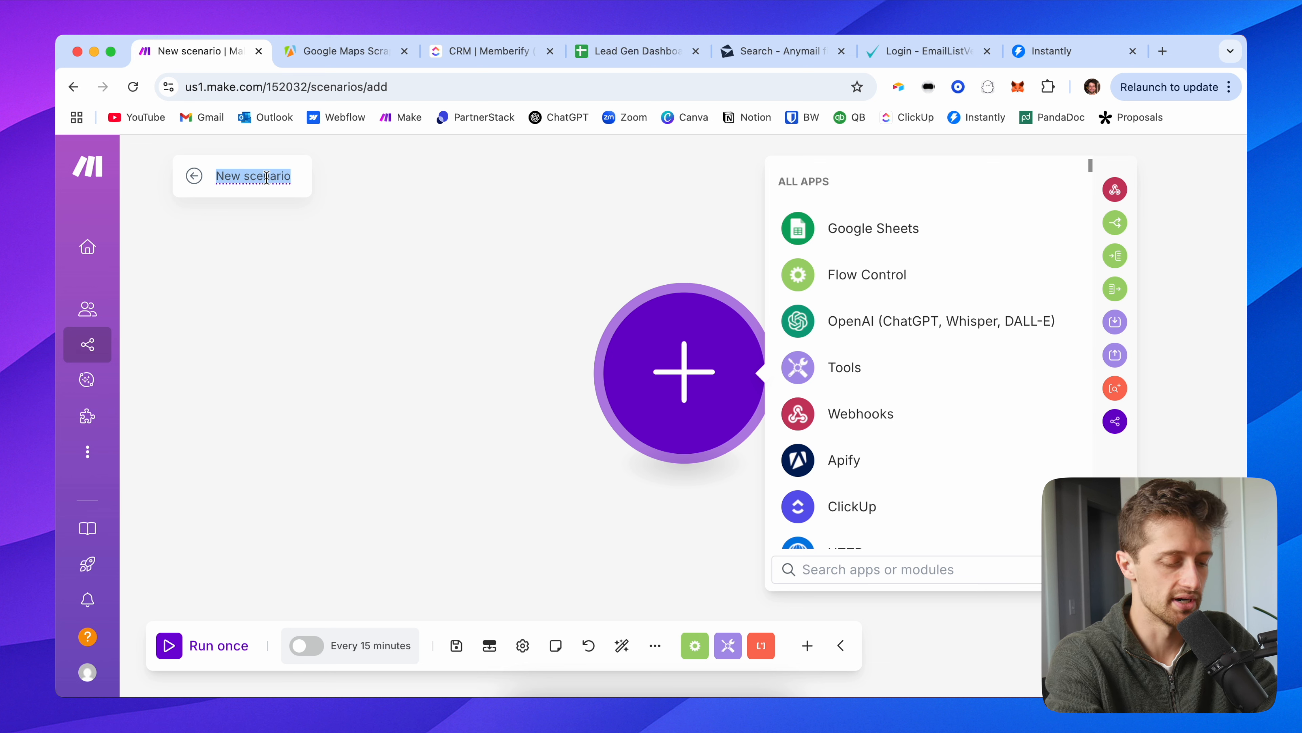
text(Google Maps)
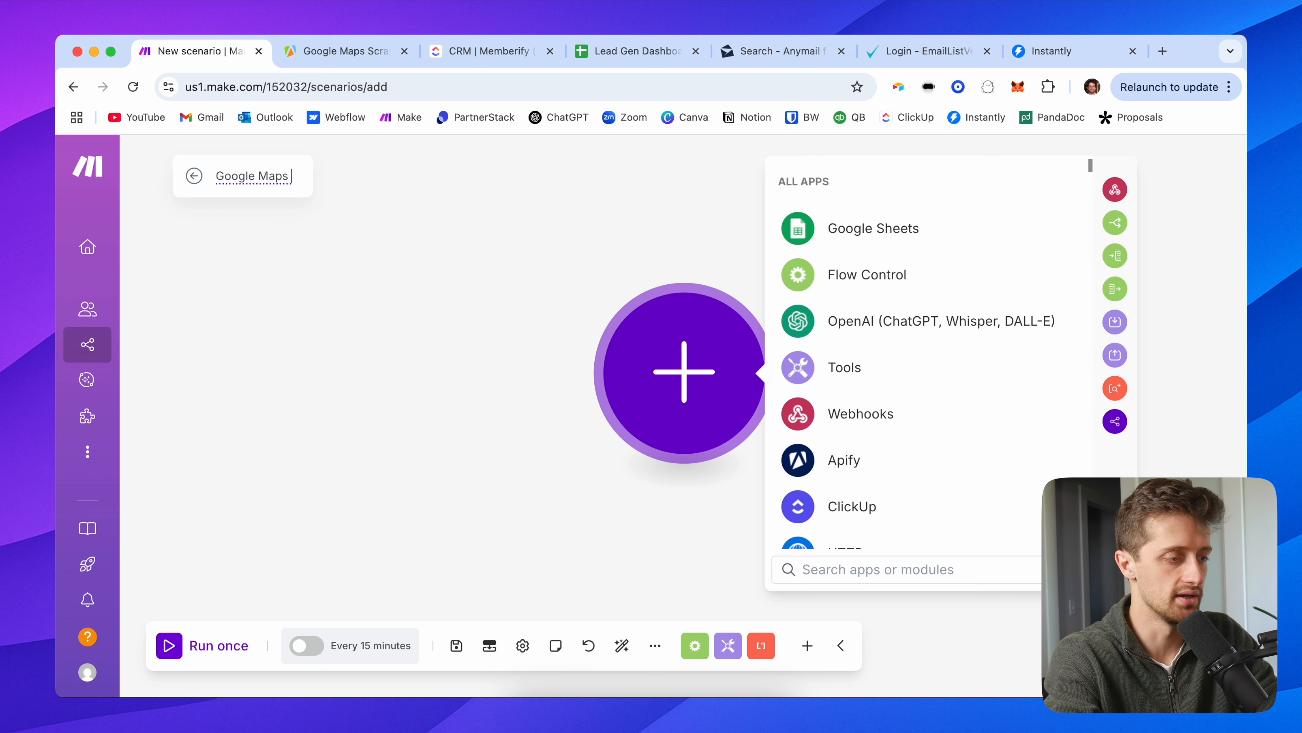
text( Lead Gen Sys)
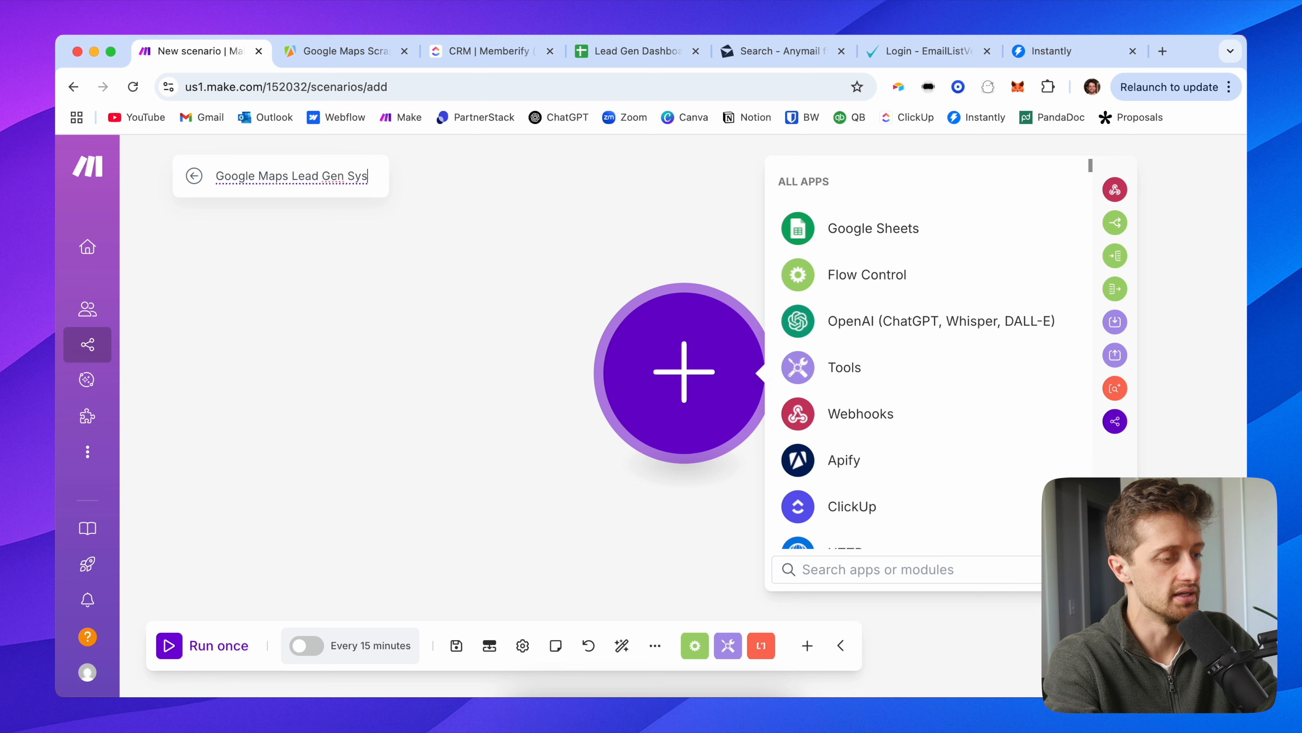
text(tem - Demo)
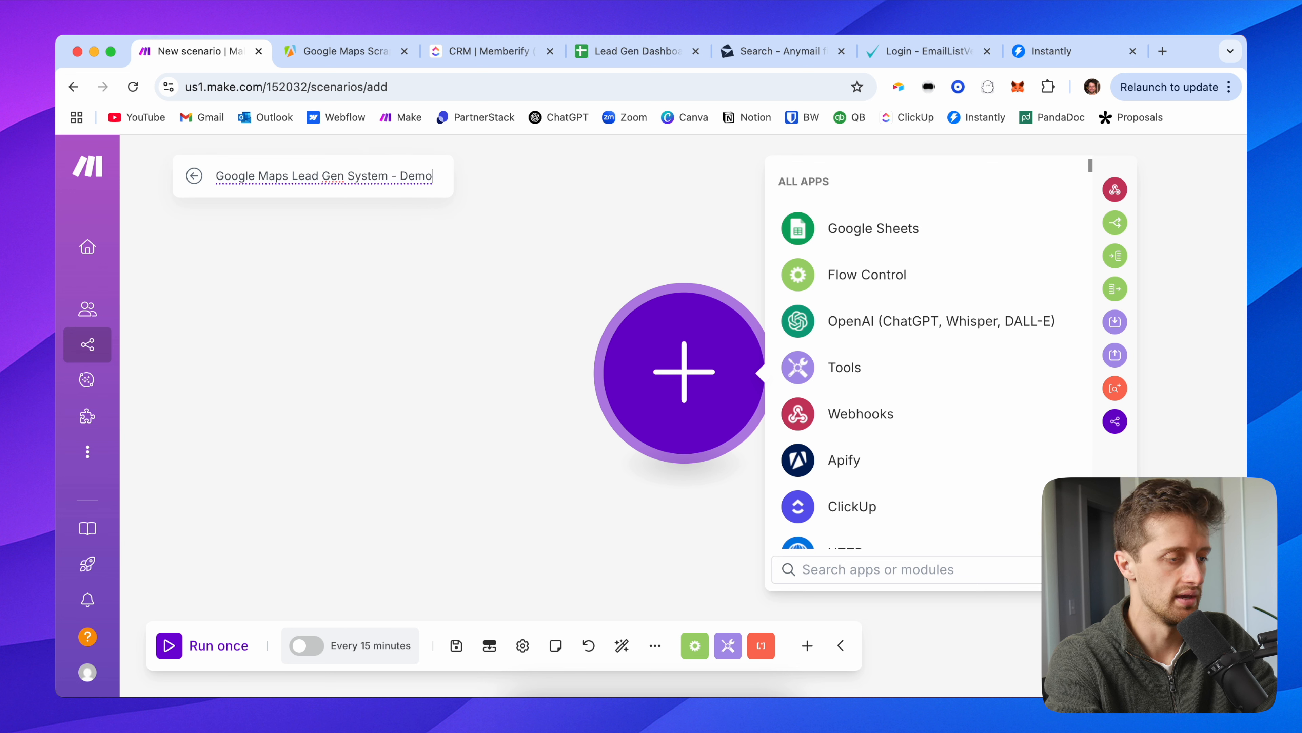
click(271, 309)
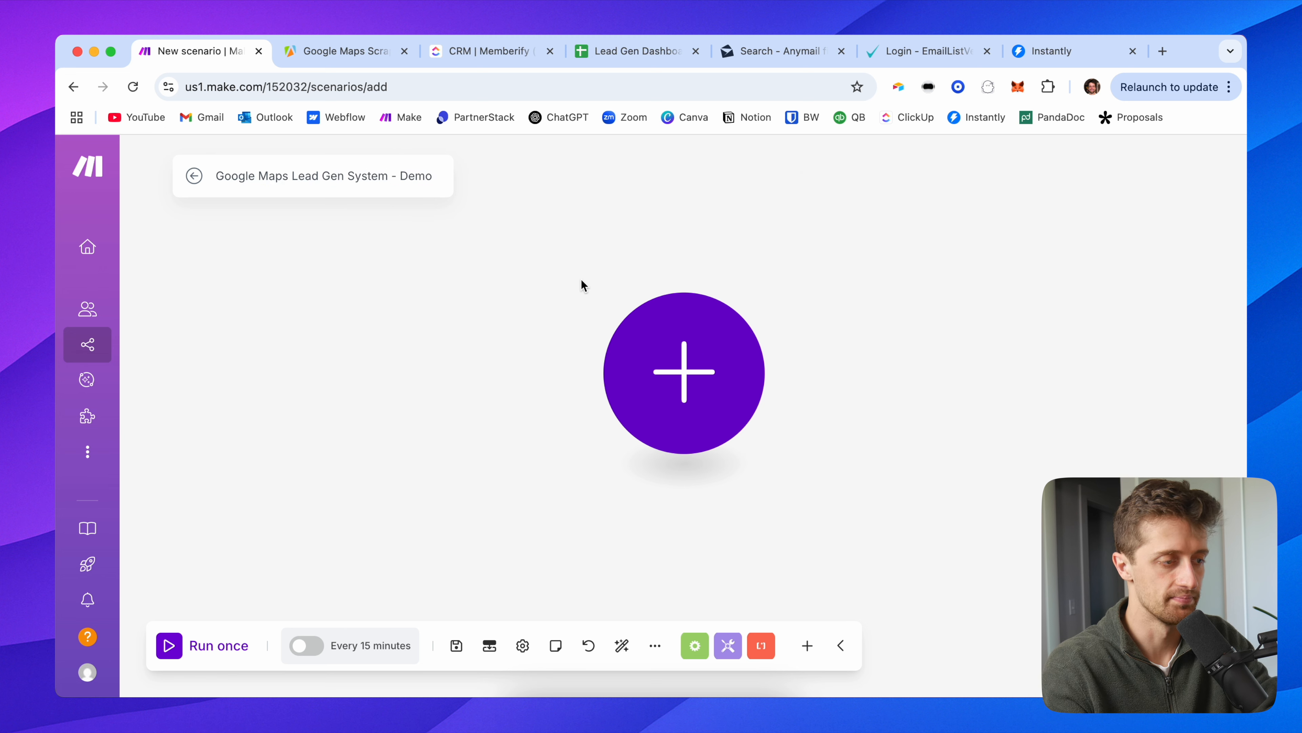
click(366, 61)
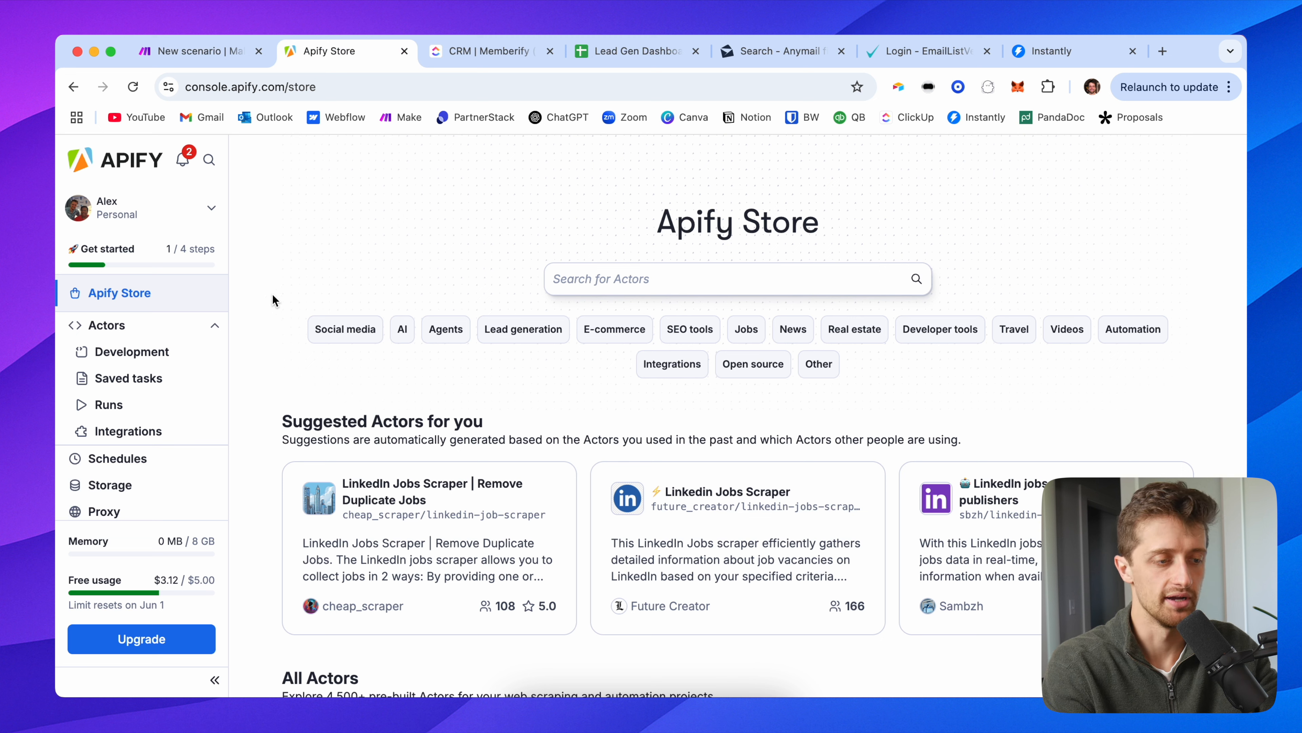
Step: Search the Apify Store for 'google maps' and open the Google Maps Scraper actor
click(629, 272)
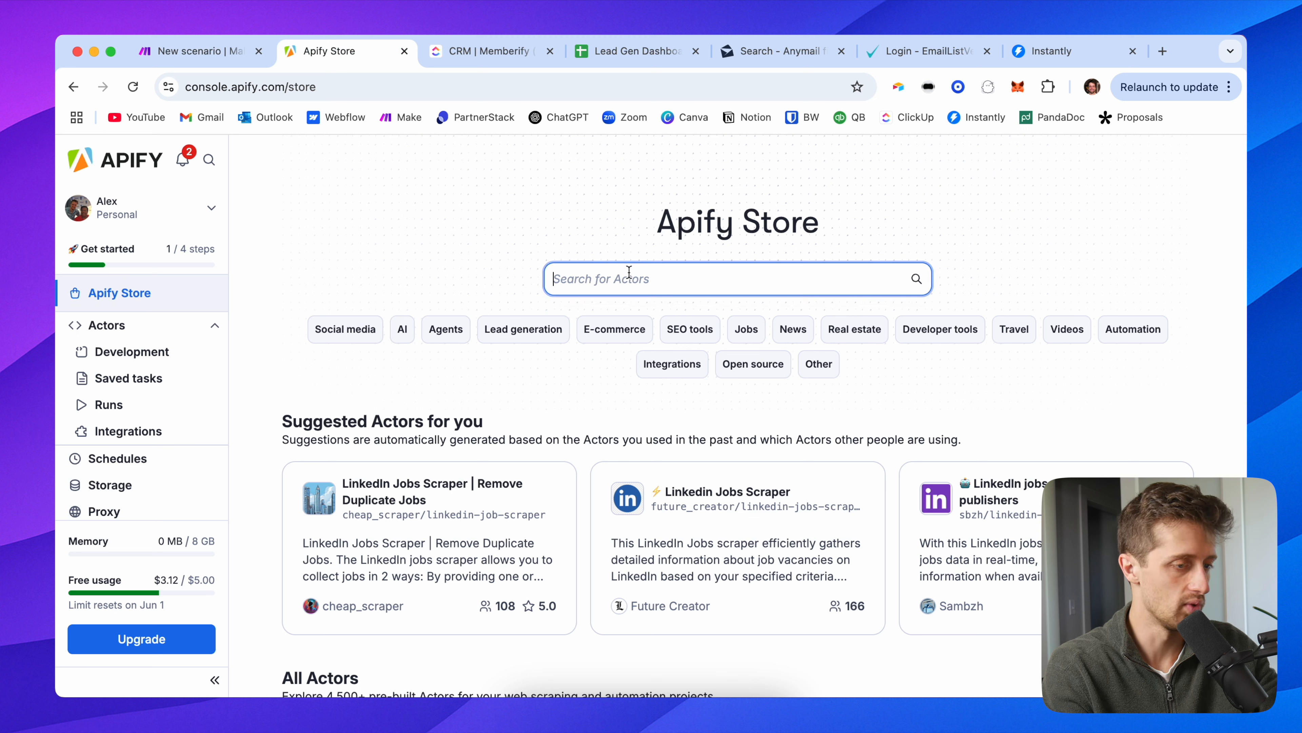
text(google maps)
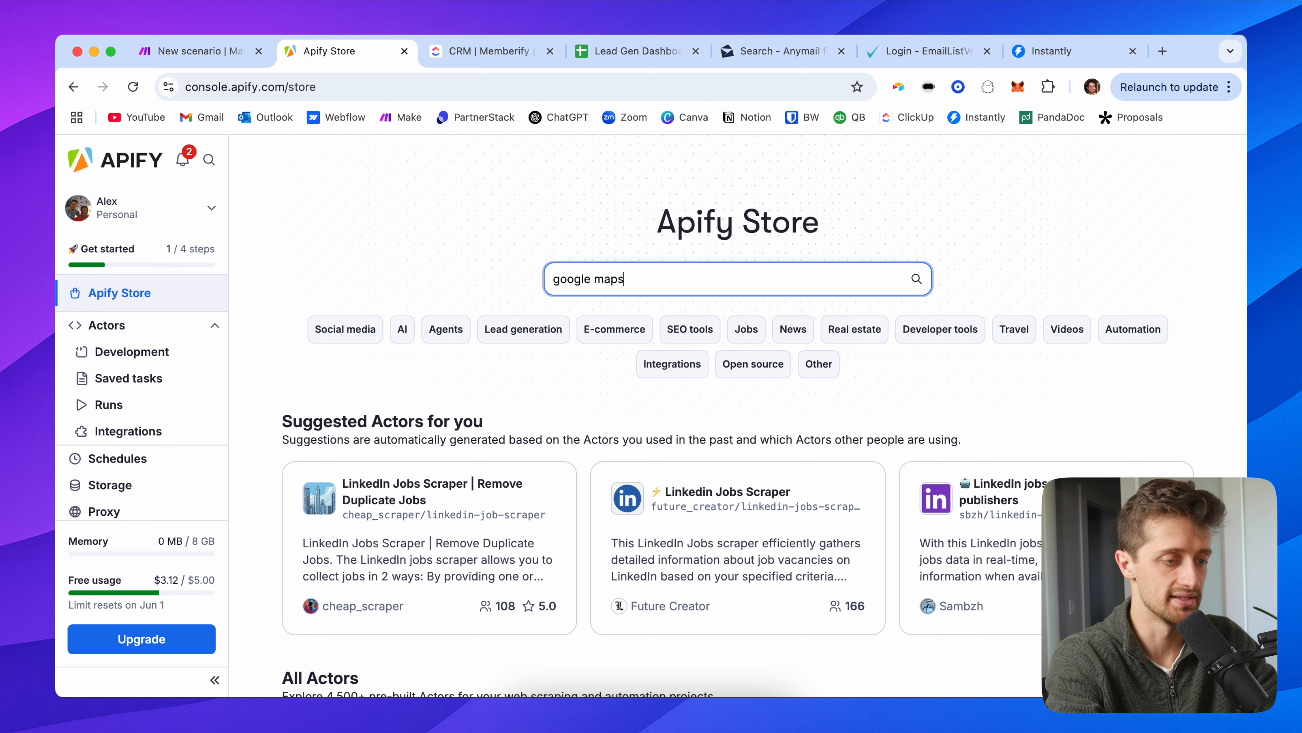
key(Return)
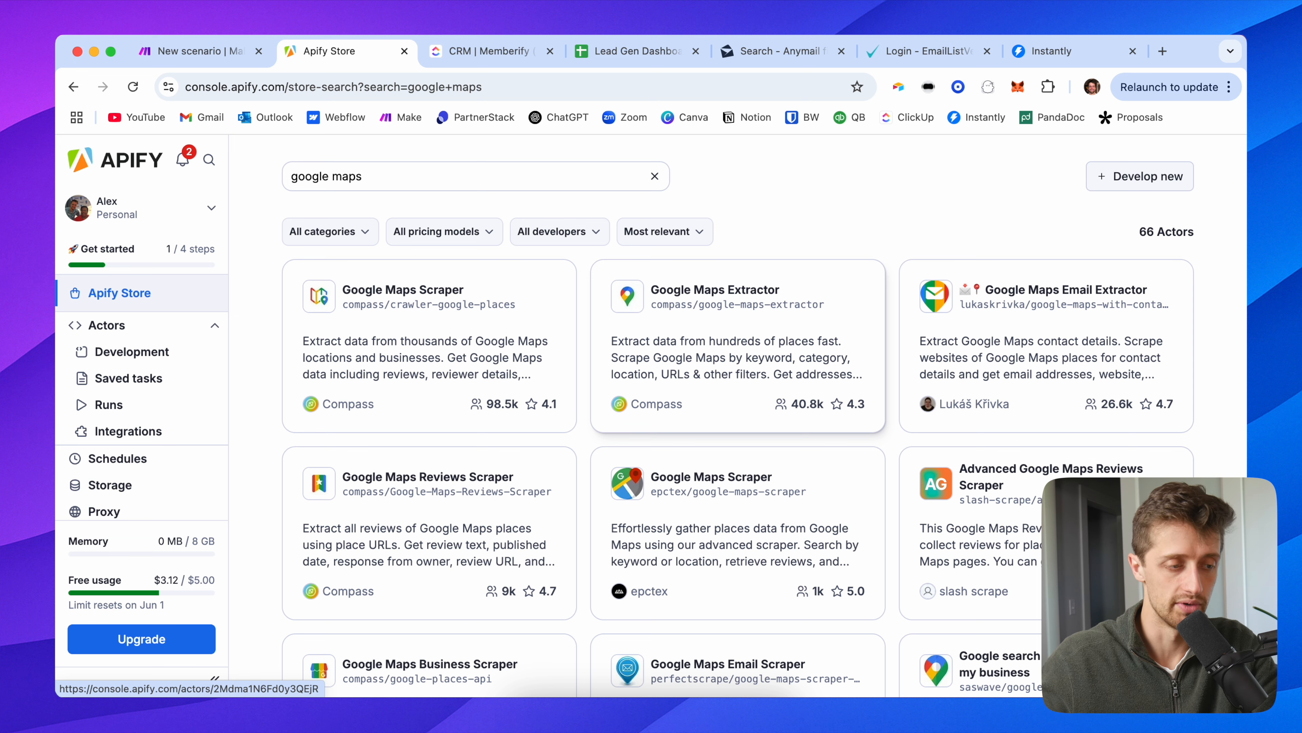
click(398, 362)
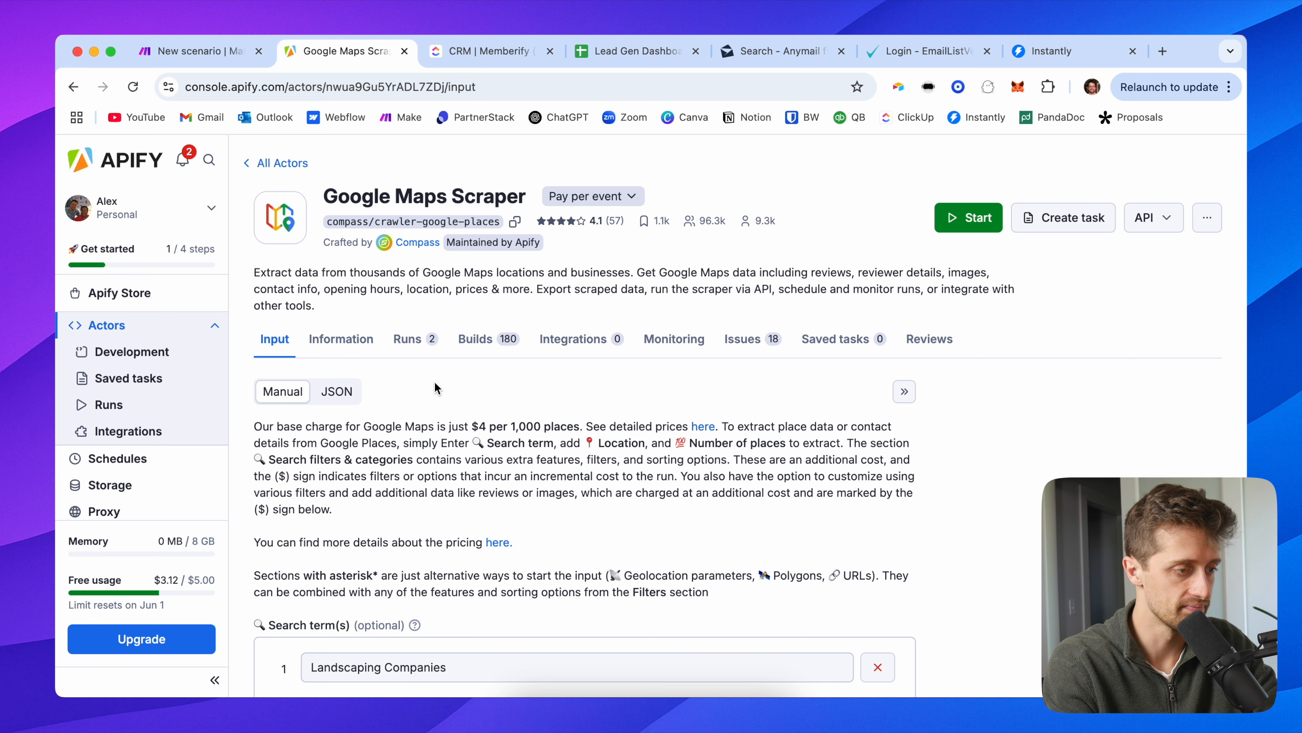
Step: Review the Google Maps Scraper's pricing, noting the $4 per 1,000 places base price
scroll(436, 387, down, 1)
click(632, 164)
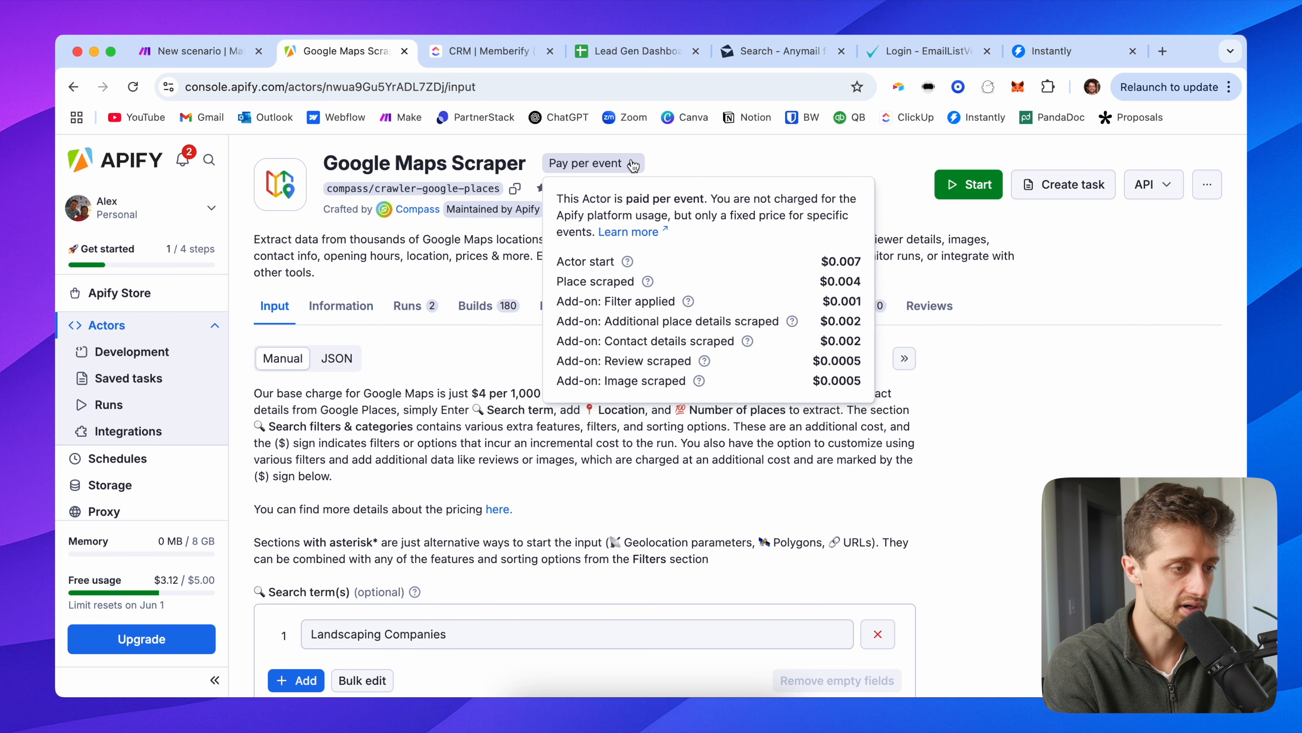
click(634, 165)
scroll(604, 373, down, 1)
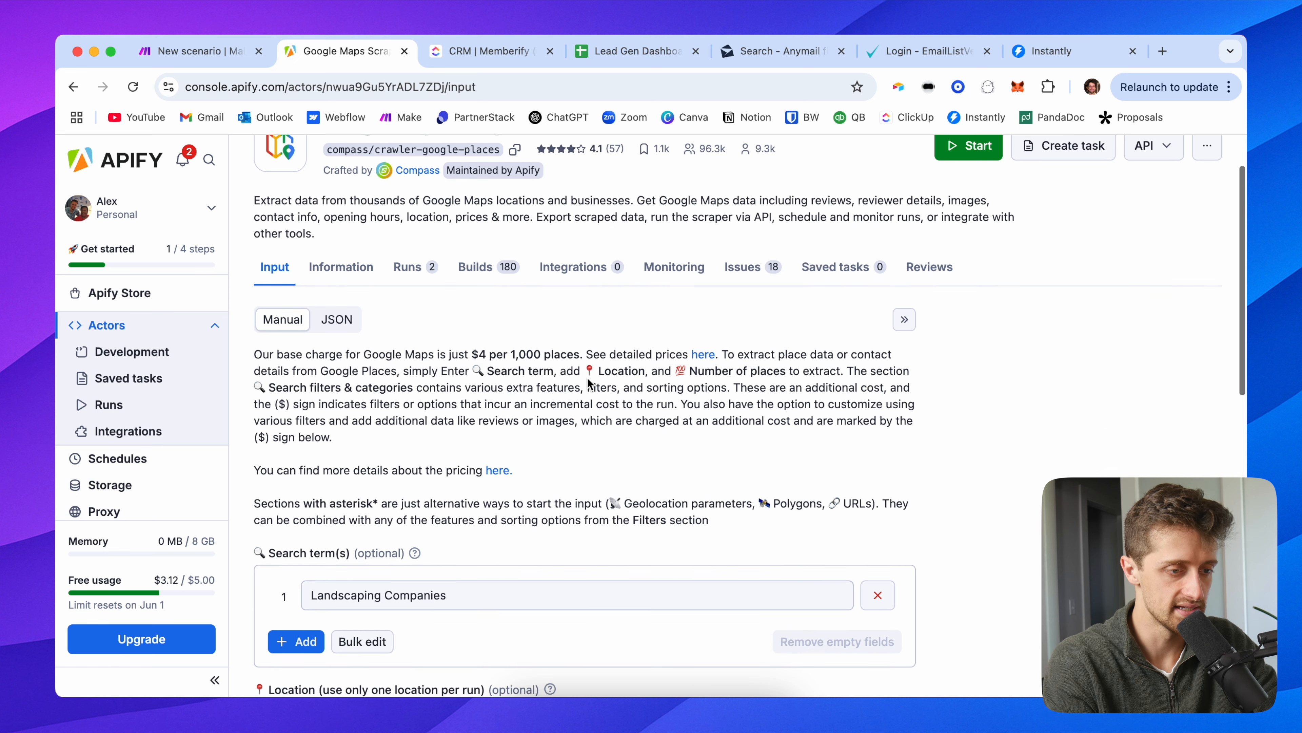
drag(472, 354, 552, 354)
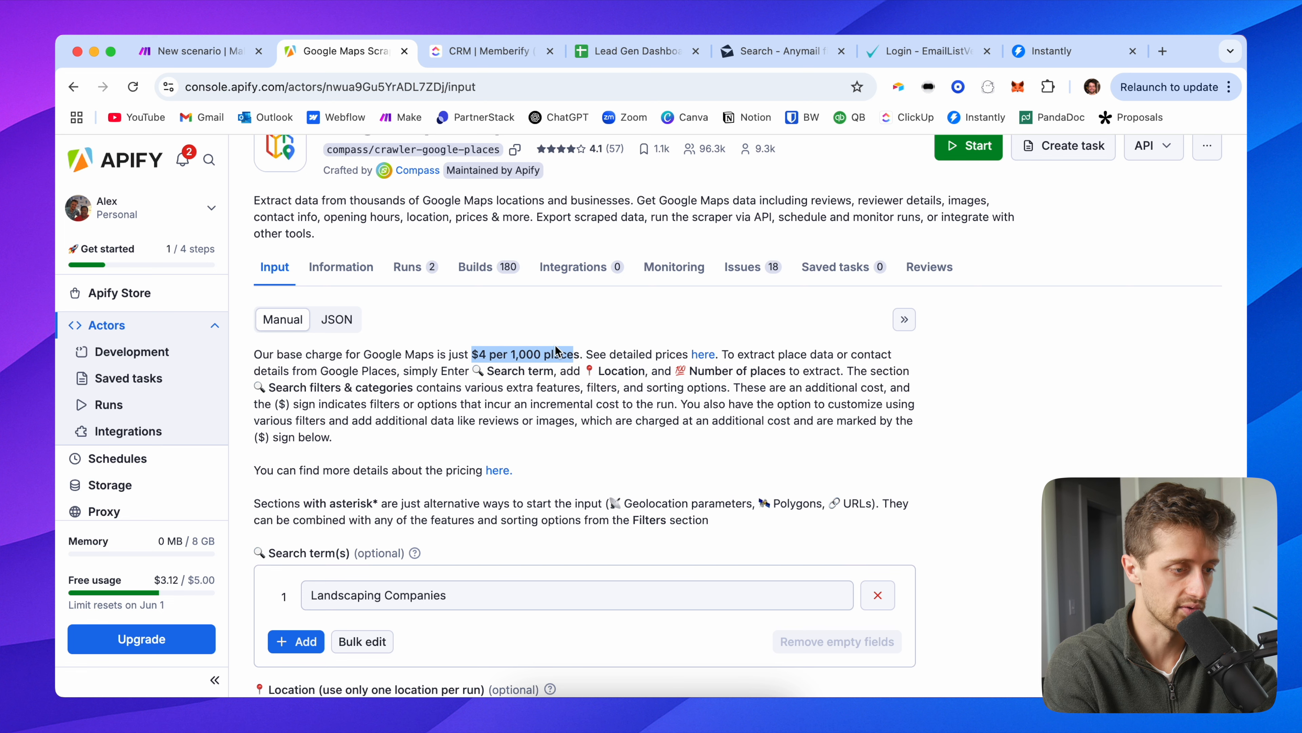
scroll(573, 354, up, 3)
Step: Compare the Google Maps Extractor, Email Extractor and Reviews Scraper actors from the search results
click(281, 163)
click(682, 339)
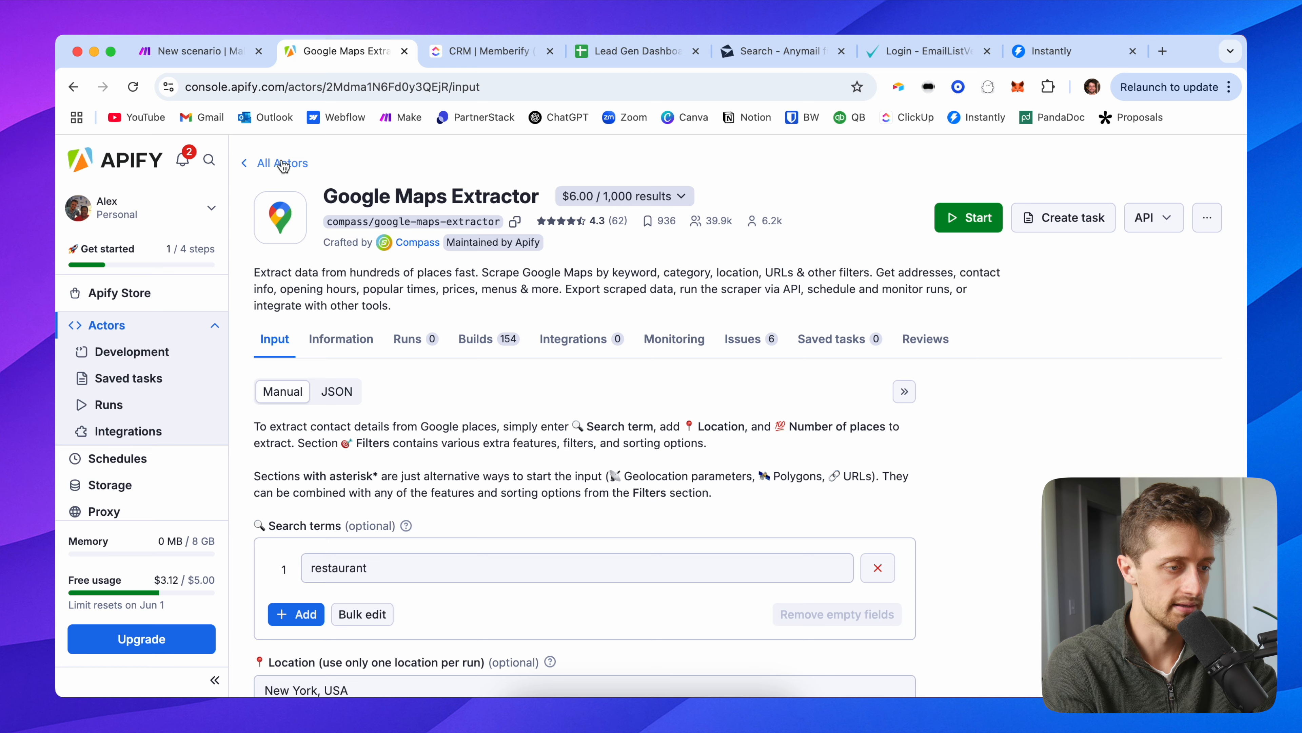
click(282, 163)
click(942, 366)
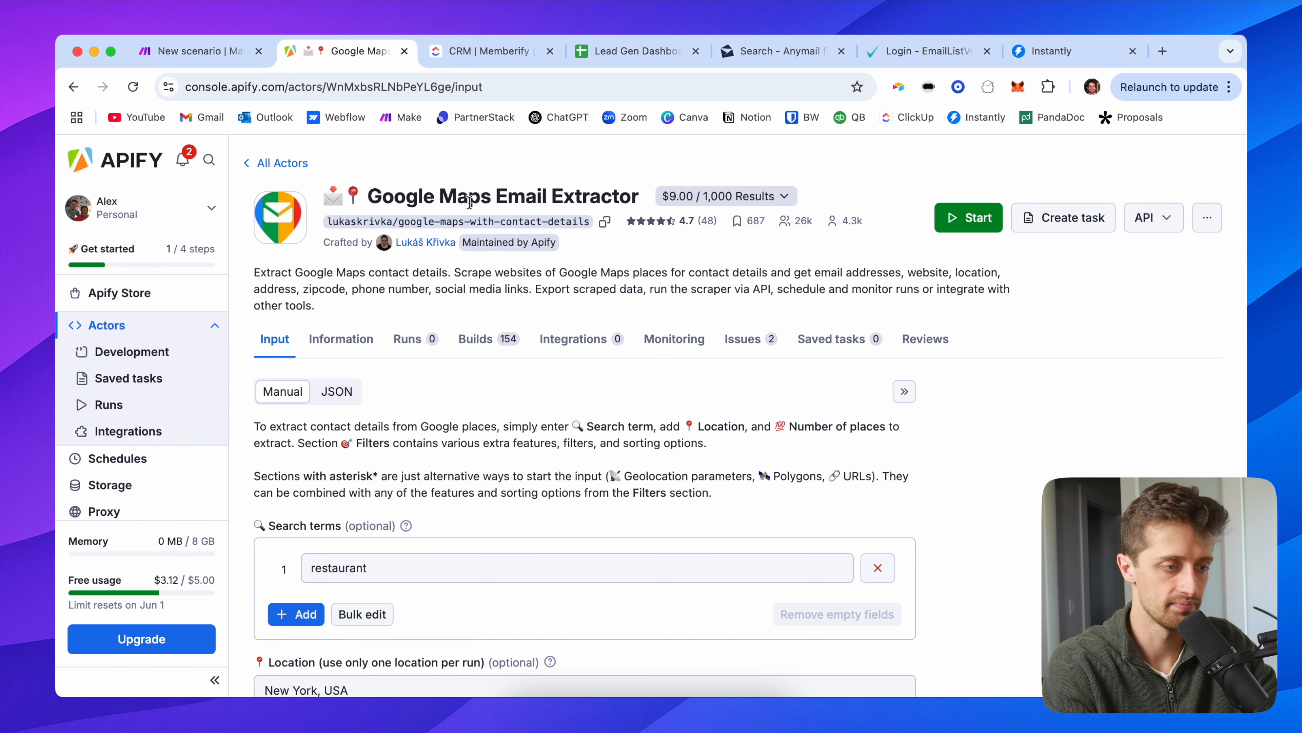
click(281, 163)
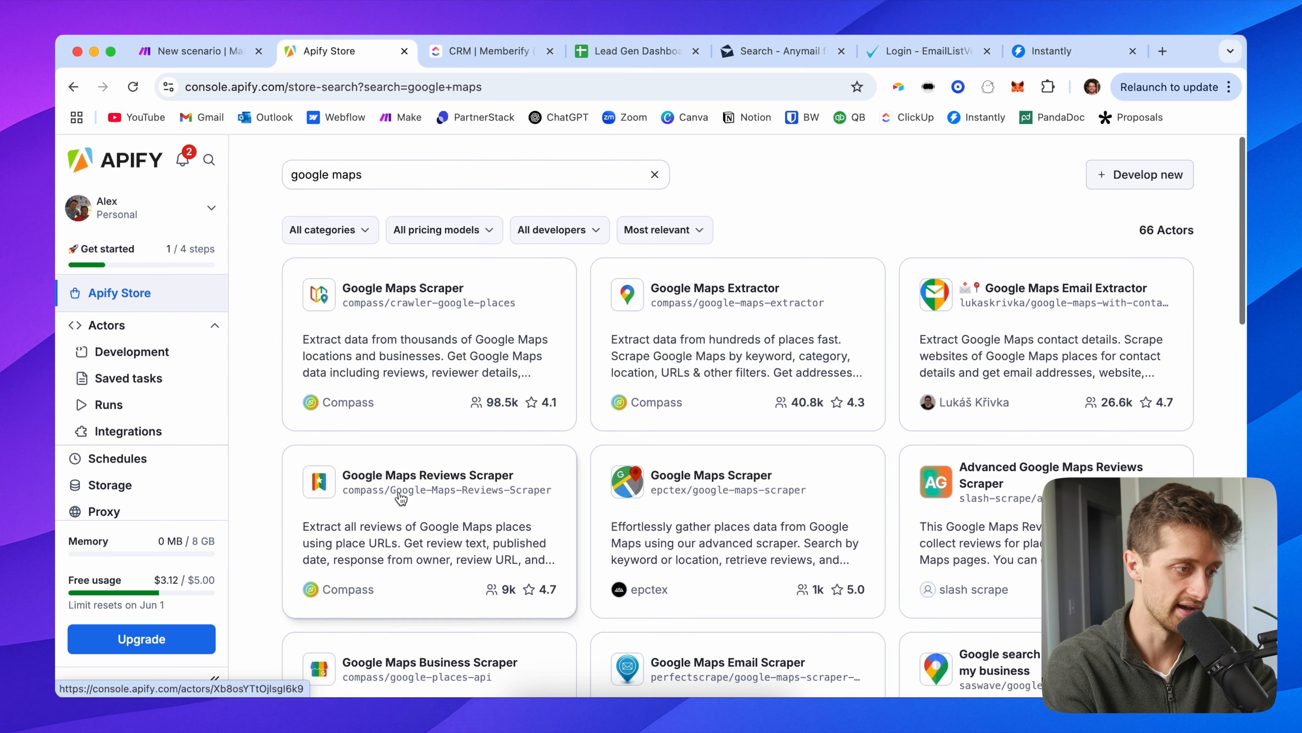
scroll(410, 477, down, 1)
click(430, 440)
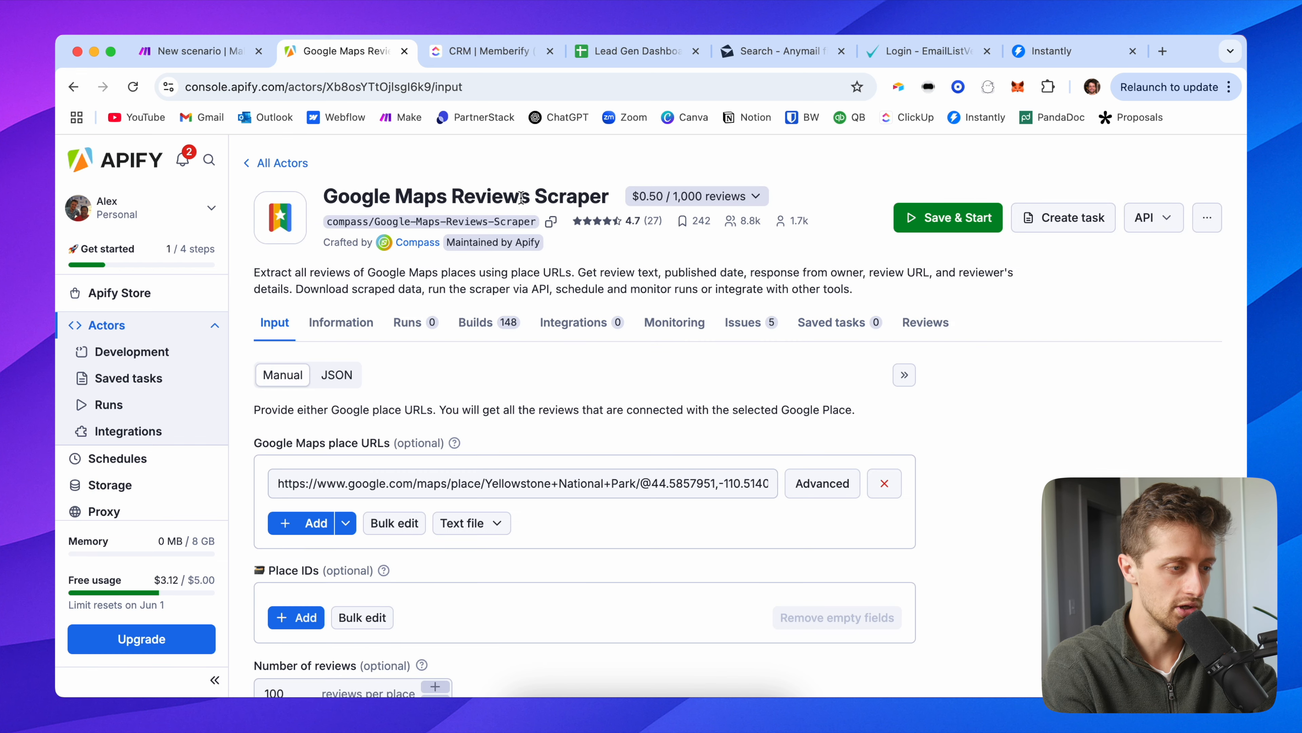
Step: Read the Reviews Scraper's documentation, then reopen the Google Maps Scraper actor
scroll(524, 355, down, 2)
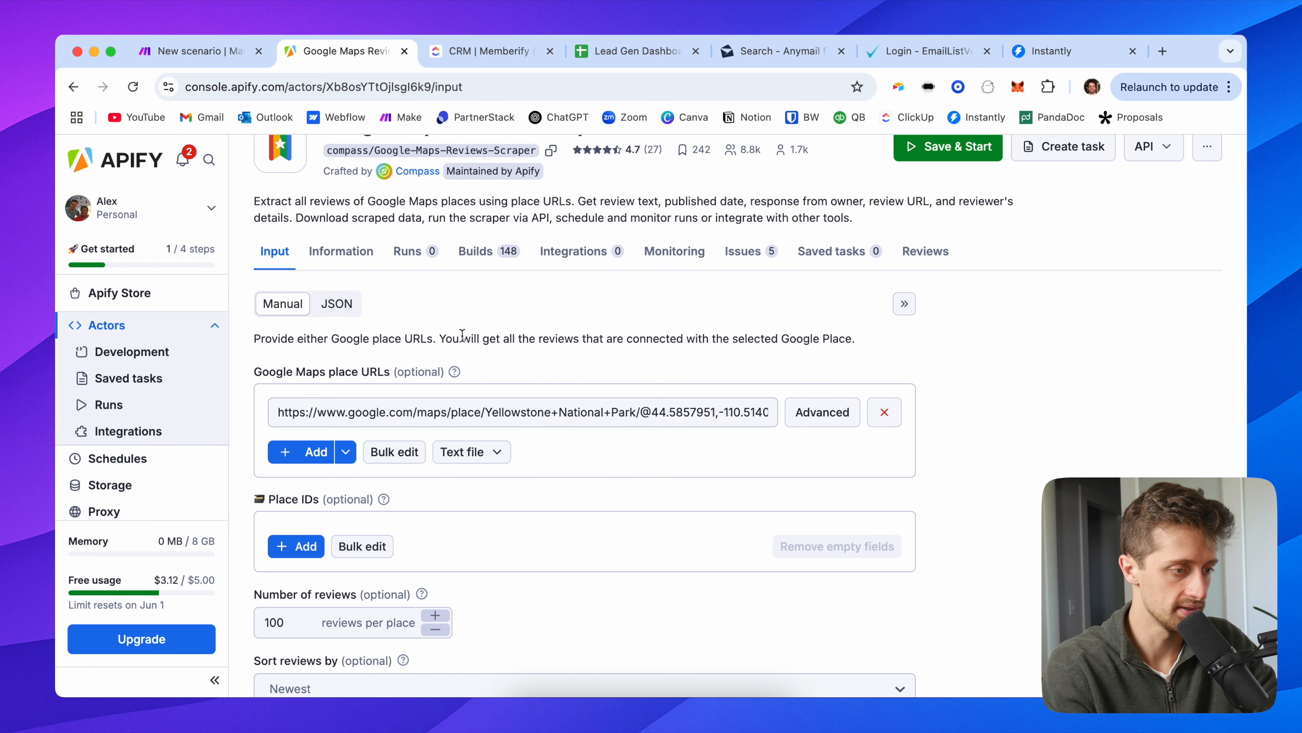
scroll(463, 334, down, 1)
click(354, 222)
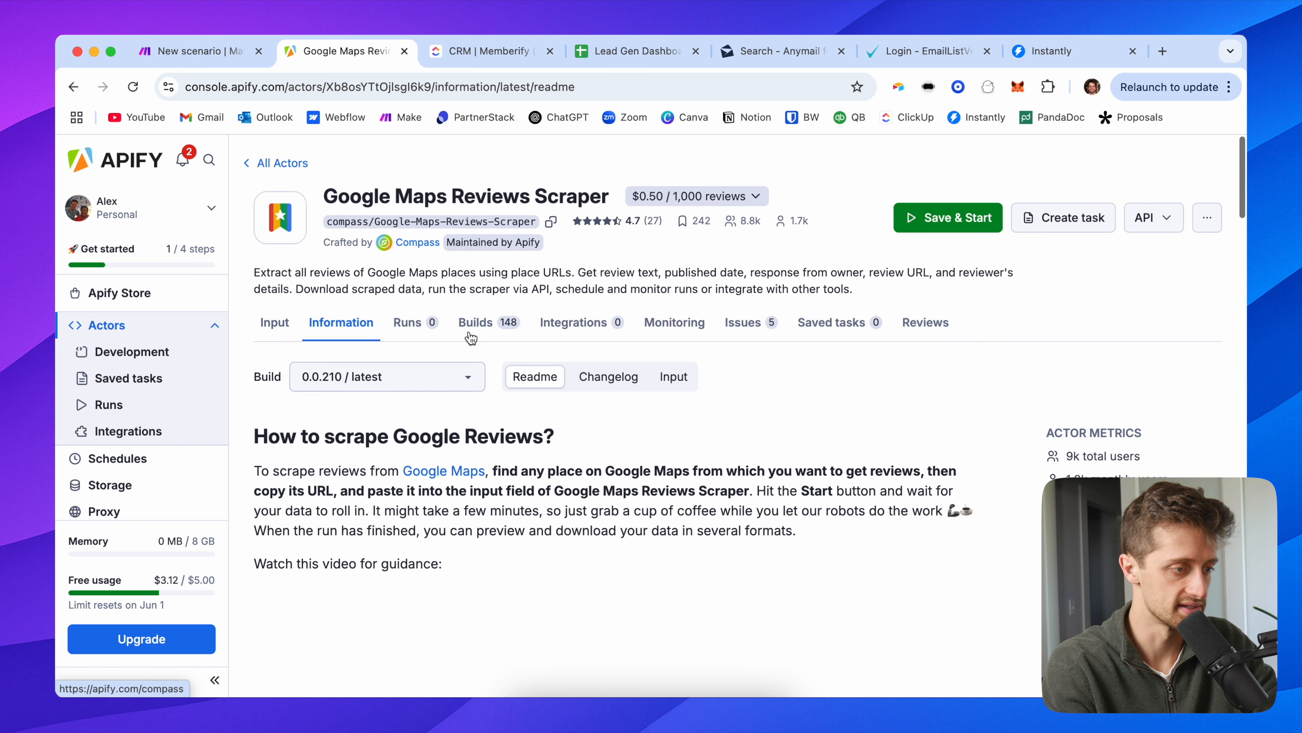
scroll(471, 337, down, 12)
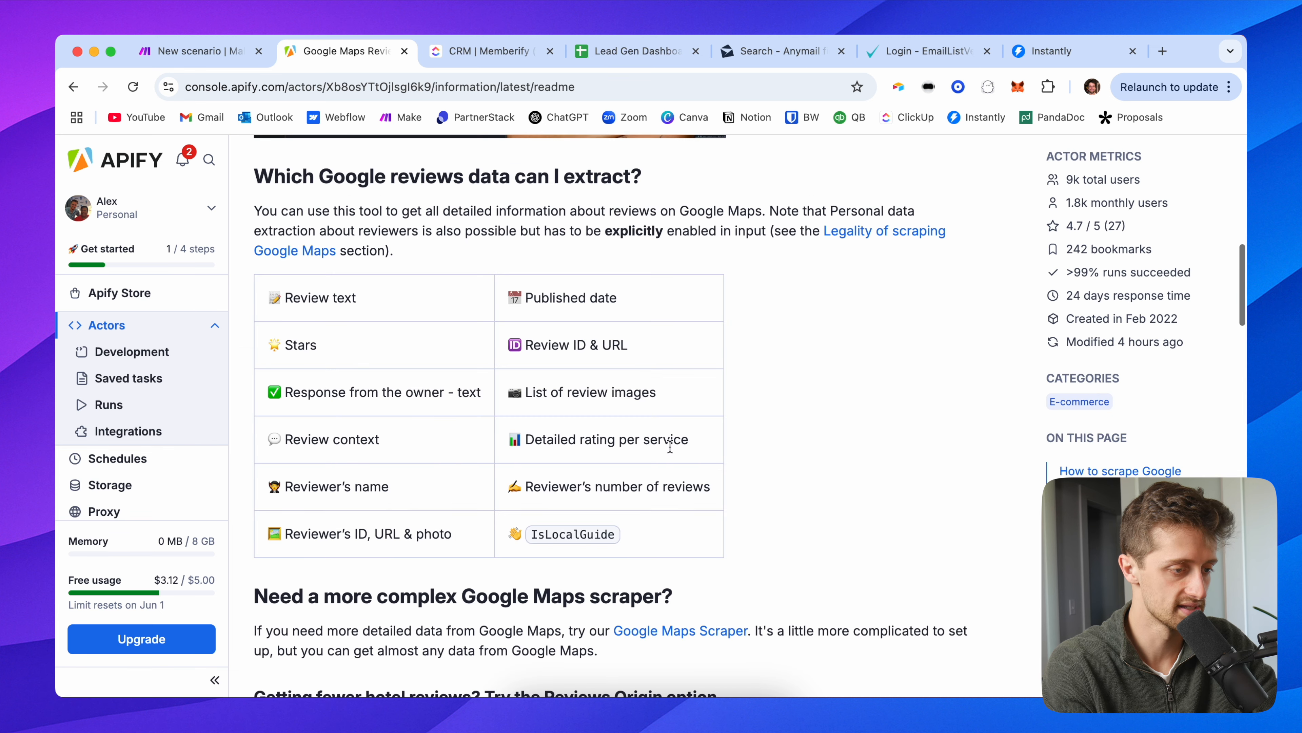
scroll(667, 451, down, 2)
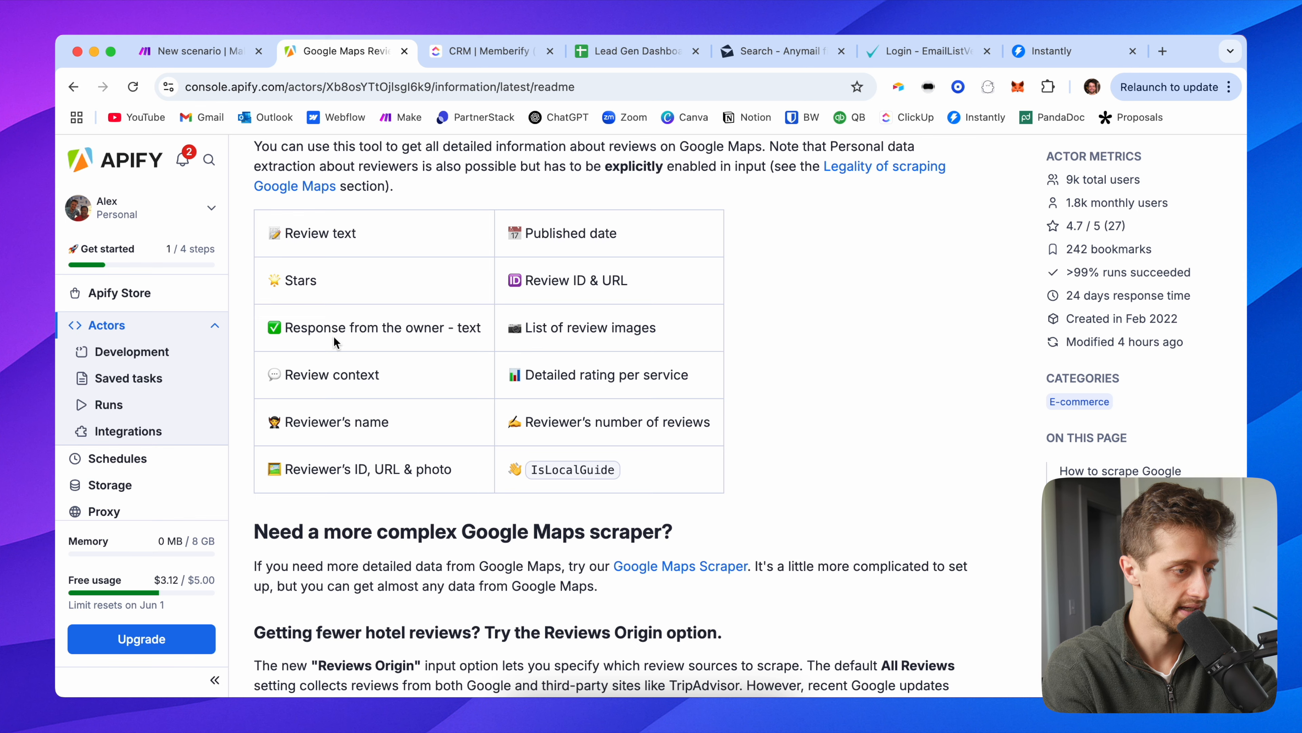
scroll(375, 461, up, 10)
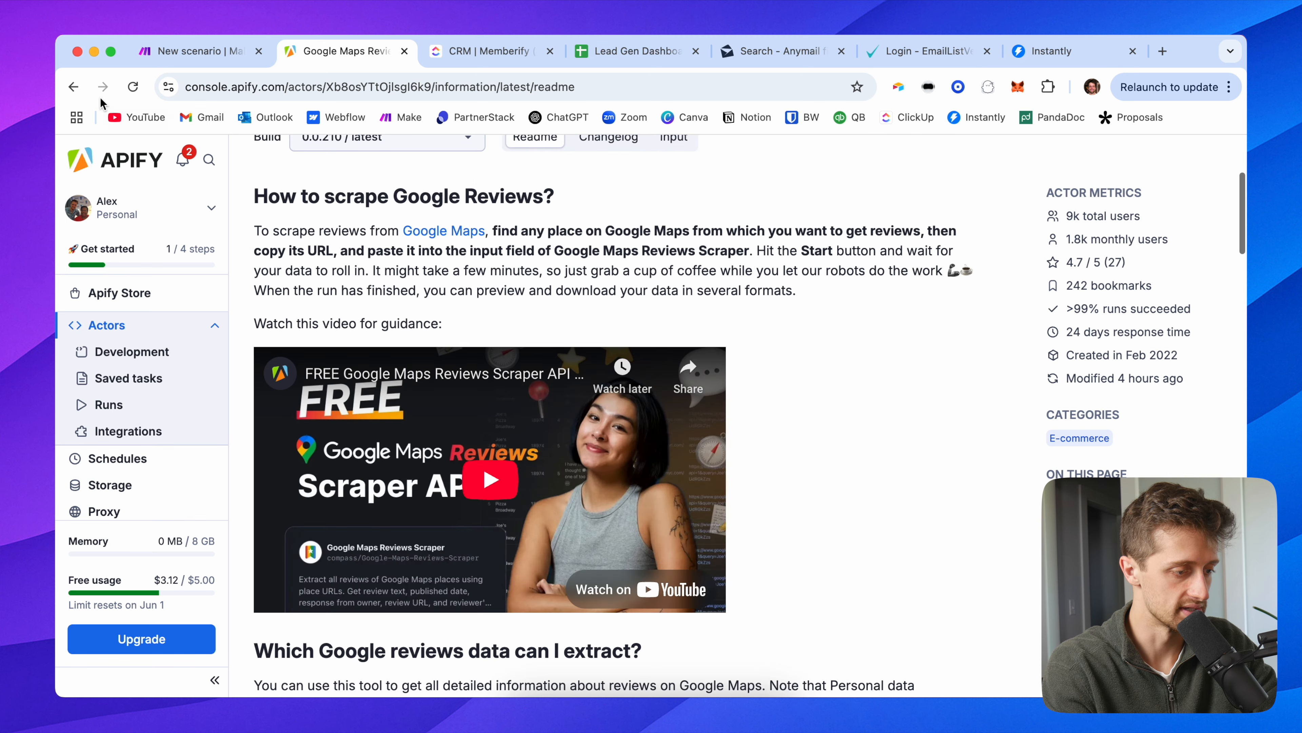
click(73, 87)
scroll(241, 205, up, 3)
click(305, 162)
click(442, 297)
Step: Scroll through the Google Maps Scraper's Information readme down to its sample output
click(350, 341)
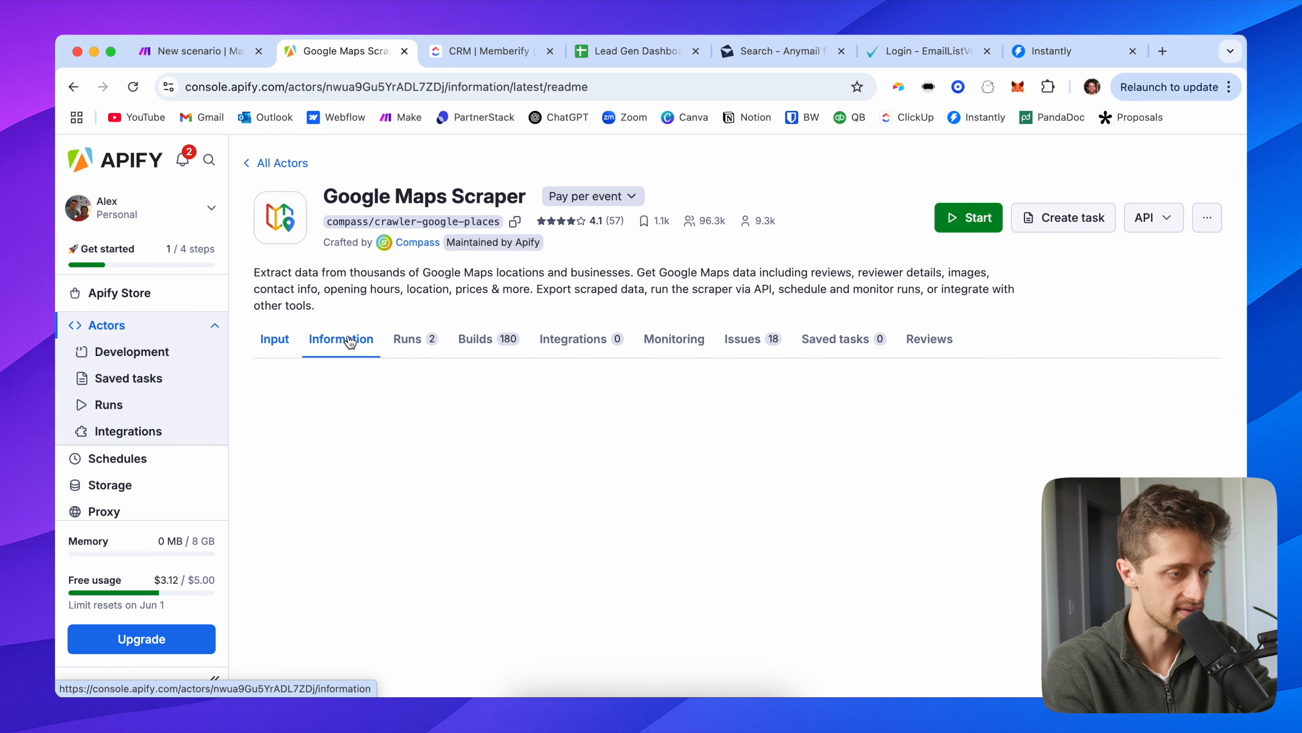
scroll(482, 459, down, 3)
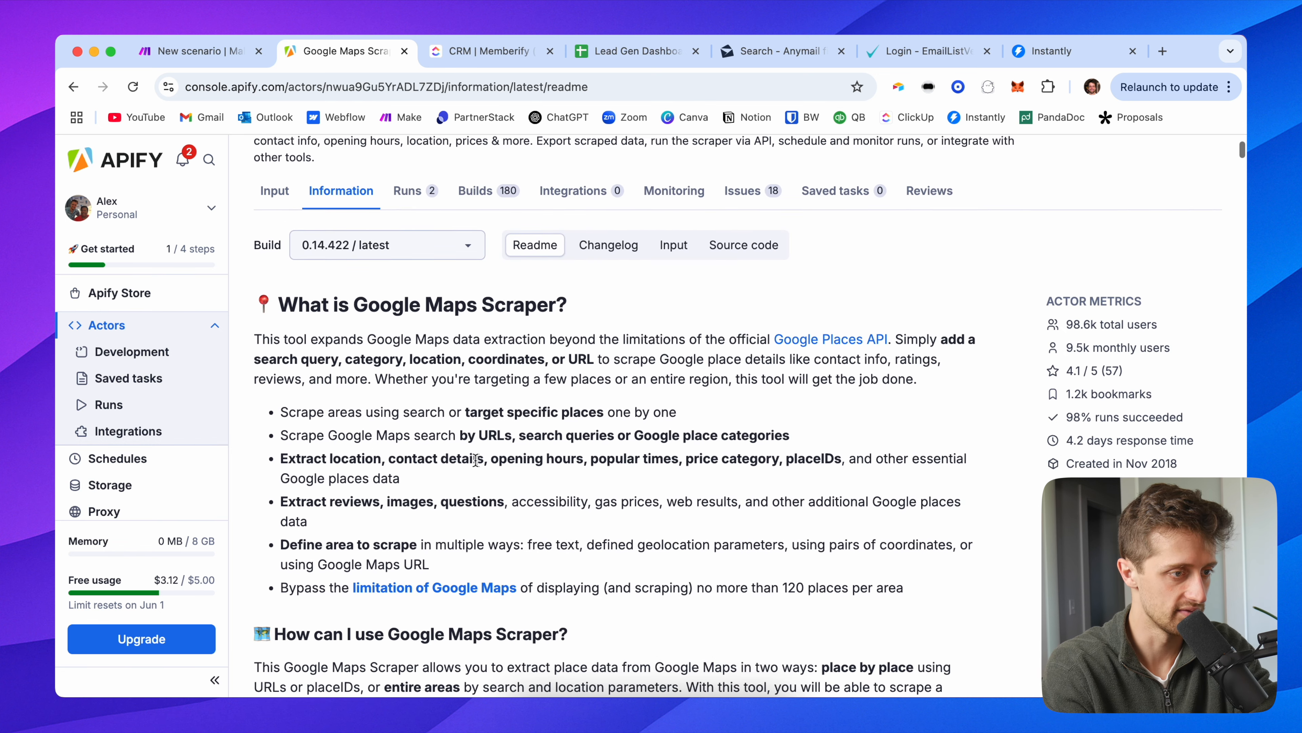
scroll(345, 474, down, 10)
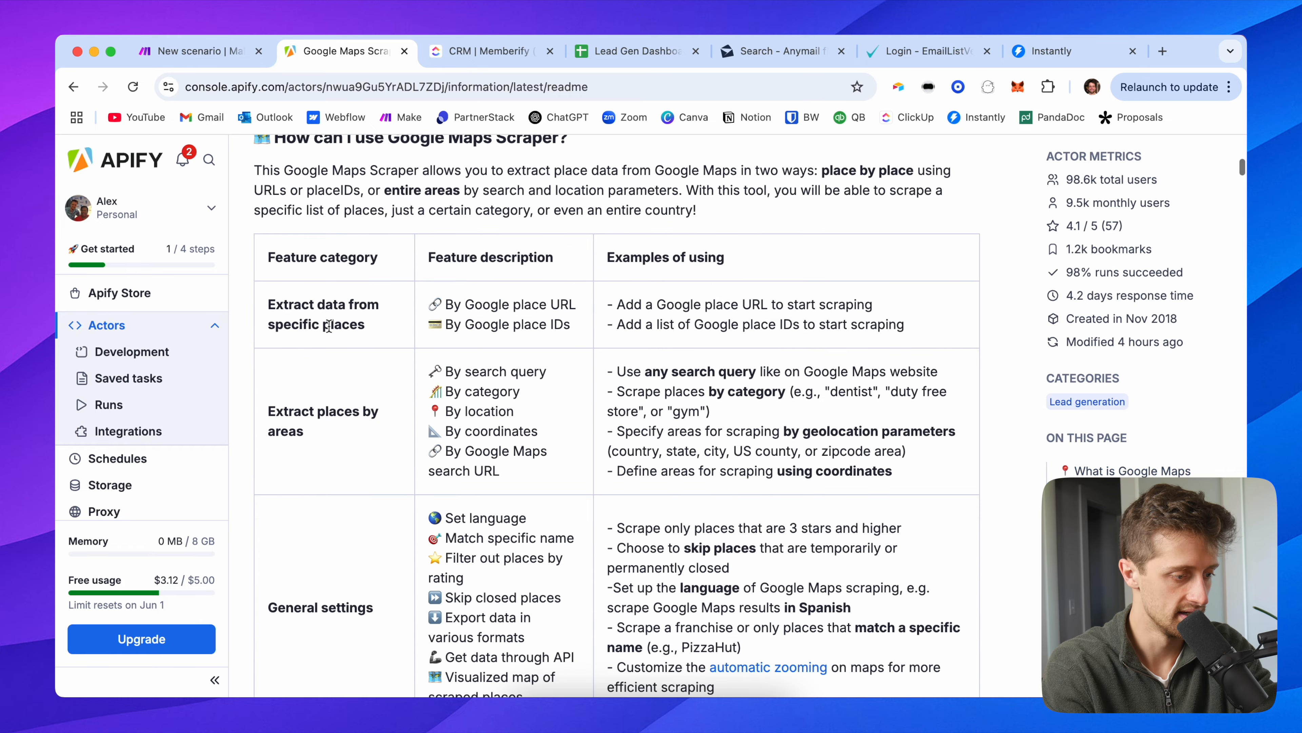
scroll(493, 444, down, 5)
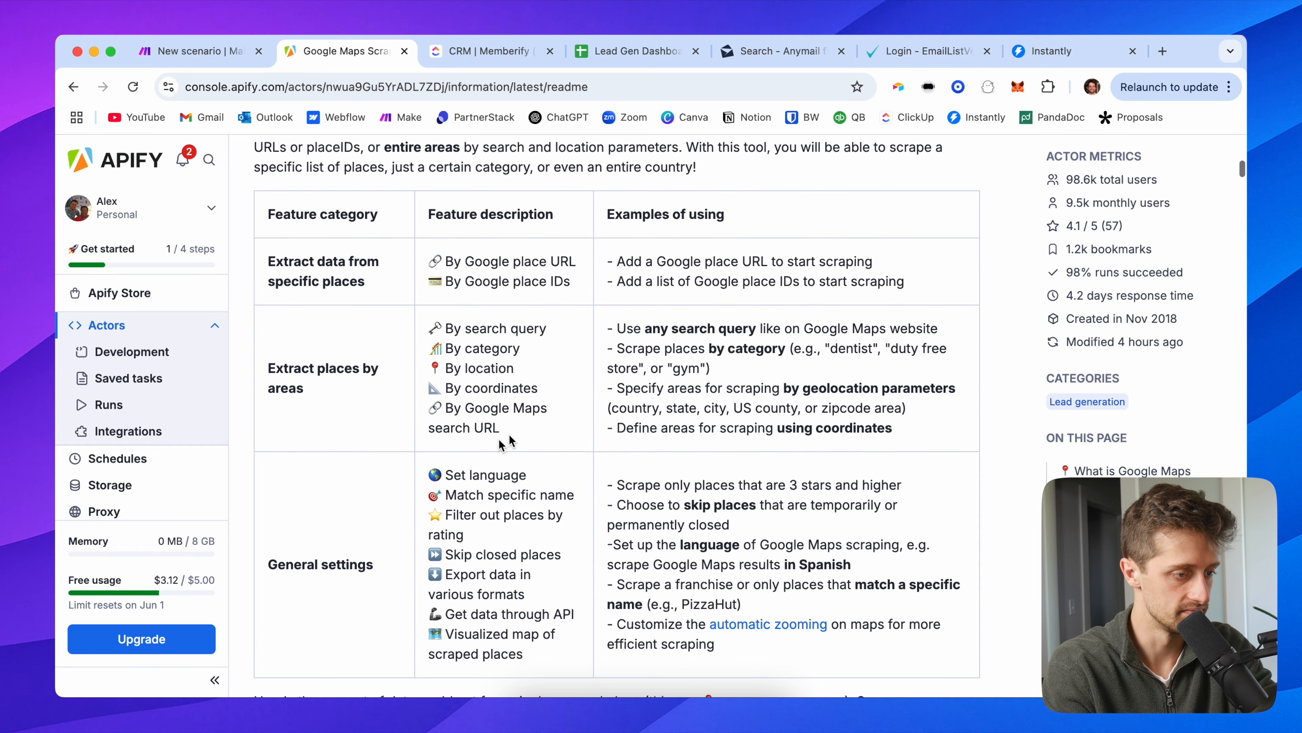
scroll(529, 431, down, 4)
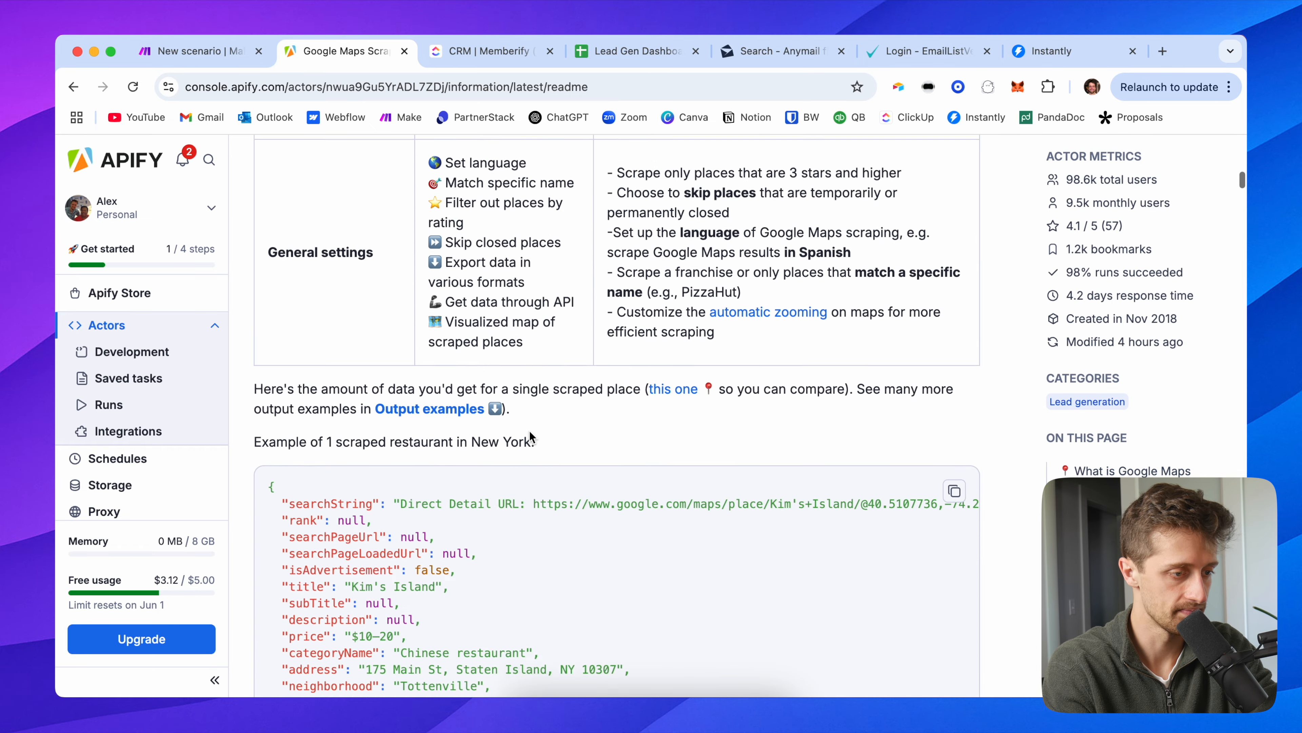
scroll(282, 546, down, 10)
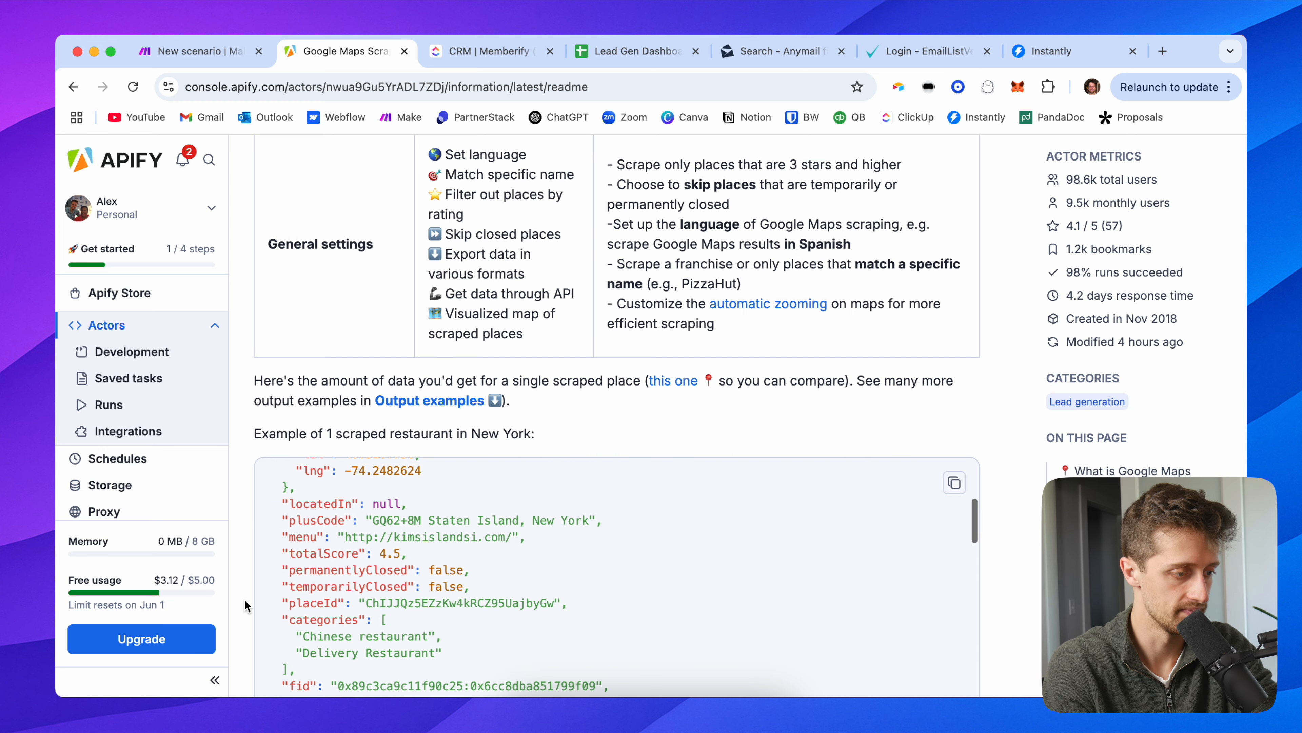
scroll(244, 600, down, 2)
scroll(347, 589, up, 7)
scroll(348, 589, down, 1)
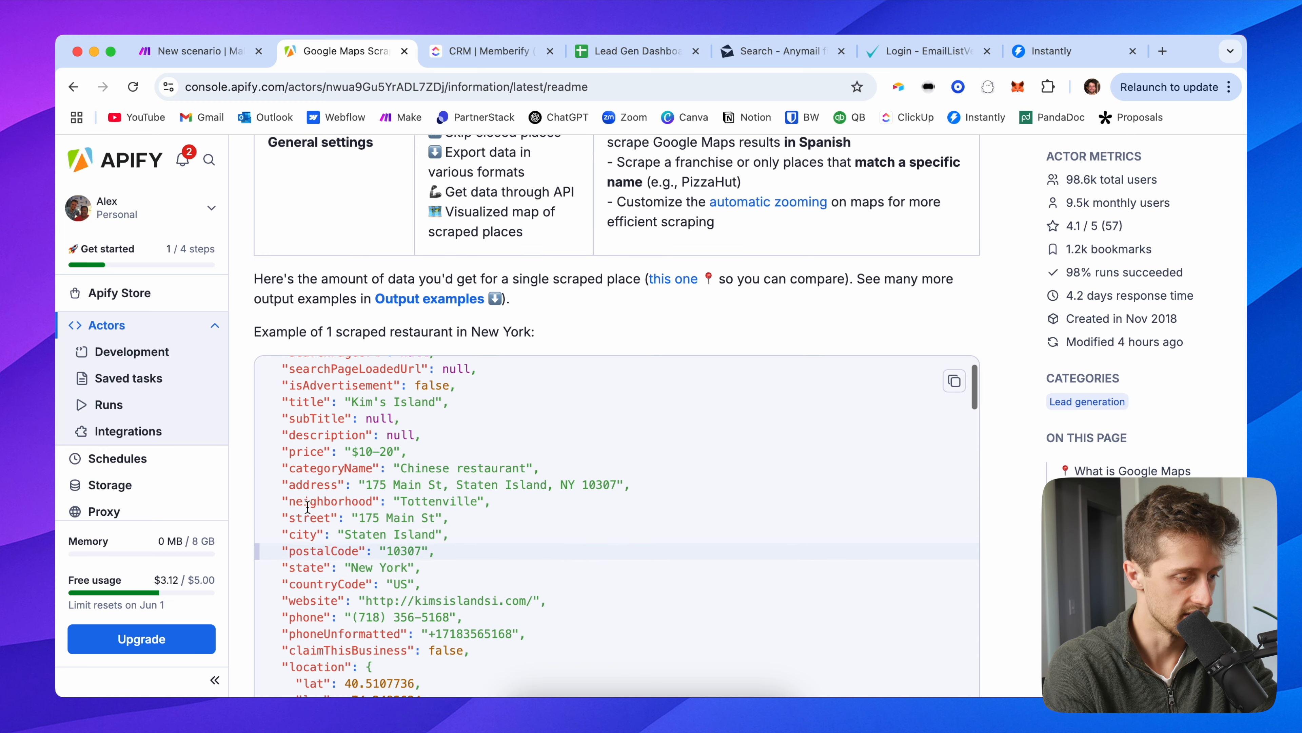
scroll(252, 349, down, 4)
scroll(354, 313, down, 1)
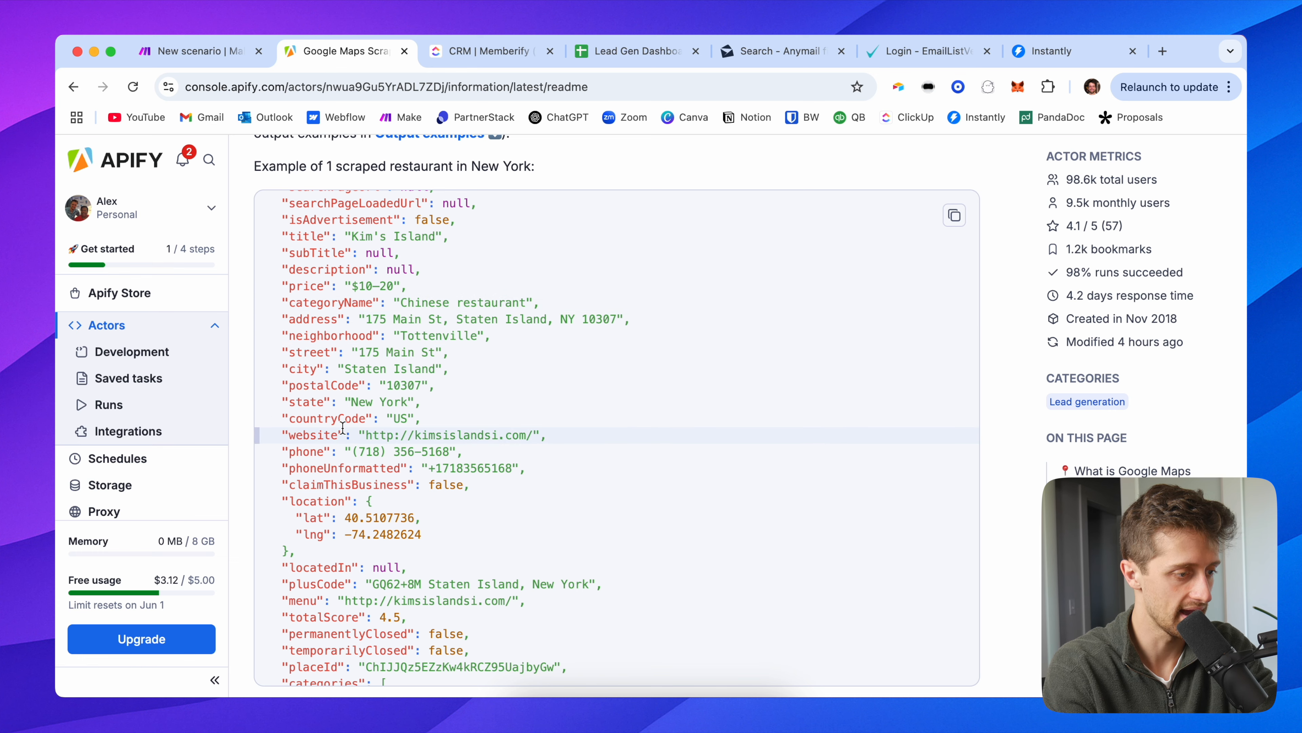
Step: Highlight the website and title fields in the sample output, then return to the Input form
drag(345, 432, 296, 433)
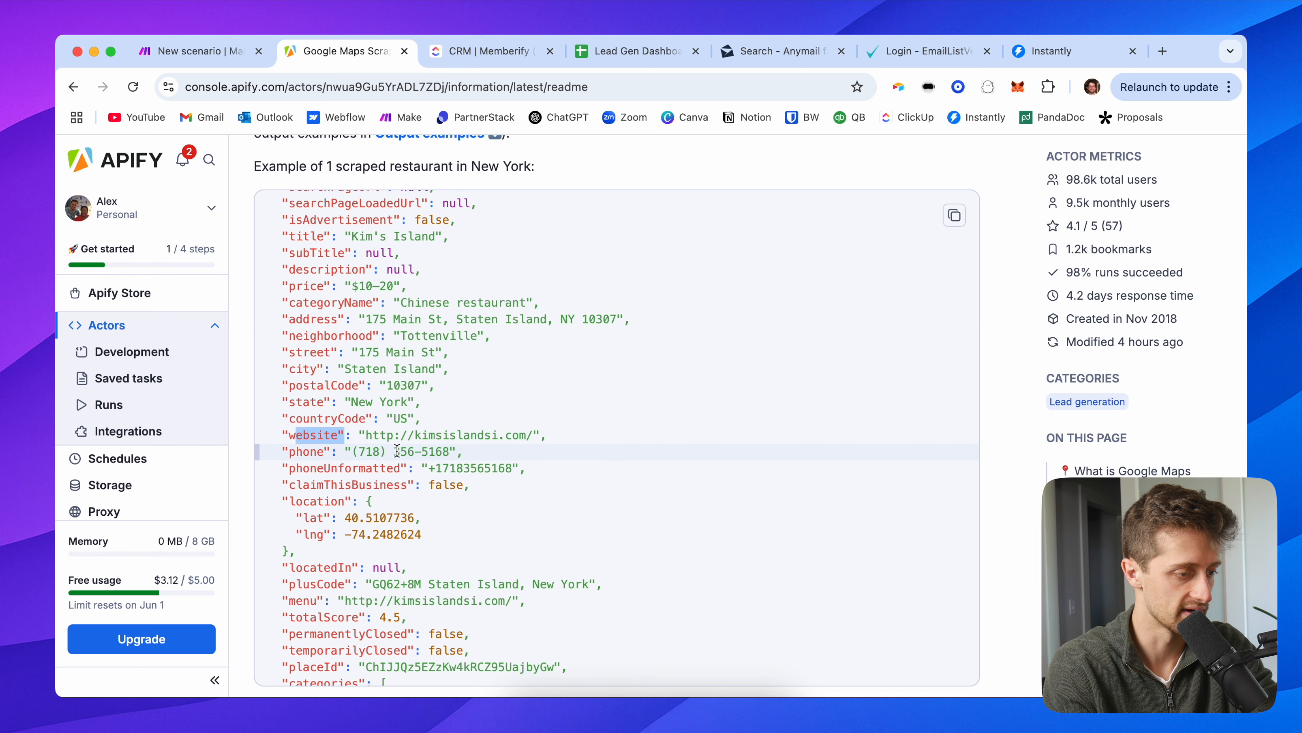
scroll(397, 451, up, 2)
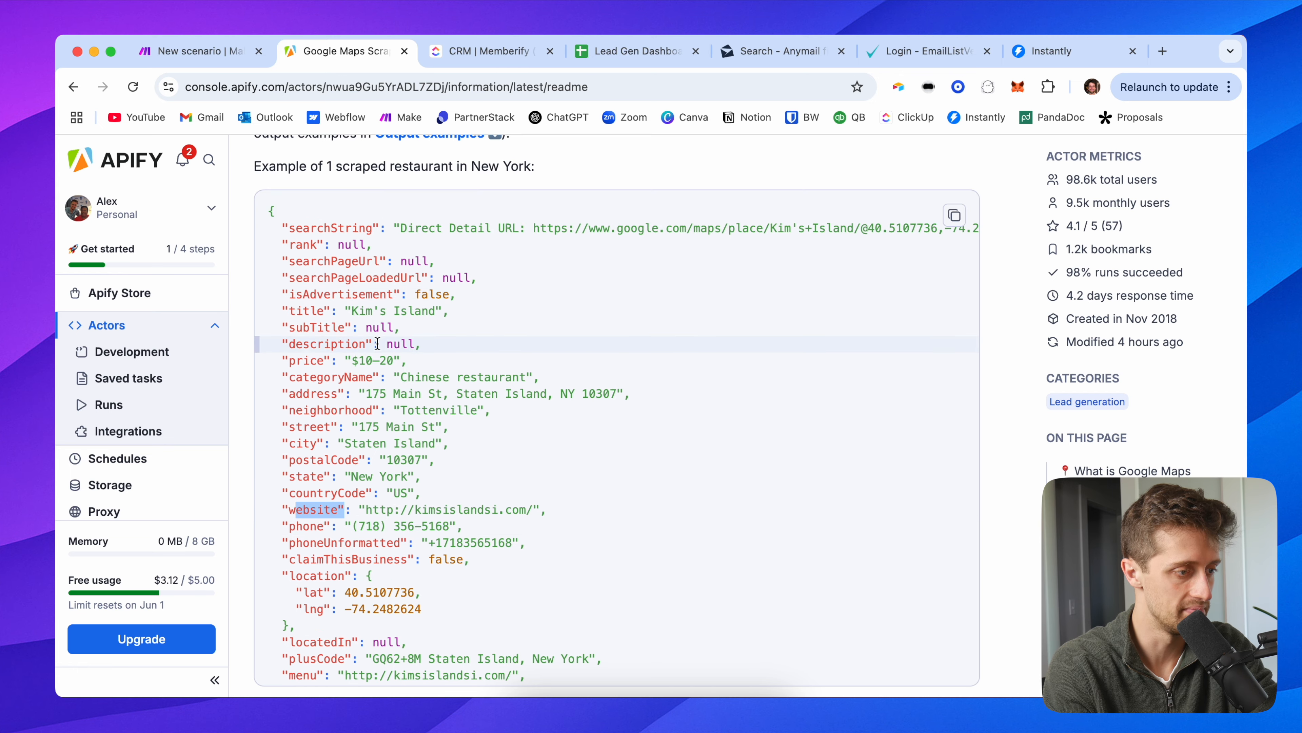
triple_click(367, 312)
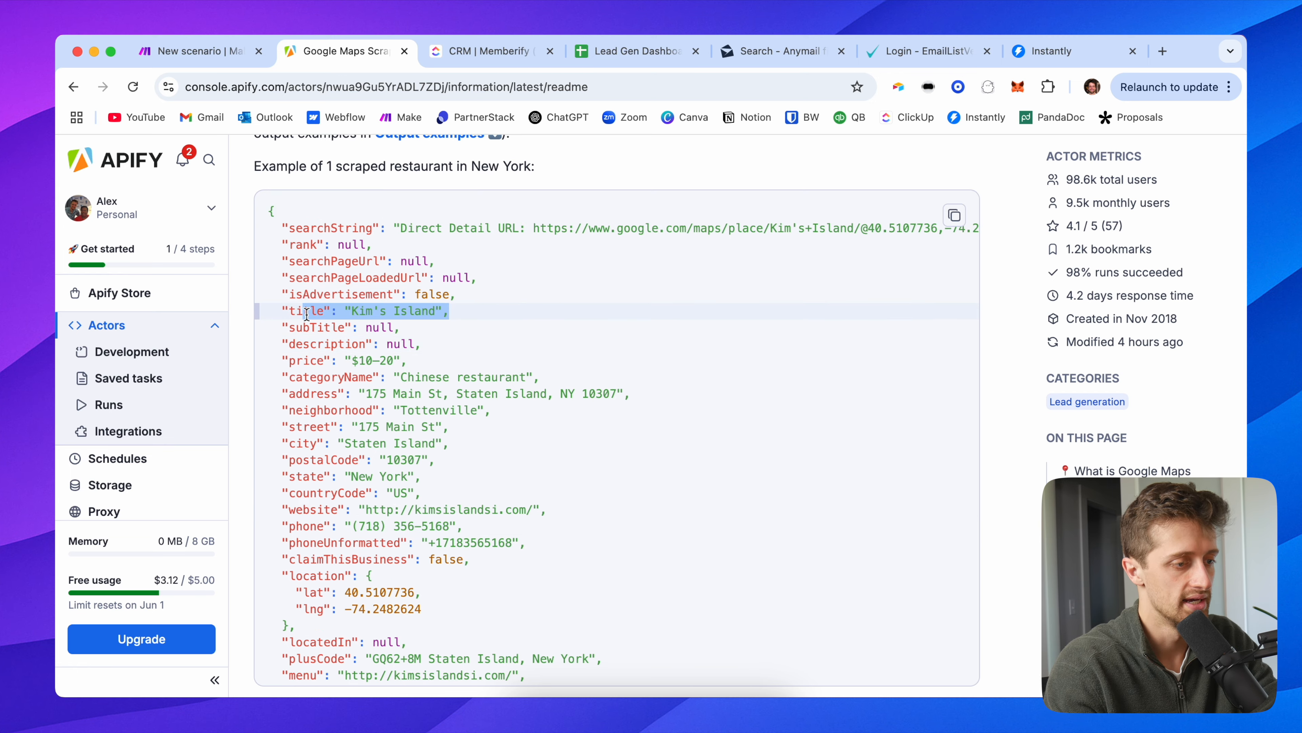
scroll(400, 300, up, 8)
scroll(399, 300, up, 10)
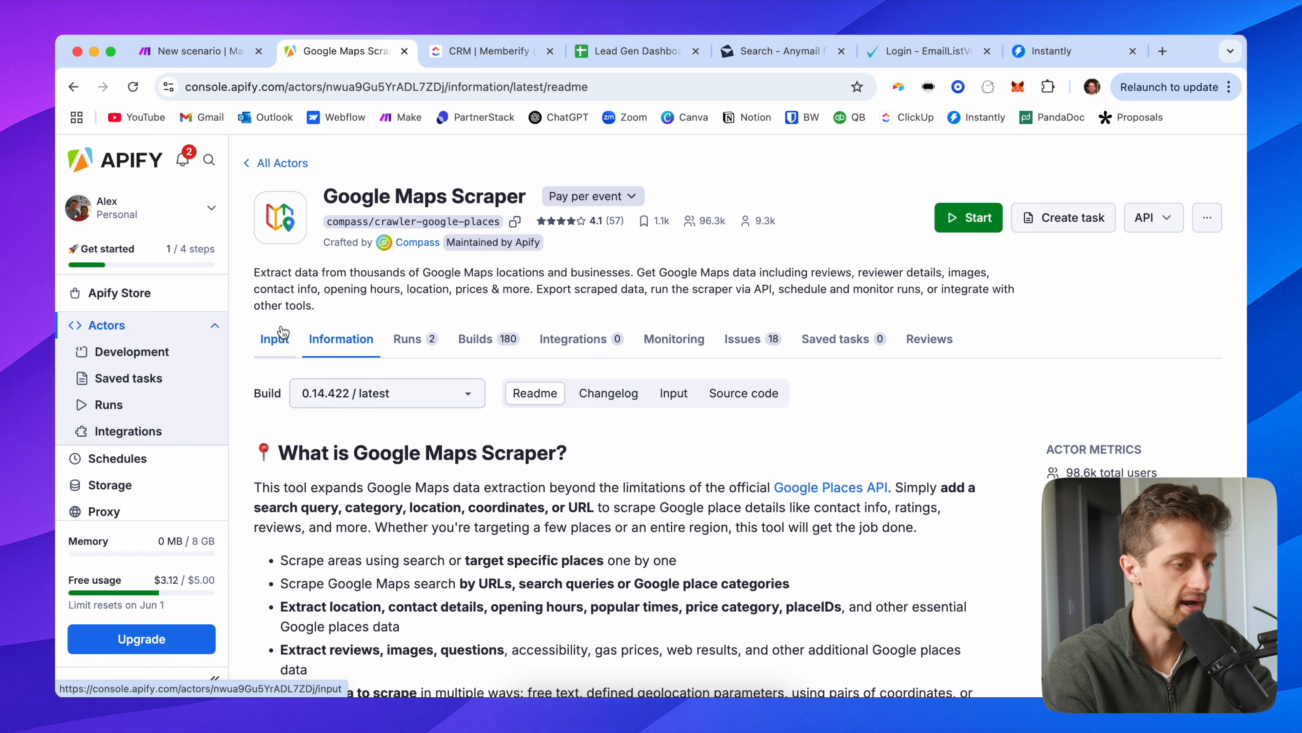
click(274, 339)
Step: Review the search term Landscaping Companies, location Tennessee and the 50-place limit
scroll(371, 274, down, 5)
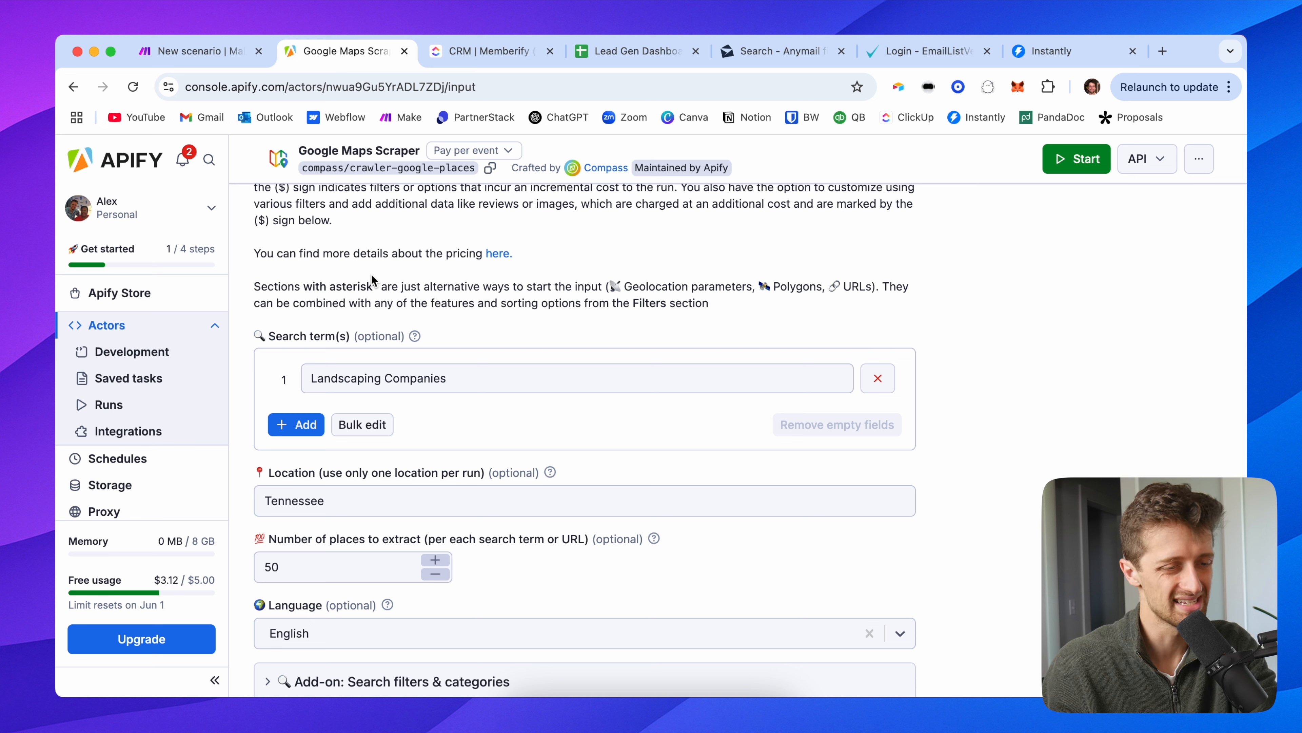
click(393, 378)
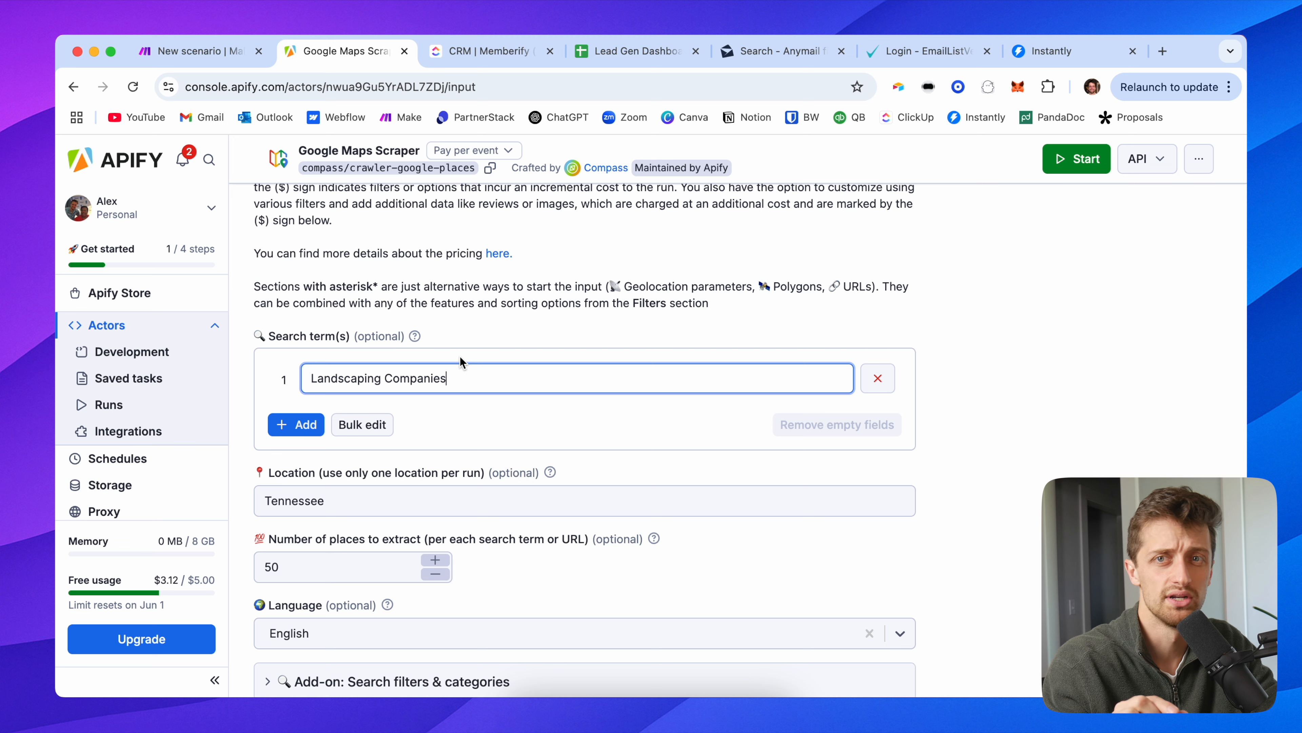
drag(456, 379, 236, 378)
click(512, 356)
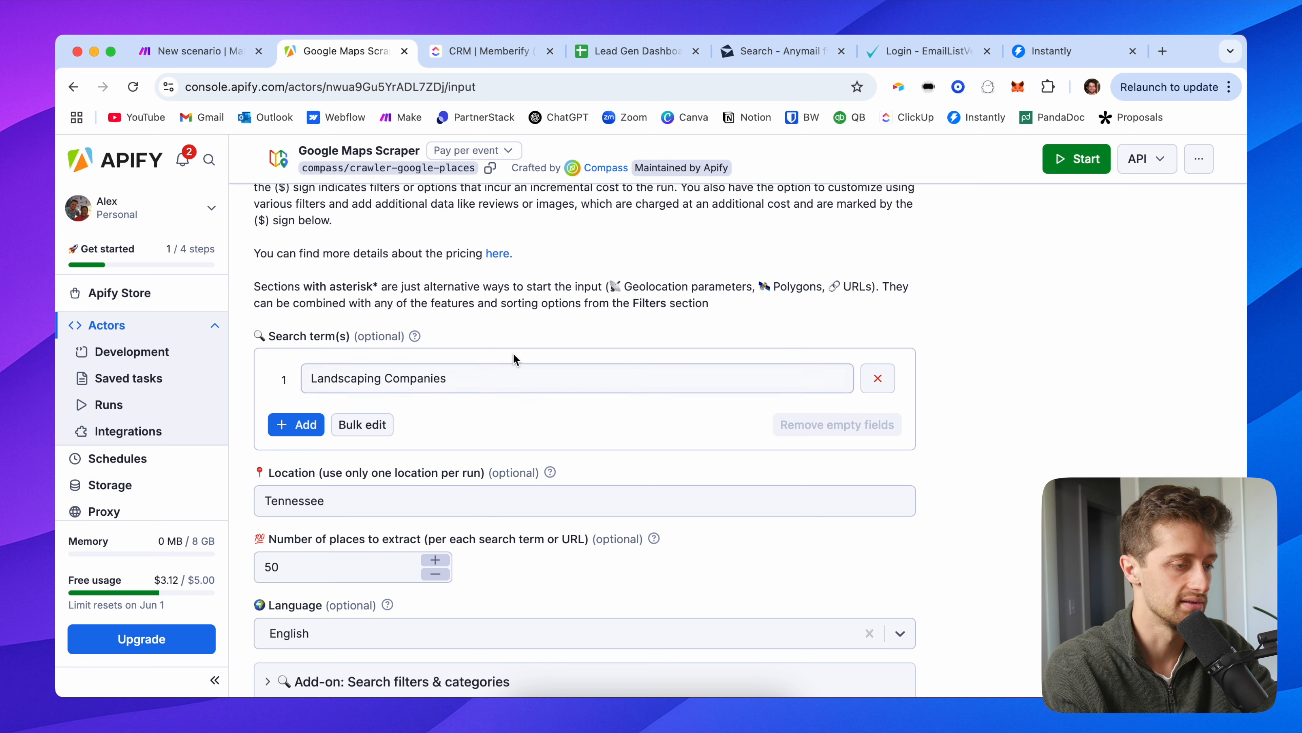
scroll(475, 347, down, 2)
drag(345, 426, 224, 426)
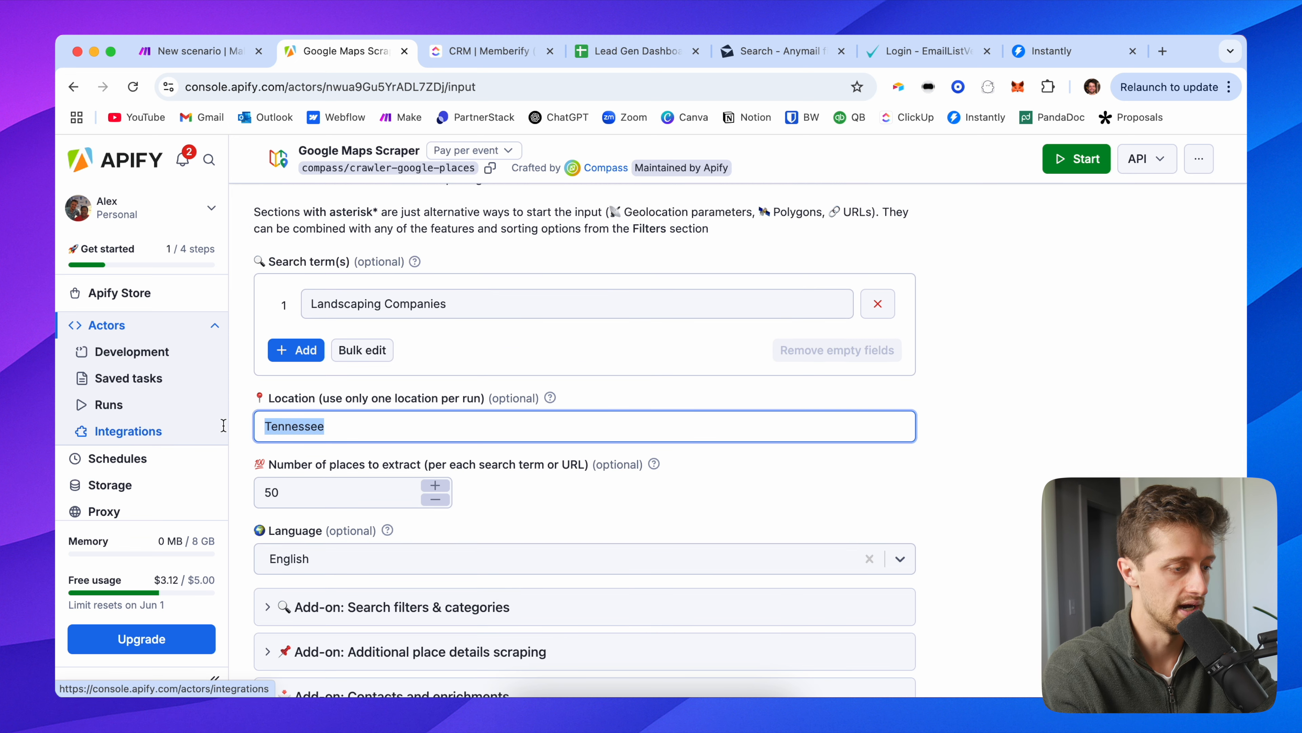
click(441, 387)
scroll(440, 387, down, 2)
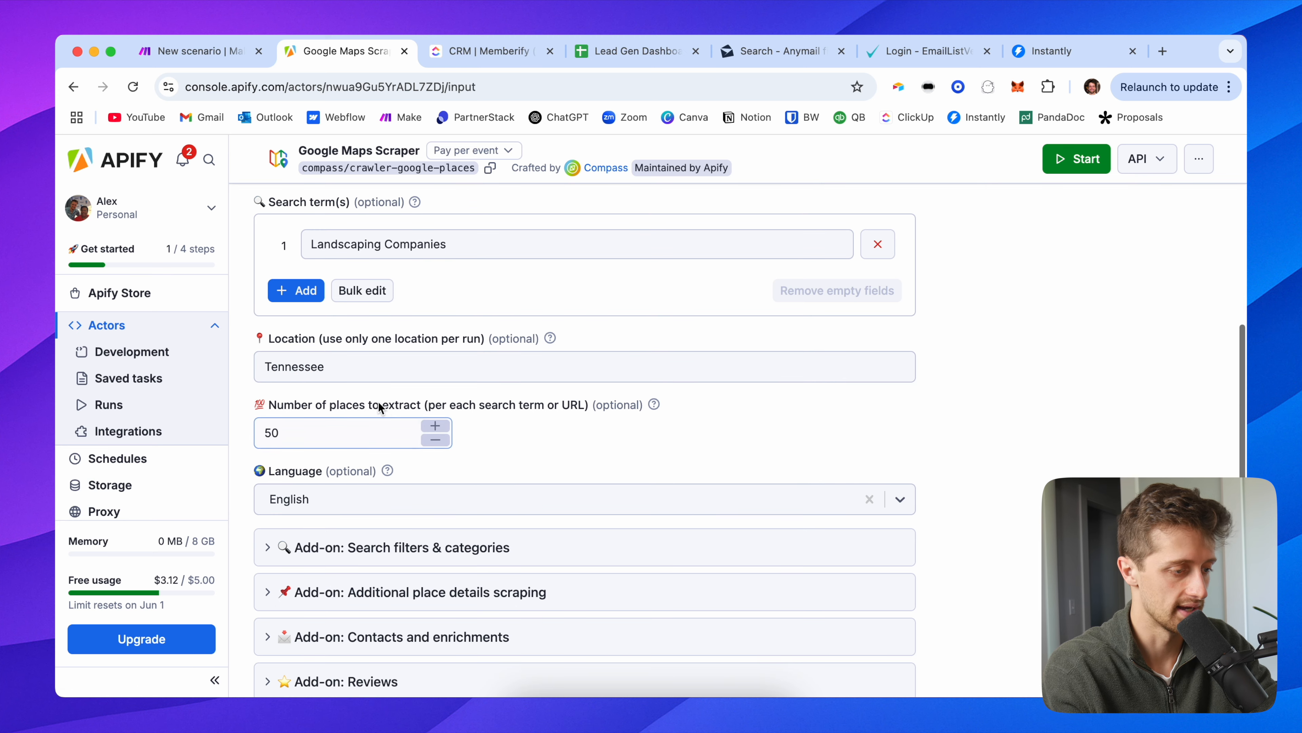
click(285, 433)
scroll(333, 431, down, 1)
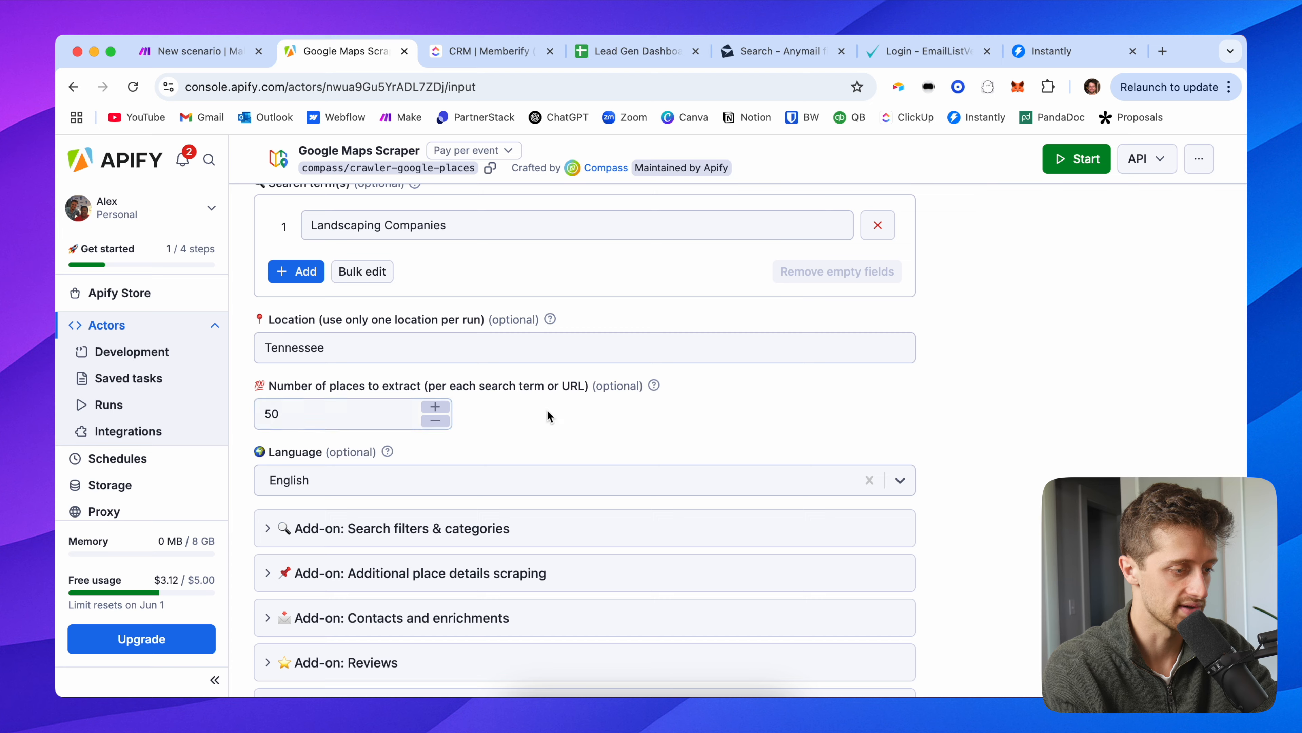
scroll(548, 410, up, 9)
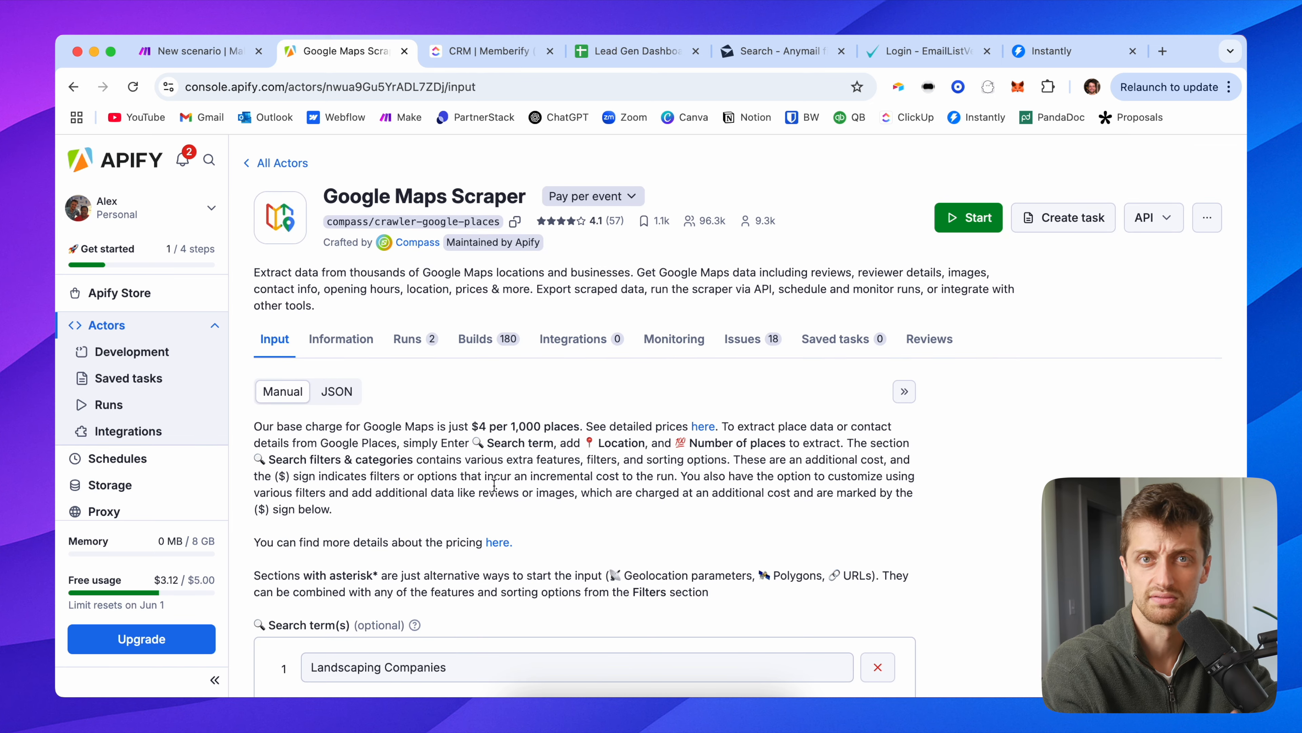
scroll(548, 410, down, 9)
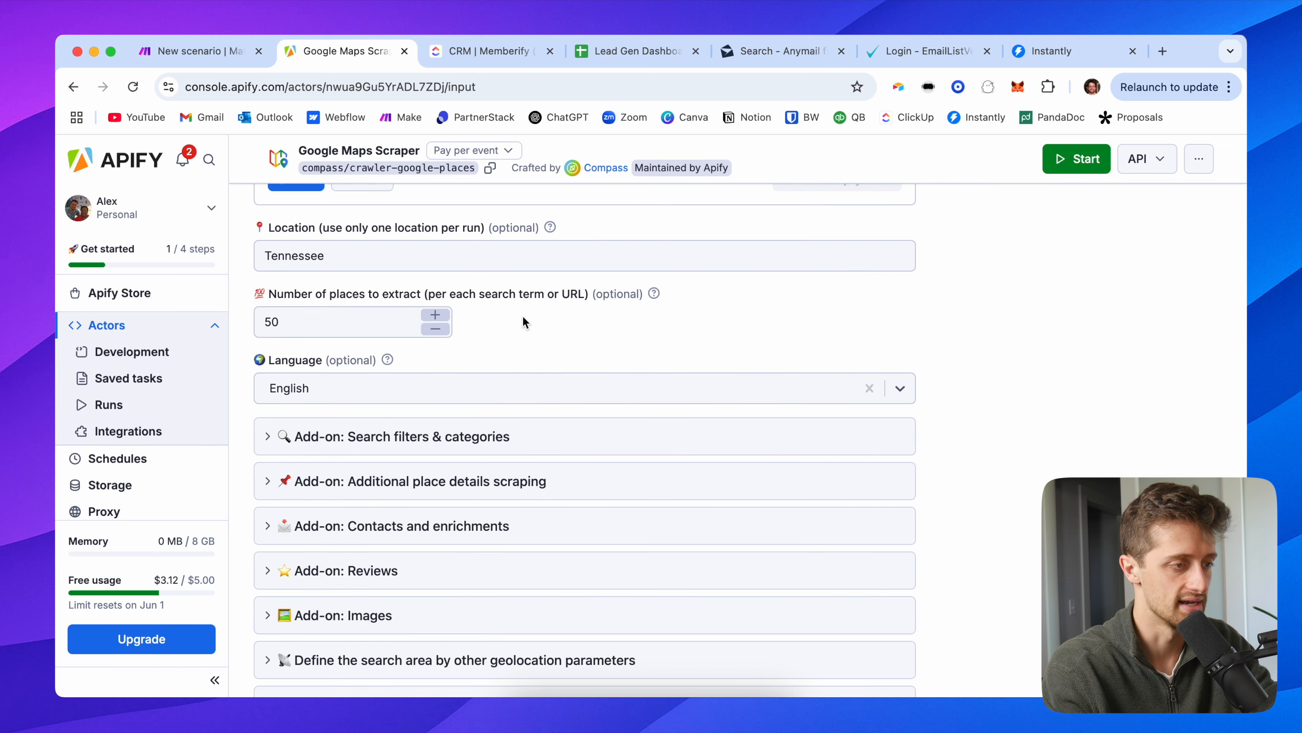
scroll(522, 320, down, 4)
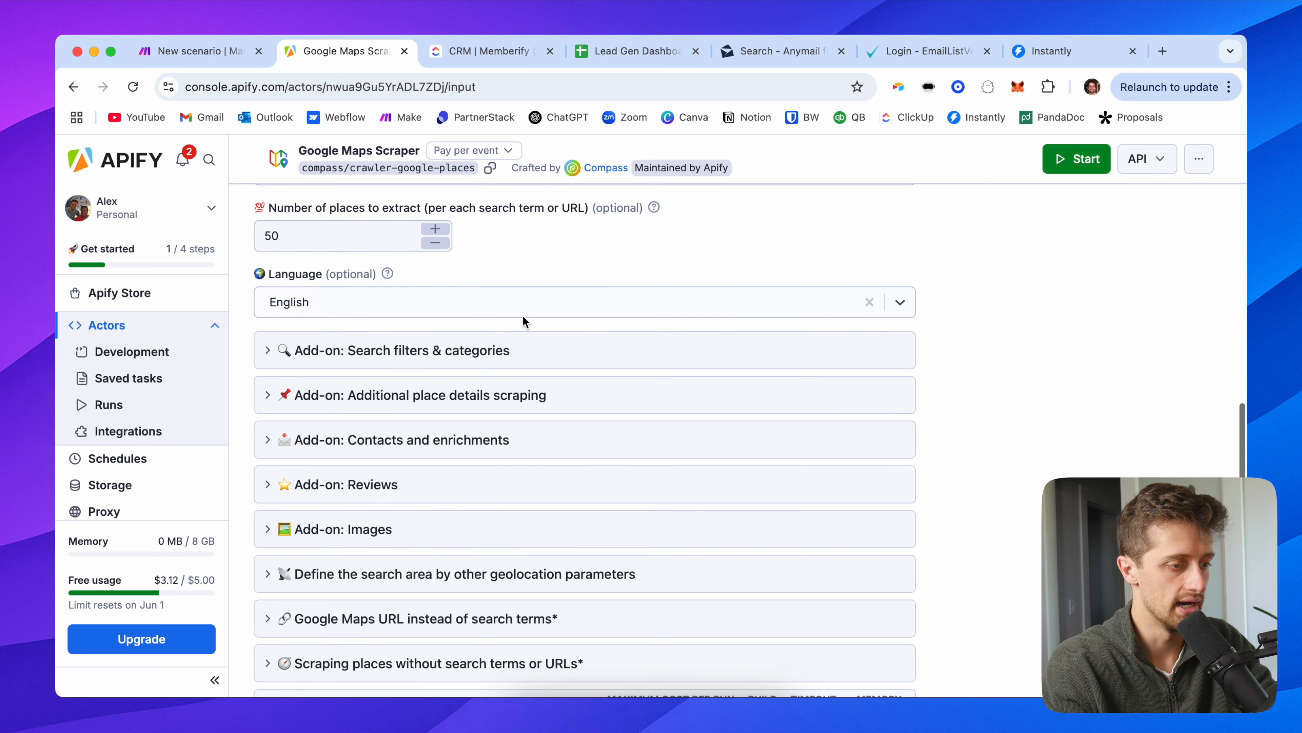
Step: Set the website filter to scrape only places with a website
click(401, 350)
scroll(402, 414, down, 5)
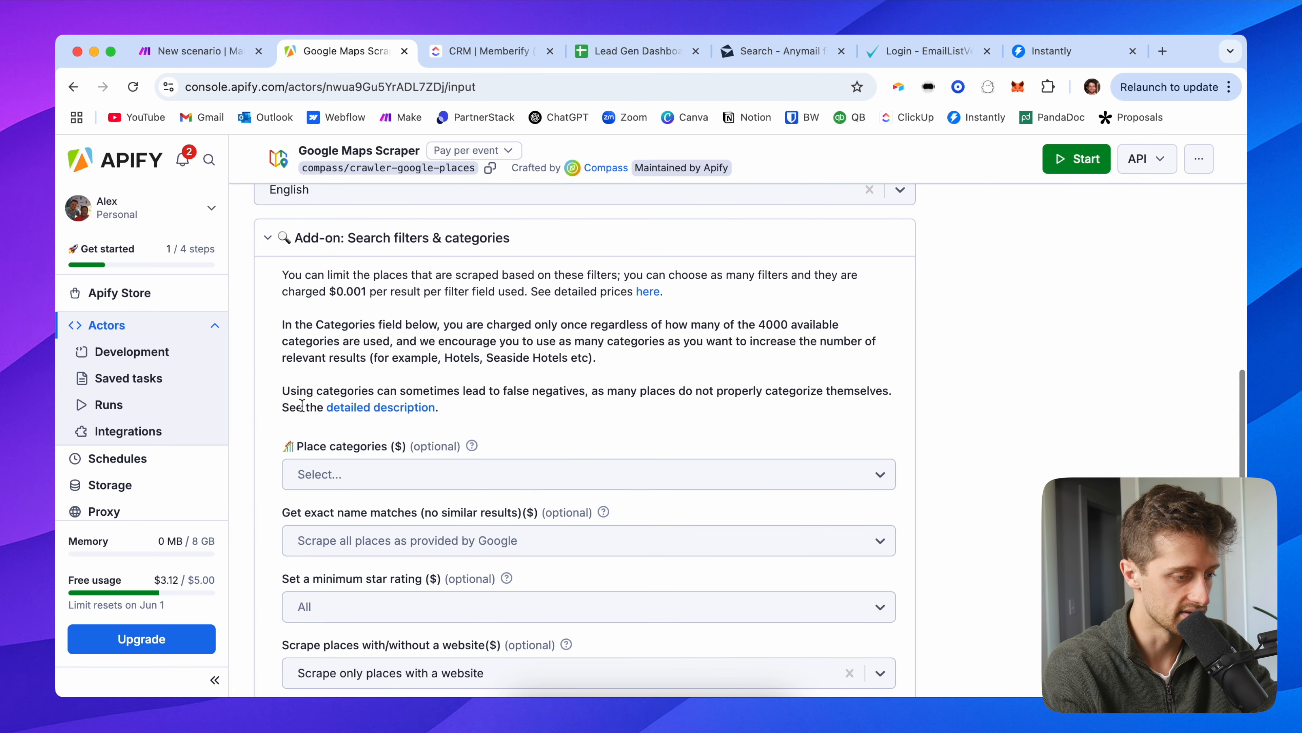
scroll(302, 405, down, 5)
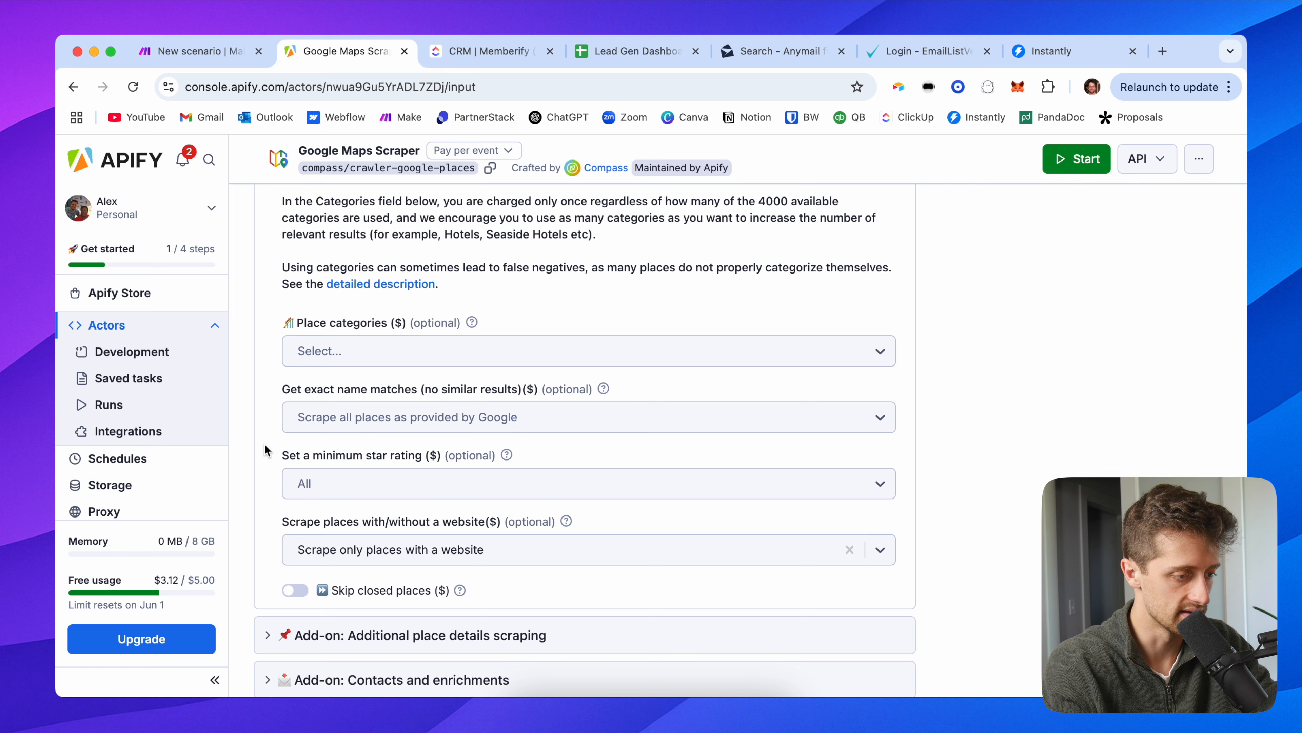
scroll(276, 461, down, 3)
click(335, 487)
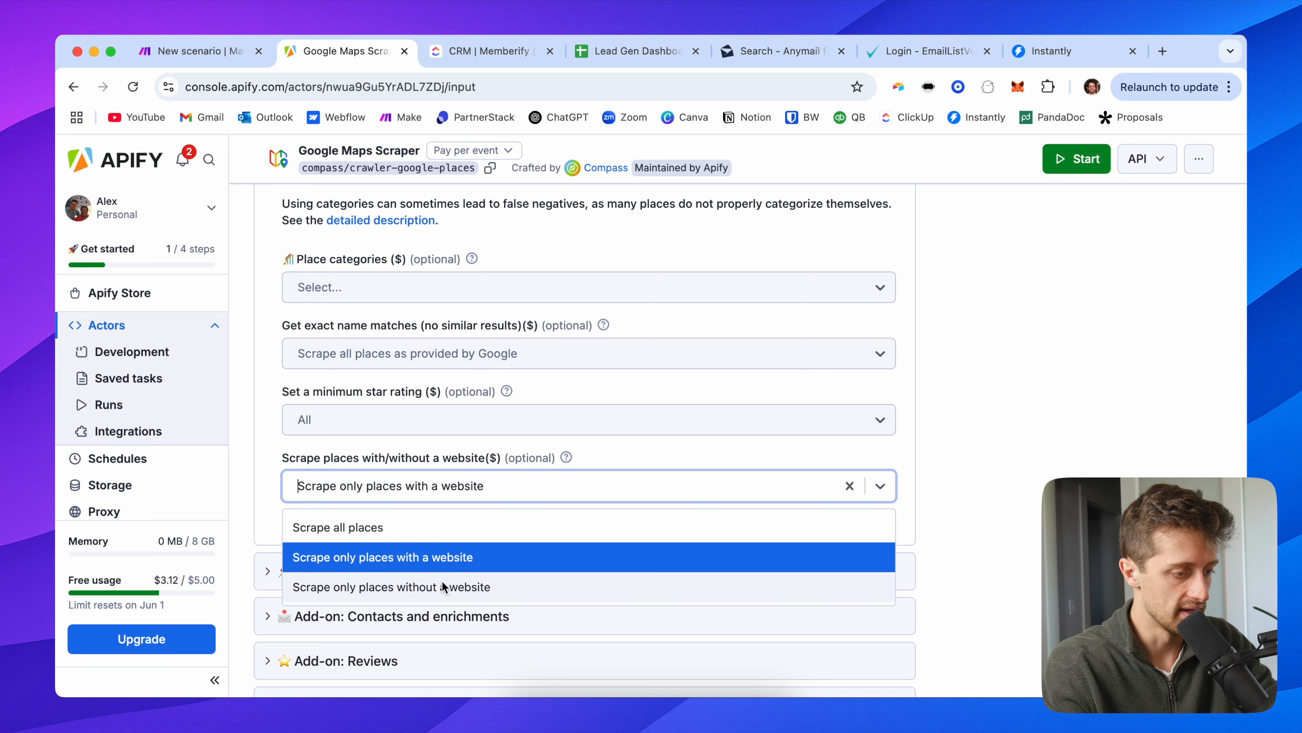
click(451, 552)
click(261, 459)
Step: Expand the additional place details, contacts and enrichments, and reviews sections
scroll(262, 460, up, 10)
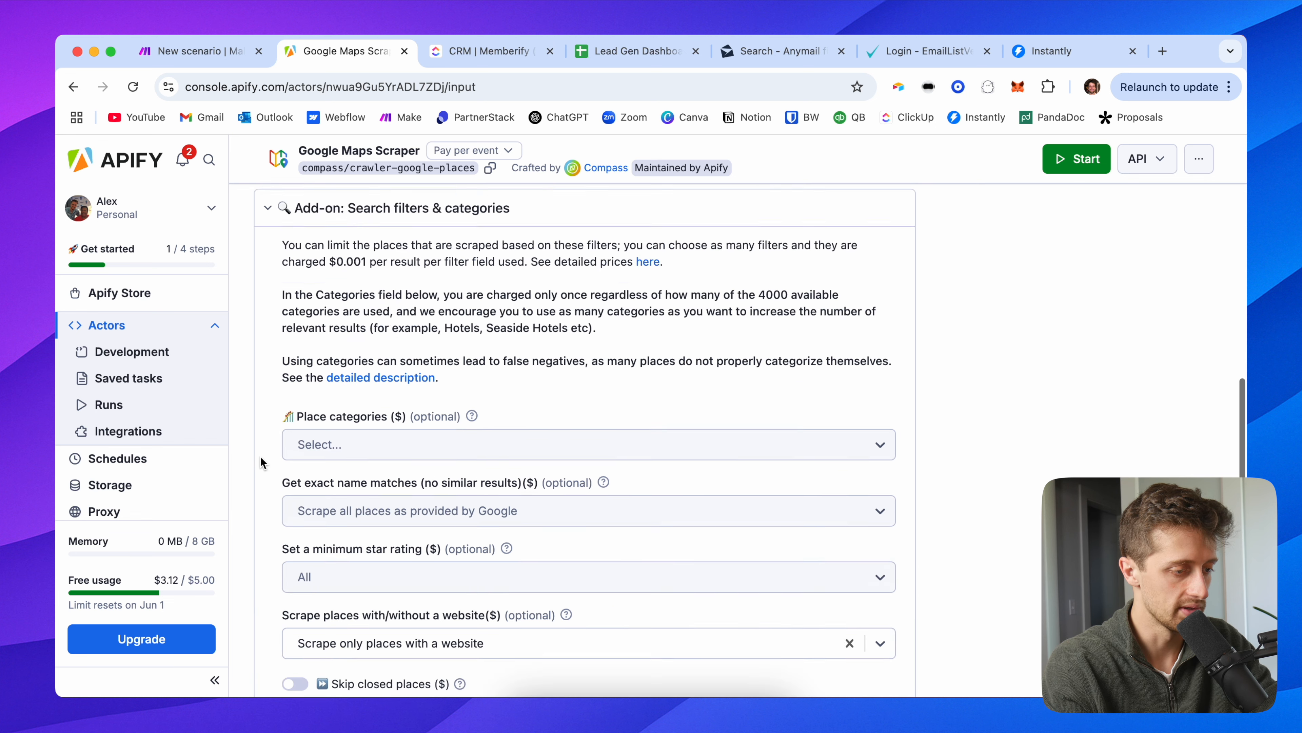
scroll(263, 455, down, 7)
scroll(261, 451, down, 8)
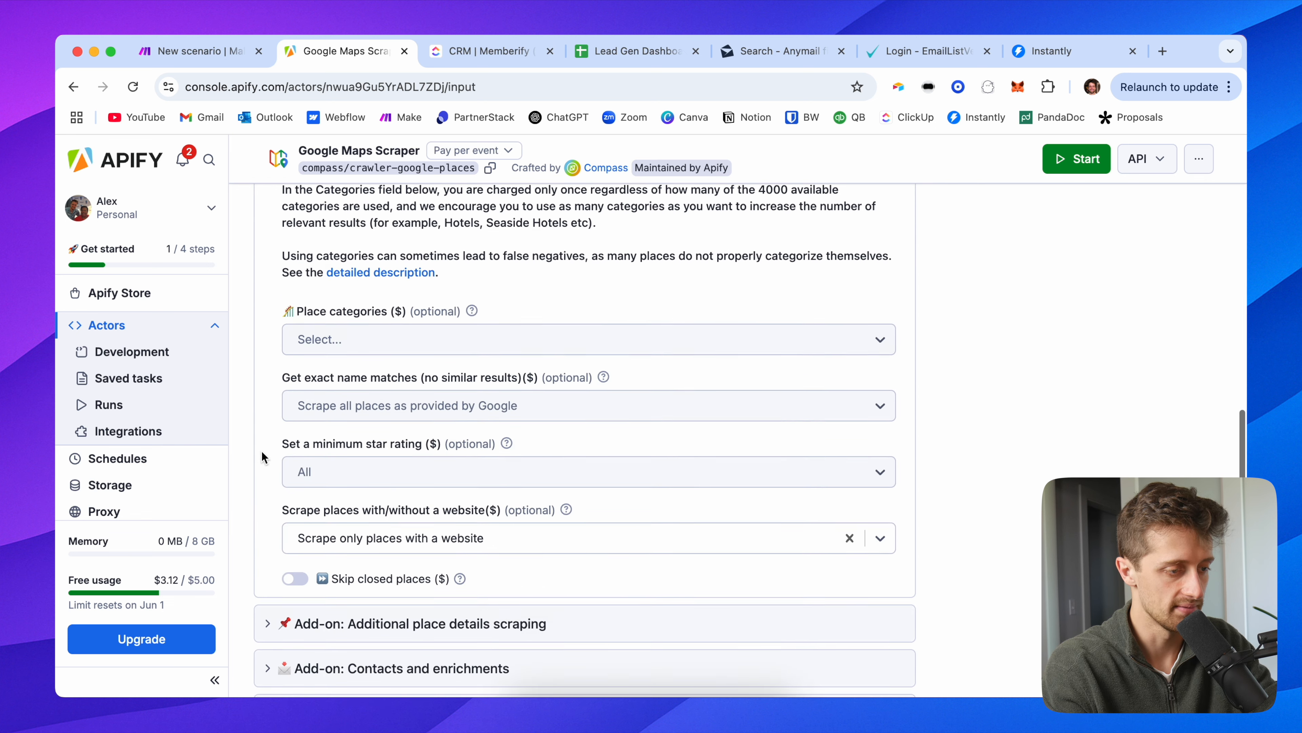
click(296, 362)
scroll(307, 406, down, 2)
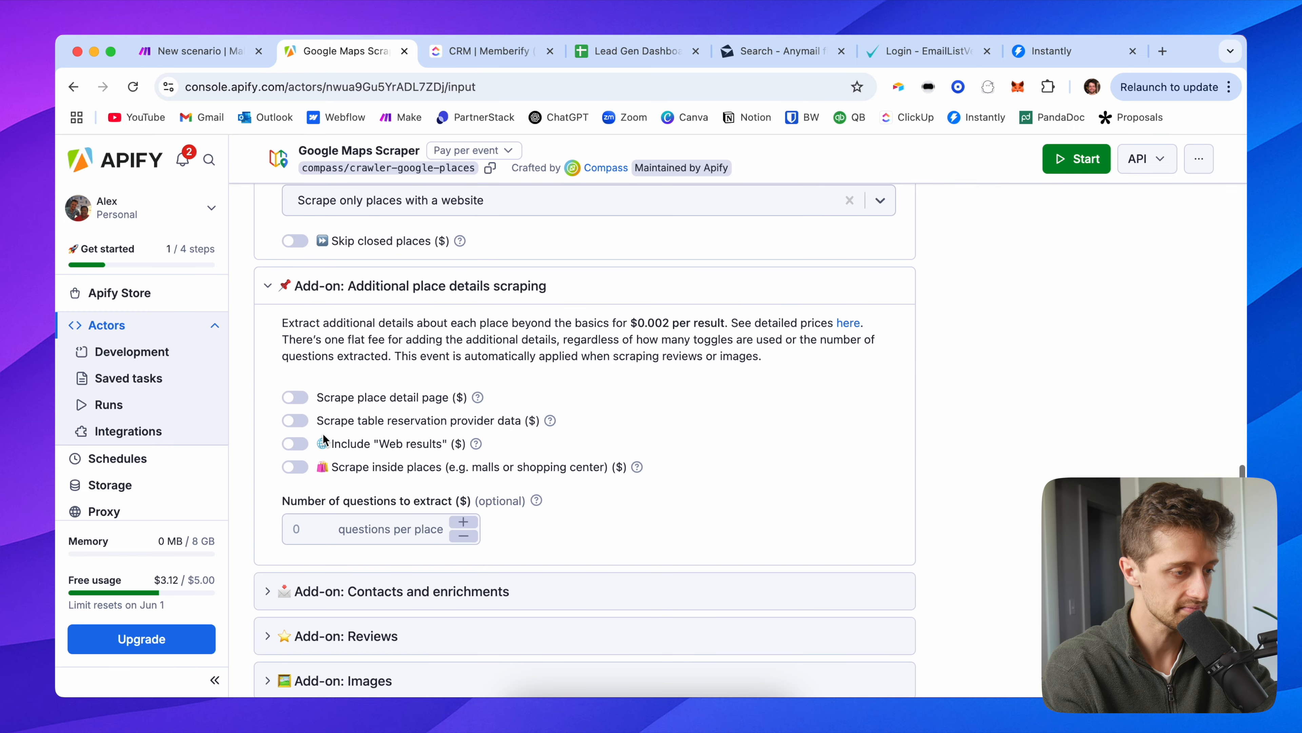
scroll(431, 393, down, 2)
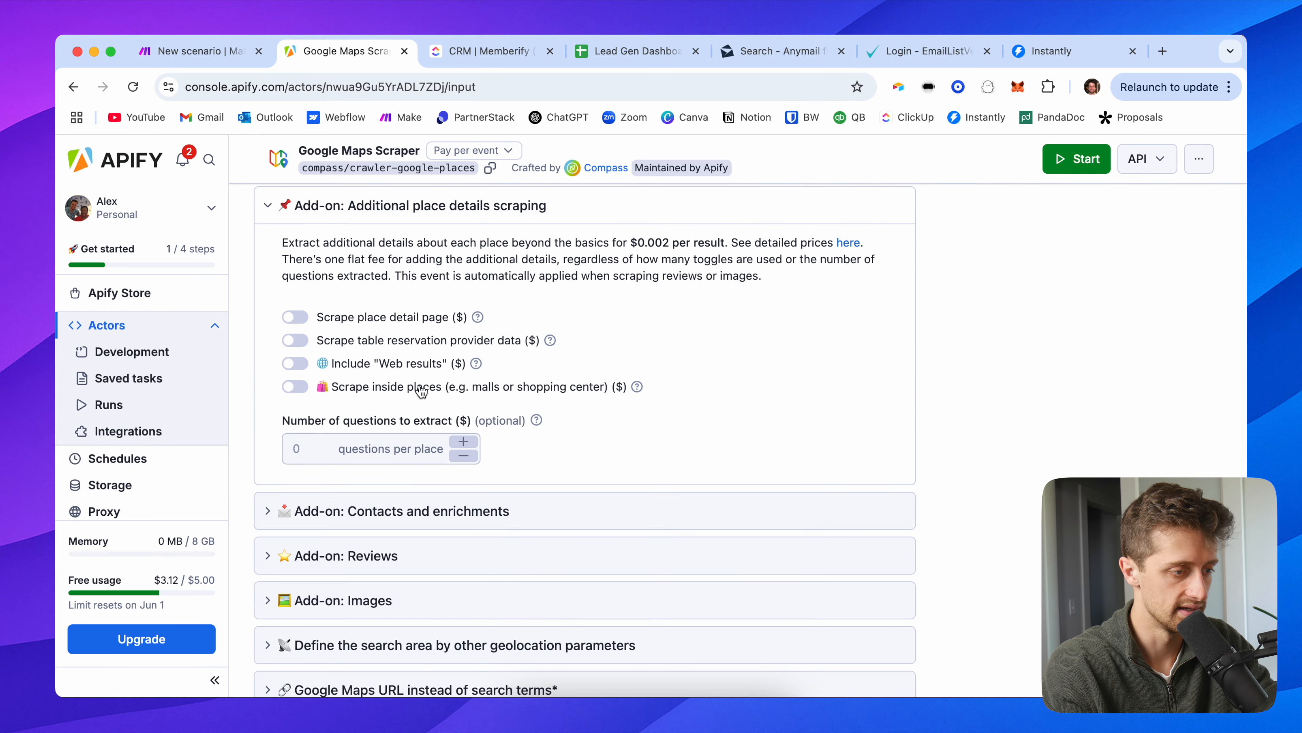
scroll(380, 395, down, 4)
click(381, 361)
scroll(390, 359, down, 2)
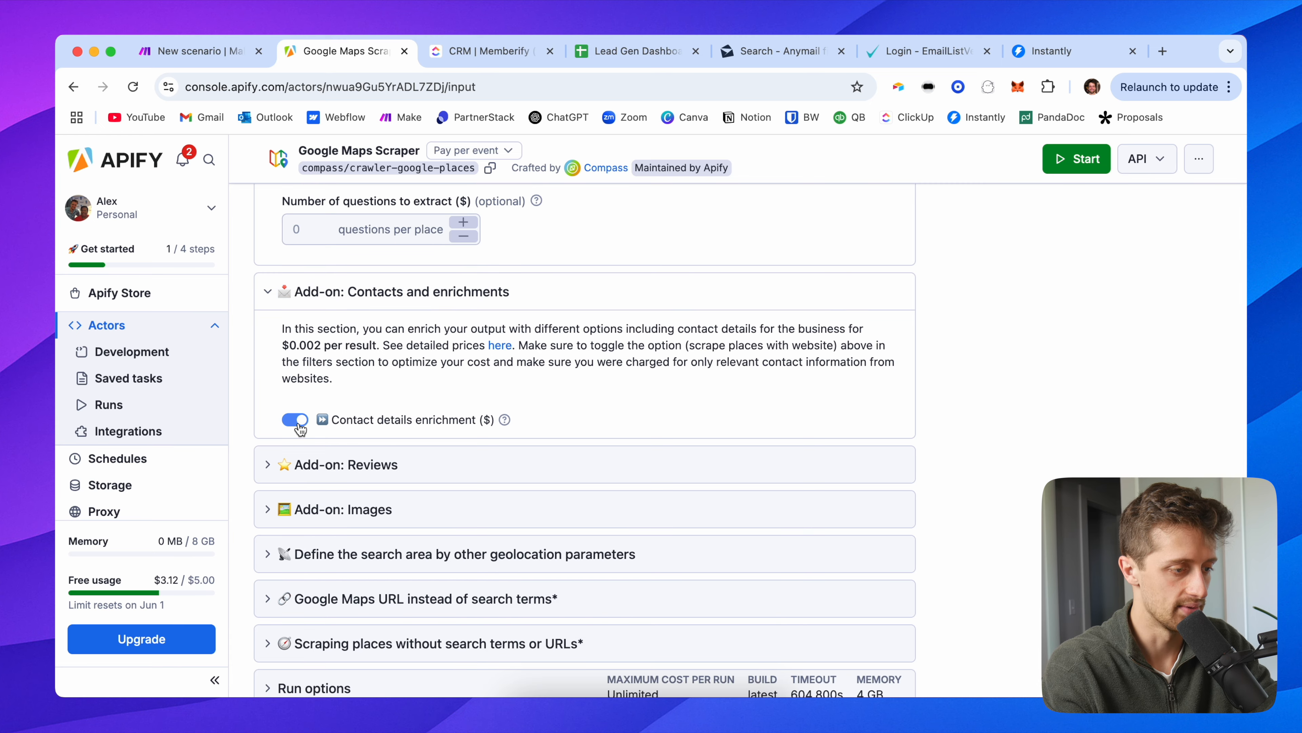
scroll(295, 450, down, 2)
click(323, 394)
Step: Expand the images and geolocation parameters sections
scroll(365, 459, down, 10)
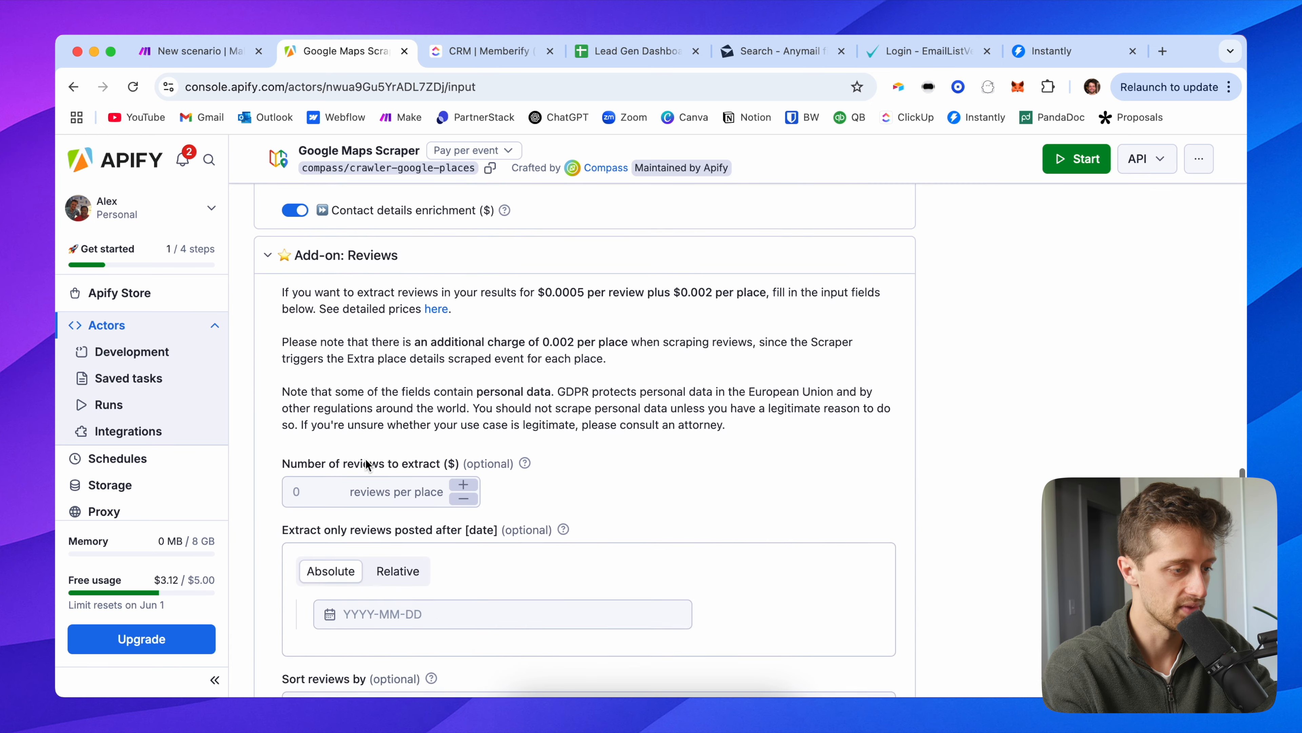
scroll(348, 460, down, 6)
scroll(328, 410, up, 5)
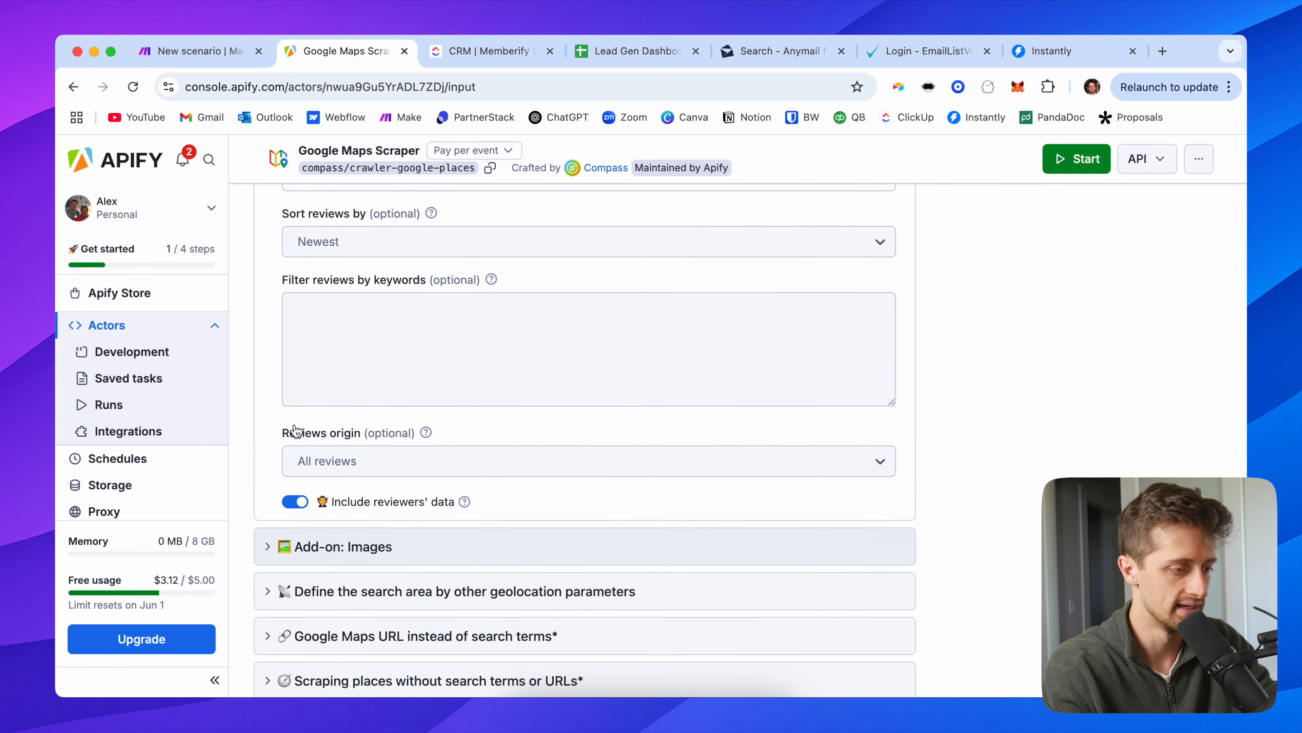
scroll(323, 383, up, 5)
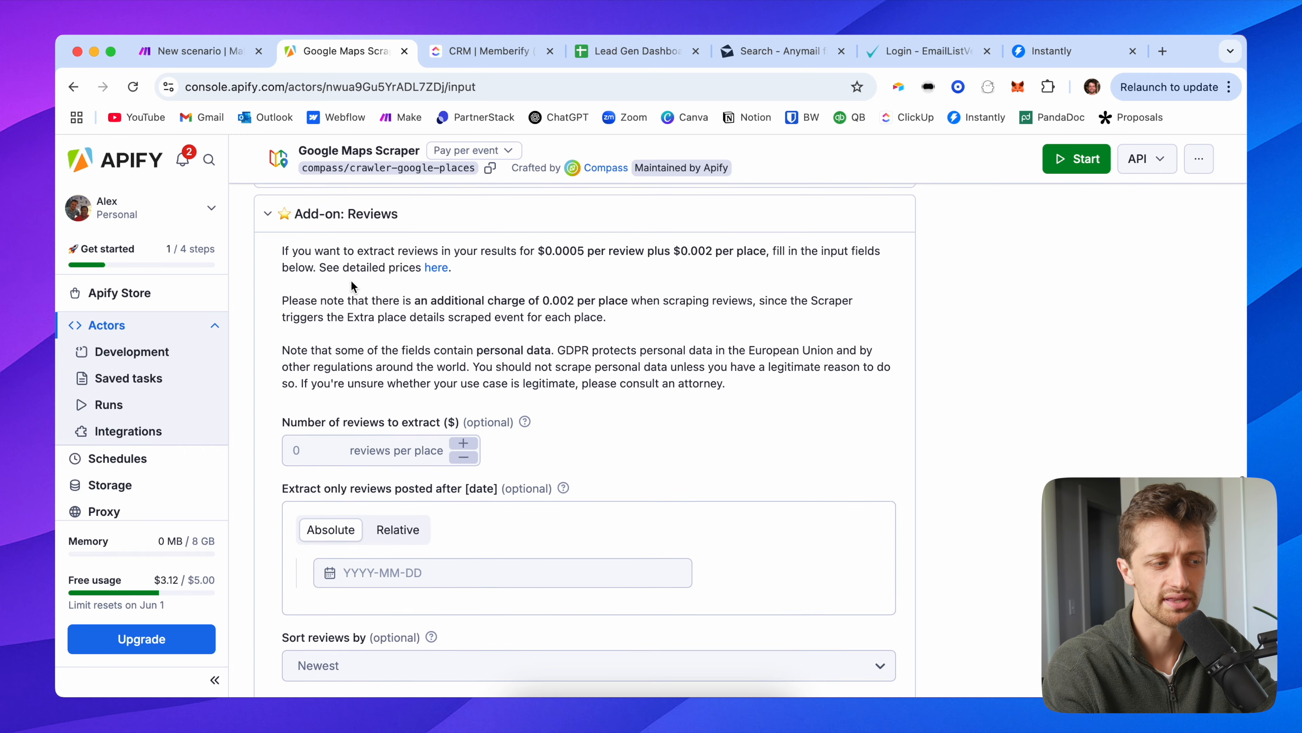
scroll(351, 285, down, 1)
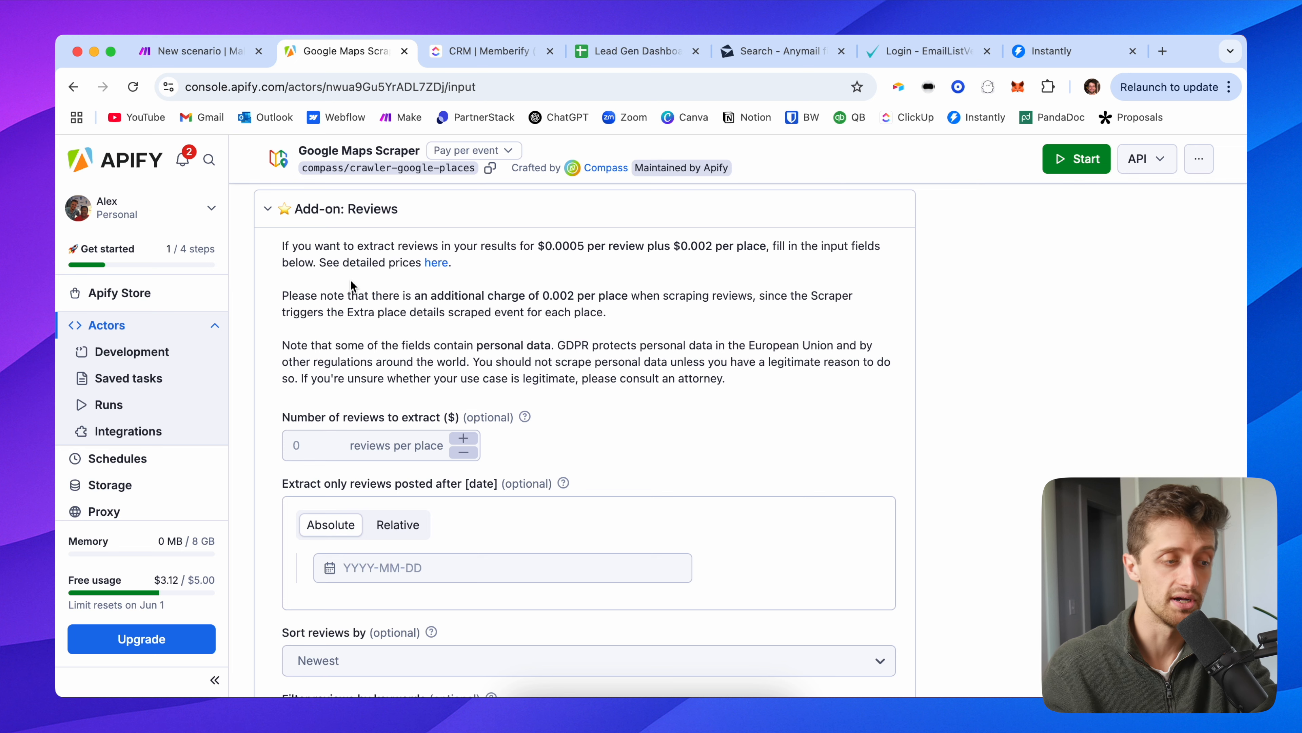
scroll(306, 443, down, 4)
scroll(306, 442, down, 7)
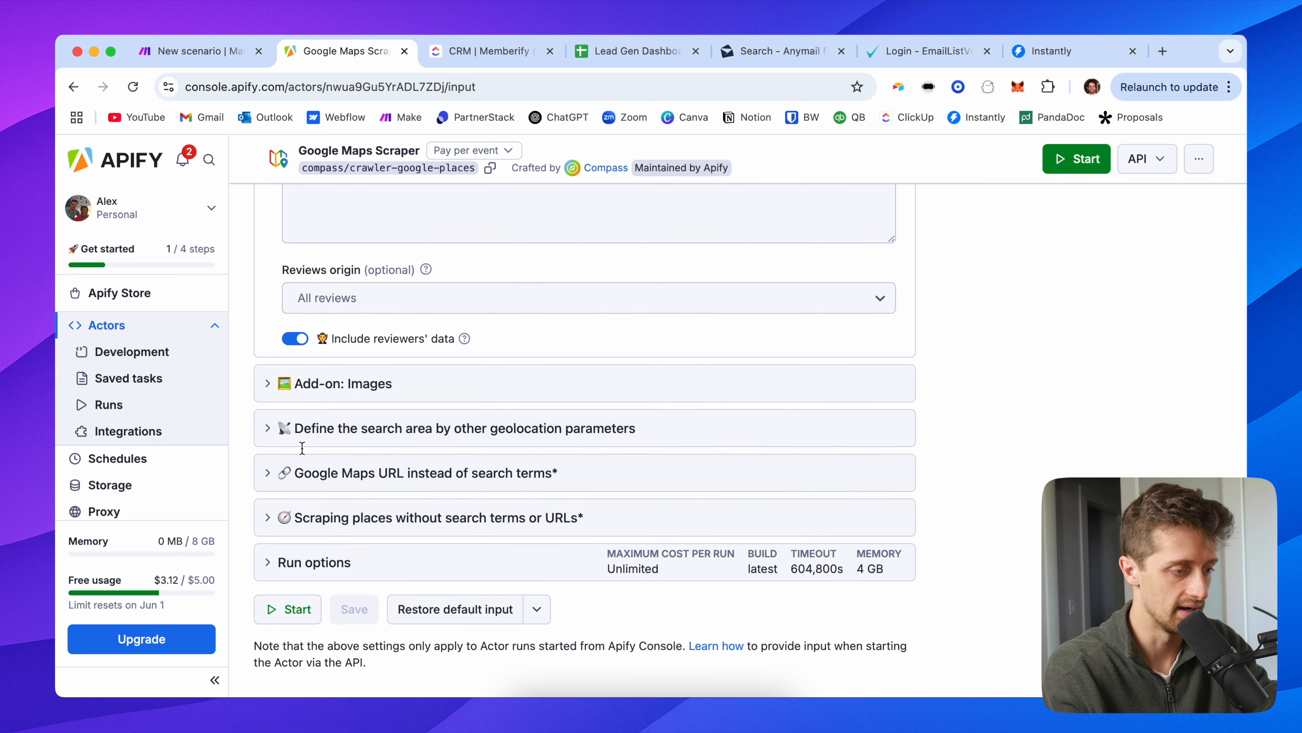
click(328, 377)
scroll(354, 406, down, 5)
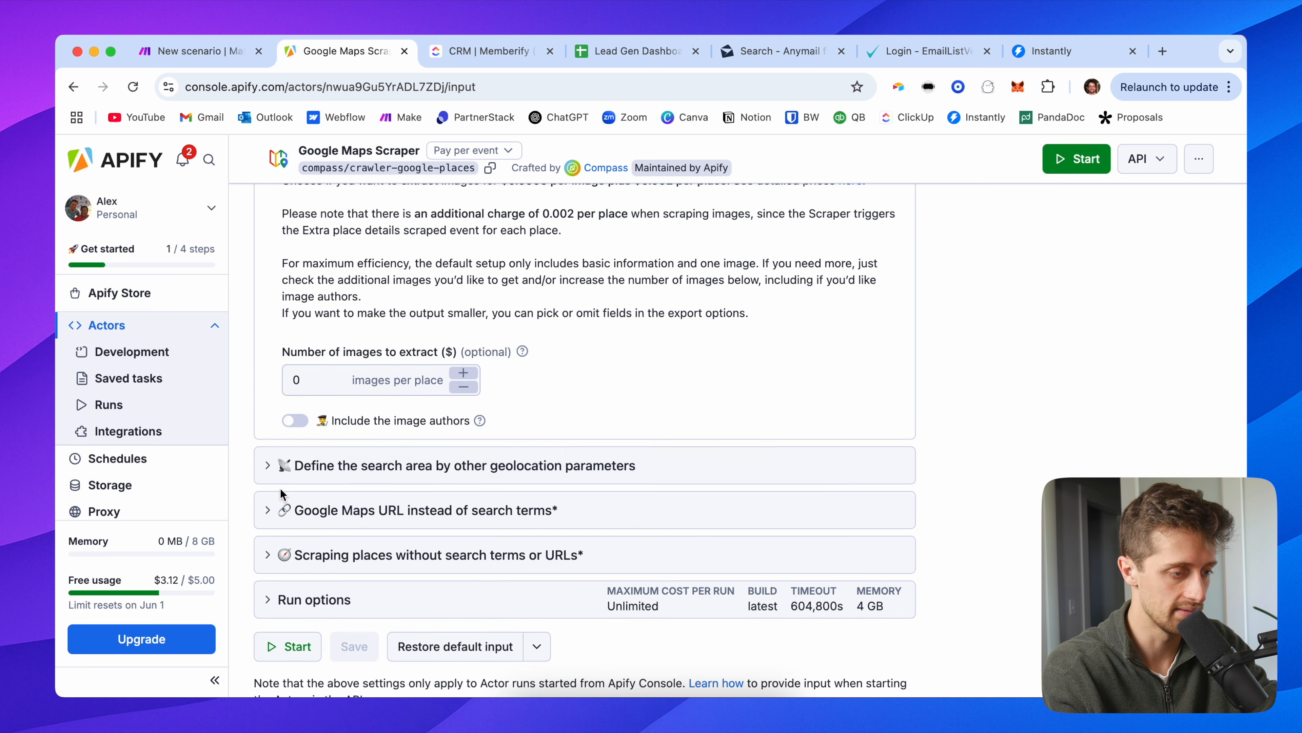
click(366, 418)
scroll(328, 502, down, 12)
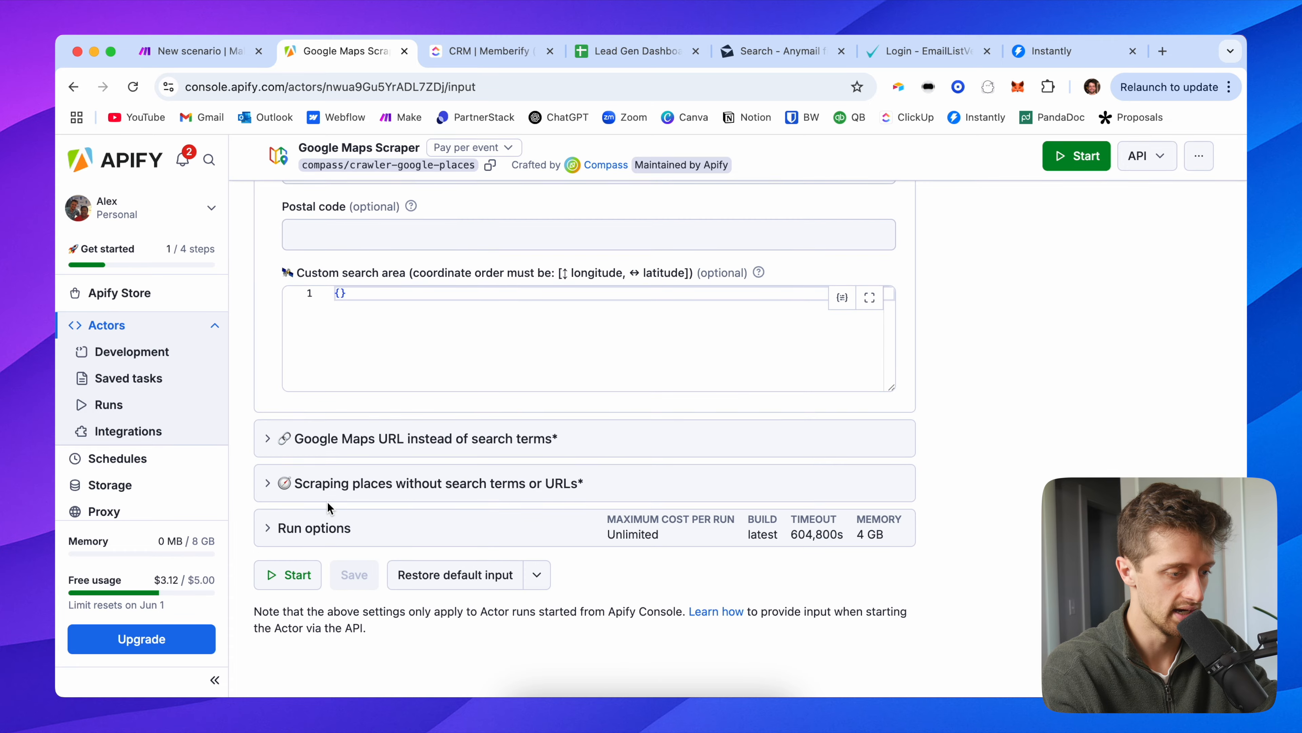
scroll(328, 502, up, 20)
scroll(345, 471, down, 6)
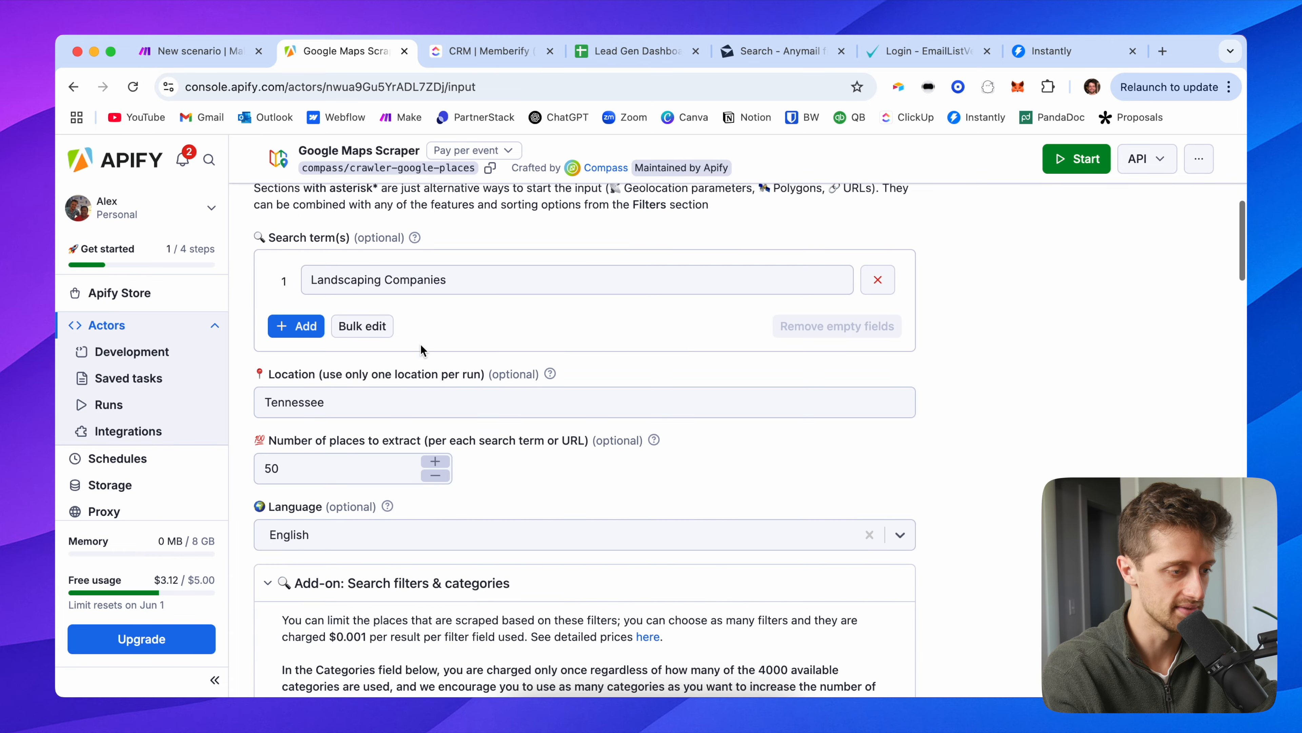
Step: Recheck the Tennessee location and 50-place limit, then start the scraper run
drag(460, 279, 306, 281)
double_click(359, 405)
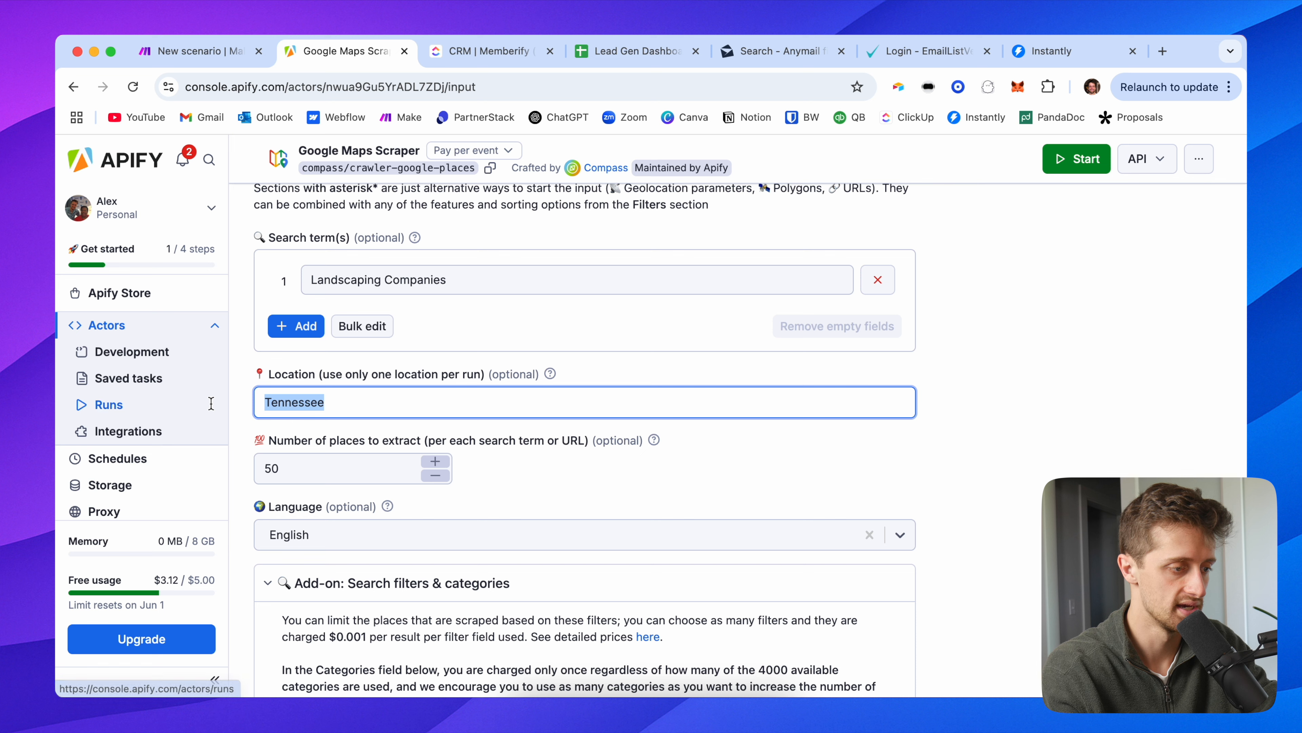
click(281, 474)
click(545, 475)
scroll(487, 451, down, 2)
scroll(393, 420, up, 10)
click(973, 218)
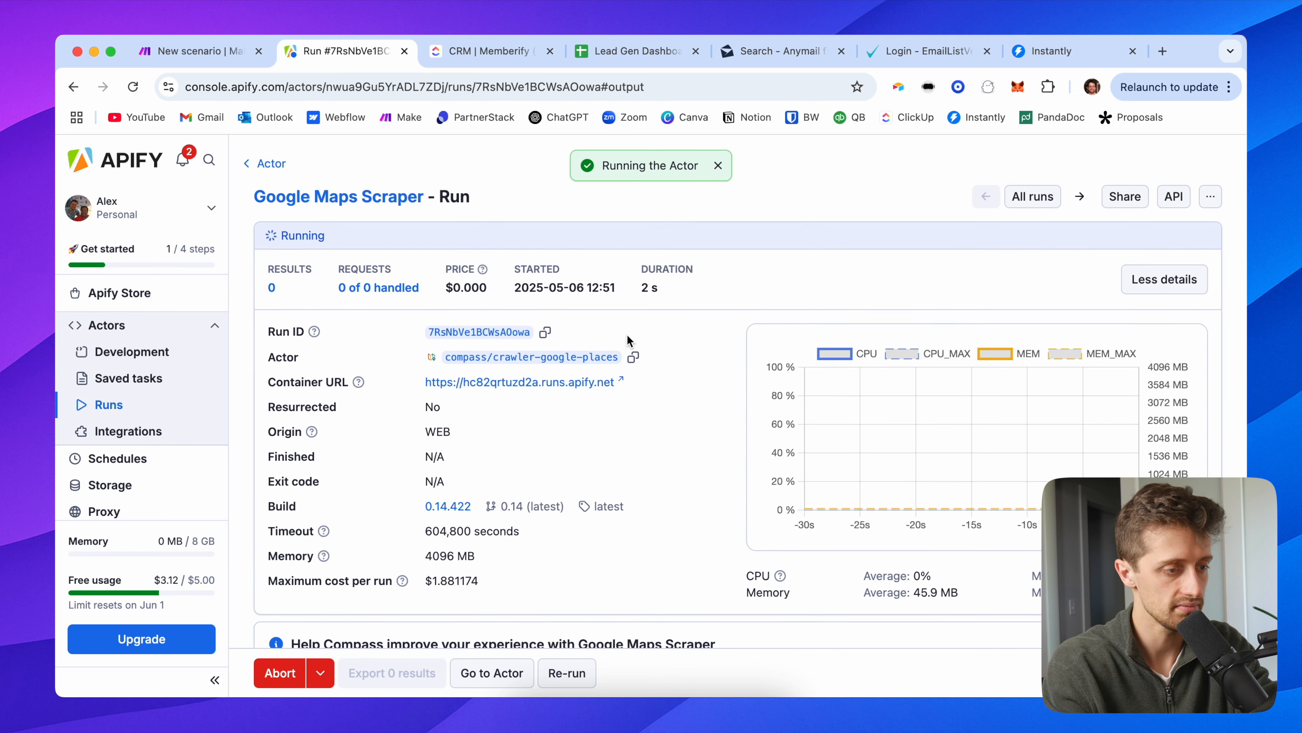
Step: Add Apify Watch Actor Runs as the scenario's first module
click(186, 65)
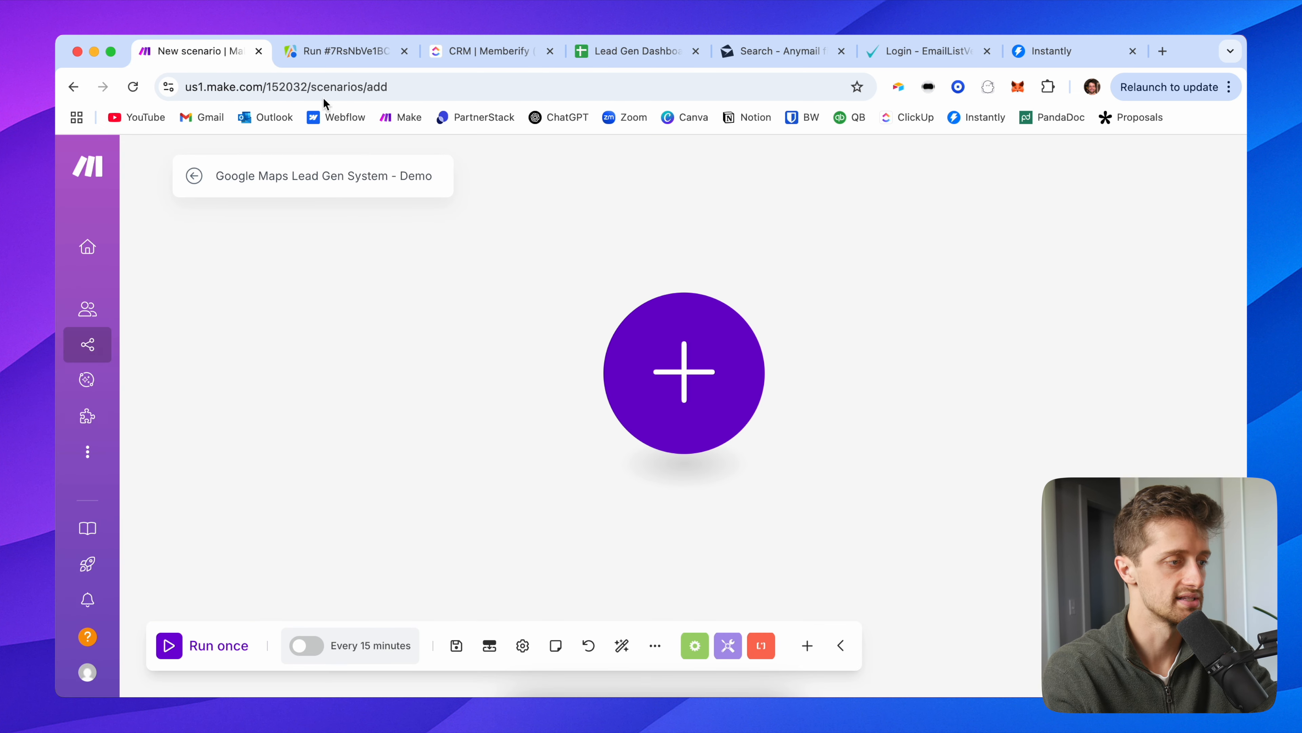
click(677, 353)
text(api)
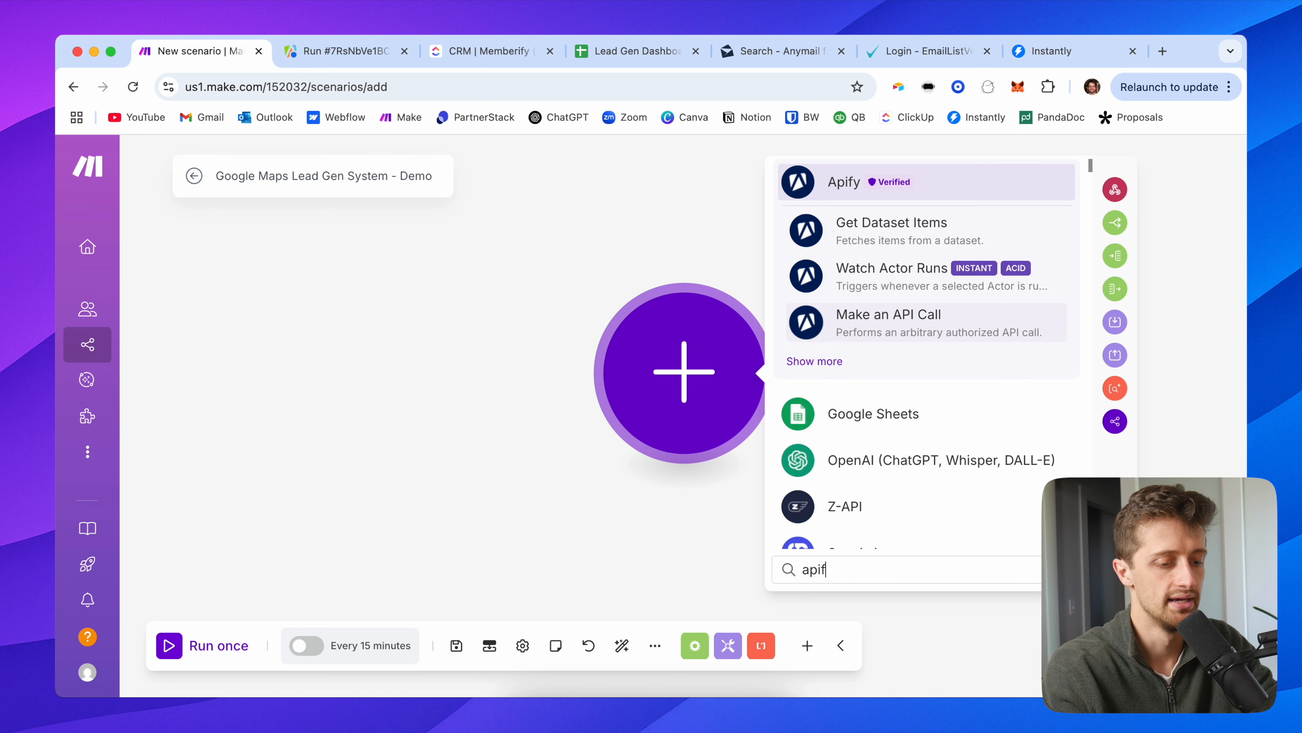
text(f)
click(915, 190)
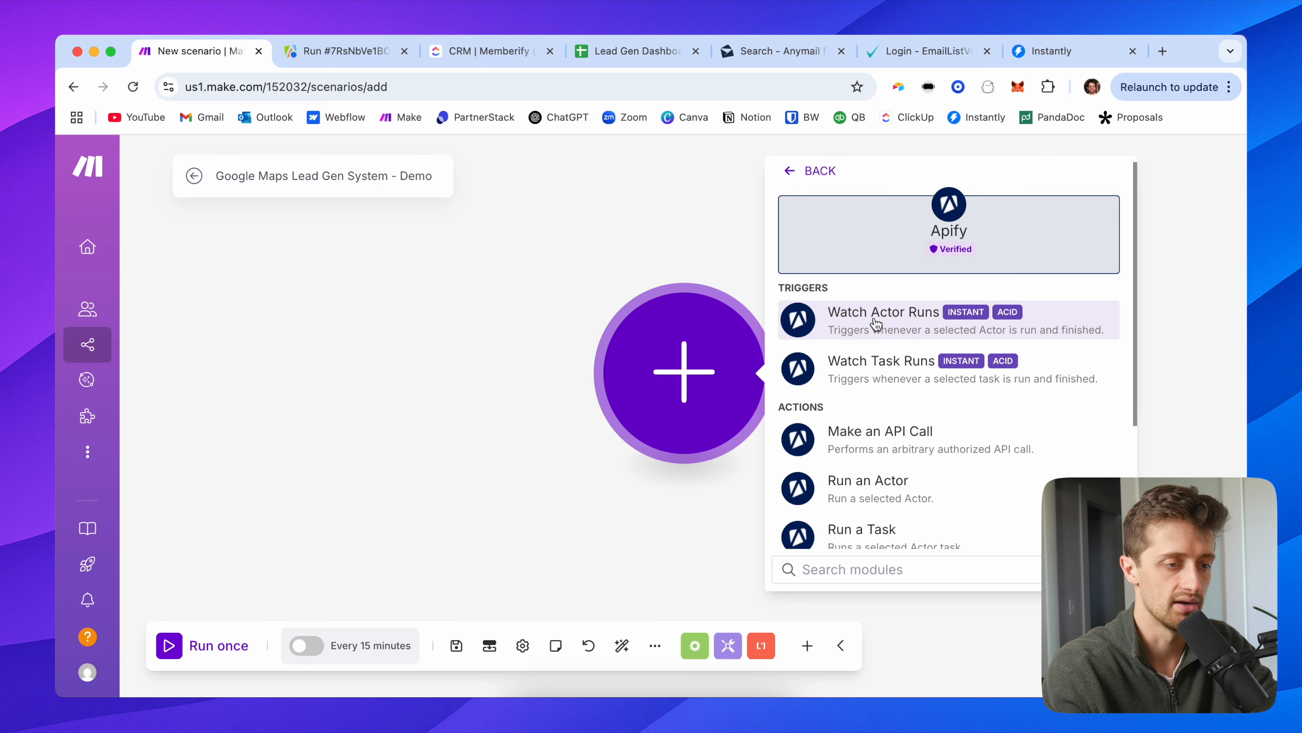
click(916, 331)
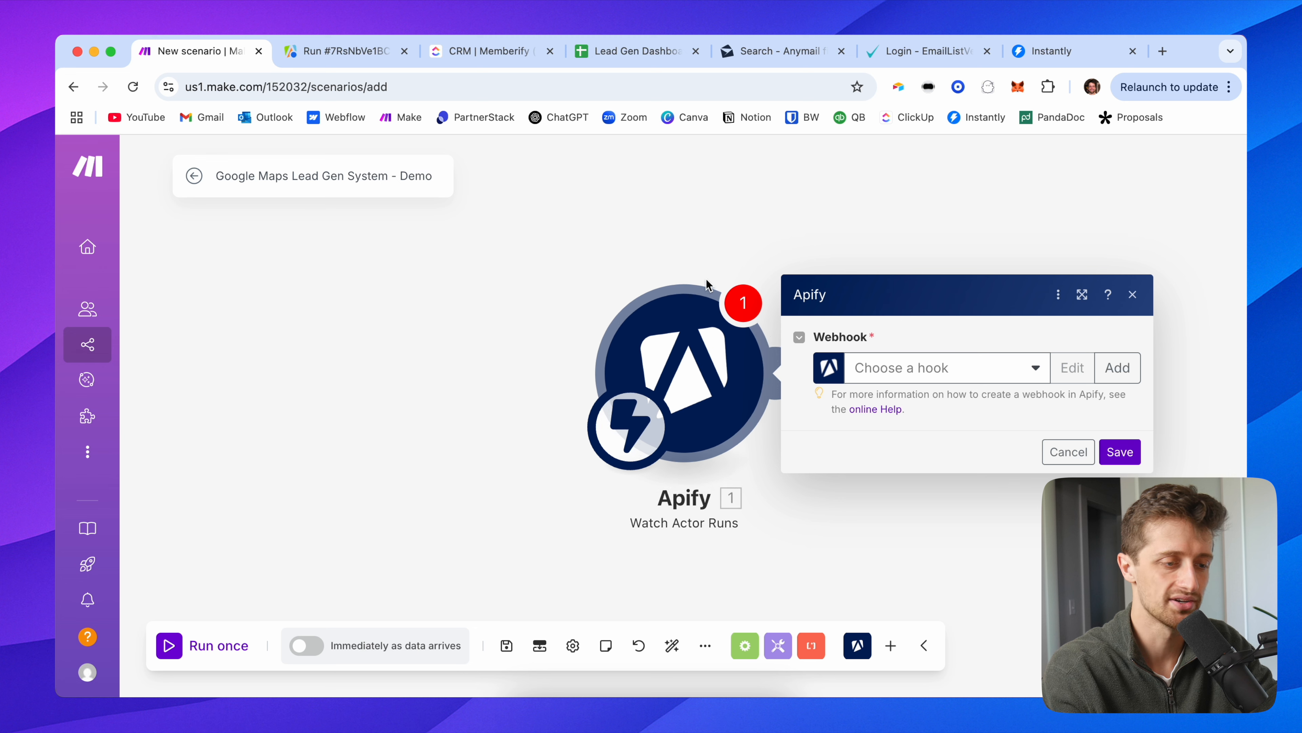
Step: Check the existing webhooks, then start creating a new one
click(924, 377)
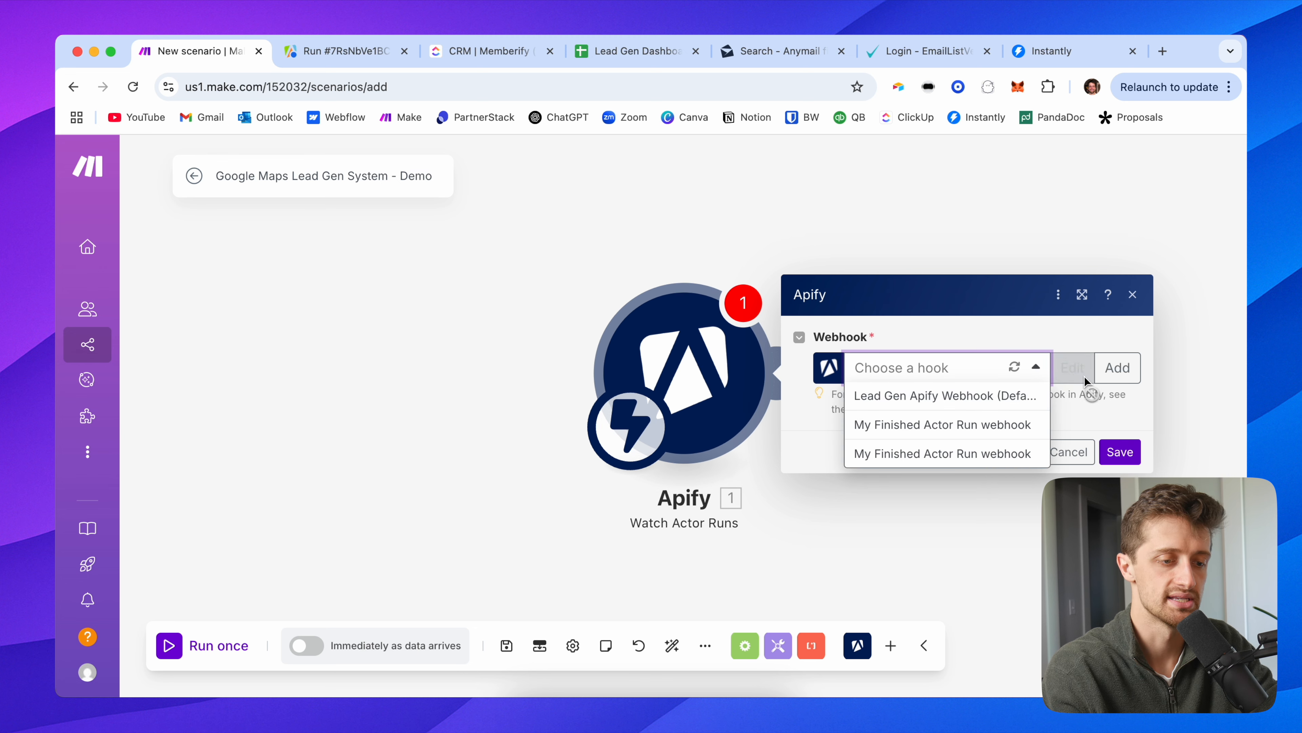
click(1104, 342)
click(1121, 371)
Step: Name the webhook 'Google Maps Apify Webhook' and use the Apify (Demo) connection
double_click(839, 281)
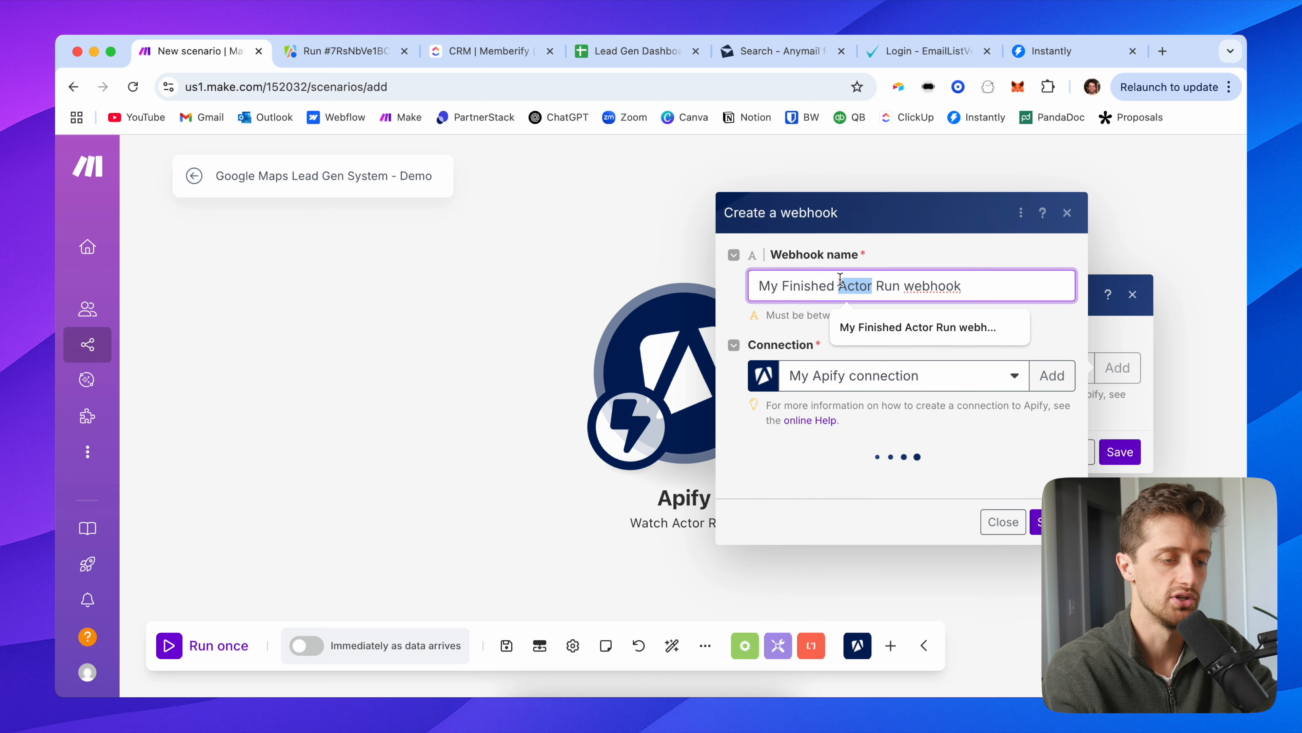
click(839, 280)
text(Google Maps)
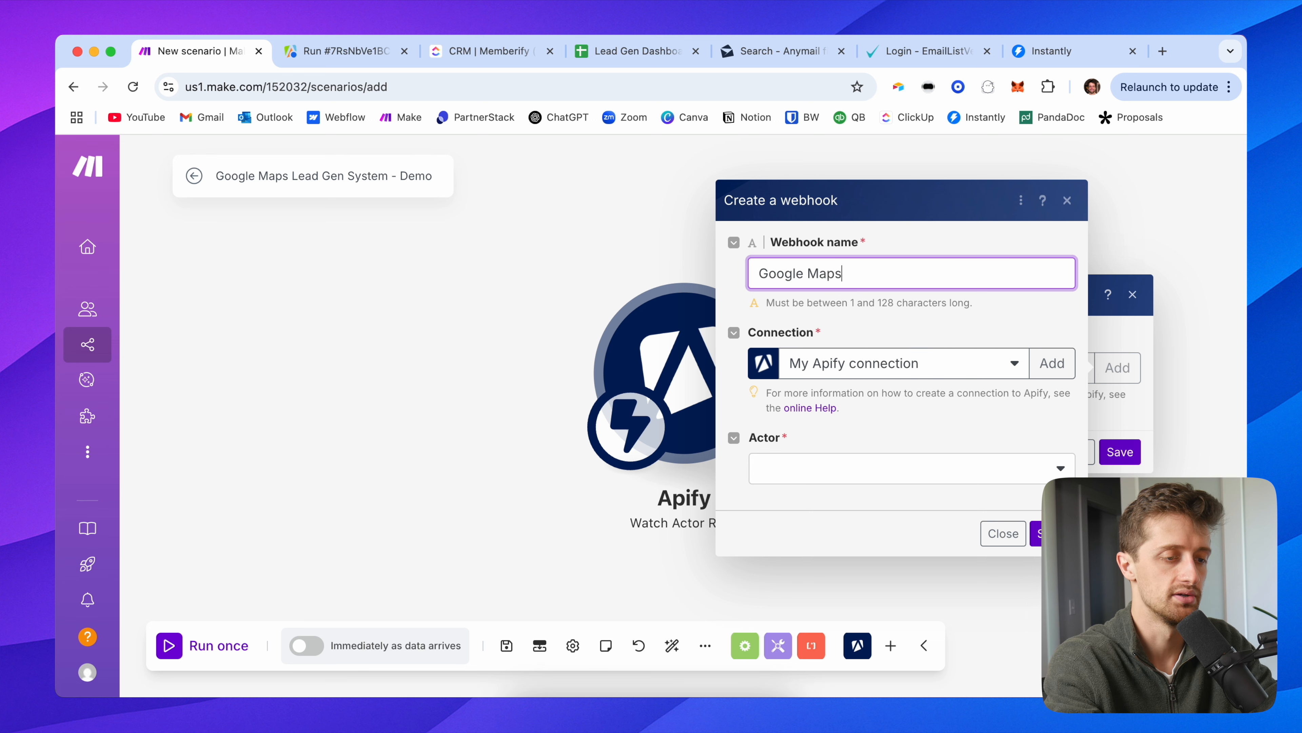
text( Apify Webhok=ok)
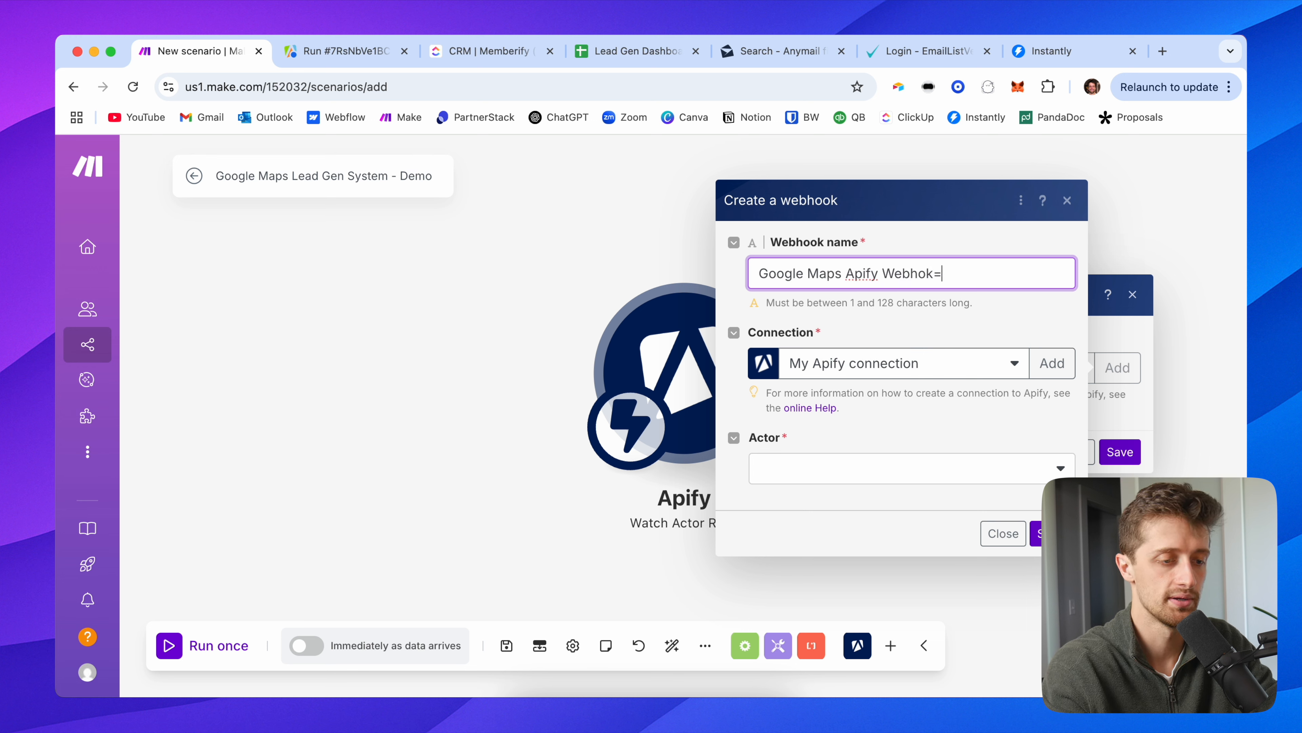
key(BackSpace)
key(BackSpace)
key(BackSpace)
key(BackSpace)
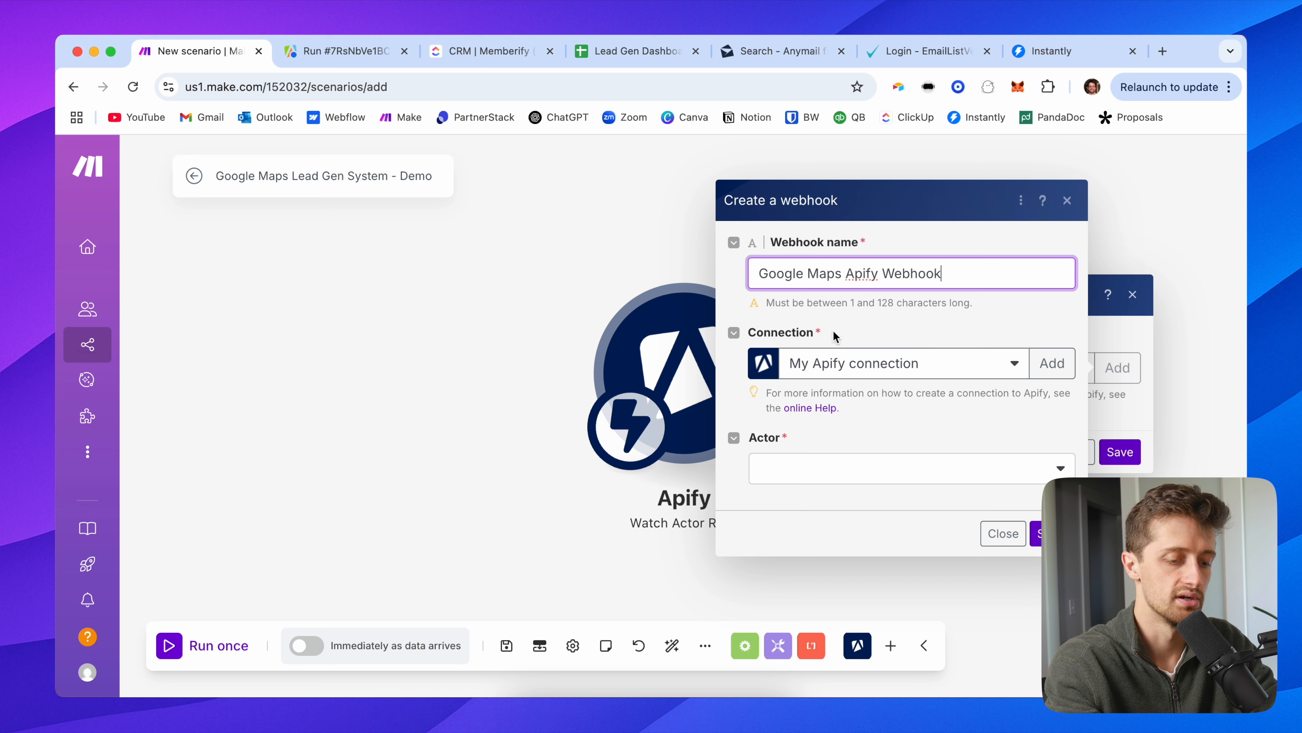
click(882, 365)
click(893, 452)
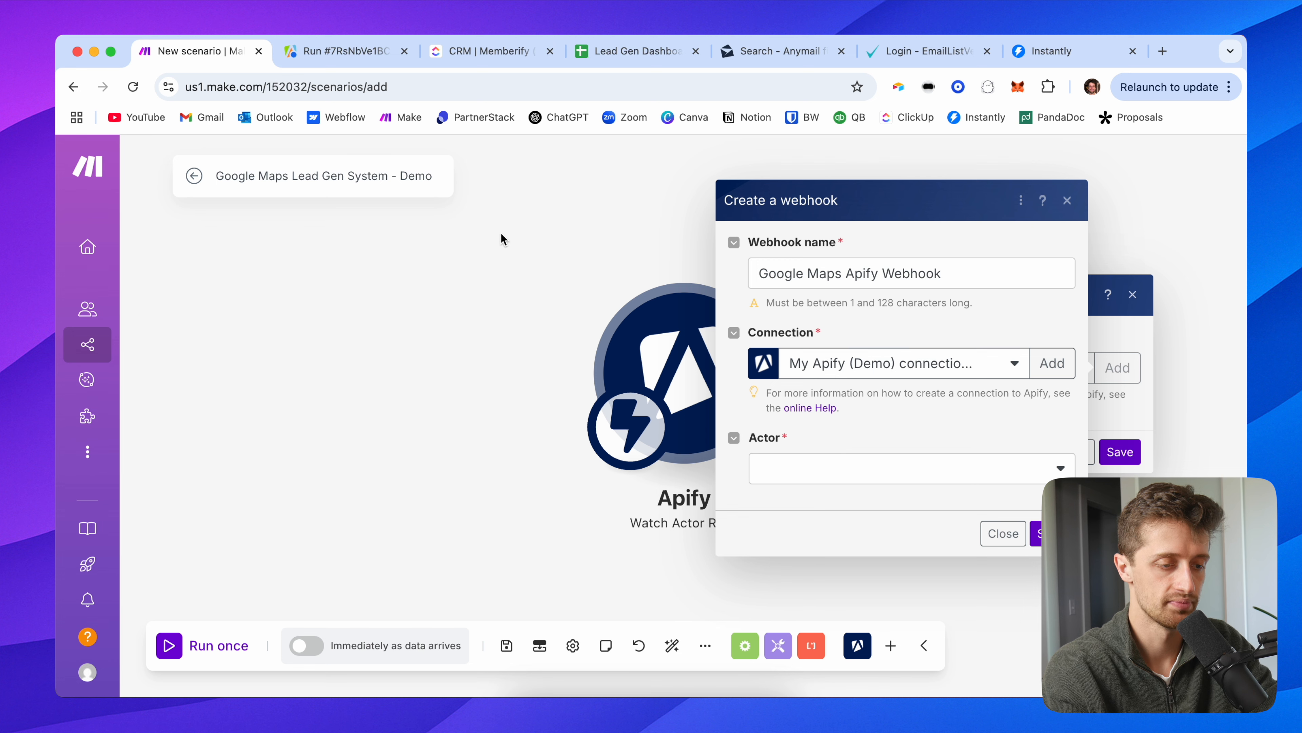
Step: Set the webhook to watch the Google Maps Scraper actor and save both dialogs
drag(506, 297, 275, 300)
click(538, 469)
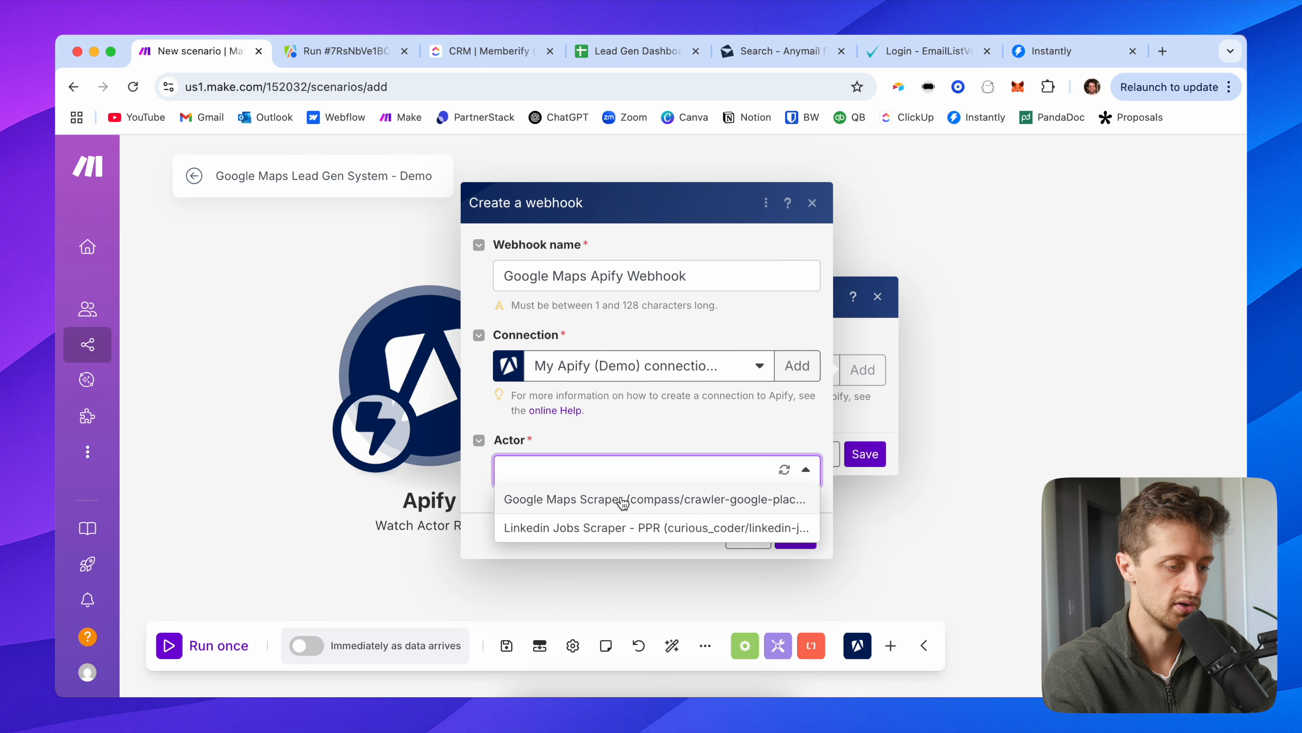
click(622, 500)
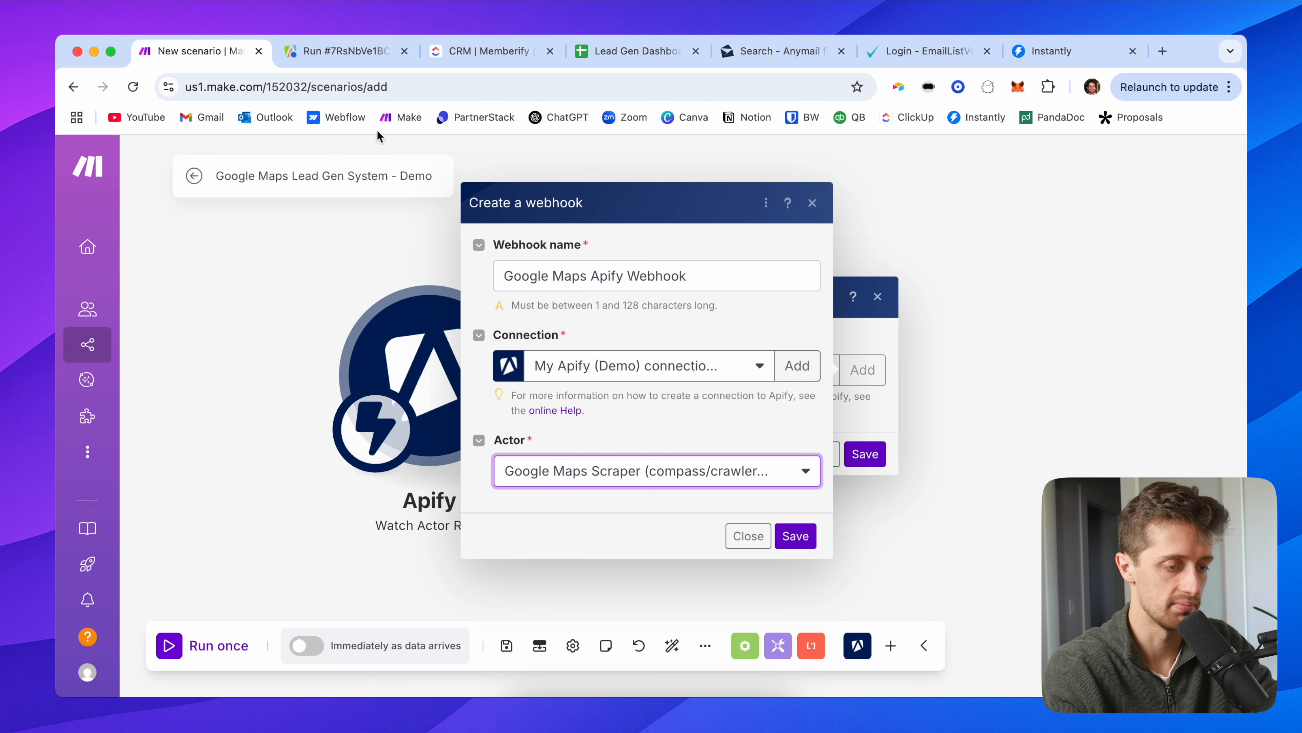
click(339, 51)
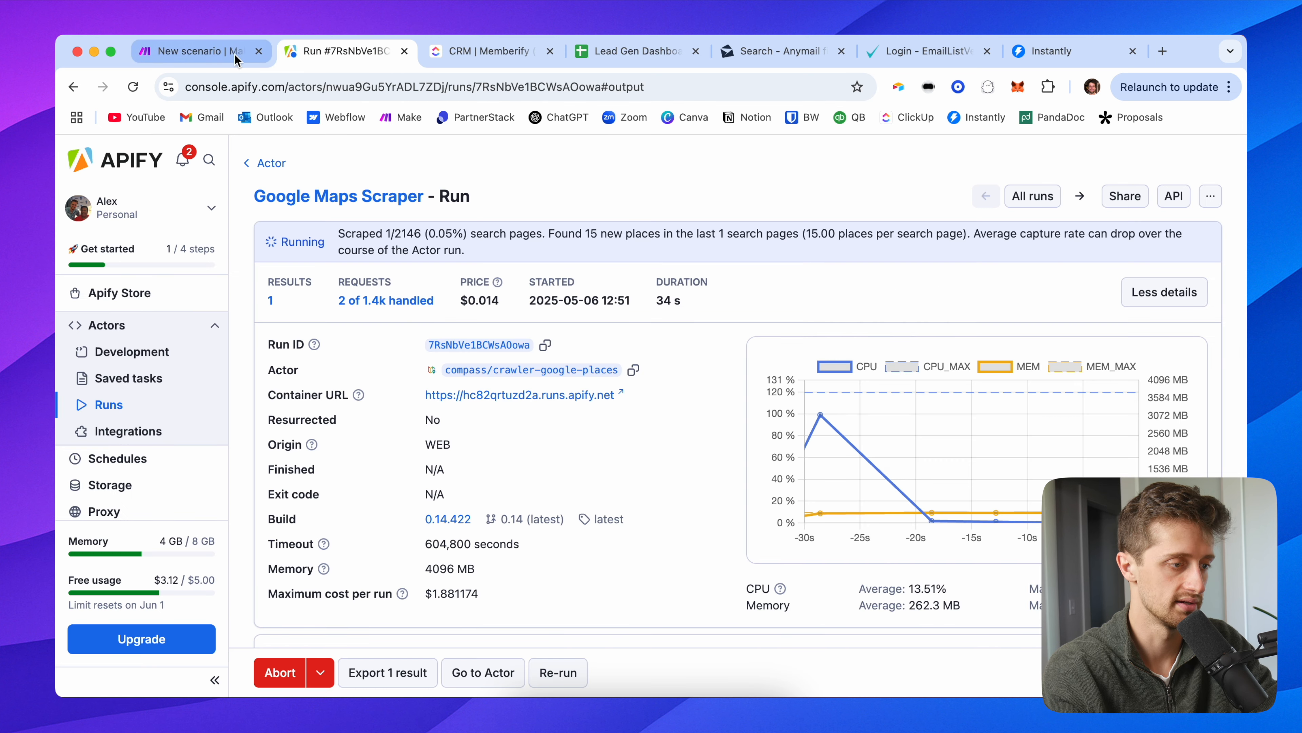
click(241, 59)
click(790, 536)
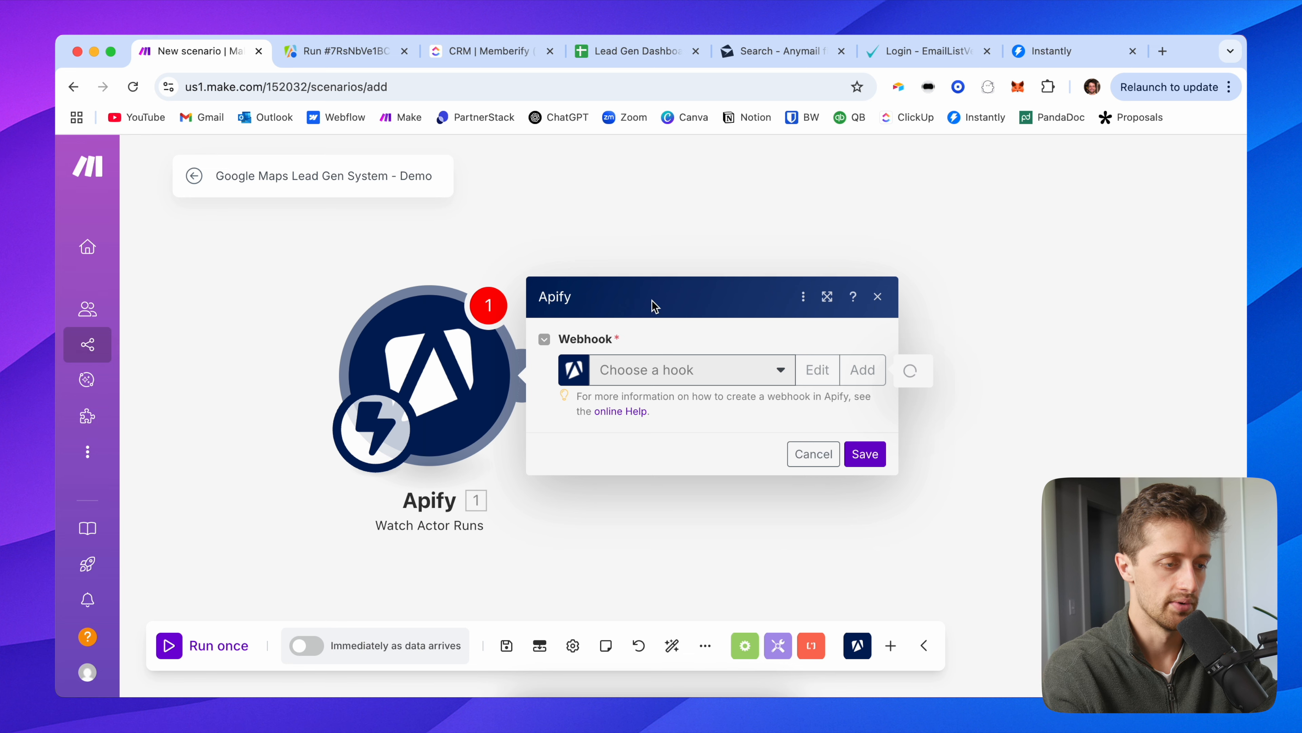
click(865, 479)
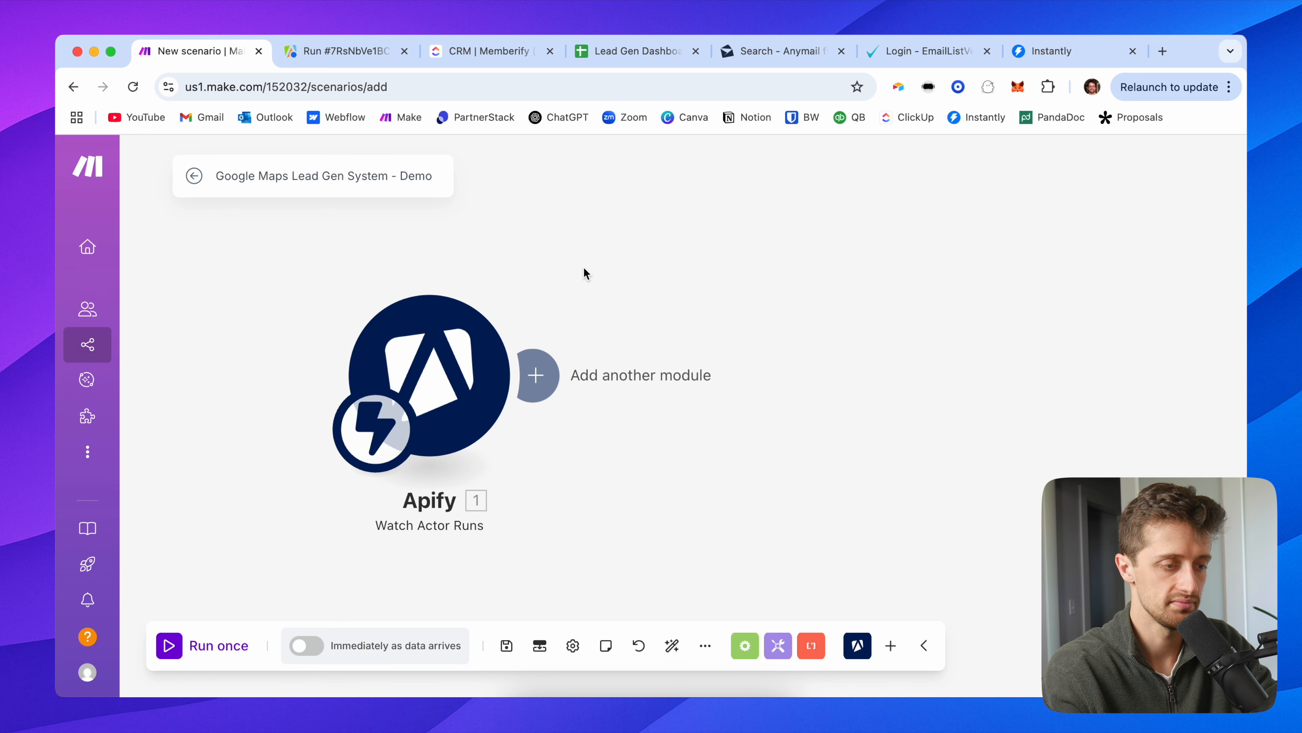
Step: Run the scenario once, stop it, and add a second module after the Apify trigger
click(342, 66)
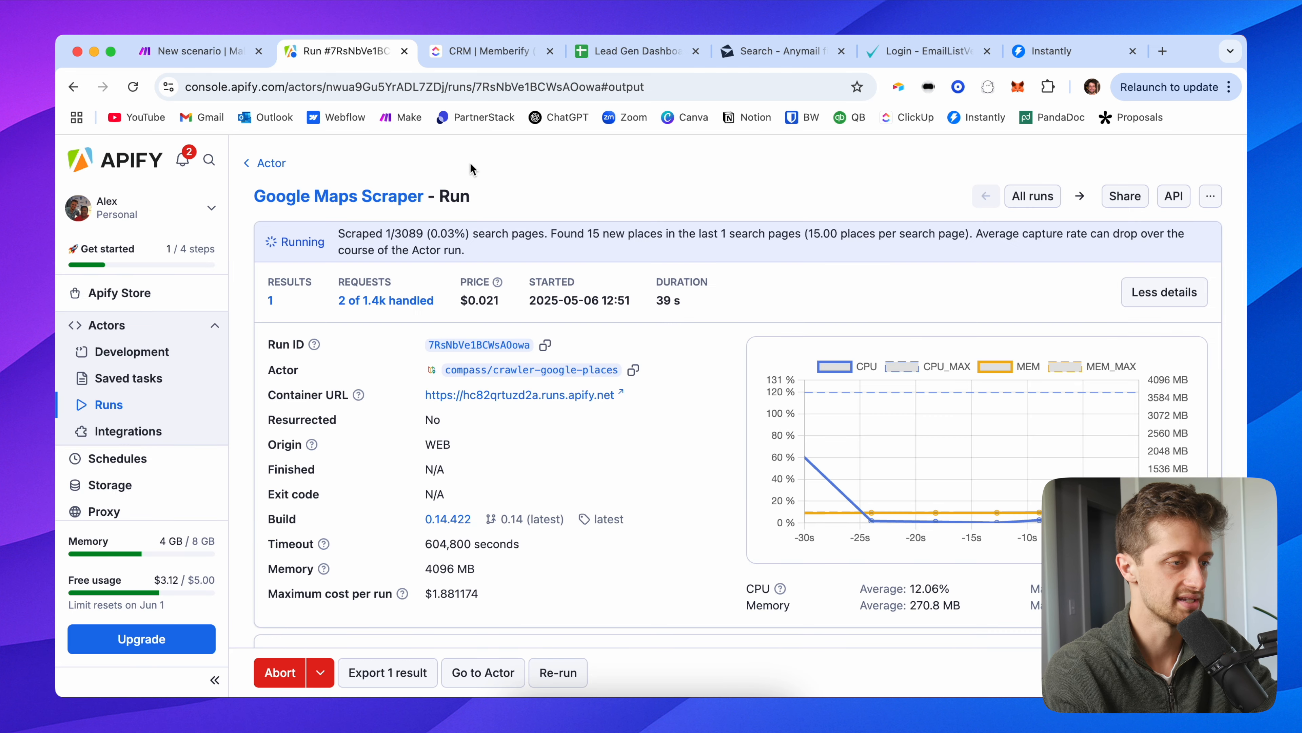
click(189, 54)
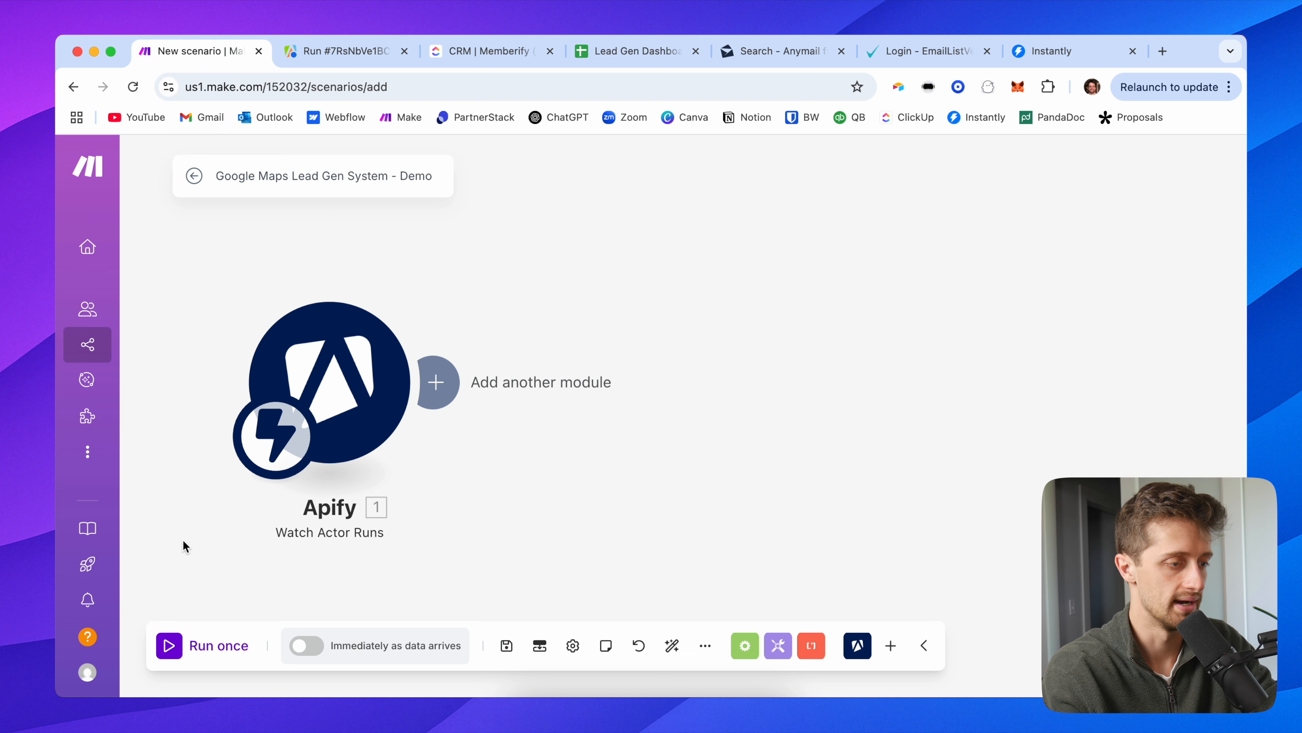
click(170, 655)
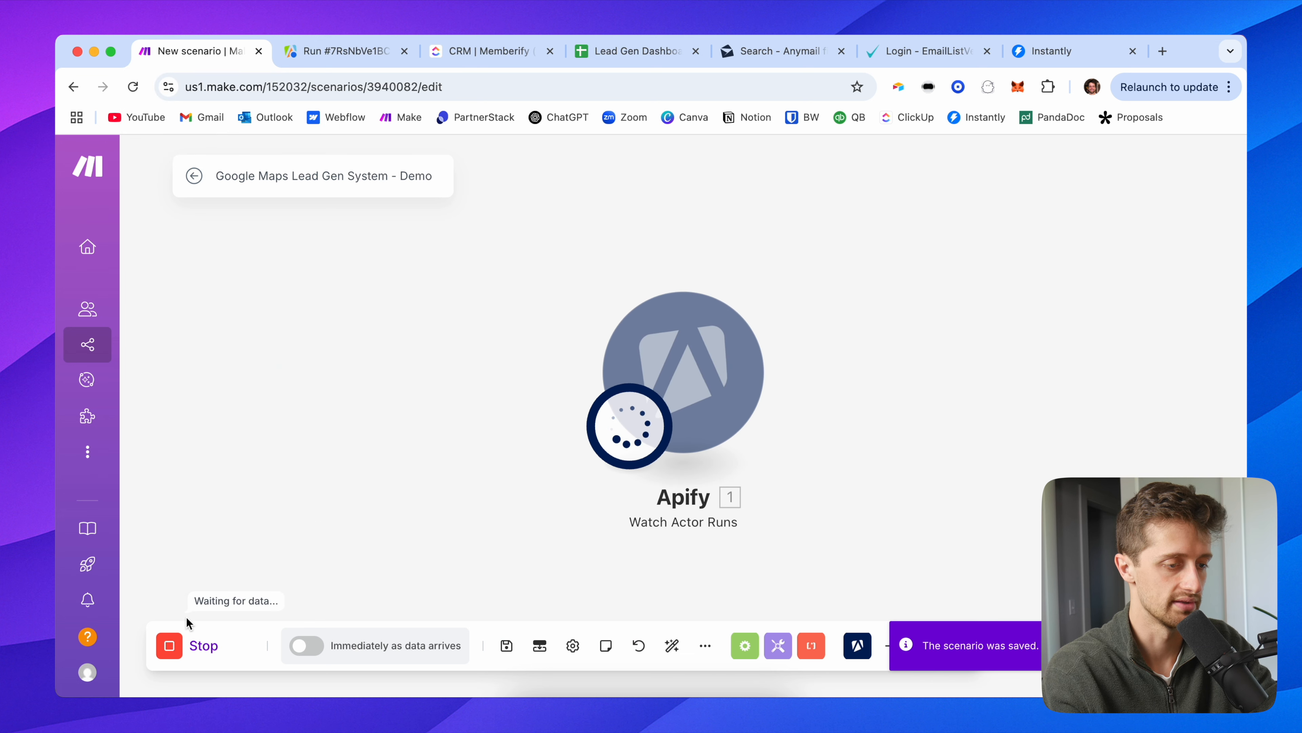
click(346, 58)
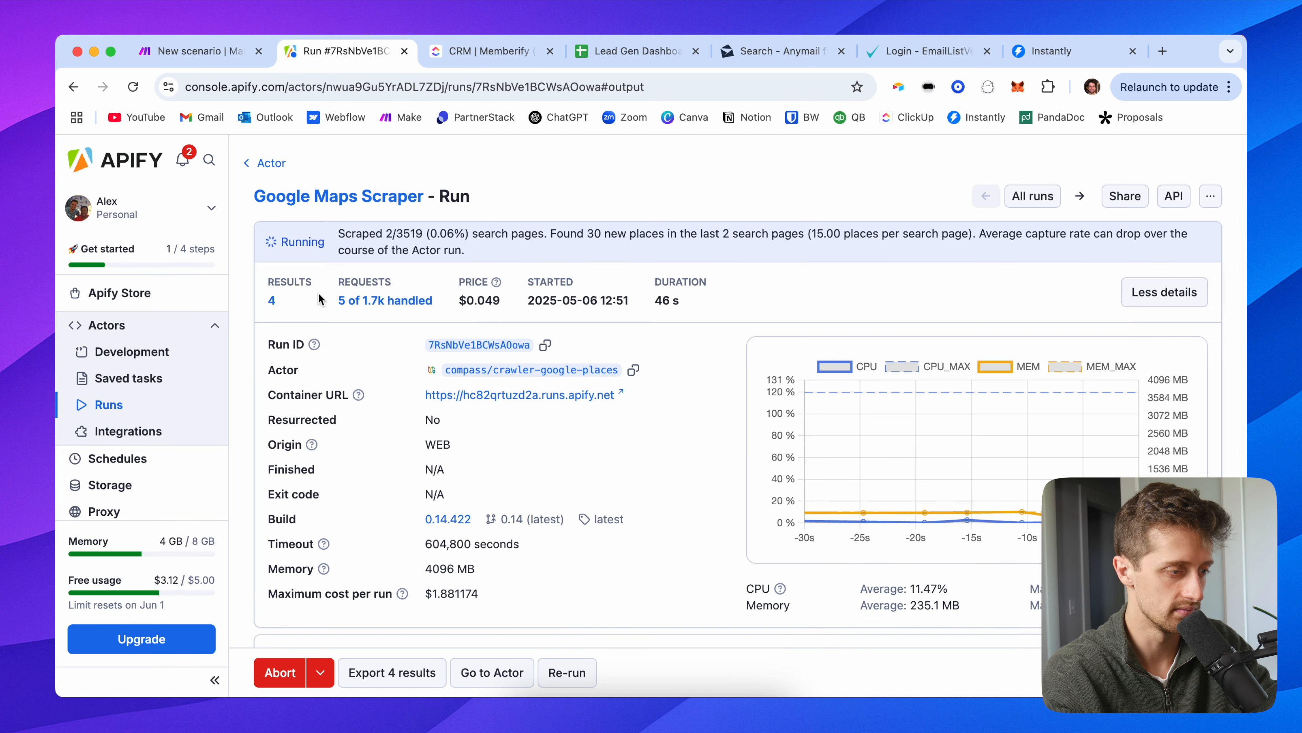
click(194, 51)
click(180, 655)
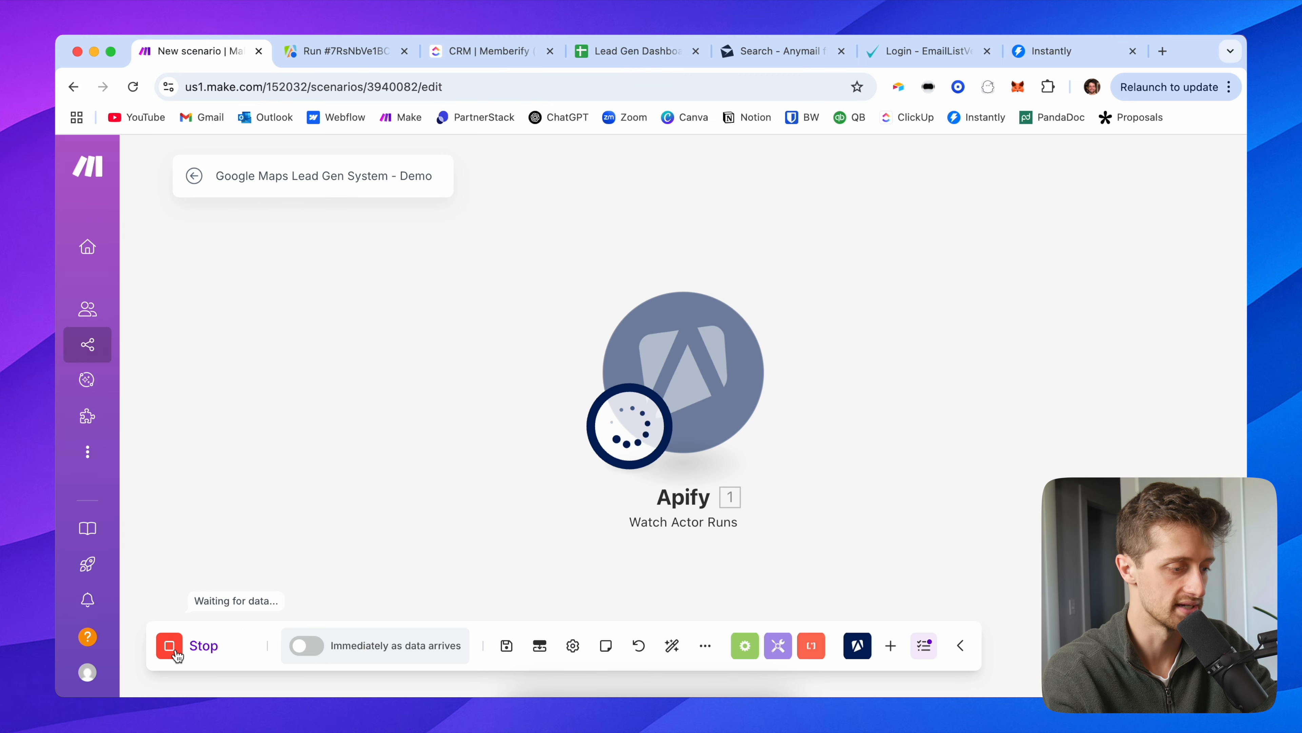
drag(488, 382, 158, 382)
click(447, 369)
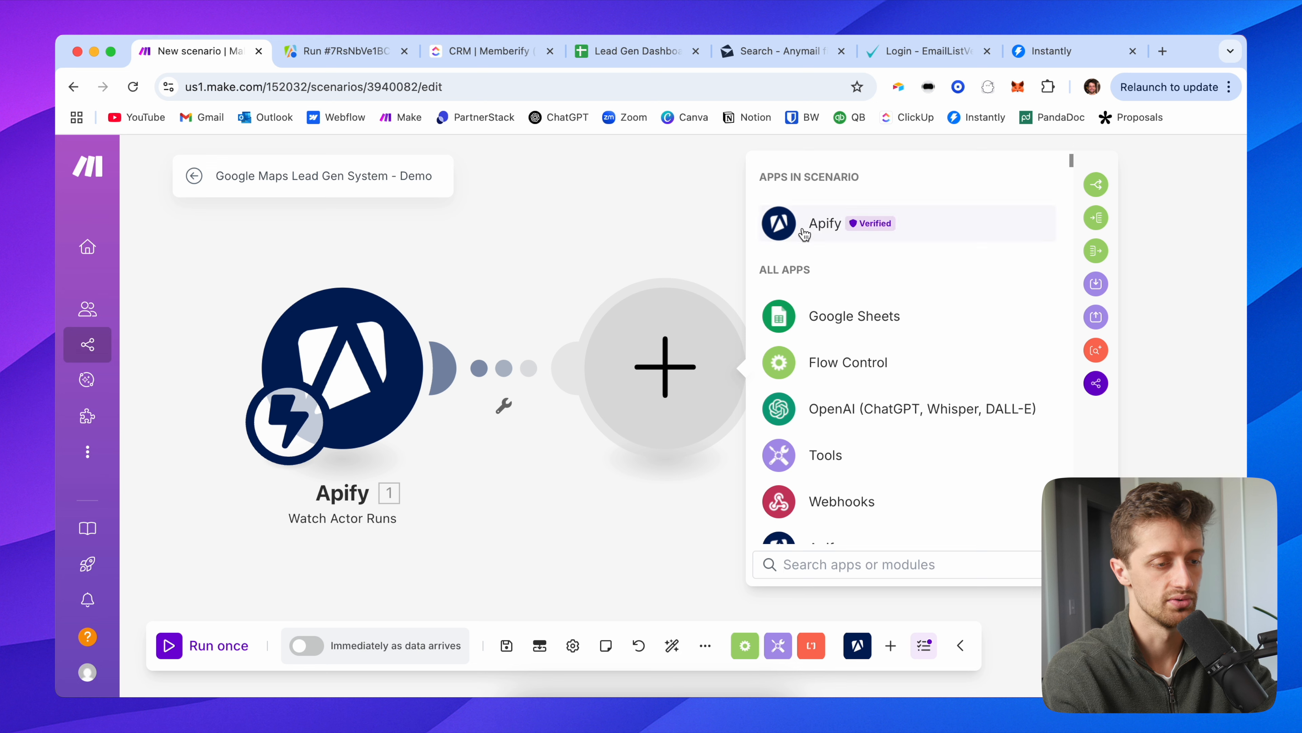
Step: Add Apify Get Dataset Items as the second module using the Apify (Demo) connection
click(802, 225)
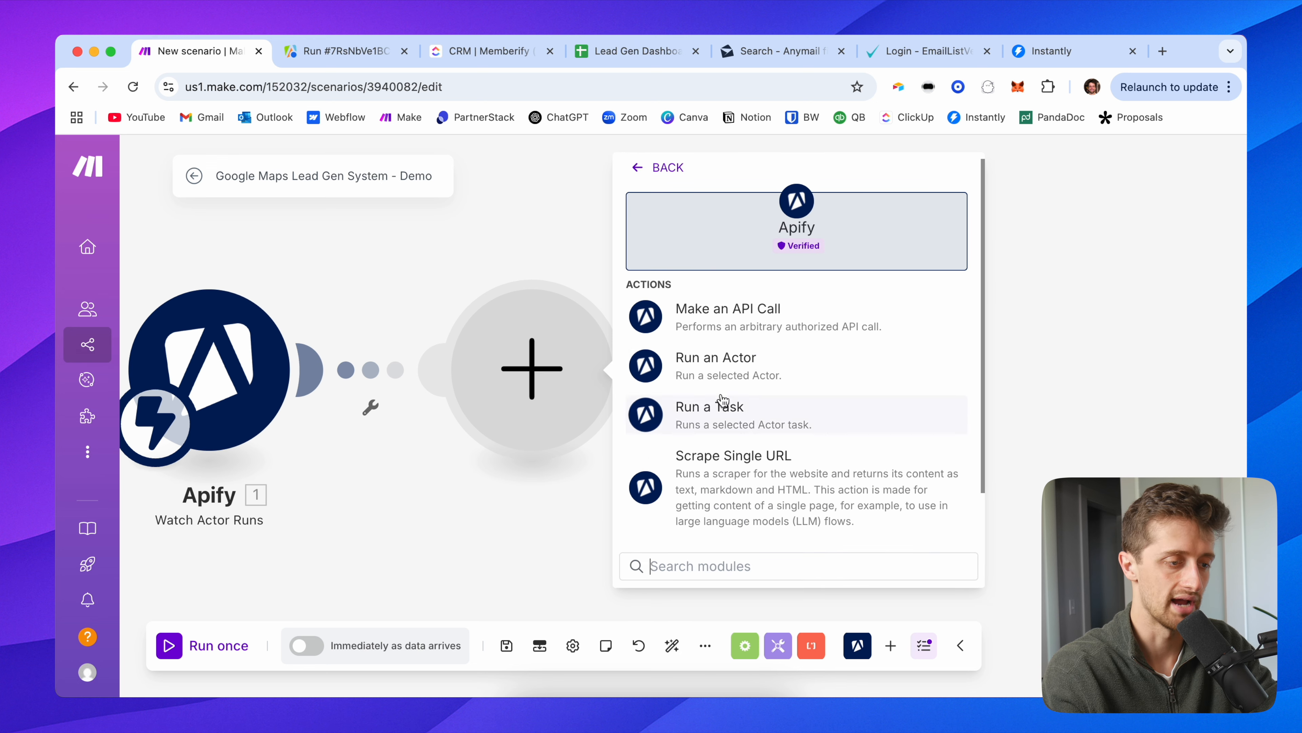
scroll(723, 406, down, 2)
click(751, 517)
click(770, 236)
click(795, 331)
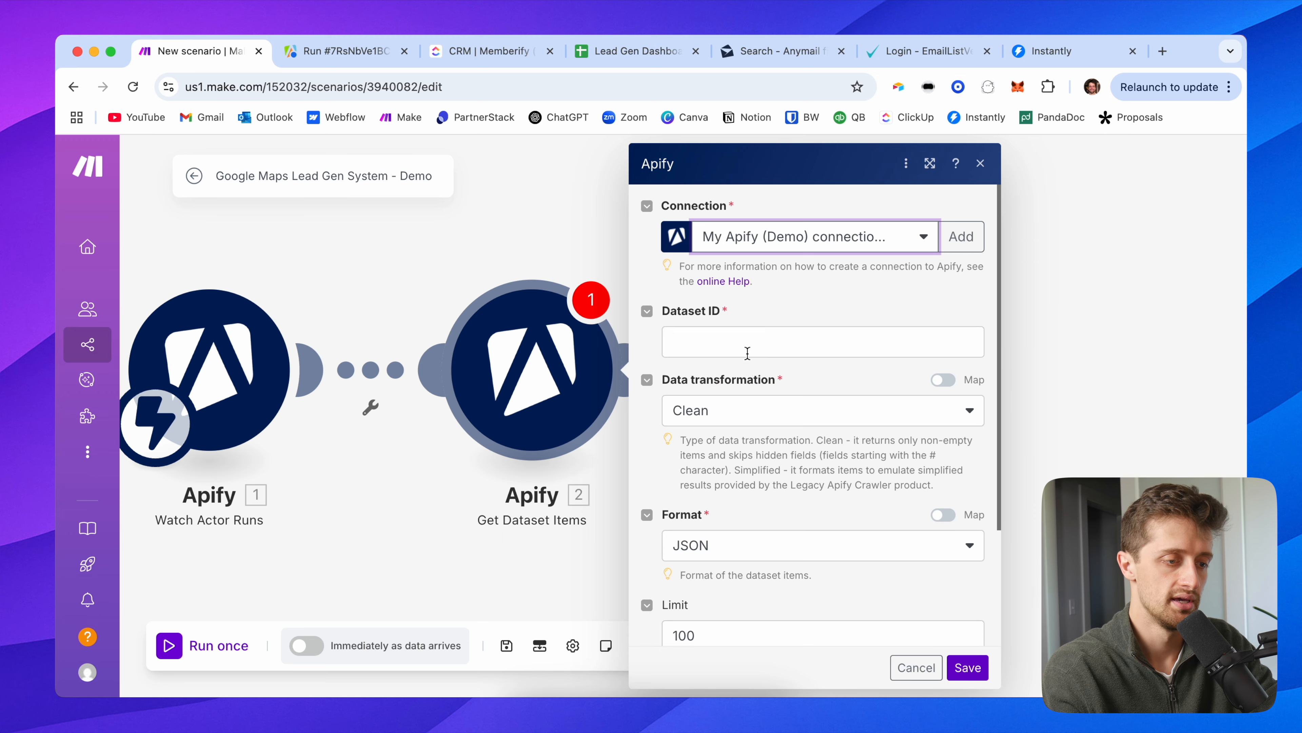
Step: Map the trigger's defaultDatasetId into Dataset ID and set Limit to 10000
scroll(747, 378, down, 1)
click(815, 296)
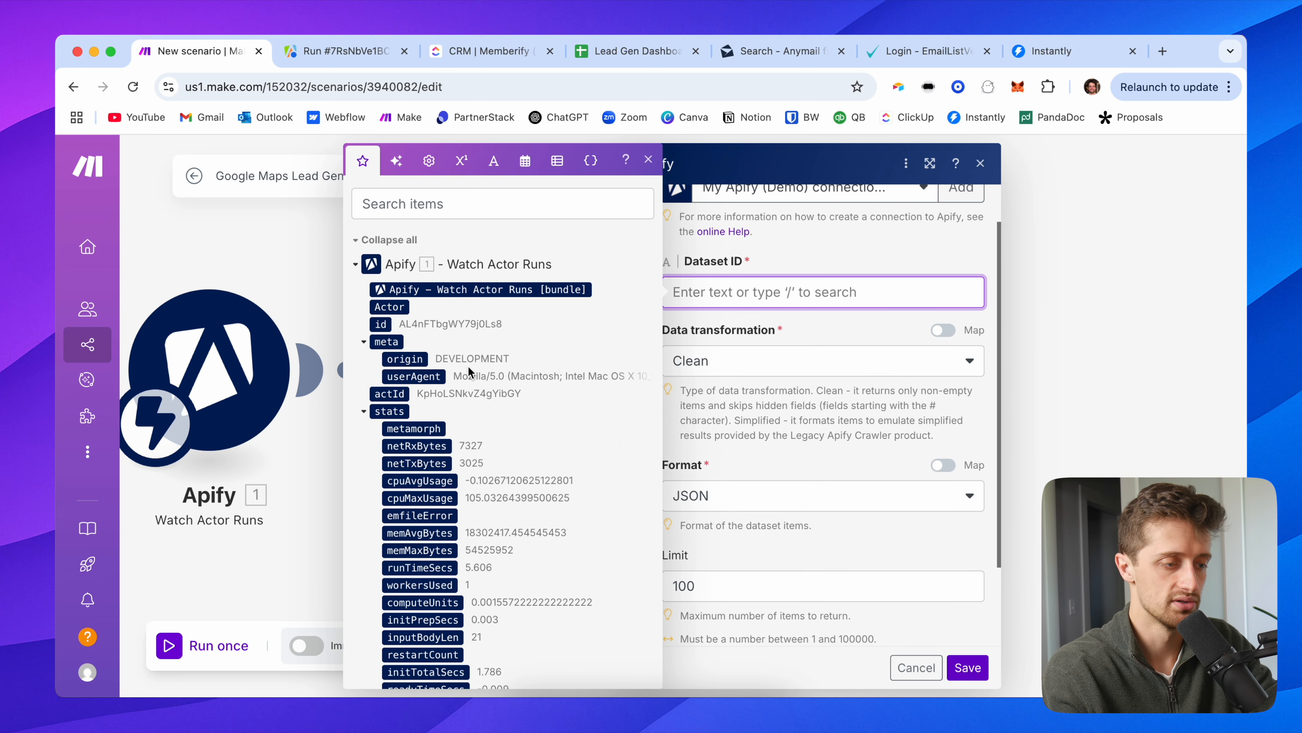
scroll(451, 513, down, 10)
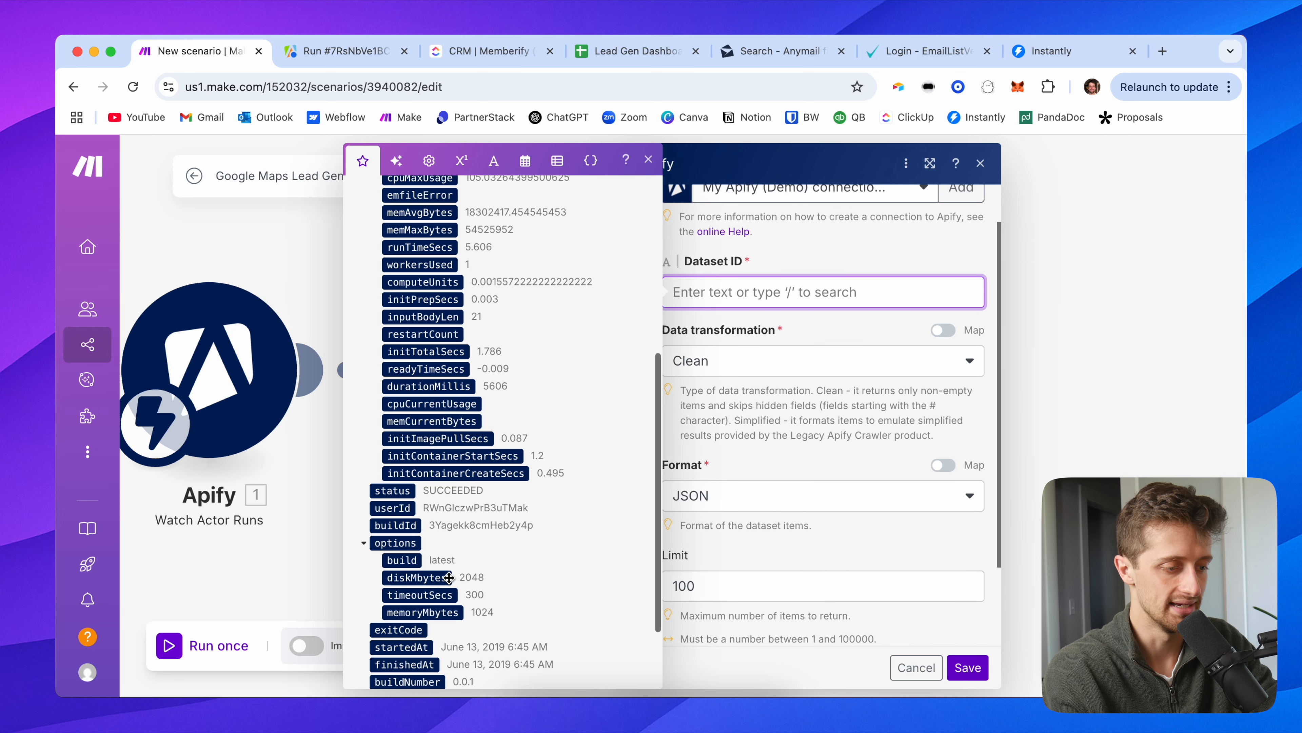
scroll(448, 578, down, 3)
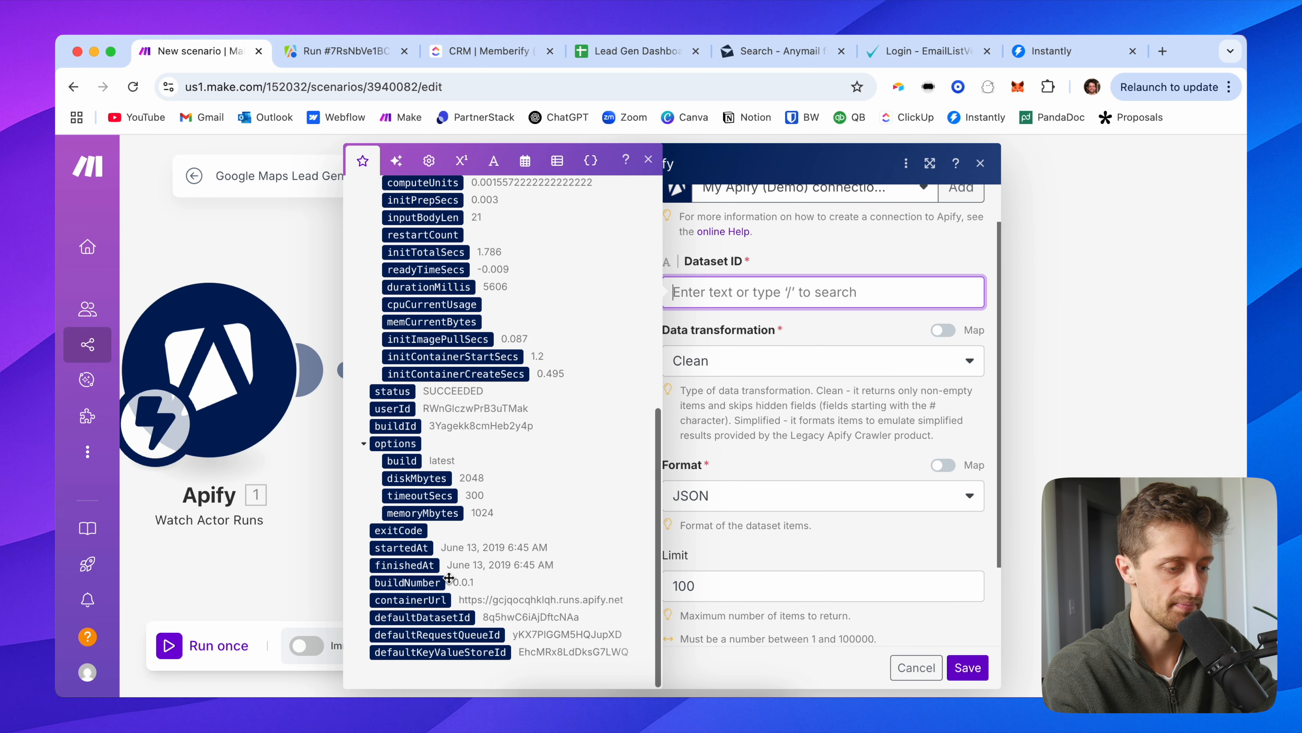
click(442, 617)
click(821, 325)
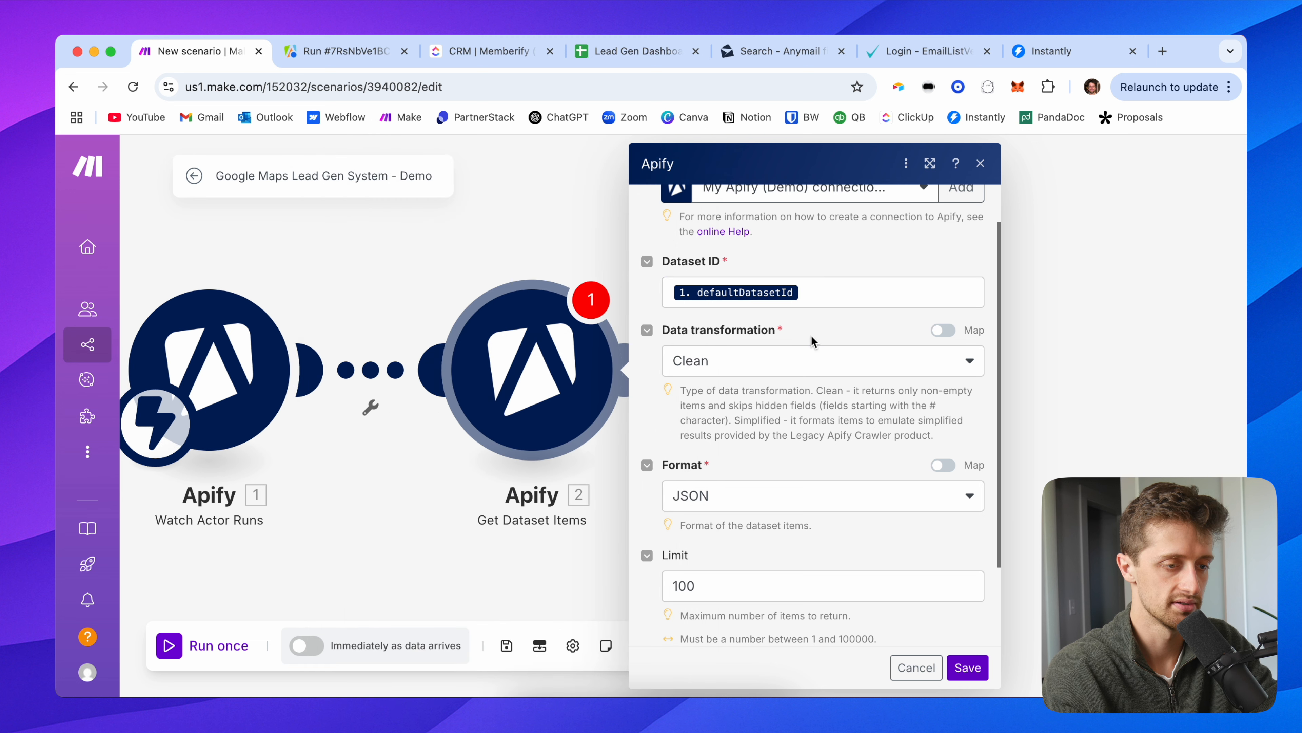
scroll(787, 388, down, 4)
click(708, 485)
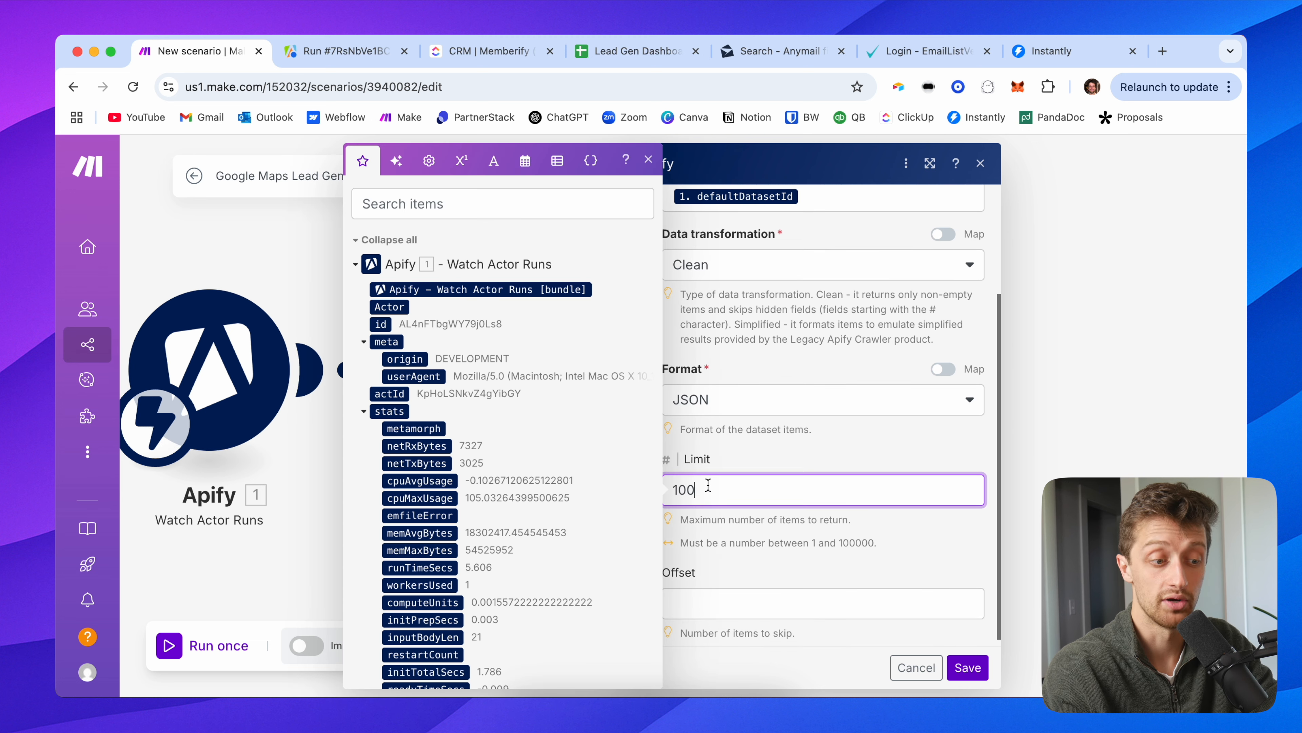
text(00)
click(761, 455)
scroll(779, 369, up, 4)
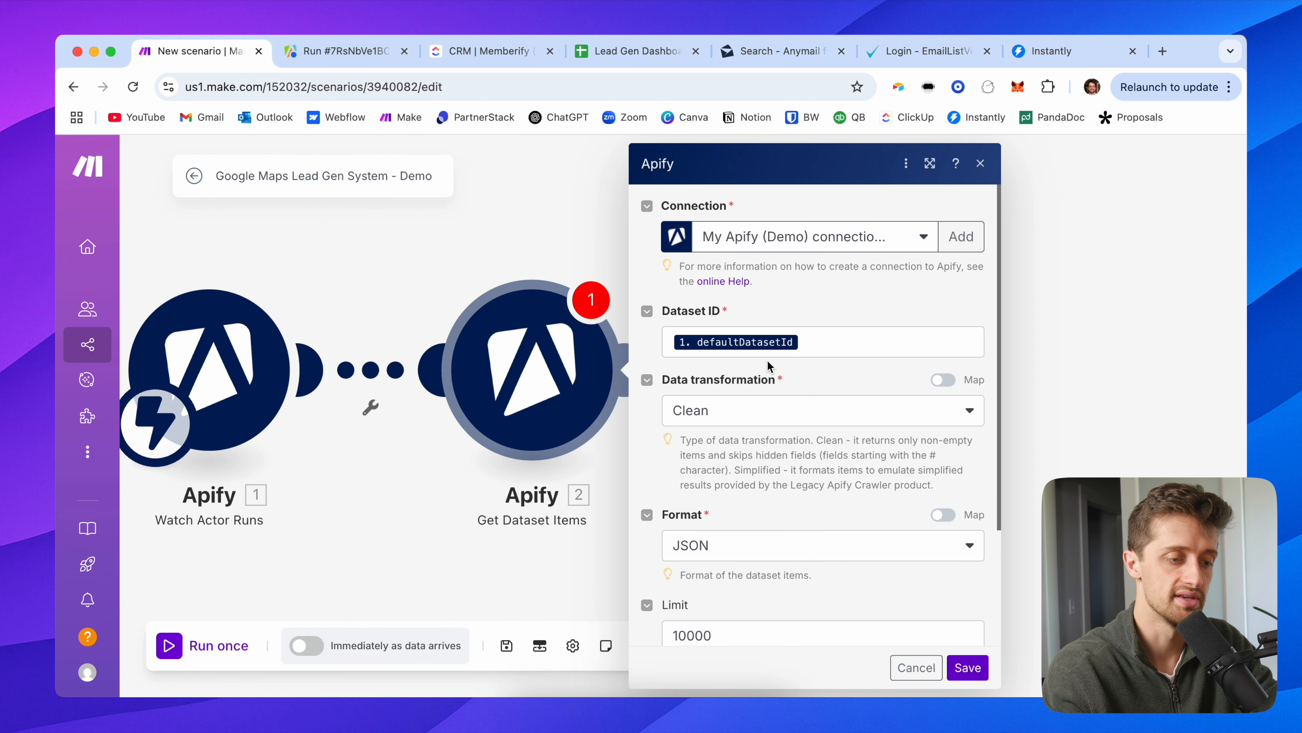
scroll(785, 508, down, 5)
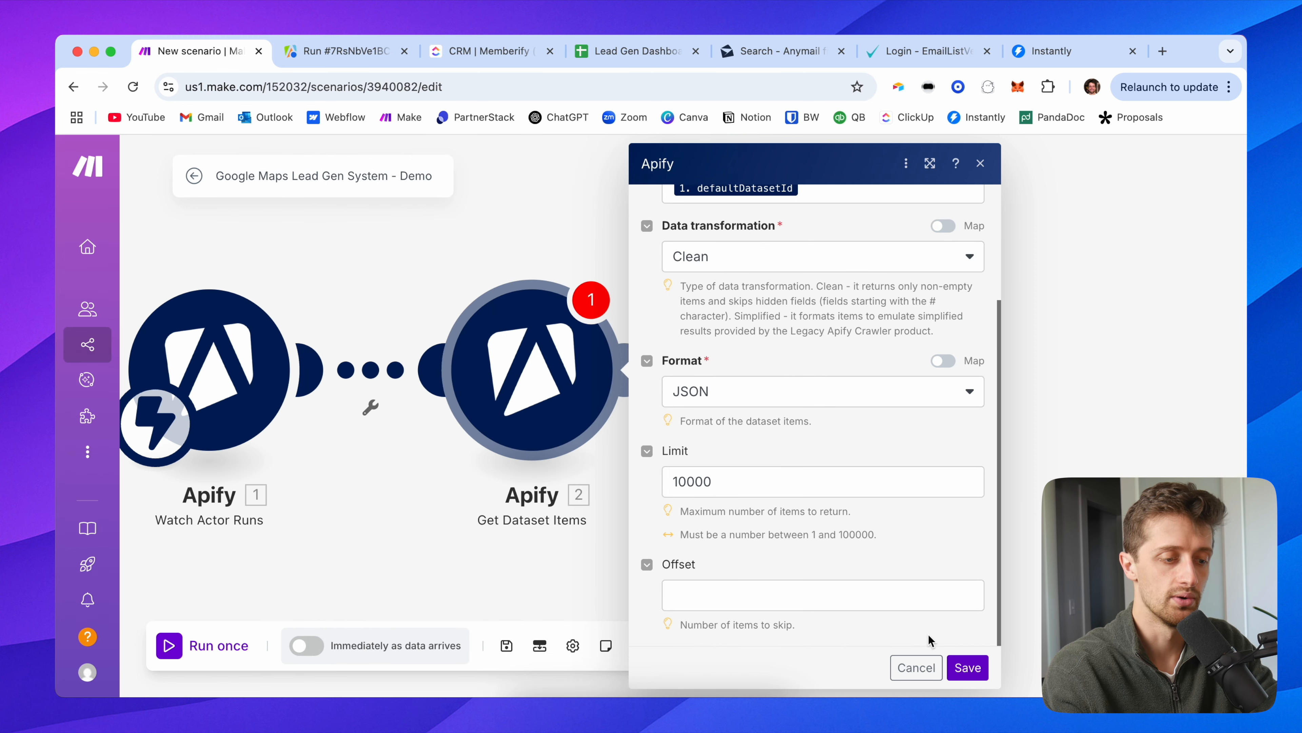
Step: Save the Get Dataset Items settings, run the scenario once, and view the Apify scraper run
click(957, 668)
click(210, 648)
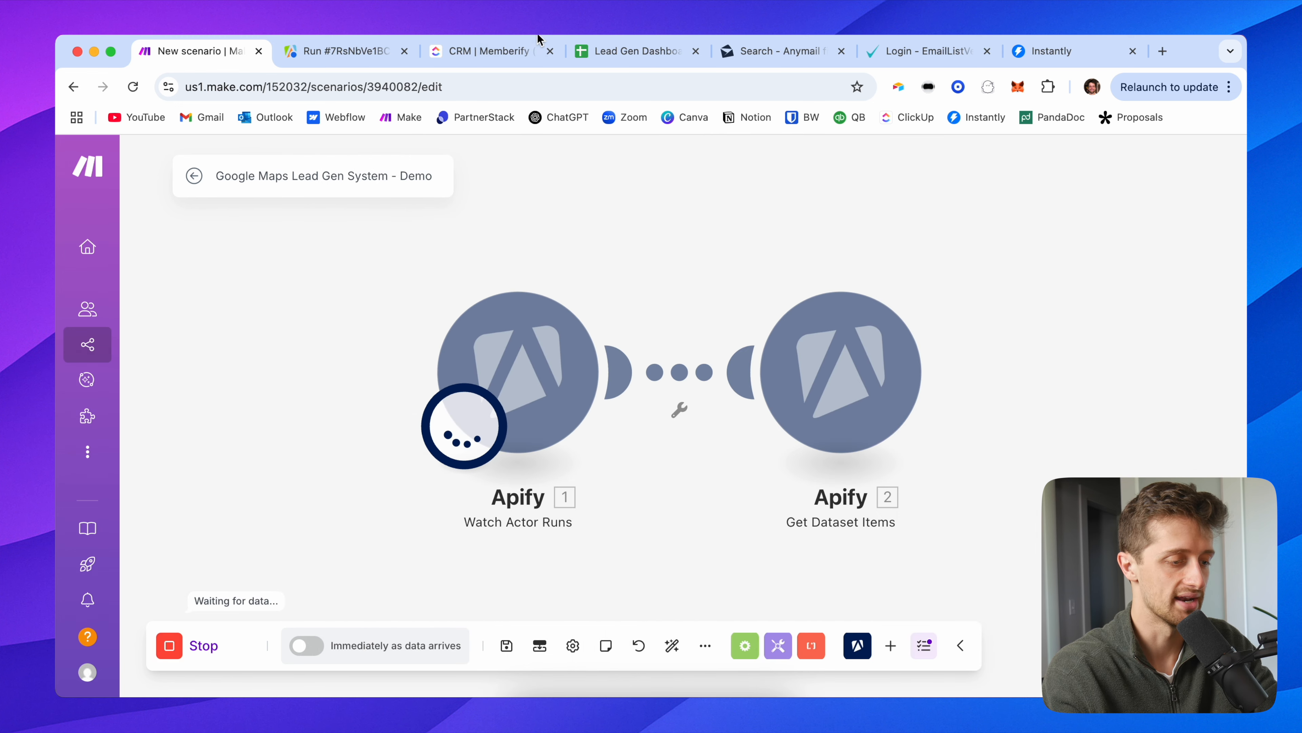
click(351, 54)
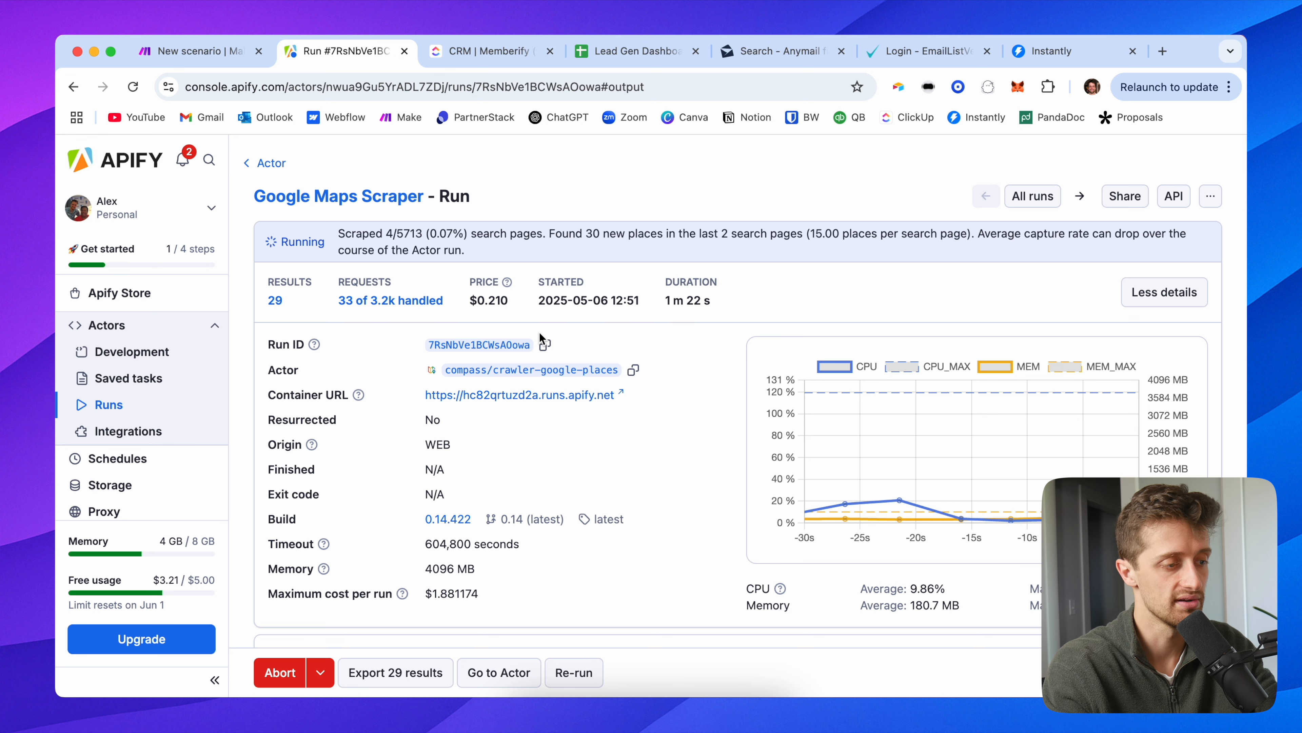
Step: Check between Make and Apify until the scraper run succeeds with 50 results, ending in Make
click(205, 58)
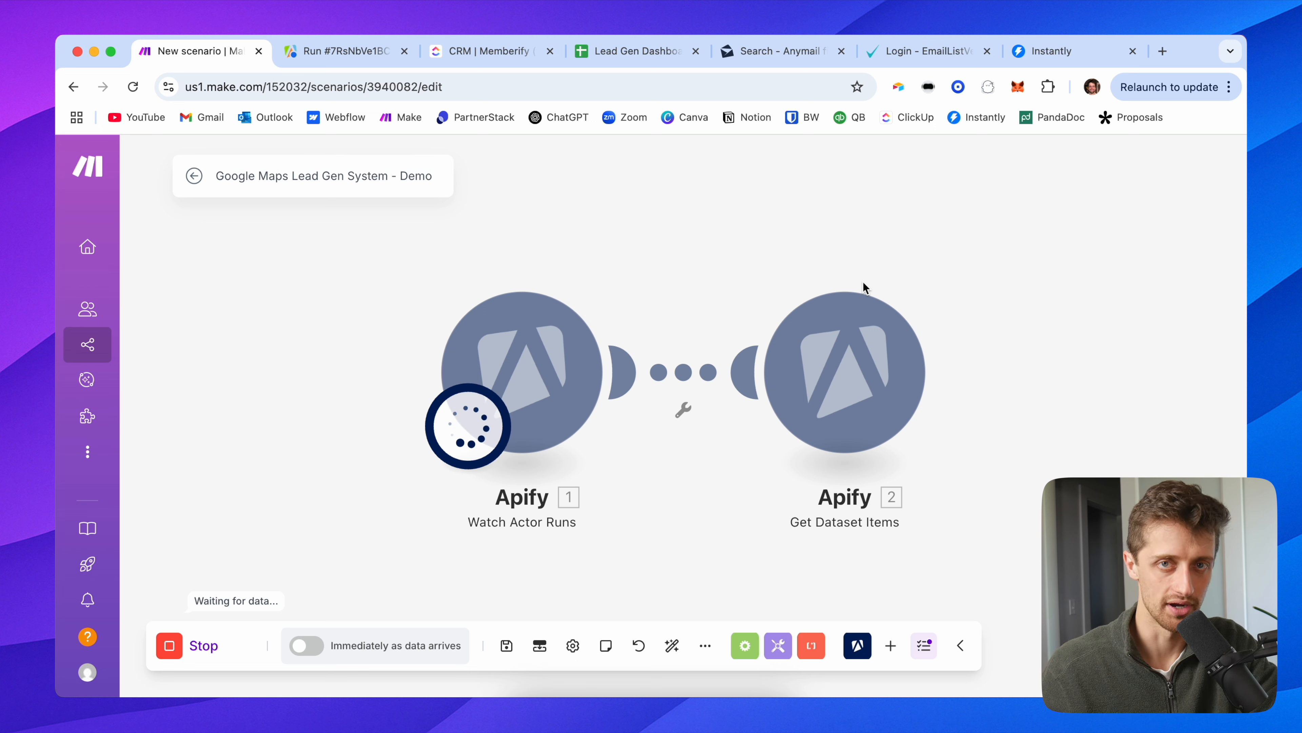
click(353, 52)
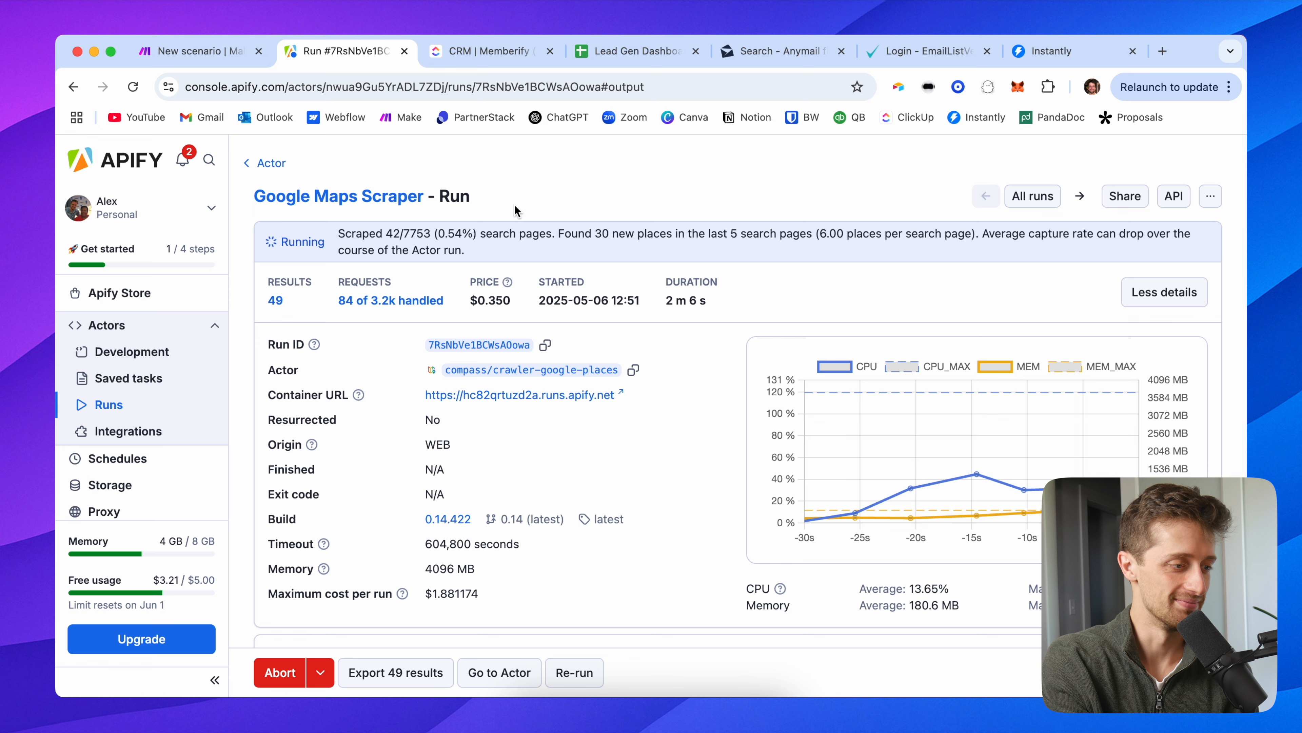
click(224, 55)
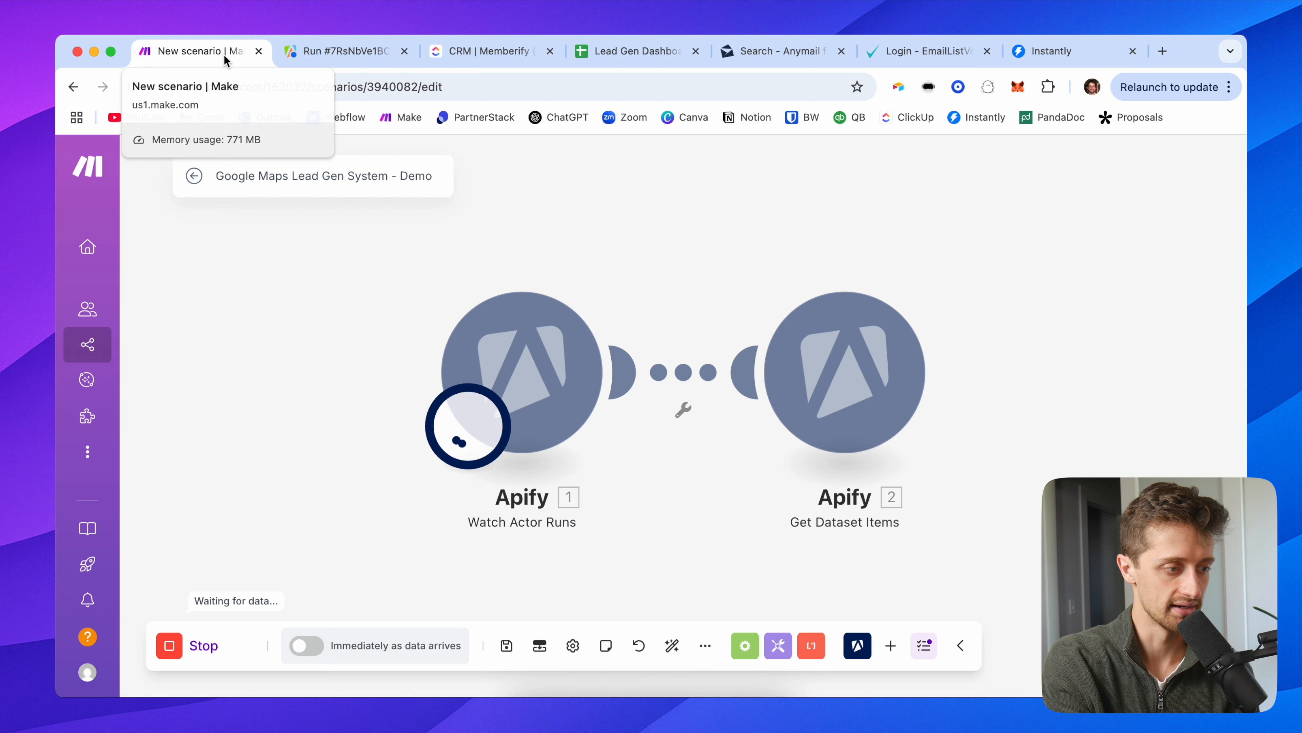
click(338, 52)
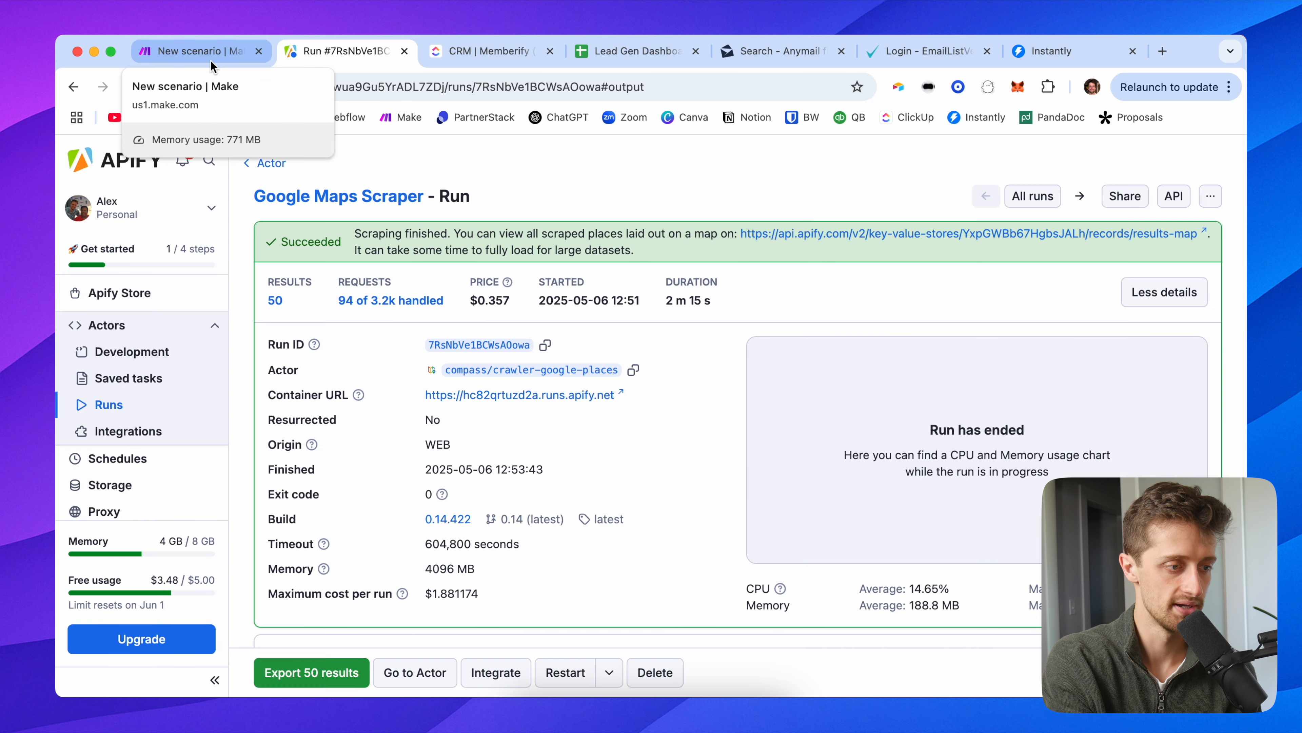
click(211, 60)
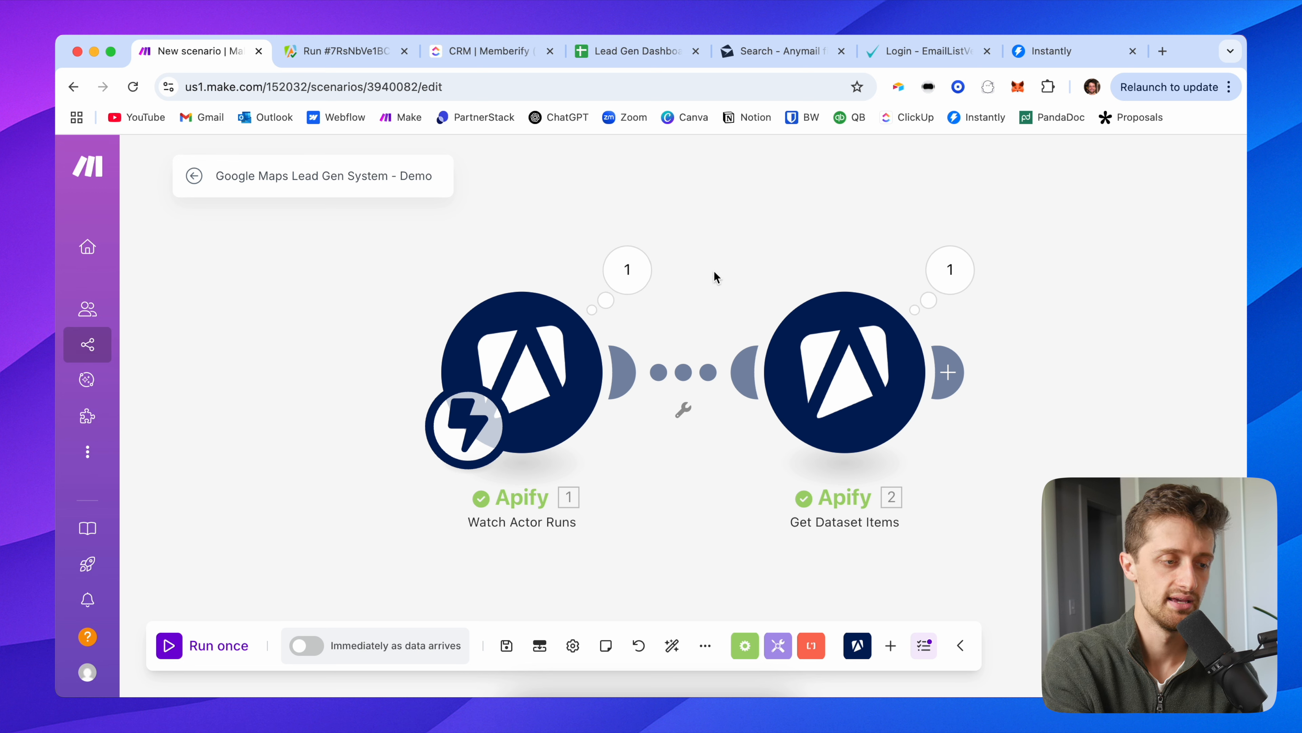
drag(716, 279, 535, 279)
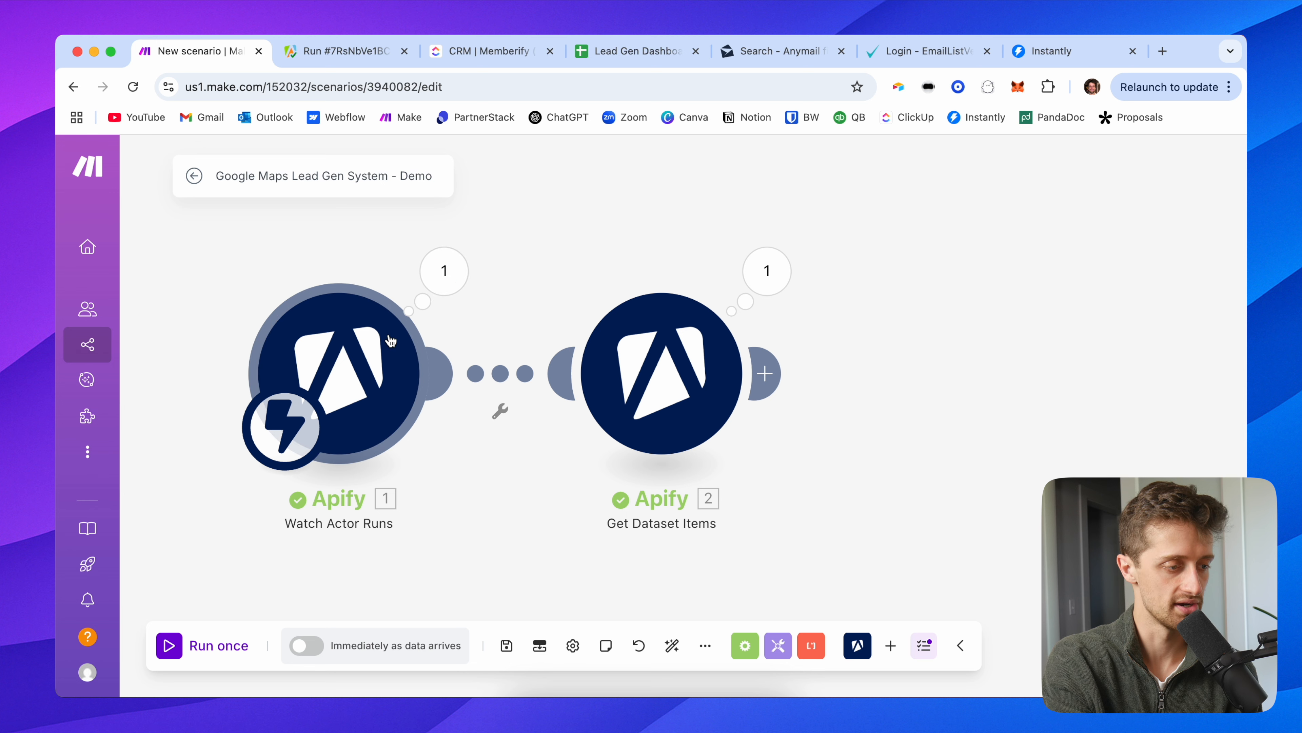
click(444, 270)
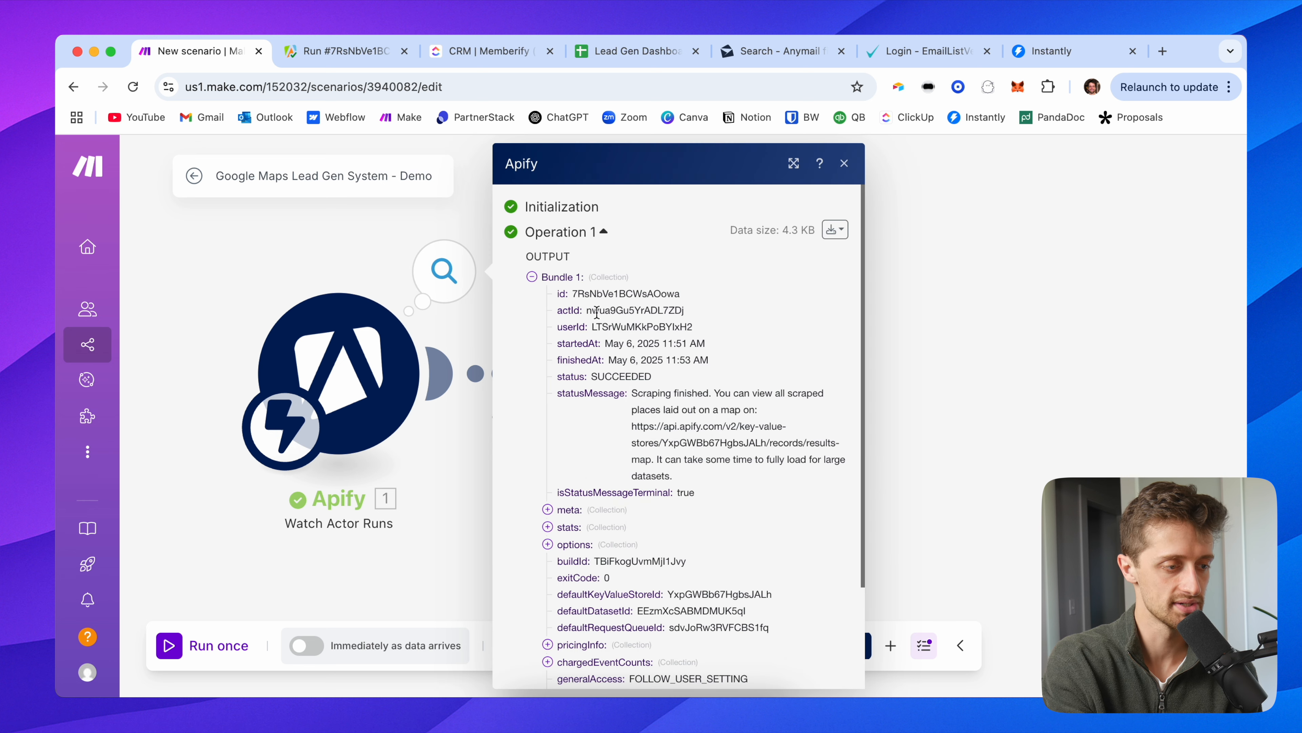
scroll(646, 360, down, 1)
drag(651, 366, 596, 345)
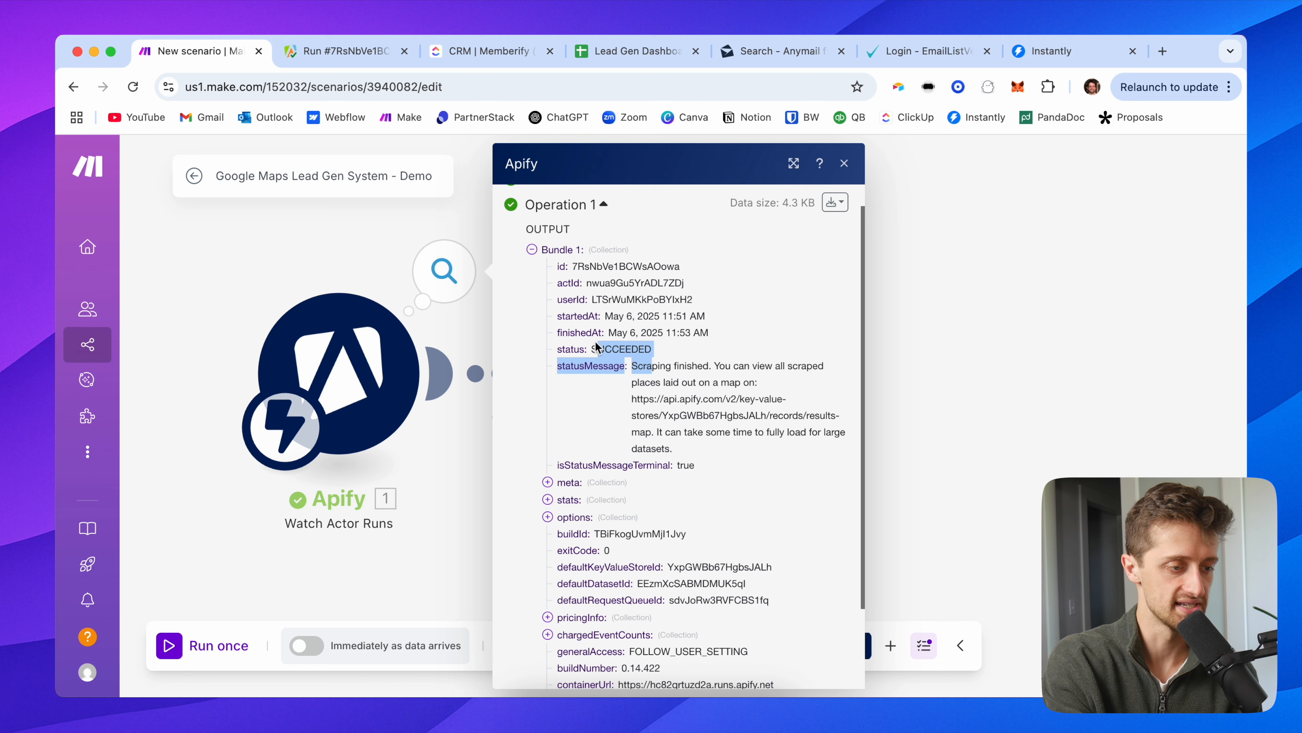
scroll(568, 436, down, 1)
click(568, 435)
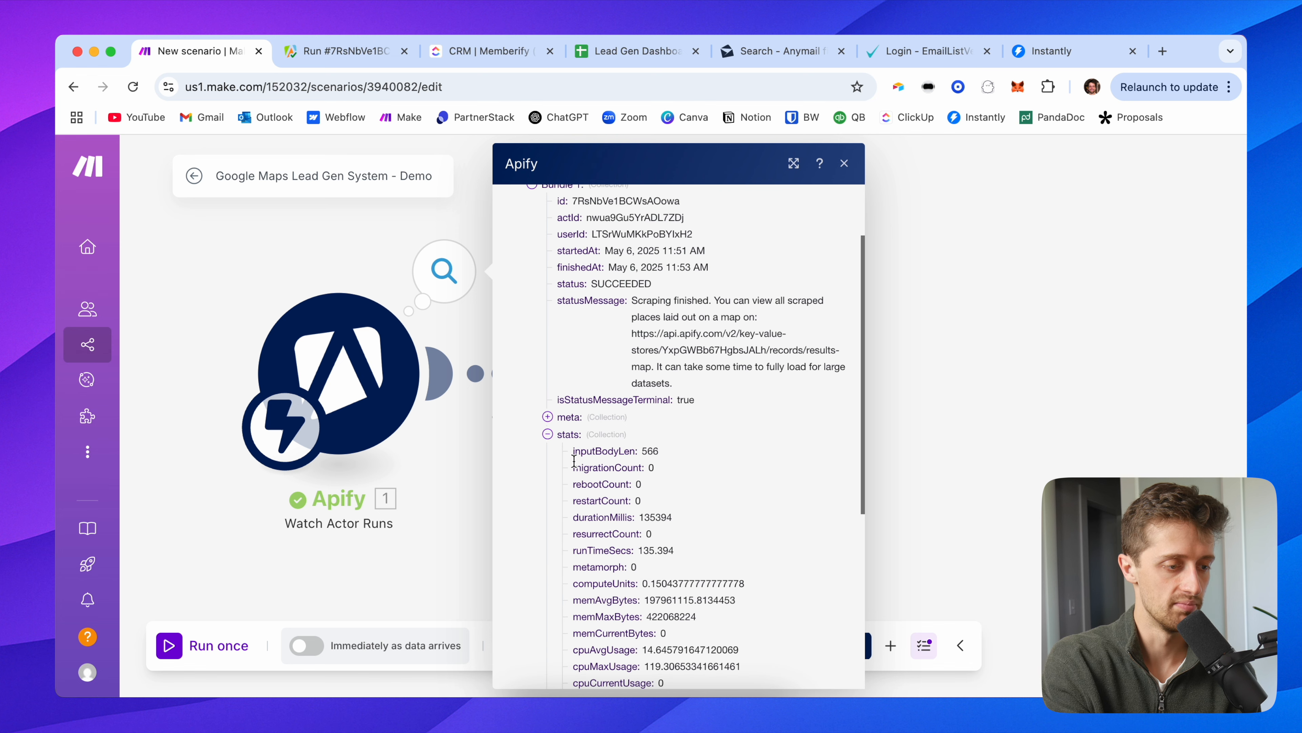
scroll(568, 435, down, 3)
scroll(574, 467, down, 1)
click(572, 561)
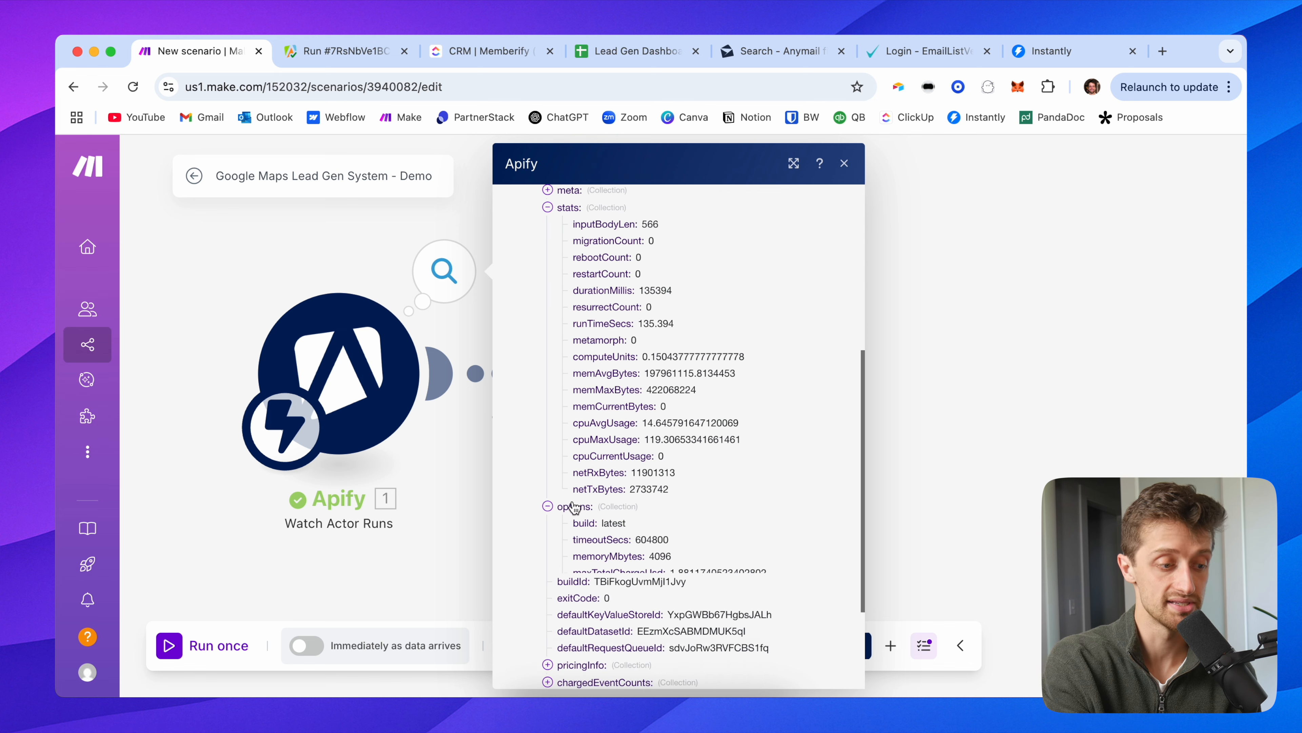
scroll(567, 492, down, 3)
scroll(566, 490, down, 1)
click(580, 518)
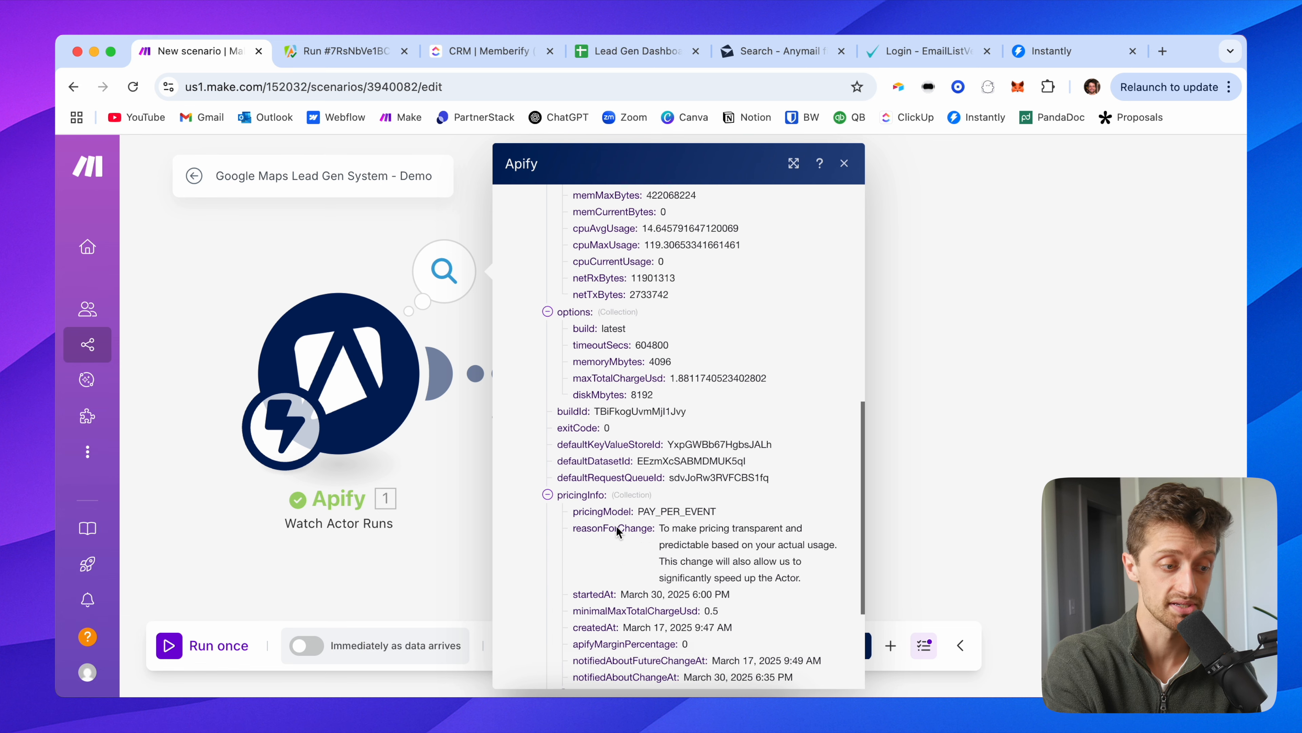
scroll(617, 526, down, 4)
scroll(617, 526, down, 1)
click(581, 518)
click(606, 552)
scroll(607, 559, down, 3)
scroll(638, 434, up, 15)
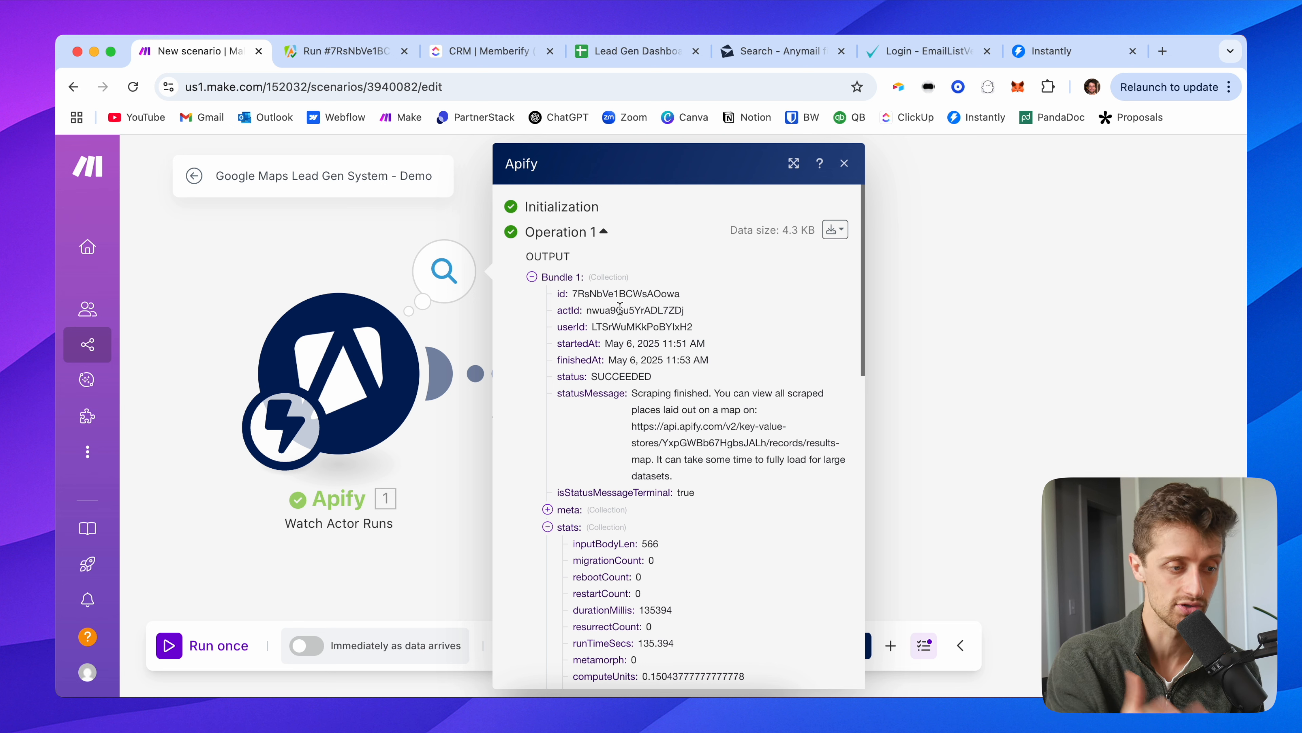
scroll(640, 506, down, 15)
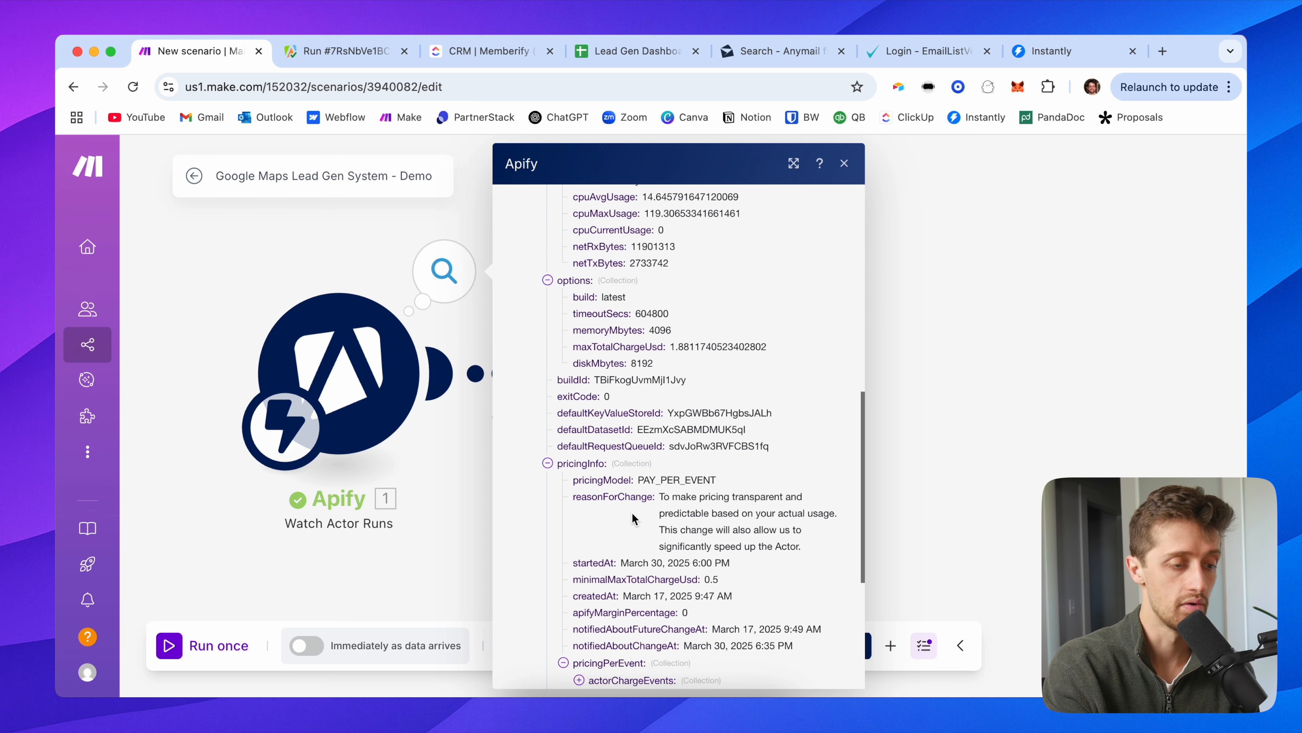
scroll(600, 334, up, 1)
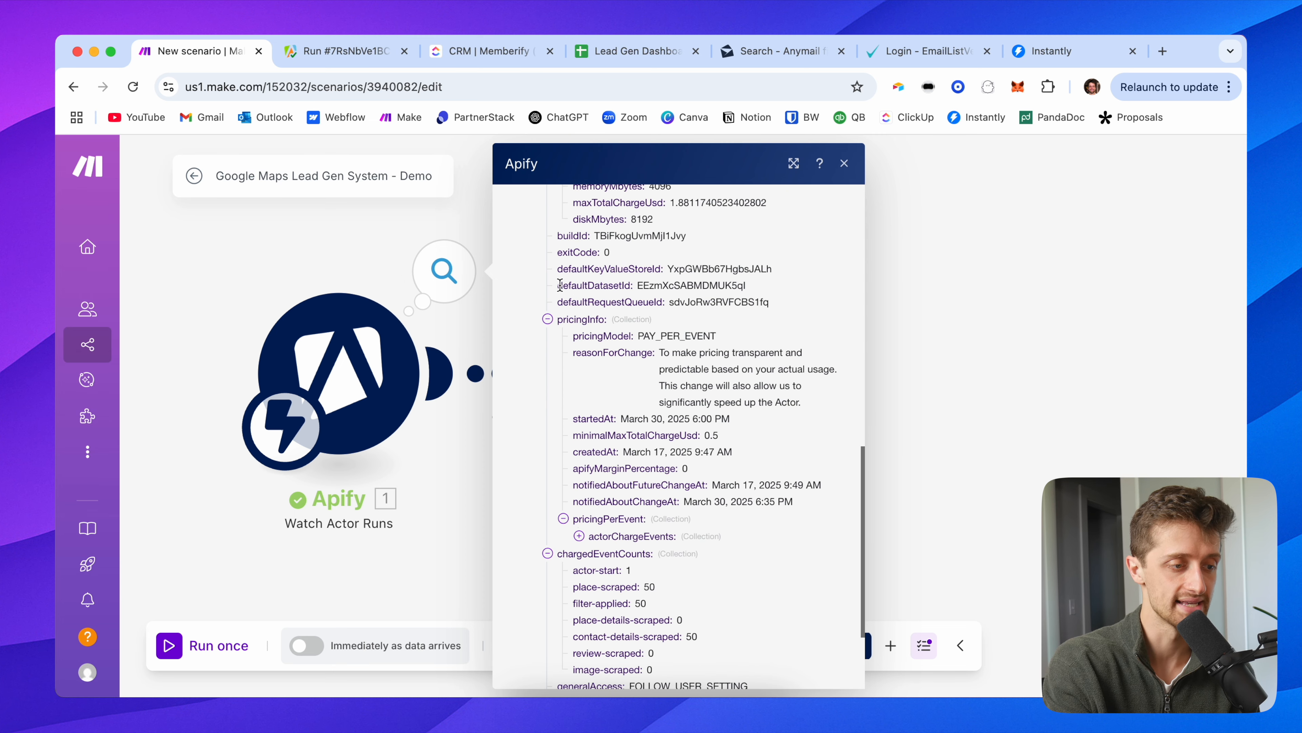
drag(559, 285, 761, 291)
click(782, 287)
click(295, 254)
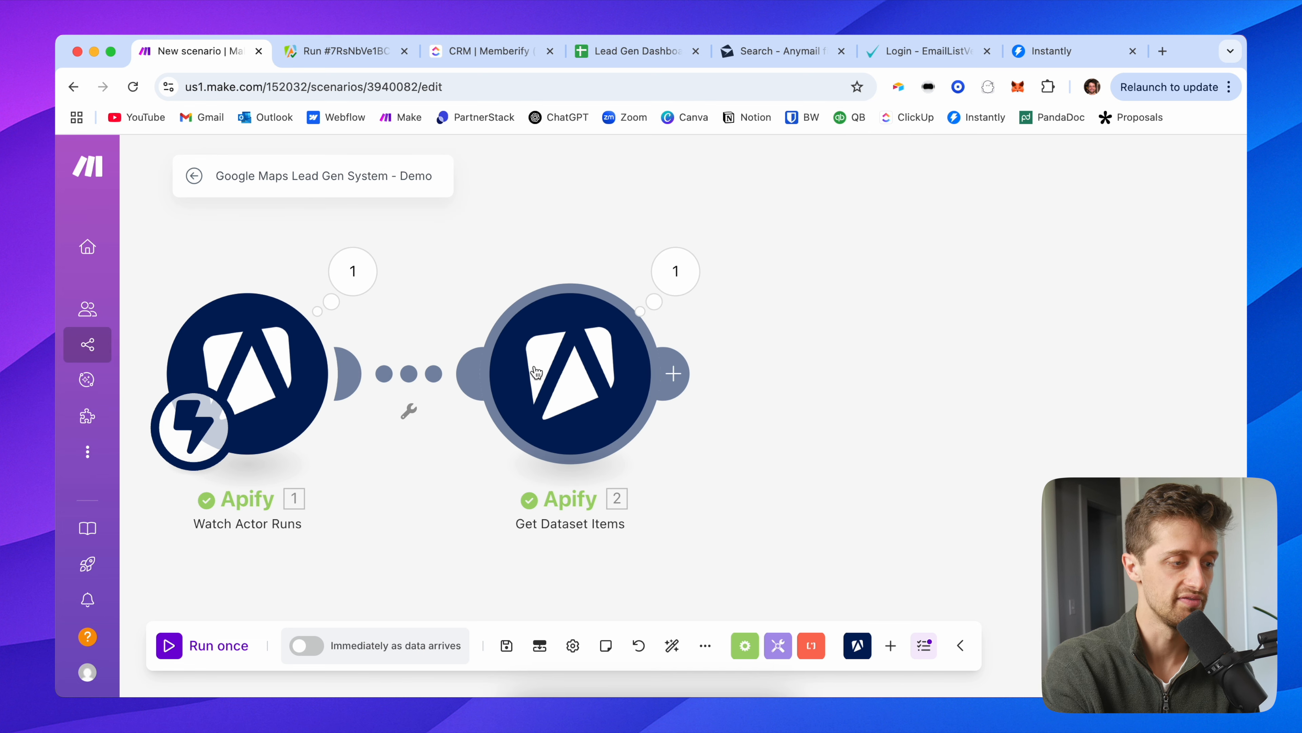
Step: Check the Get Dataset Items settings unchanged, then open its output and collapse Bundles 1, 2, 4 and 5
click(534, 371)
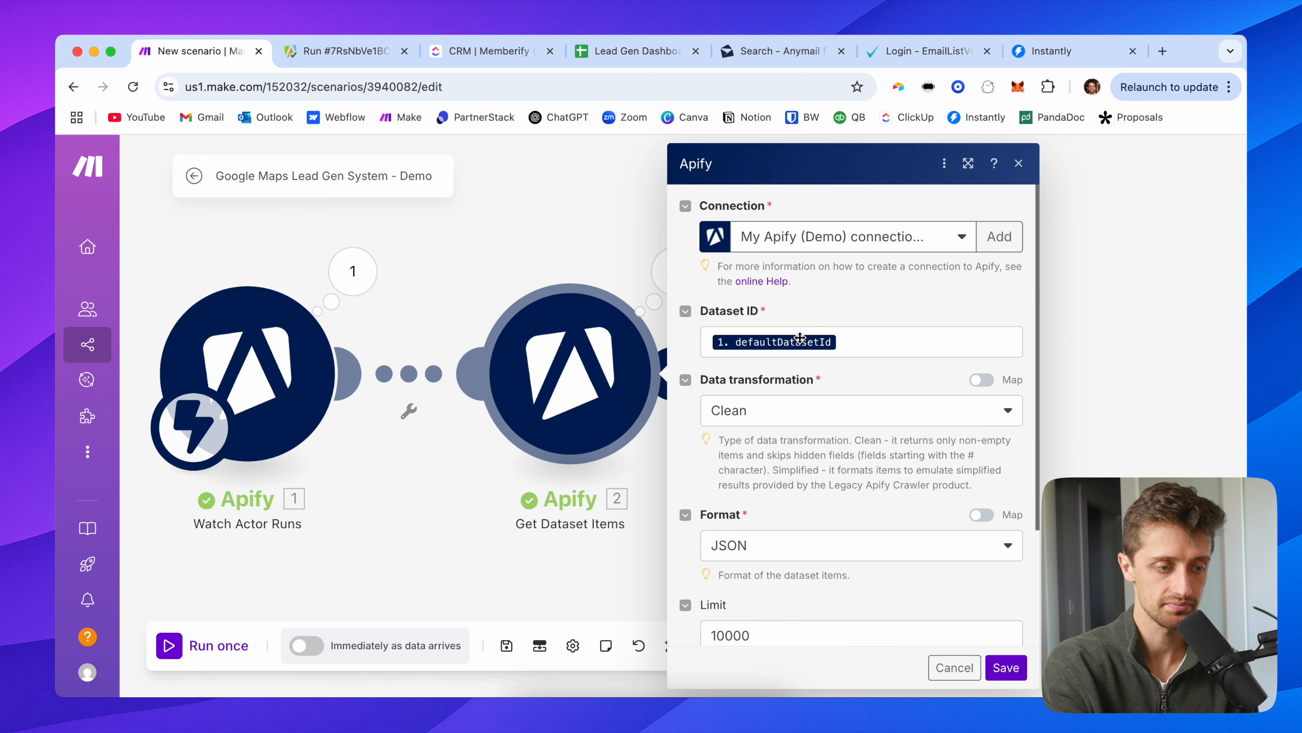
scroll(786, 430, down, 3)
click(582, 243)
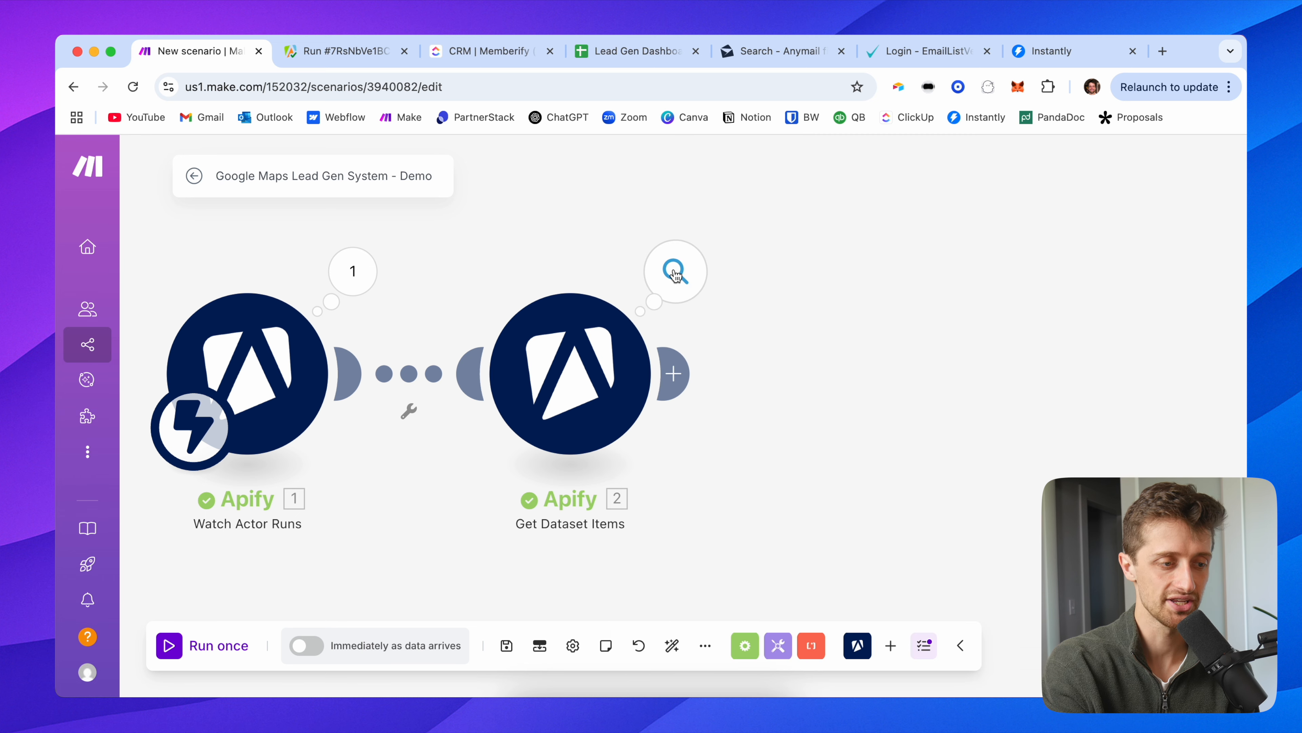
click(674, 274)
click(795, 386)
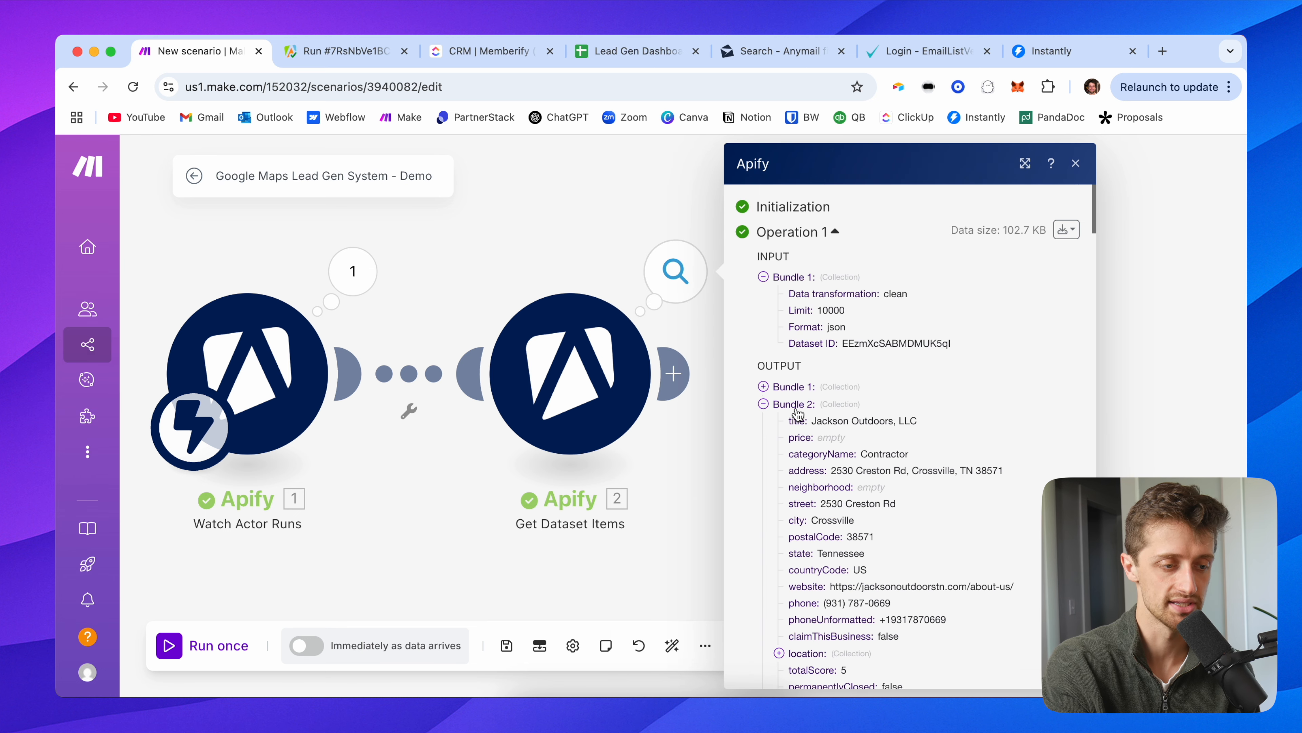
click(794, 405)
click(793, 440)
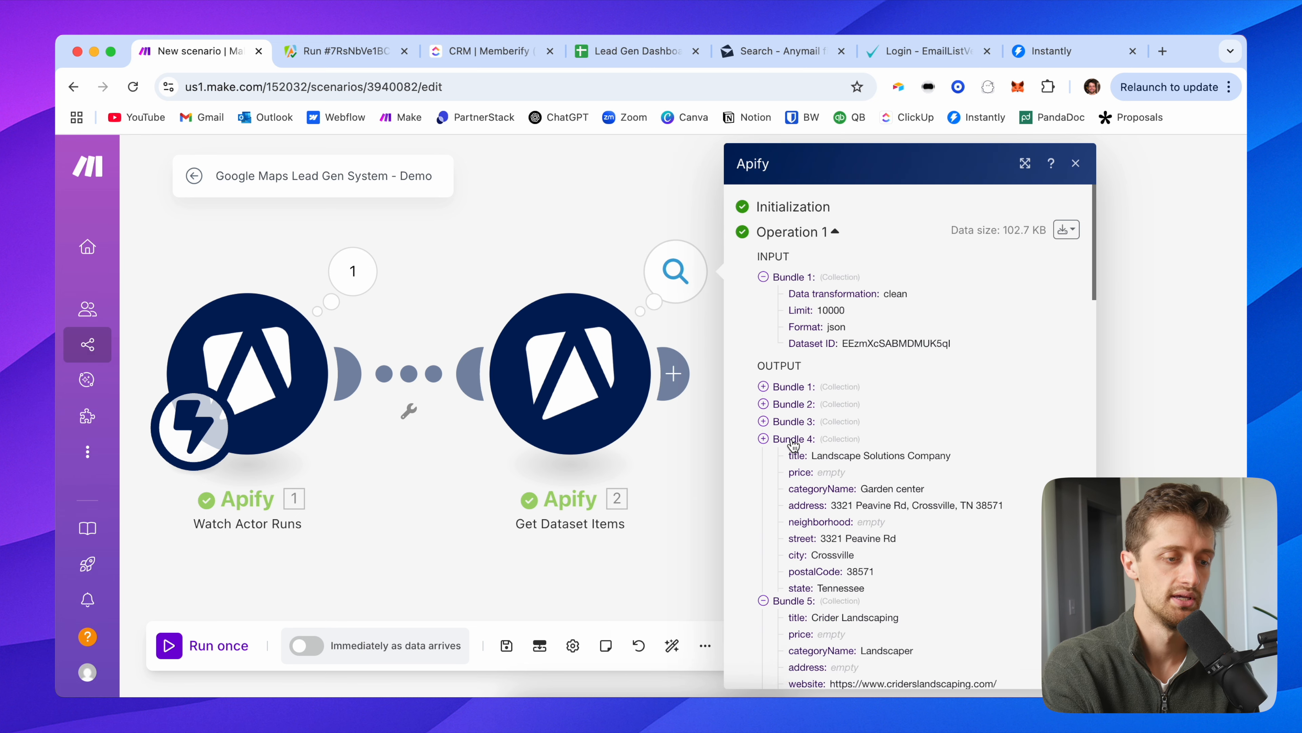
click(792, 456)
scroll(816, 491, down, 10)
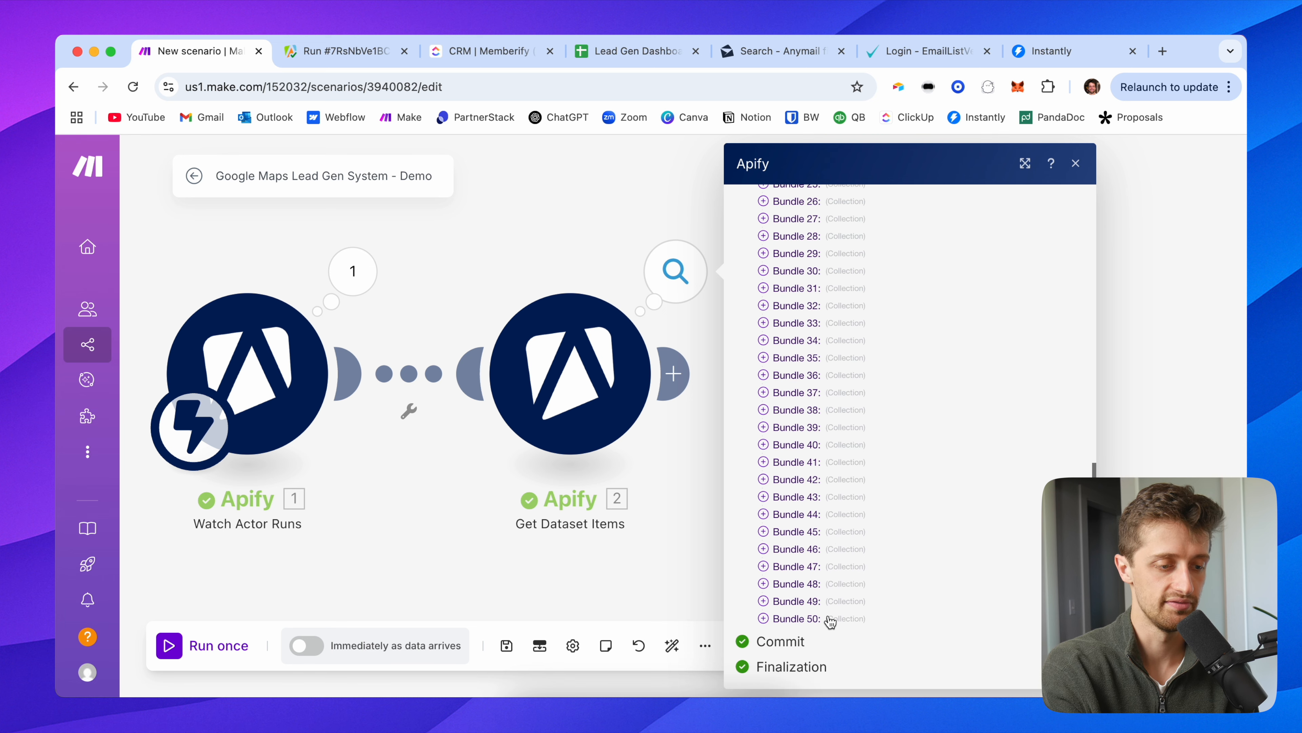
scroll(817, 396, up, 10)
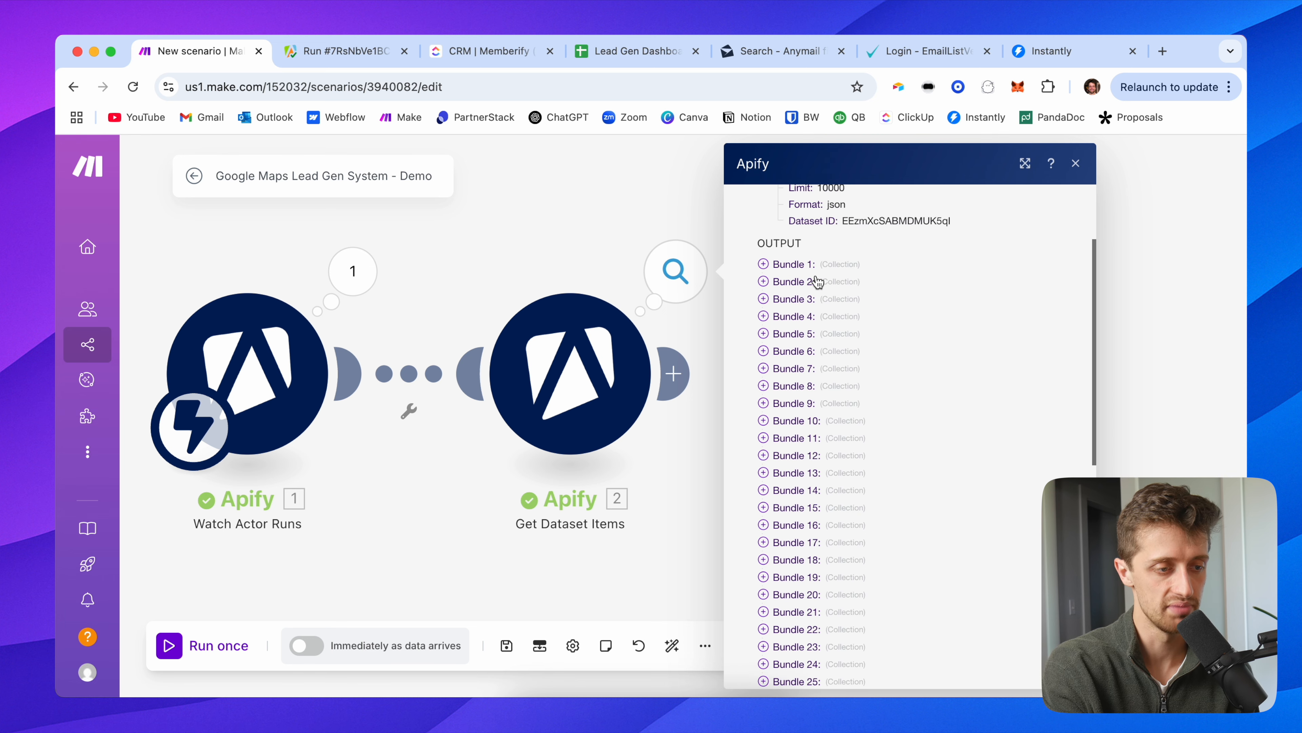
Step: Expand Bundle 1 and inspect its business title and website domain
click(806, 266)
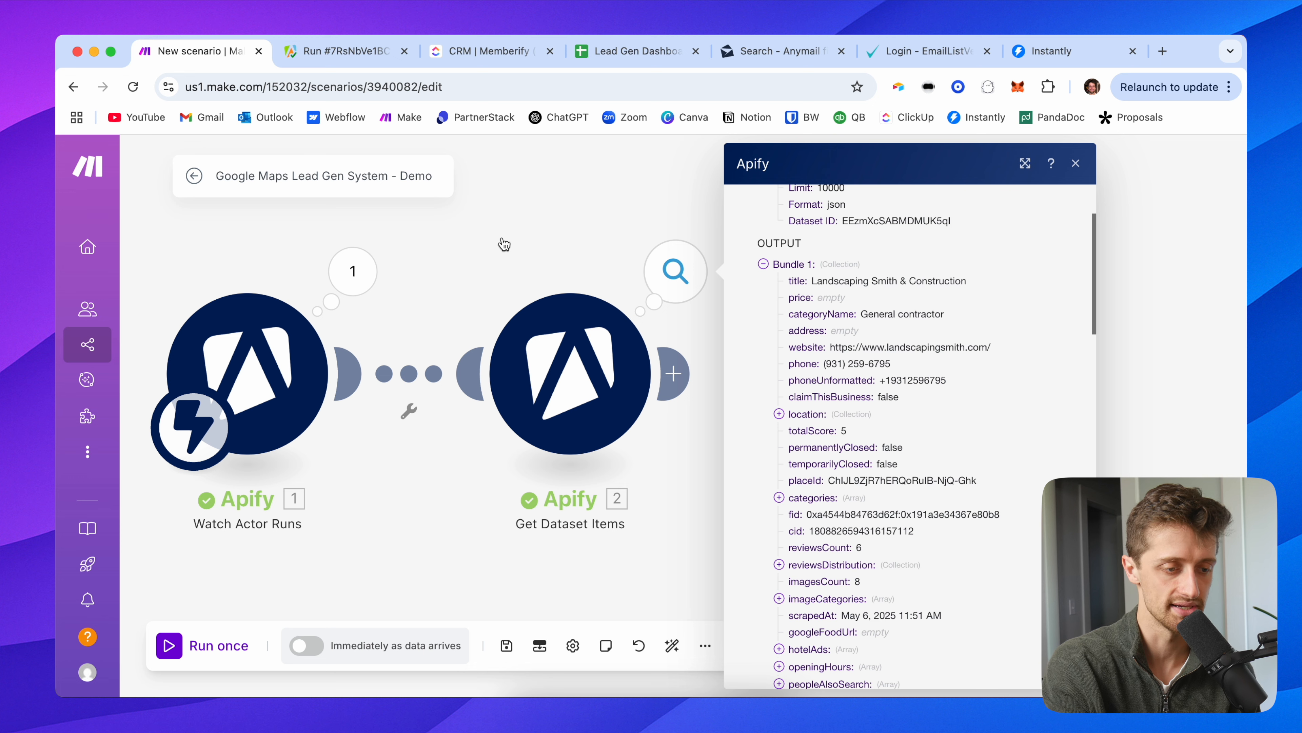
drag(526, 245, 361, 247)
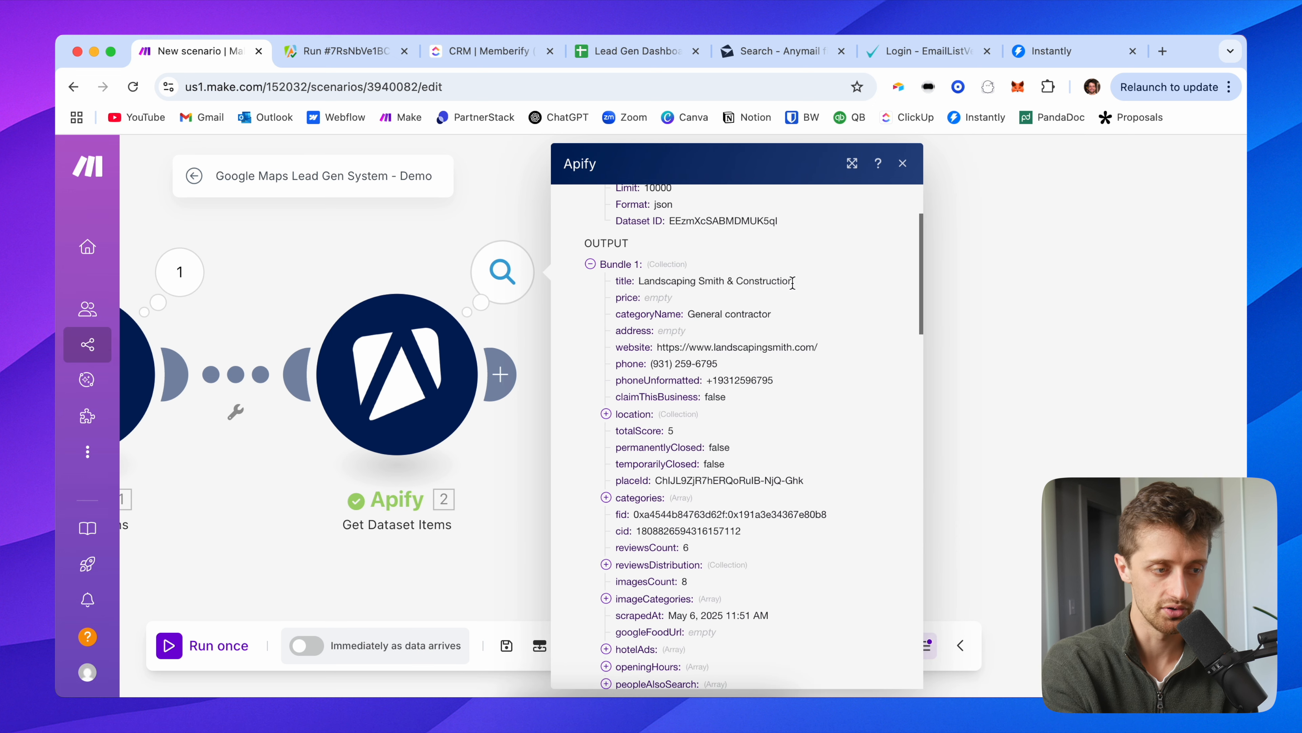
drag(793, 283, 643, 285)
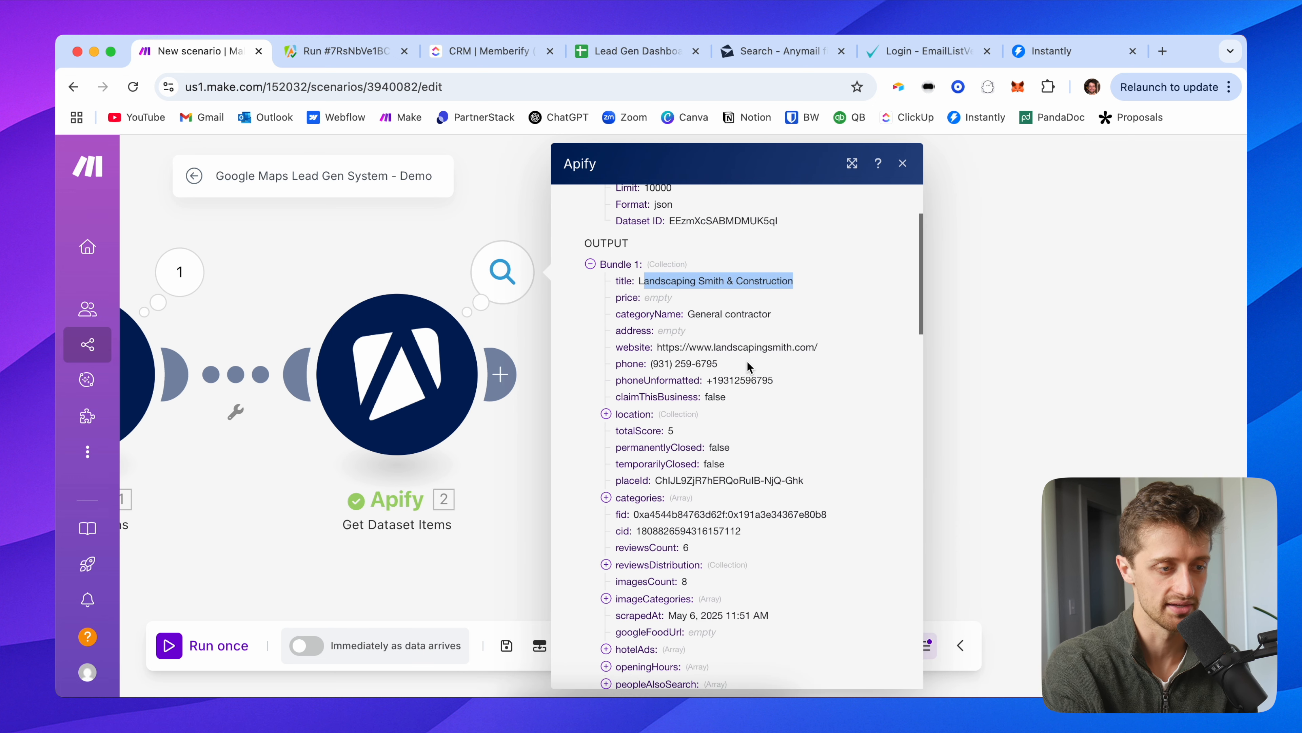
scroll(747, 360, down, 1)
drag(713, 321, 833, 322)
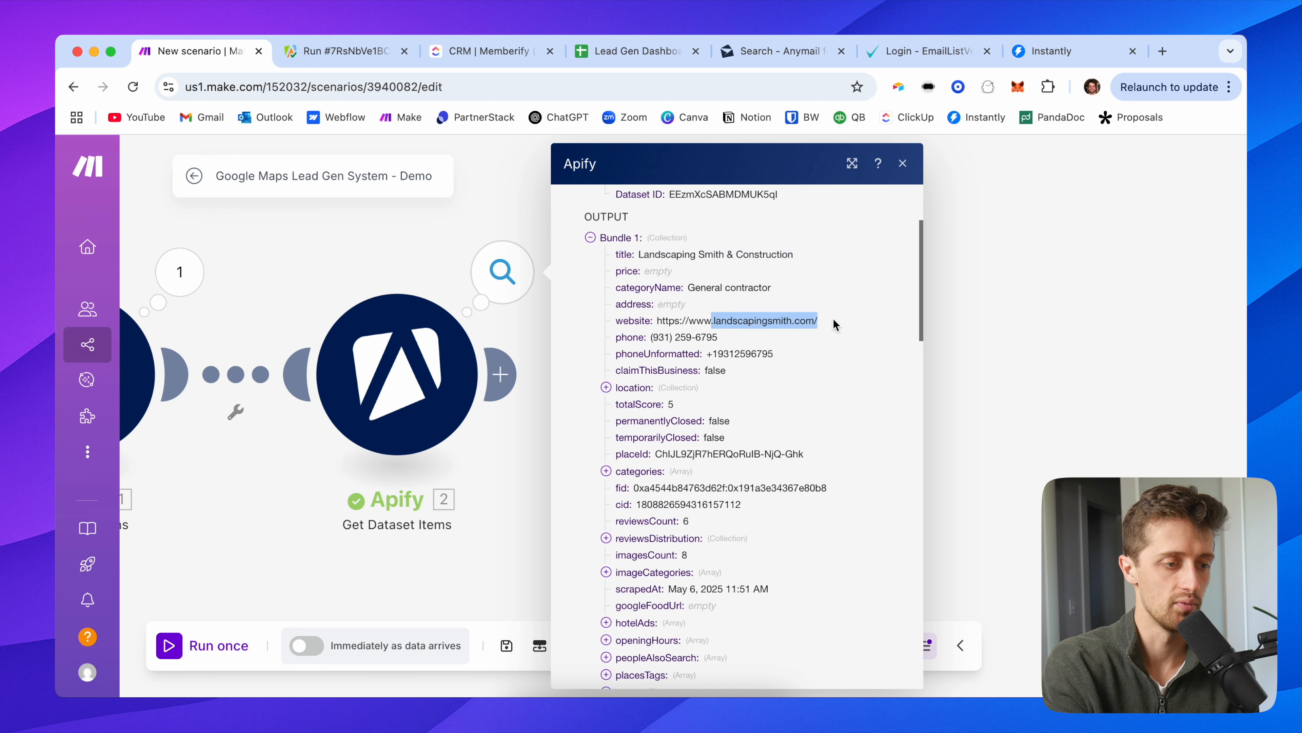
click(718, 338)
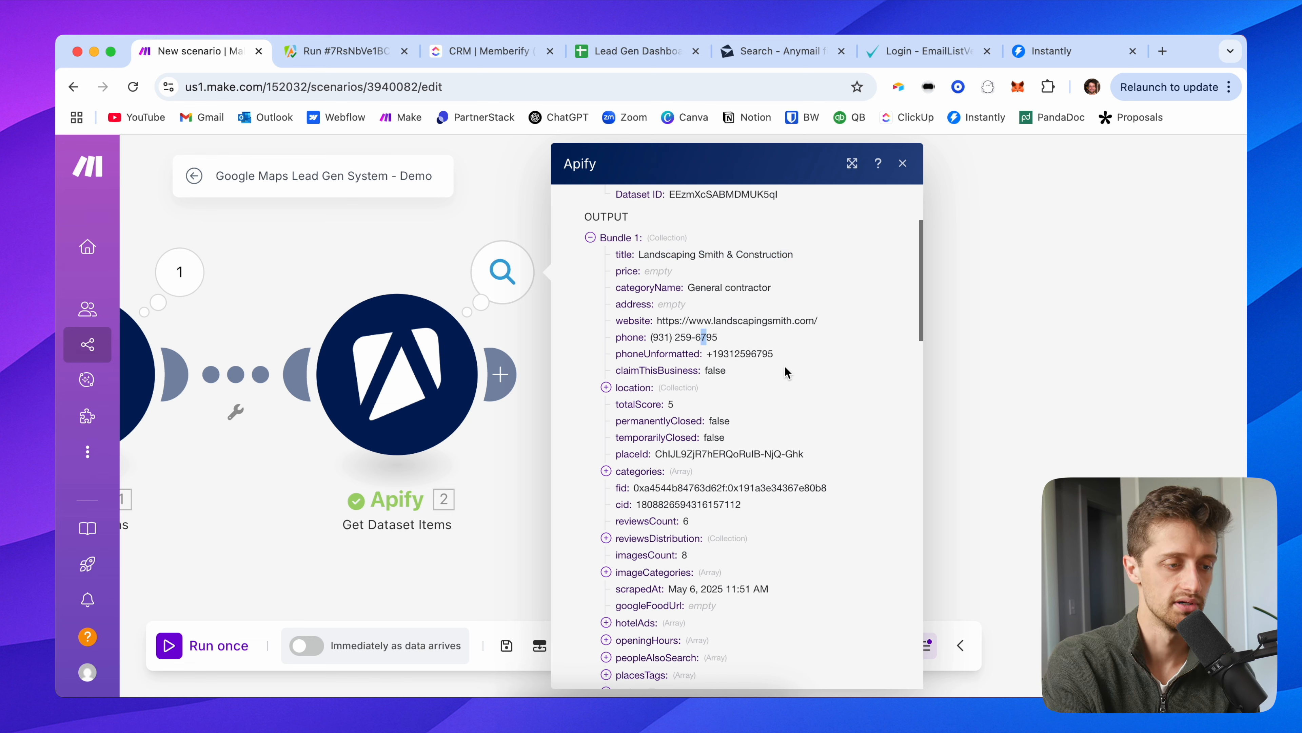
click(605, 239)
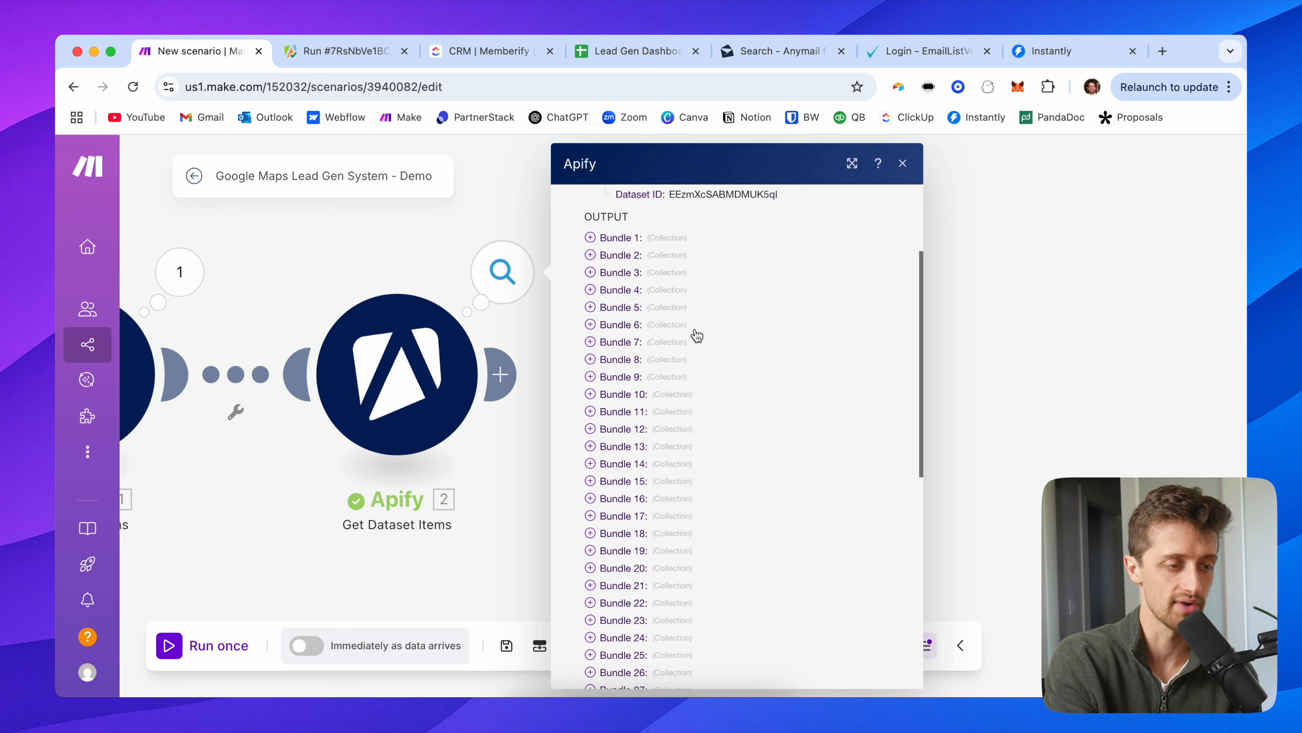
scroll(701, 359, down, 3)
scroll(704, 378, down, 1)
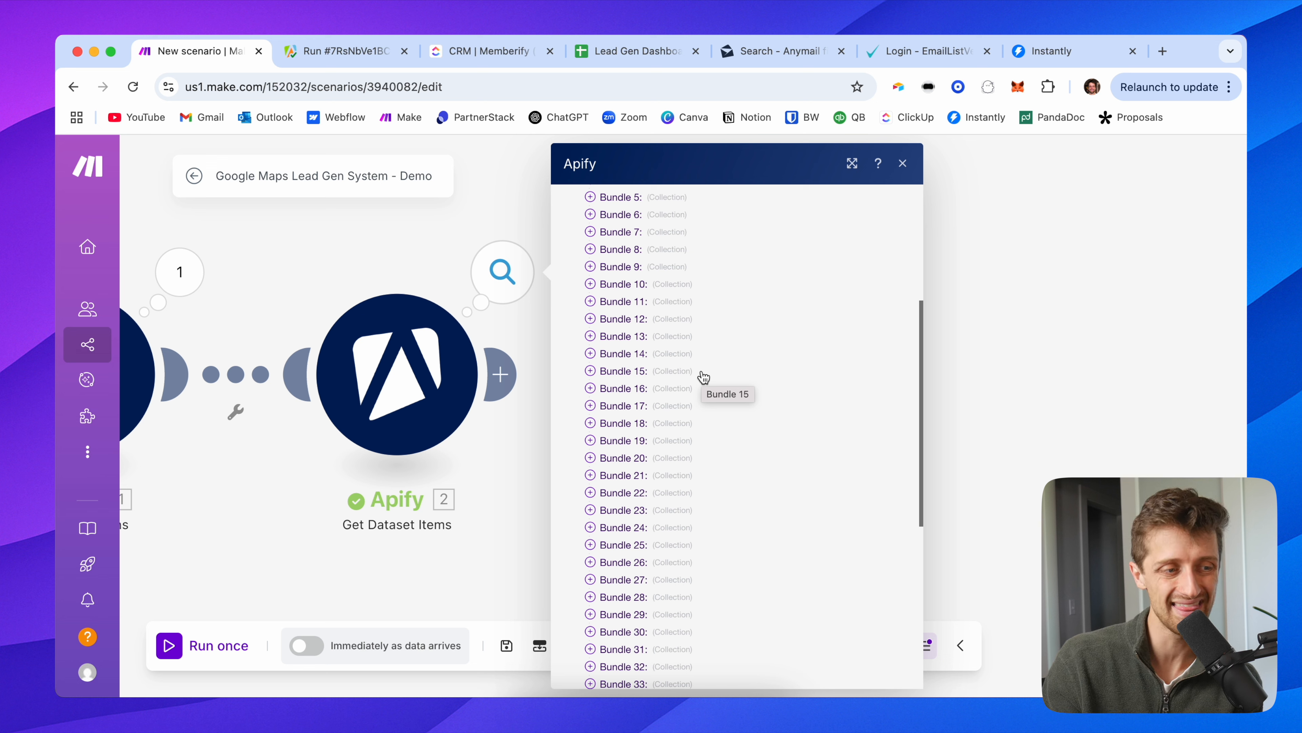
Step: Inspect Bundle 9's domain, then close the output and pan to show Watch Actor Runs
click(624, 267)
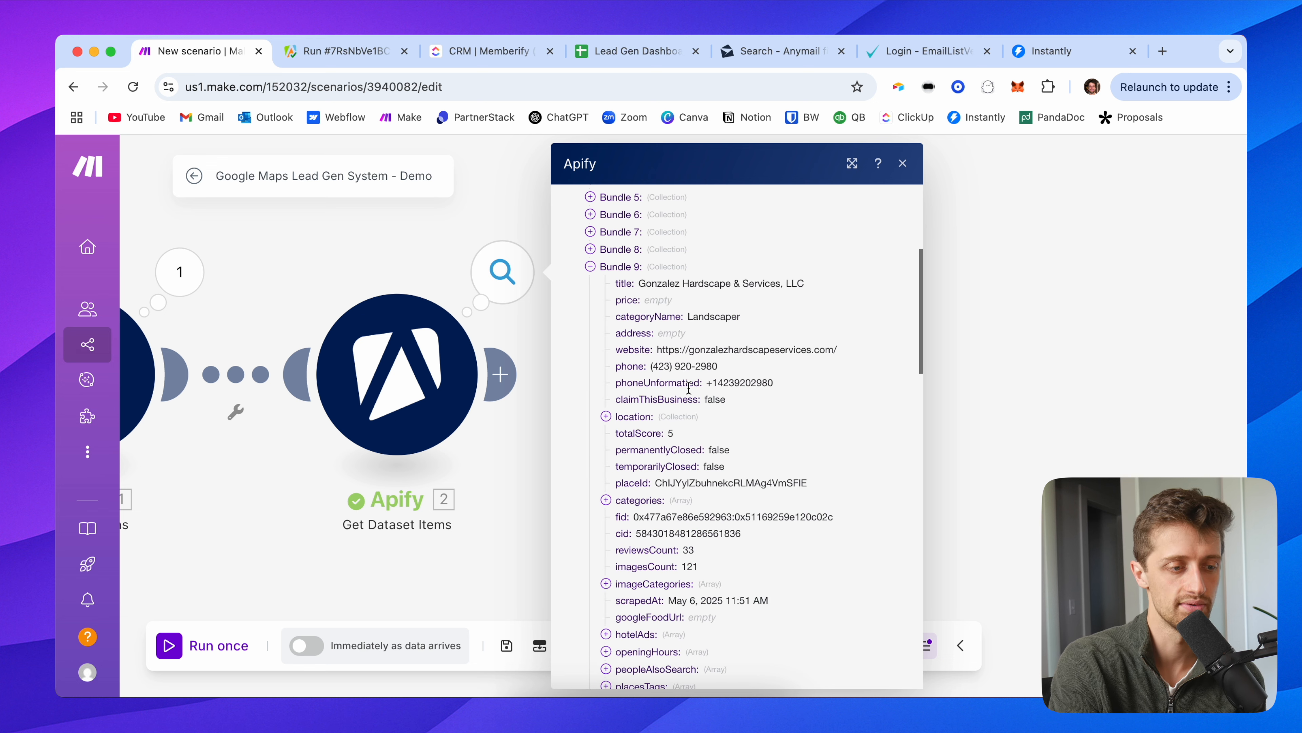
scroll(689, 388, down, 5)
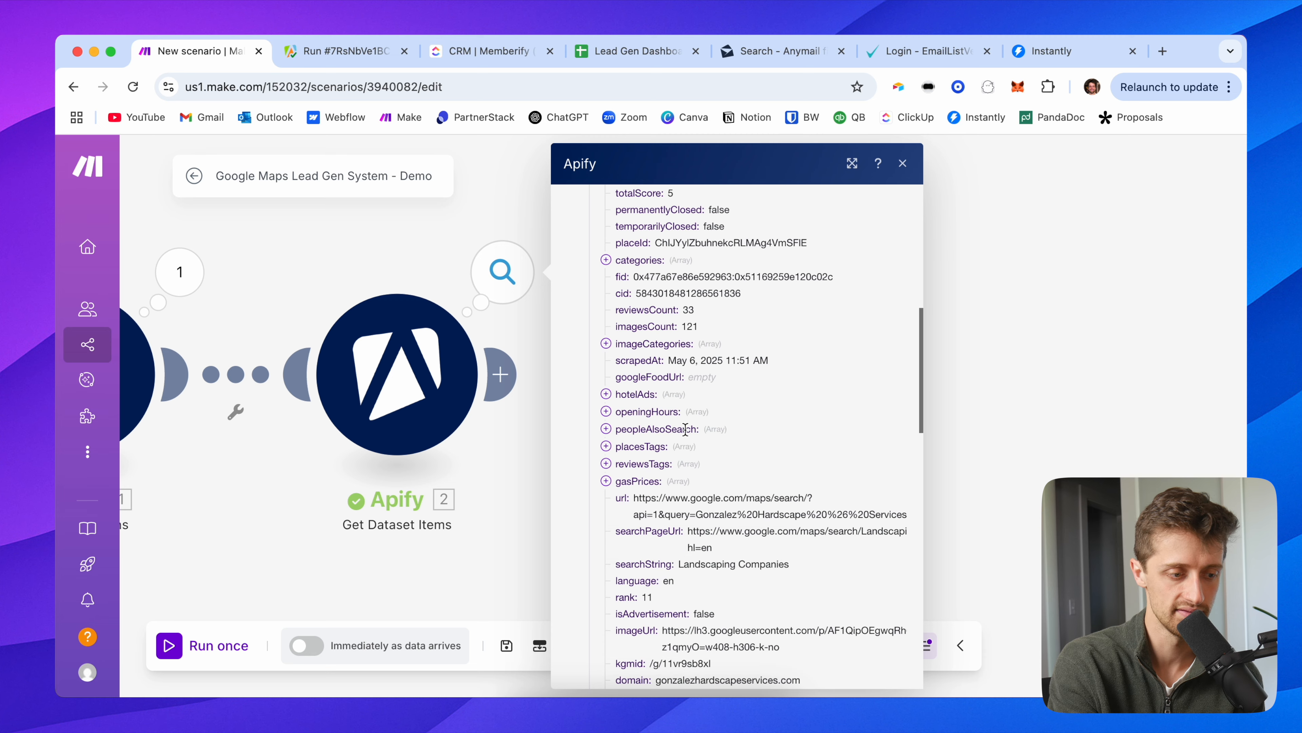
scroll(668, 501, down, 3)
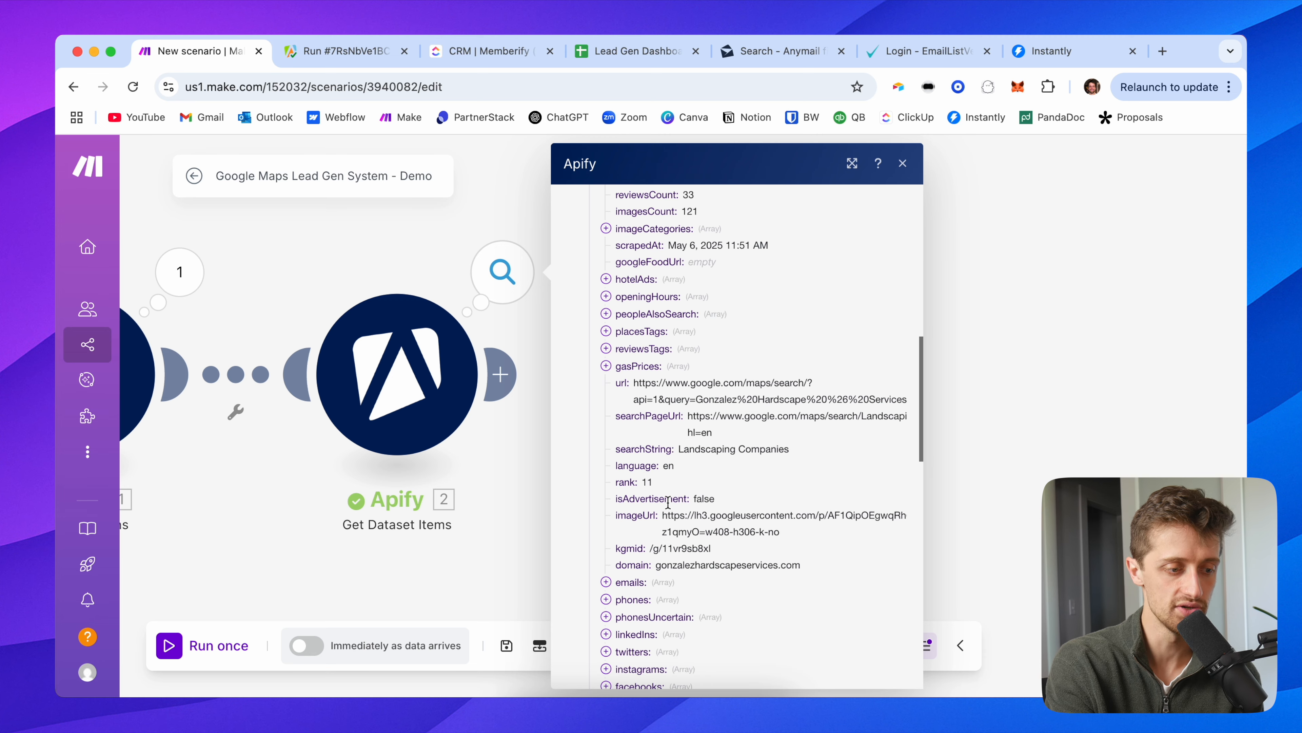
drag(796, 565, 660, 567)
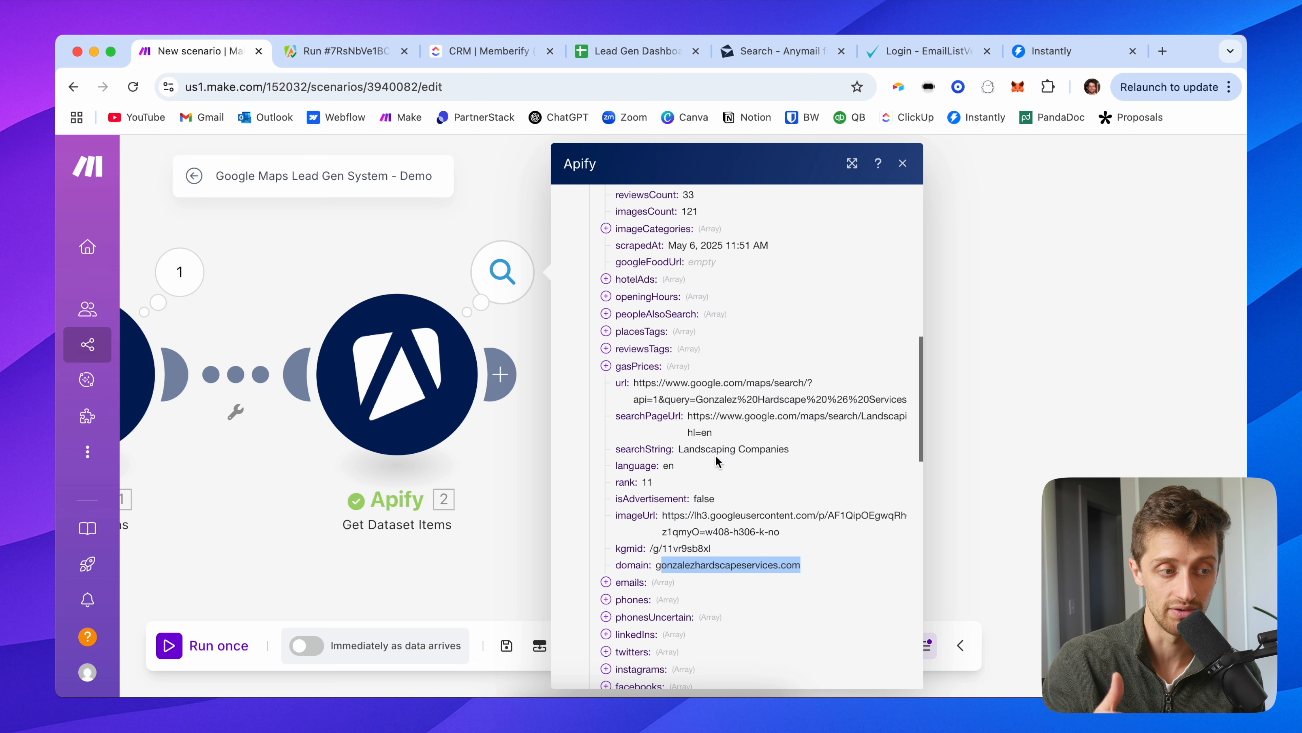
scroll(715, 455, up, 6)
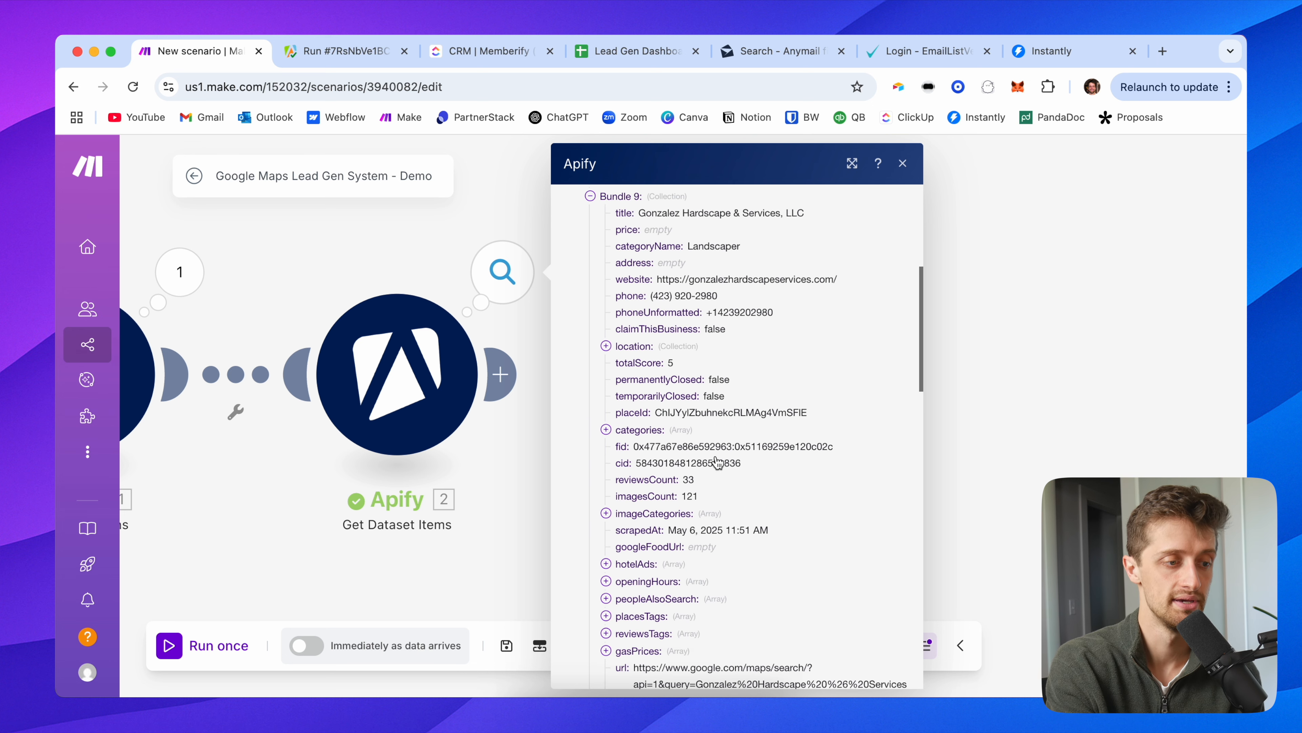
click(1048, 342)
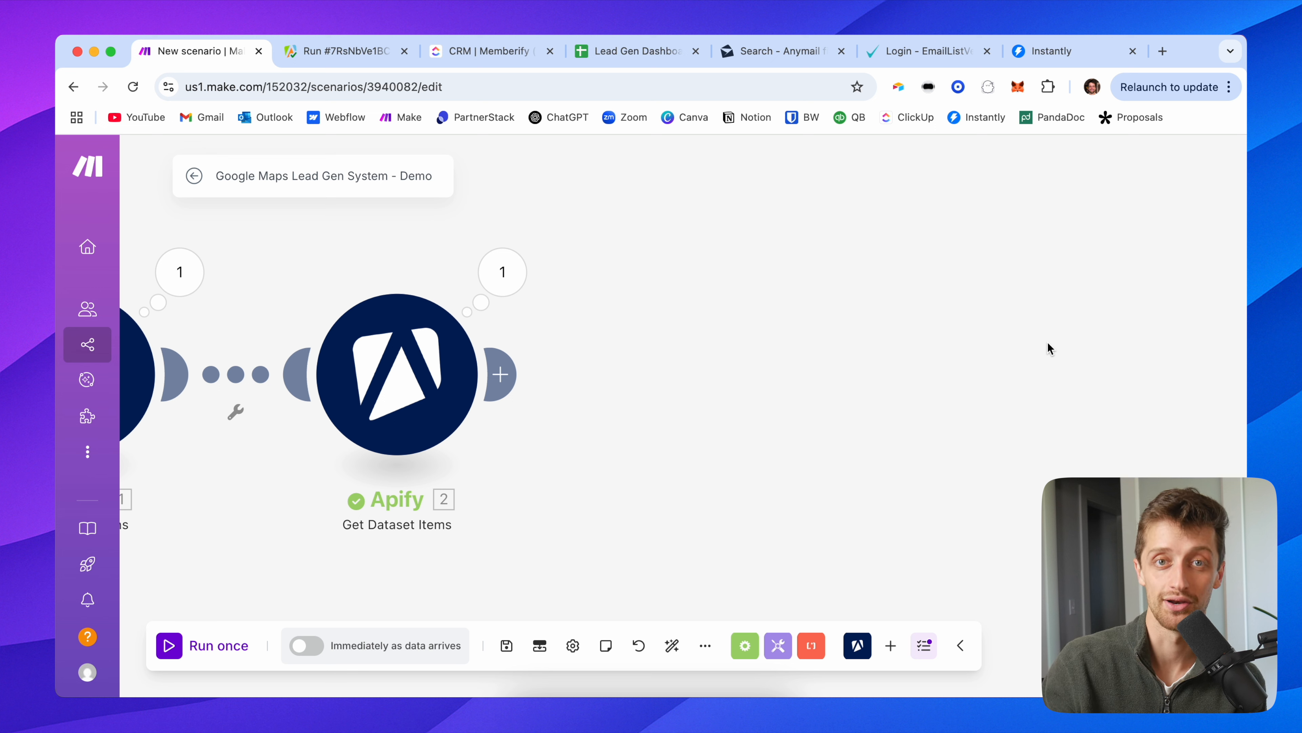
drag(651, 391, 706, 375)
scroll(700, 390, down, 2)
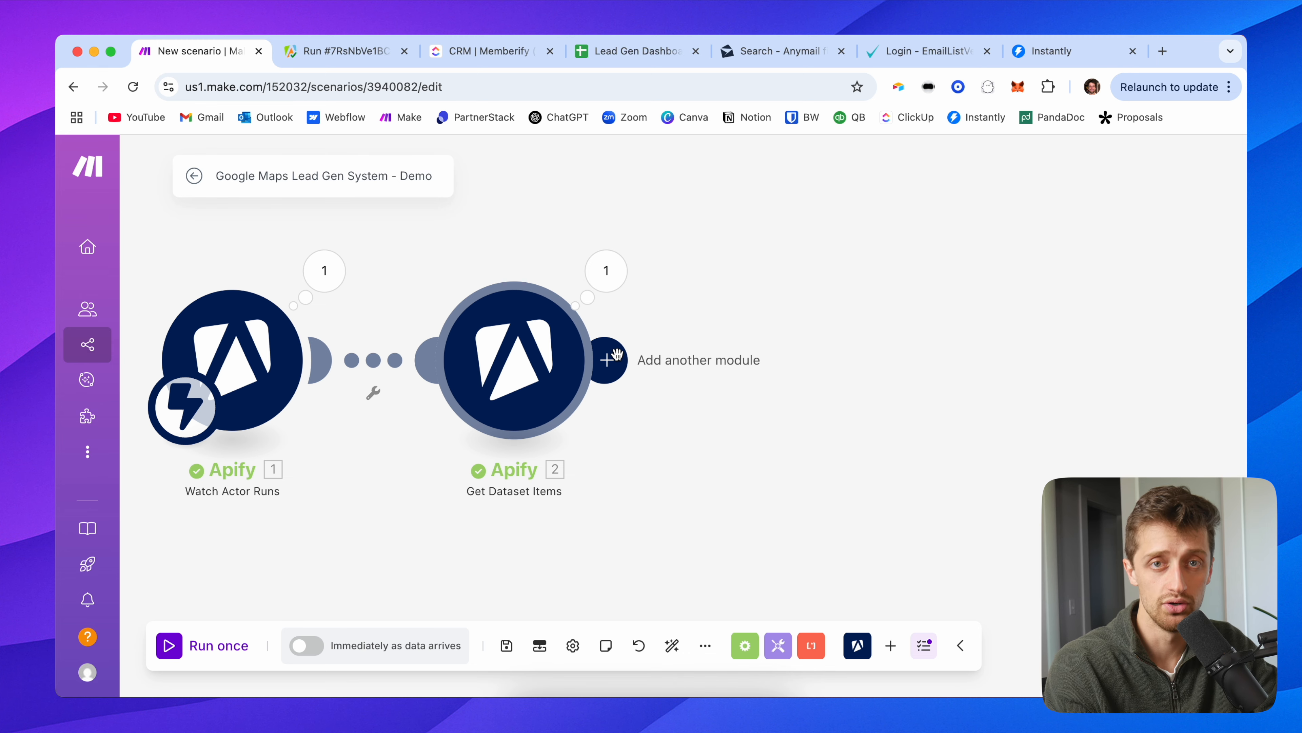
Step: Add a new sheet named 'Google Maps Demo' to the Lead Gen Dashboard spreadsheet
click(638, 51)
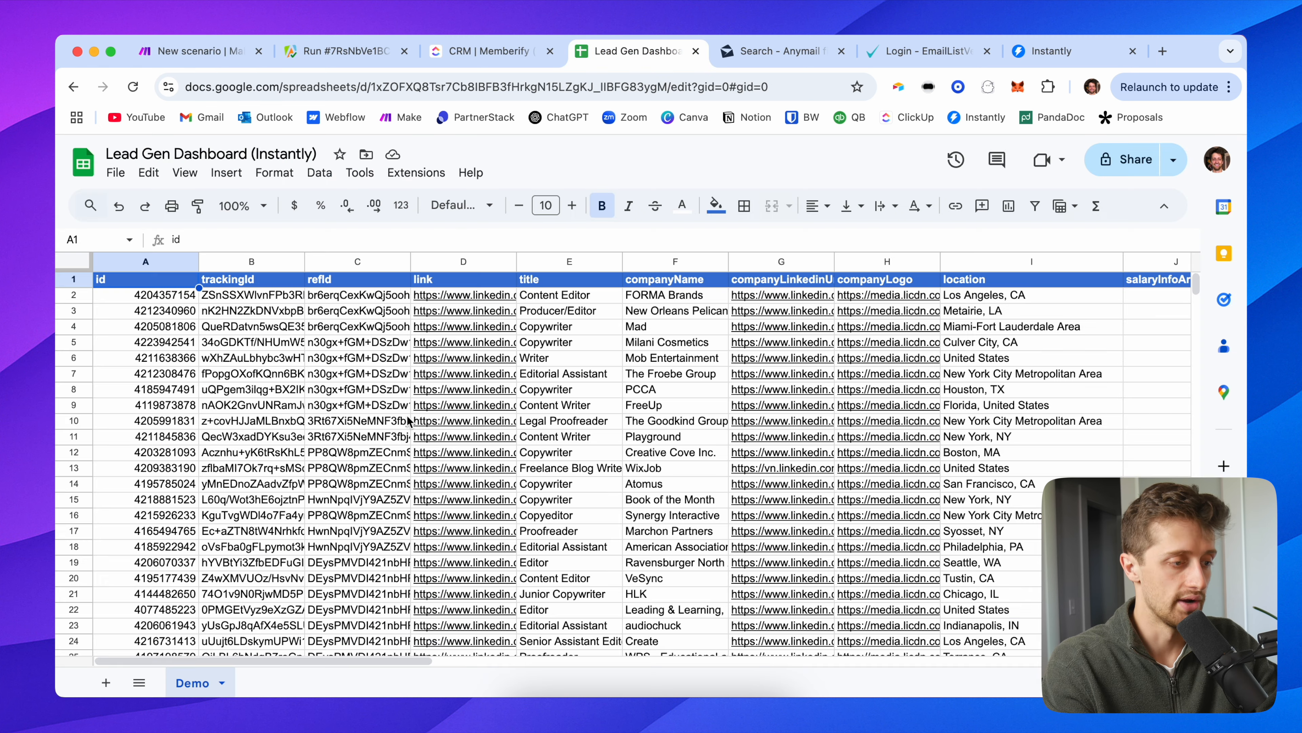
click(106, 682)
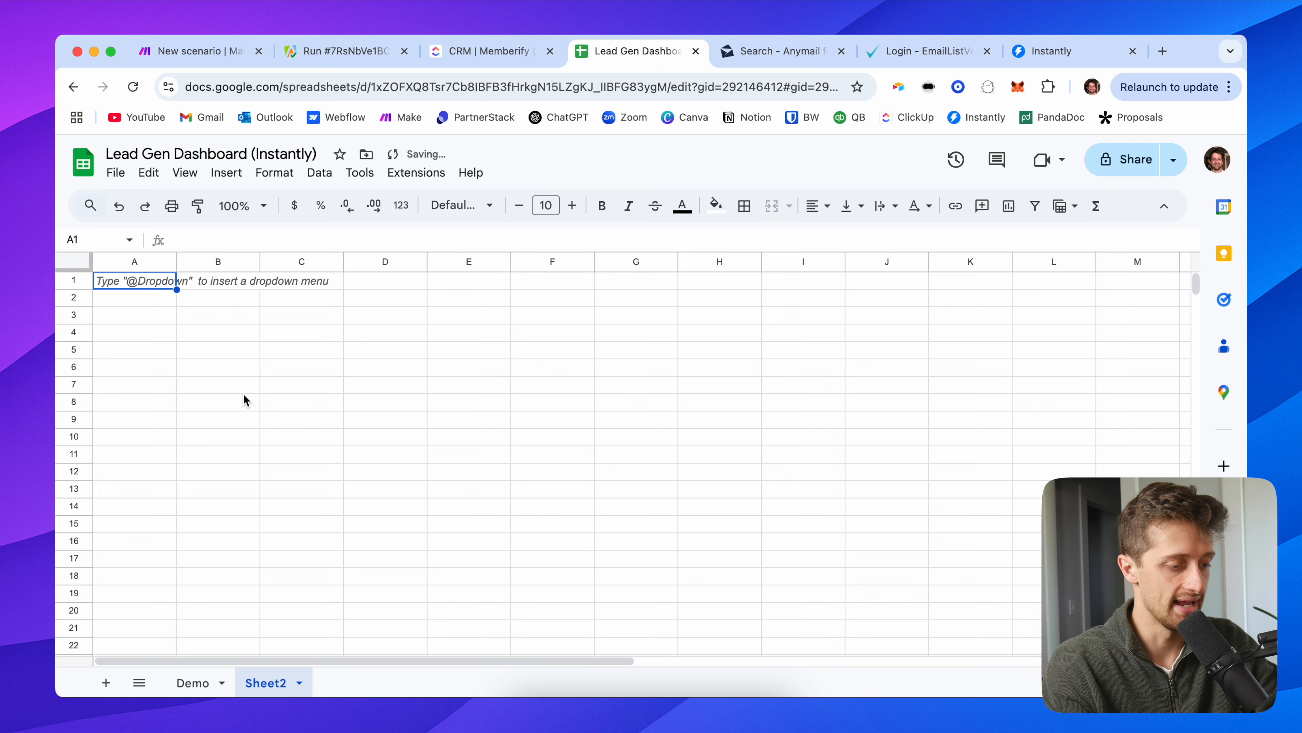
right_click(267, 687)
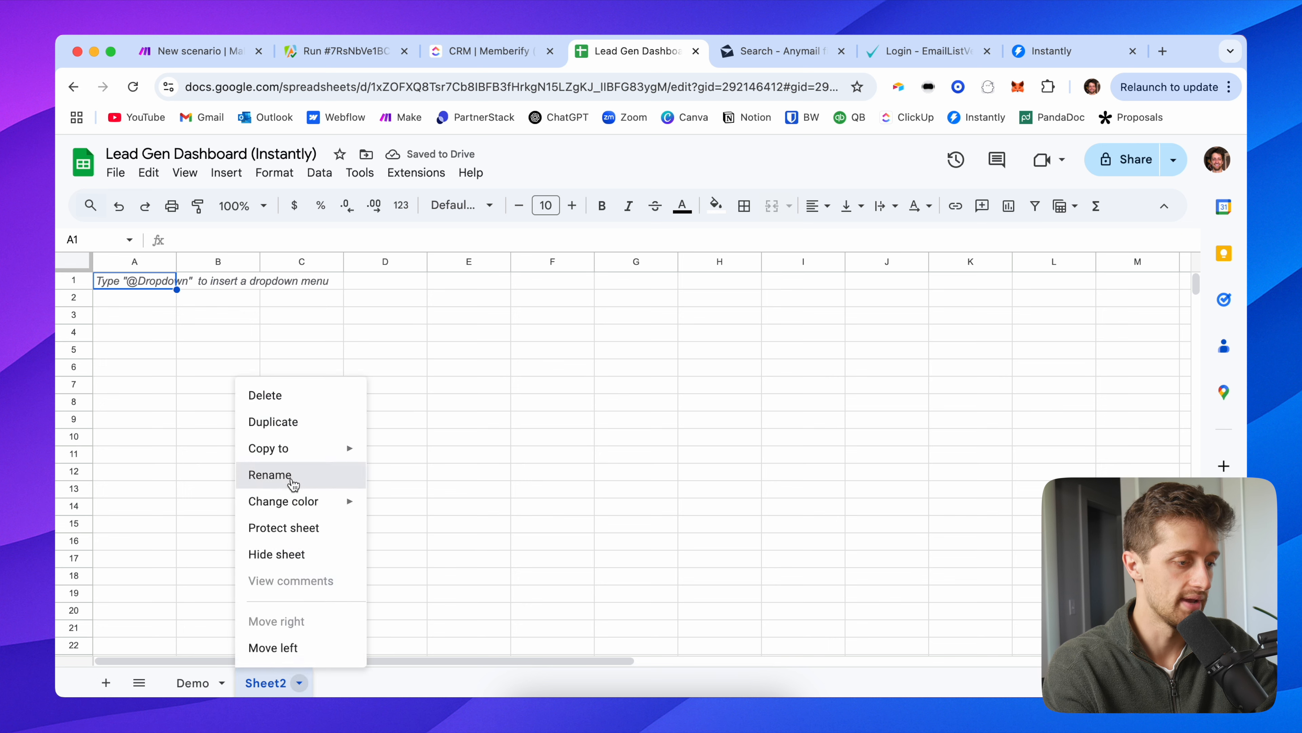
click(329, 478)
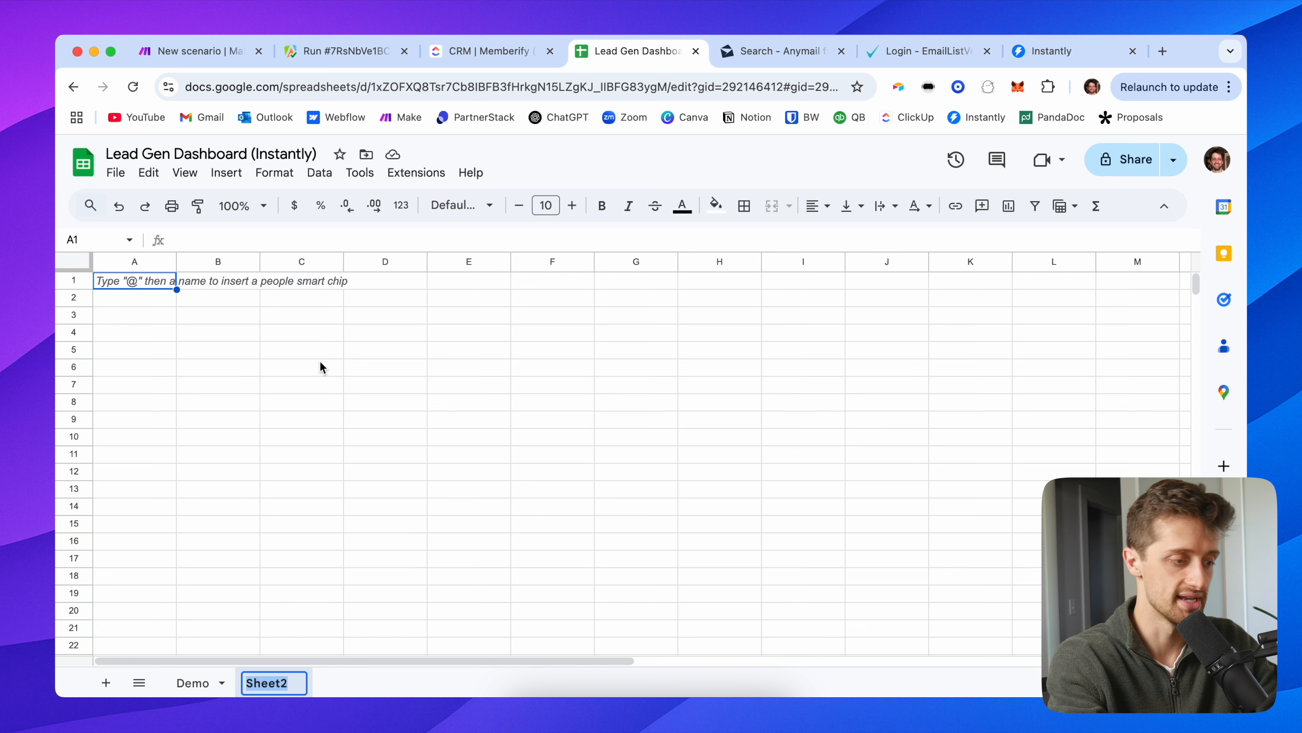
text(Google Maps Demo)
key(Return)
click(119, 286)
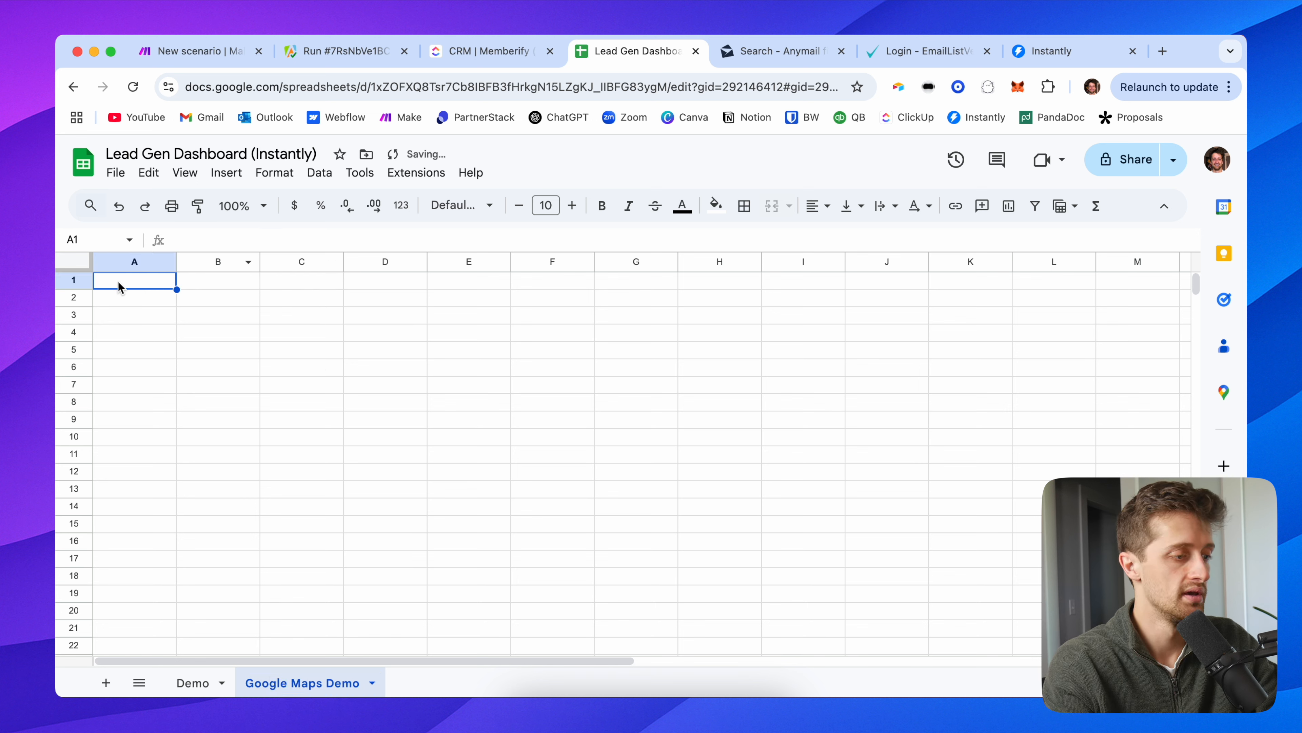
click(232, 54)
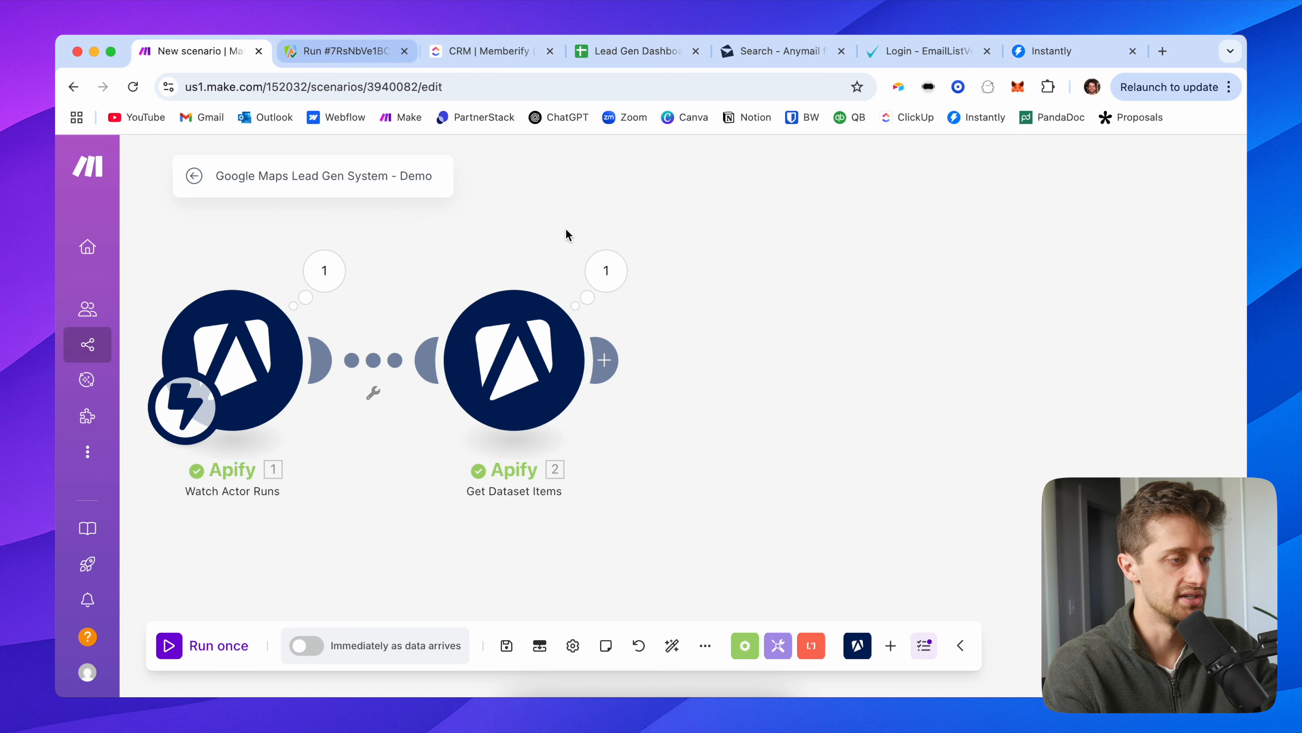
Step: Copy Bundle 1's output fields title through phoneUnformatted from Get Dataset Items
click(604, 268)
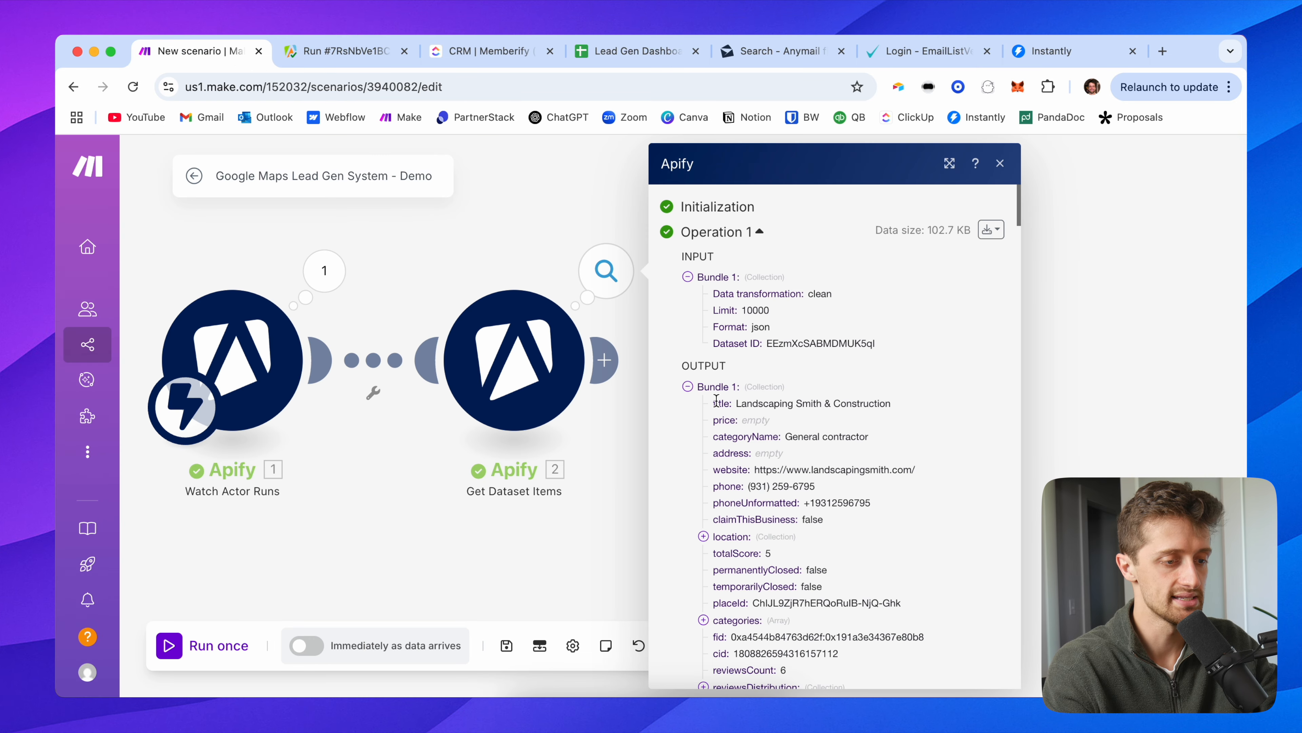
drag(716, 400, 827, 388)
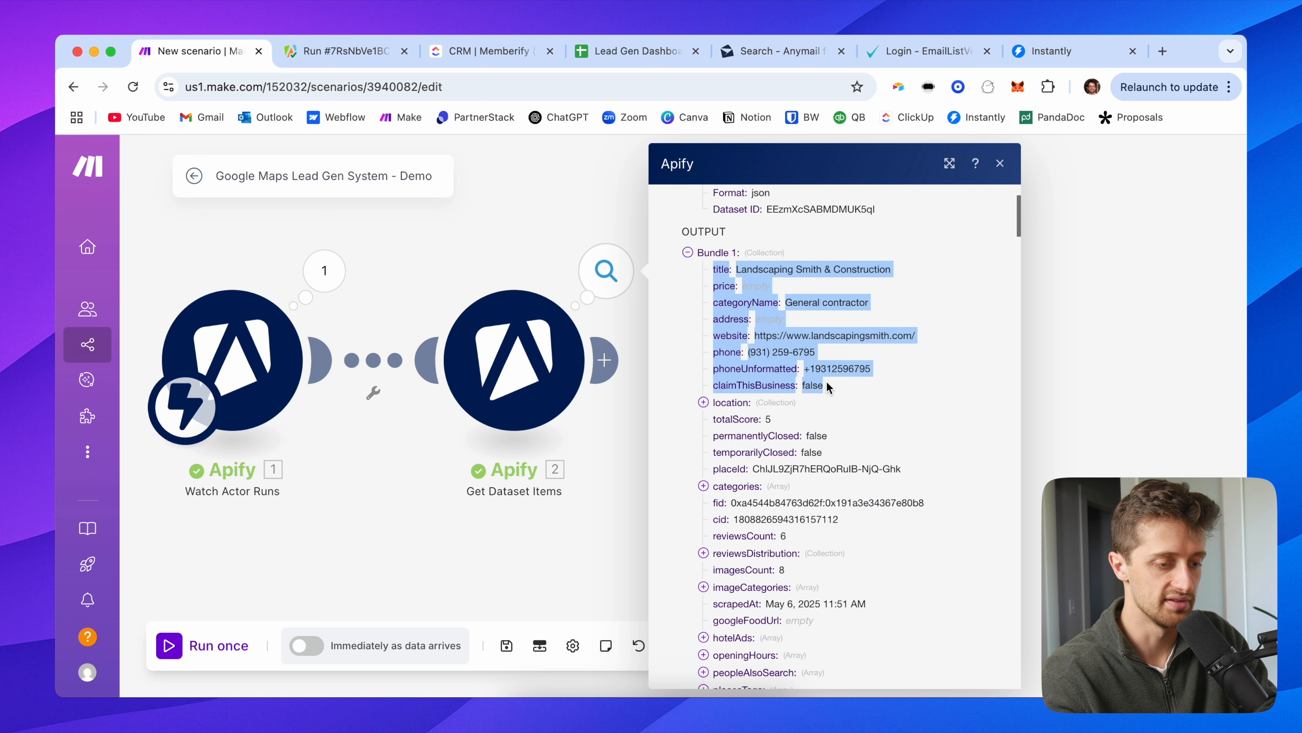
click(852, 390)
drag(871, 372, 714, 268)
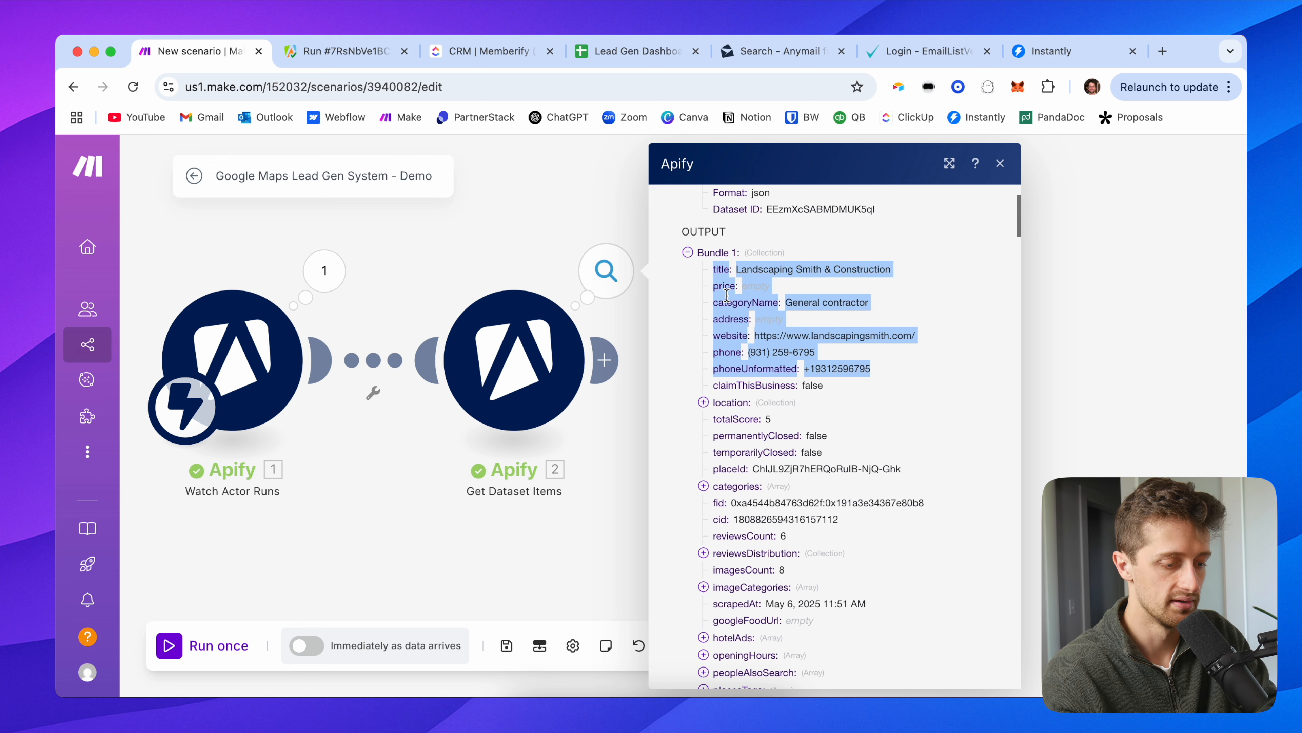
key(super+t)
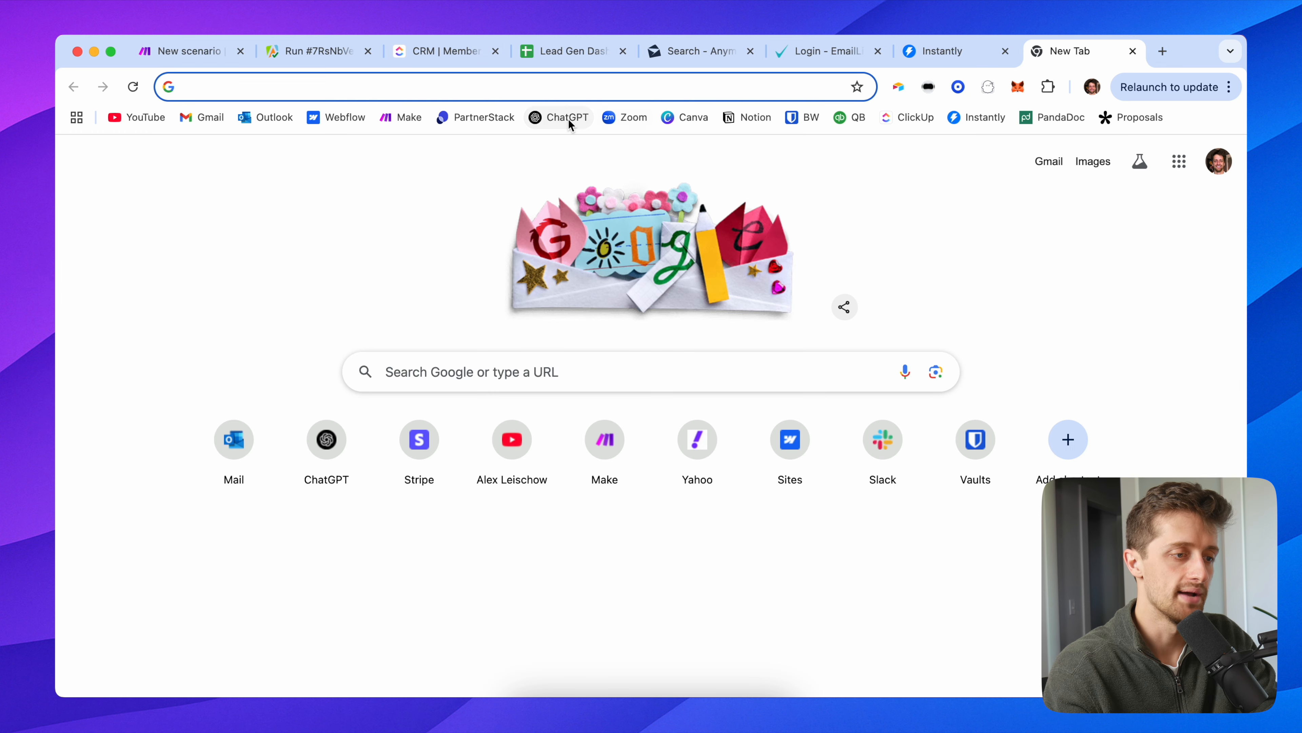
Step: Have ChatGPT turn the pasted fields into a comma-separated header list and paste it into A1
click(567, 117)
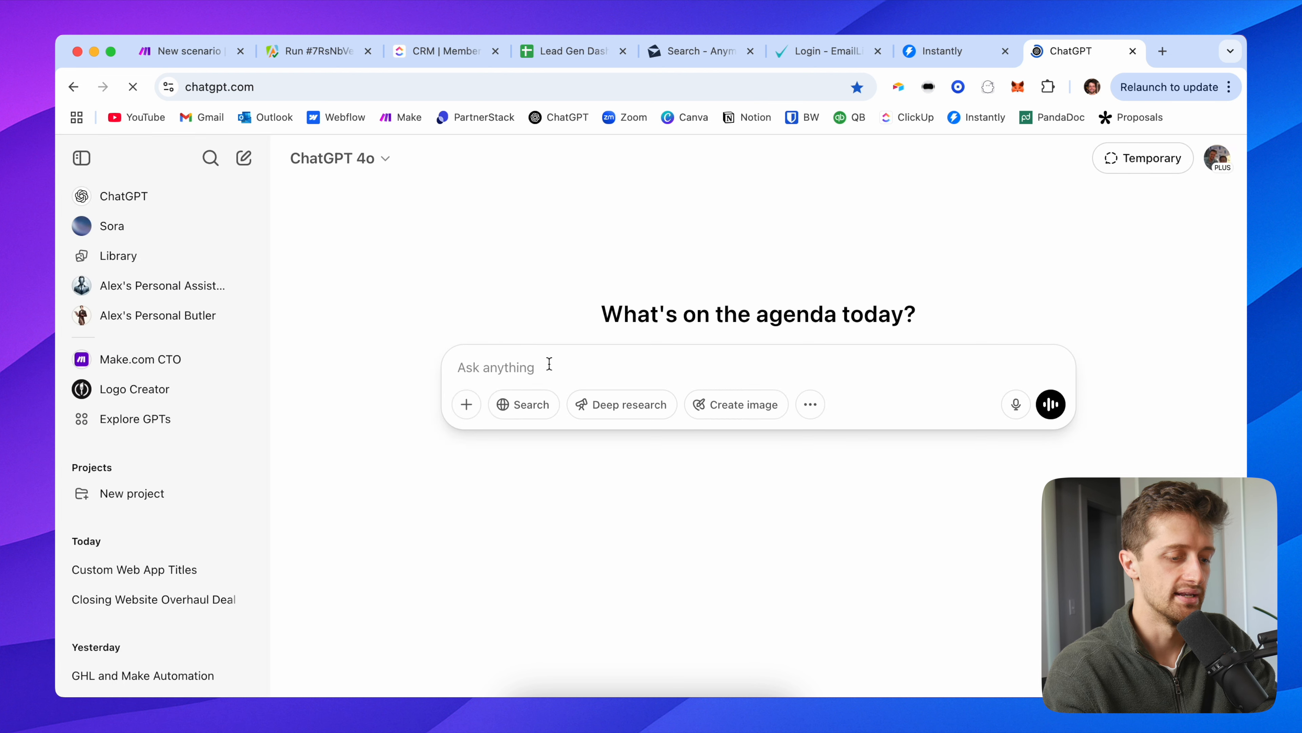
text(give me )
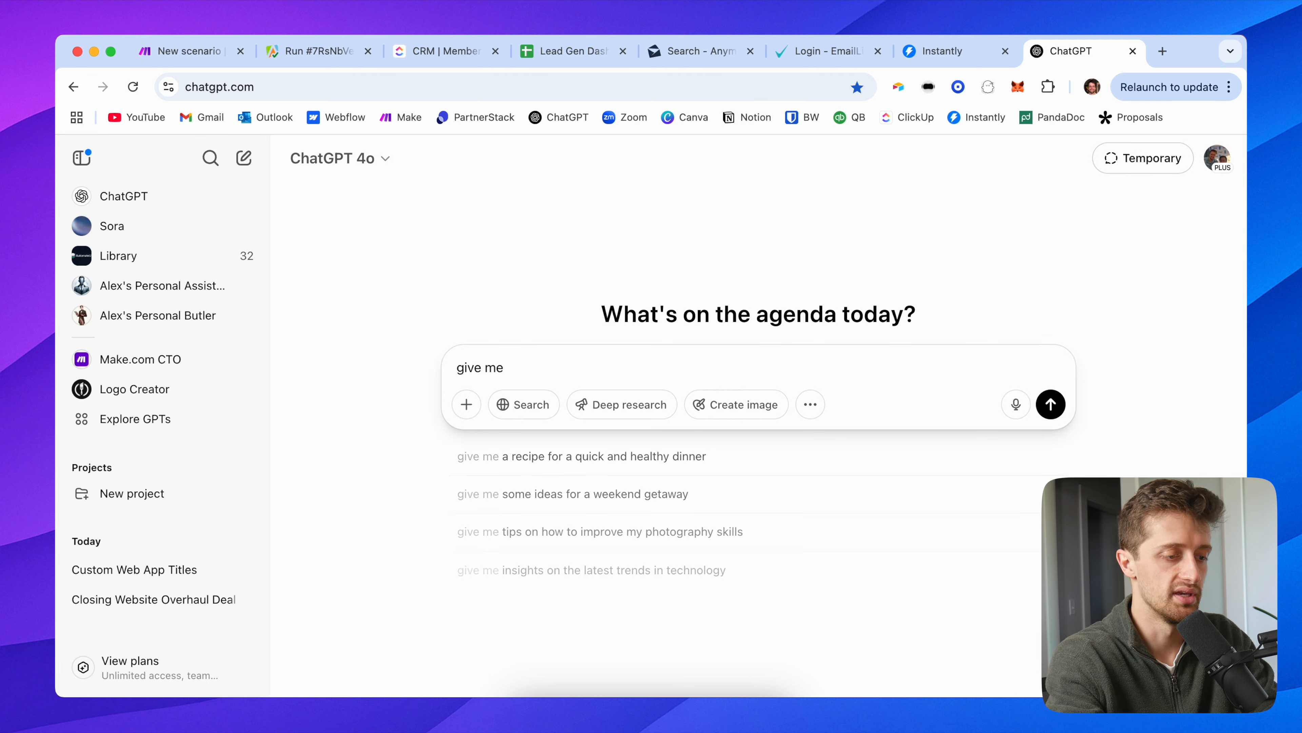
text(a commas separated list of these headers that)
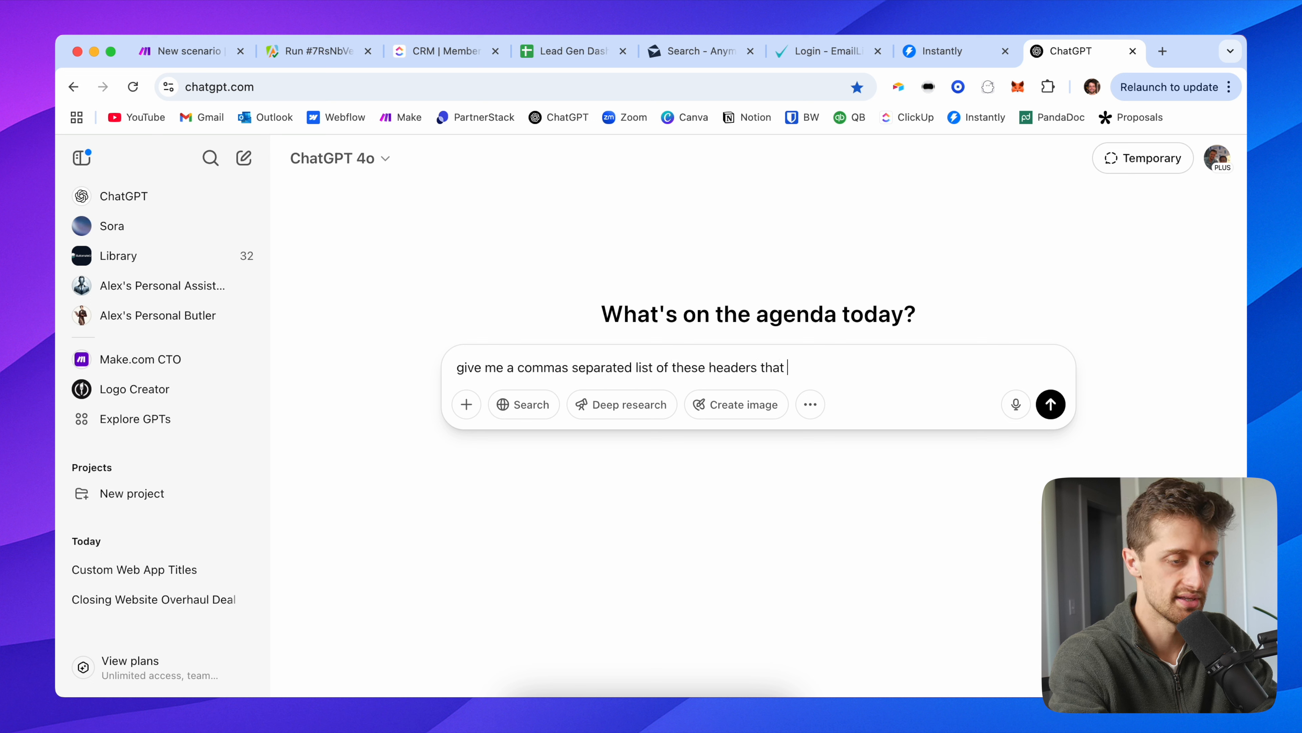
text(I can use for my goog)
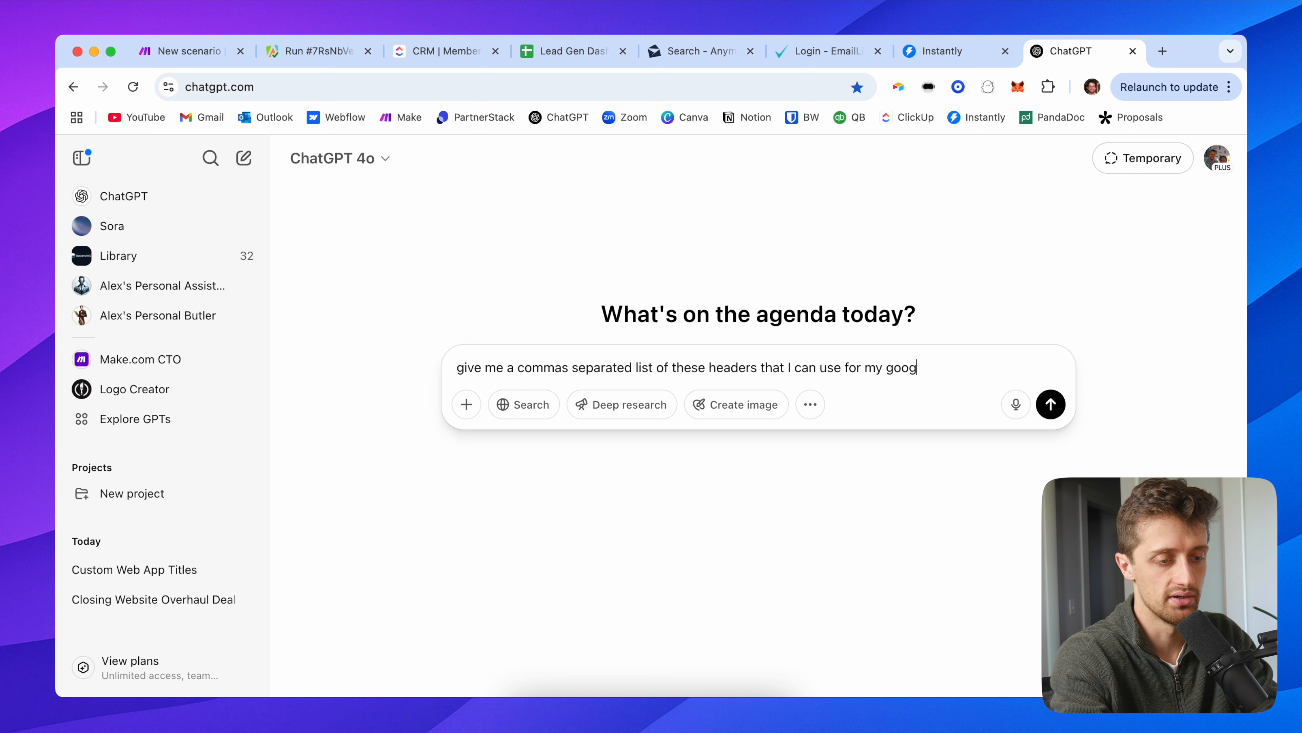
text(le sheets column headers)
key(shift+Return)
key(shift+Return)
key(super+v)
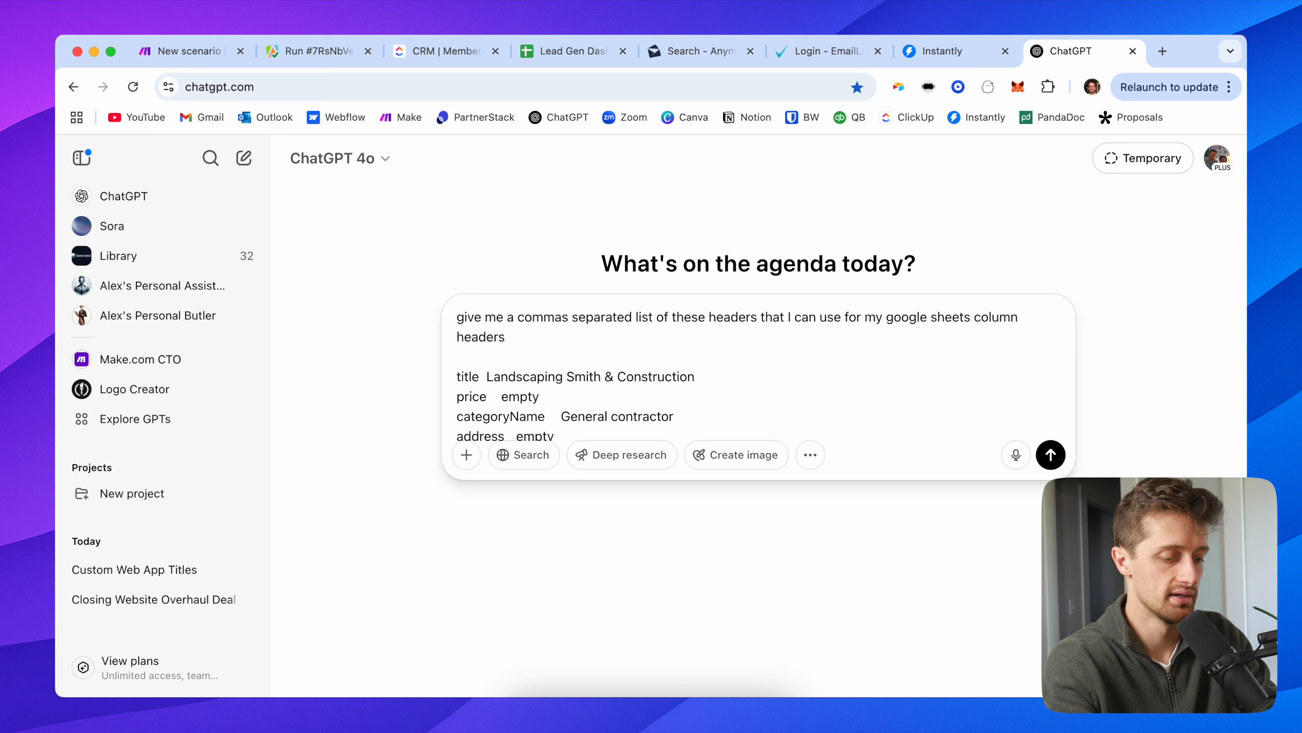
key(Return)
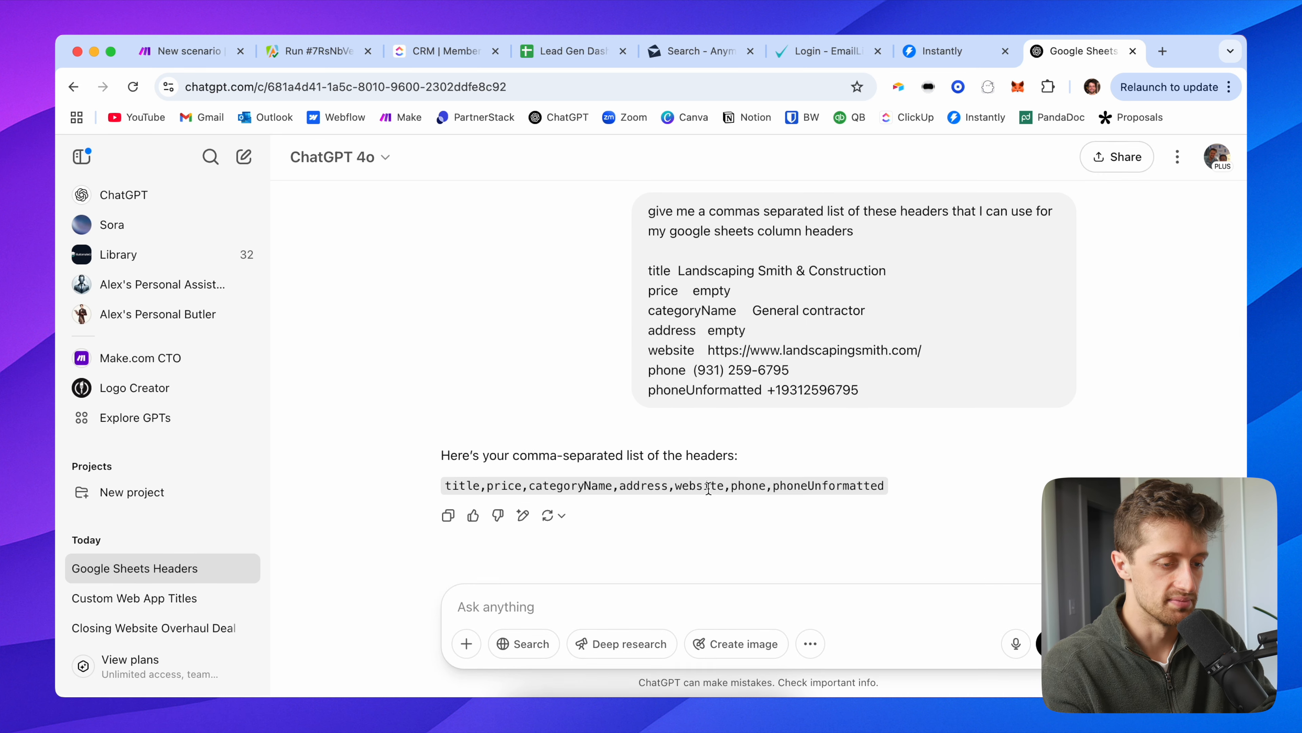
triple_click(771, 481)
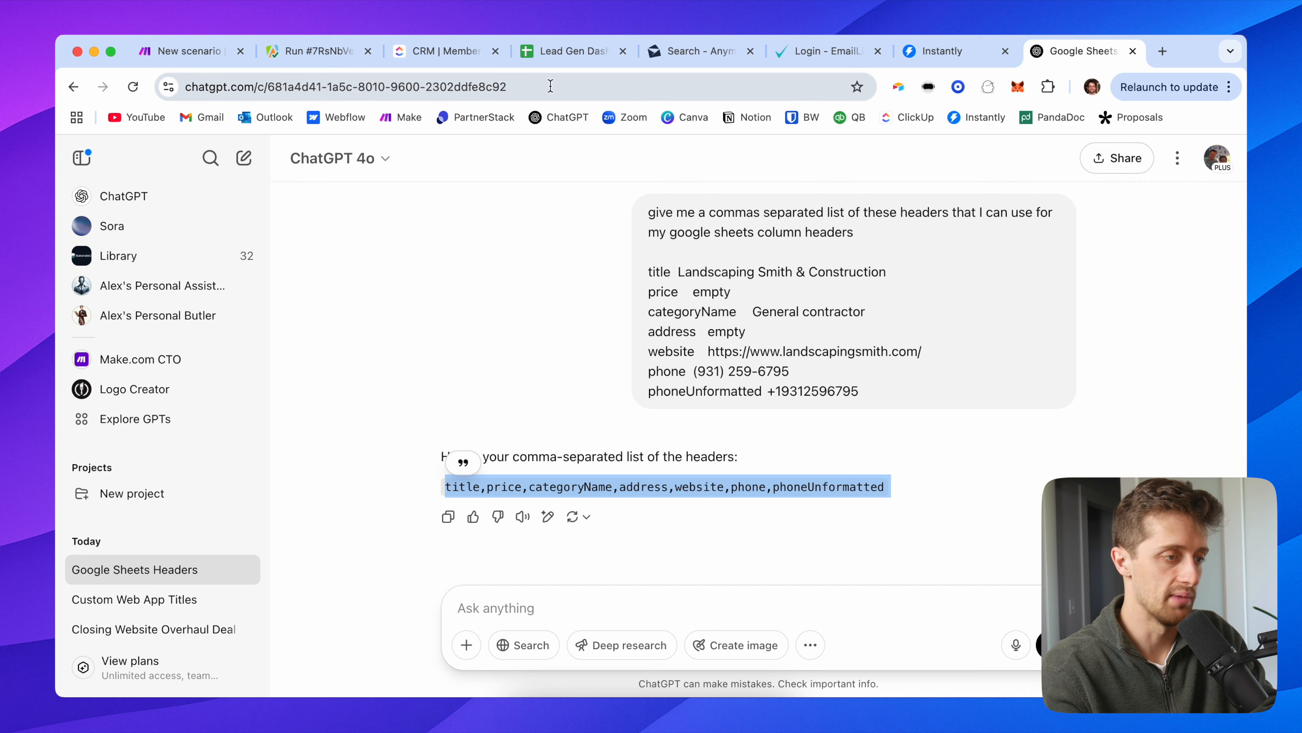
click(570, 54)
text(title,price,categoryName,address,website,phone,phoneUnformatted 4o)
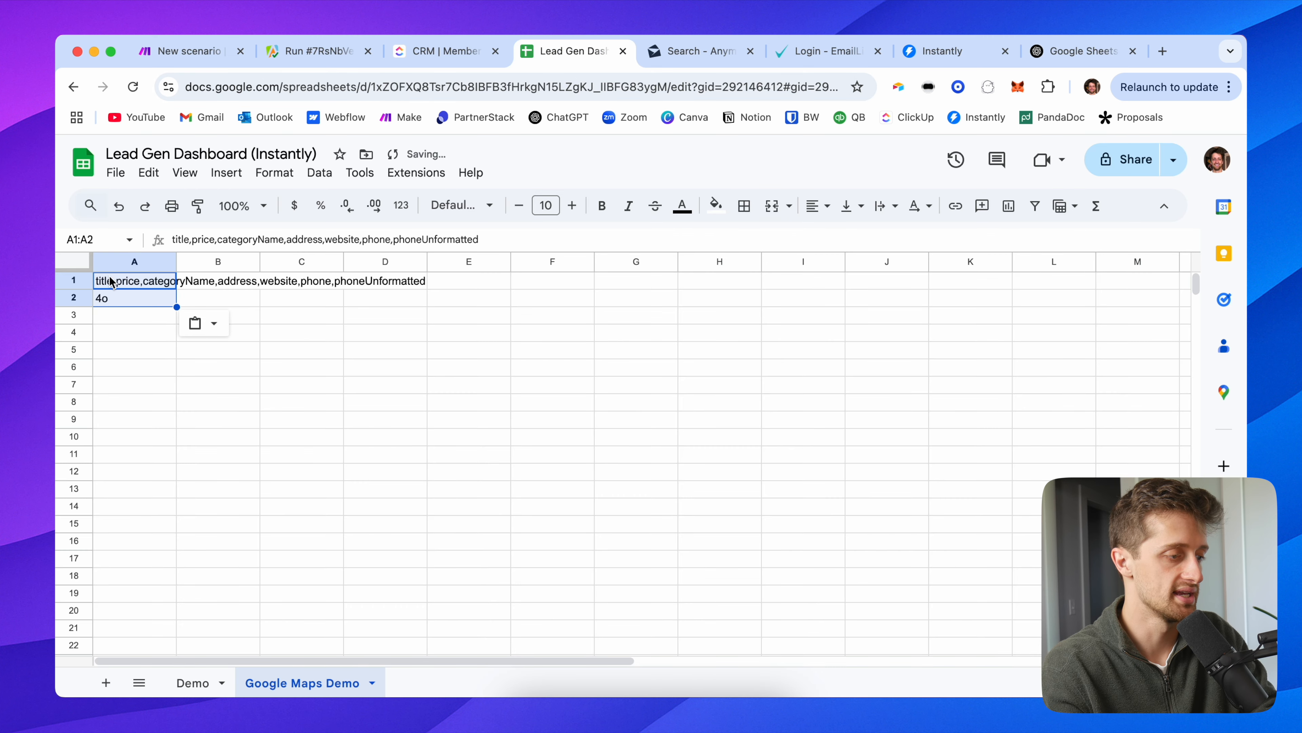
Step: Split the A1 header line into separate columns and widen column G for phoneUnformatted
click(120, 299)
key(Up)
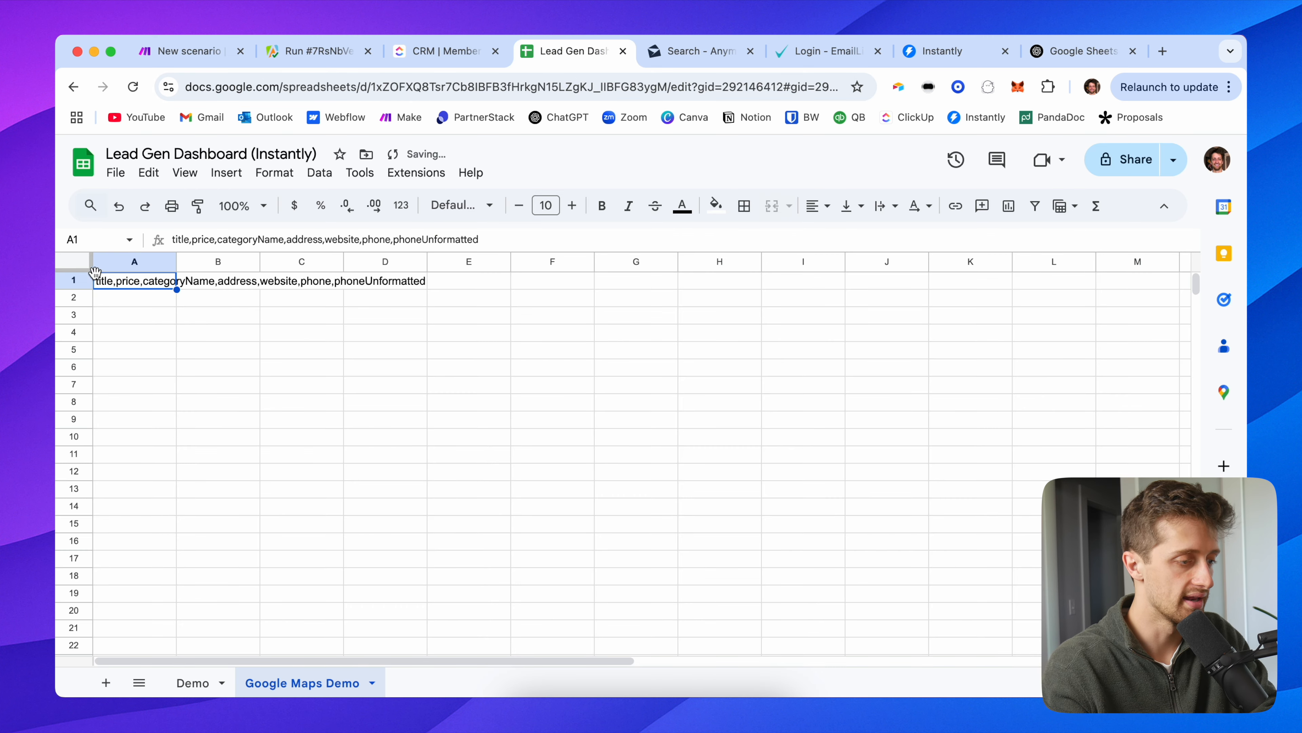
click(320, 172)
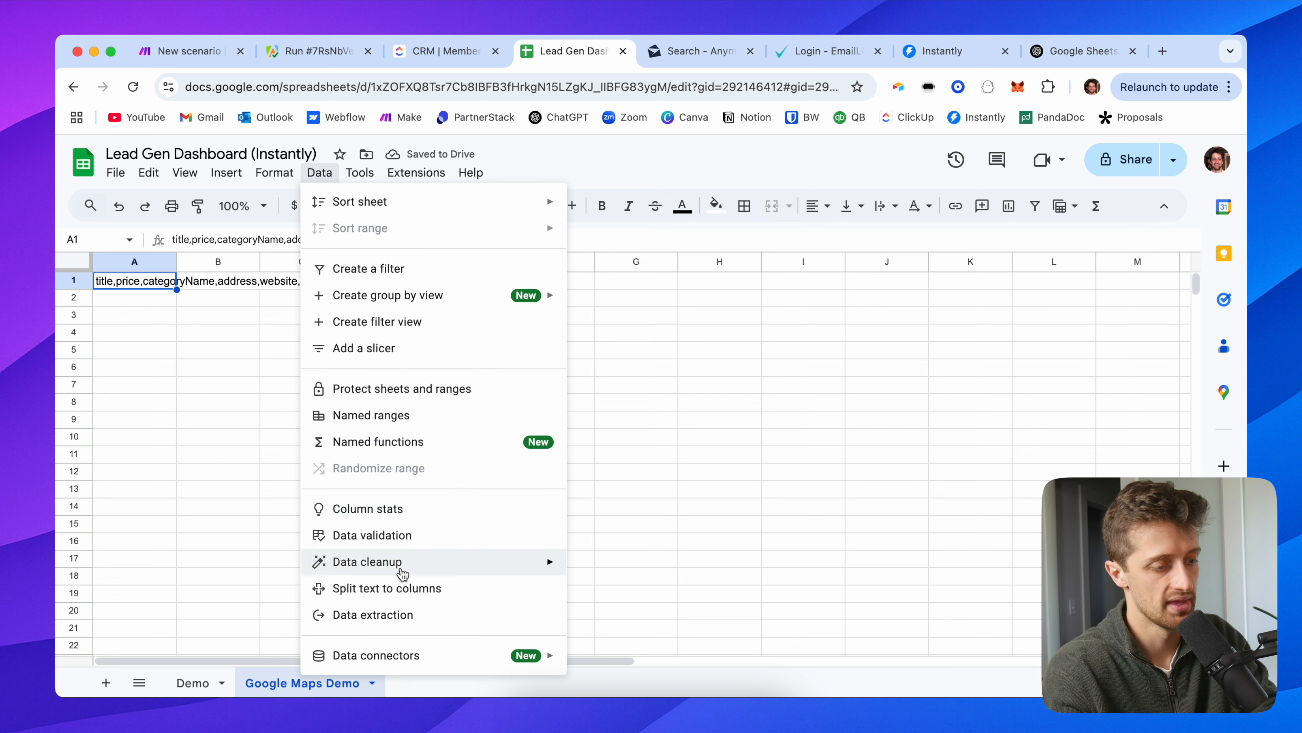
click(404, 588)
click(636, 333)
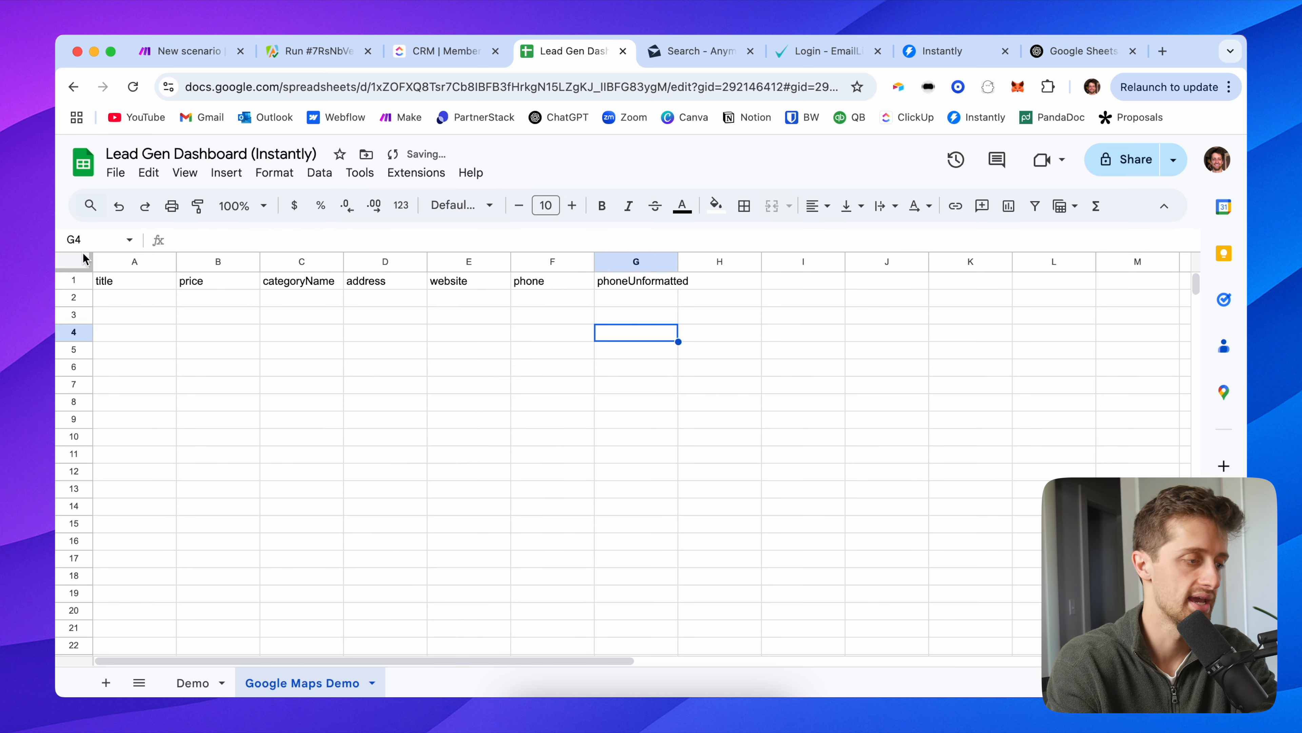
double_click(678, 263)
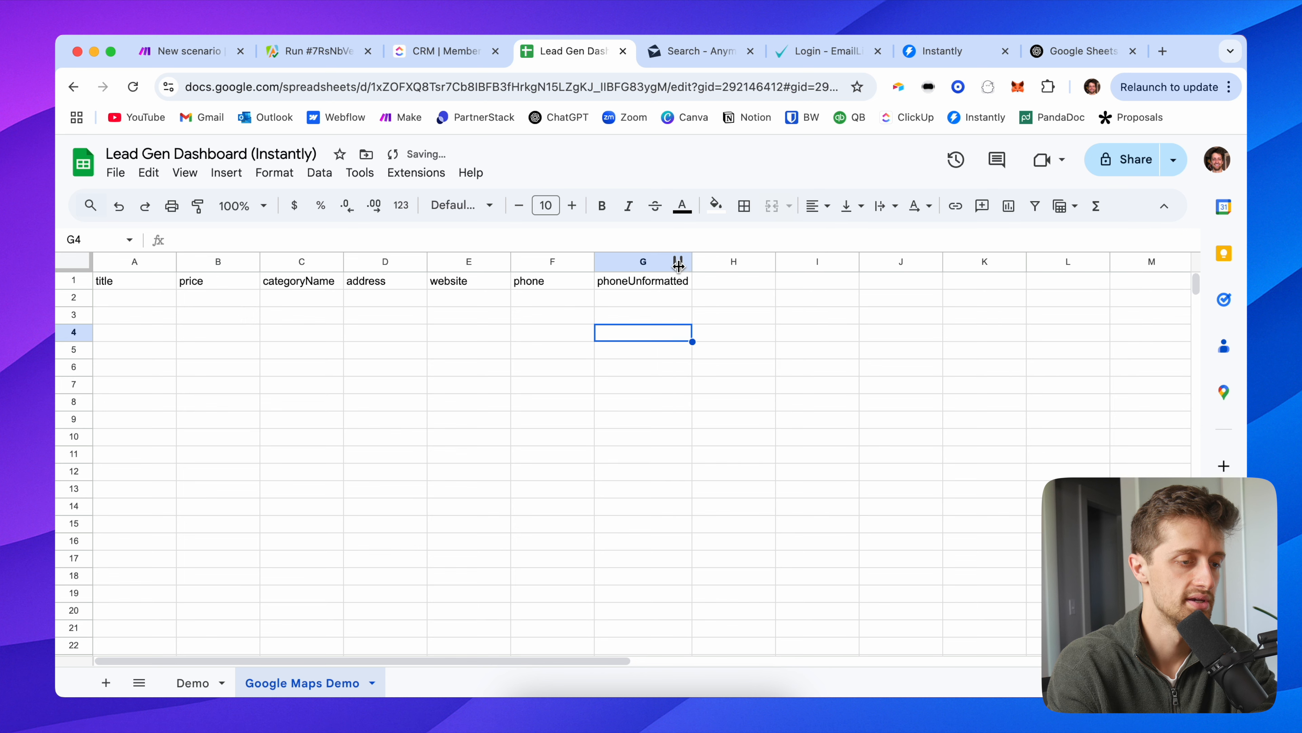
Step: Add icebreaker and email headers in H1 and I1
click(733, 322)
click(730, 286)
text(icebreaker)
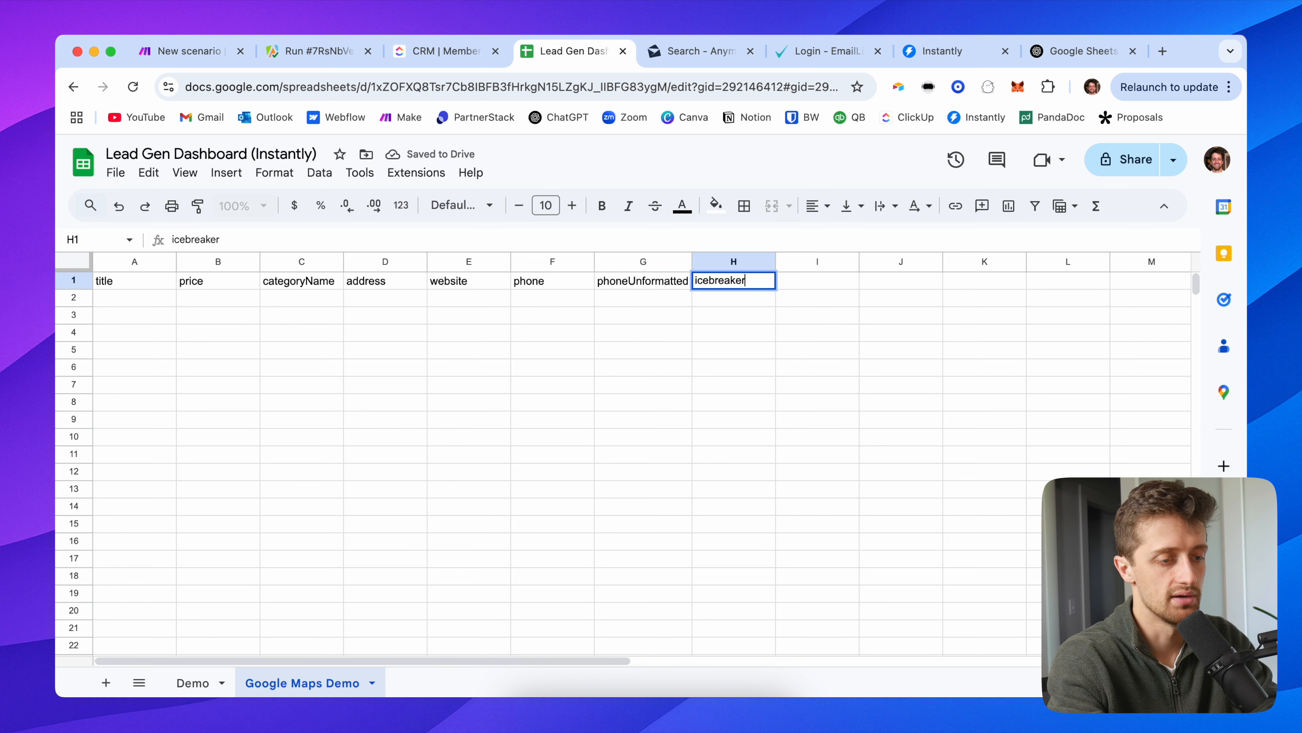
key(Tab)
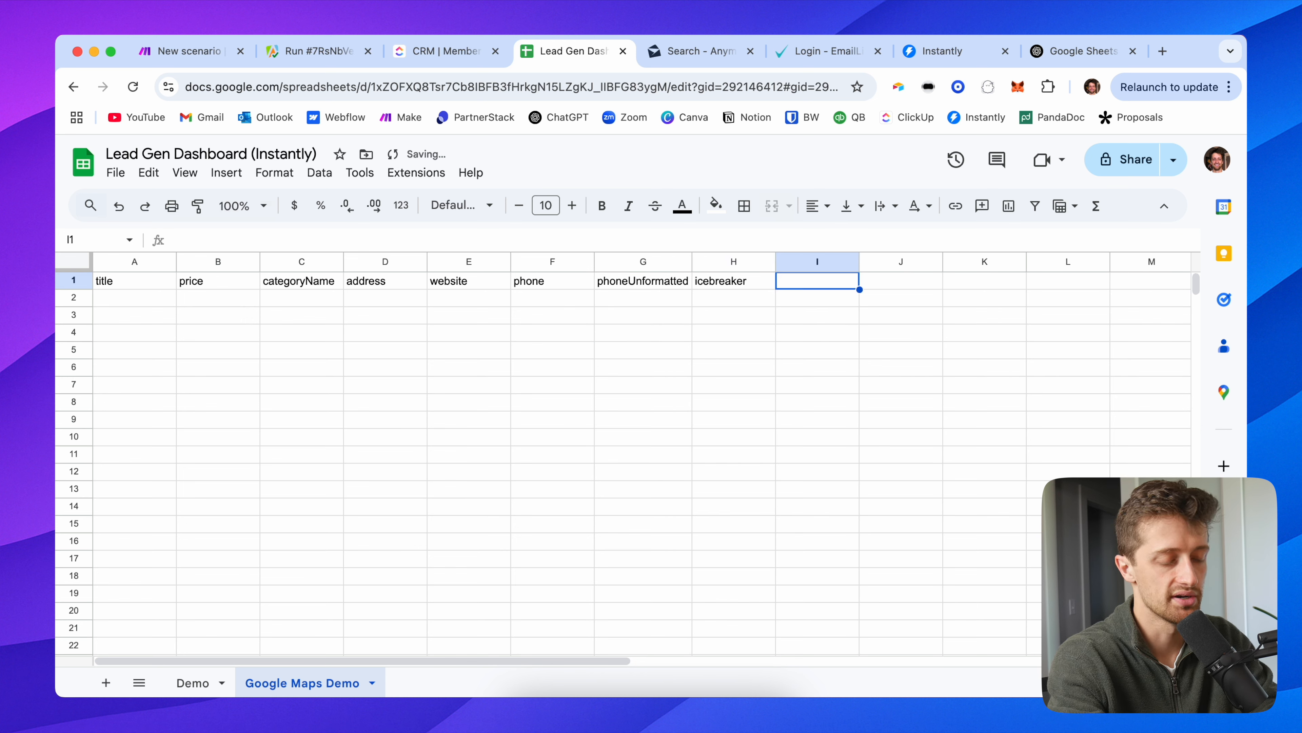
text(Ema)
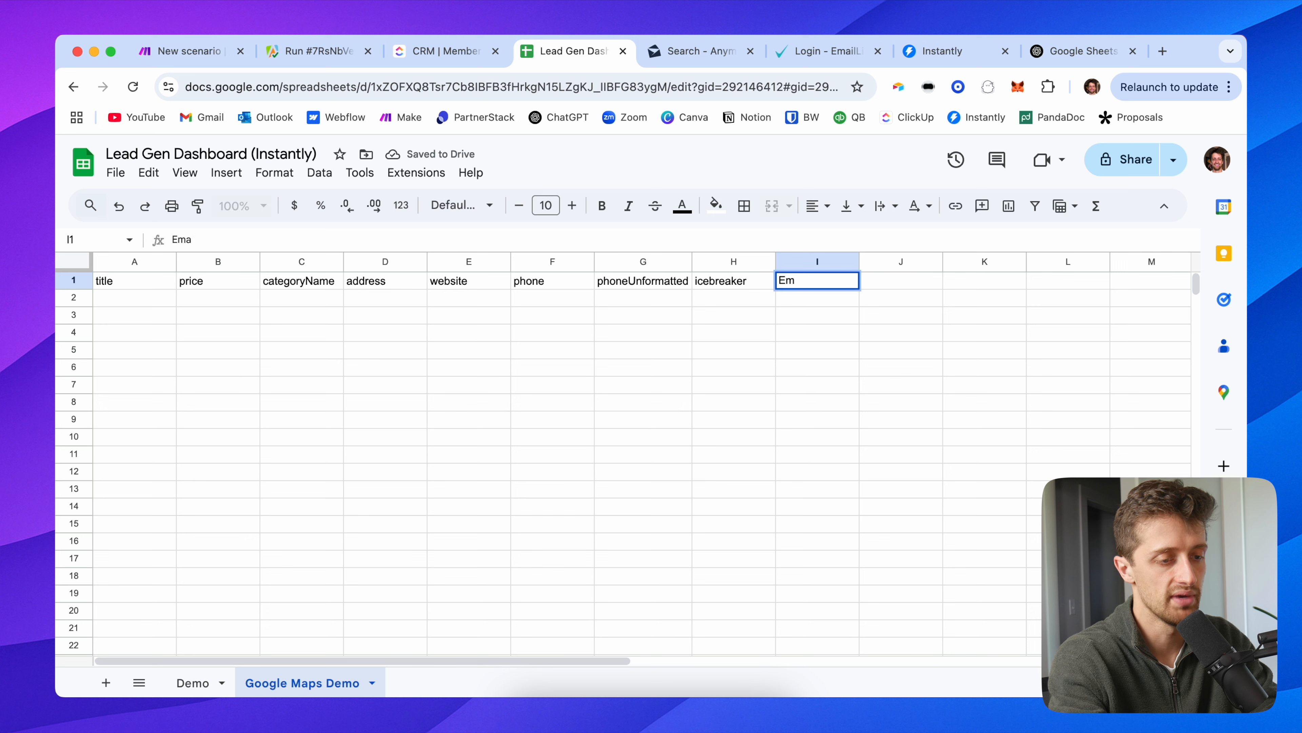
text(ilmail)
key(Tab)
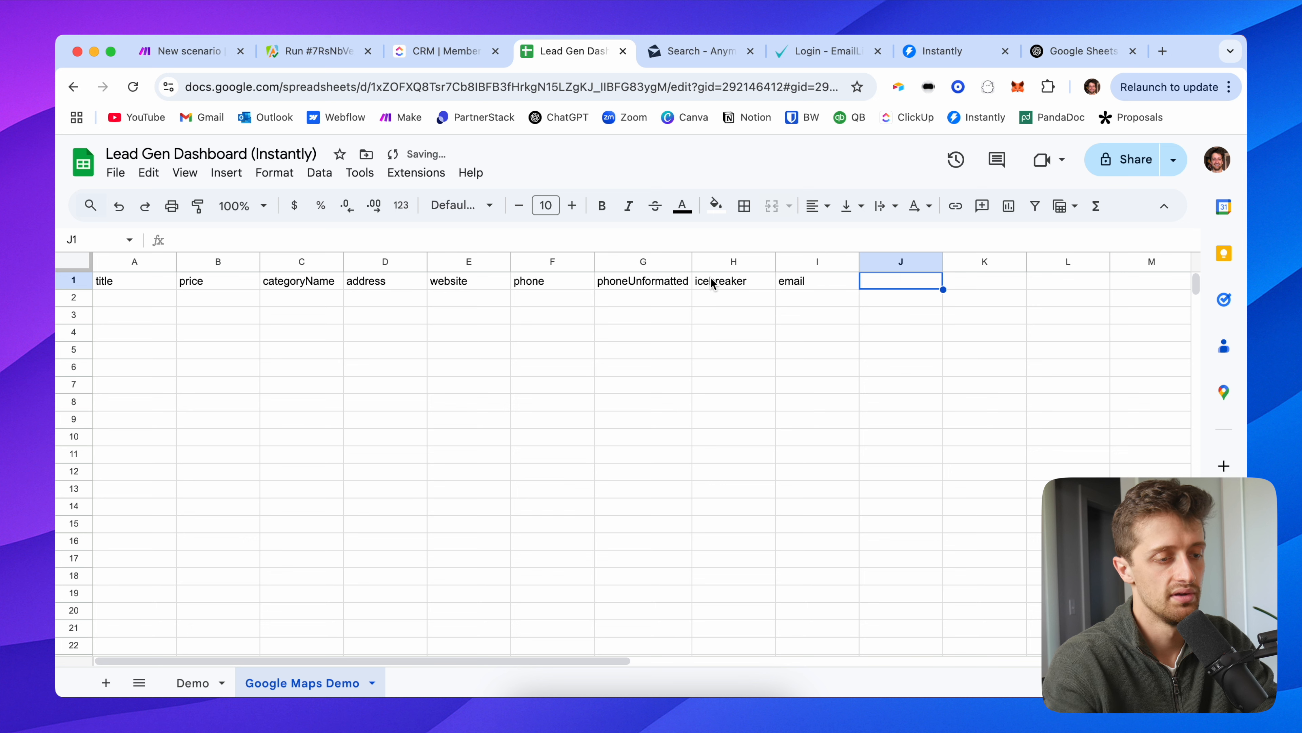
Step: Move the icebreaker header to K1 and the email header to H1
click(712, 282)
key(cmd+c)
key(Right)
key(Right)
key(Right)
key(cmd+v)
key(Left)
key(Left)
key(Left)
key(Delete)
key(Right)
key(cmd+c)
key(Left)
key(cmd+v)
key(Right)
Step: Enter firstName in I1 and lastName in J1
text(N)
text(name)
key(Return)
key(Up)
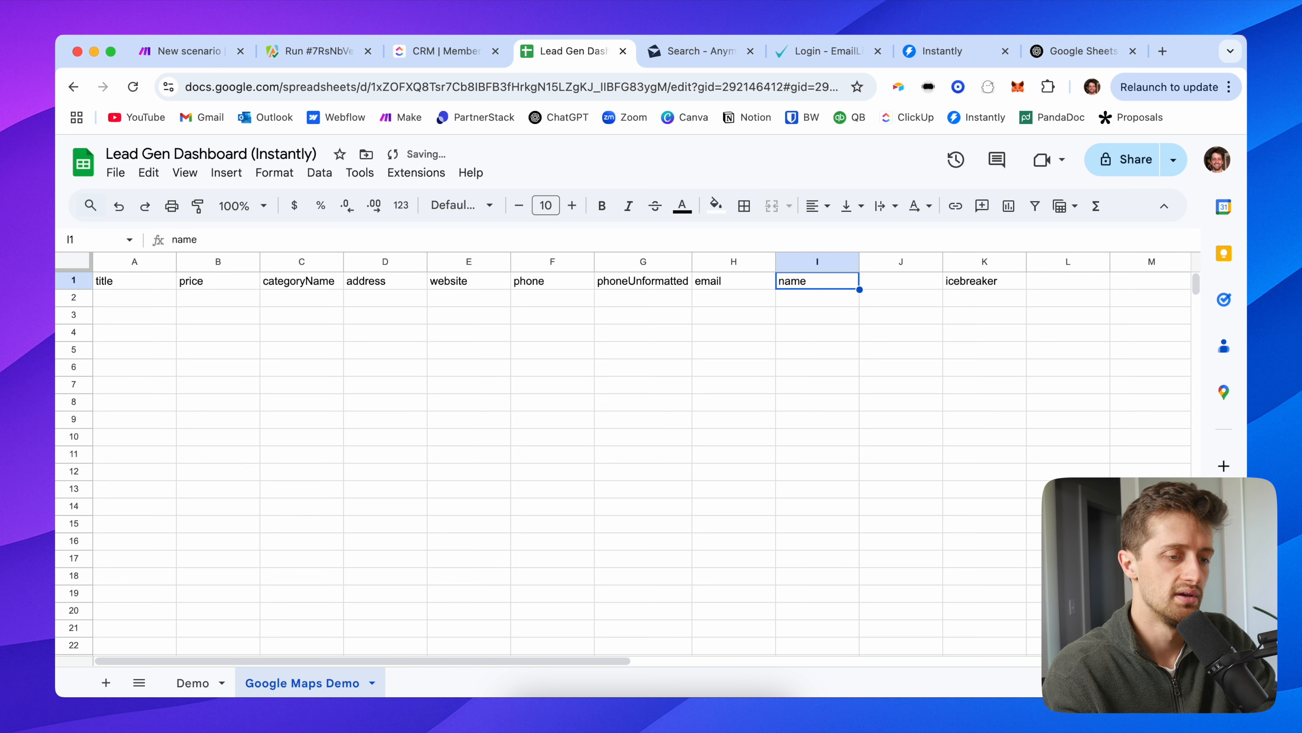
text(first )
text(a)
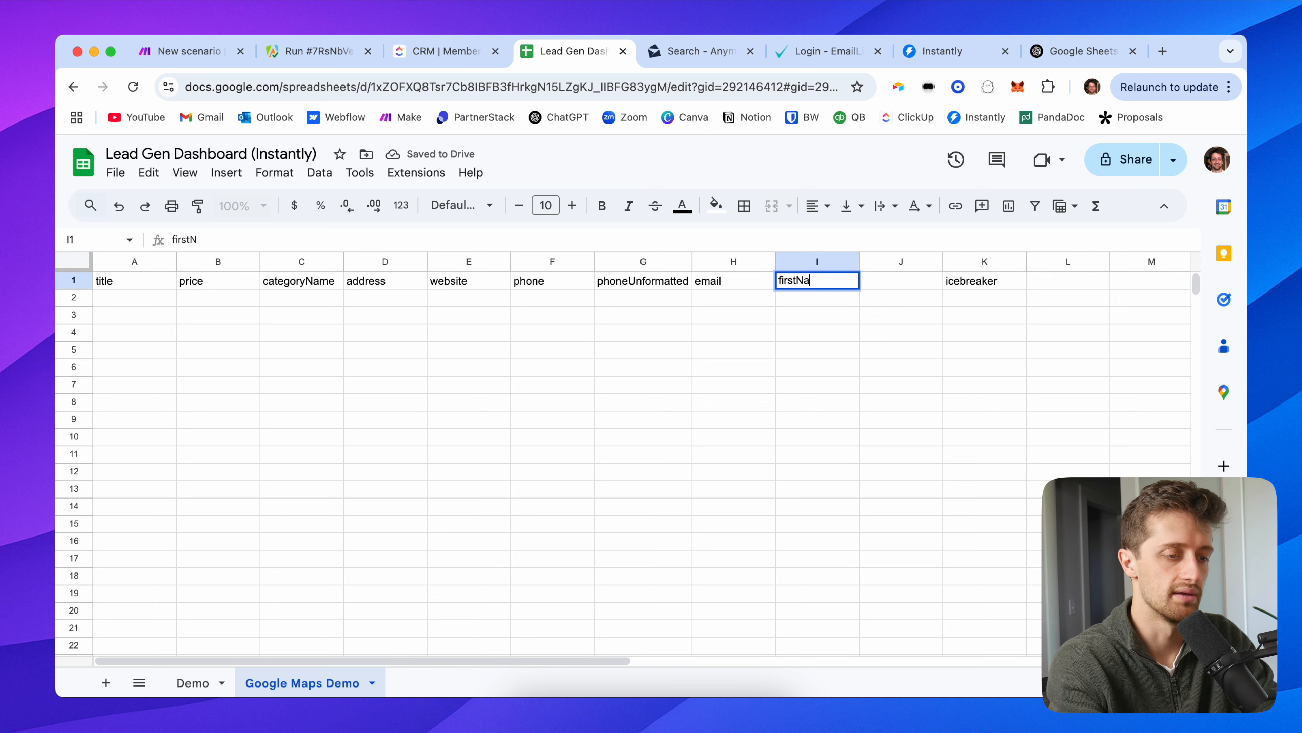
text(me)
key(Tab)
text(las)
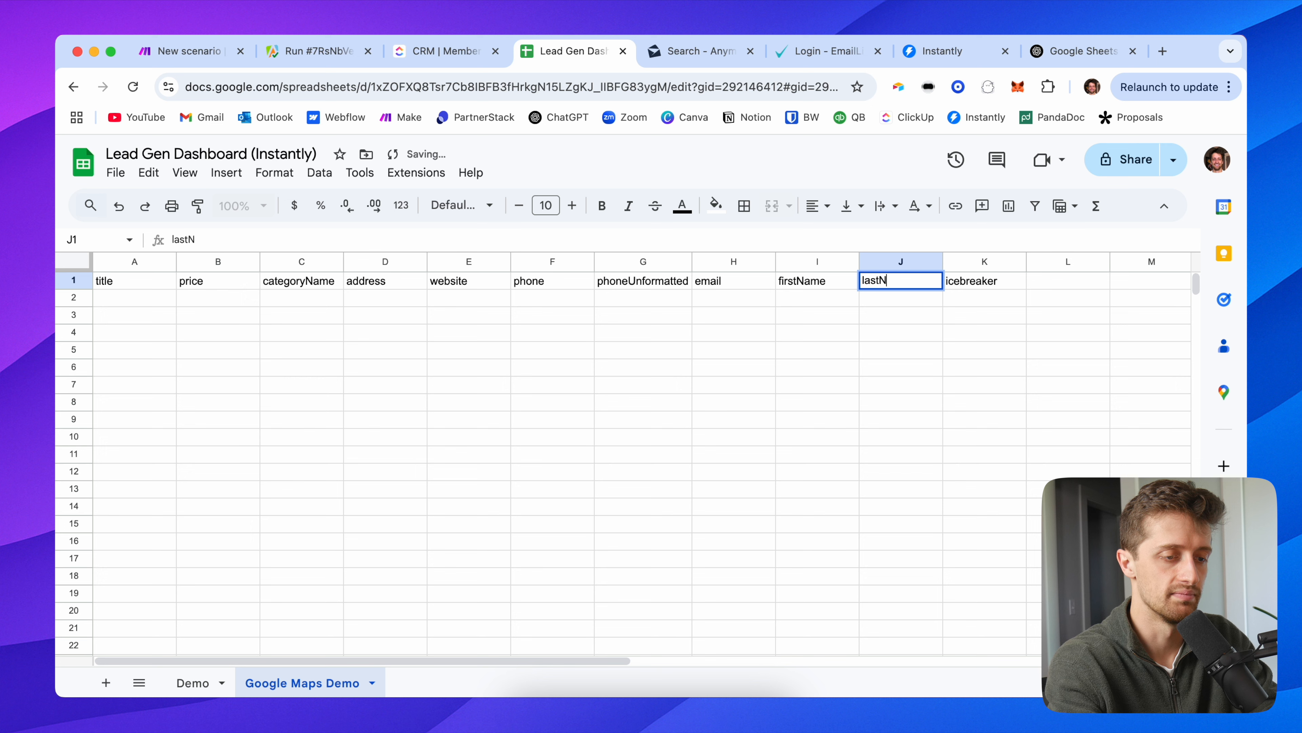
key(Return)
Step: Review the finished header row and select the title header in A1
key(Left)
key(Up)
key(Right)
key(Right)
key(Left)
key(Left)
key(Left)
key(shift+Left)
key(Left)
key(Left)
key(Left)
key(Left)
key(Left)
key(Left)
key(Left)
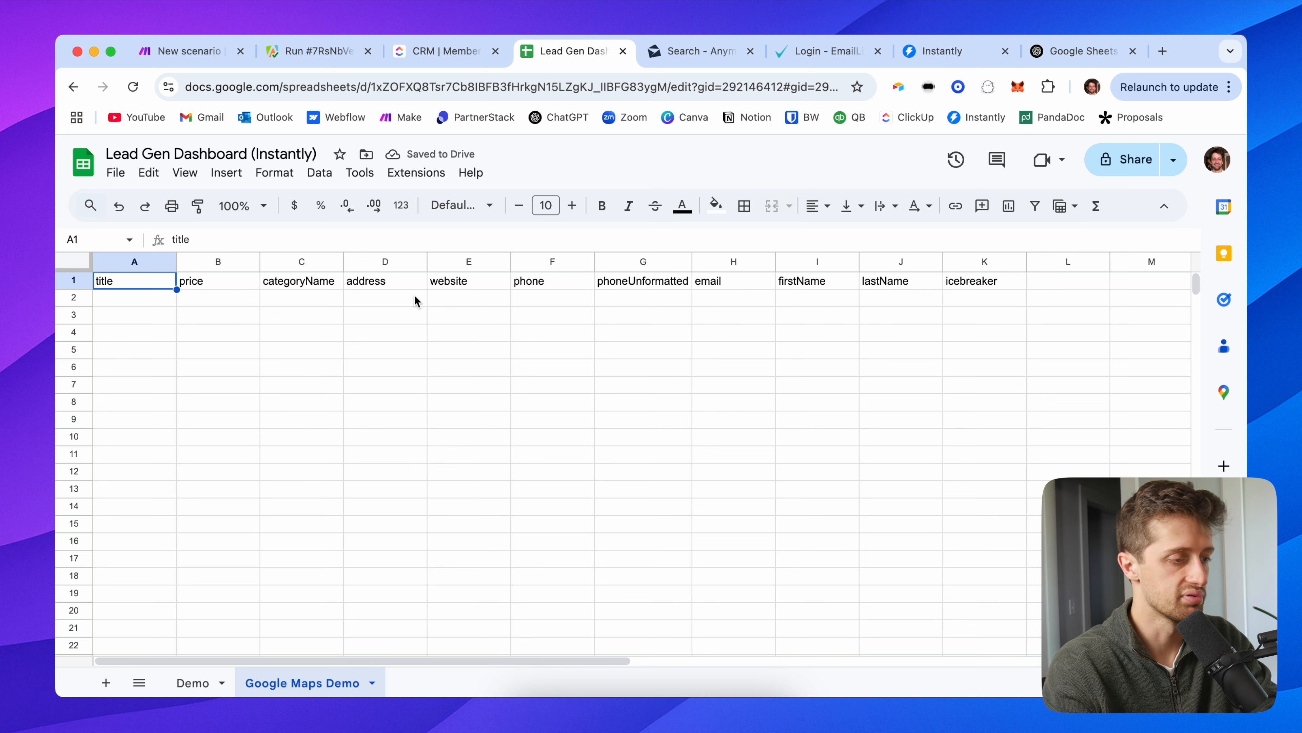
click(385, 297)
click(135, 262)
click(134, 281)
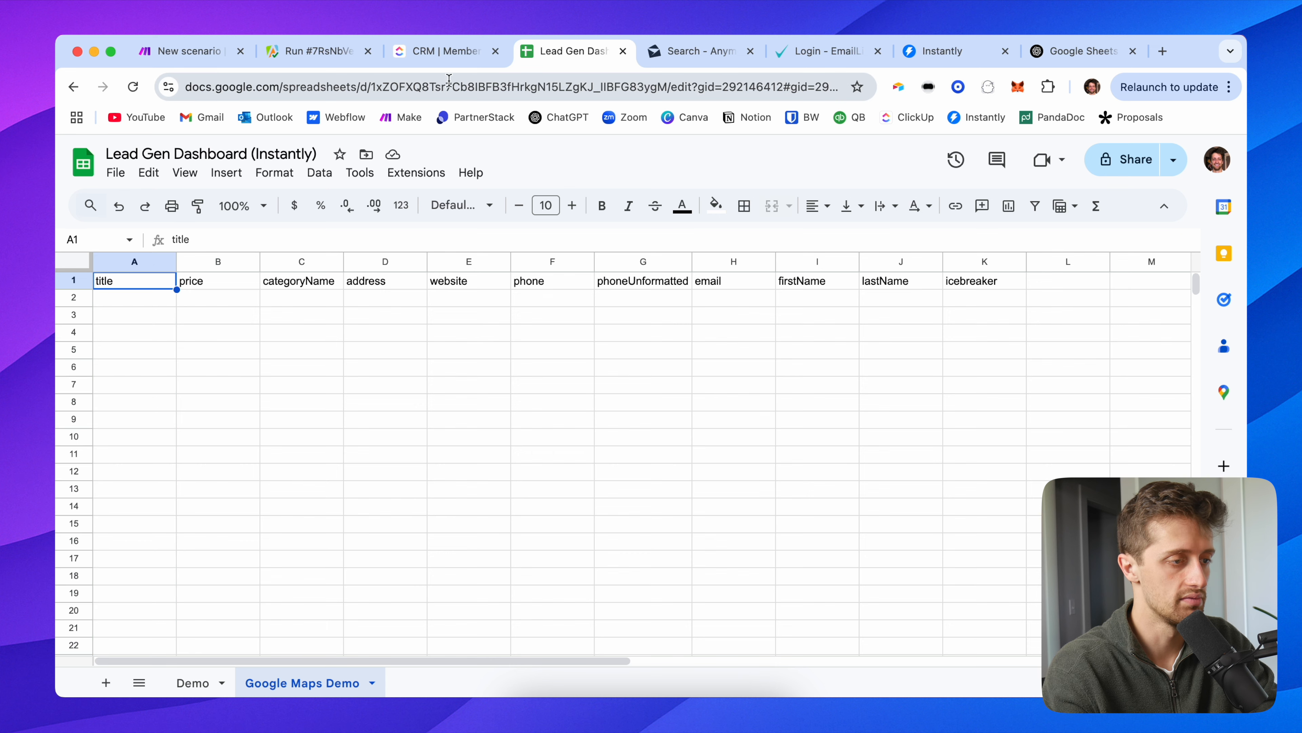
Step: Unlink the two Apify modules and move the trigger onto Get Dataset Items
click(174, 51)
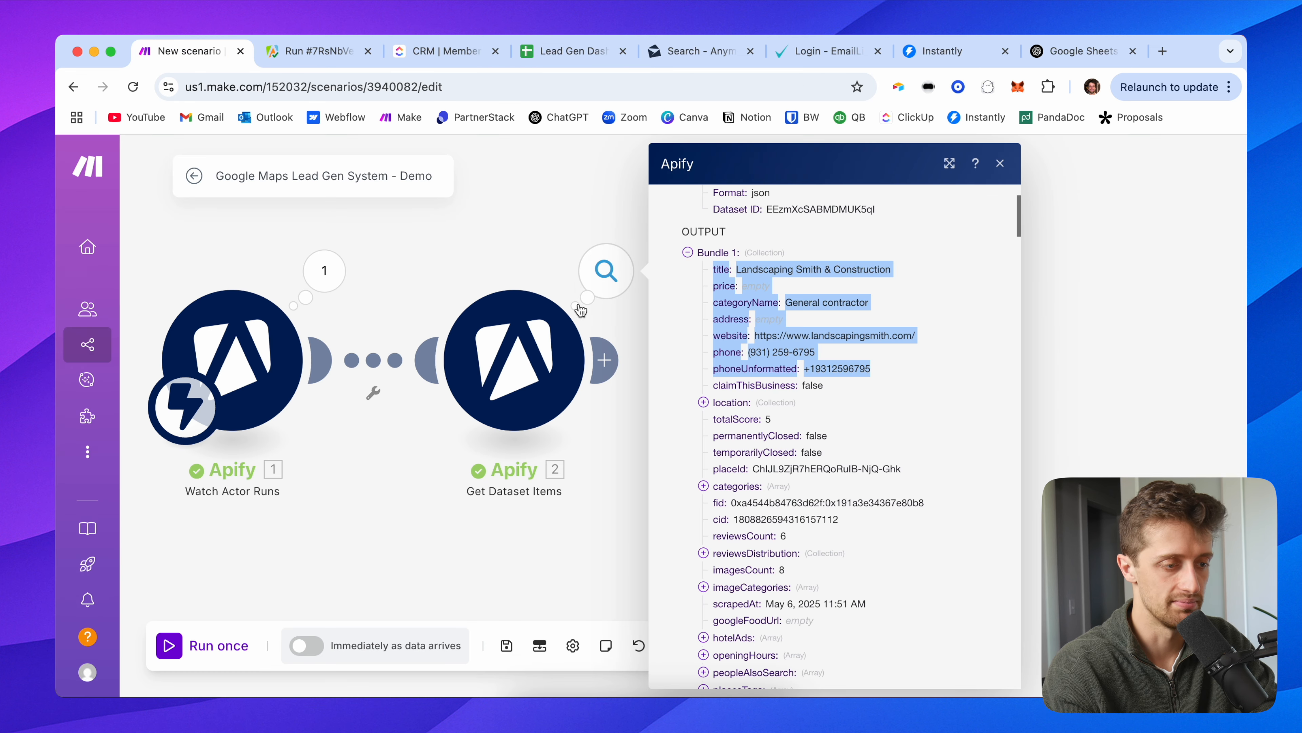
click(484, 266)
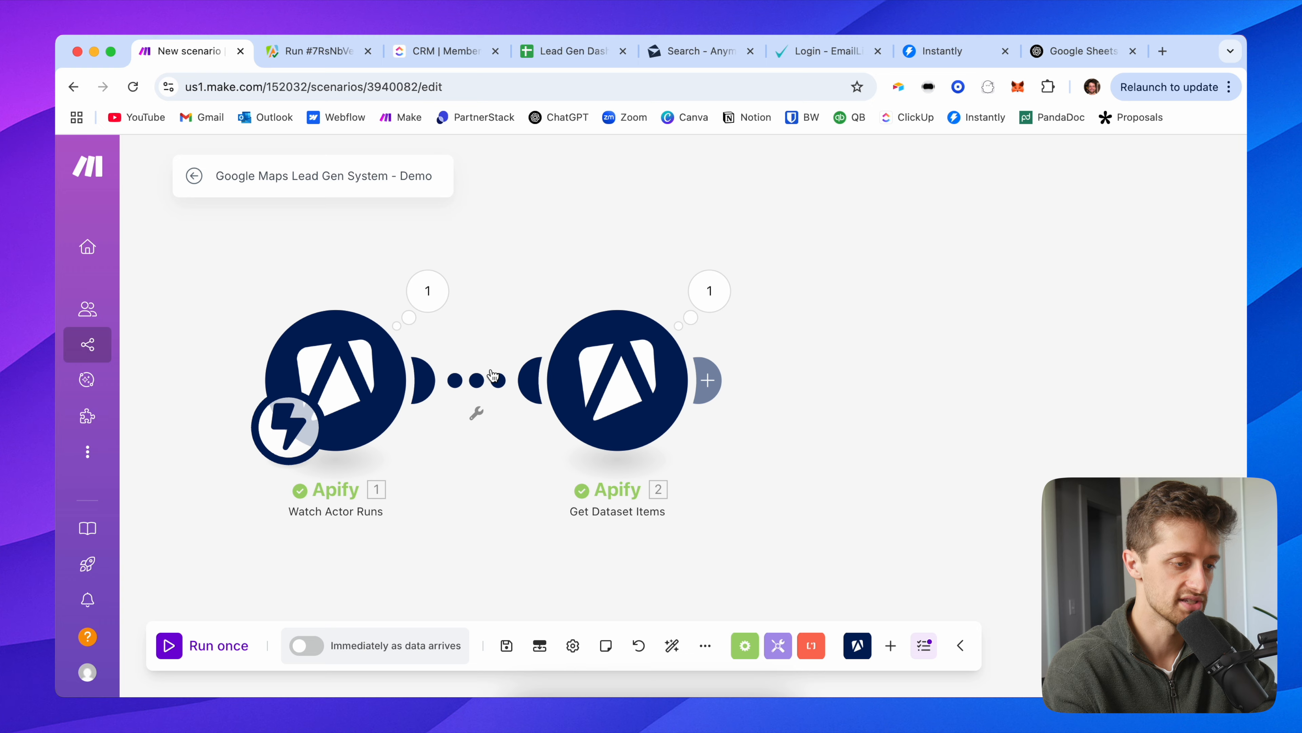
right_click(493, 378)
click(536, 409)
drag(293, 429, 588, 430)
drag(351, 381, 277, 489)
drag(417, 424, 383, 411)
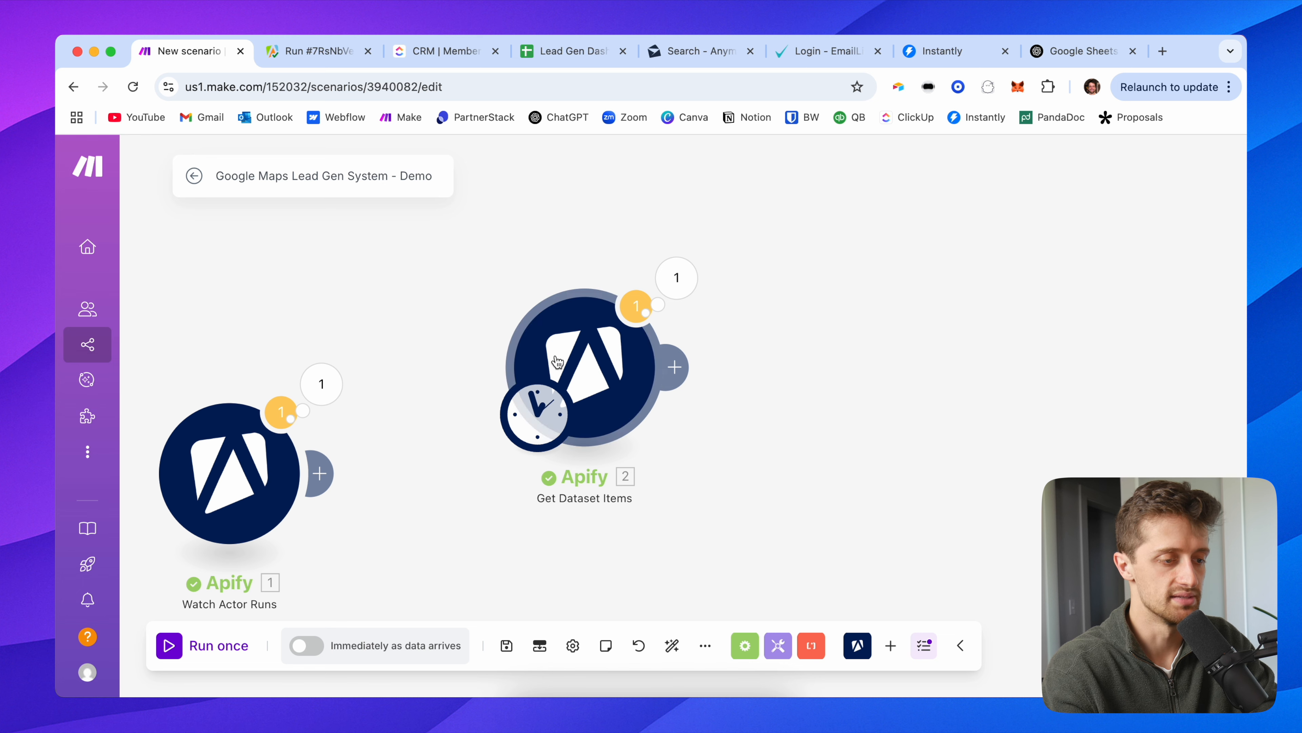
drag(557, 361, 440, 332)
Step: Select the defaultDatasetId value in the Watch Actor Runs output
click(322, 383)
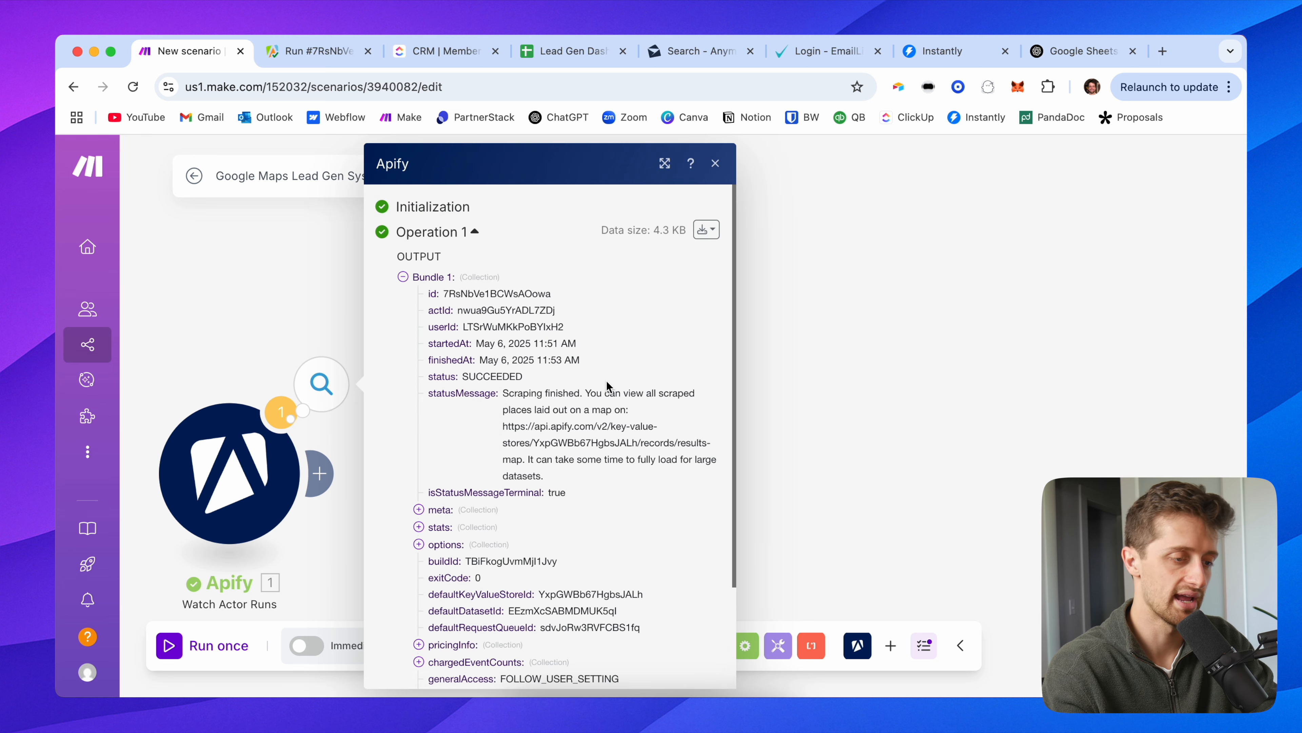
scroll(578, 486, down, 2)
double_click(531, 492)
key(ctrl+c)
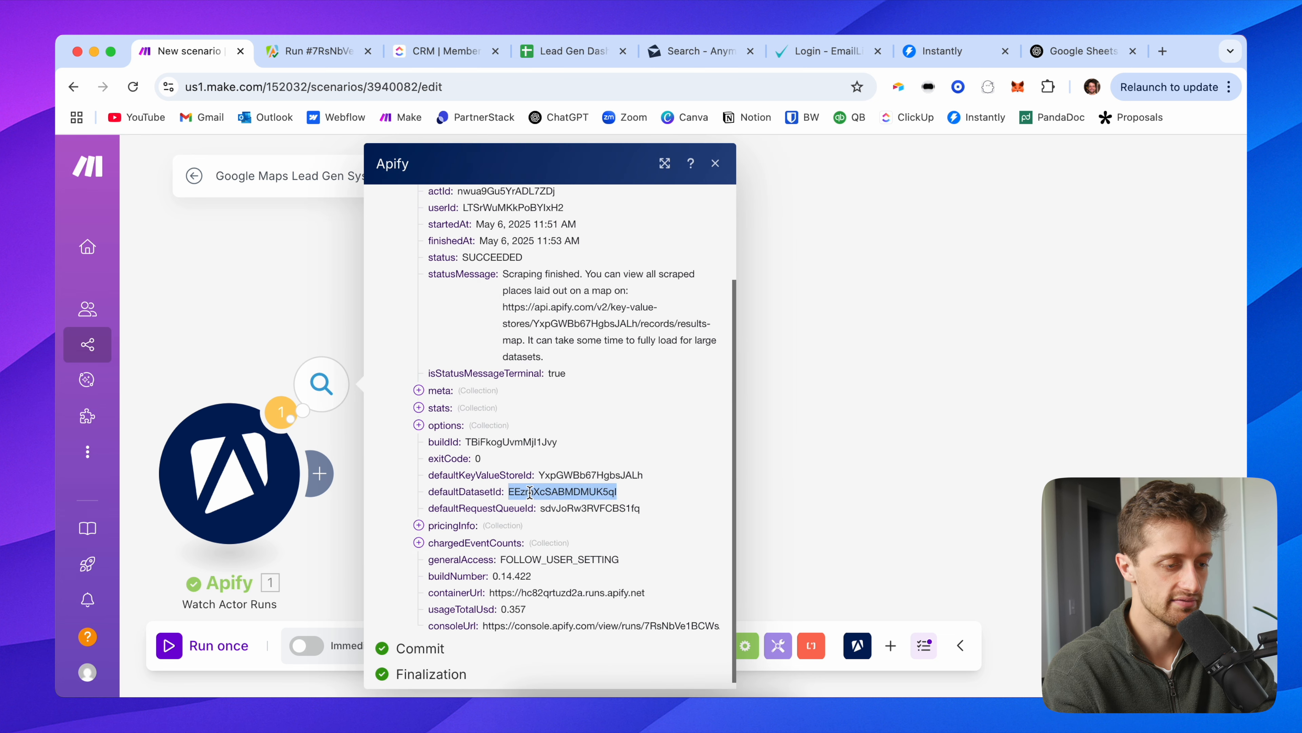
click(313, 51)
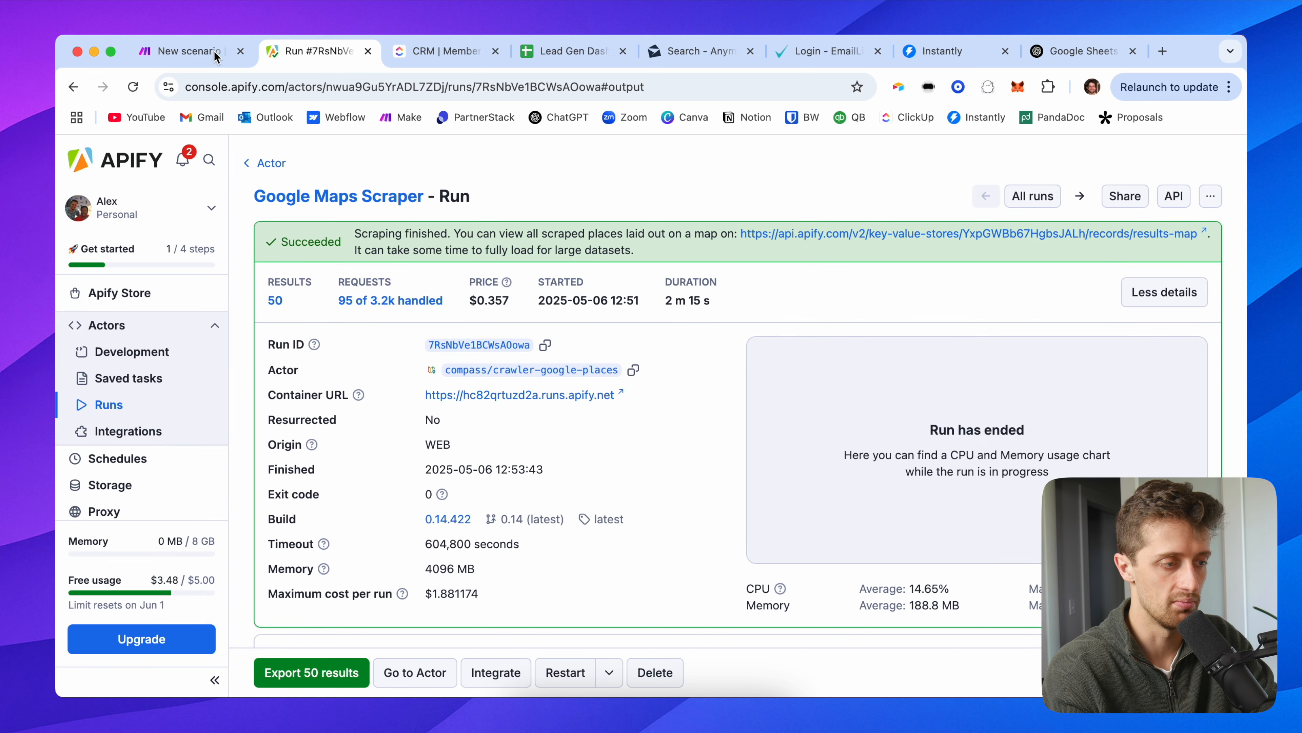
click(214, 51)
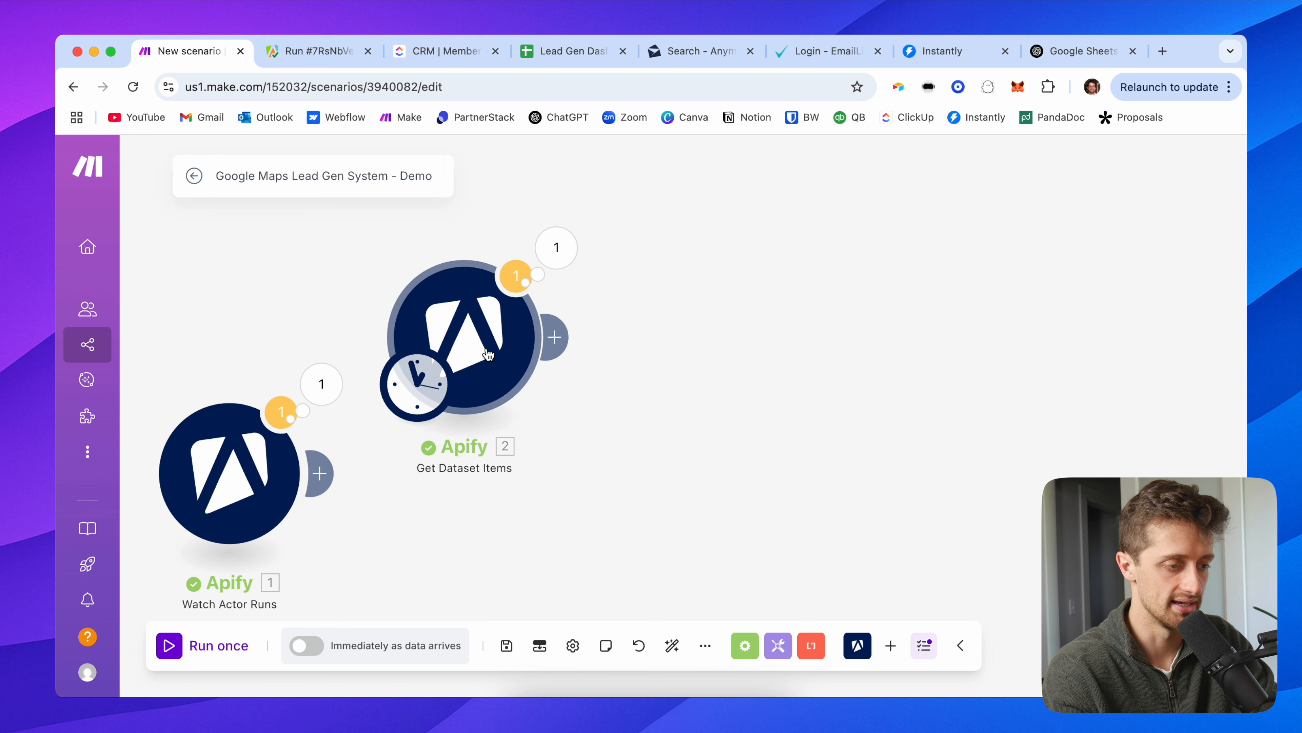
Step: Replace Get Dataset Items' mapped Dataset ID with the pasted fixed ID and save
click(464, 336)
click(740, 346)
key(ctrl+a)
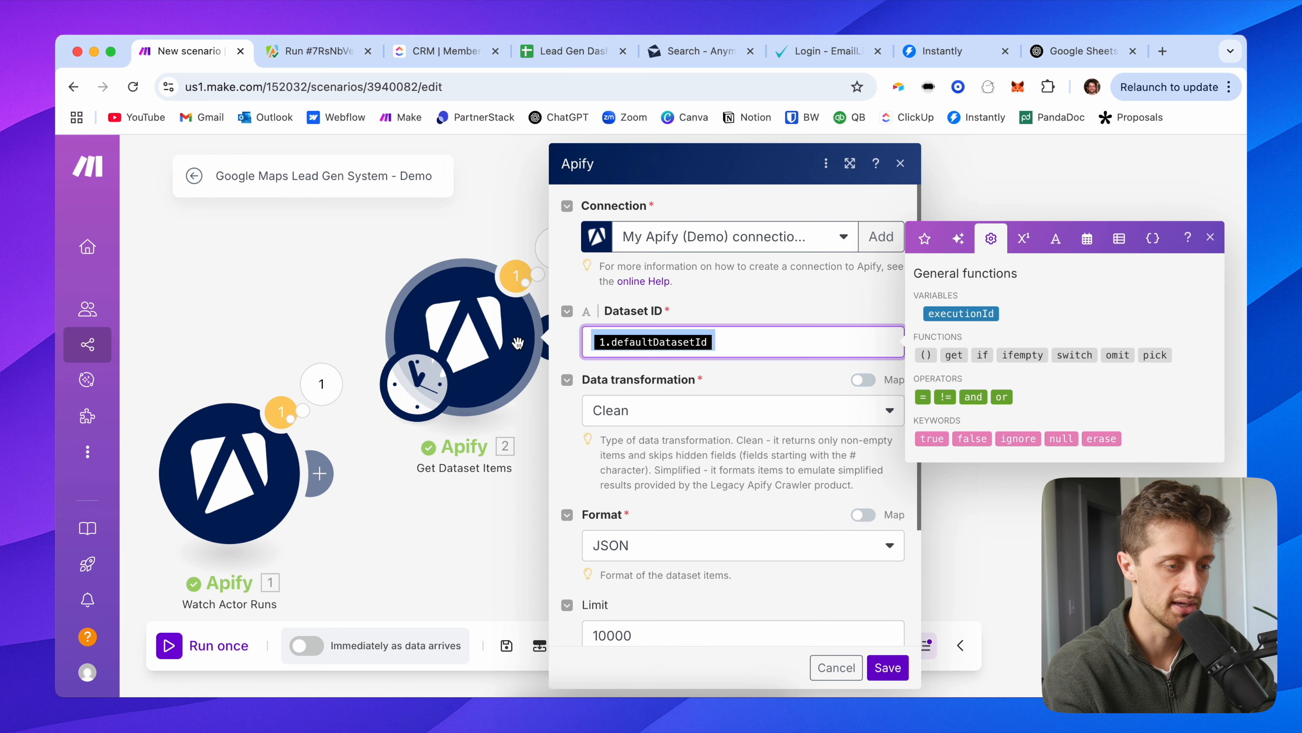
key(ctrl+v)
click(749, 315)
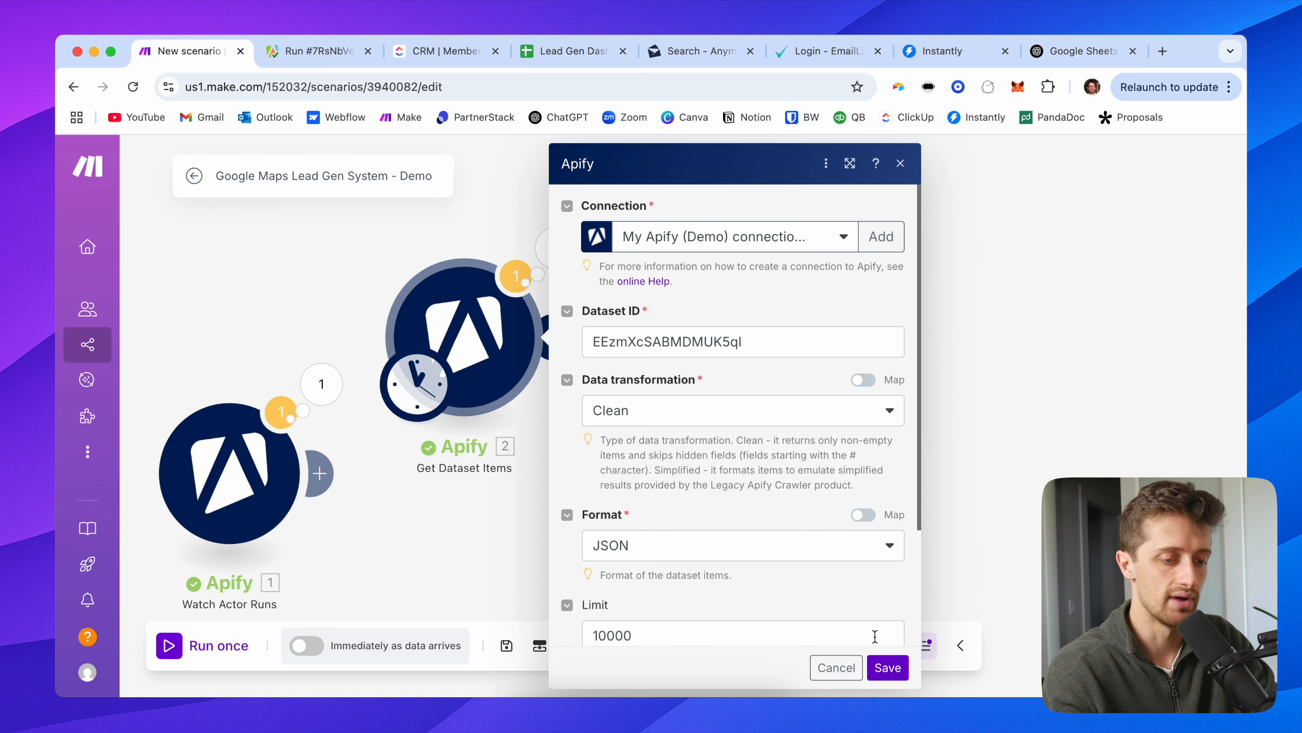
click(888, 667)
Step: Rearrange the canvas so Get Dataset Items sits above Watch Actor Runs
drag(281, 299, 231, 390)
drag(194, 539, 251, 562)
drag(247, 448, 238, 482)
drag(409, 458, 261, 352)
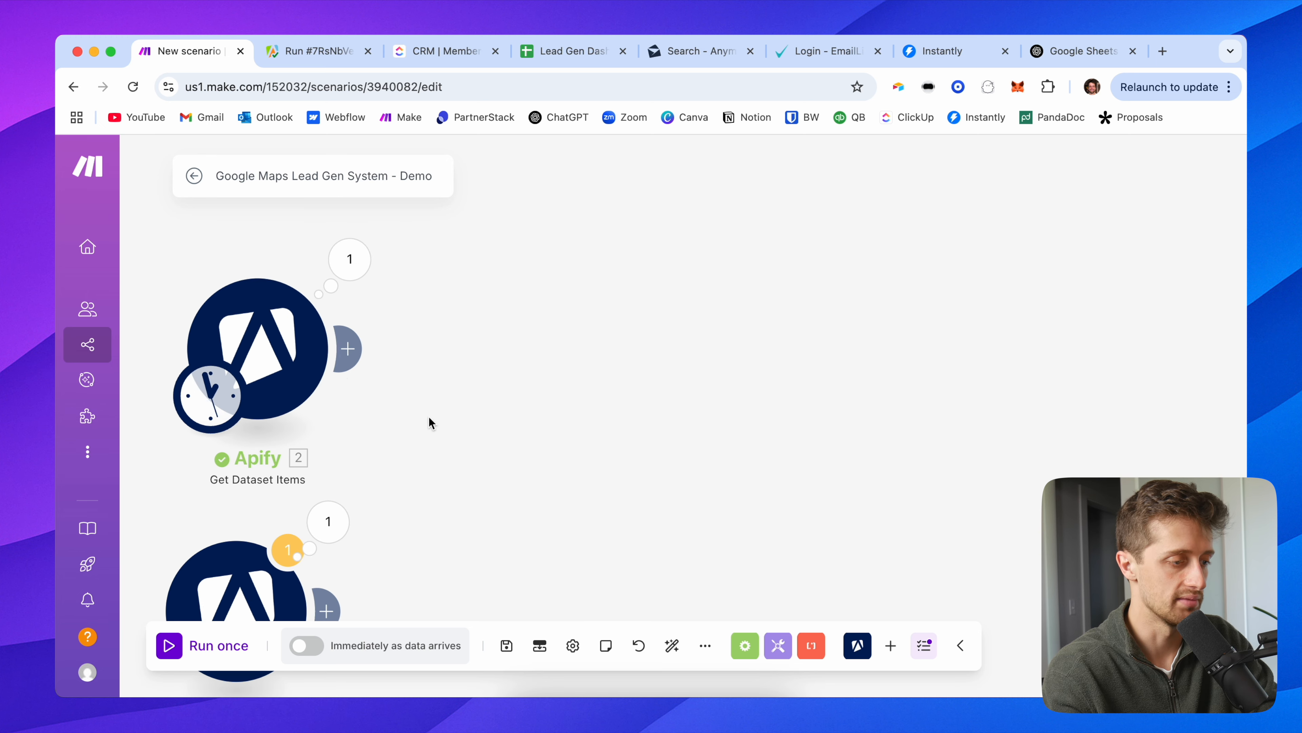
click(367, 280)
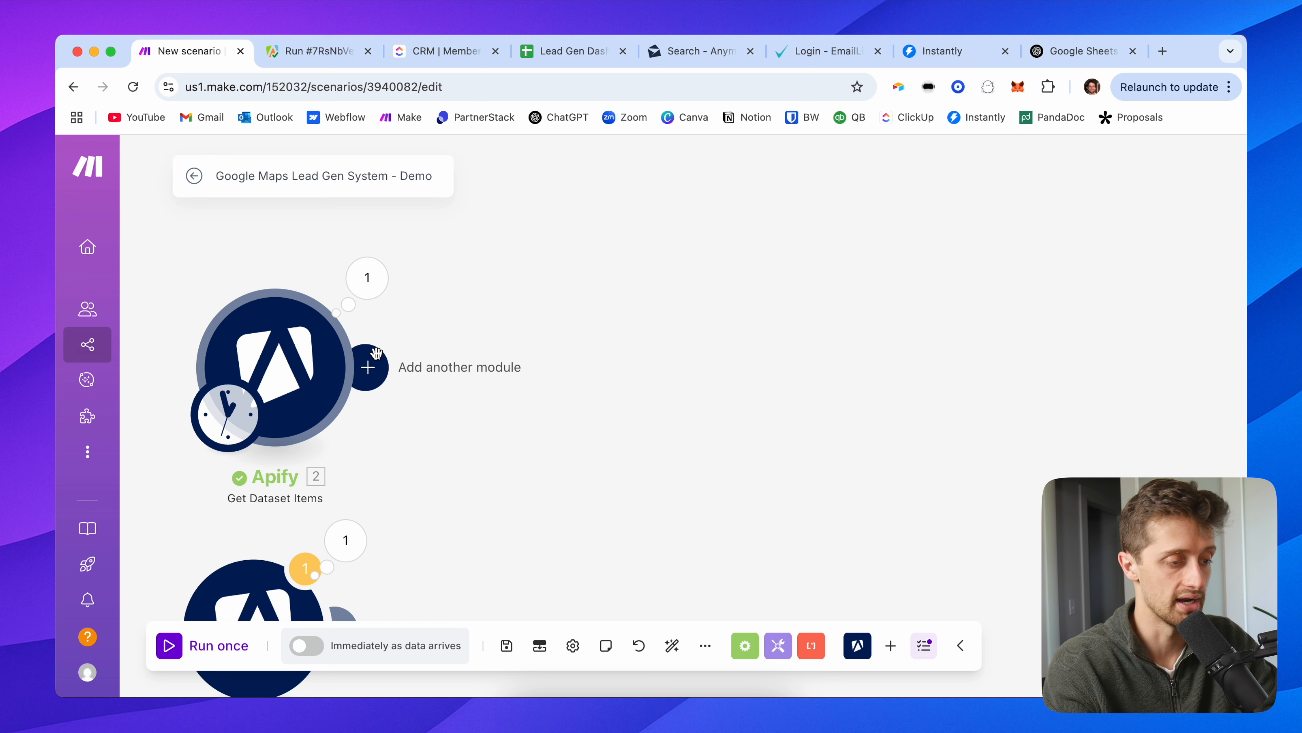
Step: Add a Google Sheets Add a Row module targeting the Lead Gen Dashboard's Google Maps Demo sheet
click(371, 363)
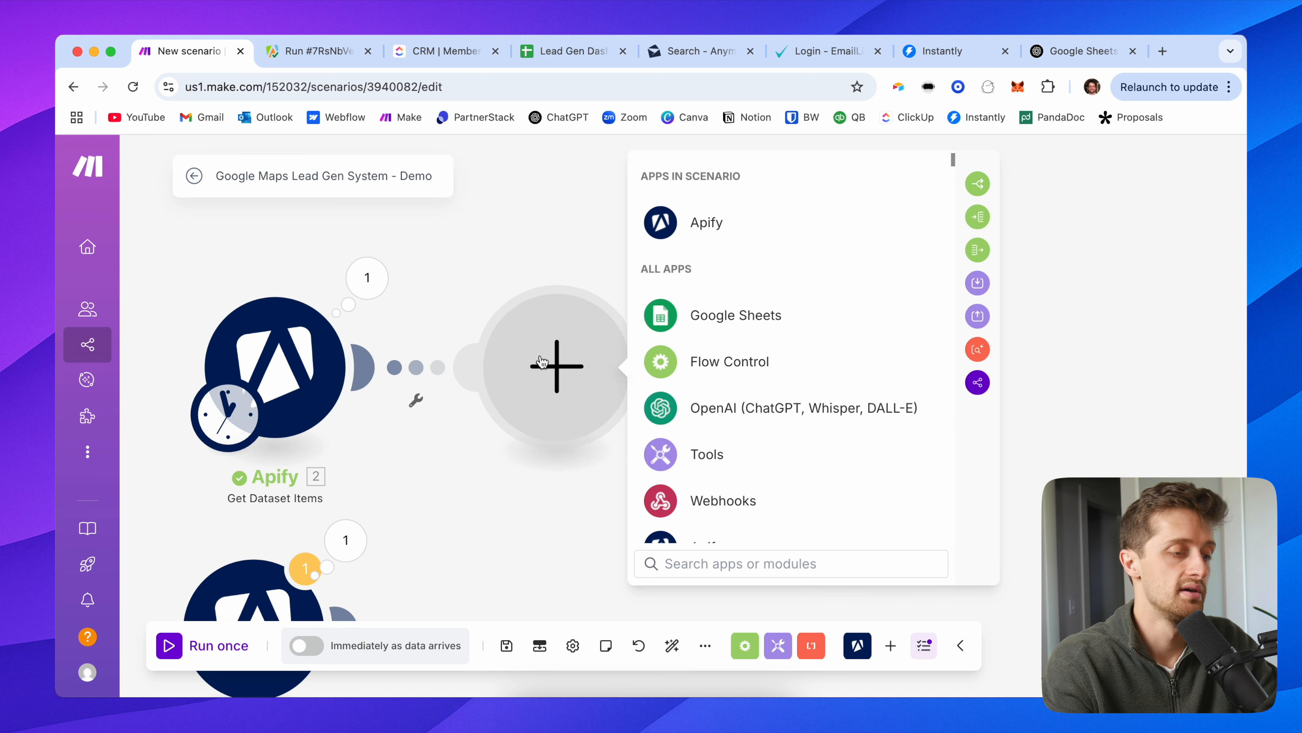
click(687, 322)
scroll(768, 429, down, 3)
scroll(817, 451, up, 5)
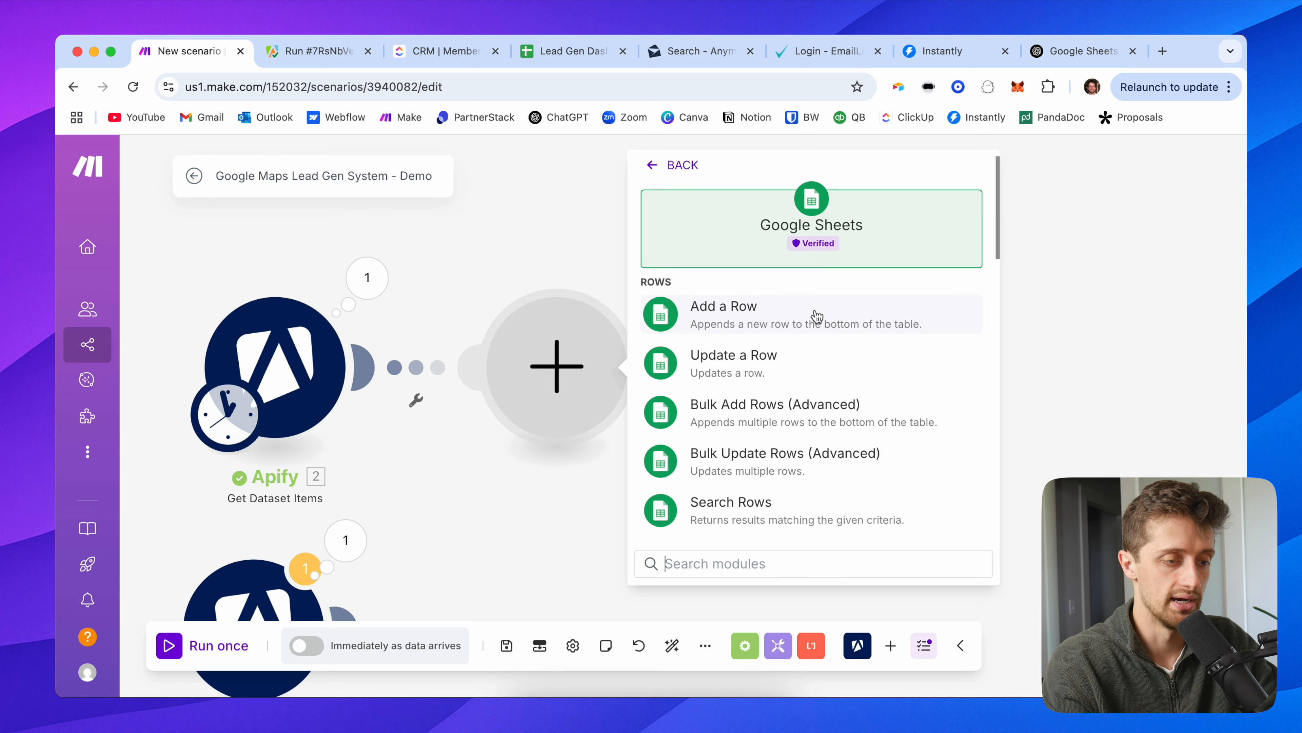
click(817, 316)
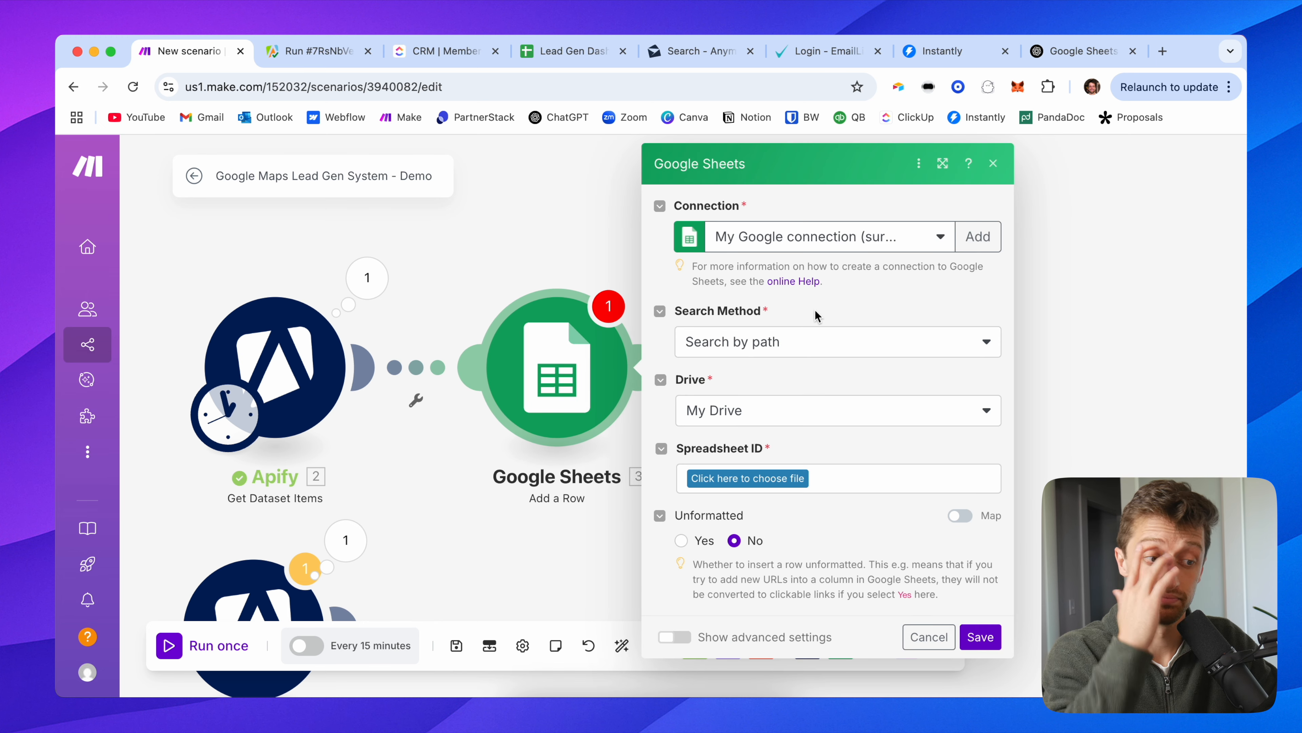
click(748, 477)
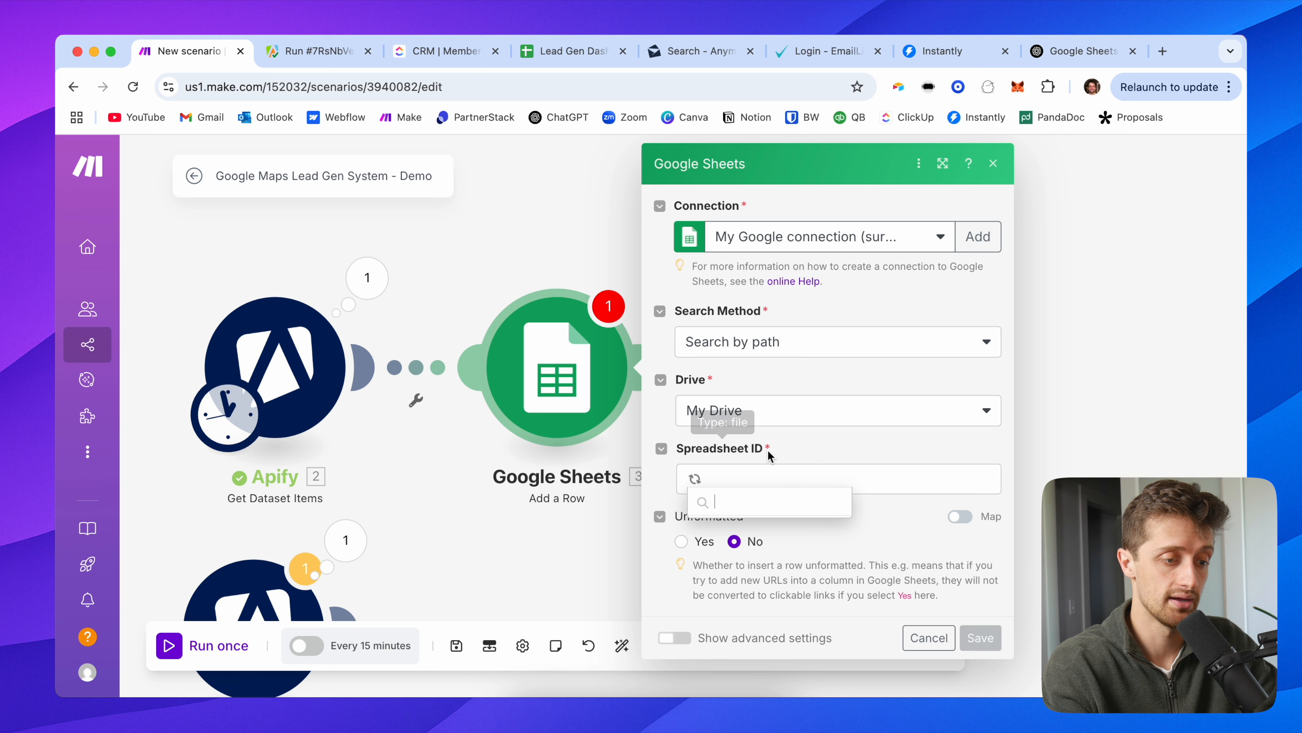
scroll(748, 593, down, 10)
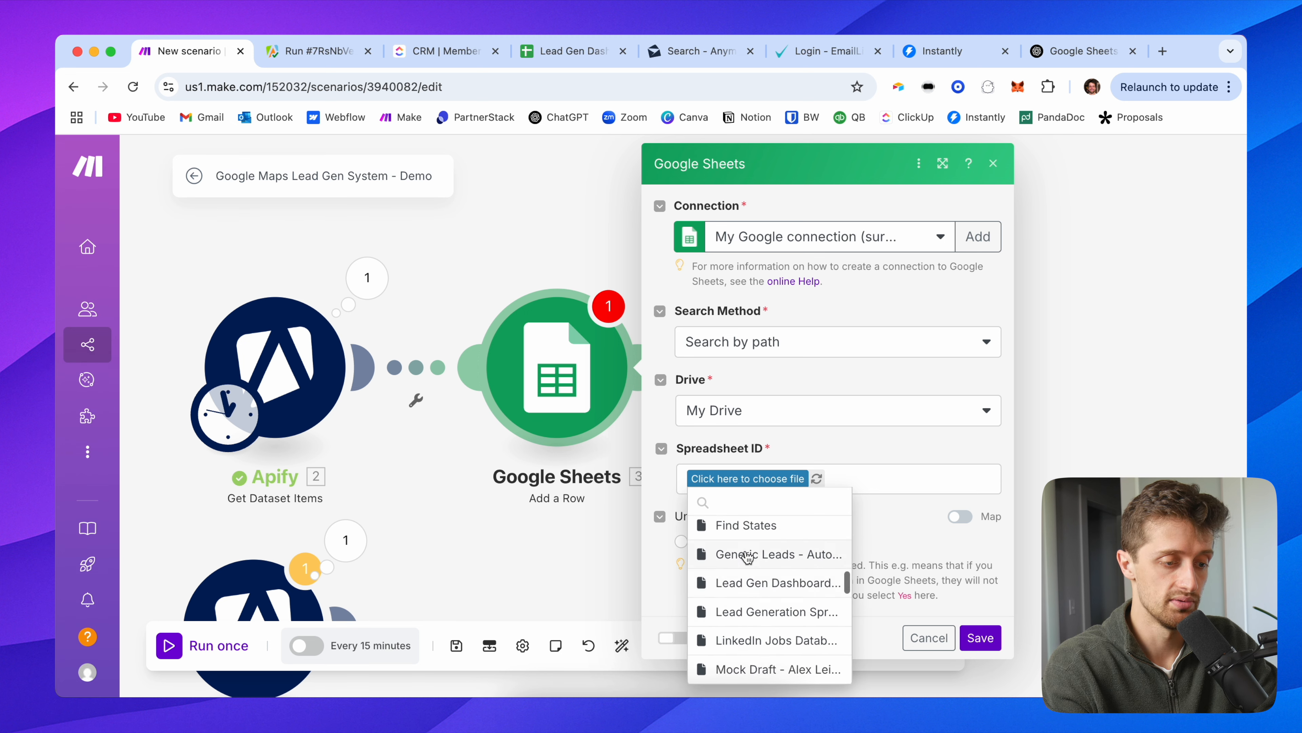
click(742, 583)
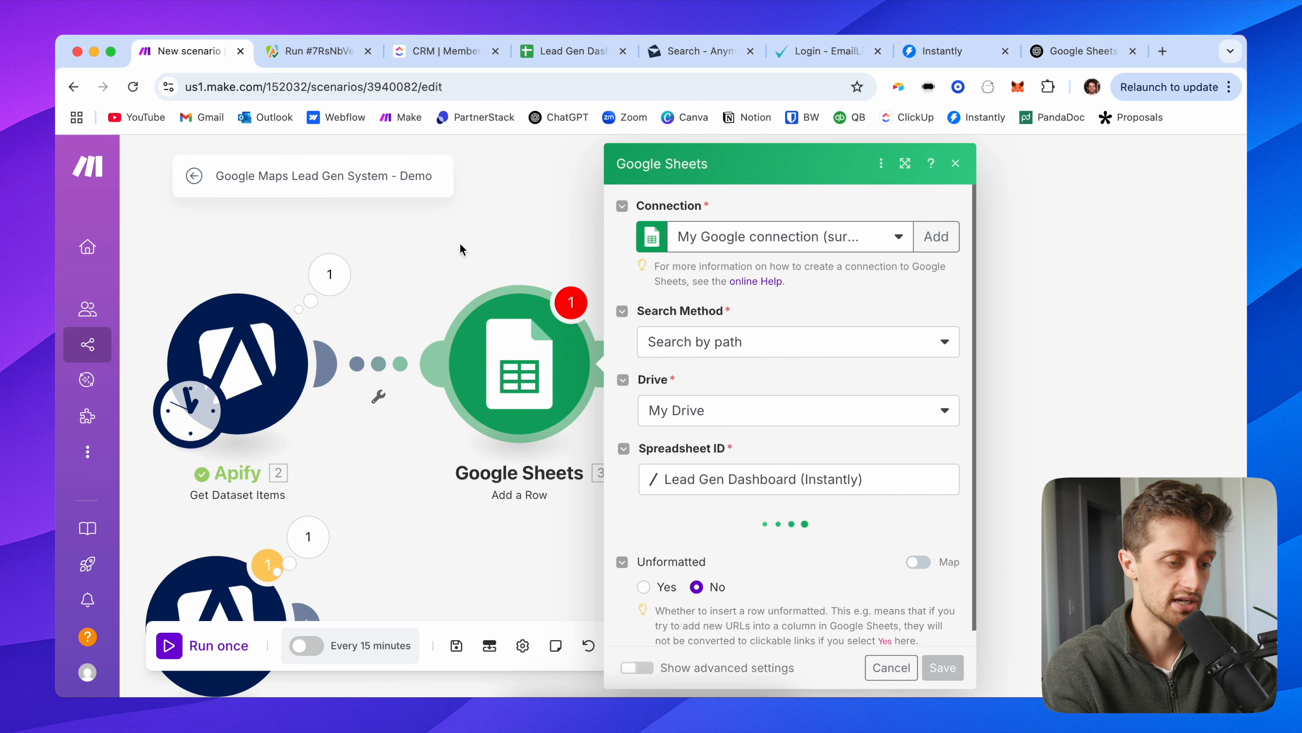
click(576, 552)
click(602, 573)
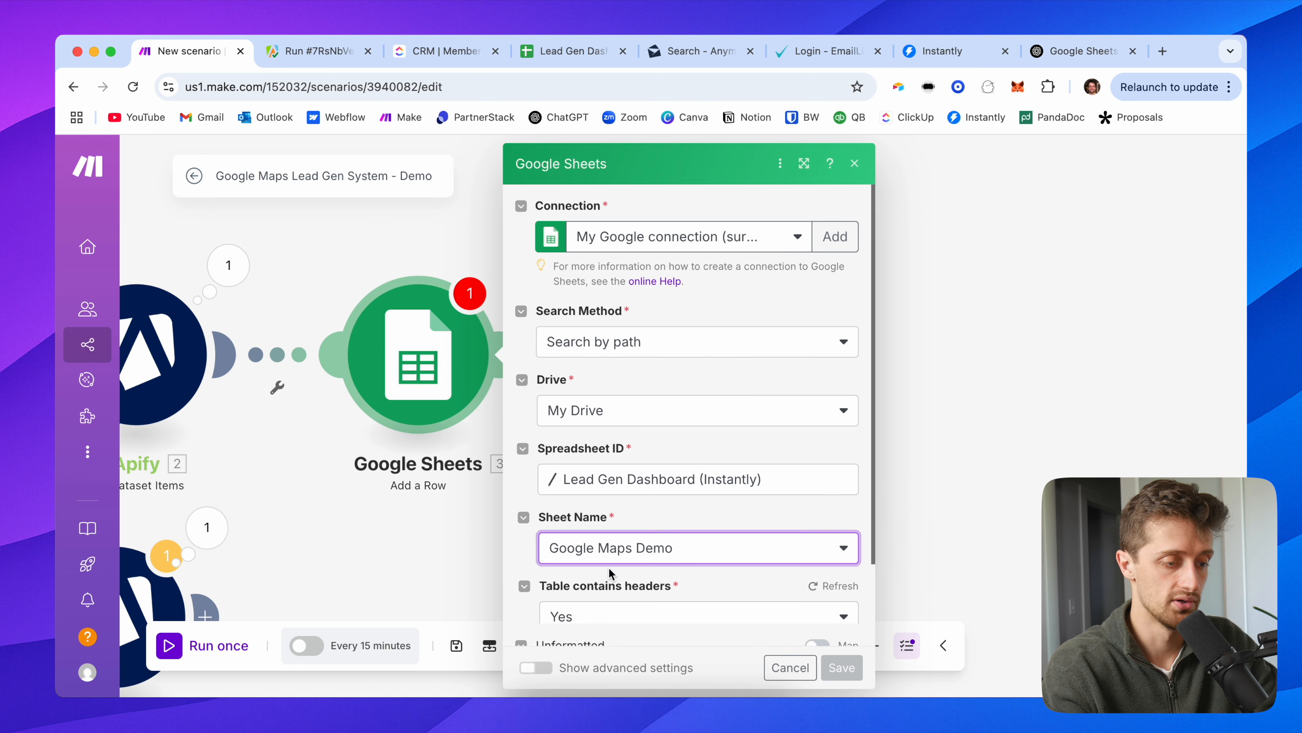
Step: Map Apify title, price, categoryName, address, website and phone into columns A through F
scroll(534, 493, down, 3)
scroll(535, 493, down, 5)
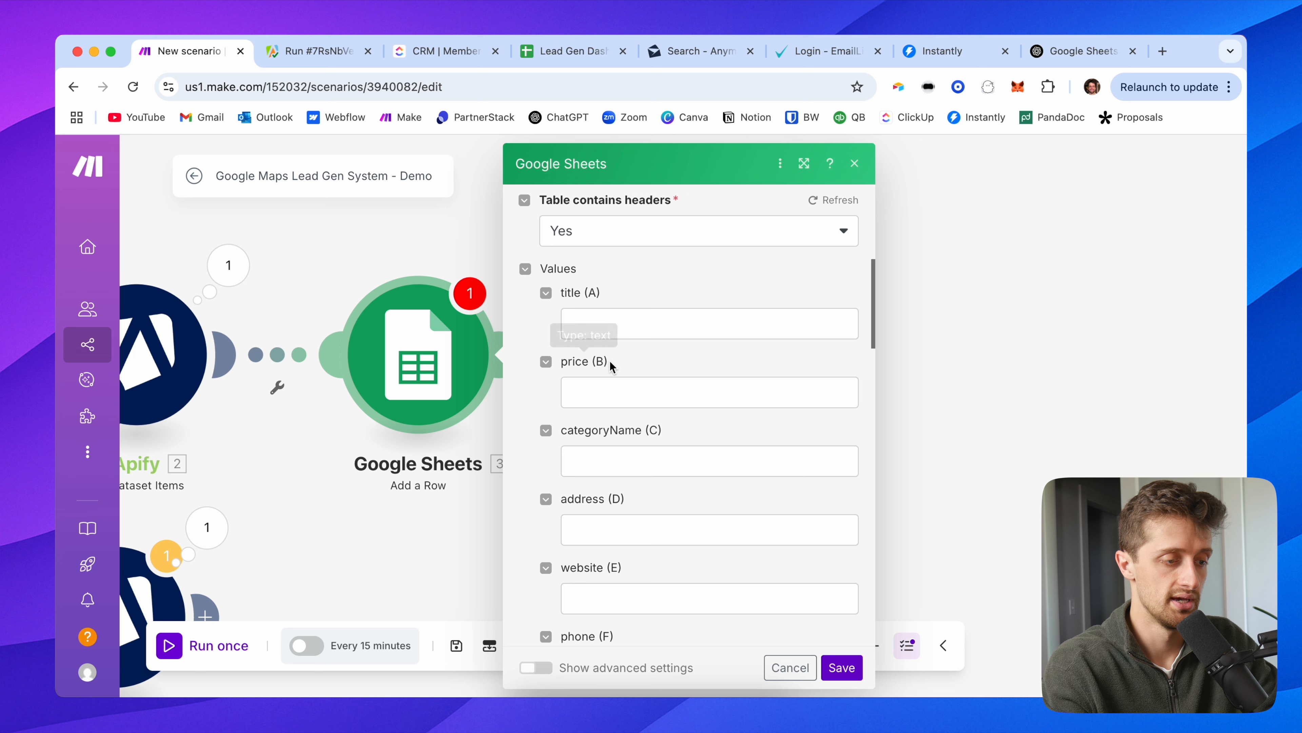
click(610, 325)
click(905, 306)
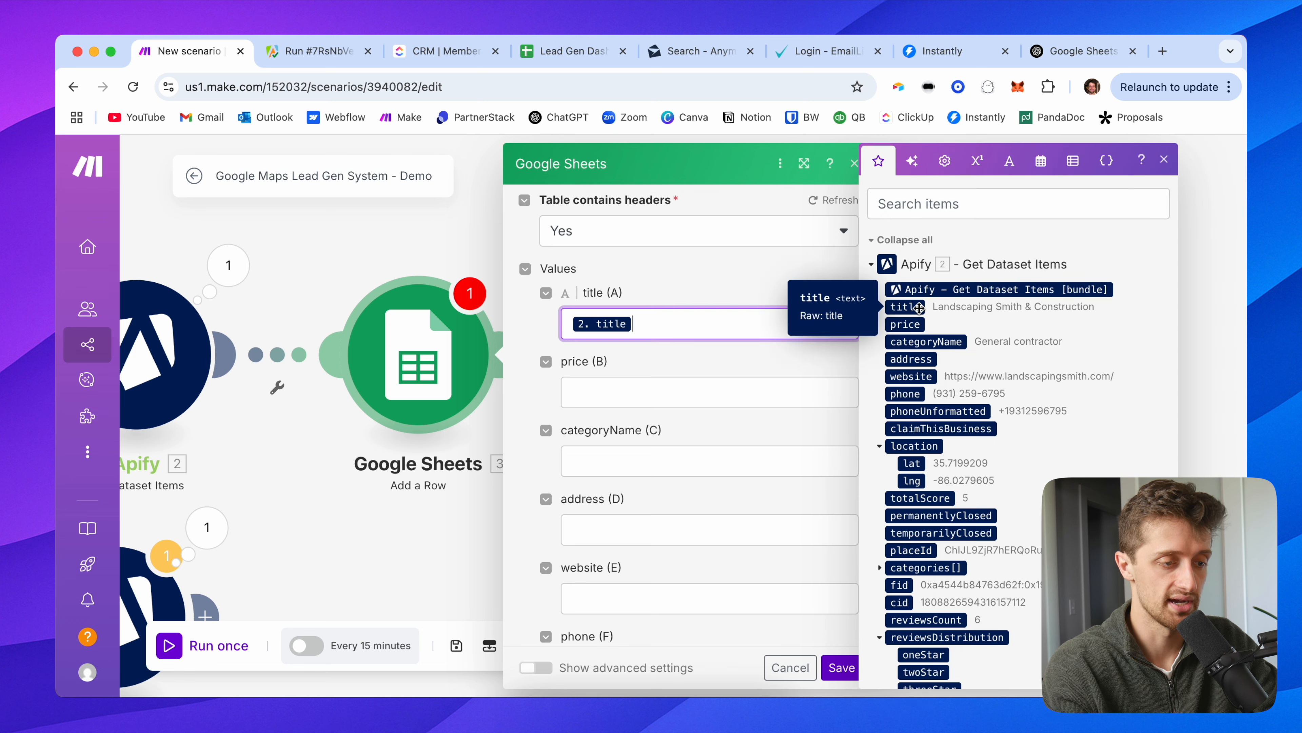
key(Tab)
click(905, 324)
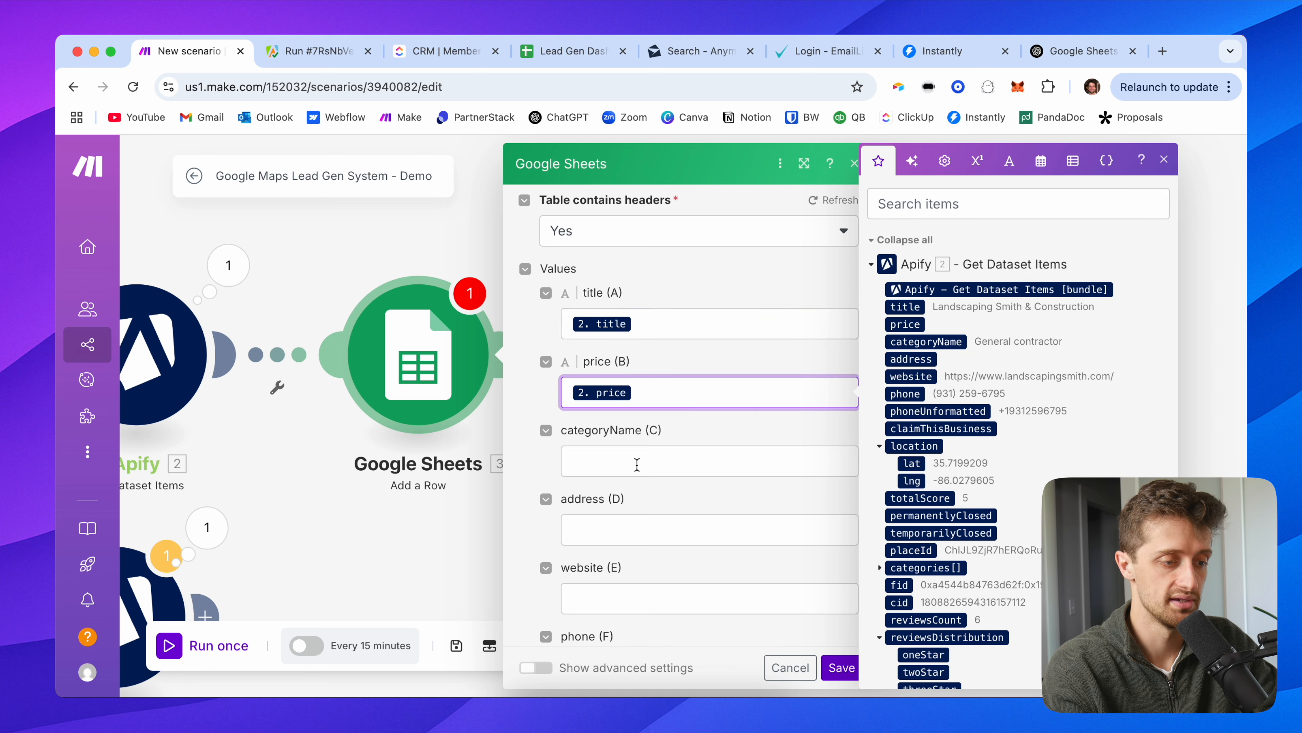
click(658, 450)
click(920, 342)
key(Tab)
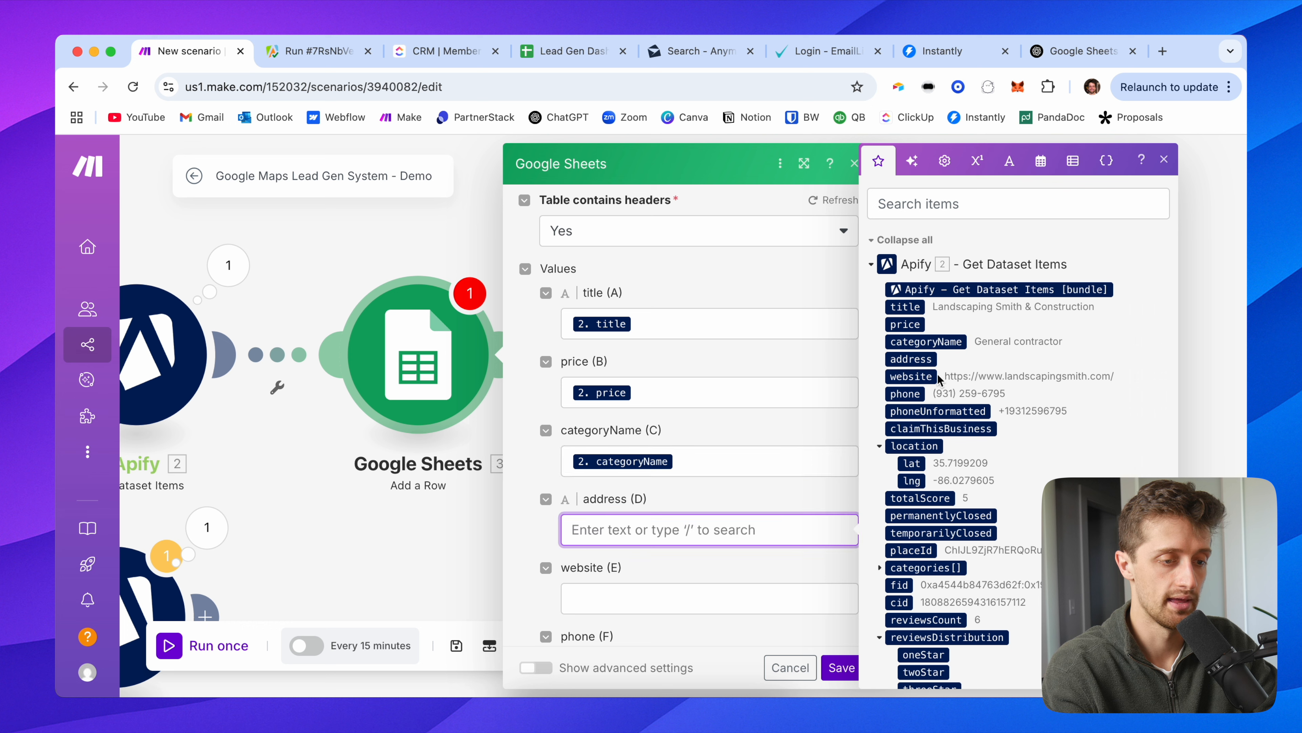
click(912, 359)
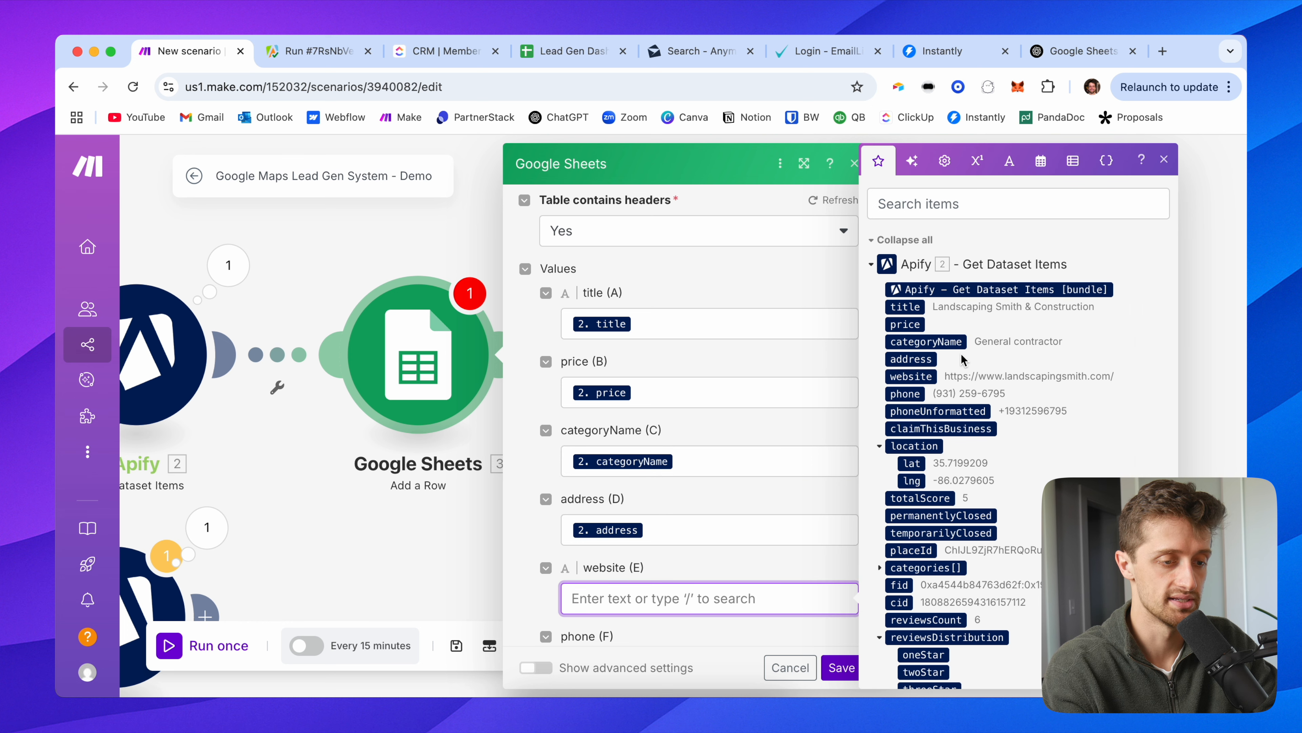
click(917, 375)
scroll(667, 554, down, 2)
click(626, 575)
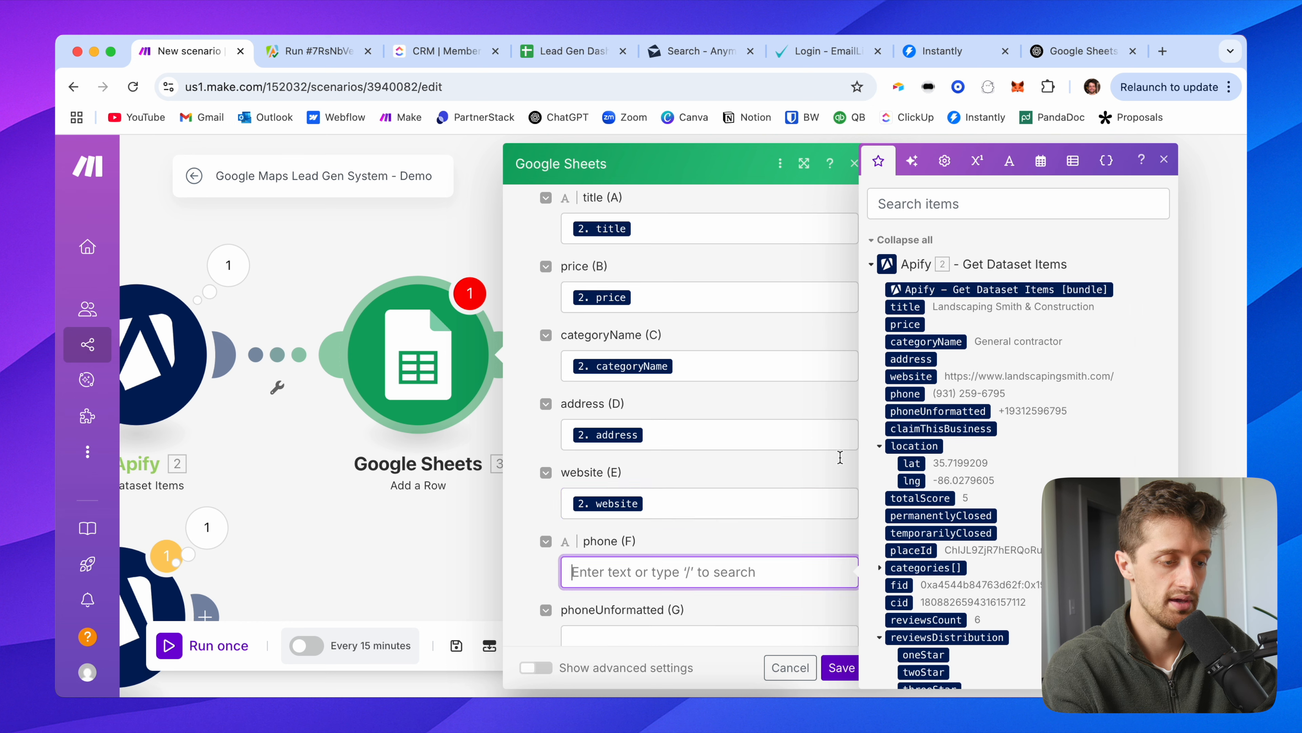
click(925, 394)
Step: Map the Apify phoneUnformatted value into column G
scroll(725, 513, down, 2)
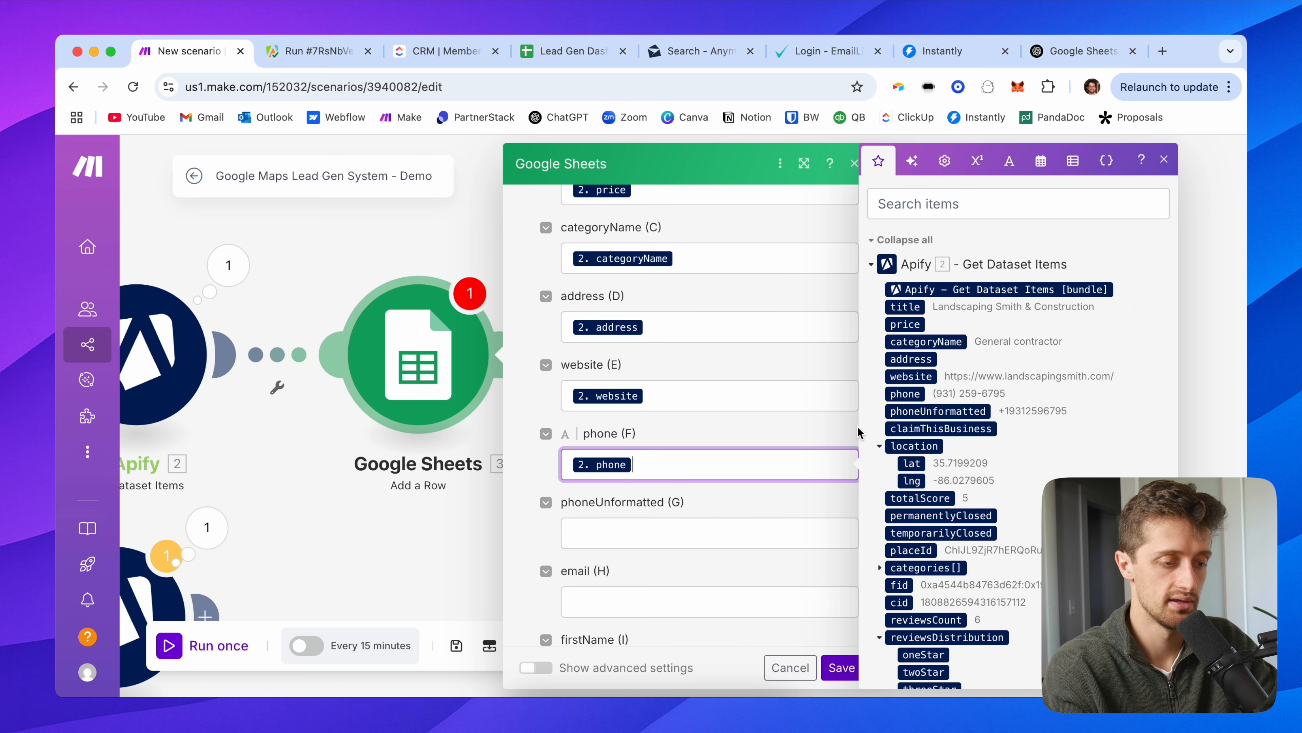
scroll(949, 436, down, 2)
scroll(682, 495, down, 3)
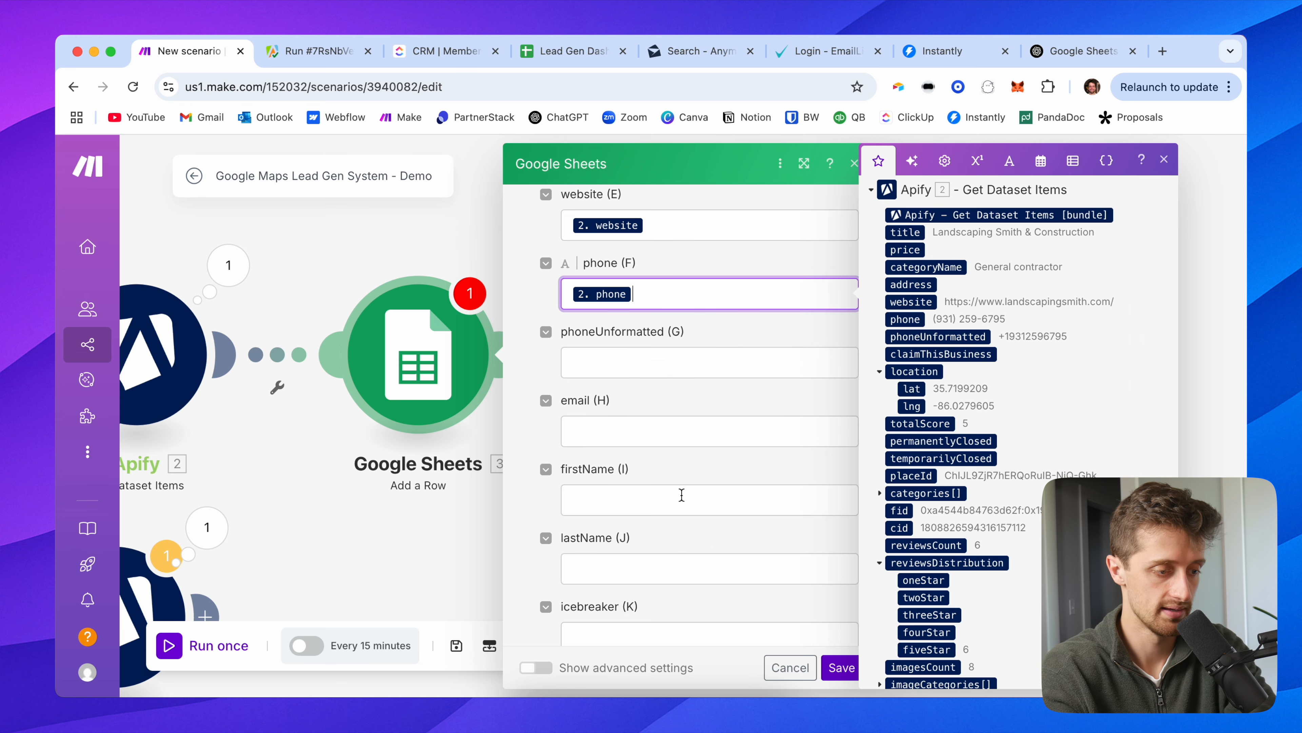
scroll(681, 495, up, 1)
click(707, 381)
click(949, 337)
Step: Look over the email and firstName fields and the Apify emails list, leaving them unmapped
click(680, 449)
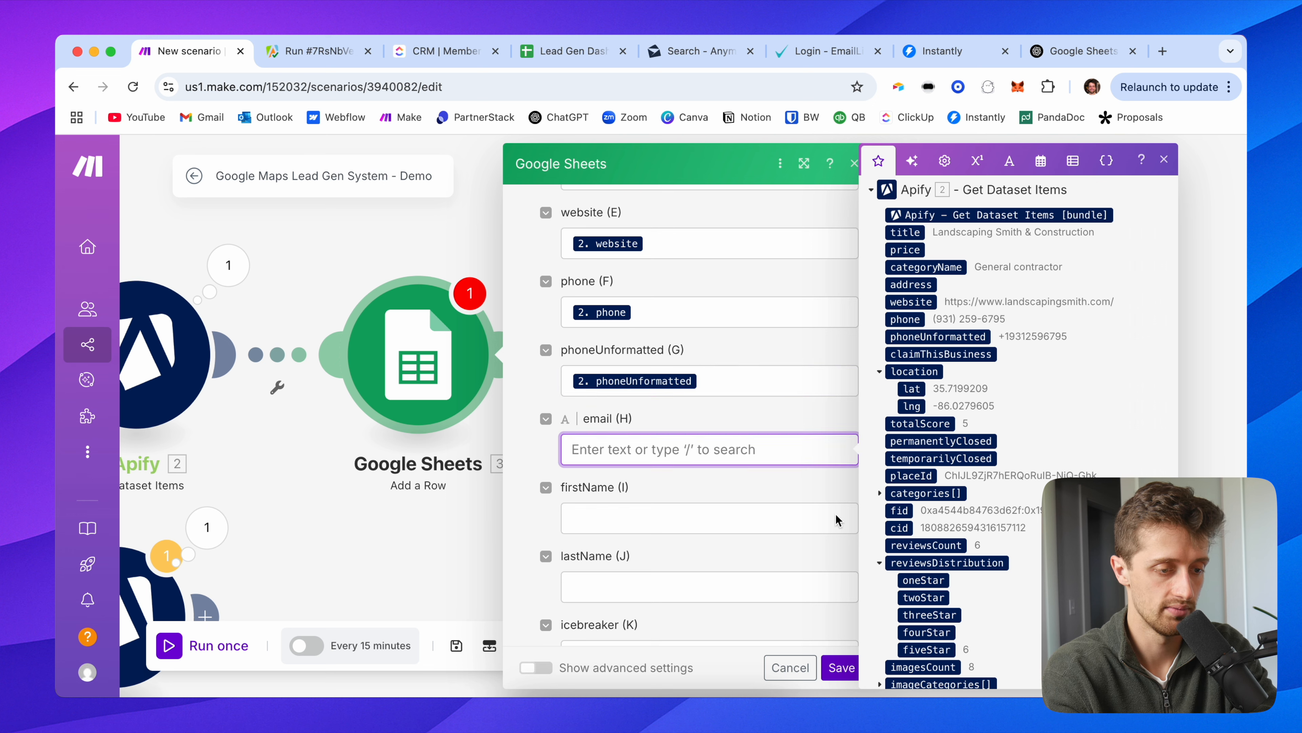
scroll(631, 430, down, 2)
click(666, 437)
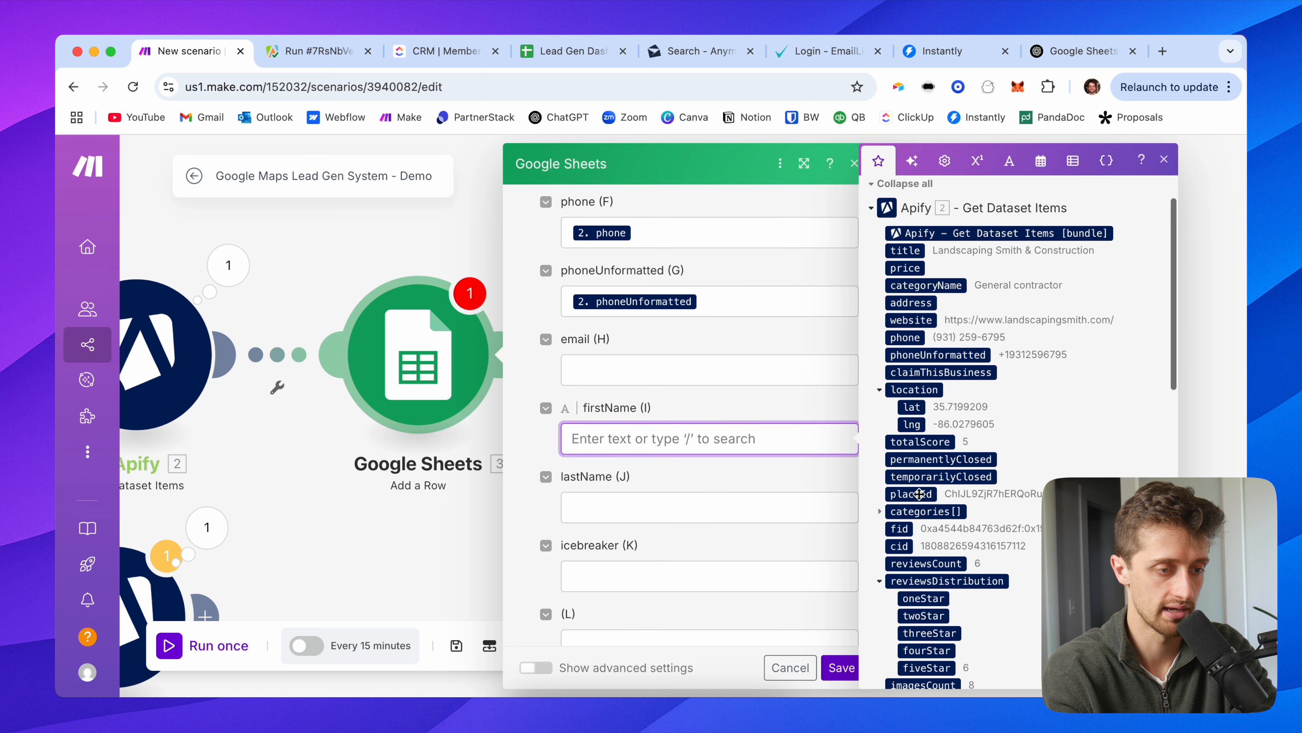
scroll(920, 482, down, 5)
scroll(921, 464, down, 5)
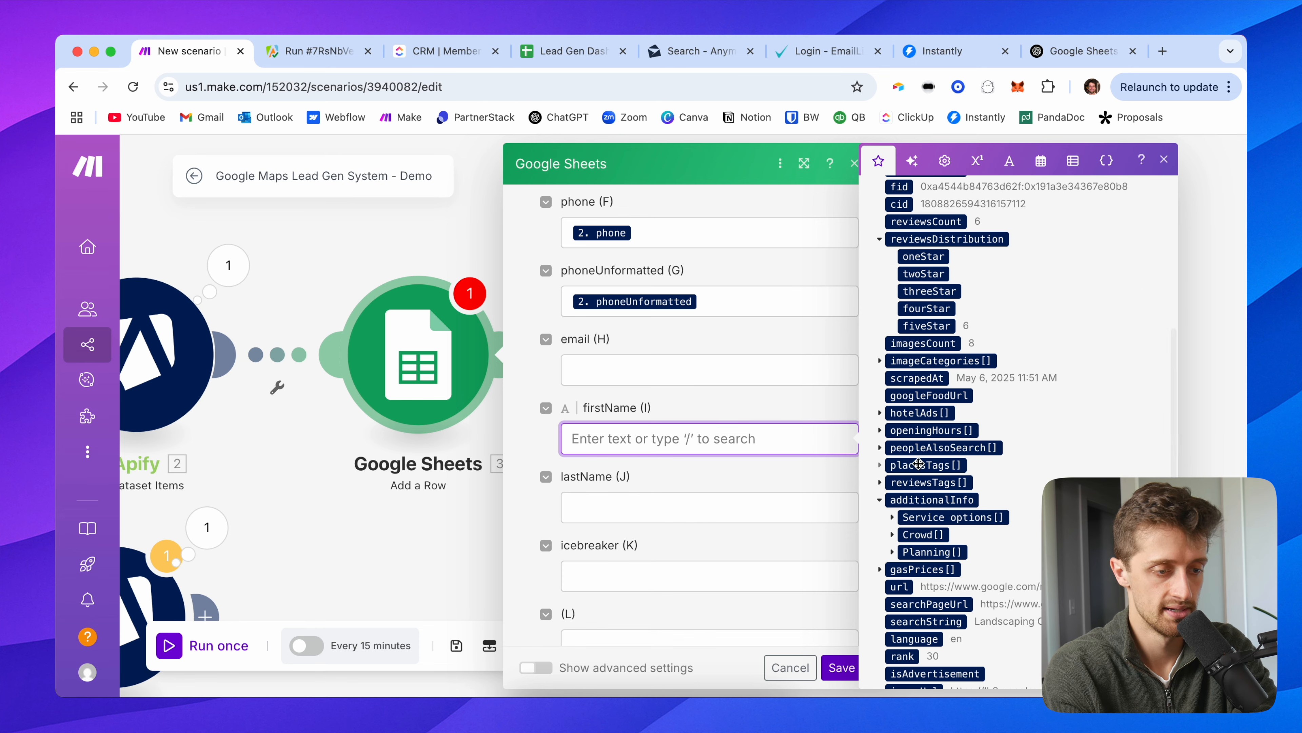
scroll(905, 490, down, 2)
scroll(905, 489, down, 6)
click(880, 479)
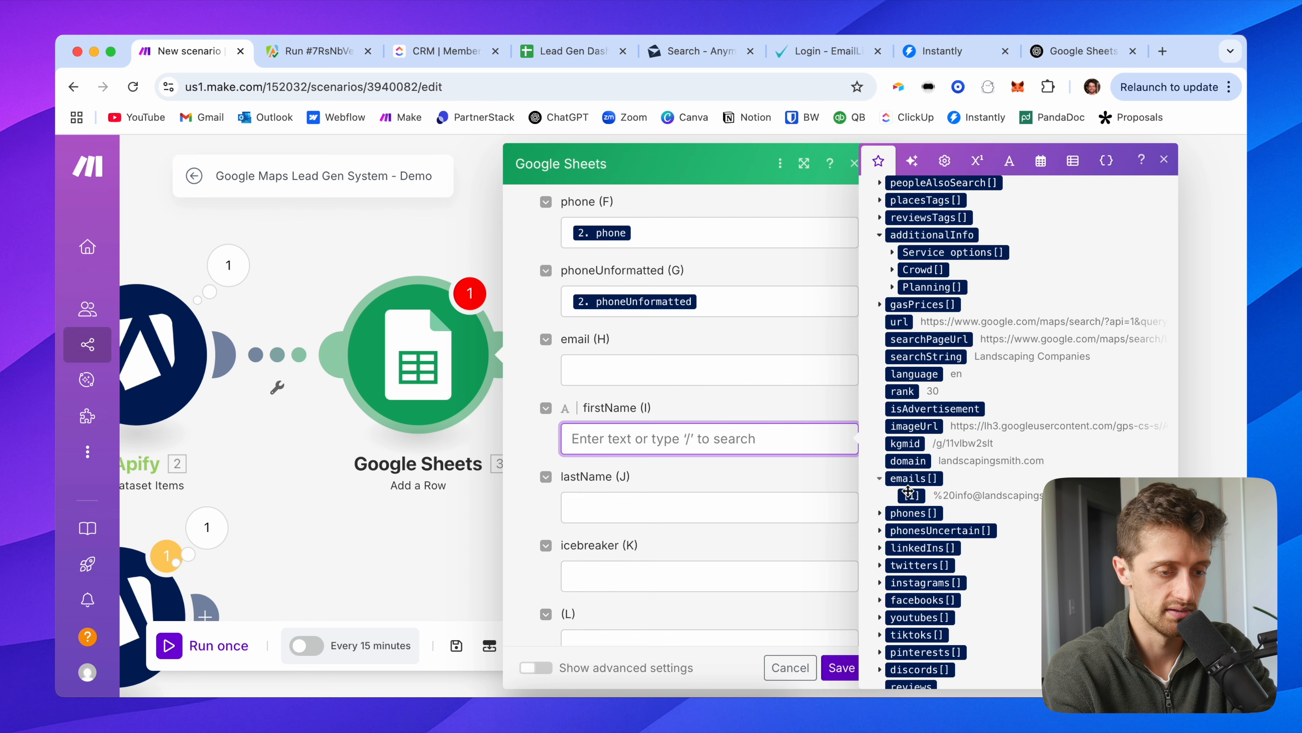
scroll(914, 494, down, 2)
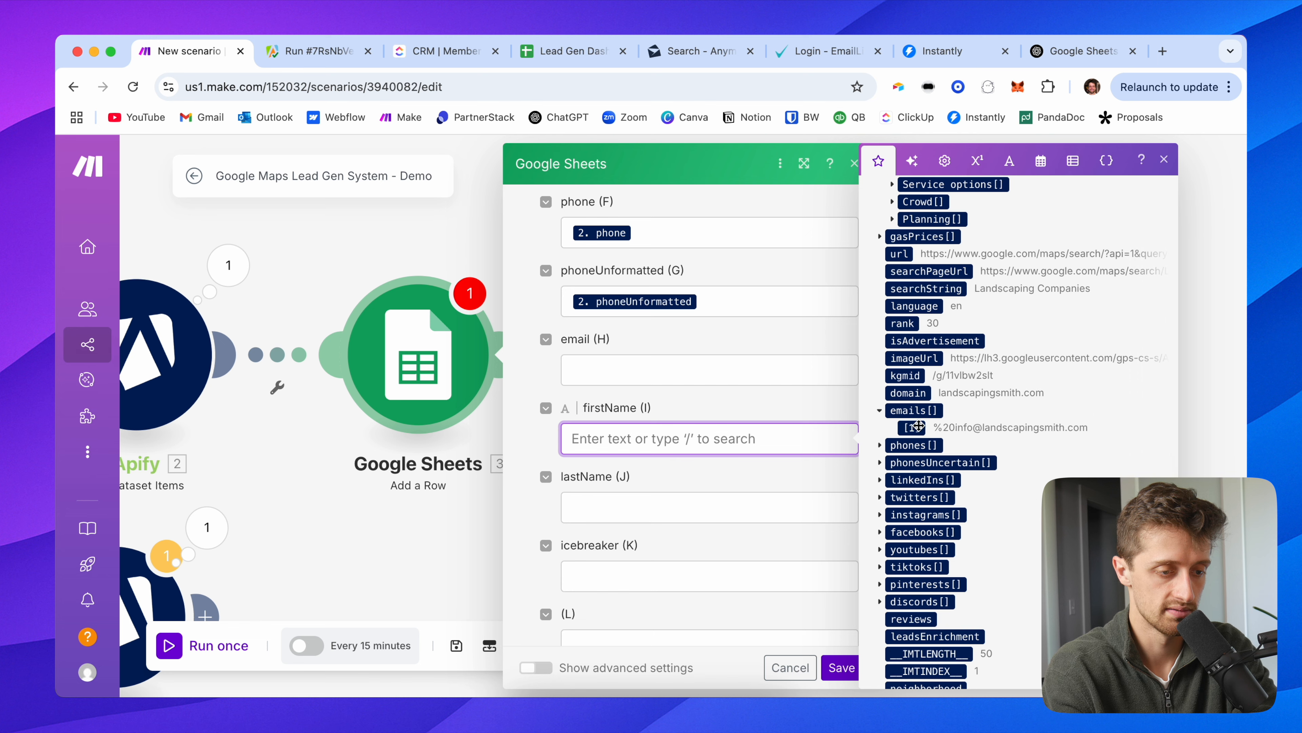
scroll(922, 477, down, 3)
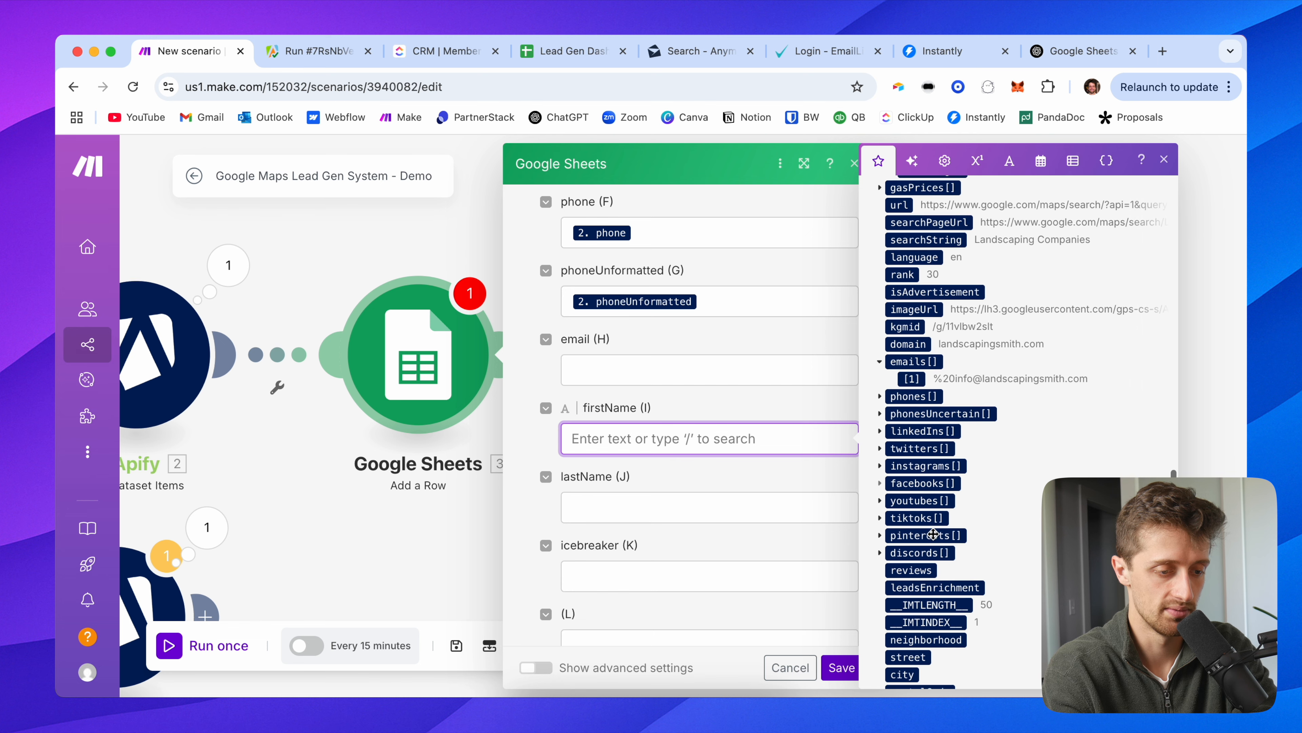
scroll(933, 533, down, 1)
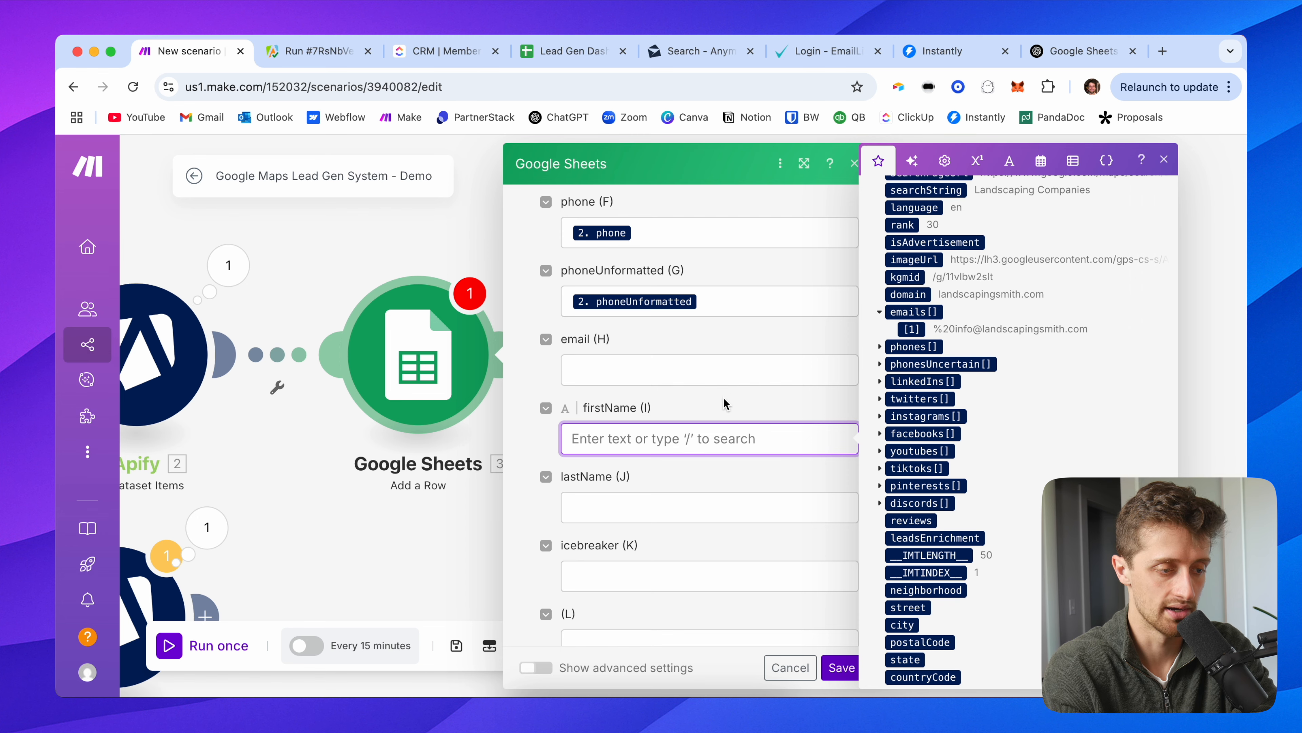
click(721, 408)
scroll(589, 493, down, 1)
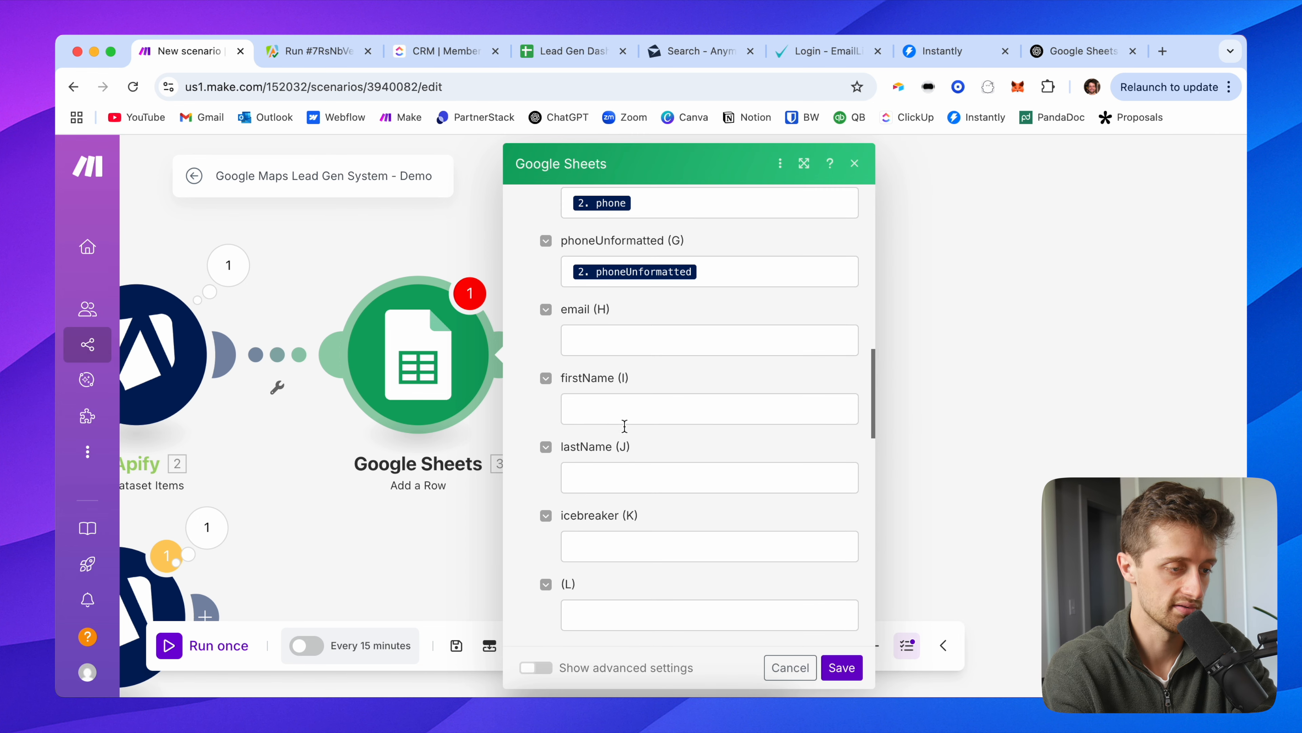
scroll(631, 456, down, 3)
Step: Save the Add a Row module, run the scenario once, and view the lead spreadsheet
click(843, 668)
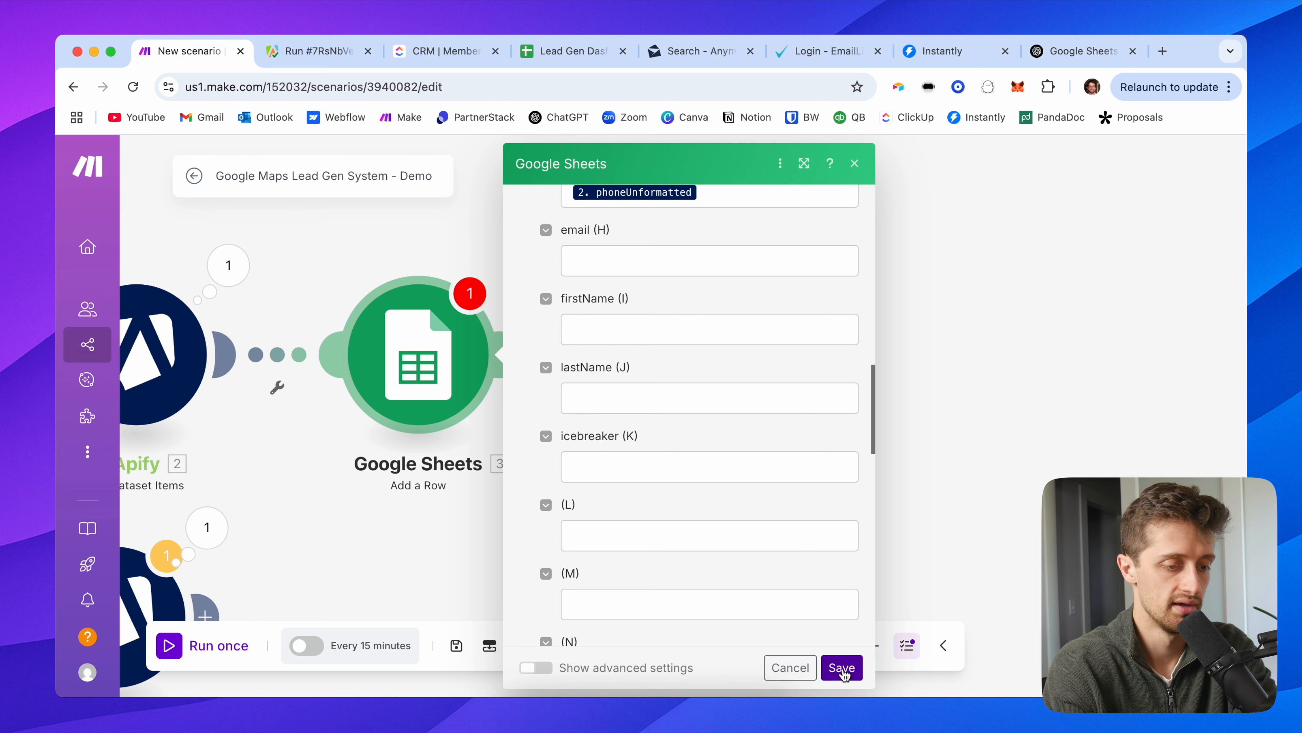
drag(683, 513, 845, 476)
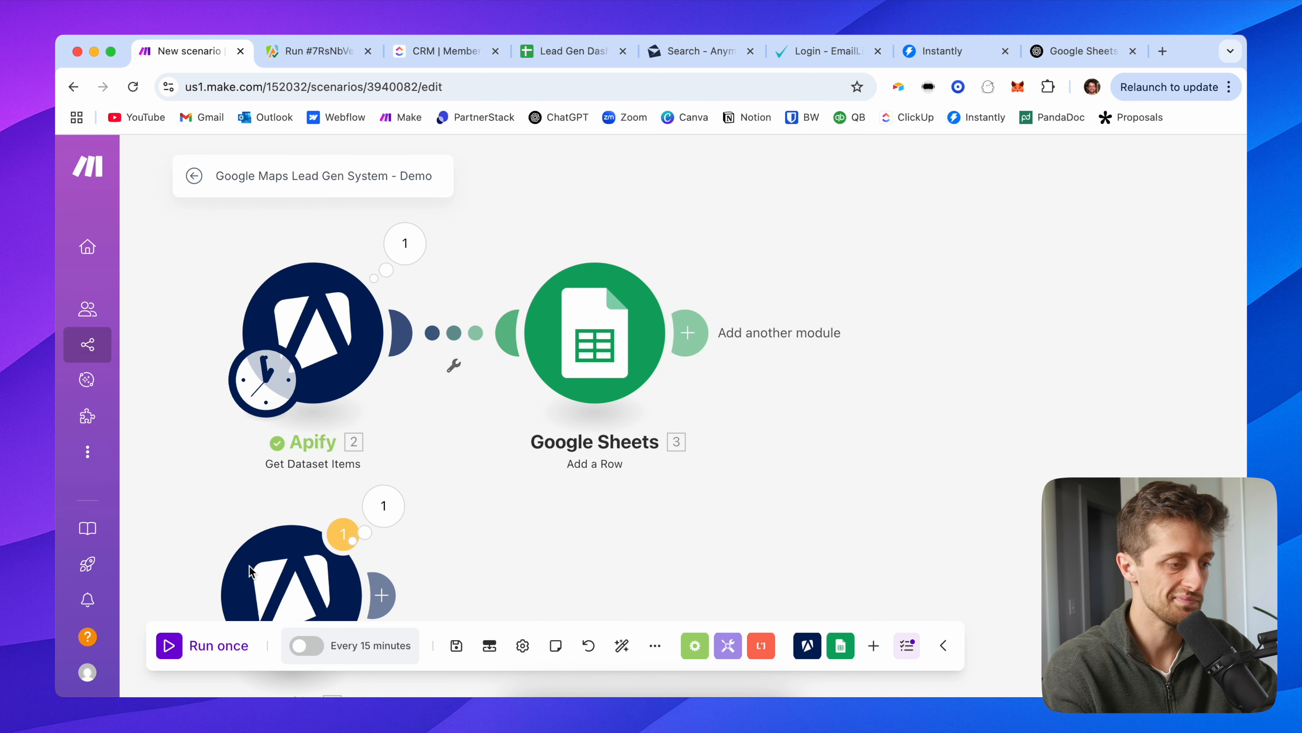
click(185, 647)
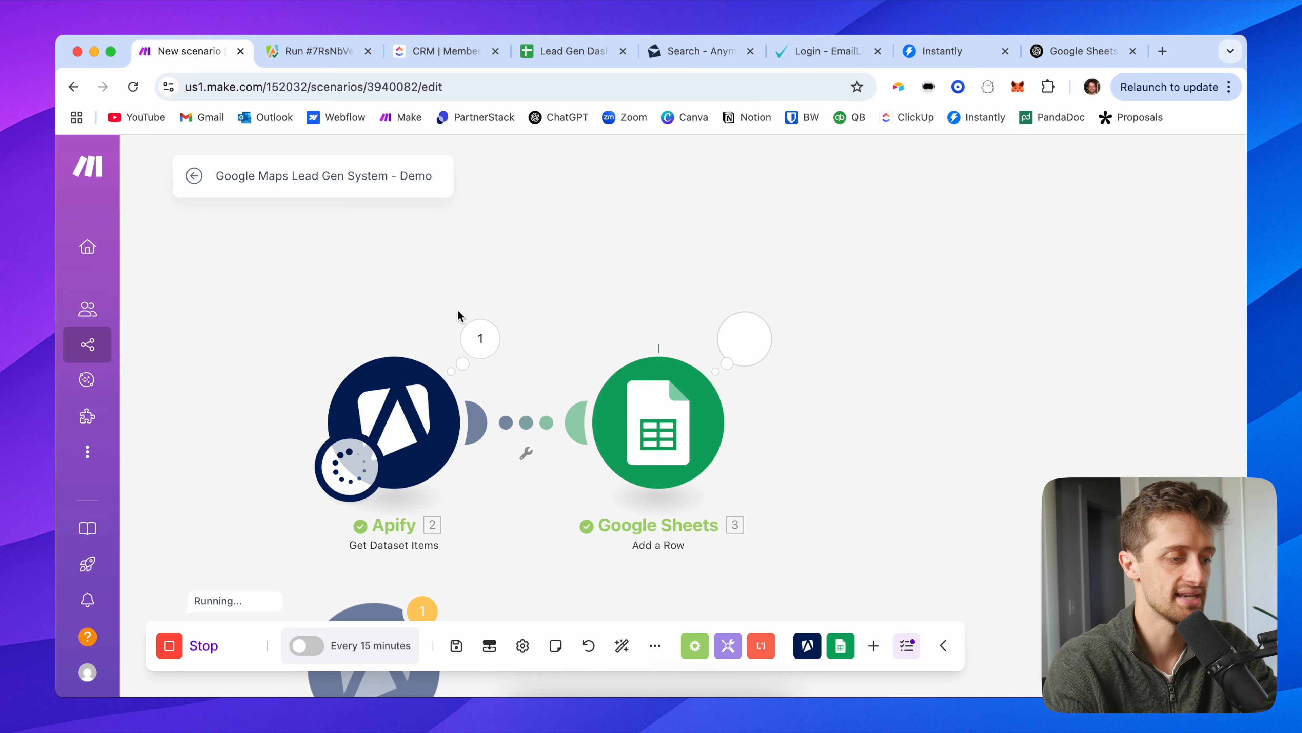
click(562, 50)
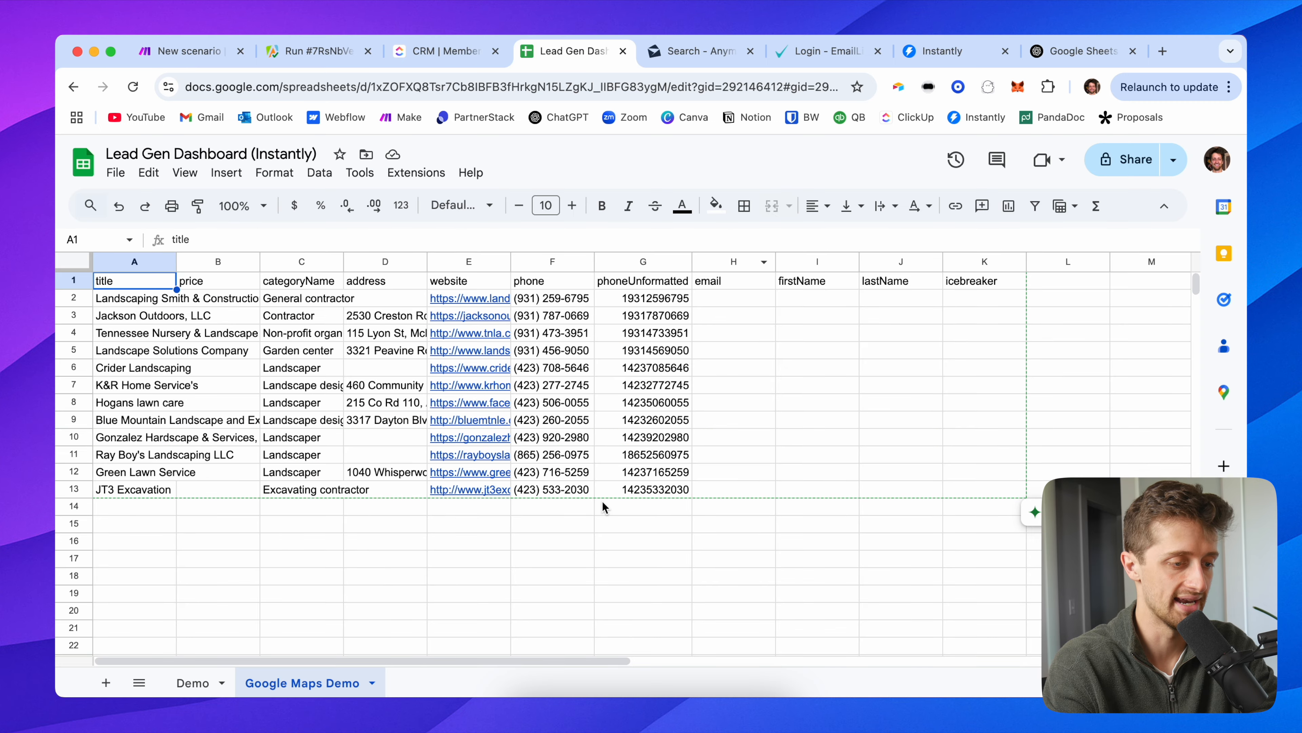
Step: Scroll through the Google Maps Demo sheet to see the 50 new lead rows, then return to the top
scroll(639, 500, down, 1)
scroll(639, 500, down, 5)
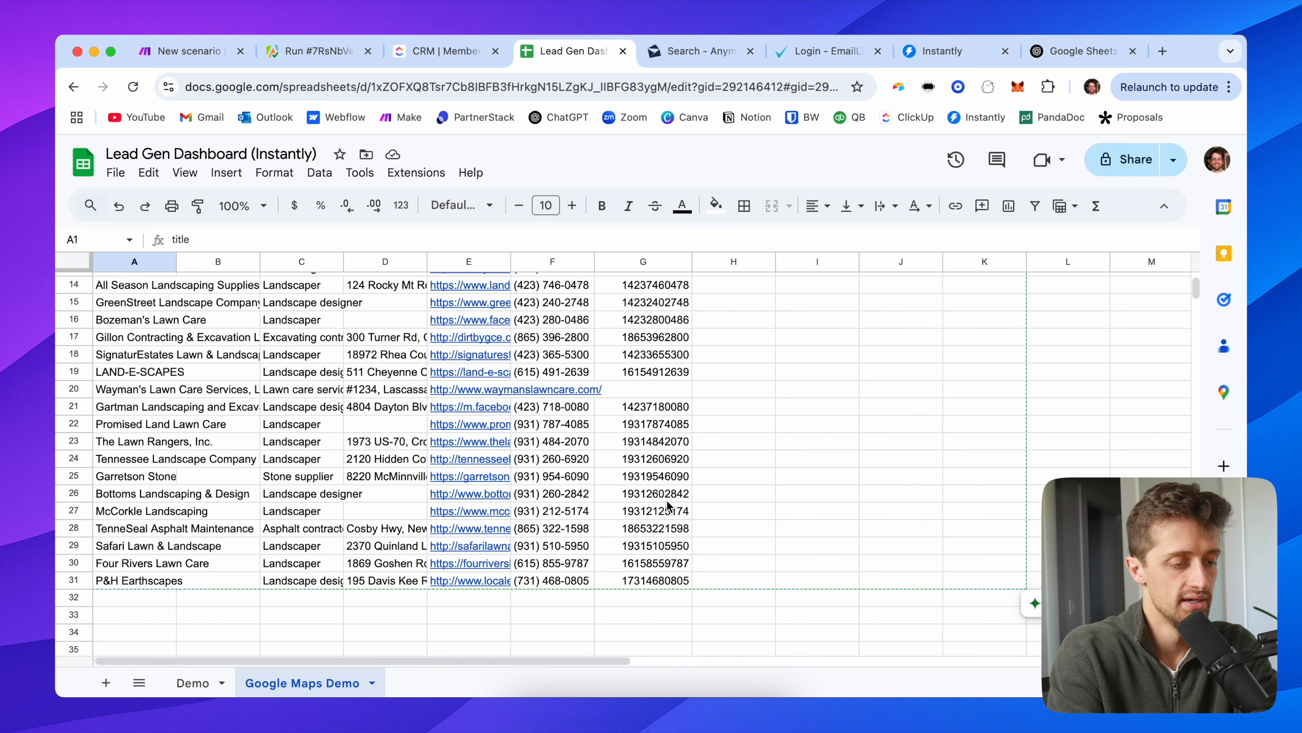
scroll(669, 506, down, 4)
scroll(669, 506, down, 3)
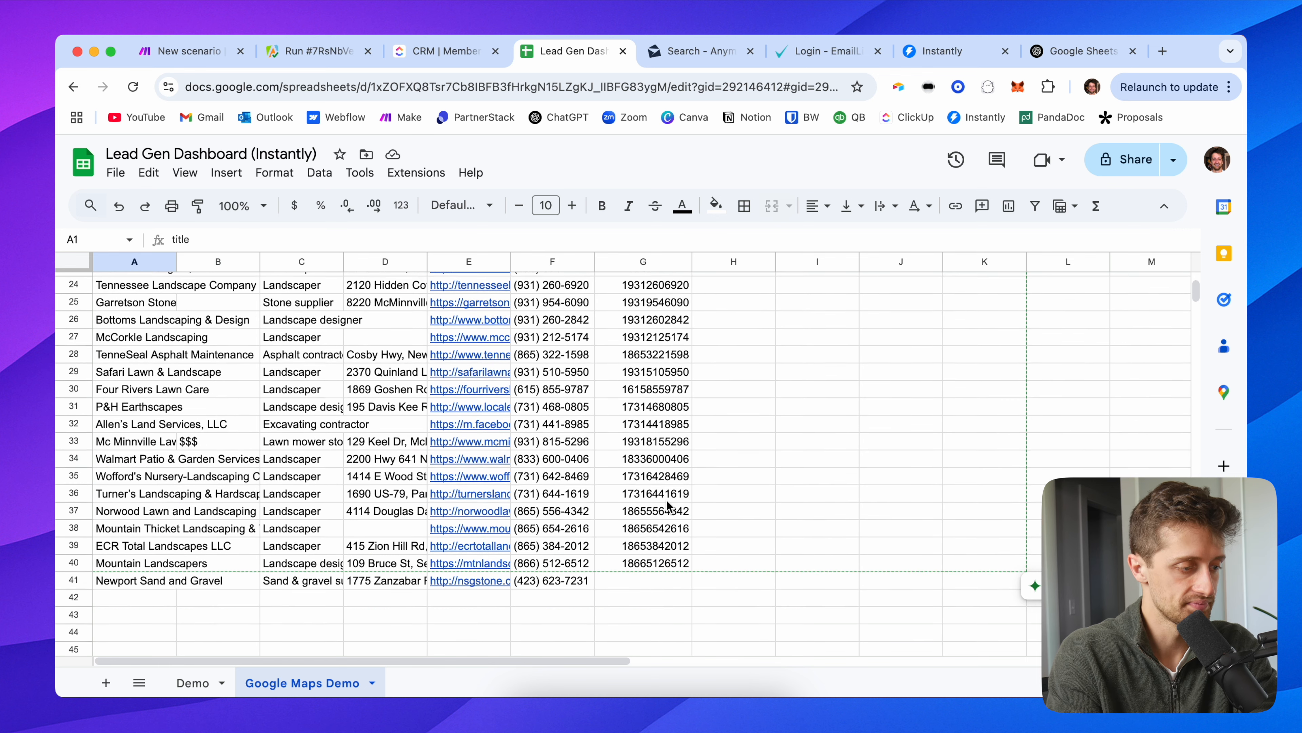
scroll(668, 506, down, 5)
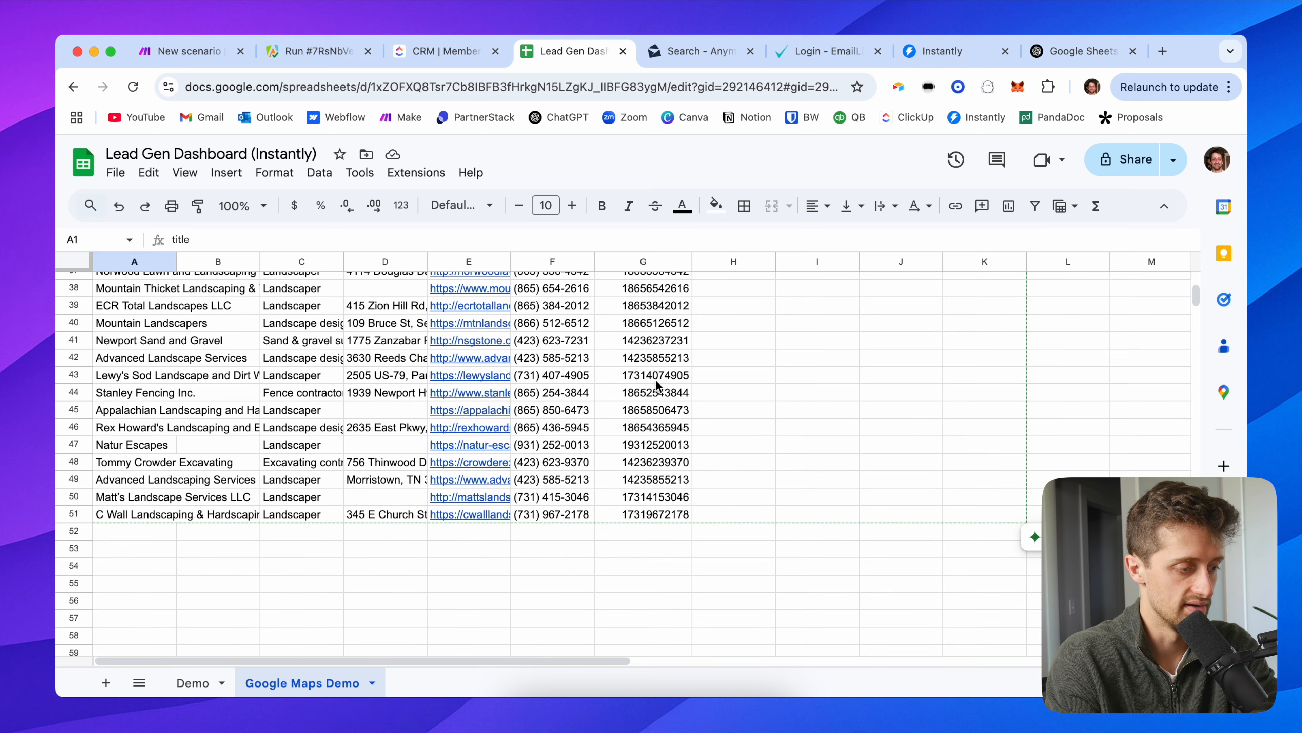
scroll(658, 385, up, 15)
click(592, 338)
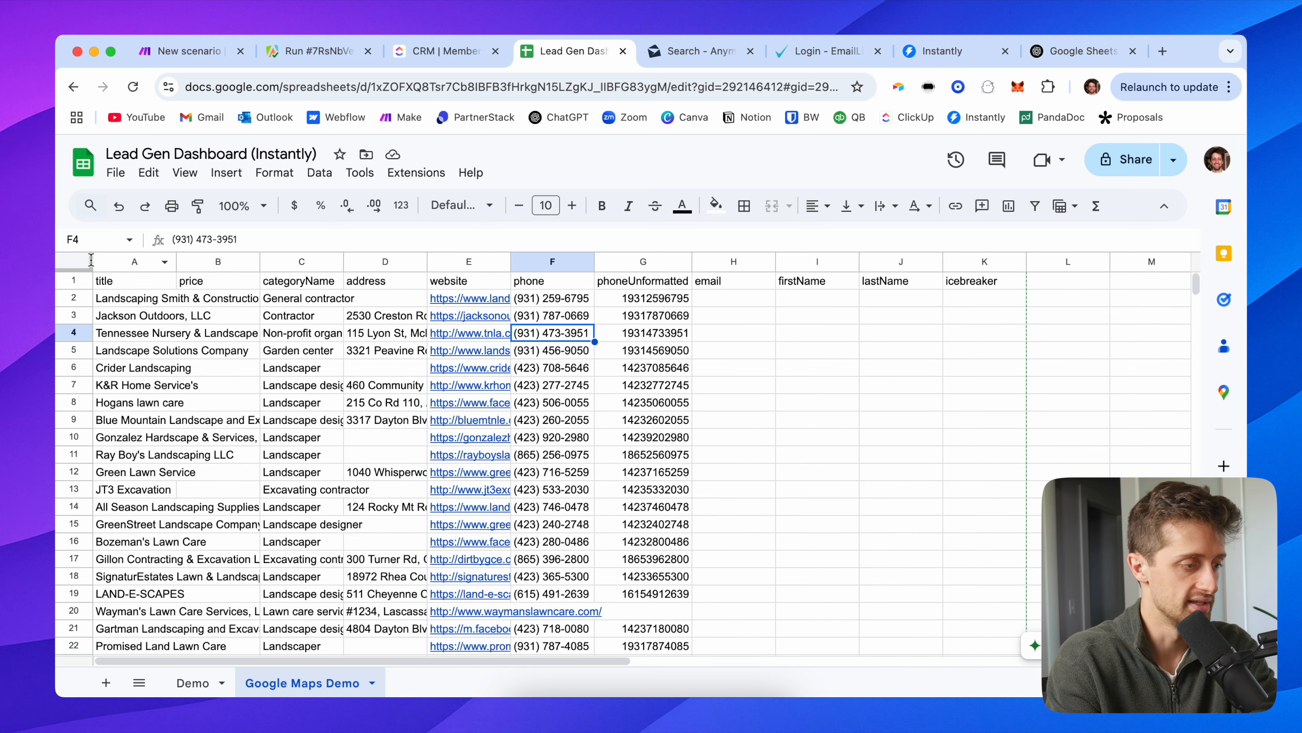
Step: Auto-fit every column to its contents and hide the empty price column B
click(91, 260)
double_click(259, 262)
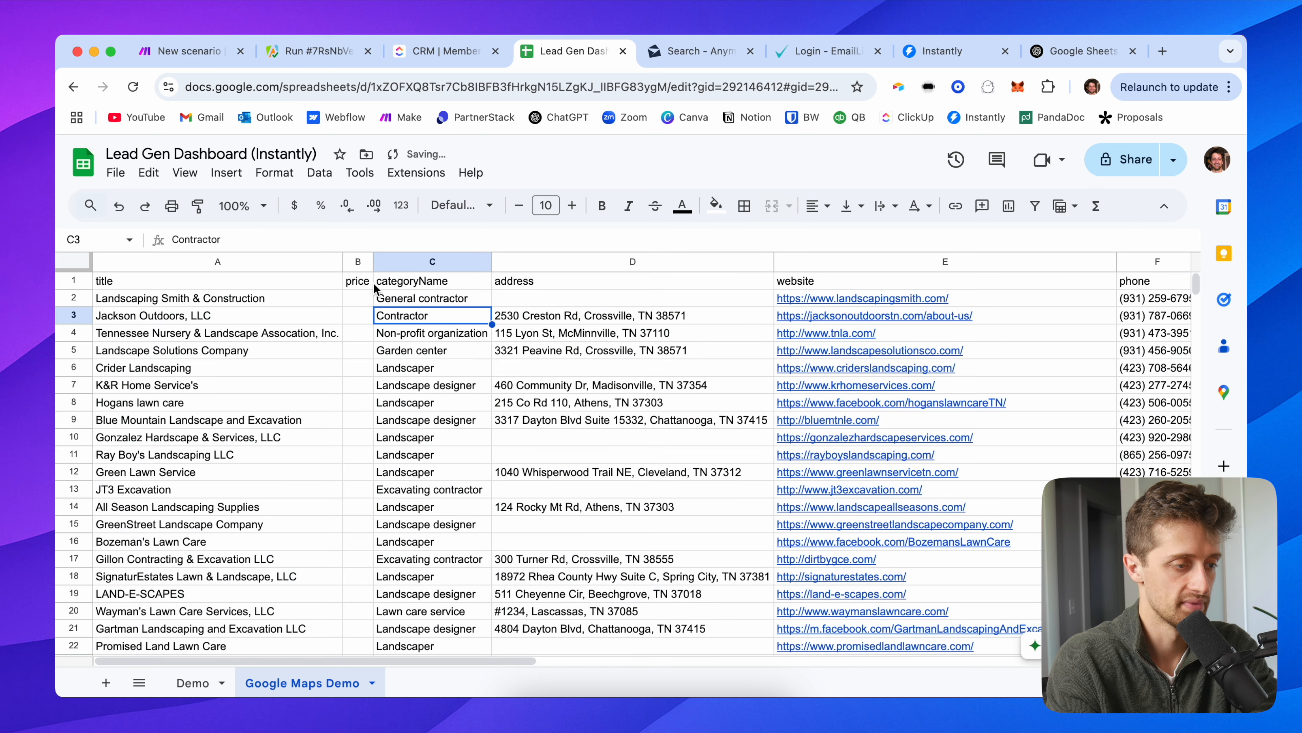
click(355, 262)
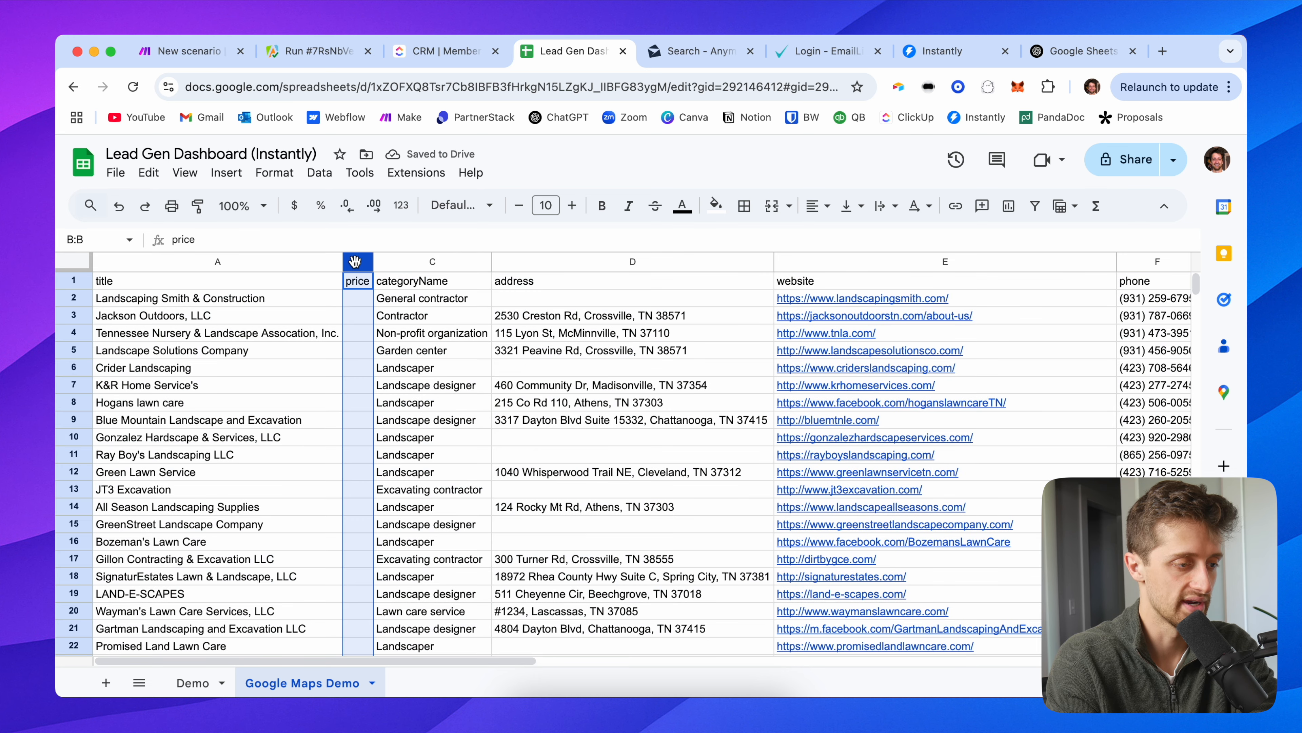
right_click(356, 262)
click(513, 447)
Step: Inspect the categoryName and title columns, then go back to the Make scenario
click(561, 368)
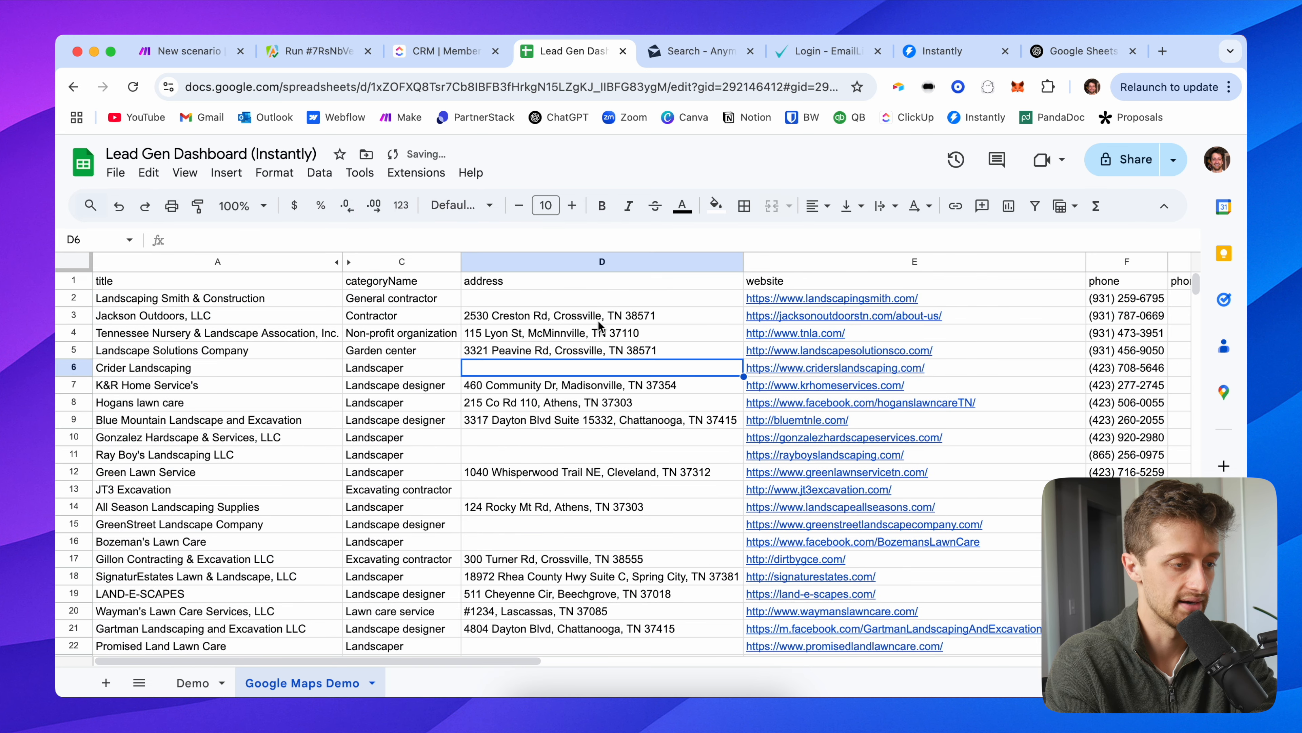
scroll(597, 320, right, 10)
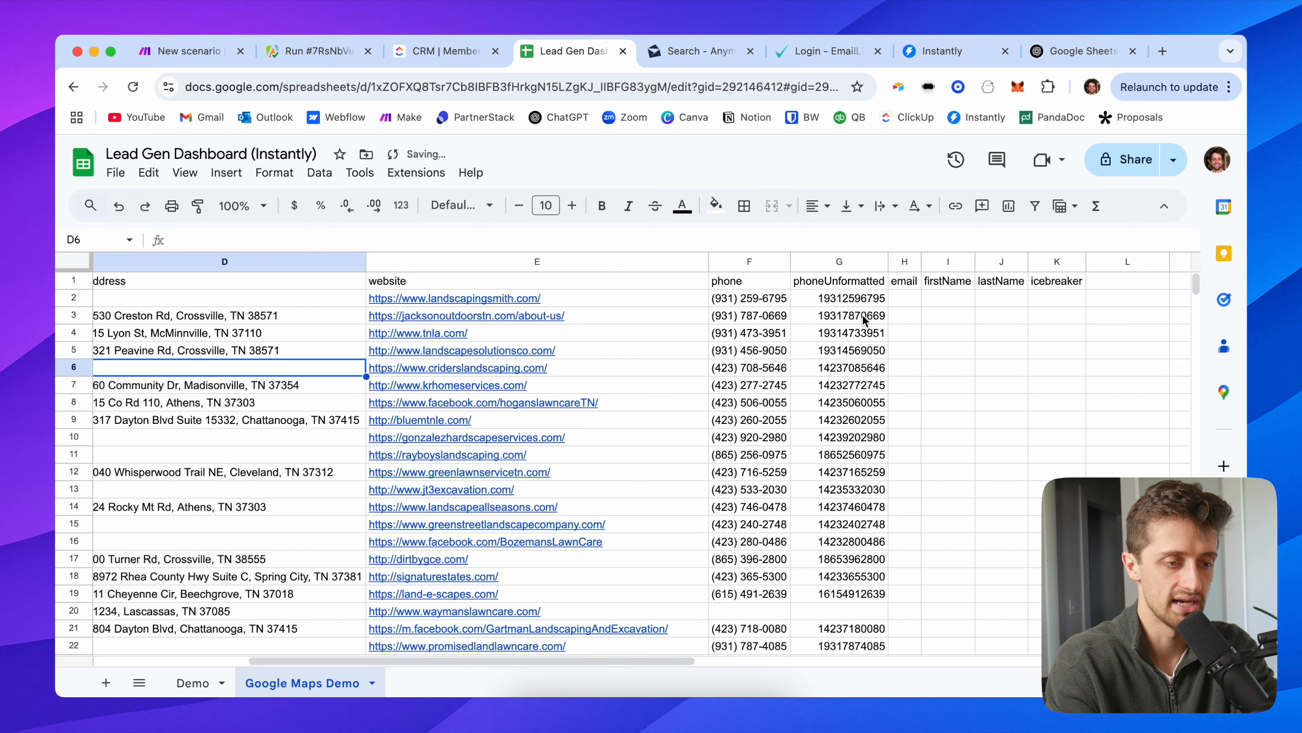
scroll(867, 320, left, 10)
click(383, 300)
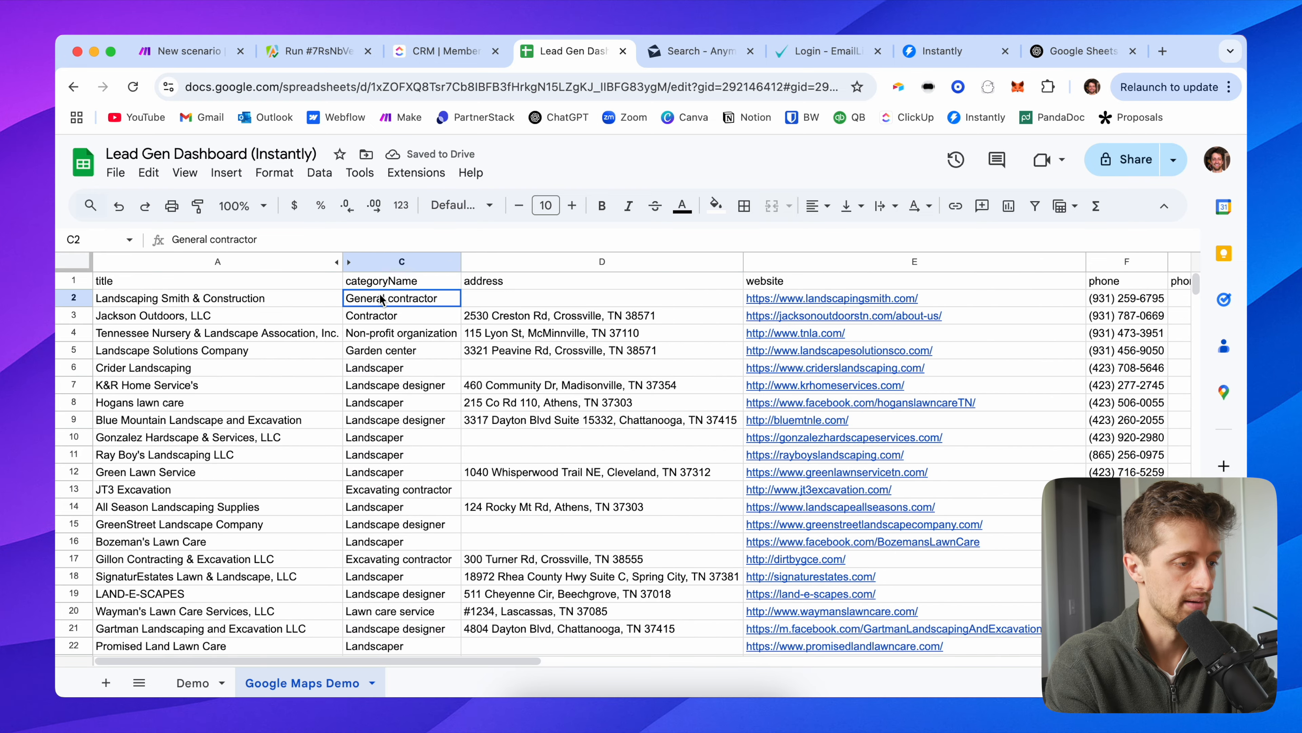
click(394, 262)
scroll(397, 400, down, 12)
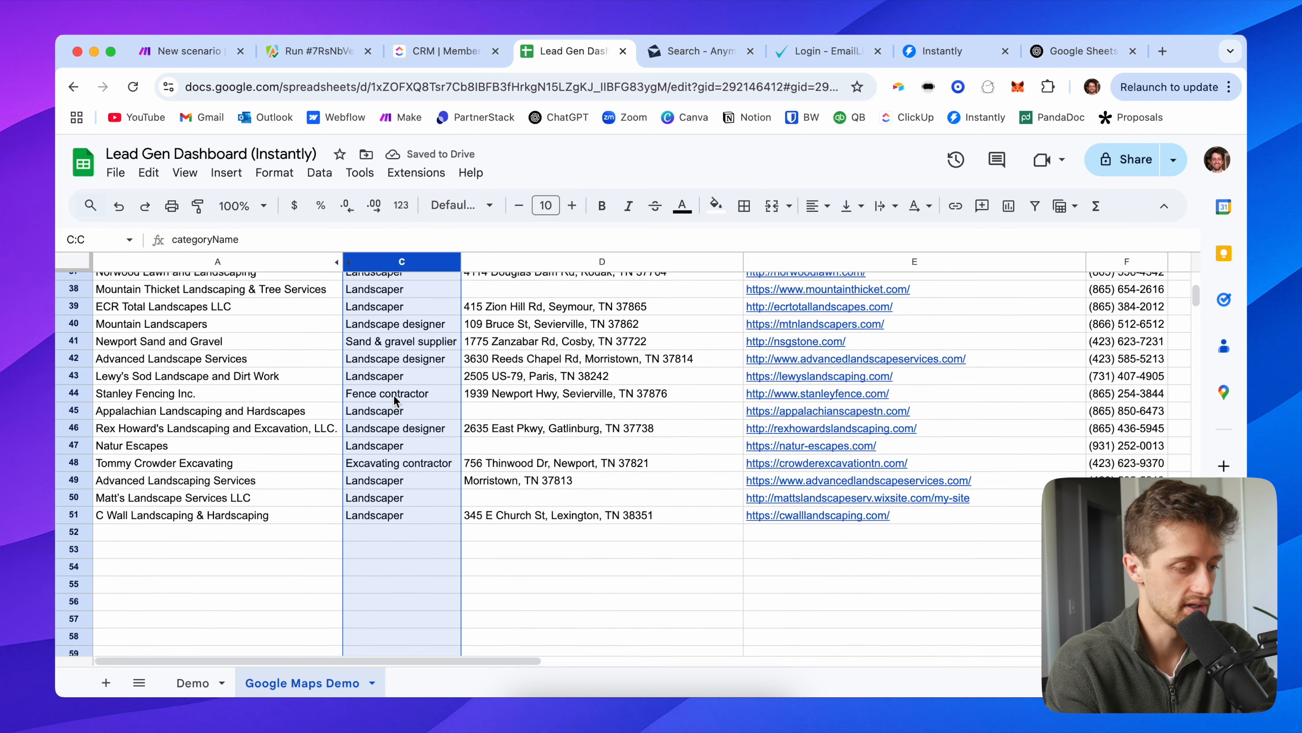
scroll(396, 400, up, 12)
click(148, 299)
click(146, 284)
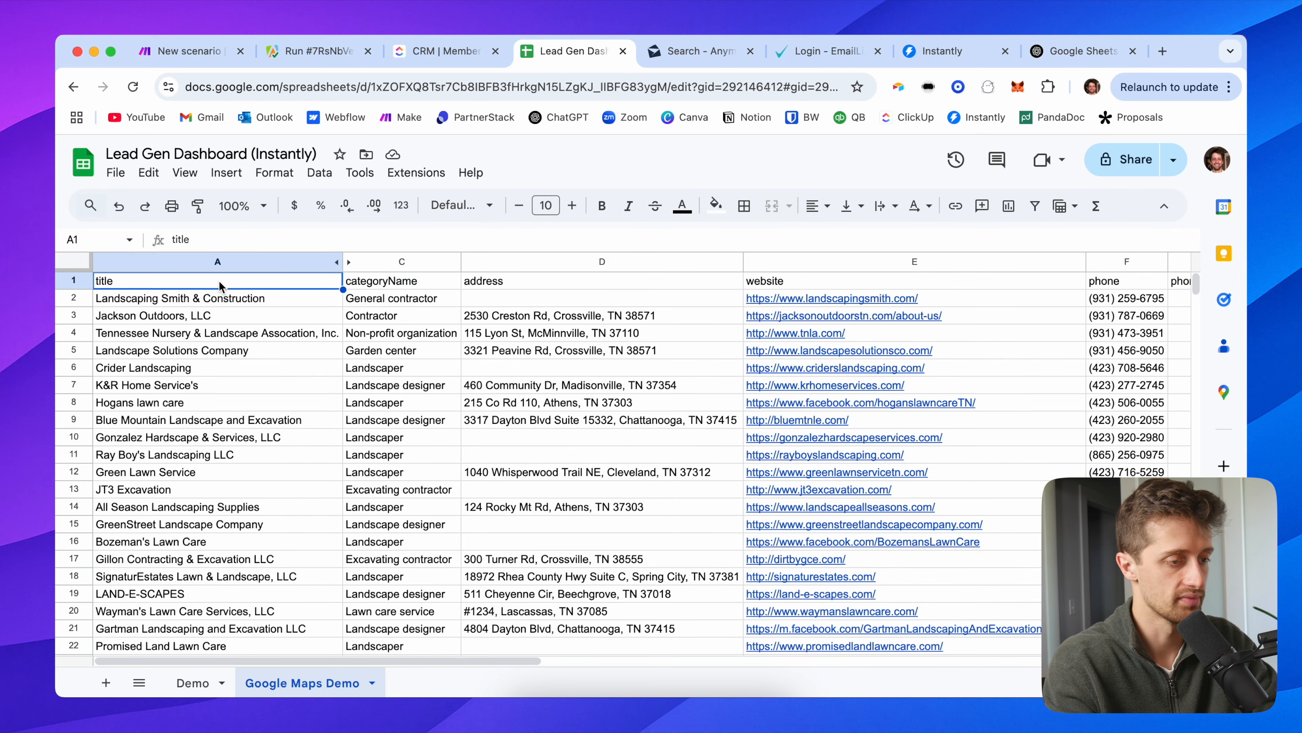
scroll(647, 356, right, 10)
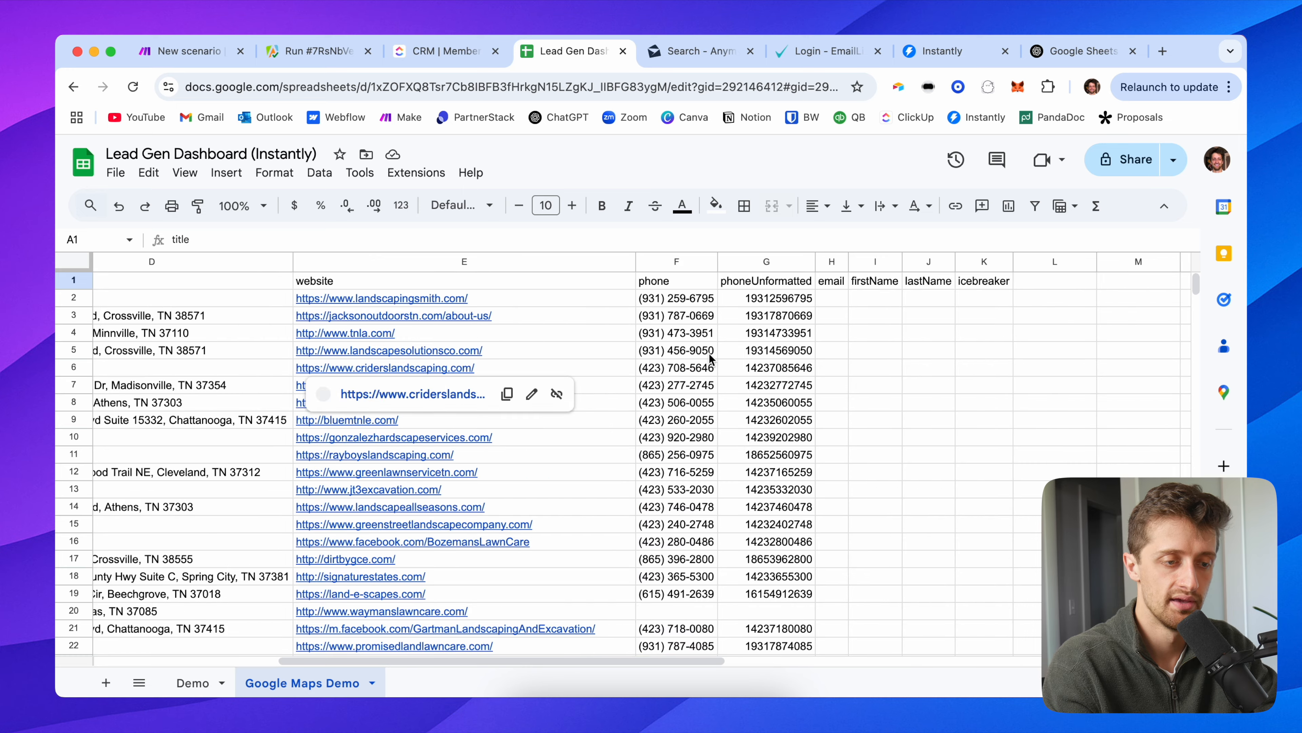
scroll(846, 282, left, 10)
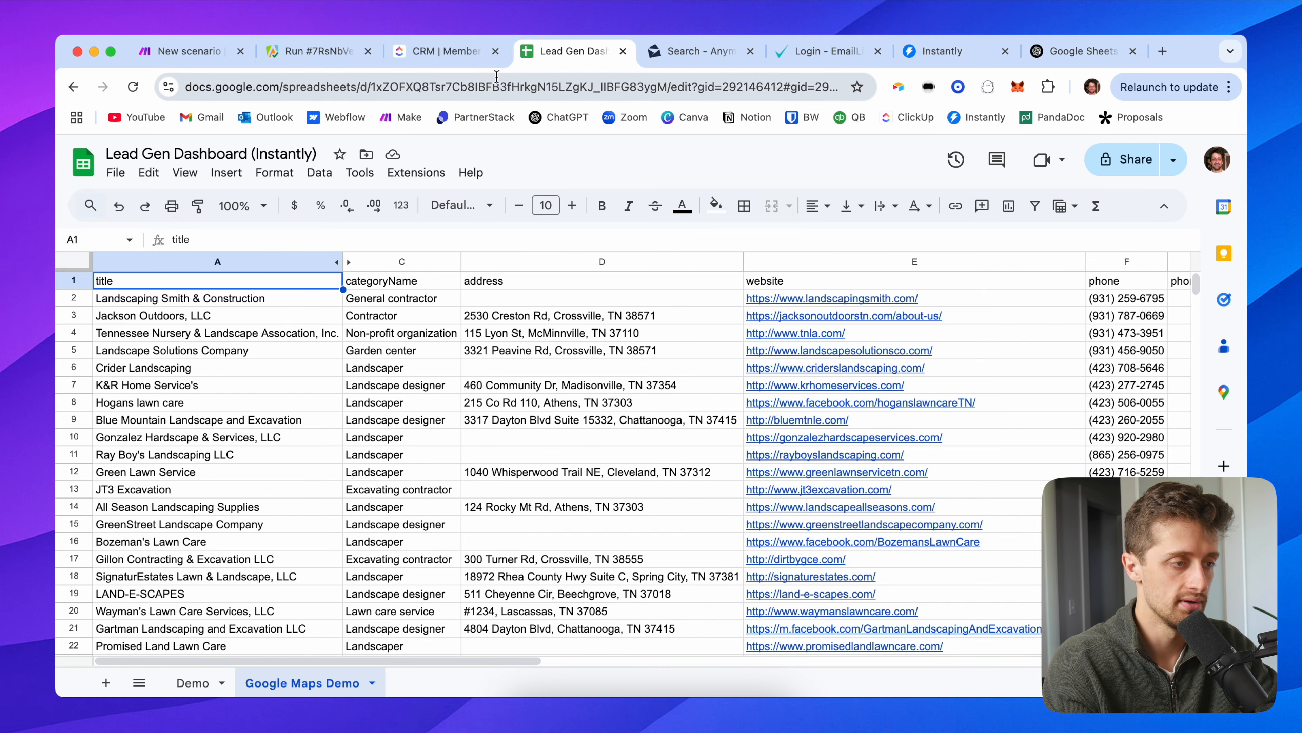
click(188, 52)
scroll(603, 277, right, 5)
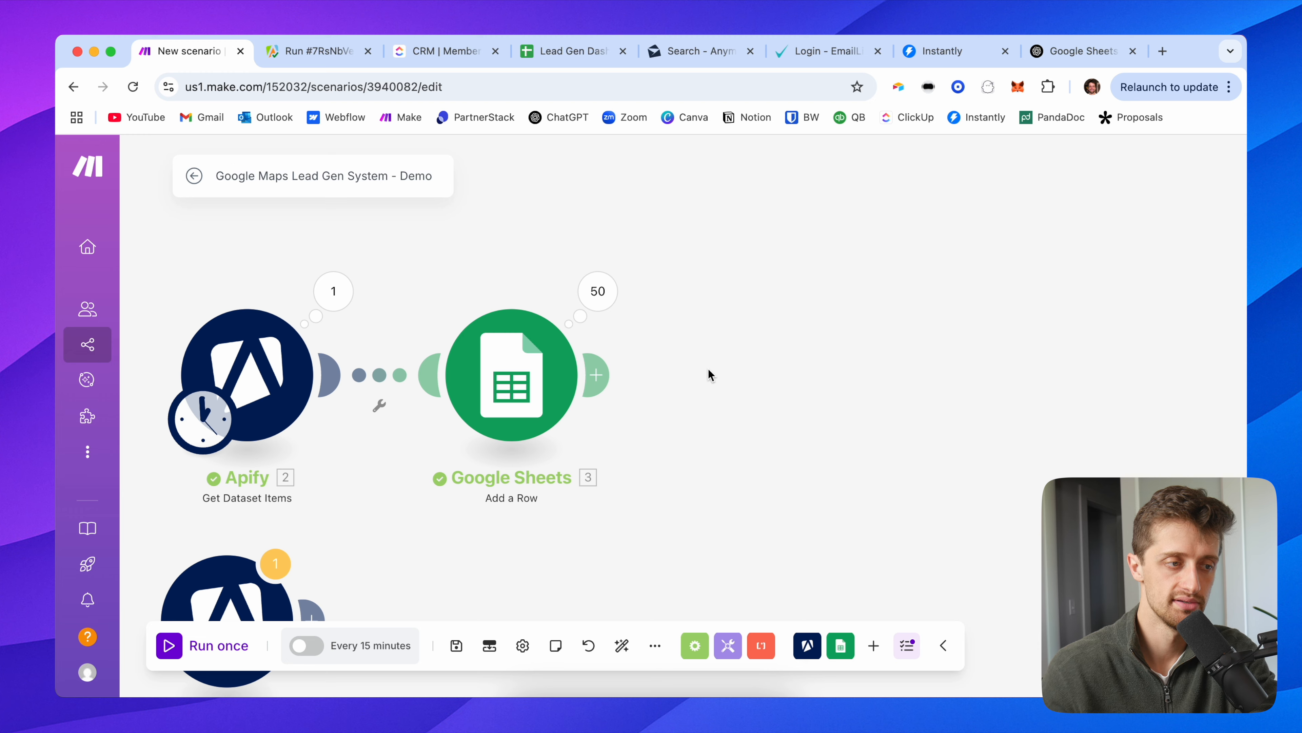
Step: Return to the Lead Gen Dashboard sheet and move to cell A2, the first lead's title
click(553, 54)
key(Down)
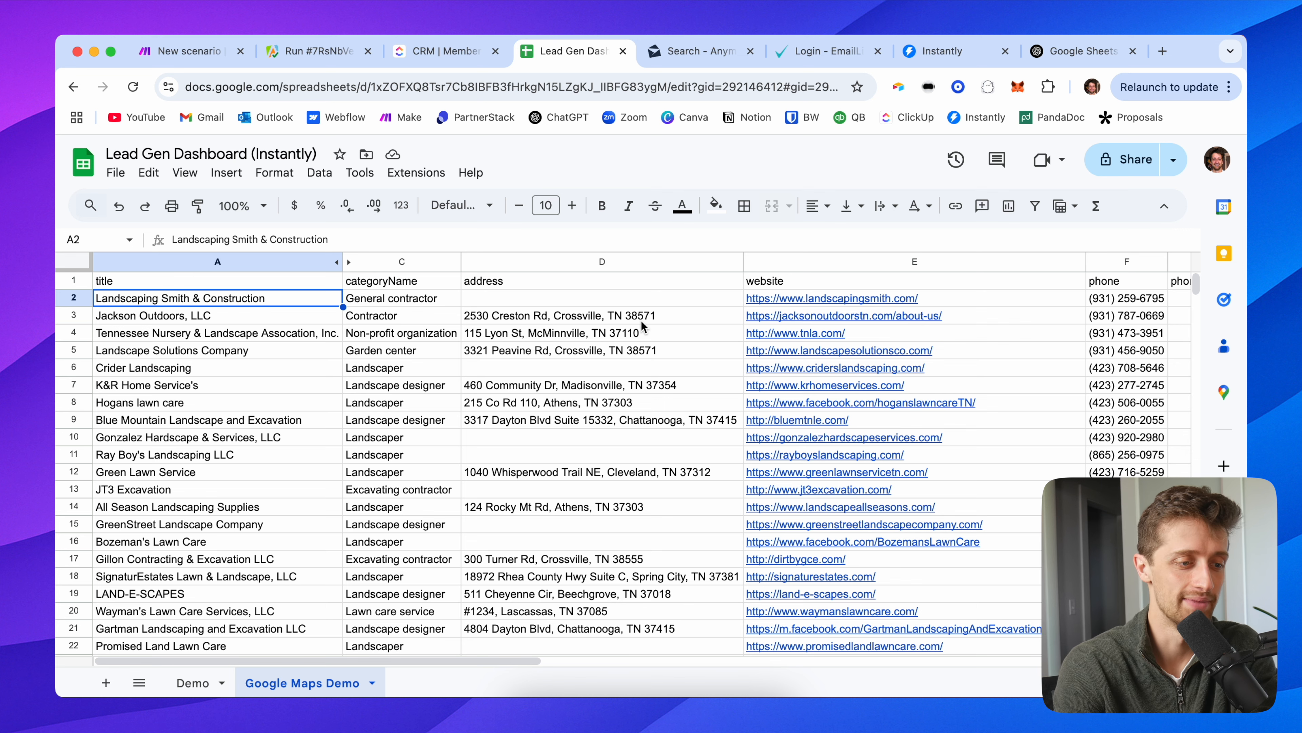
Step: Check the empty email columns on the right, then bring up the AnyMailFinder search page
scroll(642, 327, right, 8)
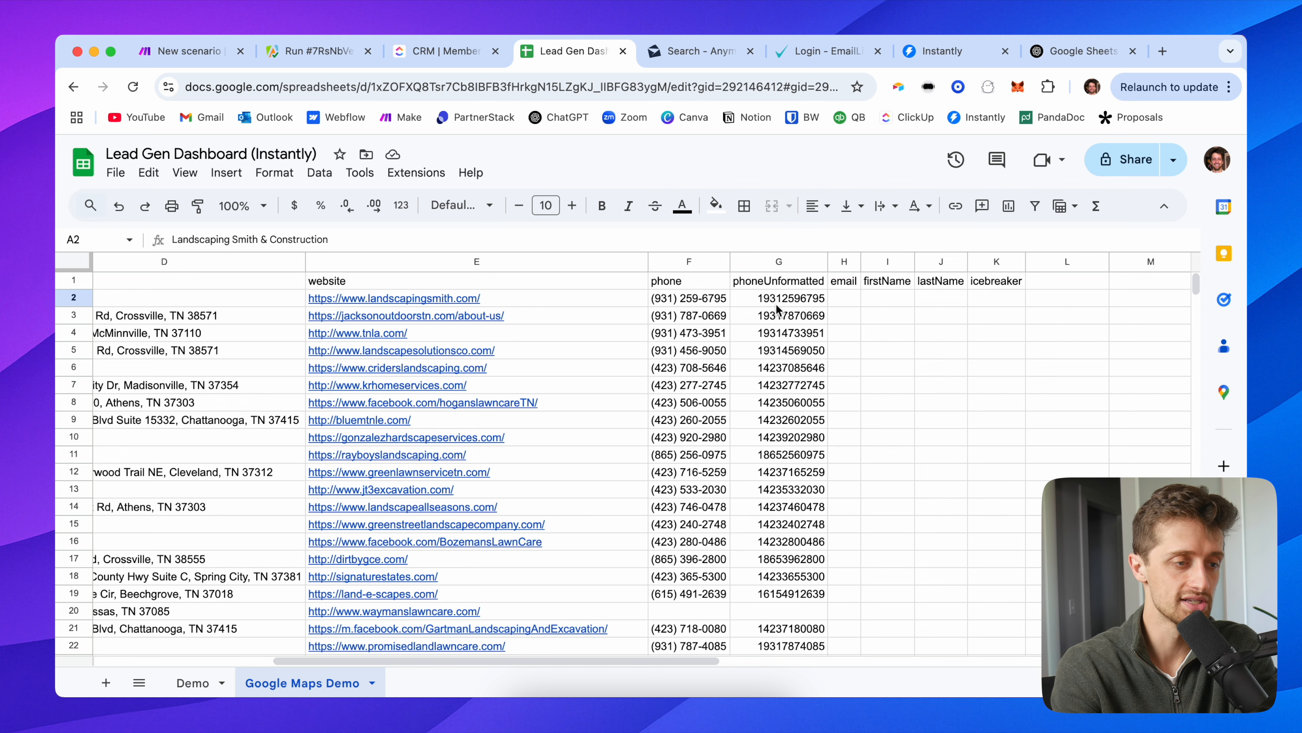
scroll(776, 310, left, 8)
click(682, 52)
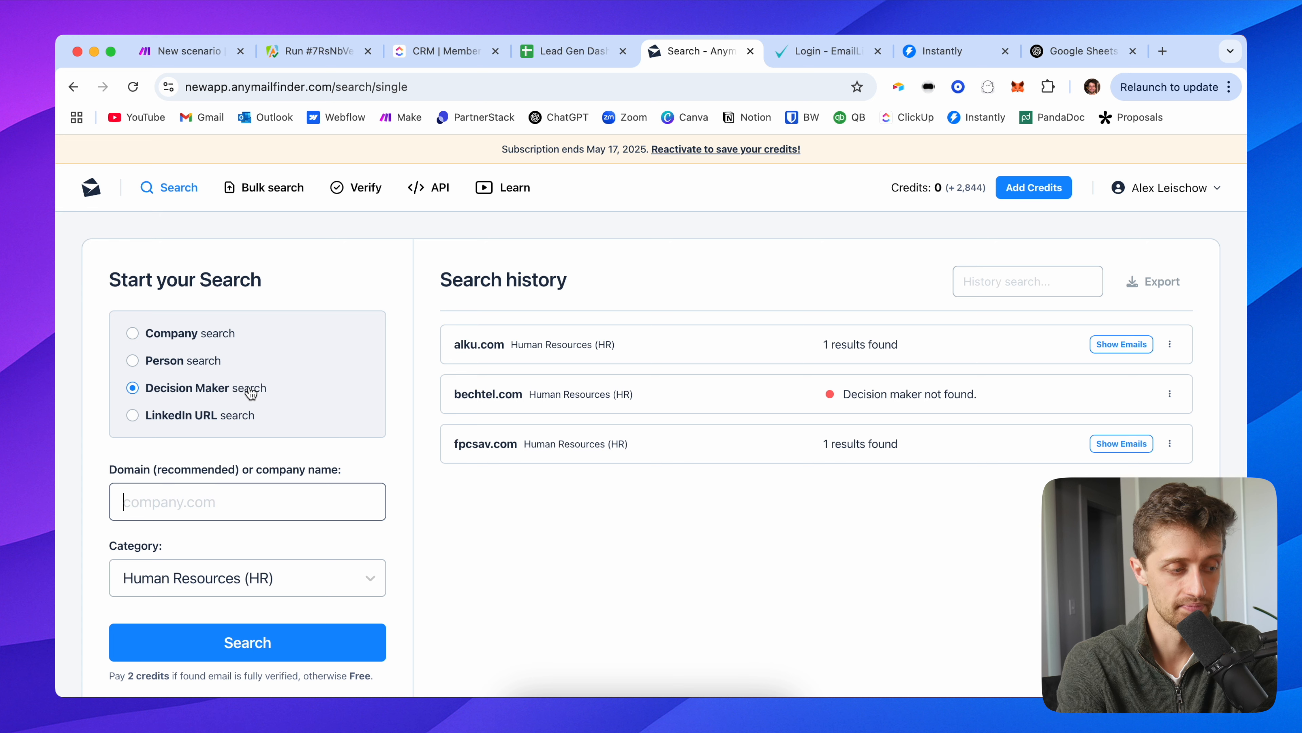
Step: Set the AnyMailFinder search category to CEO / Owner / President / Founder, then return to the lead spreadsheet
scroll(203, 507, down, 3)
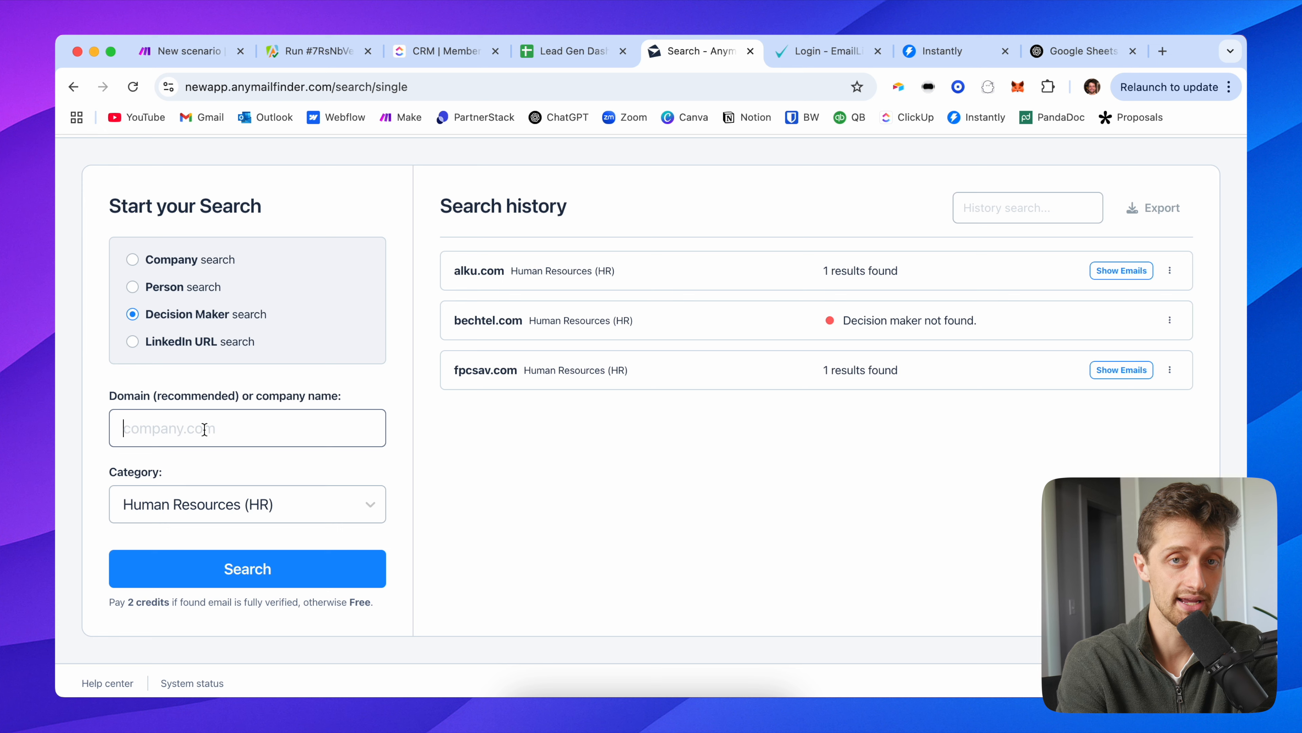
scroll(197, 442, down, 1)
click(218, 501)
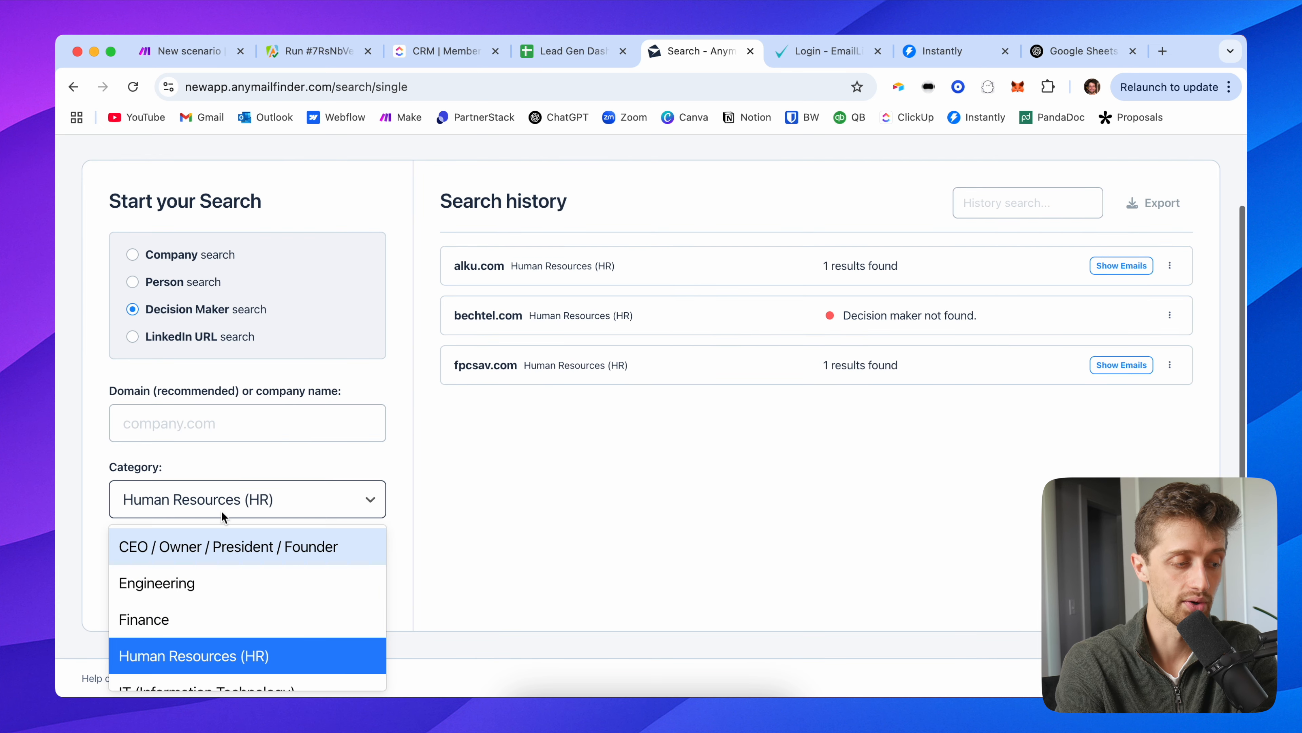
scroll(227, 585, down, 5)
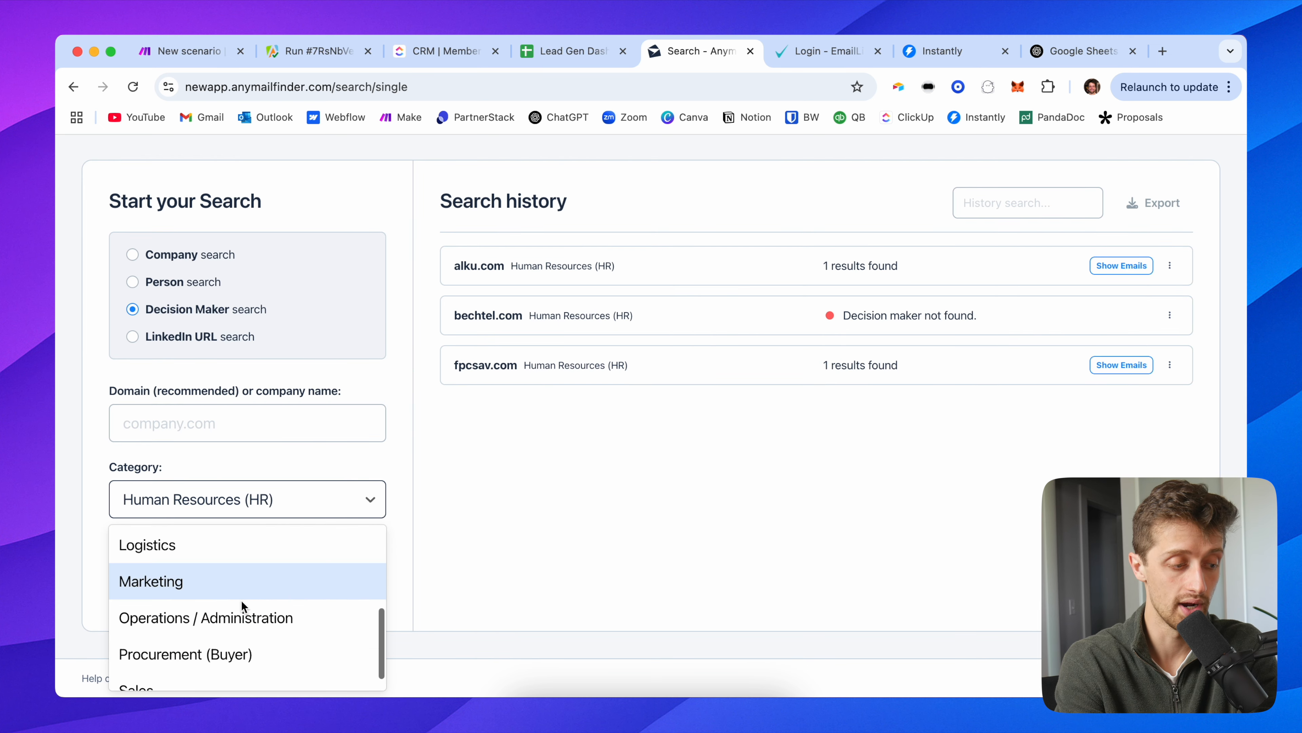
scroll(251, 596, up, 5)
click(230, 544)
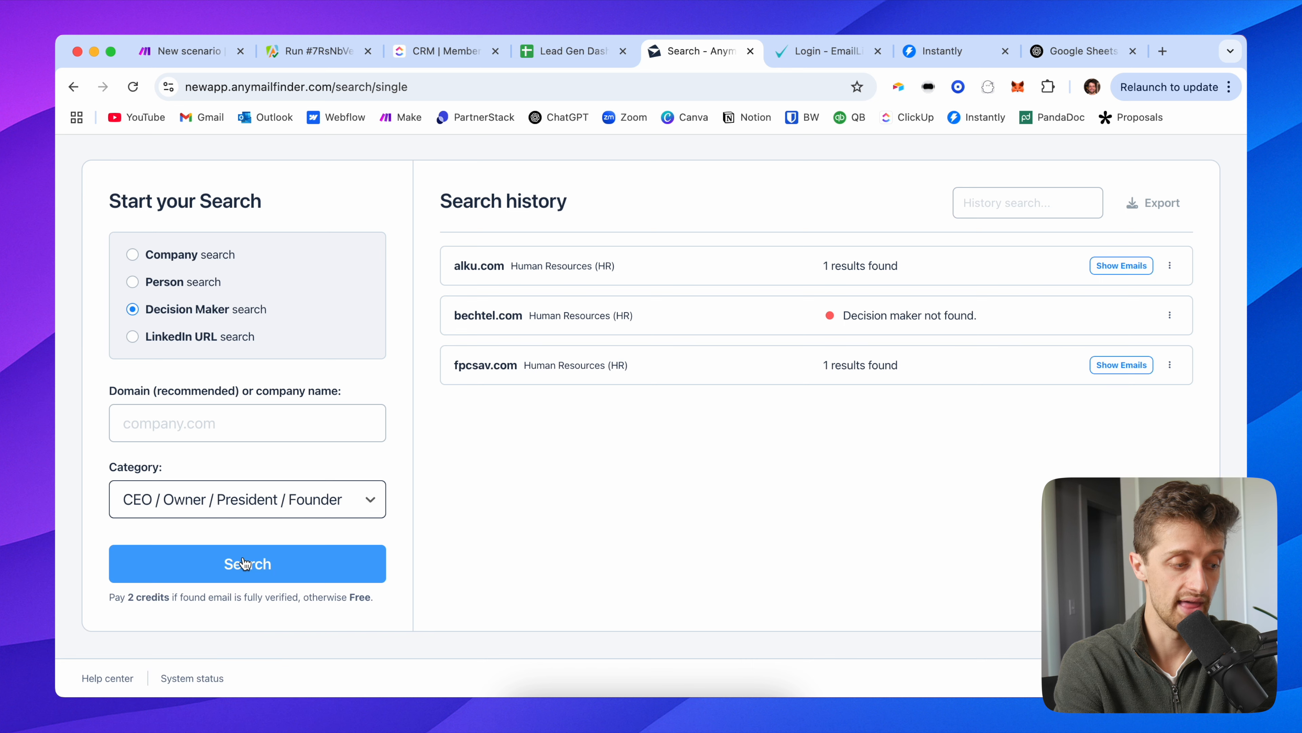
scroll(451, 495, up, 3)
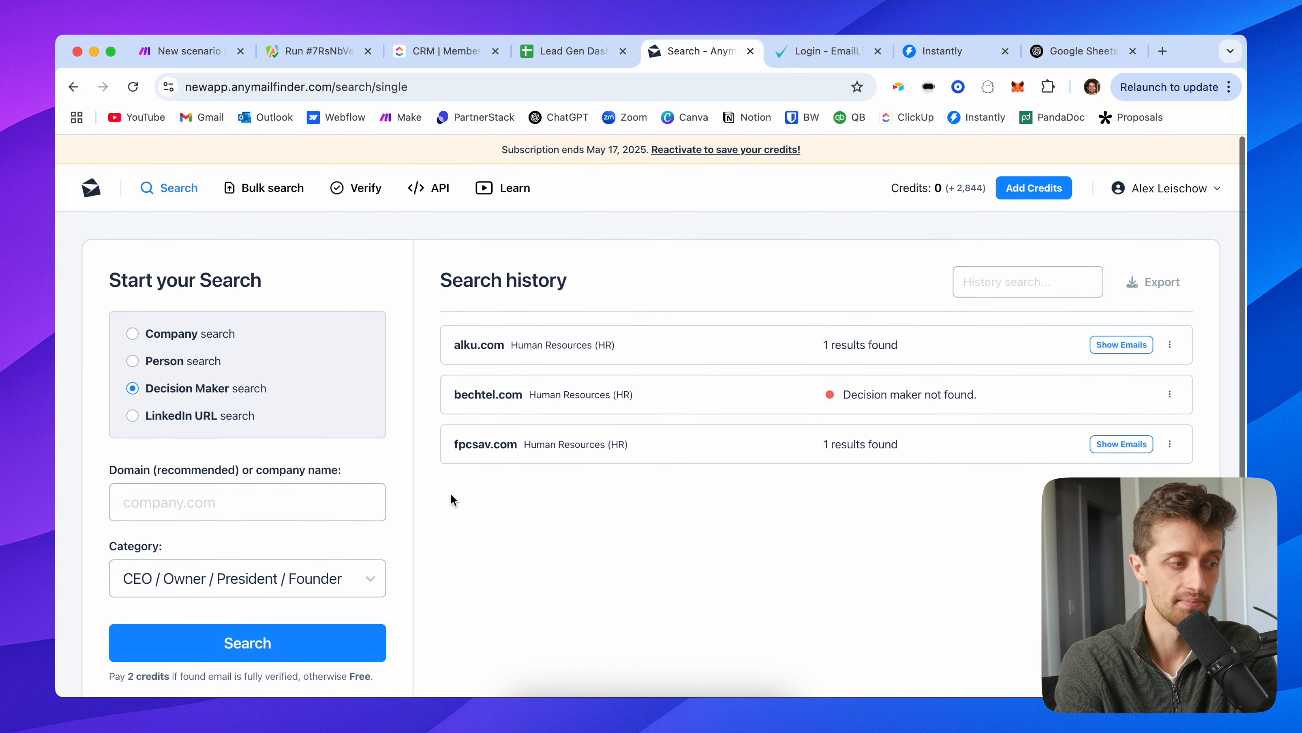
scroll(418, 423, down, 3)
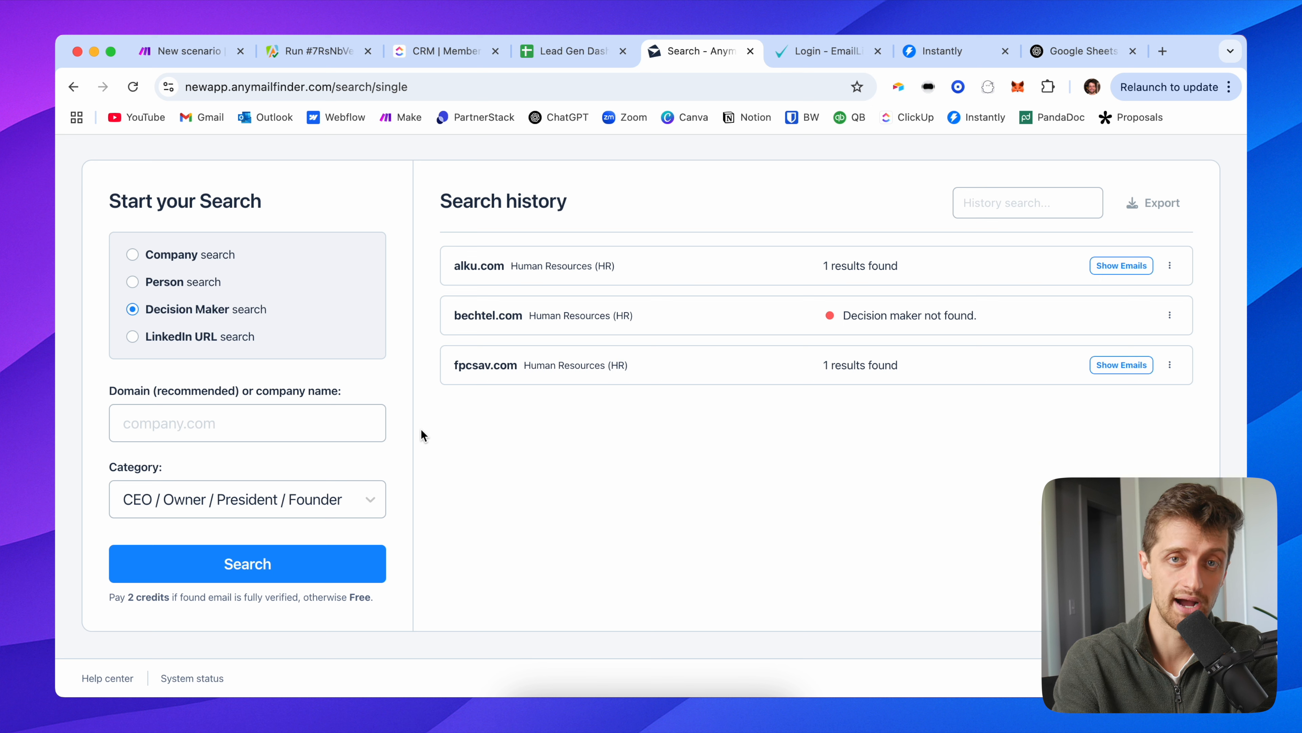
click(257, 498)
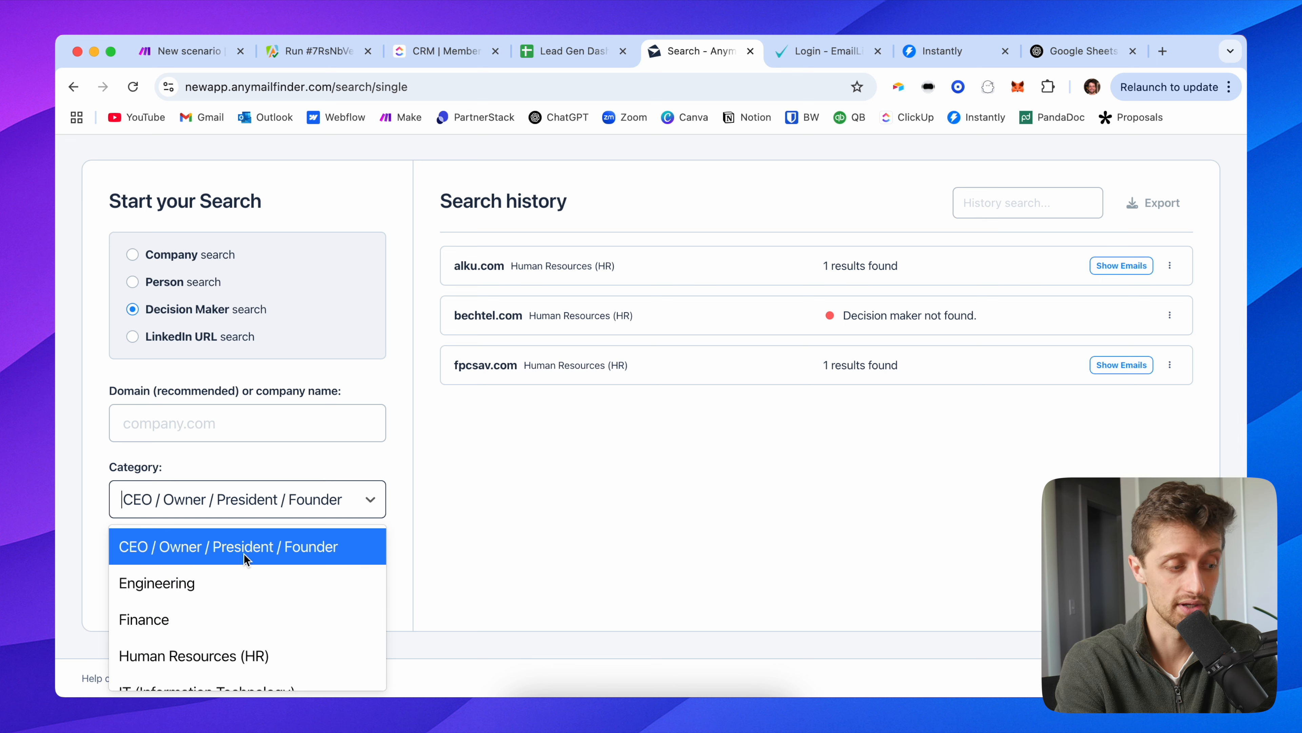
click(302, 467)
click(258, 427)
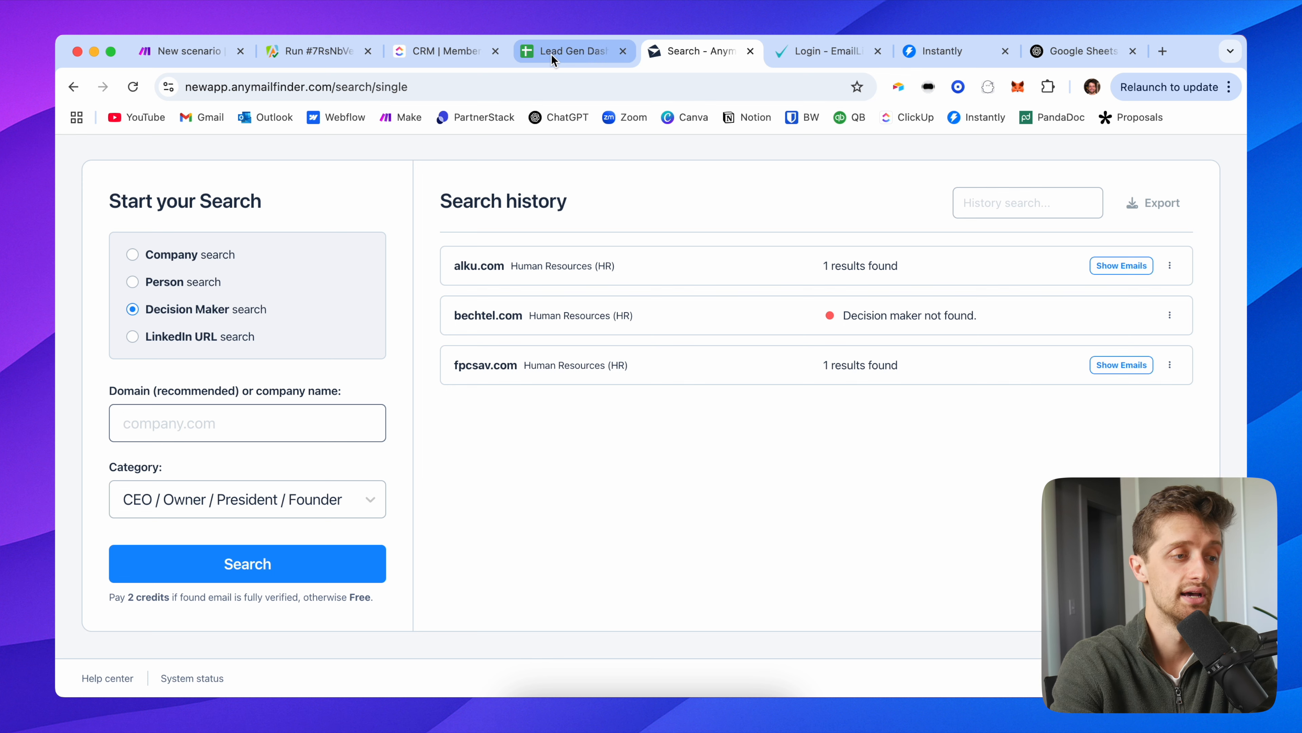
click(564, 50)
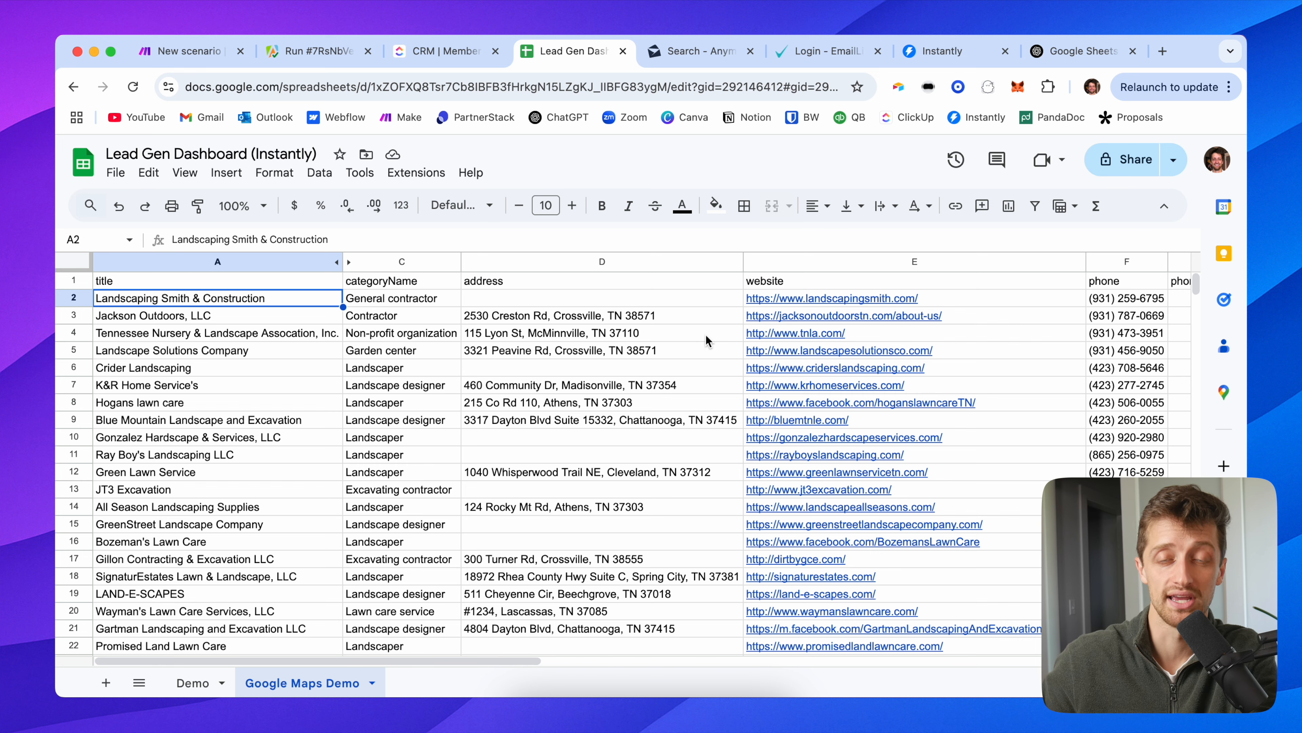
Step: Scan the Google Maps Demo lead list, then return to the AnyMailFinder search page
scroll(676, 408, down, 12)
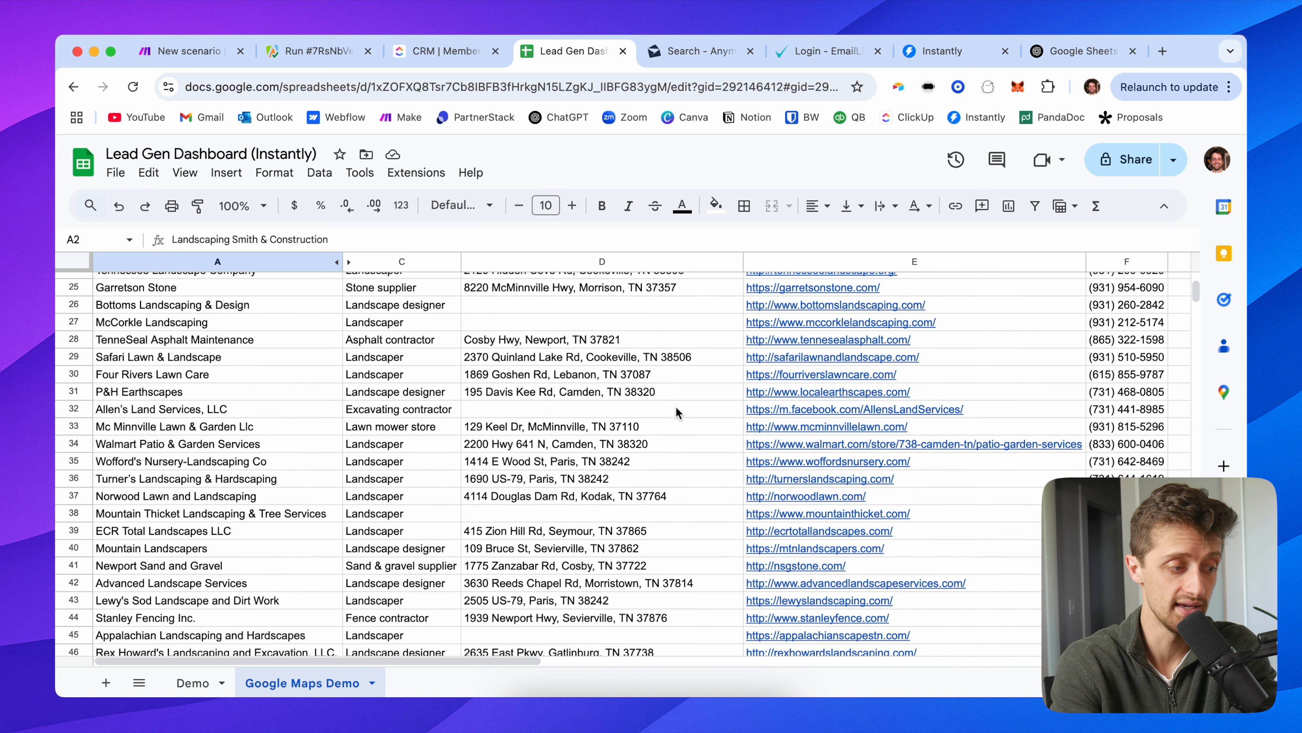
scroll(676, 407, up, 12)
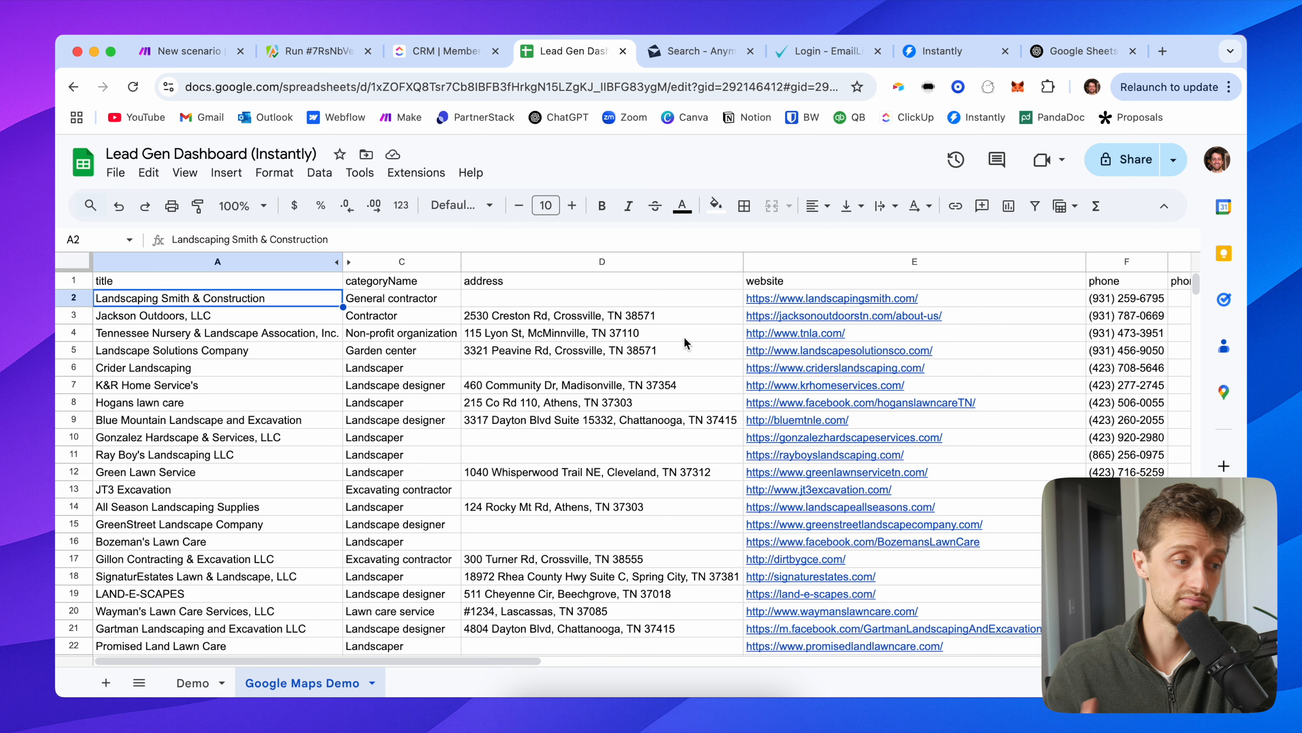
click(705, 62)
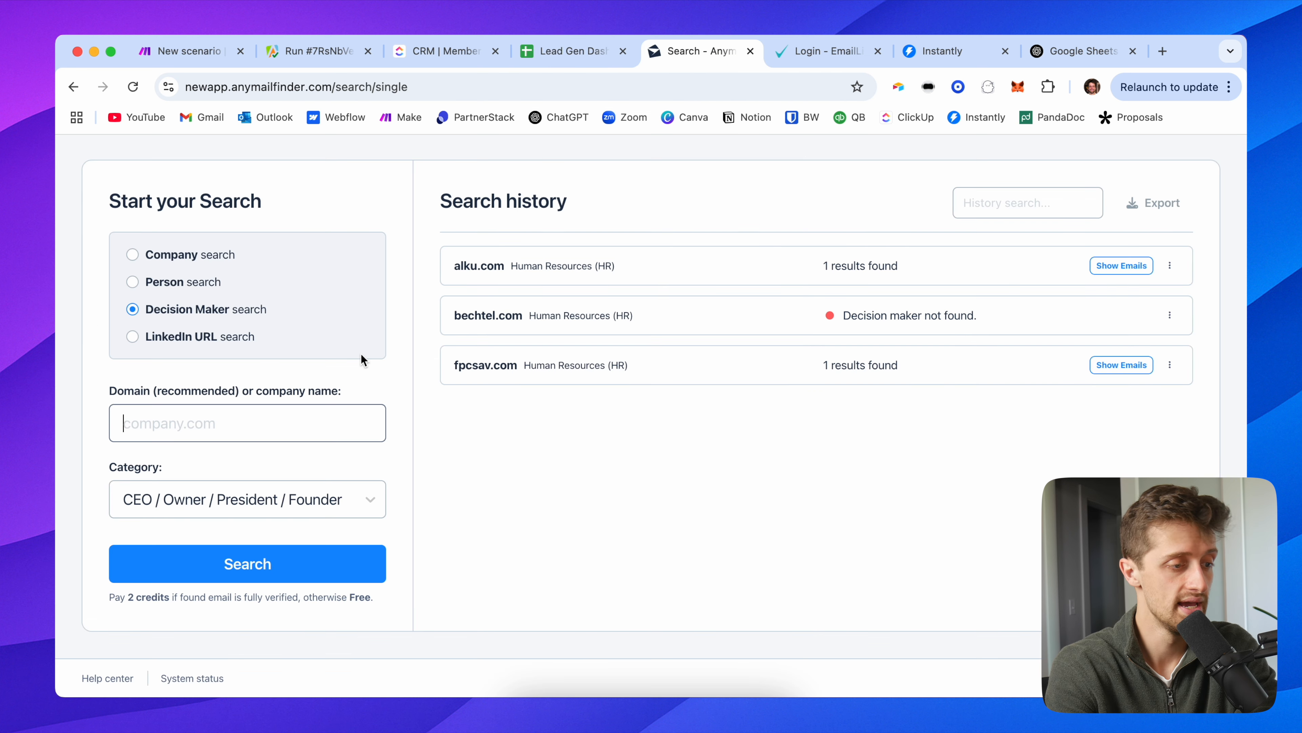
Step: Scroll over the AnyMailFinder search page, then go back to the Make scenario editor
scroll(362, 359, up, 2)
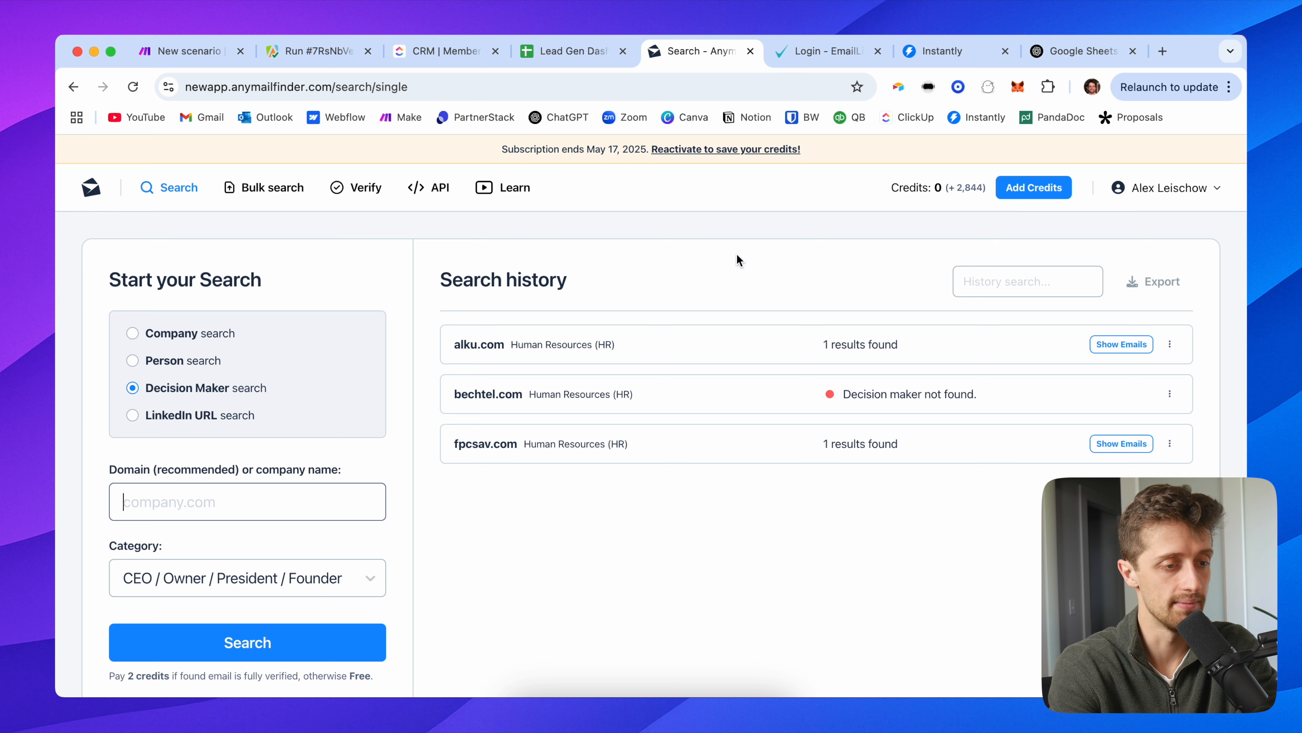
scroll(590, 474, down, 2)
scroll(561, 466, up, 2)
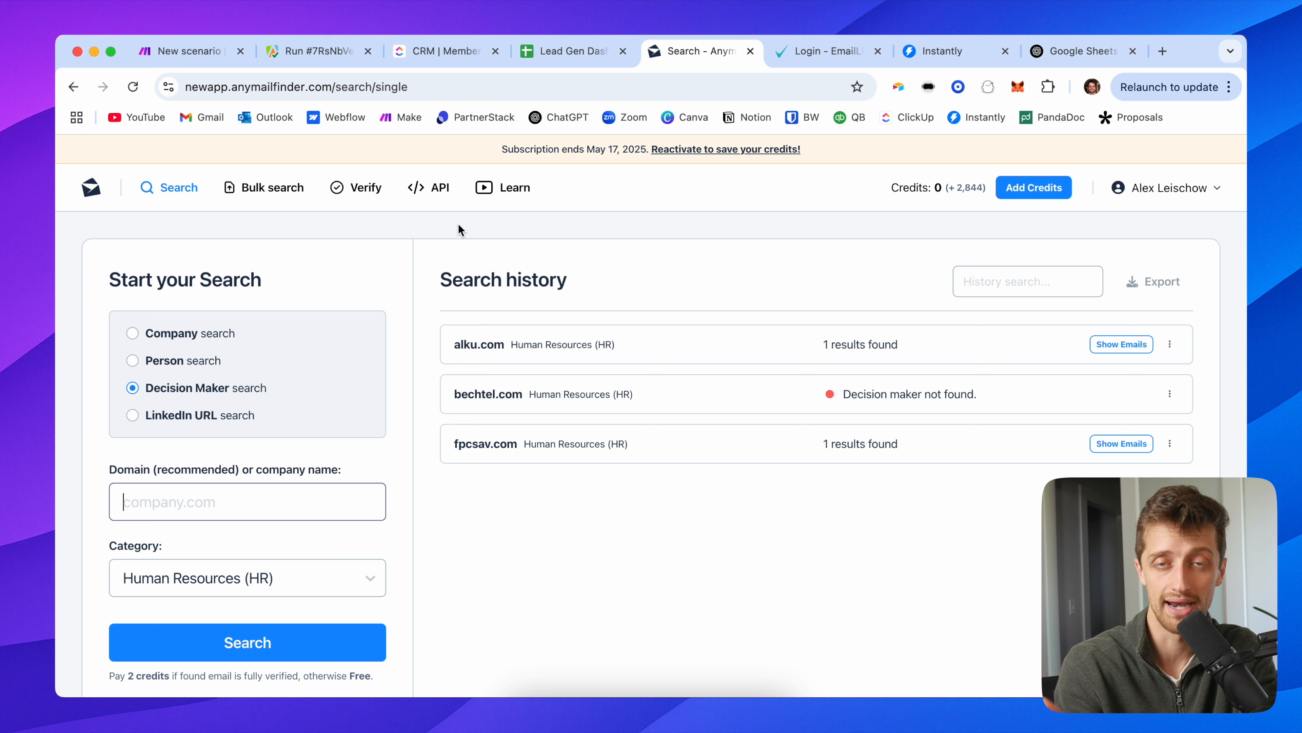
click(191, 54)
Step: Add an Anymail finder Make an API Call module after the Google Sheets module
click(607, 379)
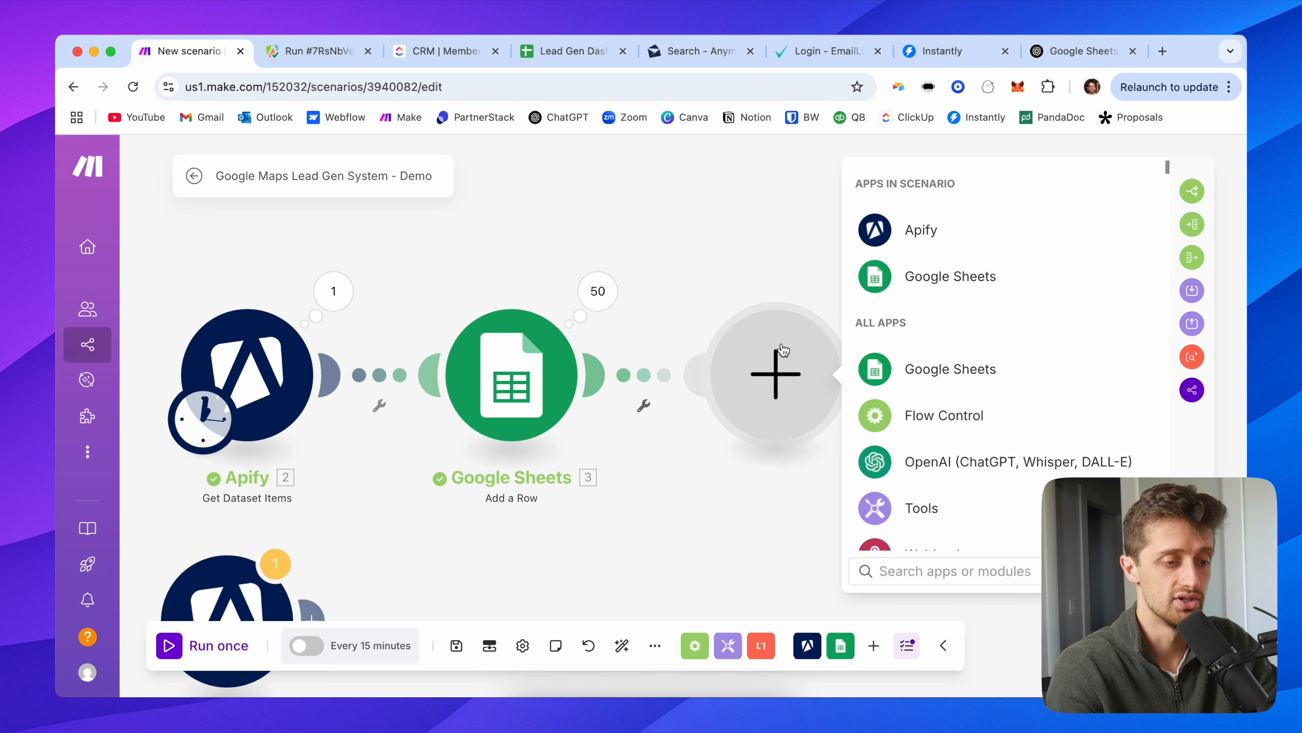
text(anymail)
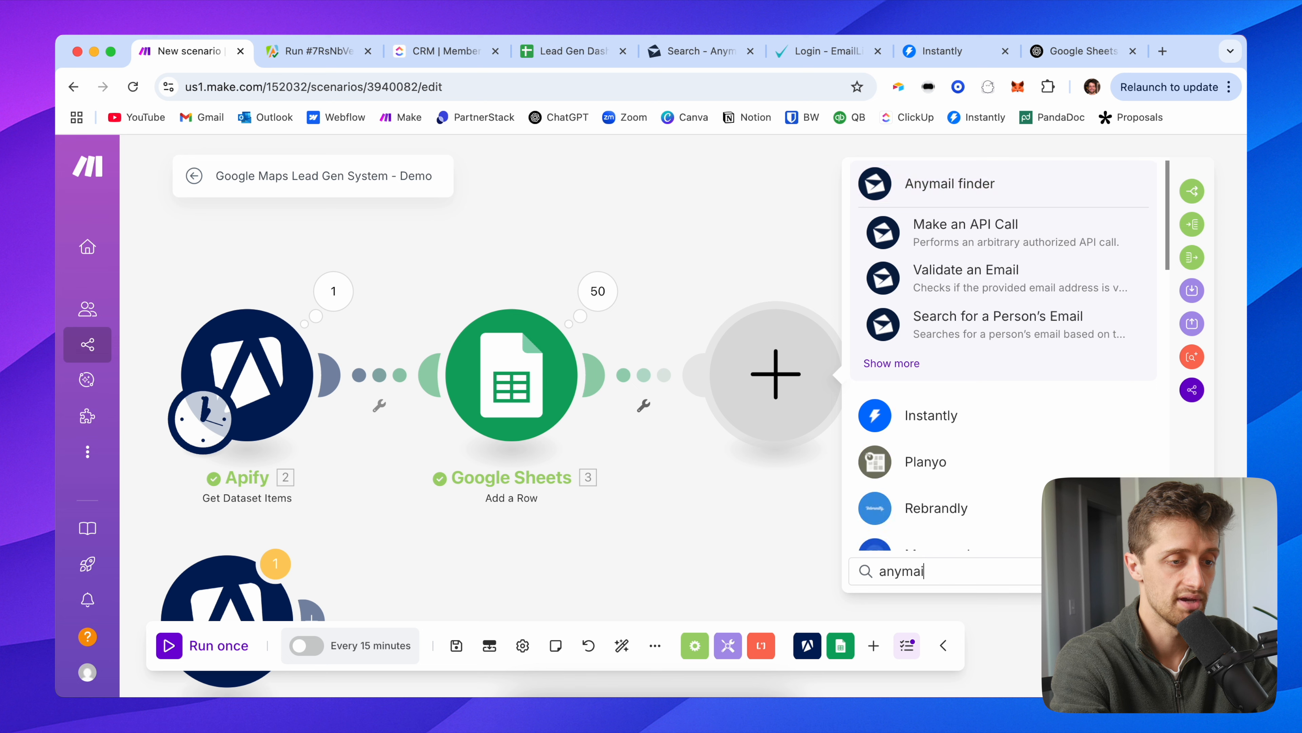
click(966, 190)
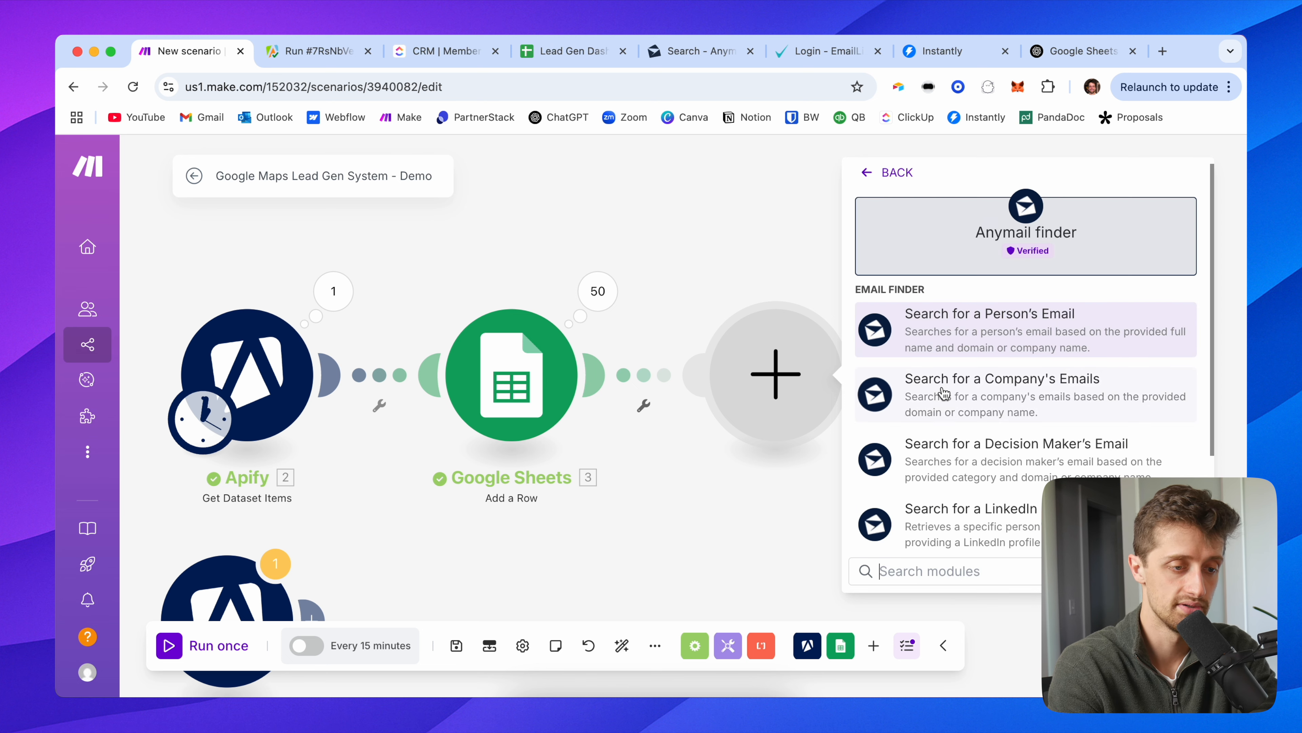
scroll(974, 333, down, 3)
drag(741, 259, 461, 258)
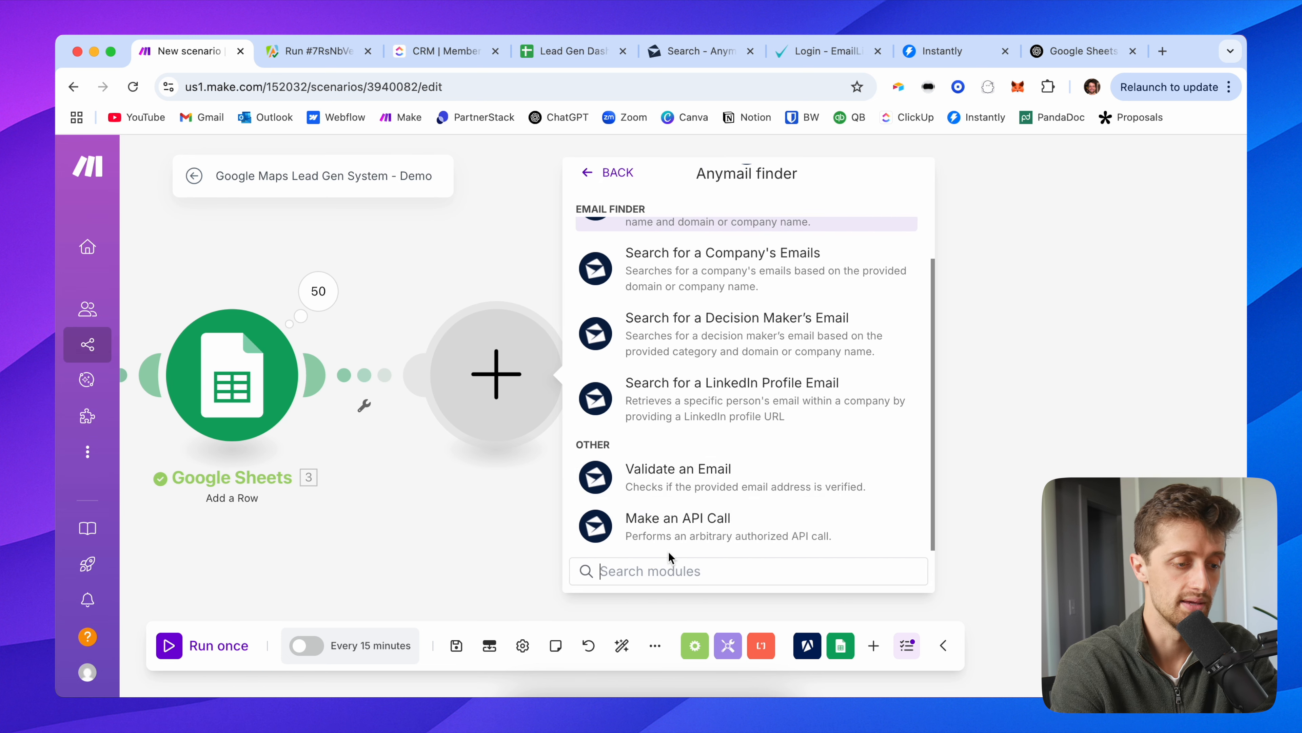
click(778, 538)
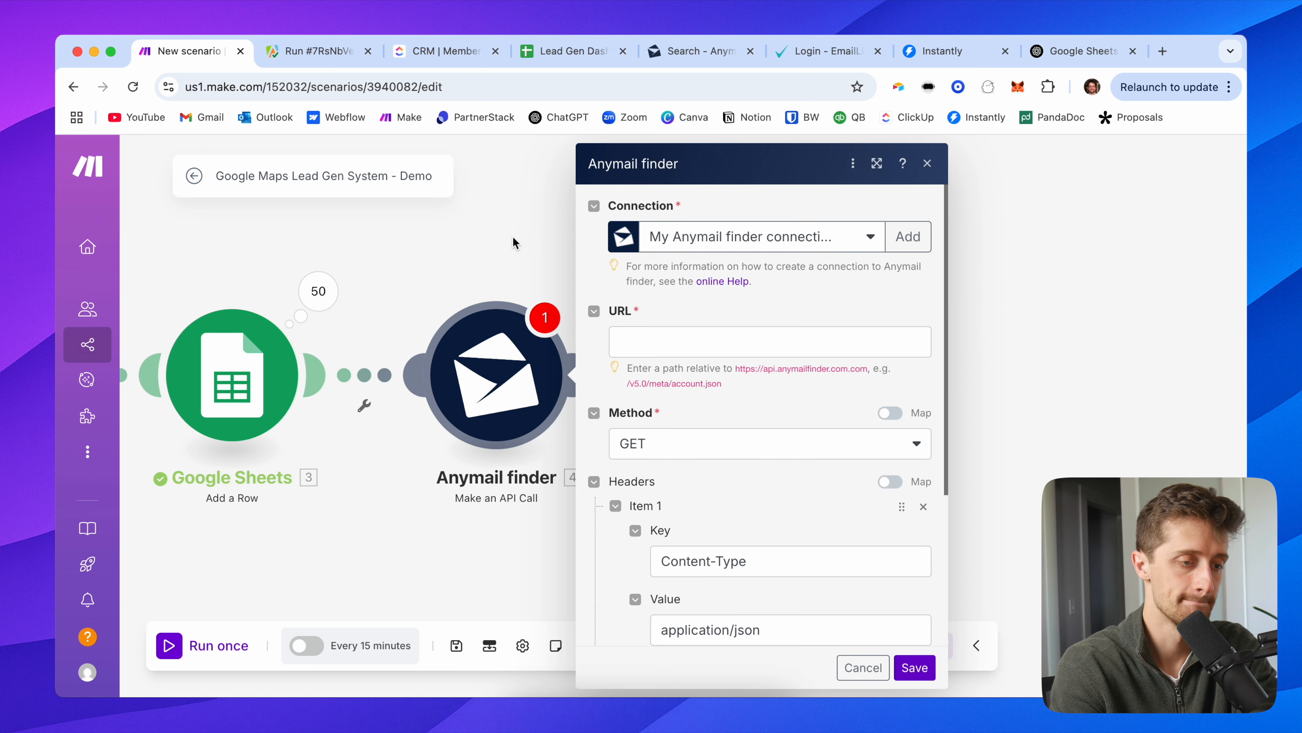
click(741, 245)
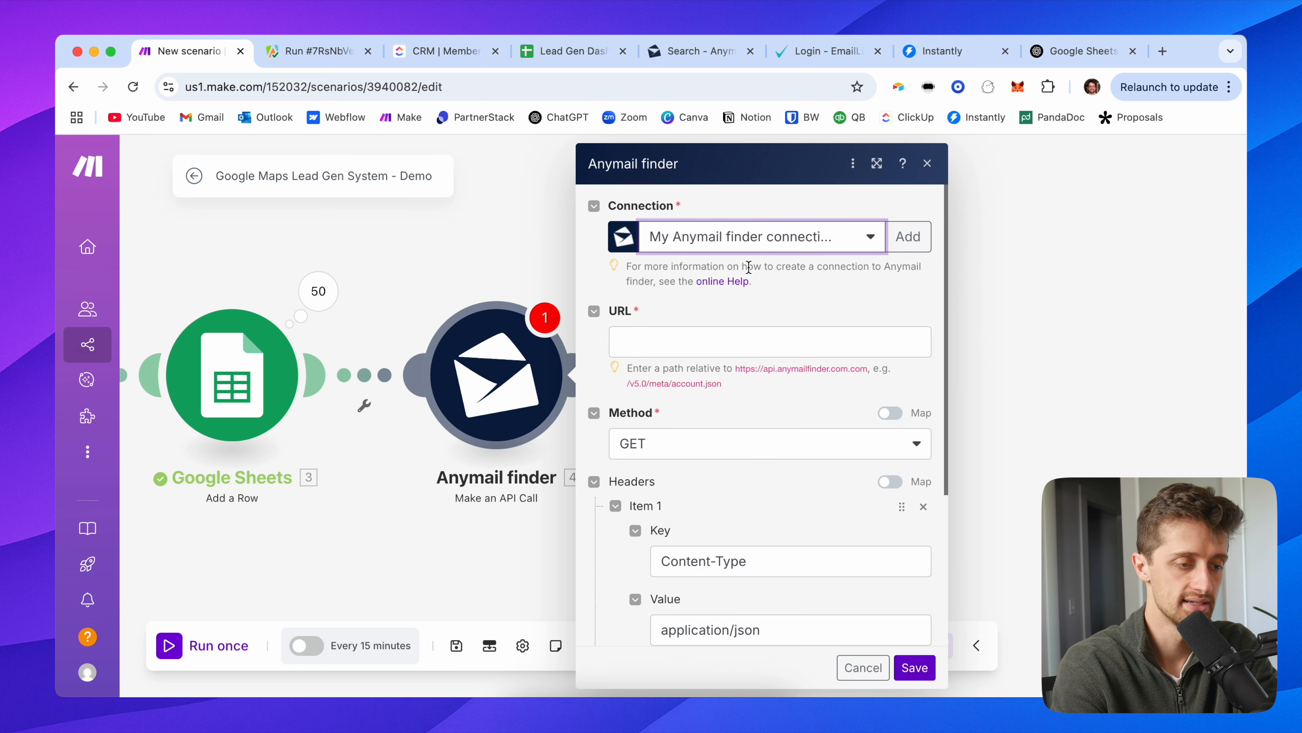
scroll(700, 311, down, 1)
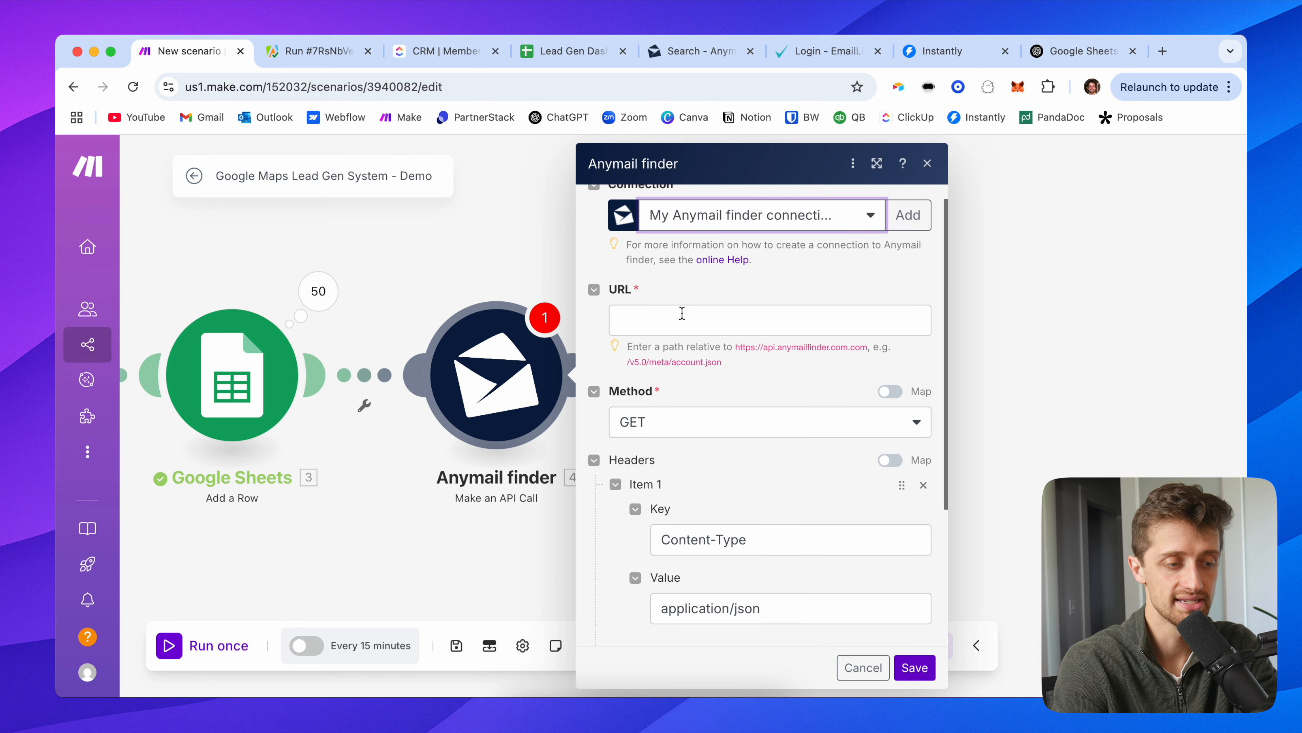
scroll(682, 314, down, 1)
drag(513, 234, 478, 234)
Step: Set the request URL to /v5.0/search/decision-maker.json and the method to POST
click(586, 298)
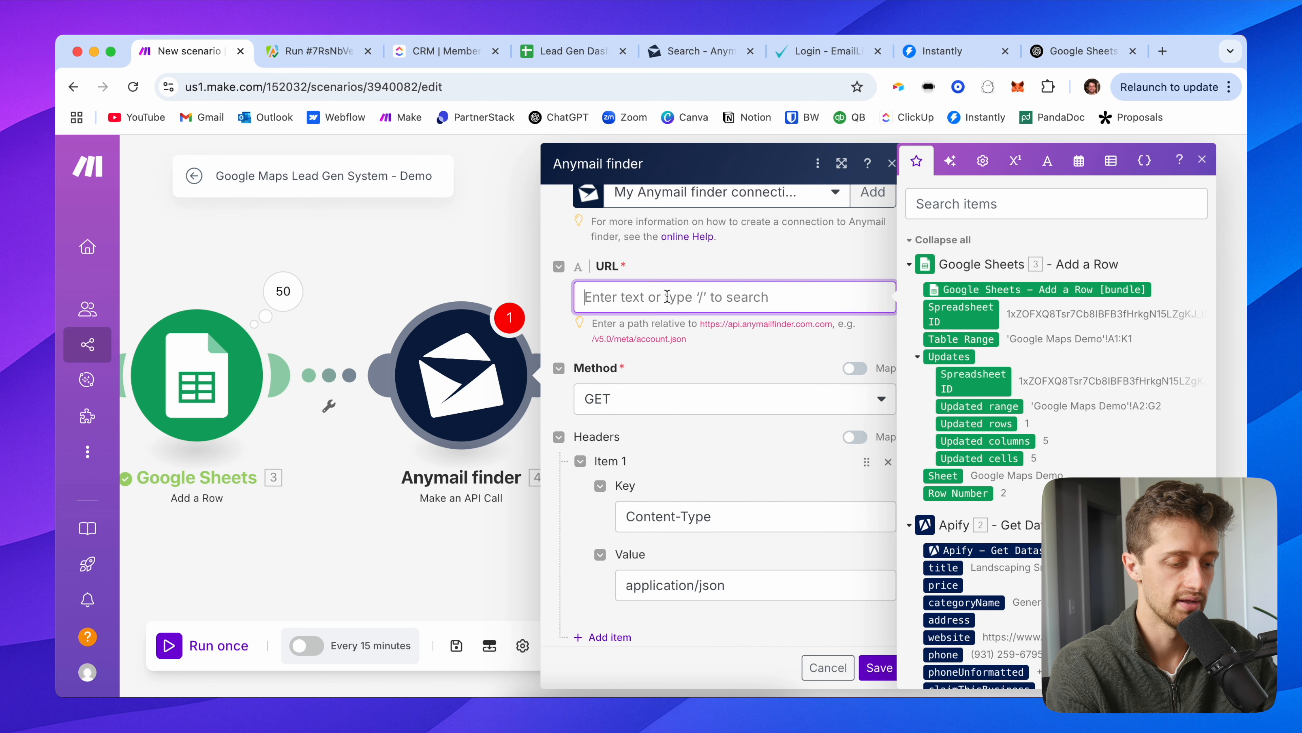
text(/v5.0/search/decision-maker.json)
key(Escape)
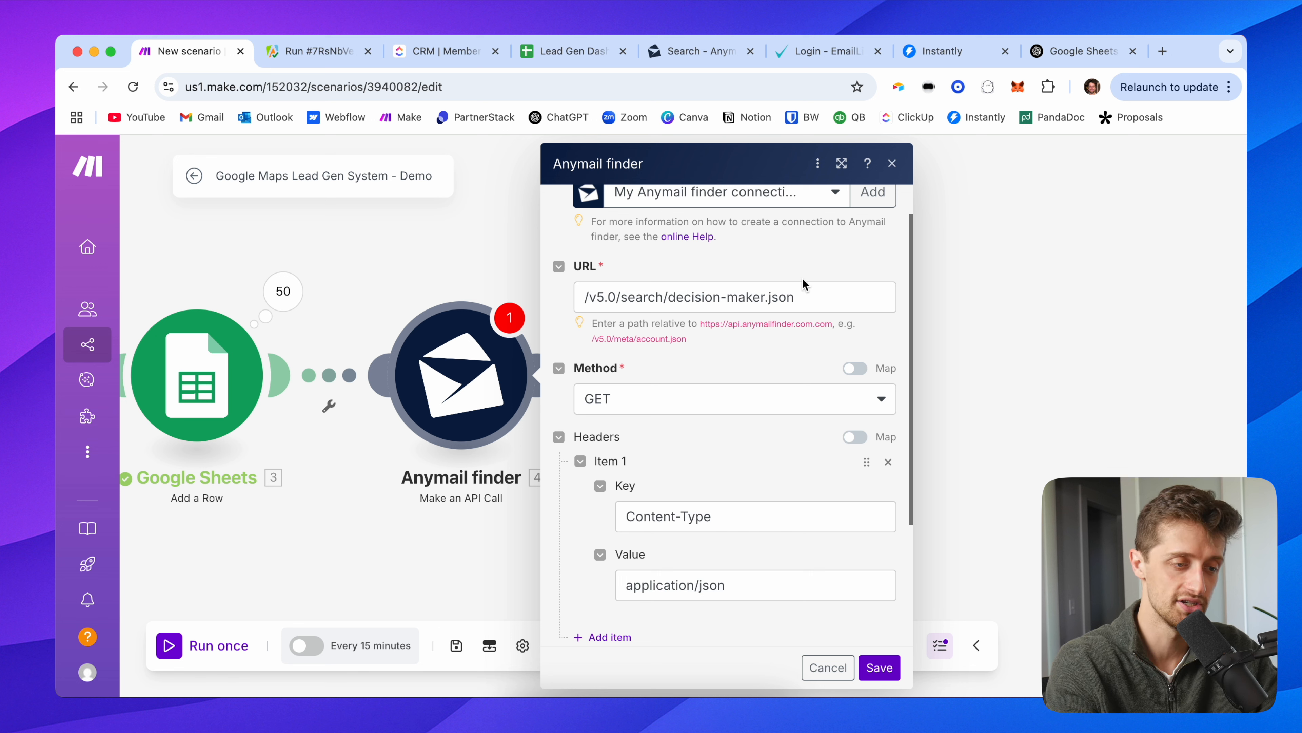
scroll(694, 366, down, 1)
click(638, 359)
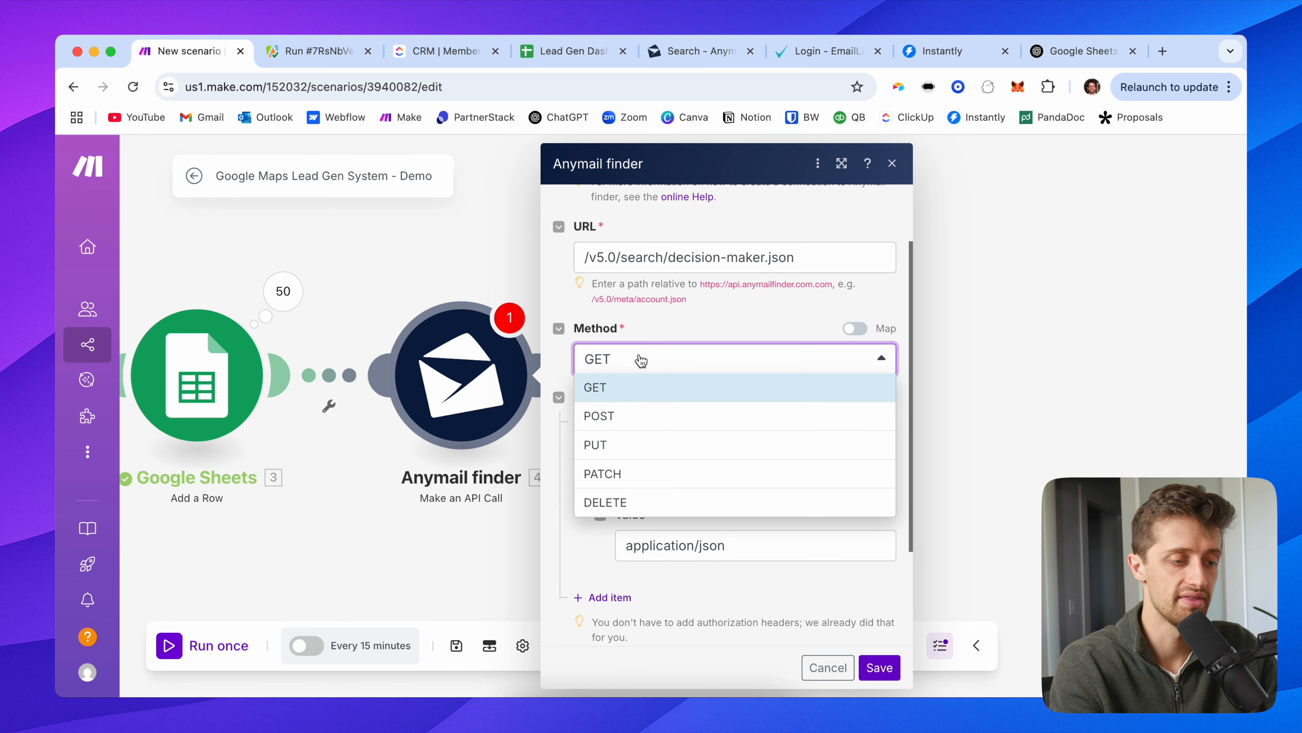
click(633, 416)
scroll(665, 326, down, 3)
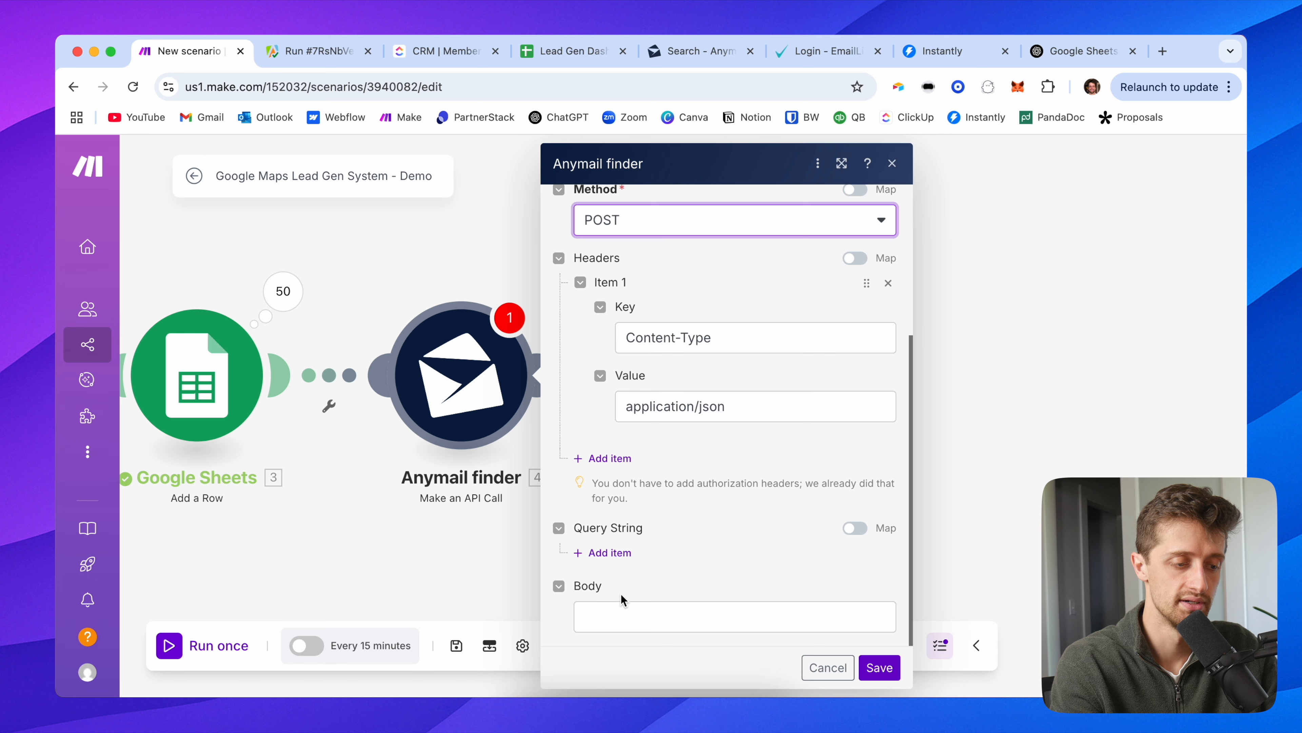
Step: Start the request body with {} braces and an empty "":"" key-value line
click(626, 609)
text({})
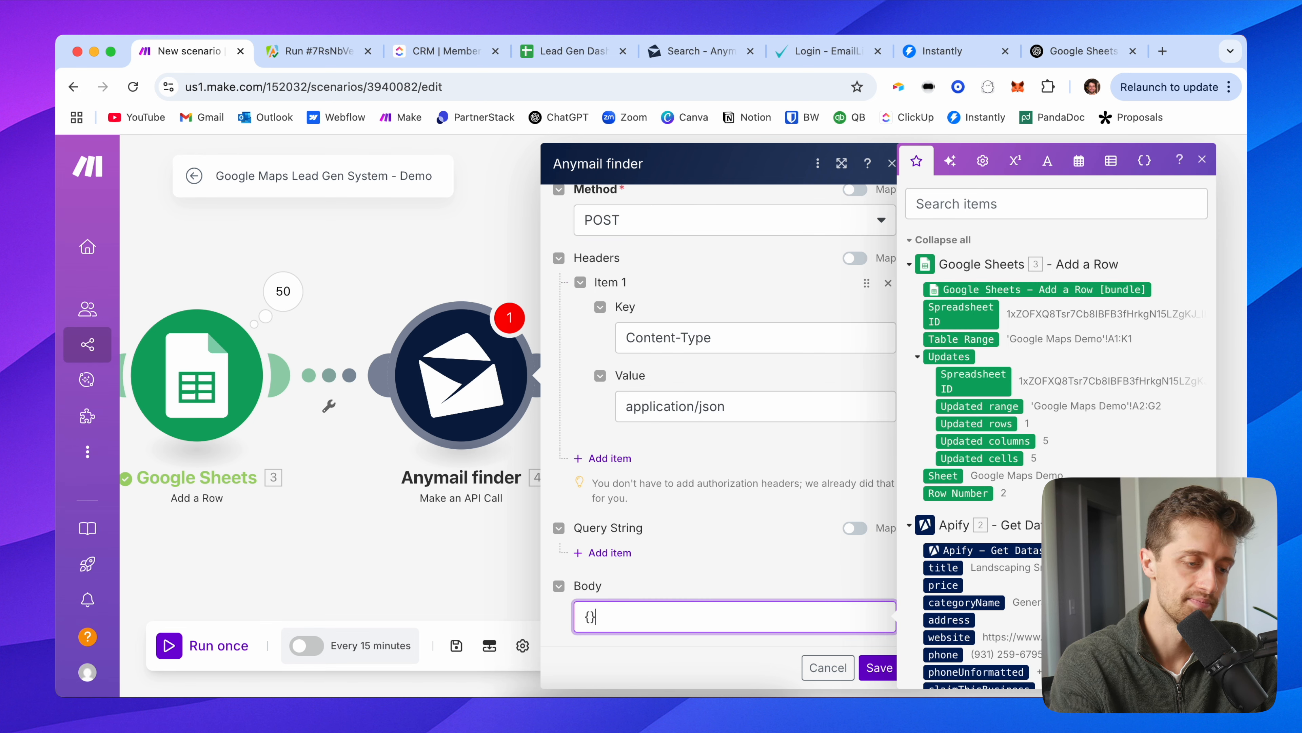
key(Return)
key(Return)
scroll(609, 570, down, 2)
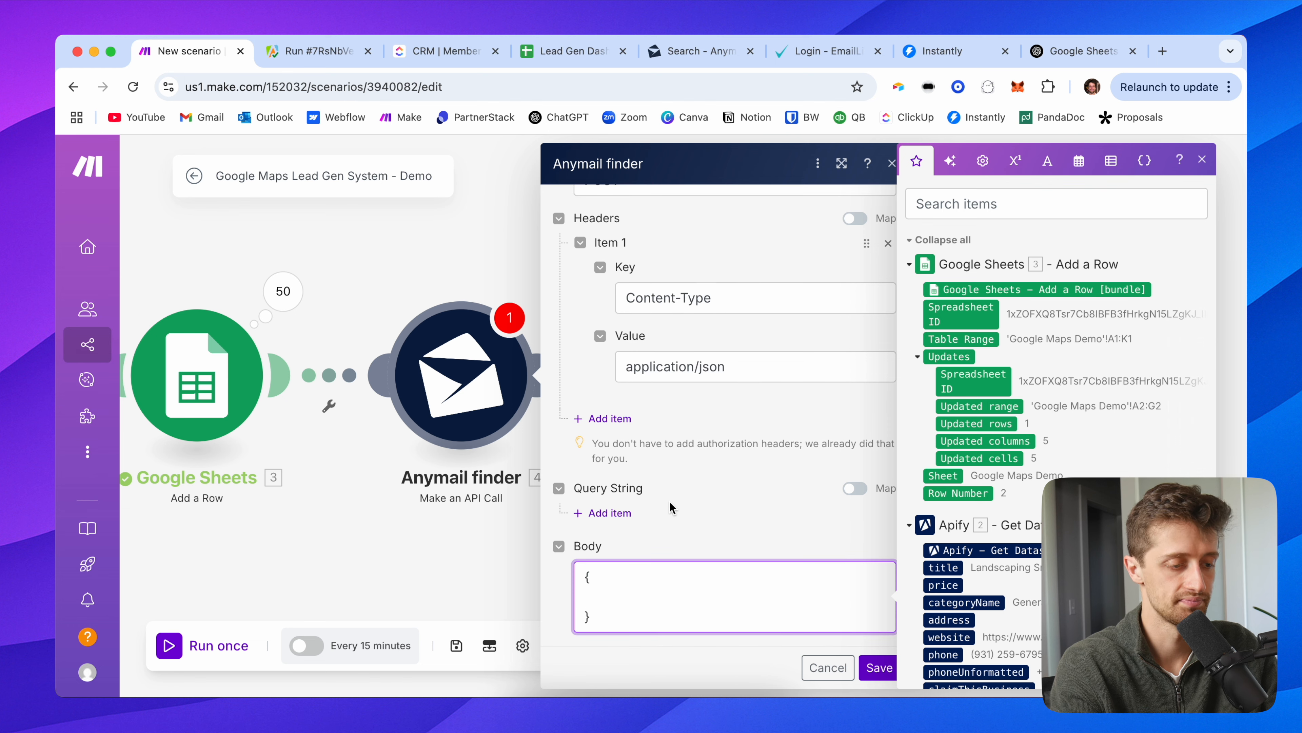
text("":"",)
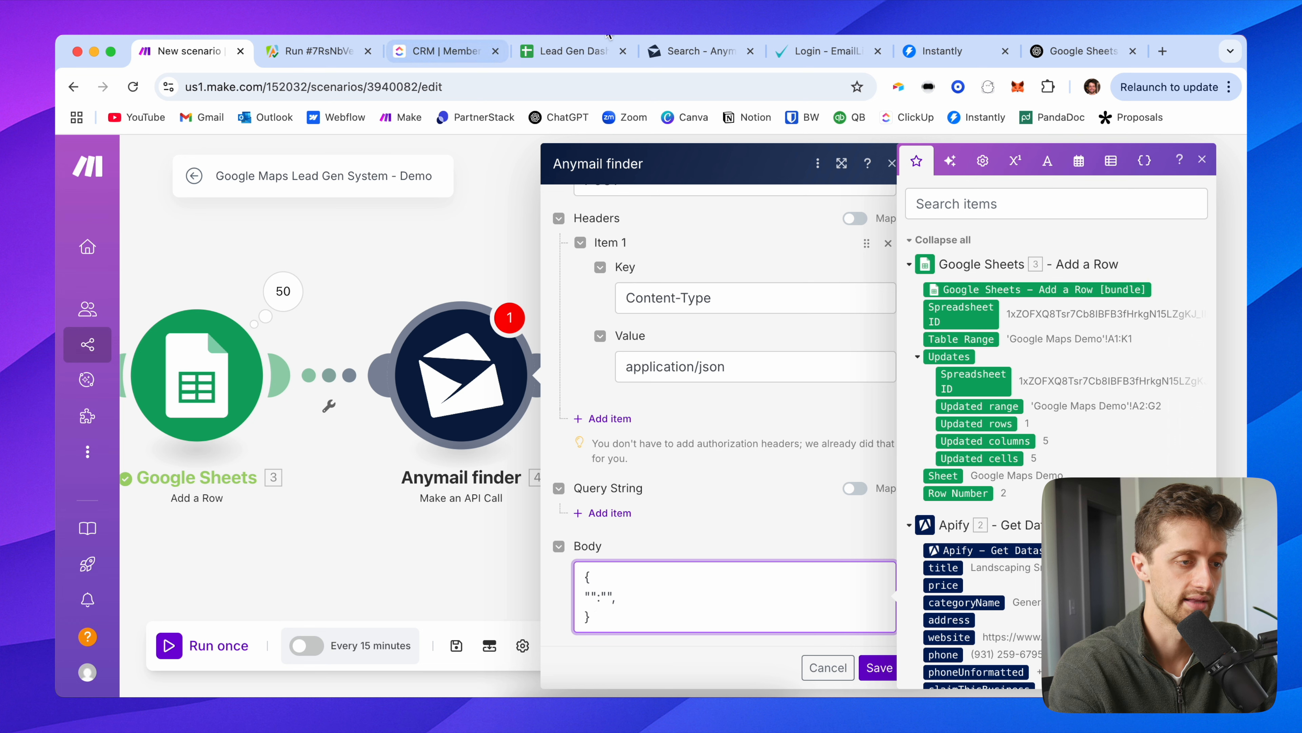
click(658, 51)
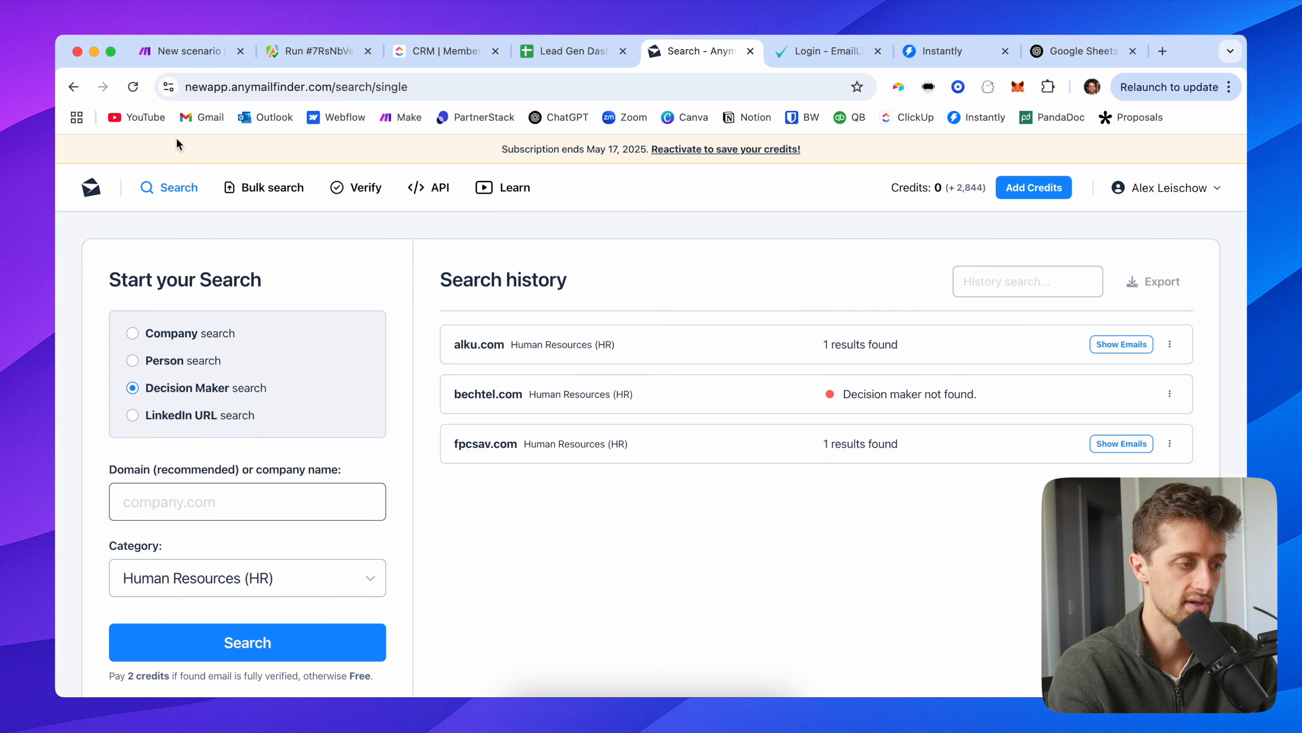
click(176, 51)
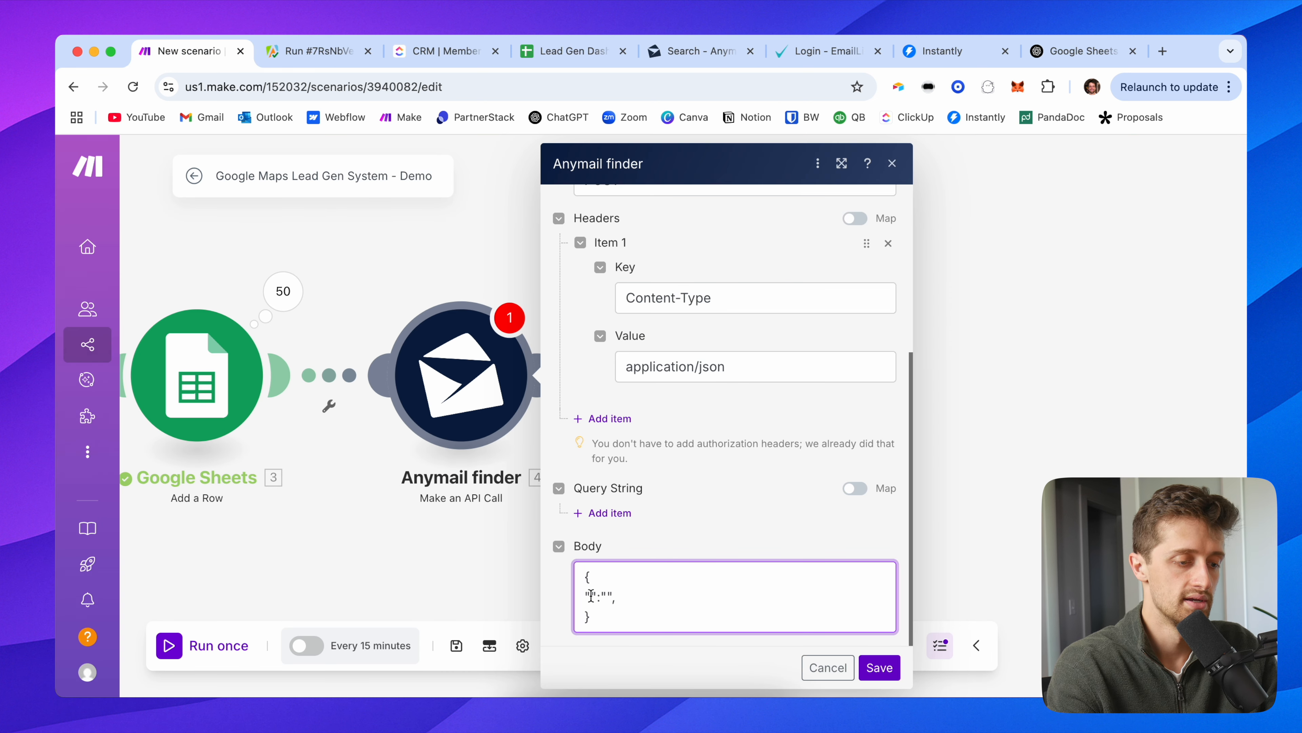
Step: Reposition and reopen the Anymail finder module to resume editing the request body
click(591, 595)
drag(481, 220, 265, 229)
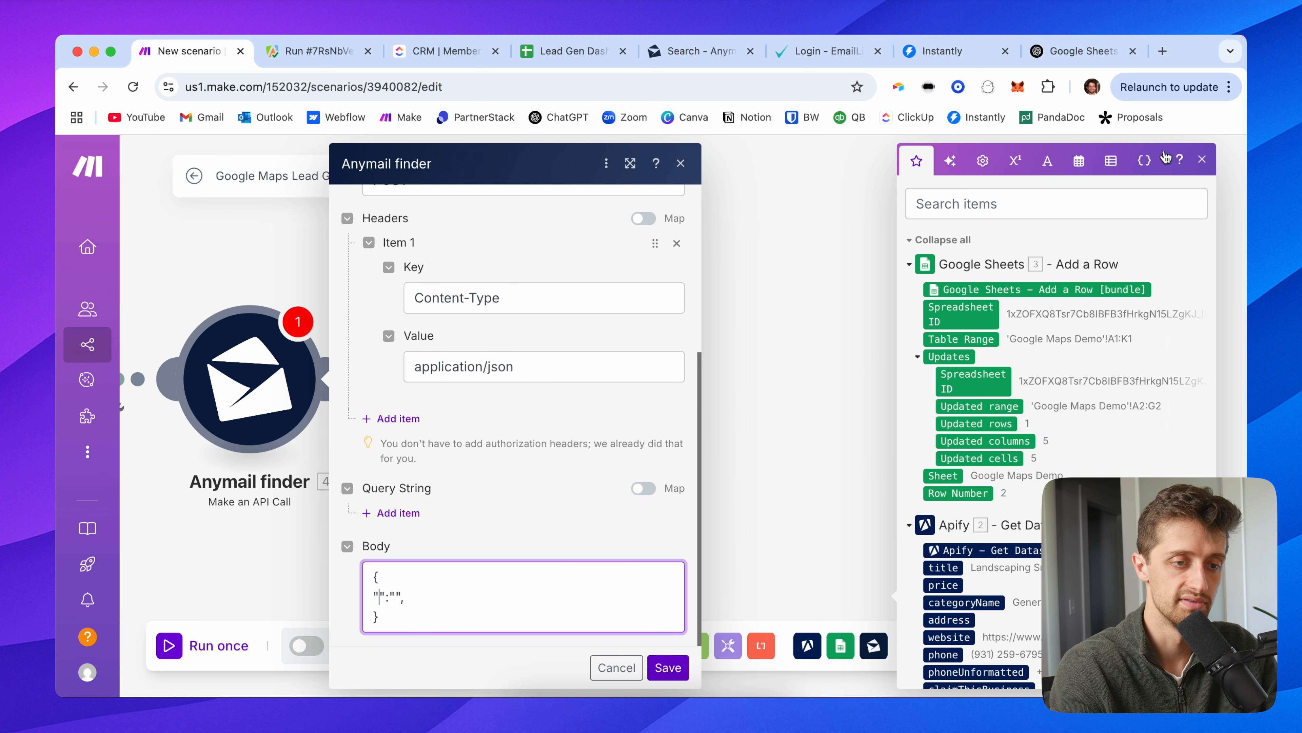
click(434, 598)
click(870, 515)
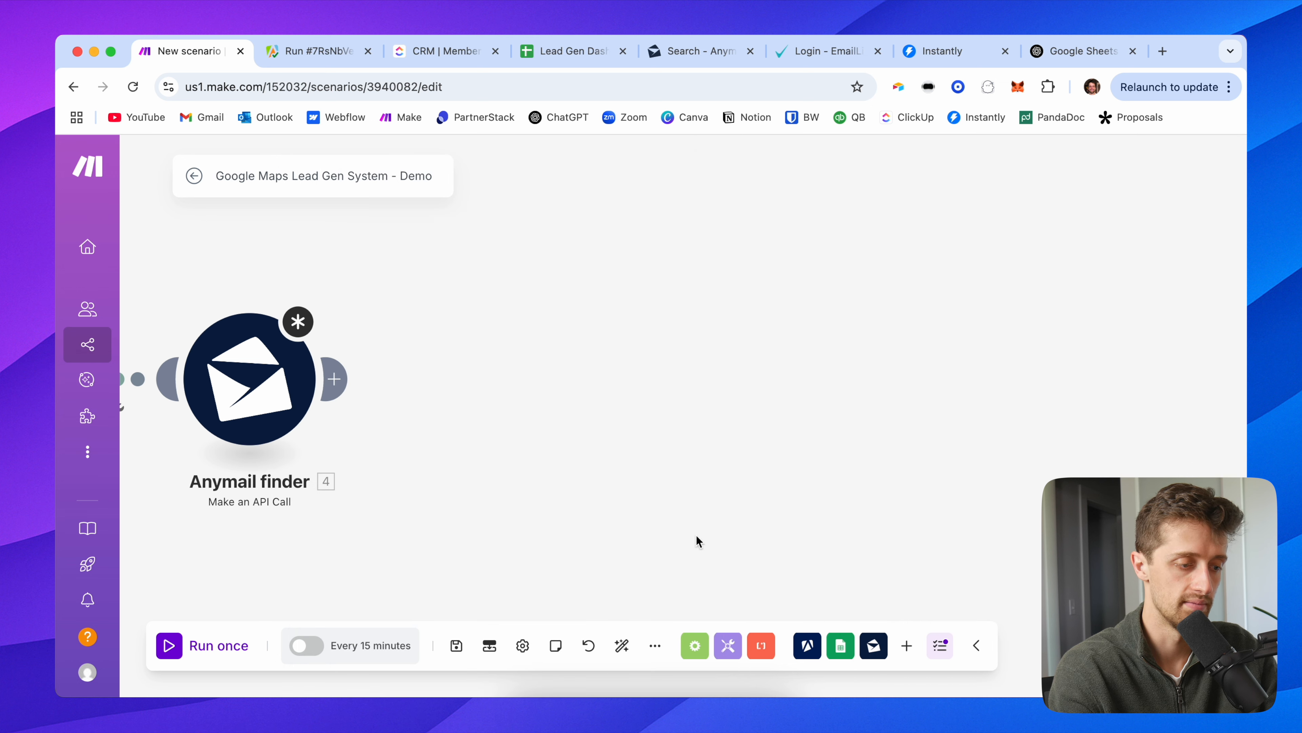
click(235, 380)
click(384, 591)
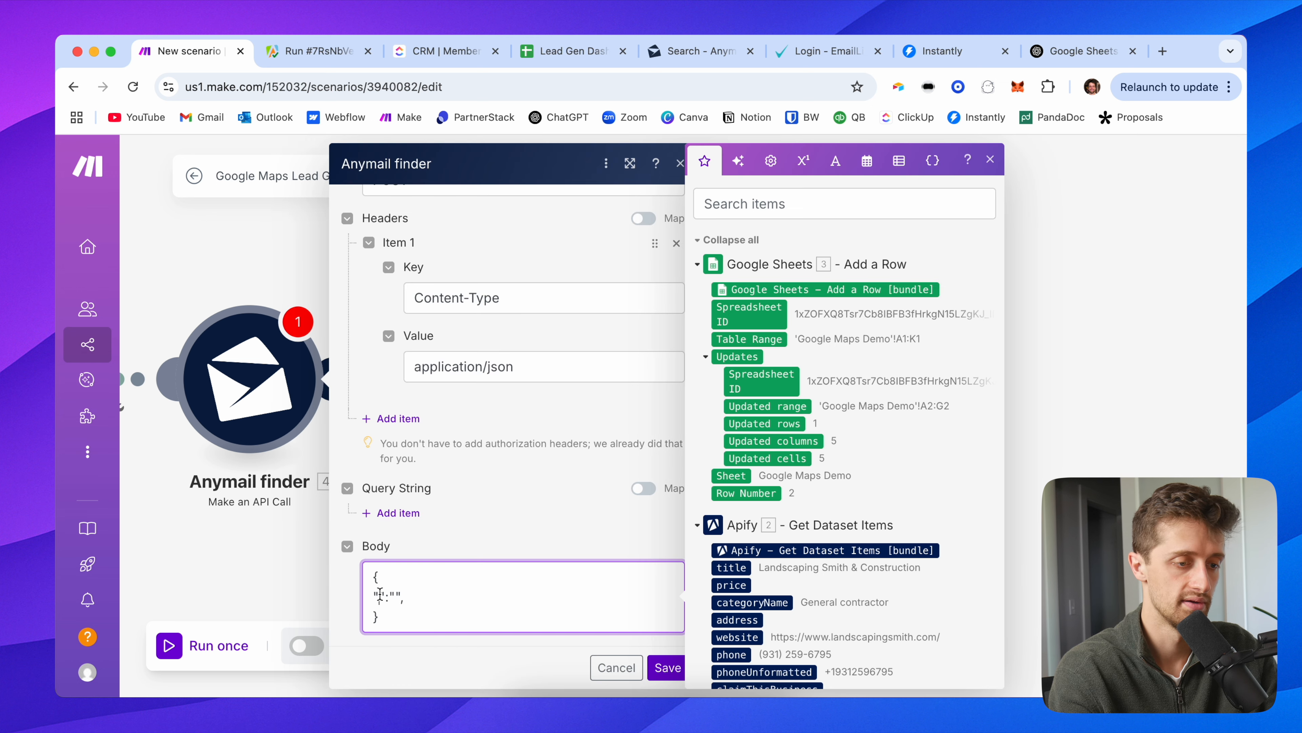
scroll(834, 535, down, 3)
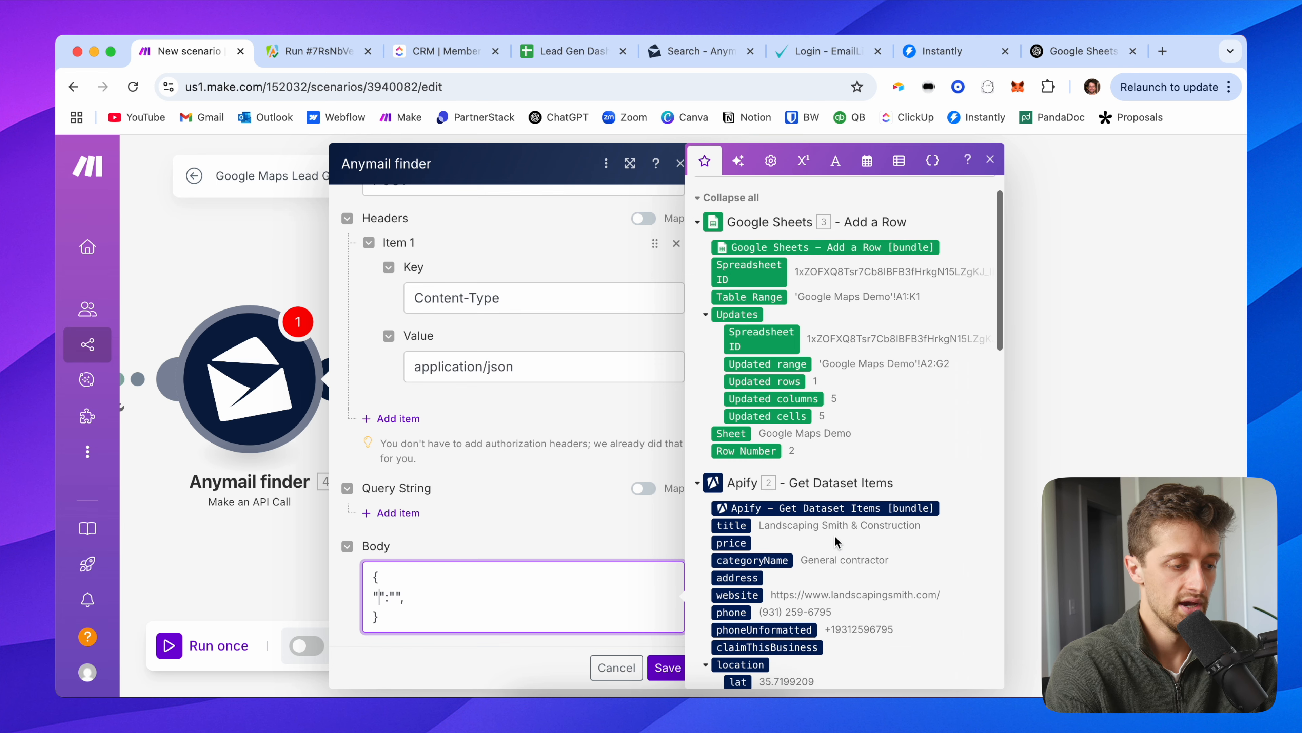
scroll(835, 535, up, 4)
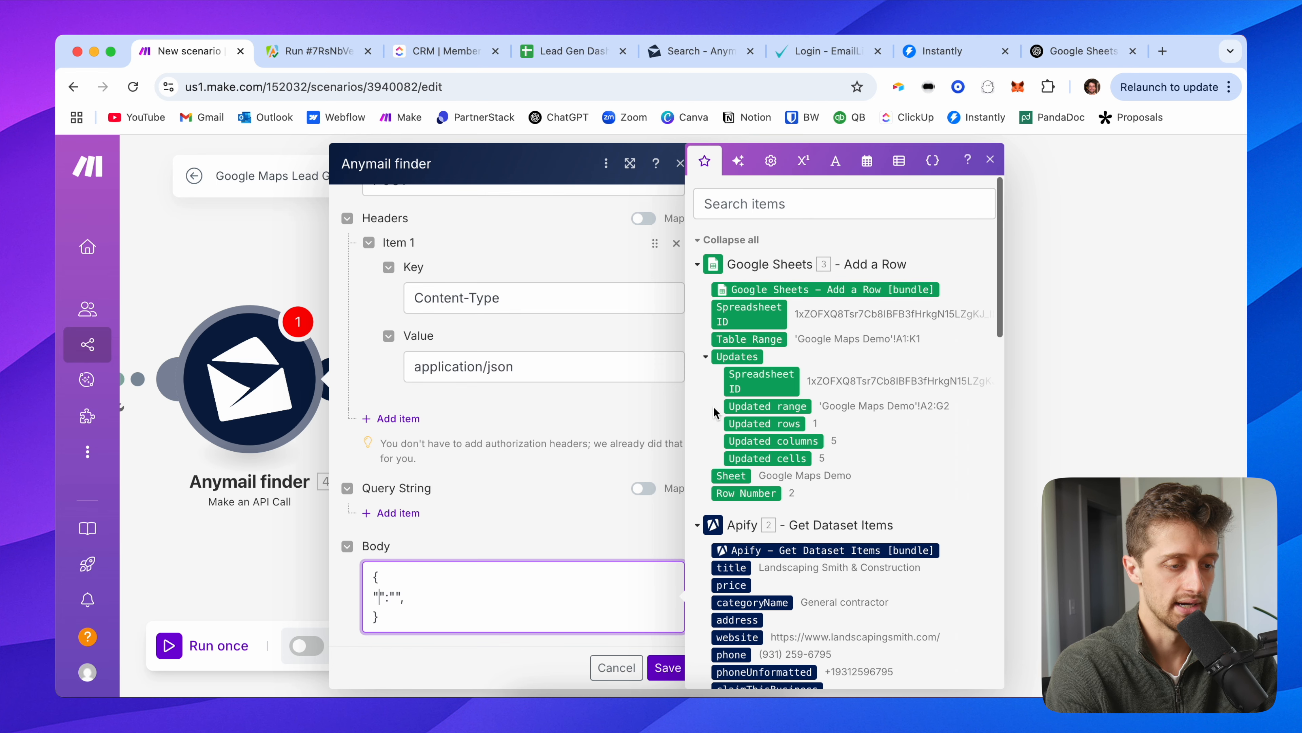
scroll(744, 408, down, 7)
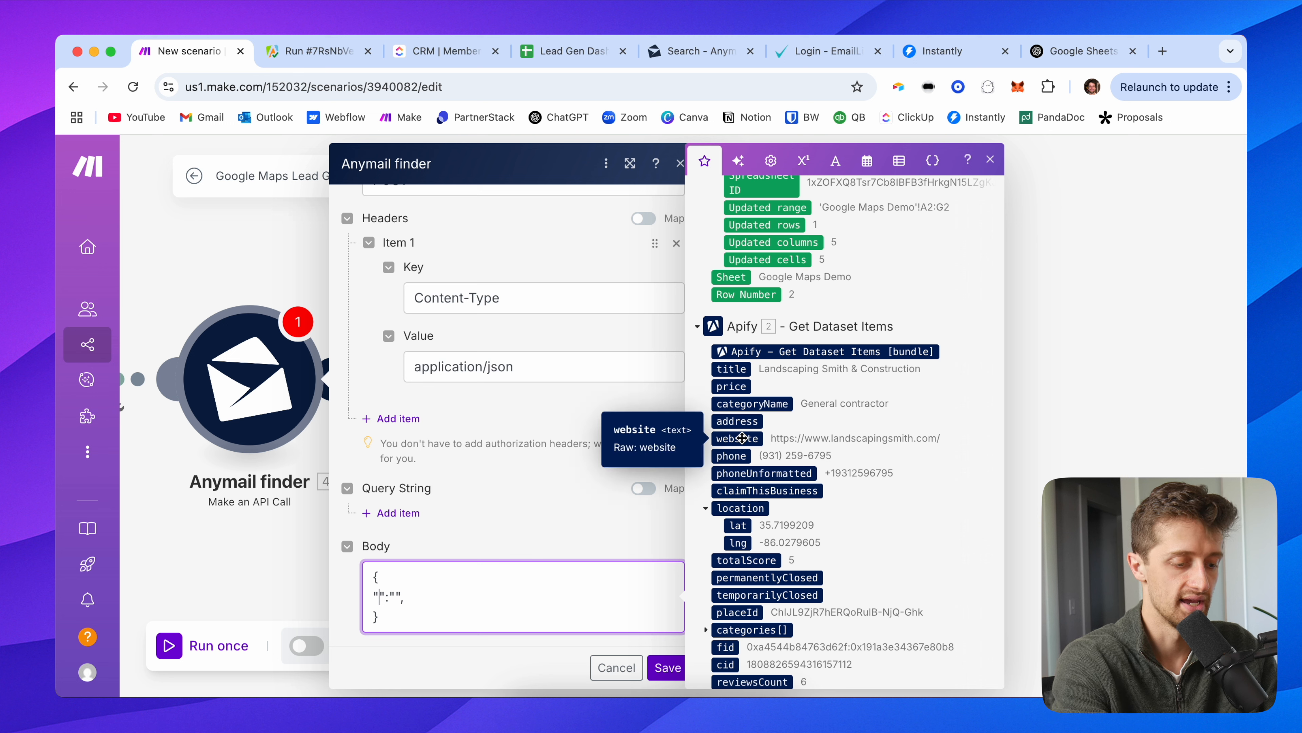
Step: Map domain to the Apify website field and add an empty "decision_maker_category":"" entry
text(domain)
click(442, 593)
click(746, 439)
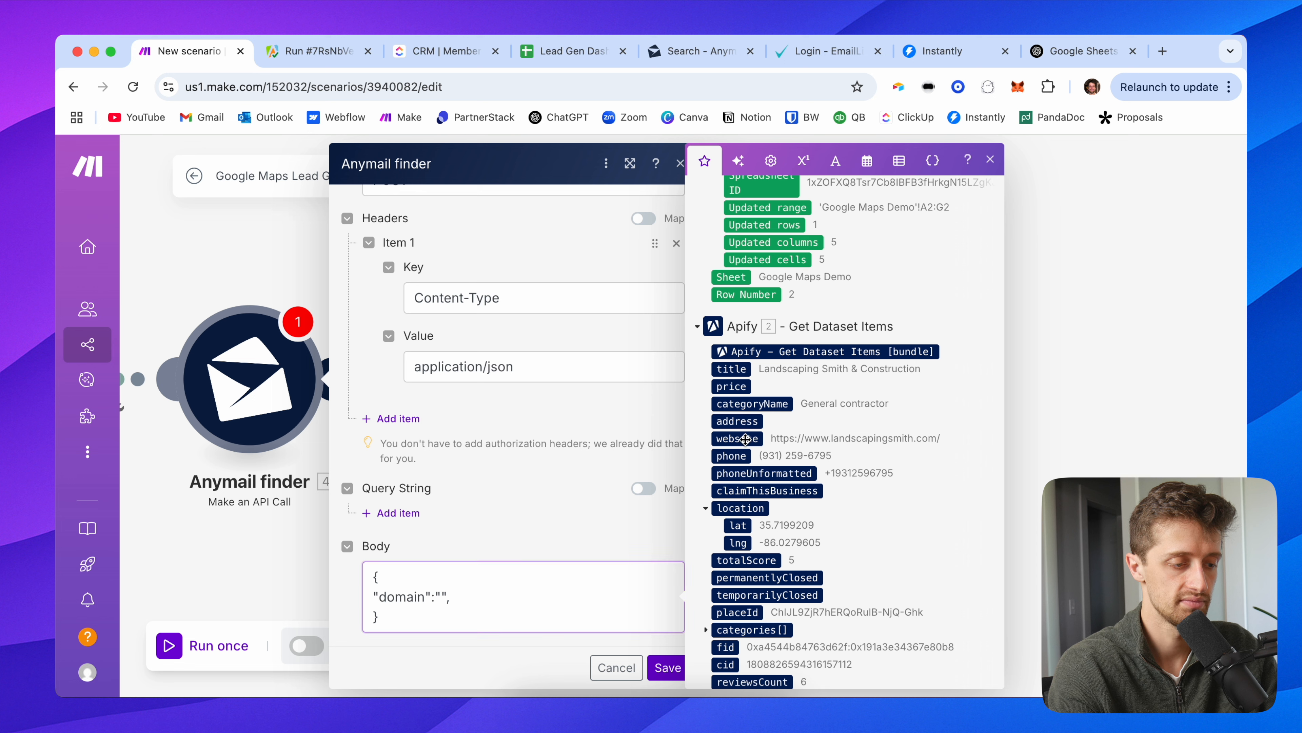
click(540, 597)
key(Return)
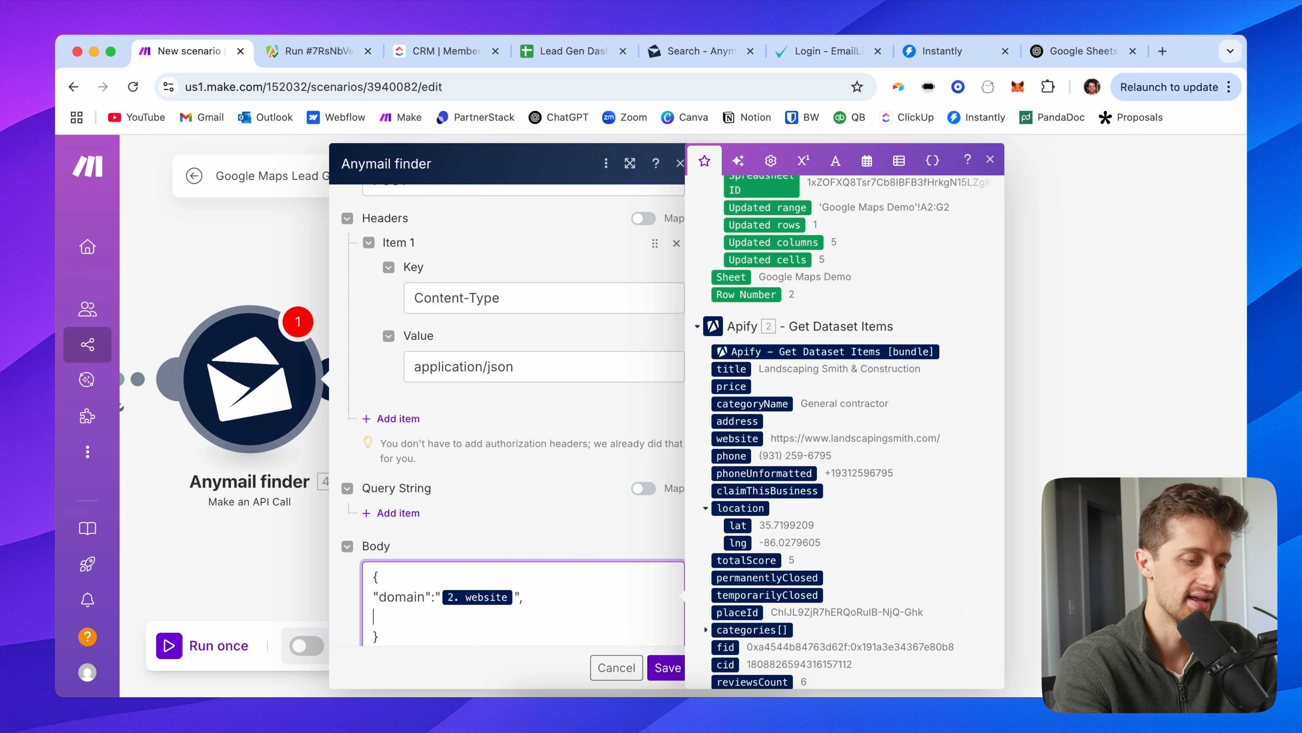
text("deci)
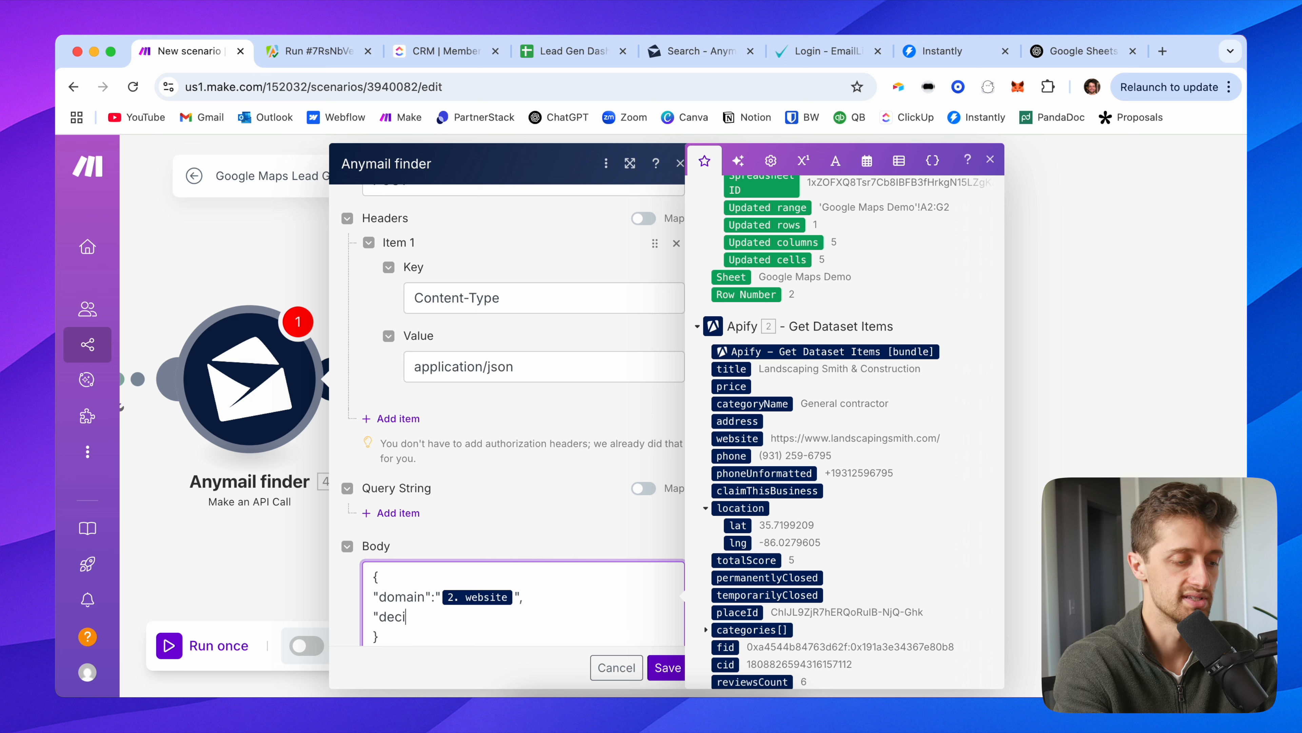
text(sion_maker)
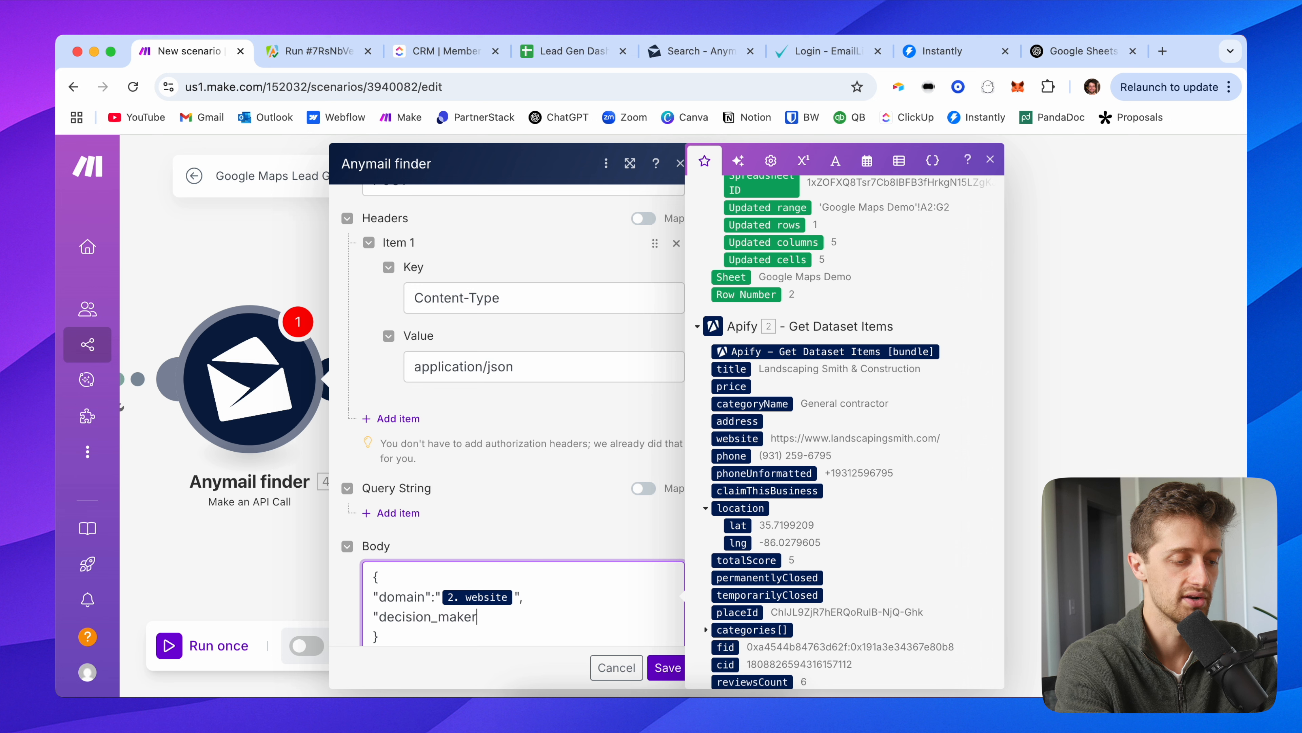
text(_category)
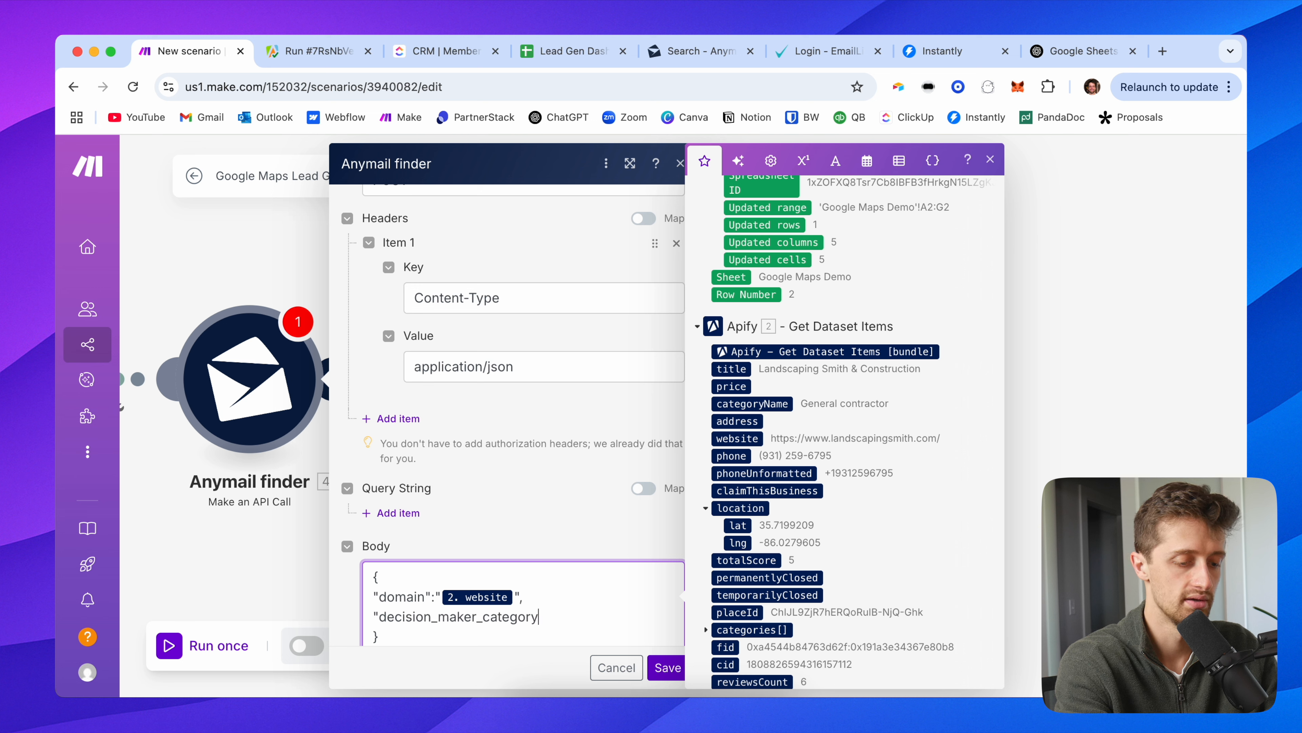
text(":"")
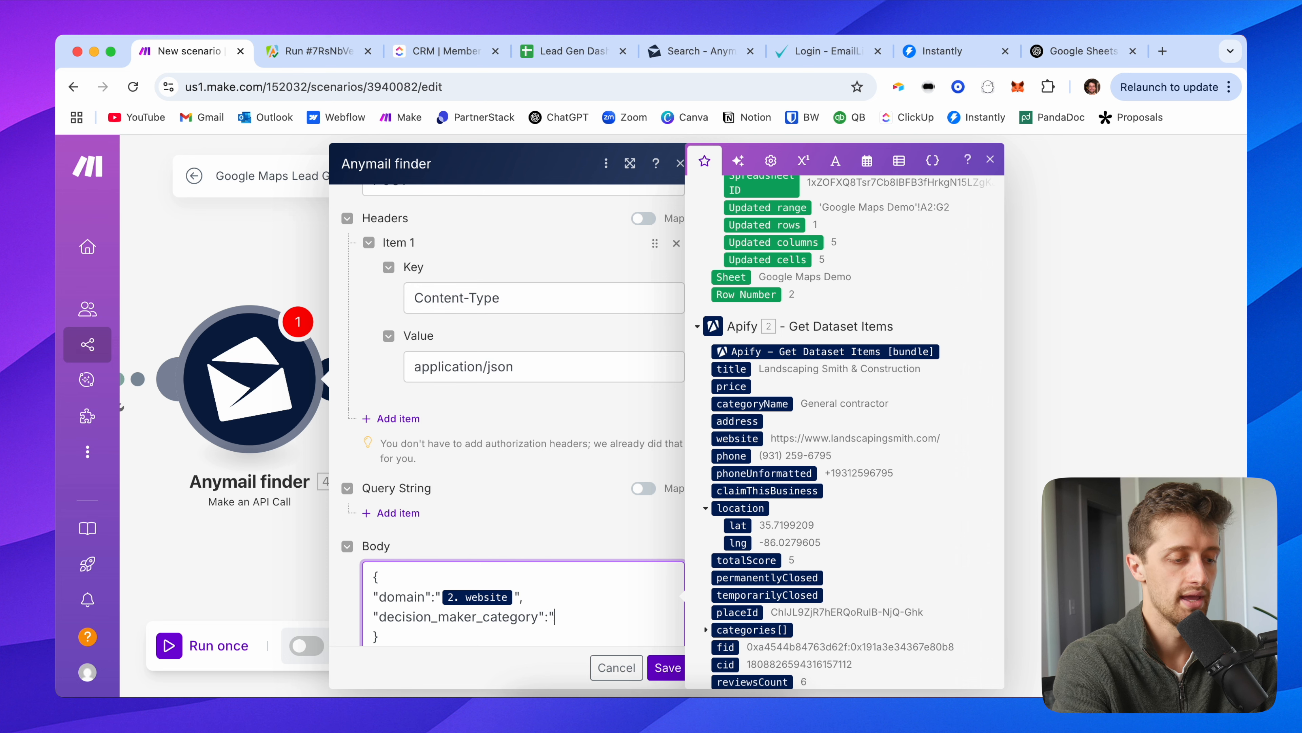
key(Left)
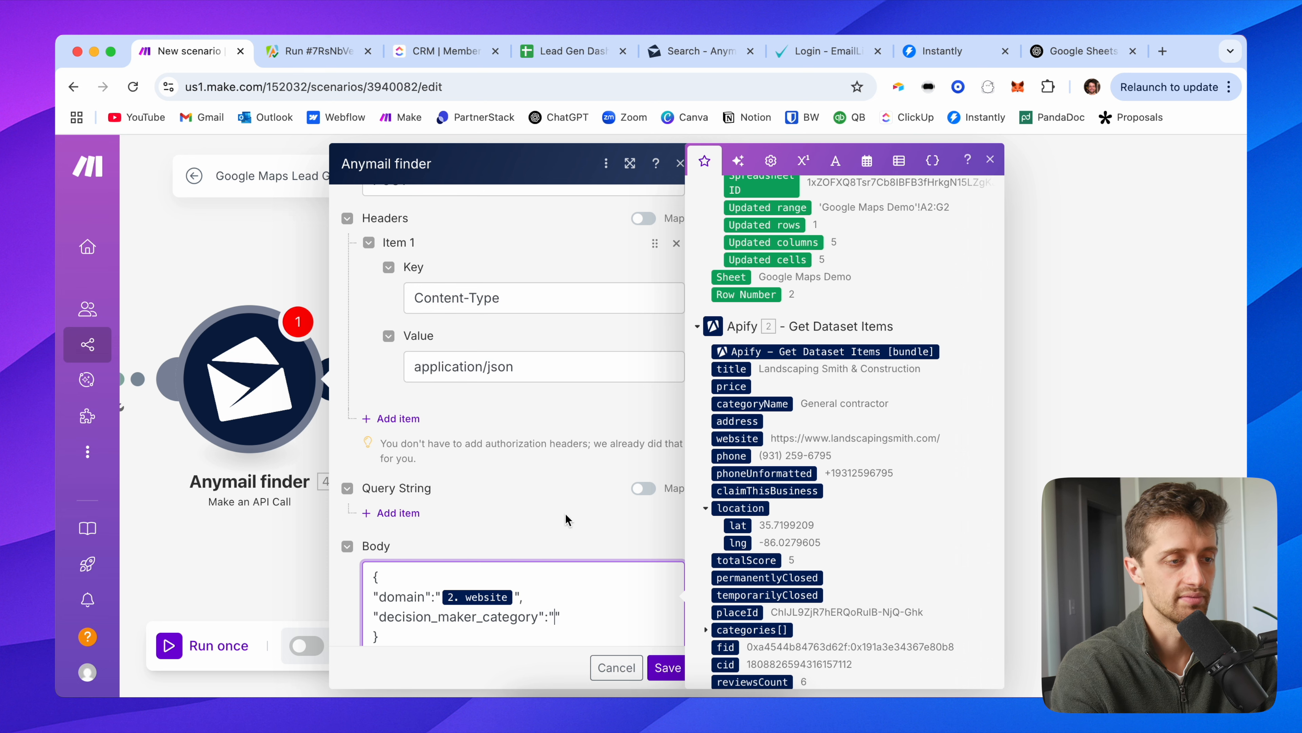
Step: On the AnyMailFinder search page, change the decision-maker category from Human Resources (HR) to CEO / Owner / President / Founder
click(707, 60)
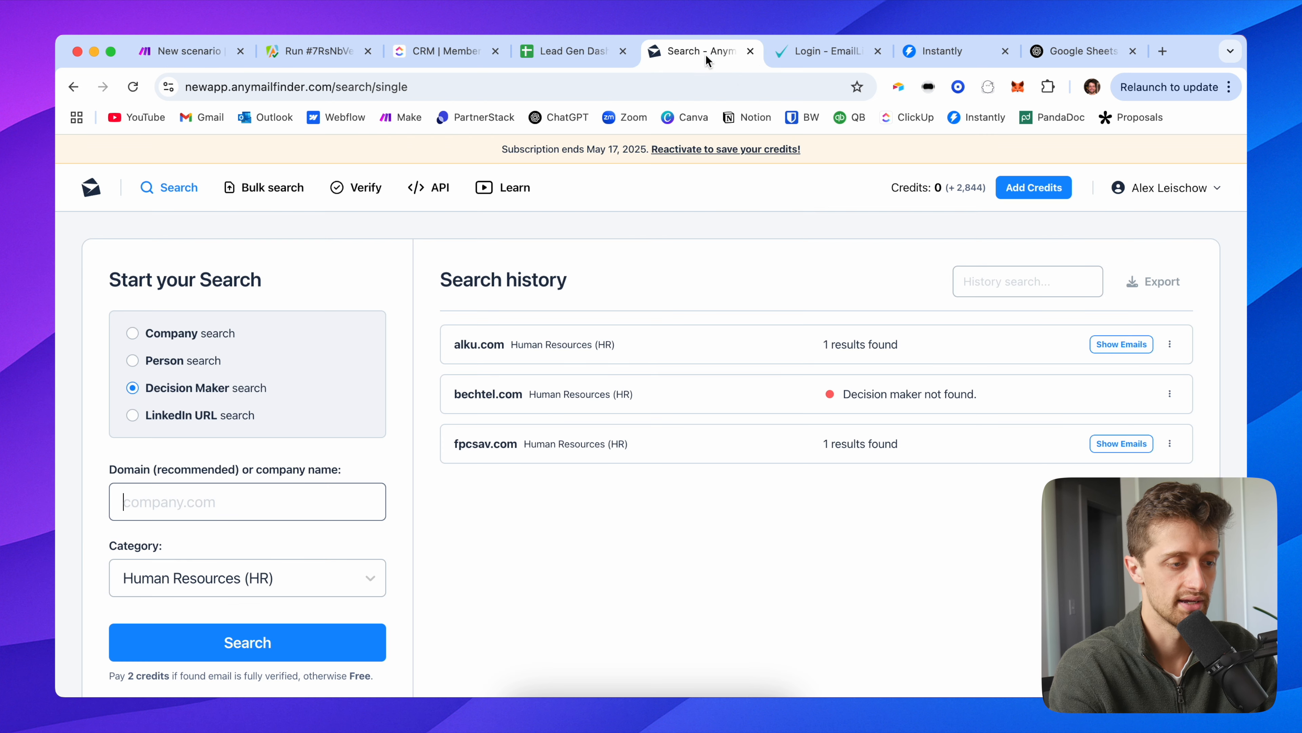
click(234, 585)
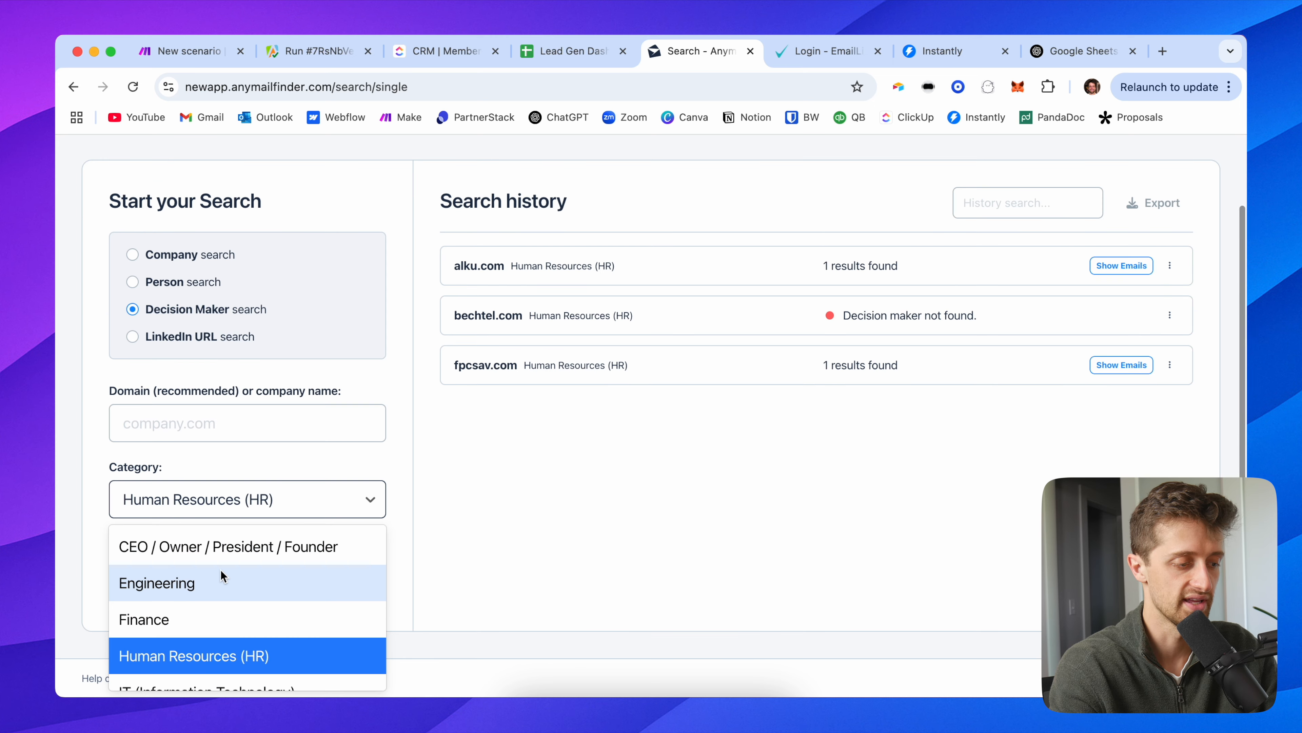
click(235, 547)
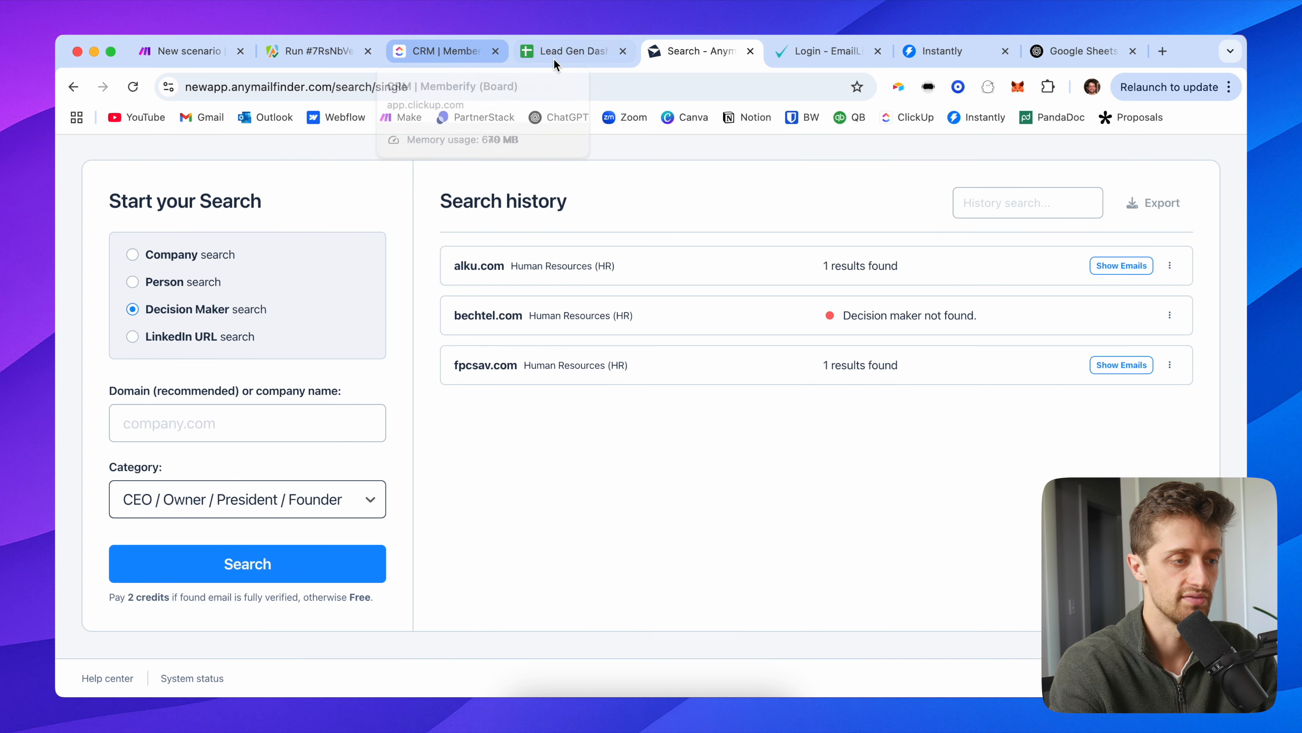
Step: Back in Make, set the request body's decision_maker_category value to "ceo" and add a trailing comma
click(171, 60)
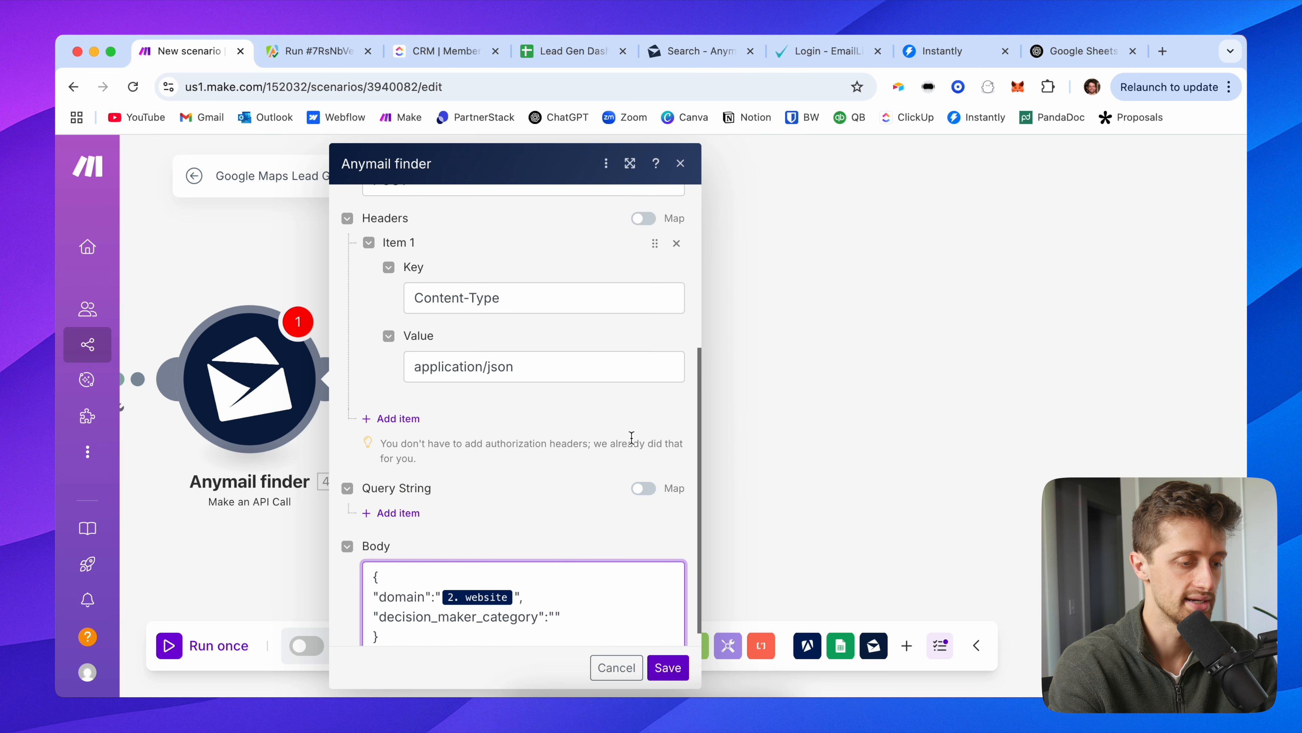
text(ceo")
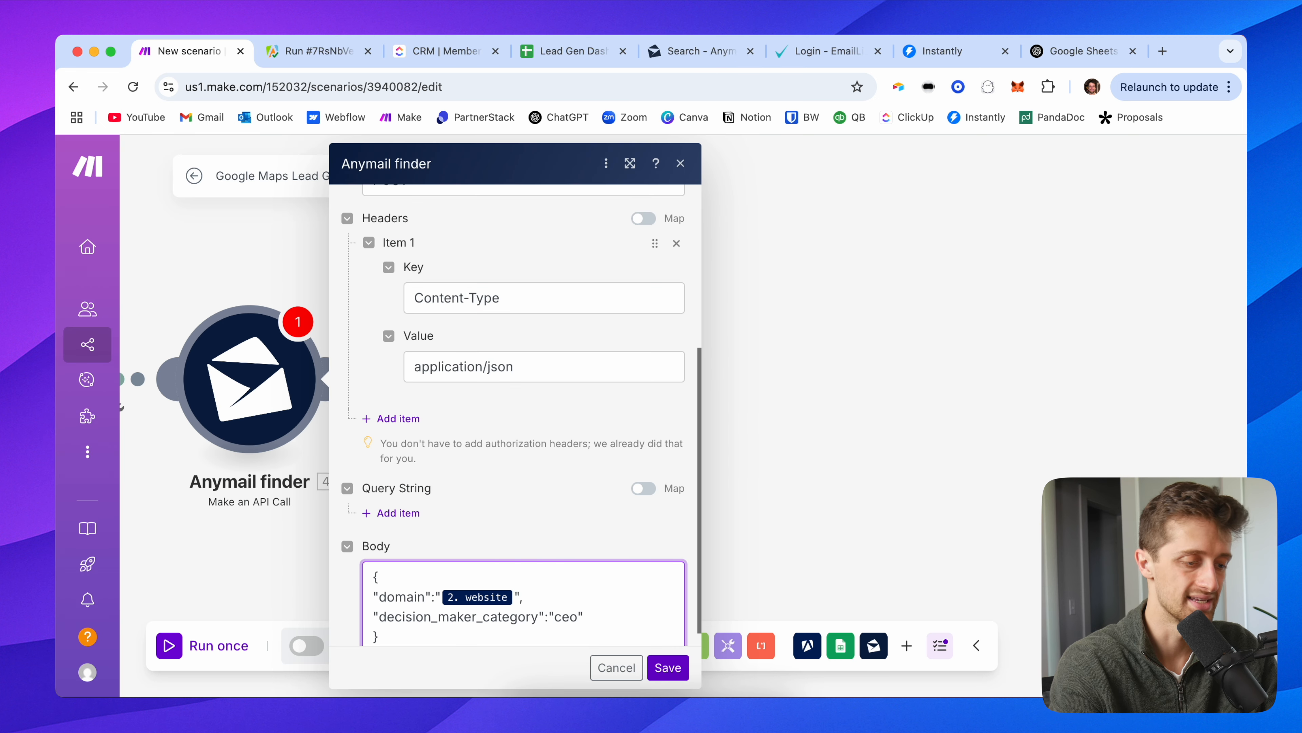
click(528, 542)
scroll(549, 552, down, 1)
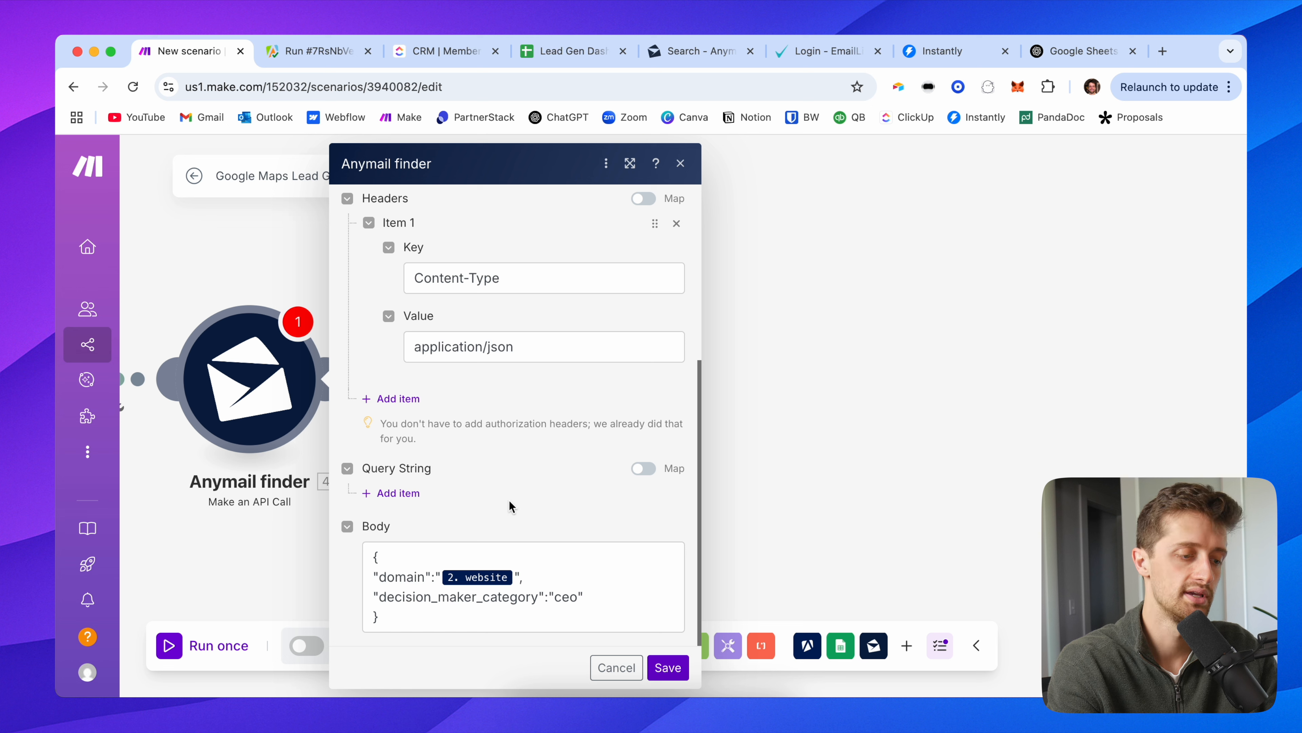
click(554, 597)
double_click(554, 596)
key(End)
text(,)
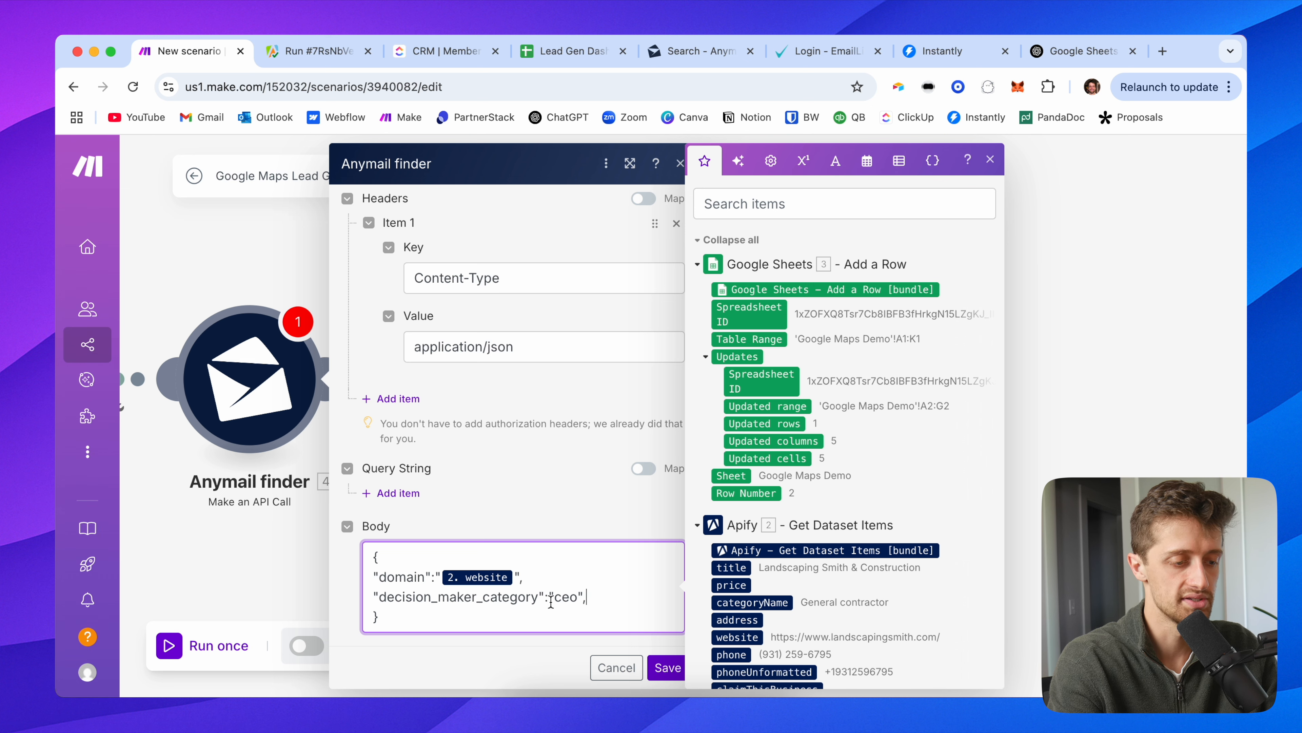
Step: Add a "companyName" line to the body, mapped to the Apify 2. title field
click(586, 597)
key(Return)
text("companyName":"")
key(Left)
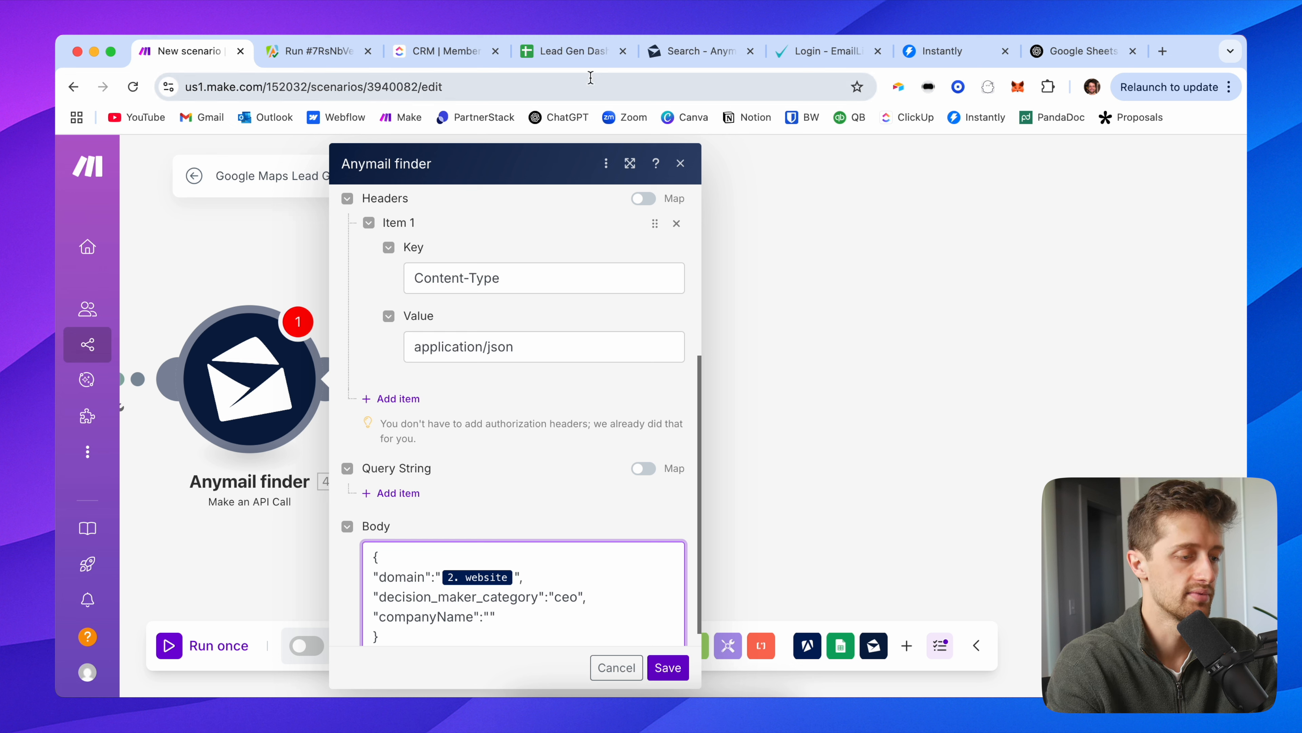
click(490, 615)
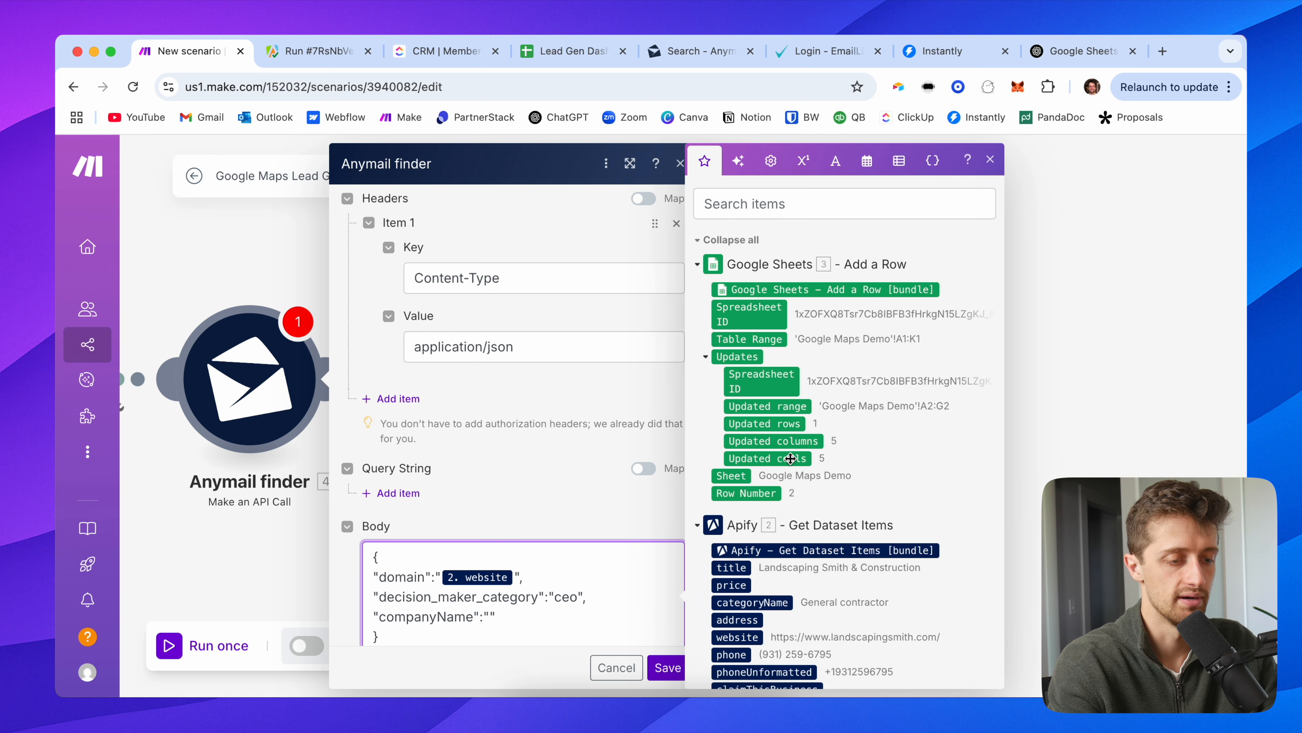
scroll(751, 418, down, 4)
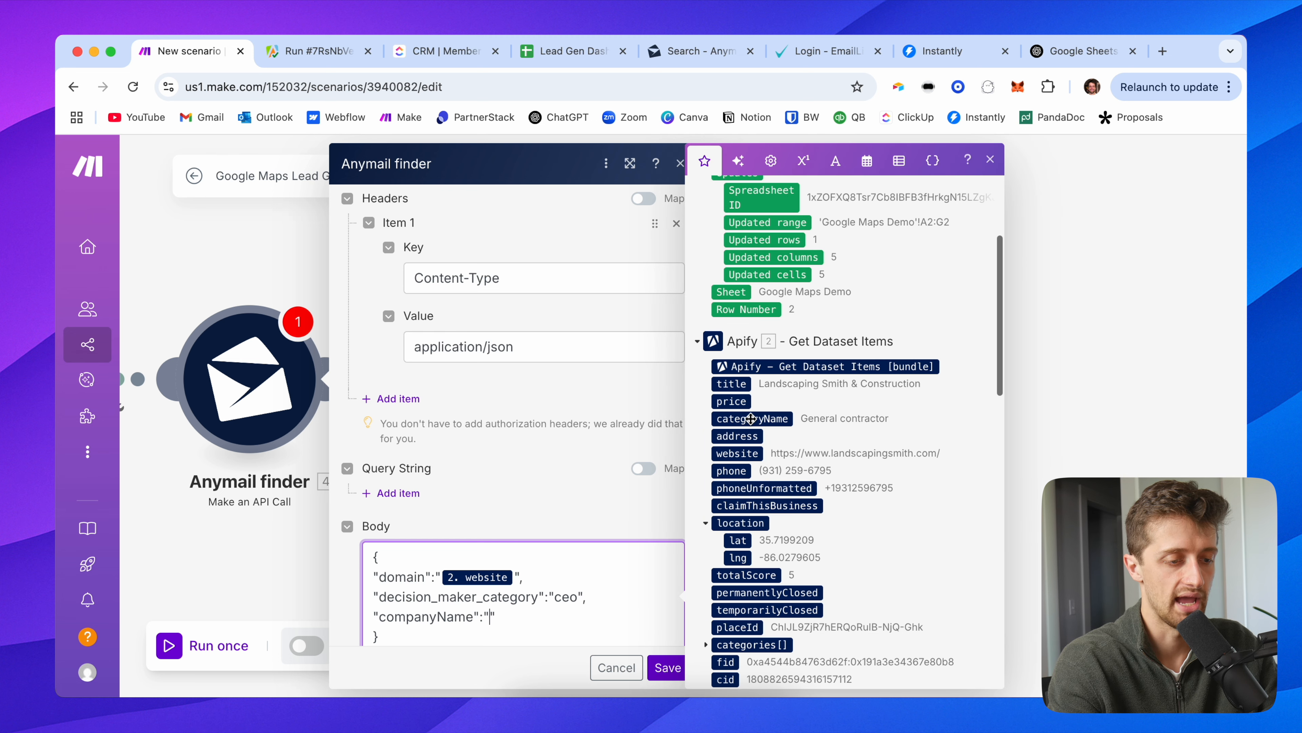
click(741, 383)
click(573, 620)
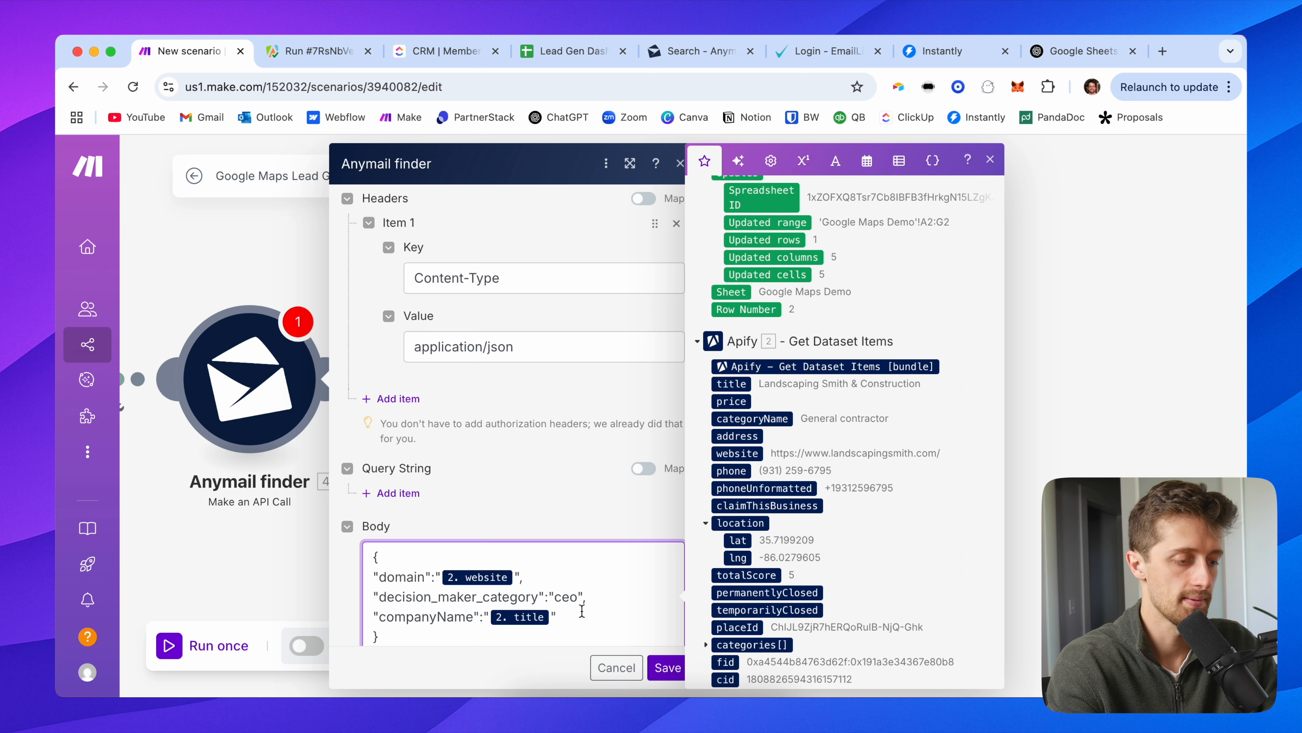
scroll(582, 611, down, 1)
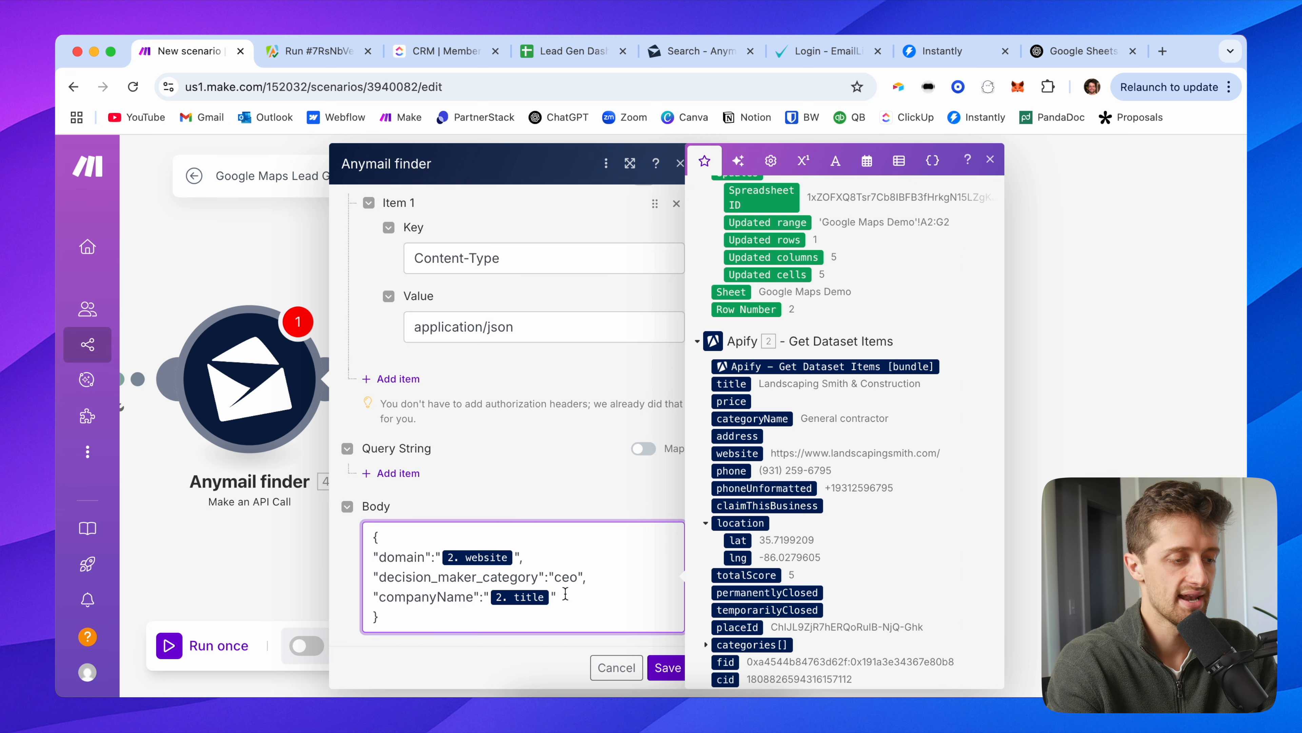
click(545, 496)
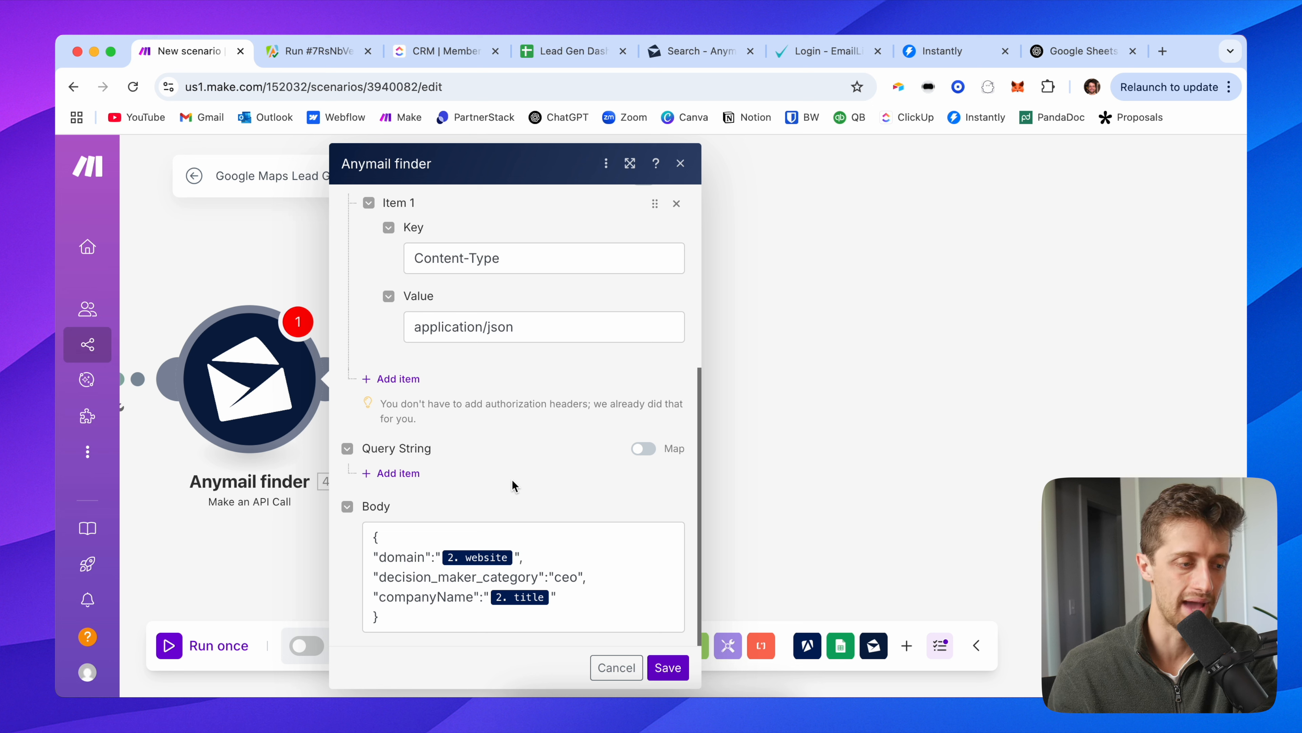
scroll(499, 431, up, 4)
scroll(500, 427, down, 3)
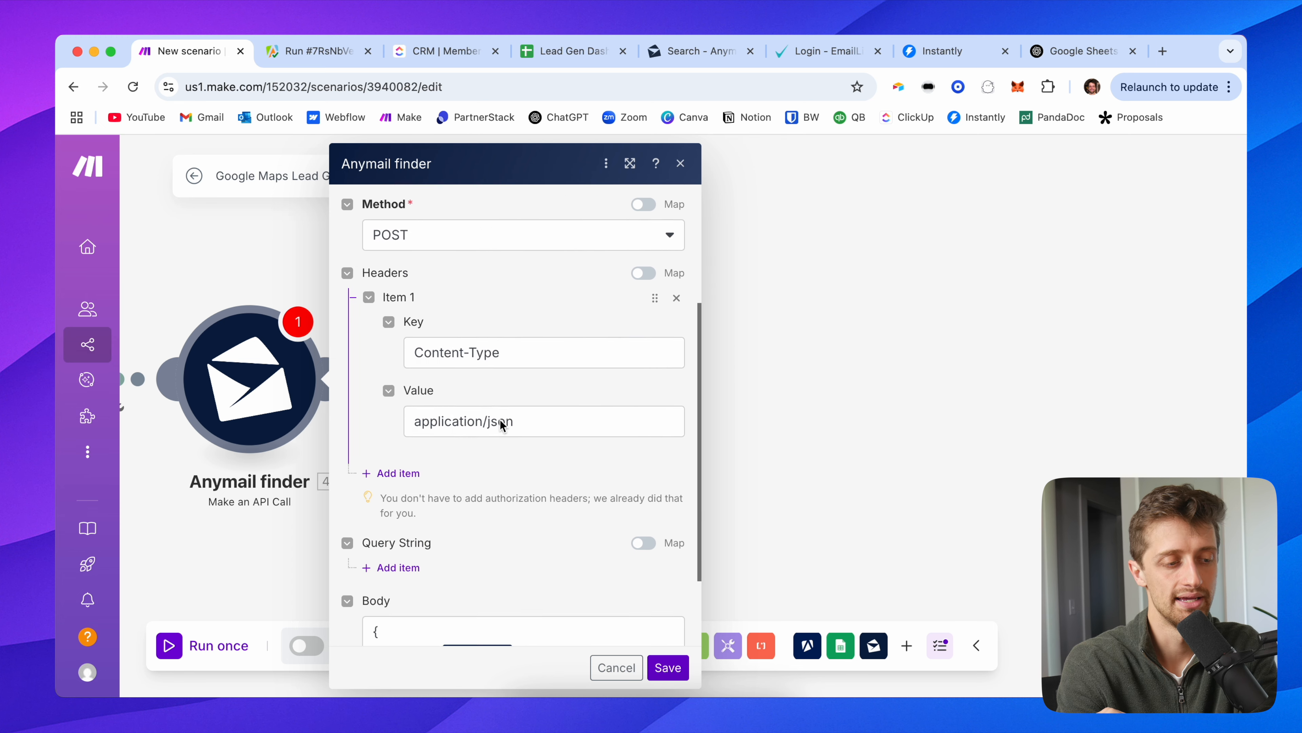
scroll(516, 477, down, 1)
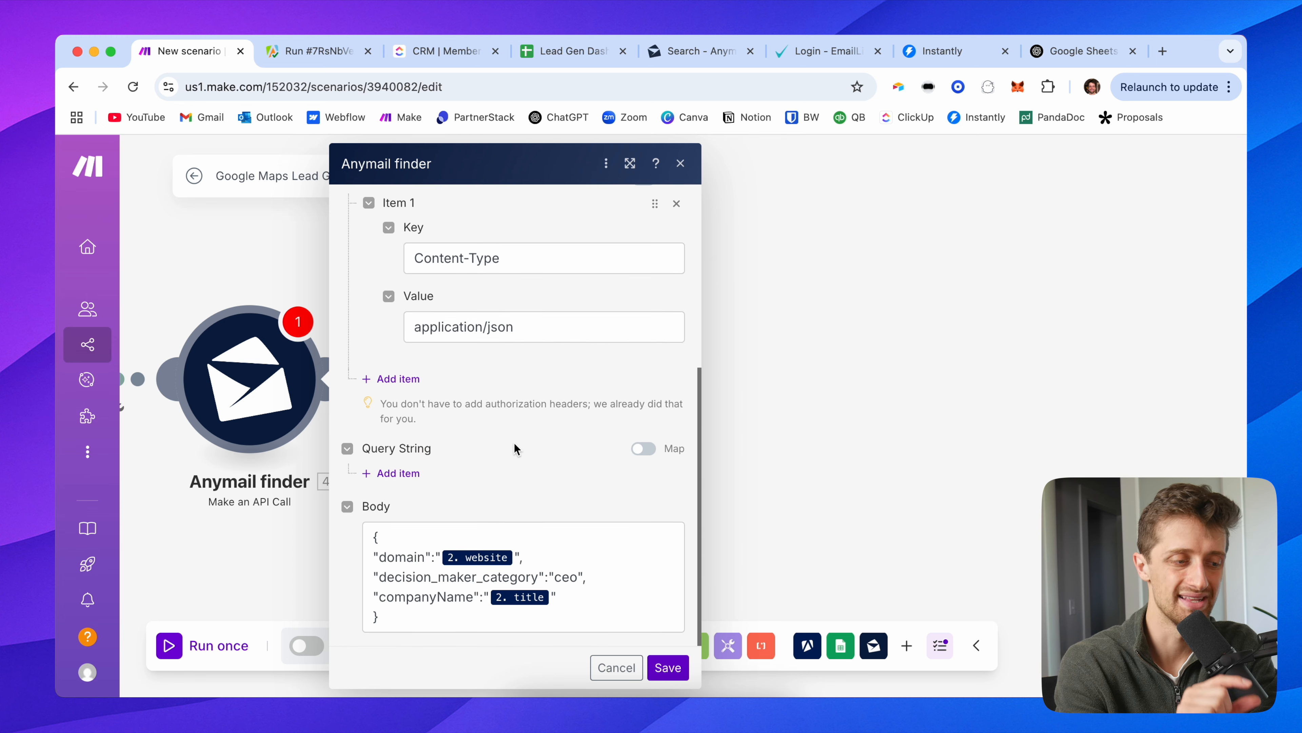
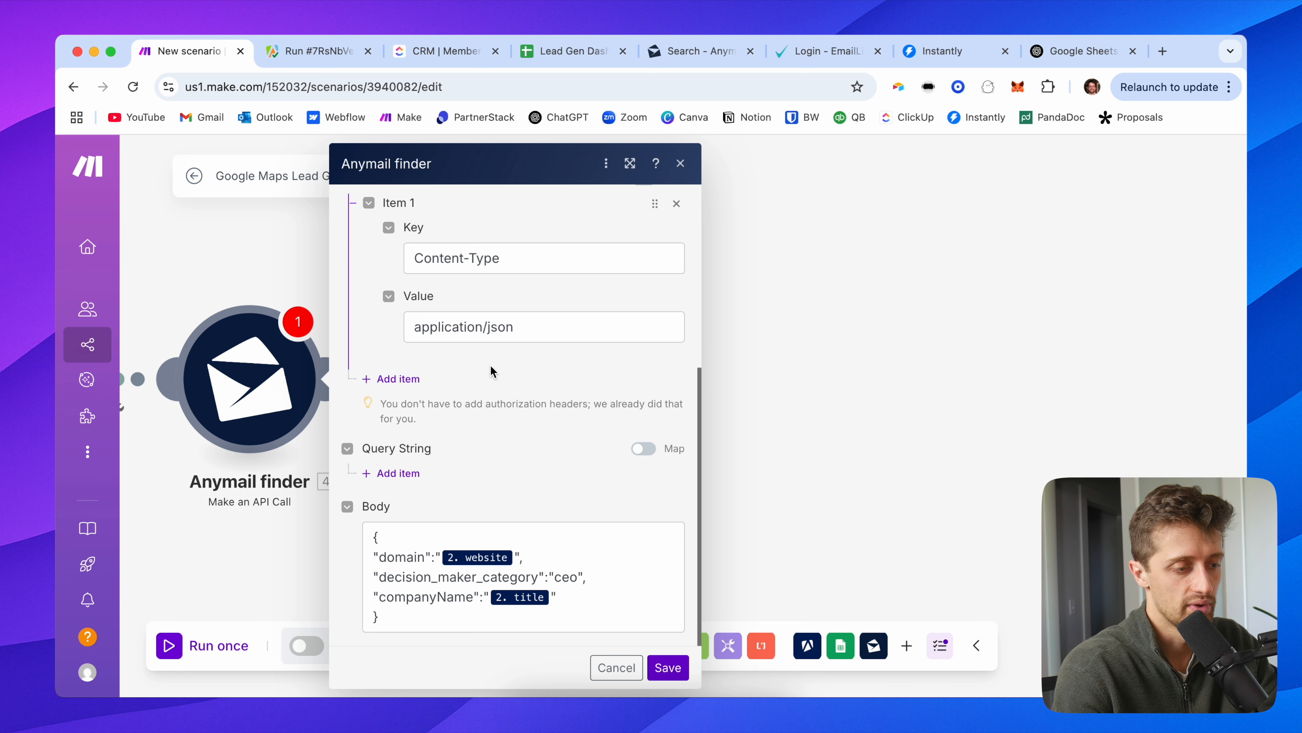
Step: Add a second header item keyed X-Webhook-URL to the Anymail finder call
click(402, 382)
click(498, 431)
text(X-W)
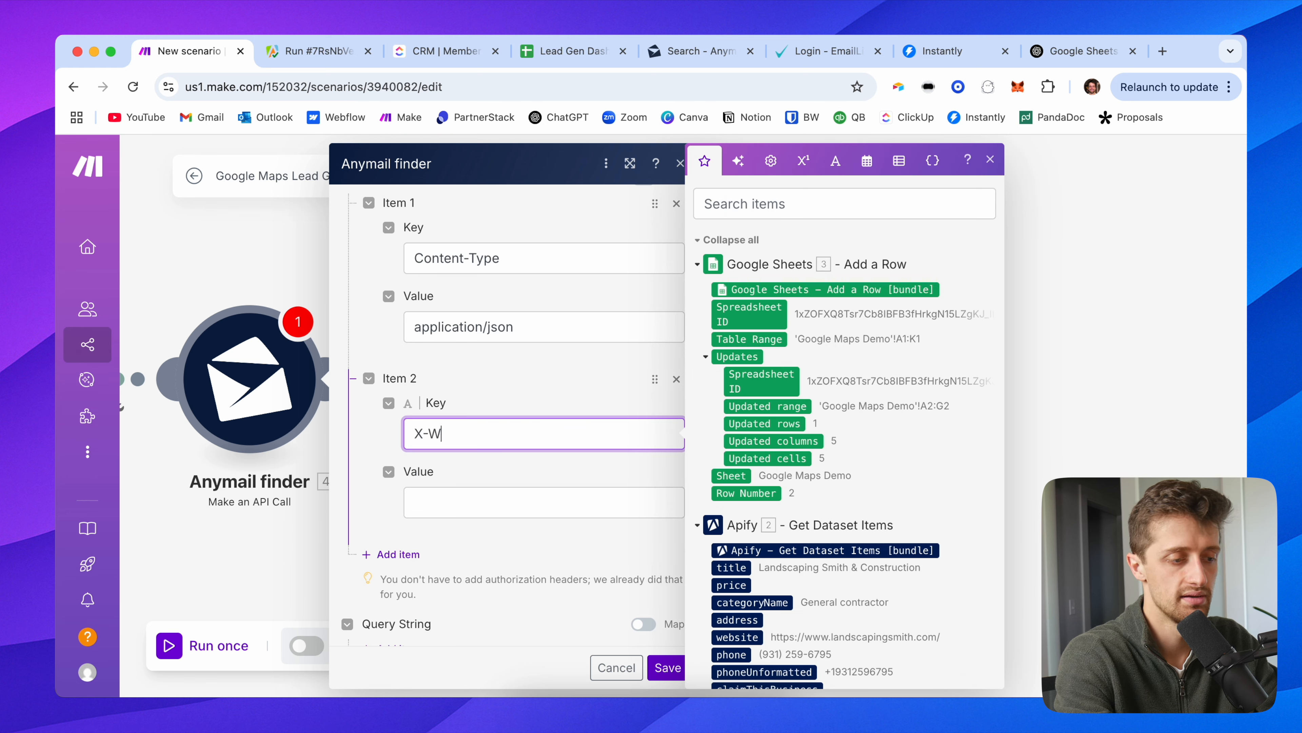
text(ebhook-URL)
click(479, 490)
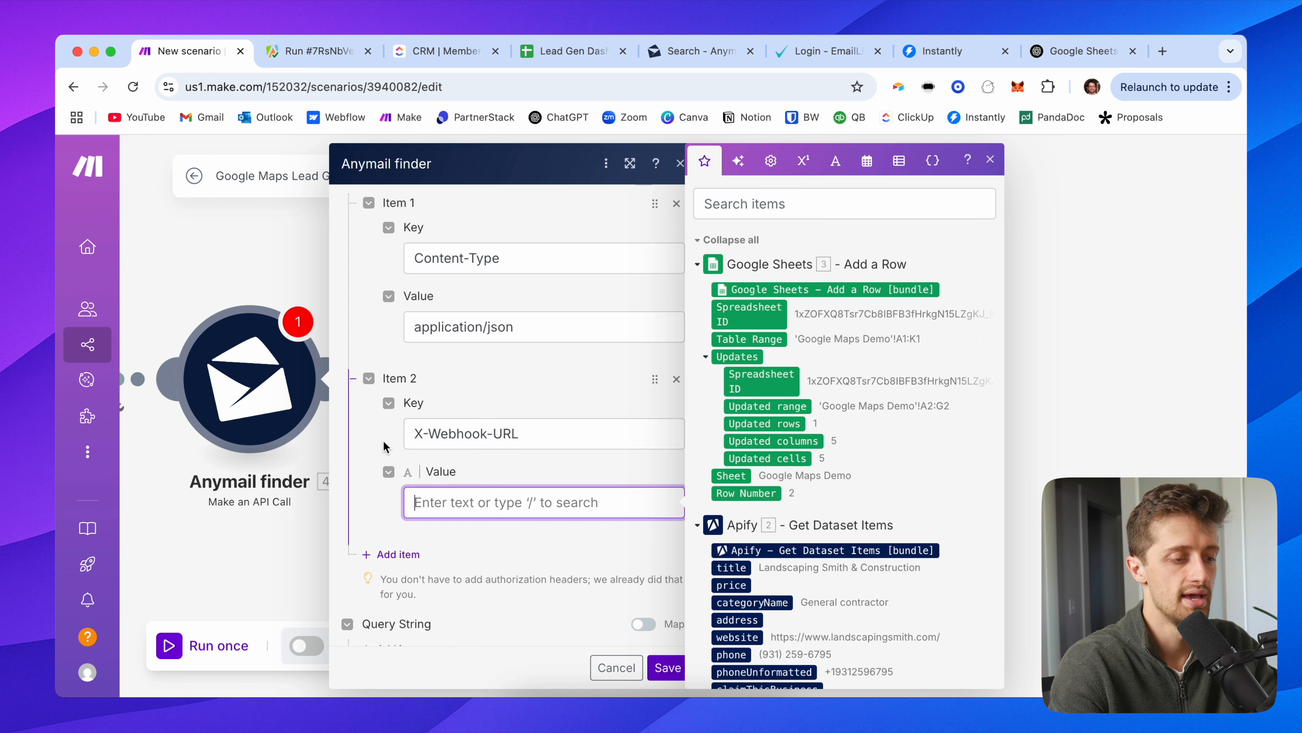
Step: Open a new browser tab and place it beside the scenario tab
scroll(556, 361, down, 3)
click(1162, 51)
drag(1093, 49, 299, 72)
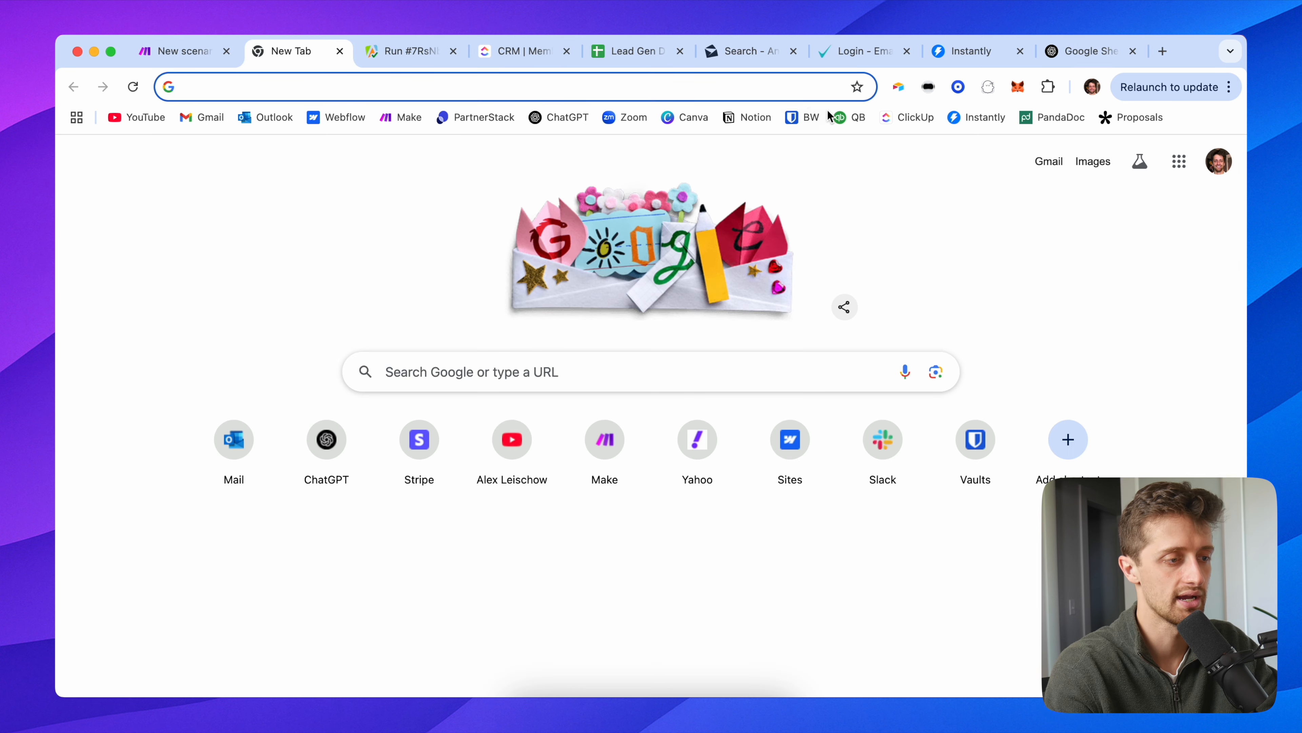
Step: Create a new Make scenario named 'Google Maps Lead Gen System 2/2 - Demo'
click(409, 117)
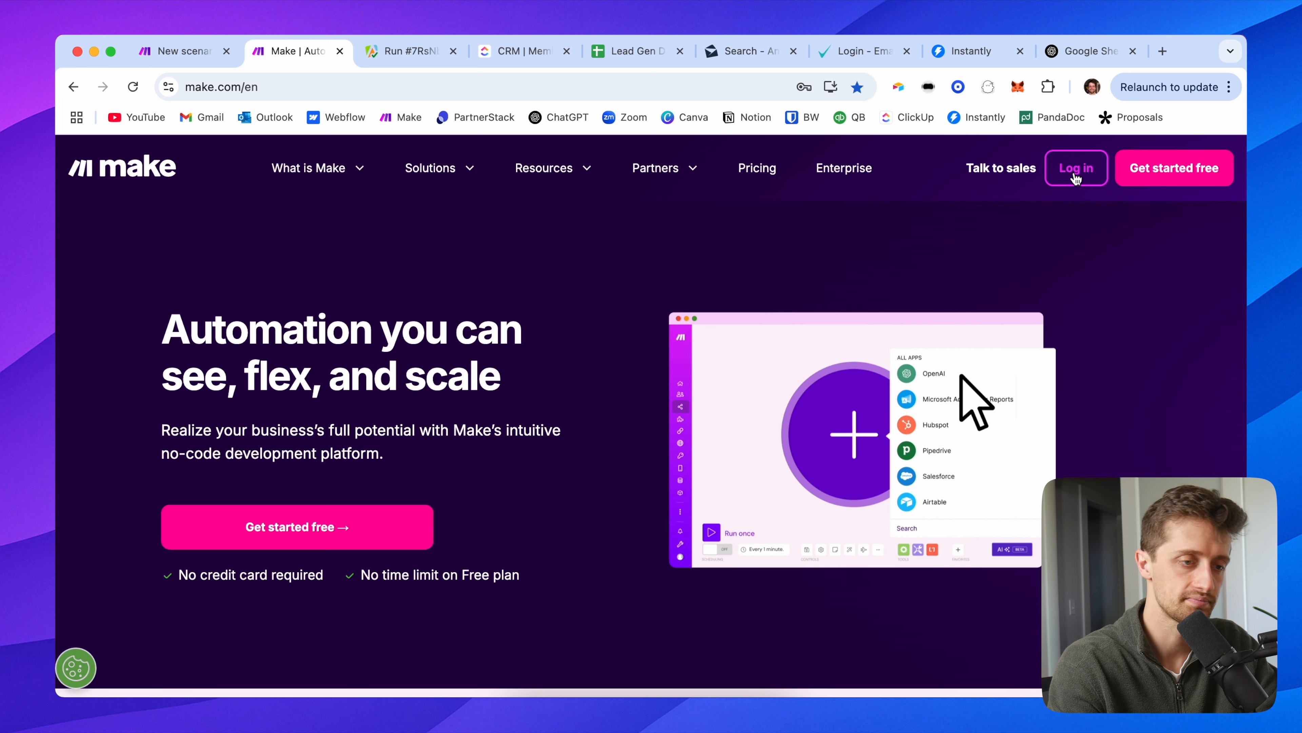
click(1076, 177)
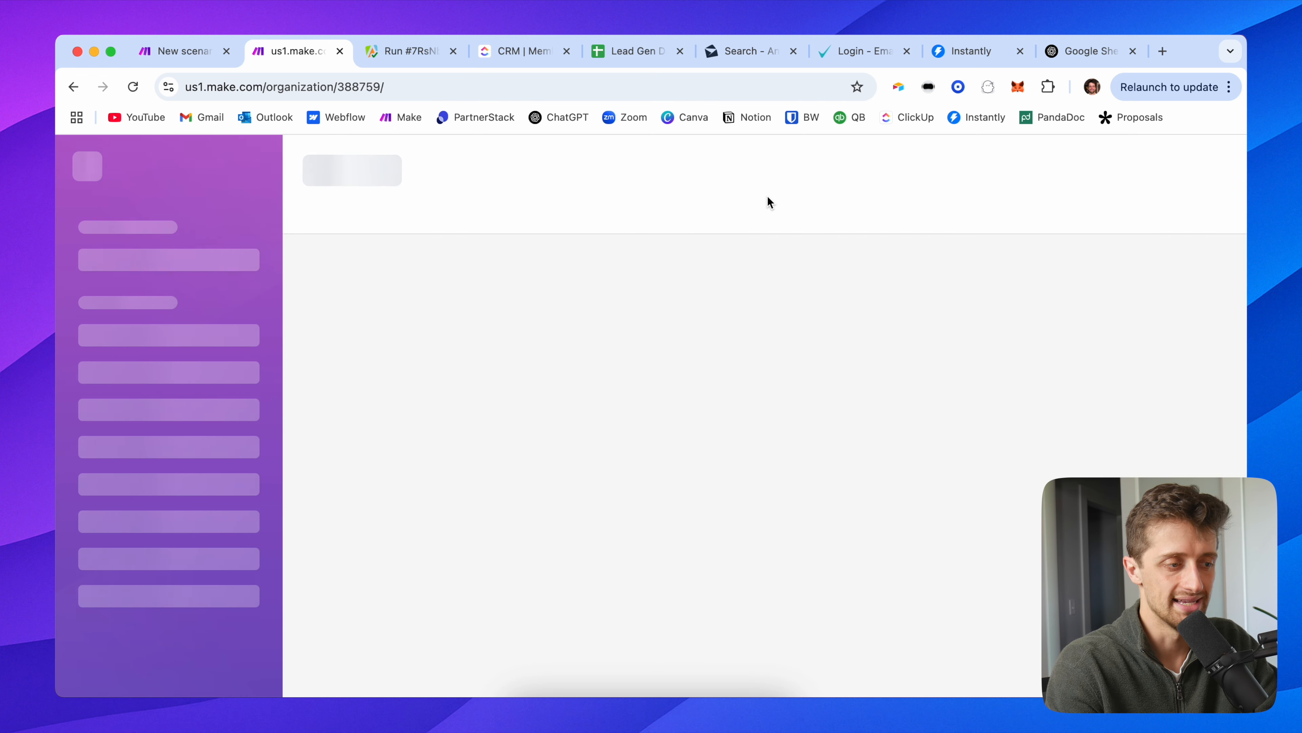
click(1051, 175)
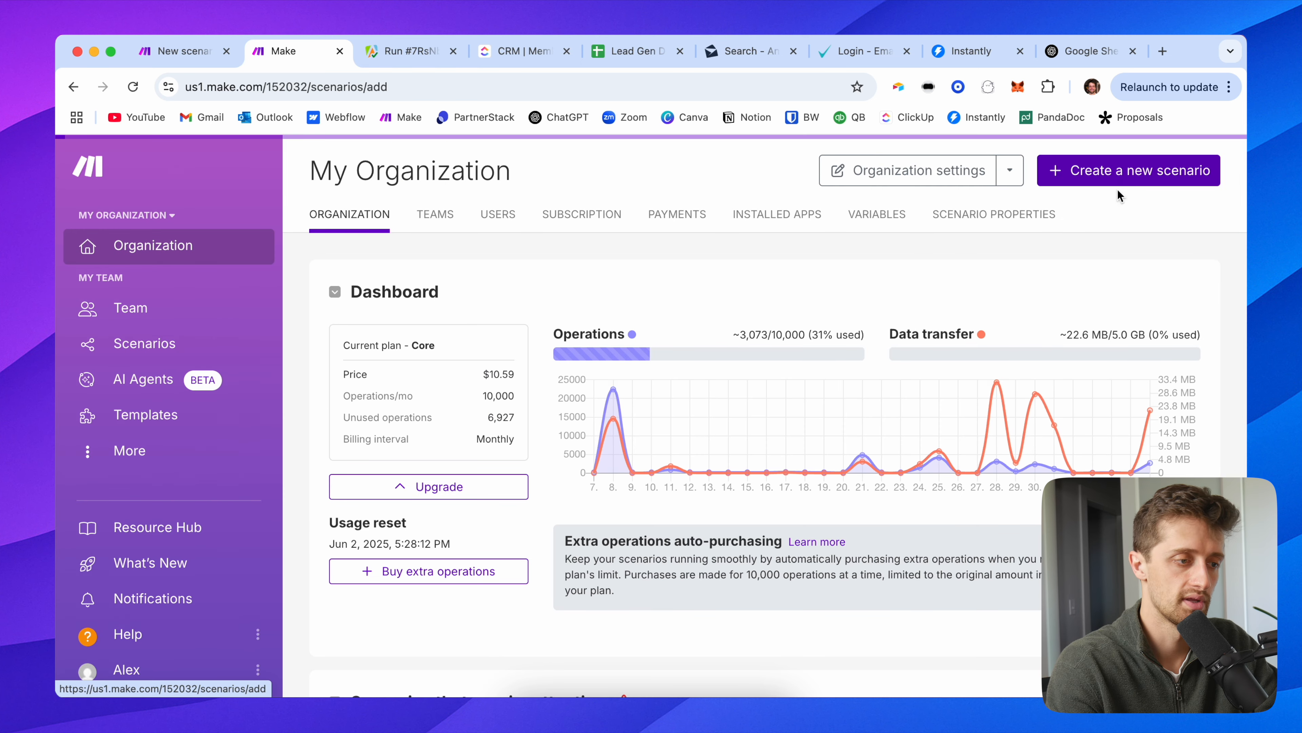
click(268, 178)
text(Go)
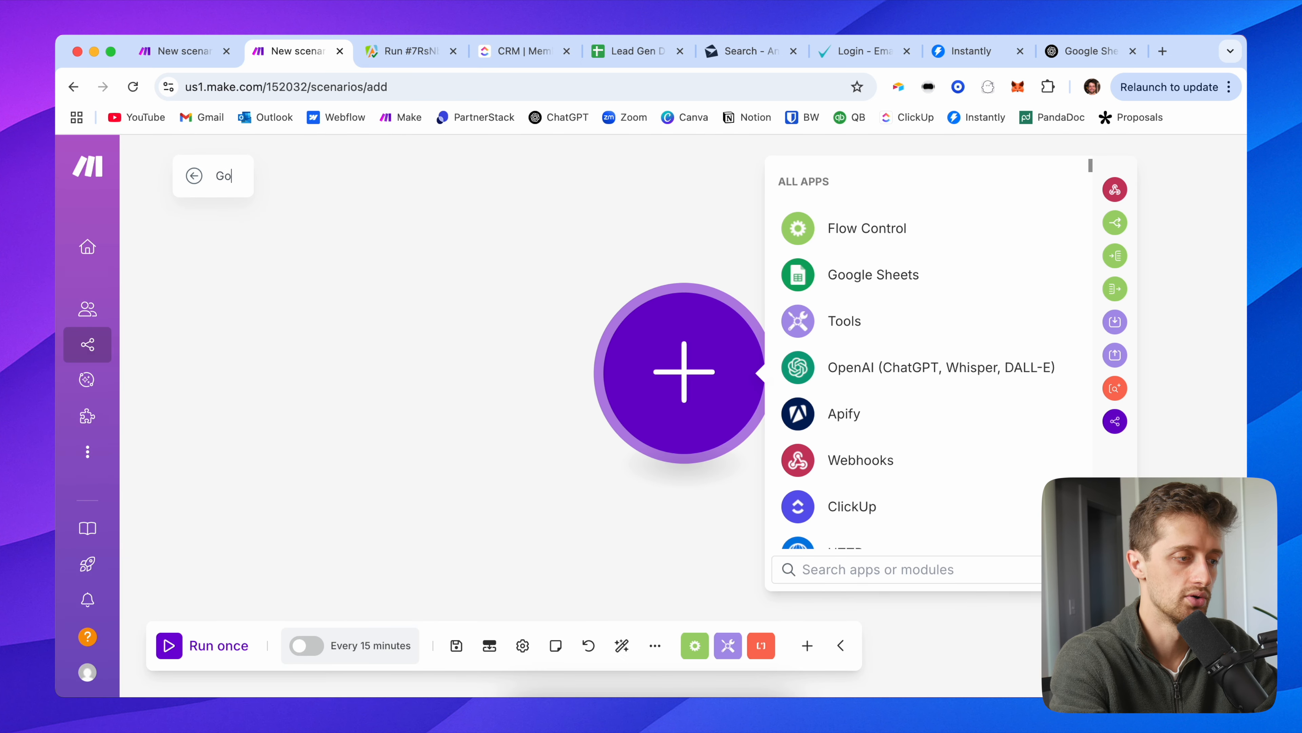
text(ogle Maps Lea)
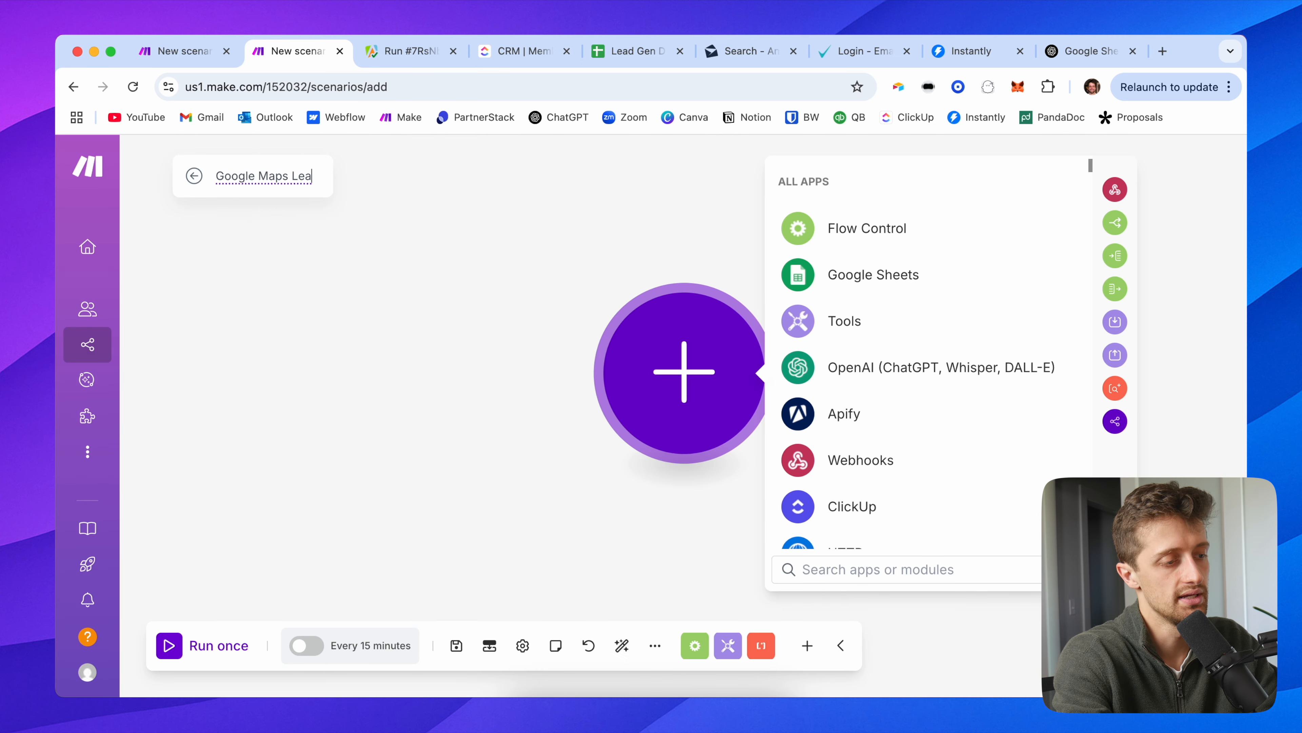
text(d Gen System )
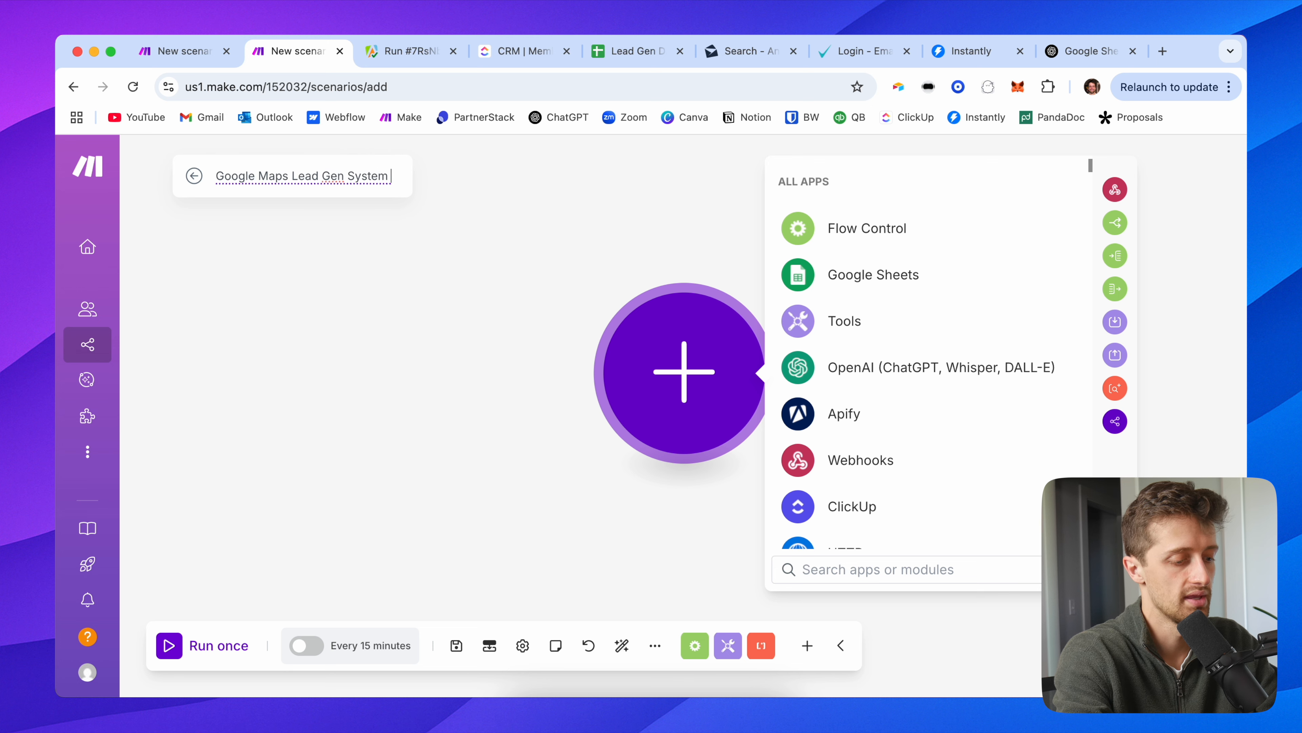
text(2/2 - Demo)
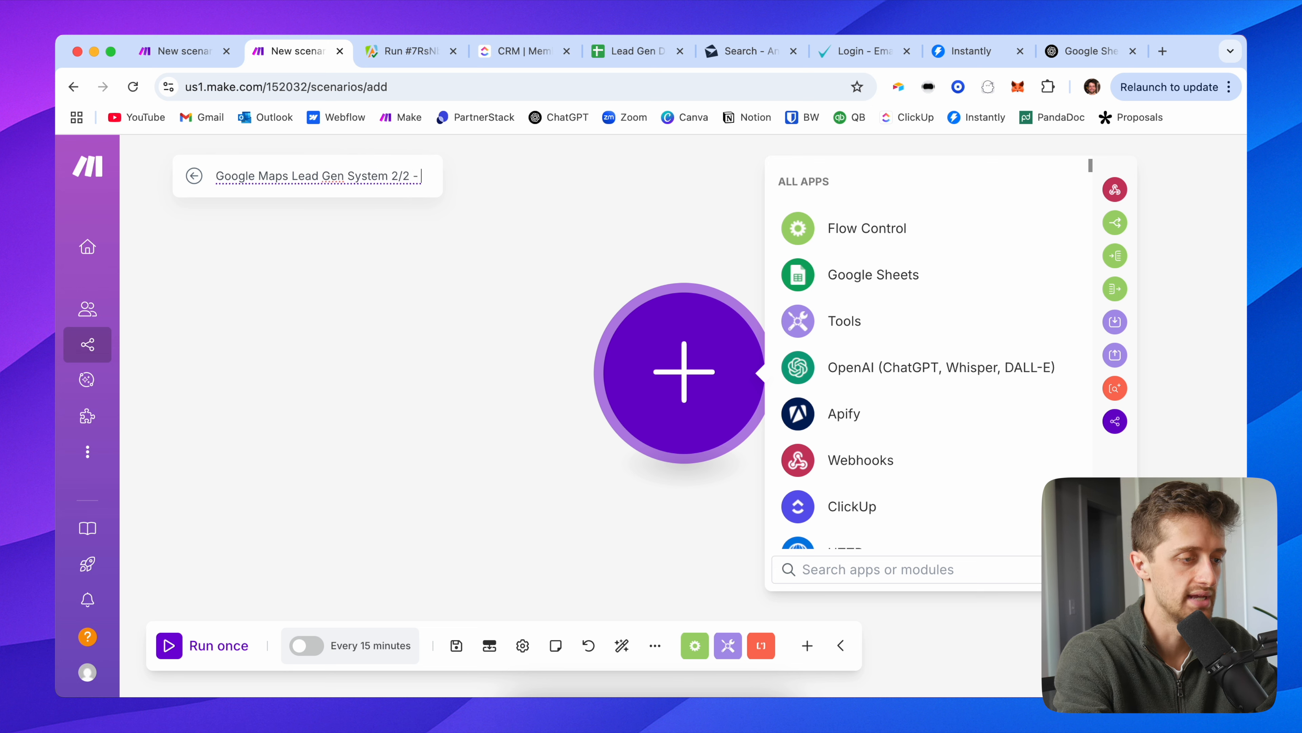
click(288, 282)
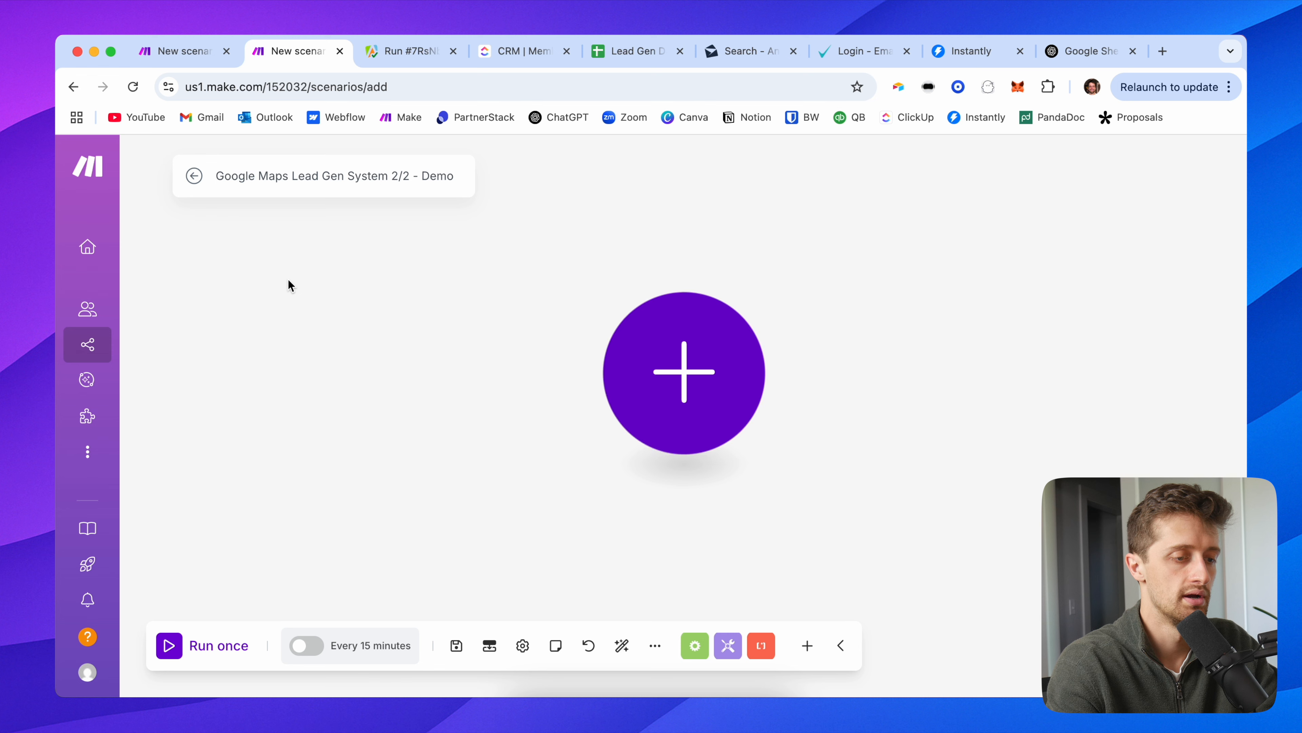
Step: Add a Custom webhook trigger named 'Google Maps Lead Gen System' and copy its address
click(652, 369)
click(875, 460)
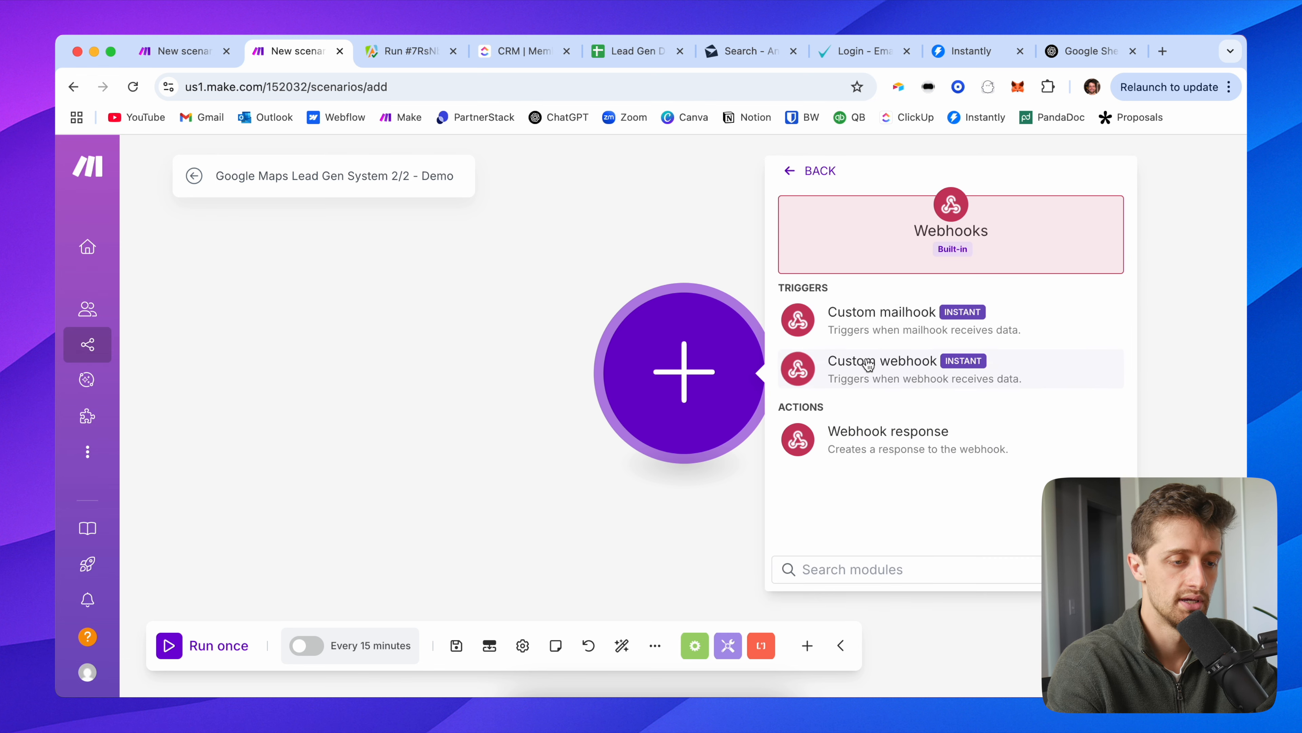
click(896, 374)
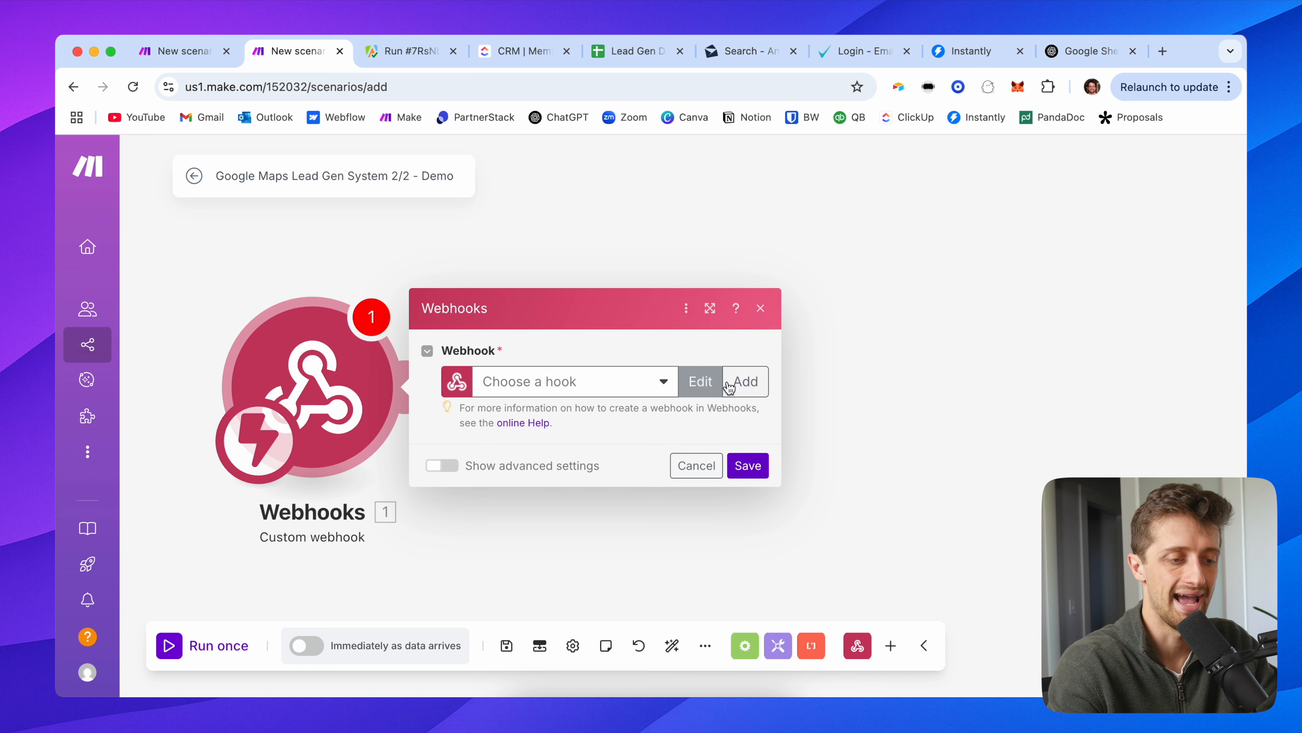
click(744, 381)
triple_click(843, 315)
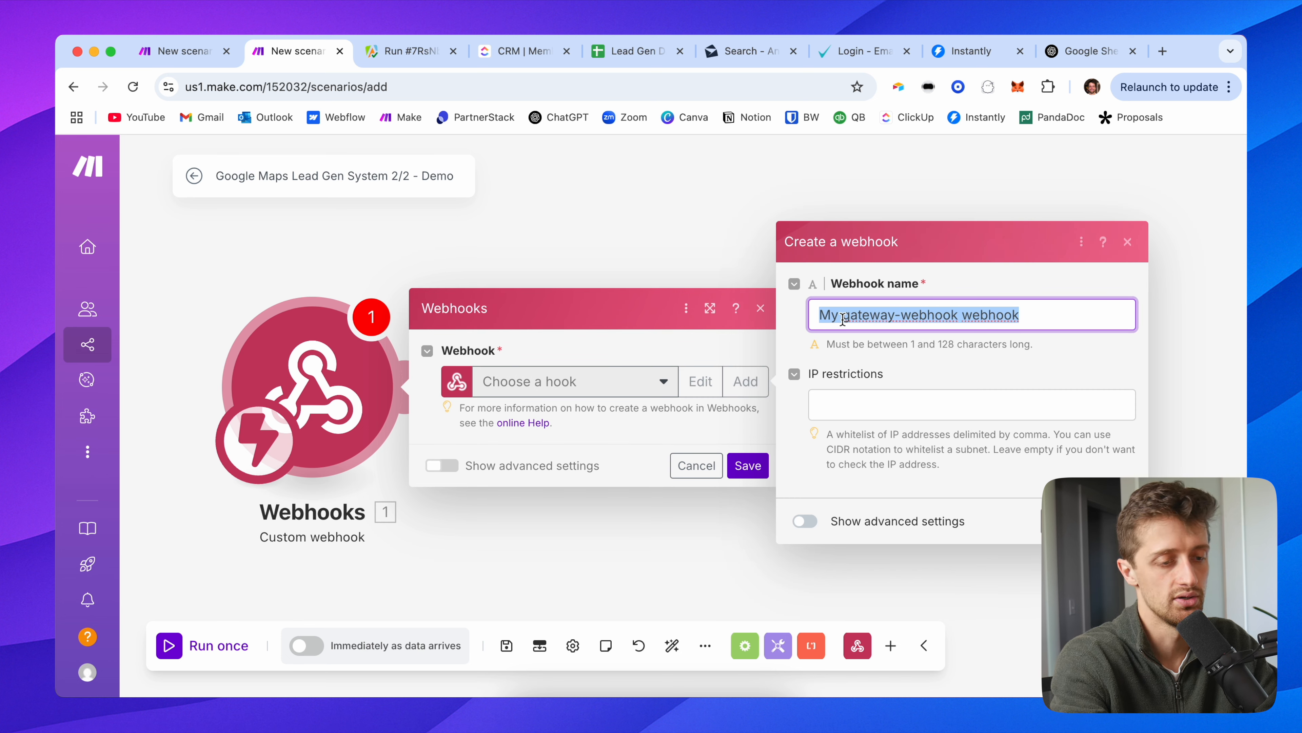
text(Google Maps Lead Gen Sy)
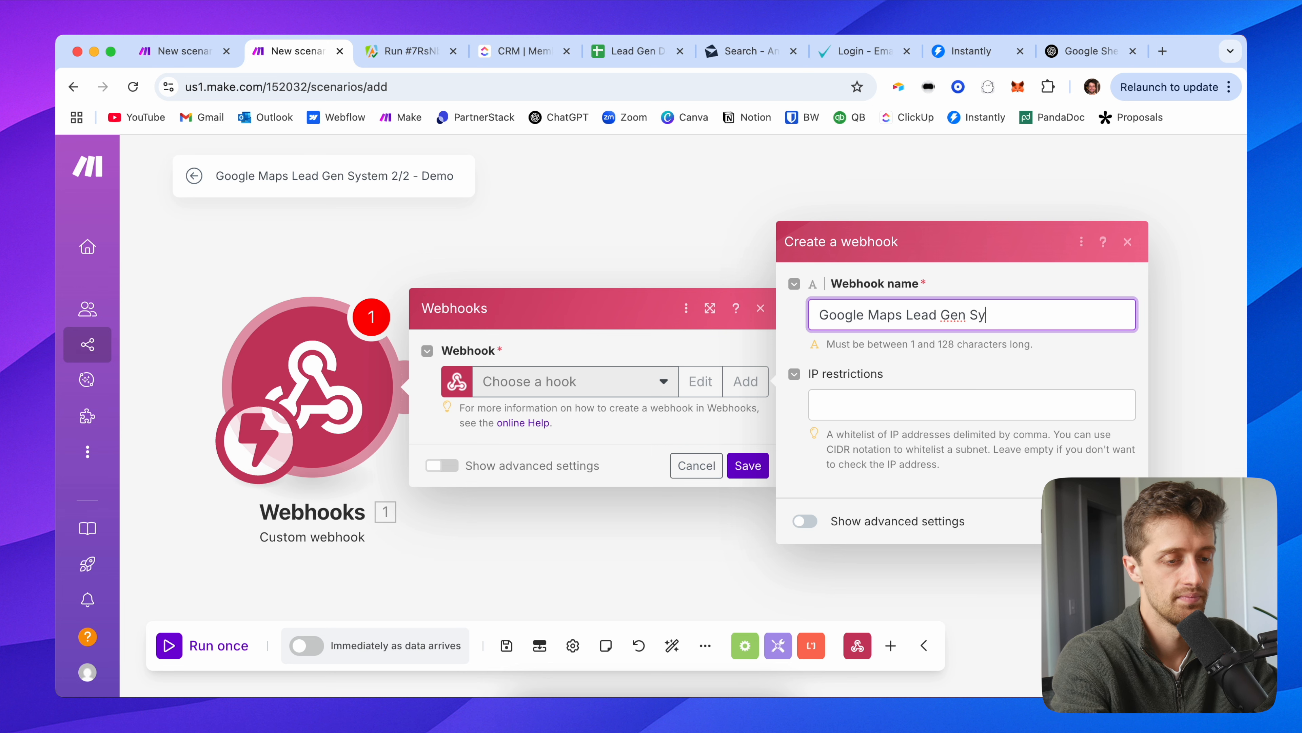
text(stem)
key(Return)
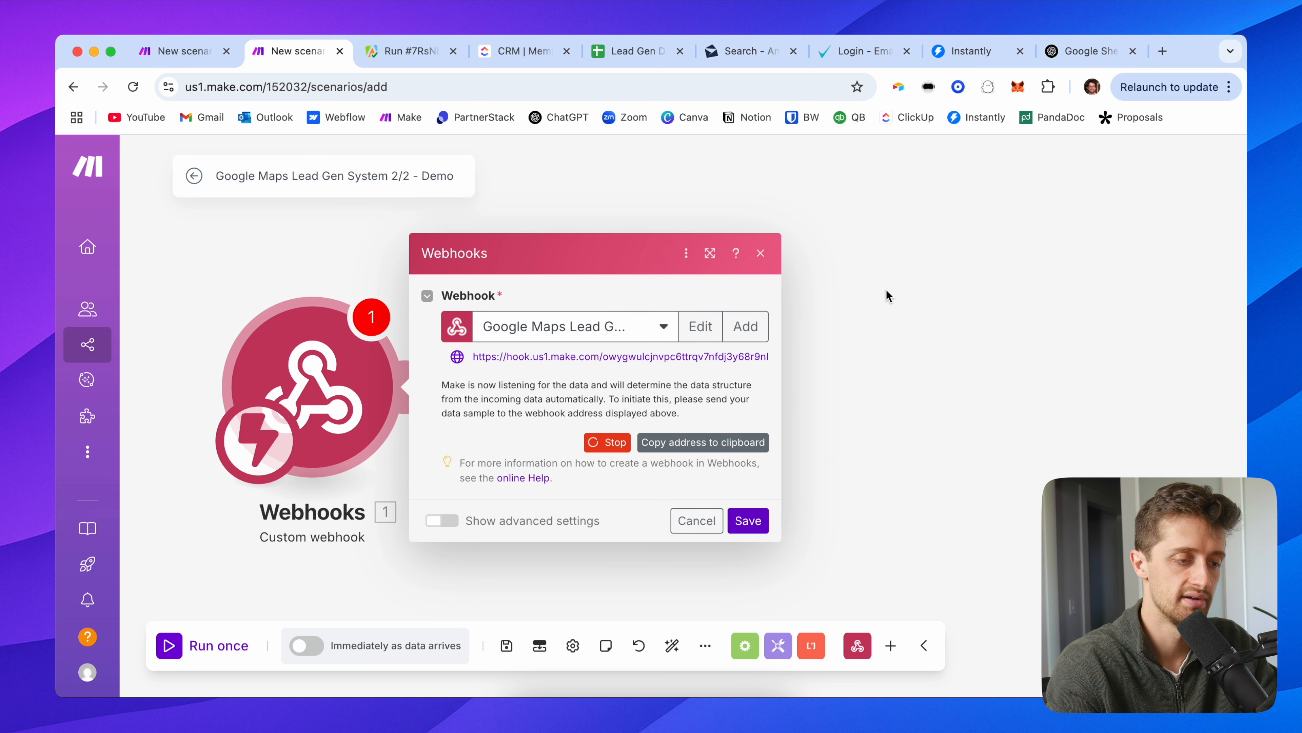
click(588, 360)
key(super+c)
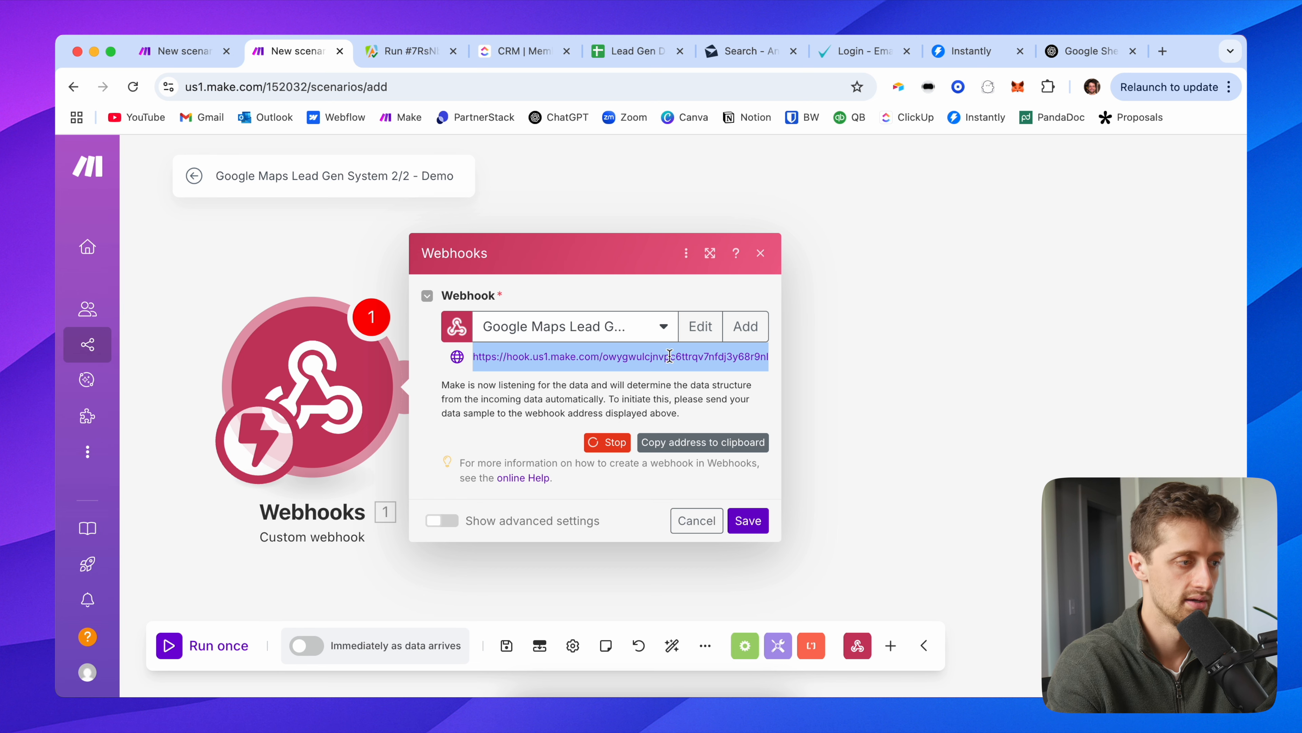
click(198, 50)
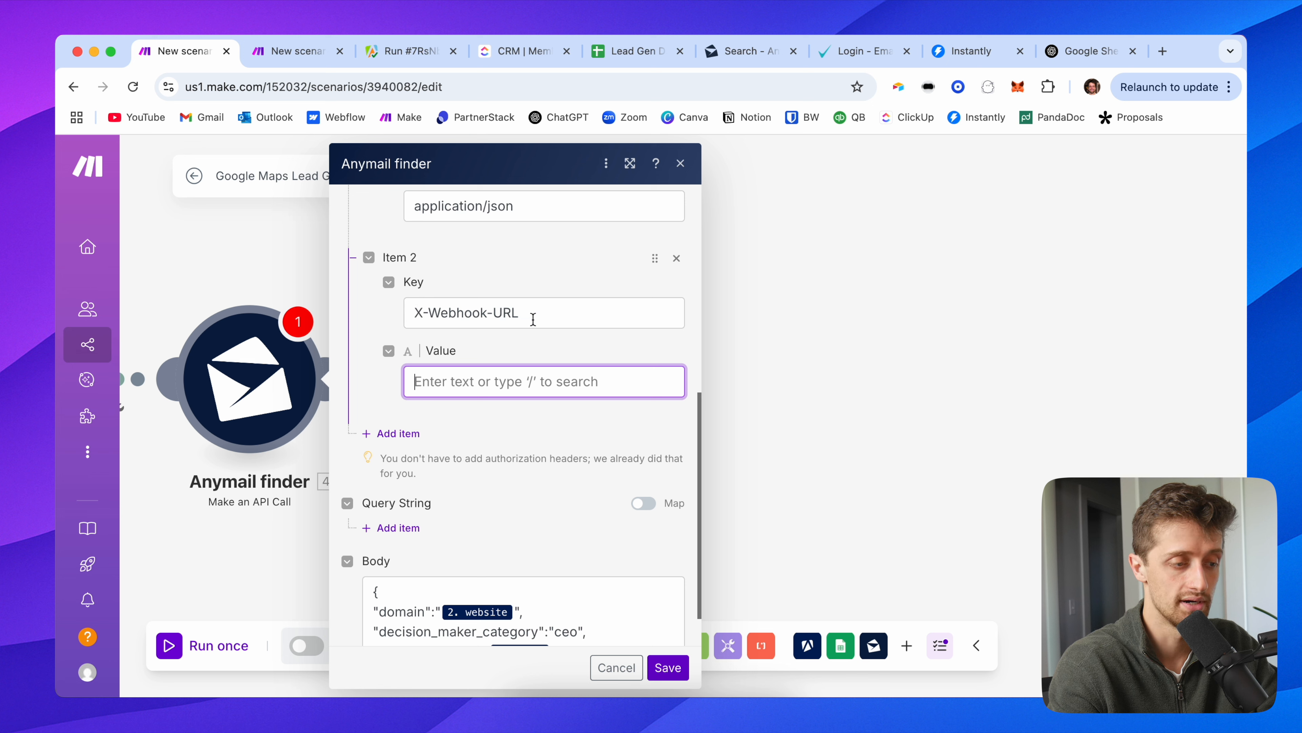
Step: Paste the webhook address into the X-Webhook-URL header value and check it
key(super+v)
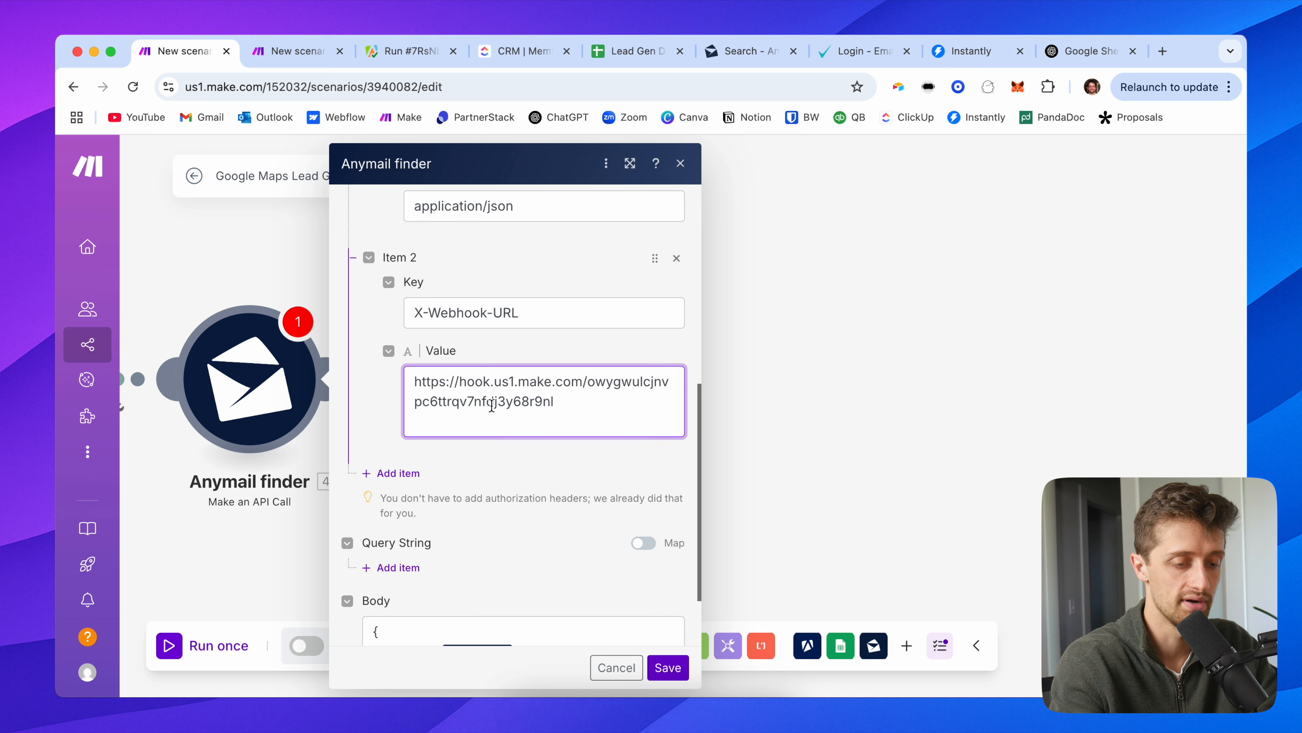
key(BackSpace)
click(512, 441)
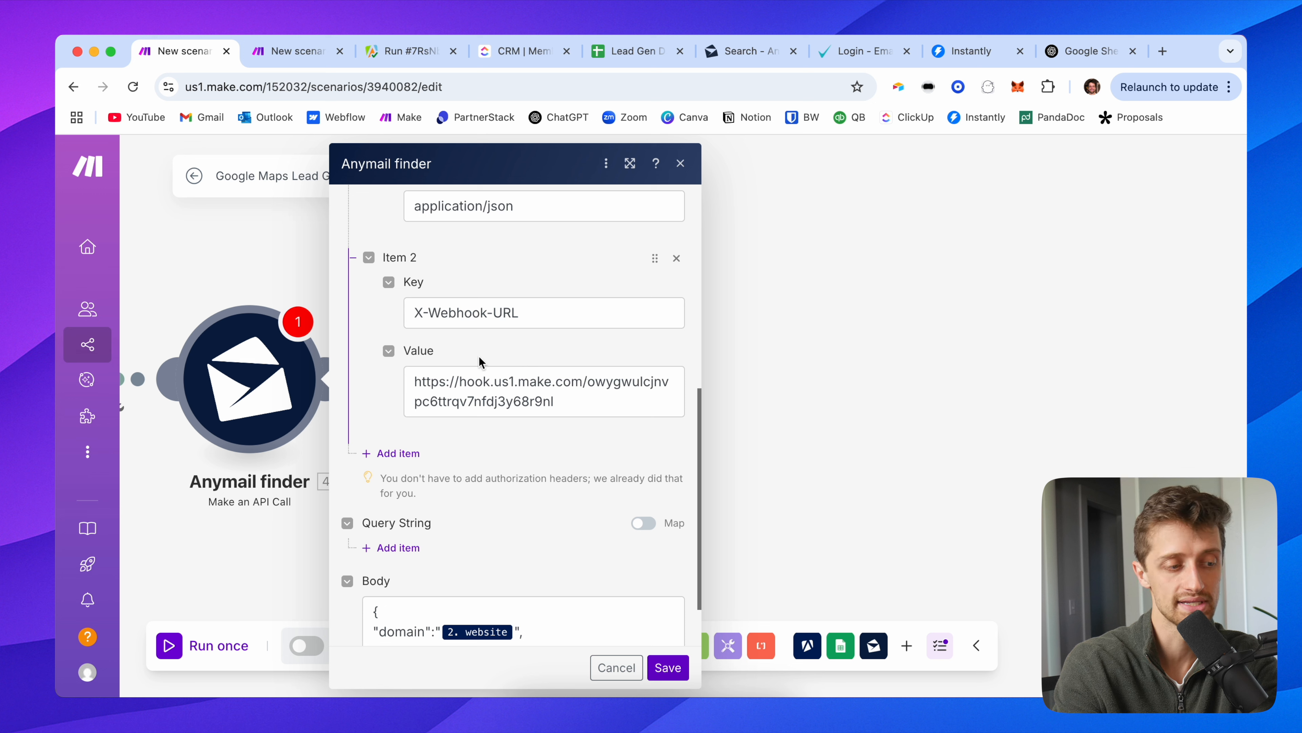
drag(566, 405, 399, 379)
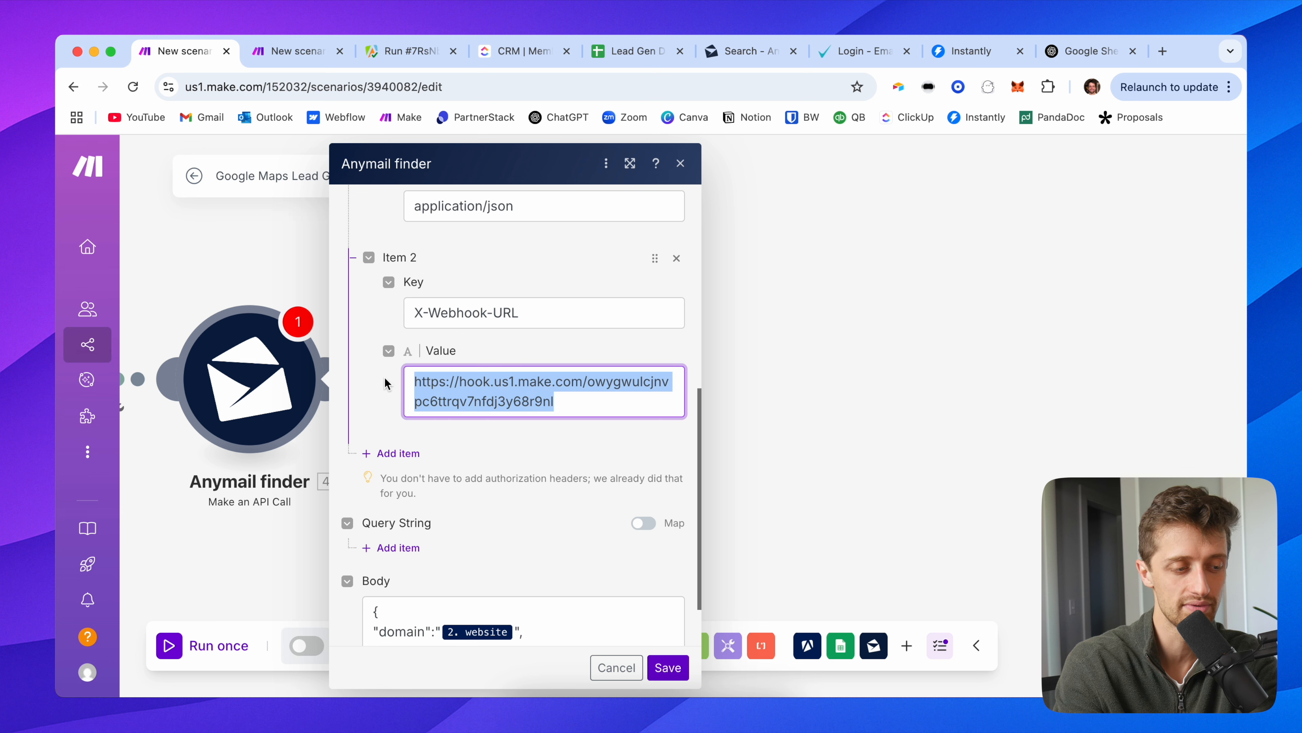
scroll(537, 560, down, 2)
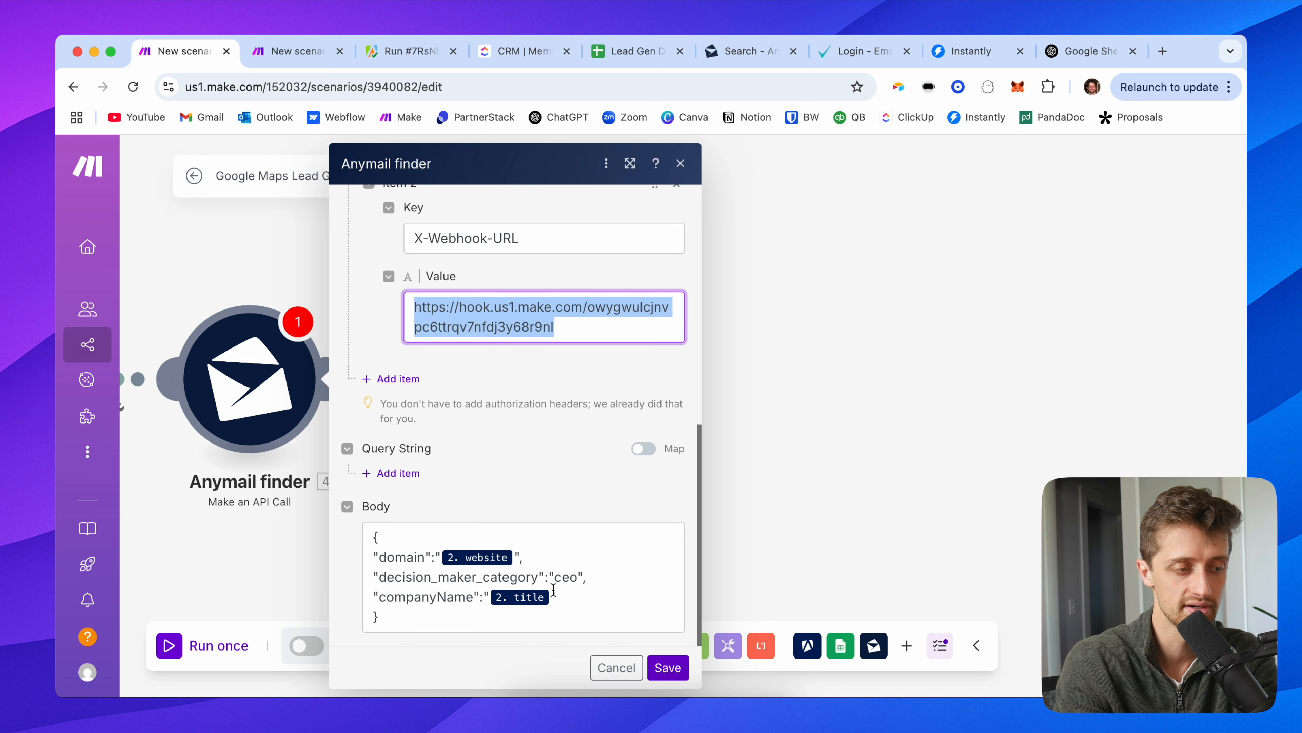
scroll(513, 418, up, 2)
click(588, 384)
drag(586, 384, 380, 352)
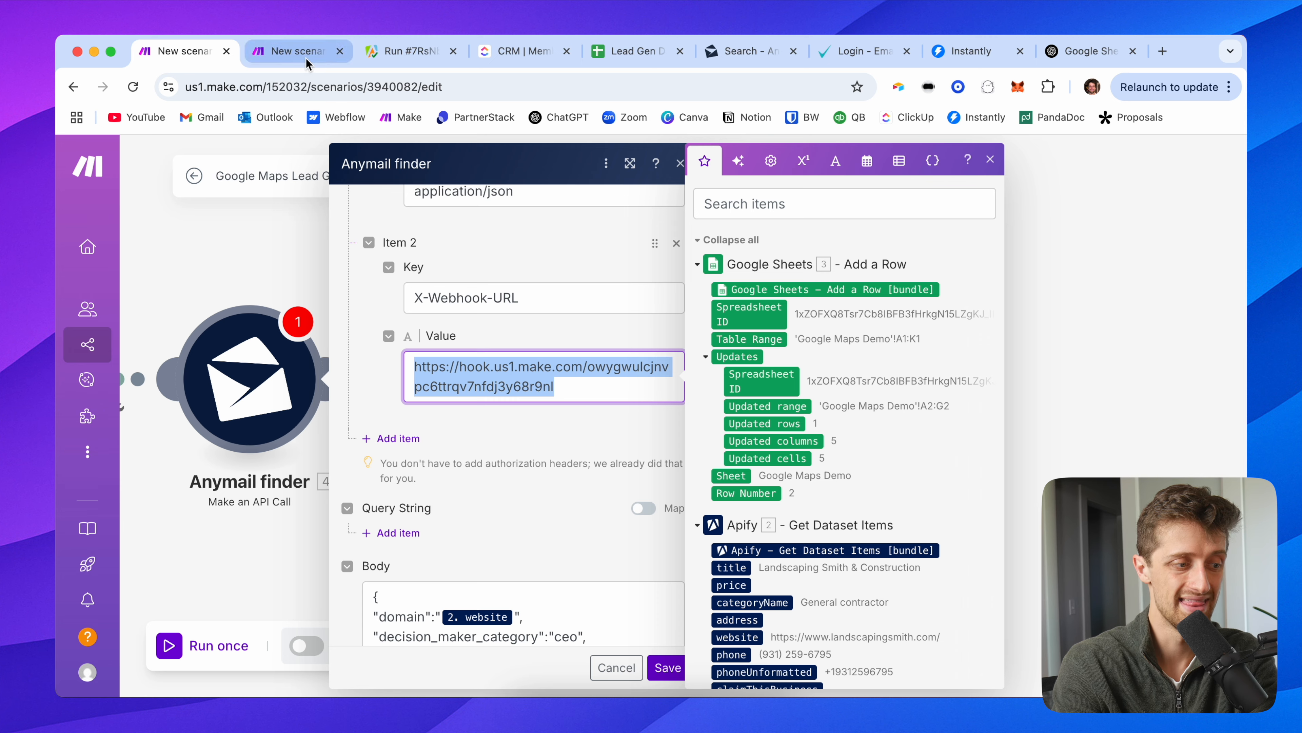
Step: Close the 2/2 scenario's webhook settings and go back to the Anymail finder call
click(292, 51)
click(306, 263)
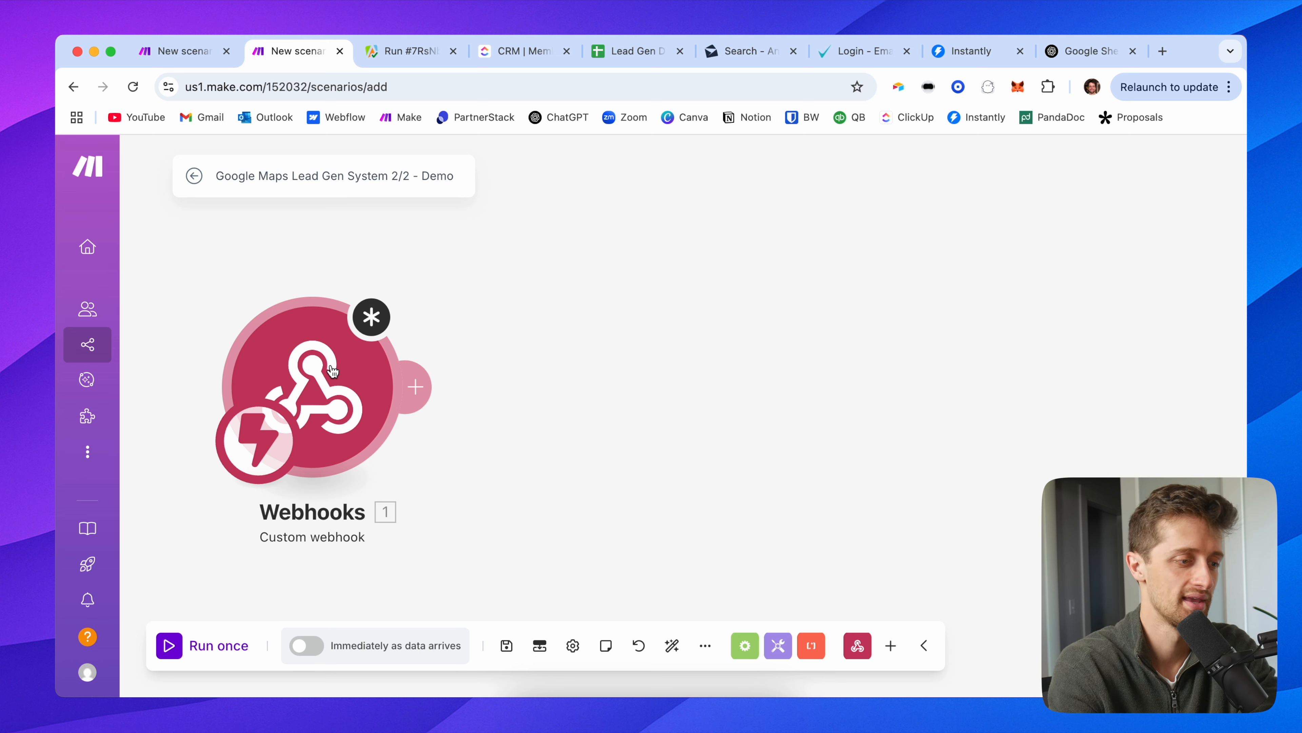
click(199, 60)
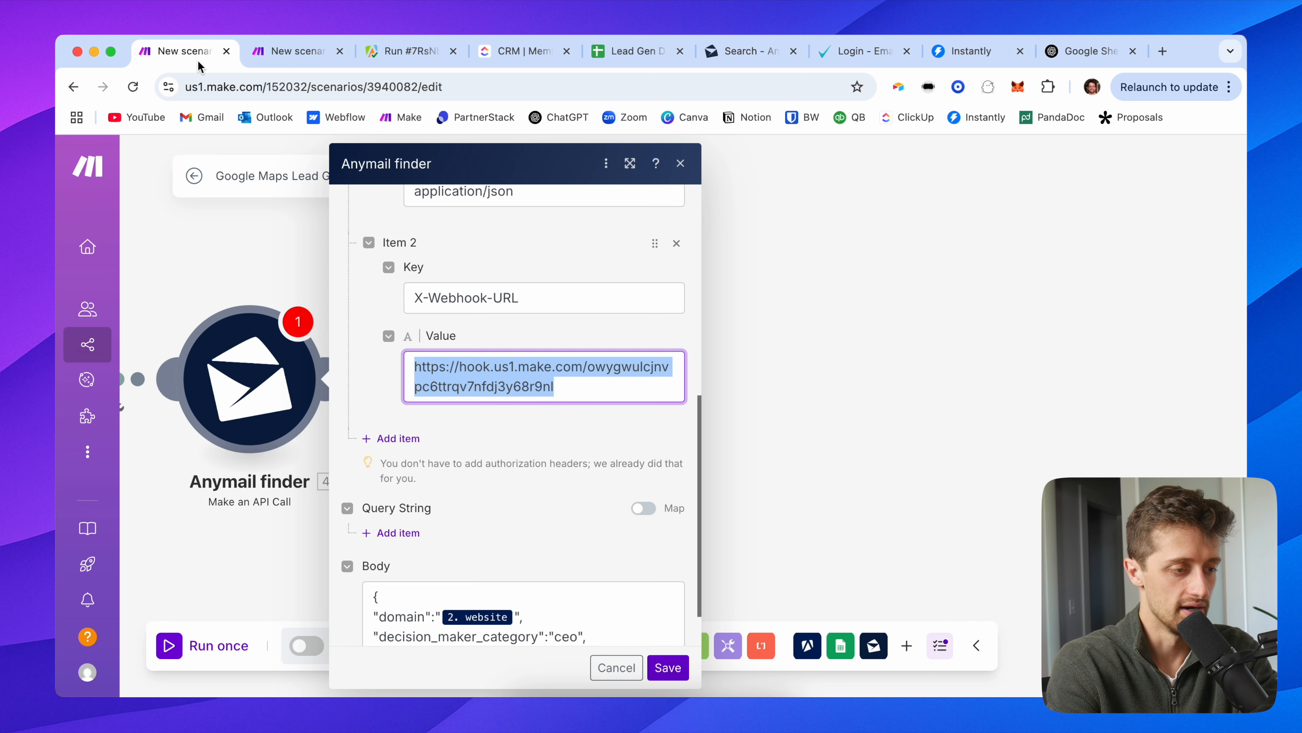
click(360, 316)
Step: Add a "rowNumber":"" line below companyName in the Anymail finder request body
scroll(391, 400, down, 2)
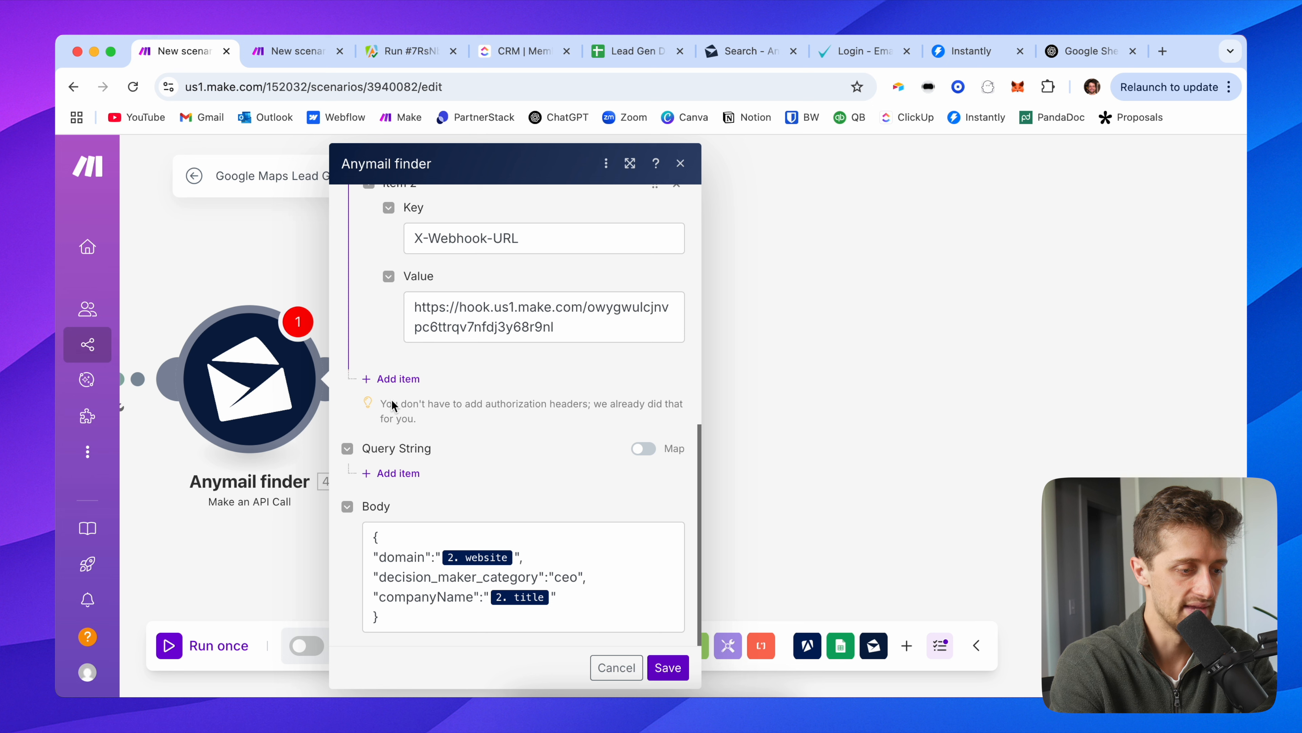
click(568, 599)
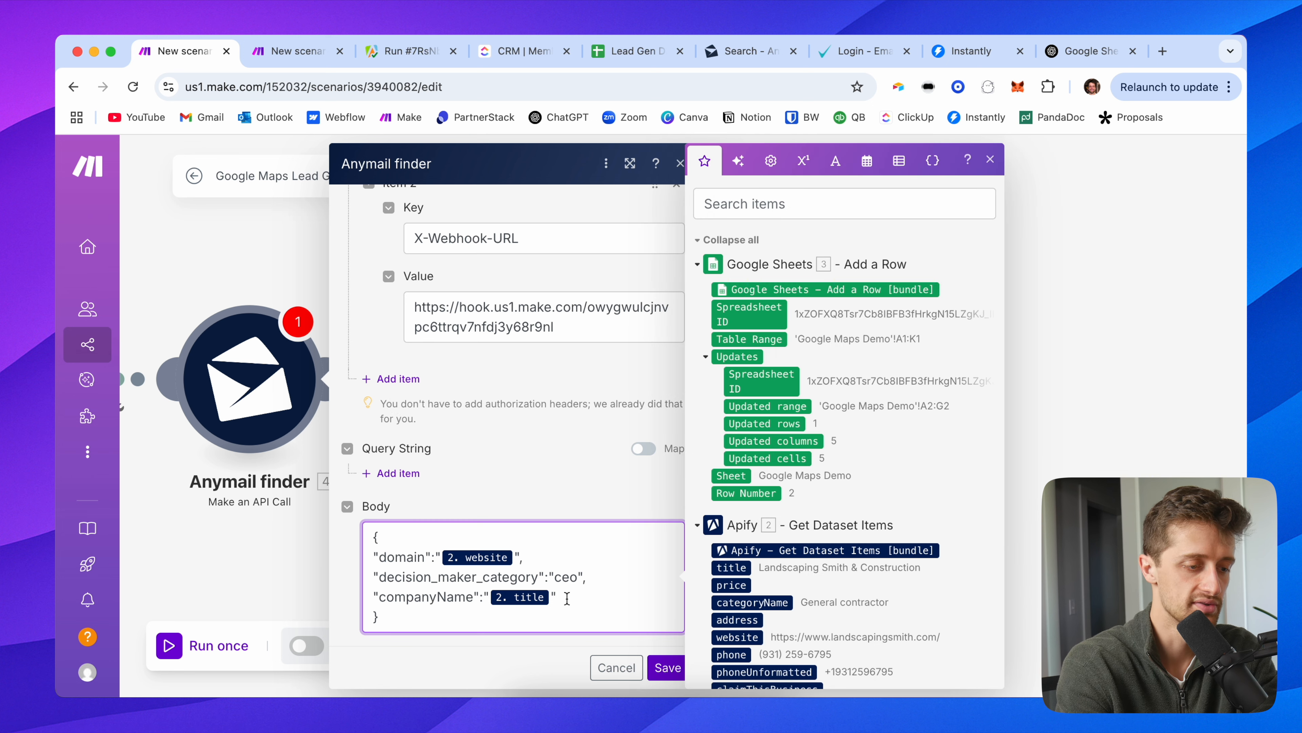
click(284, 54)
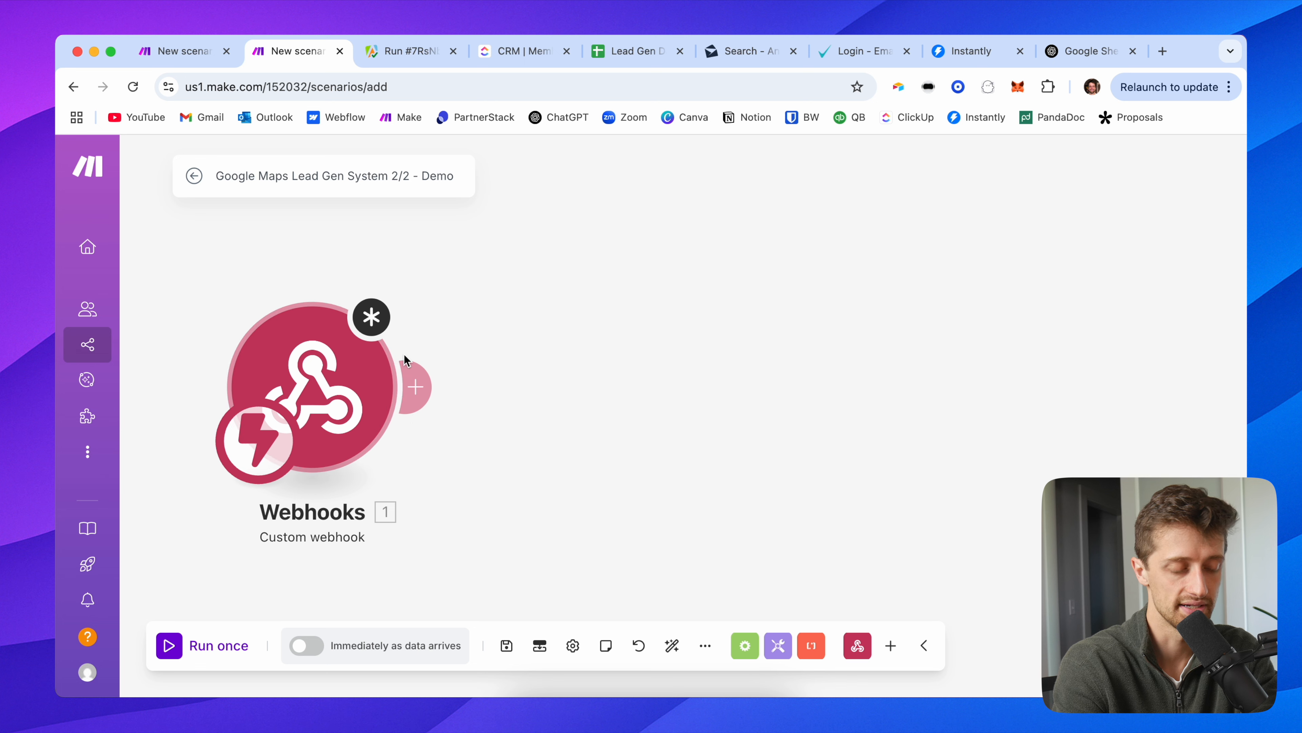
click(192, 62)
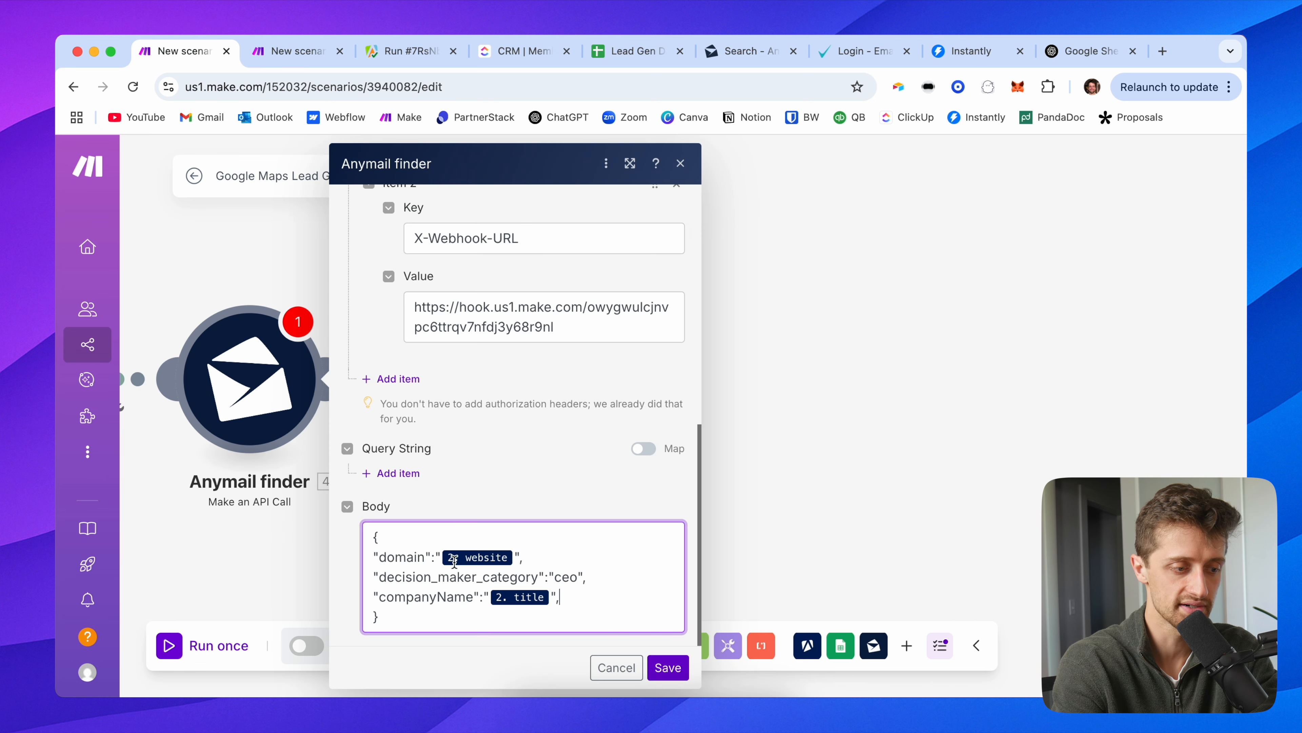
drag(518, 610, 350, 534)
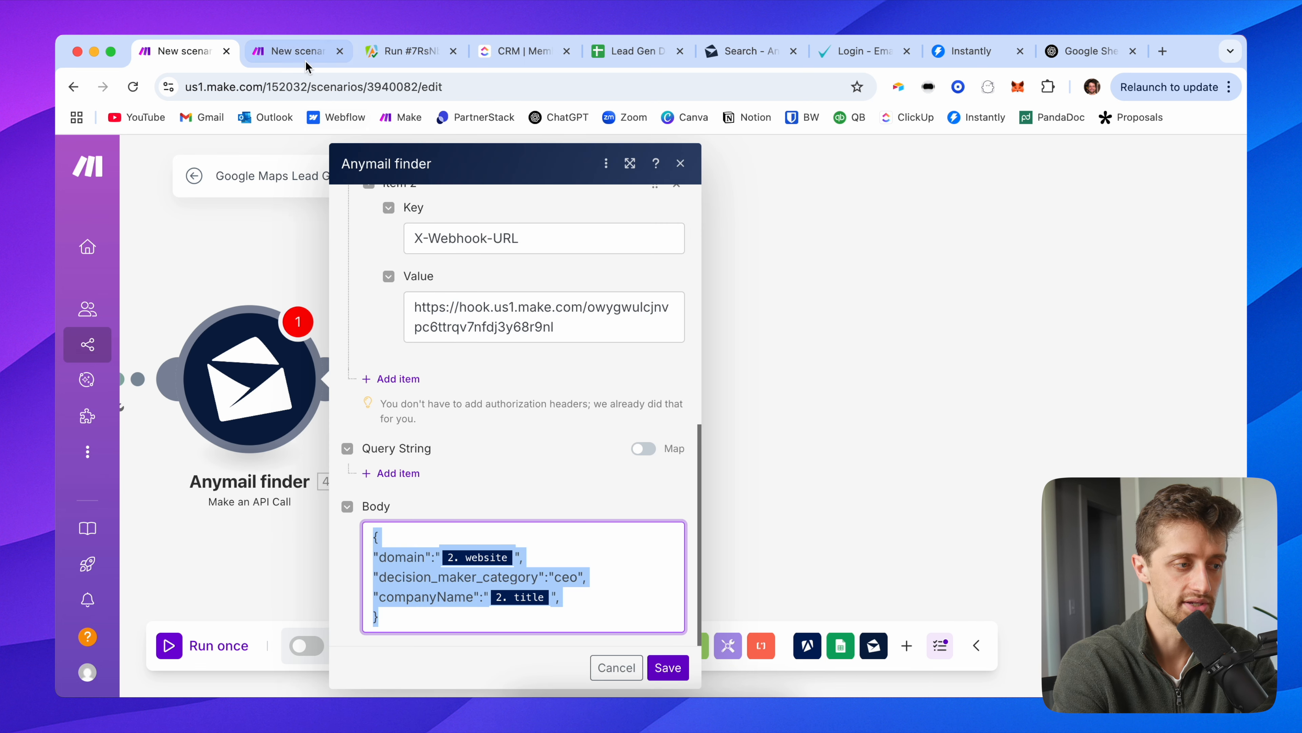
click(307, 64)
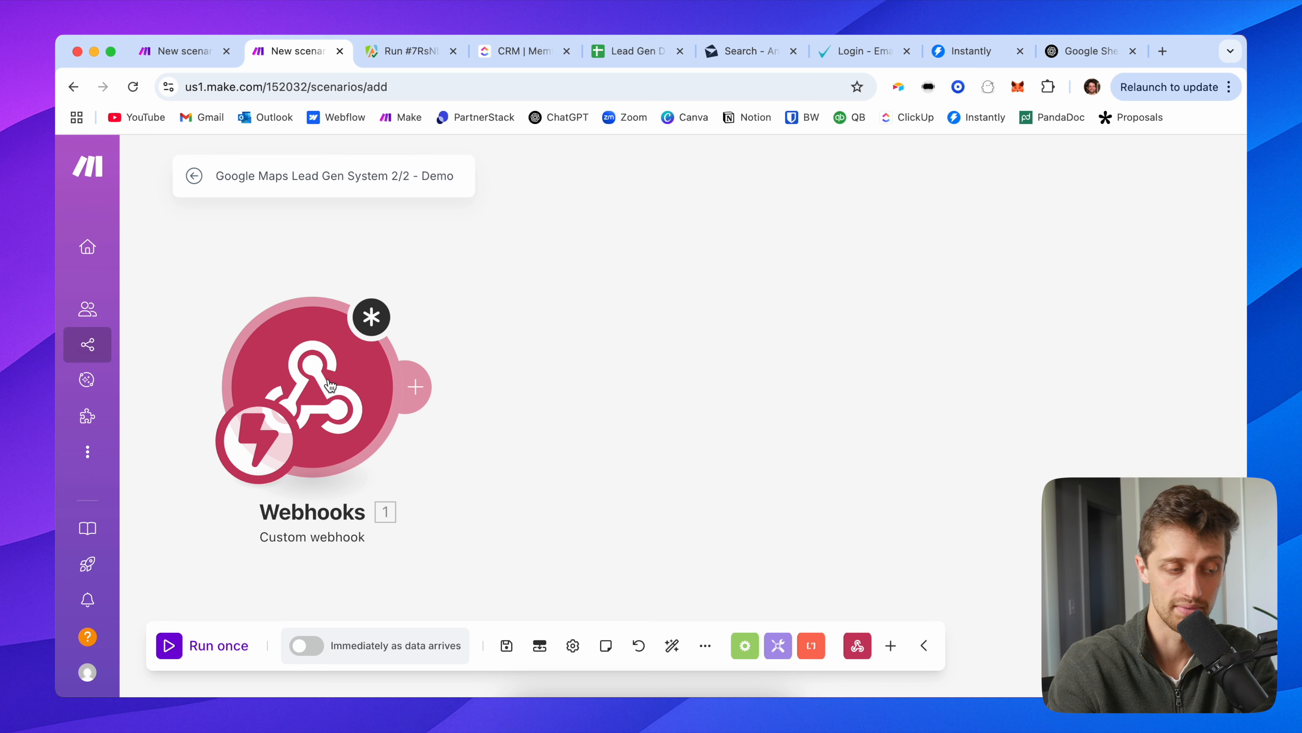
click(177, 53)
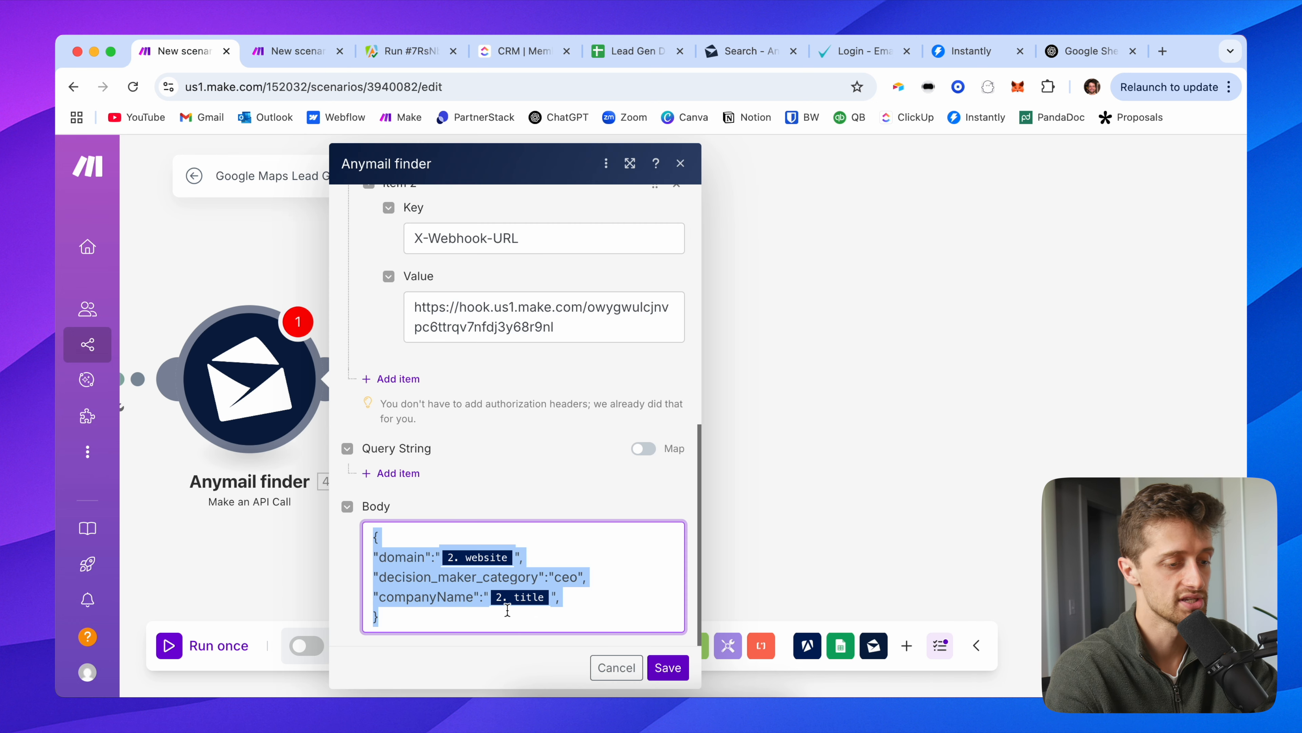
click(569, 596)
key(Return)
text("rowNumber)
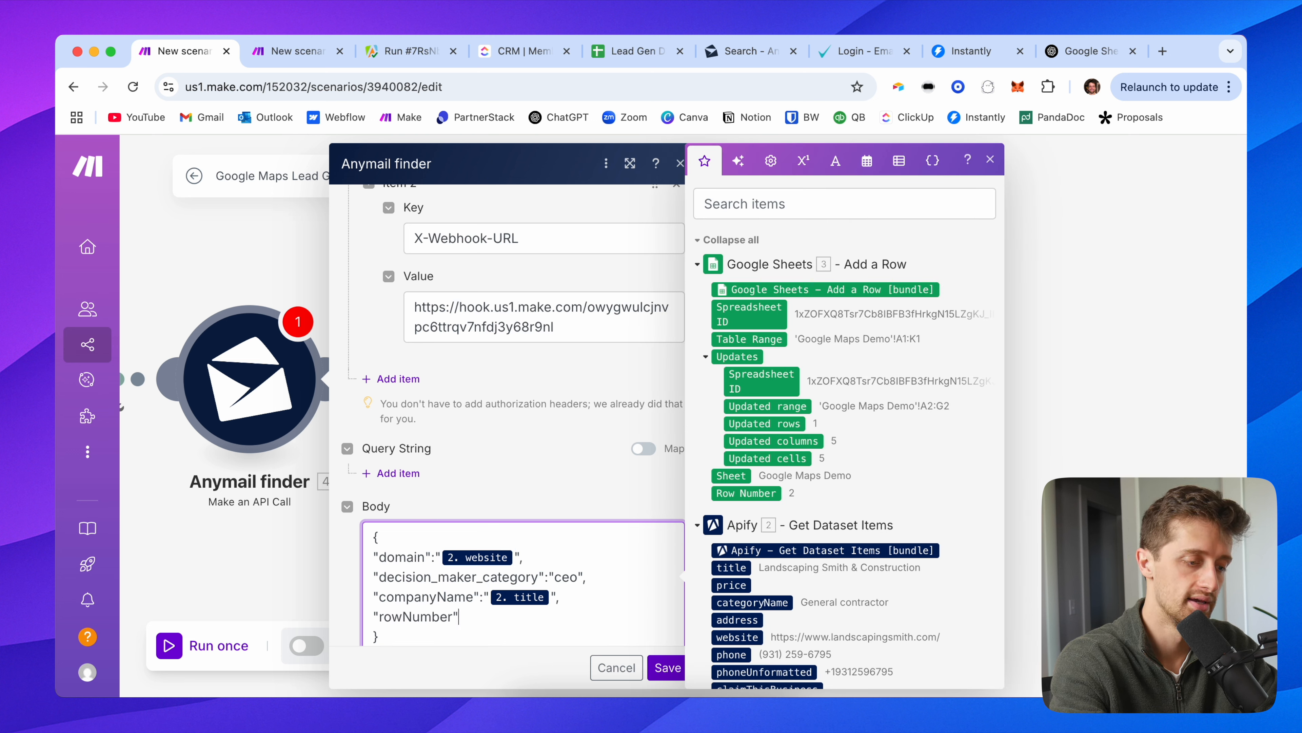
text(":"")
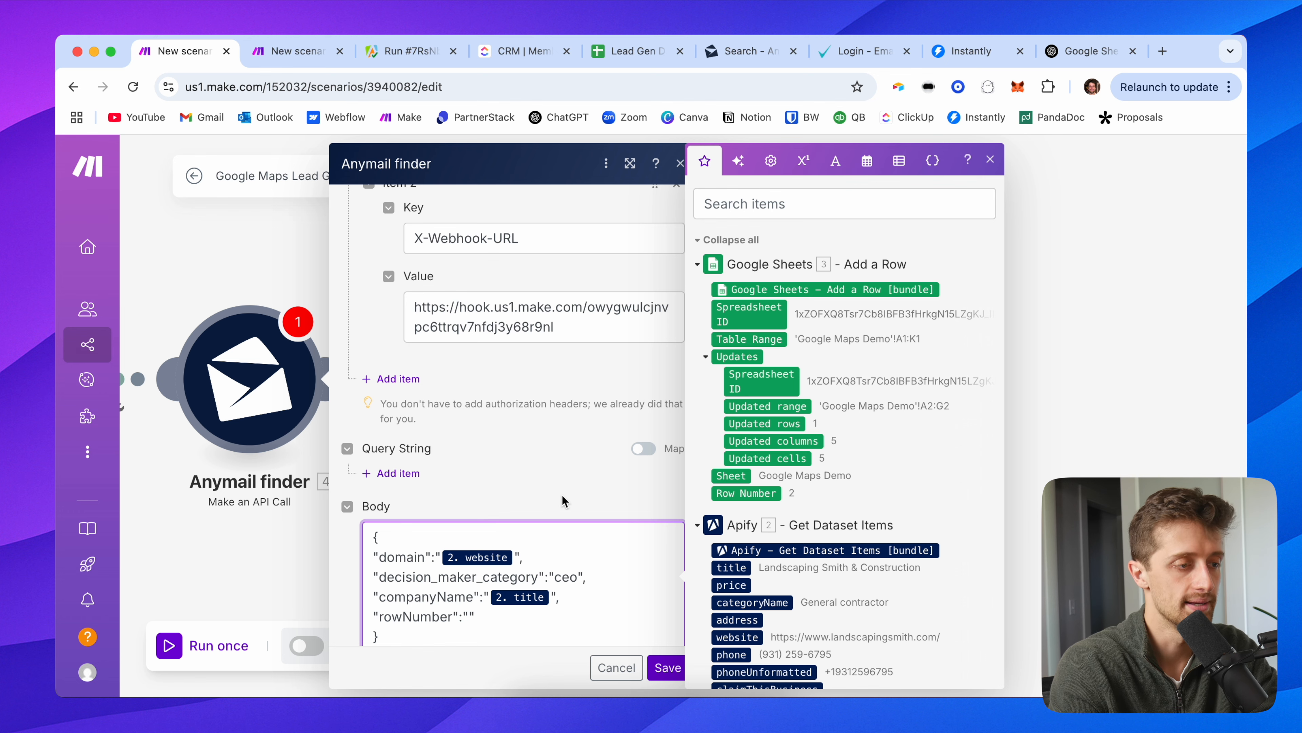
click(633, 51)
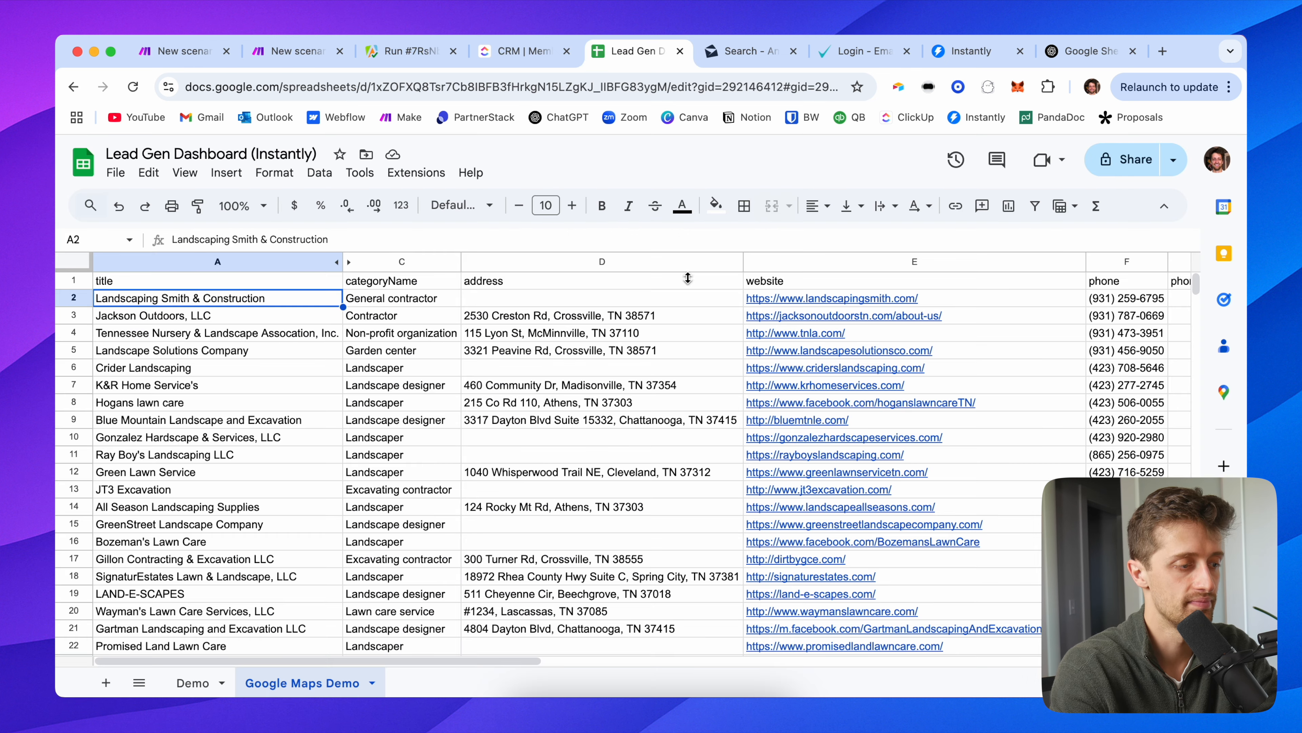
click(84, 300)
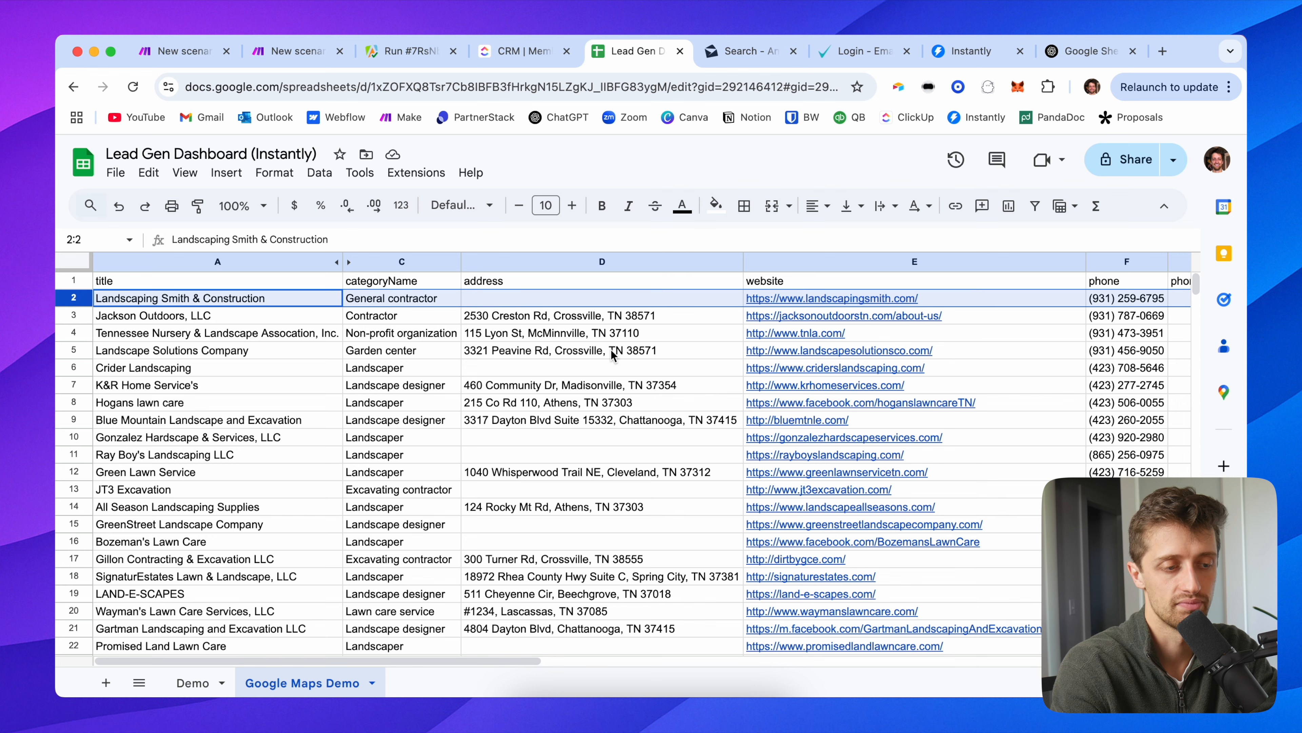
scroll(611, 355, right, 10)
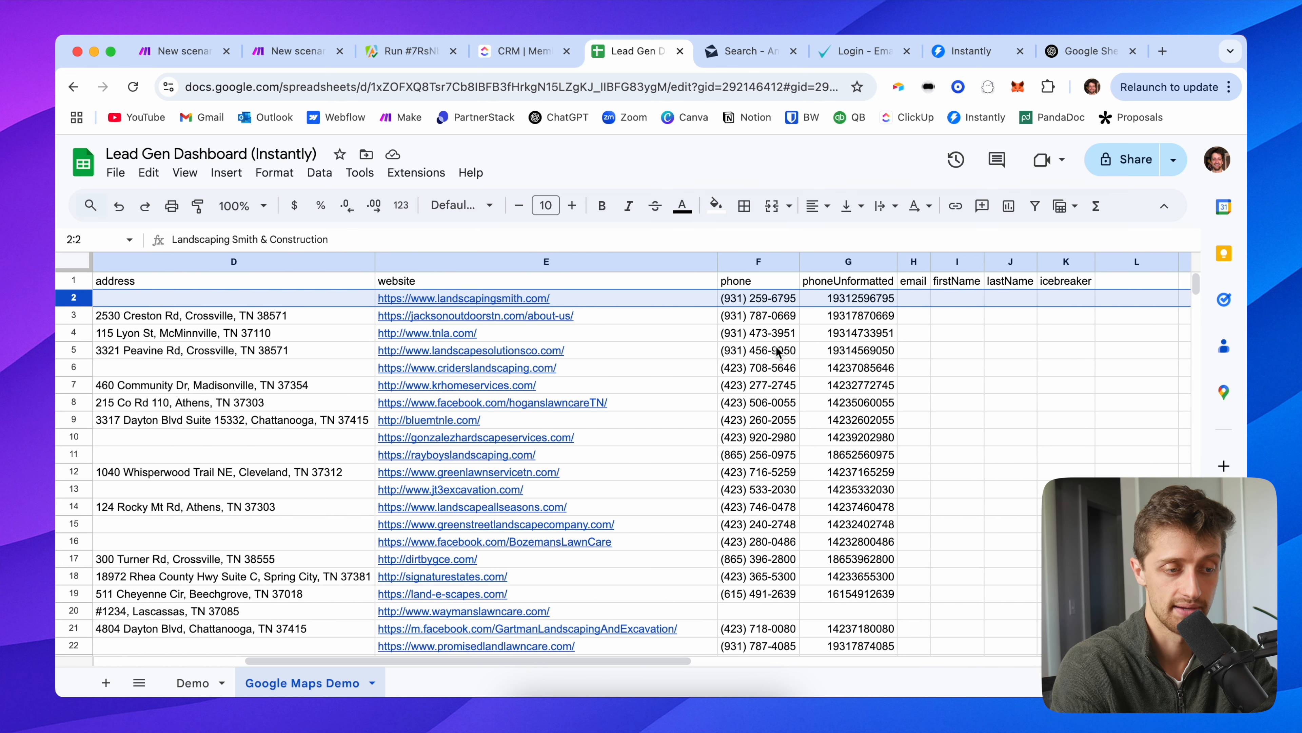
scroll(778, 352, left, 10)
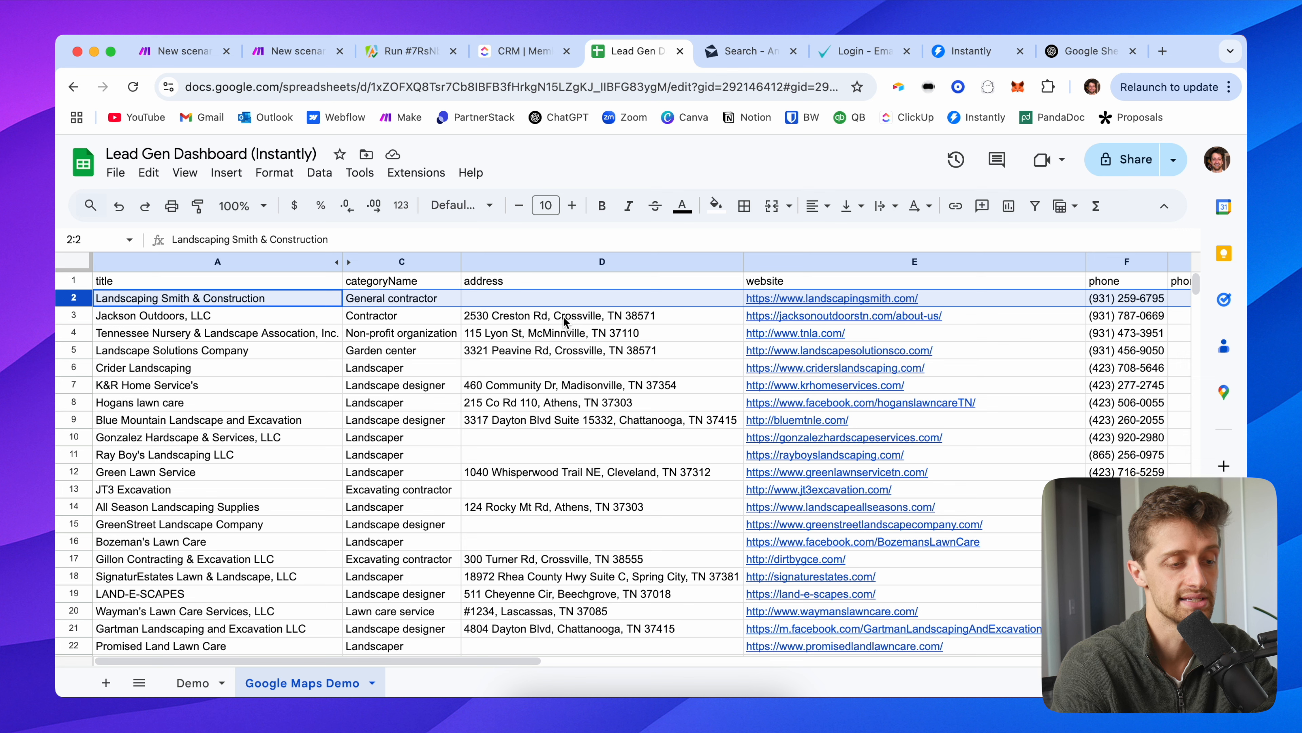
scroll(616, 320, right, 10)
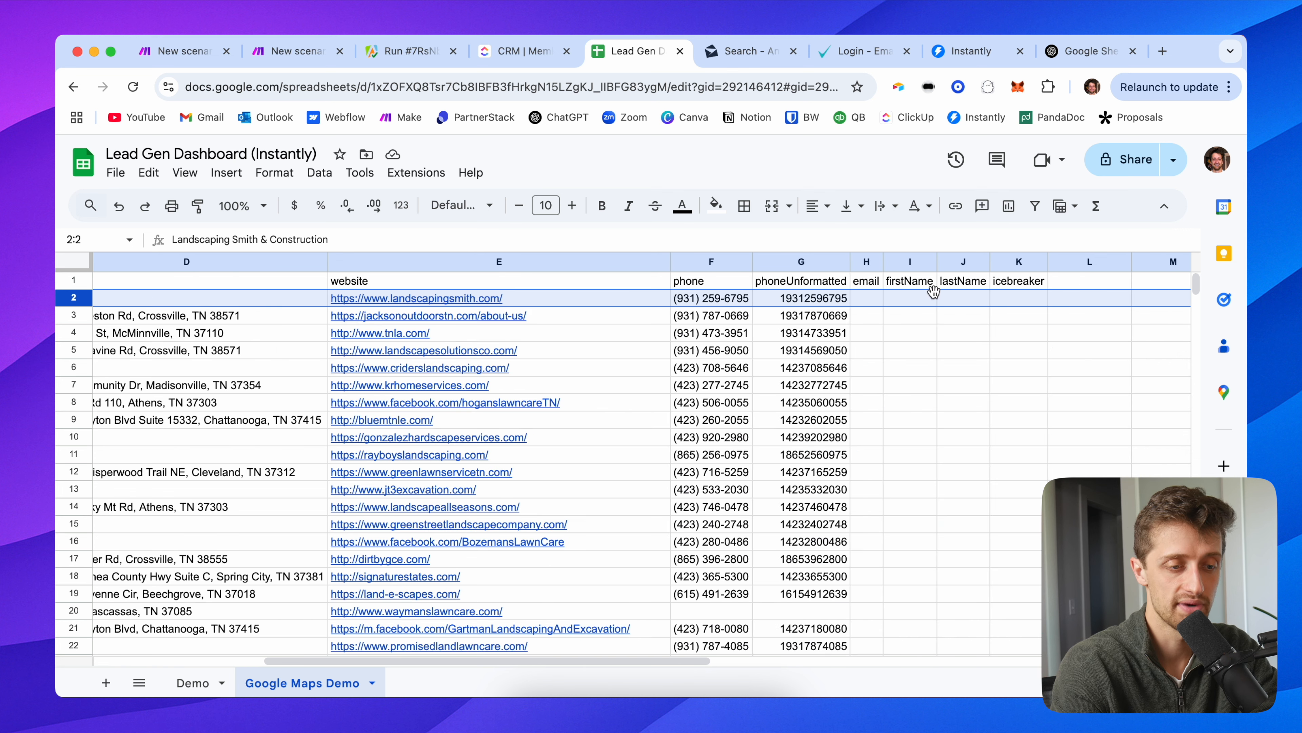
click(1007, 302)
click(866, 299)
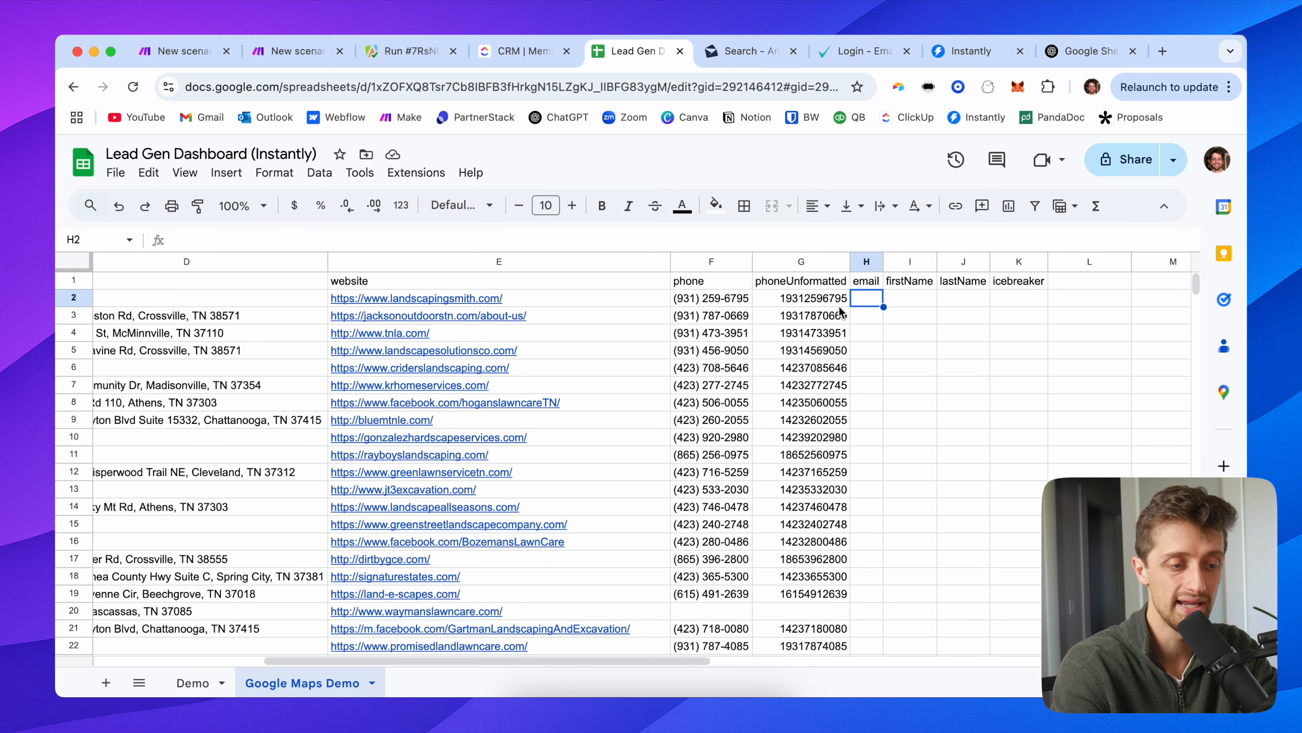
scroll(792, 327, left, 5)
scroll(792, 327, left, 3)
click(61, 297)
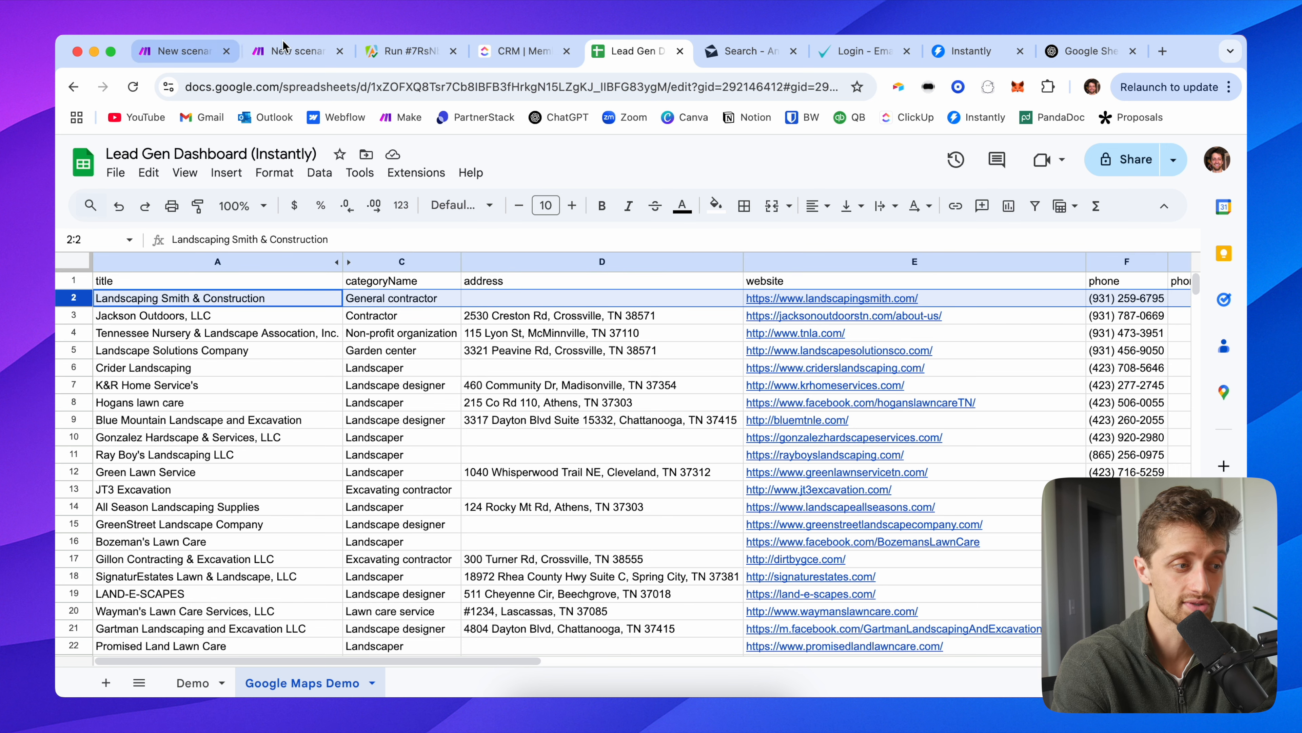
click(179, 51)
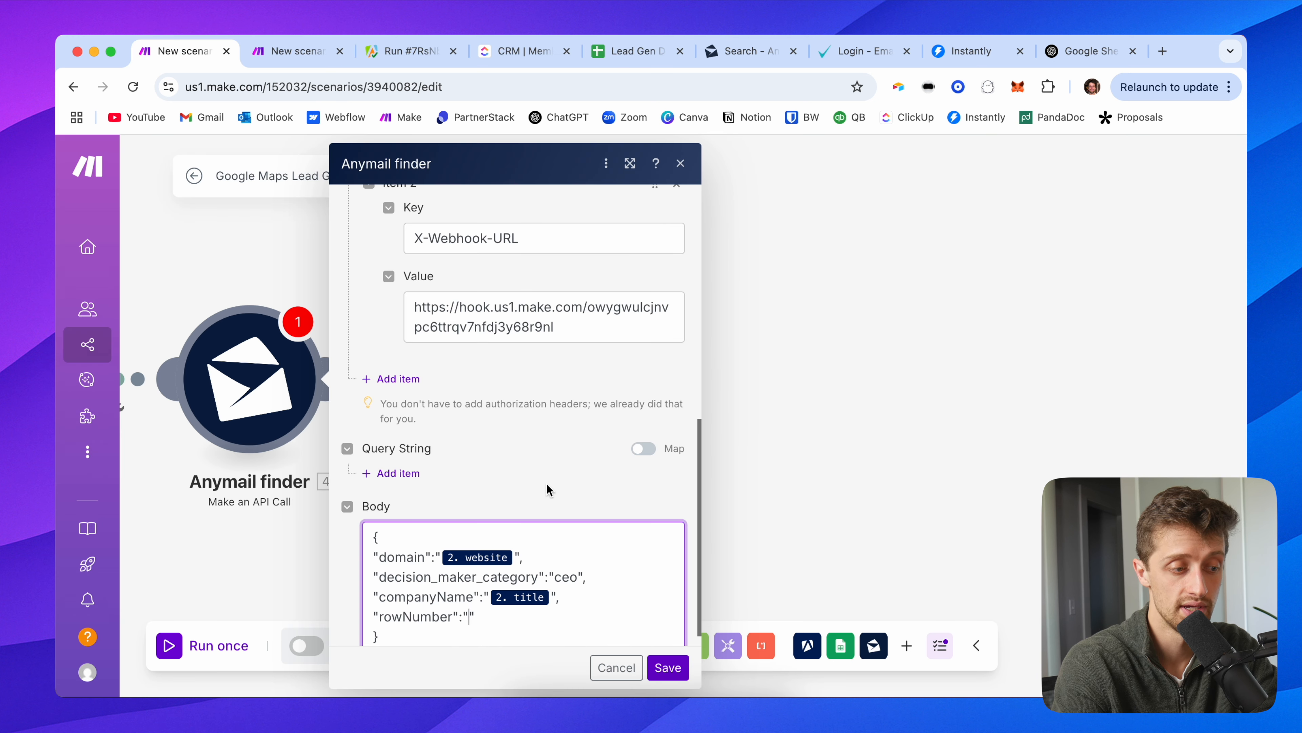
Step: Inspect the Google Sheets module's run output to find the Row Number value
scroll(549, 490, down, 1)
drag(244, 291, 616, 286)
click(446, 301)
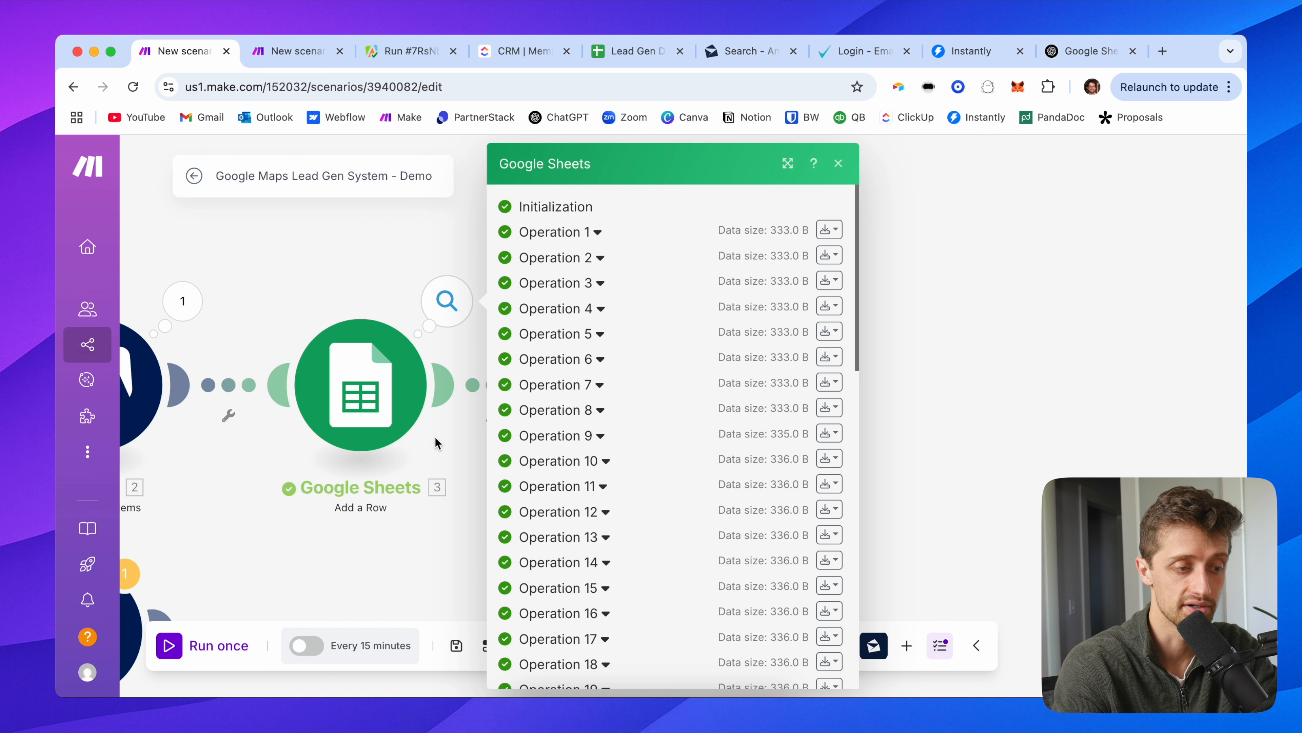
click(565, 234)
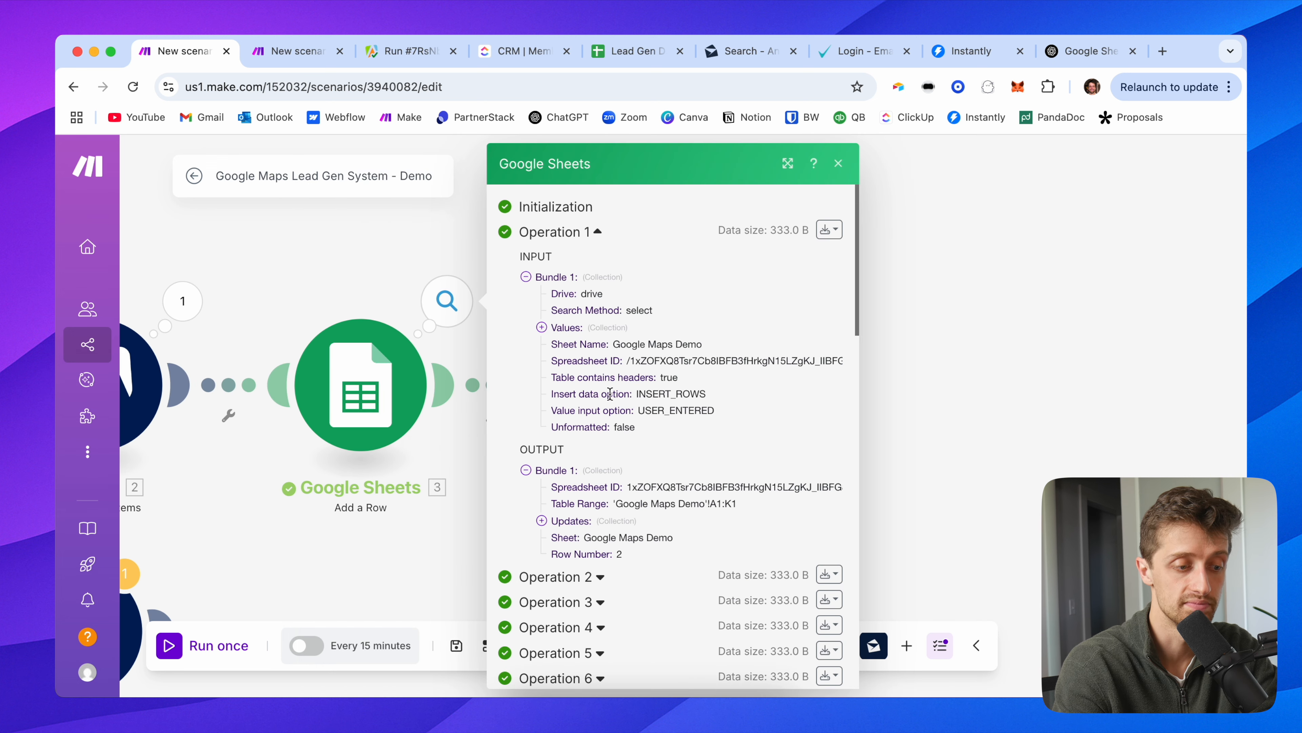
drag(621, 555, 542, 556)
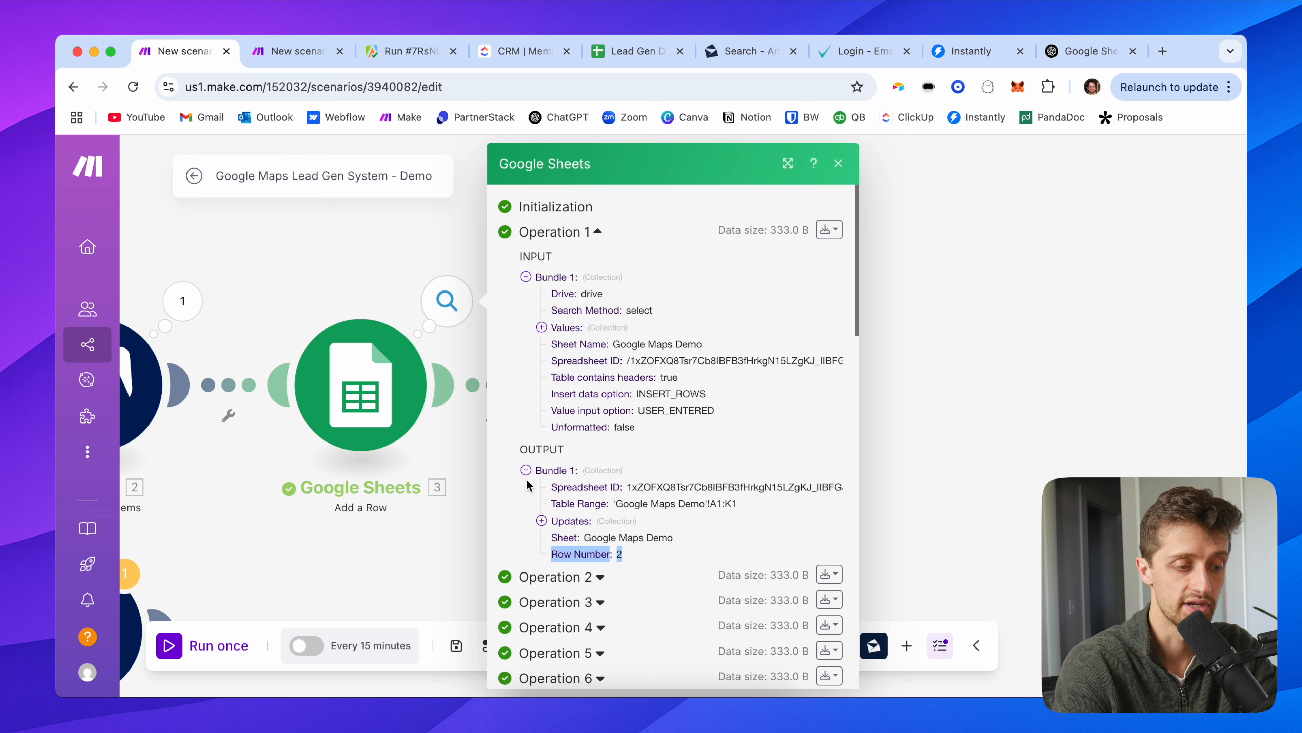
click(393, 267)
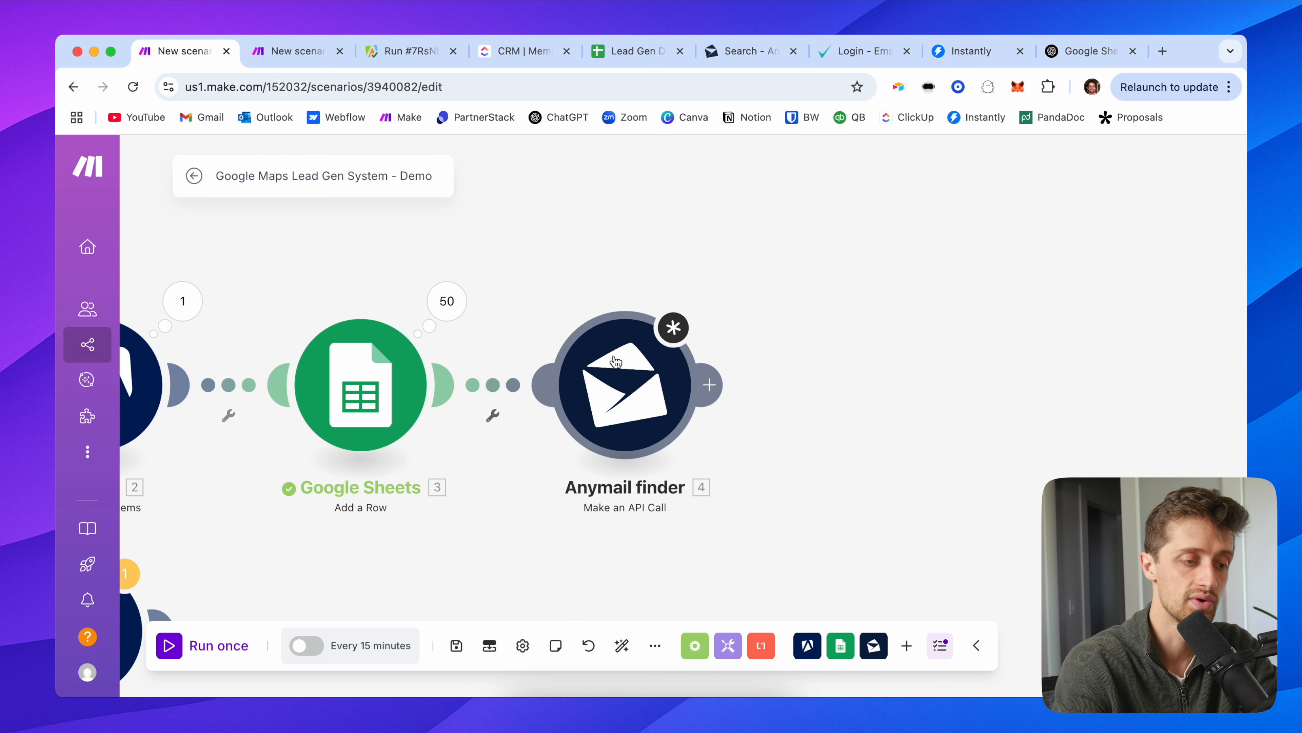
Step: Map 3. Row Number into rowNumber, add a trailing comma, and save module and scenario
click(624, 385)
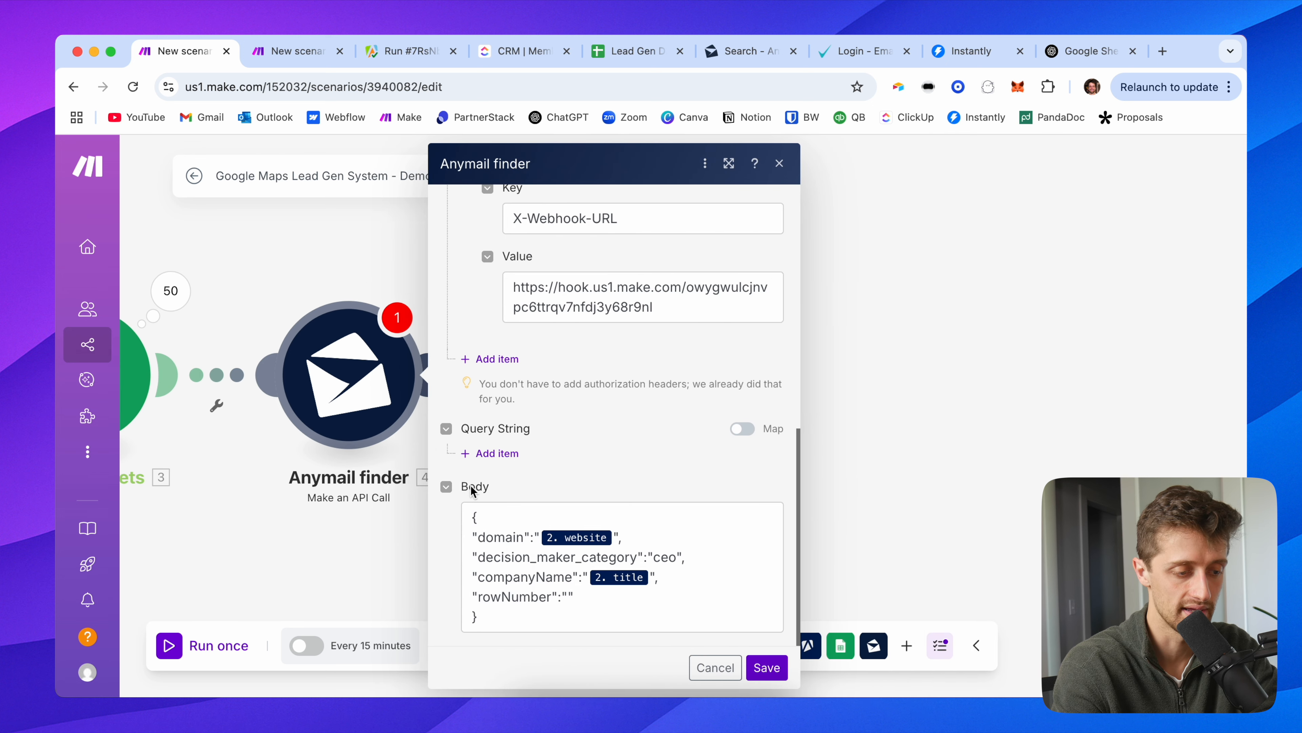
click(569, 599)
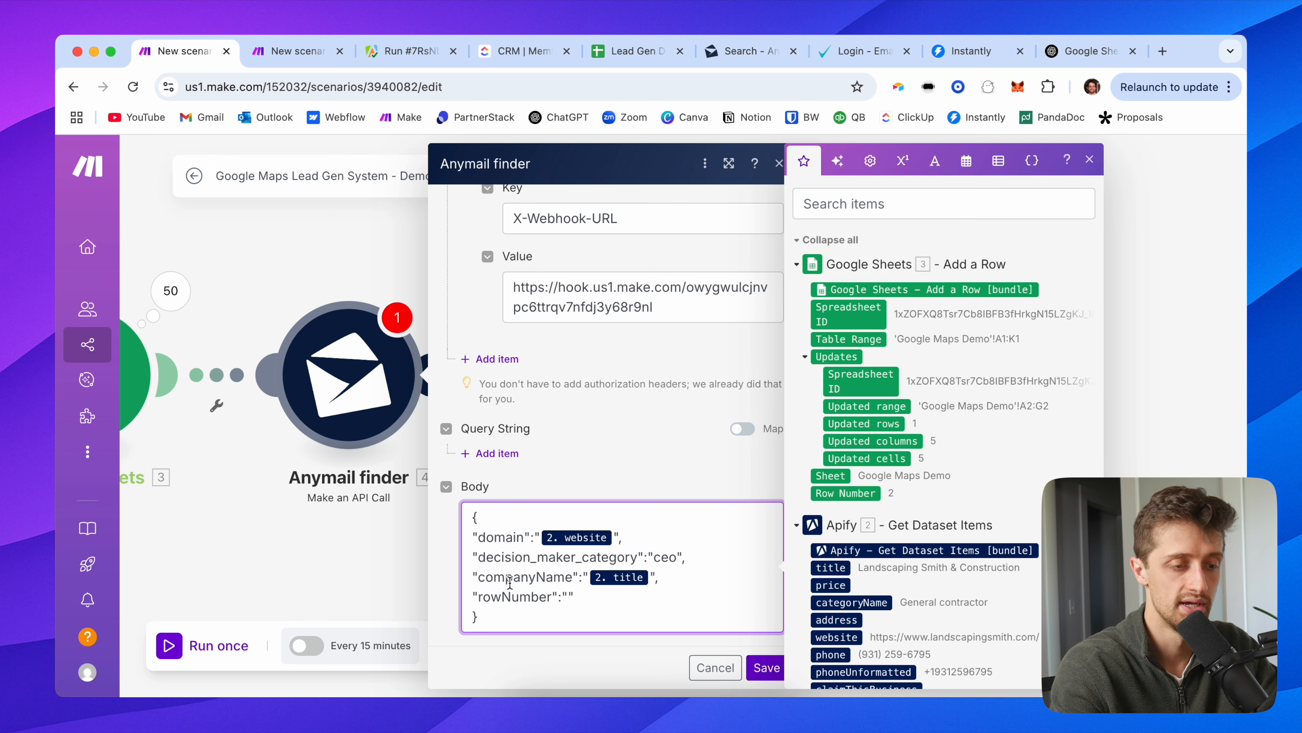
click(847, 494)
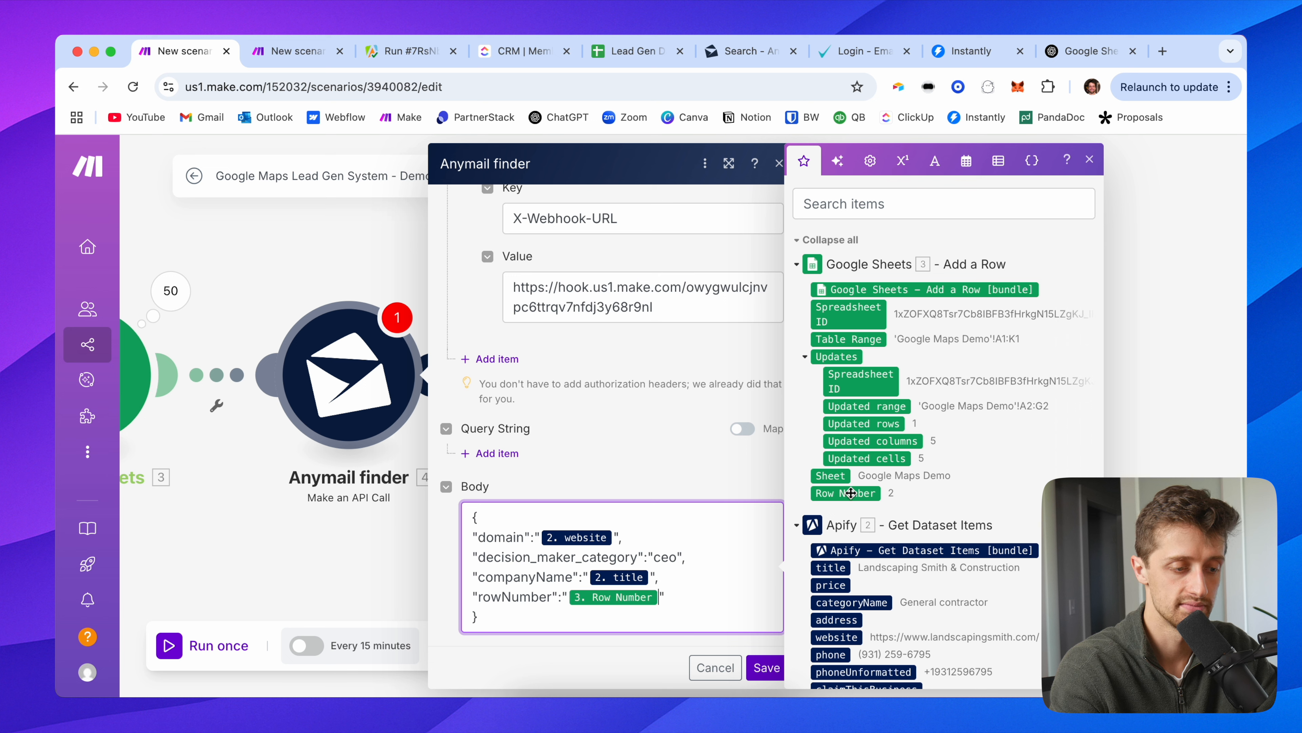
click(700, 596)
text(,)
key(Return)
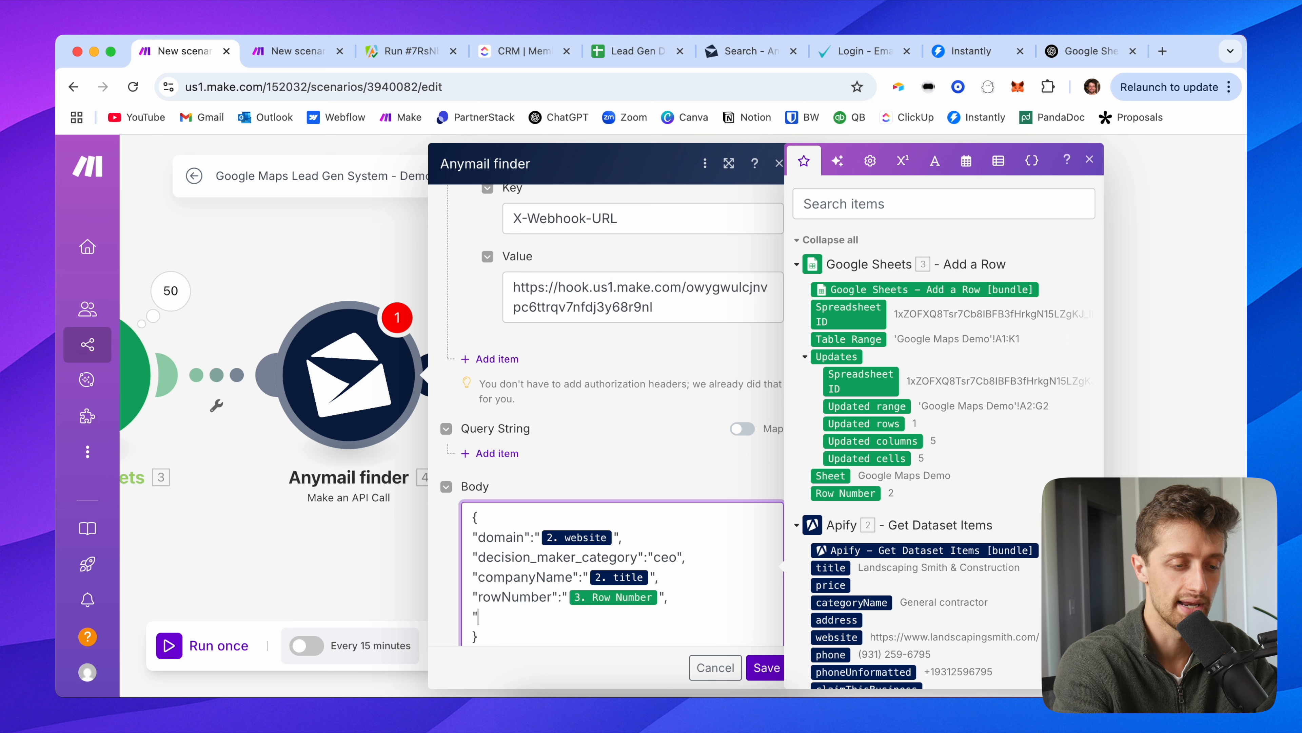
key(BackSpace)
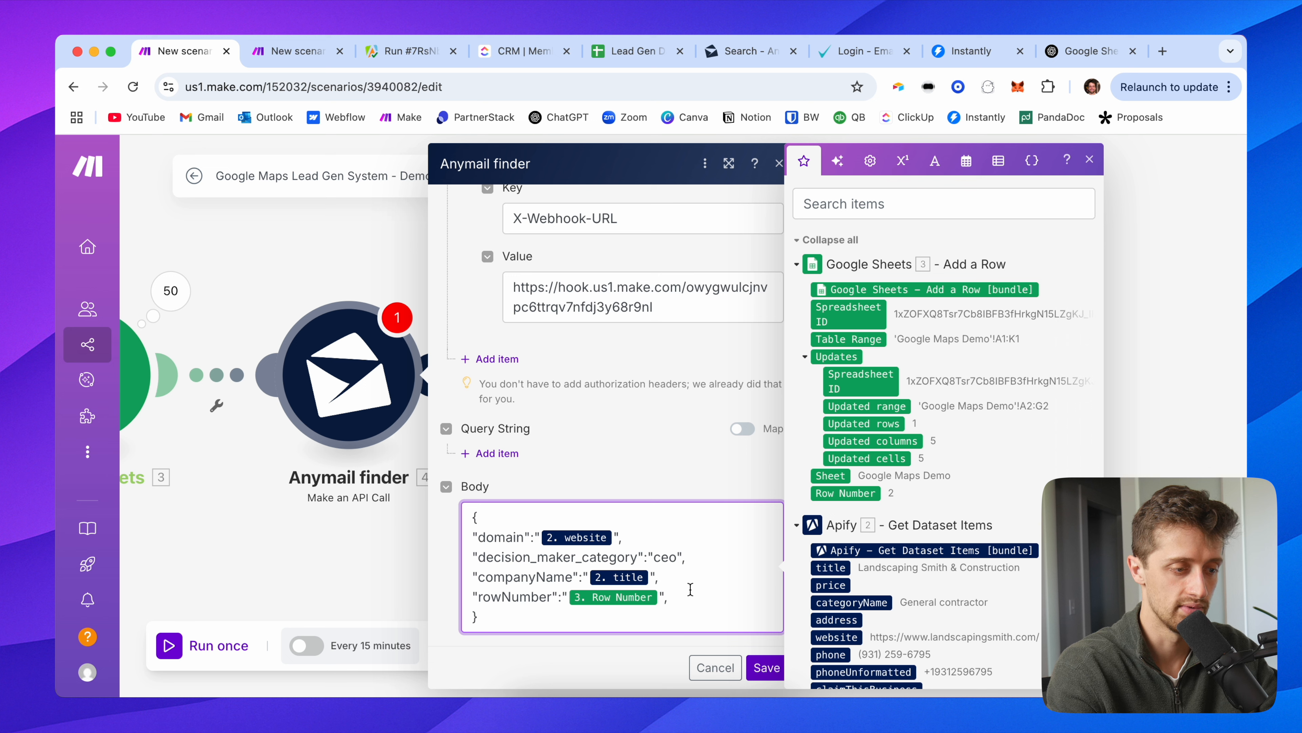
click(766, 667)
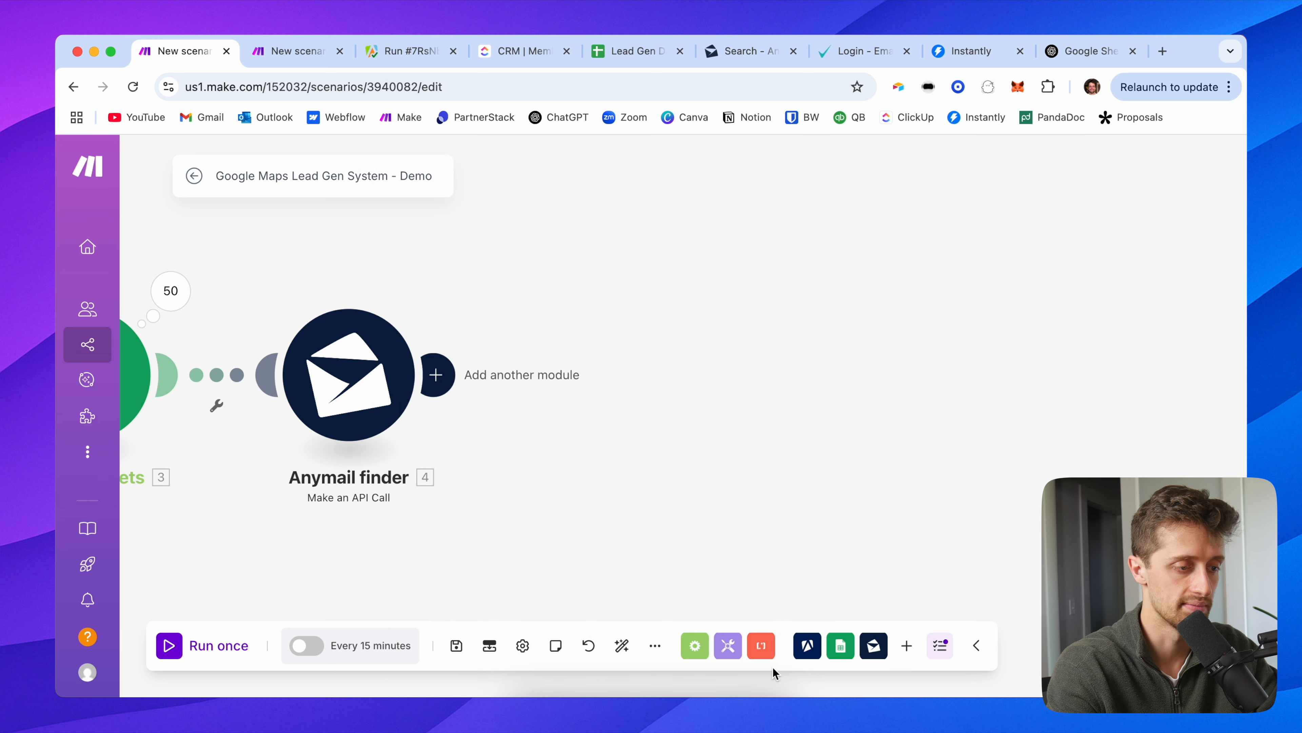
click(453, 648)
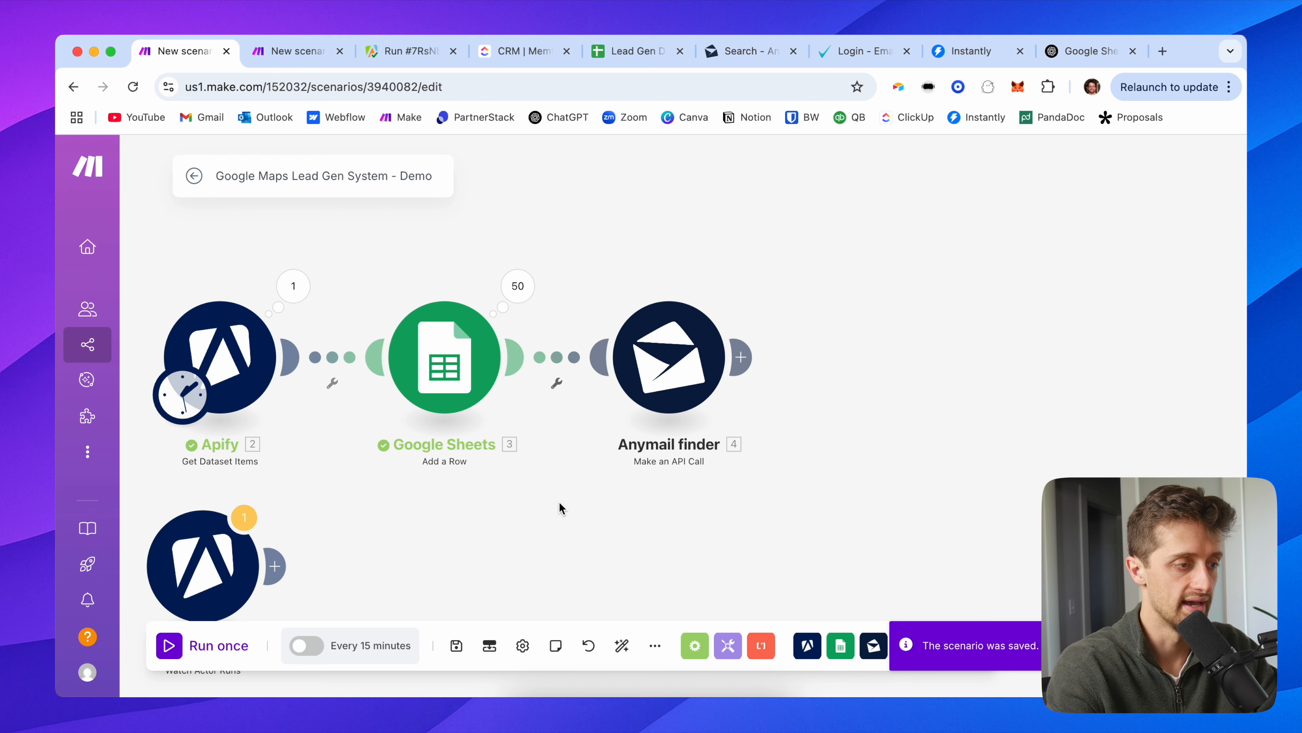
Step: Confirm the 2/2 scenario's webhook settings and start it listening with Run once
click(296, 51)
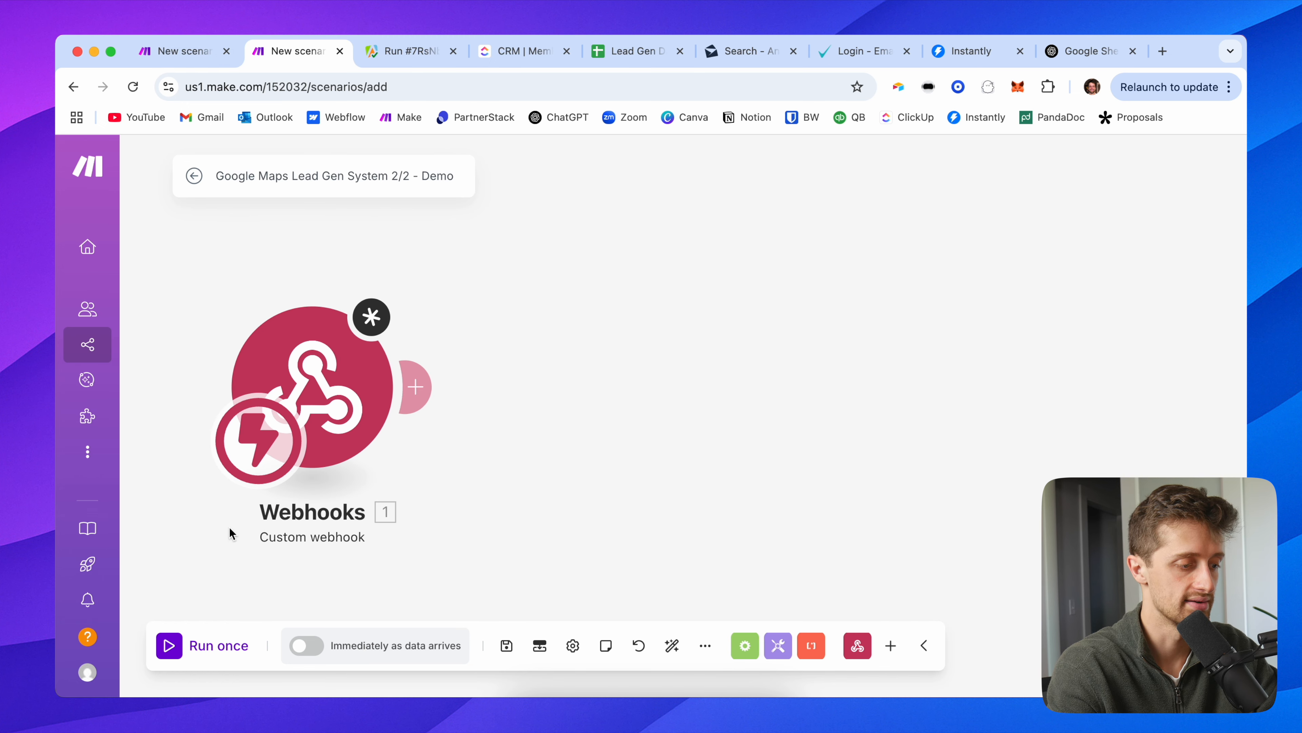
click(281, 392)
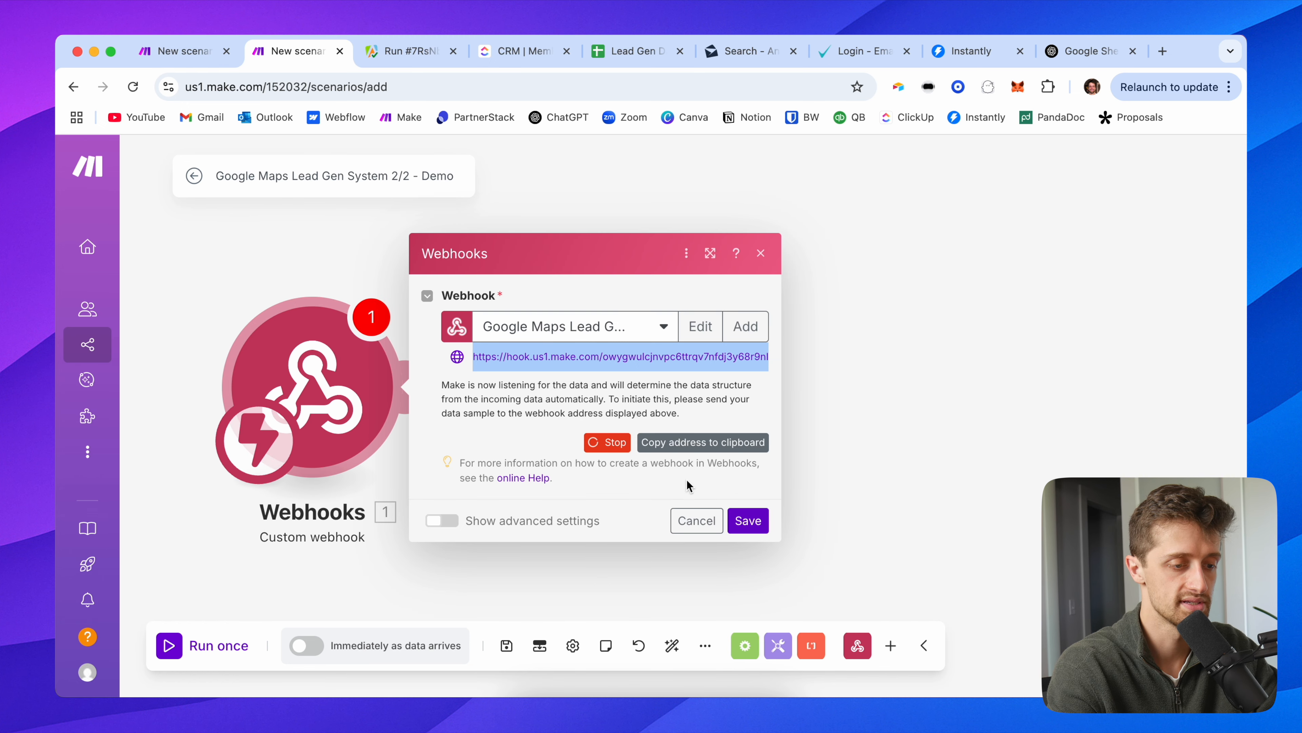
click(738, 521)
click(170, 645)
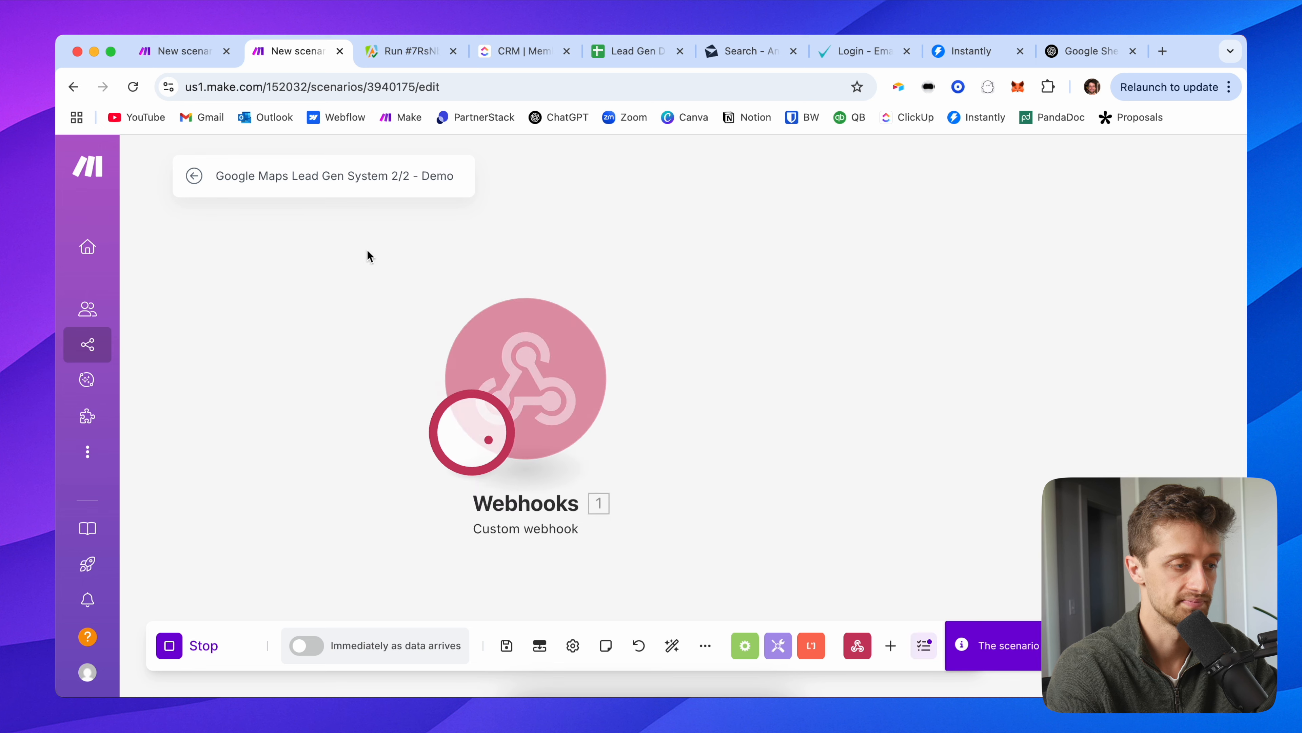
Step: Run the lead-gen scenario once and inspect Anymail finder's 400 RuntimeError
click(190, 51)
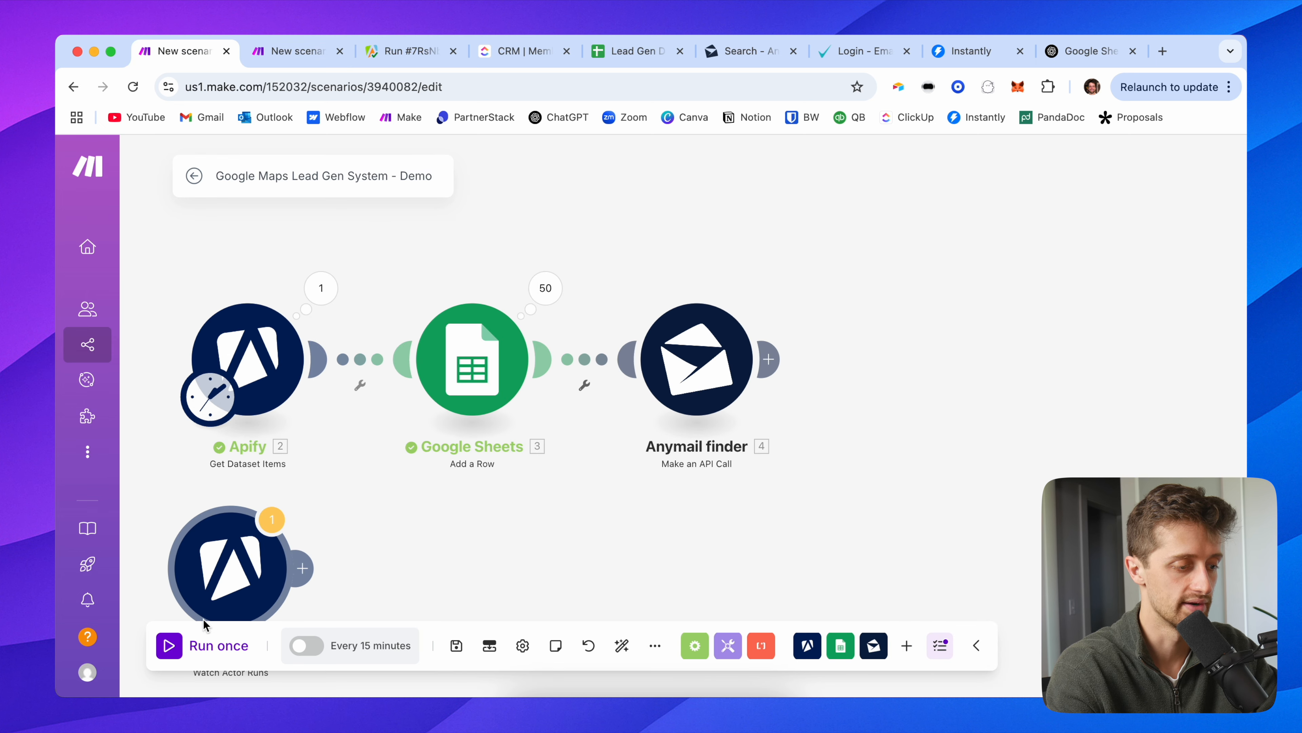
click(170, 645)
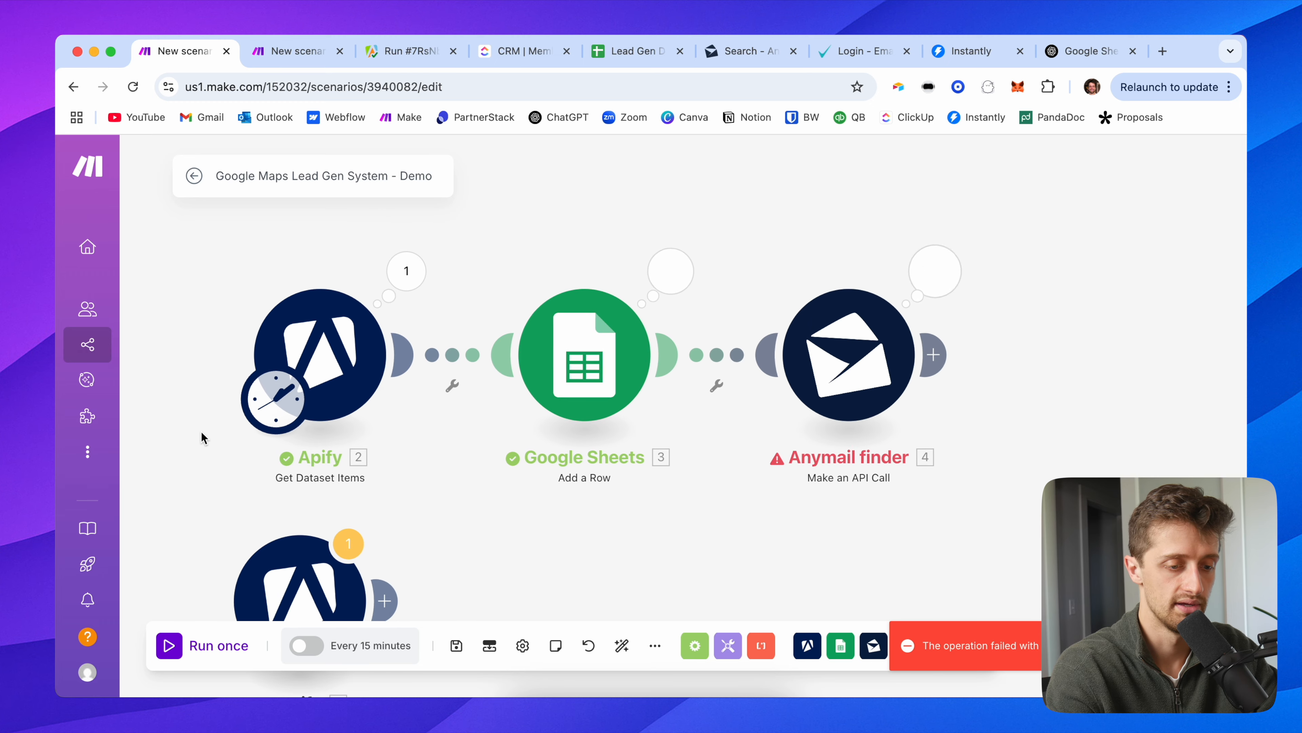
click(931, 276)
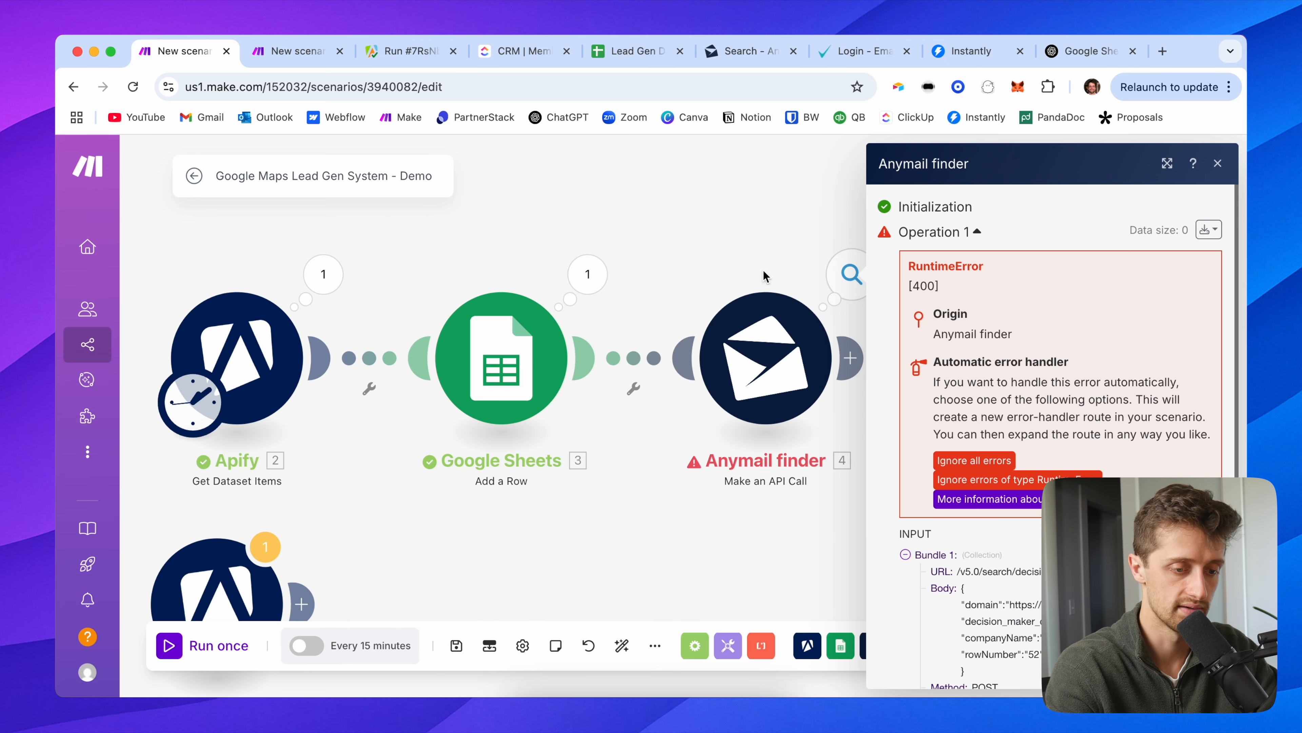
Step: Rename the Anymail finder webhook header key from X-Webhook-URL to X-Webhook-Url
drag(710, 257, 385, 250)
click(454, 349)
scroll(727, 467, down, 2)
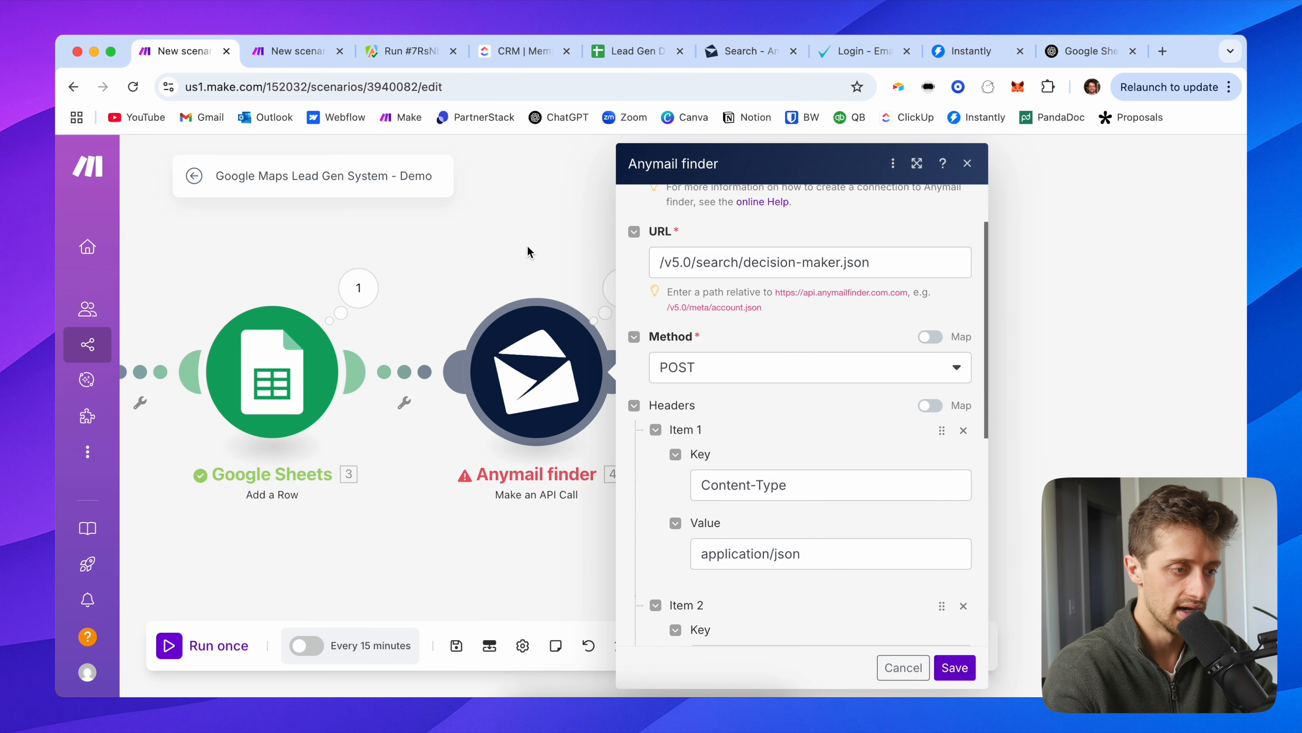
drag(527, 248, 351, 246)
scroll(551, 369, down, 1)
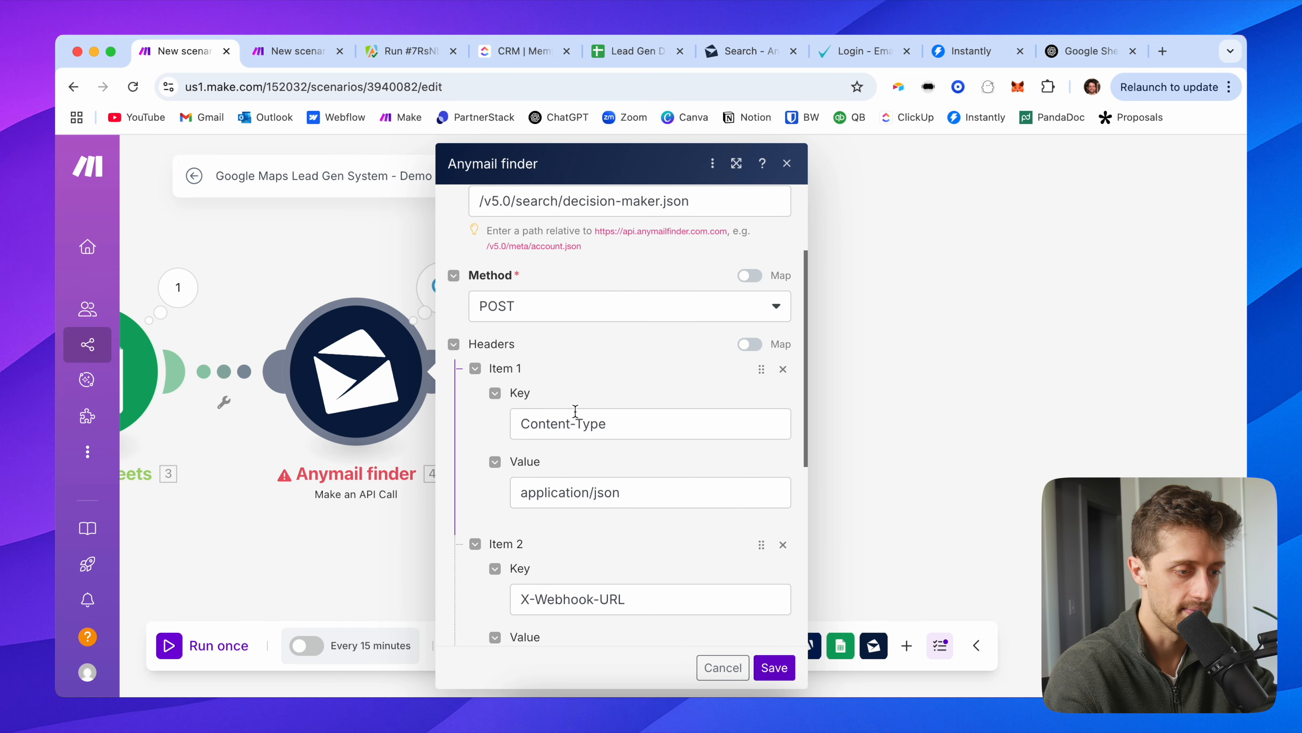
scroll(574, 413, down, 1)
scroll(575, 411, down, 1)
scroll(632, 452, down, 1)
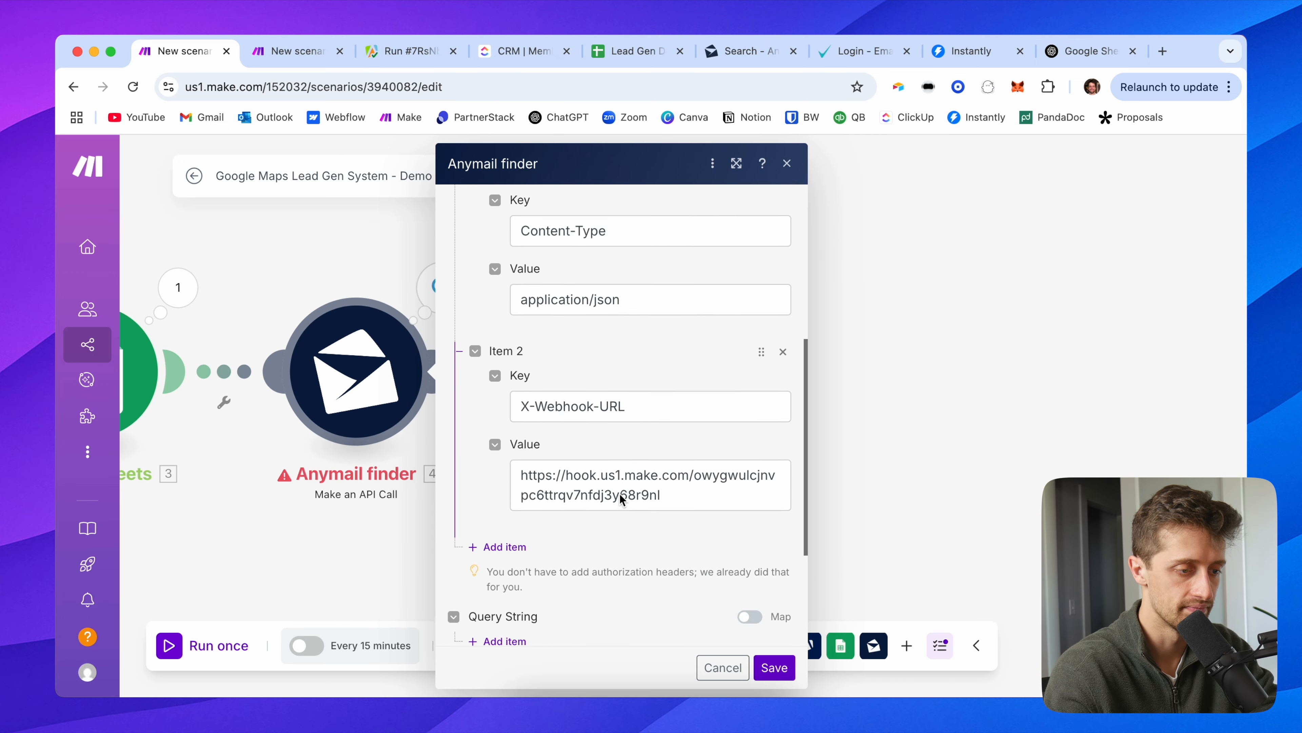
drag(629, 405, 607, 405)
text(rl)
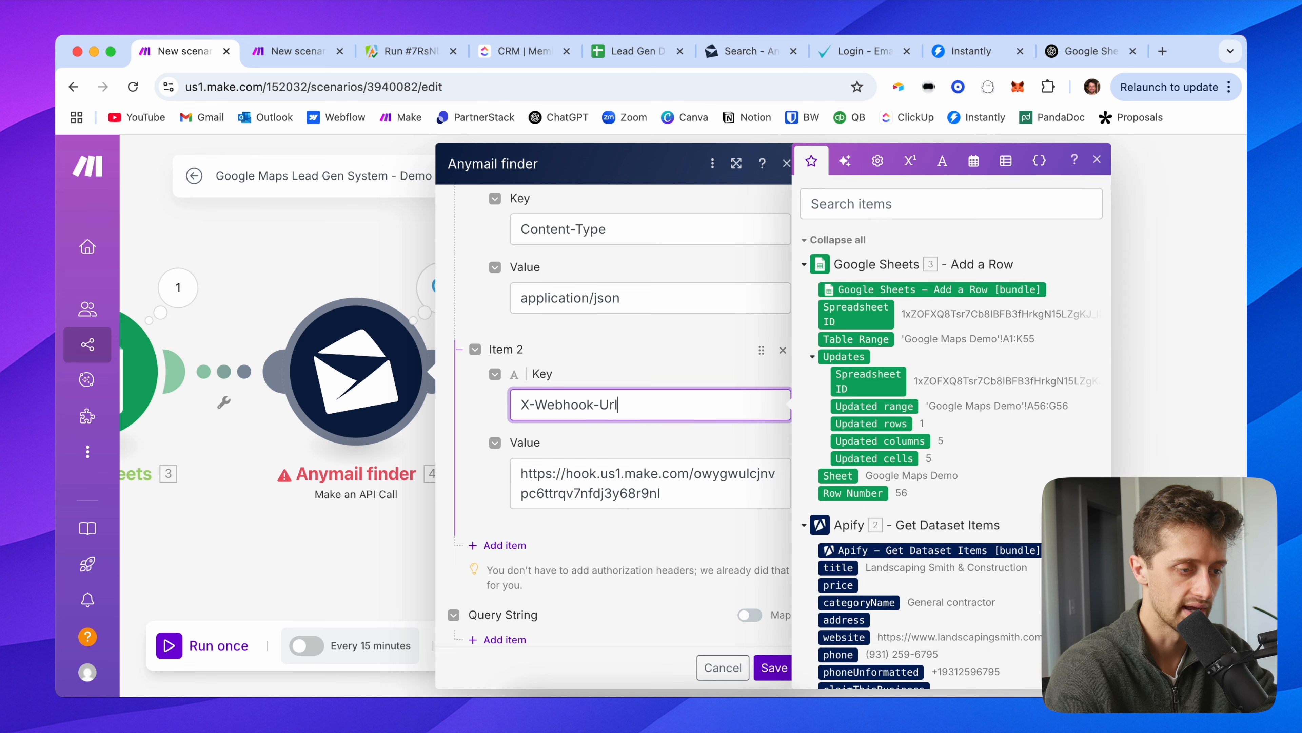
click(614, 364)
scroll(604, 390, down, 2)
click(604, 383)
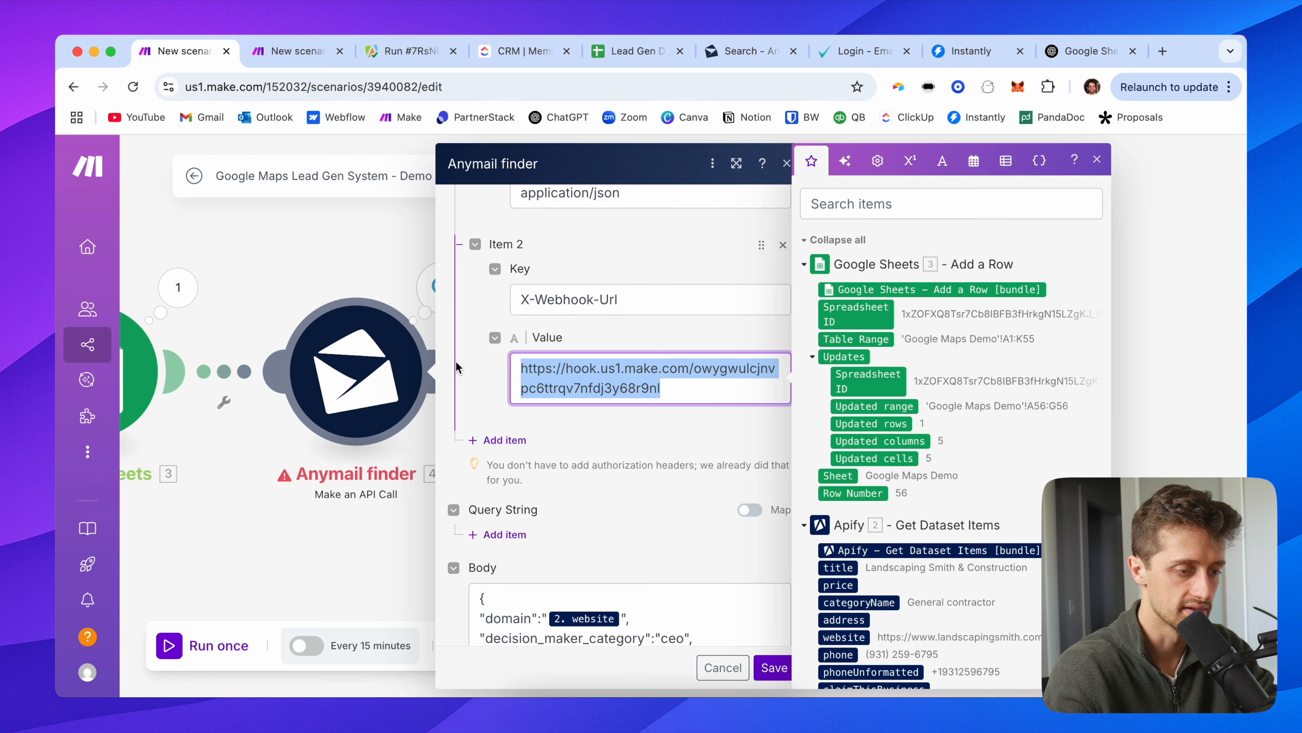
click(473, 372)
scroll(477, 384, down, 2)
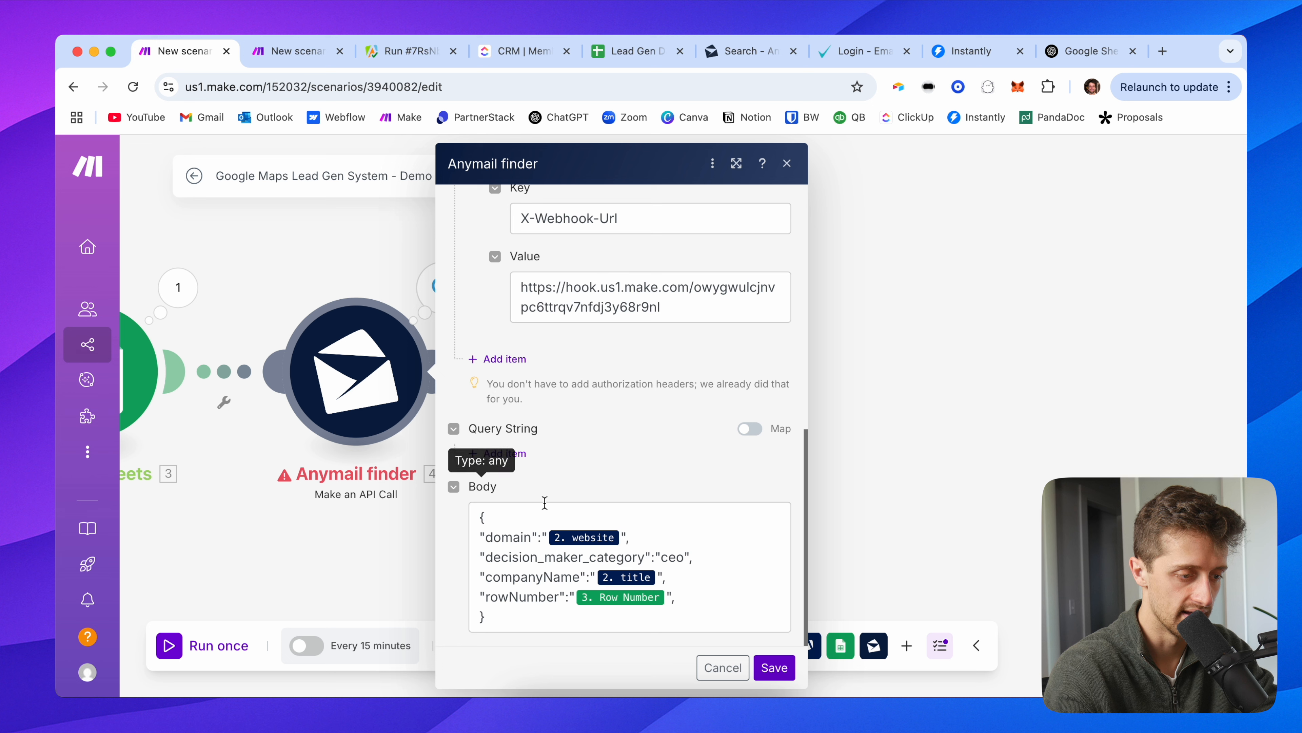
Step: Add spaces after the body's colons, save Anymail finder, and rerun the lead-gen scenario
click(543, 533)
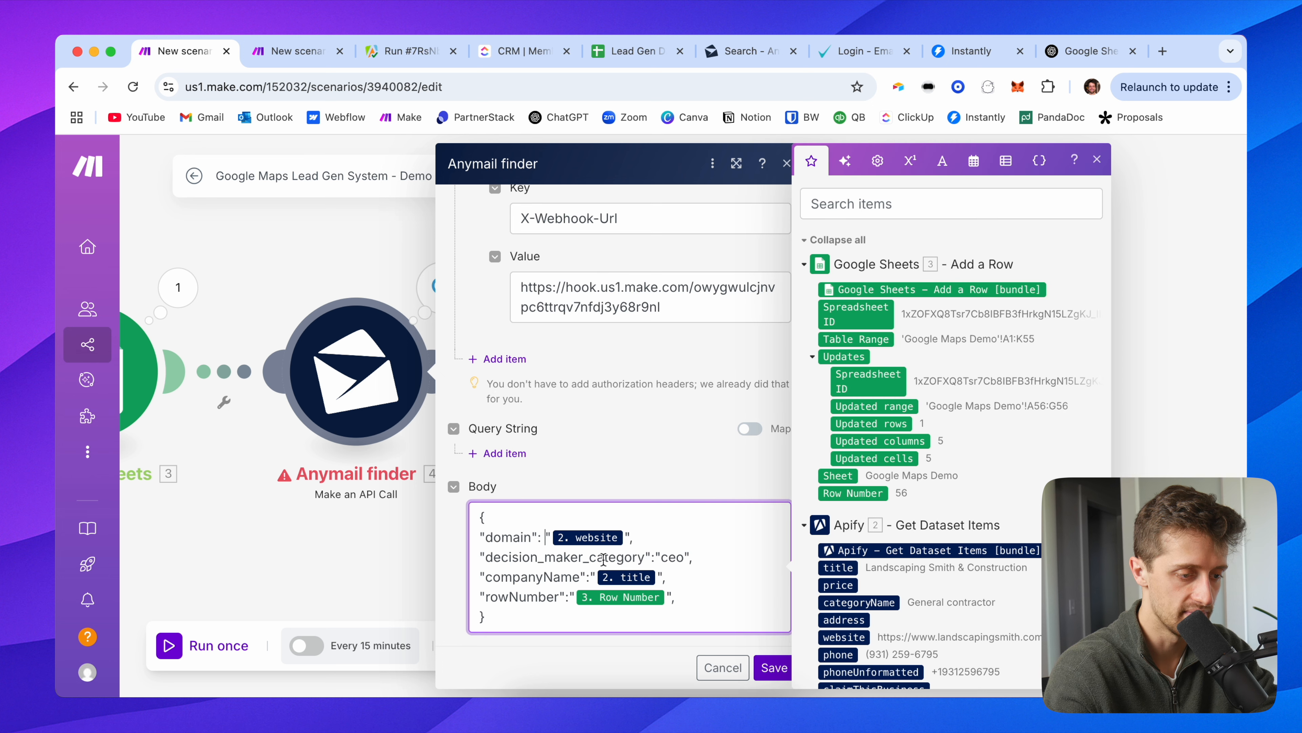
click(657, 555)
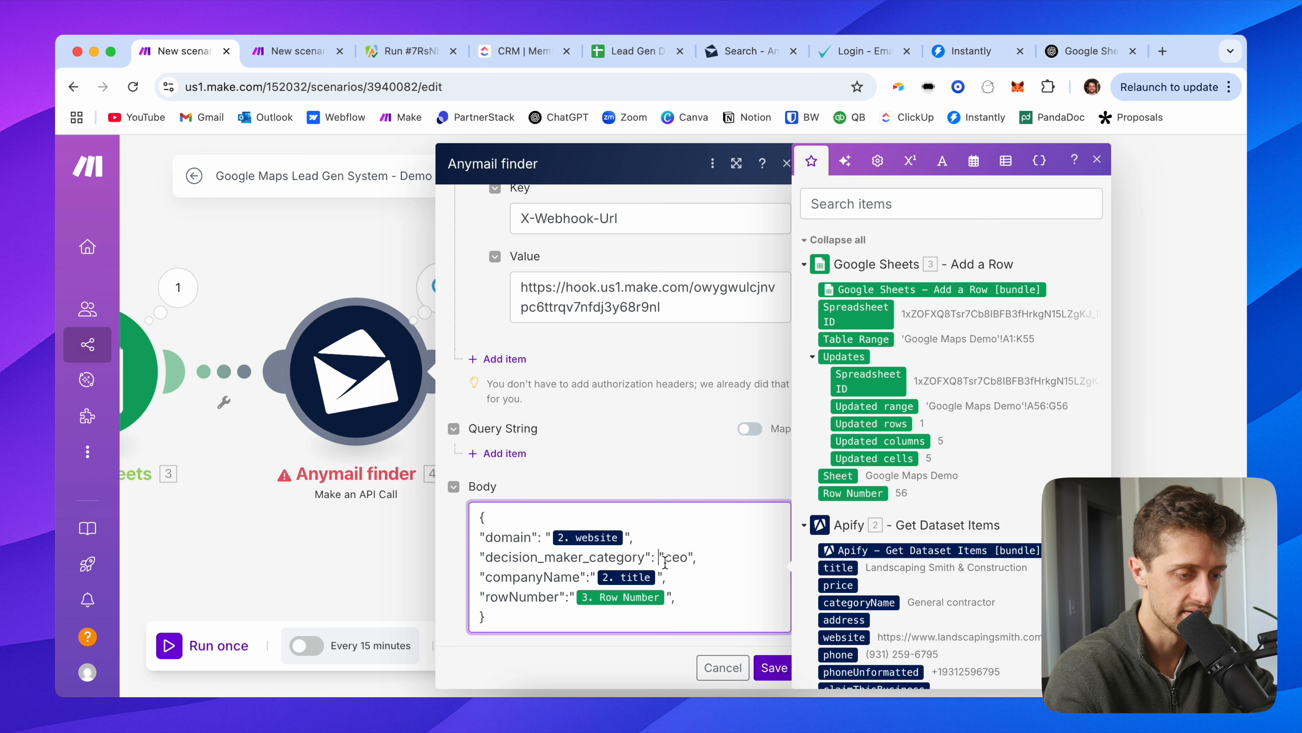
click(591, 575)
click(573, 597)
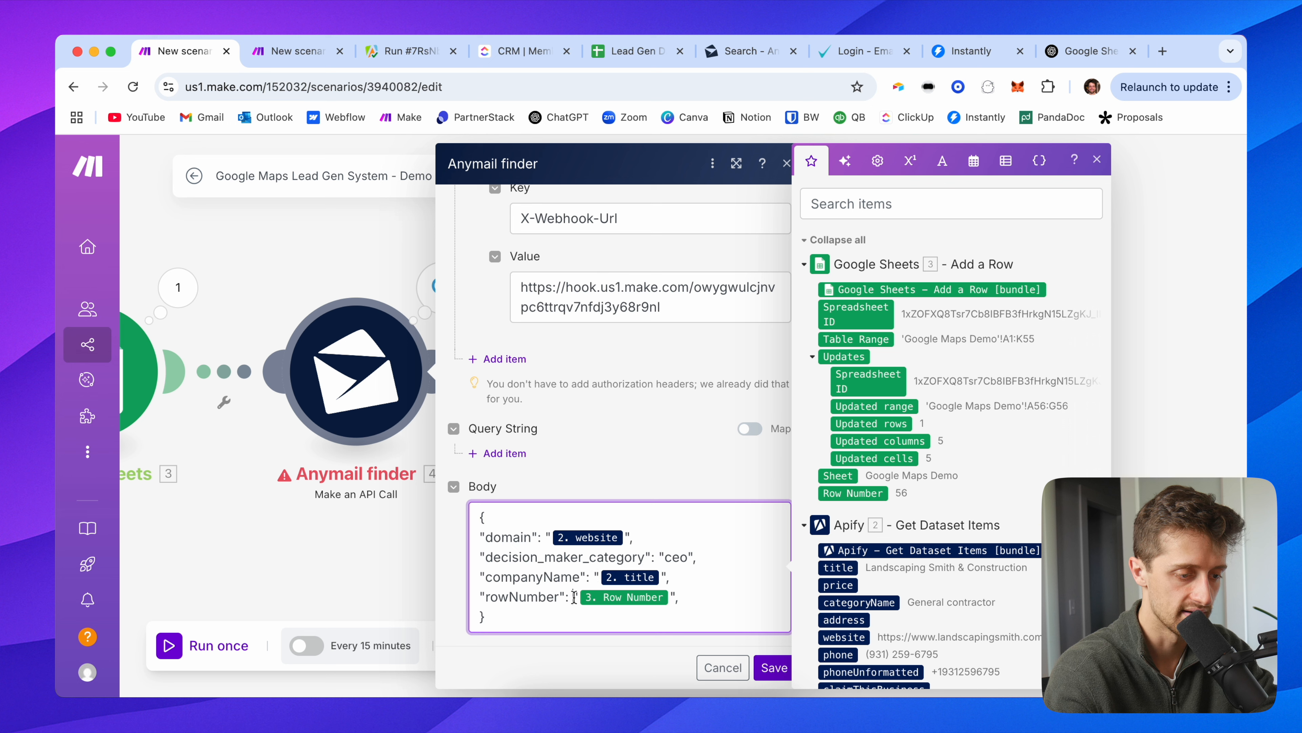
click(687, 603)
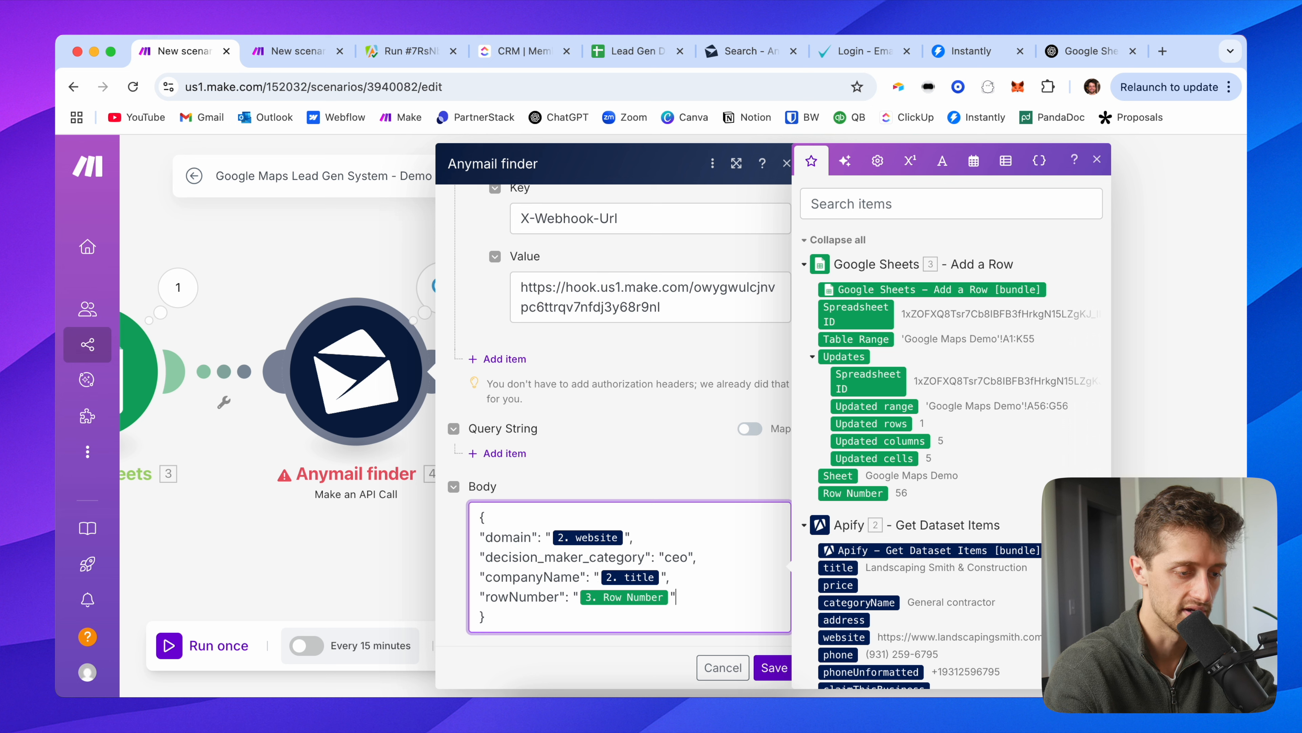
click(597, 657)
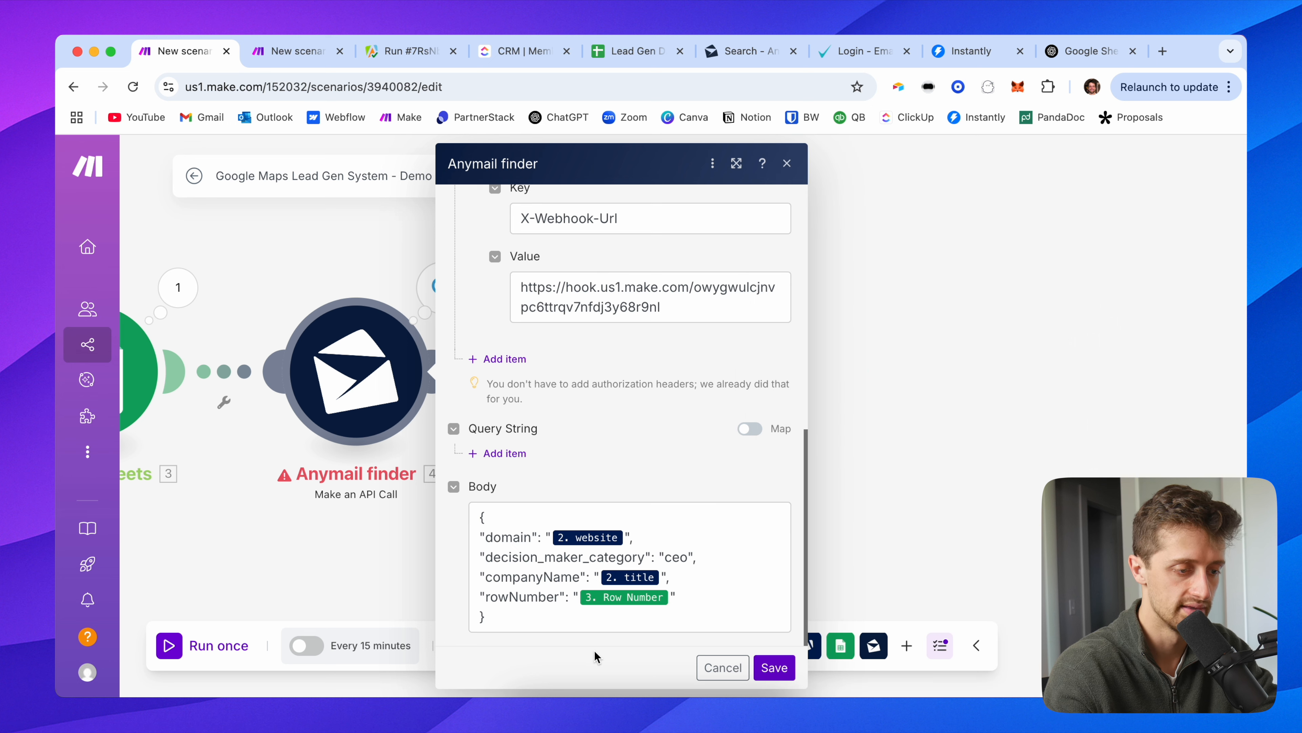
click(764, 669)
click(227, 645)
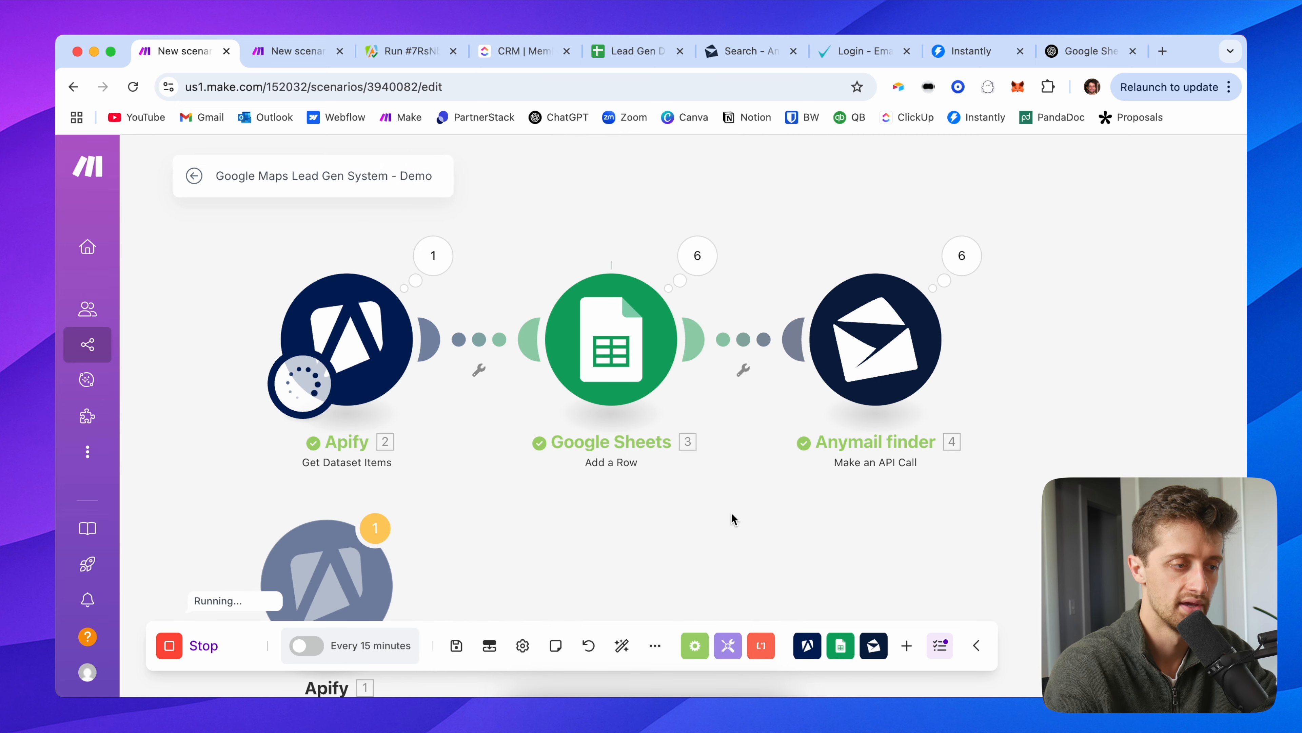
Step: Review the webhook bundle: Founder contact's email, name, title, plus domain, company and rowNumber 61
click(280, 57)
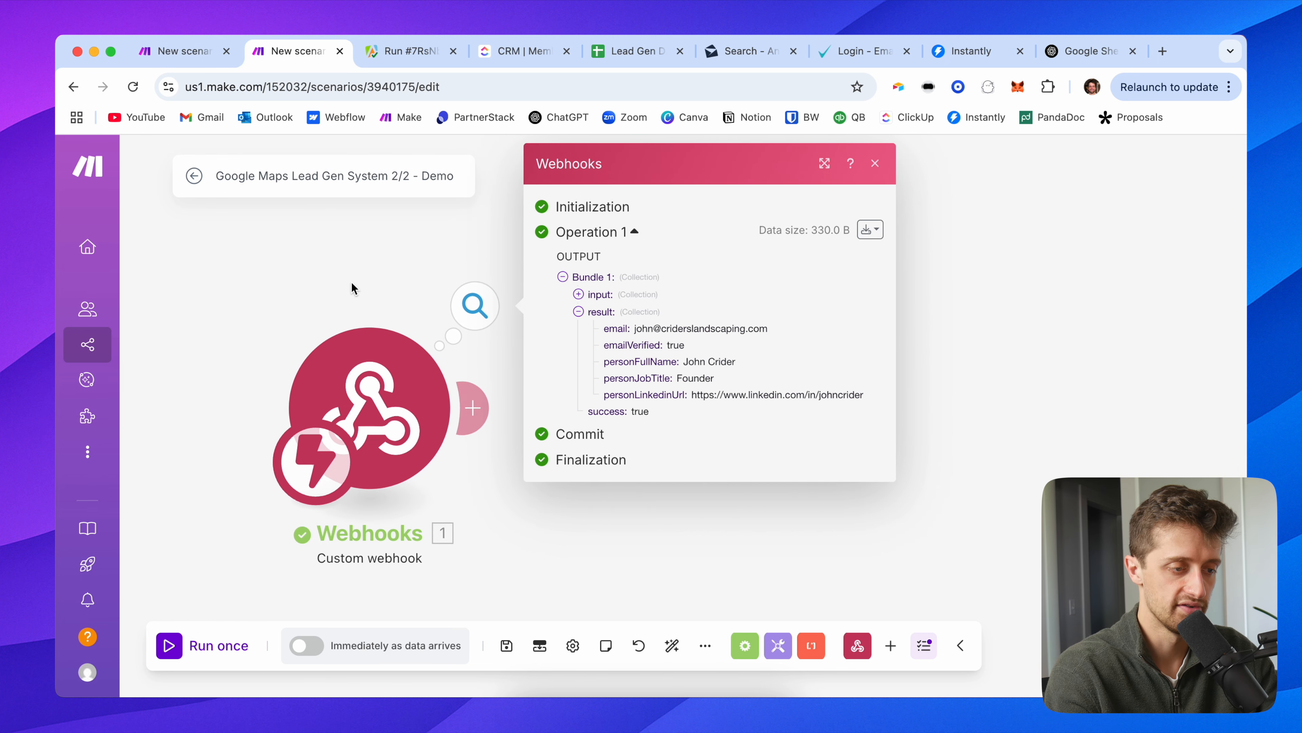
drag(598, 329, 749, 333)
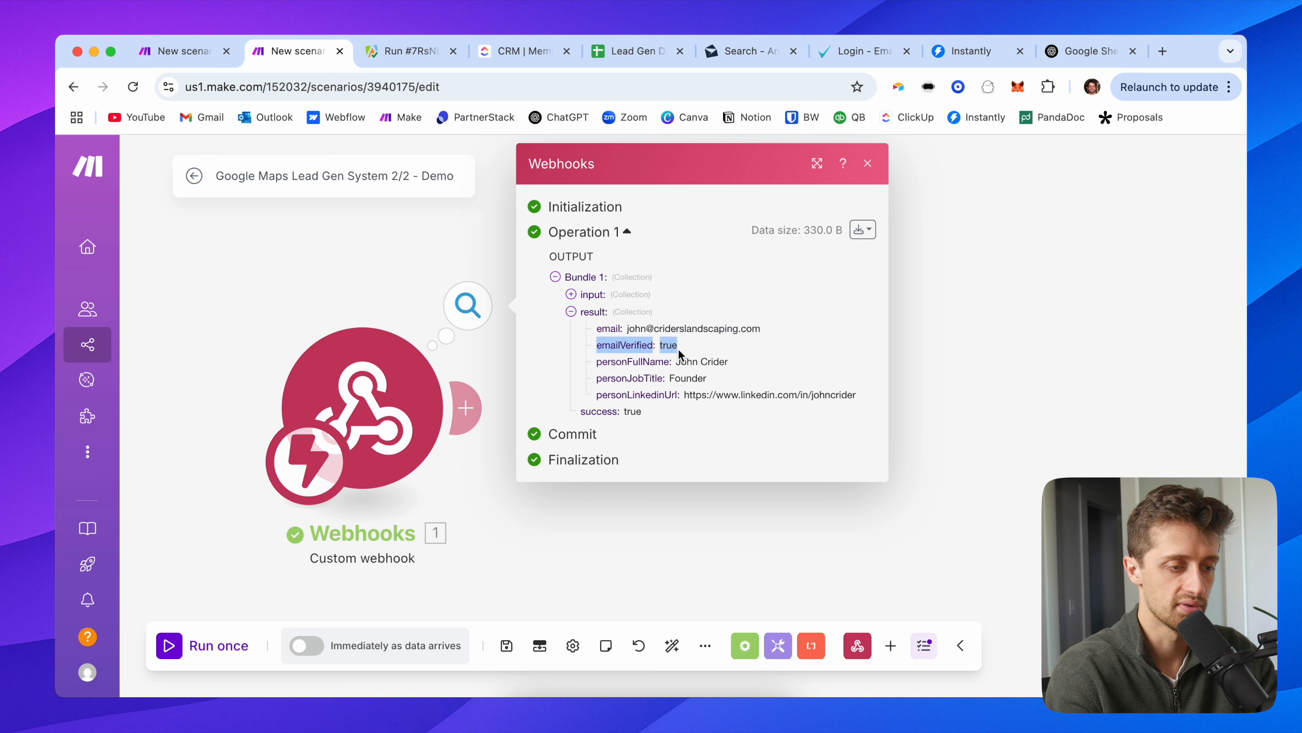
drag(598, 363, 736, 370)
drag(596, 378, 706, 378)
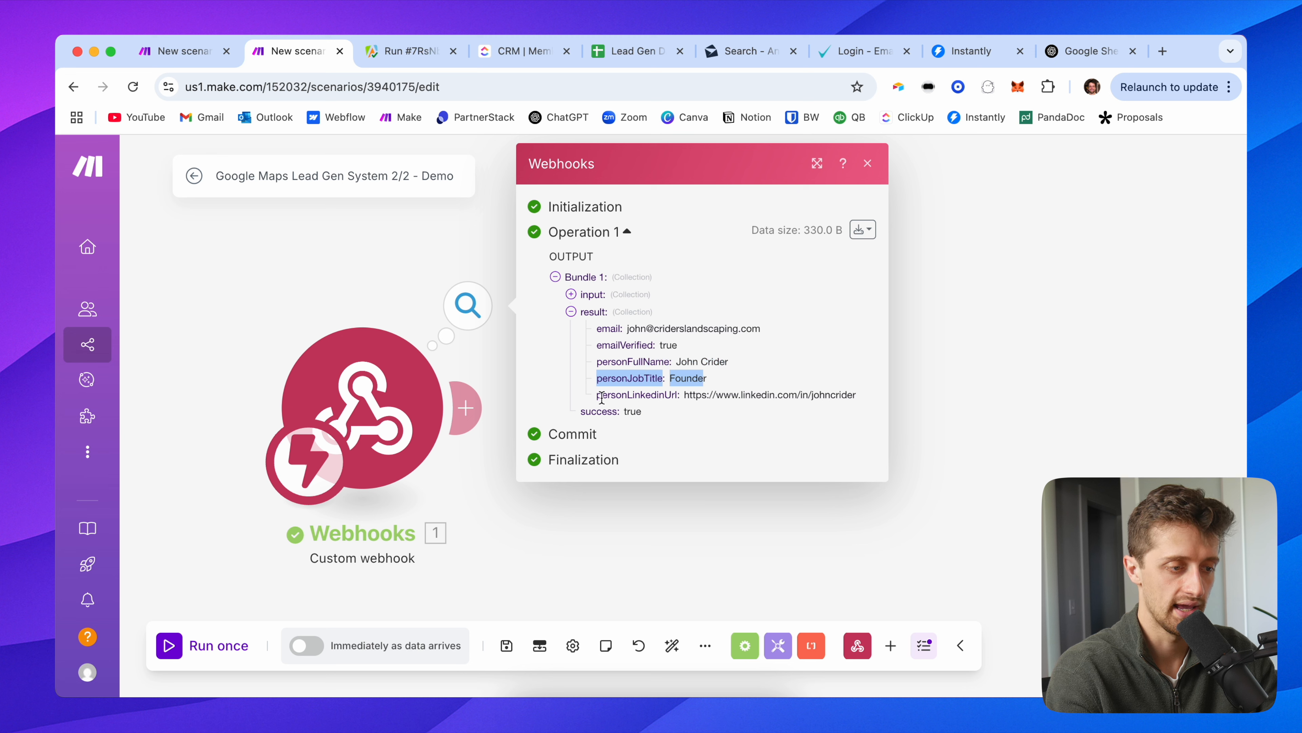
click(587, 296)
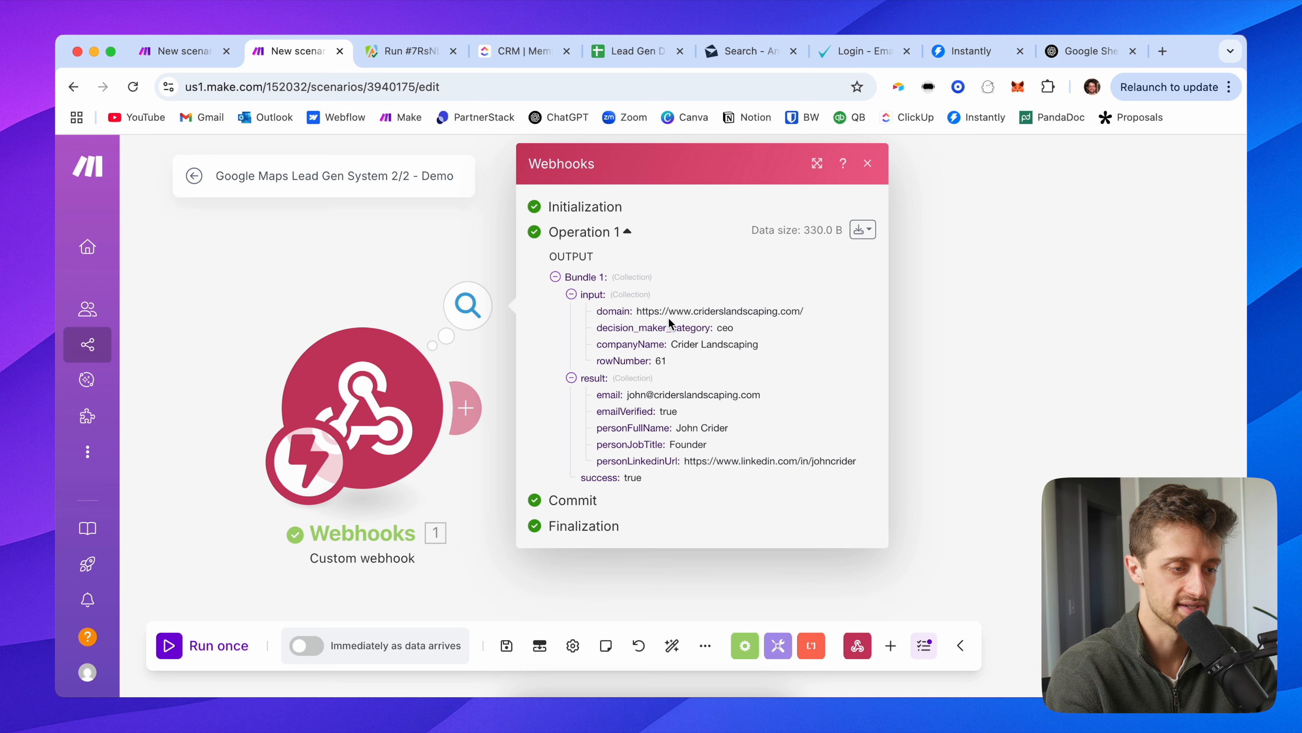
drag(634, 357, 596, 322)
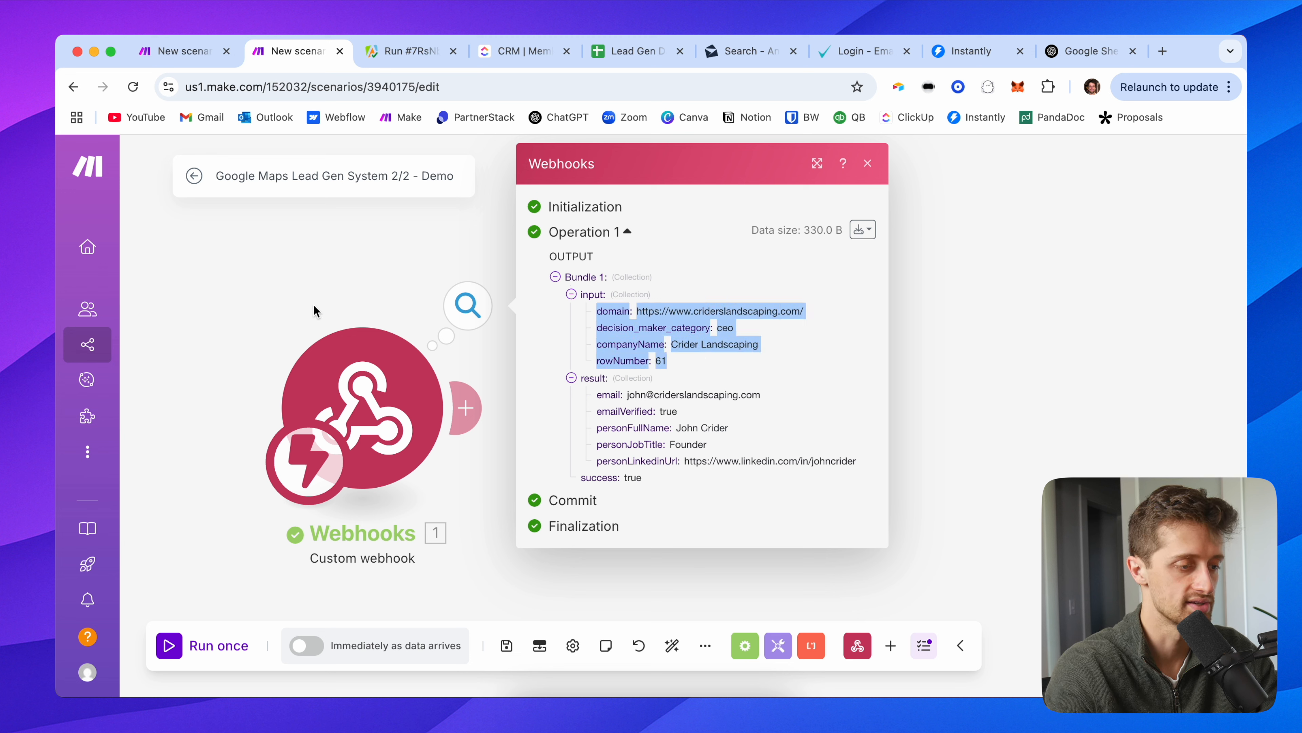
Step: Close the webhook output and review the completed lead-gen run's flow before returning to 2/2
click(247, 308)
click(464, 308)
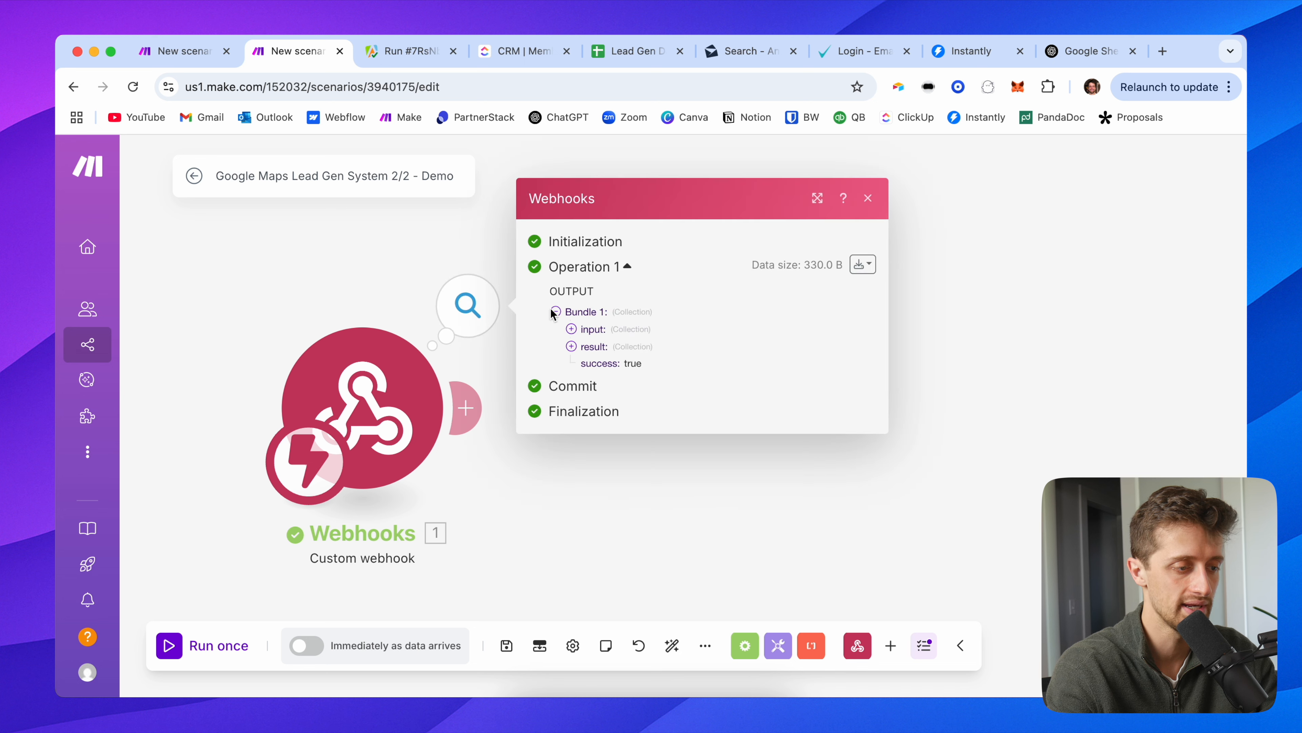
click(331, 295)
scroll(270, 302, down, 2)
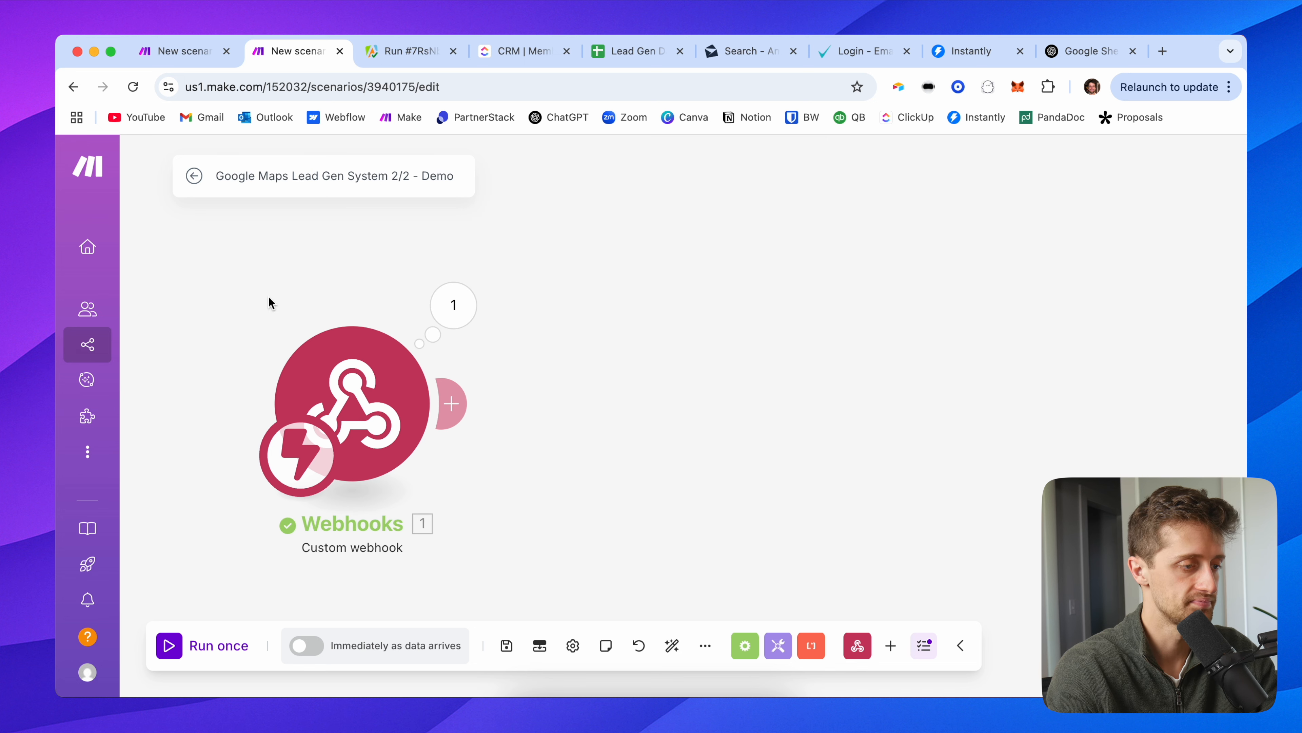
scroll(247, 290, down, 2)
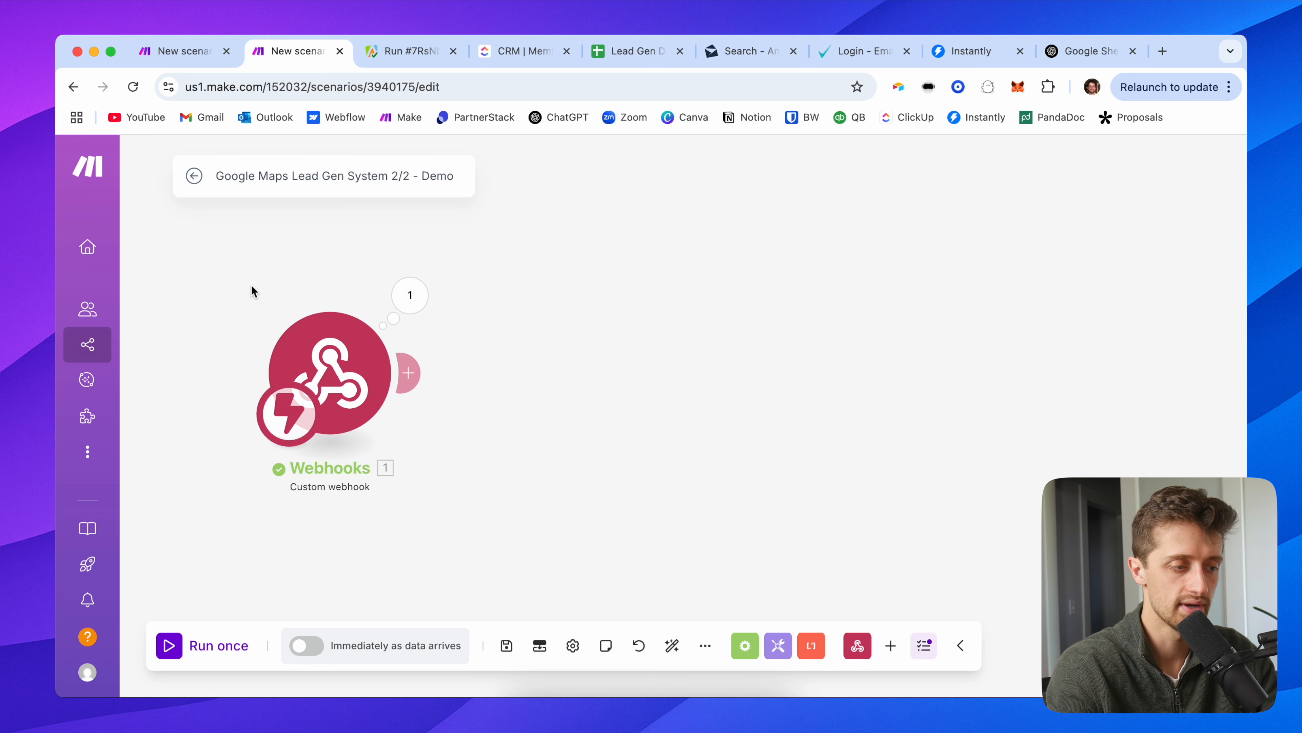
scroll(254, 290, down, 1)
click(182, 51)
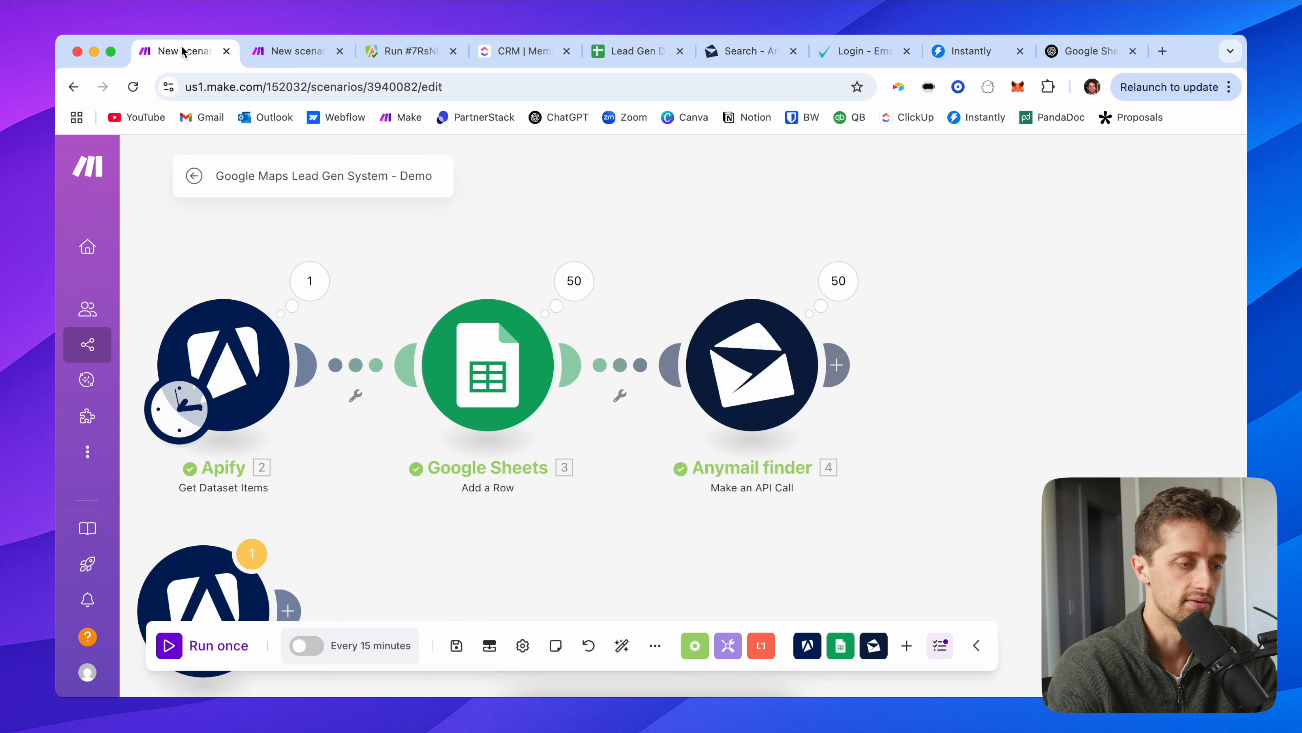
drag(443, 231, 546, 258)
scroll(506, 244, down, 2)
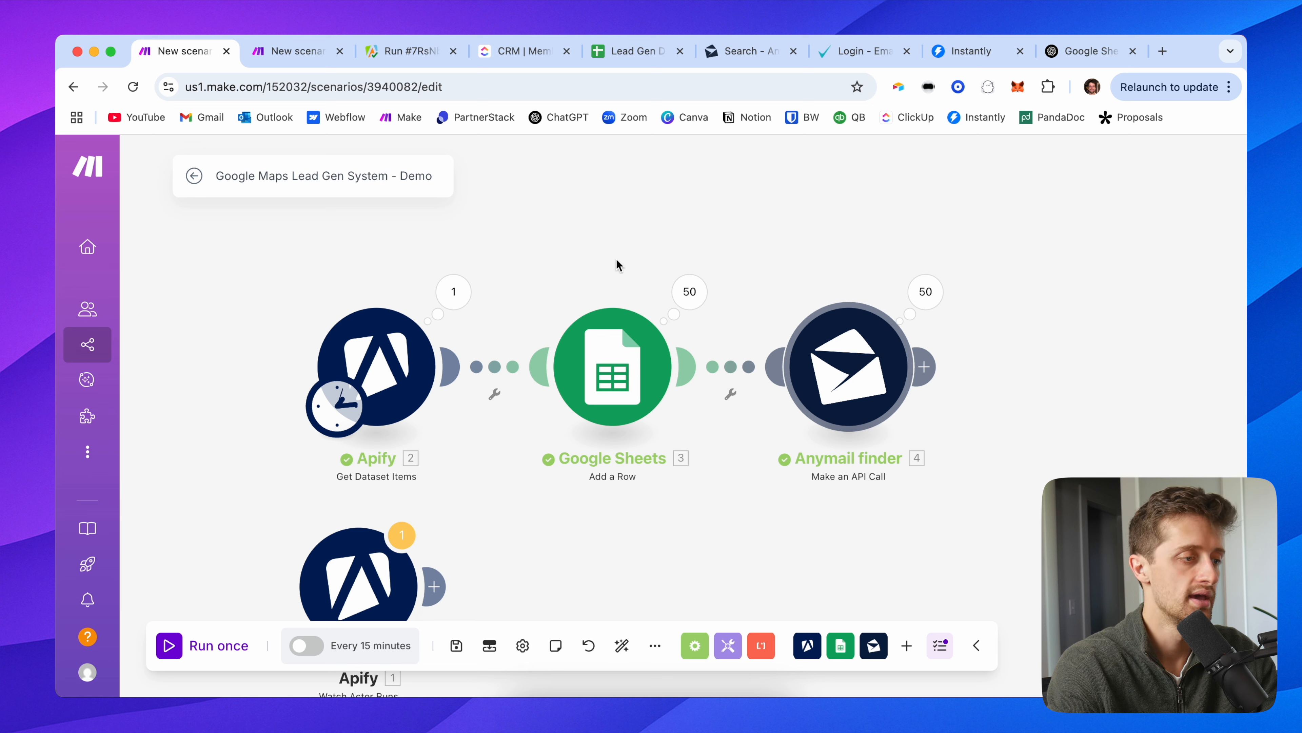
click(301, 59)
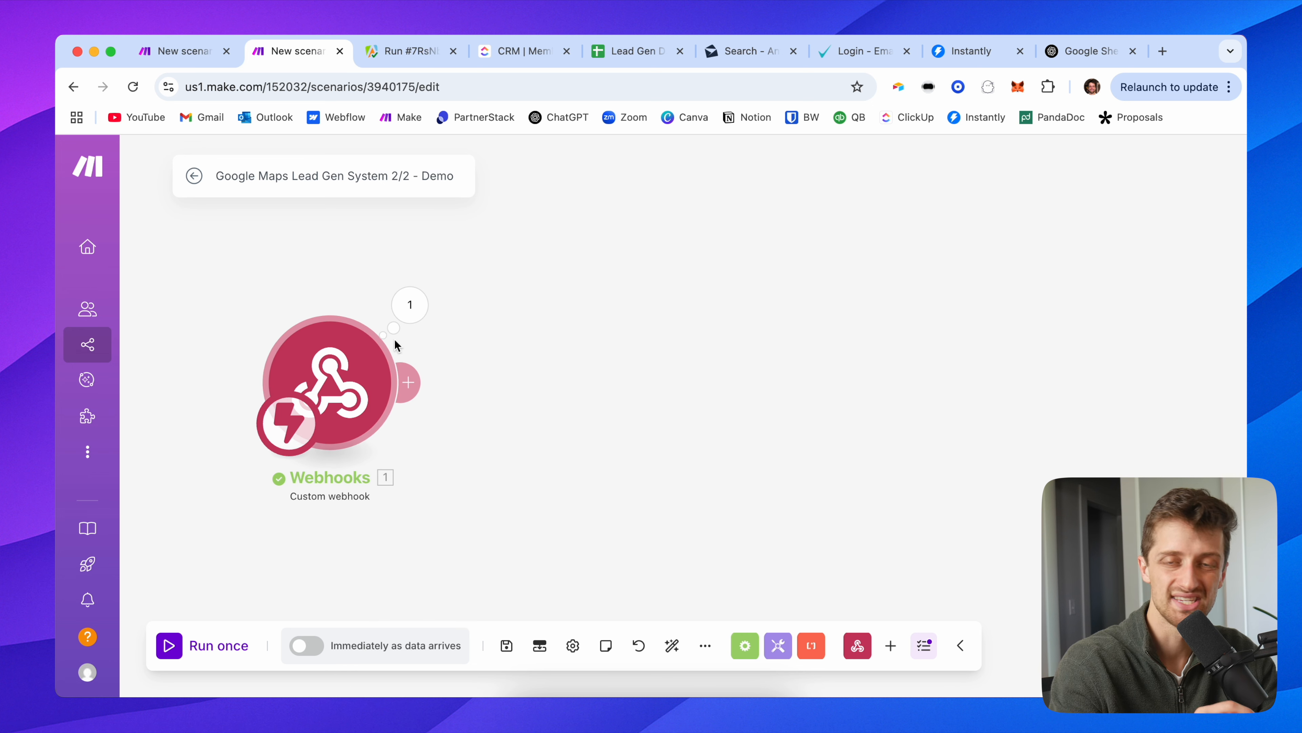
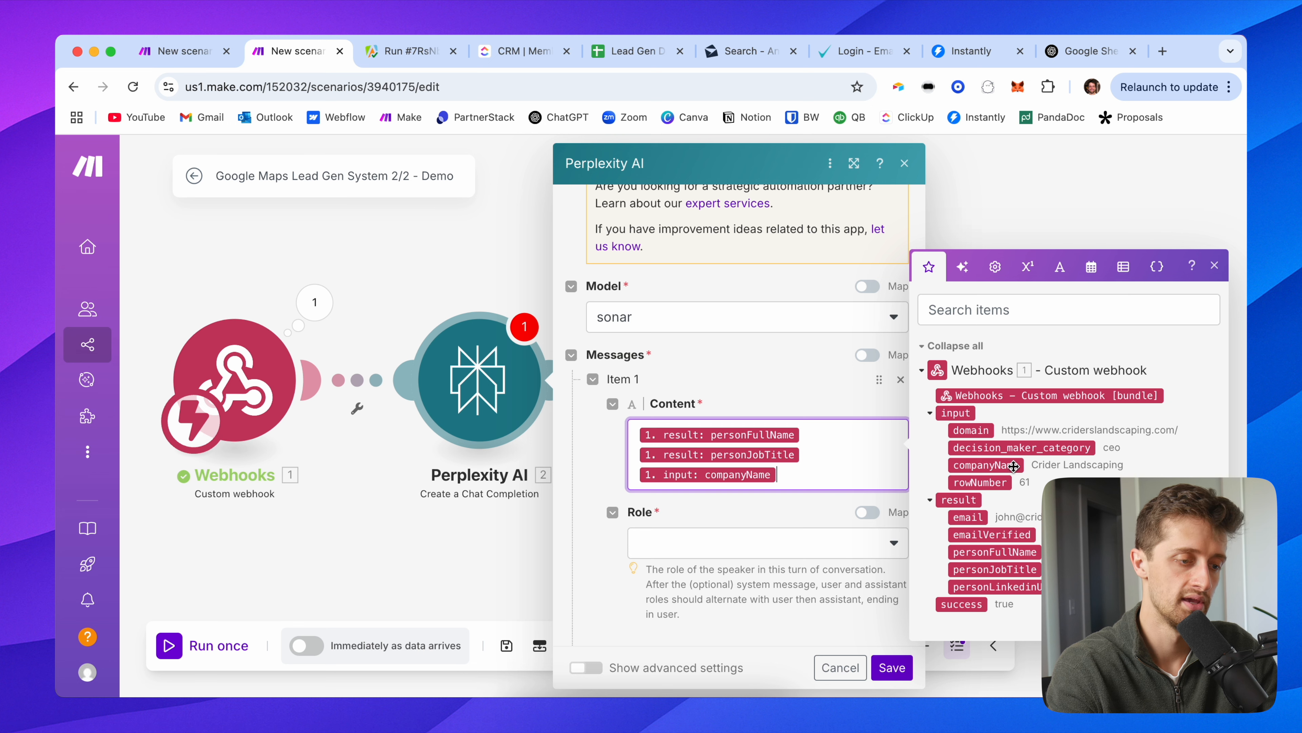
Step: Map companyName into the Perplexity message content, set its role to User, and save the module
click(721, 403)
scroll(687, 533, down, 1)
click(688, 528)
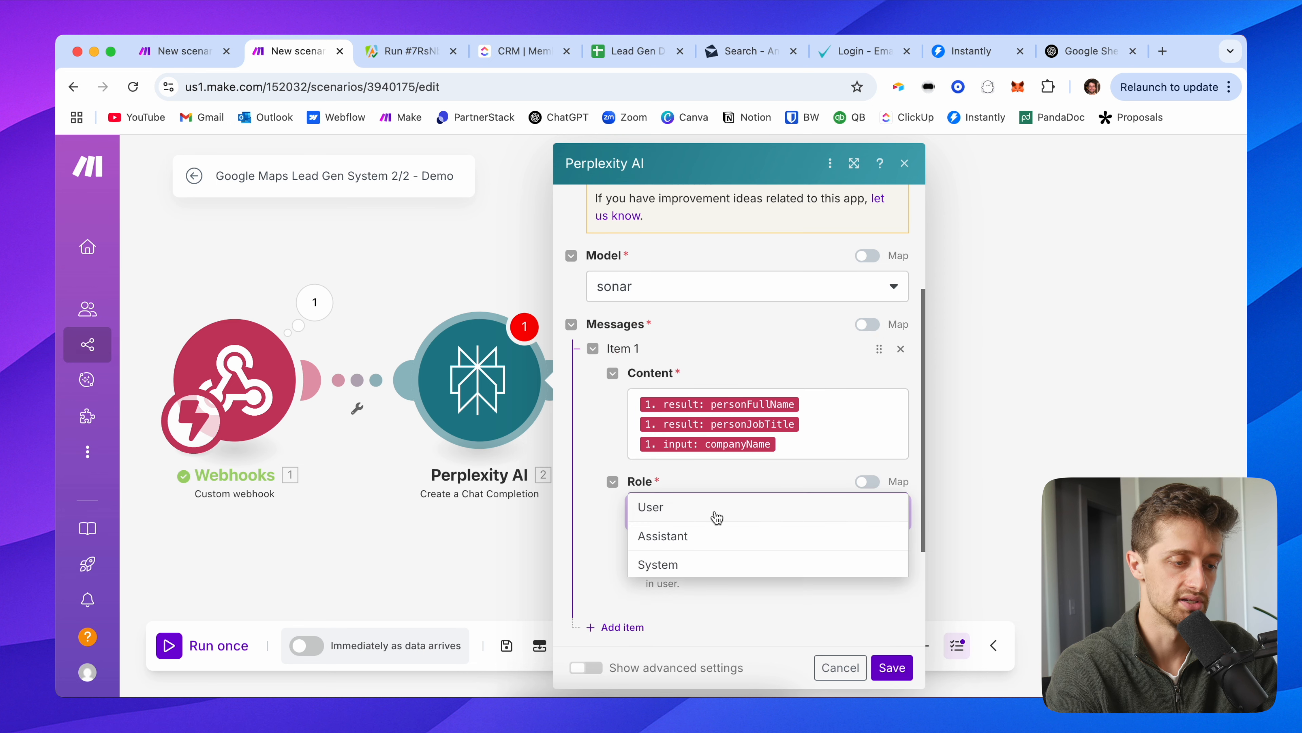
click(702, 514)
scroll(613, 458, down, 3)
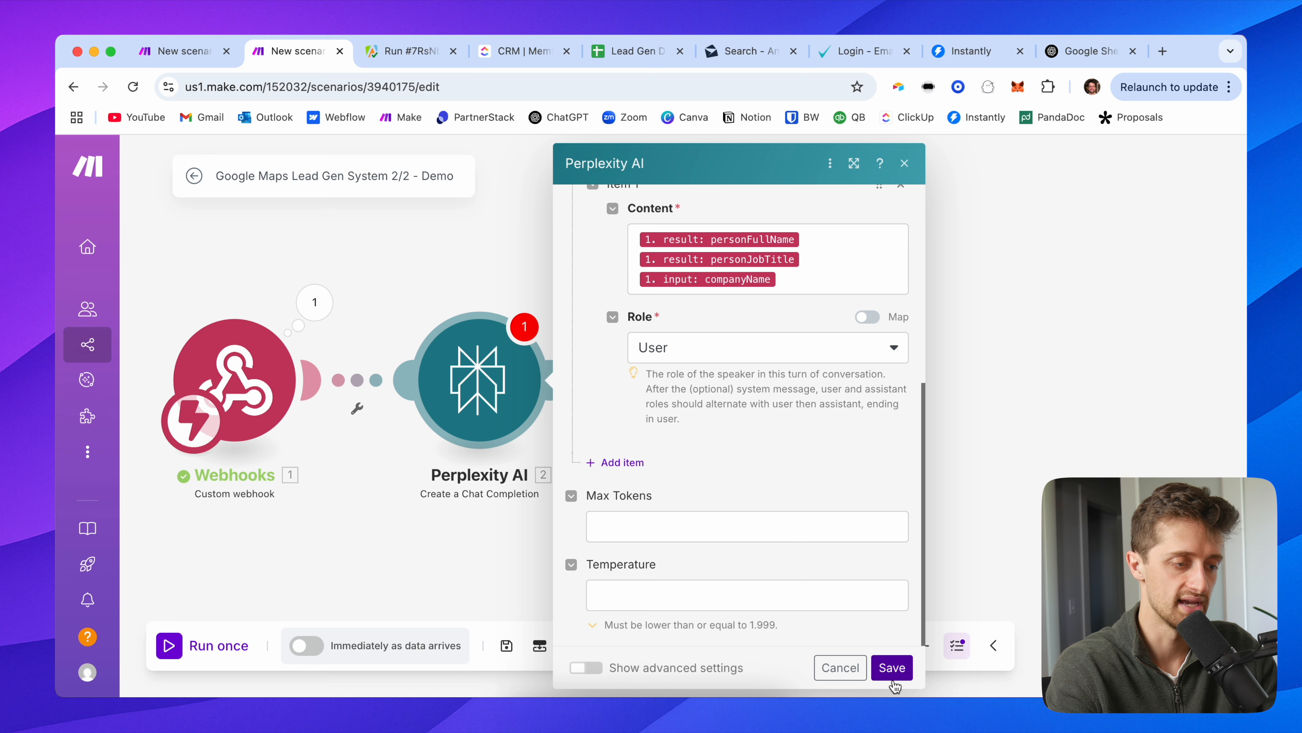
click(893, 667)
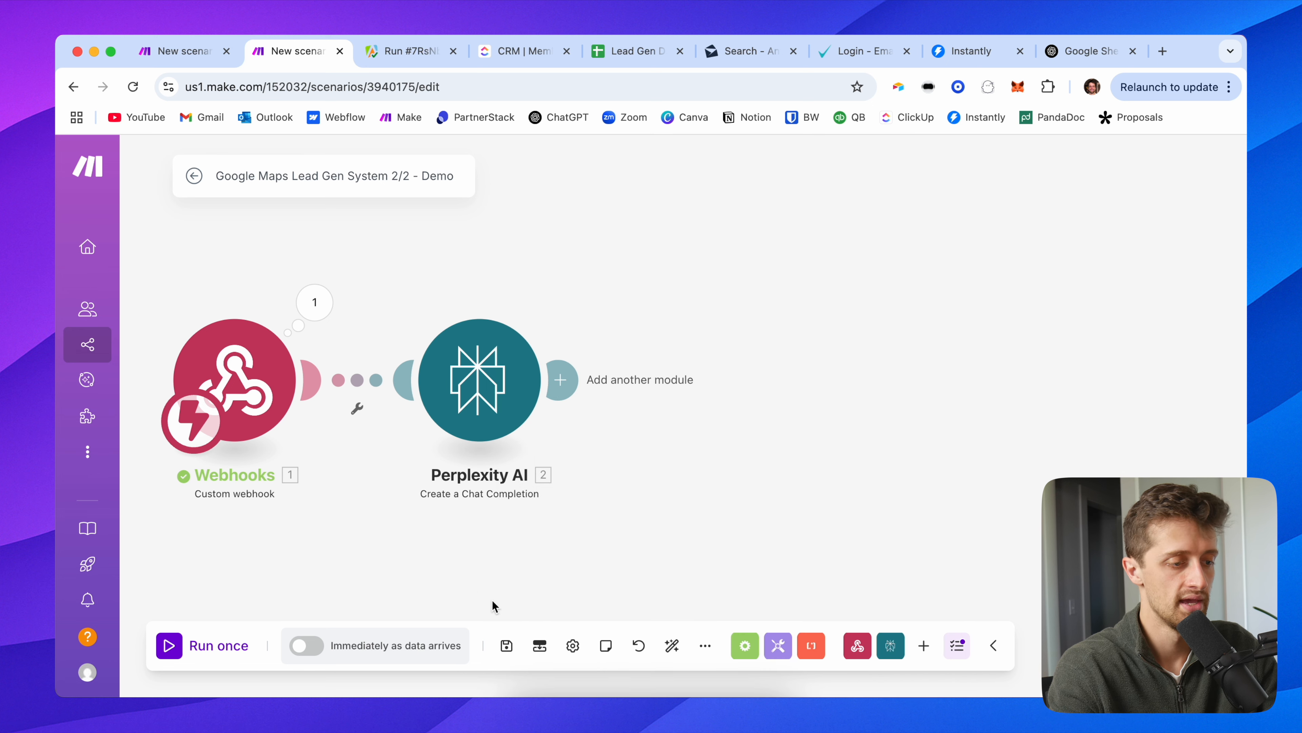
drag(613, 484, 401, 282)
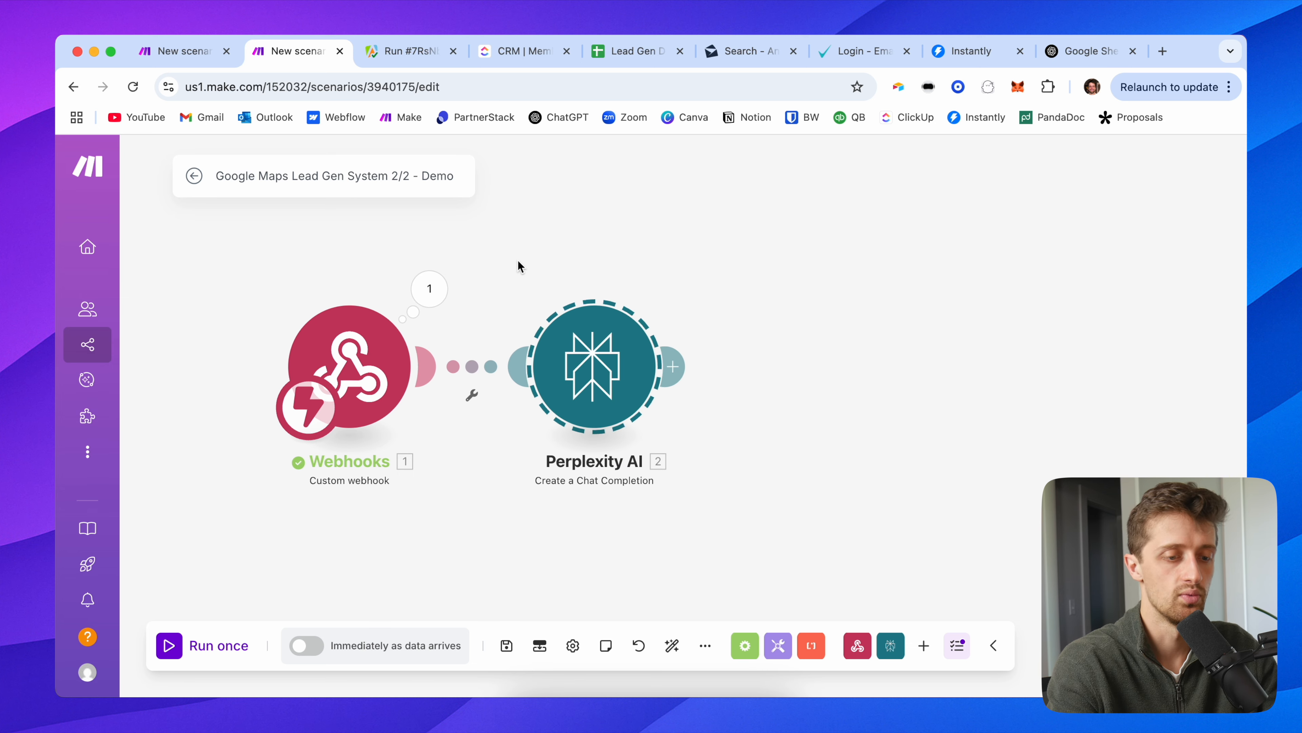
Step: In a new tab on perplexity.ai, search for the founder's name plus 'founder automatio'
click(1162, 51)
text(e)
key(BackSpace)
key(BackSpace)
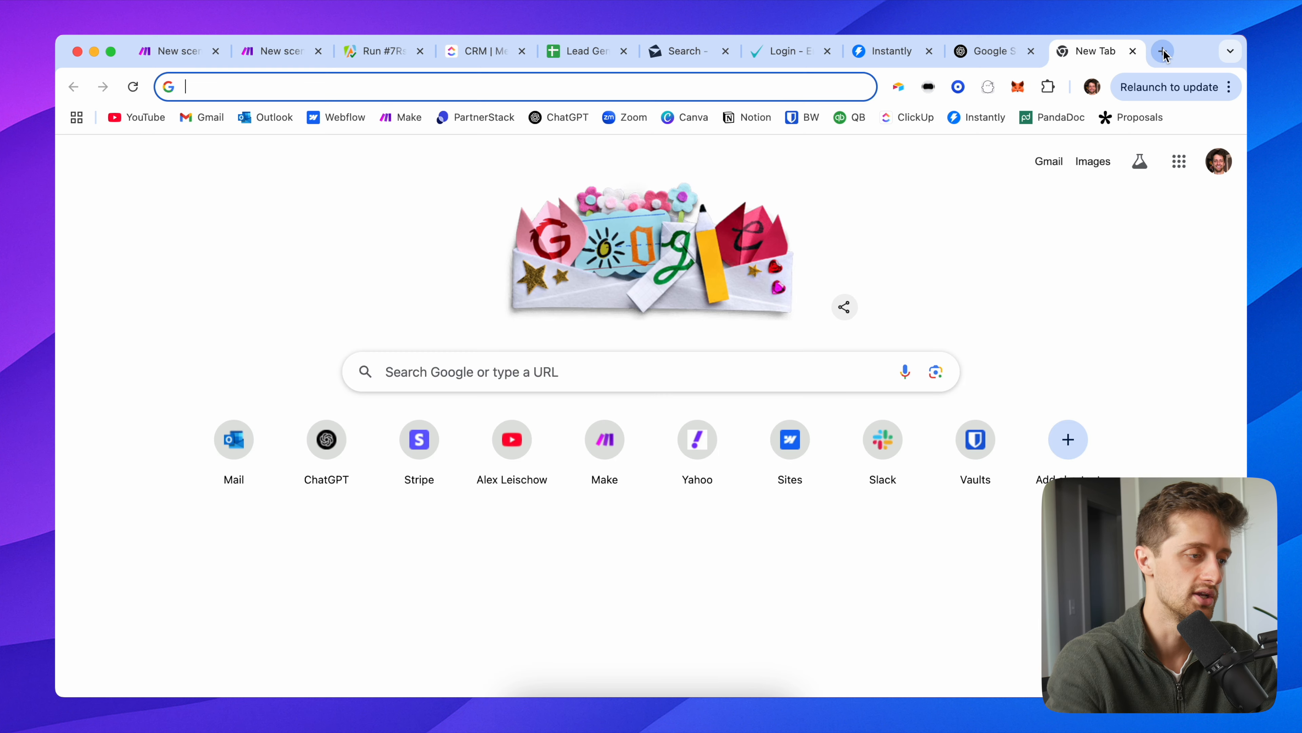
text(per)
key(Return)
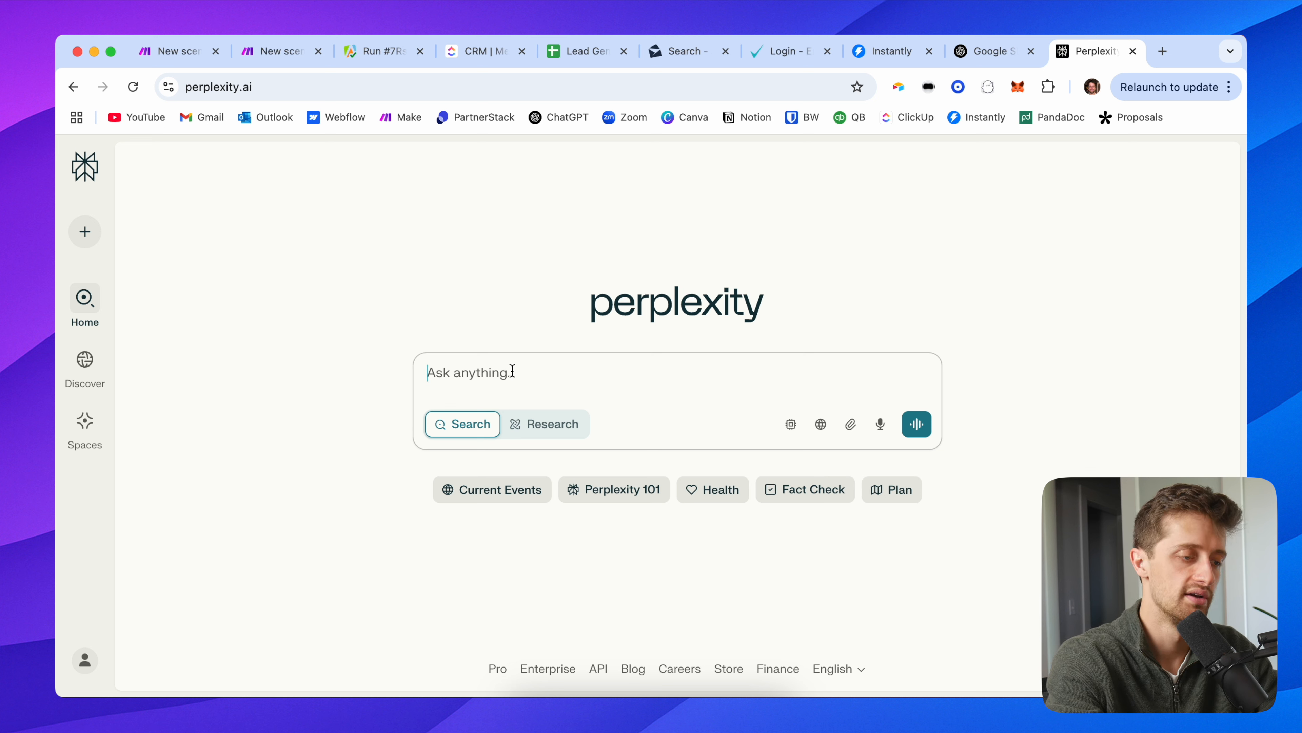
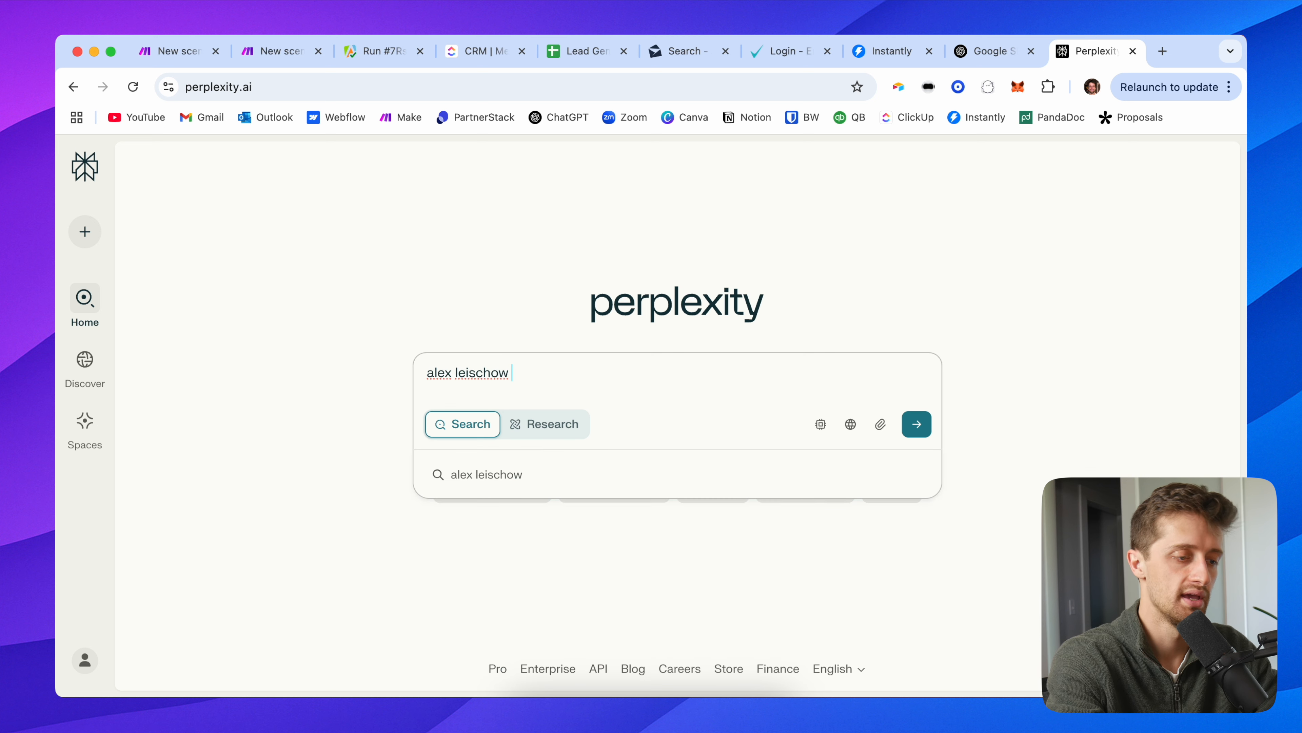
text( founder automatio)
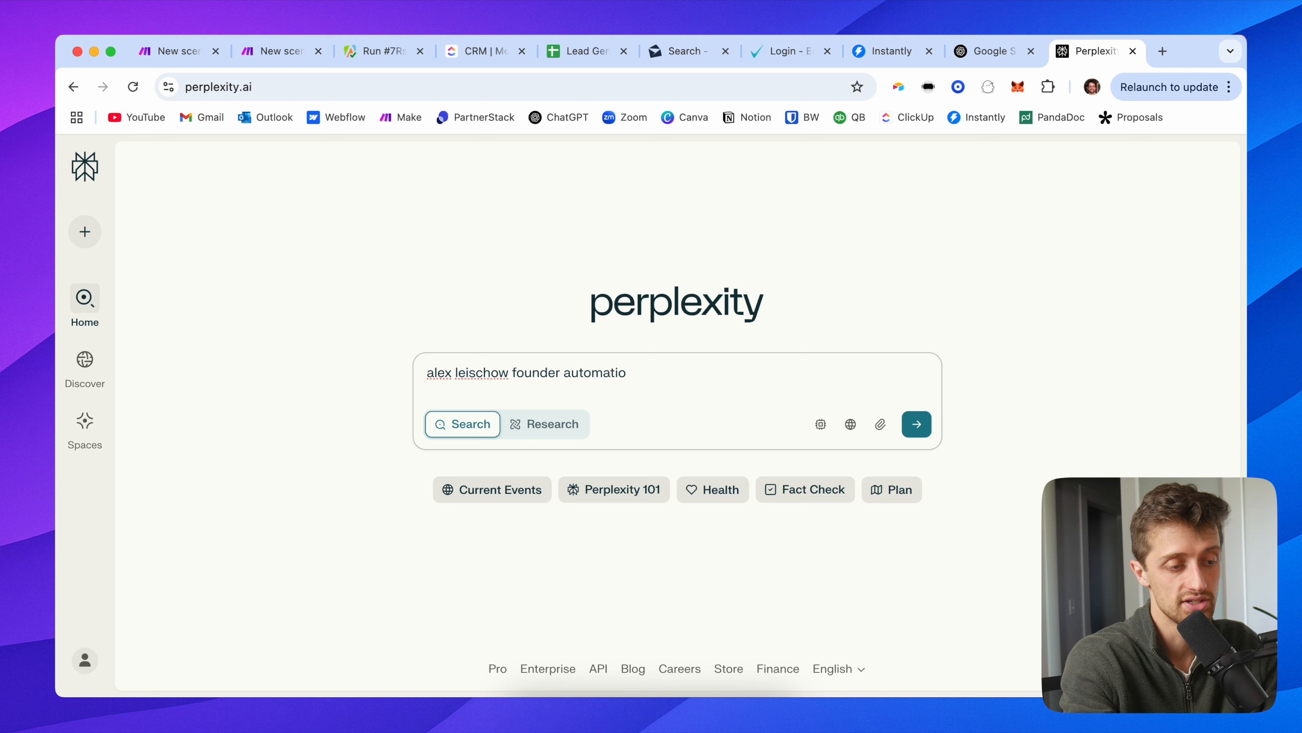
key(Return)
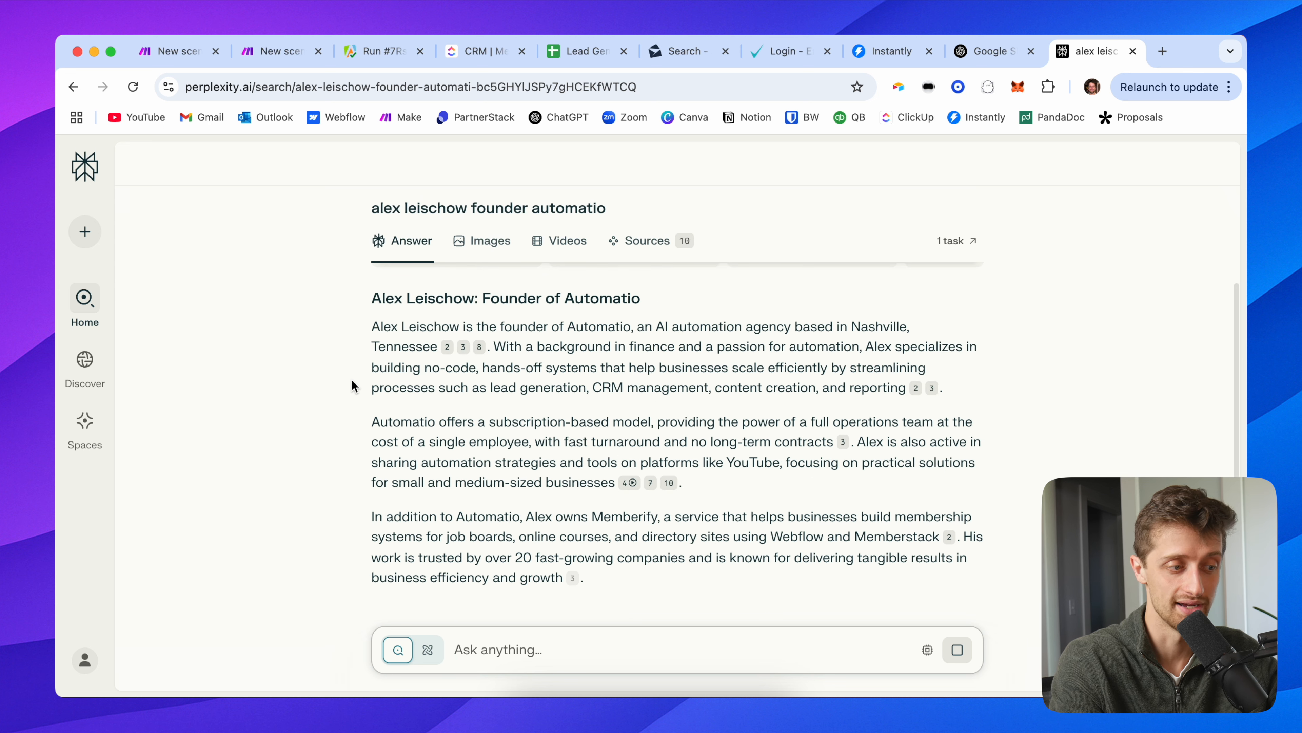
Step: Read through the answer, highlighting the Nashville, Tennessee location, the YouTube mention and the closing paragraph
drag(372, 302, 559, 368)
click(346, 350)
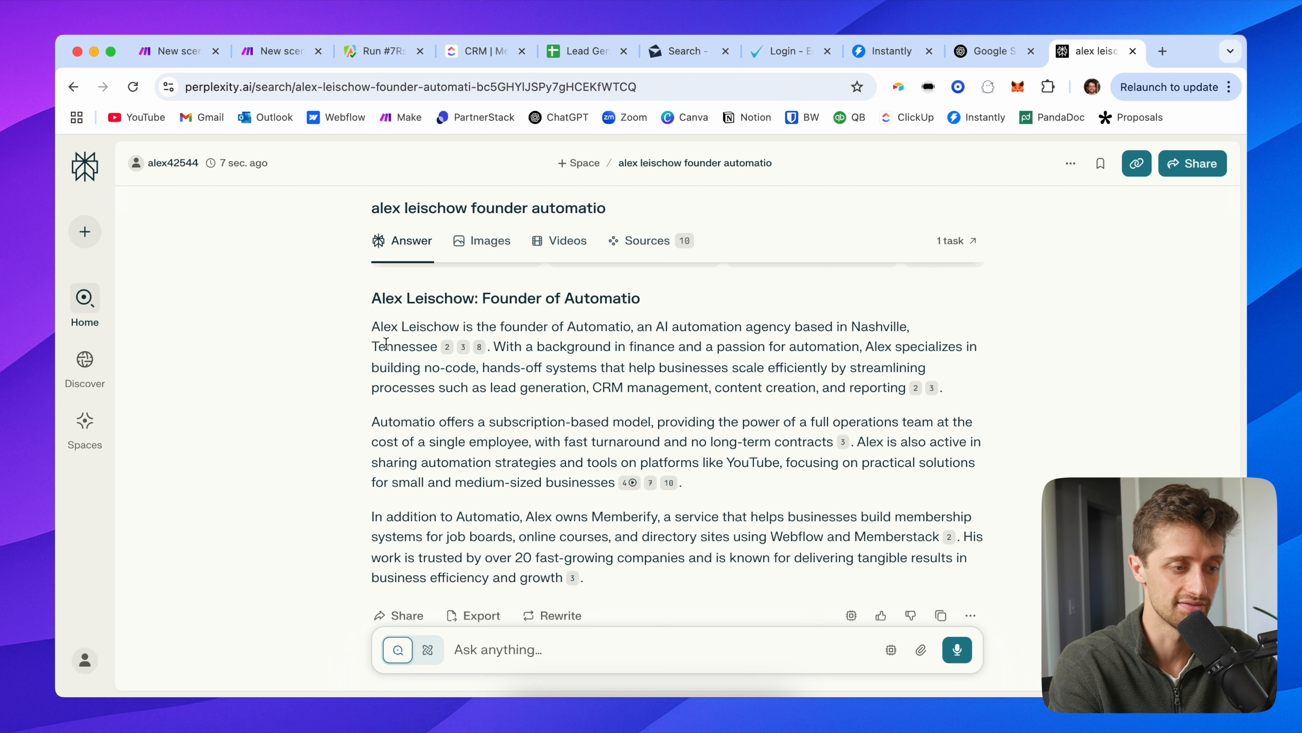
double_click(373, 348)
drag(618, 348, 831, 340)
click(247, 401)
scroll(319, 445, down, 1)
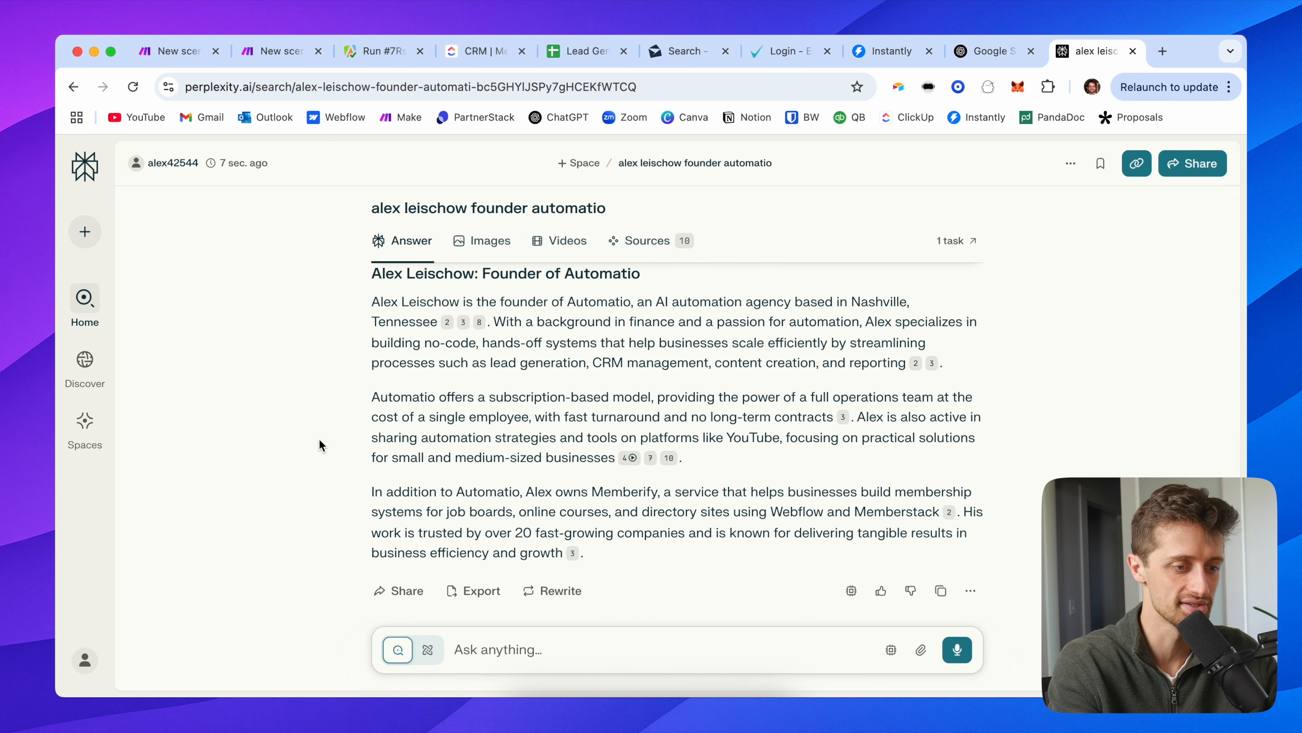
scroll(341, 461, down, 1)
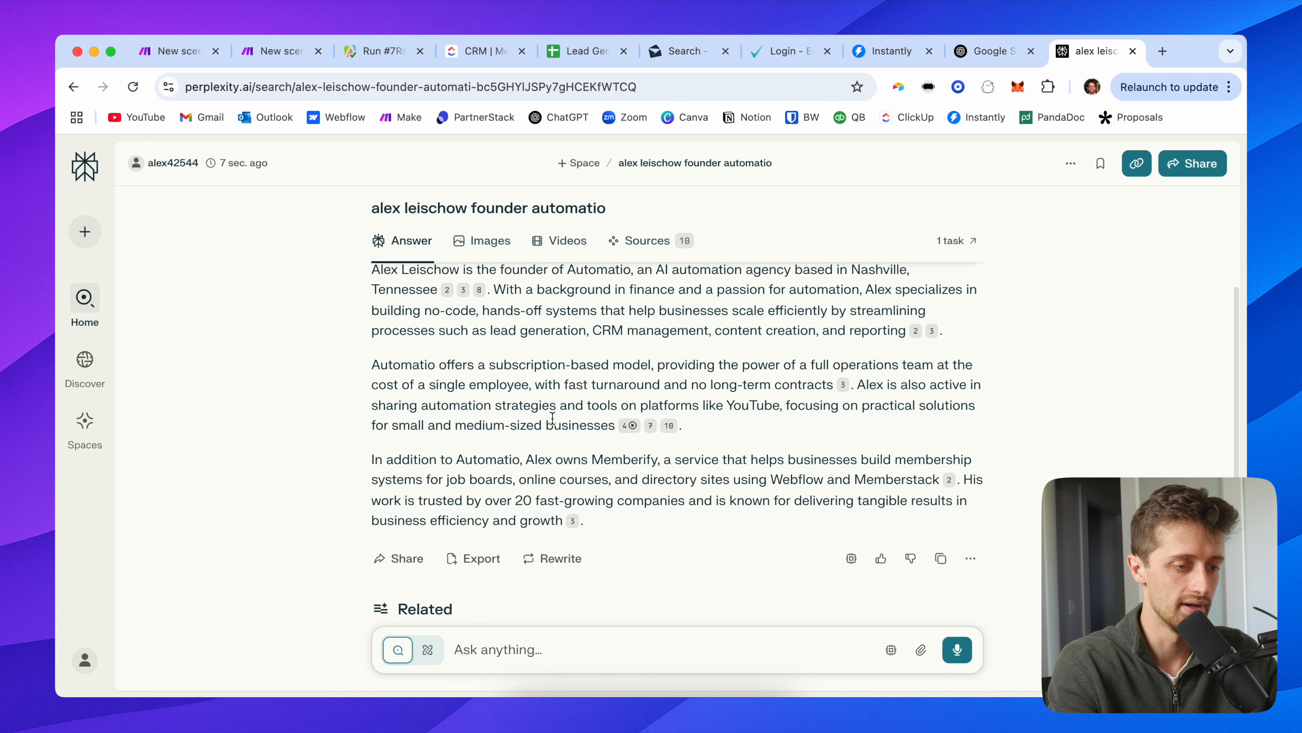
drag(784, 406, 665, 408)
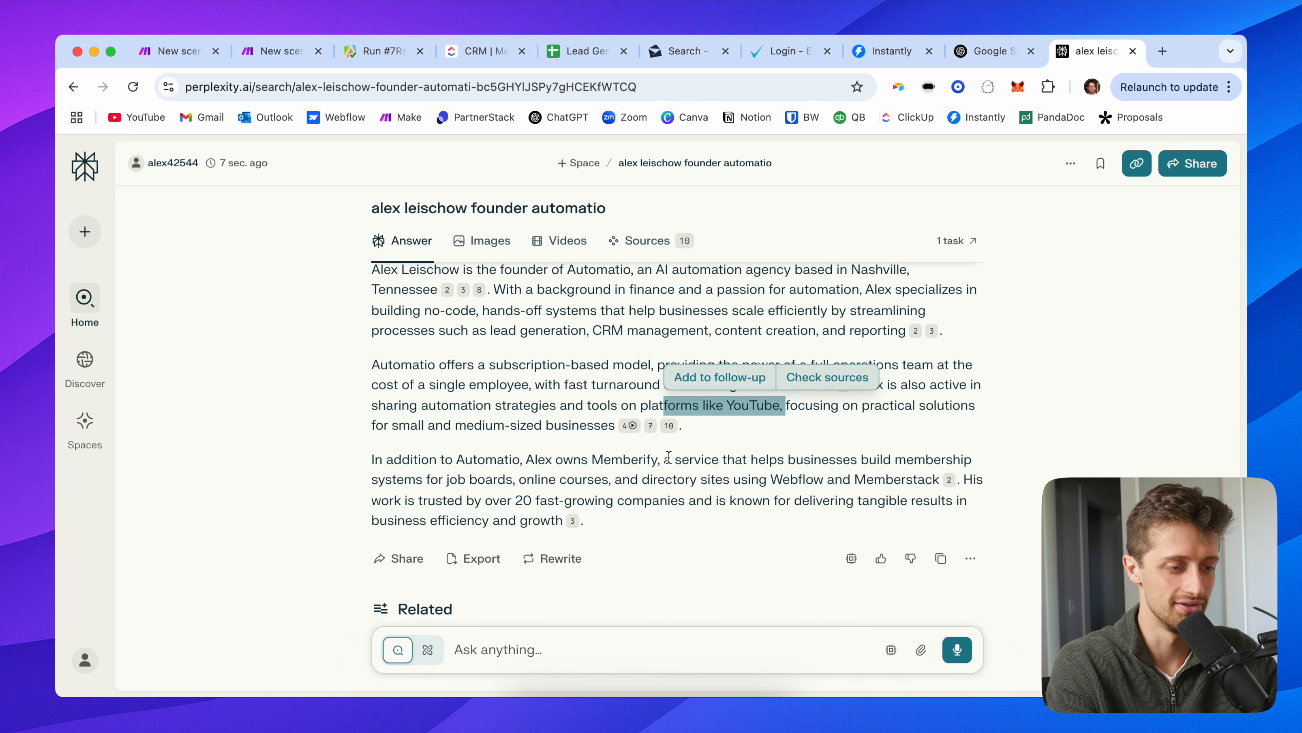
click(665, 516)
drag(663, 512, 535, 443)
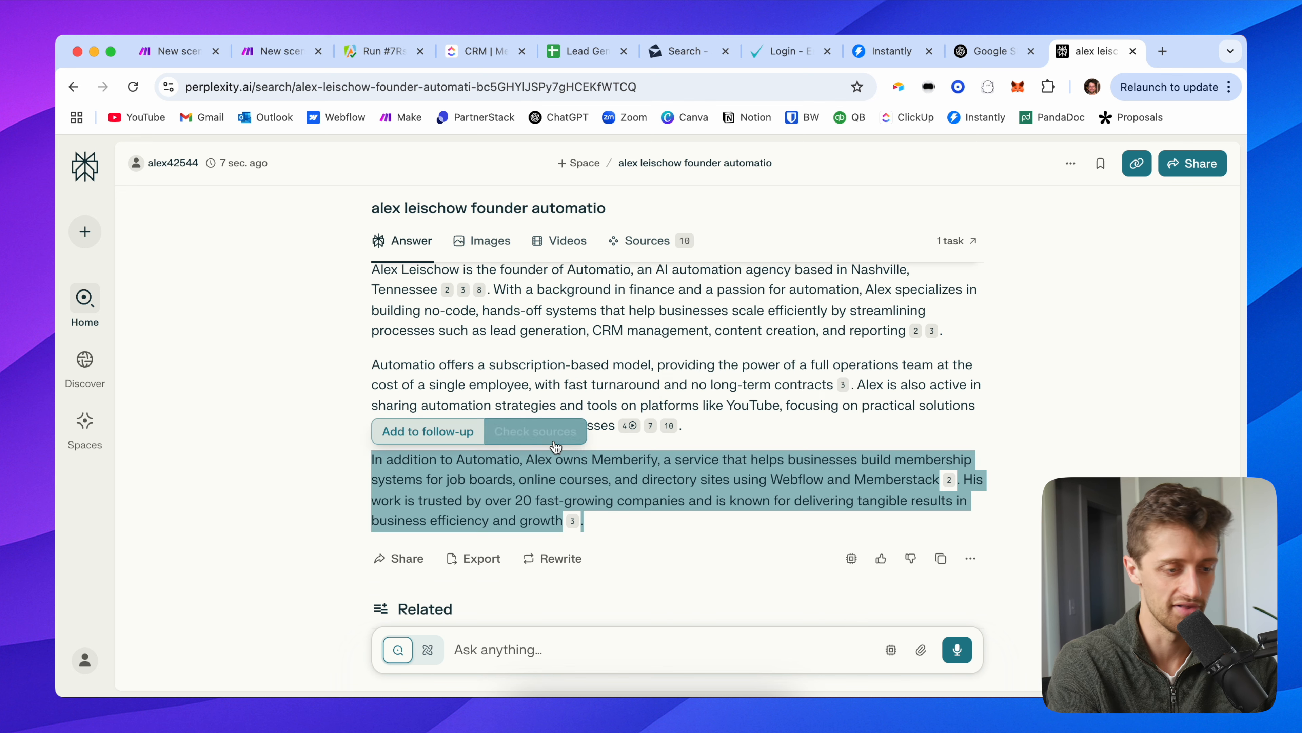
click(330, 487)
scroll(363, 454, up, 4)
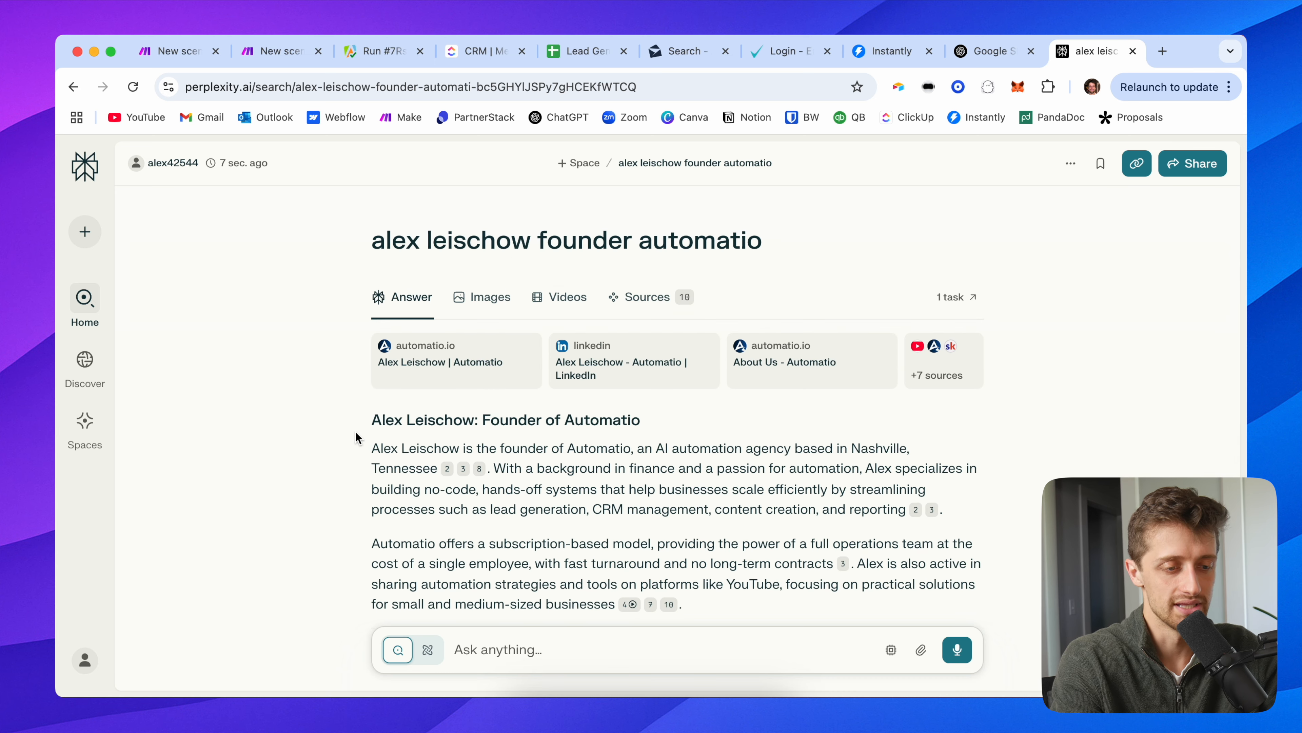
mouse_move(652, 365)
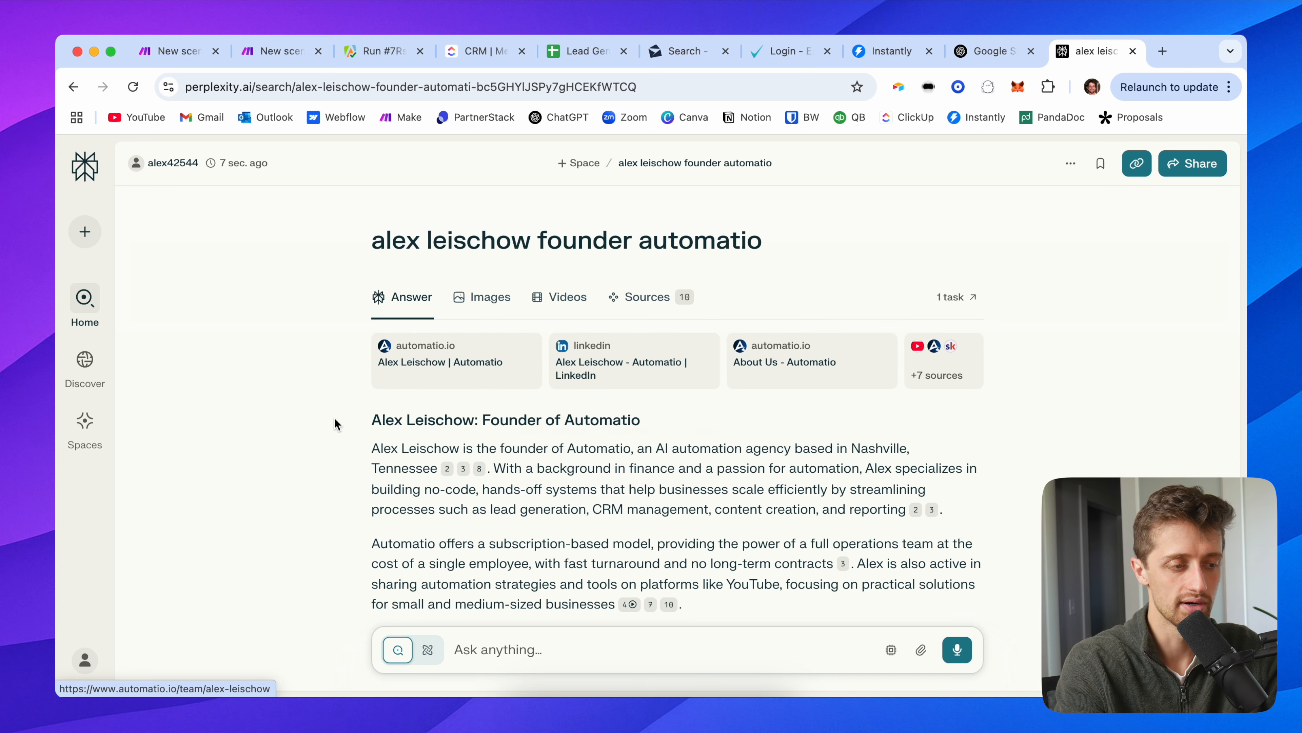
scroll(333, 423, down, 3)
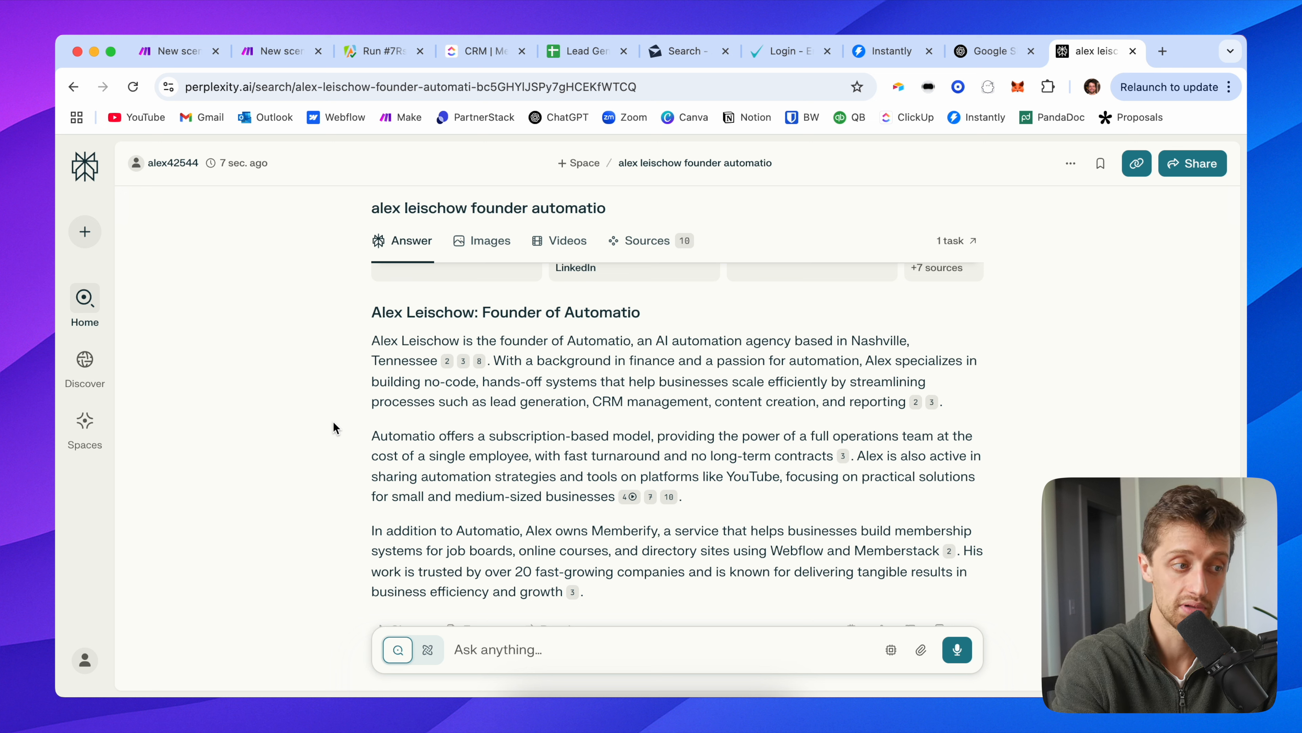
Step: Back in Make, review the Perplexity AI module's Content and Role and close it unchanged
click(282, 51)
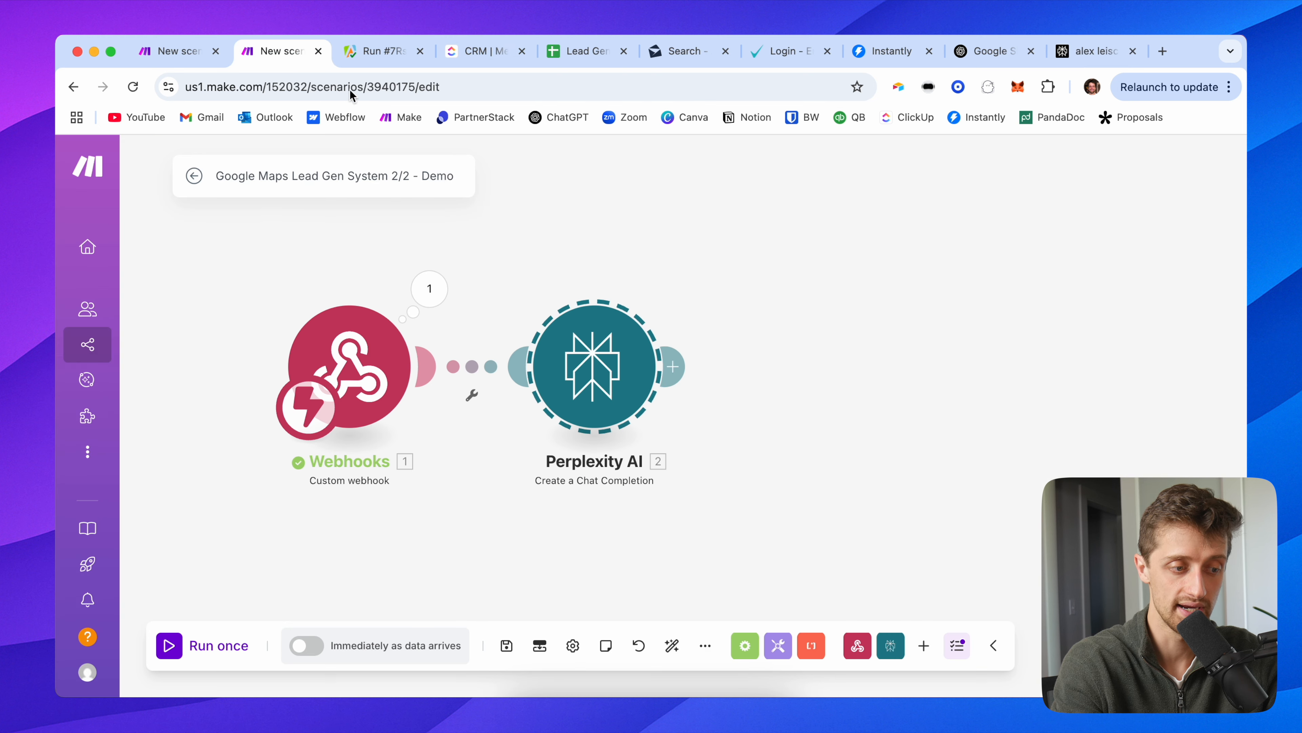
click(589, 379)
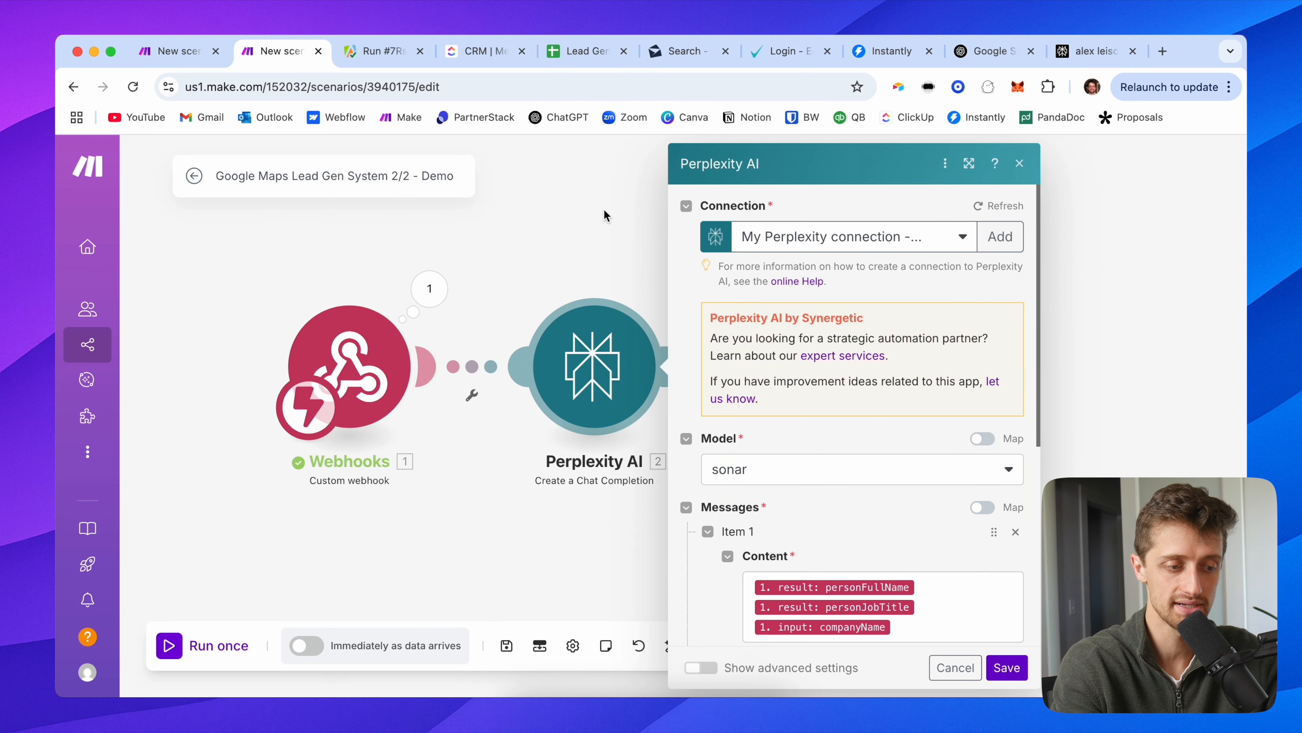
scroll(718, 503, down, 4)
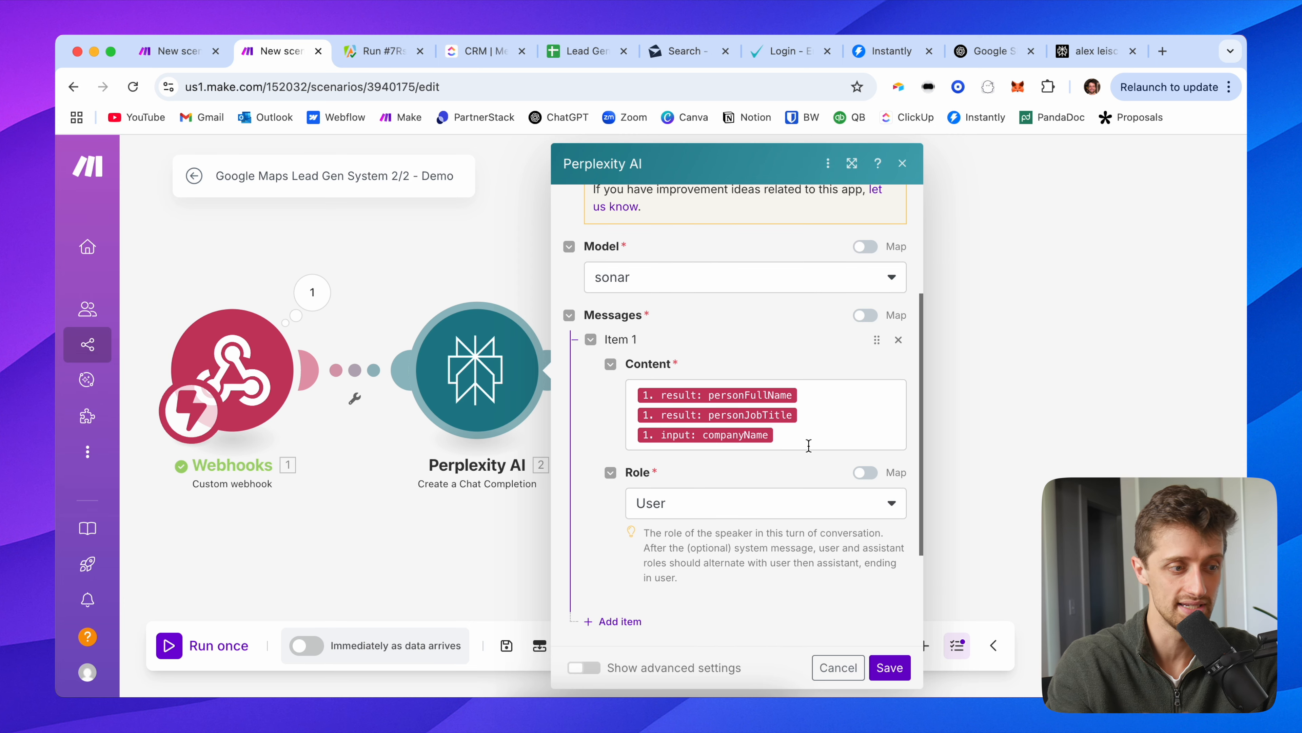
click(454, 275)
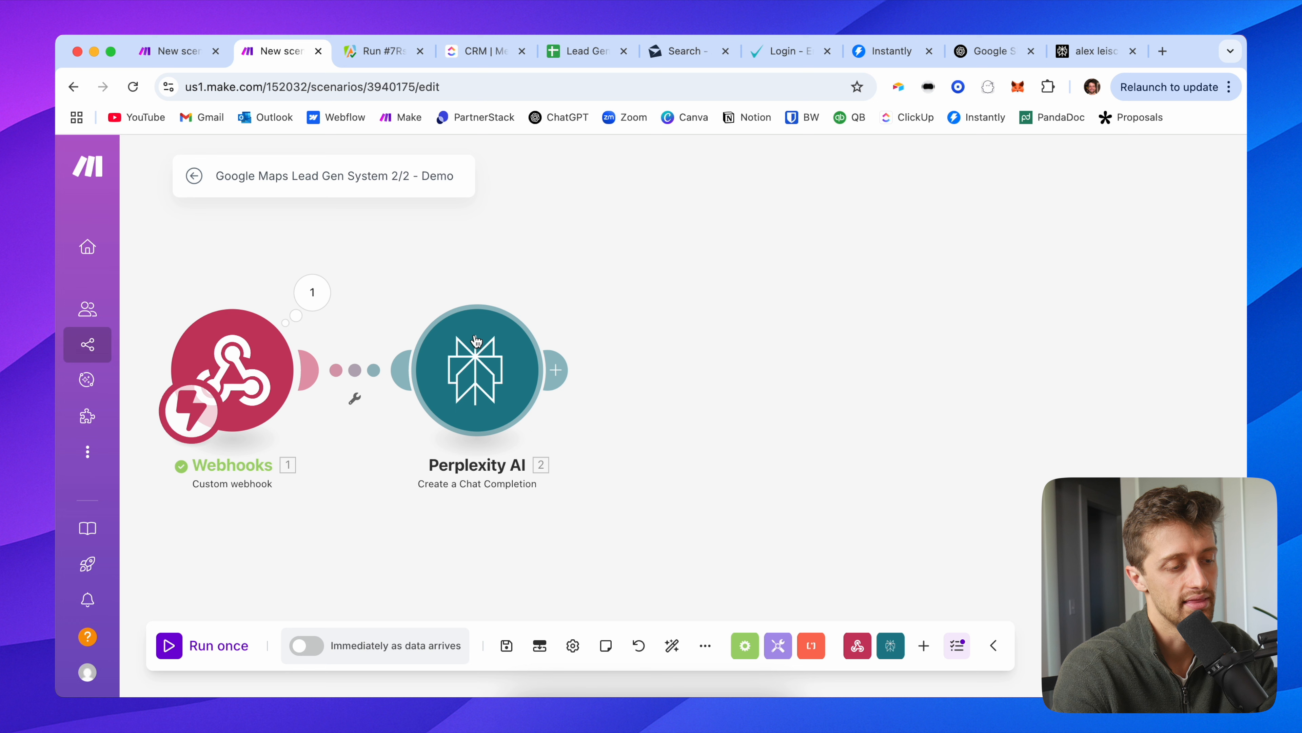
drag(490, 284, 444, 284)
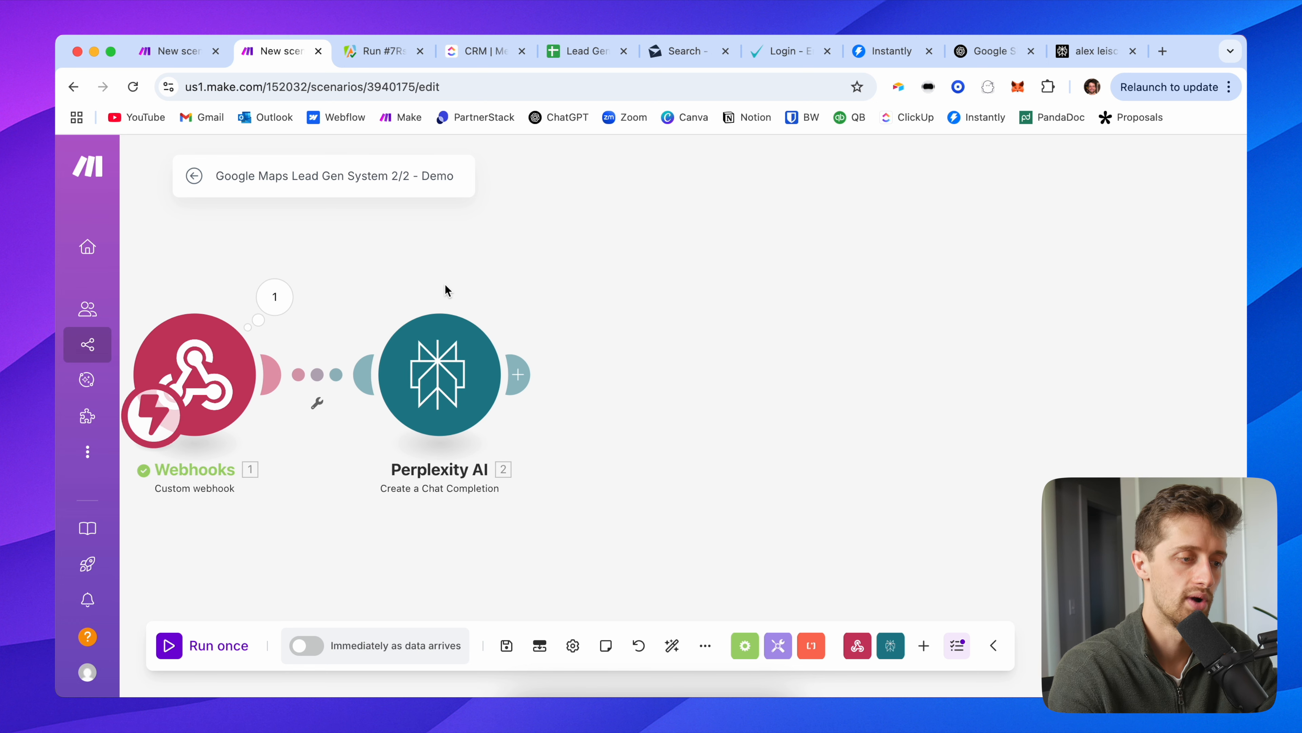
Step: Add an OpenAI Create a Completion module after Perplexity, using another connection and the o4-mini model
click(527, 373)
click(830, 507)
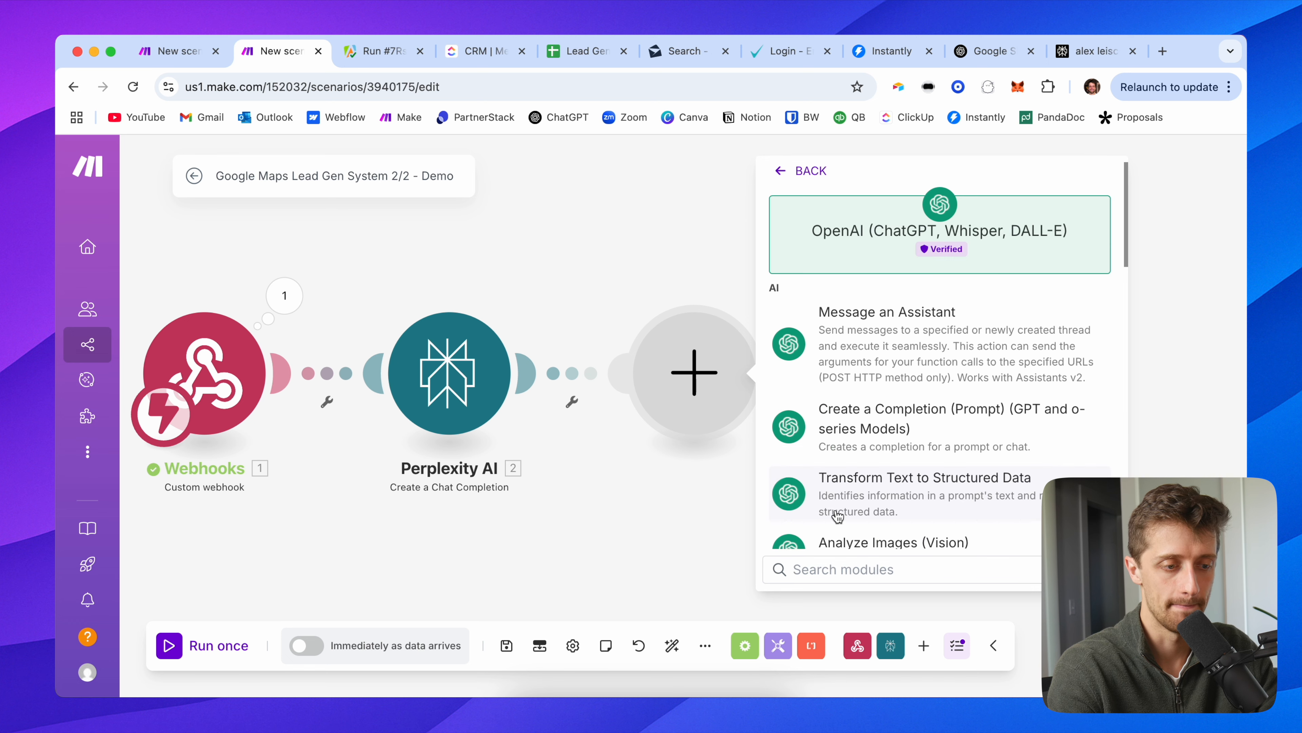
click(871, 432)
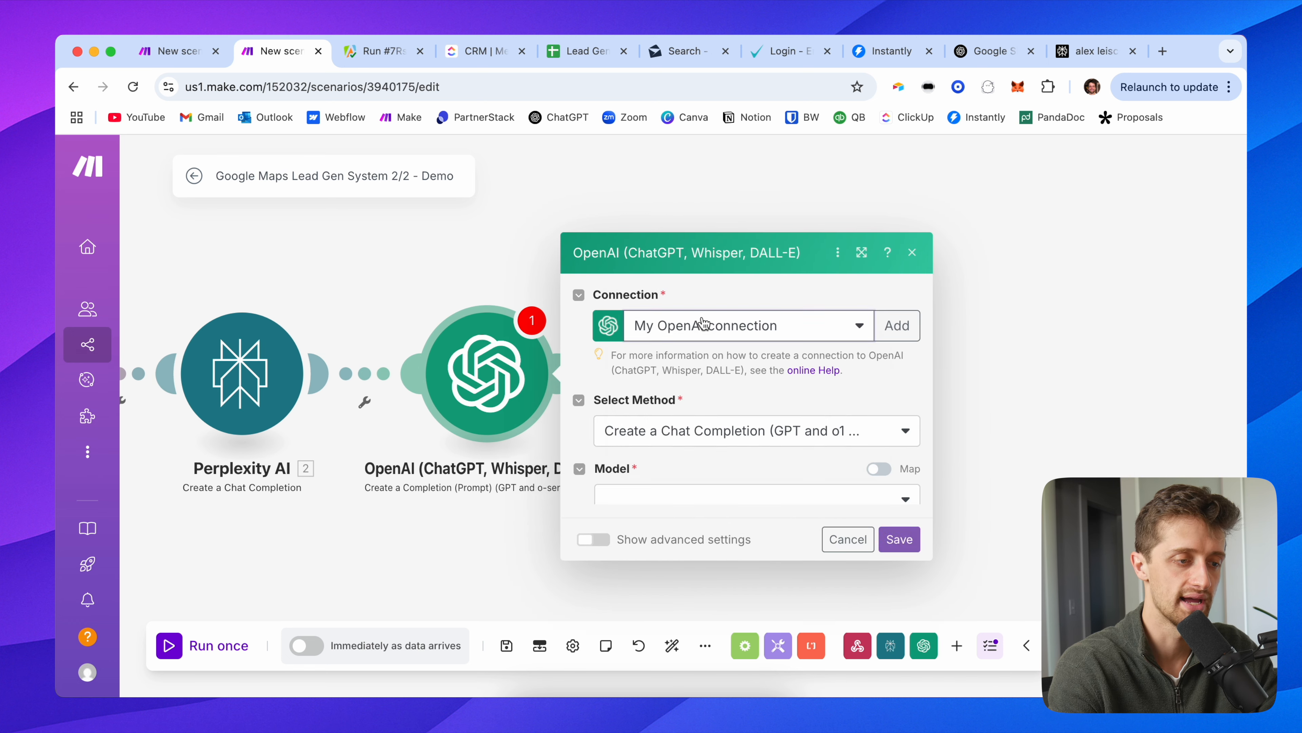
click(674, 322)
click(708, 353)
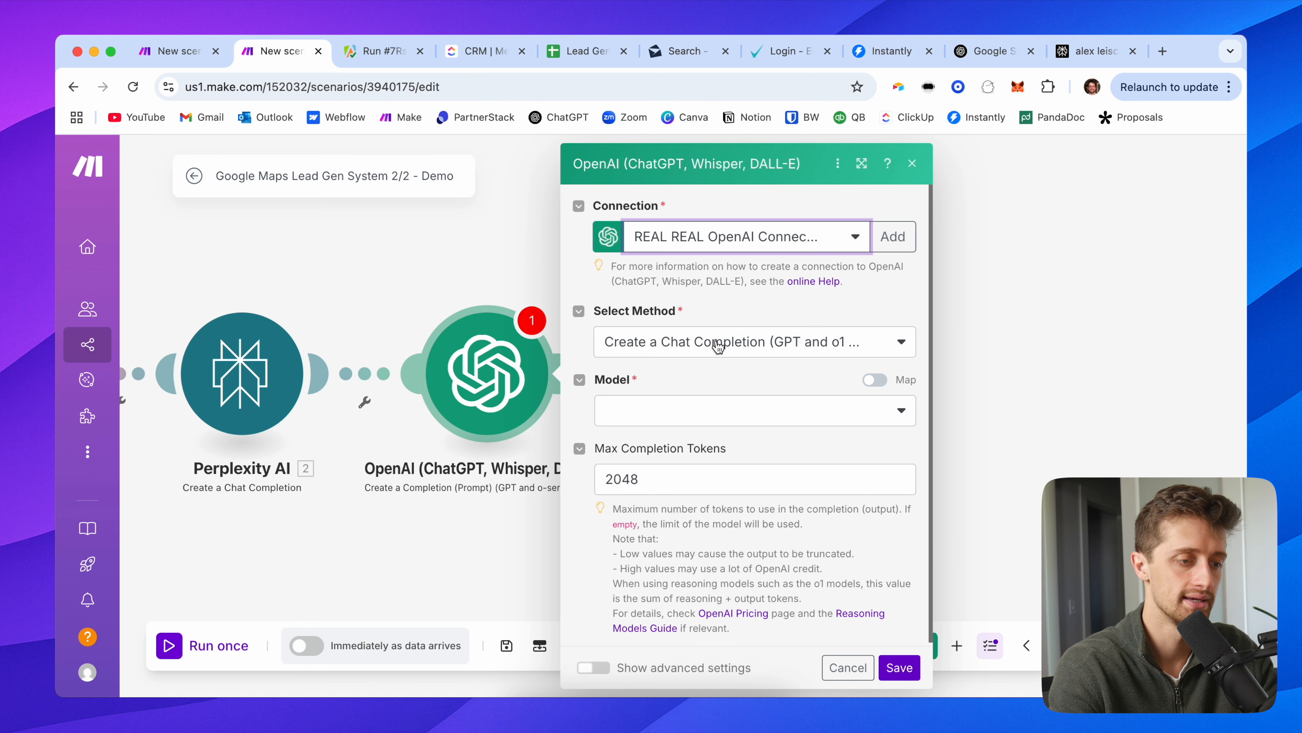
click(667, 407)
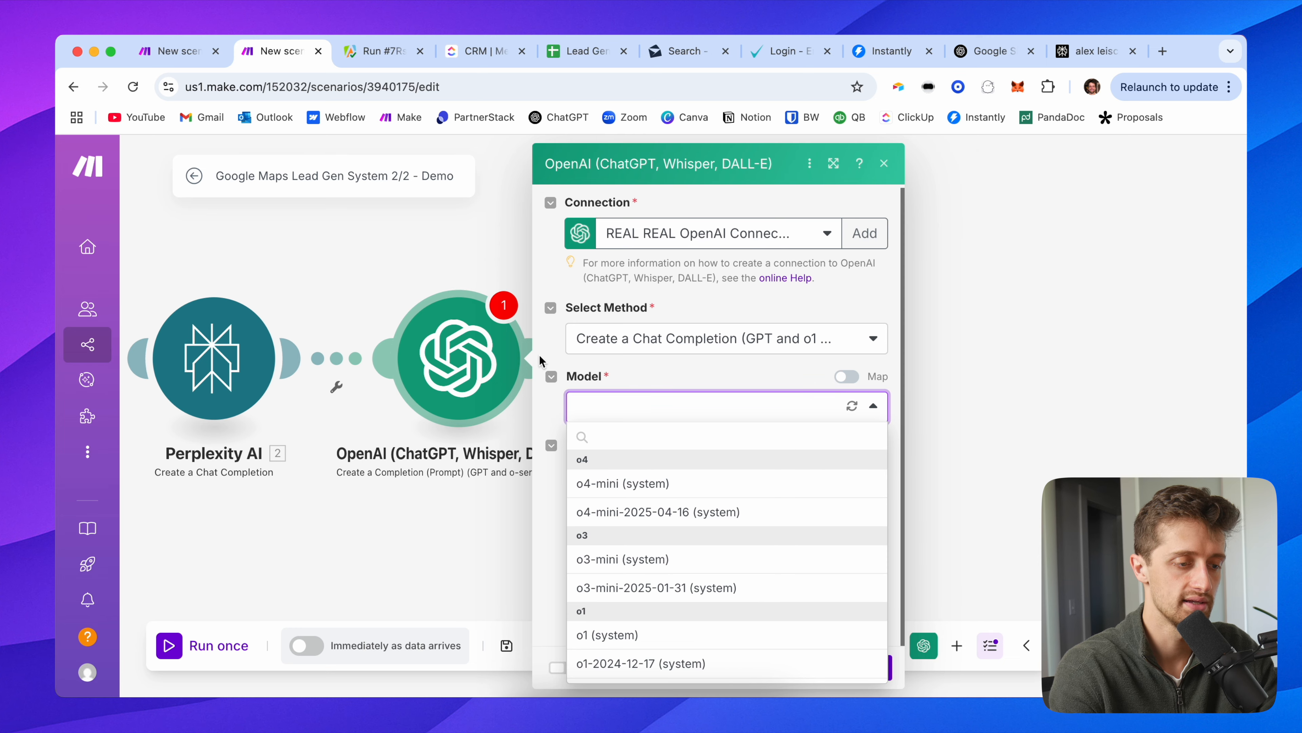
click(669, 486)
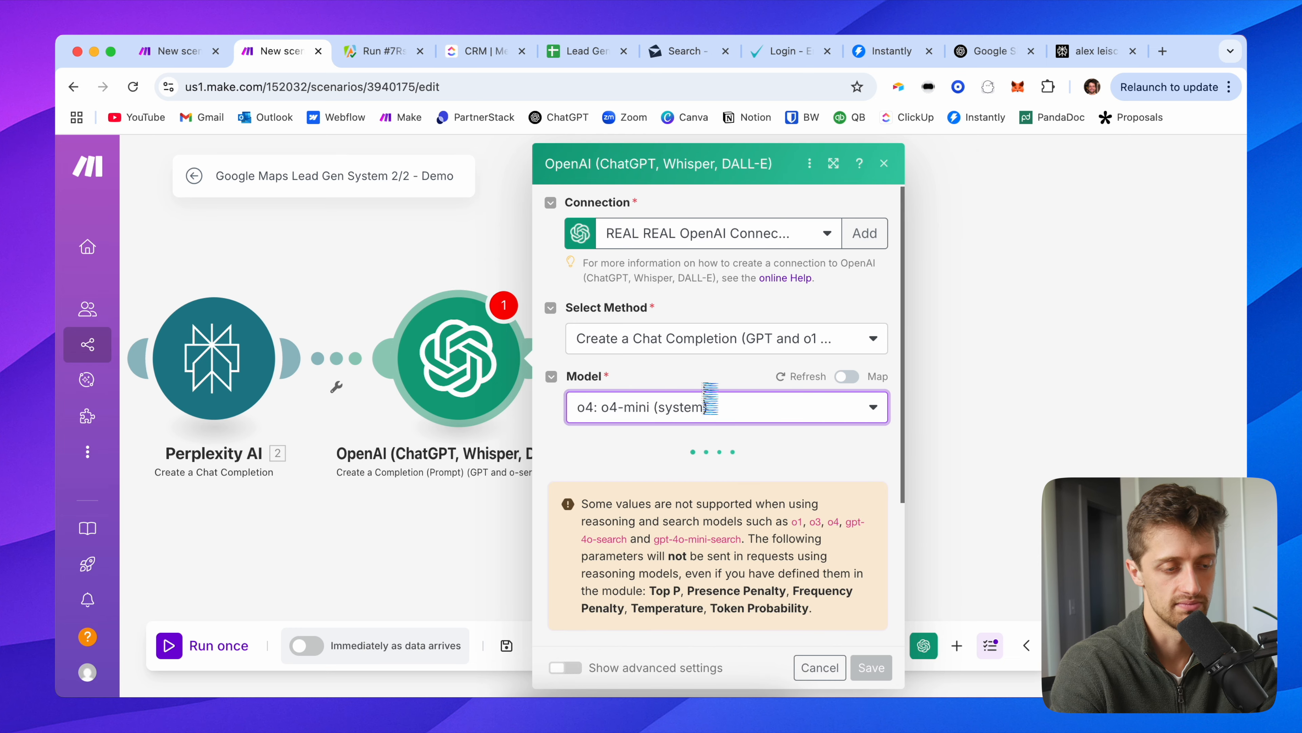
Step: Change the maximum completion tokens from 2048 to 300
scroll(698, 392, down, 3)
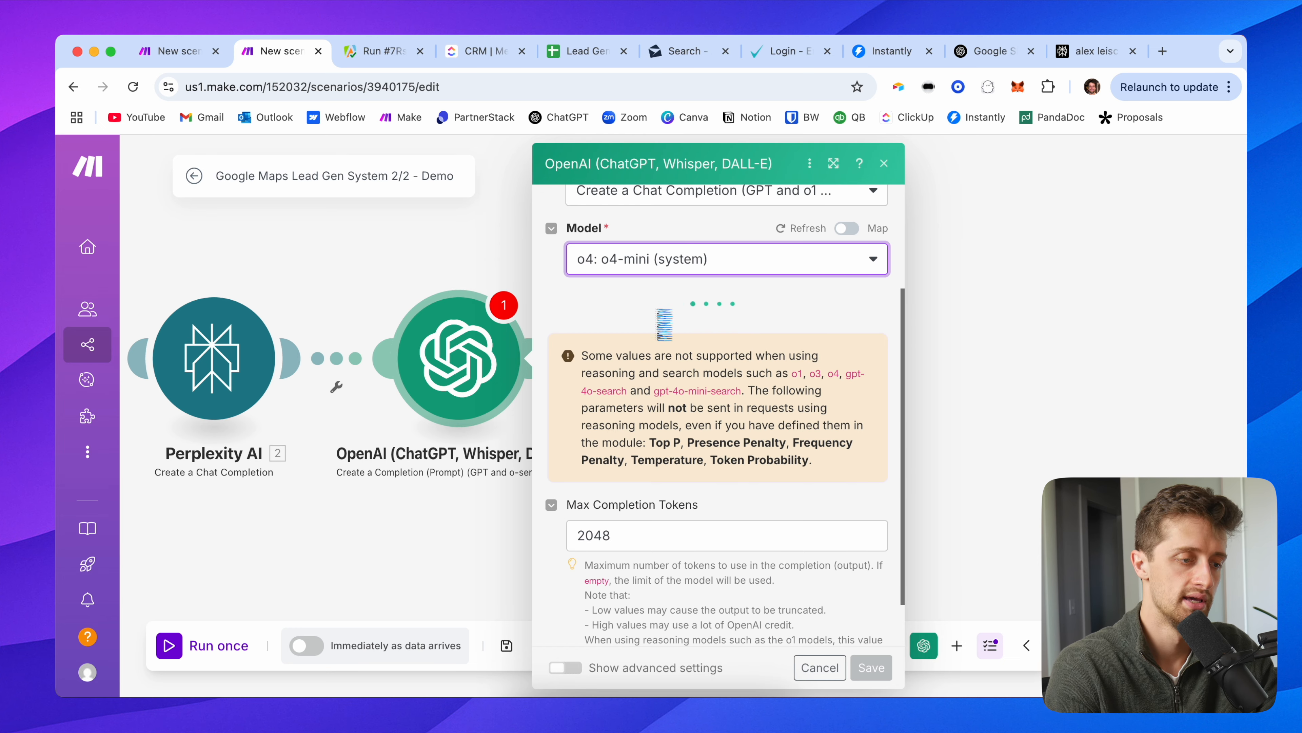
scroll(647, 359, down, 2)
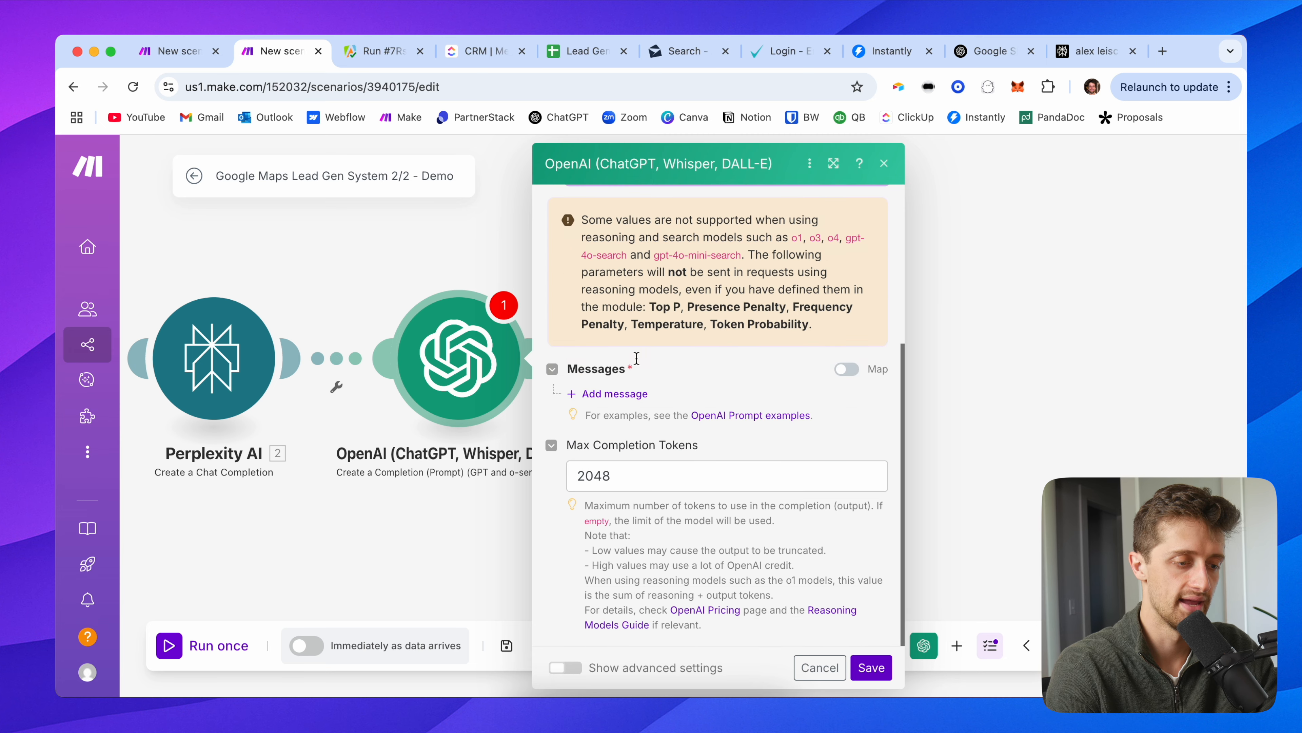
click(612, 475)
double_click(612, 475)
text(300)
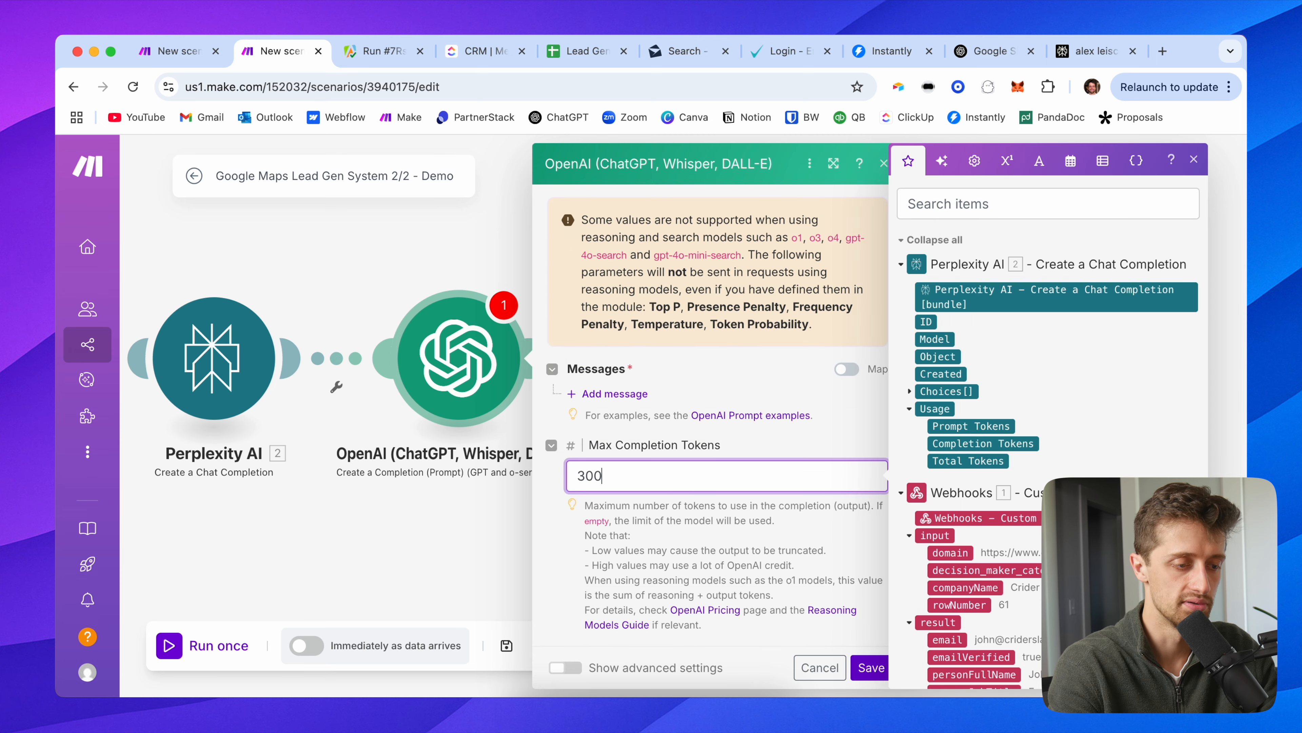
click(791, 448)
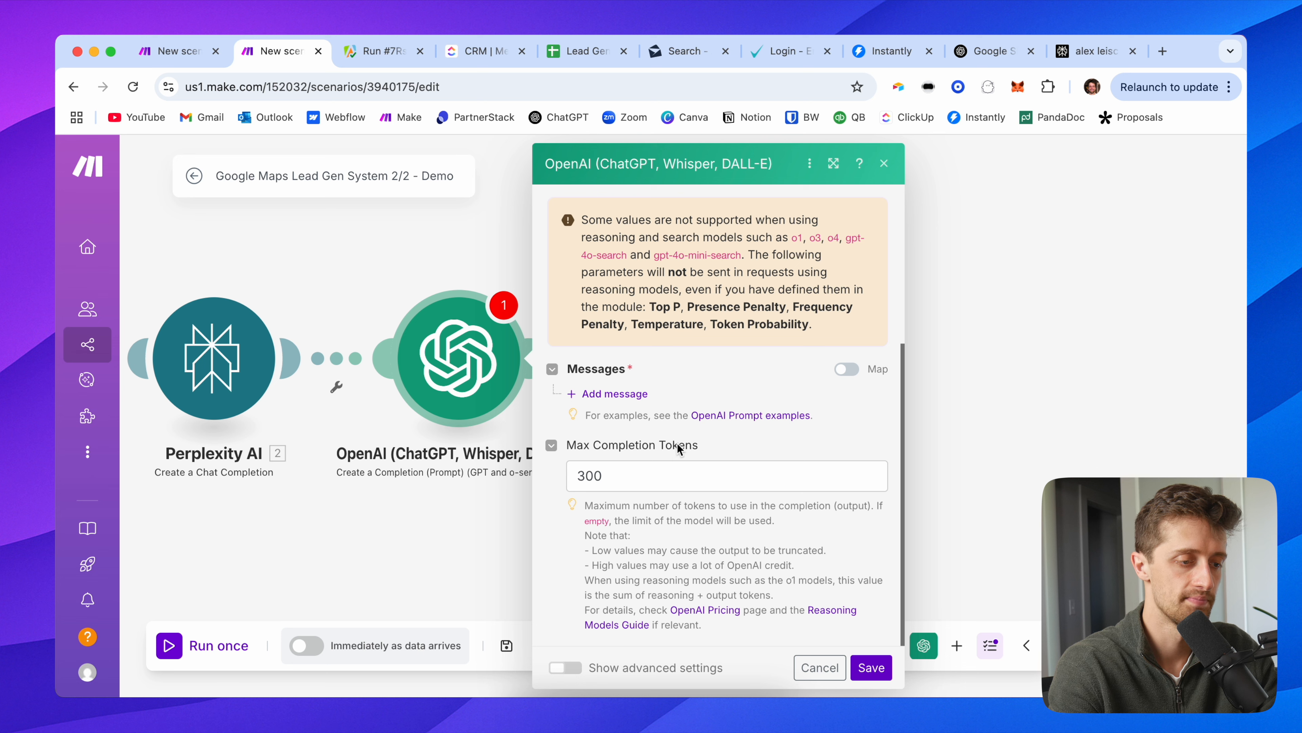
Step: Add a Developer / System message: 'You are a helpful intelligent icebreaker assista...'
click(641, 401)
scroll(676, 421, down, 1)
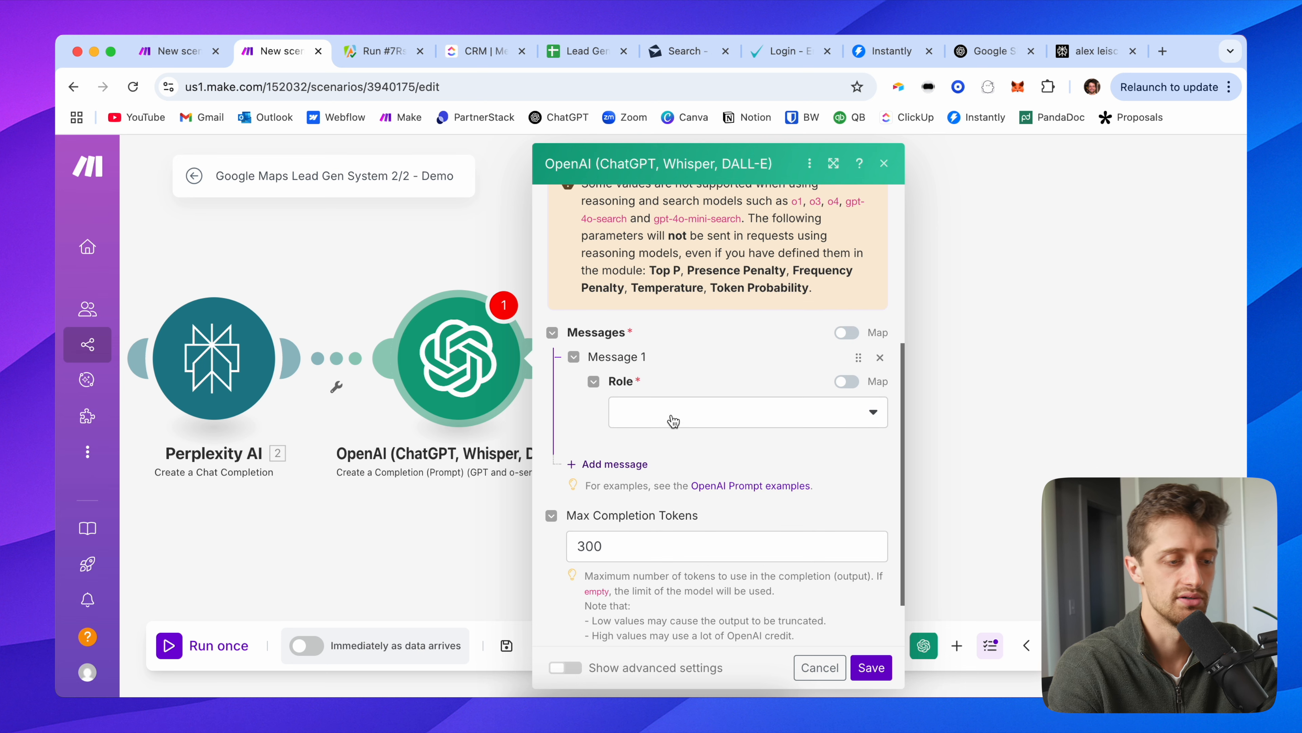
click(704, 414)
click(699, 500)
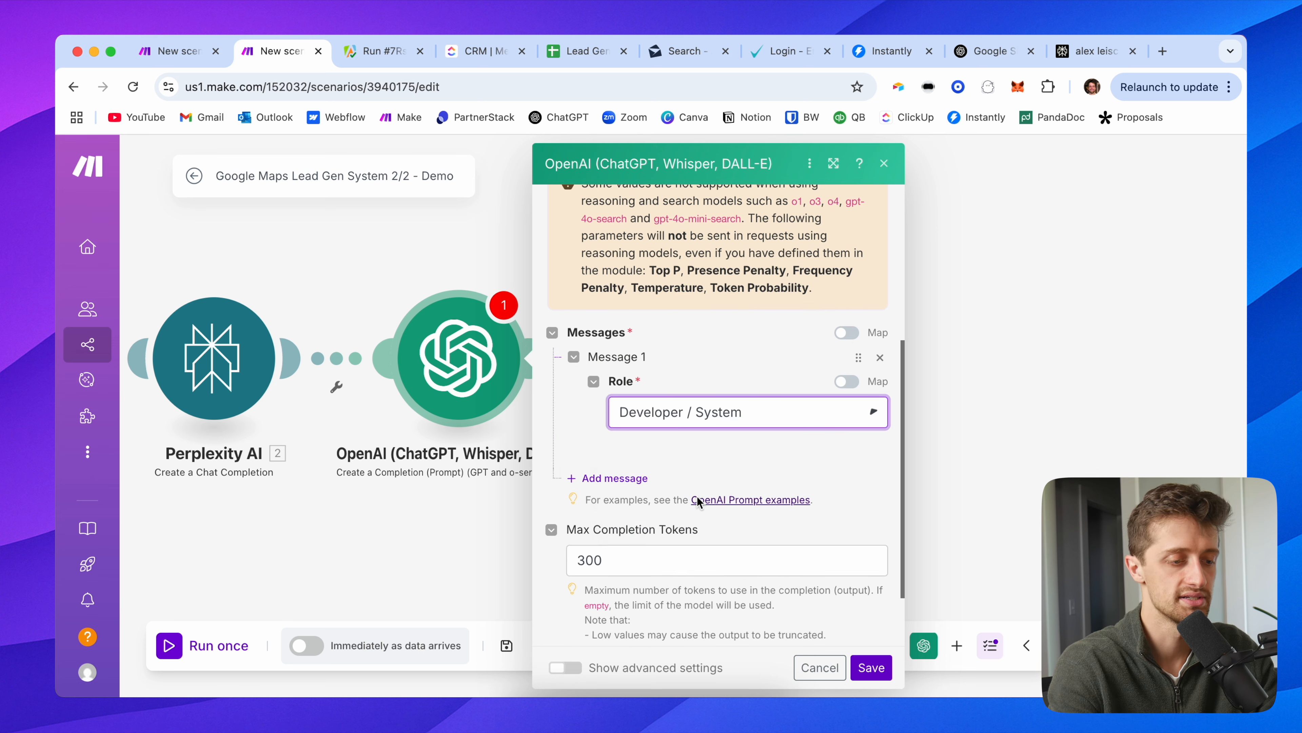
click(665, 479)
text(You a)
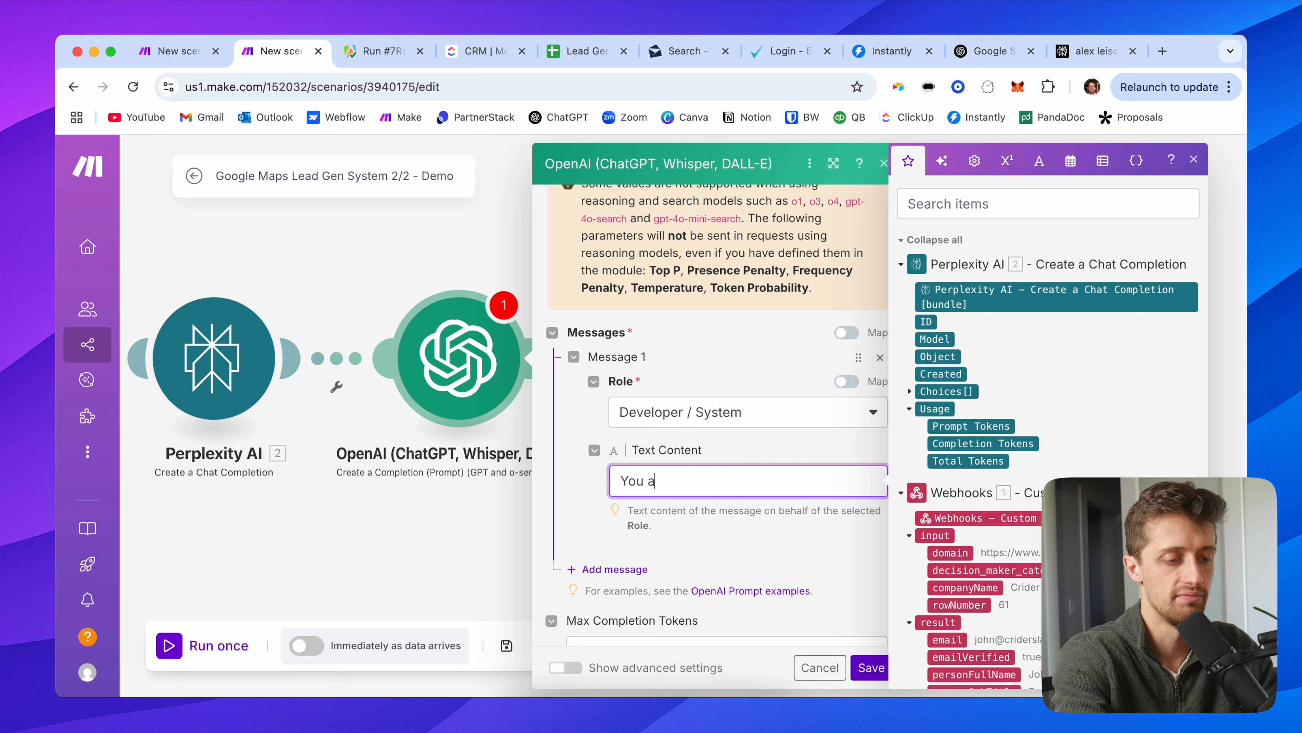
text(re a helpful intelligent icebreaker assistant.)
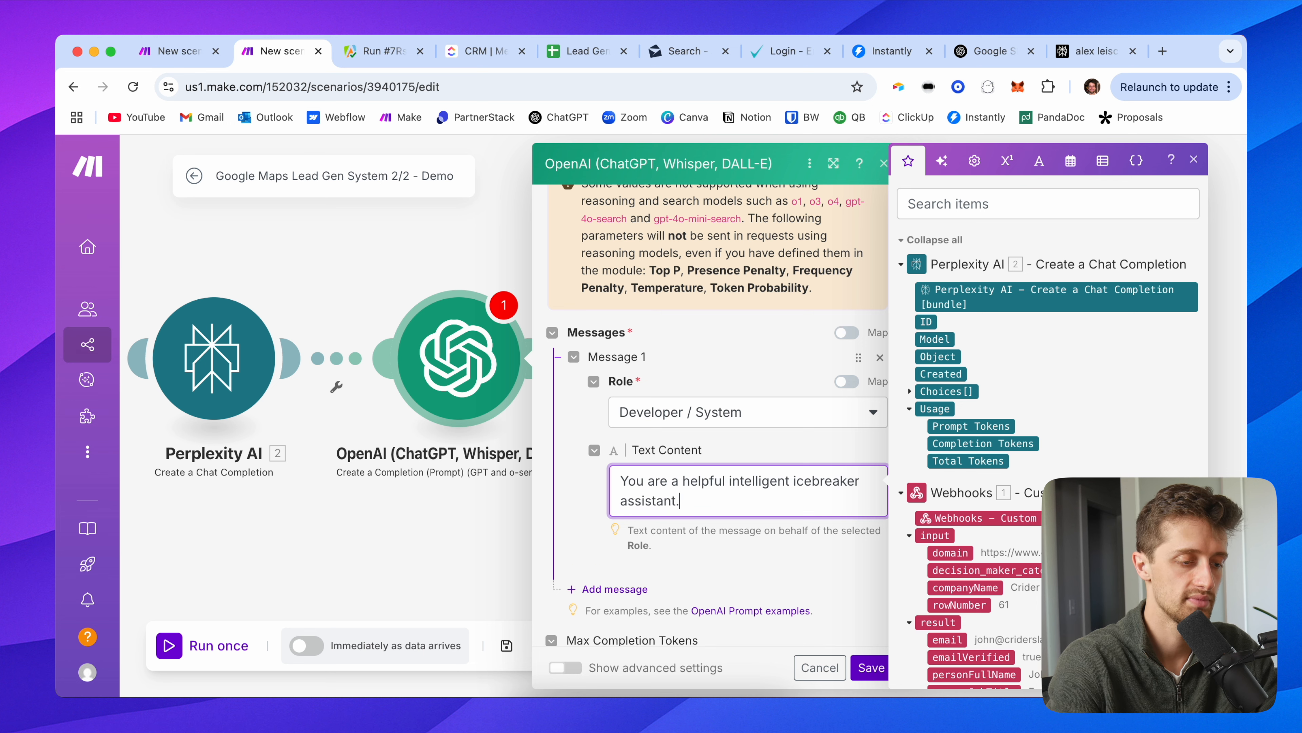
click(579, 506)
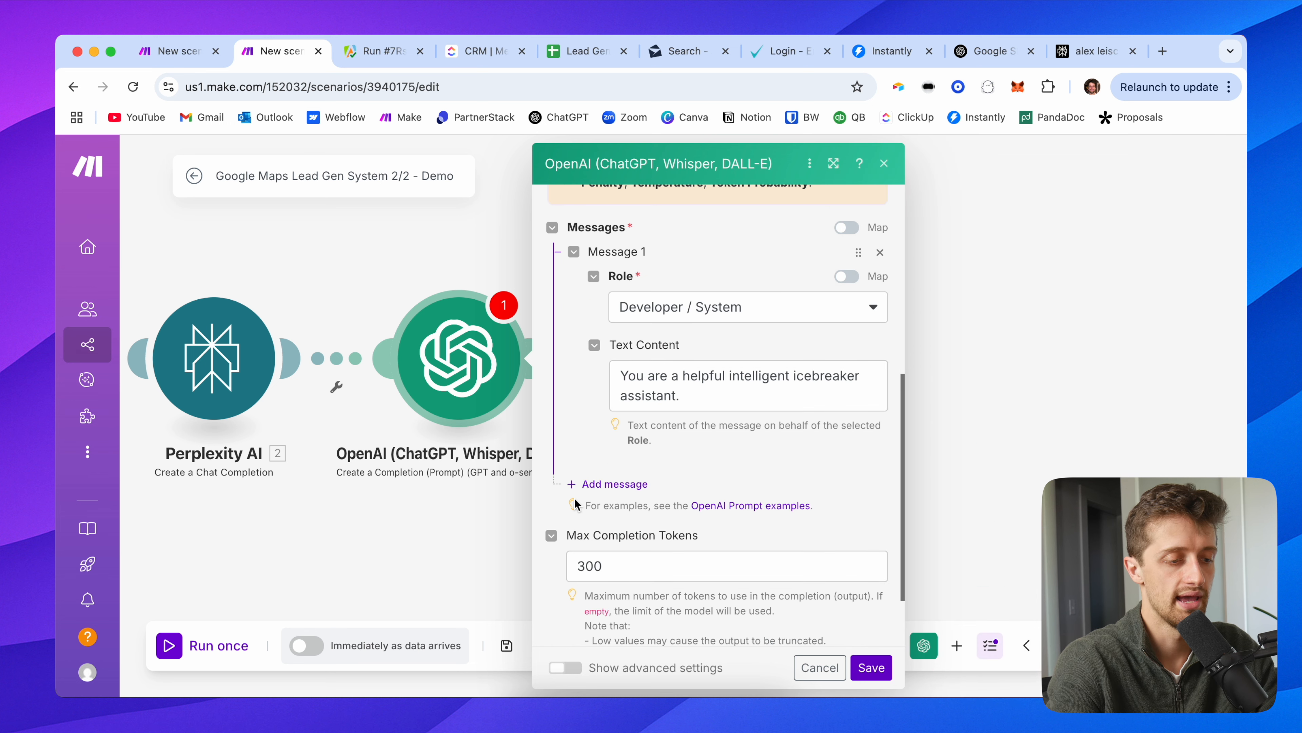
Step: Add a User message: 'I am going to feed you information from Google about a lead that I am going to write a custom email to.'
click(612, 484)
scroll(609, 457, down, 2)
click(669, 398)
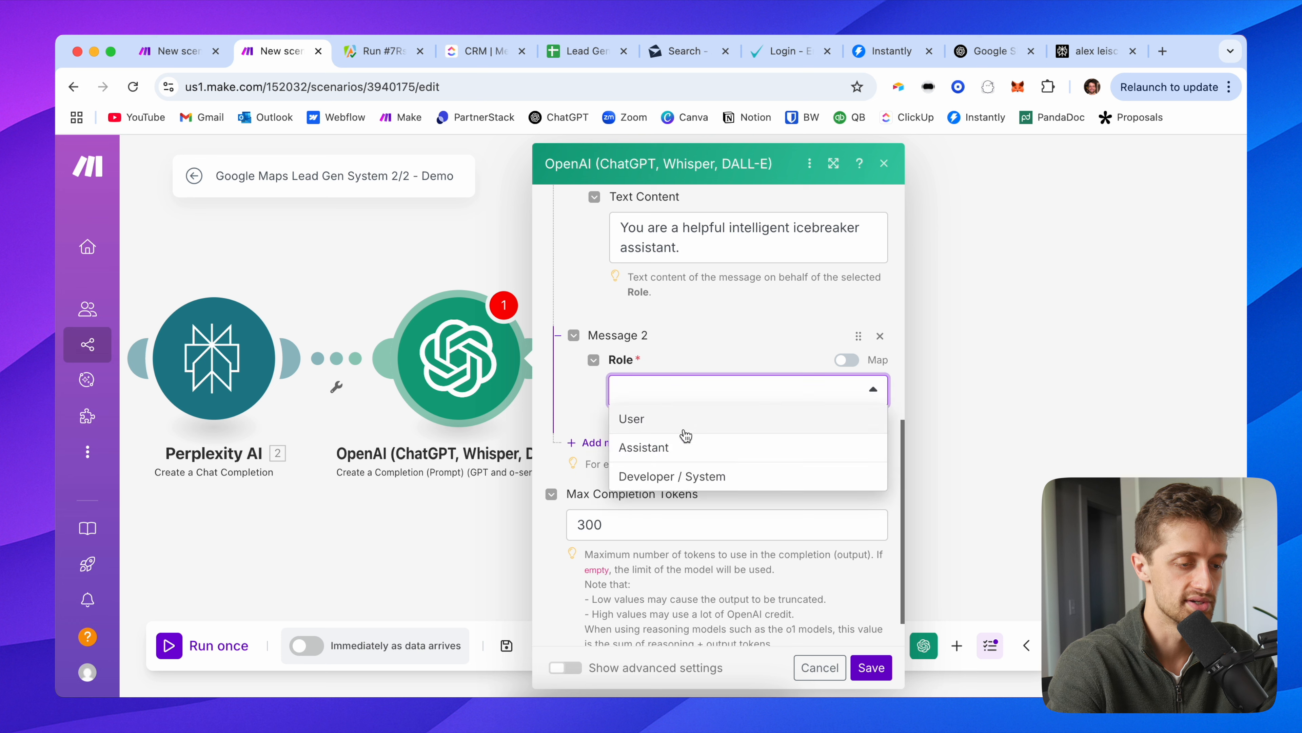
click(683, 426)
scroll(615, 455, down, 2)
click(657, 347)
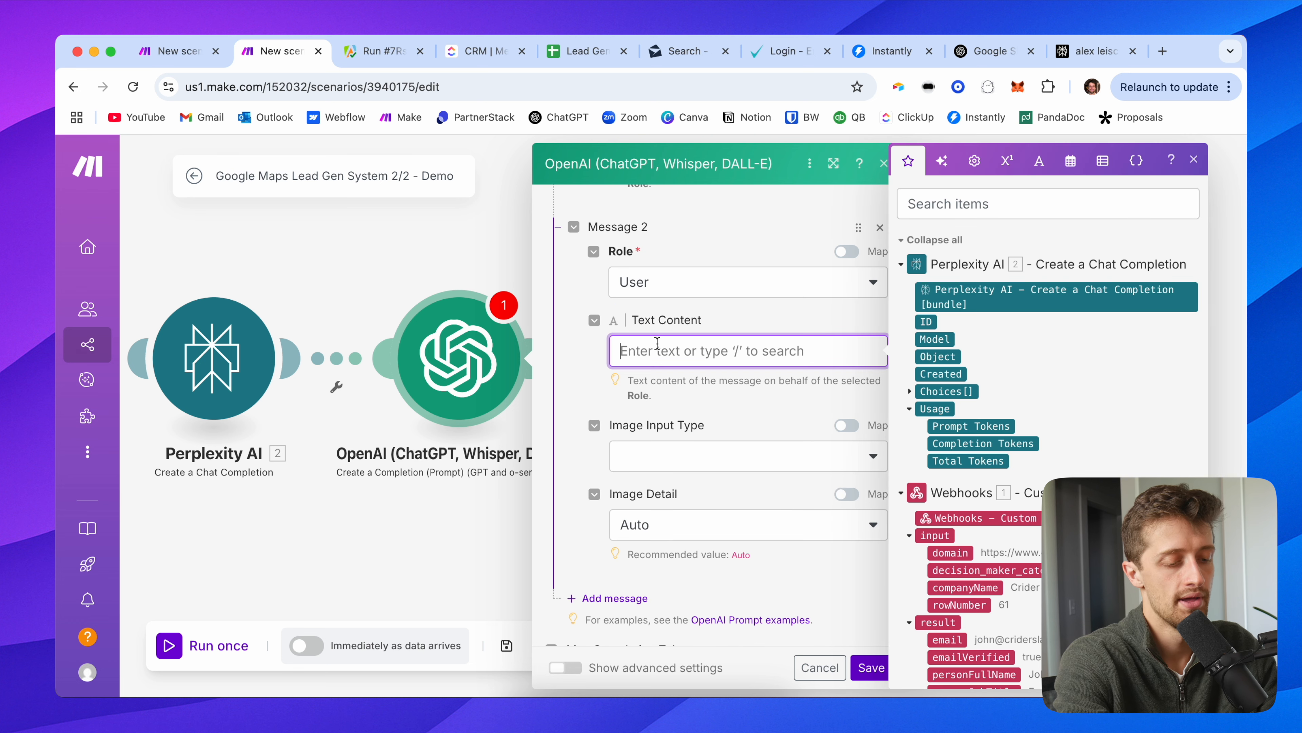
text(I am going to feed you)
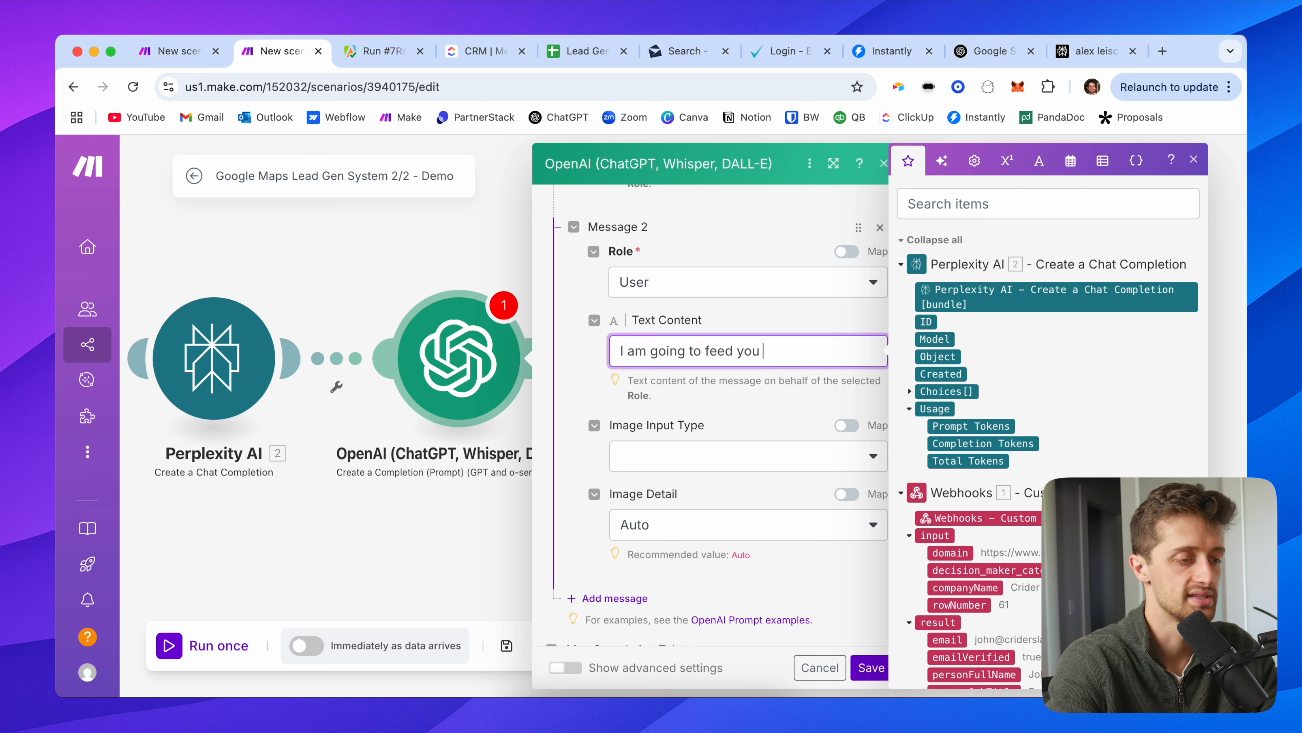
drag(390, 258, 282, 259)
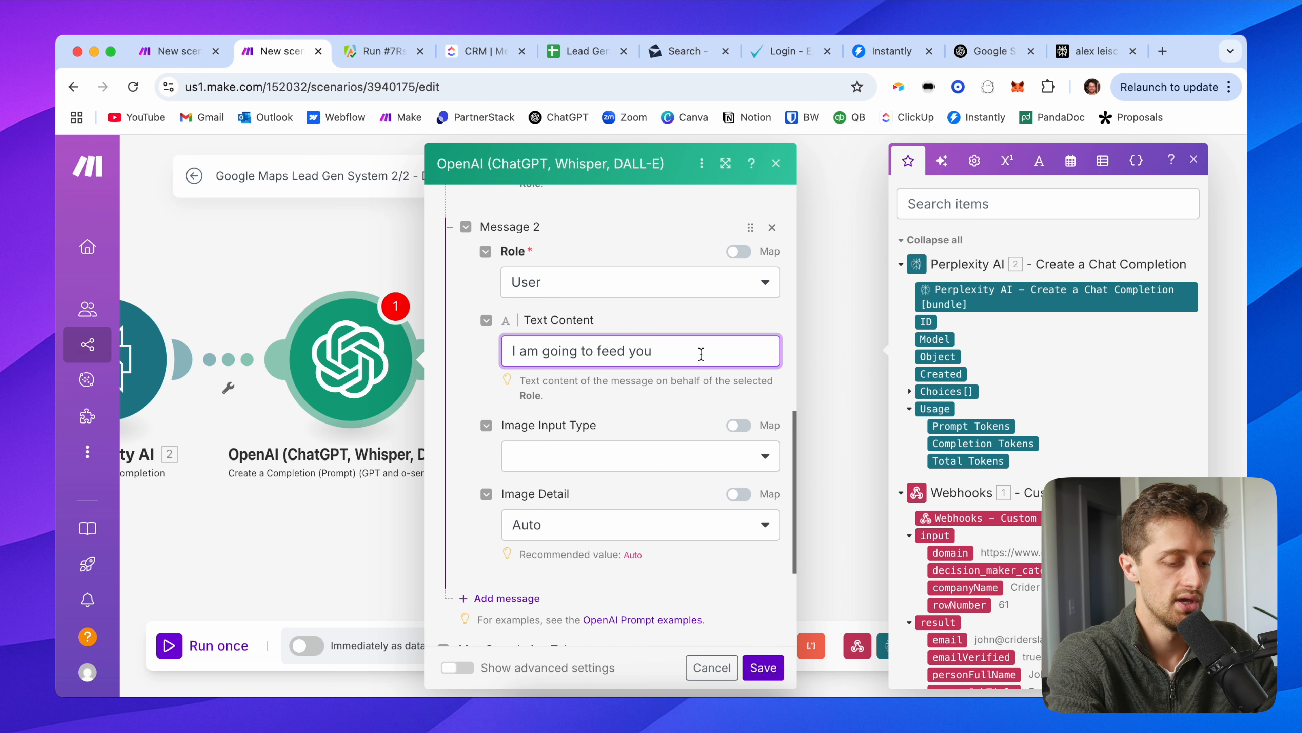
text(you inform)
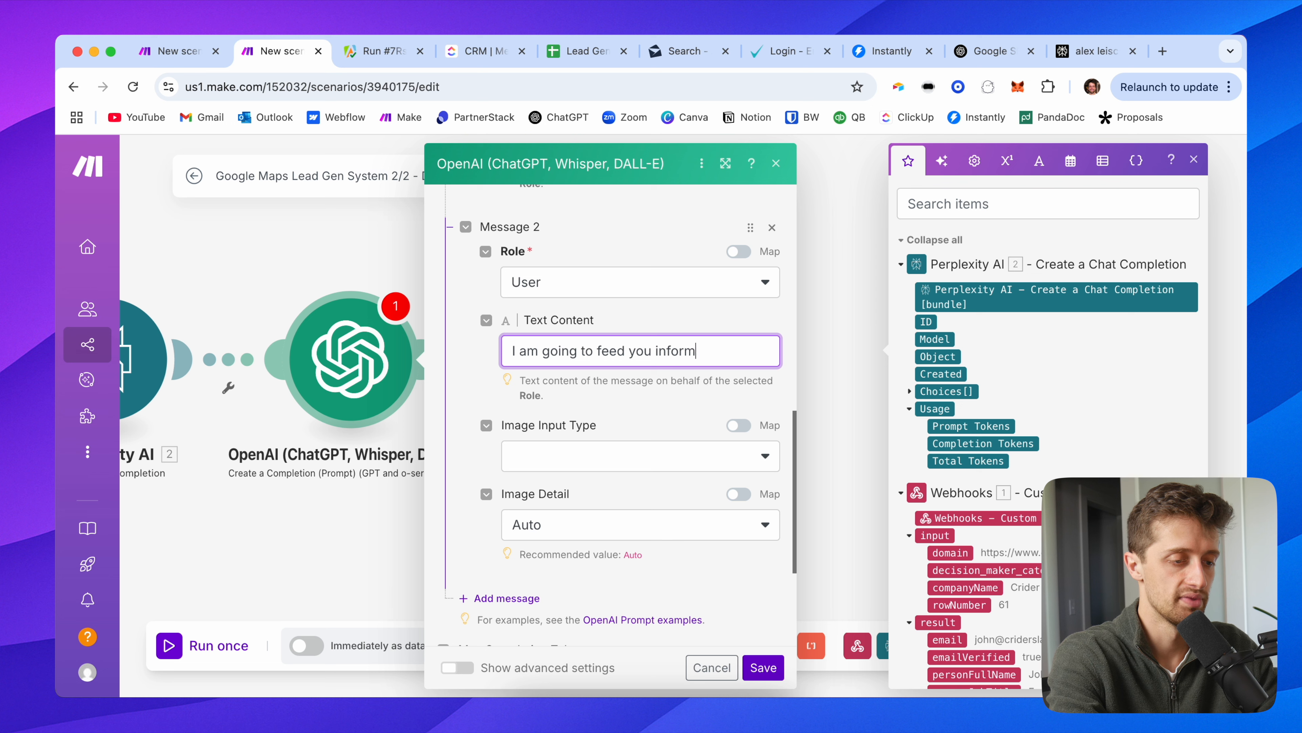
text(ation from)
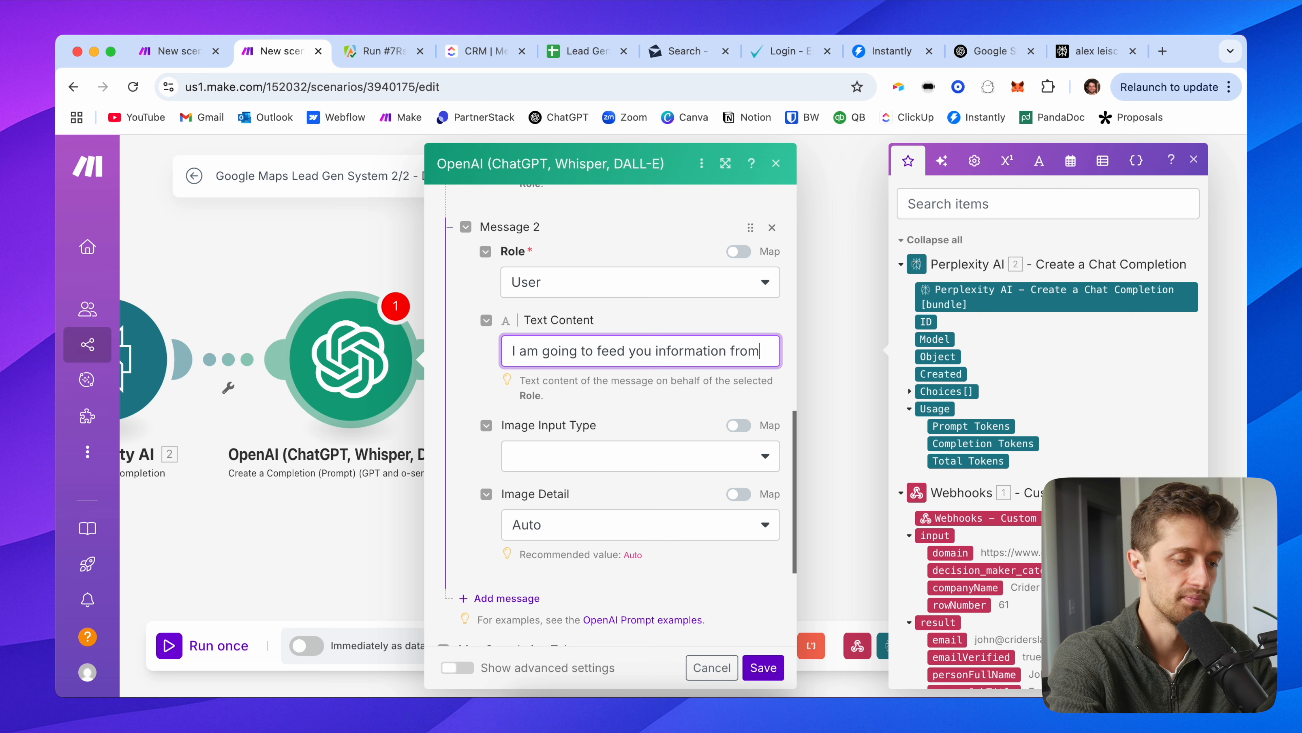
text( Google about a lead )
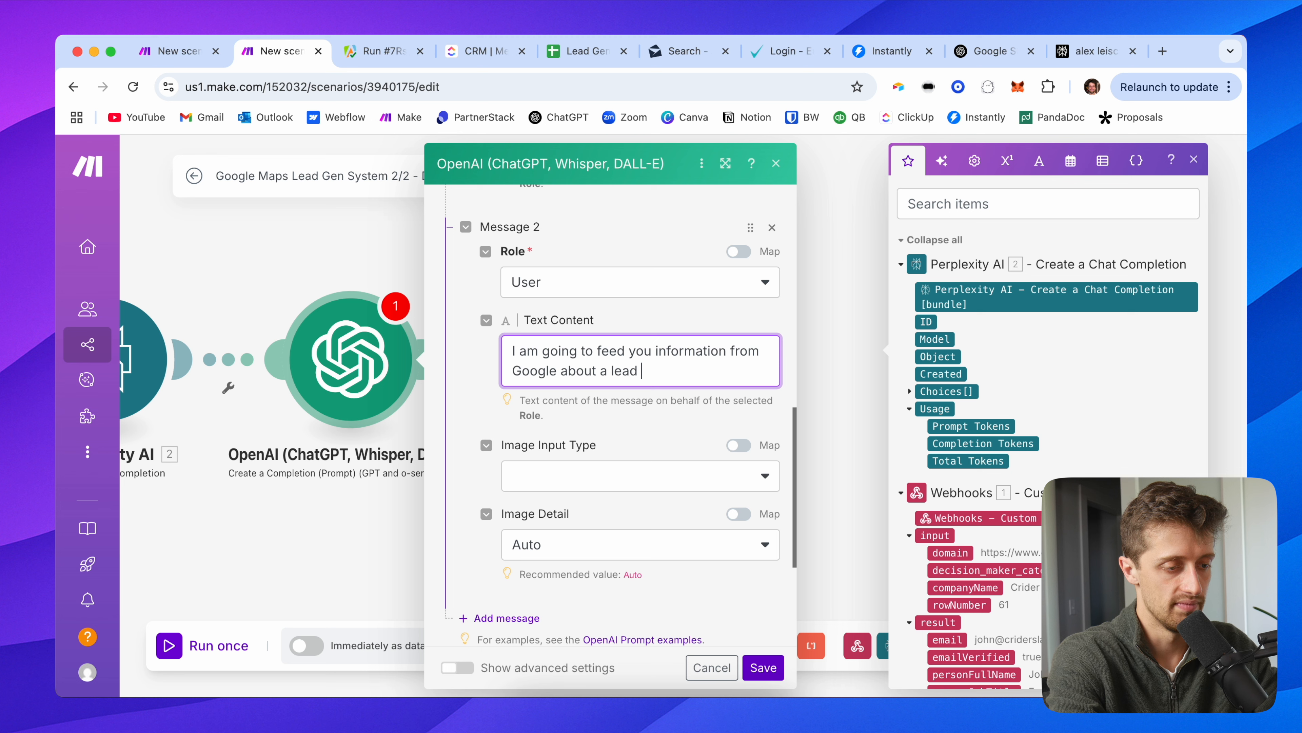
text(that I am going)
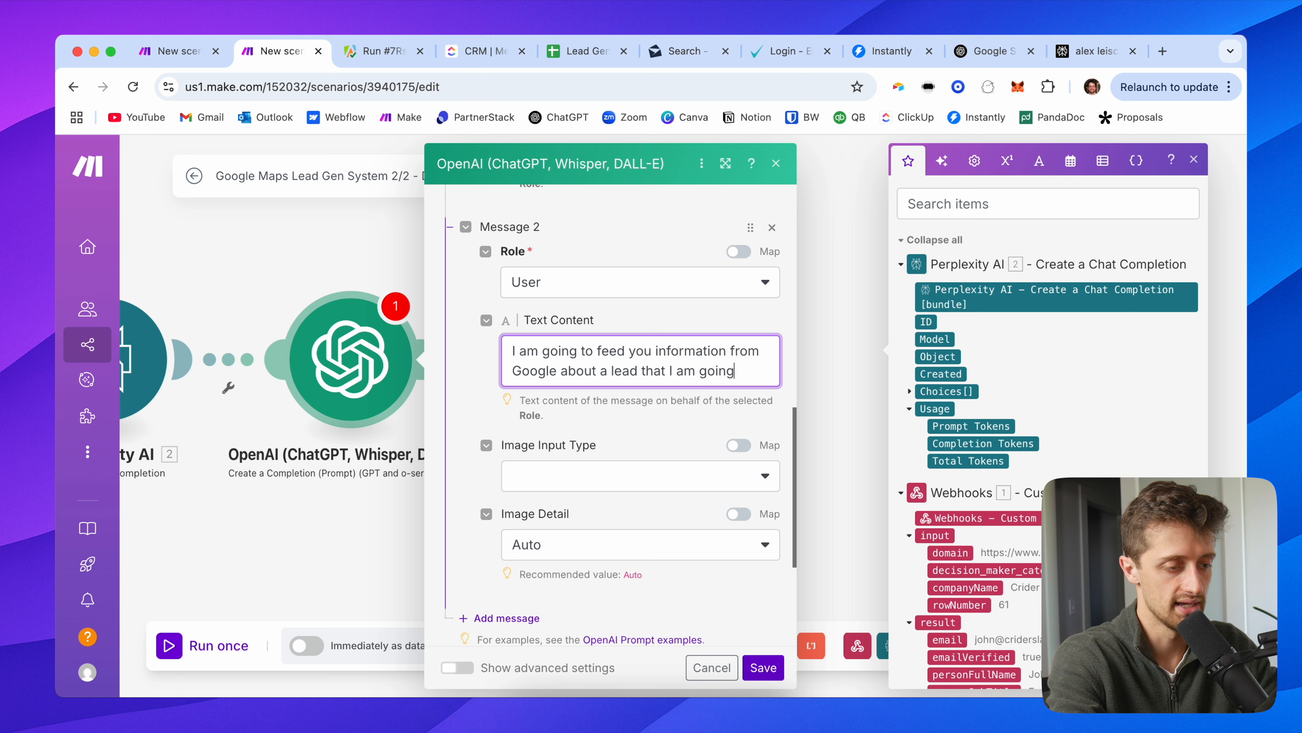
text( to write a custom em)
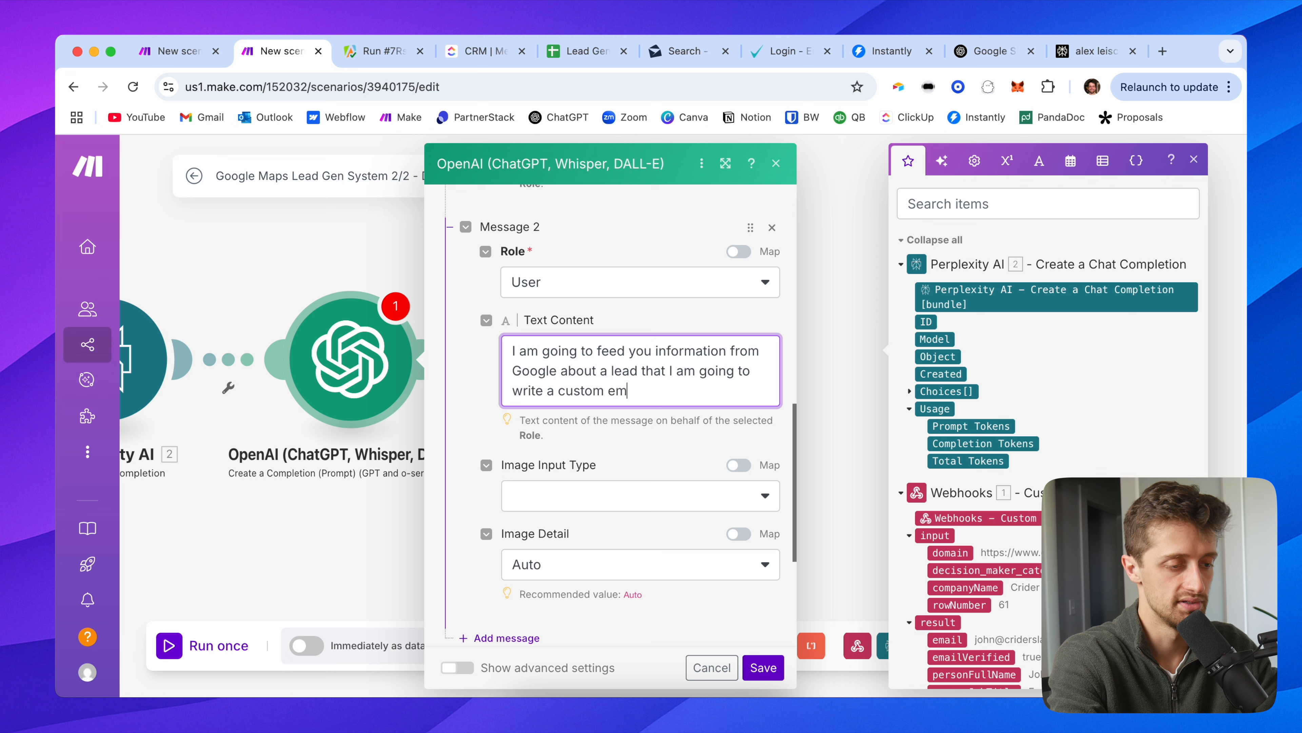
text(ail to.)
Step: Continue the User message asking for a custom icebreaker based off the Google search information
key(Return)
key(Return)
text(I need you to )
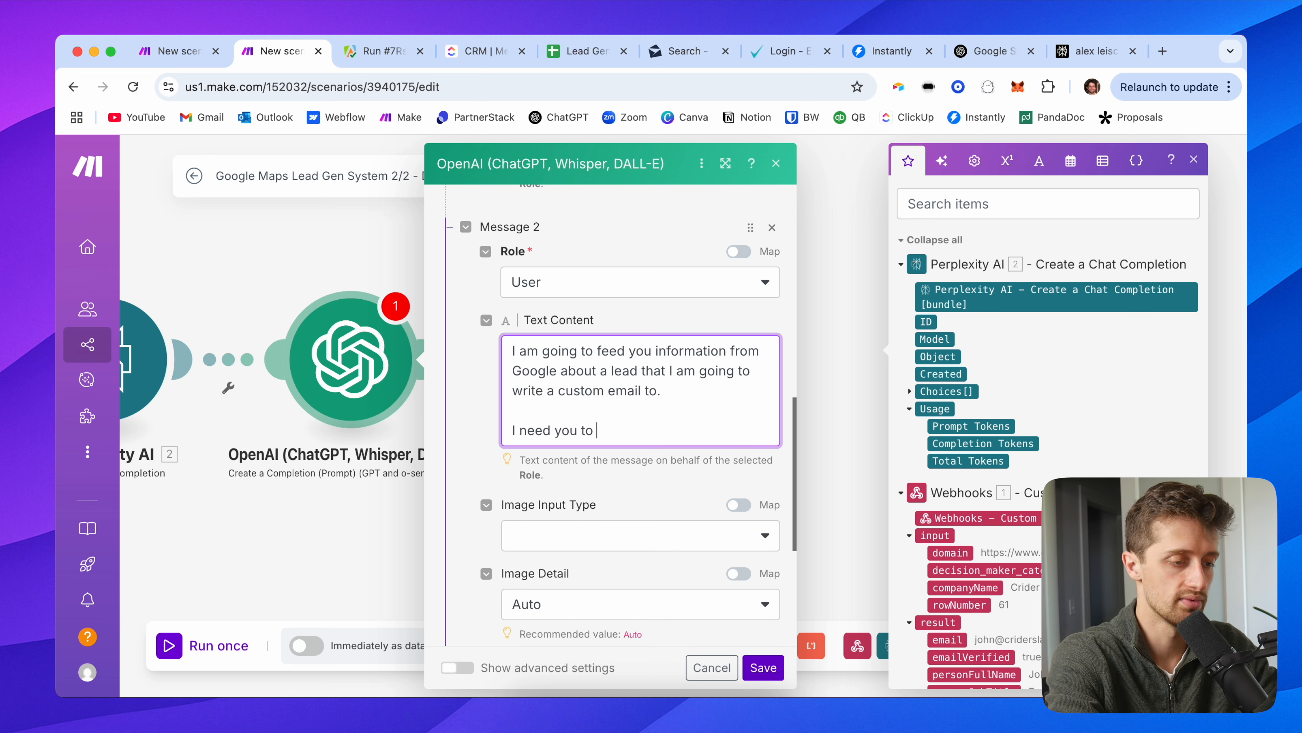
text(write me a custom incer)
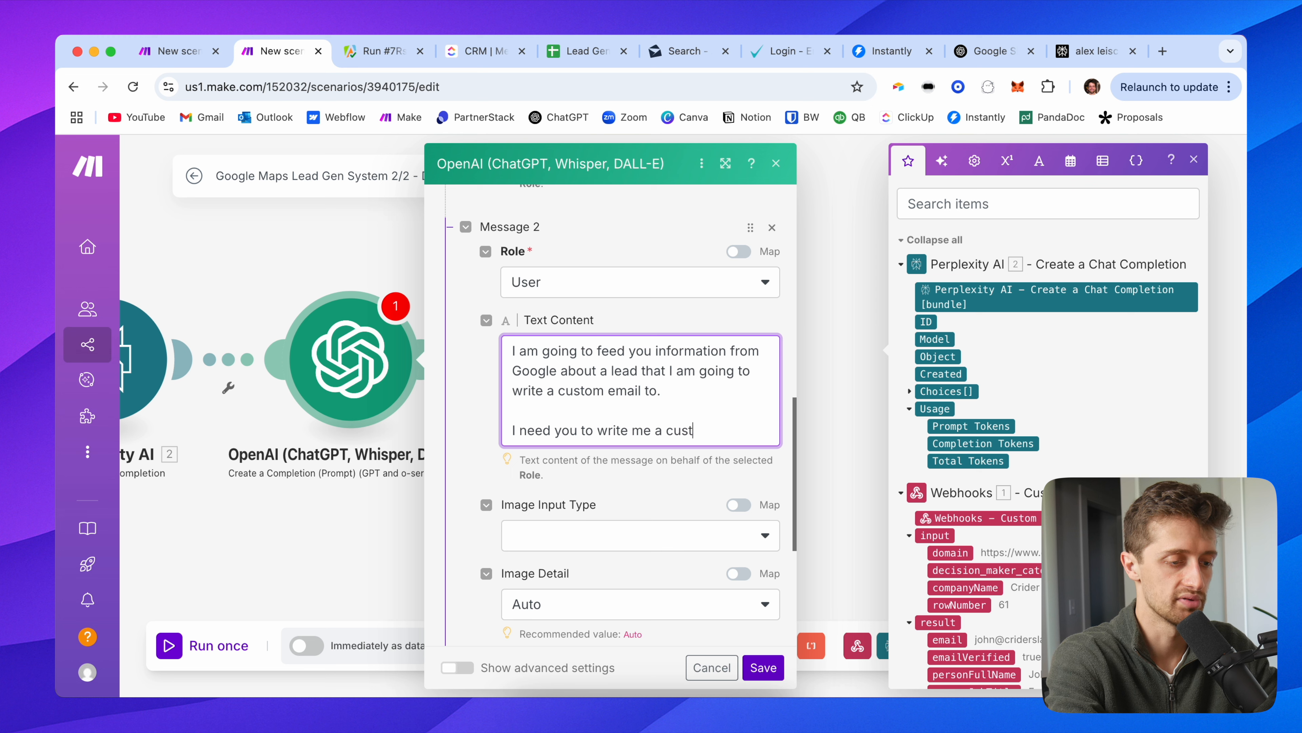
key(BackSpace)
key(BackSpace)
key(BackSpace)
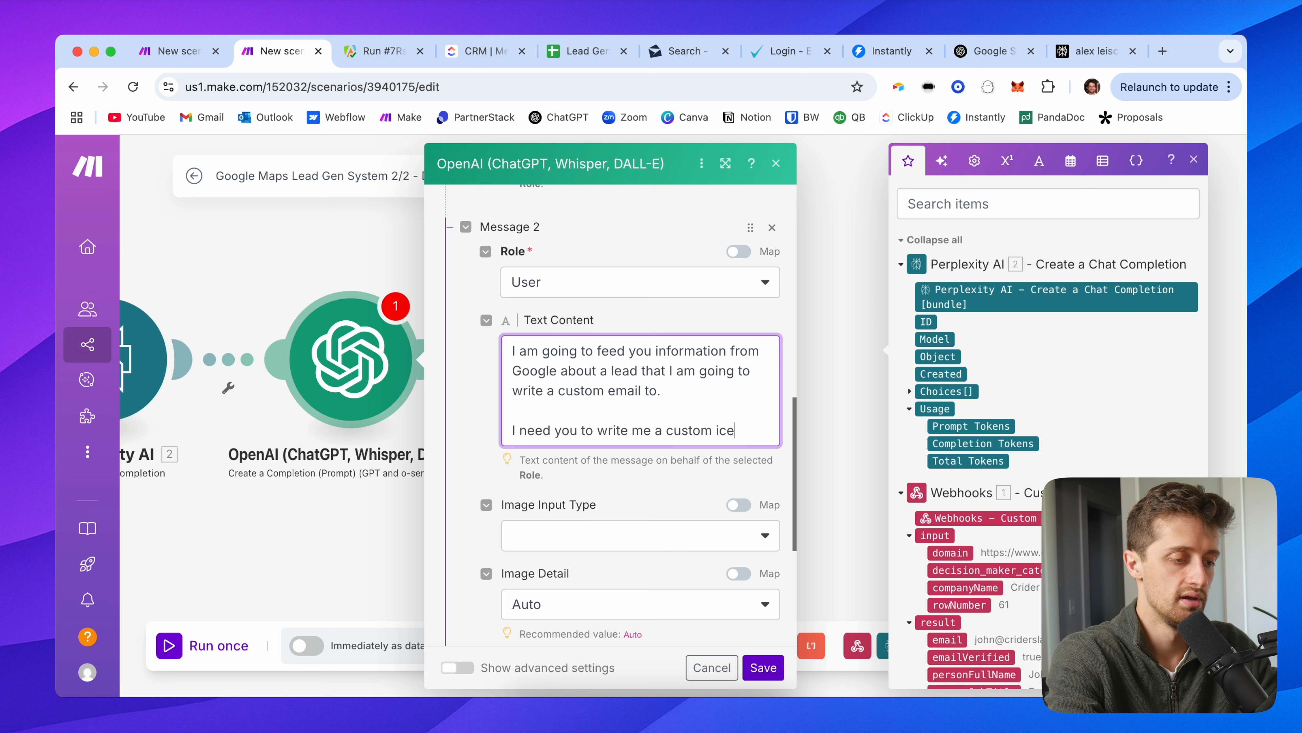
text(breaker based o)
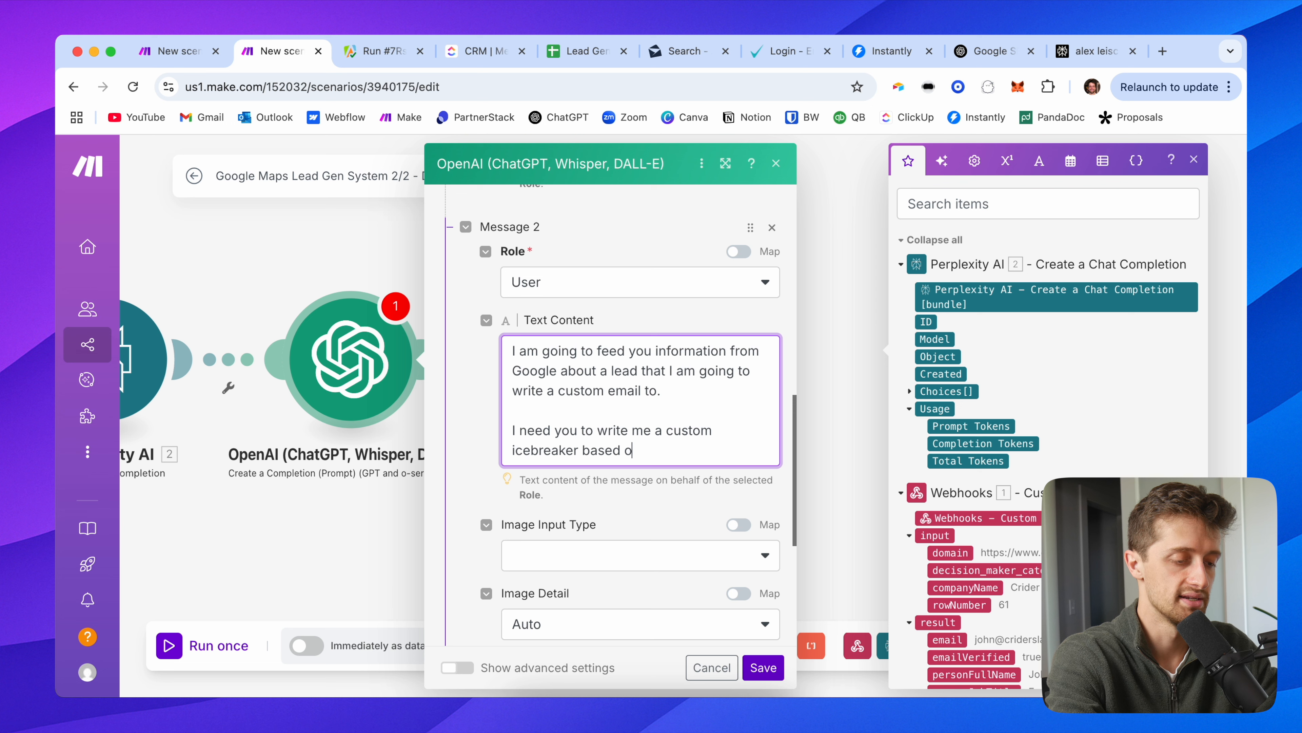
text(ff that google sea)
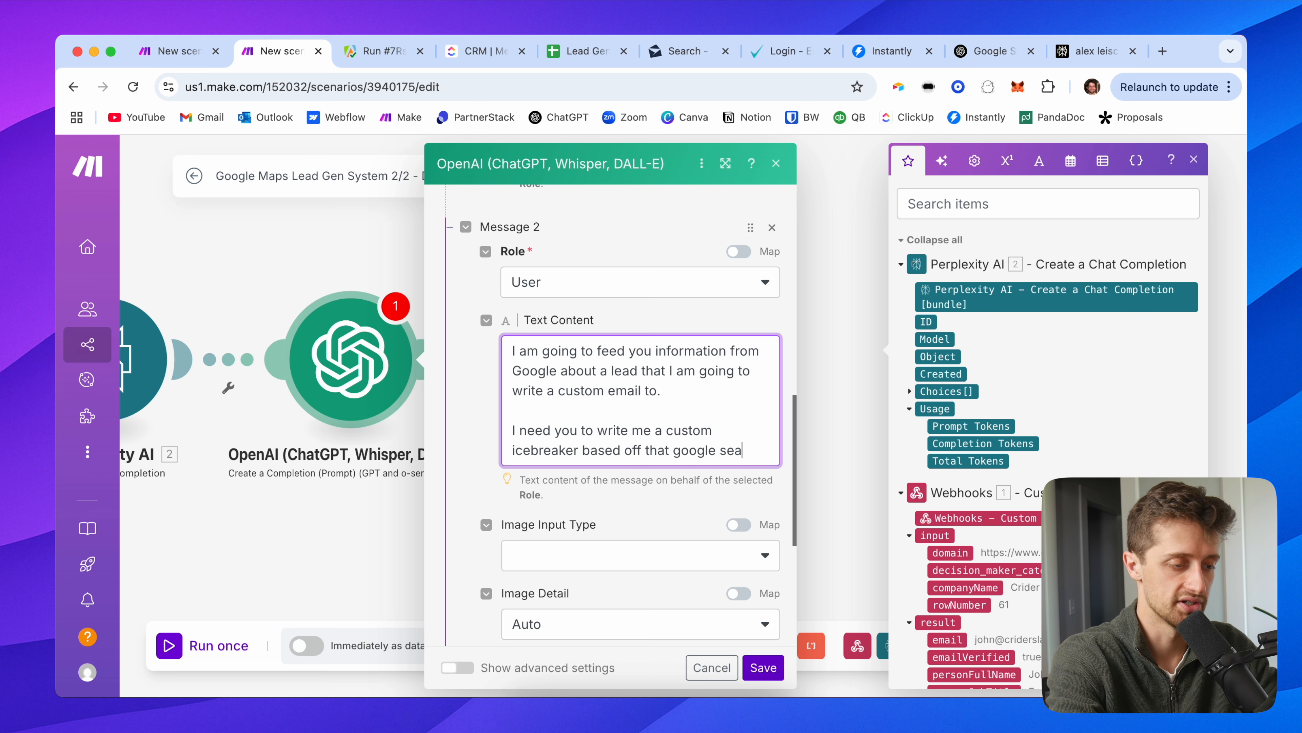
text(rch information.)
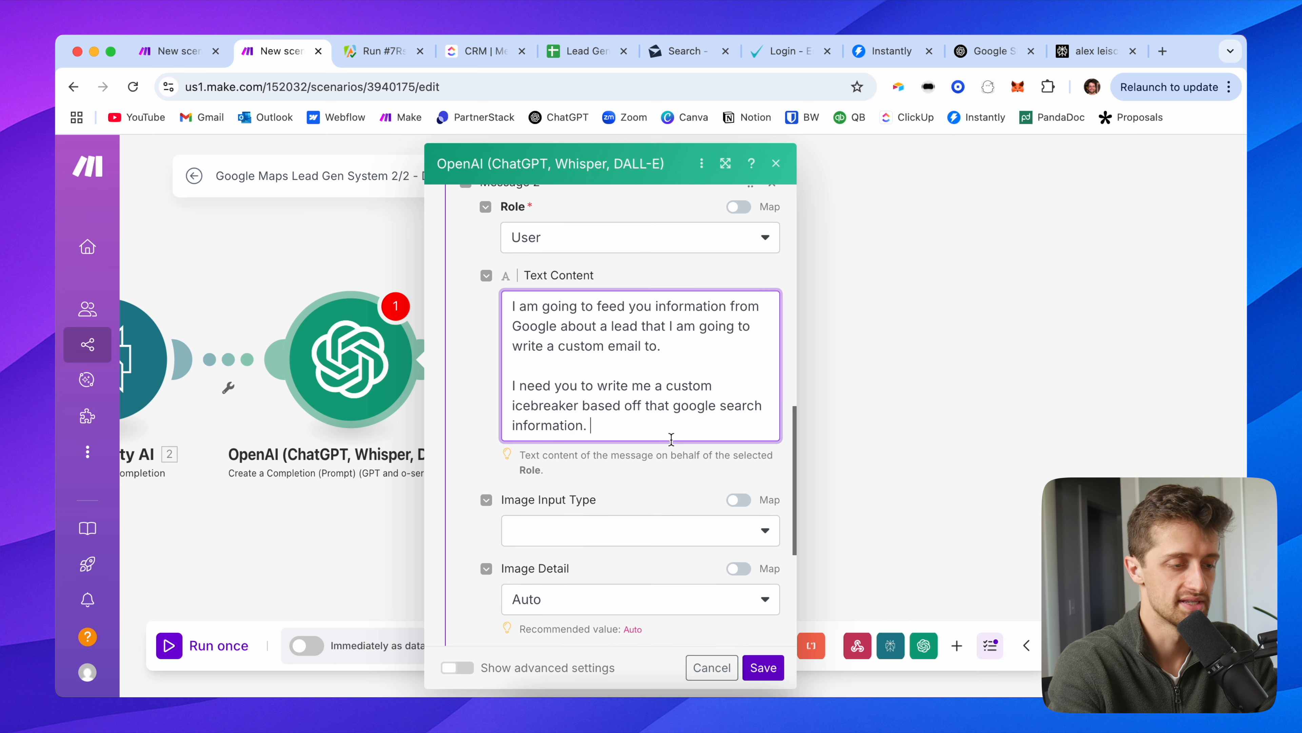
Step: Add 'Rules:' with rule 1 on finding plausible connections and rule 2 on a very casual, spartan tone
scroll(631, 419, down, 2)
key(Return)
key(Return)
text(Rules:)
key(Return)
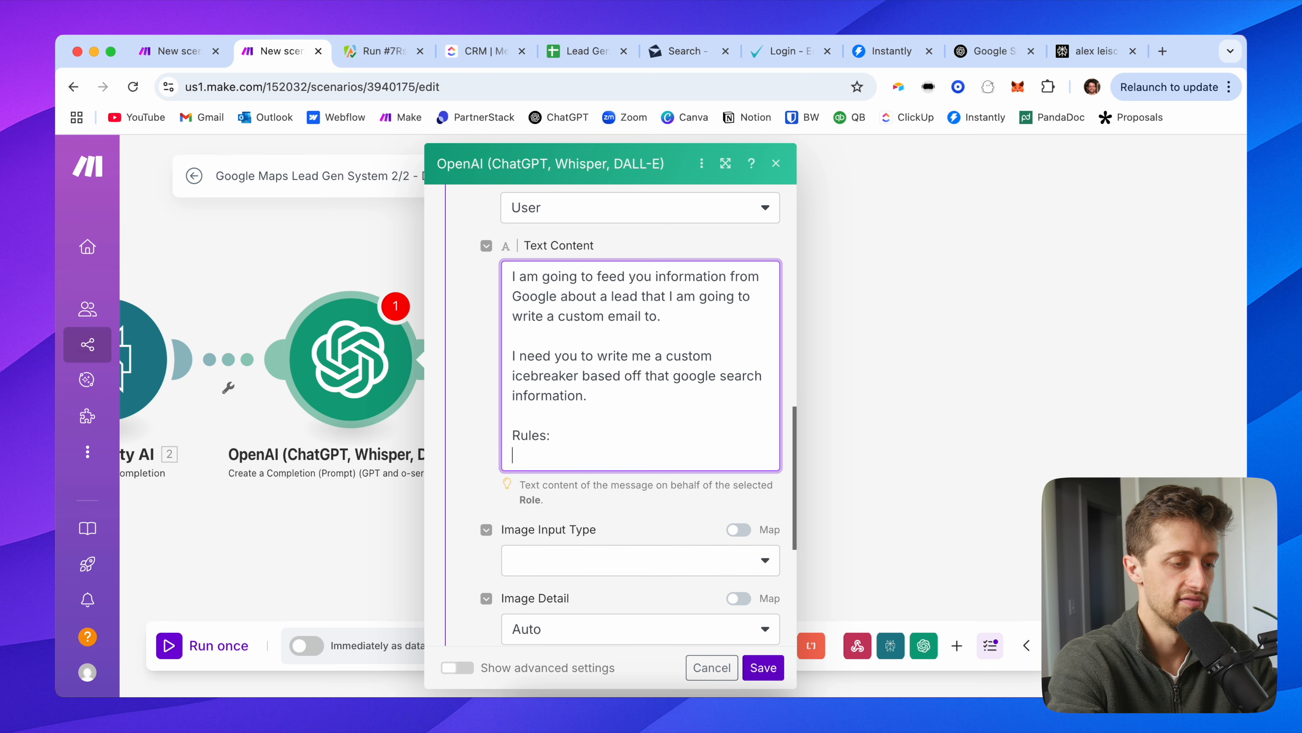
text(Vi)
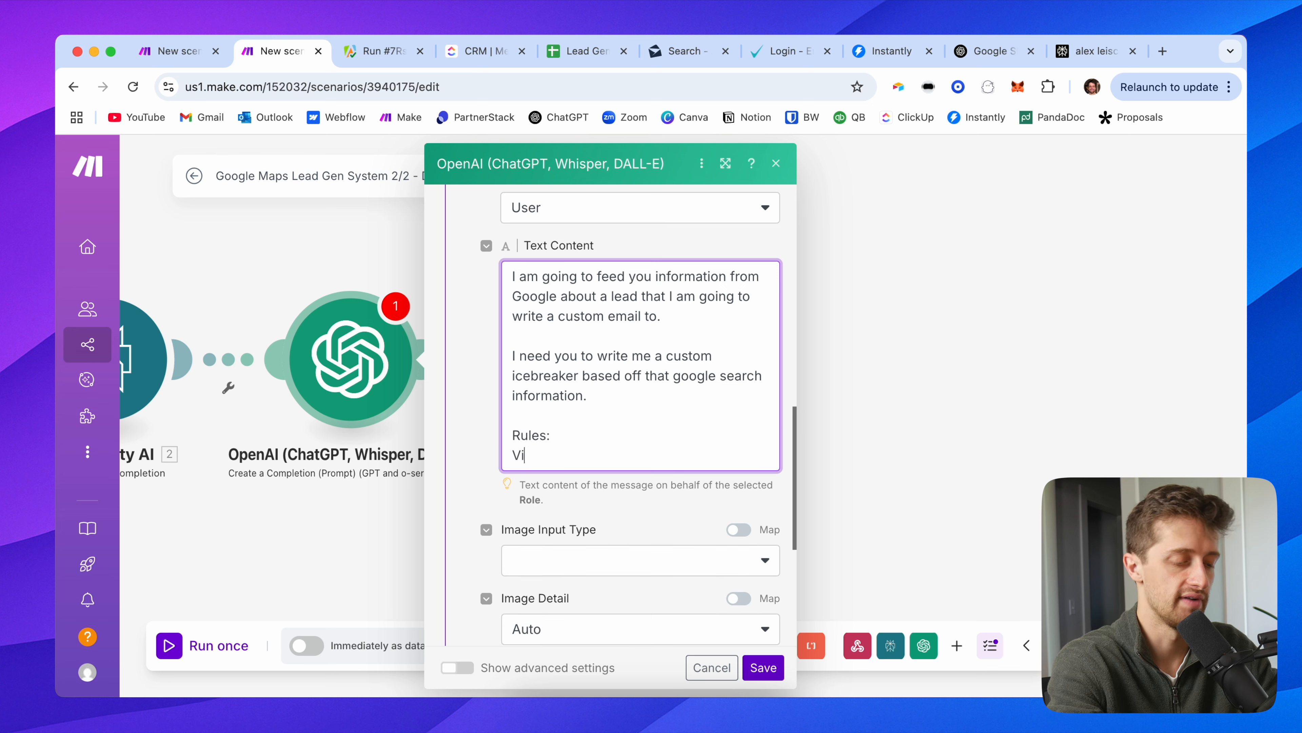
text(dn Find plausi)
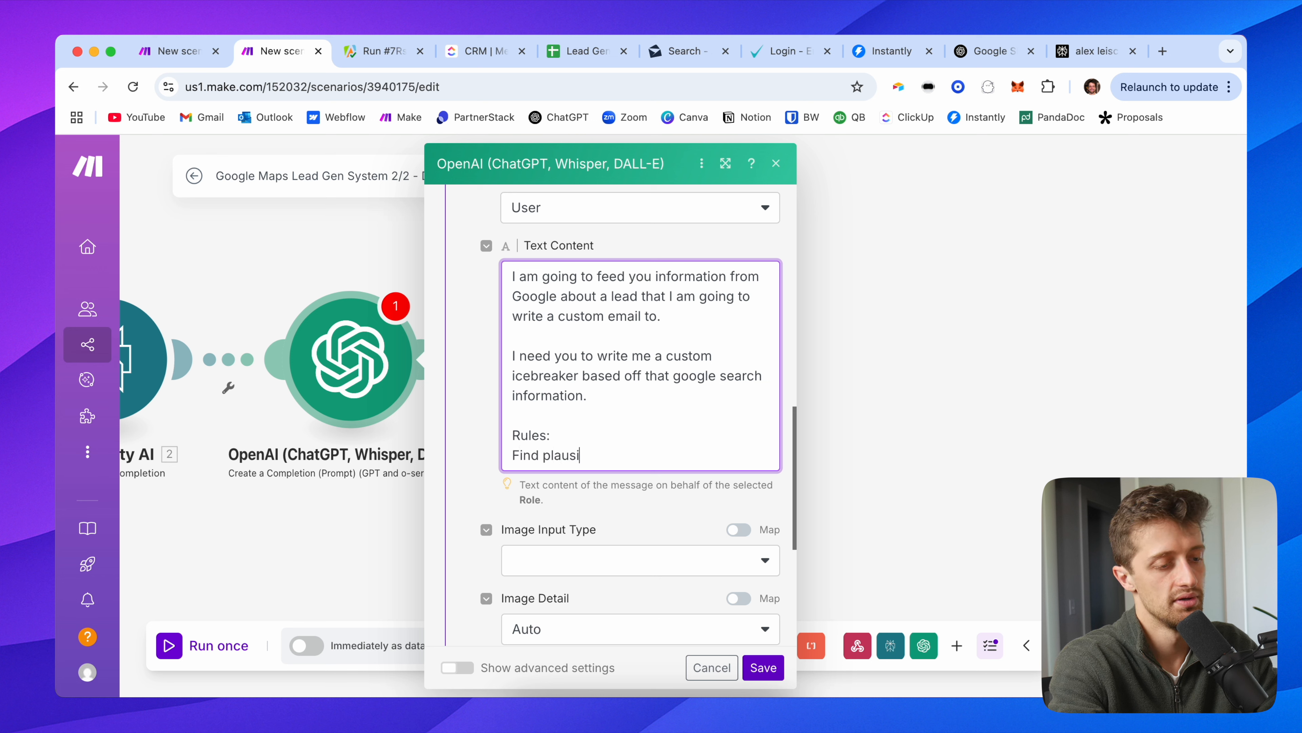
text(ble connections where possible.)
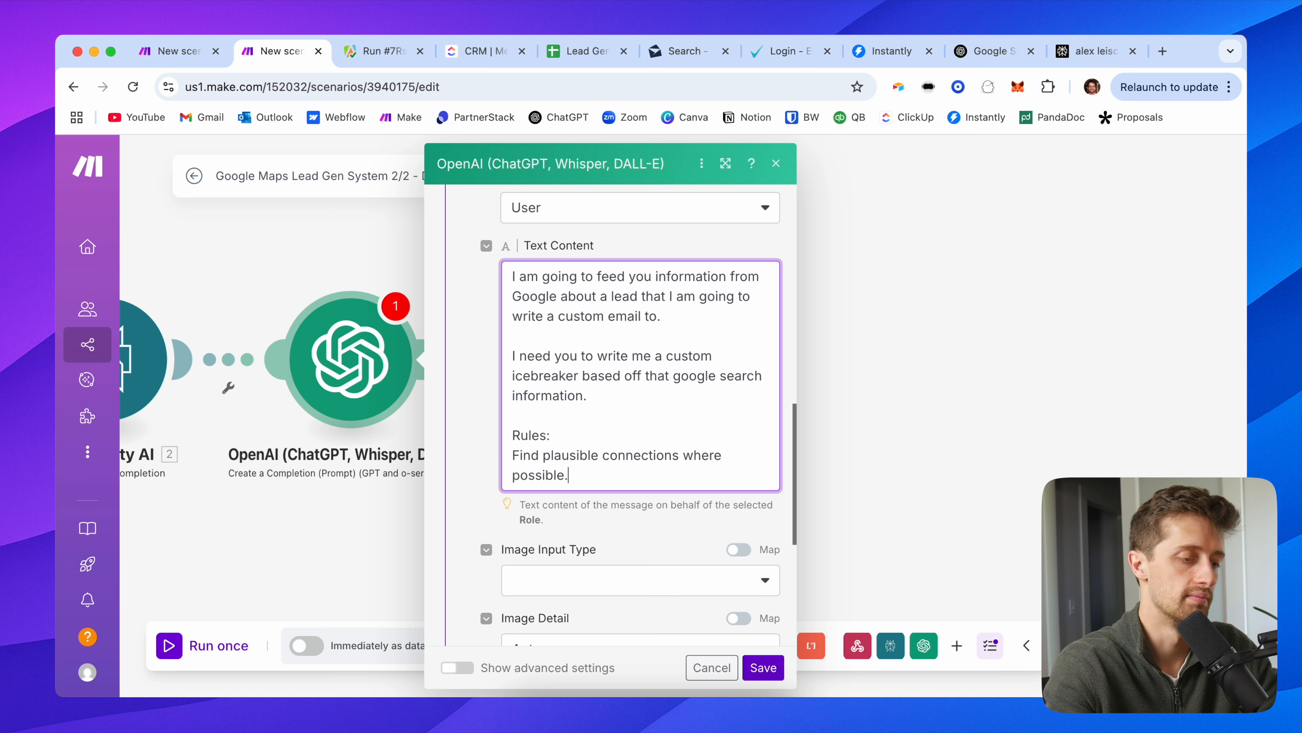
key(Return)
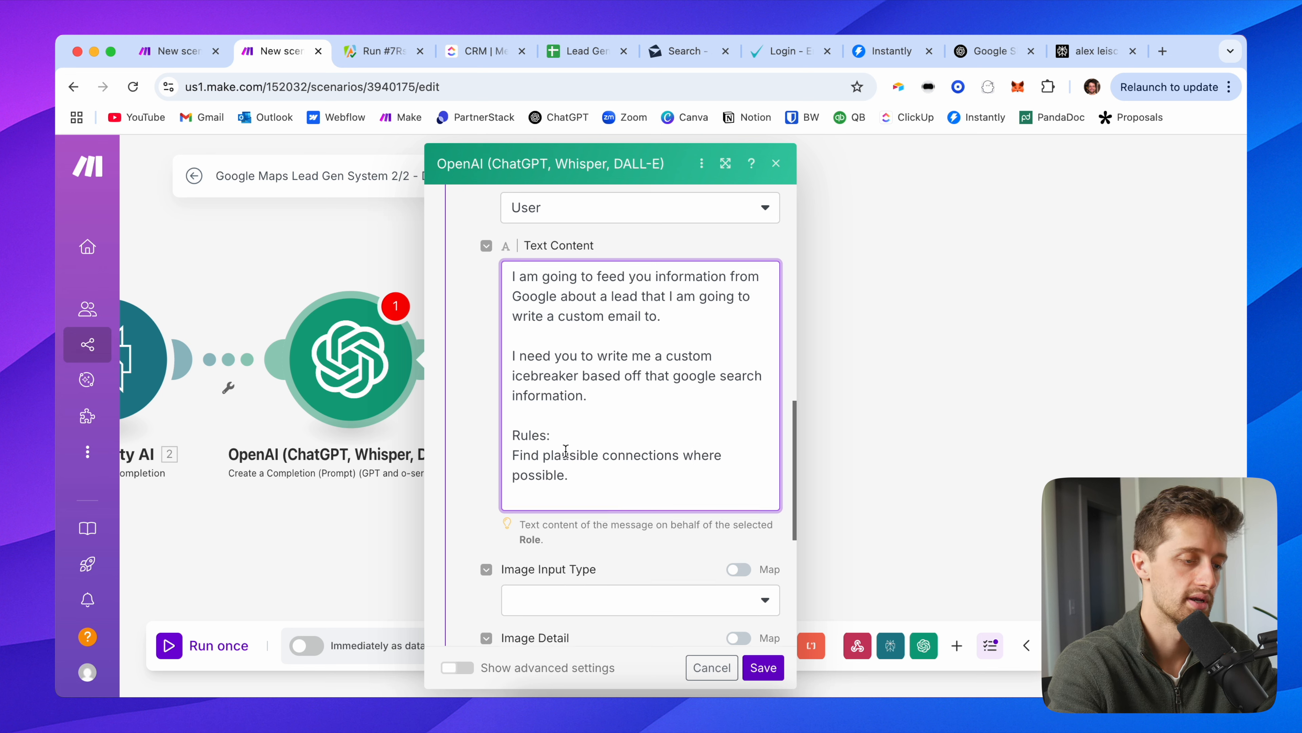
click(513, 455)
text(1. )
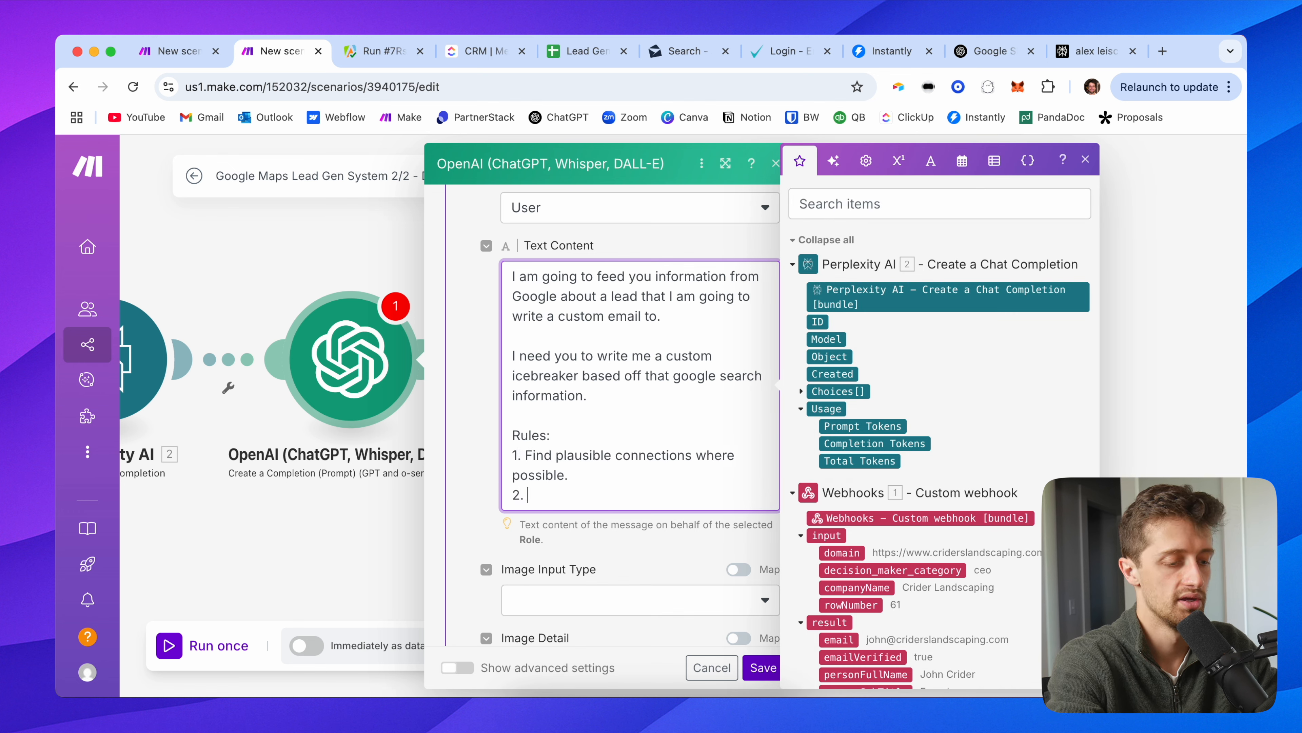
text(2. Tone should be c)
key(BackSpace)
text(very causual and spartan.)
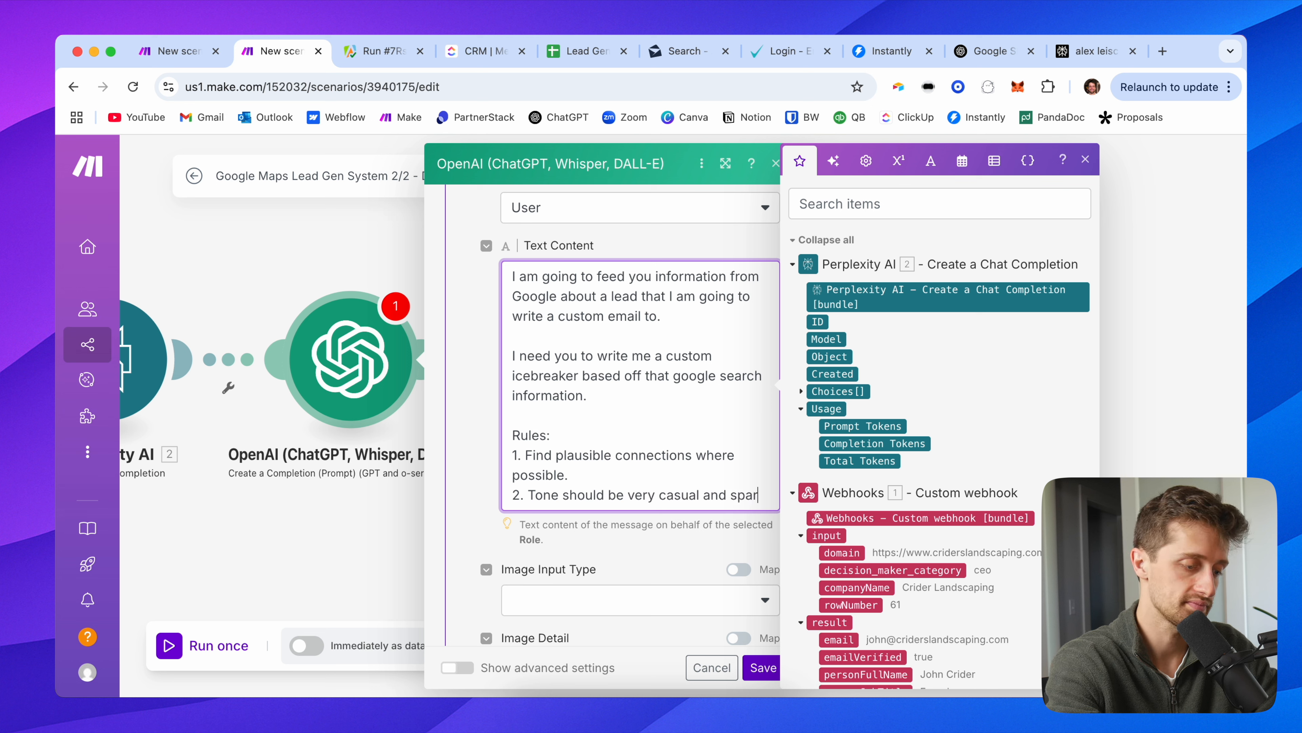
Step: Add rule 3, no overexcitement or exclamation points, and rule 4, respond in JSON only with an icebreaker key
key(Return)
text(3. Don)
text(overl)
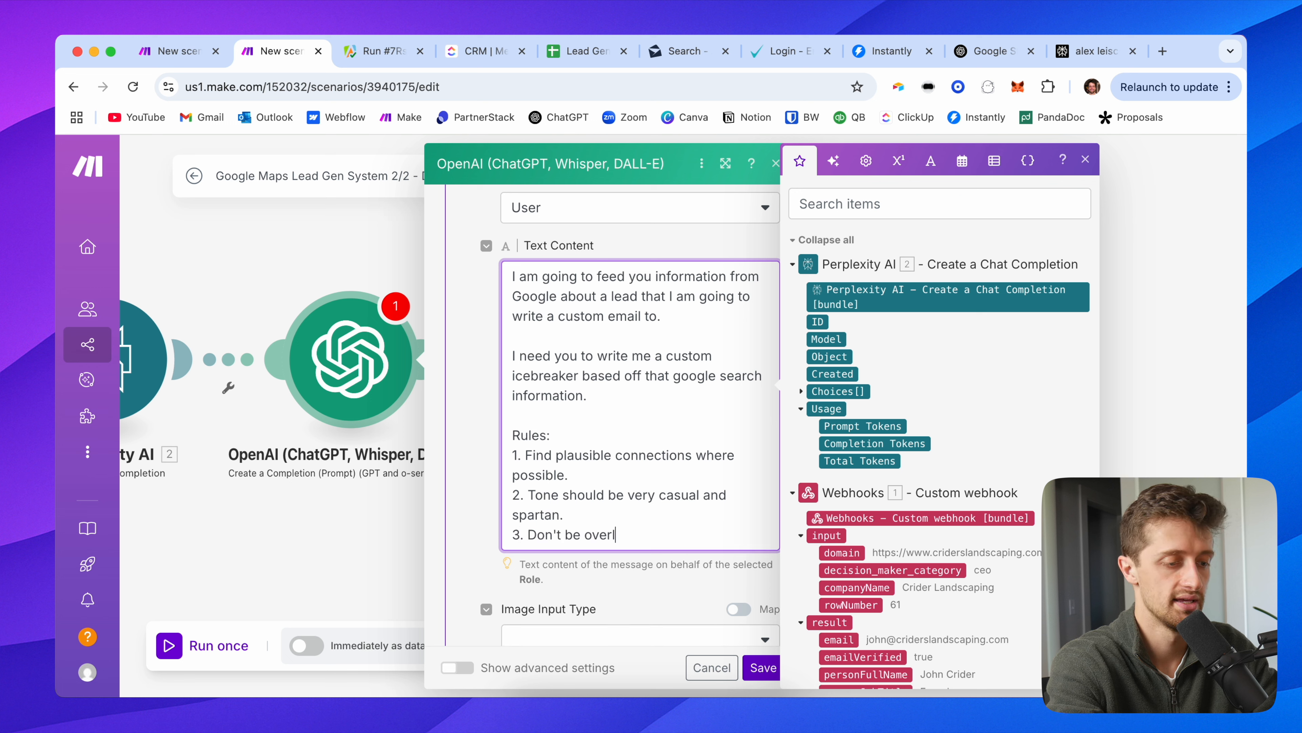
text(y excited, no e)
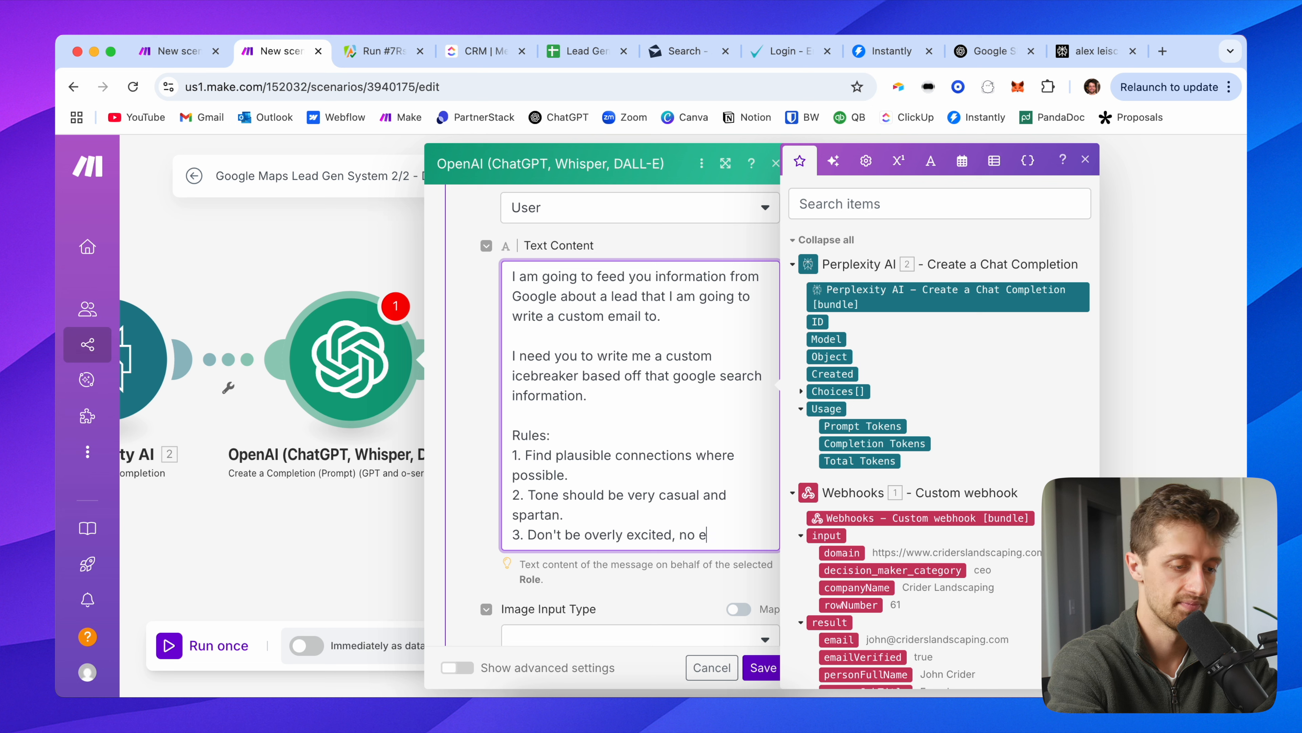
text(xclamation point)
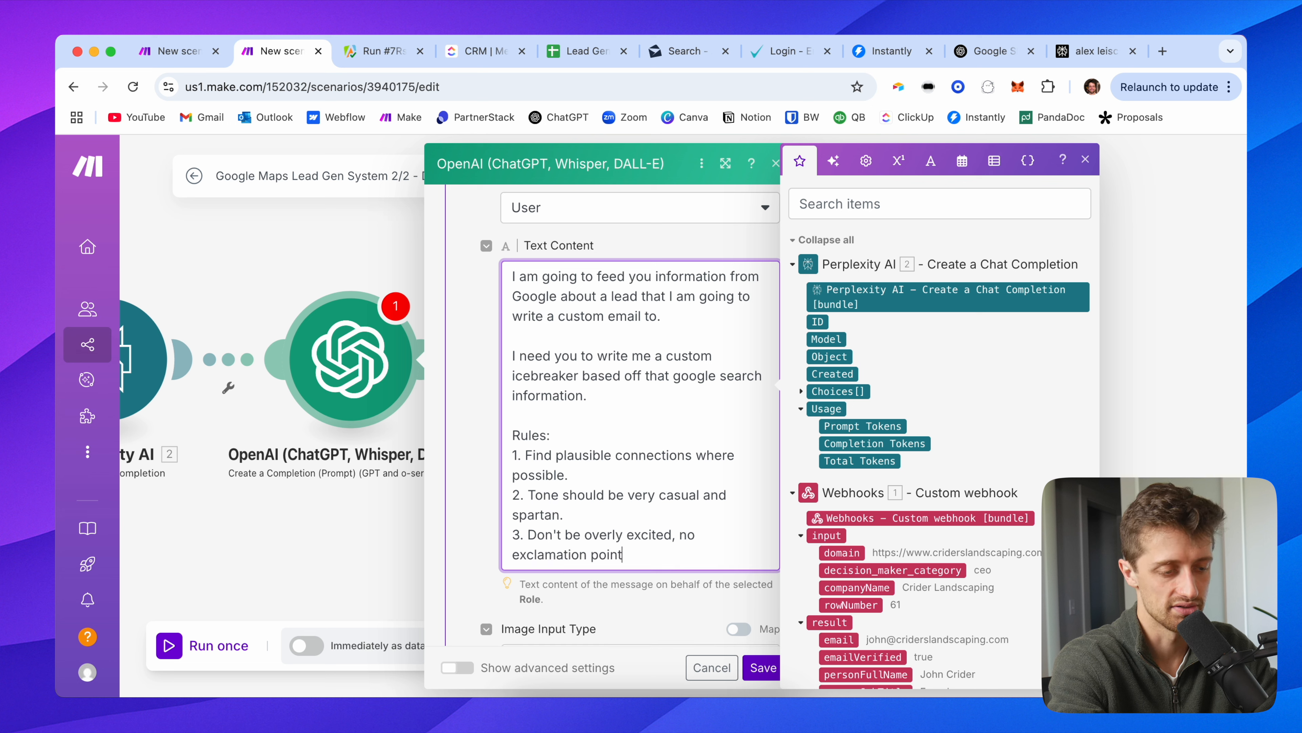
text(s.)
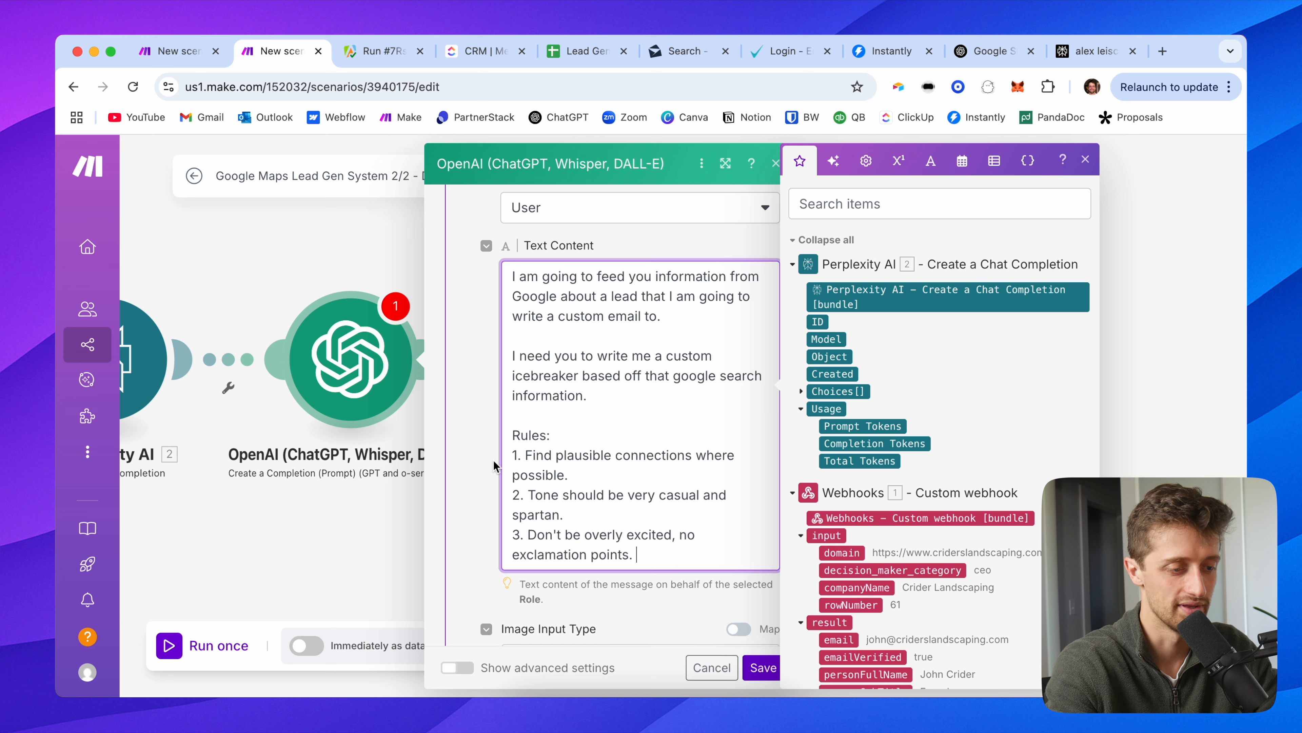
scroll(465, 349, down, 2)
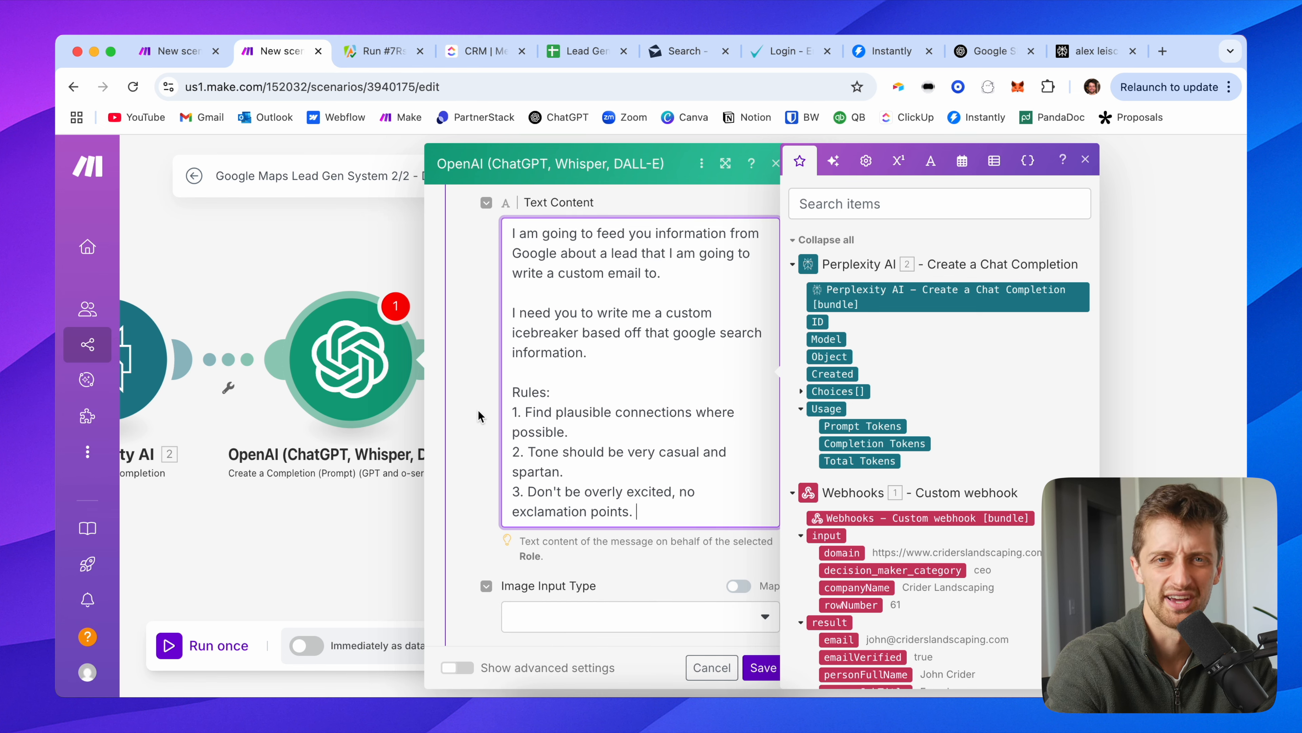
scroll(479, 418, down, 1)
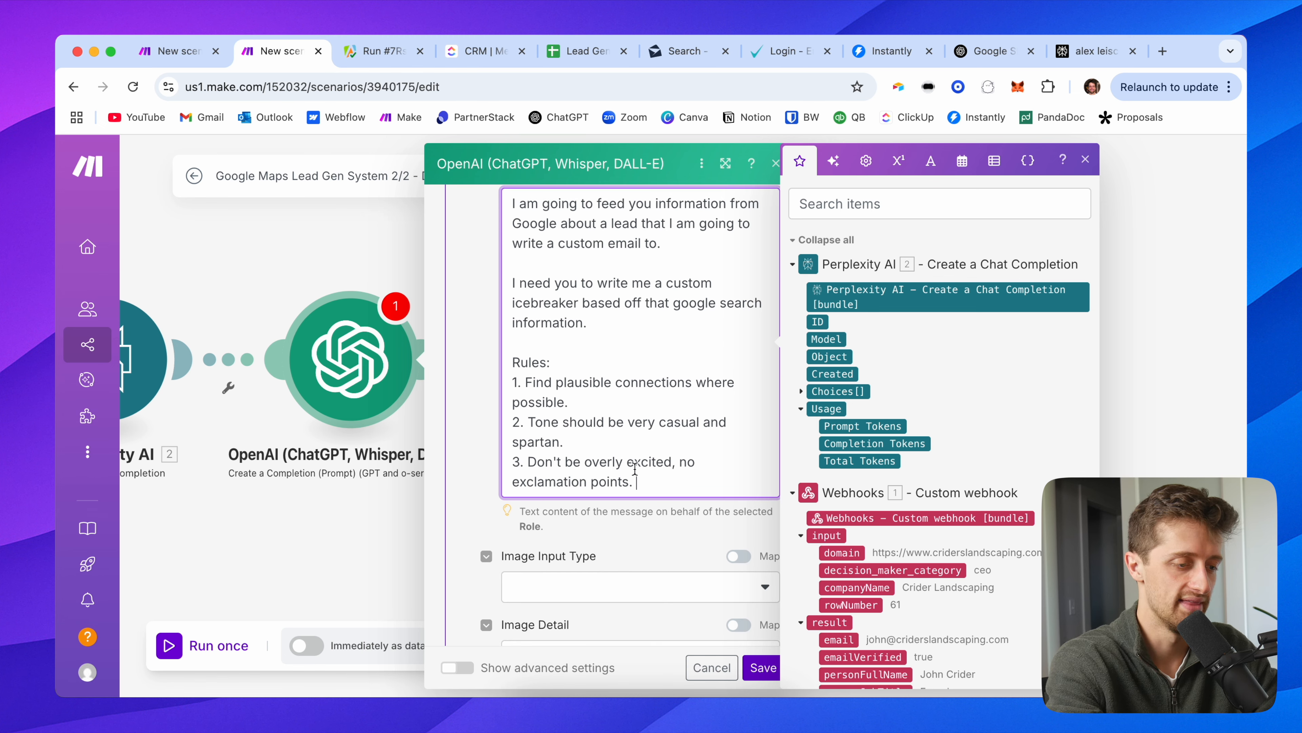
key(Return)
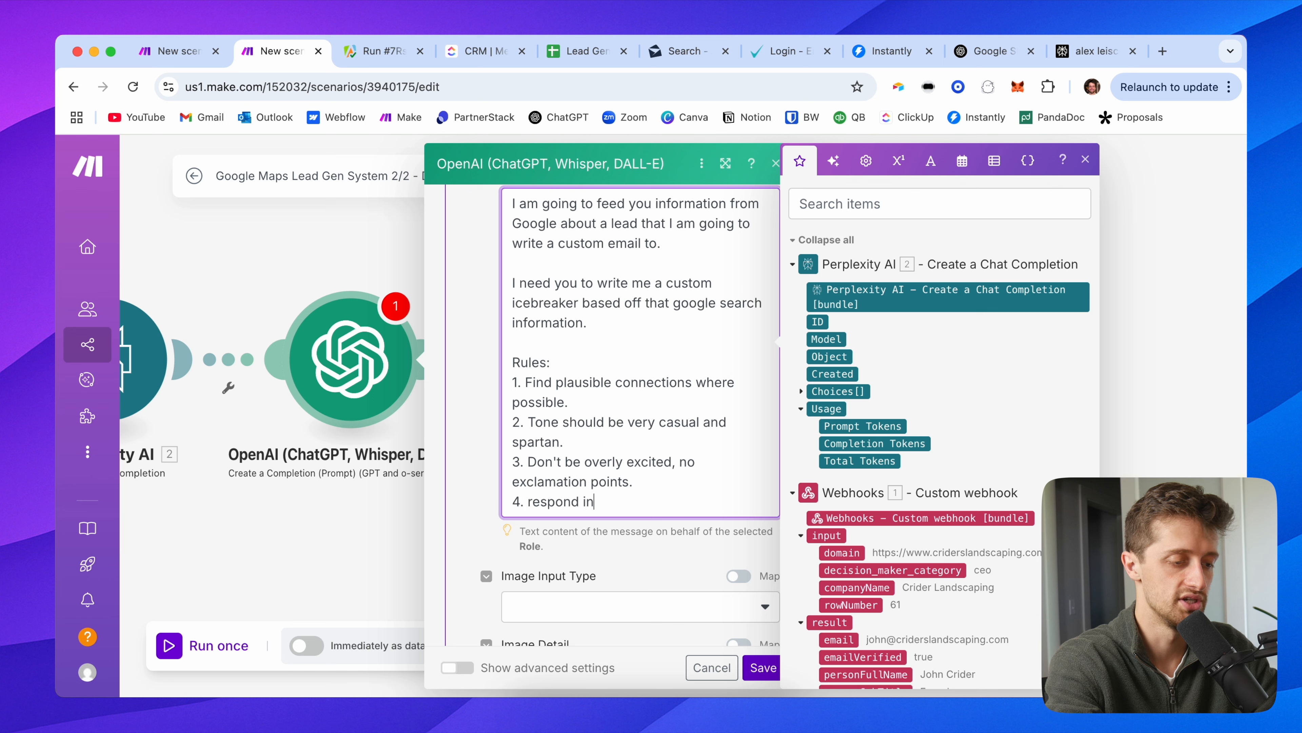
text(4. respond in JSON format onl)
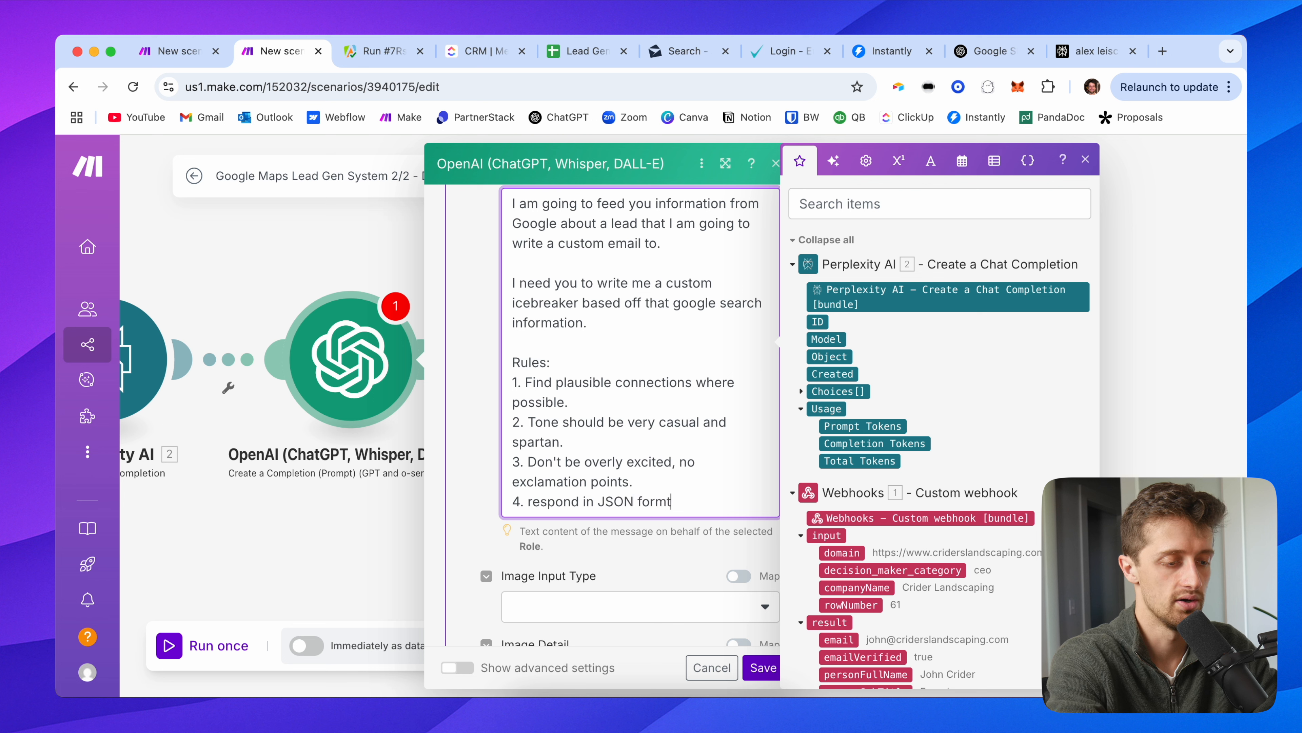
text(y: )
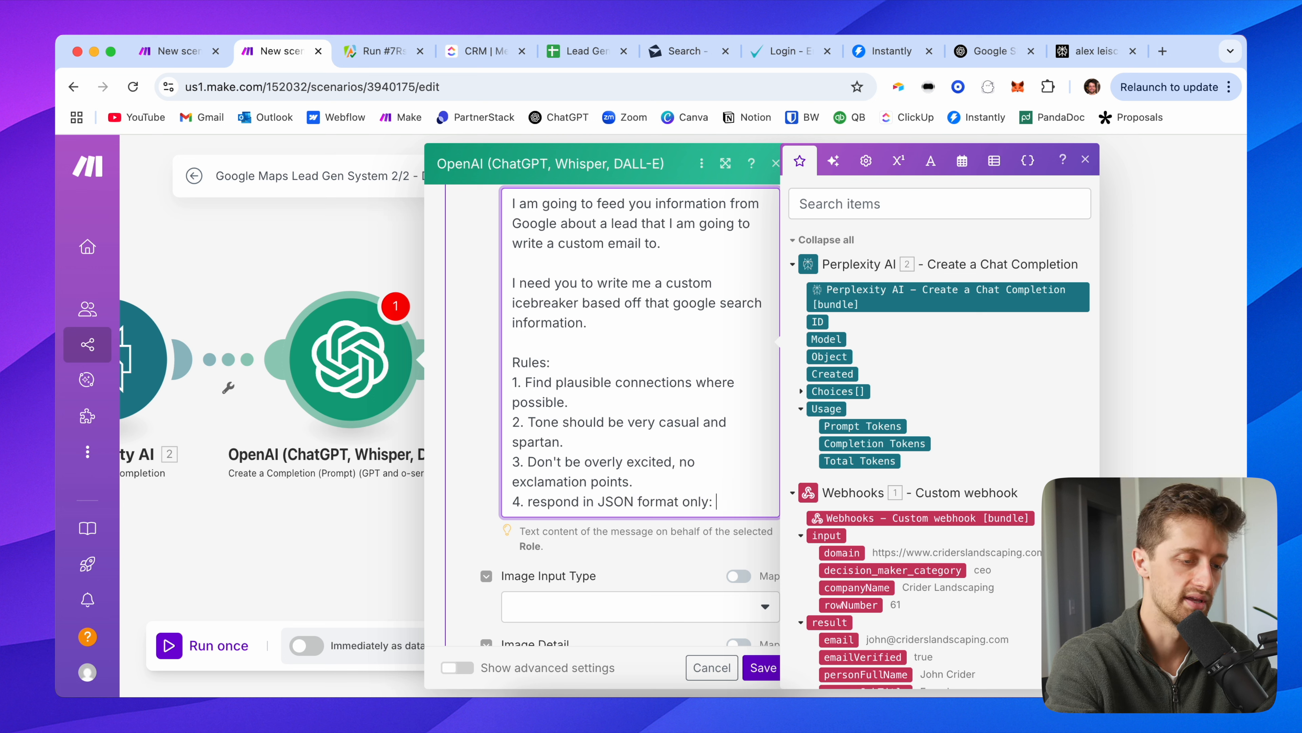
text({}"icebreaker)
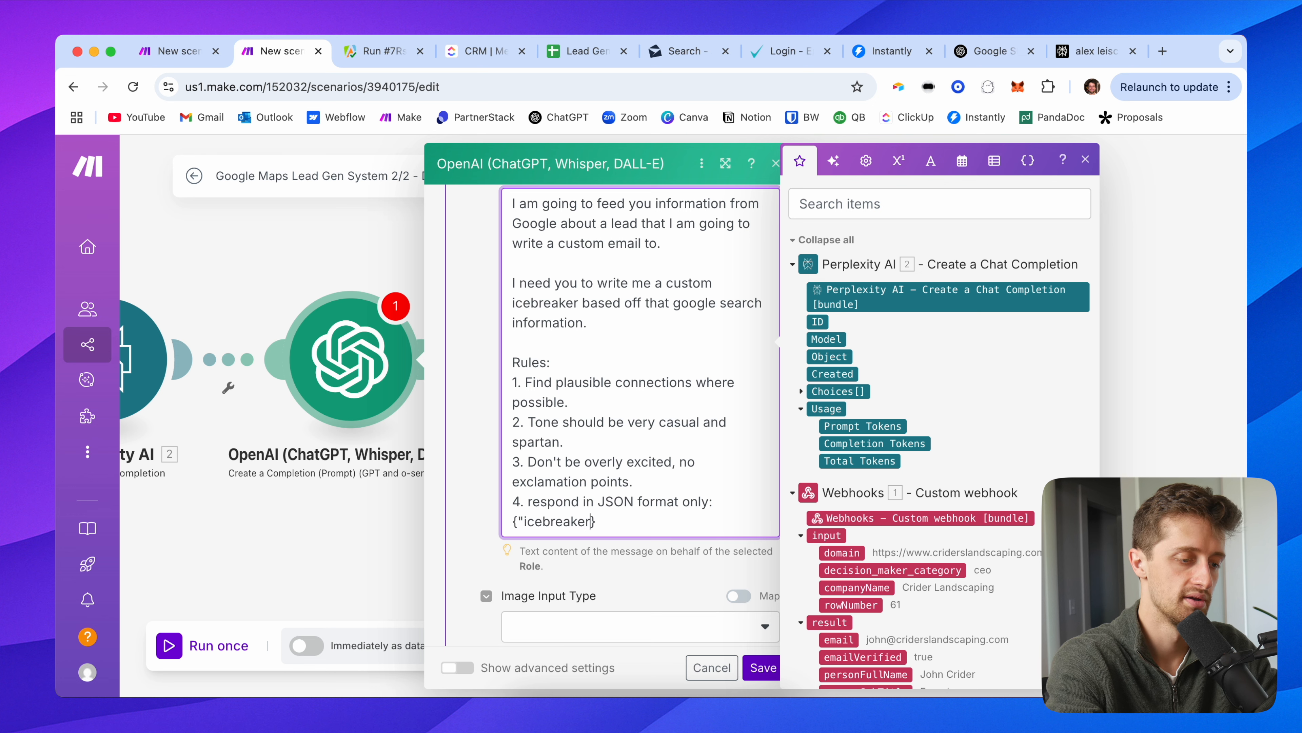
text(: "")
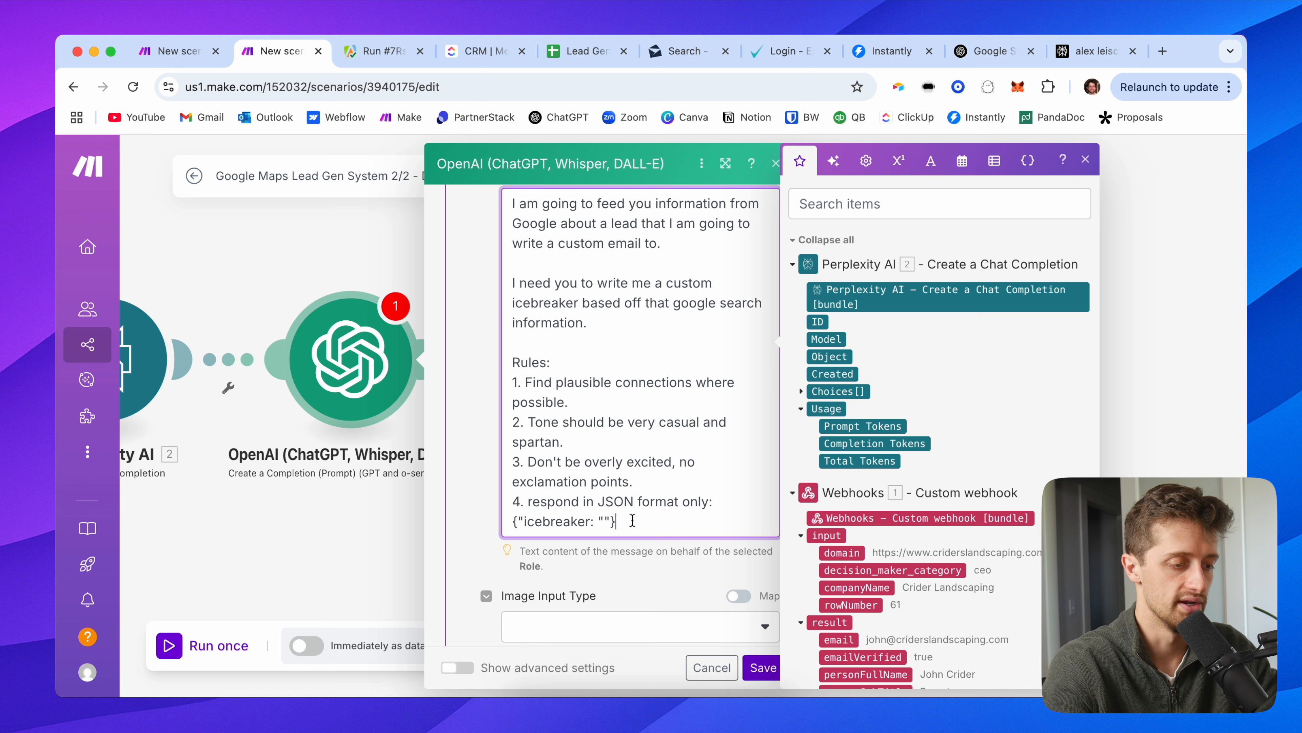
scroll(633, 520, down, 3)
Step: In the advanced settings, set Response Format to JSON Object and turn on Parse JSON Response
click(491, 439)
scroll(488, 467, down, 4)
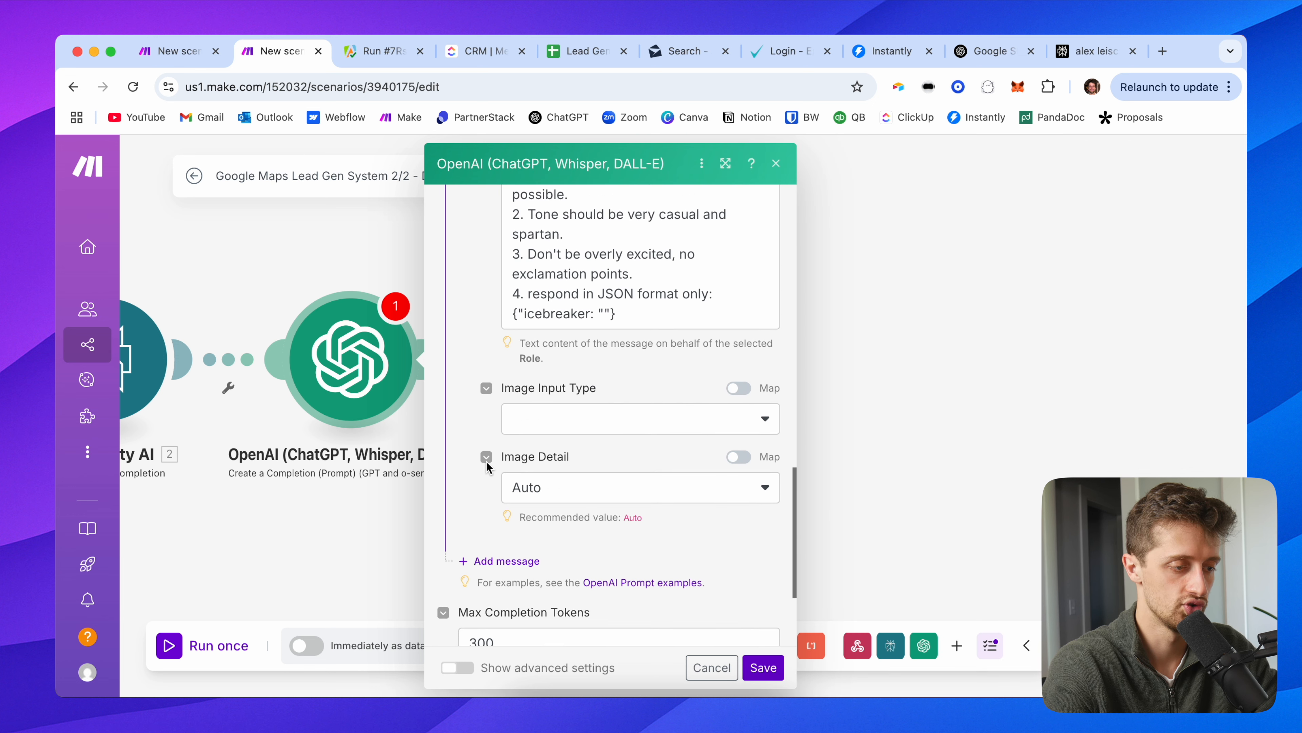
scroll(487, 466, down, 5)
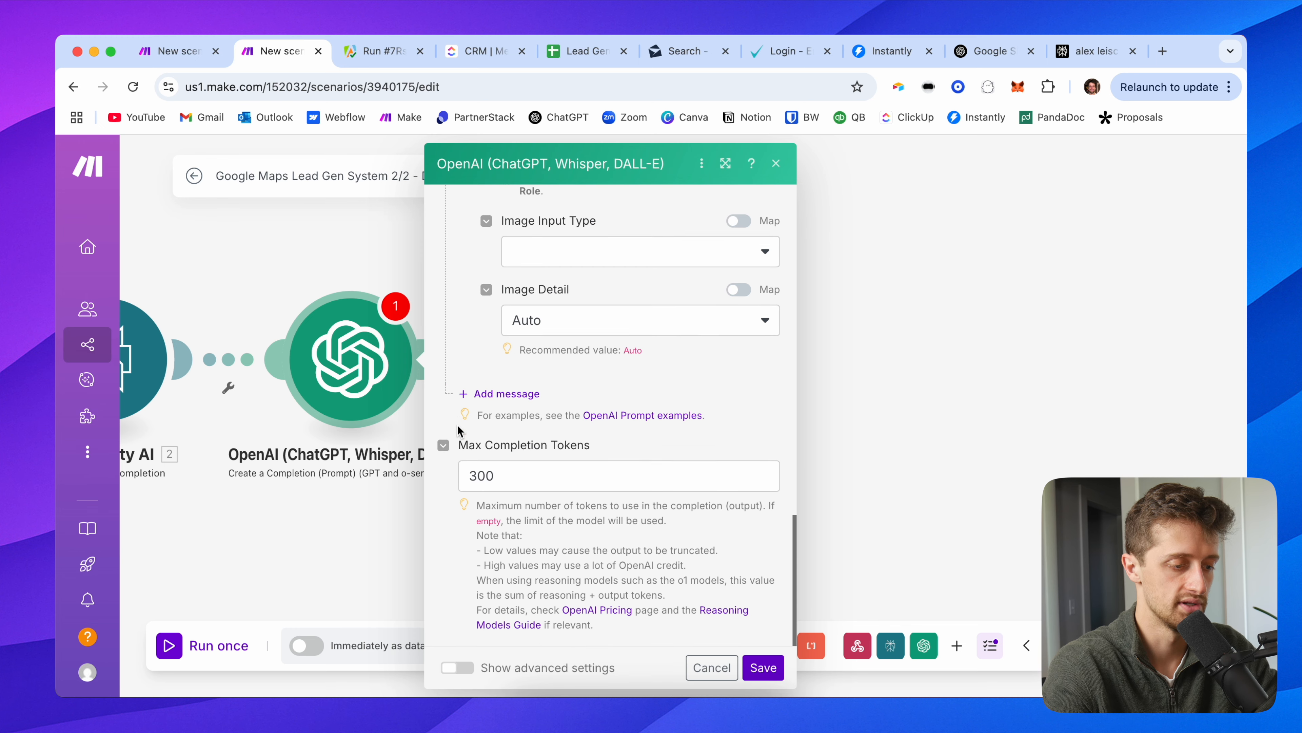
click(458, 667)
scroll(480, 548, down, 2)
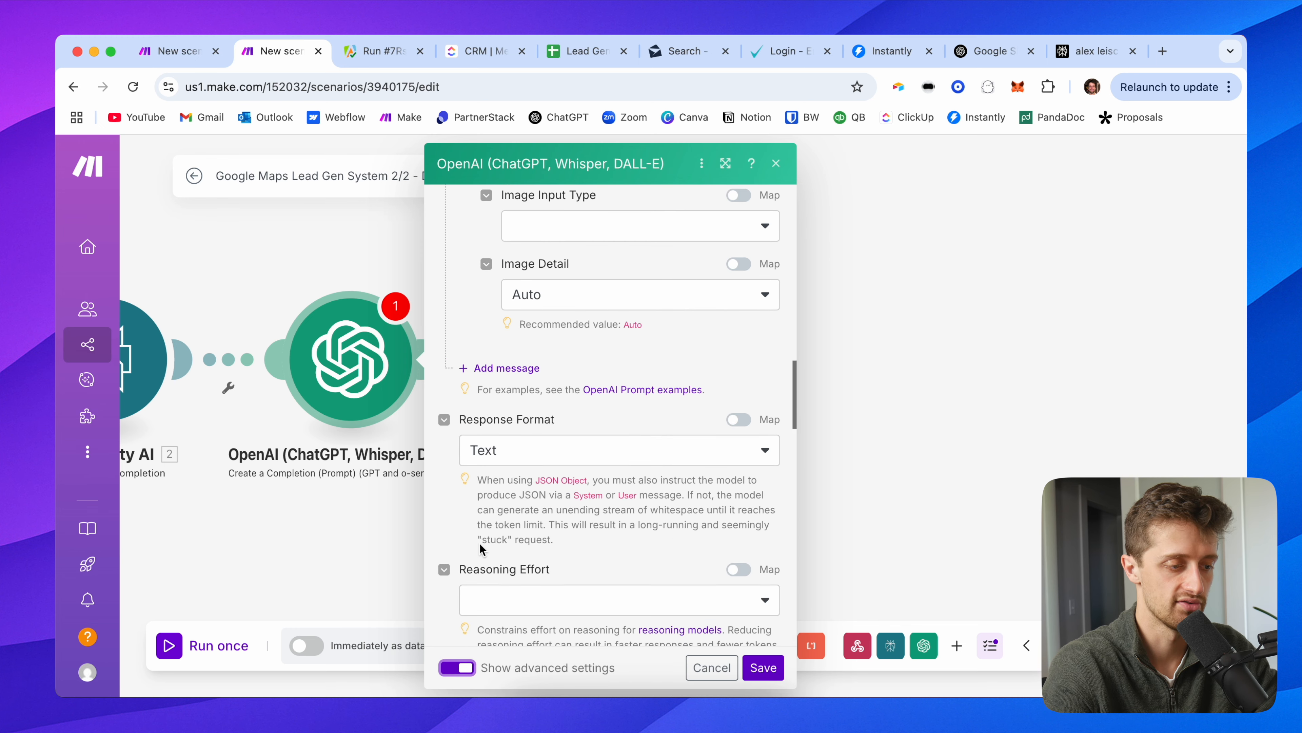
scroll(481, 548, down, 2)
click(498, 409)
click(519, 497)
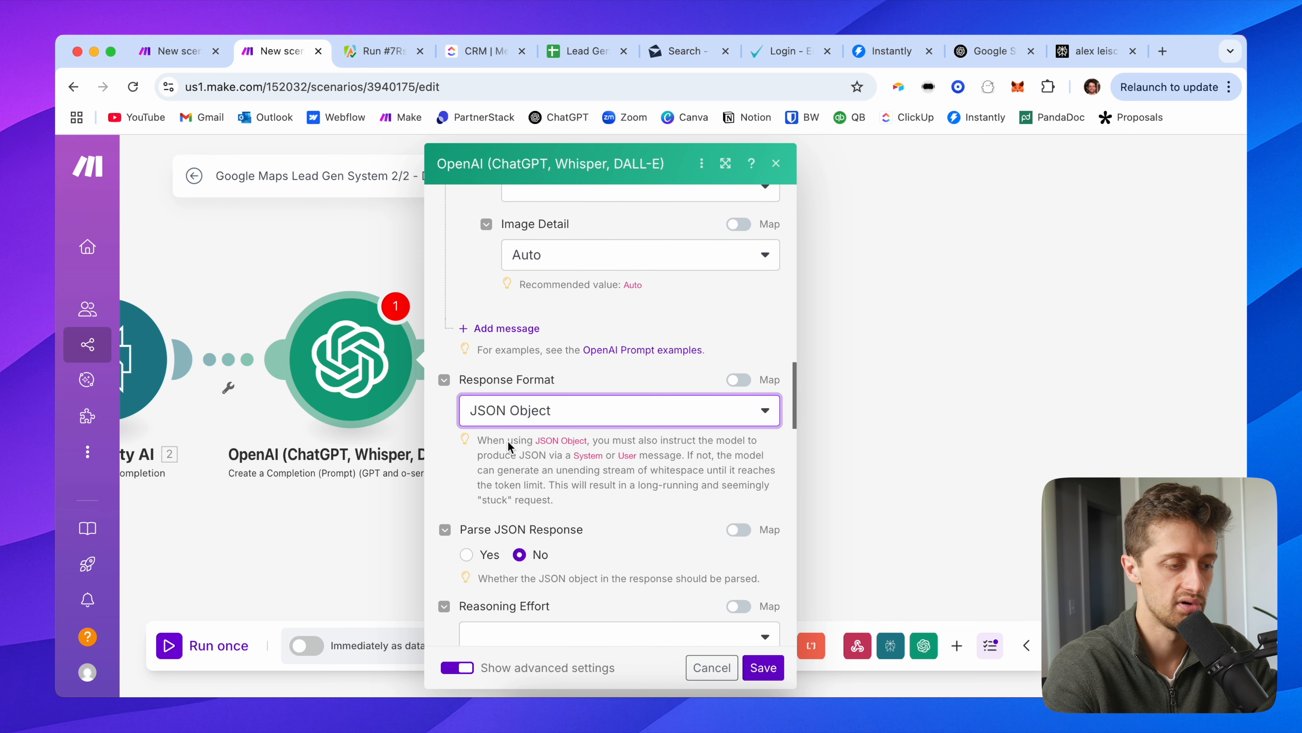
scroll(498, 437, down, 2)
click(465, 497)
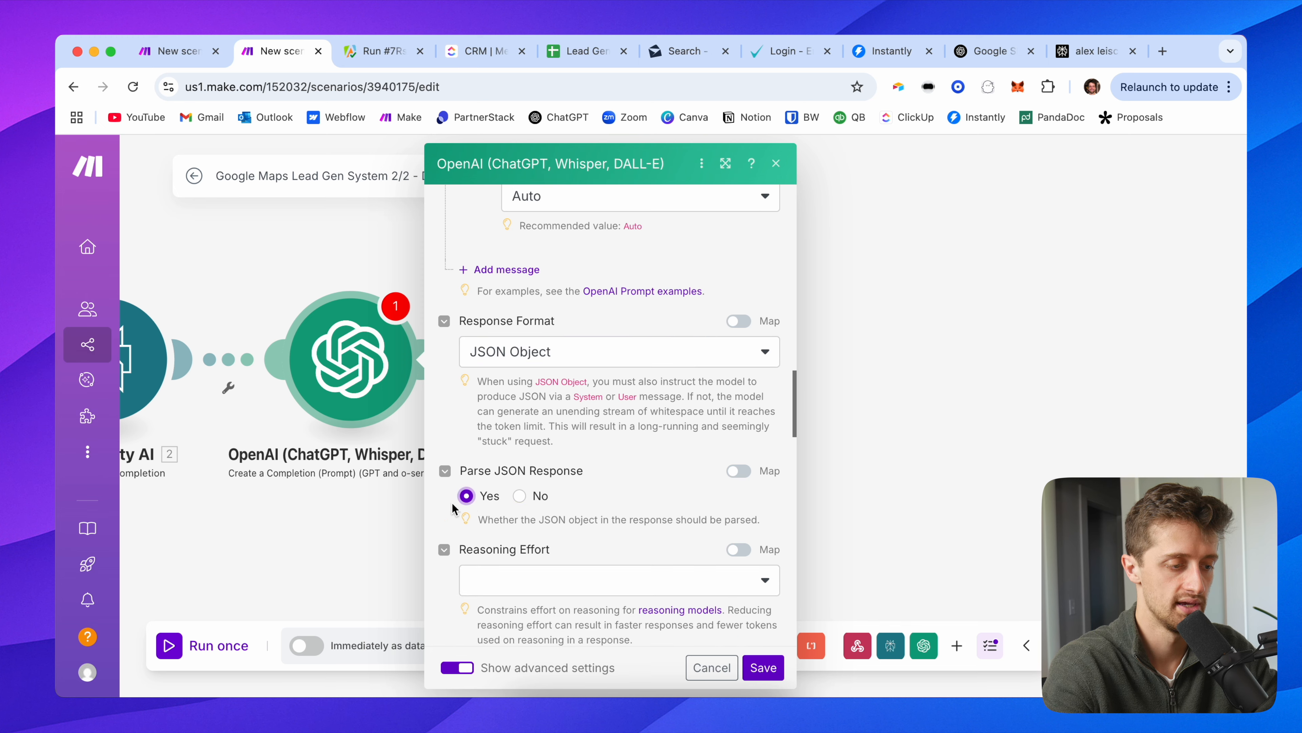
Step: Set the OpenAI Temperature to .6
scroll(464, 504, down, 12)
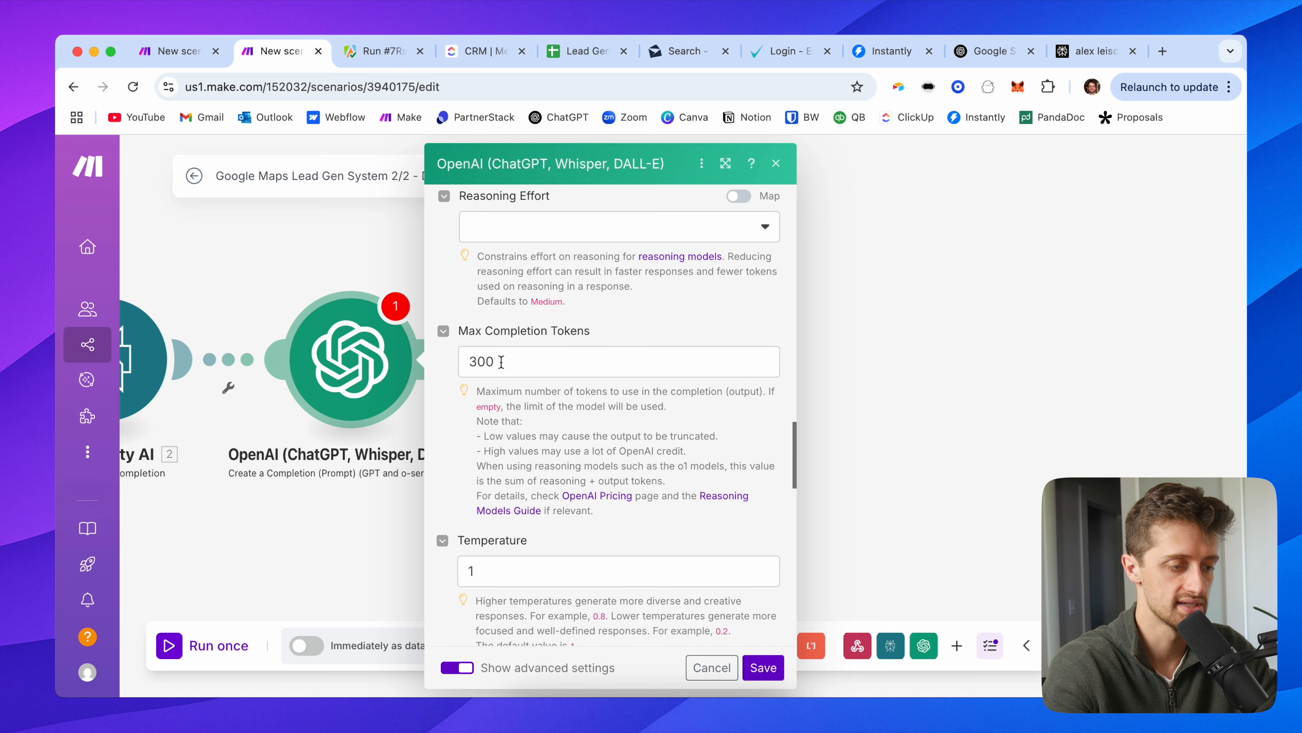
scroll(469, 443, down, 4)
click(477, 451)
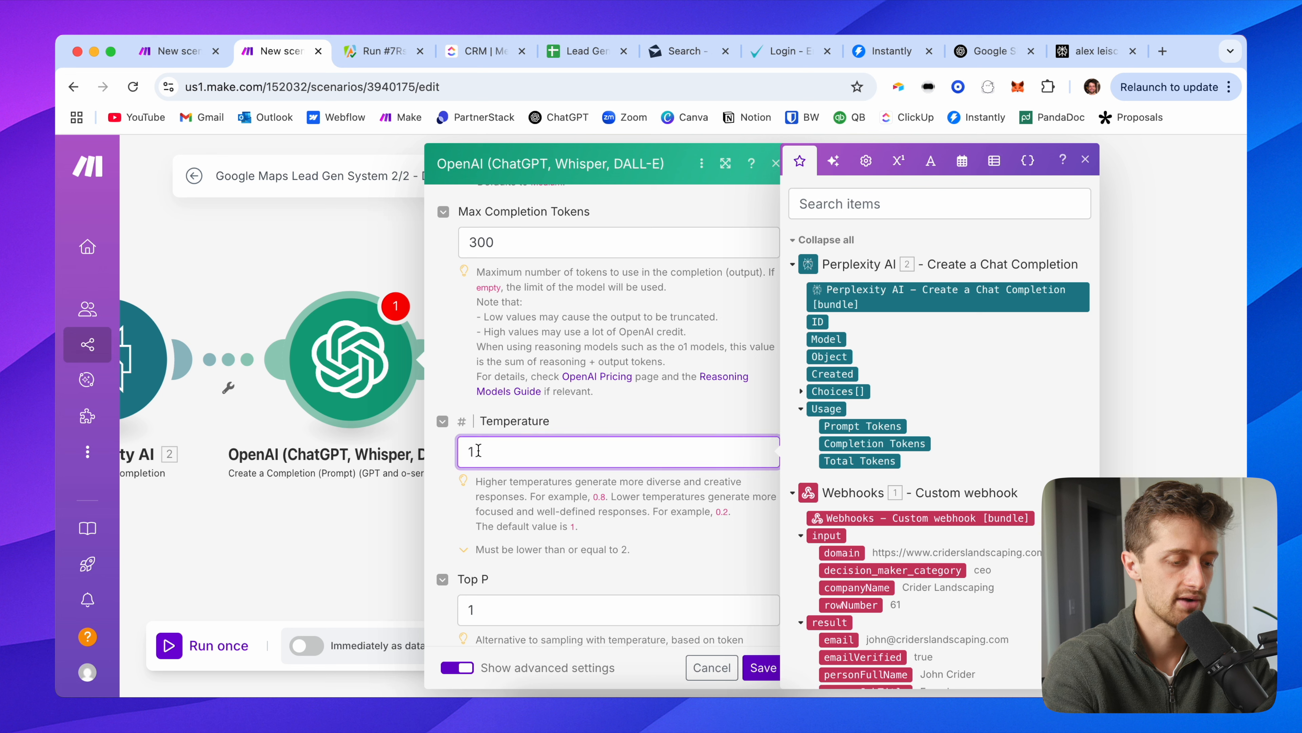
text(.6)
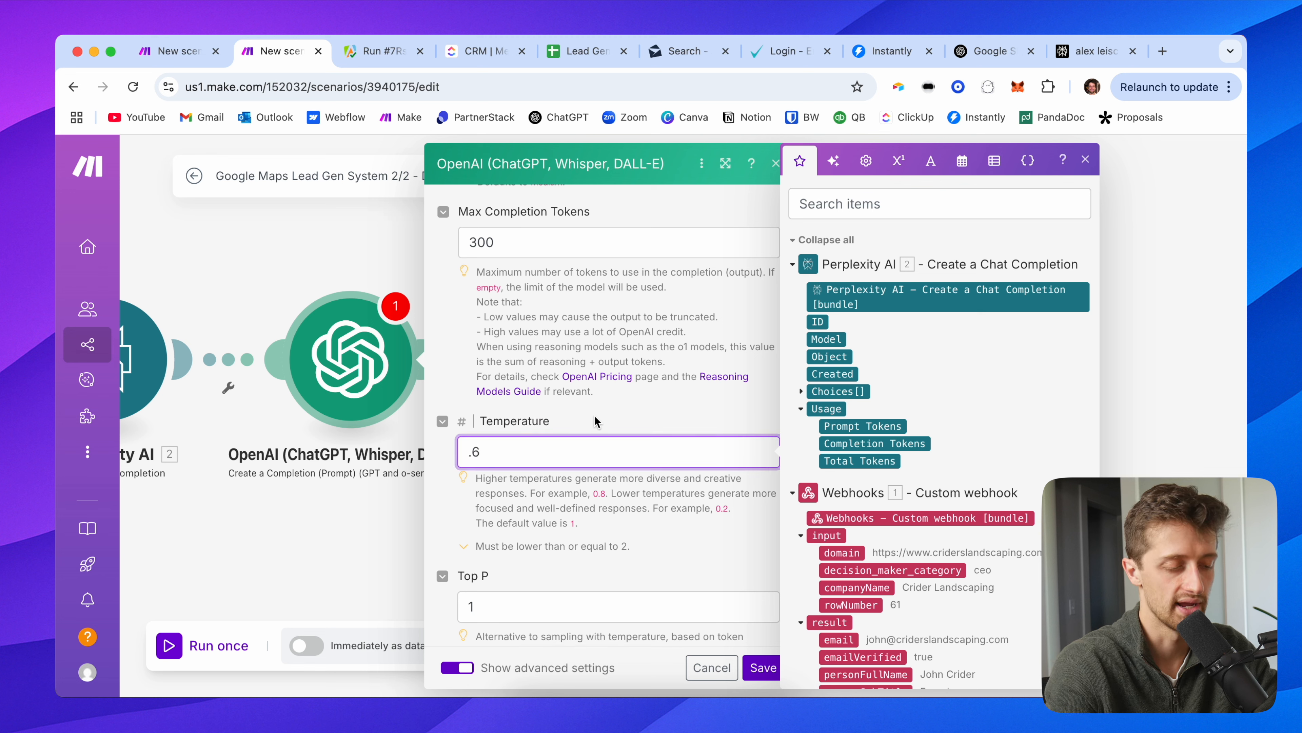
click(594, 415)
Step: Add a third message to the OpenAI prompt and bring up its role choices
scroll(456, 405, down, 8)
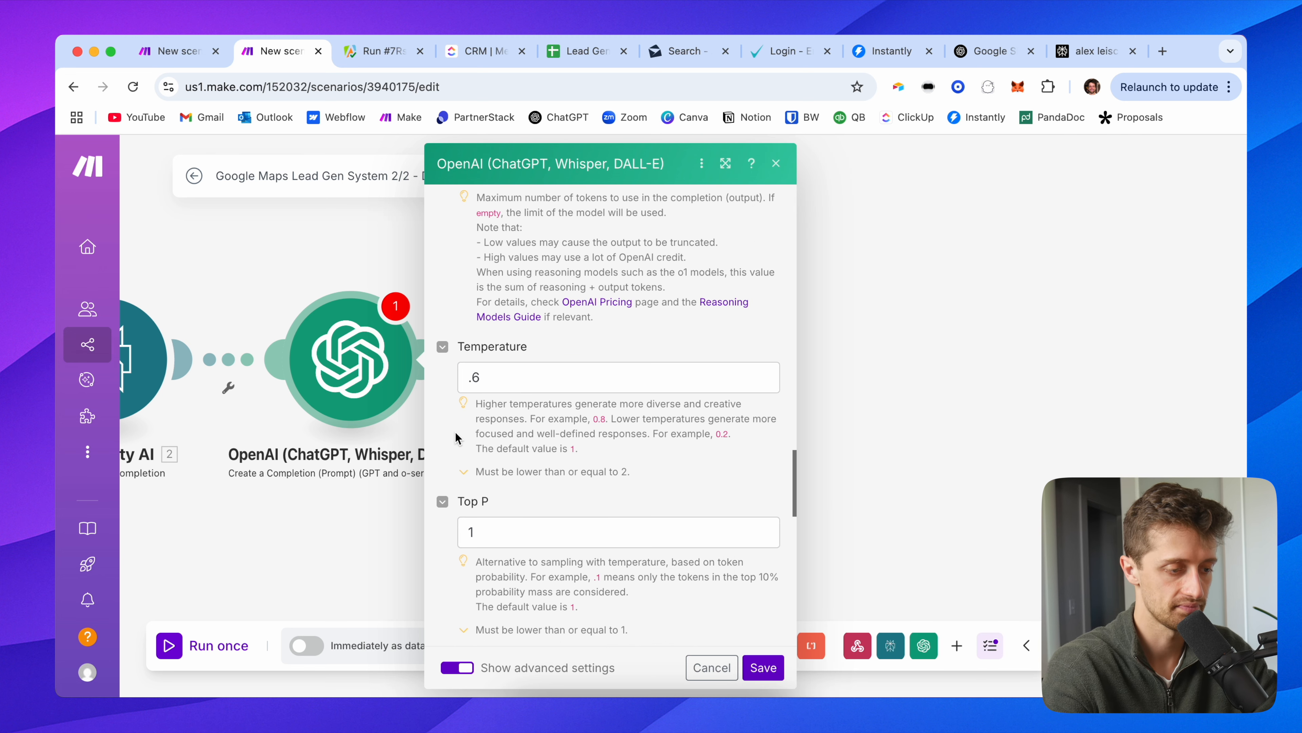
scroll(459, 399, down, 7)
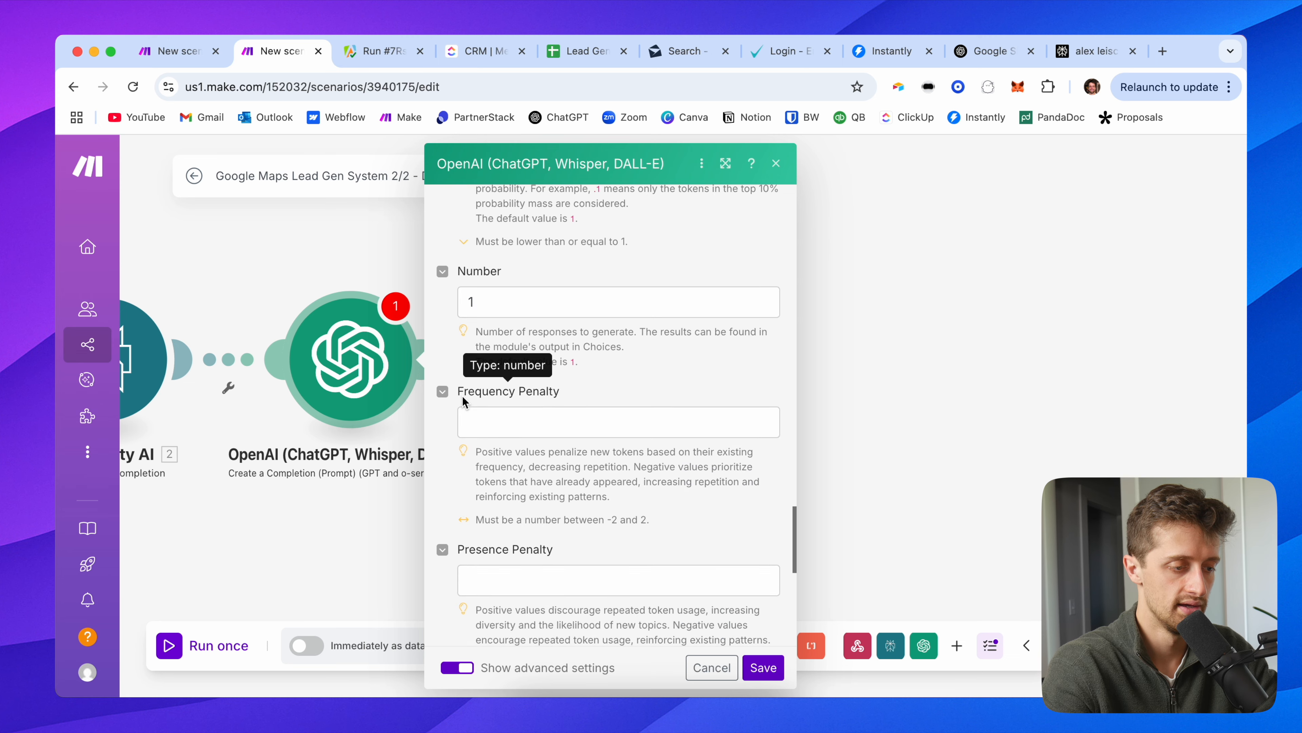
scroll(462, 401, down, 16)
scroll(464, 402, up, 15)
scroll(482, 436, down, 6)
scroll(487, 447, down, 10)
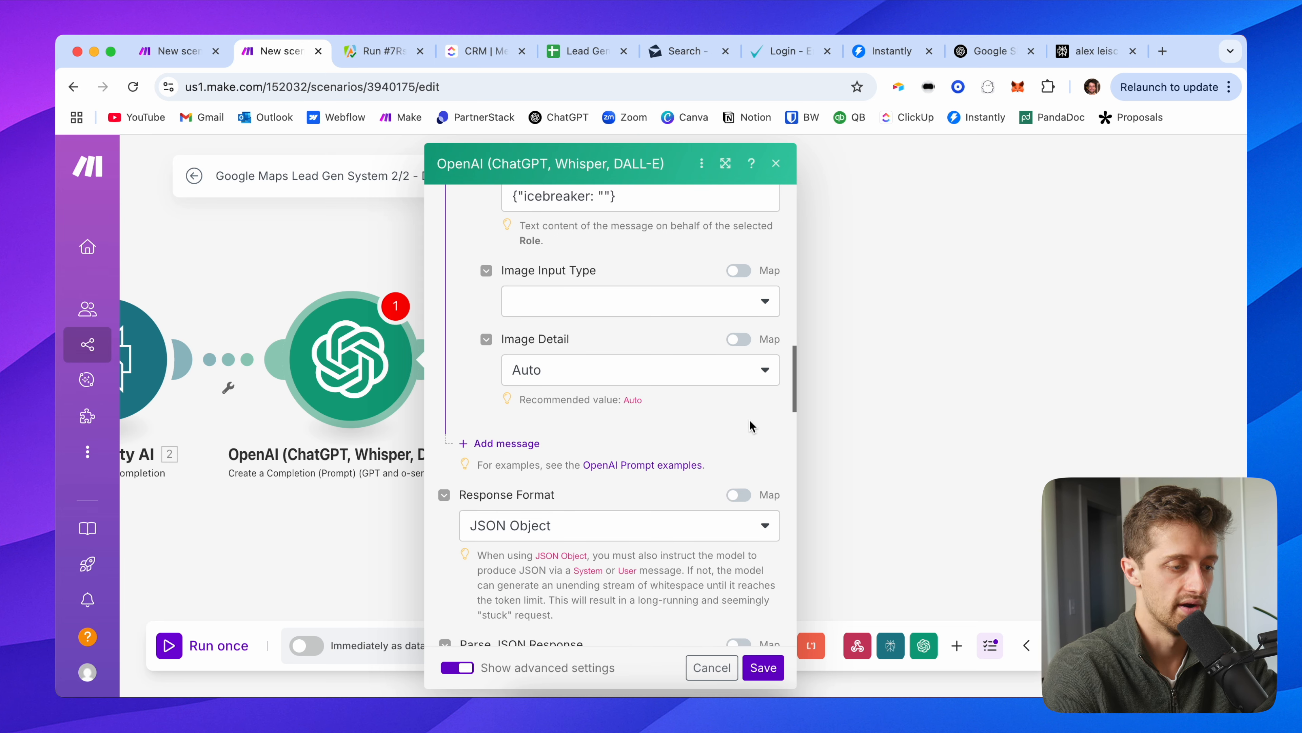
click(525, 444)
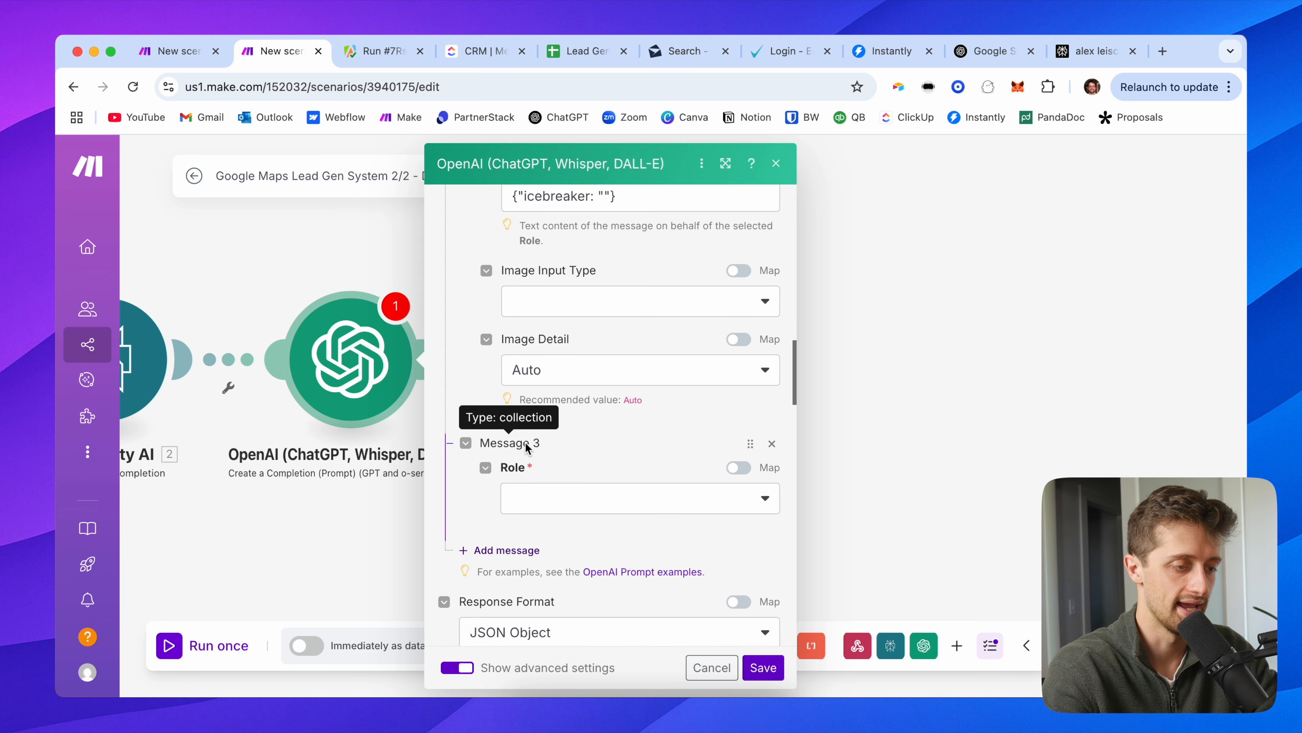
scroll(551, 390, down, 2)
click(552, 388)
Step: Set Message 3's role to User, then copy the whole three-paragraph Perplexity answer and return to Make
click(563, 413)
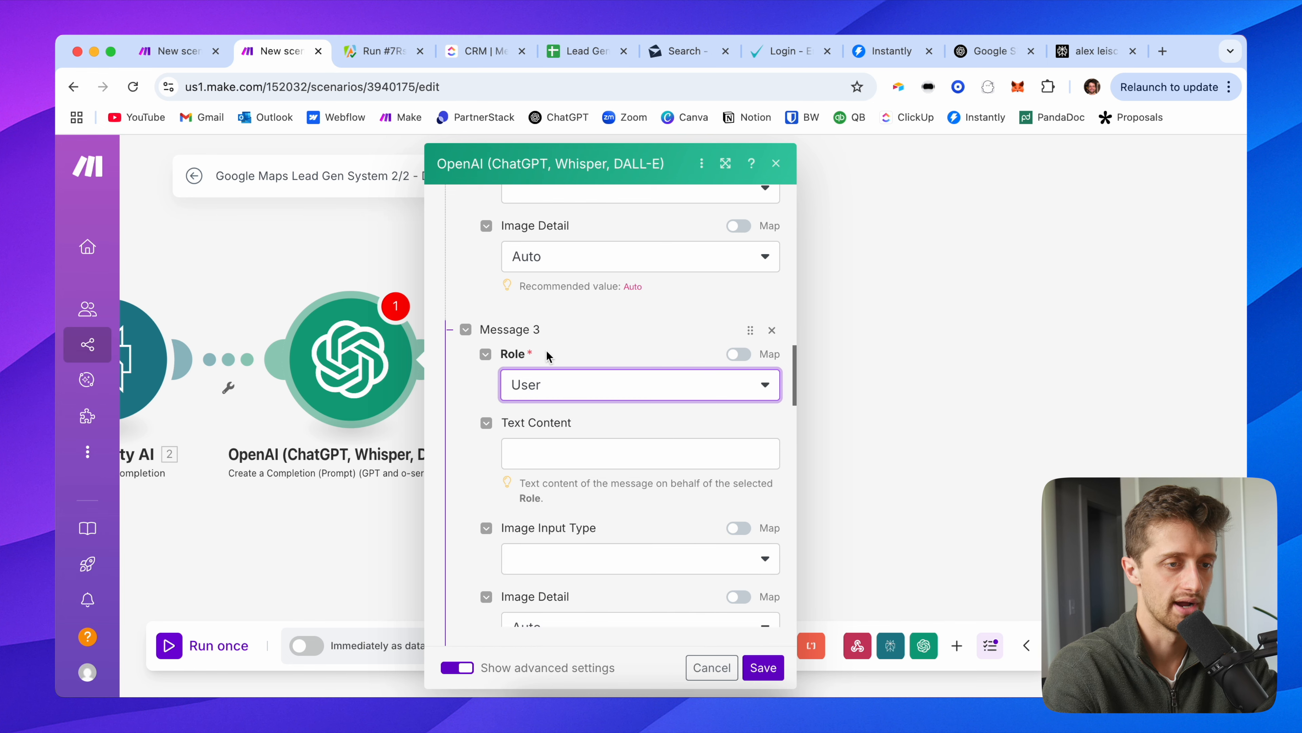
click(1102, 49)
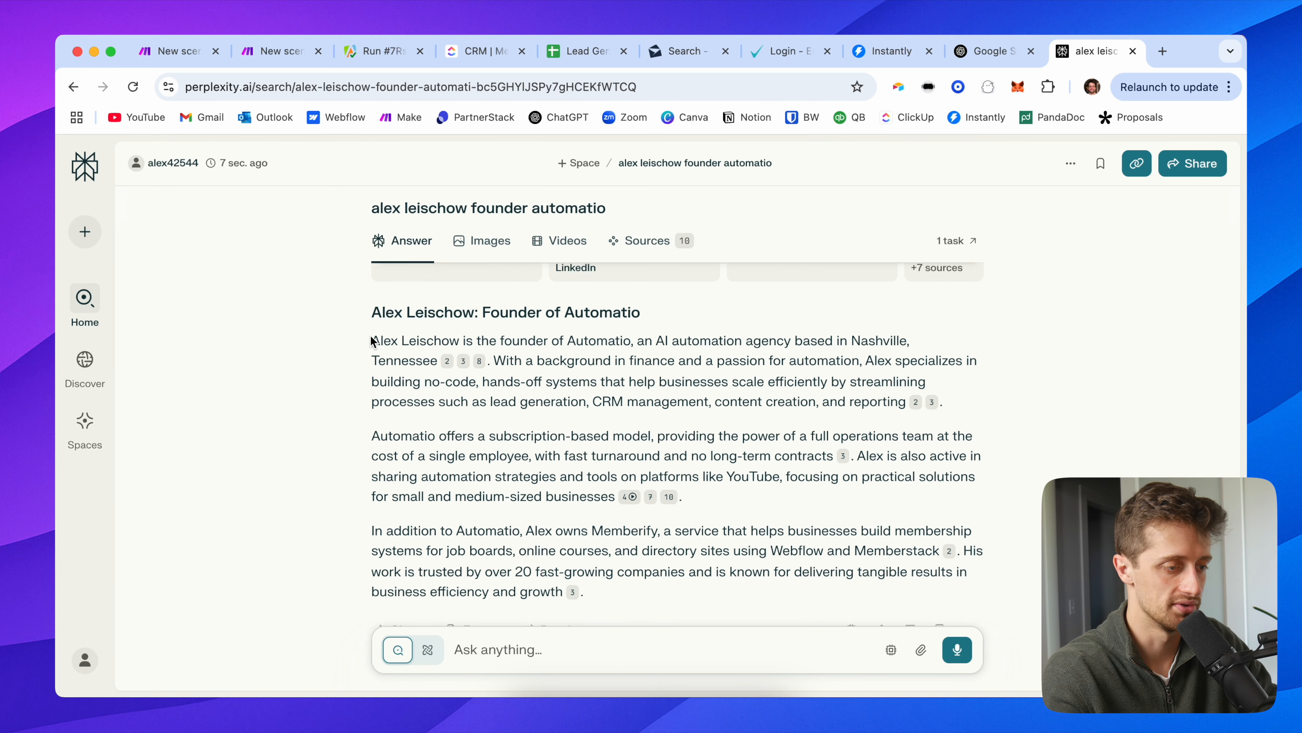
drag(370, 340, 685, 594)
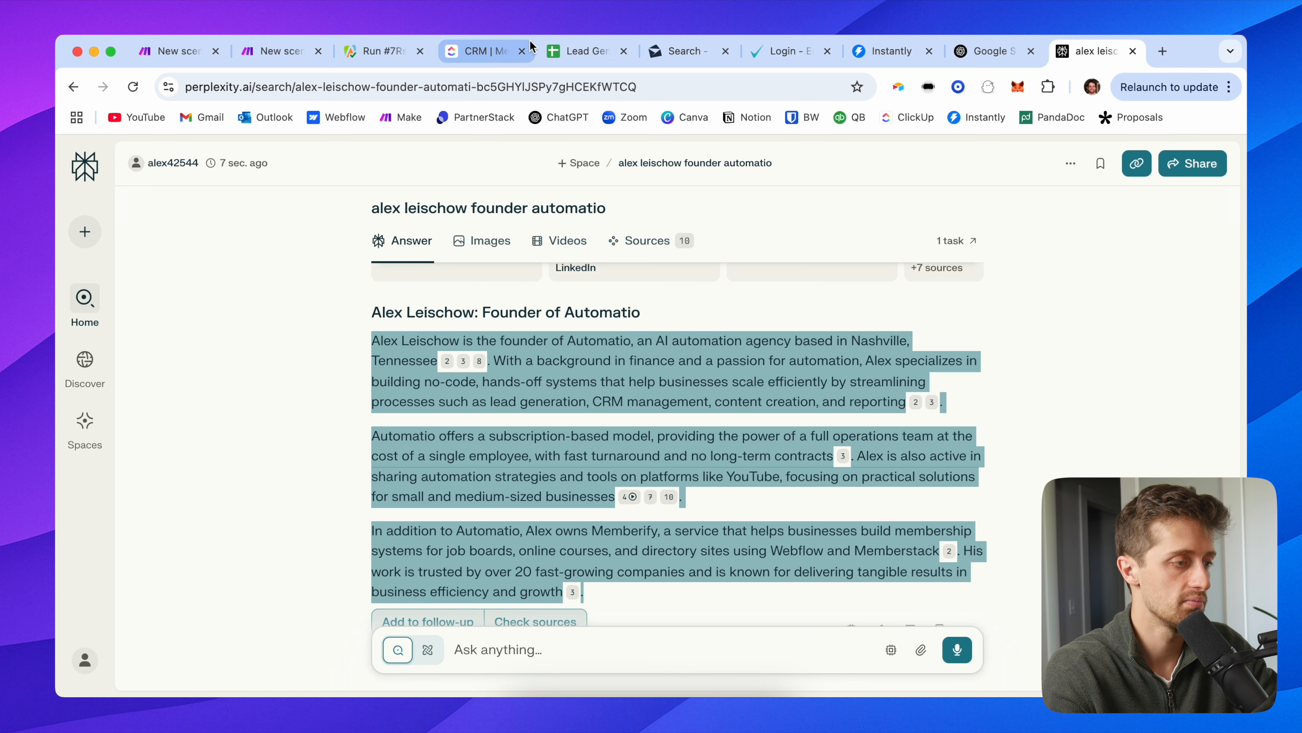
click(274, 53)
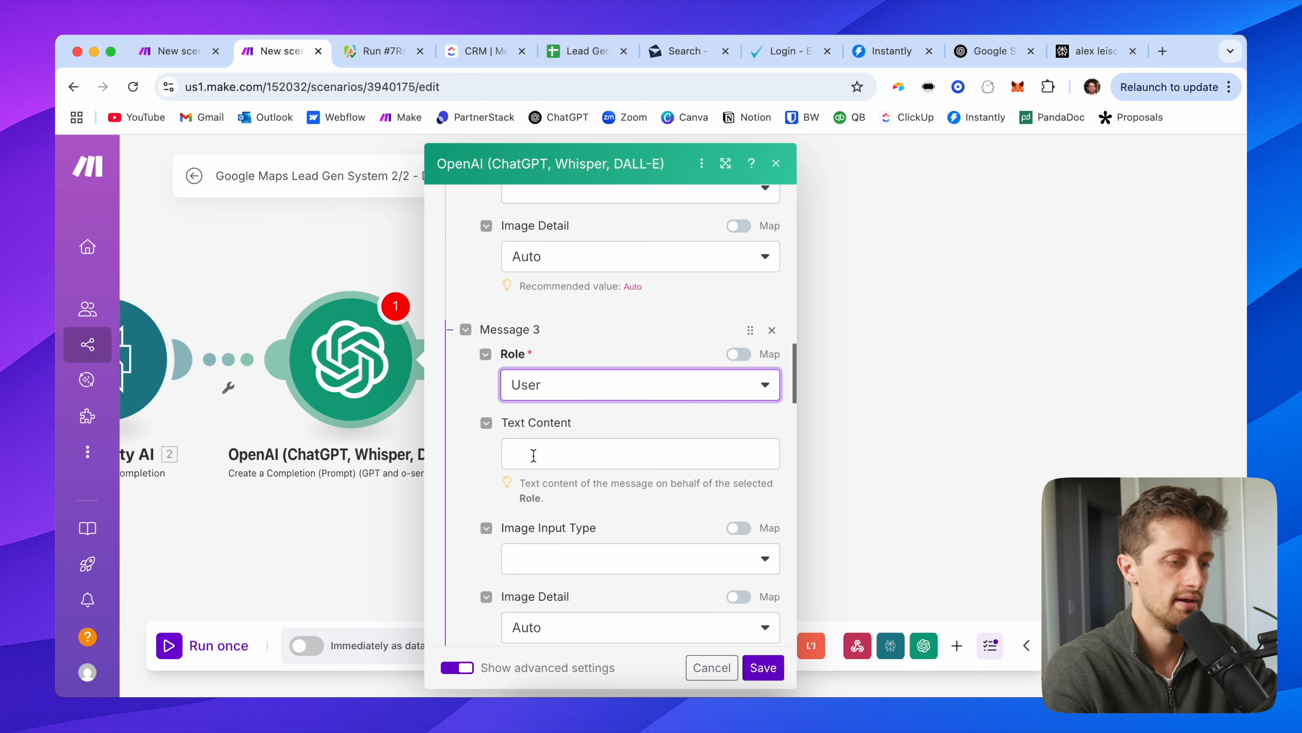
Step: Fill Message 3 with a JSON 'context' key holding the pasted Perplexity founder profile
click(533, 454)
scroll(482, 410, down, 2)
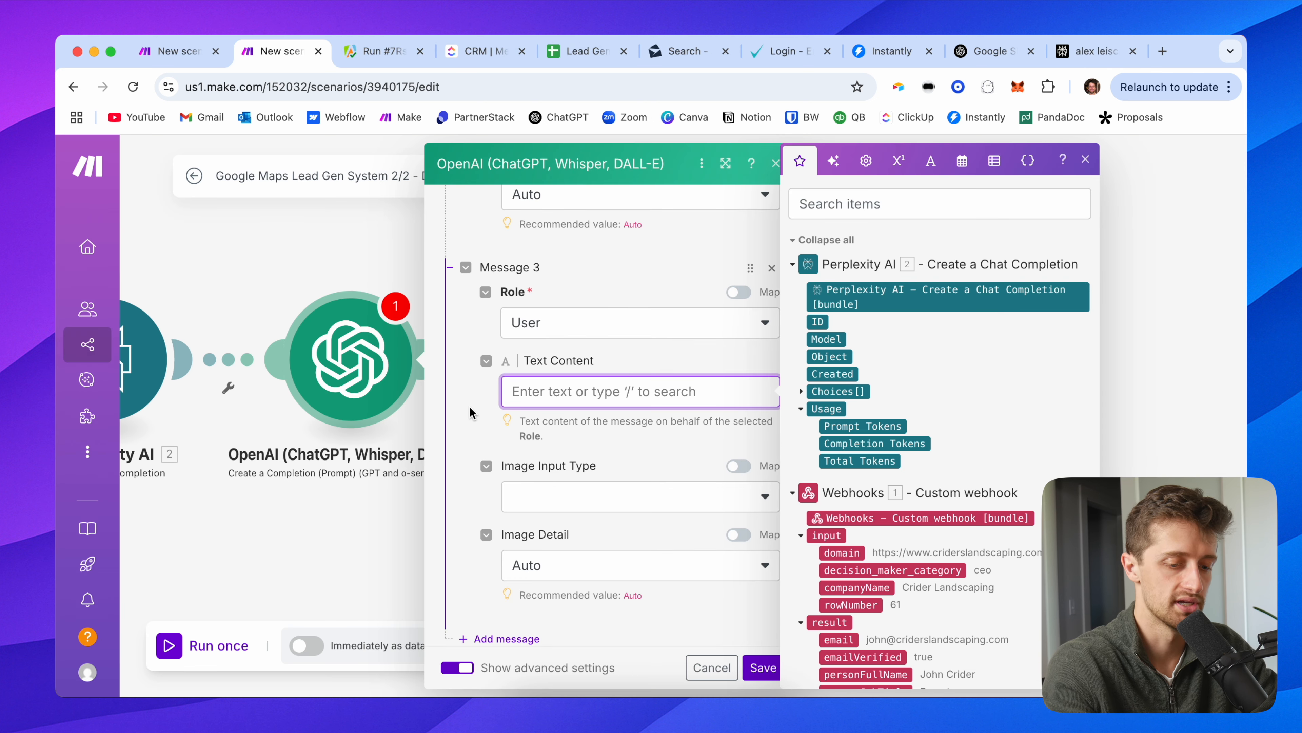
text({})
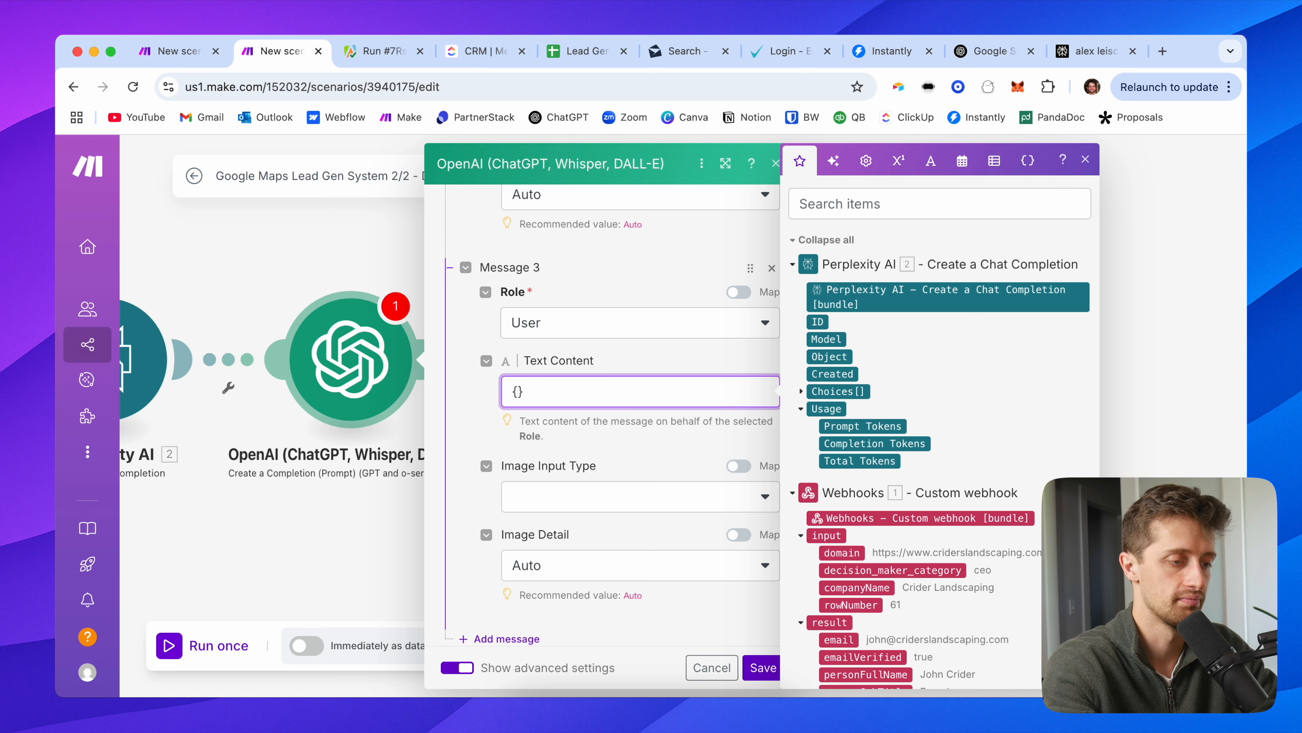
text(c)
text(context)
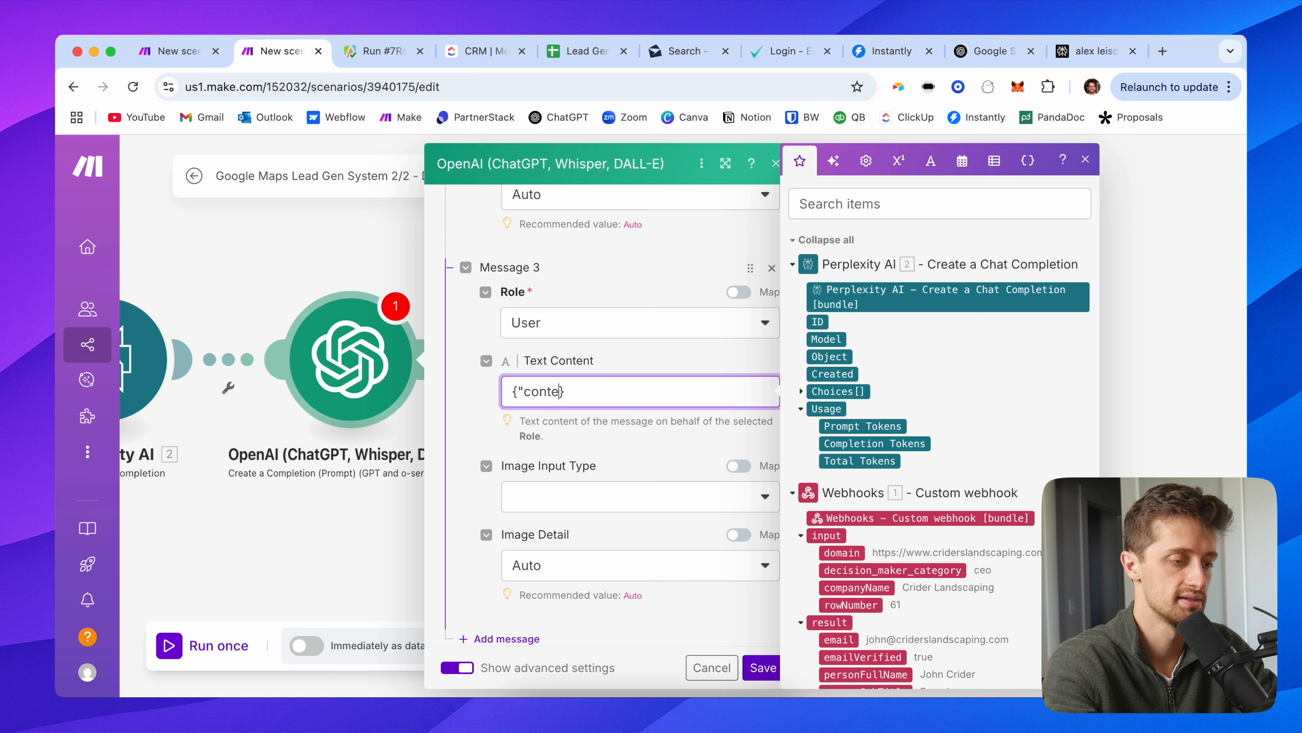
key(Return)
key(BackSpace)
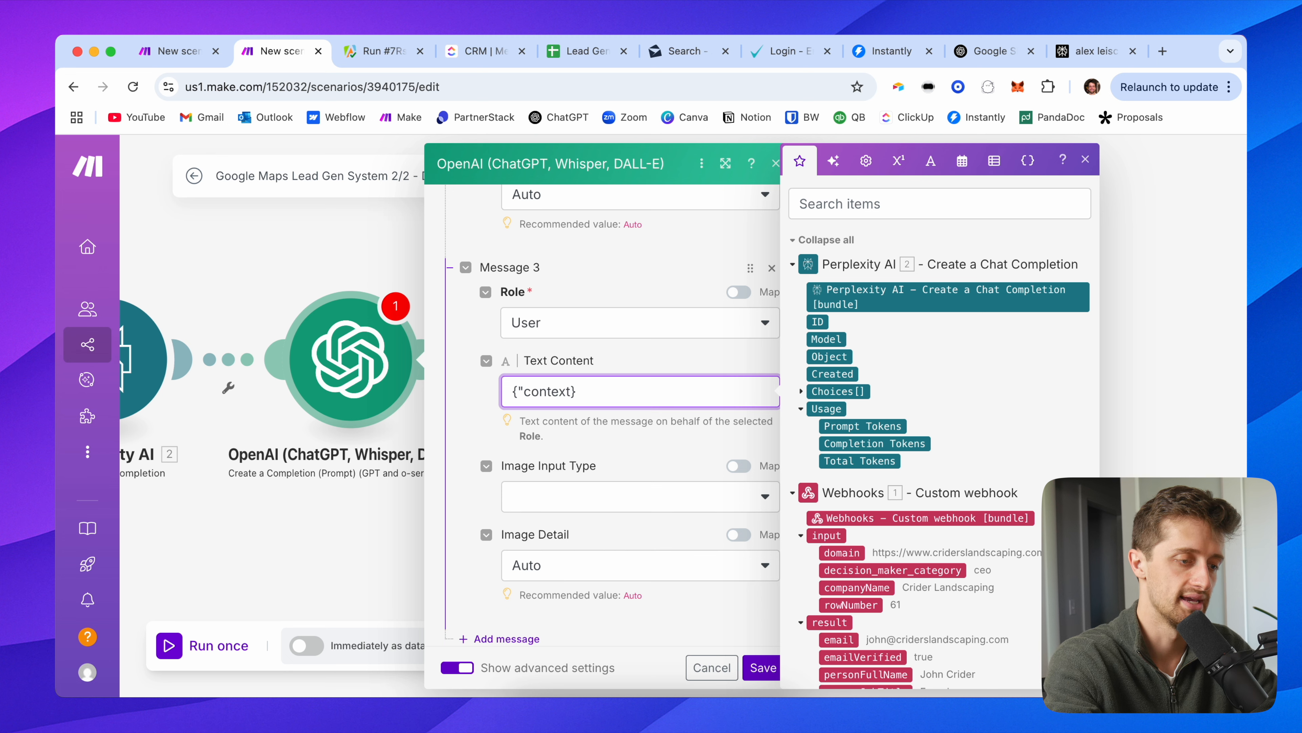
text(: )
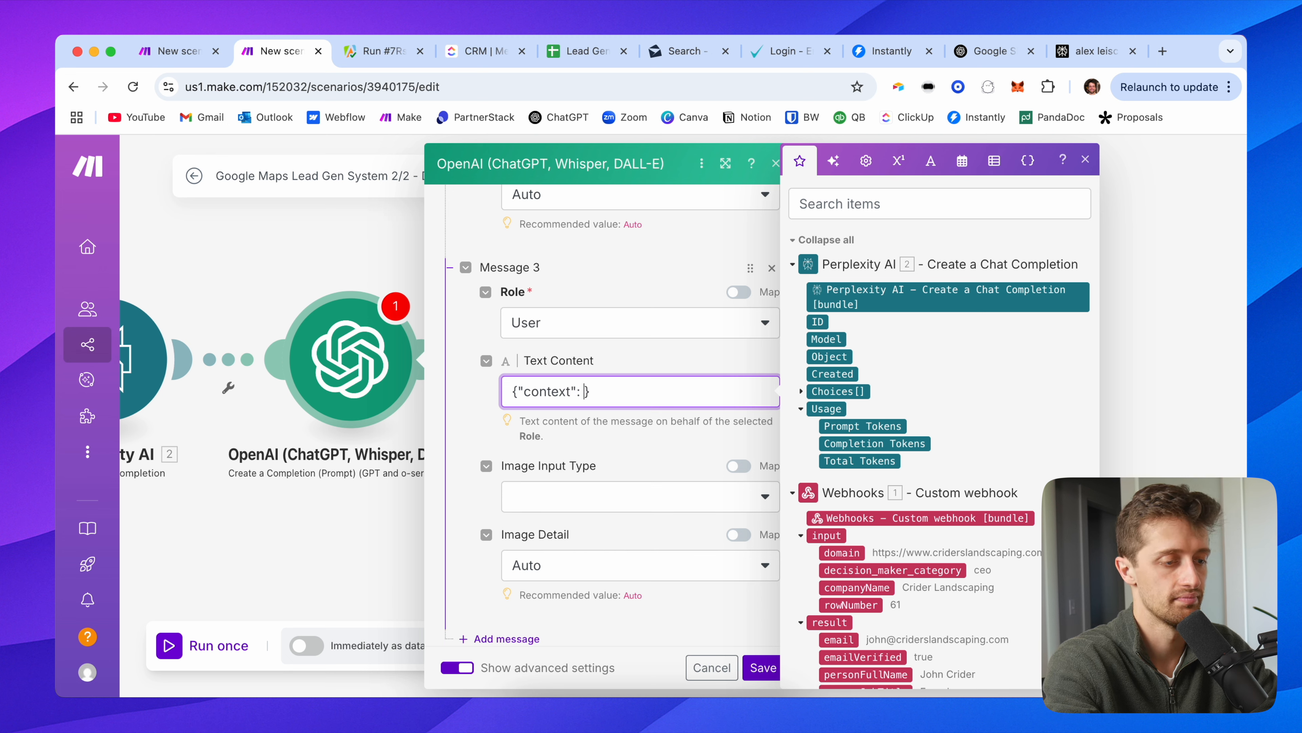
text(")
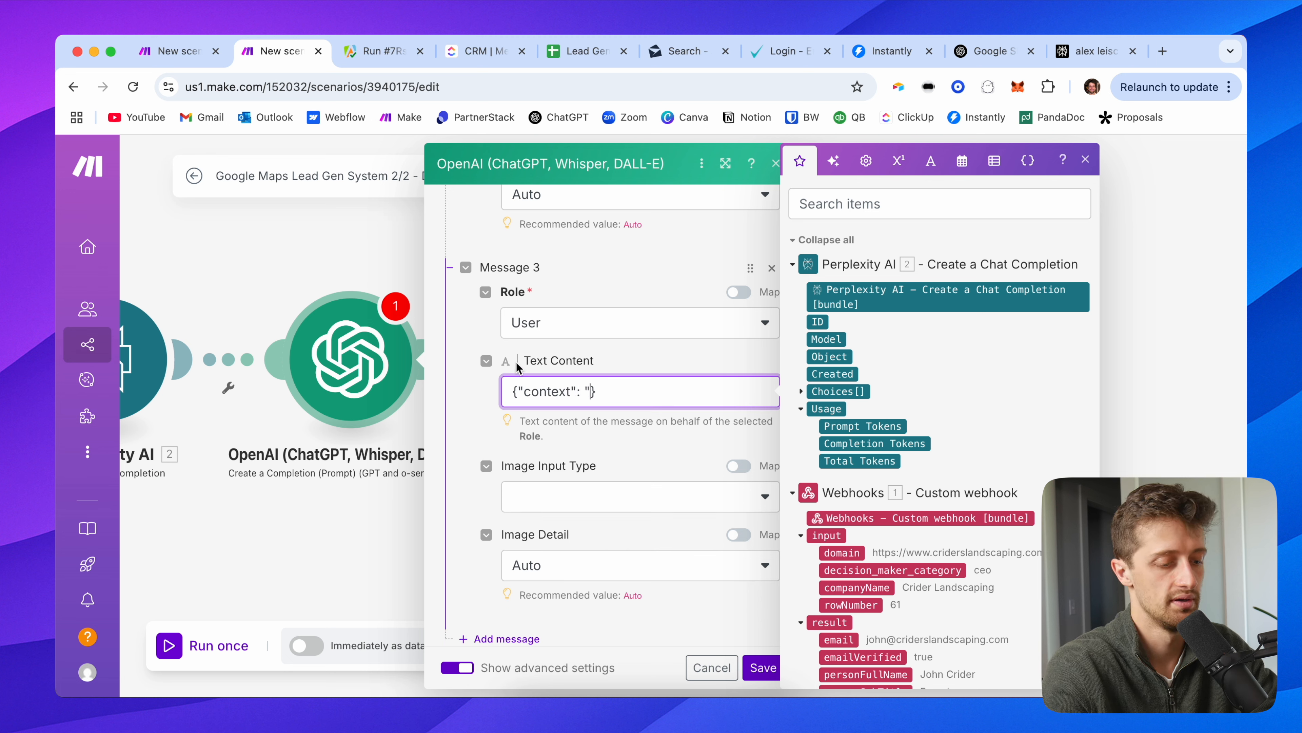
key(super+v)
Step: Review the pasted context and add a fourth message to the OpenAI prompt
scroll(605, 438, down, 5)
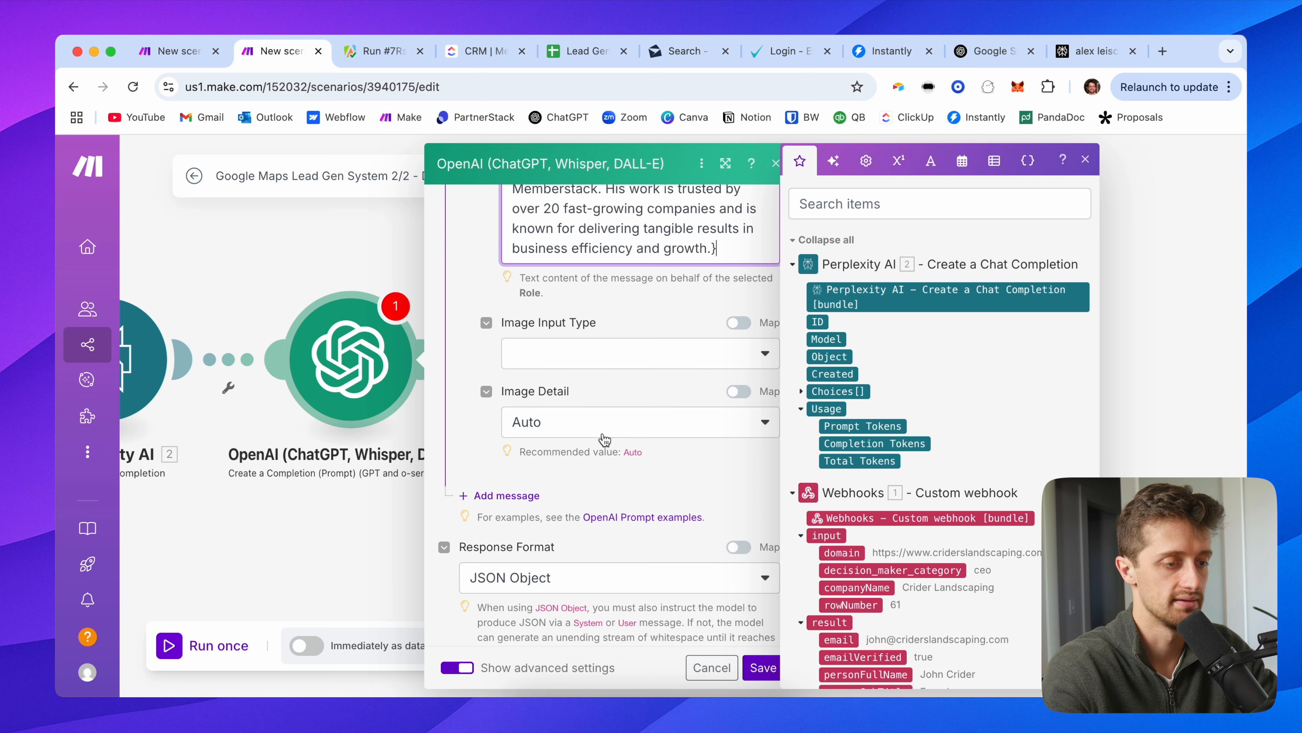
scroll(606, 436, up, 2)
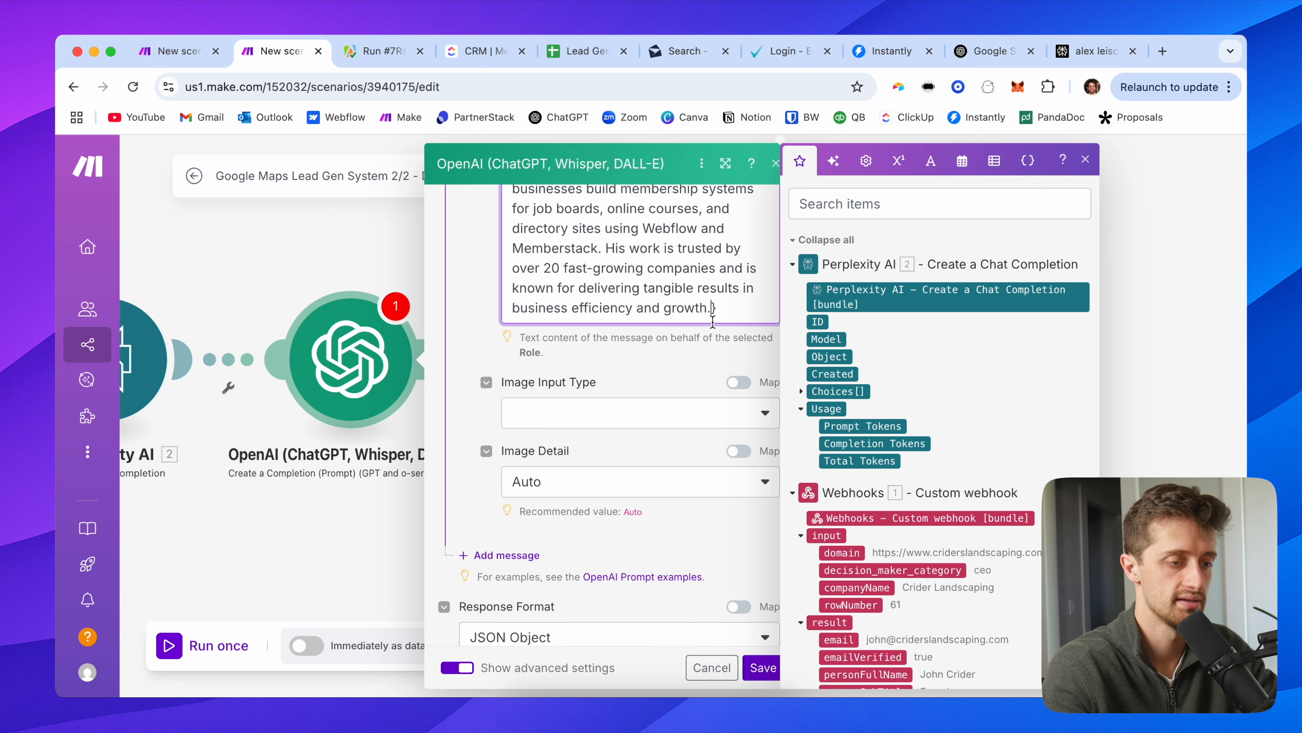
scroll(636, 281, up, 8)
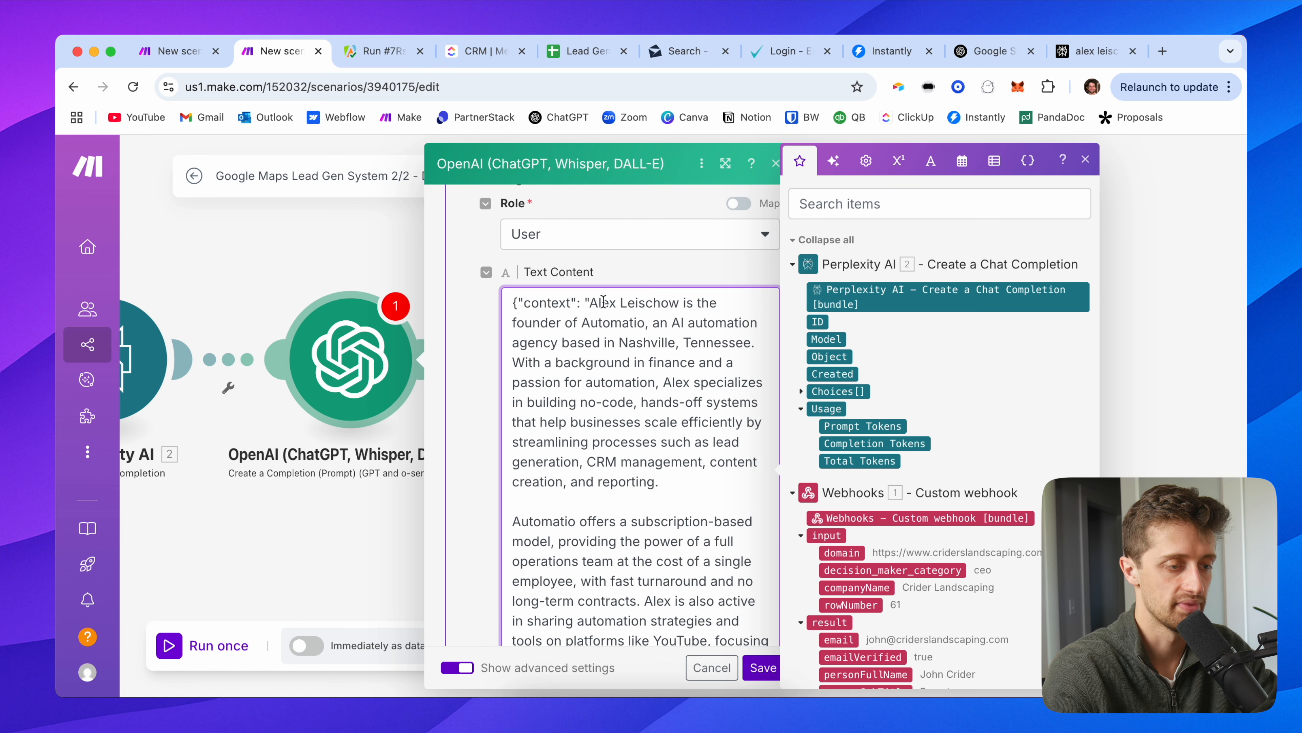
scroll(484, 390, down, 2)
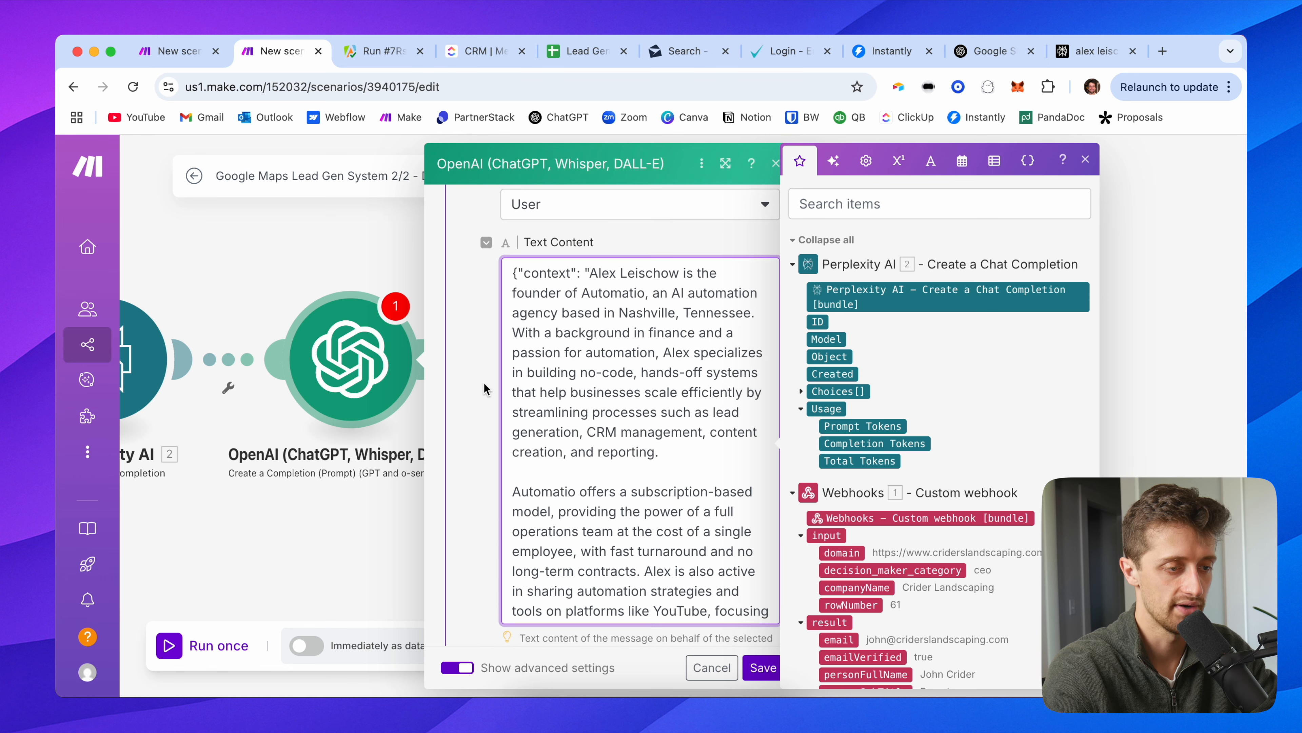
scroll(485, 414, down, 7)
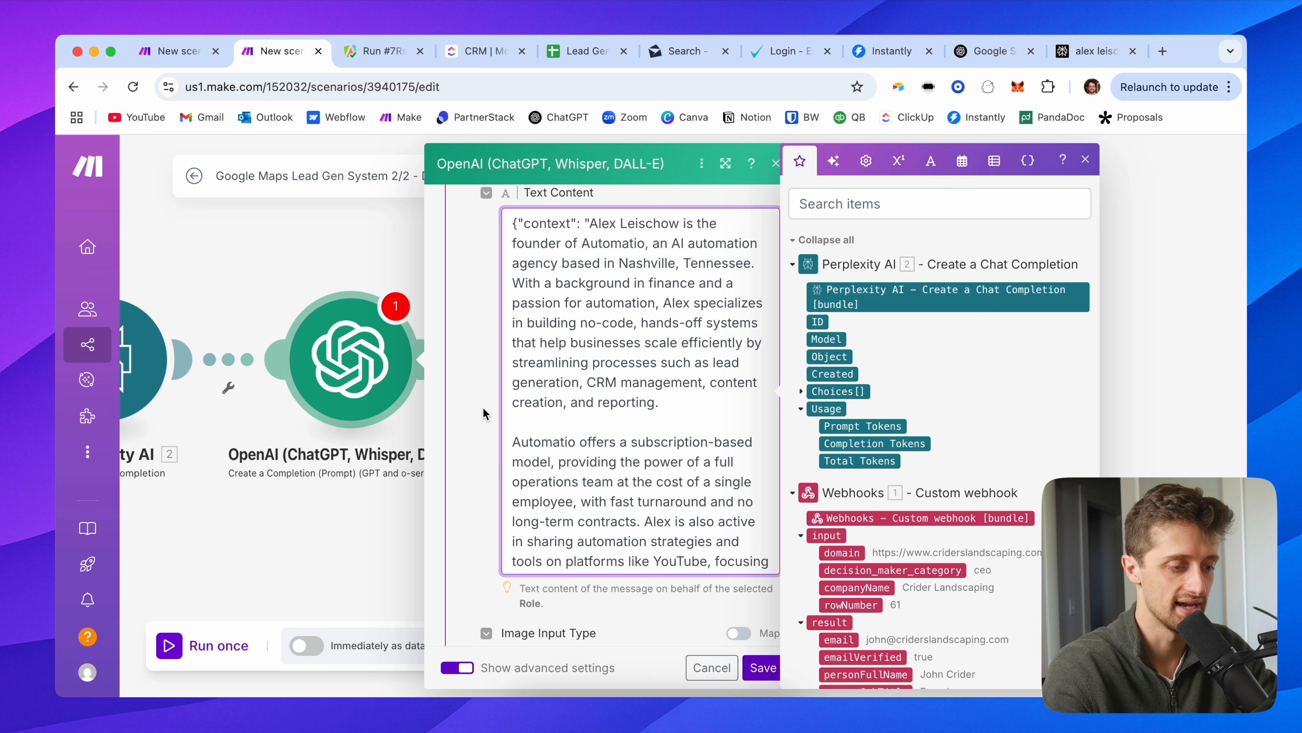
scroll(485, 415, down, 3)
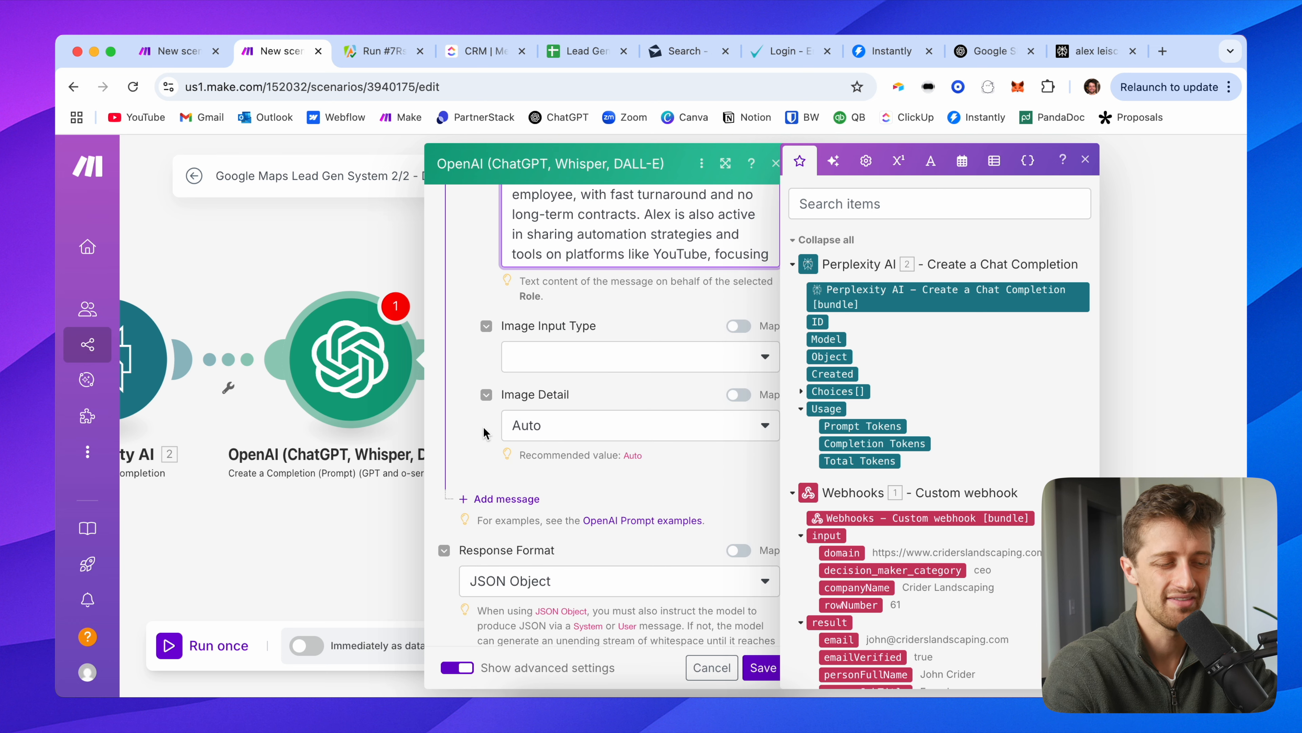
click(479, 533)
scroll(490, 477, down, 3)
Step: Change Message 4's role to Assistant
click(540, 463)
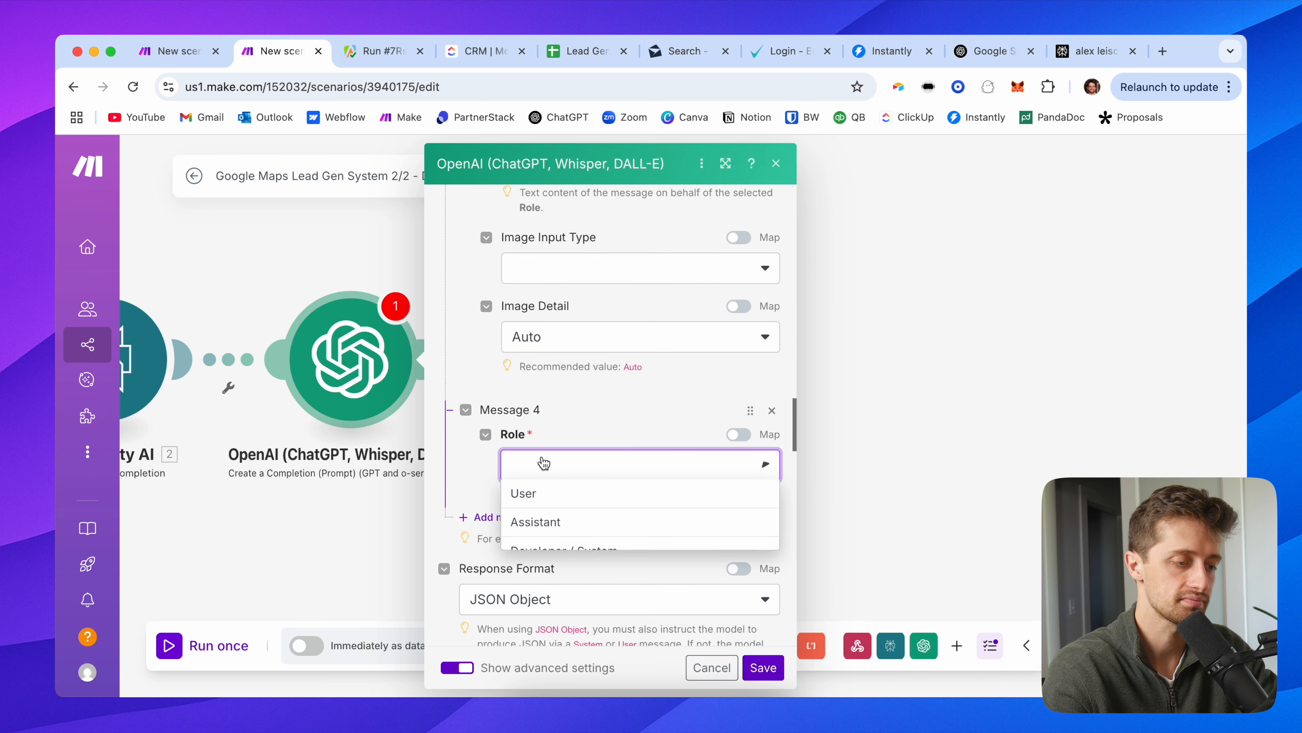
click(561, 520)
scroll(534, 451, down, 3)
Step: Fill Message 4's text with a sample icebreaker JSON about moving from Finance to Automatio
click(534, 452)
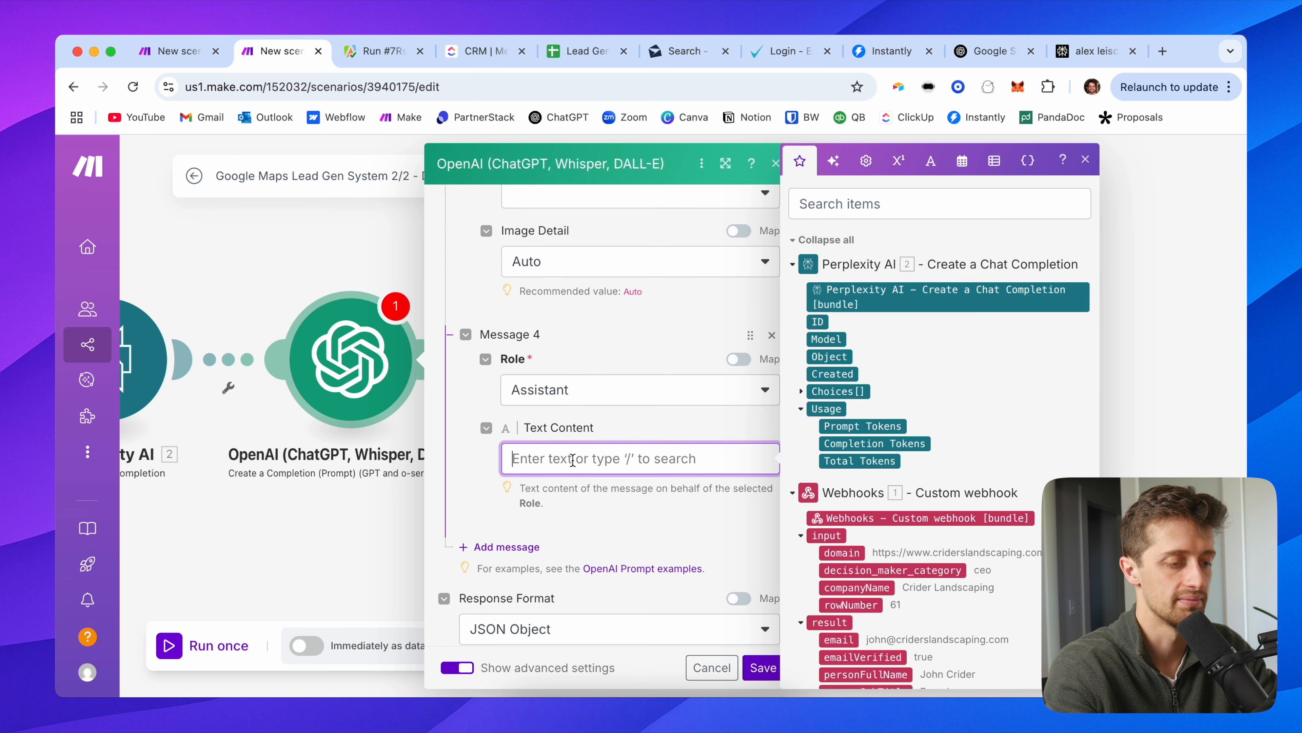
text({"icebreaker": "Hey Alex,)
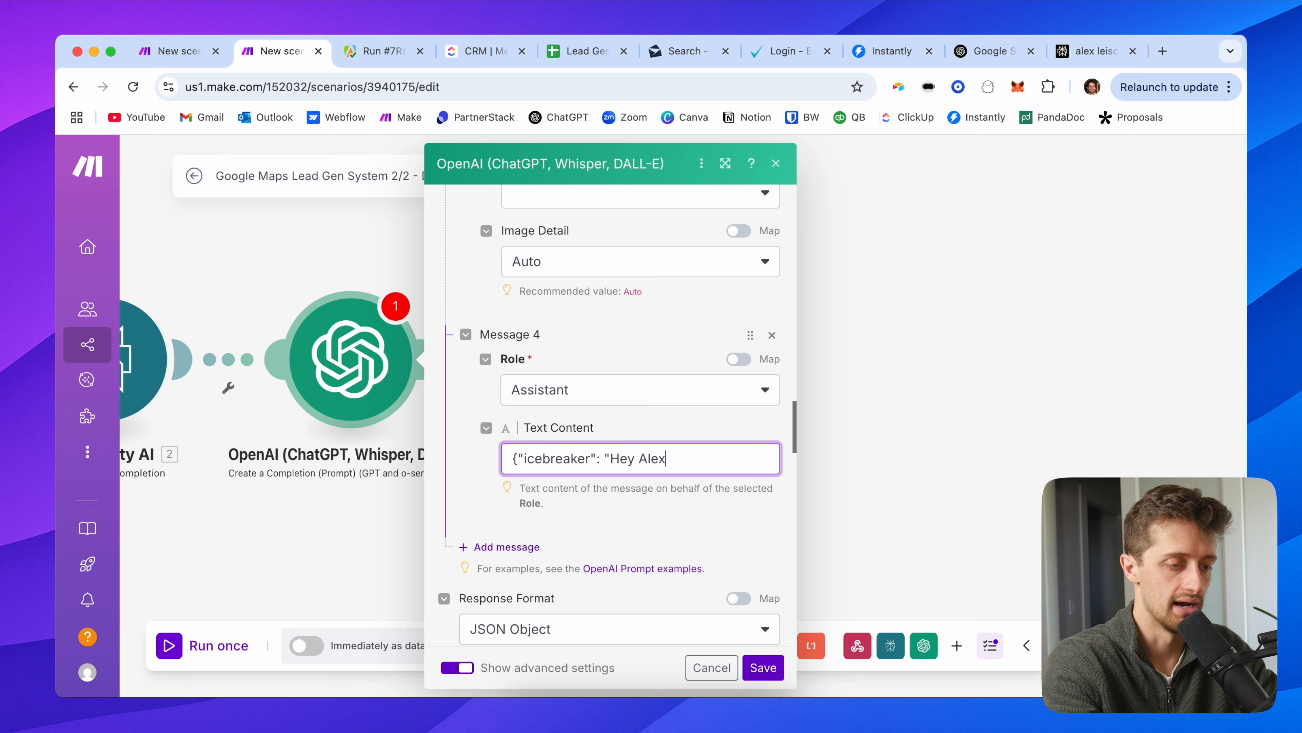
text(,\n\nLove)
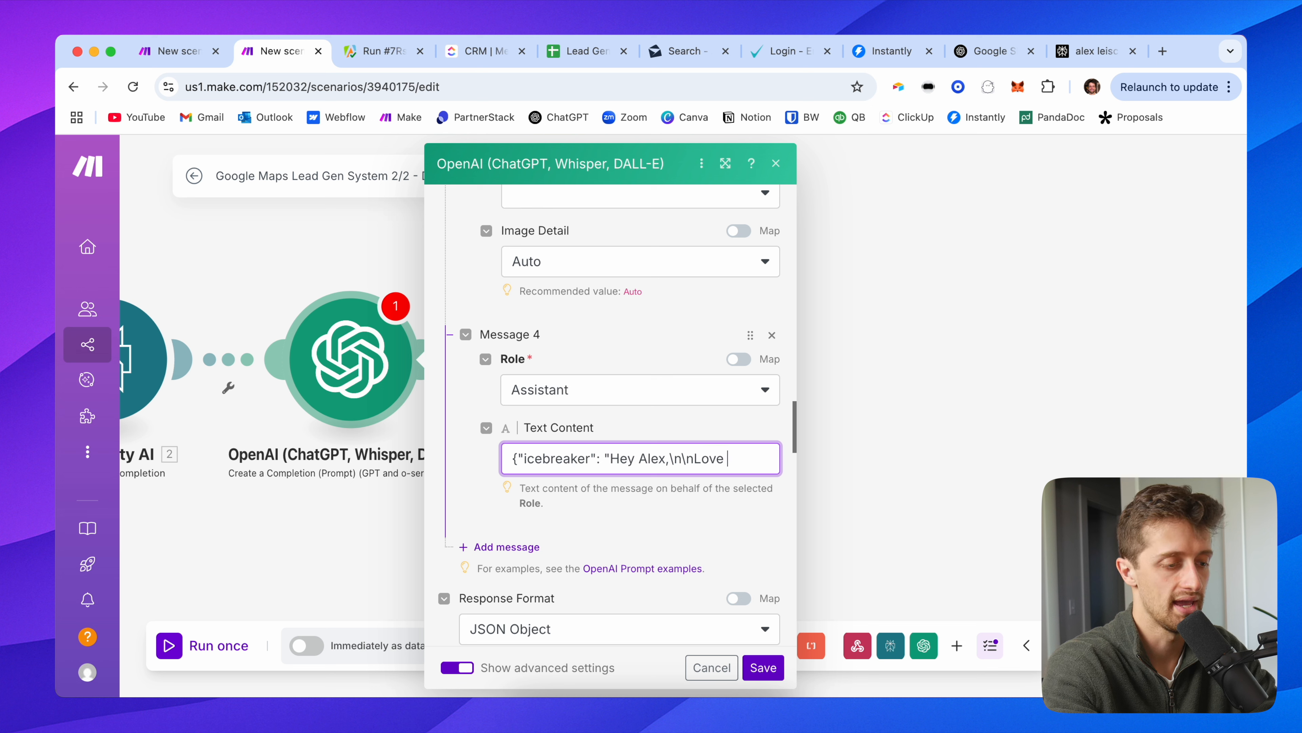
text(how you made the jump from Finance to)
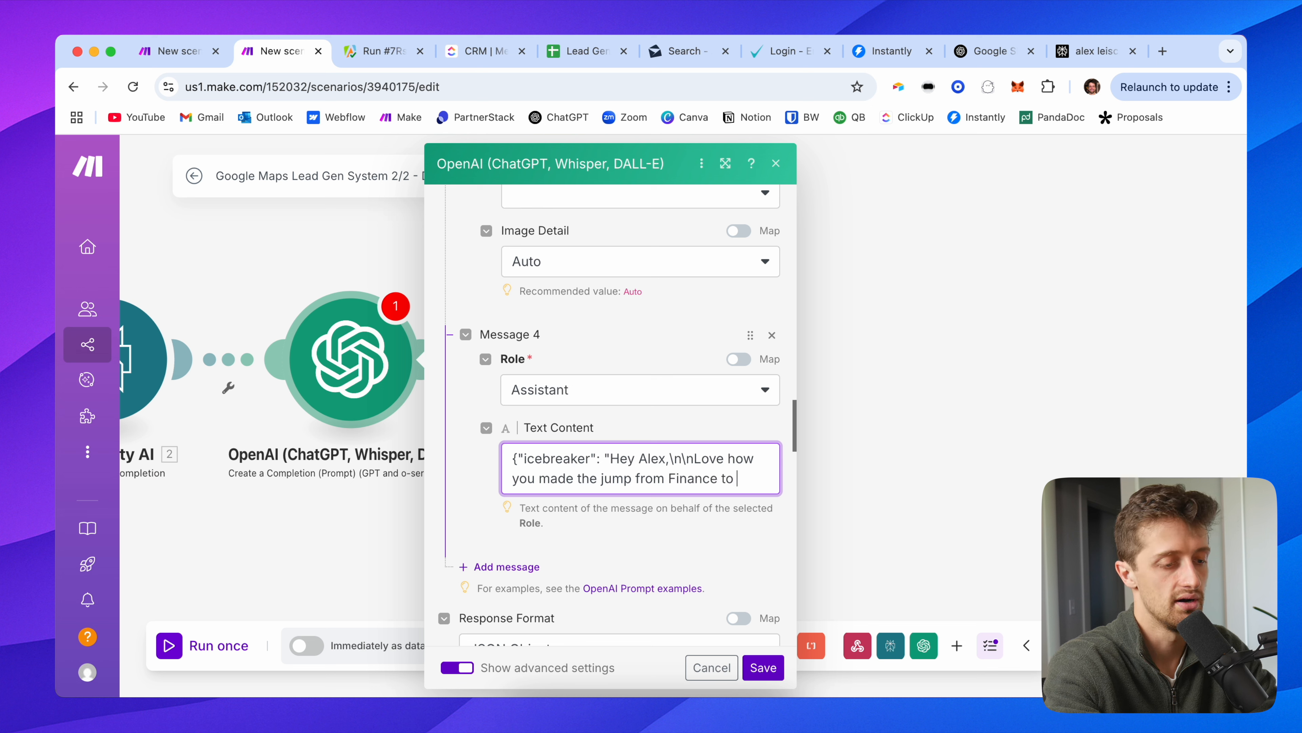
text( Automation - big fan)
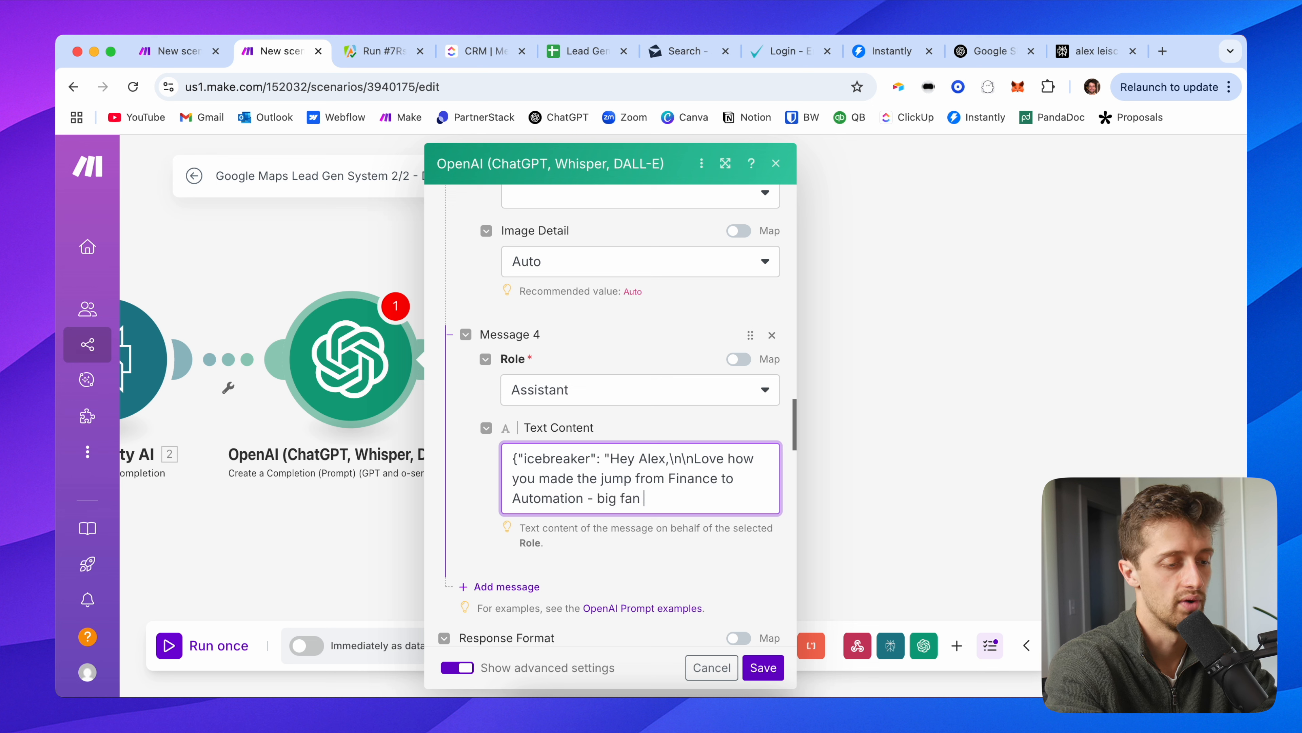
text(what you're doing at Automatio.")
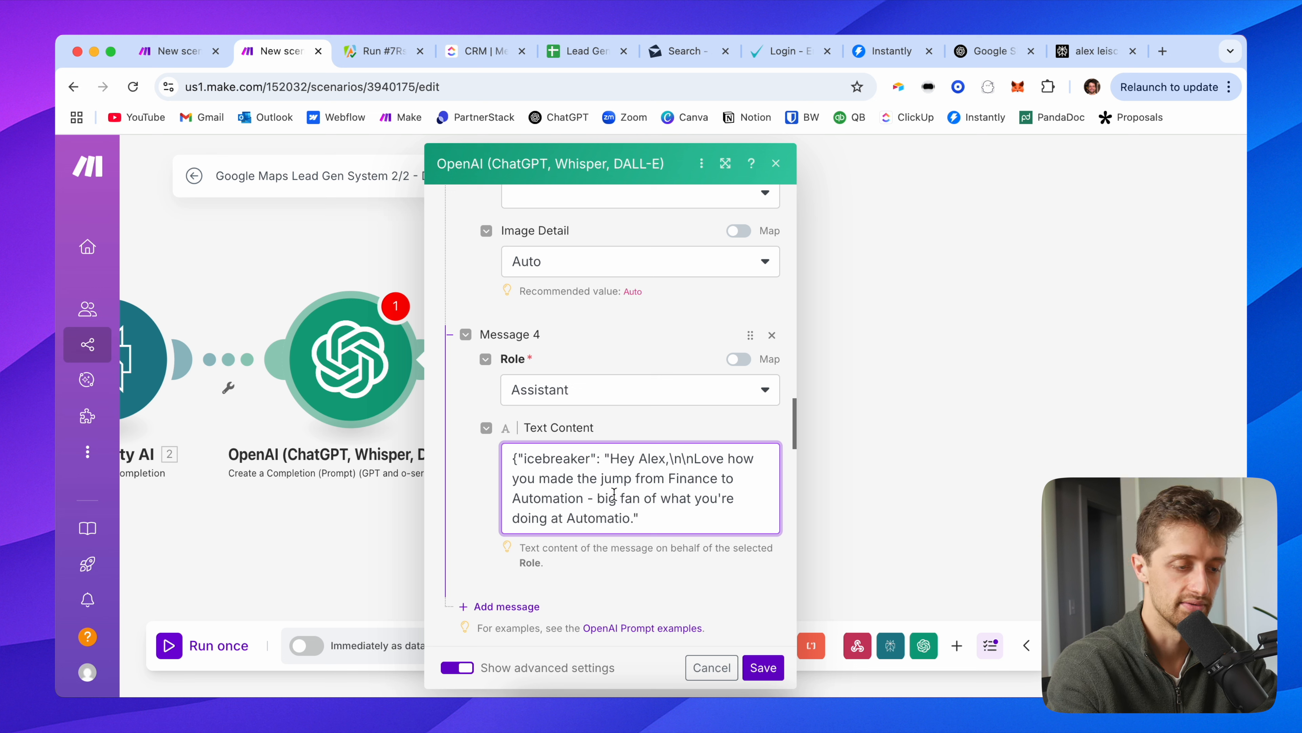
click(495, 478)
scroll(611, 494, down, 2)
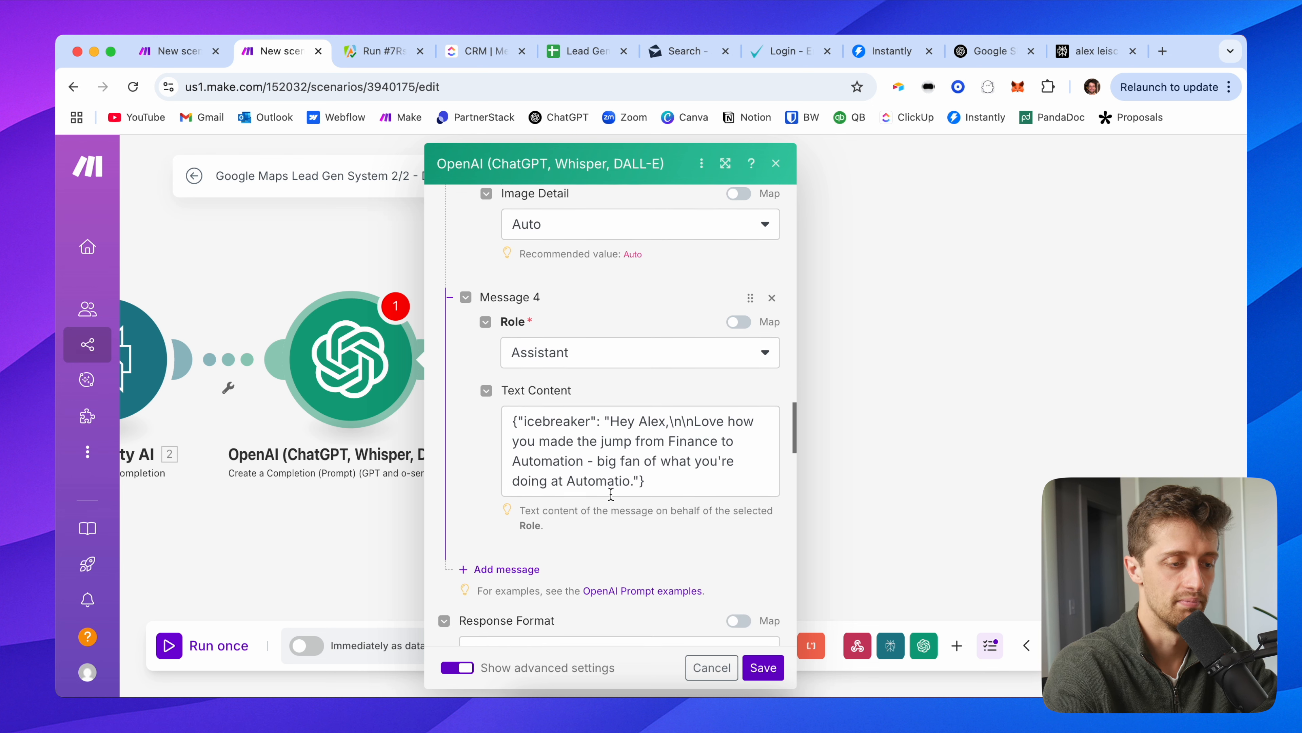
scroll(611, 494, down, 1)
click(609, 412)
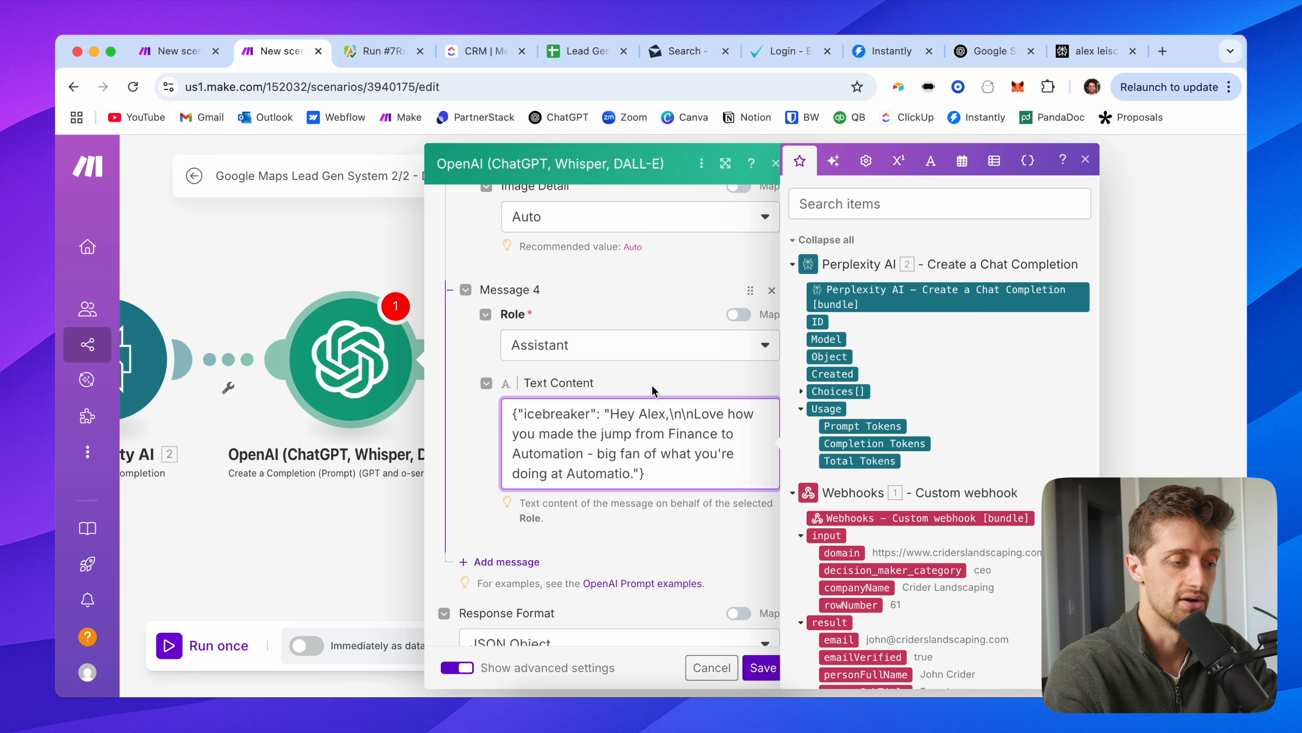
click(653, 385)
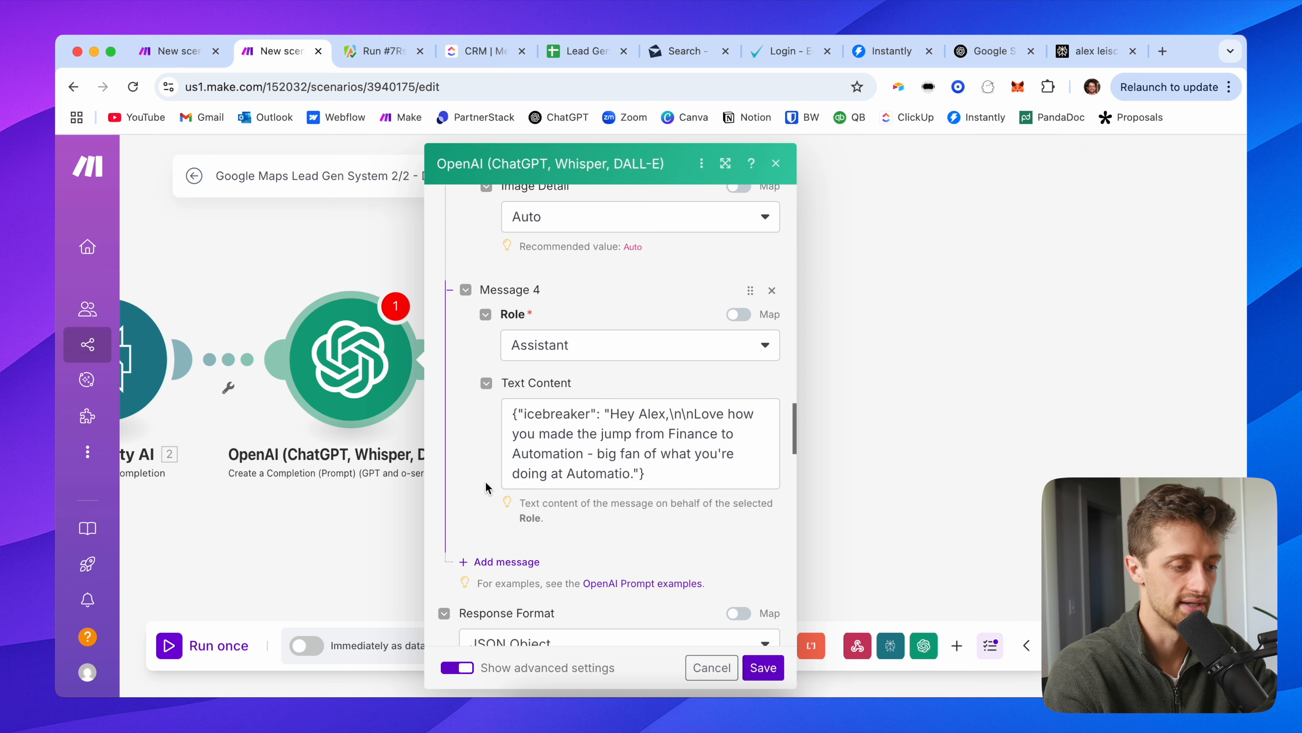
scroll(486, 486, down, 1)
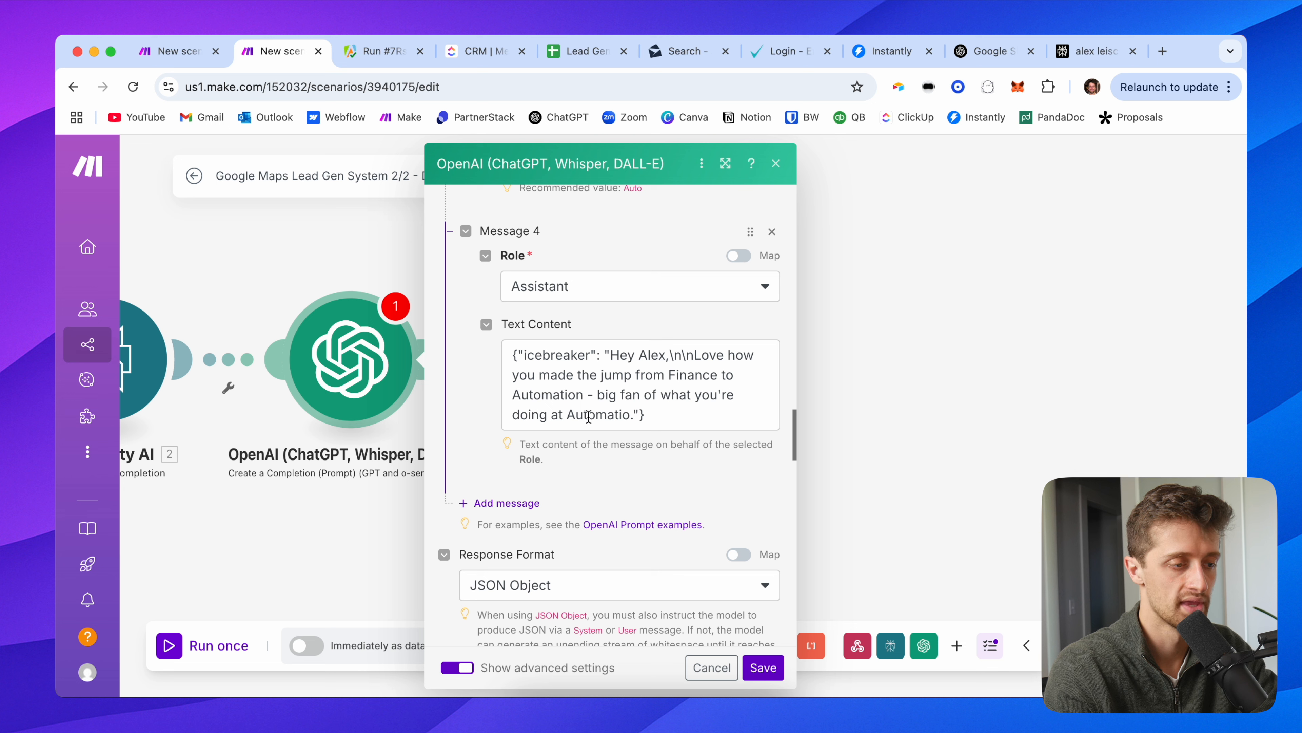
scroll(492, 426, down, 1)
Step: Add a fifth prompt message with the User role
click(500, 479)
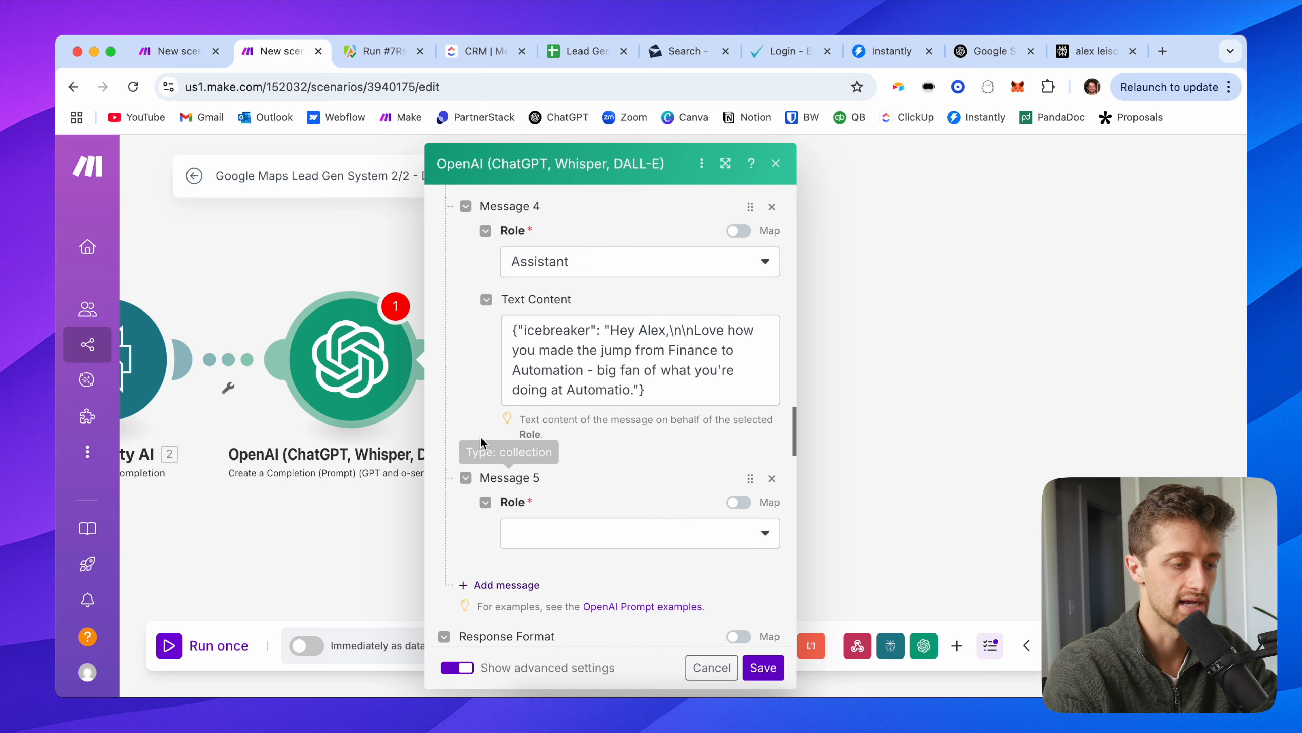
scroll(482, 442, down, 2)
click(550, 433)
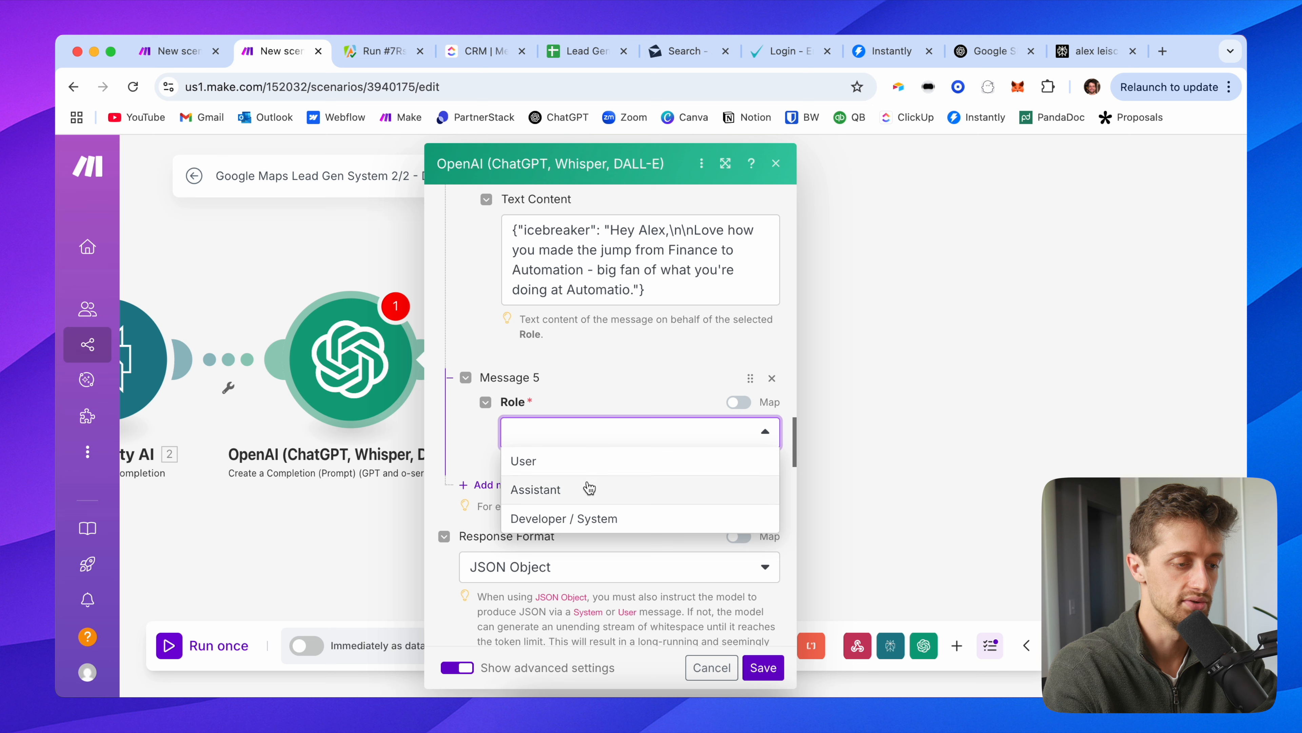
click(589, 462)
Step: Set Message 5's text to {"context": ""} with the Perplexity Chat Completion output mapped inside
click(547, 496)
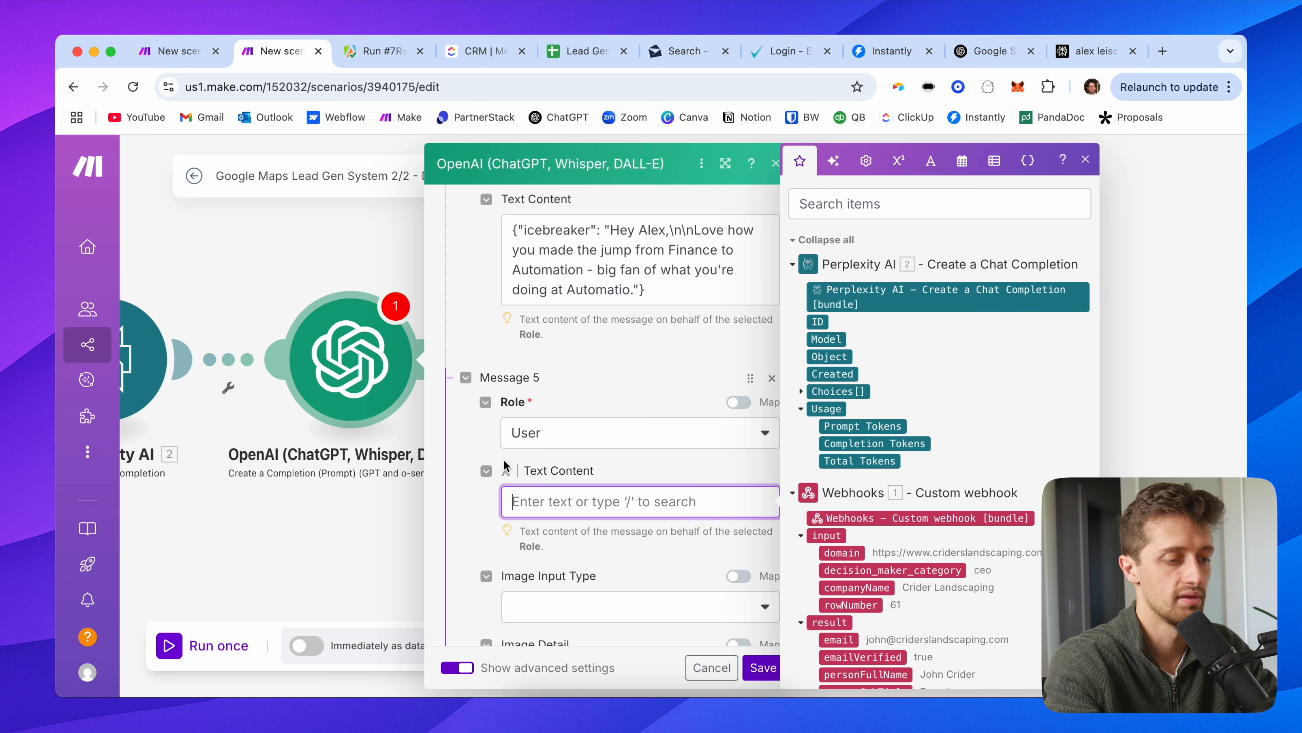
text({context)
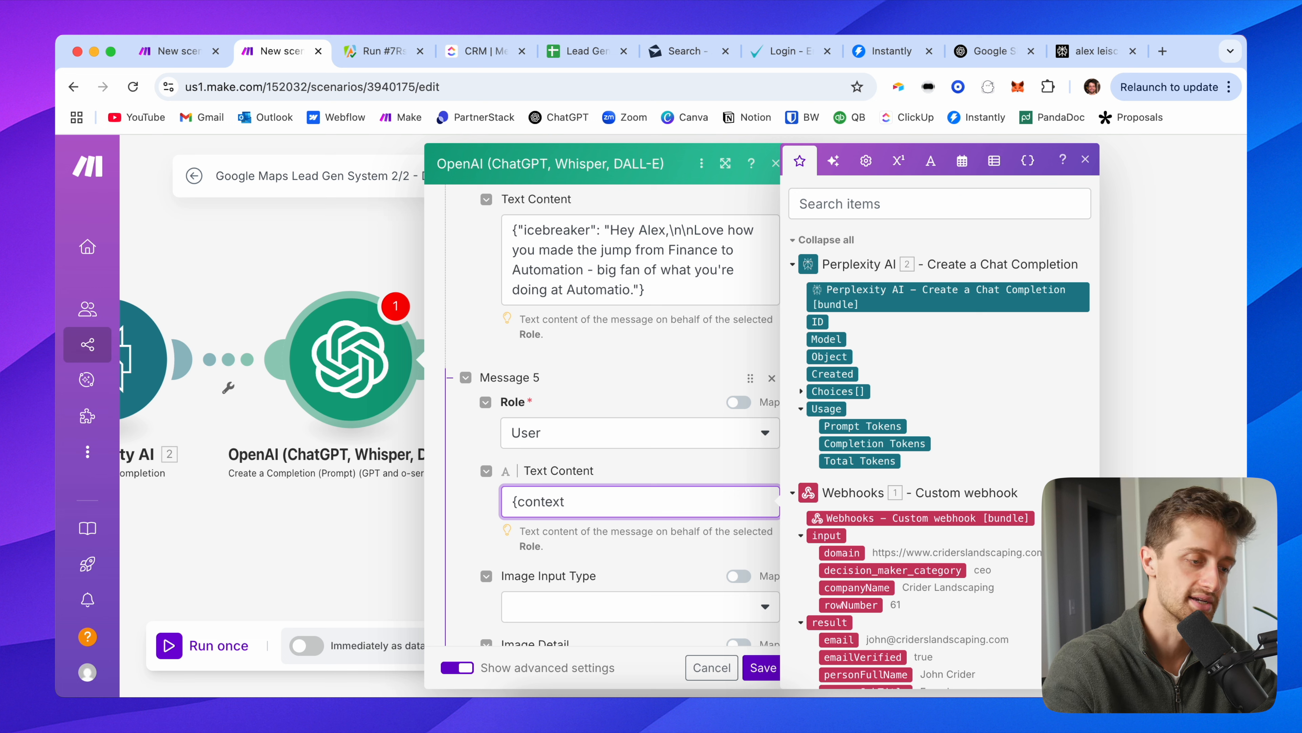
key(Left)
key(Left)
text(")
click(587, 500)
text(")
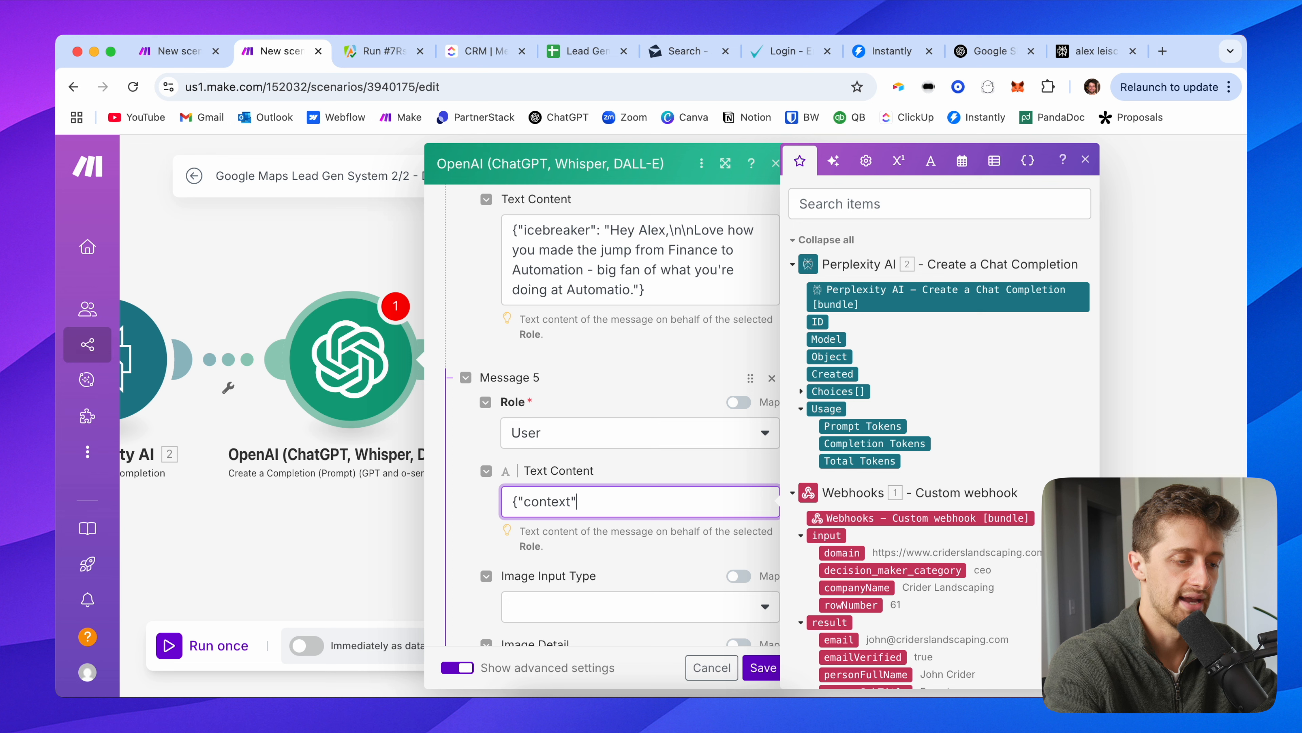
text(: ")
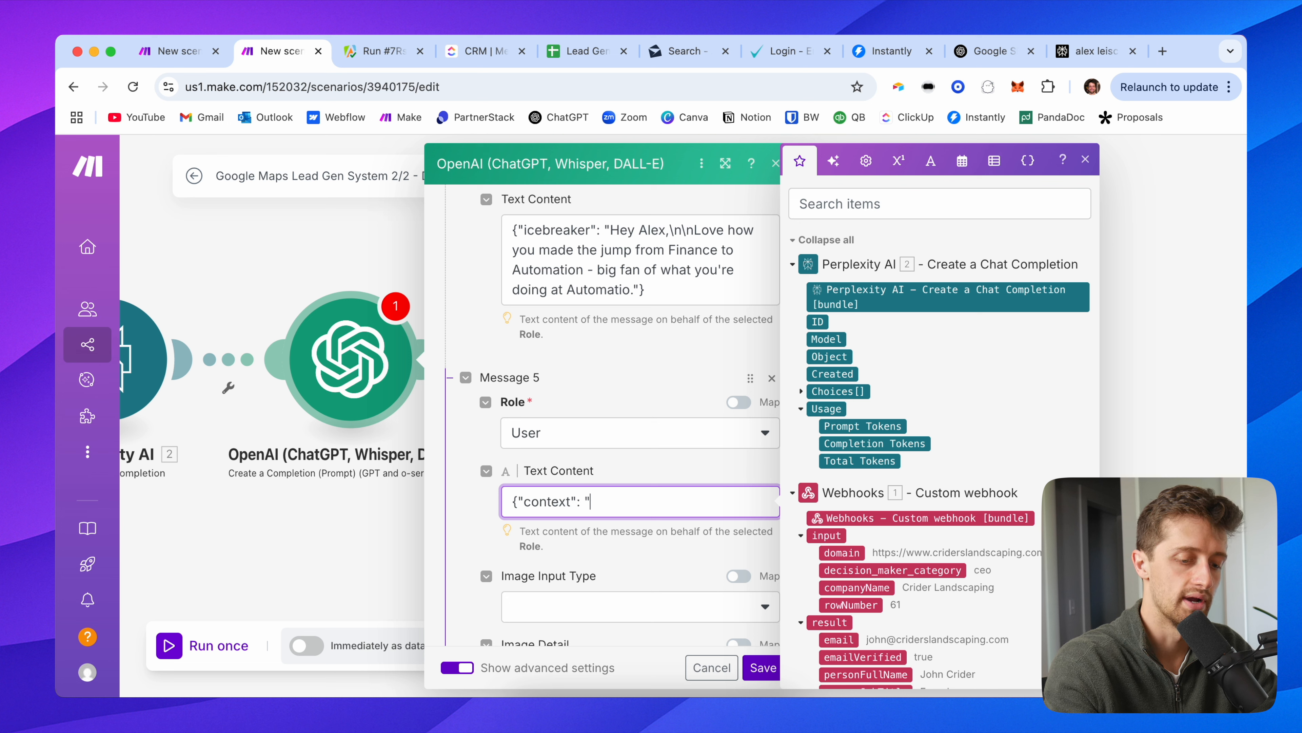
text("})
key(Left)
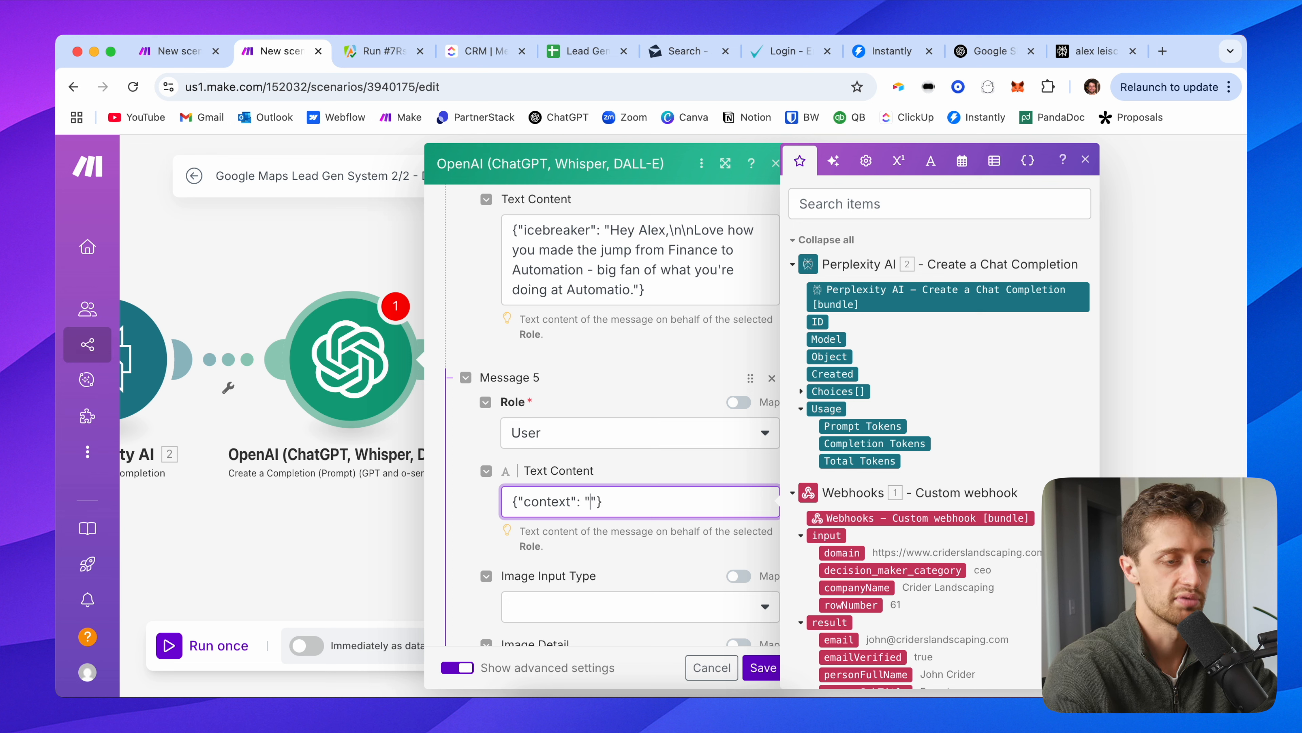
click(855, 295)
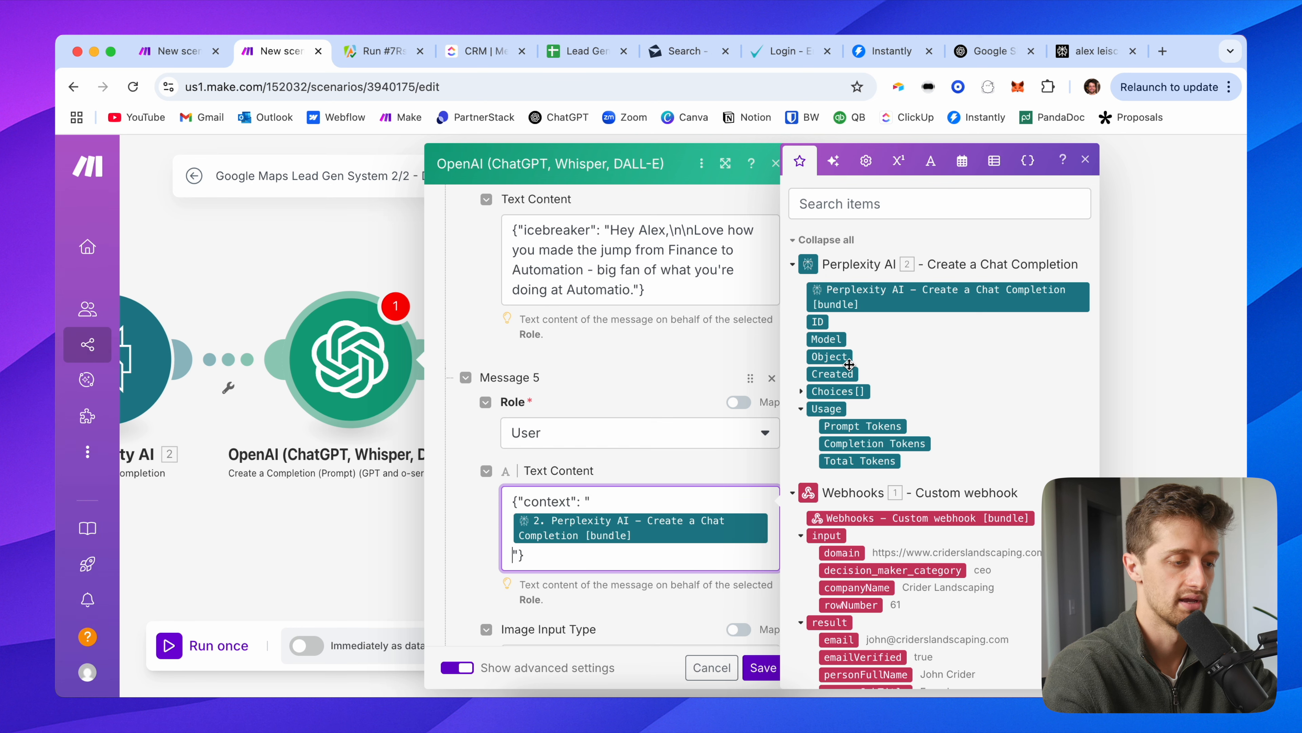
click(479, 455)
scroll(496, 540, down, 2)
scroll(492, 409, down, 2)
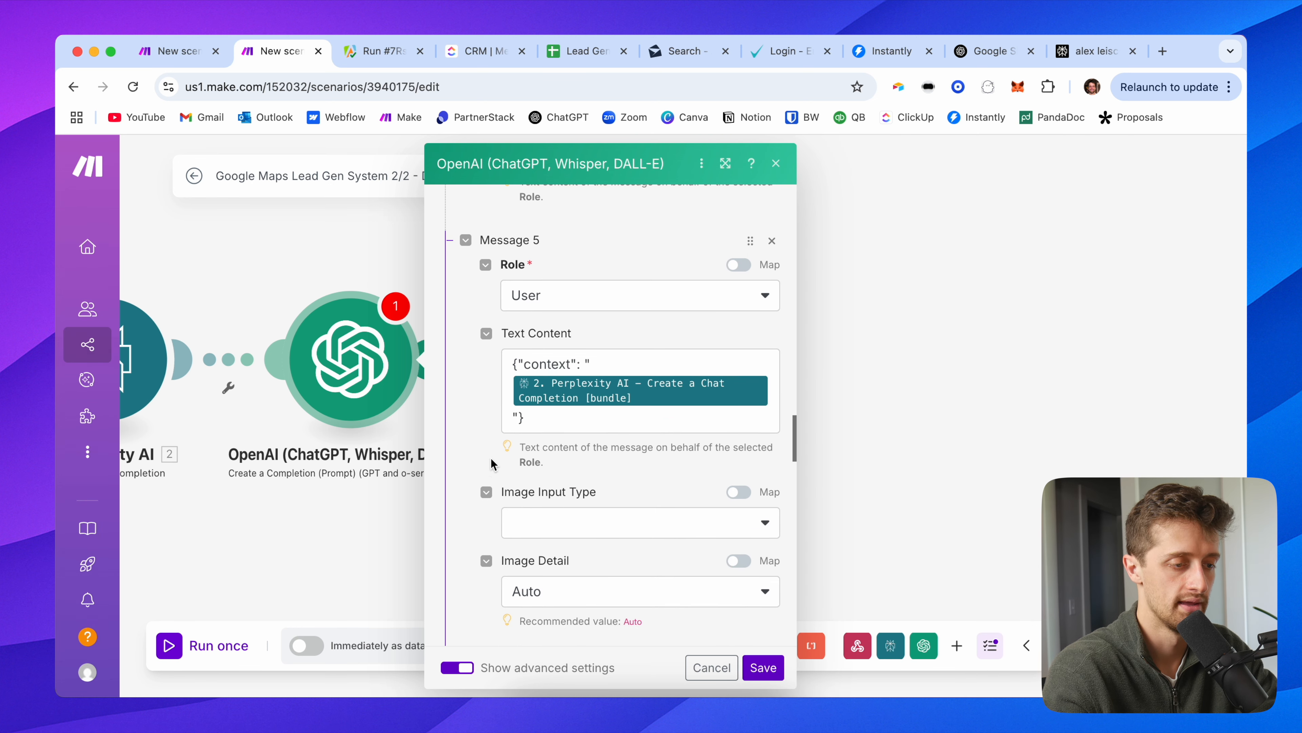
scroll(491, 409, up, 10)
scroll(491, 409, up, 15)
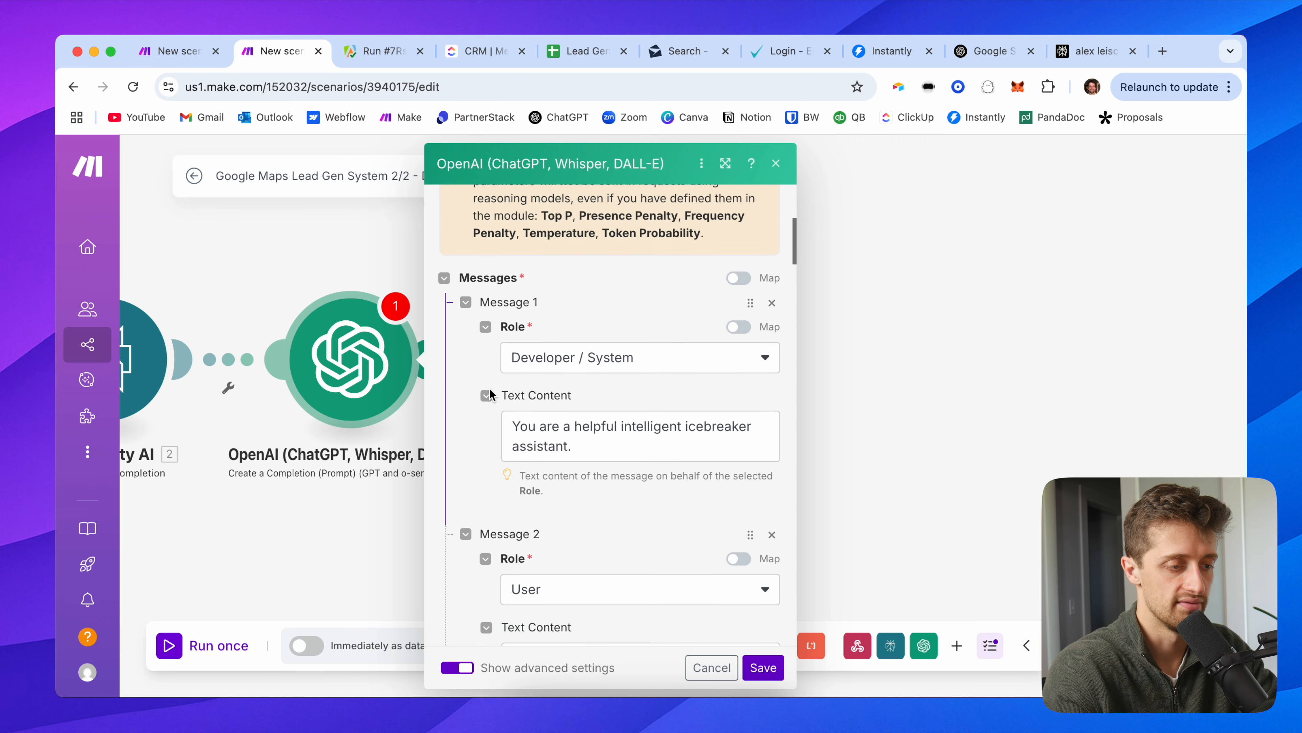
Step: Review the OpenAI messages and JSON response settings, then save the module
scroll(471, 480, down, 6)
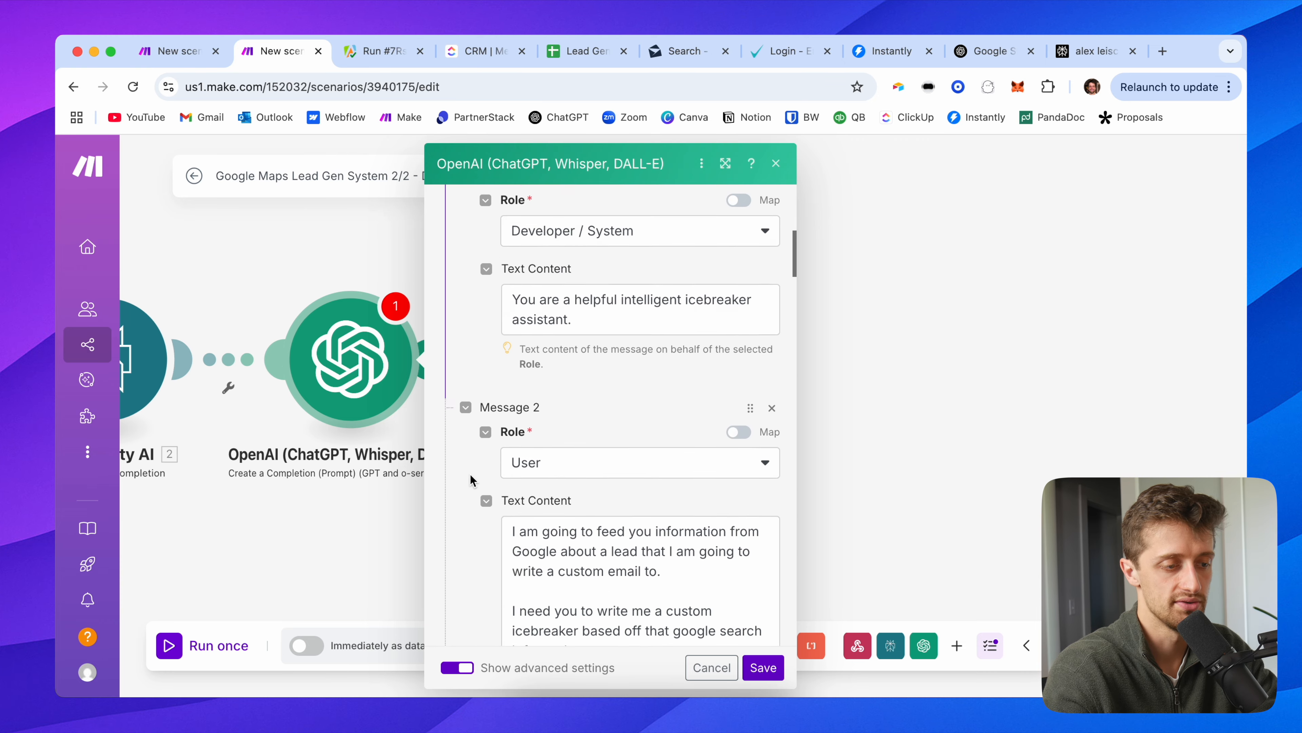
scroll(483, 413, down, 1)
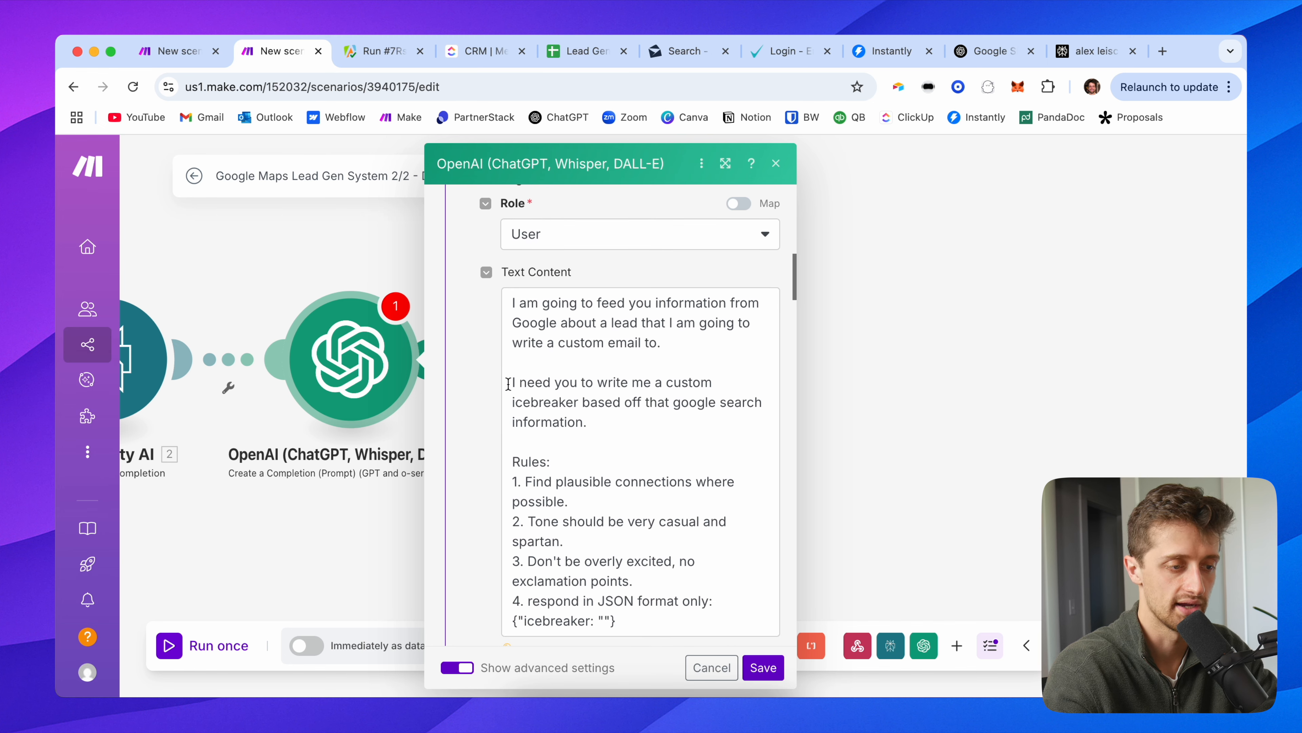
scroll(479, 438, down, 2)
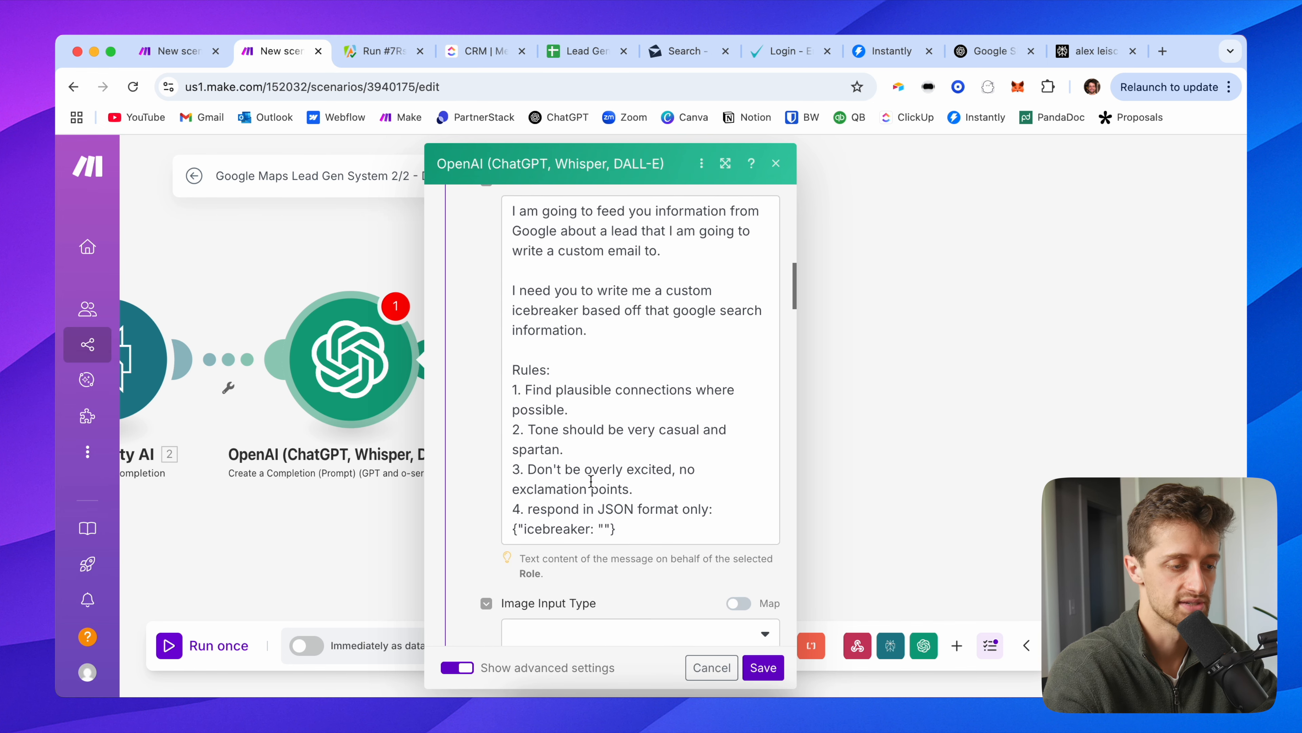
scroll(591, 481, down, 1)
drag(618, 489, 509, 473)
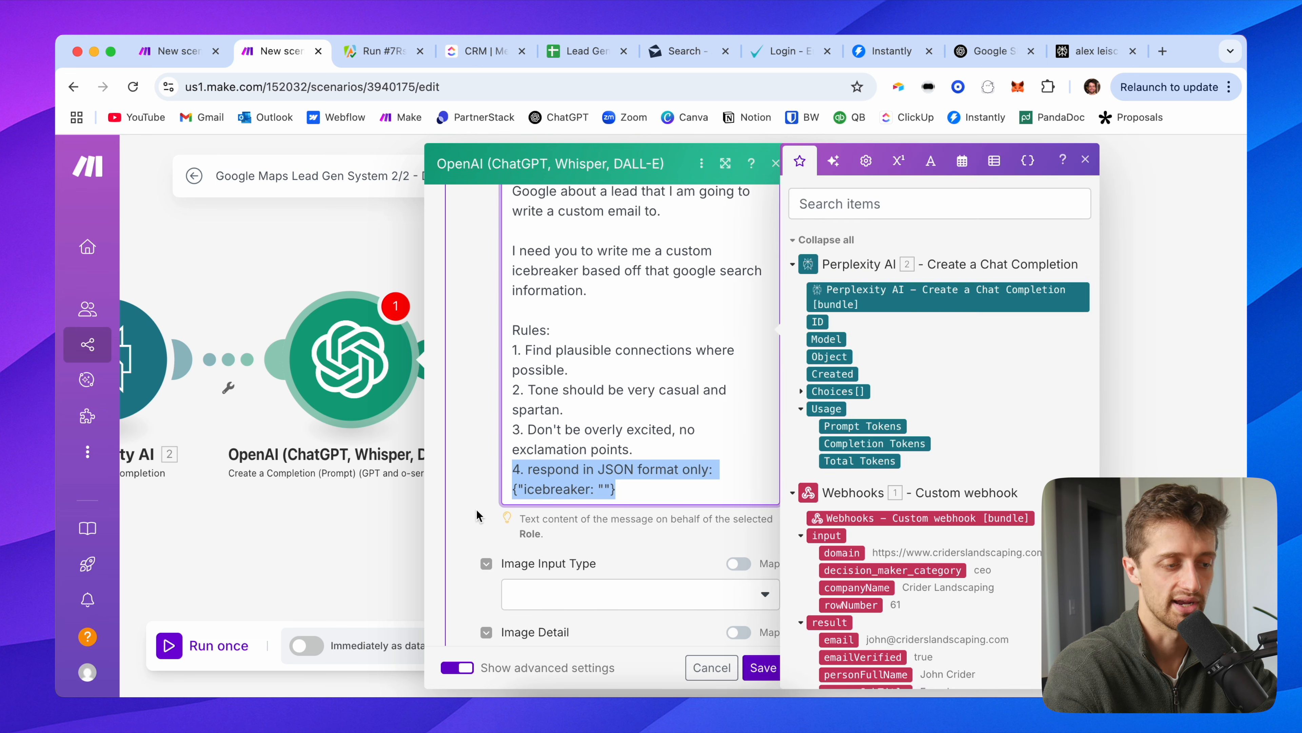
scroll(476, 514, down, 9)
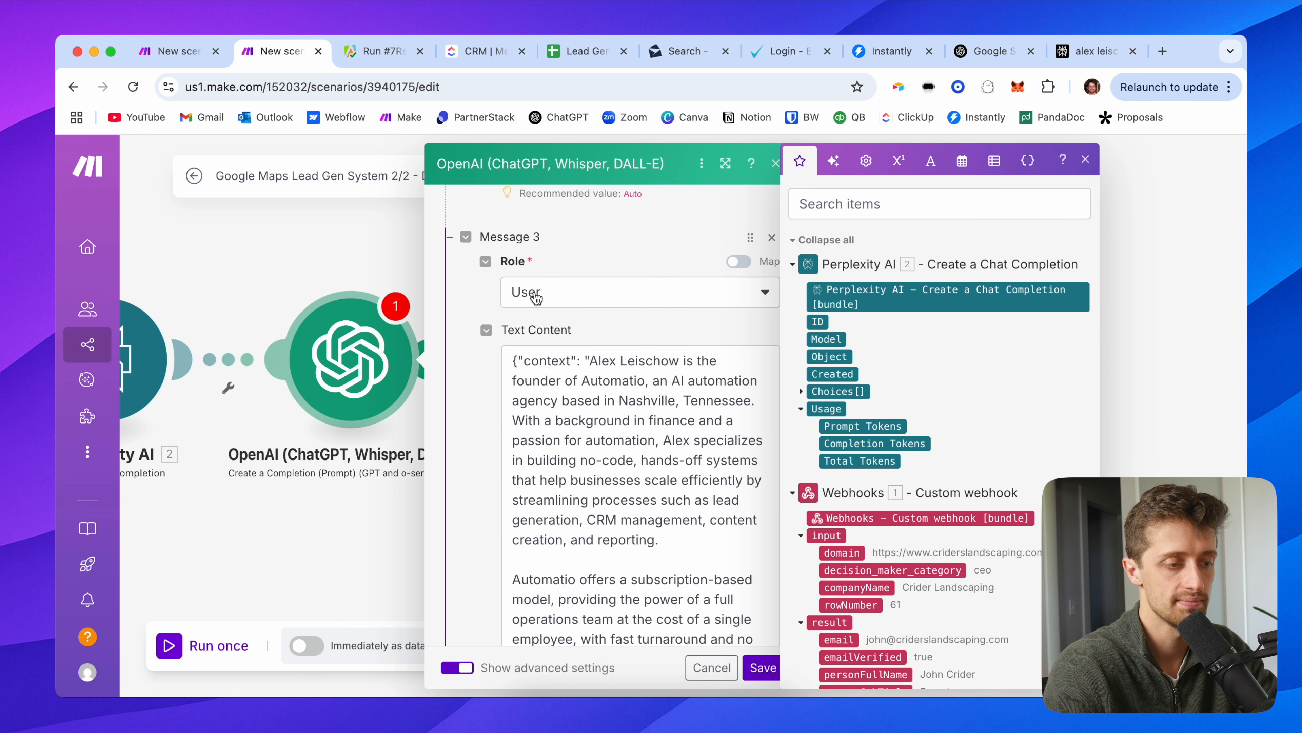
scroll(531, 318, down, 1)
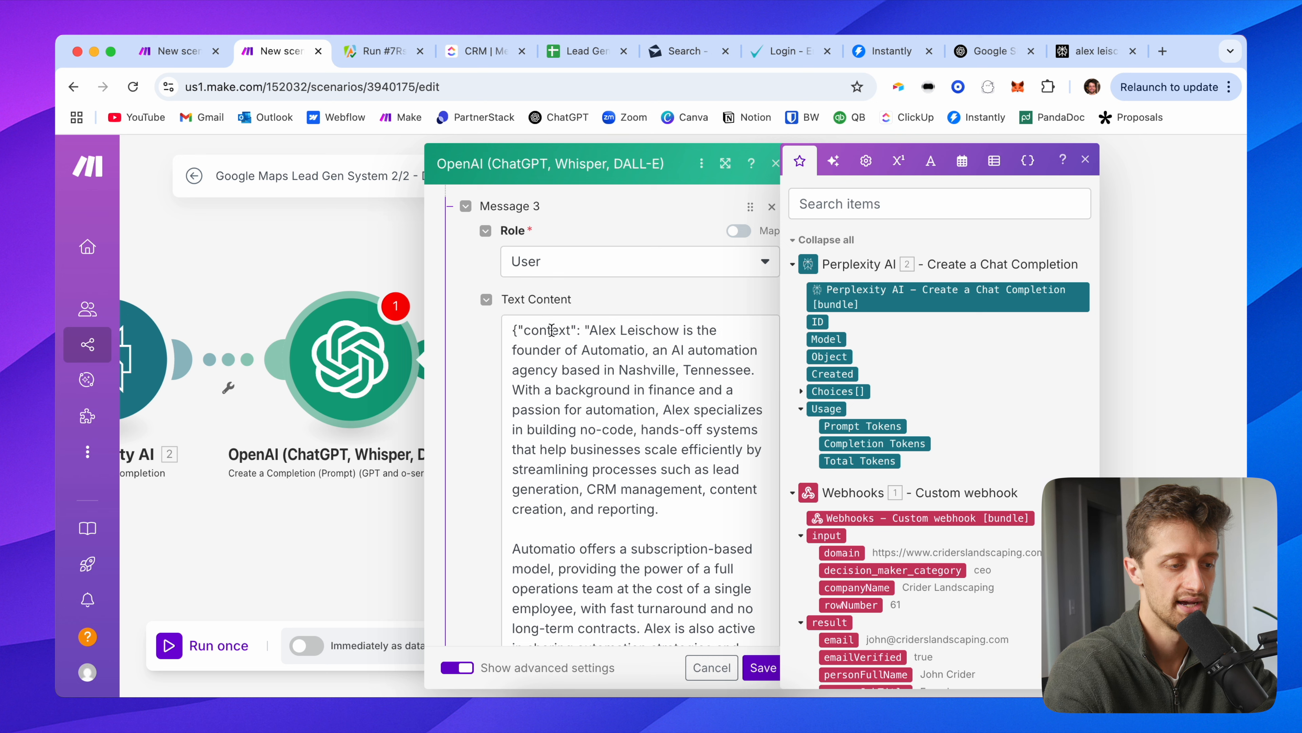
scroll(686, 517, down, 8)
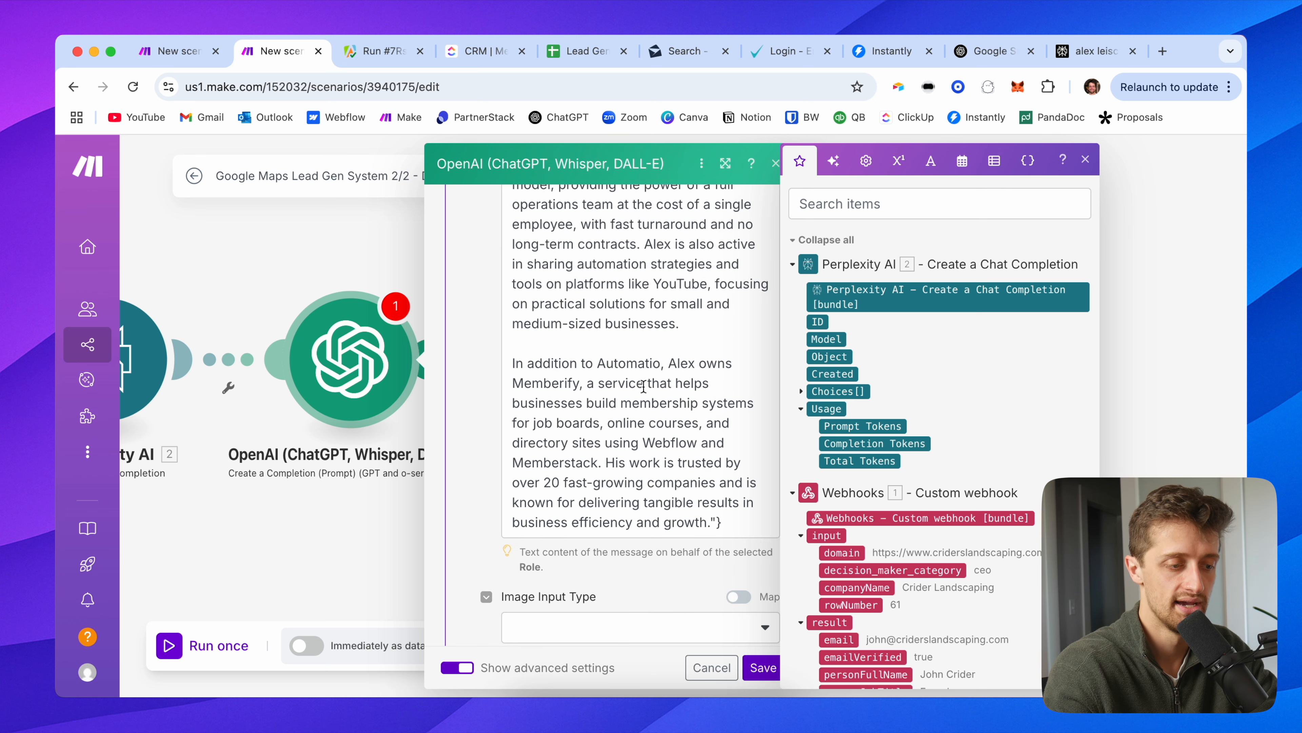
scroll(644, 386, down, 12)
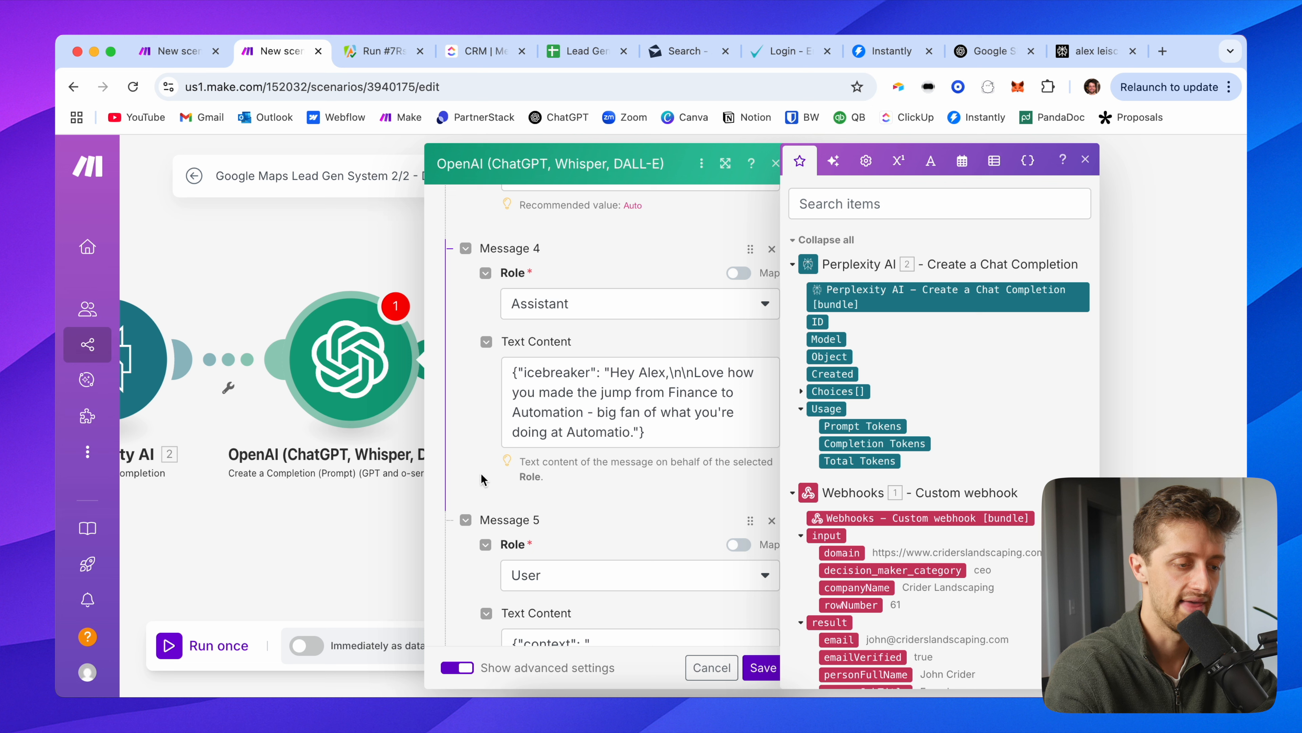
scroll(472, 463, down, 5)
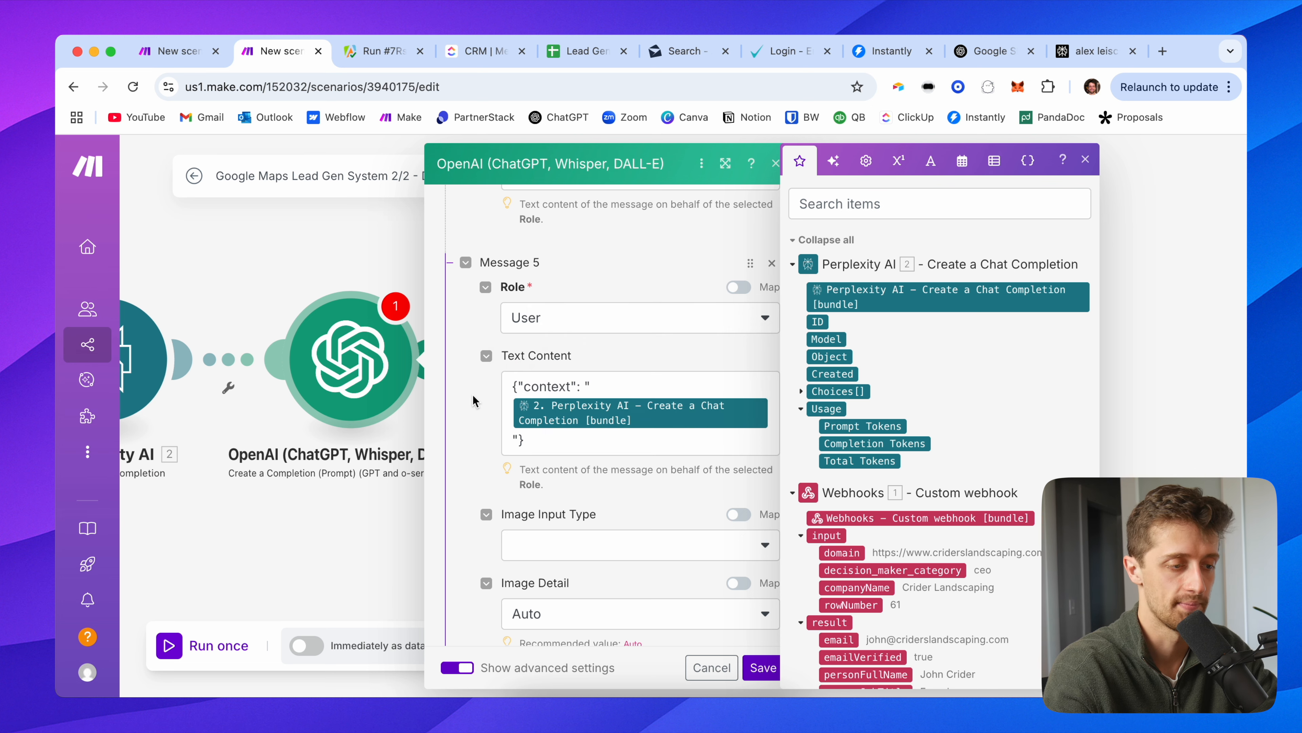
scroll(472, 432, down, 8)
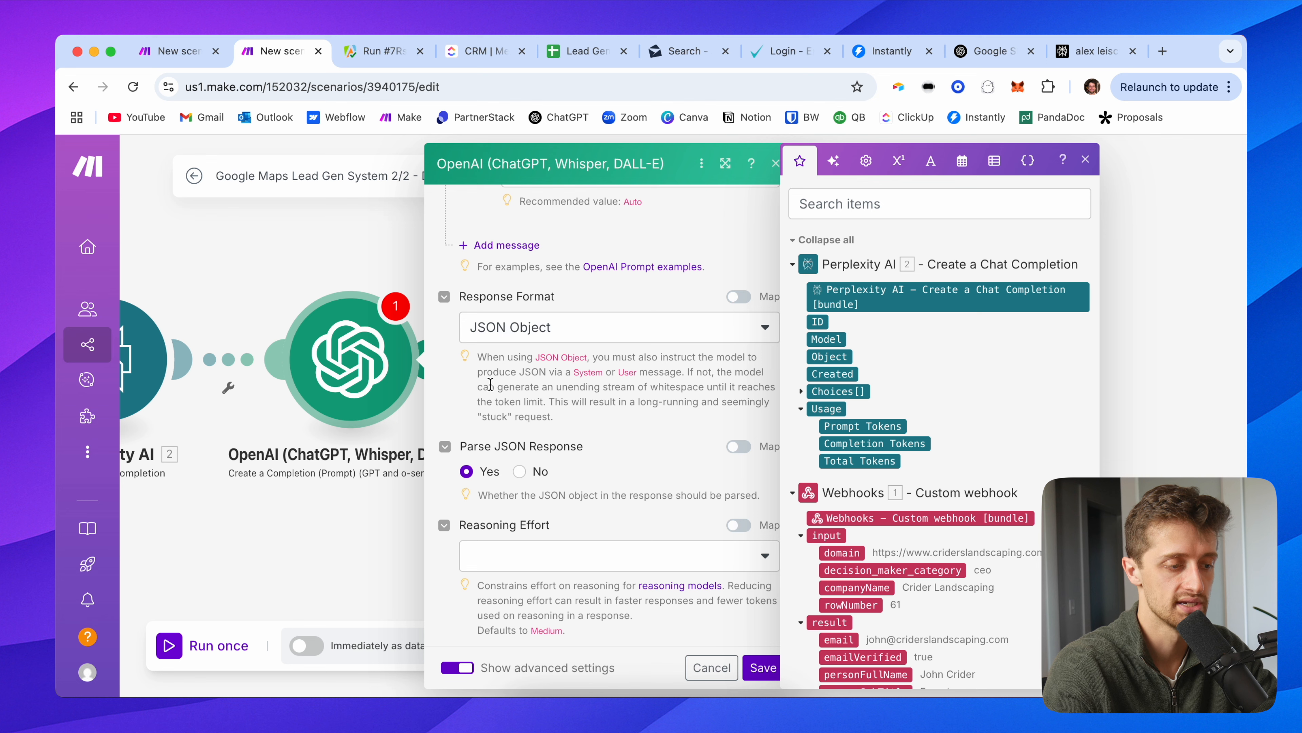
scroll(490, 384, down, 2)
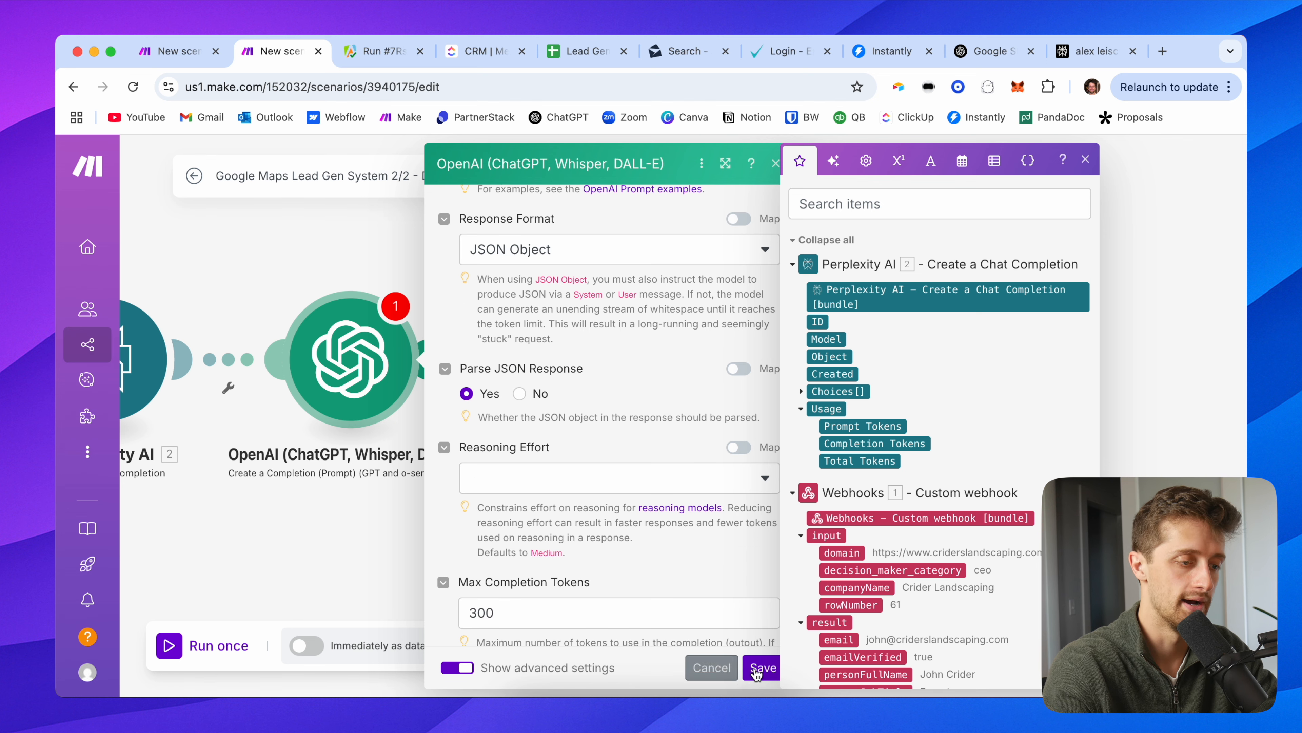
click(749, 670)
Step: Pan the scenario canvas to make room right of the OpenAI module
drag(844, 243, 456, 279)
scroll(668, 246, down, 2)
scroll(534, 251, down, 2)
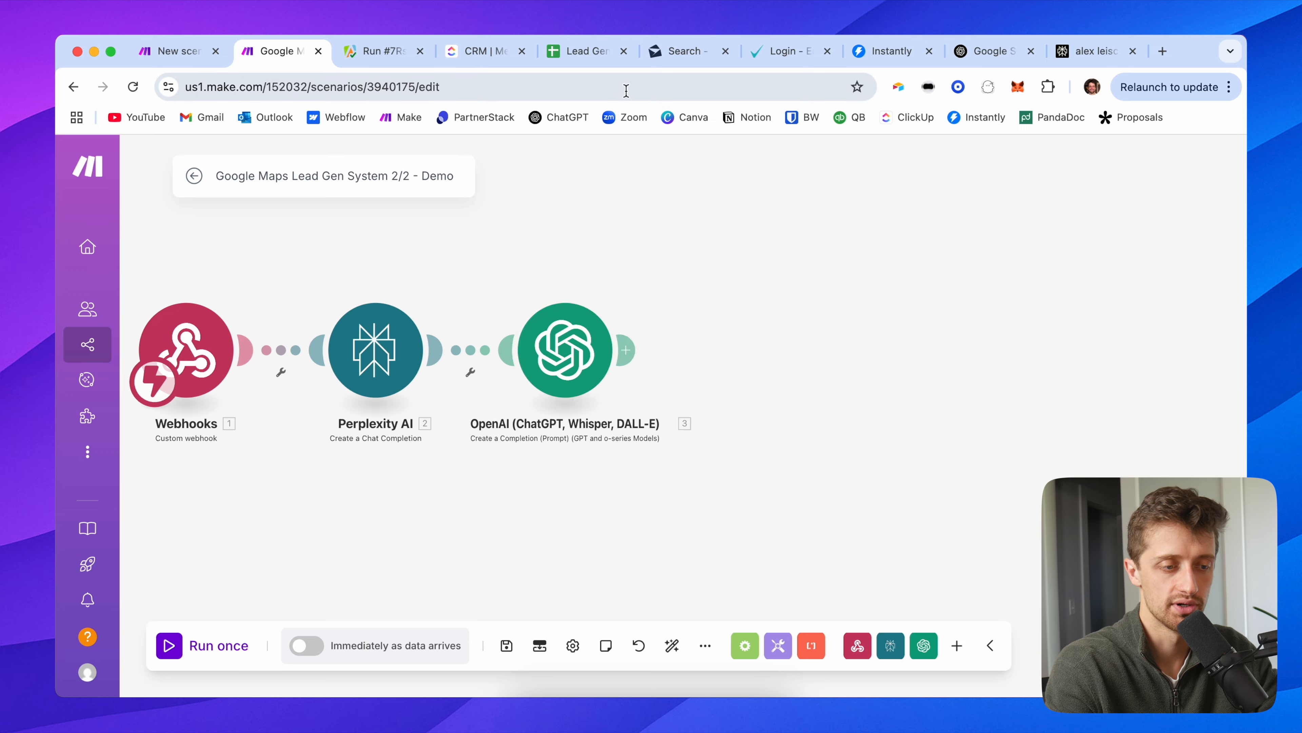
Step: Check the spreadsheet's email, firstName, lastName and icebreaker columns and the empty row 2
click(586, 57)
scroll(987, 342, right, 10)
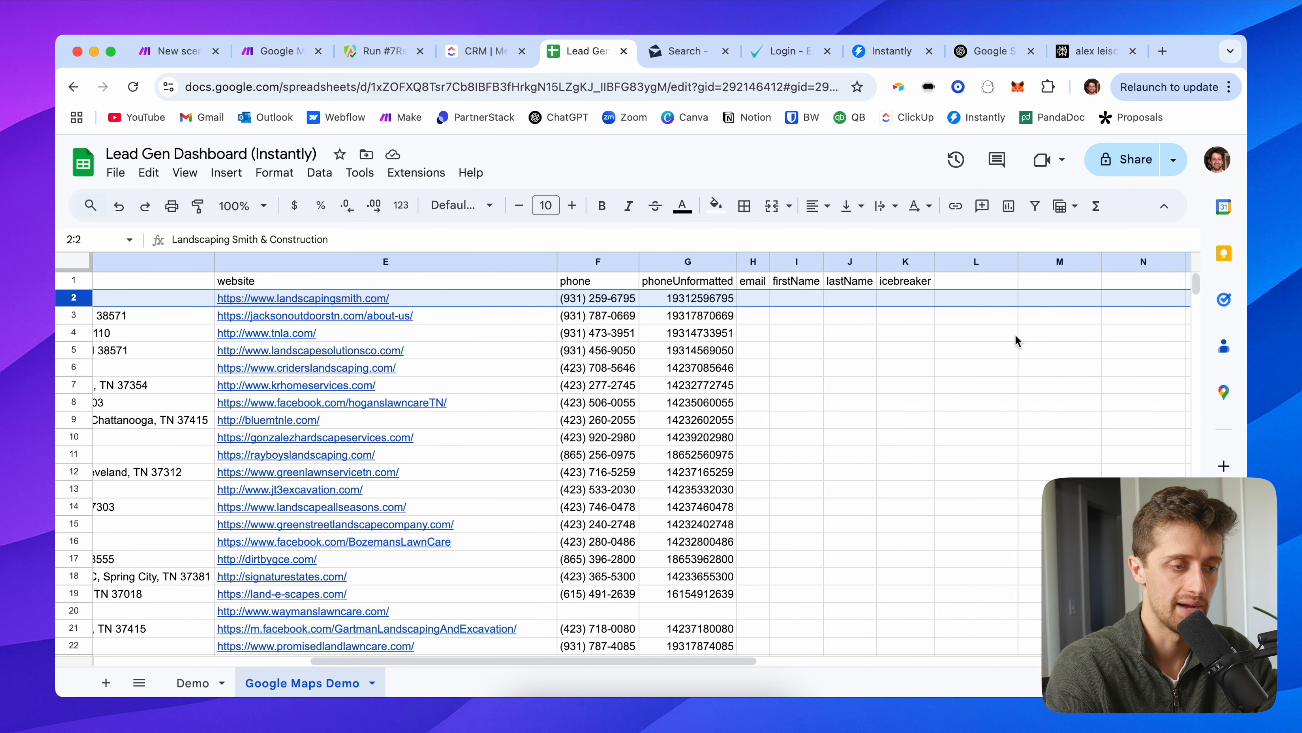
click(812, 304)
click(668, 288)
click(687, 297)
click(734, 300)
click(802, 301)
click(659, 303)
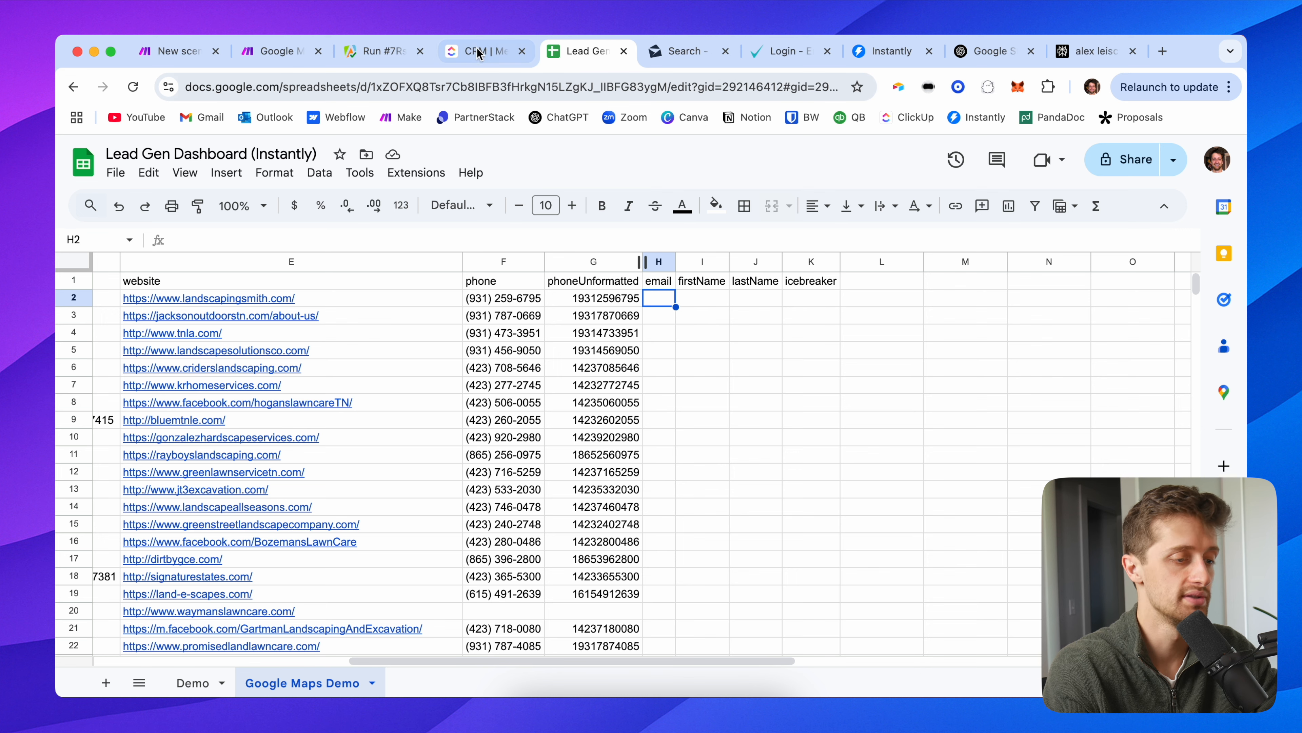
Step: Add a Google Sheets Update a Row module after OpenAI
click(263, 56)
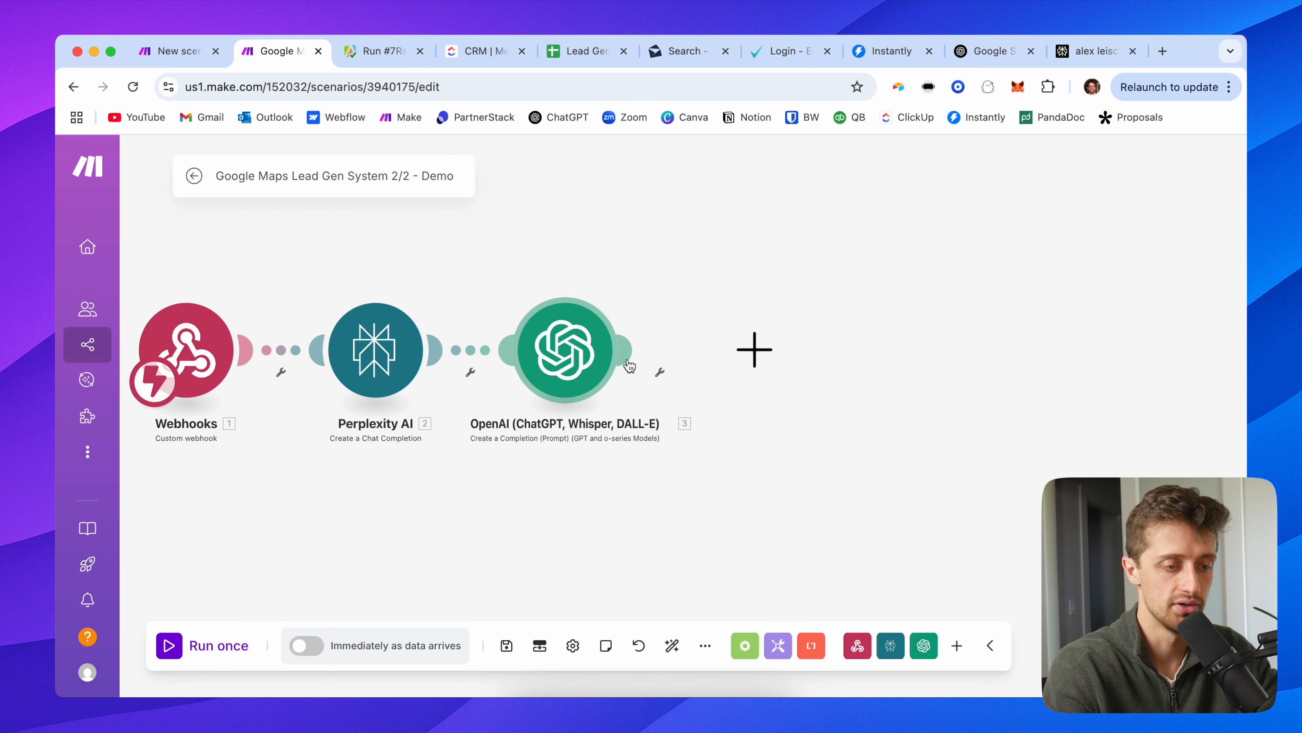
click(753, 349)
click(890, 404)
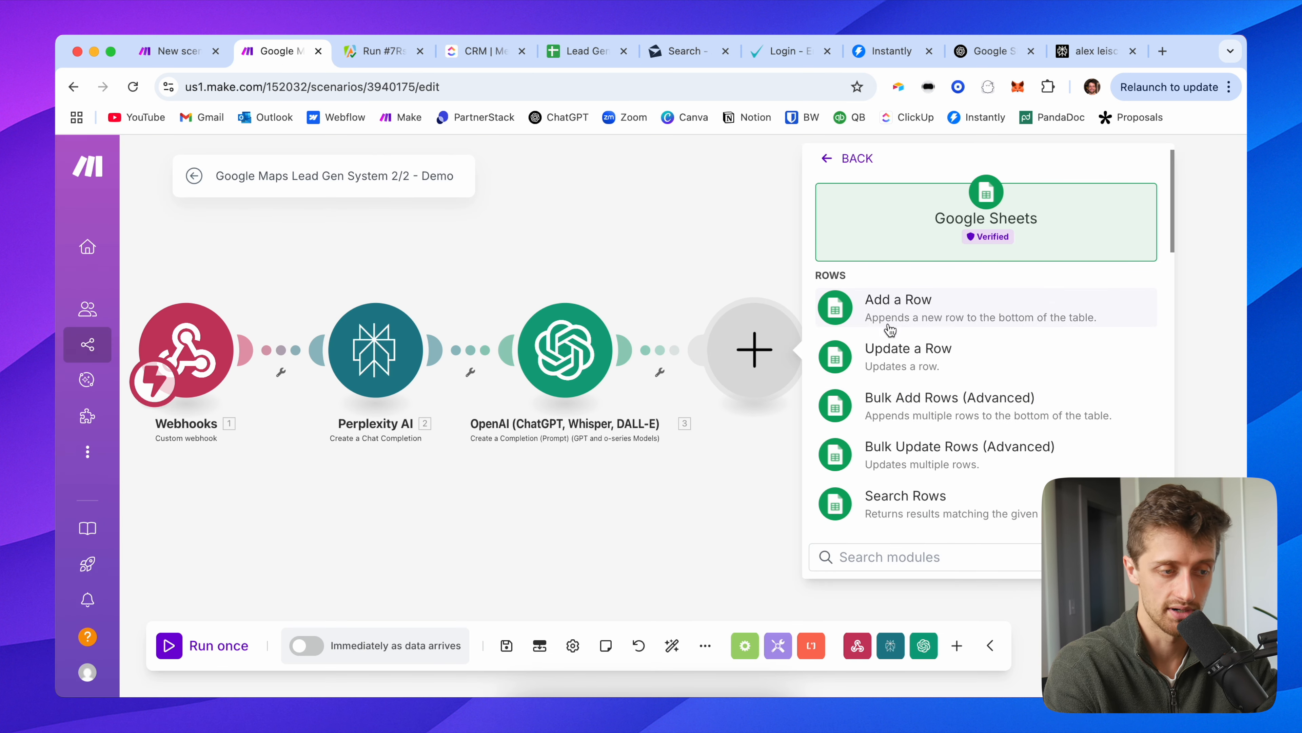
click(899, 368)
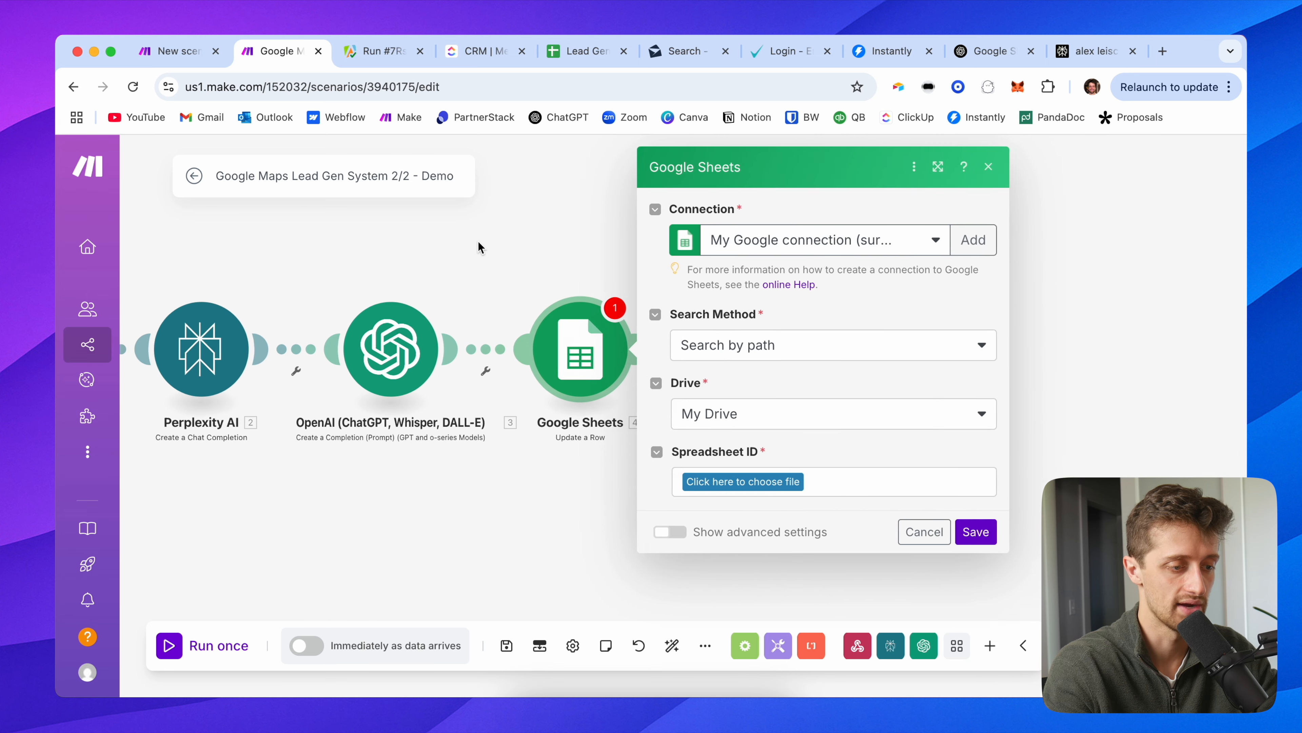
Step: Select spreadsheet Lead Gen Dashboard (Instantly) and sheet Google Maps Demo
click(669, 493)
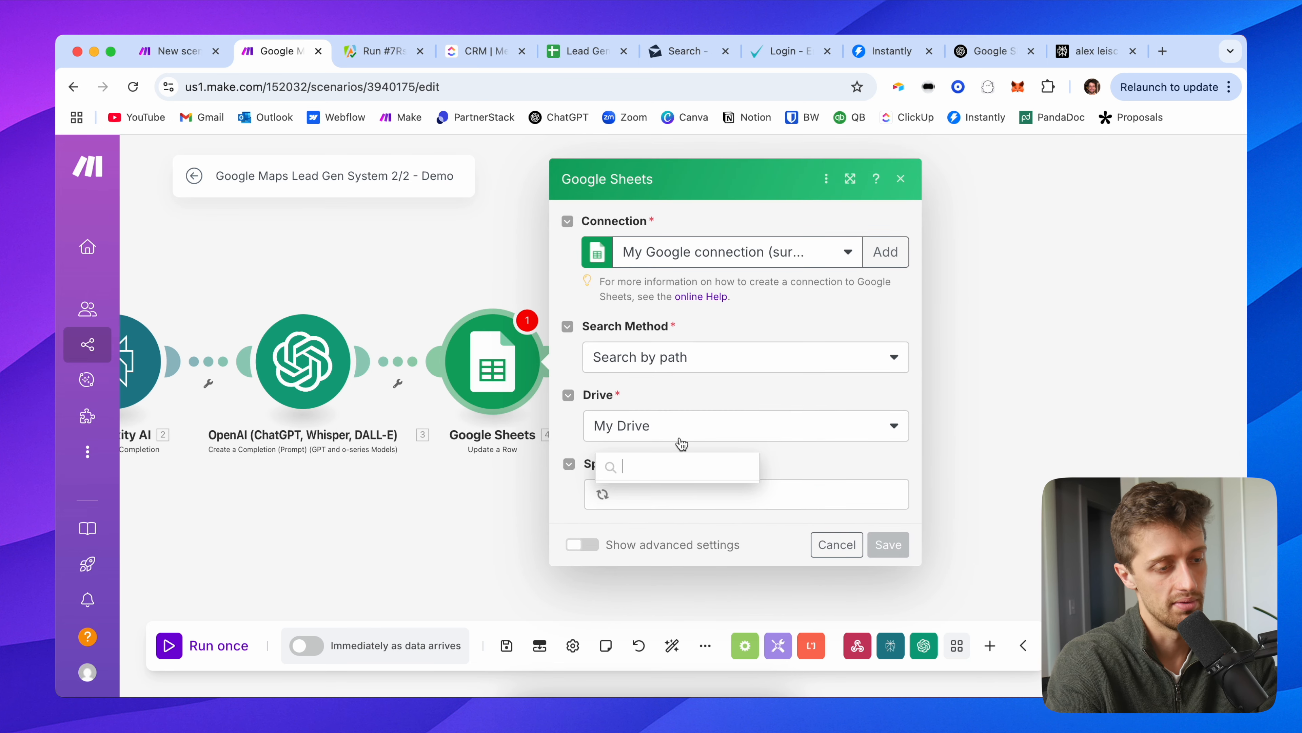
scroll(674, 402, down, 8)
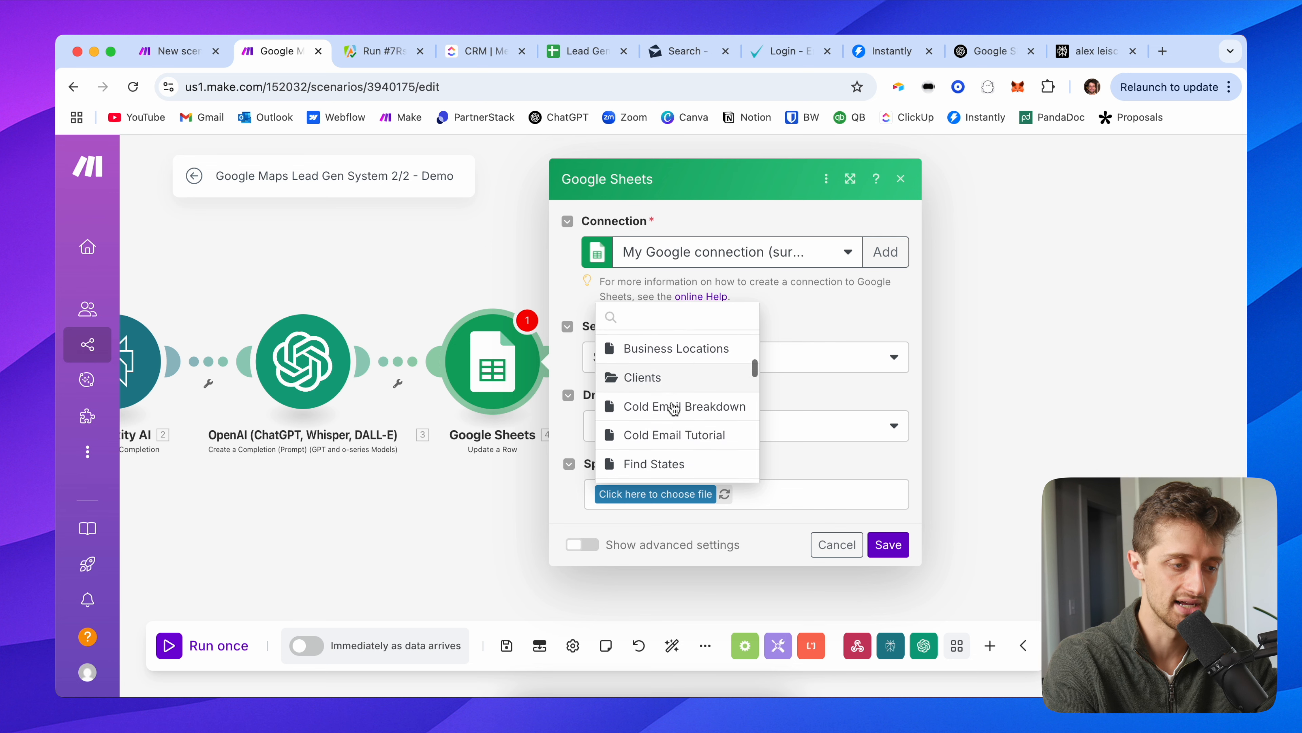
scroll(682, 395, down, 1)
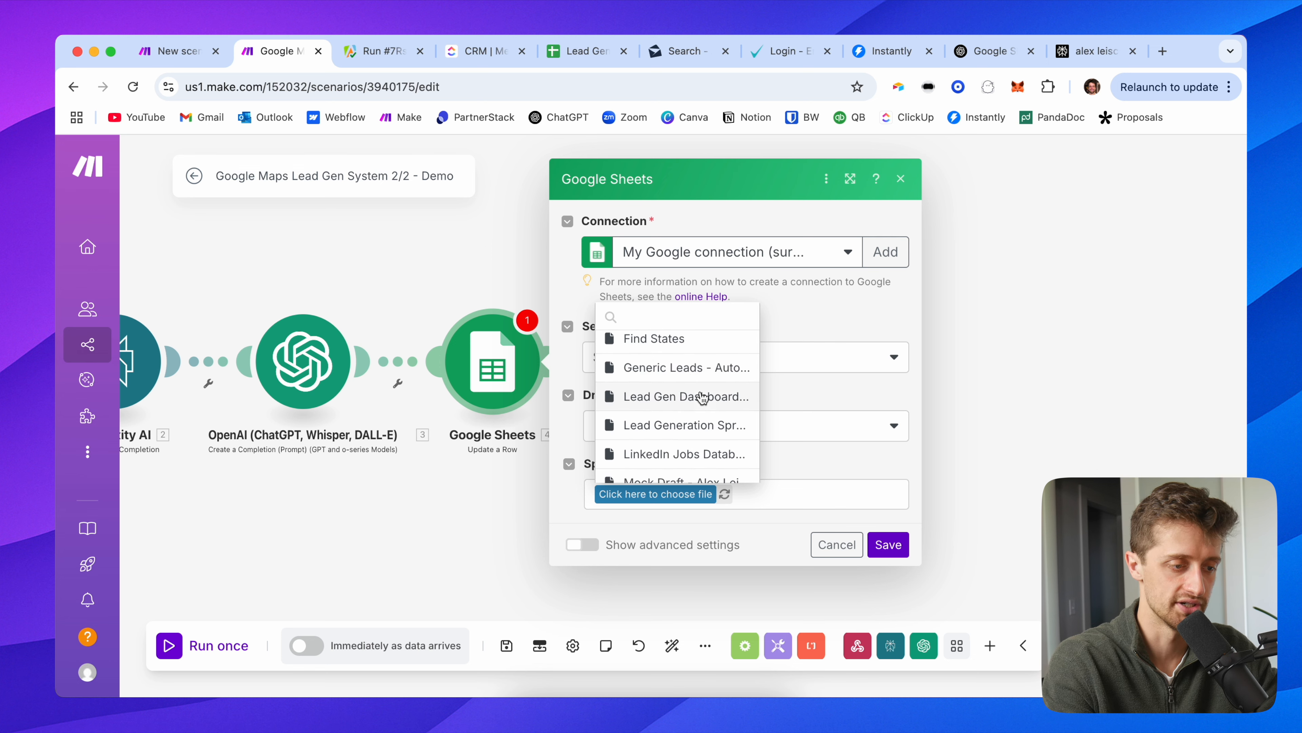
scroll(710, 426, down, 1)
click(691, 385)
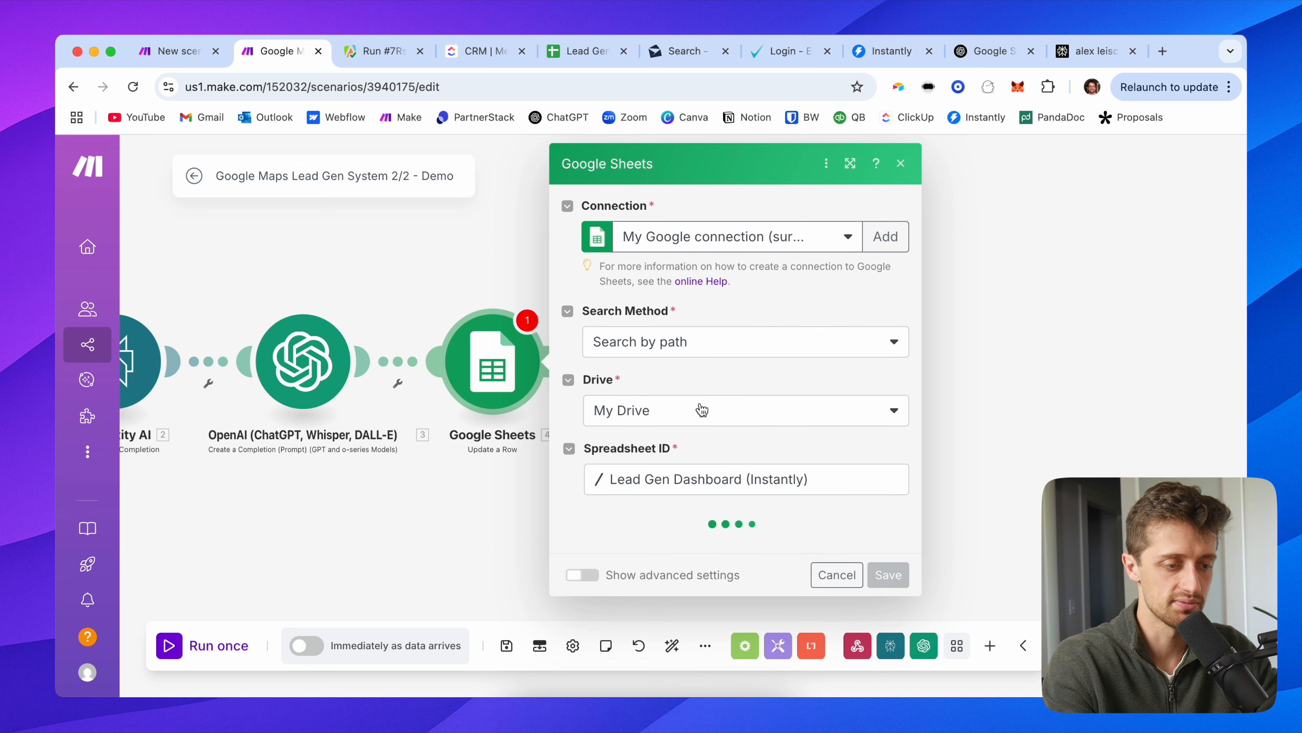
click(631, 547)
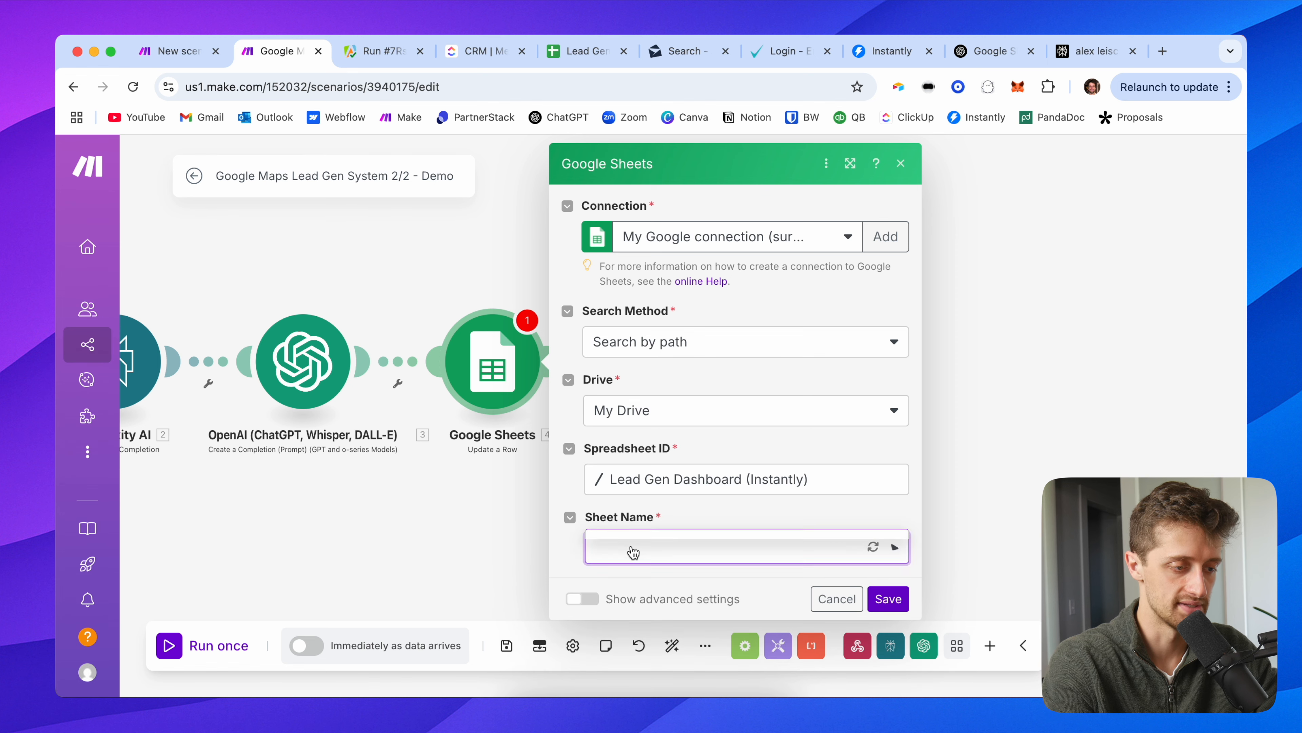
click(642, 570)
scroll(615, 449, down, 3)
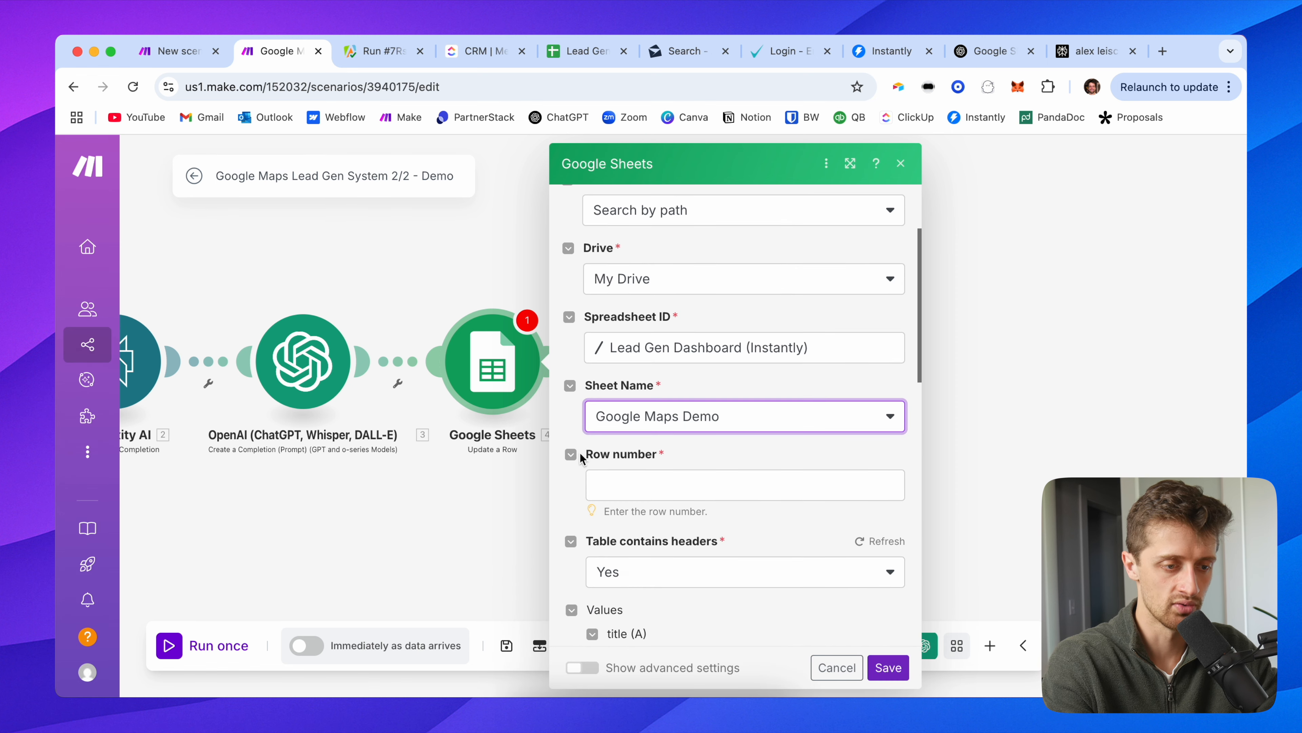
Step: Map the webhook's rowNumber into the Row number field
click(662, 485)
scroll(951, 426, down, 5)
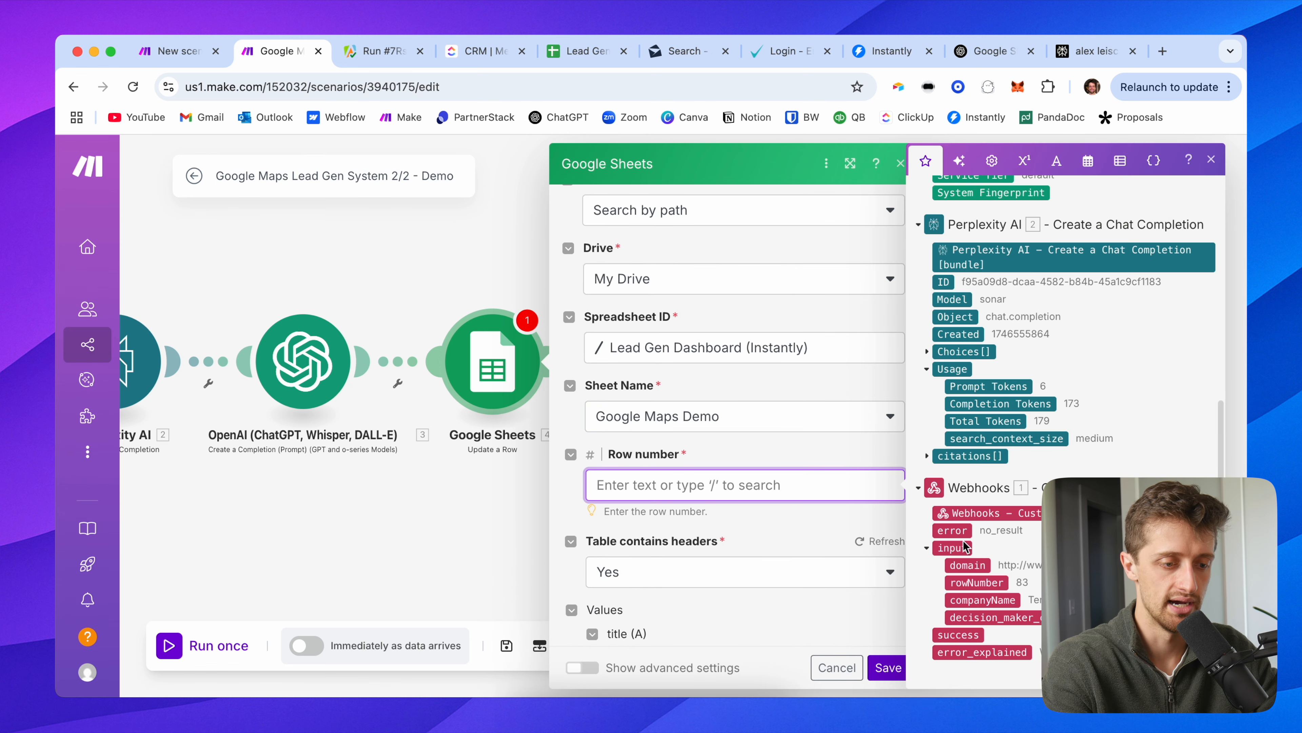
click(976, 583)
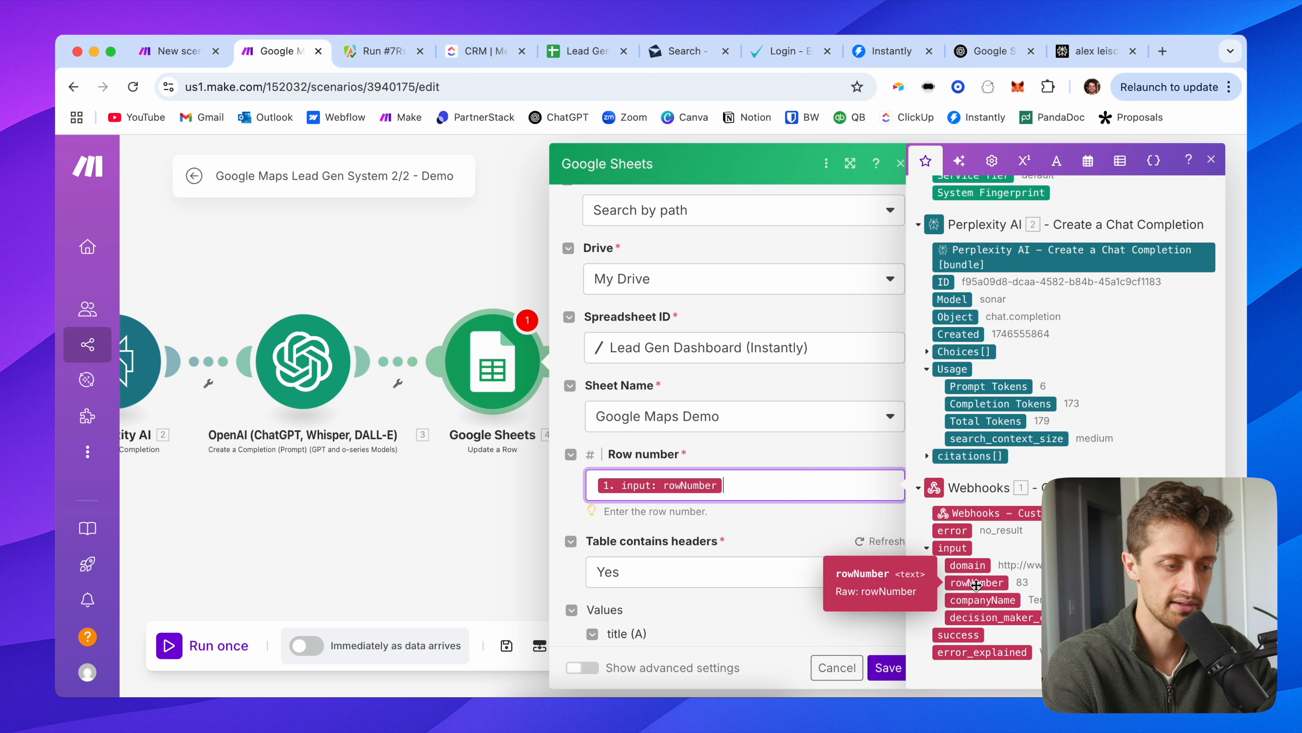
click(736, 456)
scroll(736, 456, down, 5)
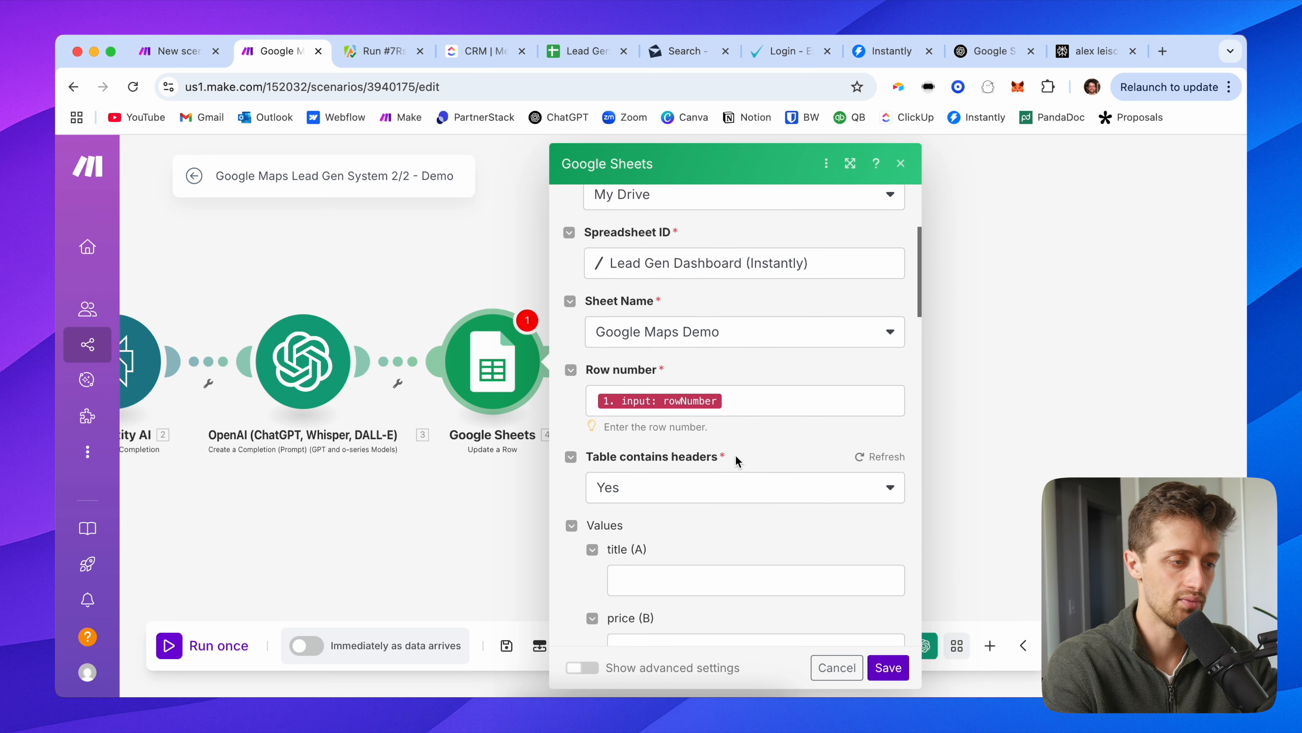
scroll(586, 468, down, 6)
scroll(586, 461, down, 1)
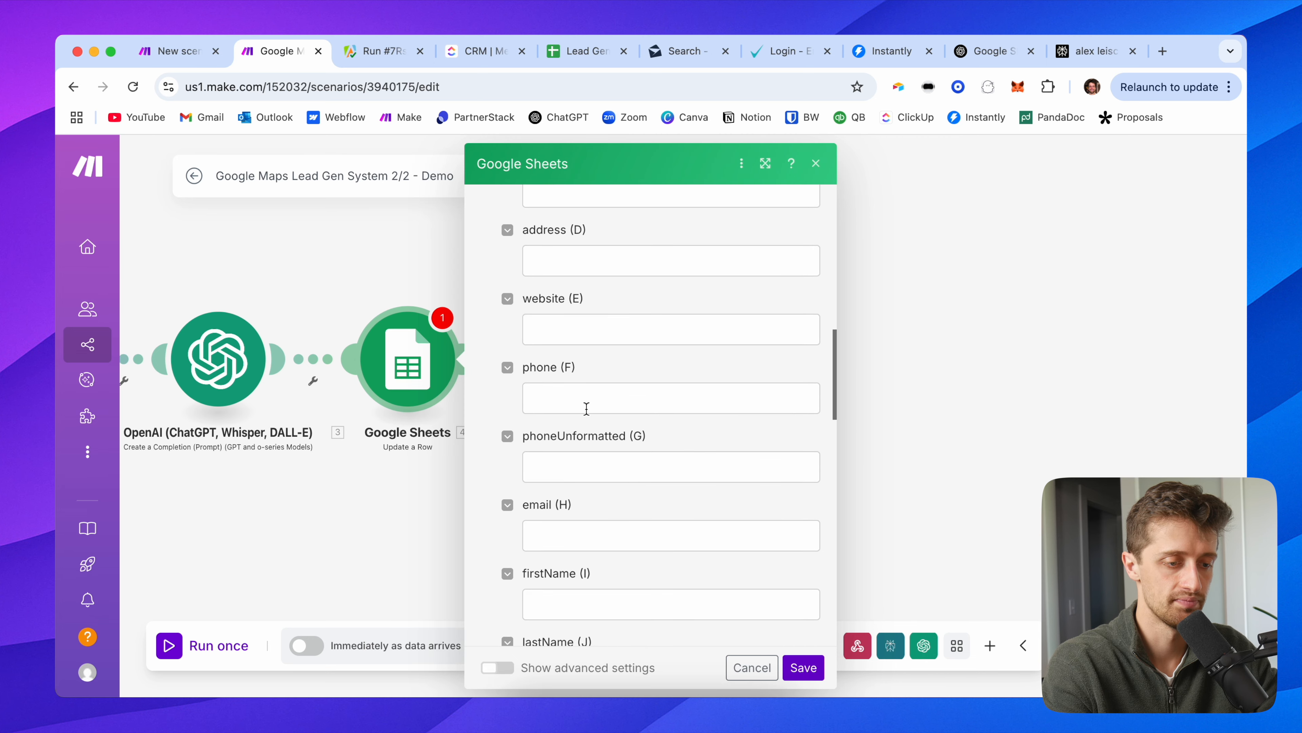
Step: Drop a rowNumber mapping into email (H) and paste its token into a new browser tab
click(584, 536)
scroll(957, 533, down, 7)
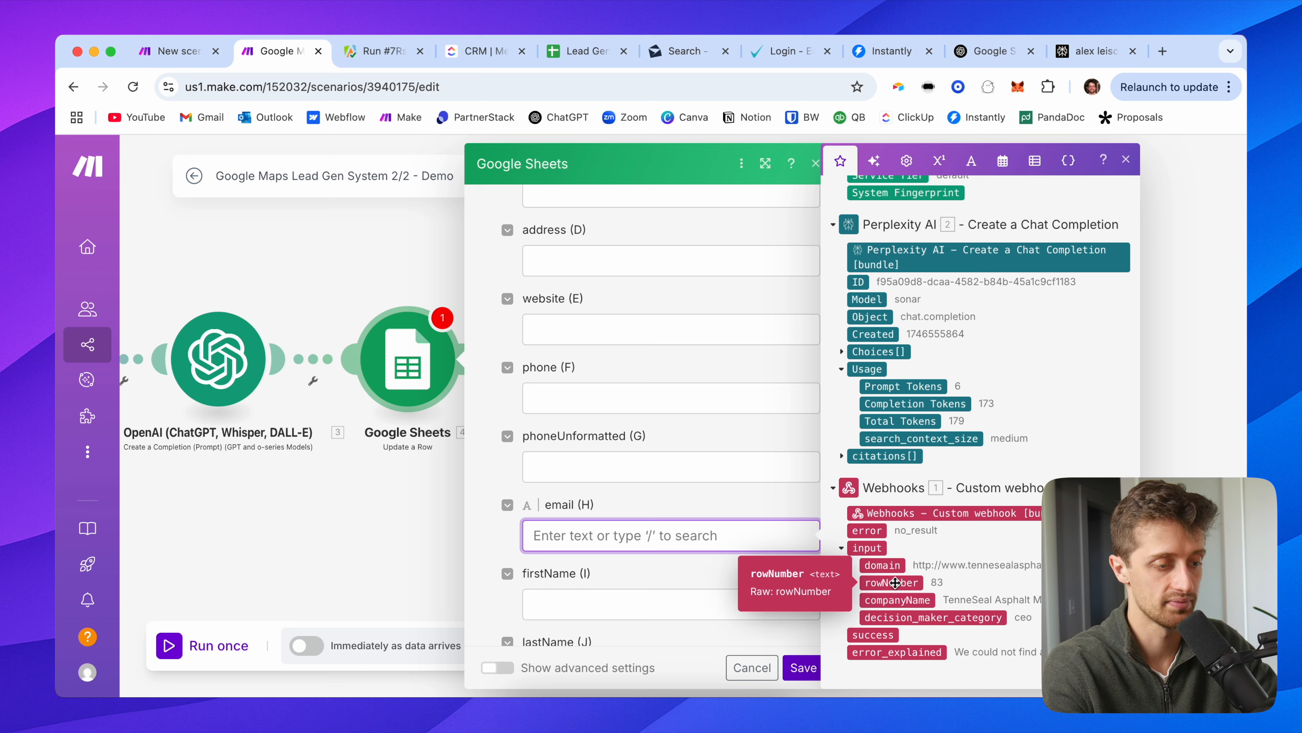
click(896, 582)
drag(895, 583, 669, 549)
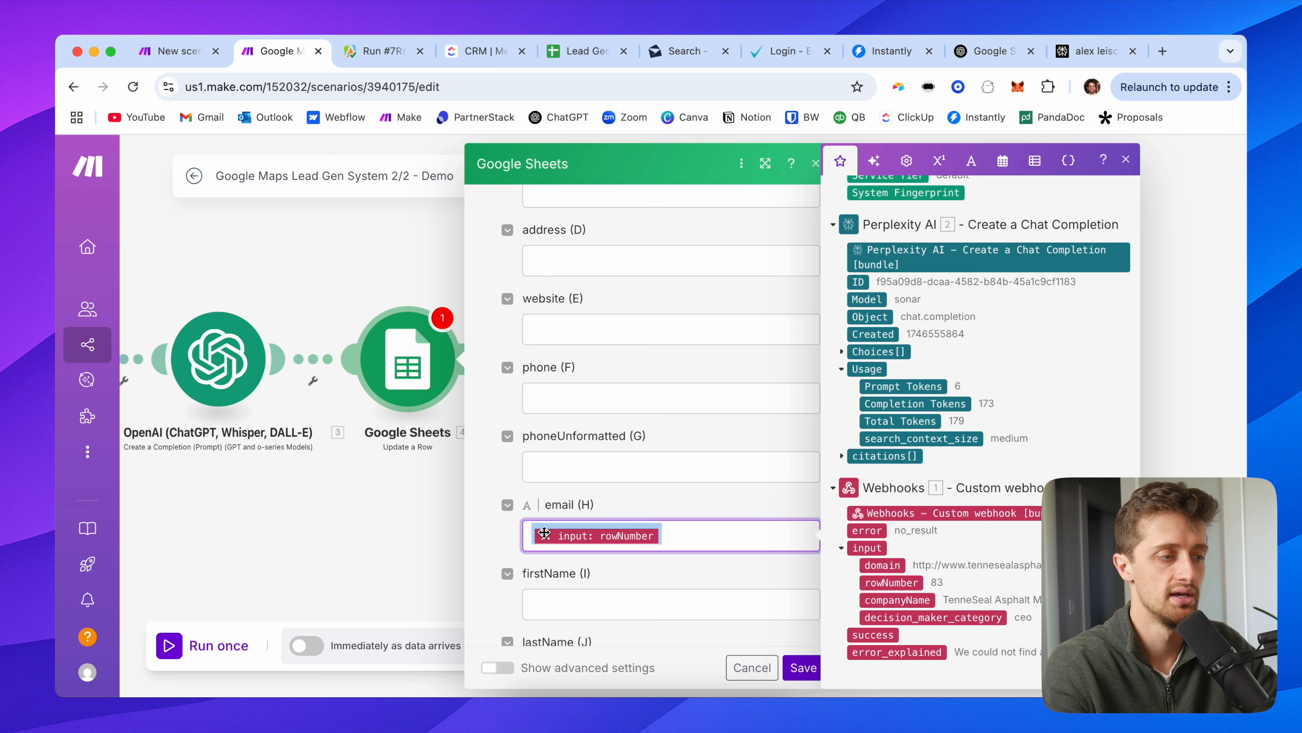
key(super+t)
text({{1.input.rowNumber}})
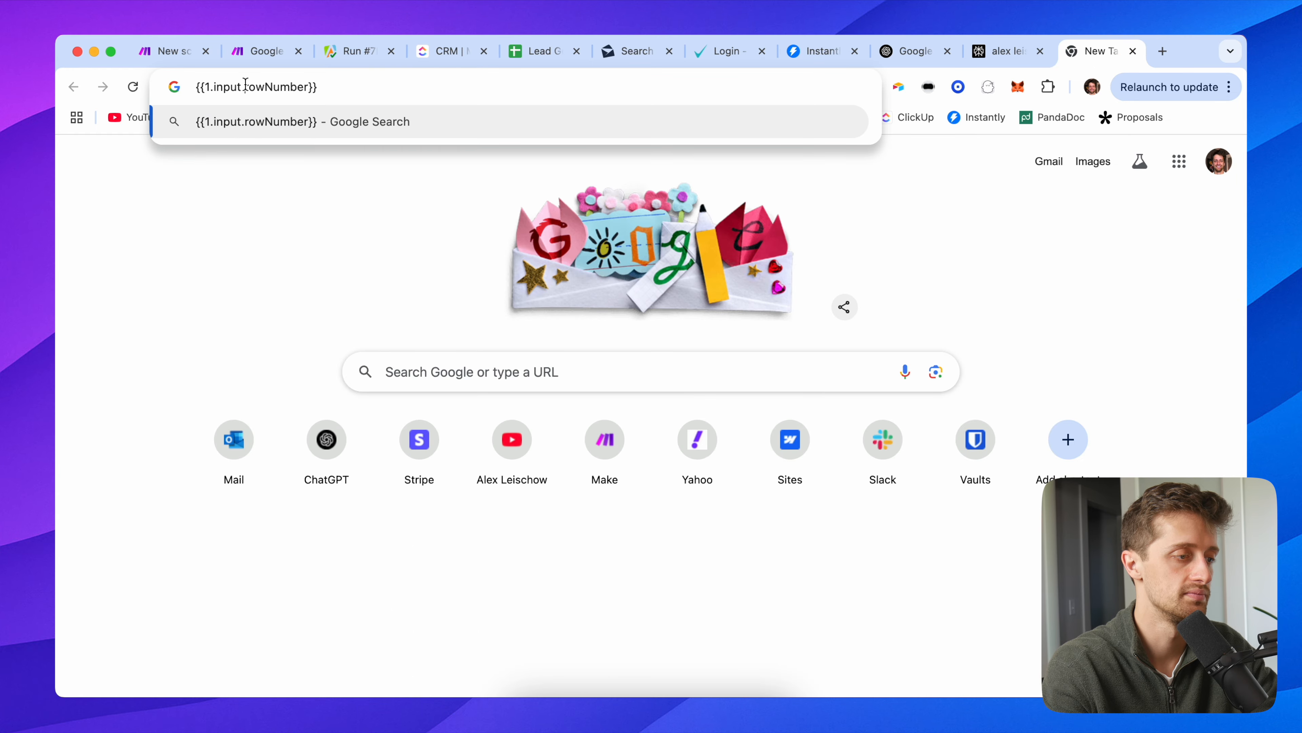
Step: Rewrite the token as {{1.input.email}} and use it for email (H)
drag(301, 88, 306, 88)
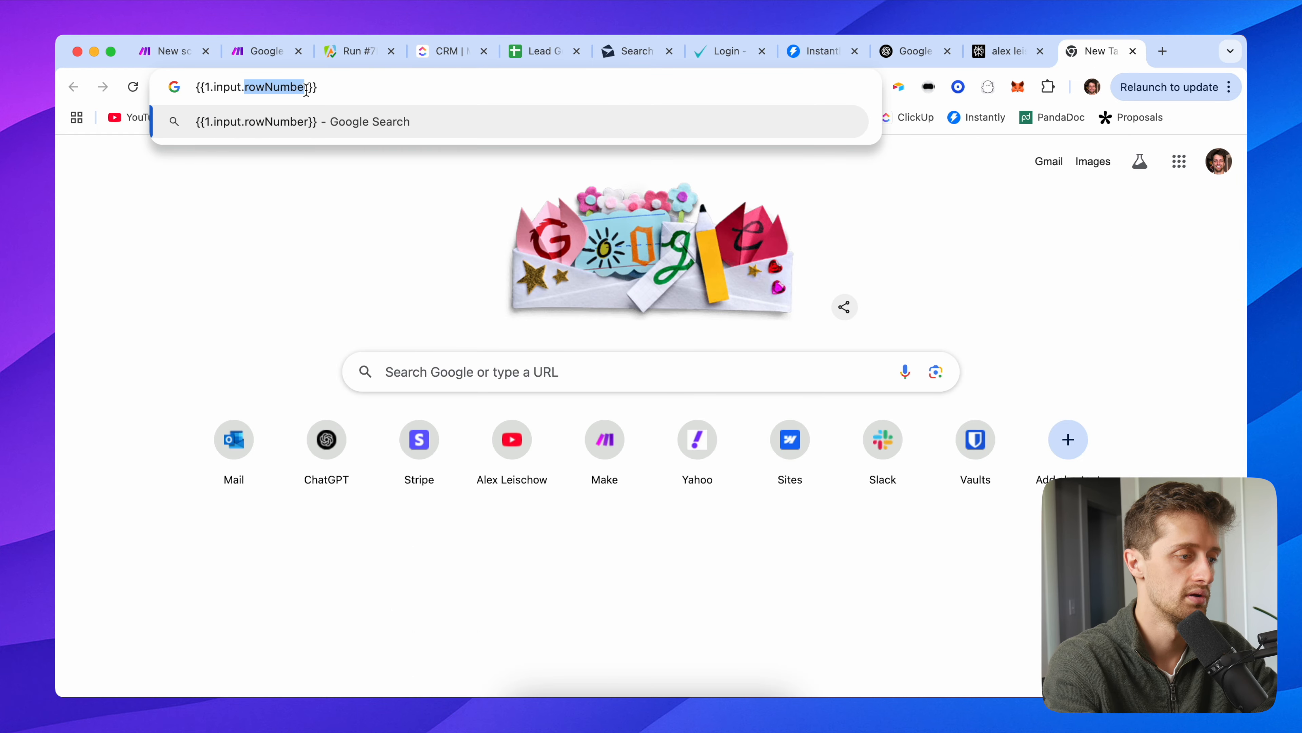
text(email)
key(Delete)
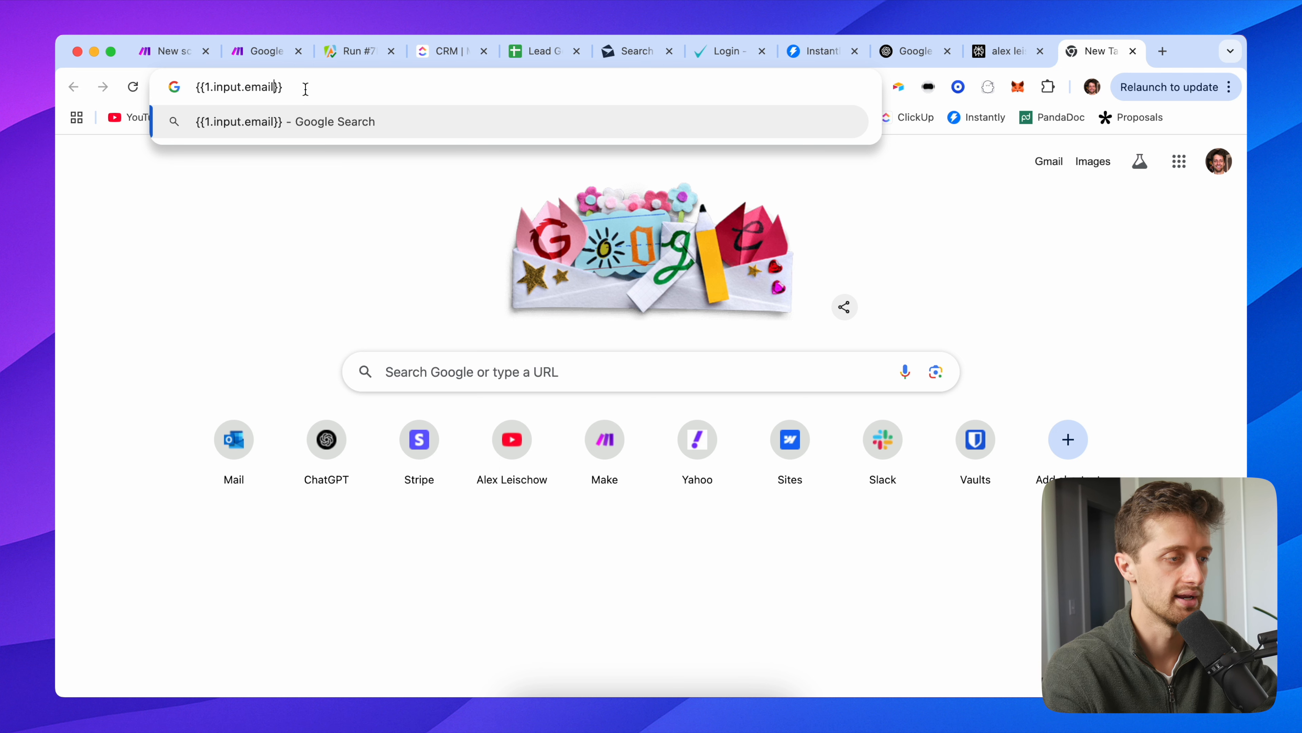
key(super+a)
key(super+c)
click(261, 51)
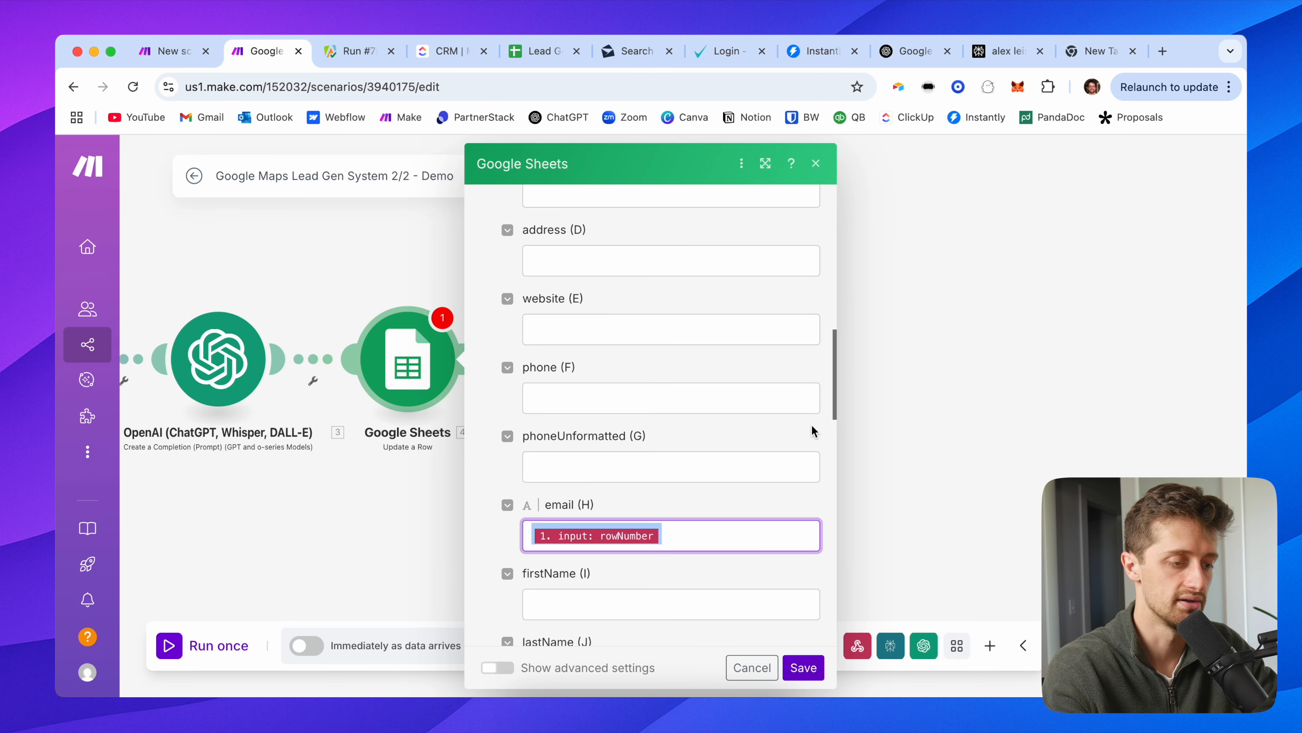
key(BackSpace)
key(super+v)
click(660, 508)
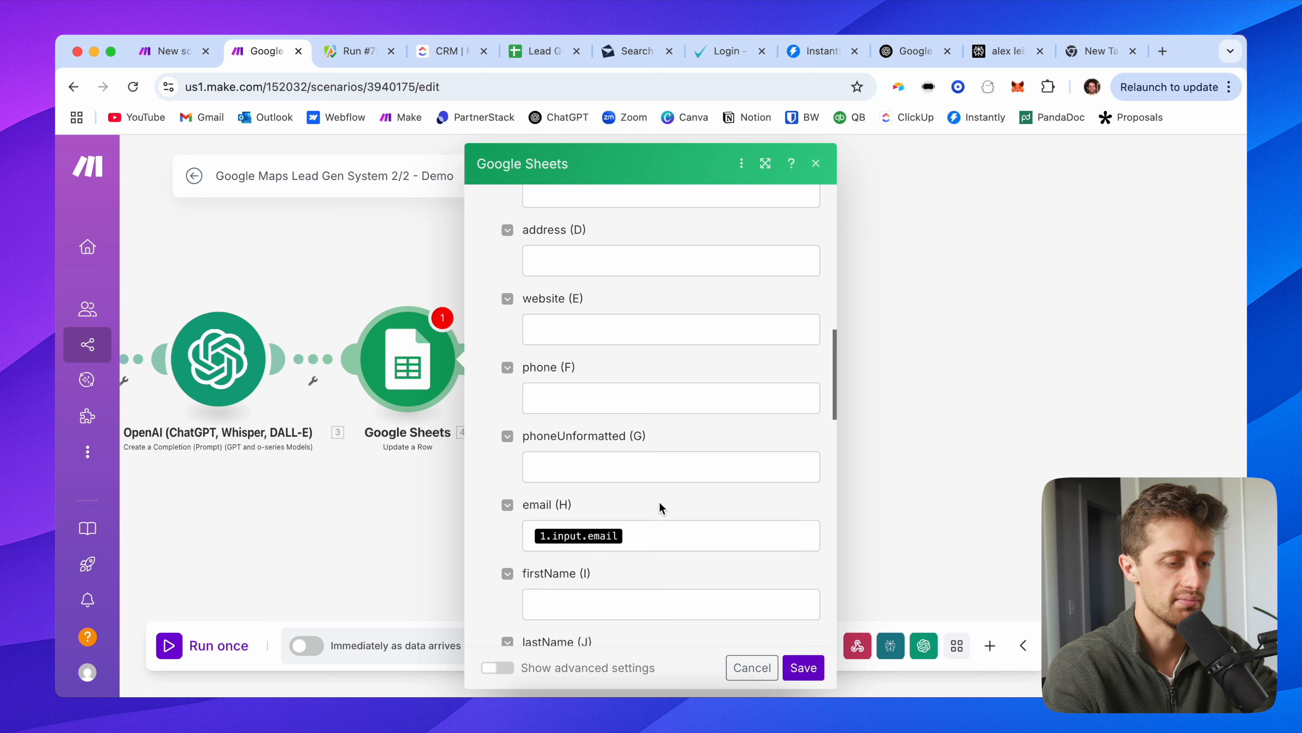
scroll(505, 503, down, 5)
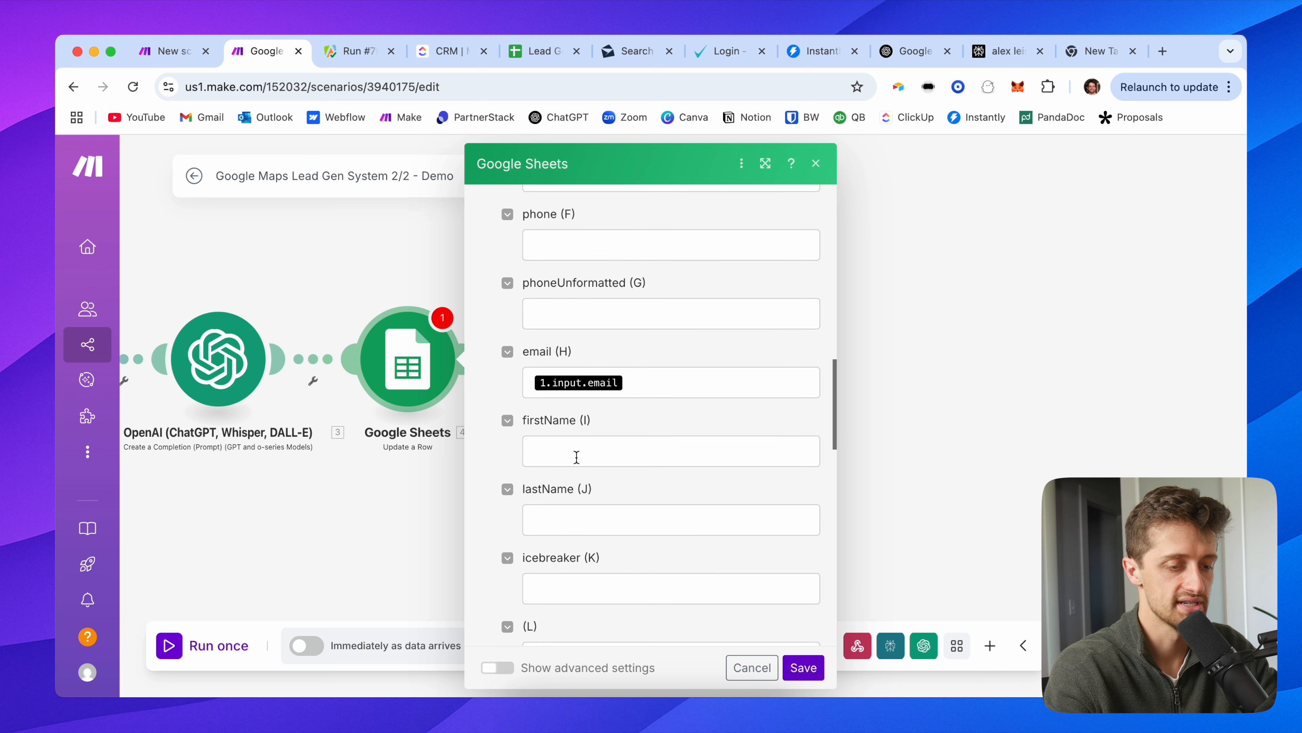
Step: Copy the email mapping into the firstName (I) field
click(579, 455)
scroll(953, 428, down, 8)
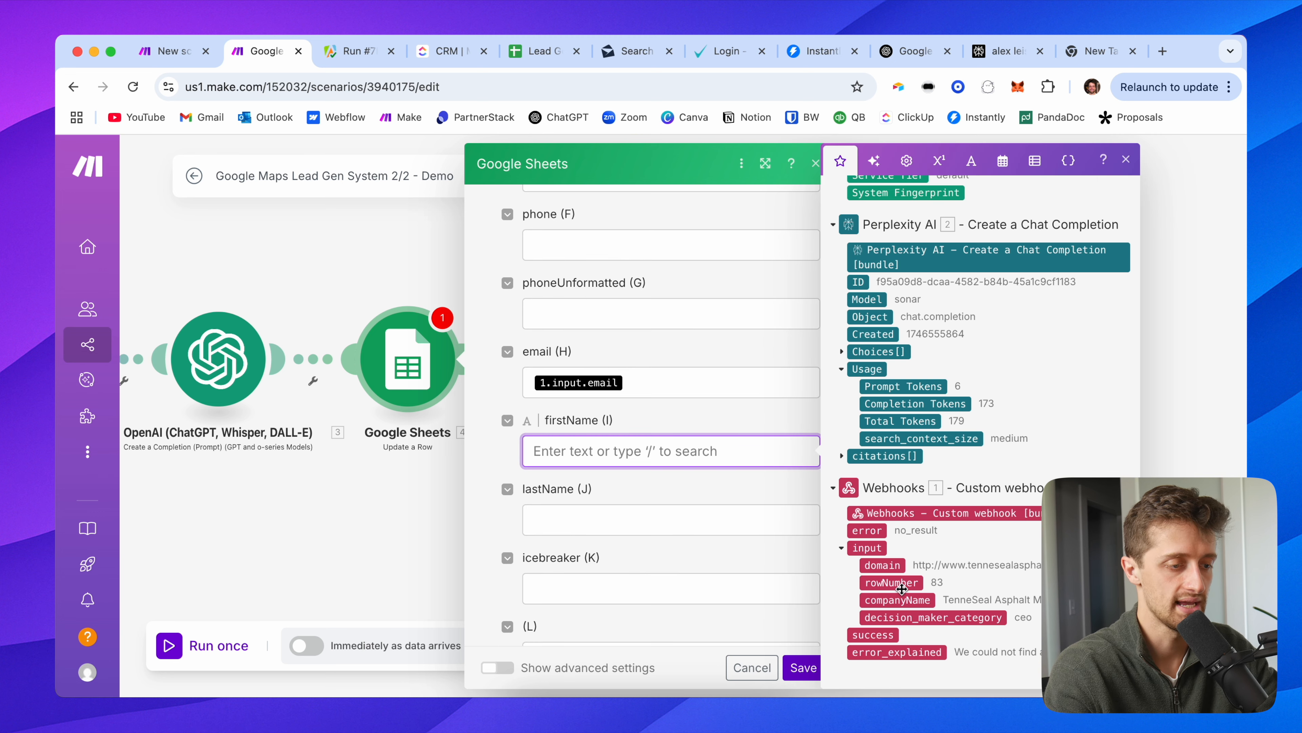
drag(646, 384, 490, 389)
key(cmd+c)
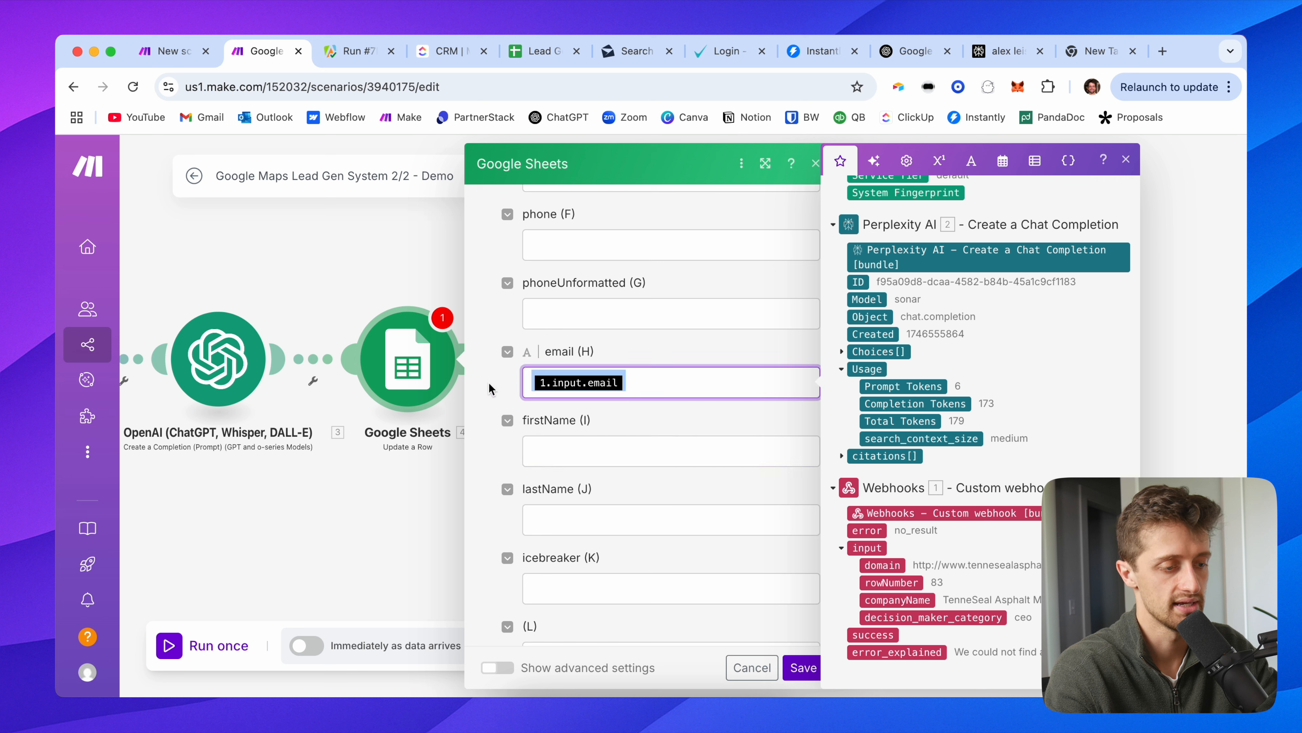
click(559, 455)
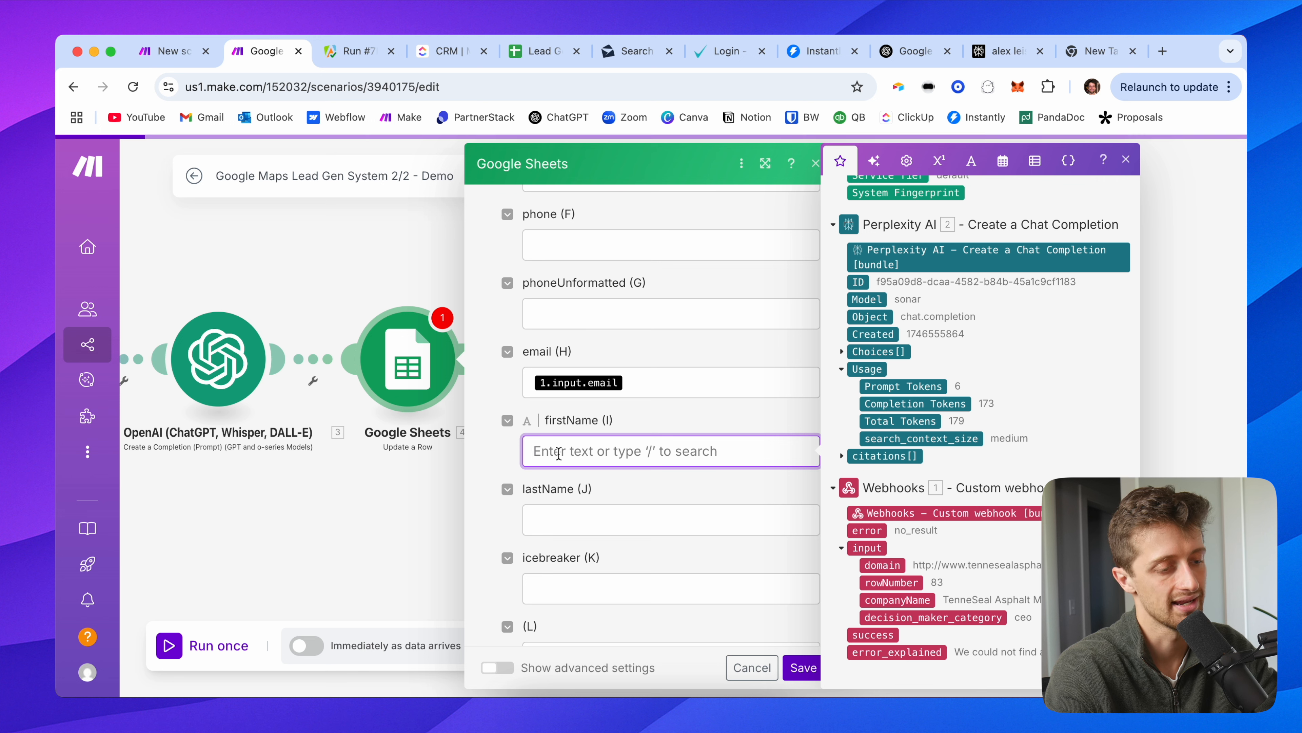
key(cmd+v)
Step: Change the firstName (I) mapping to the webhook's input.name
click(1097, 51)
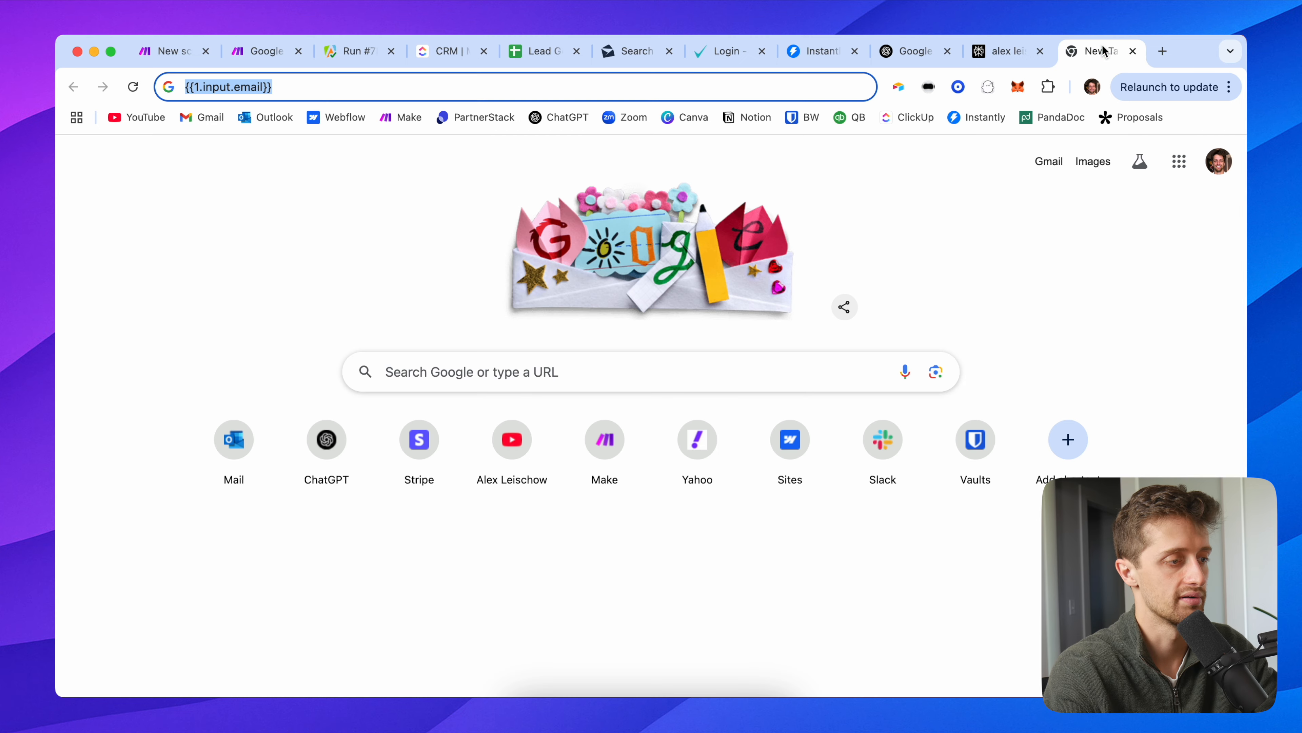
click(288, 102)
click(273, 92)
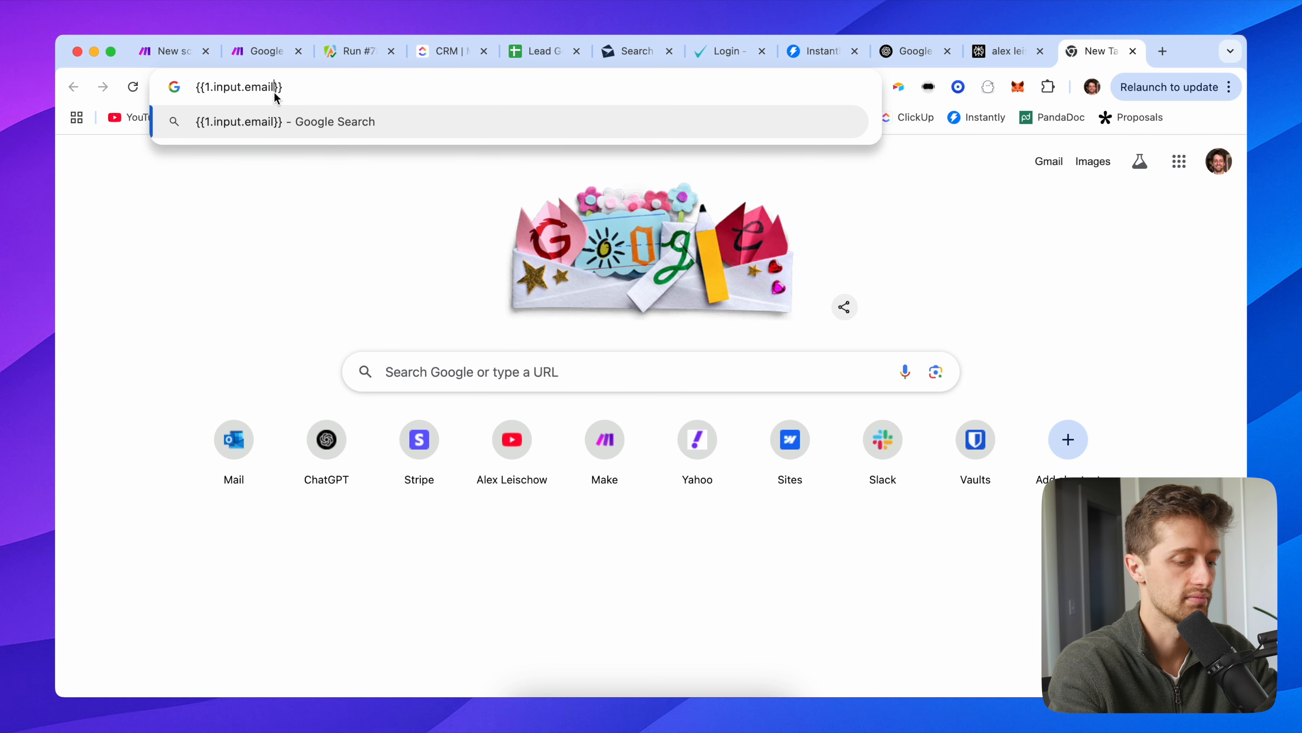
key(BackSpace)
key(BackSpace)
key(BackSpace)
key(BackSpace)
text(name)
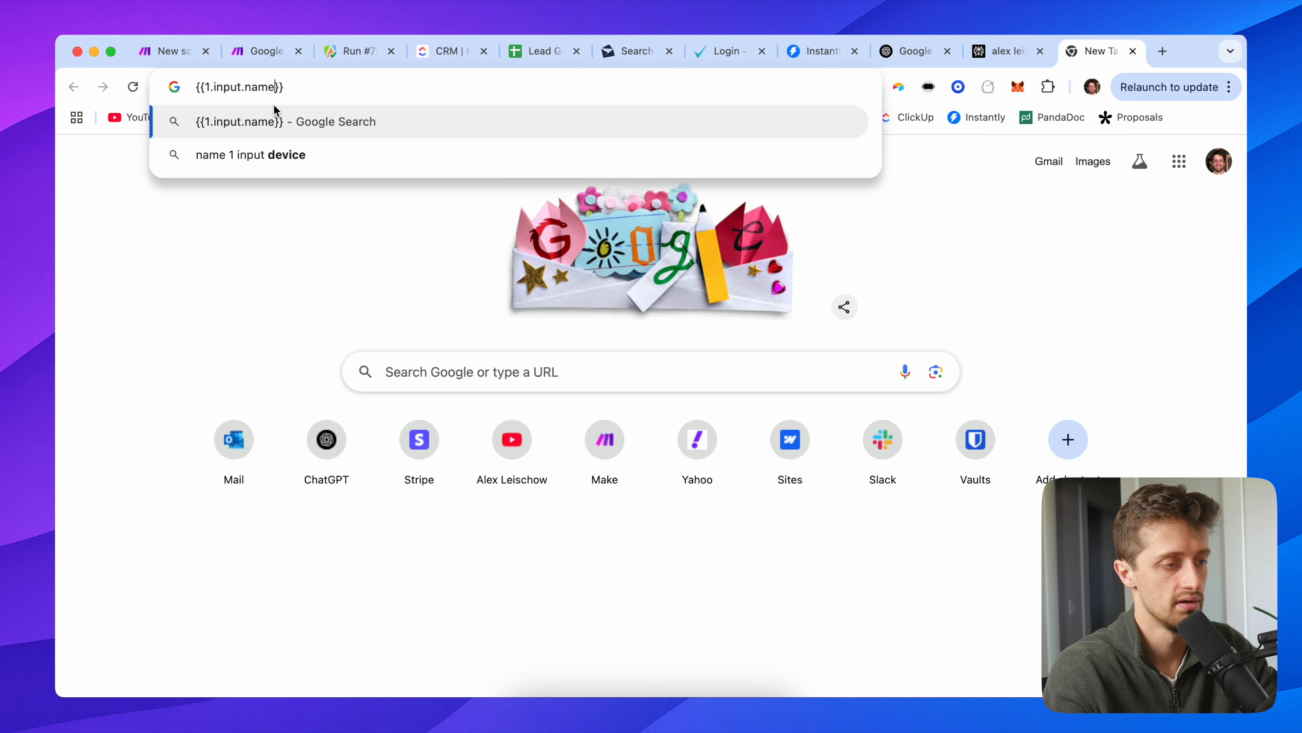
key(super+a)
key(super+c)
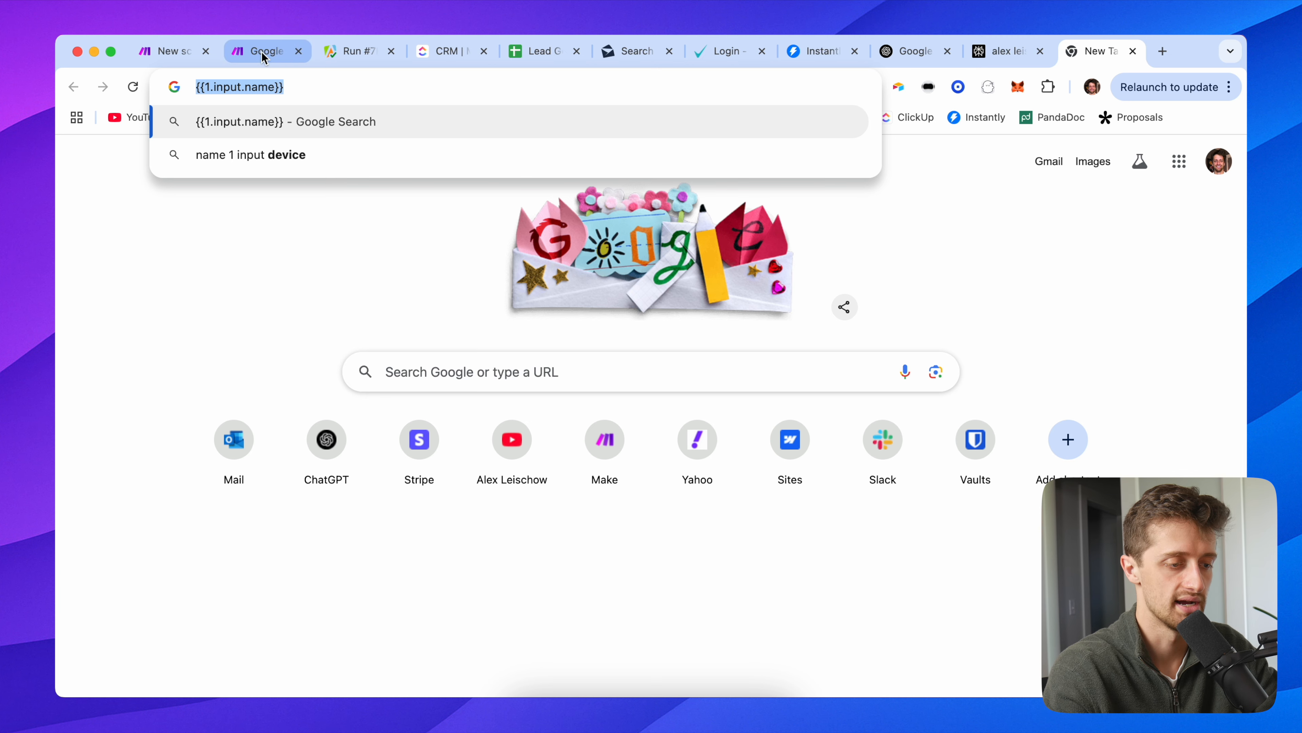
click(261, 51)
click(672, 451)
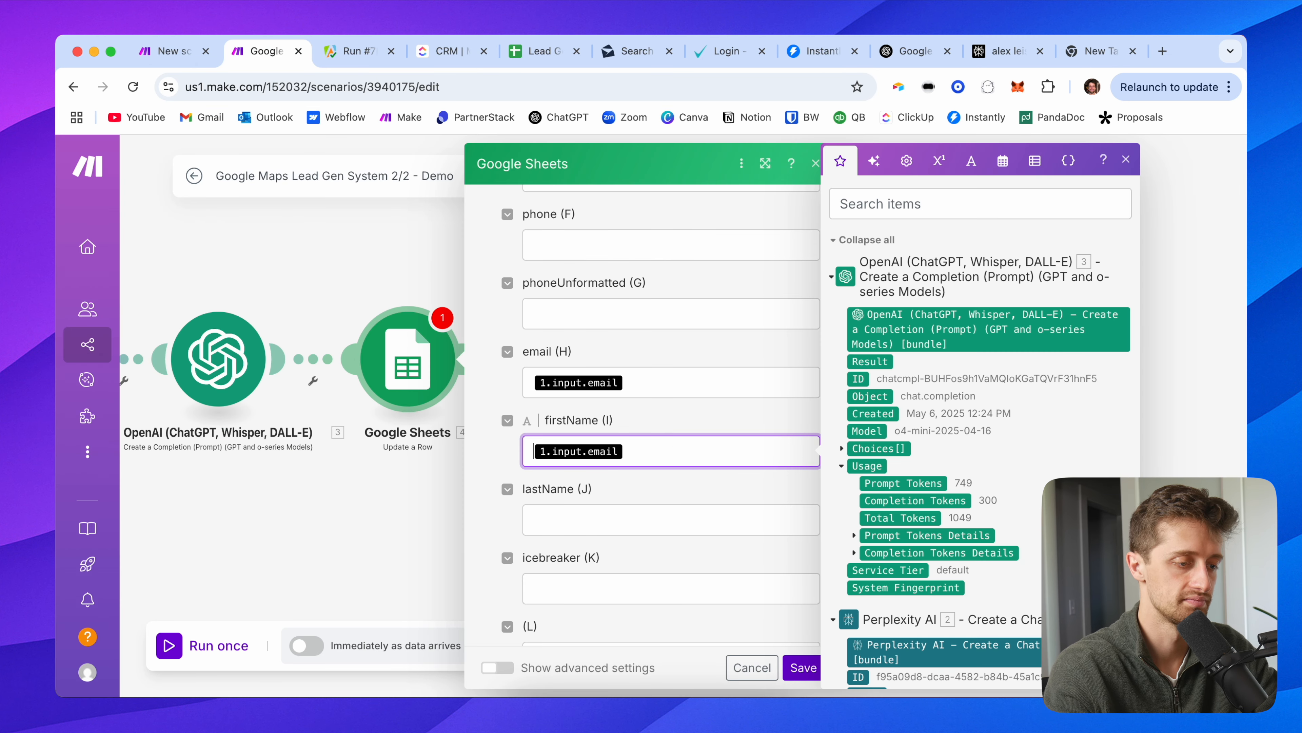
key(BackSpace)
key(super+v)
click(687, 425)
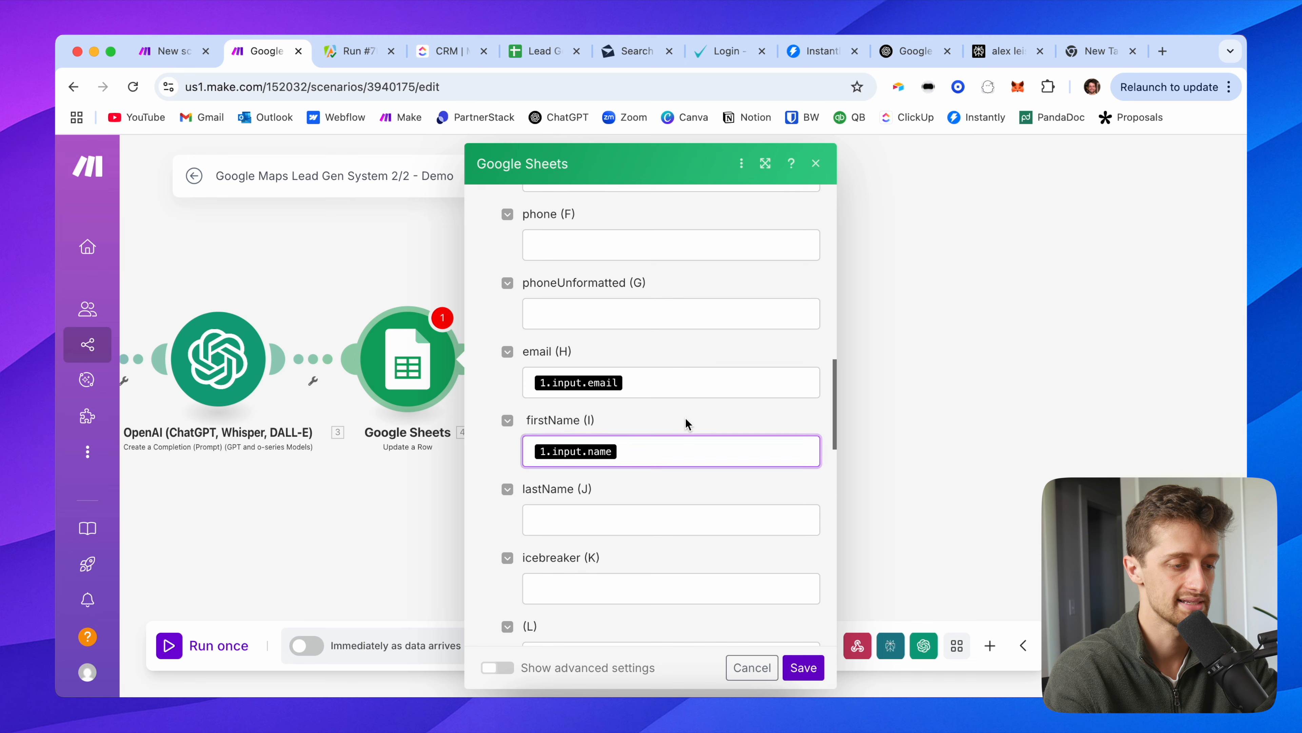
scroll(687, 423, down, 2)
Step: Map OpenAI's Choices[] Message Content into icebreaker (K)
click(590, 496)
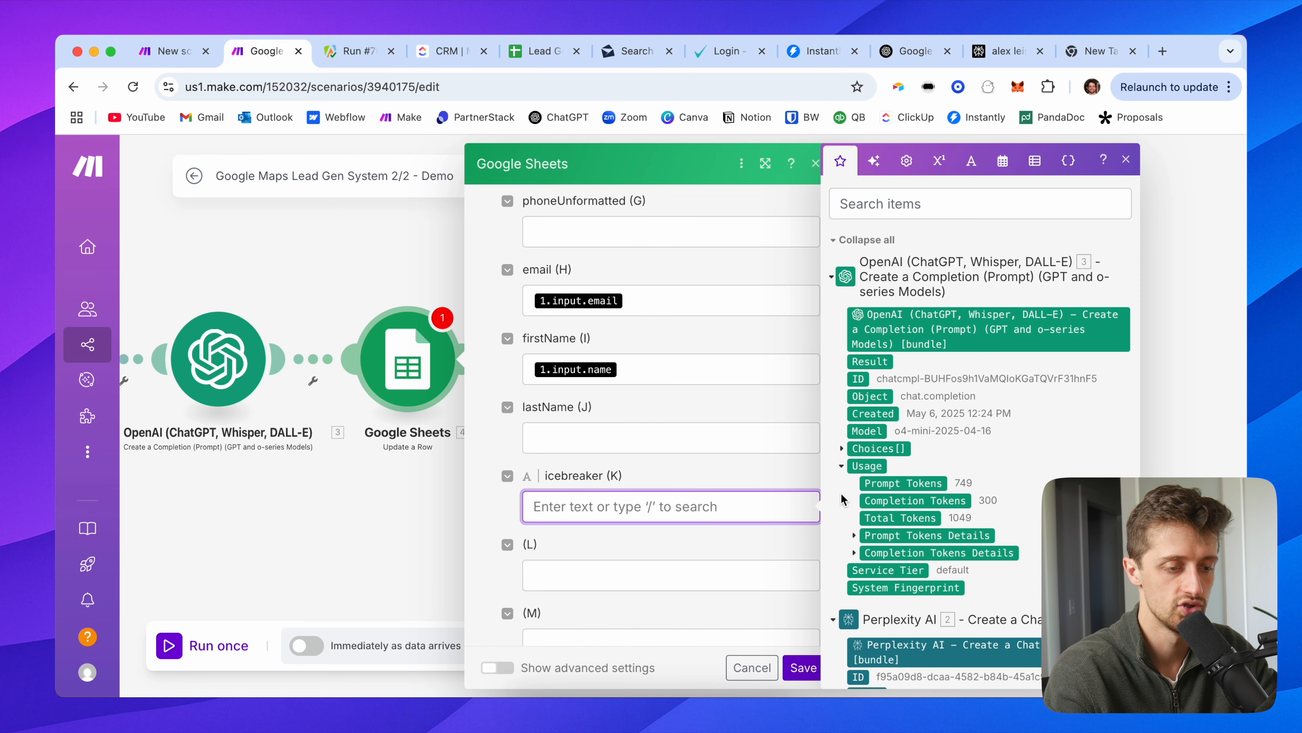
click(870, 361)
click(842, 448)
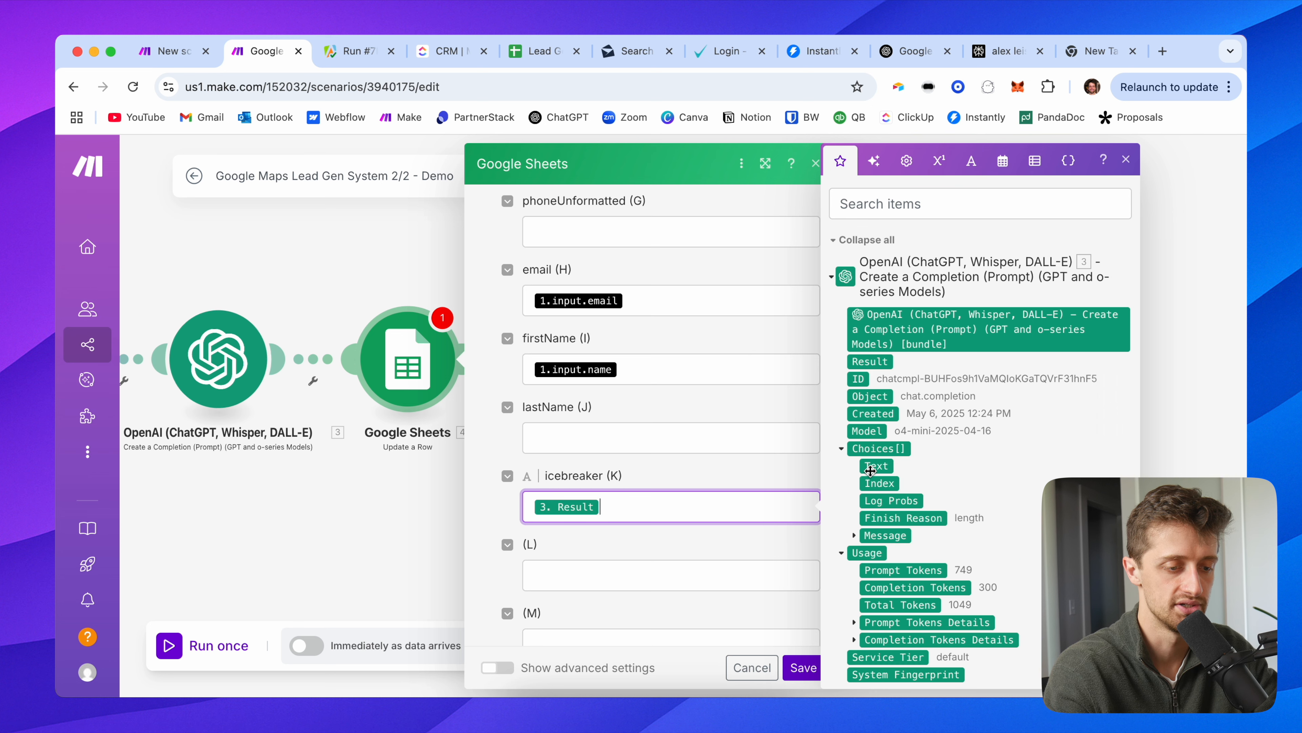
click(854, 536)
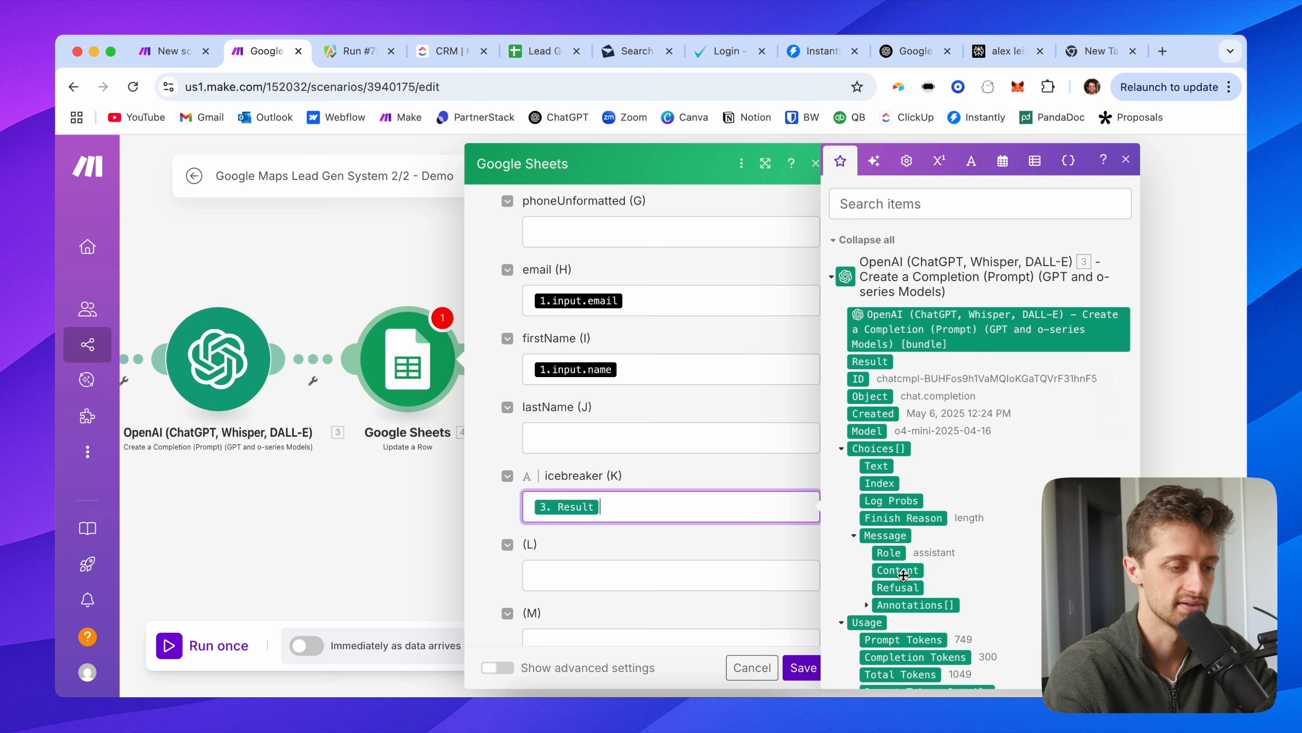
click(872, 570)
click(599, 506)
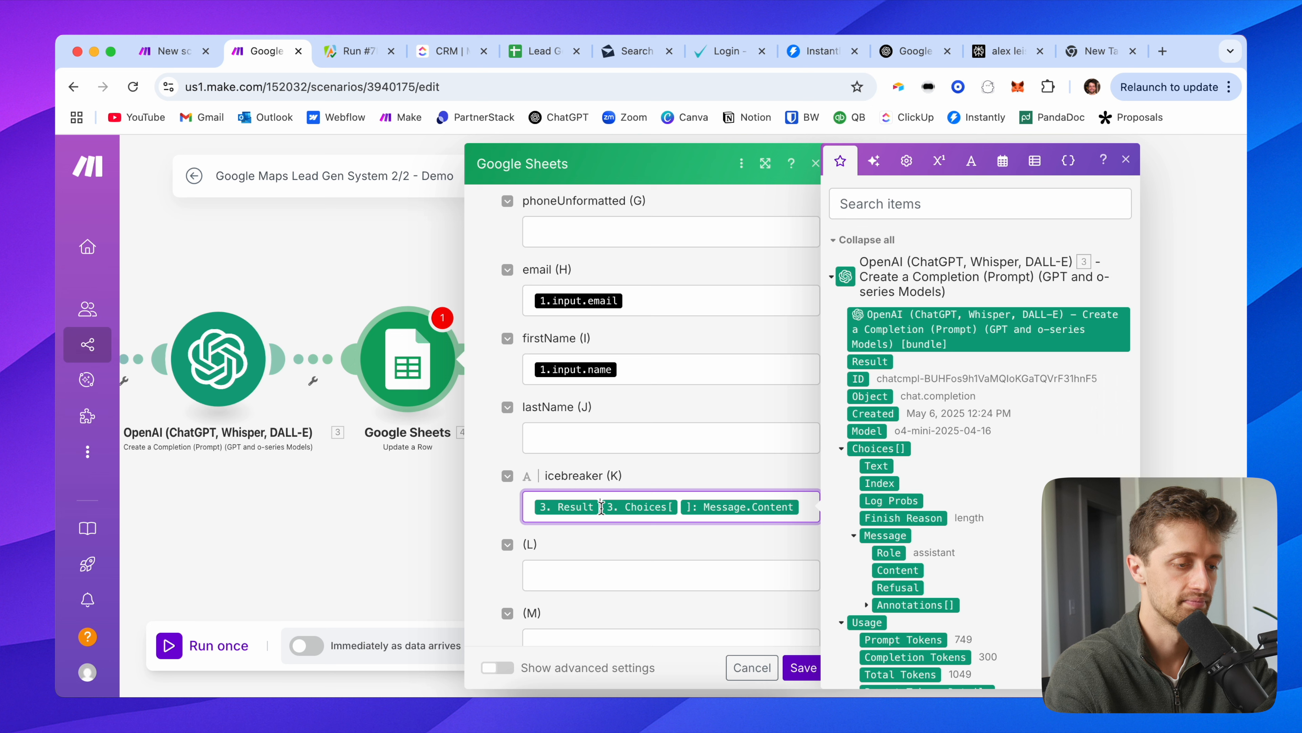
key(BackSpace)
click(510, 451)
Step: Save the Update a Row module and the scenario
scroll(515, 441, up, 5)
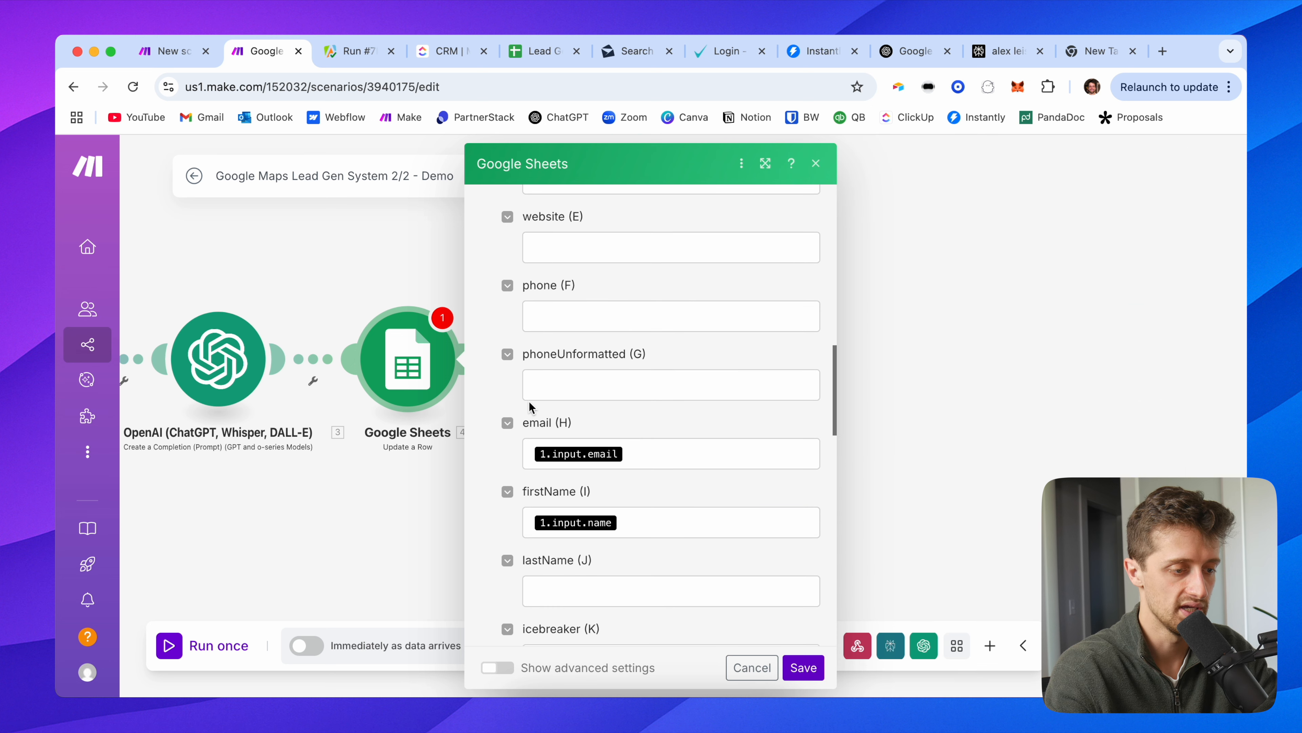
scroll(564, 461, down, 4)
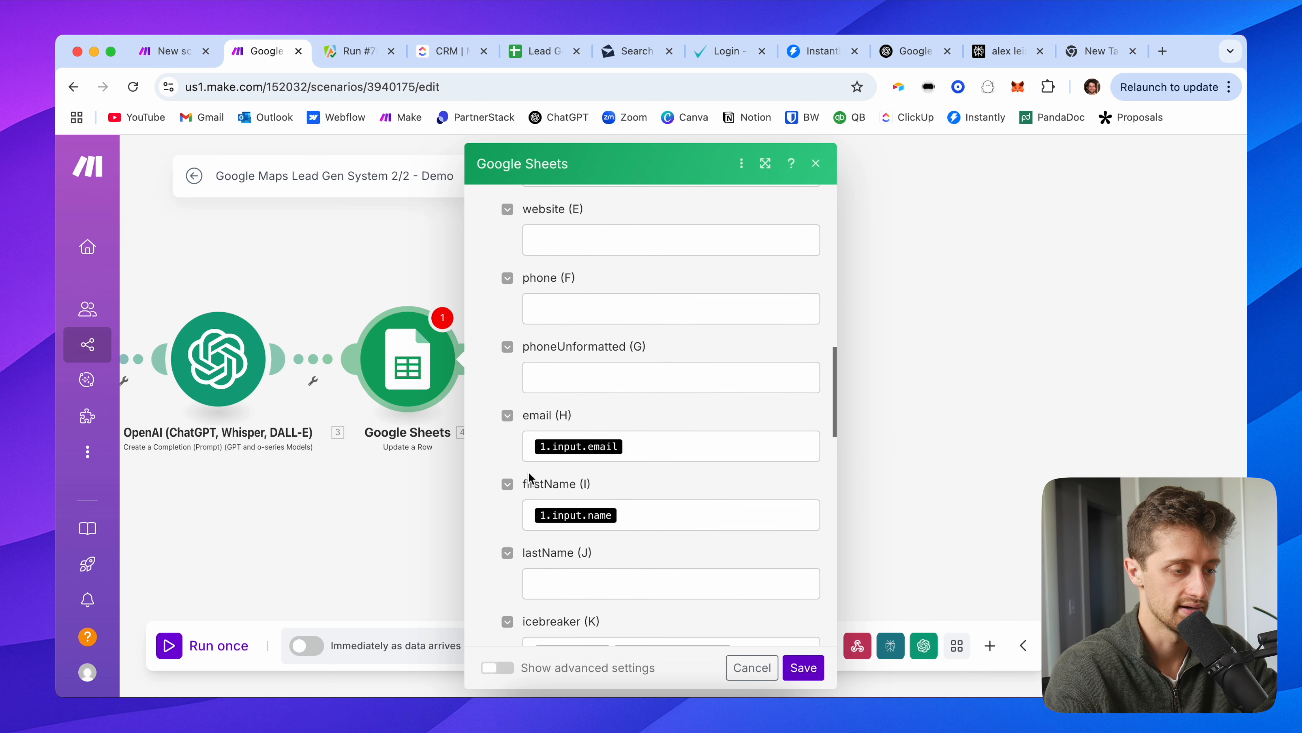
scroll(599, 493, down, 5)
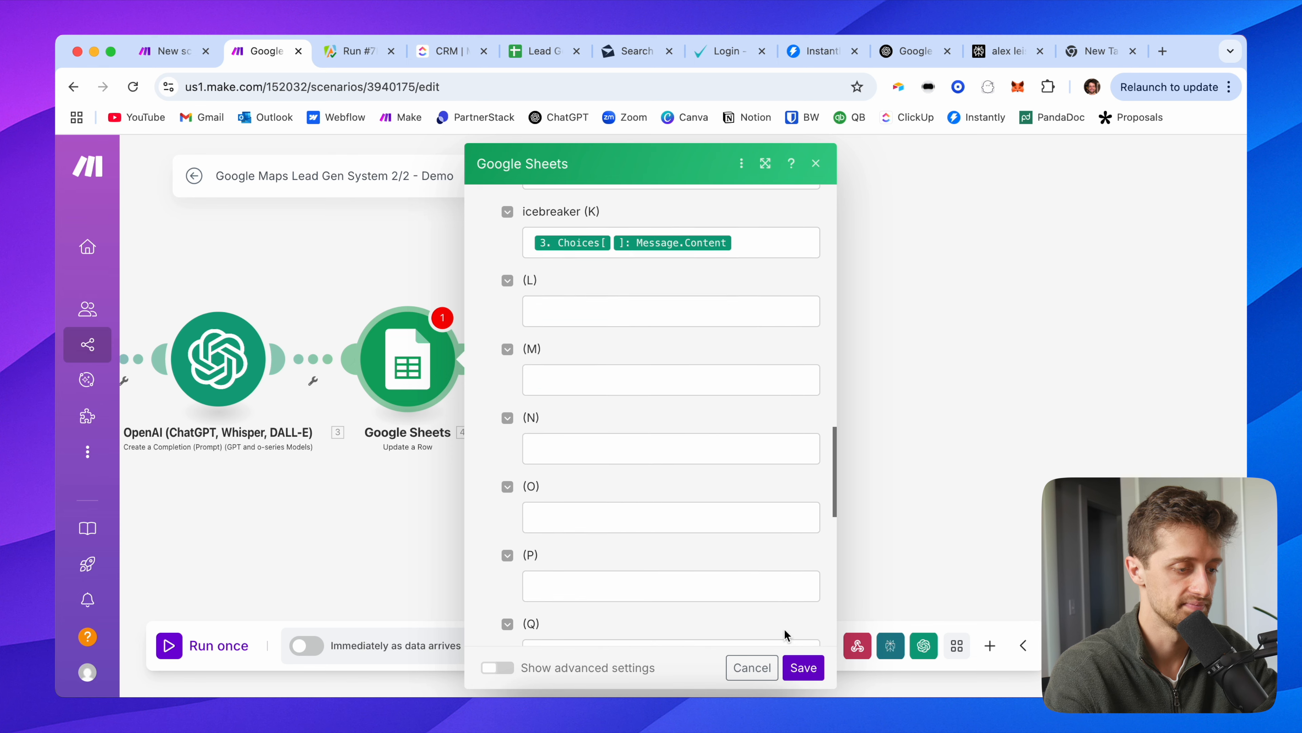
click(802, 667)
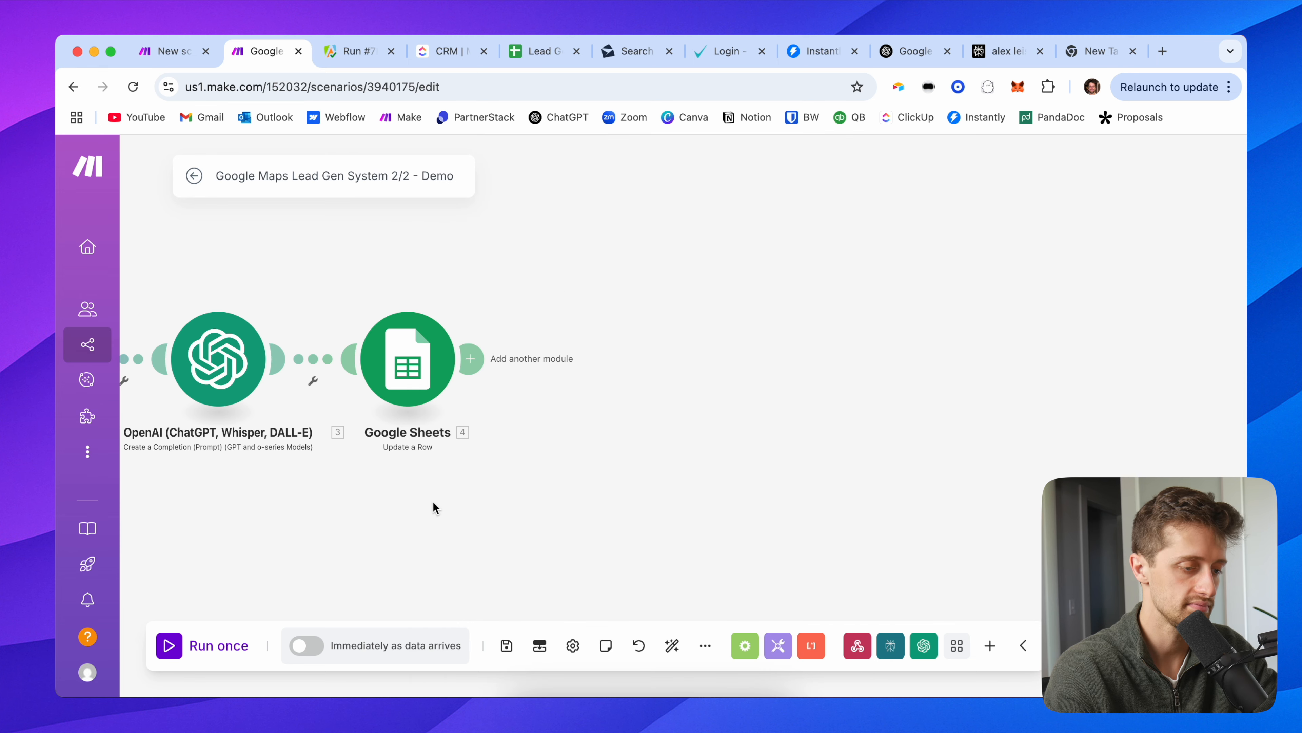
click(506, 646)
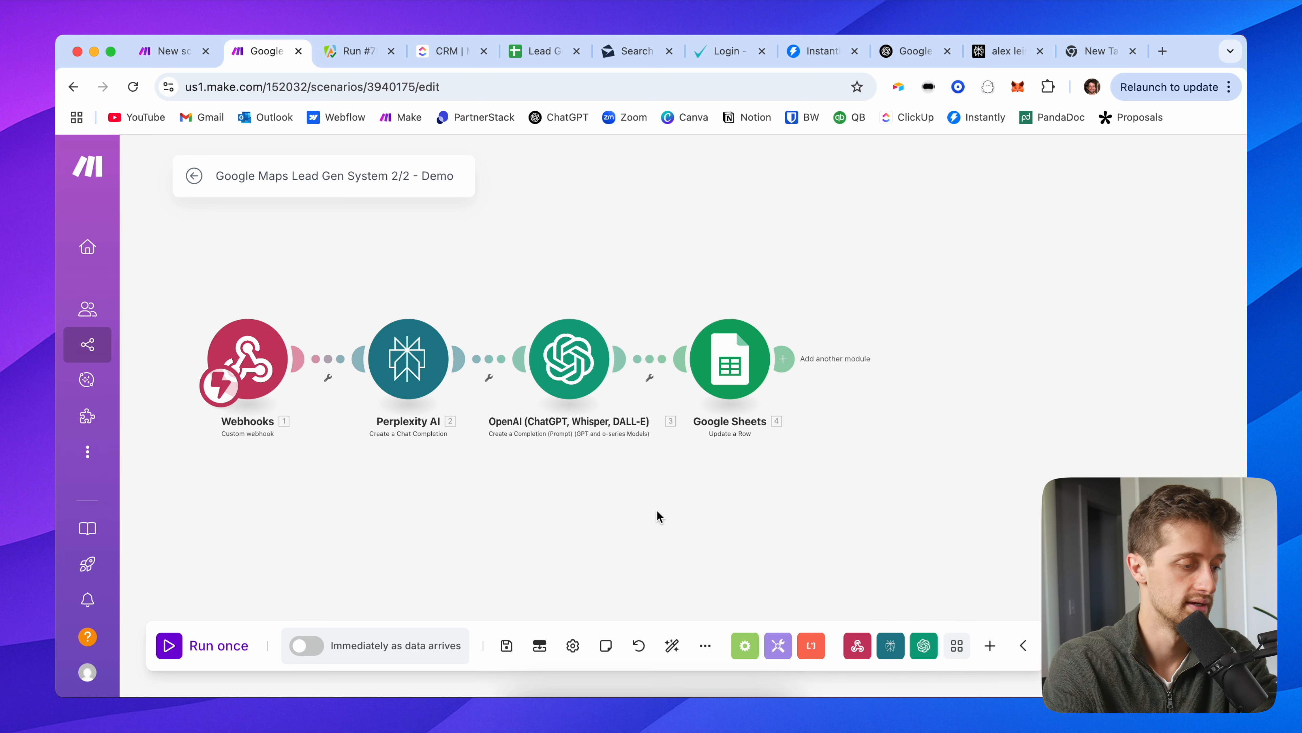
Step: Run once using existing data and inspect the webhook output showing no decision maker found
click(214, 647)
click(515, 669)
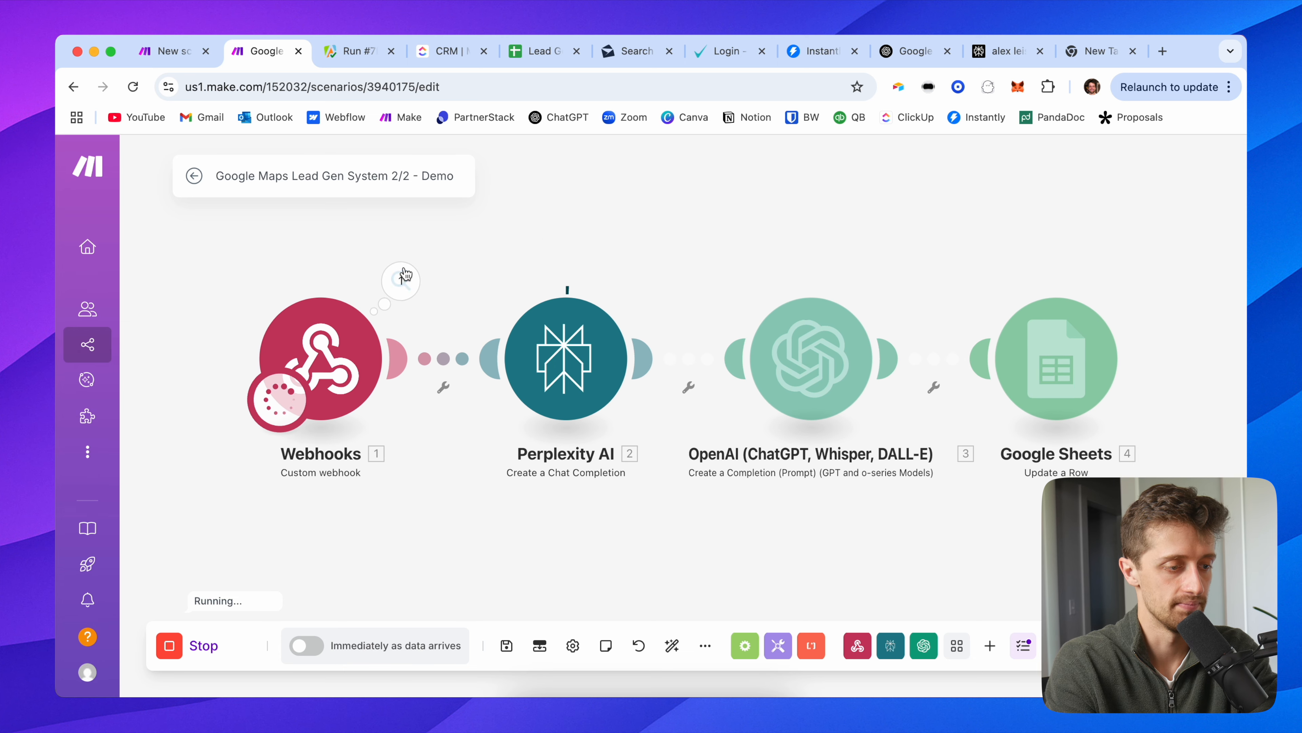
click(400, 281)
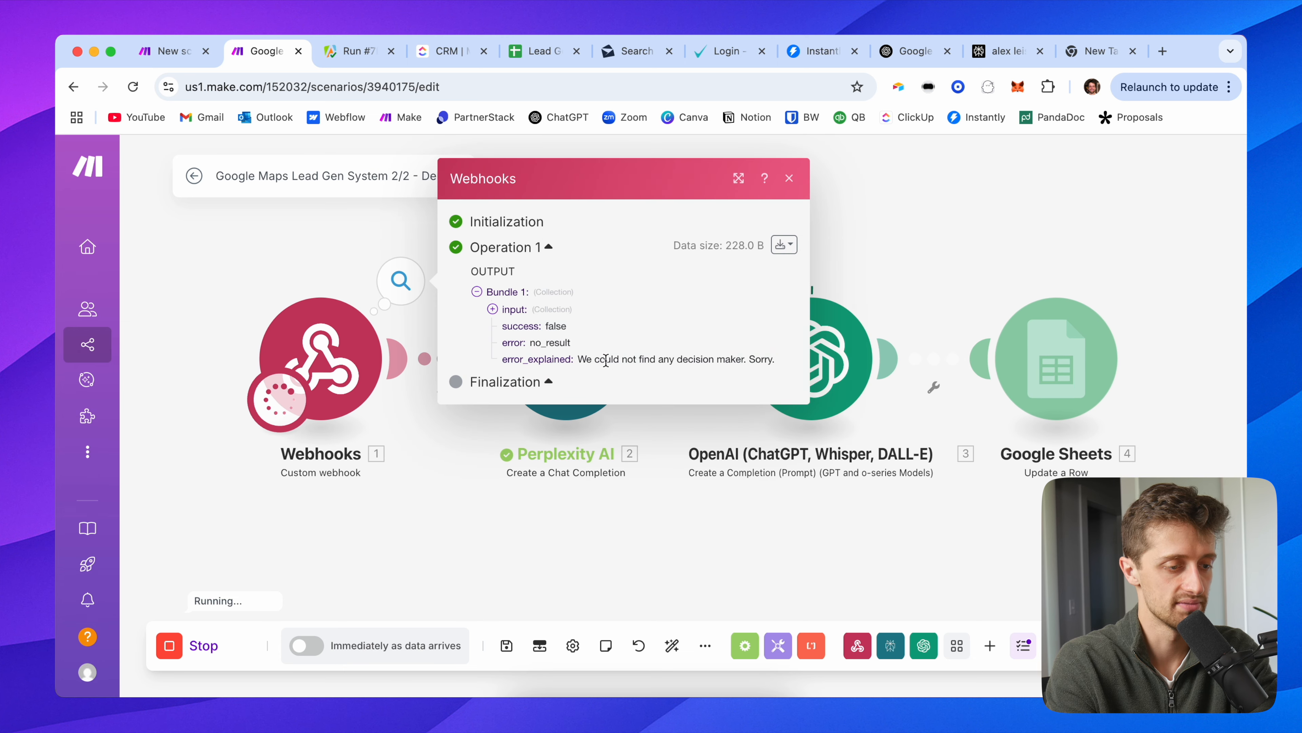
drag(579, 358, 775, 359)
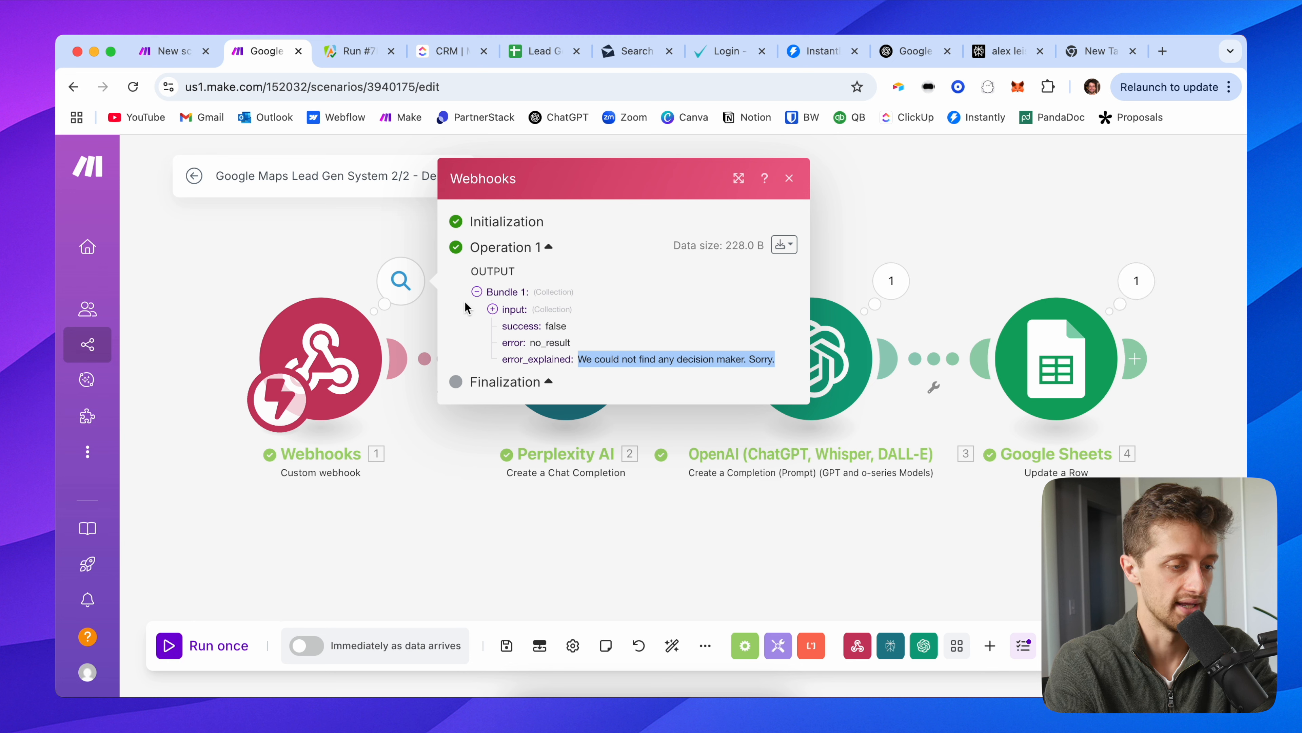
click(510, 309)
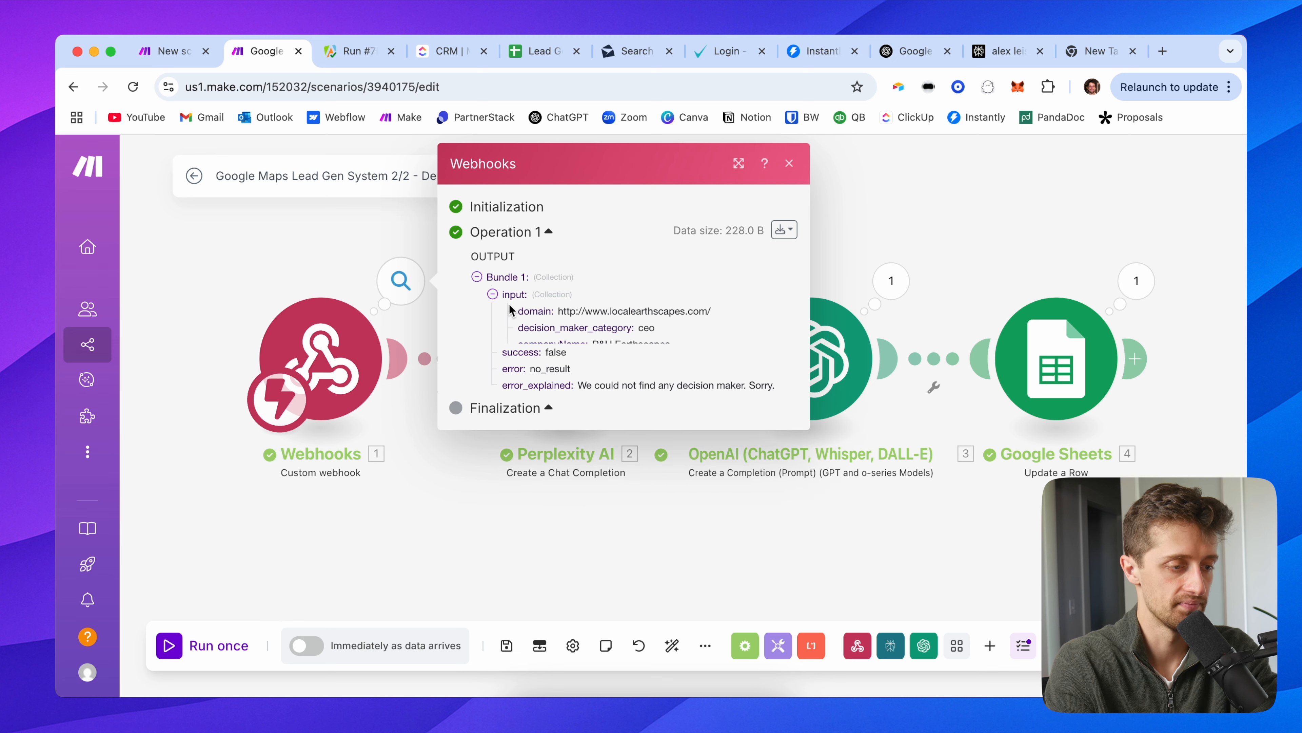
click(280, 268)
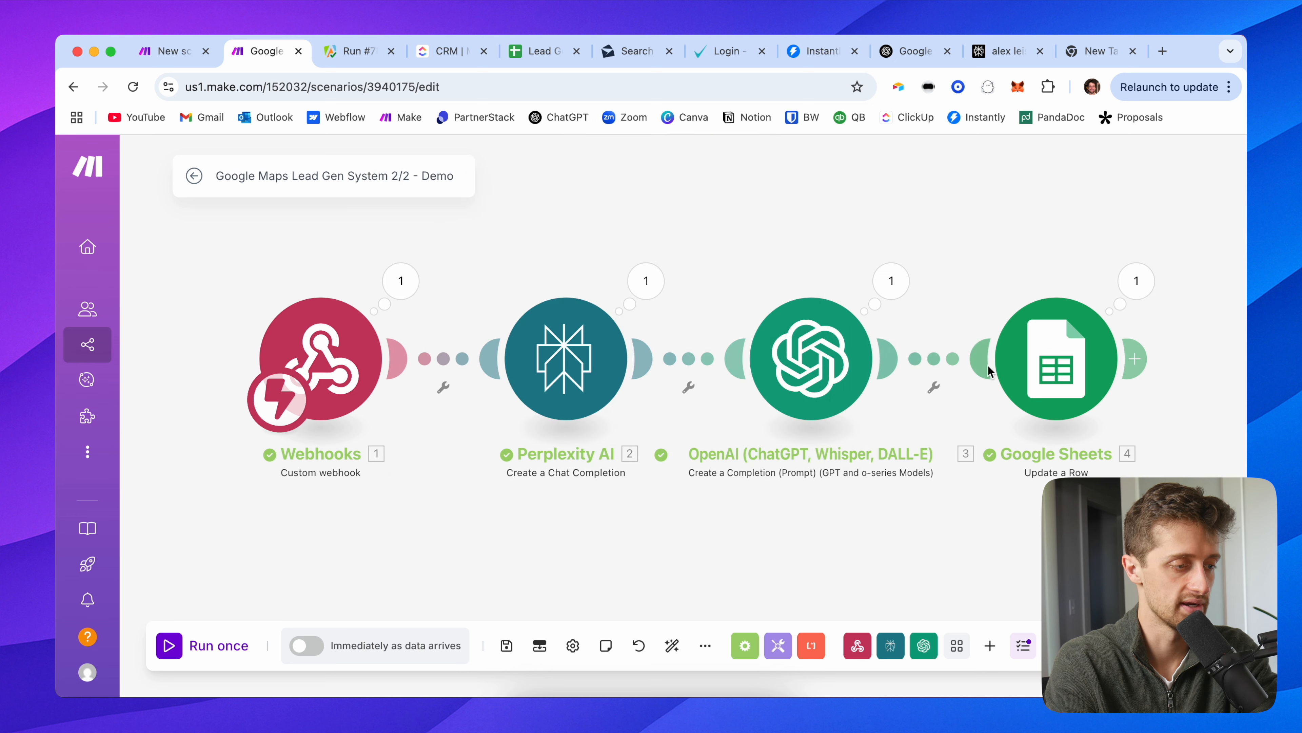
click(401, 281)
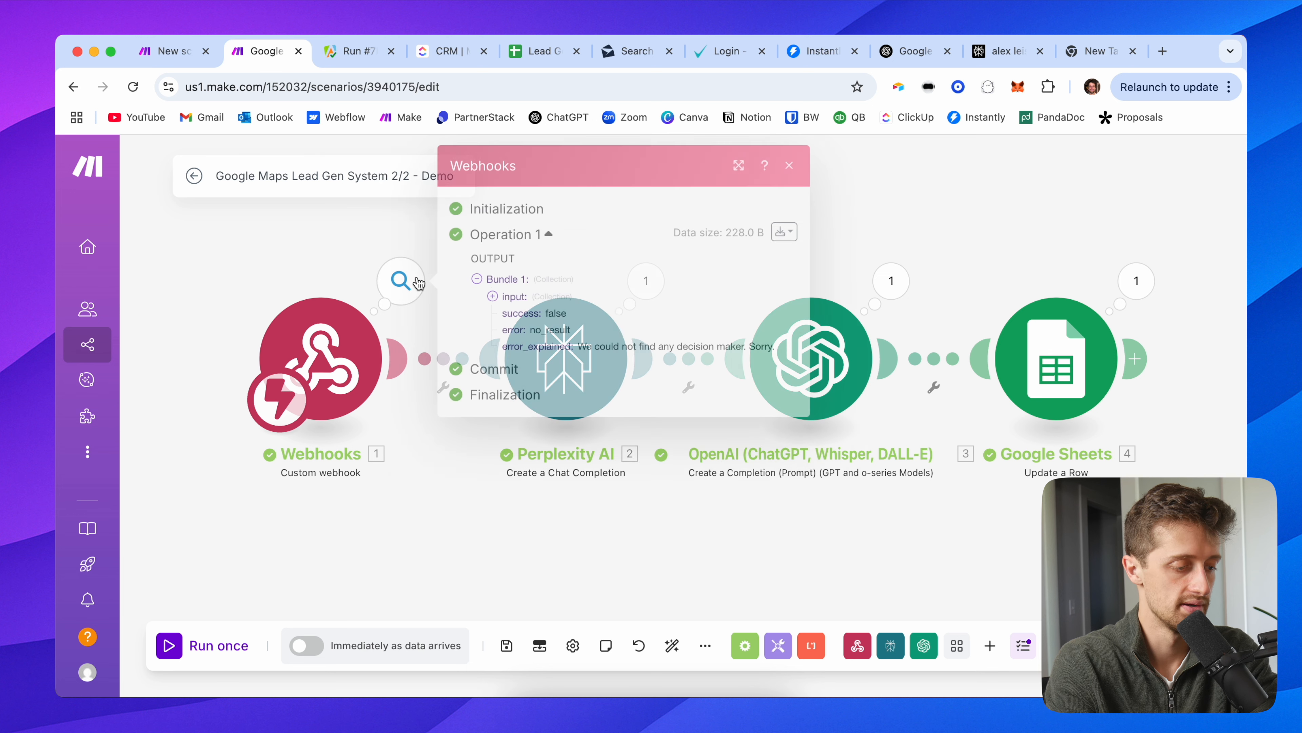
click(291, 278)
Step: Add a filter between Webhooks and Perplexity labelled 'Is Decision Maker found?'
click(443, 387)
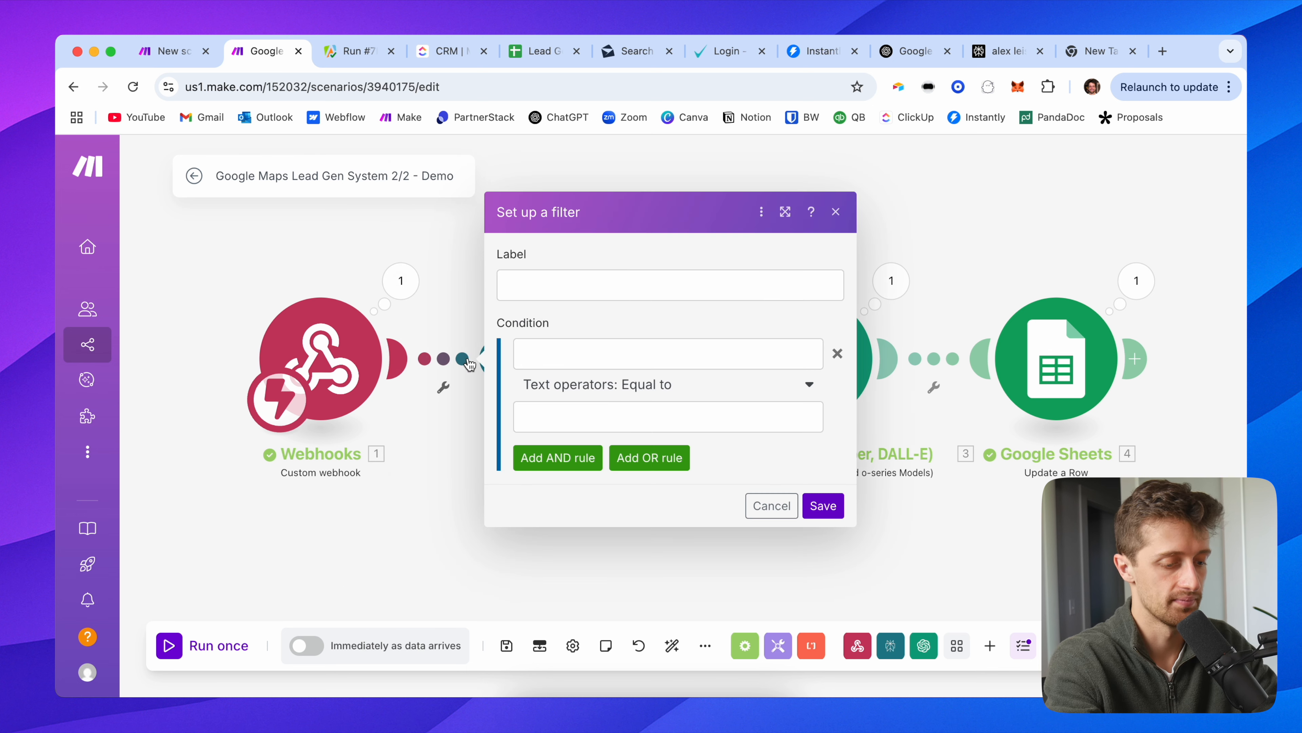
click(551, 277)
text(Is Decision)
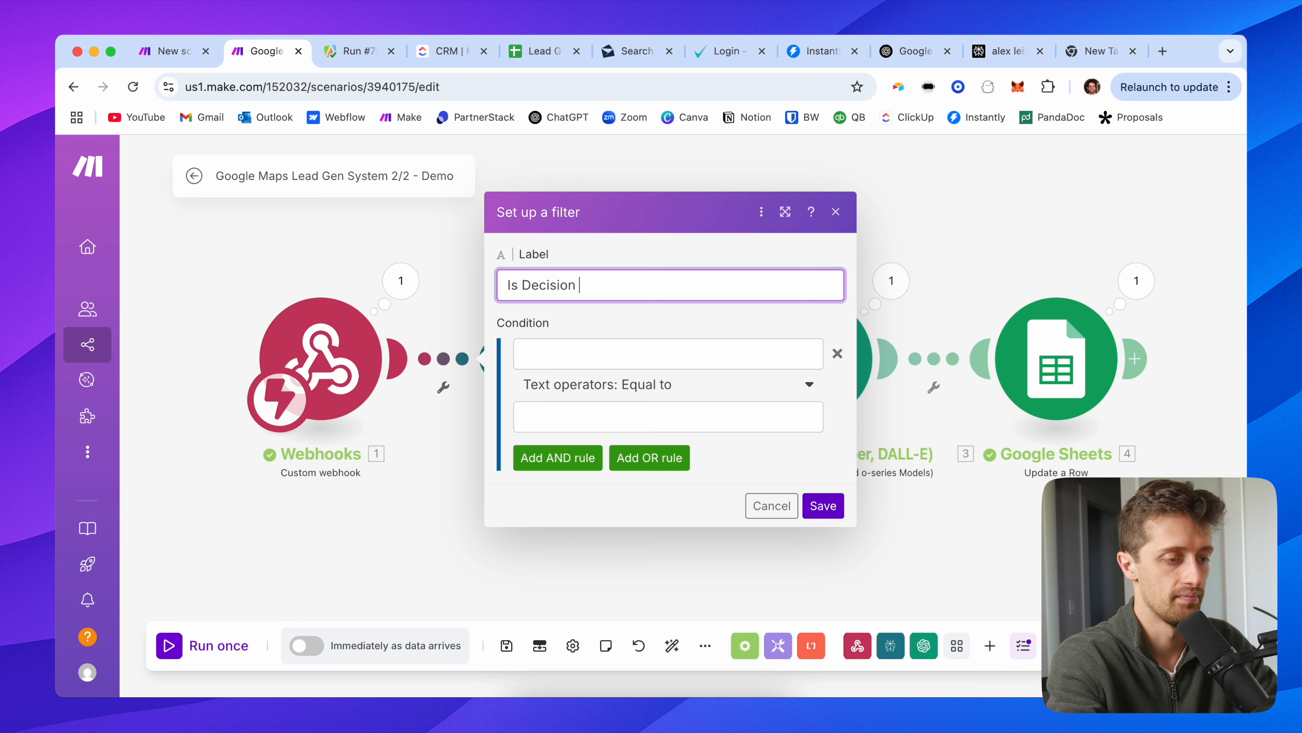
text(Maker found?)
key(Tab)
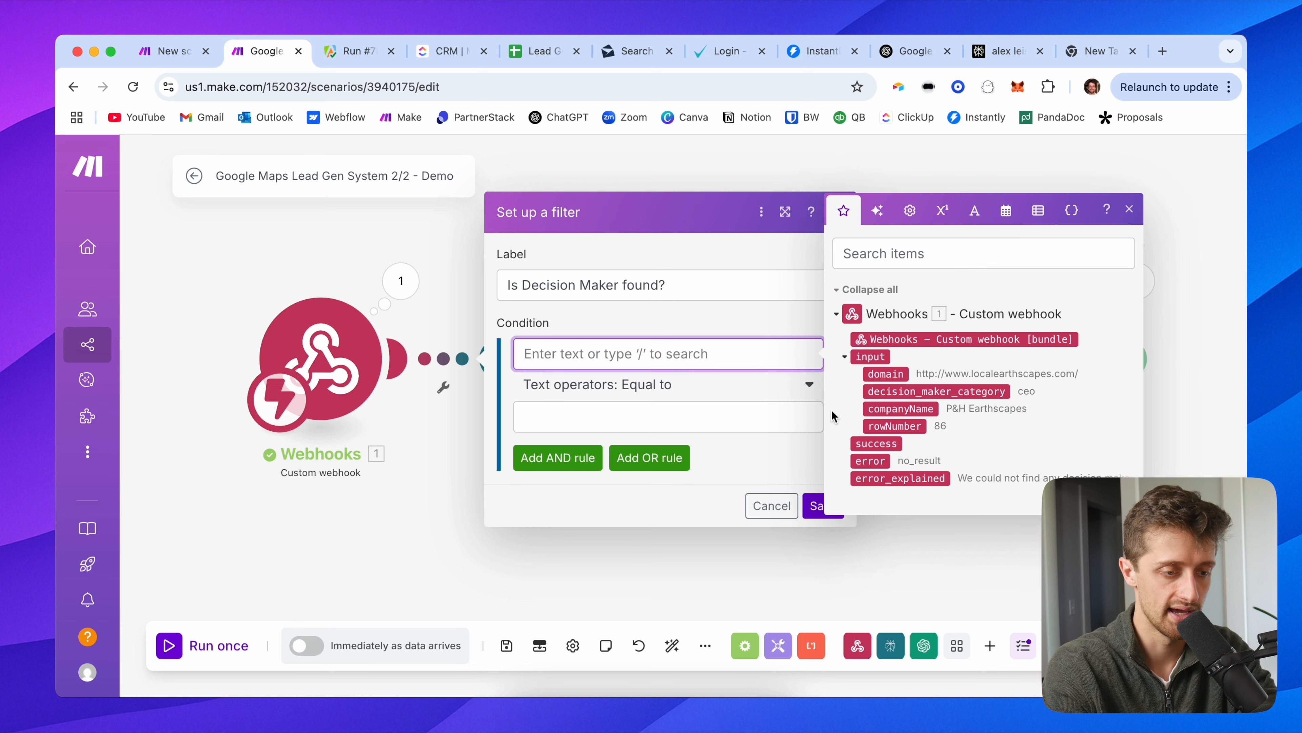
Step: Set the filter condition to error Not equal to no_result and save it
click(882, 460)
click(639, 414)
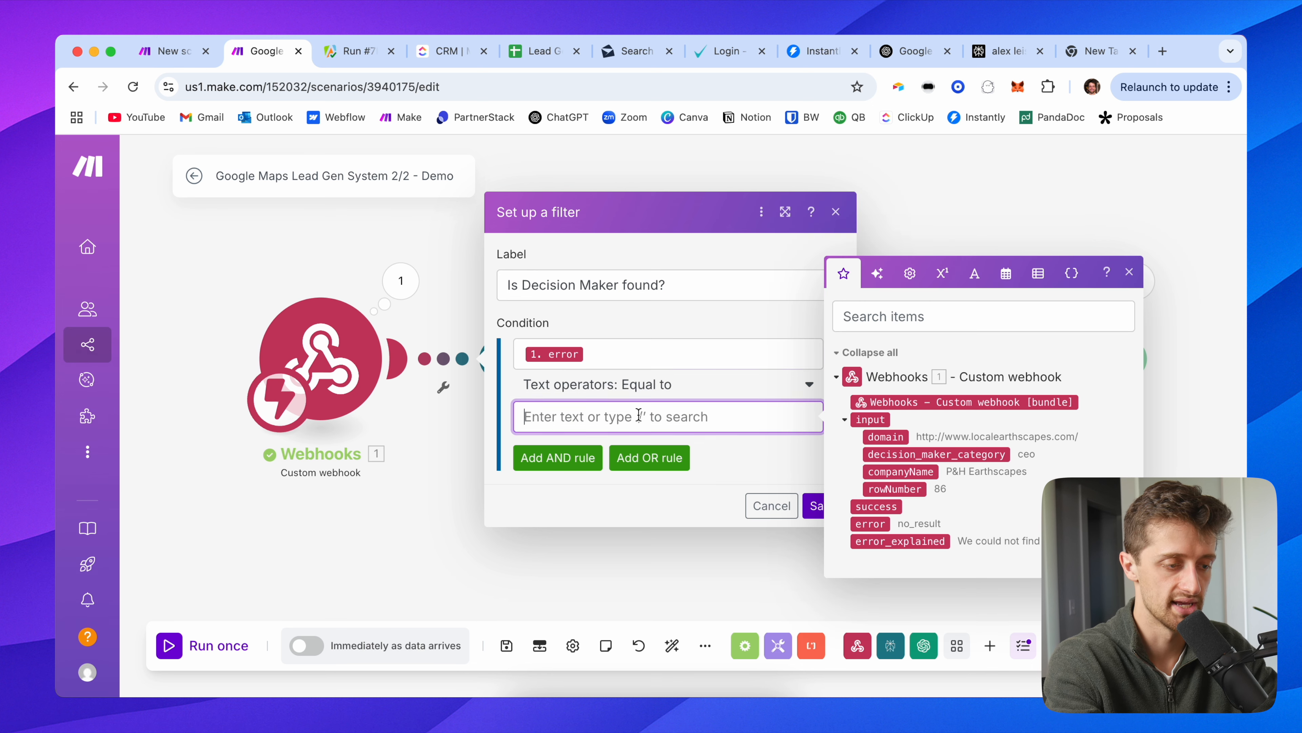
text(no_result)
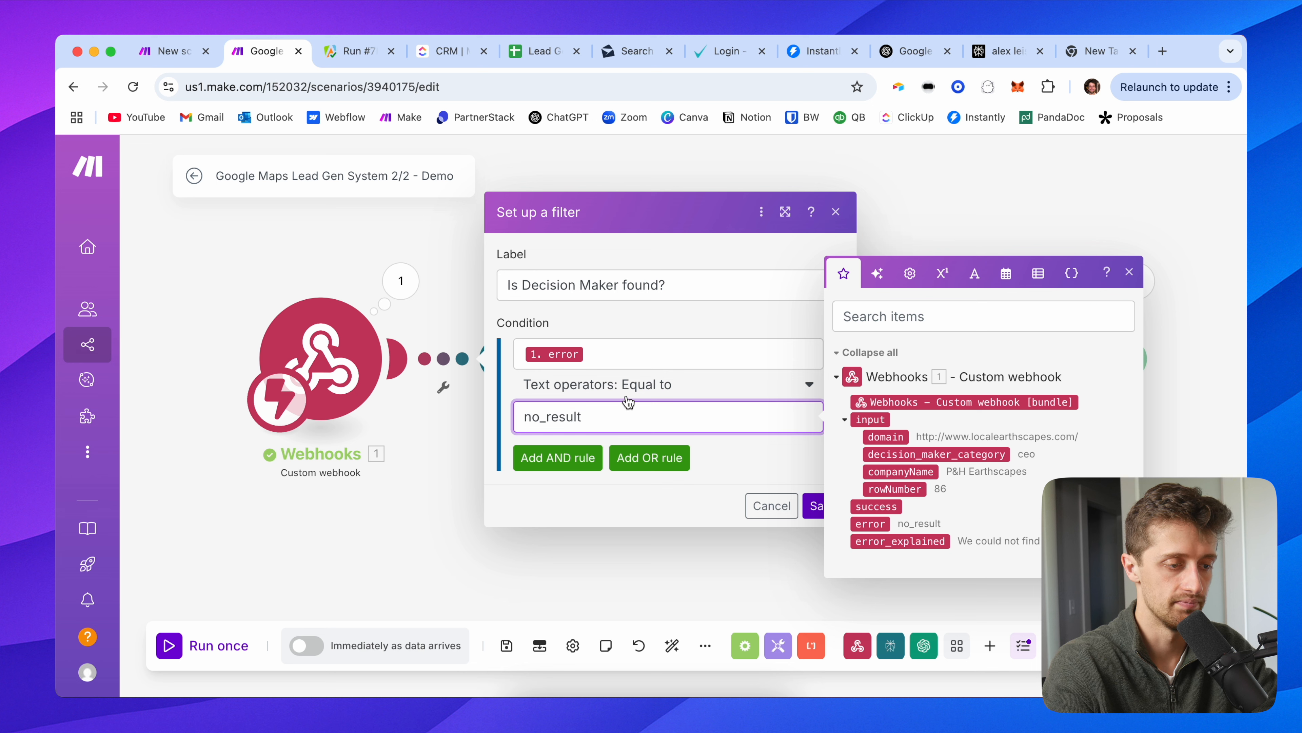
click(626, 386)
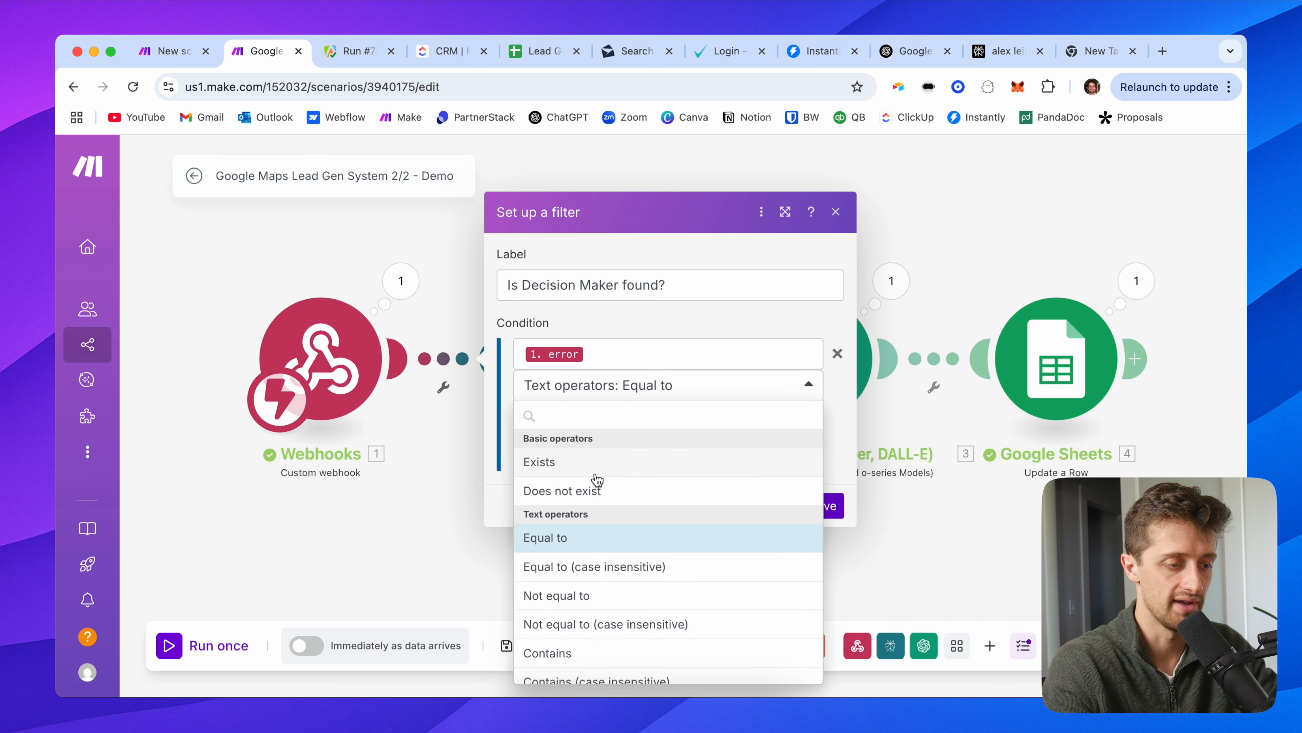
click(595, 488)
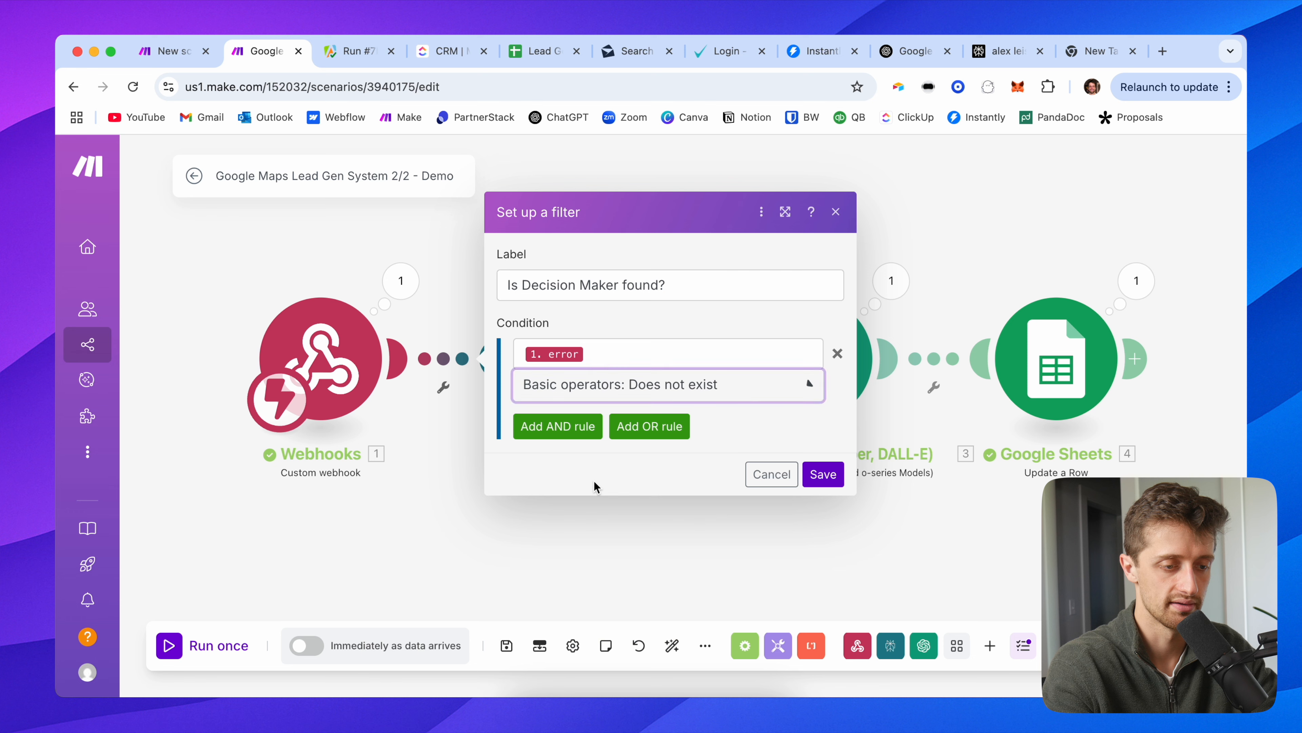
click(605, 355)
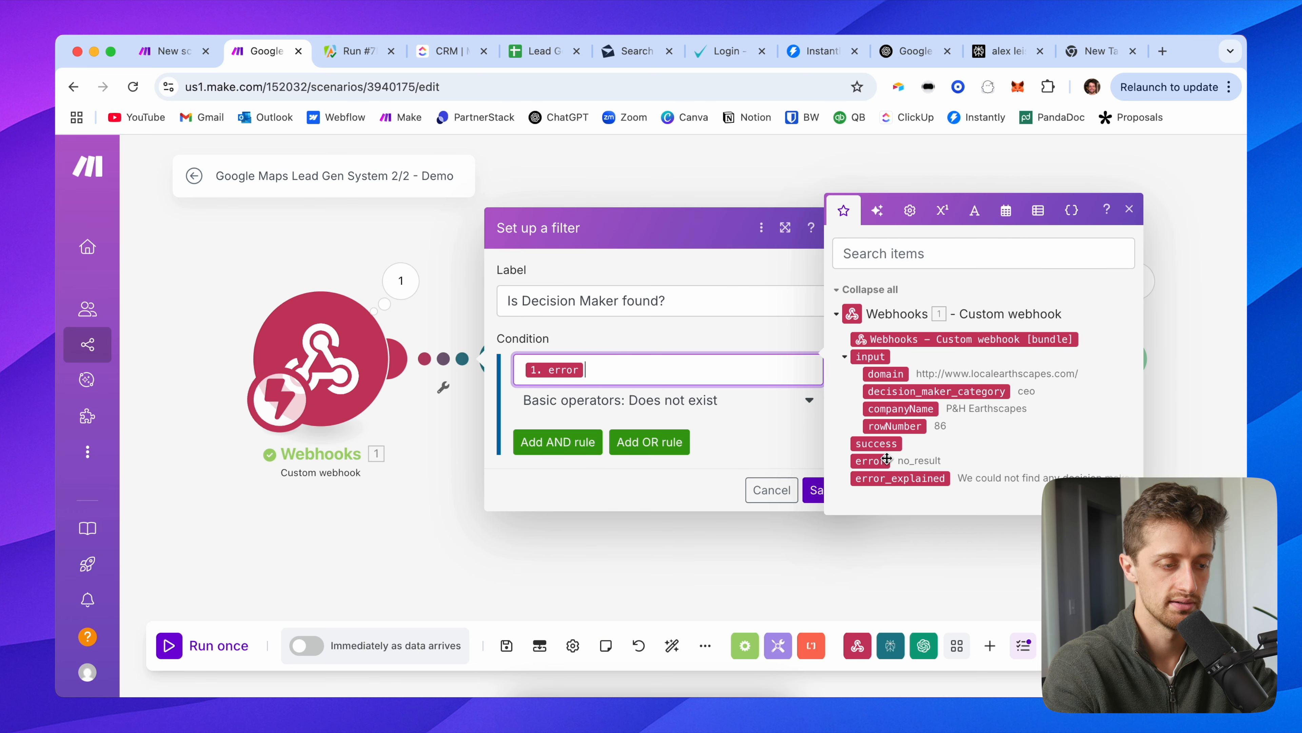
click(718, 410)
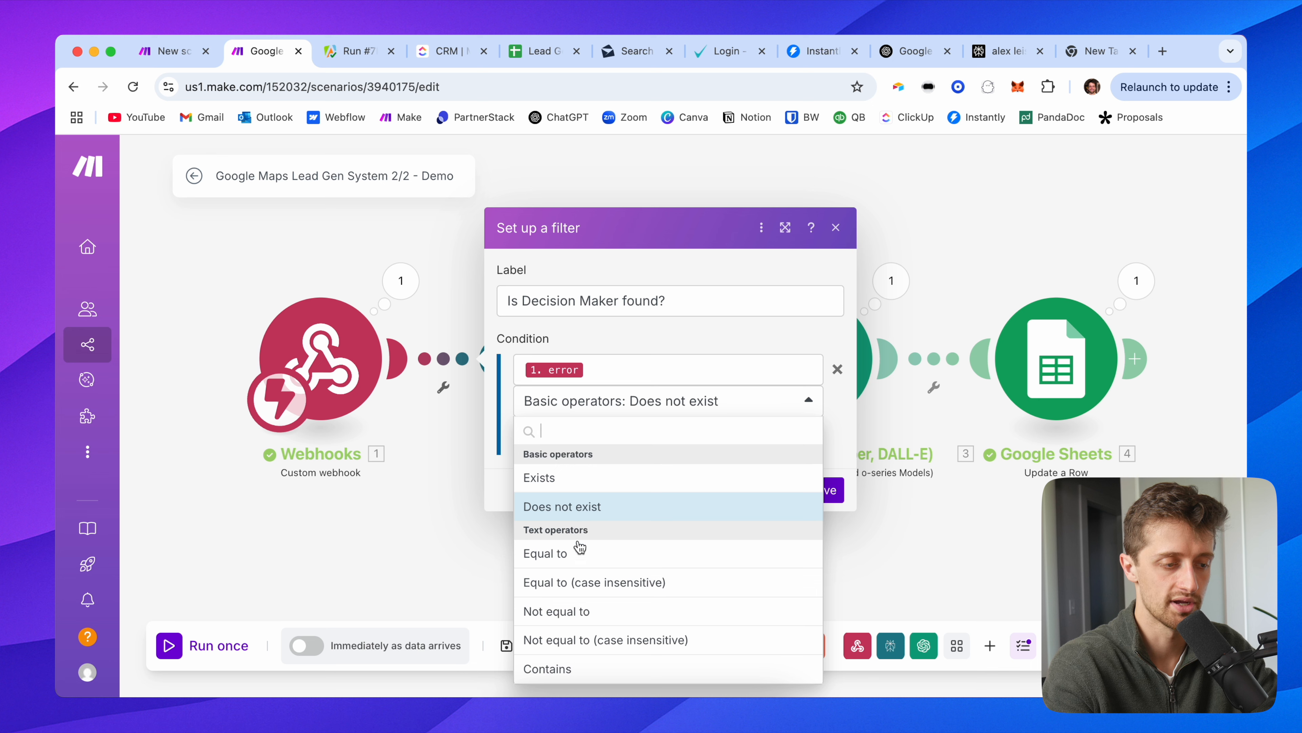
click(579, 611)
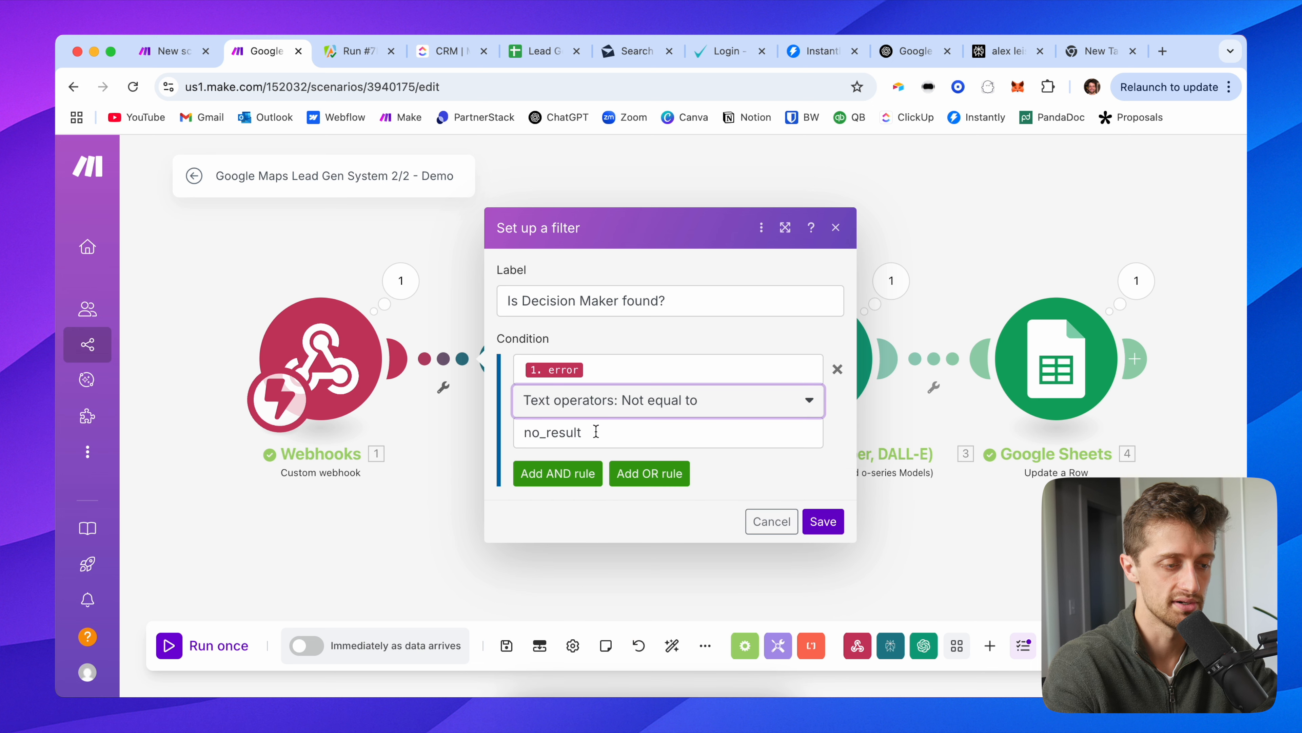
click(743, 462)
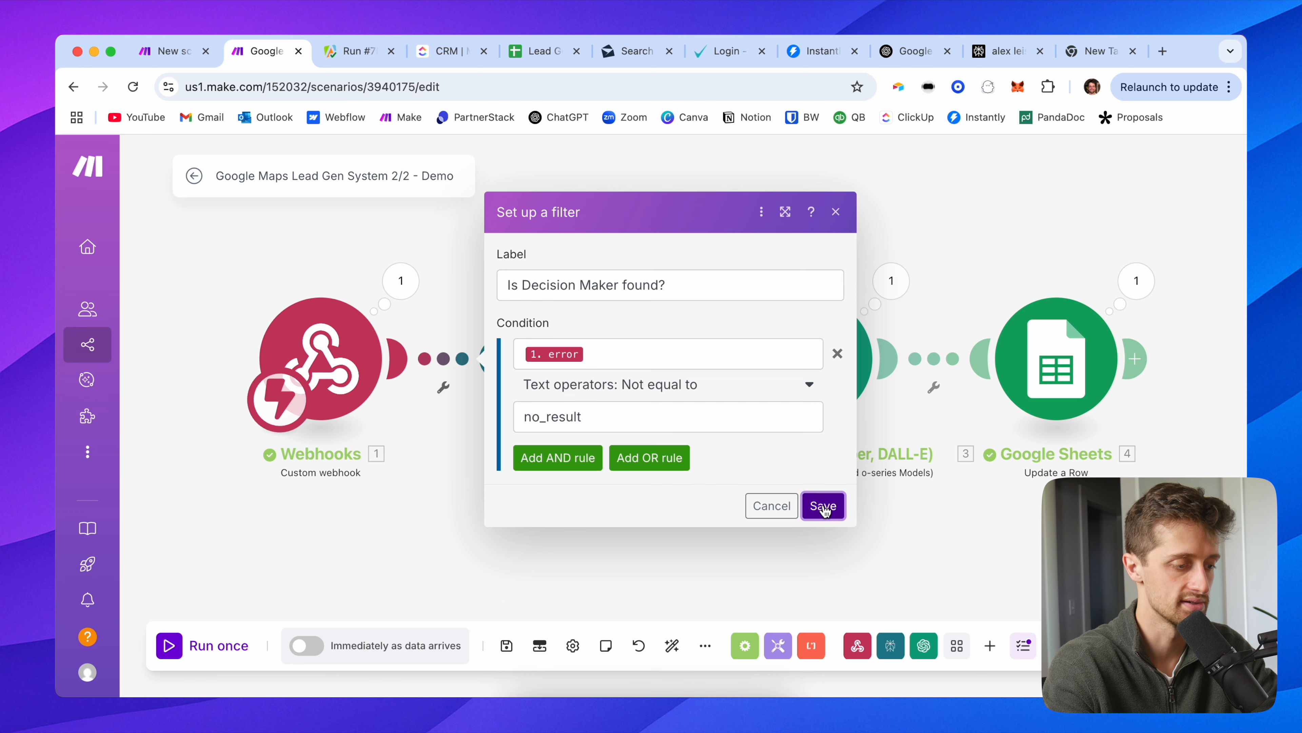
click(824, 506)
Step: Run the scenario once using the existing queued webhook data
click(193, 646)
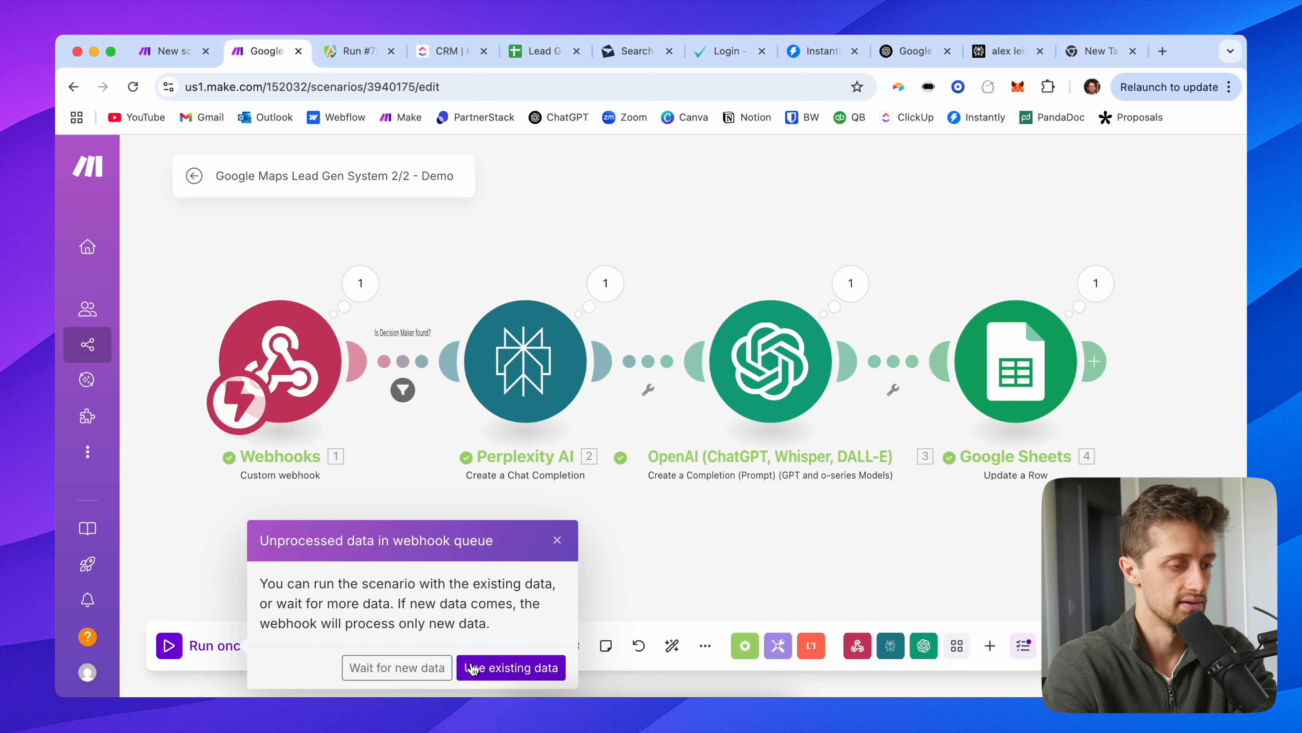
click(512, 666)
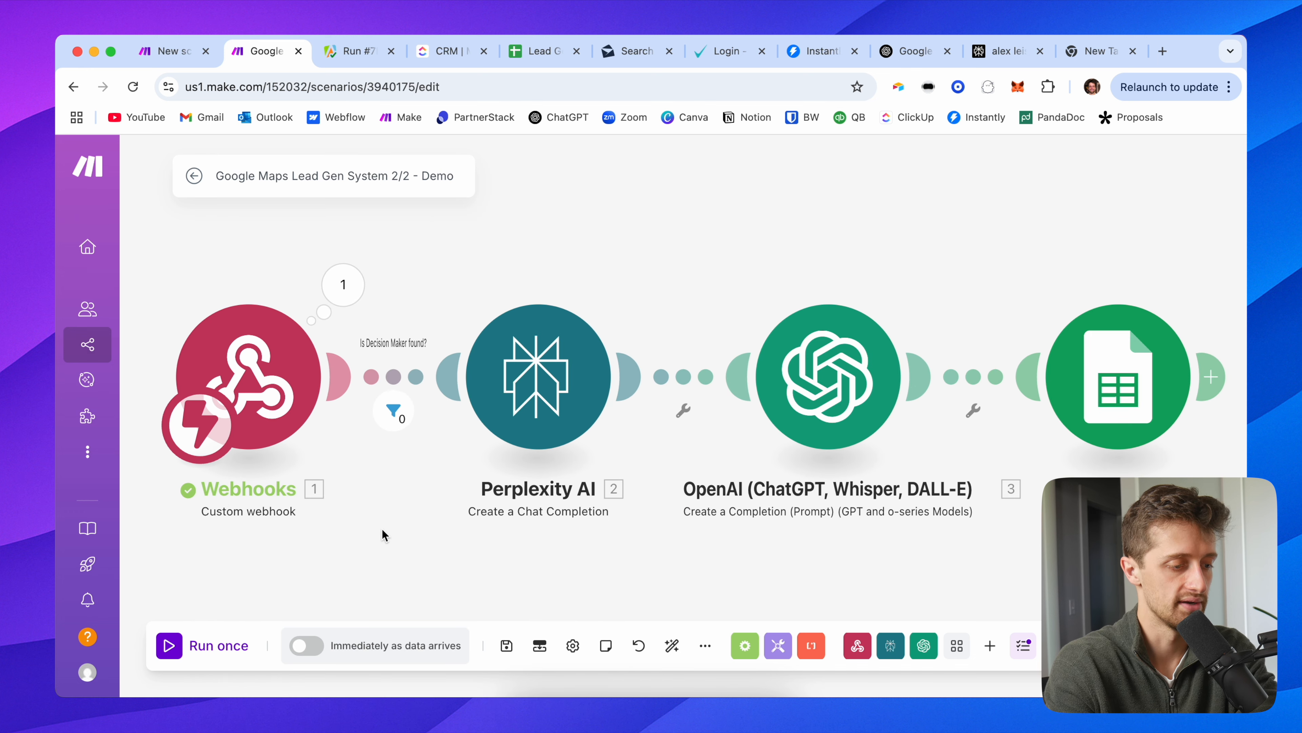
click(207, 645)
click(506, 665)
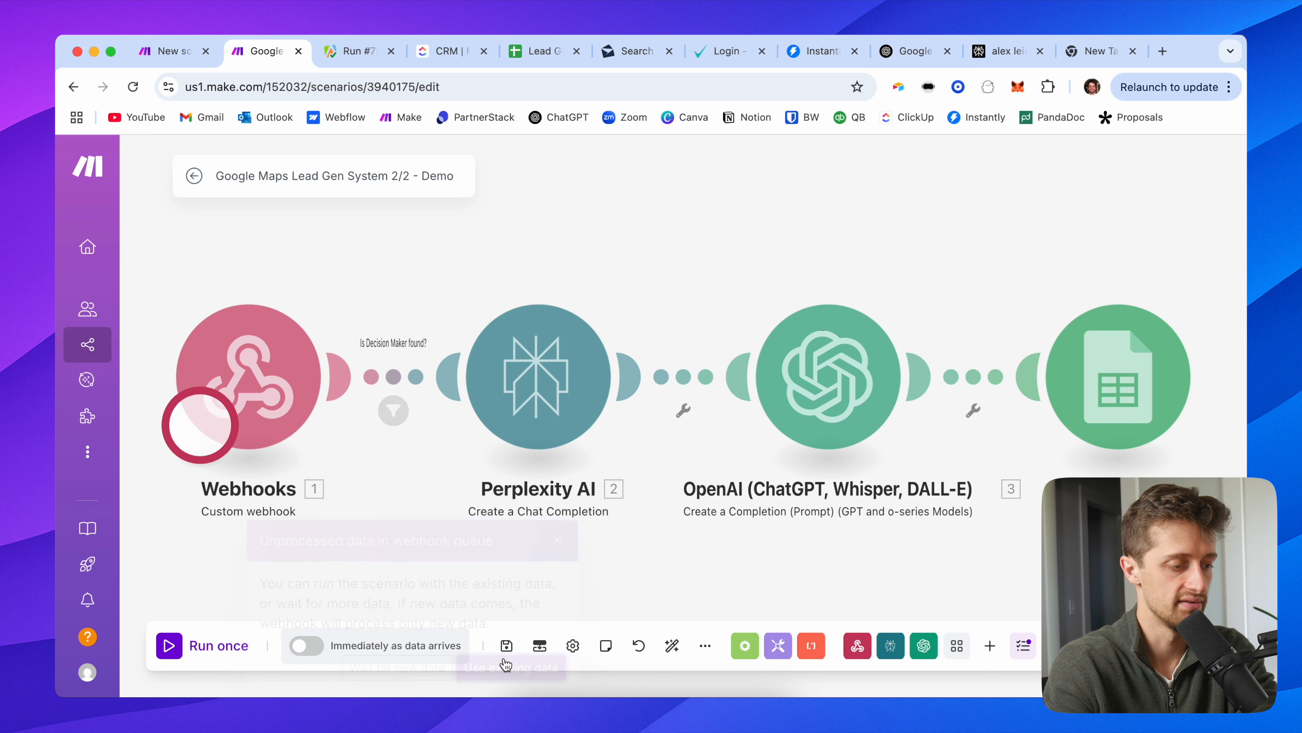
click(200, 648)
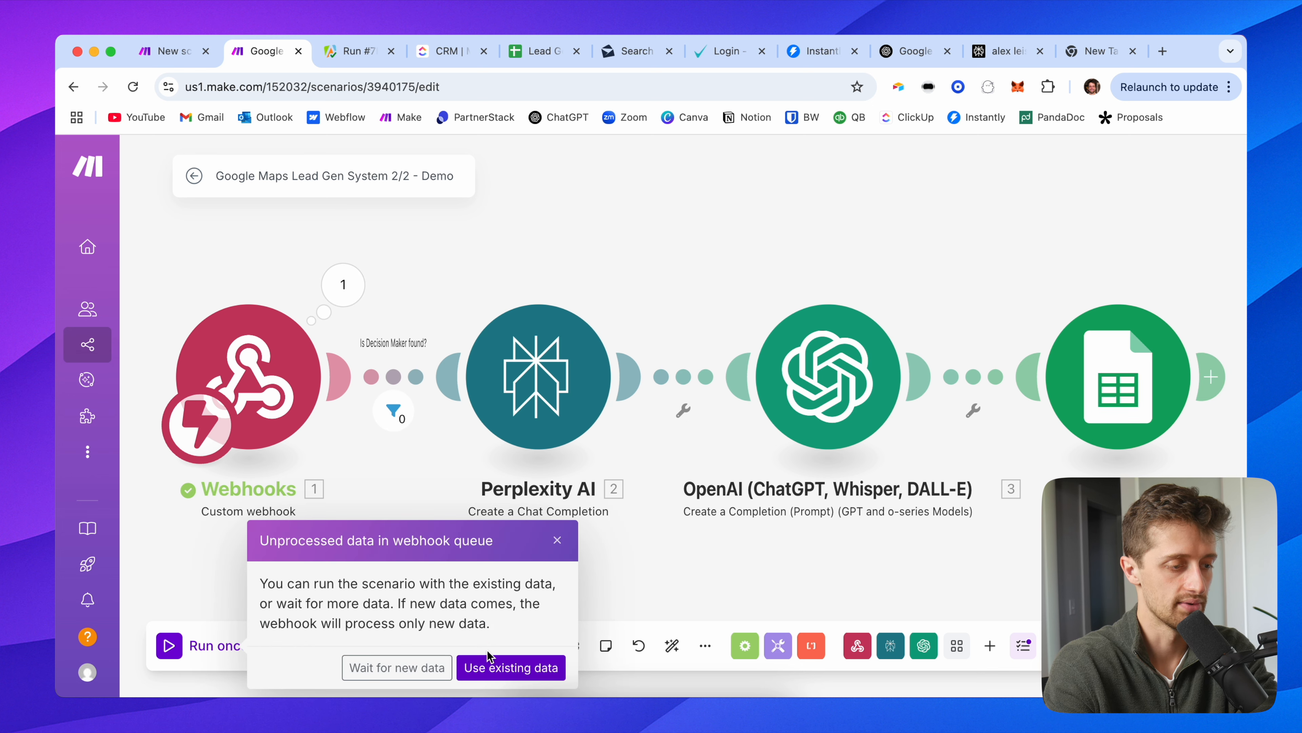
click(503, 663)
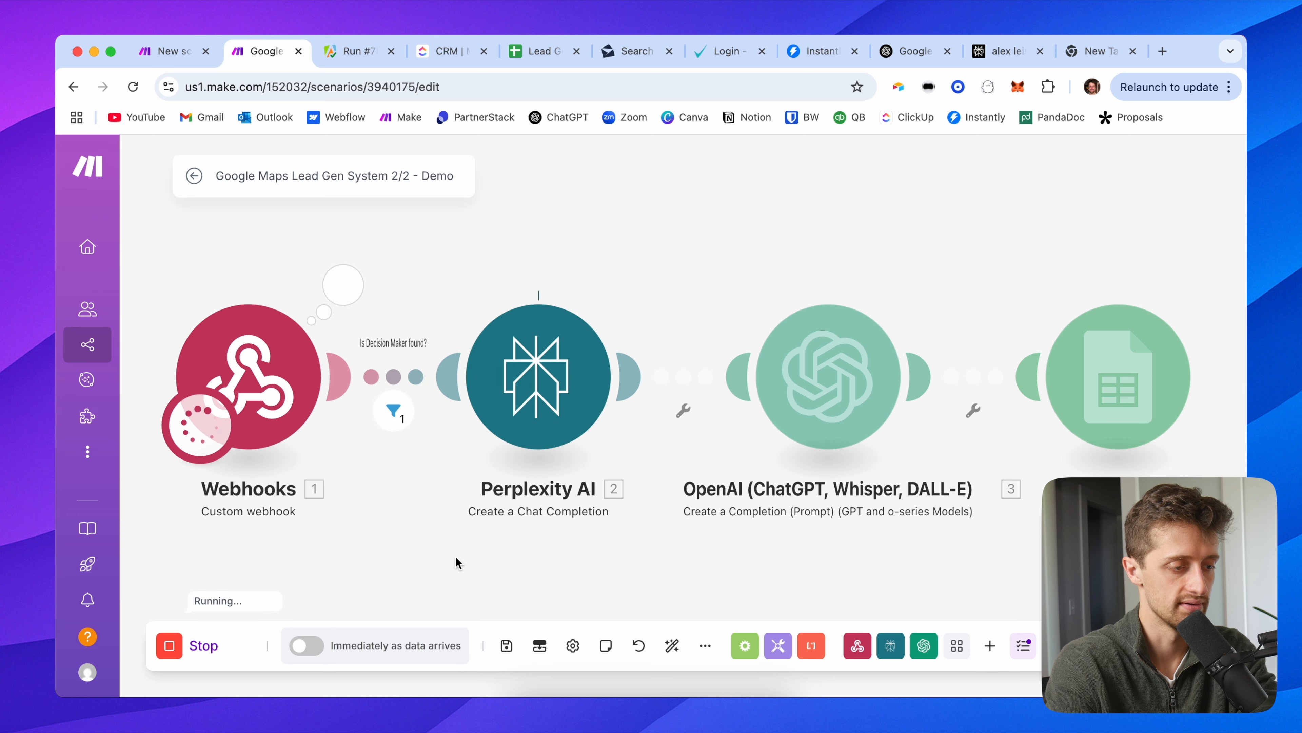
Step: Inspect the filter and webhook outputs, including the person's name, title and LinkedIn URL
click(394, 411)
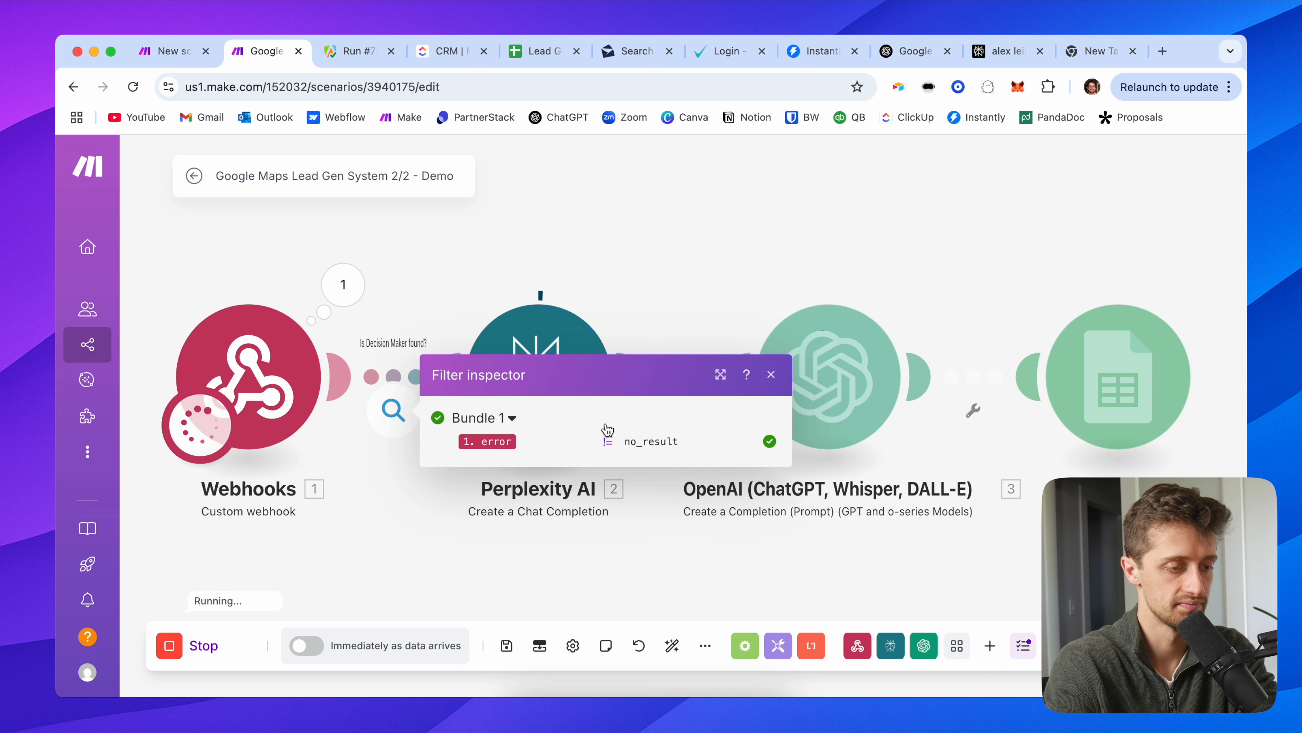
click(476, 262)
click(340, 284)
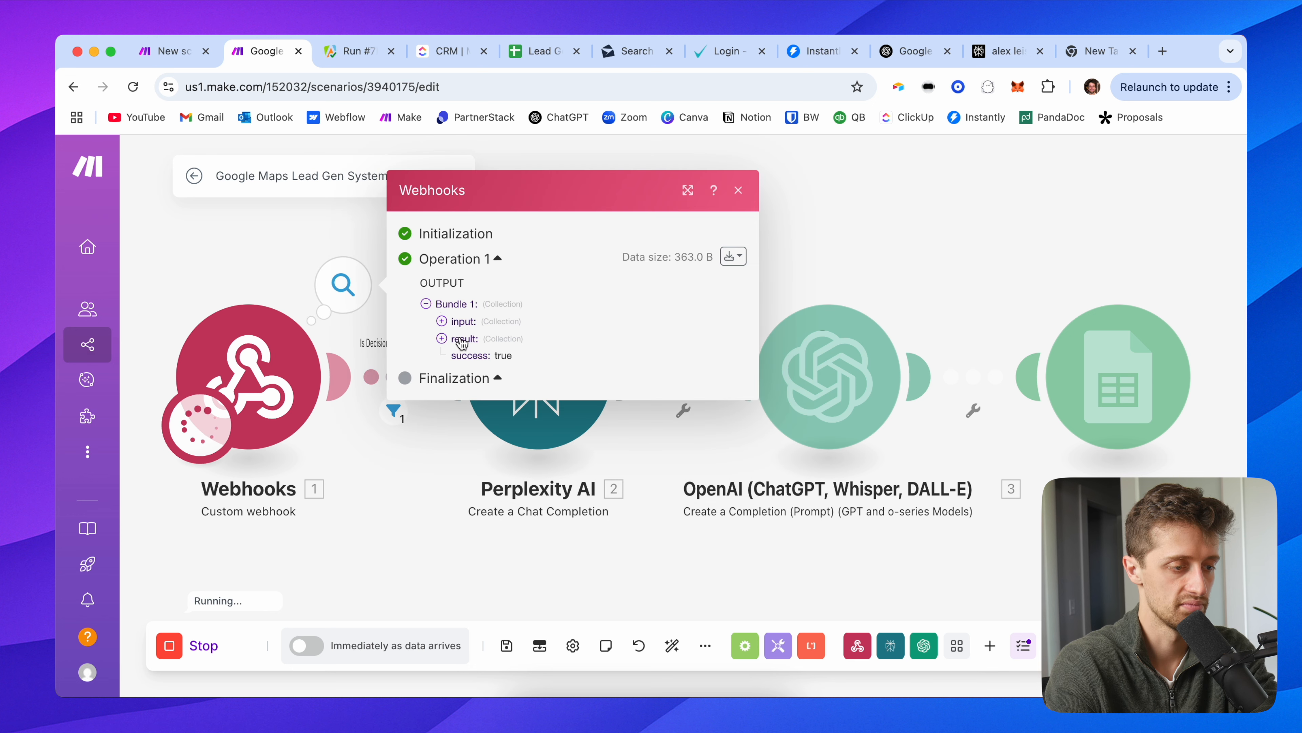
click(441, 338)
drag(610, 412, 545, 378)
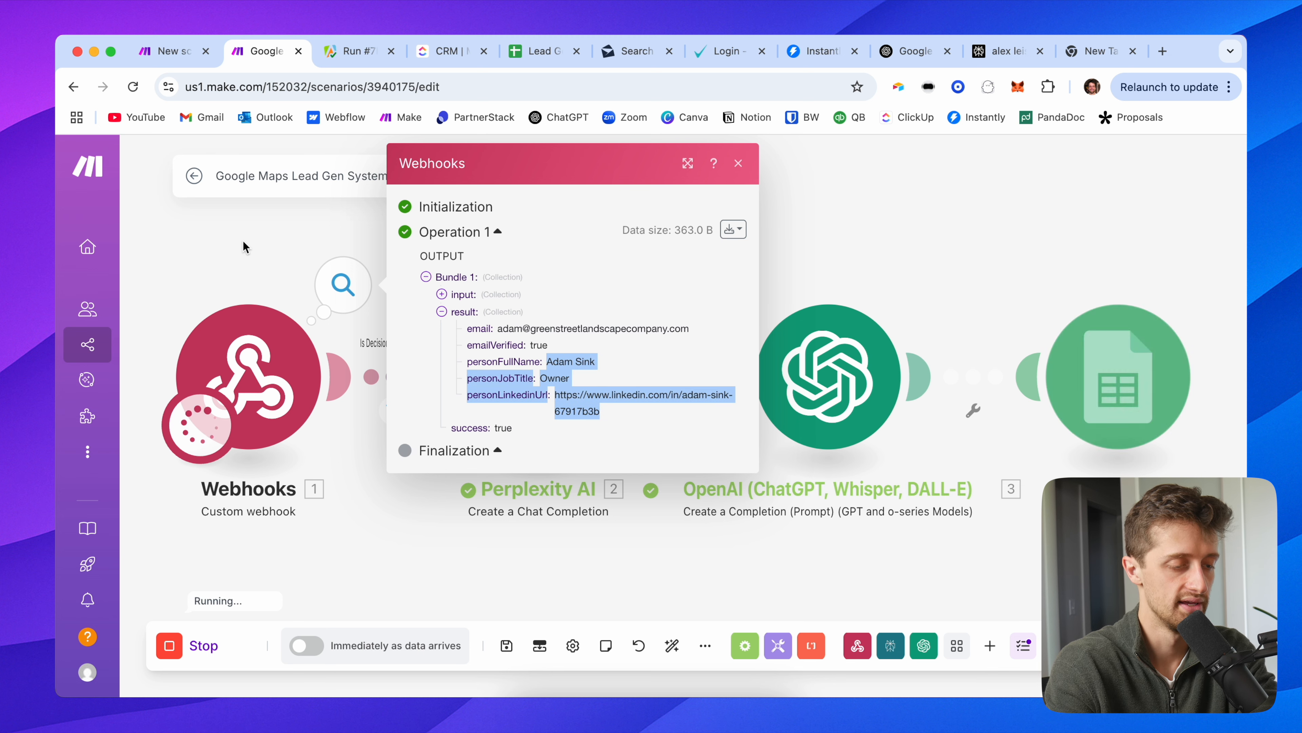
drag(542, 264, 446, 270)
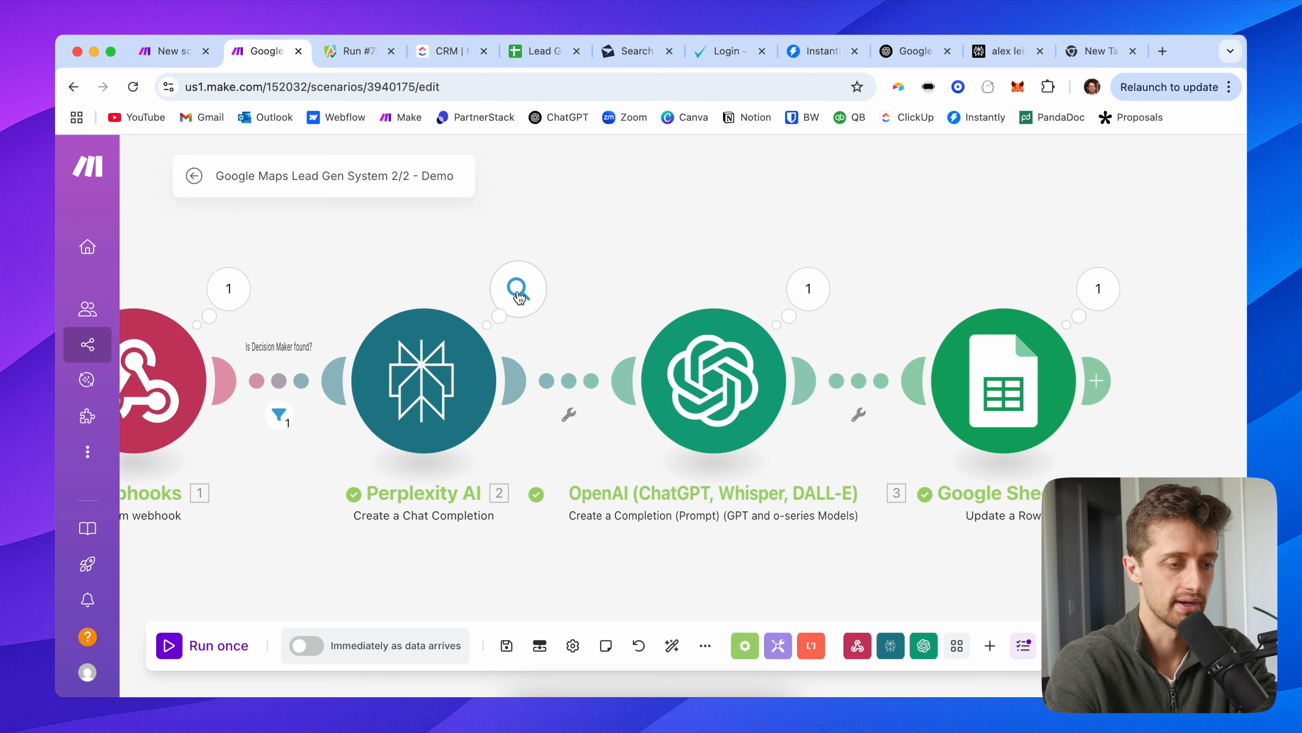
drag(718, 277, 542, 280)
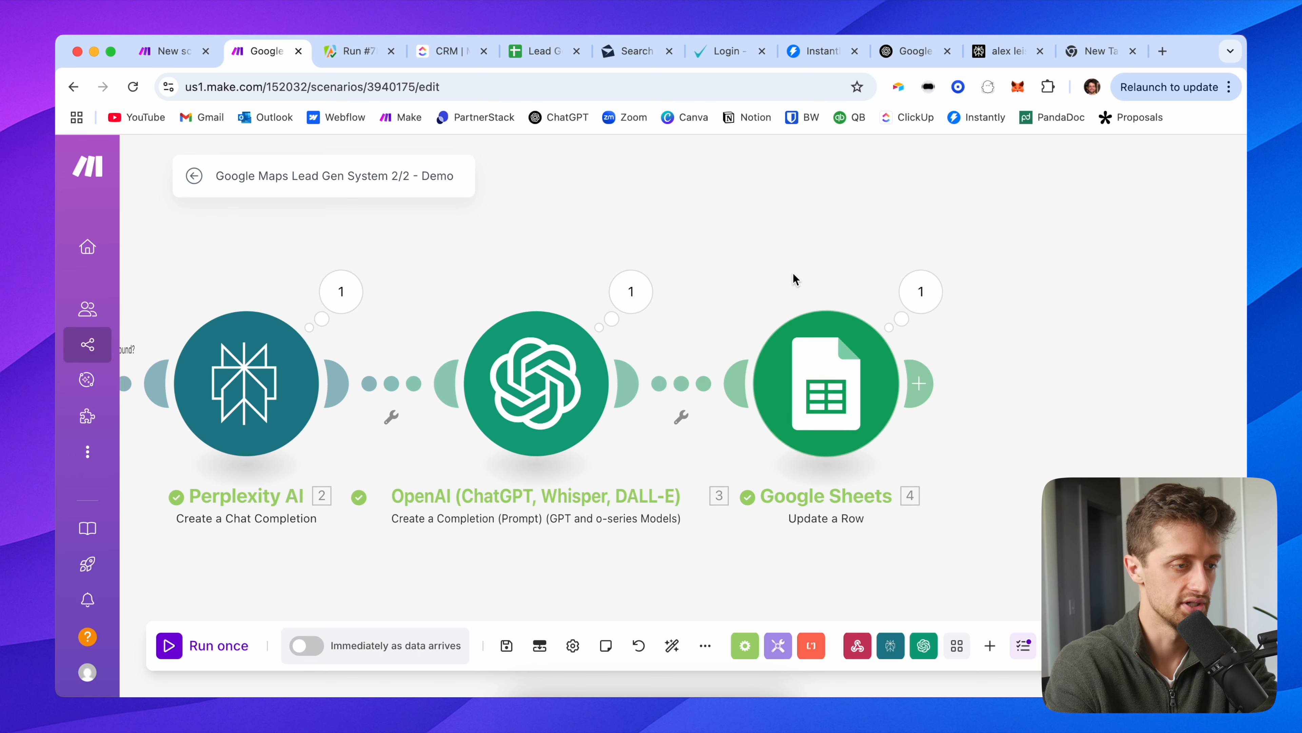
drag(794, 277, 623, 281)
click(535, 51)
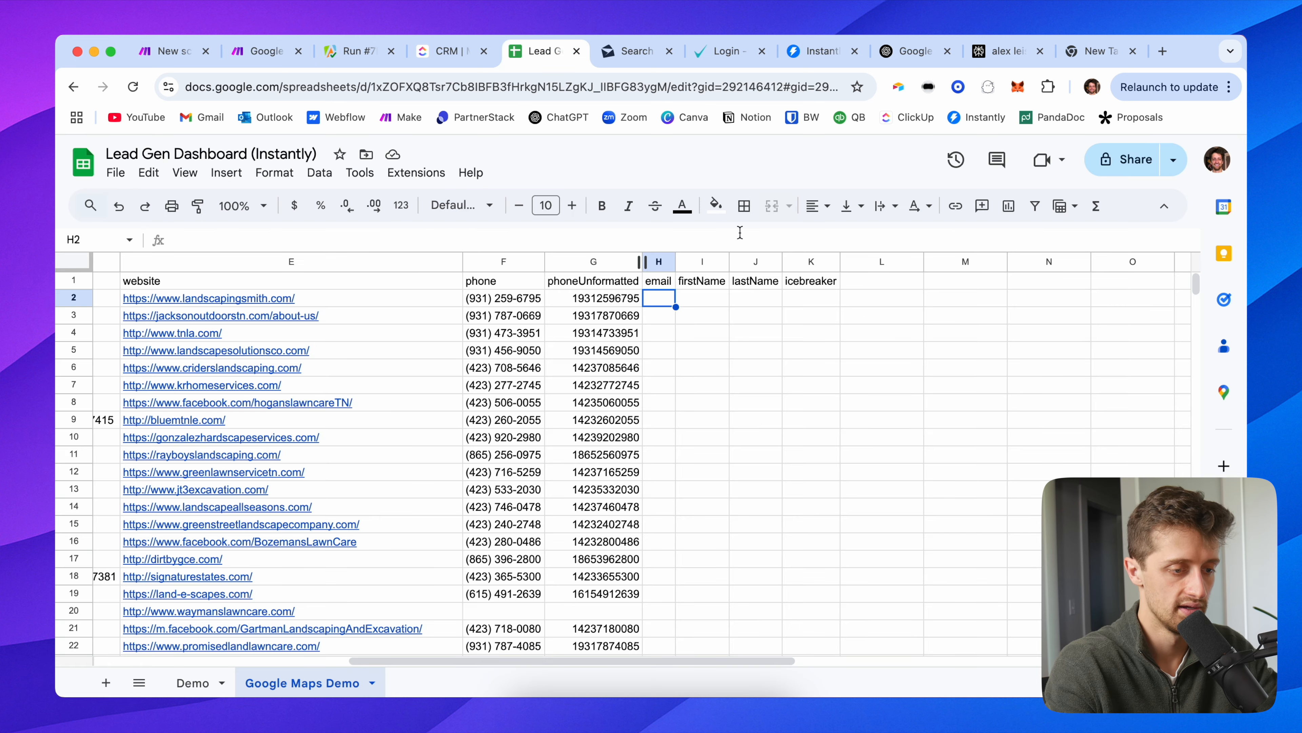
scroll(644, 394, down, 10)
scroll(644, 395, right, 5)
scroll(645, 395, up, 5)
scroll(644, 394, left, 3)
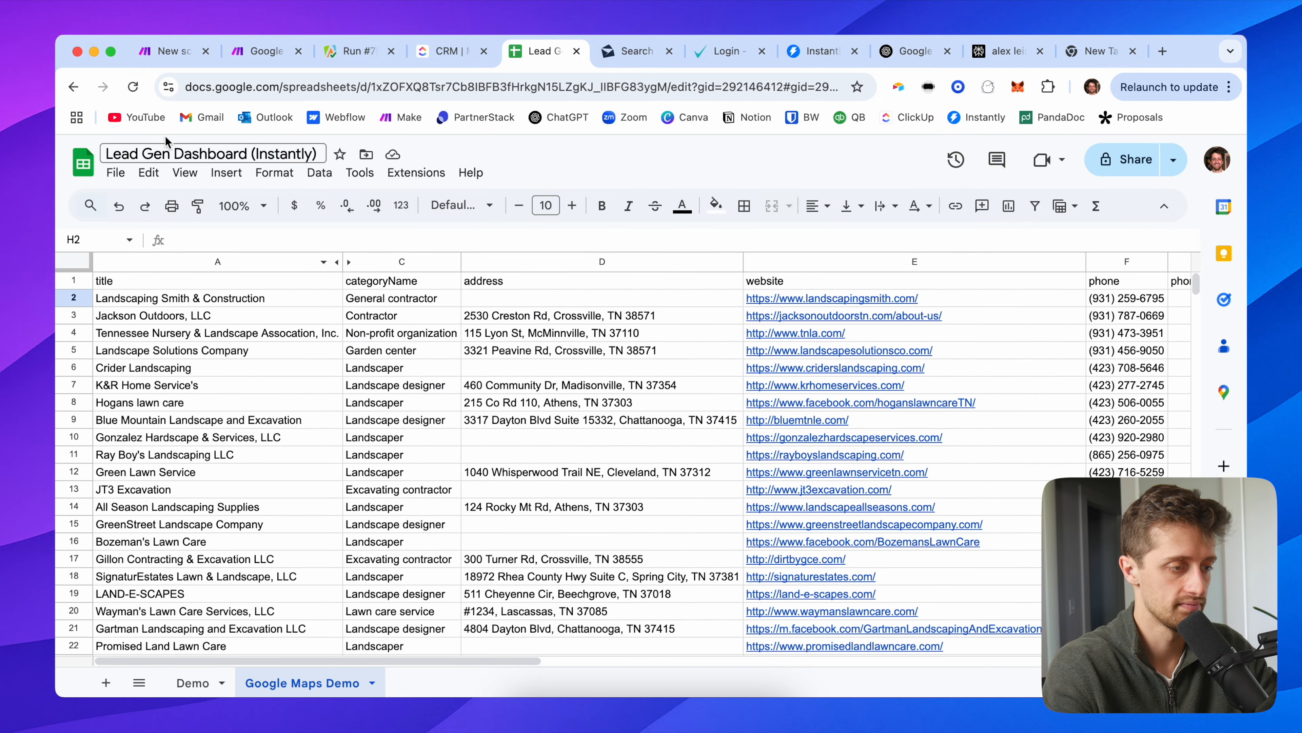
click(133, 86)
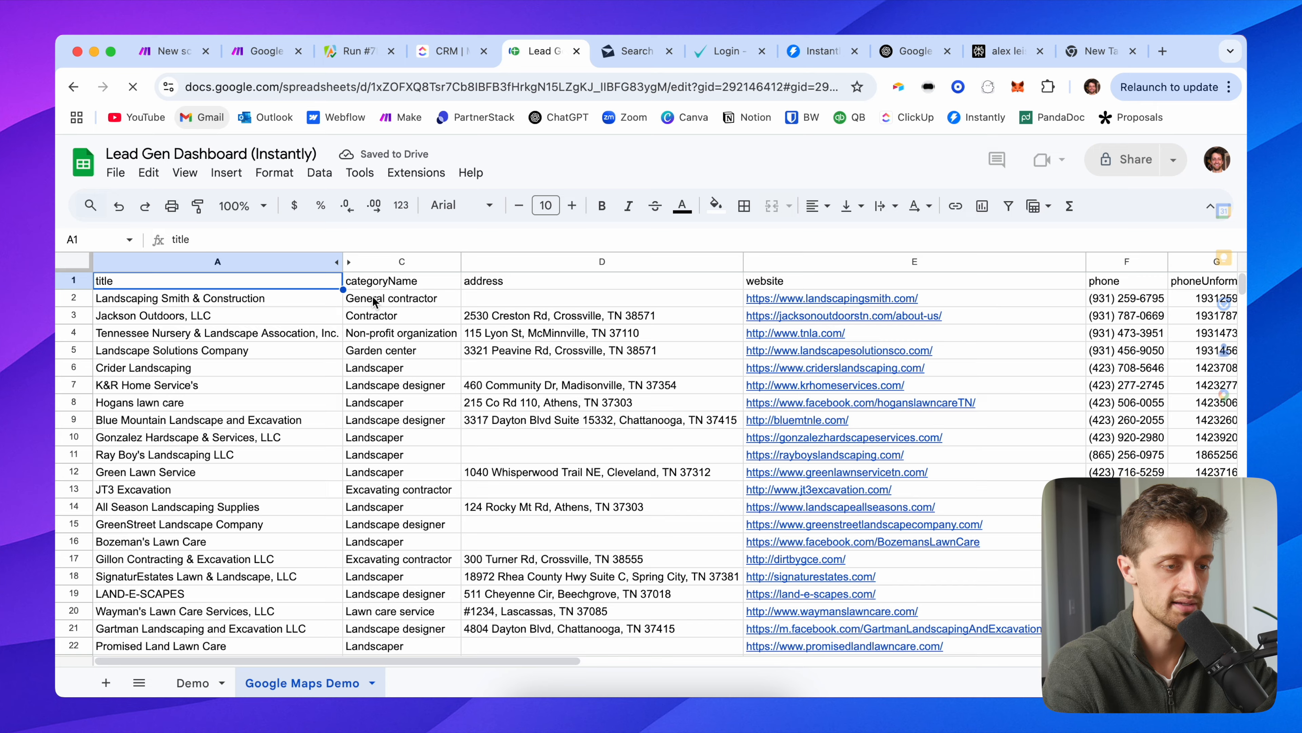
scroll(704, 421, right, 10)
scroll(704, 421, down, 20)
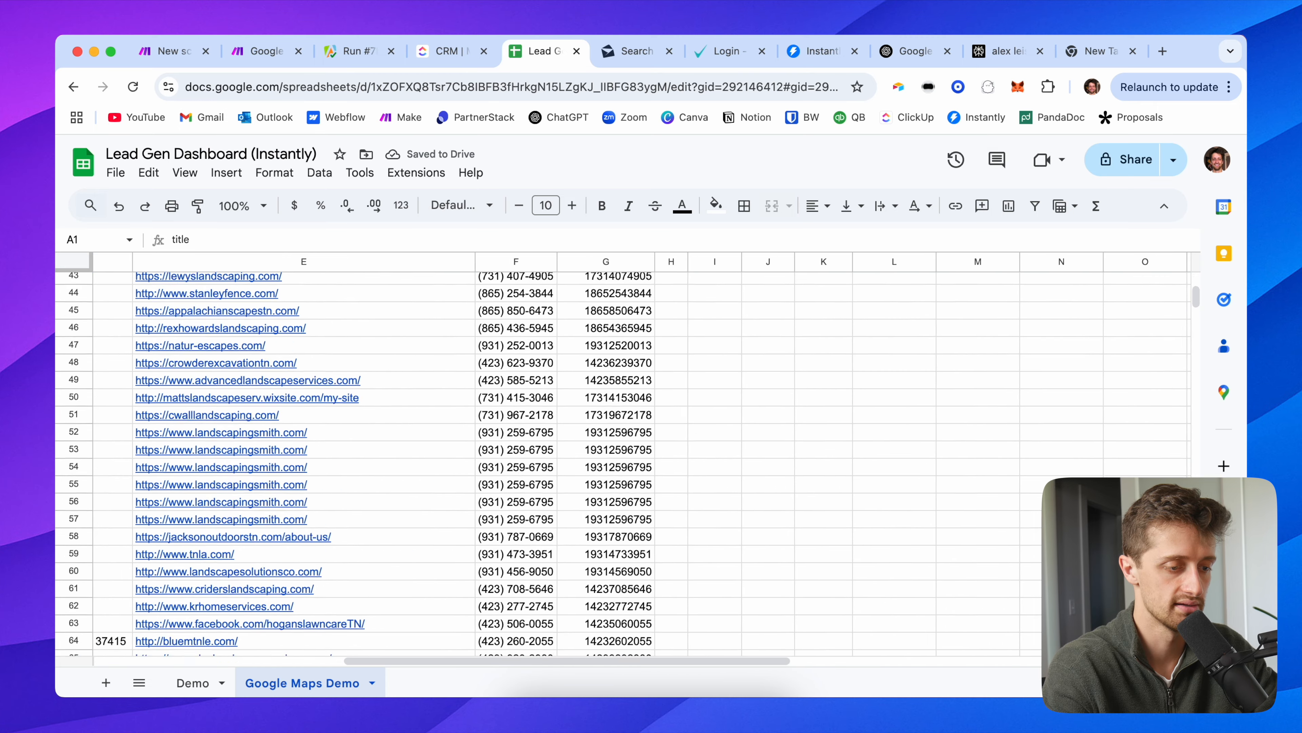
scroll(703, 423, up, 20)
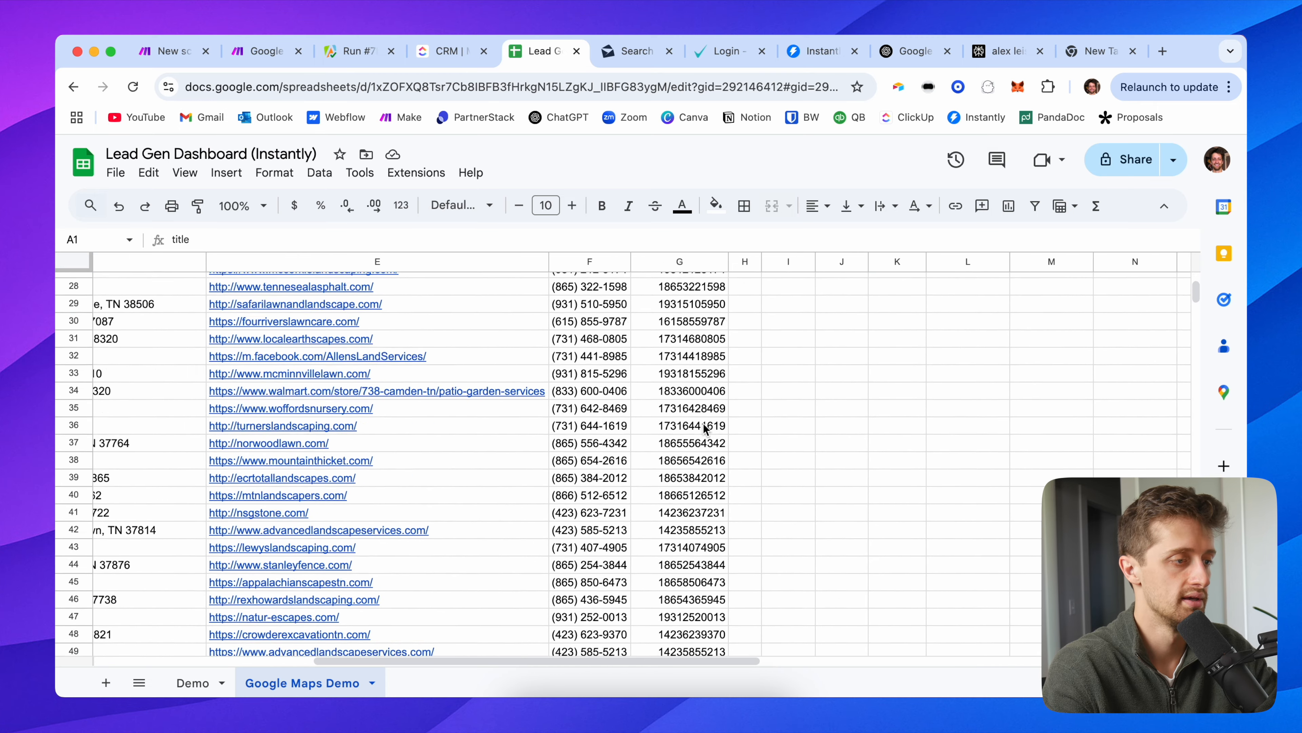
scroll(703, 424, left, 2)
click(297, 56)
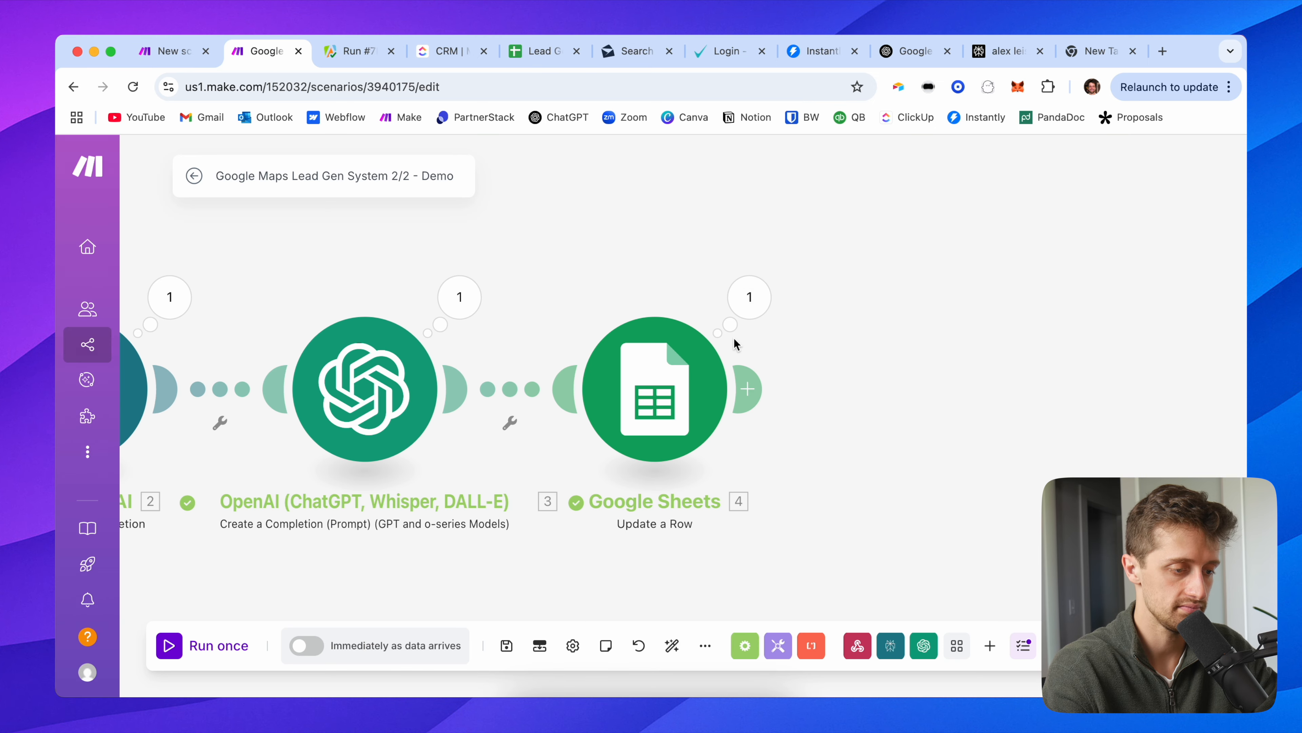
click(441, 297)
Step: Review the Perplexity run output's full answer under Choices > Message
click(169, 296)
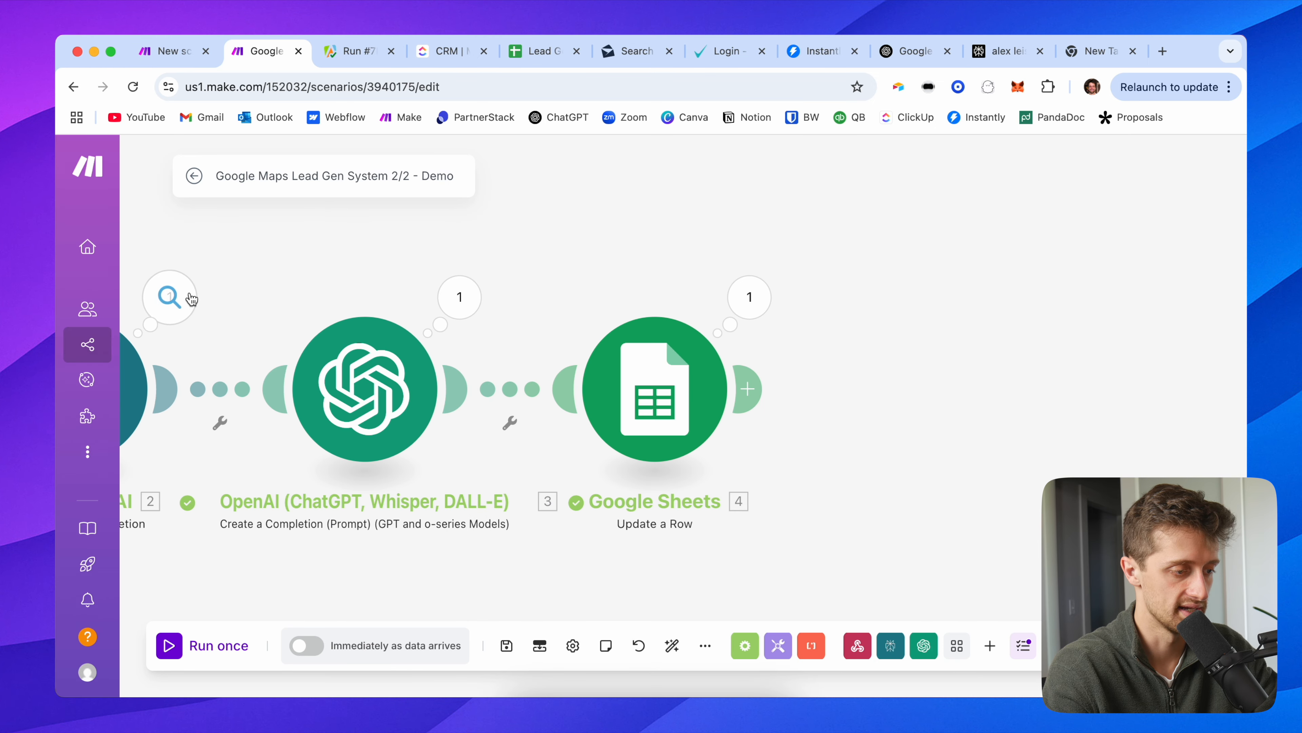
click(301, 493)
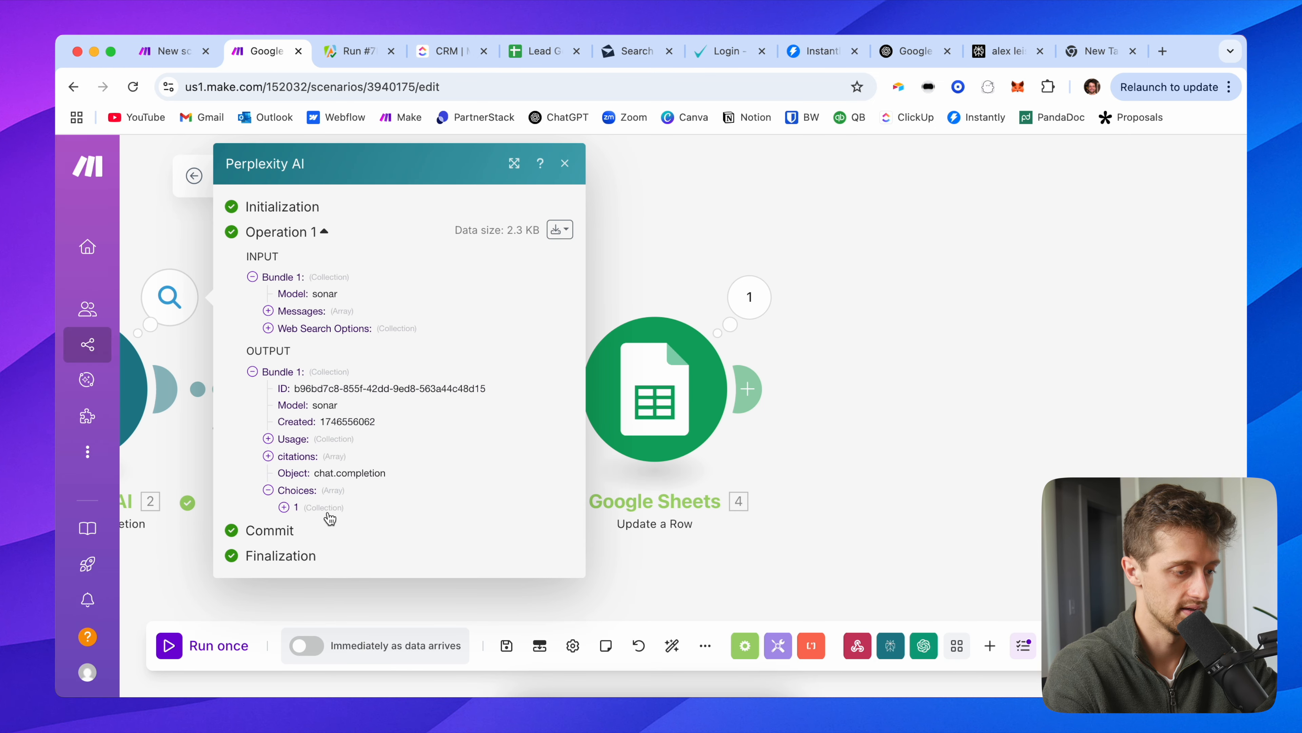
click(323, 508)
click(338, 559)
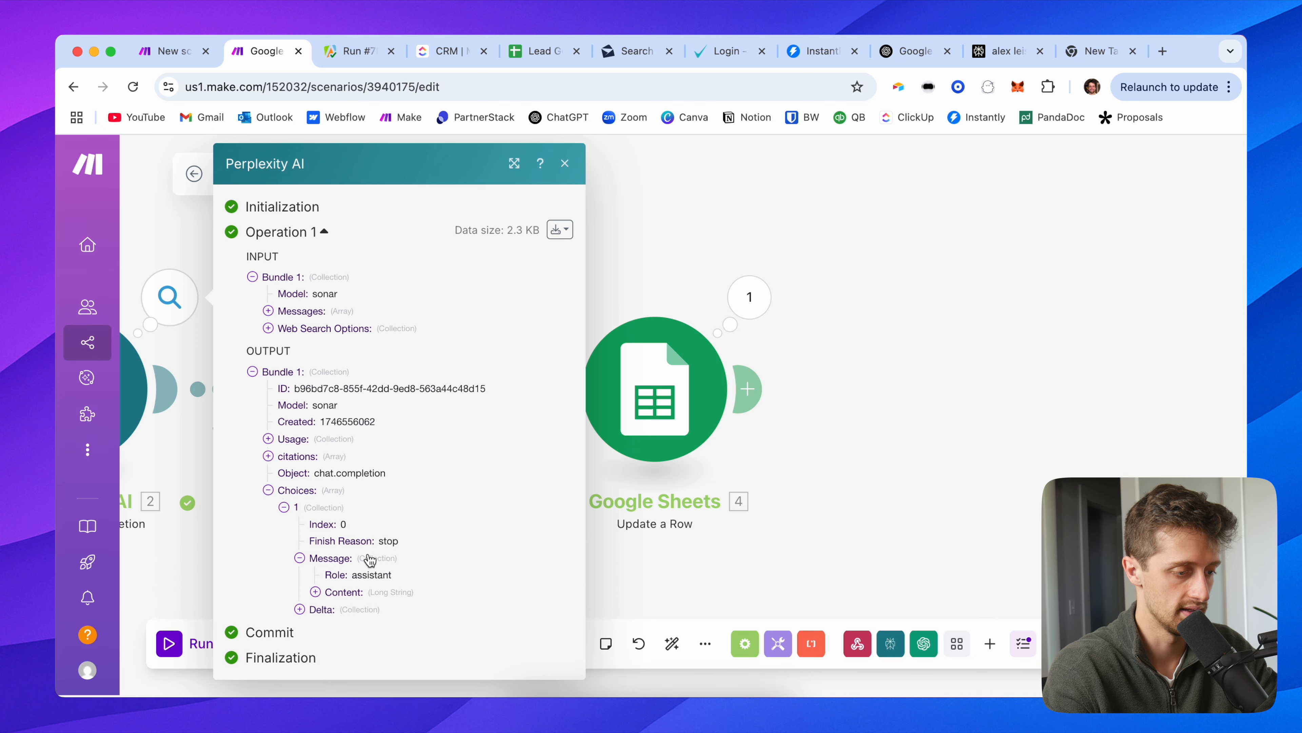
click(343, 591)
scroll(386, 600, down, 3)
scroll(413, 464, down, 2)
click(806, 357)
Step: Review the OpenAI output's returned message, token usage and annotations
drag(537, 297, 592, 277)
click(514, 277)
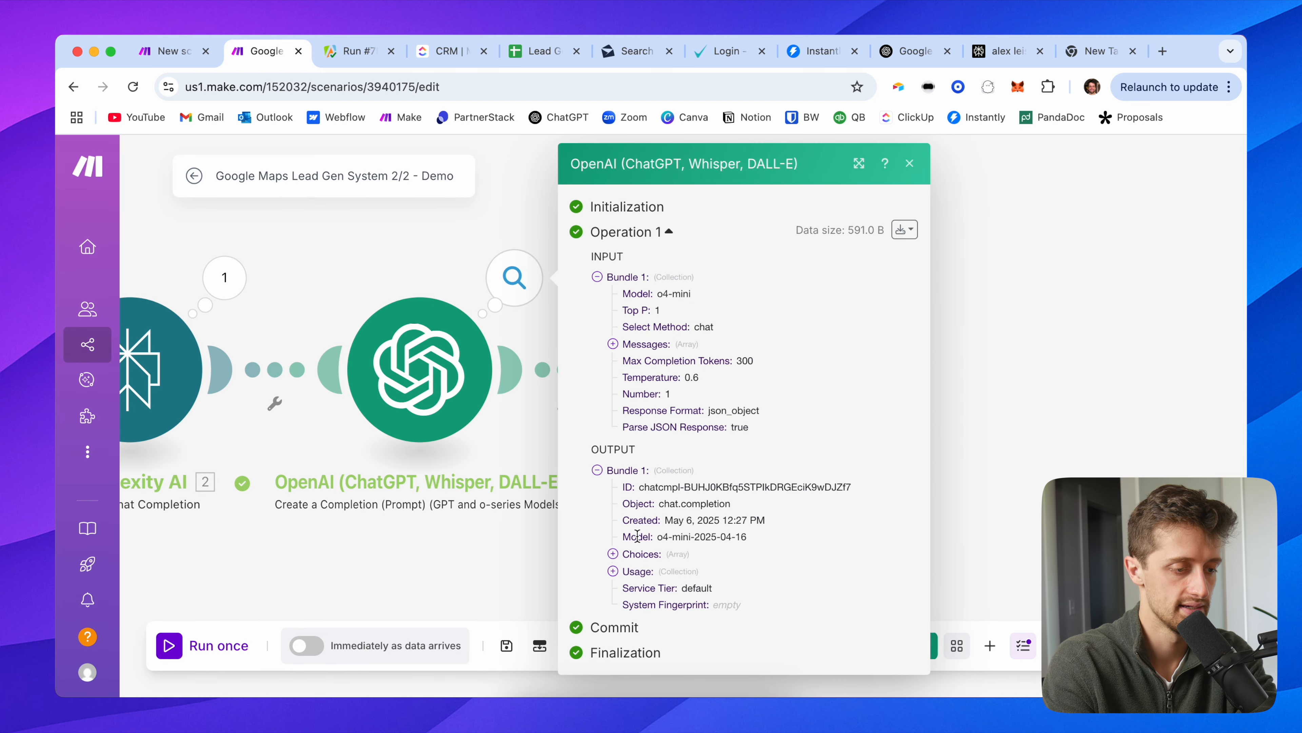
click(641, 553)
click(666, 571)
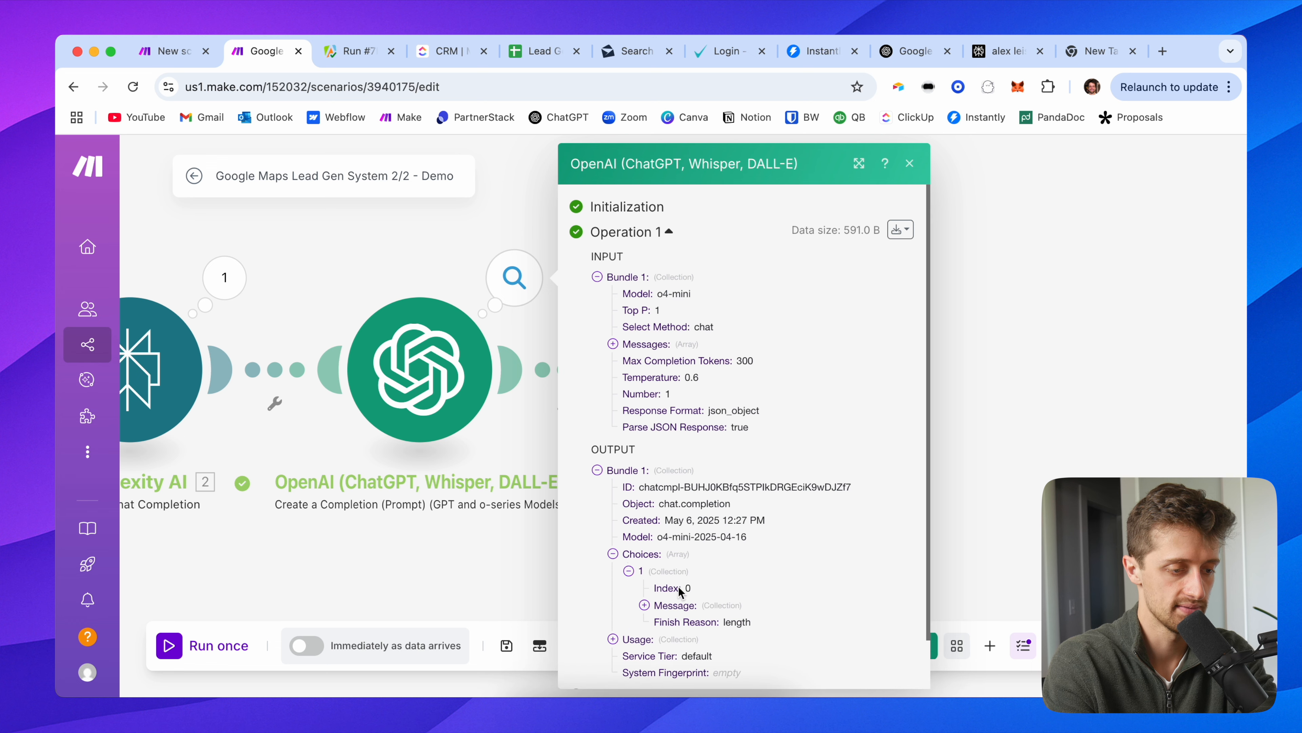
click(673, 607)
scroll(673, 611, down, 3)
click(641, 585)
scroll(647, 587, down, 3)
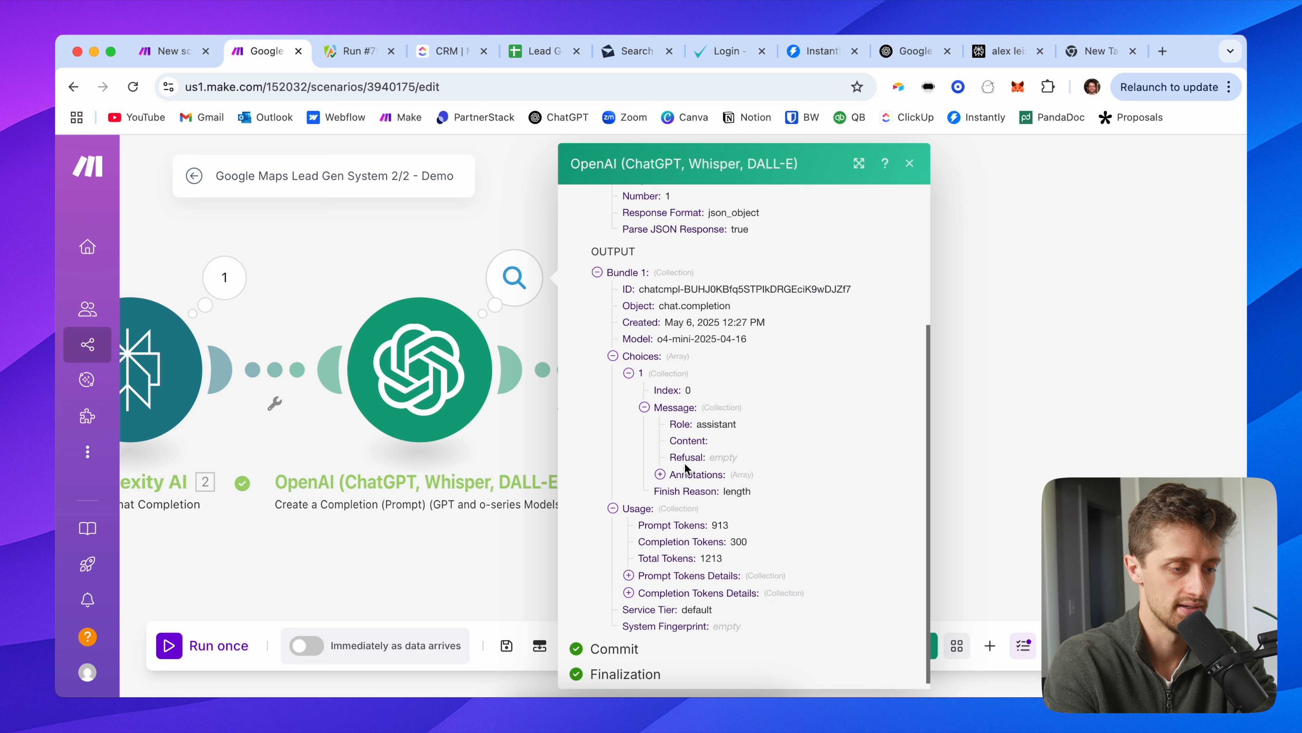
click(695, 473)
scroll(734, 490, down, 1)
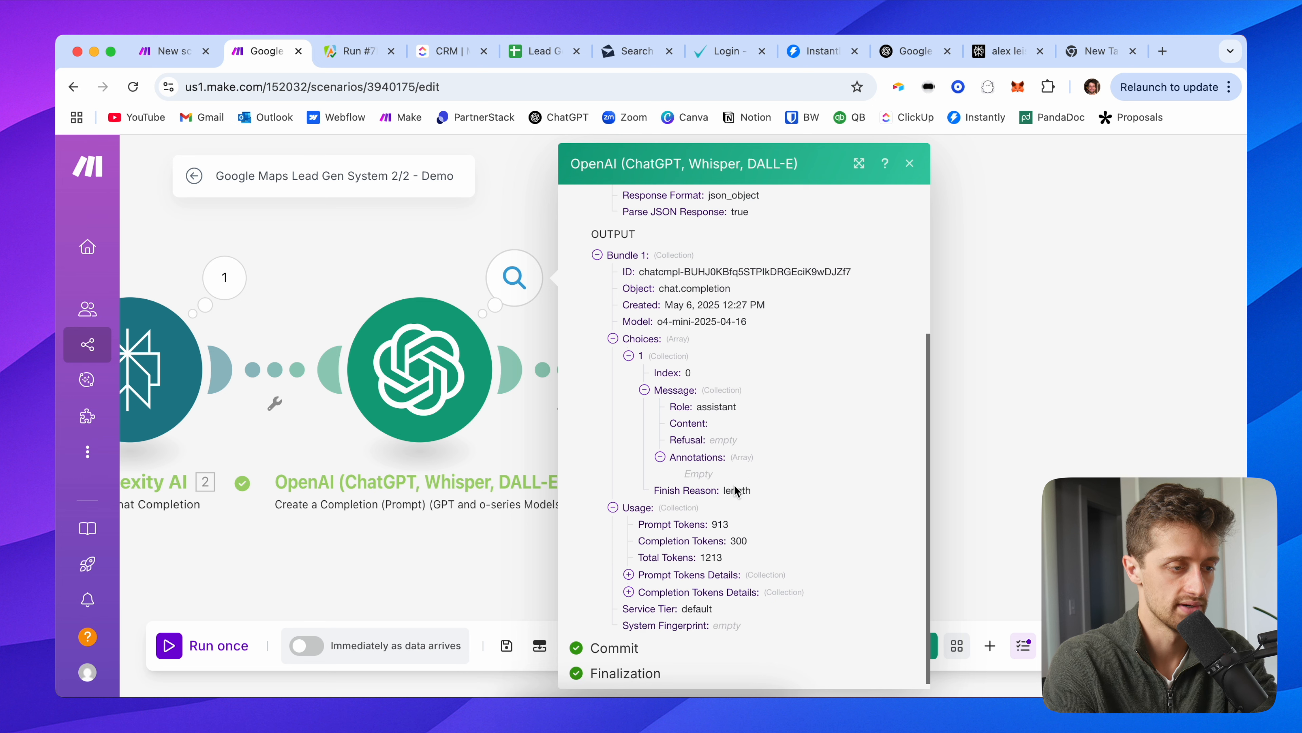
scroll(667, 318, up, 8)
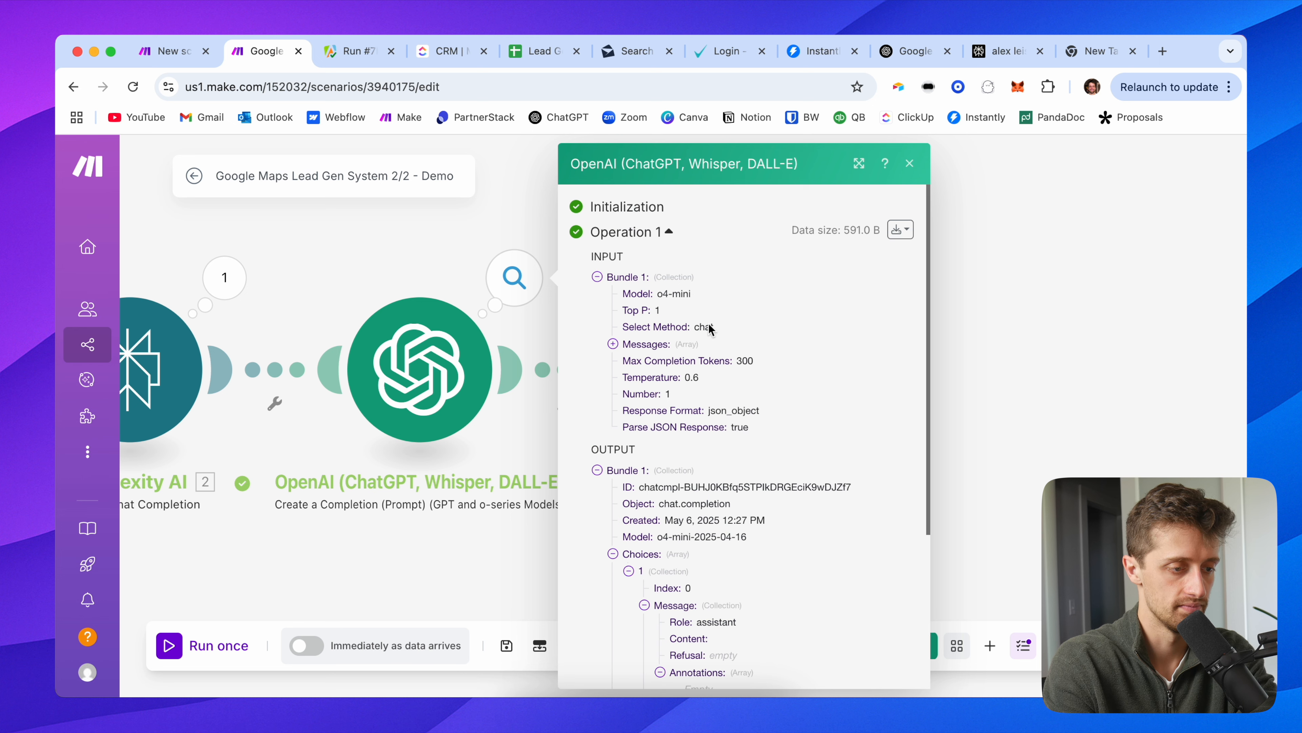
Step: Review the input messages sent to OpenAI, including the full user prompt
click(644, 349)
click(641, 430)
click(684, 466)
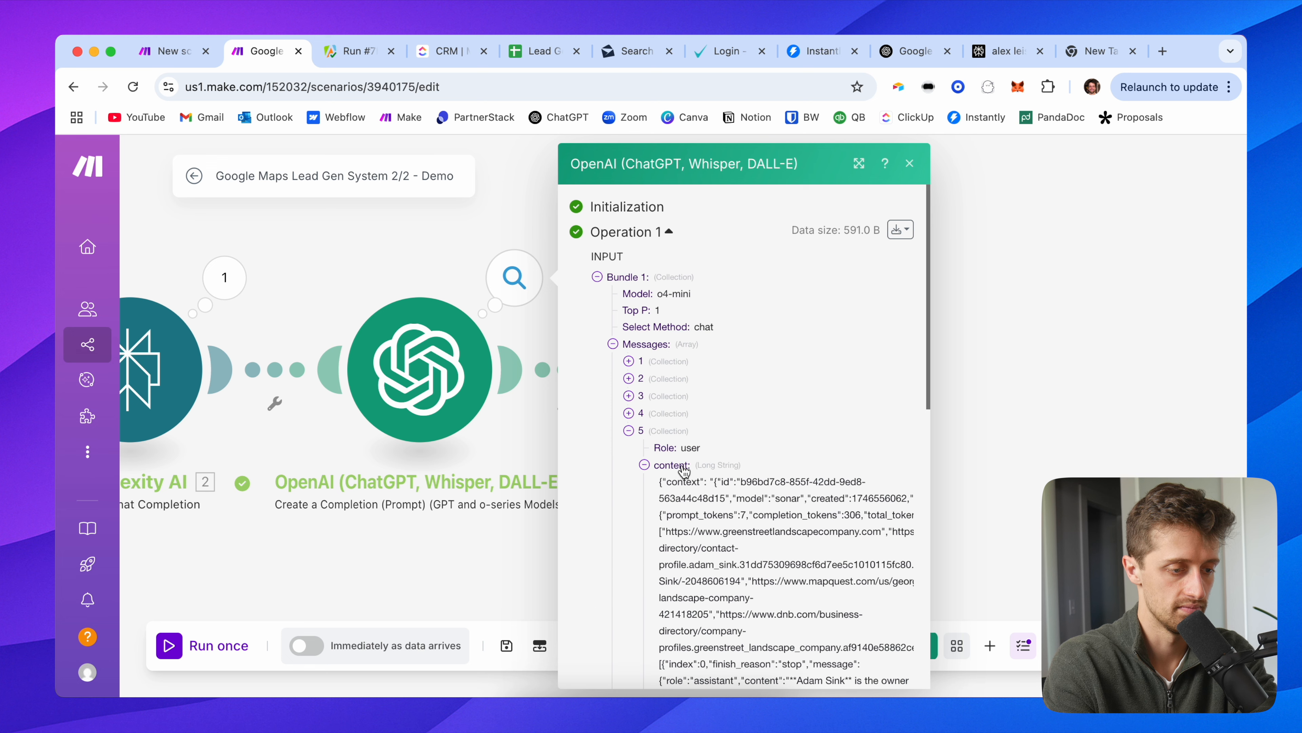
scroll(714, 515, down, 10)
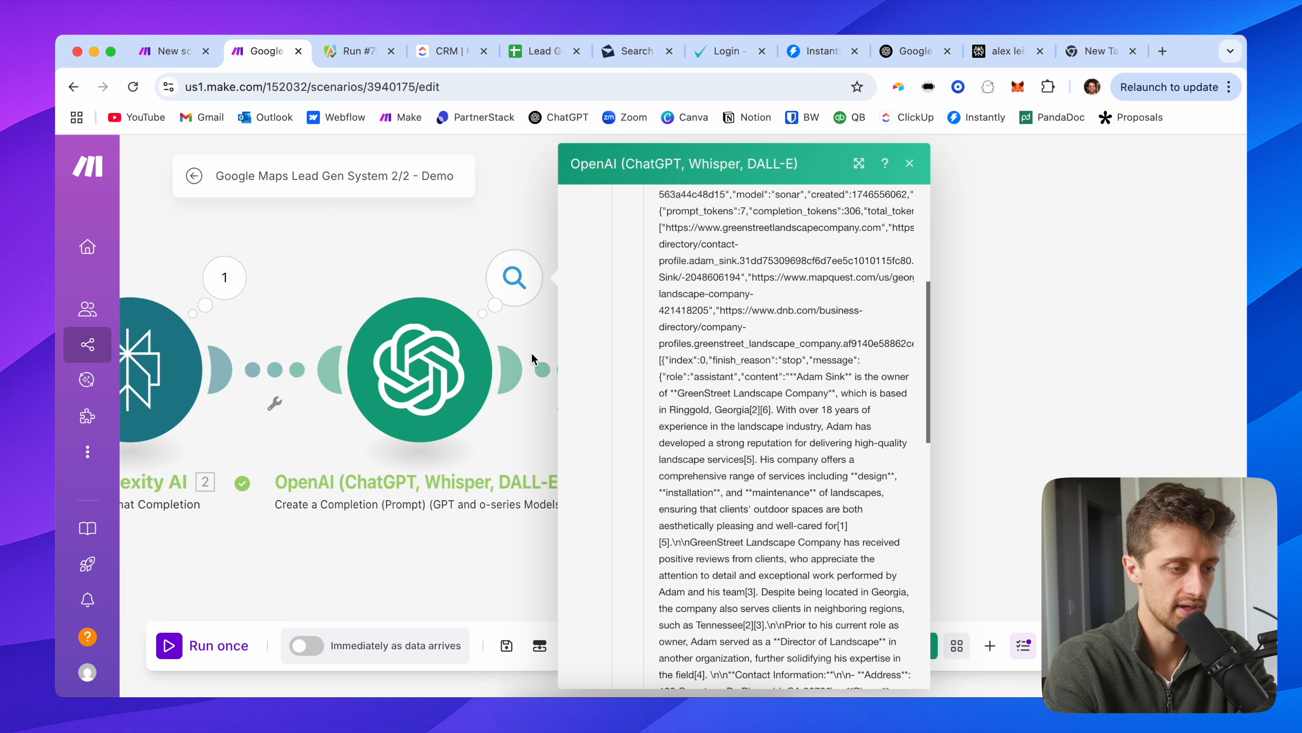
click(459, 287)
Step: In the Google Sheets module, map the webhook result email into the email (H) column
click(710, 369)
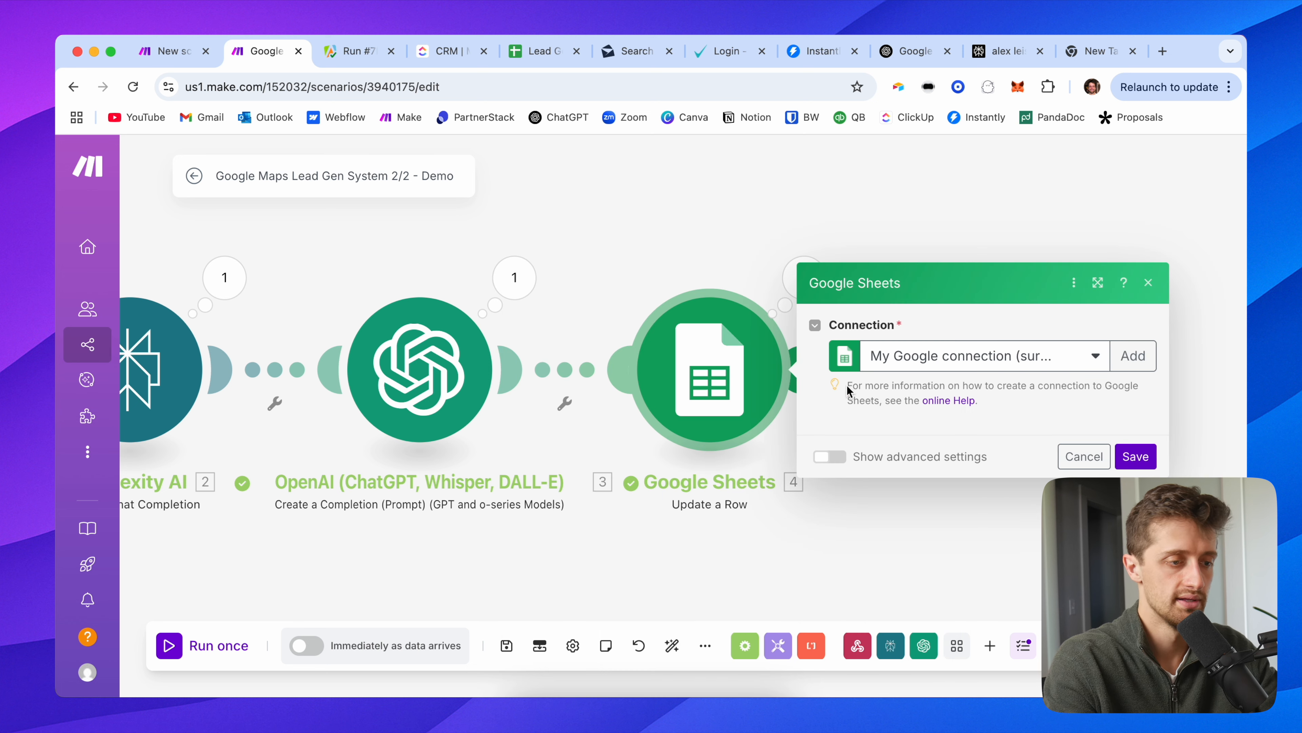
scroll(881, 374, down, 3)
scroll(905, 449, down, 2)
drag(659, 231, 375, 250)
scroll(547, 422, down, 10)
click(621, 457)
key(BackSpace)
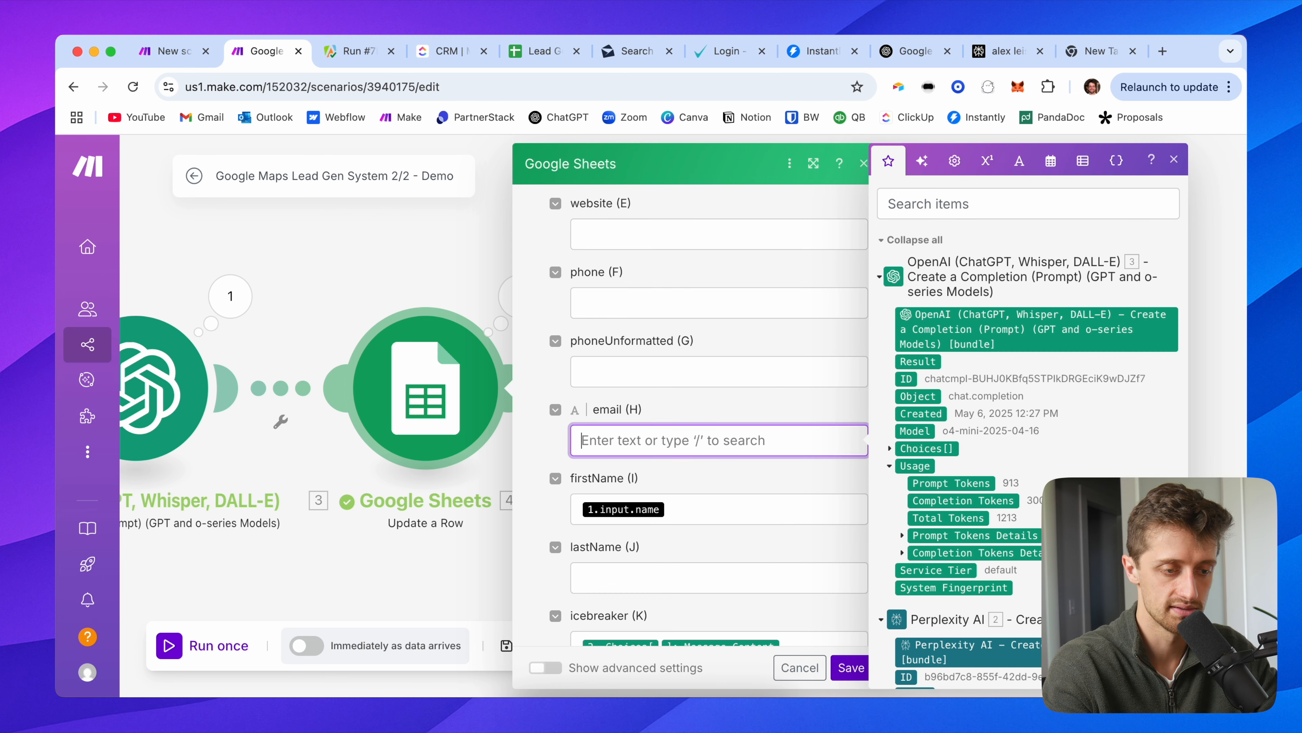
scroll(892, 475, down, 10)
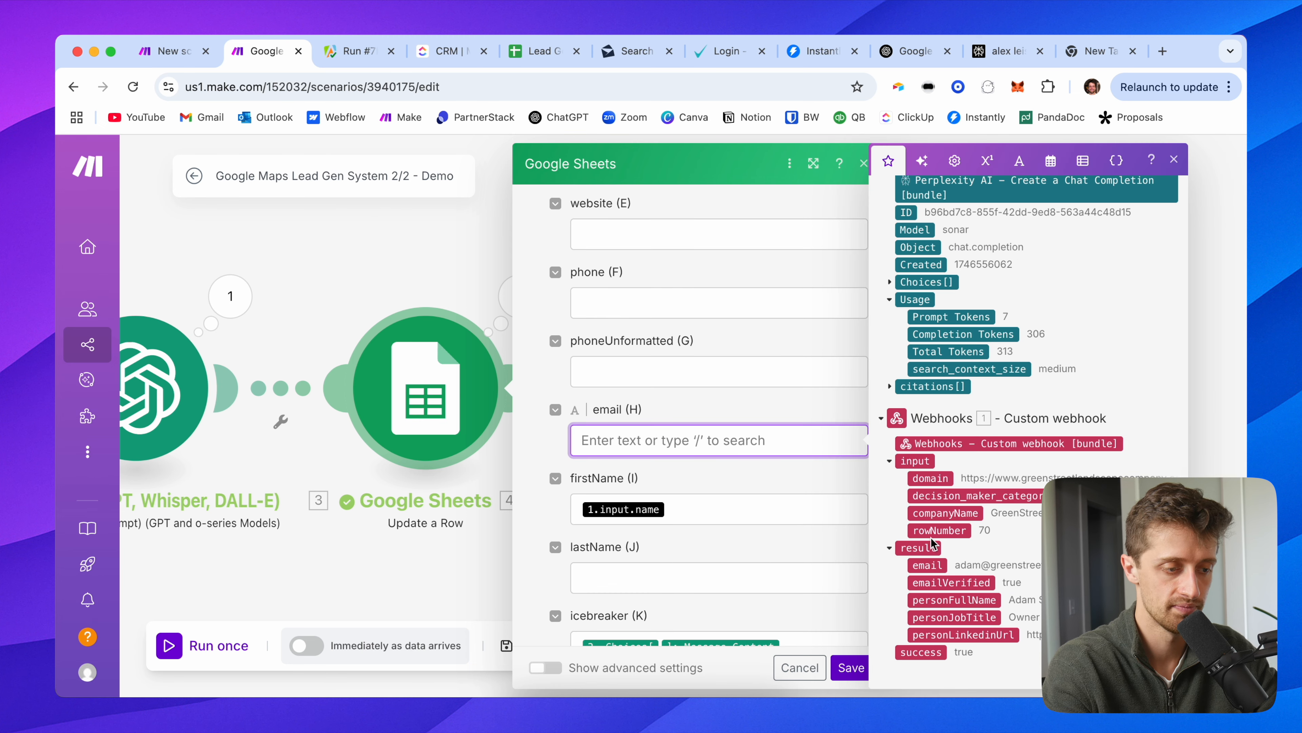
click(940, 566)
Step: Map personFullName into firstName (I) and clear the old icebreaker (K) mapping
click(724, 513)
key(BackSpace)
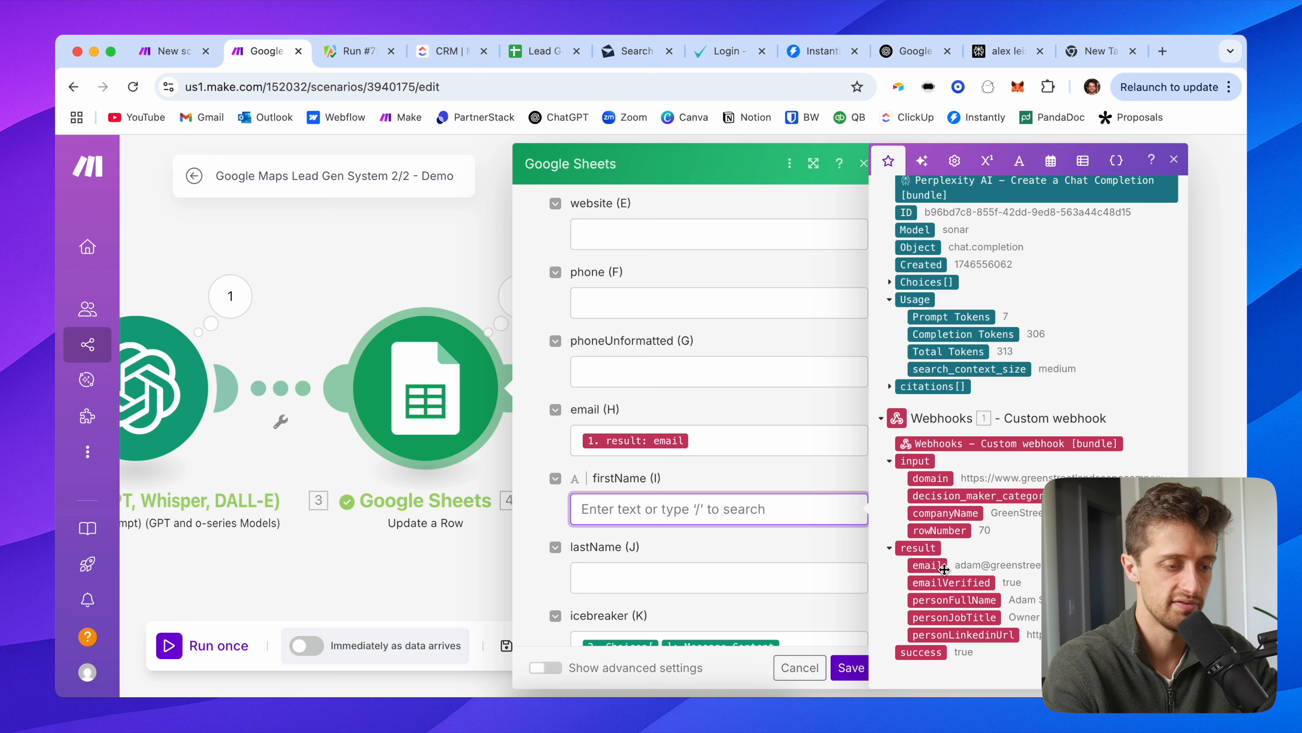
click(946, 597)
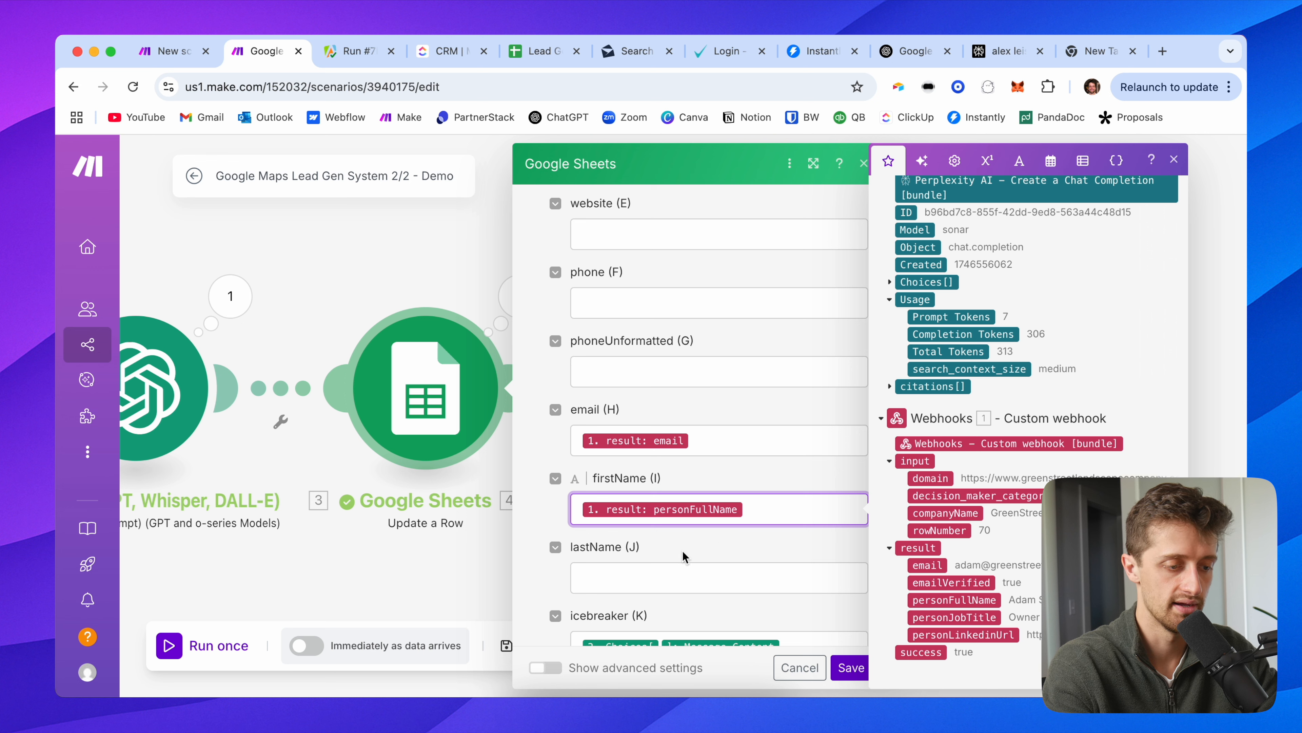
scroll(683, 551, down, 2)
click(804, 586)
key(BackSpace)
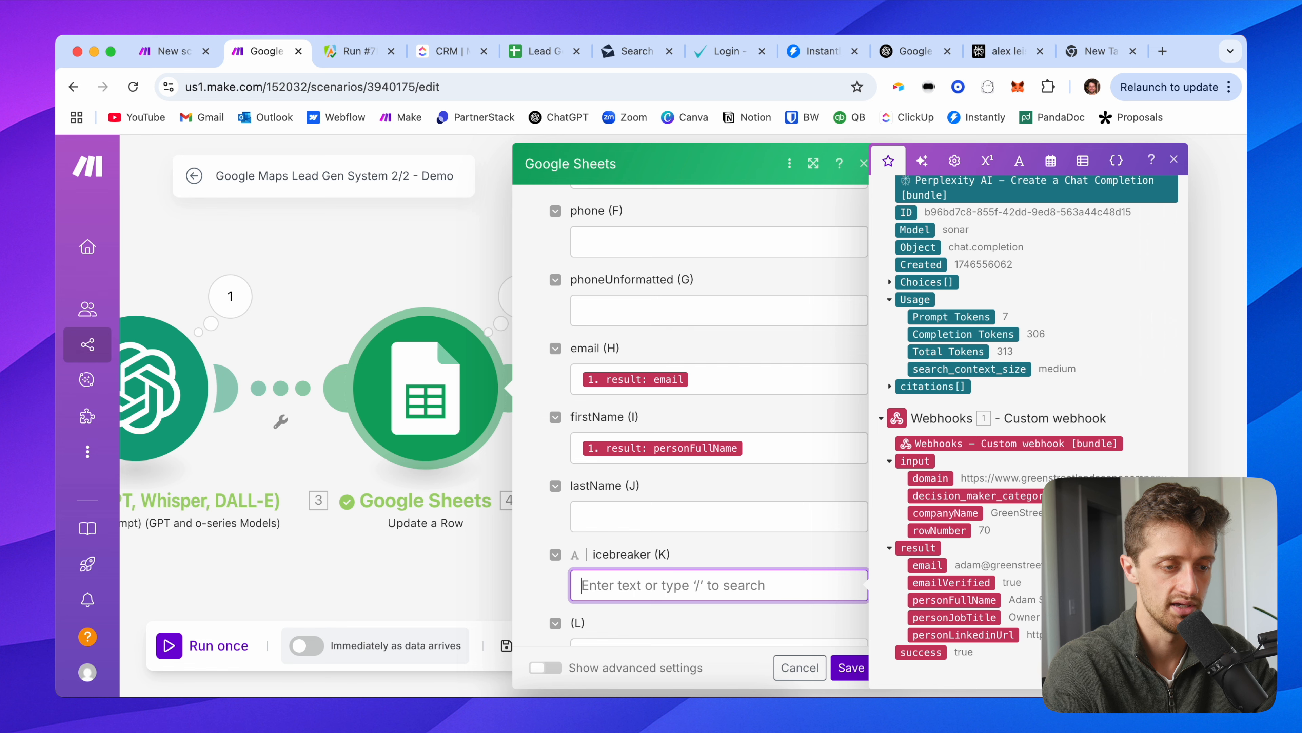
Step: Browse the OpenAI Choices > Message fields, then close the Google Sheets settings
scroll(982, 396, up, 10)
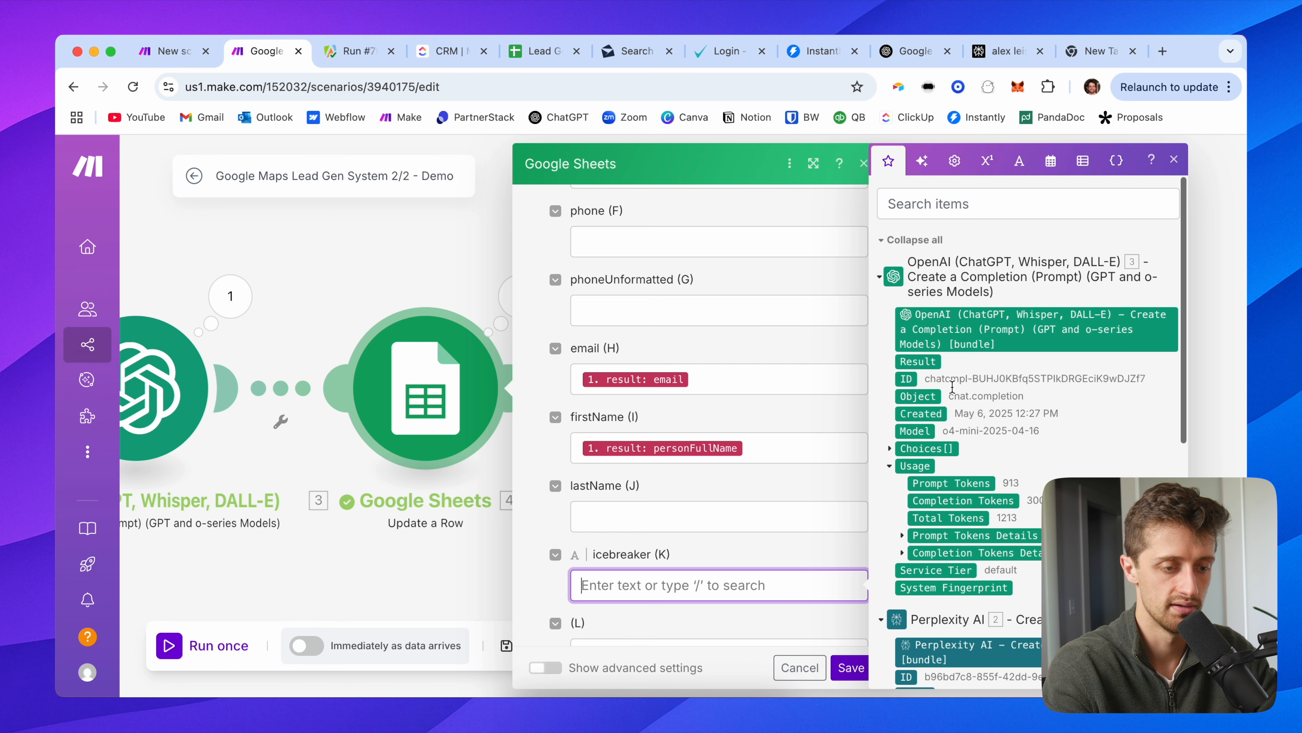
click(890, 449)
click(903, 534)
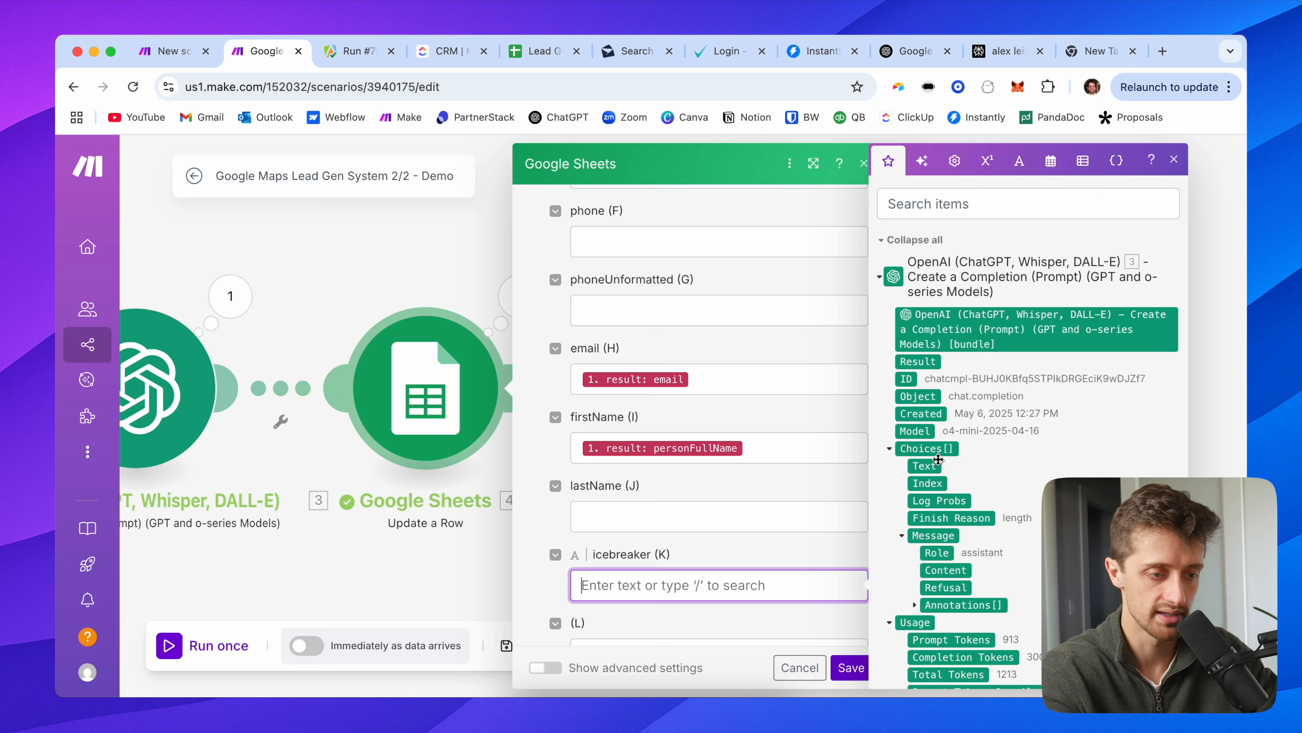
scroll(982, 457, down, 5)
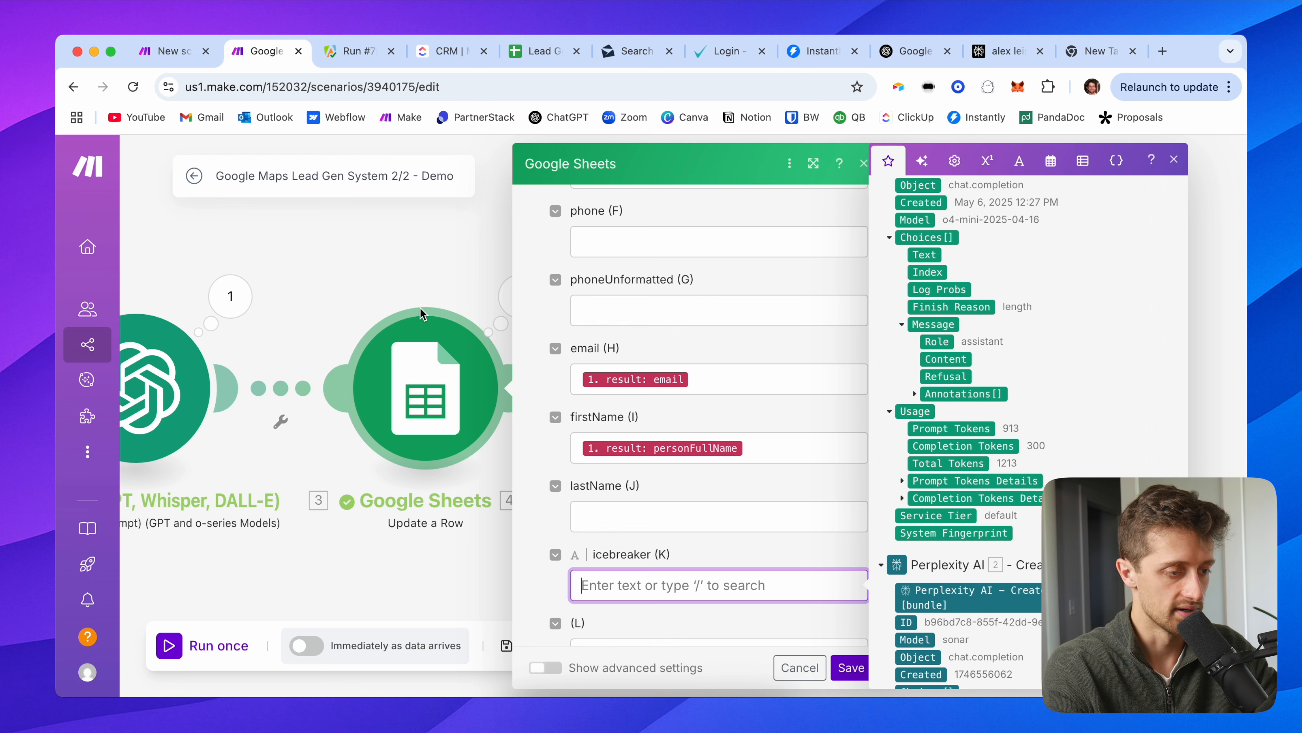
click(409, 259)
drag(409, 259, 718, 314)
Step: Raise the OpenAI module's Max Completion Tokens from 300 to 1200 and save
click(468, 397)
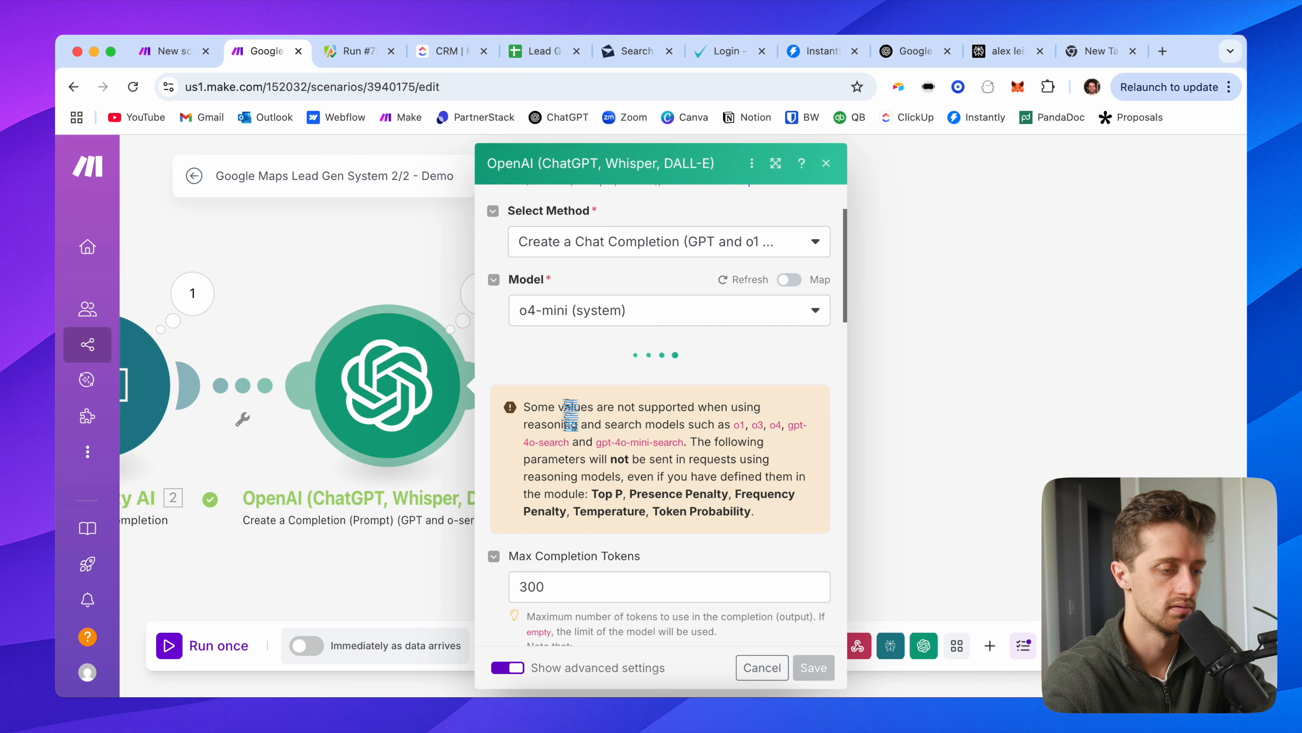
scroll(544, 499, down, 2)
click(529, 510)
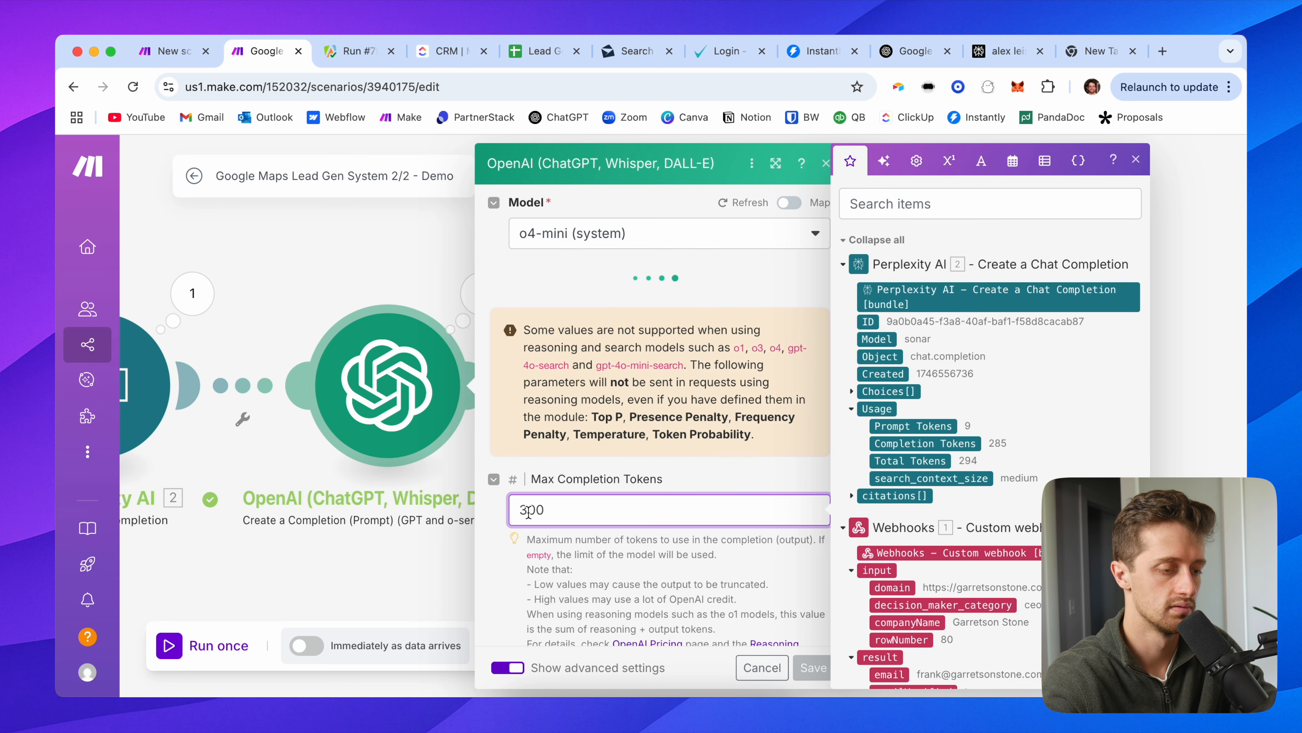
key(BackSpace)
text(12)
click(658, 582)
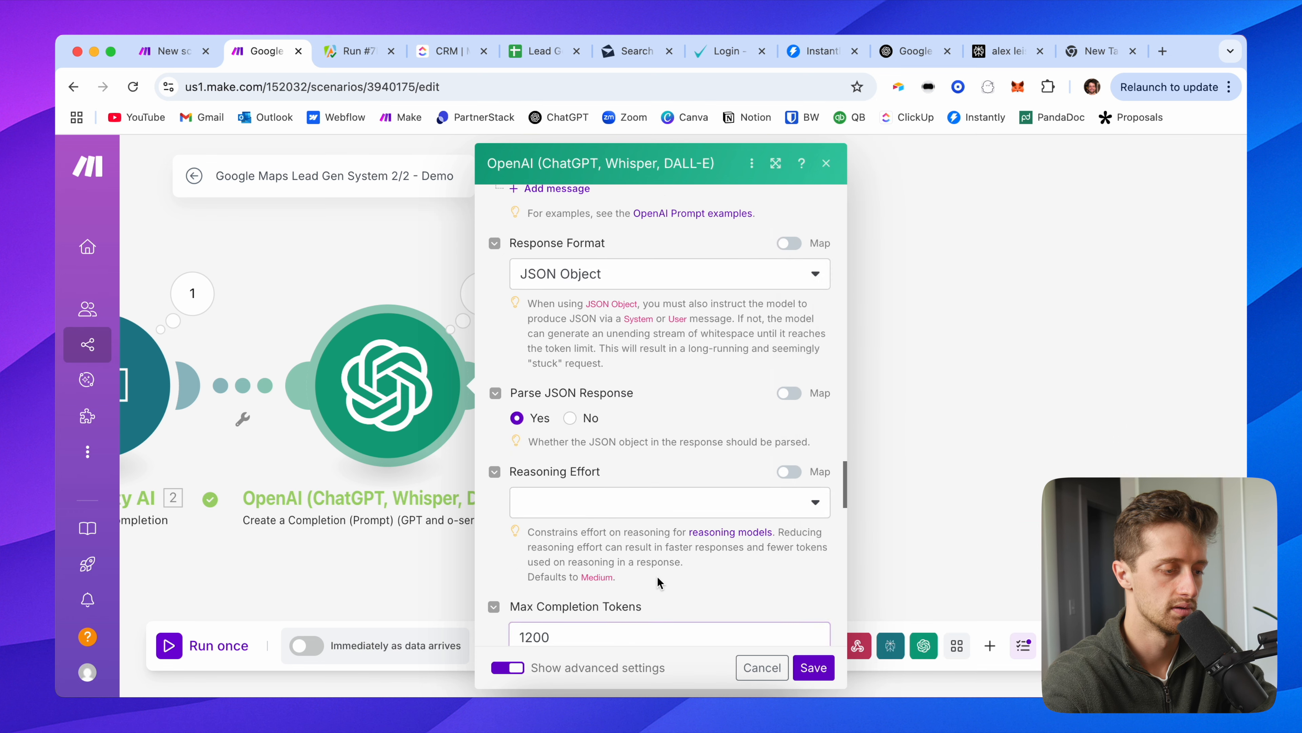
scroll(697, 605, down, 5)
click(813, 668)
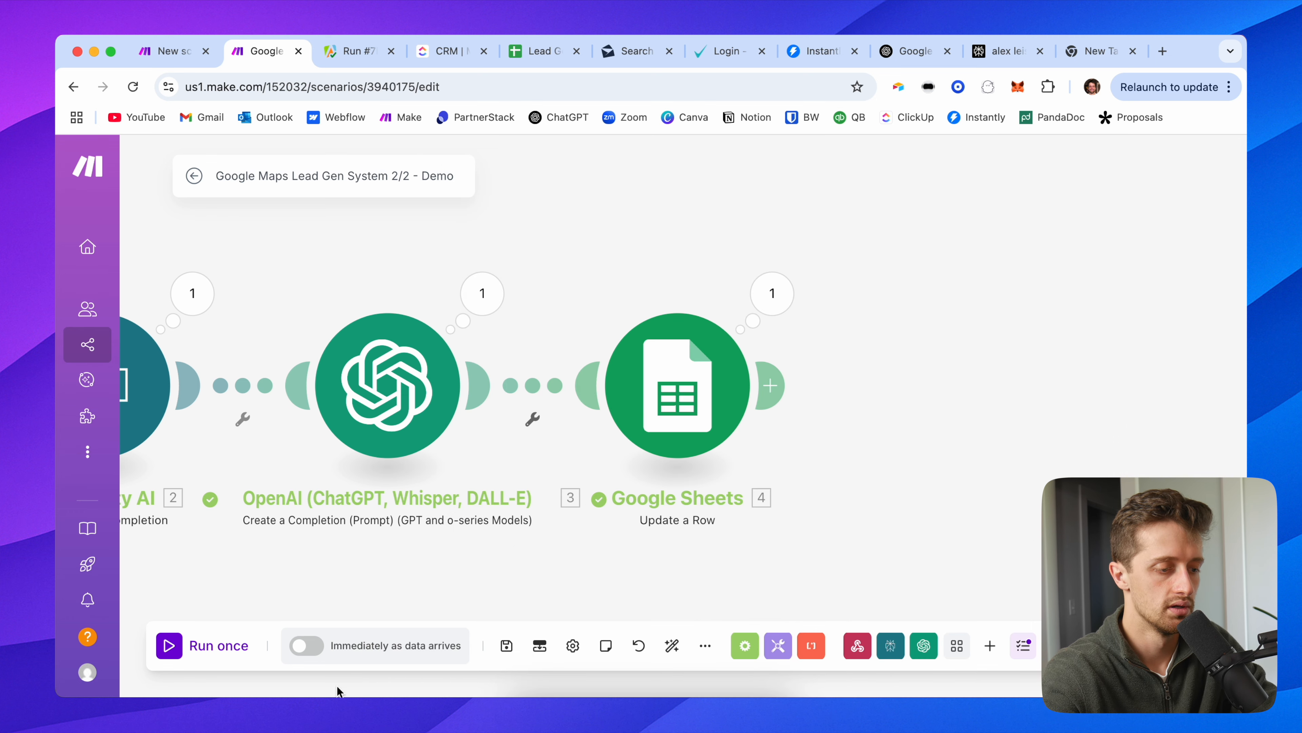
Step: Run the scenario once on the existing webhook data and follow the run across the canvas
click(220, 646)
click(495, 667)
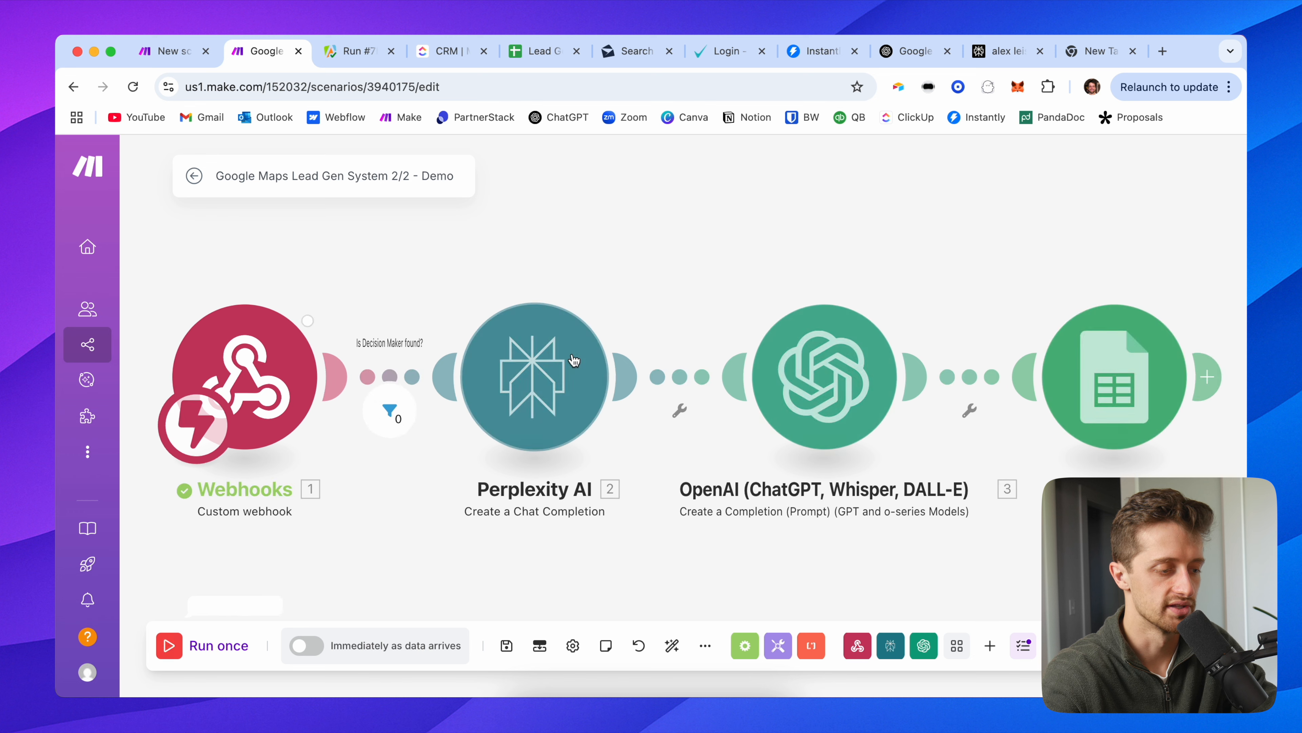
click(218, 655)
click(479, 667)
click(236, 651)
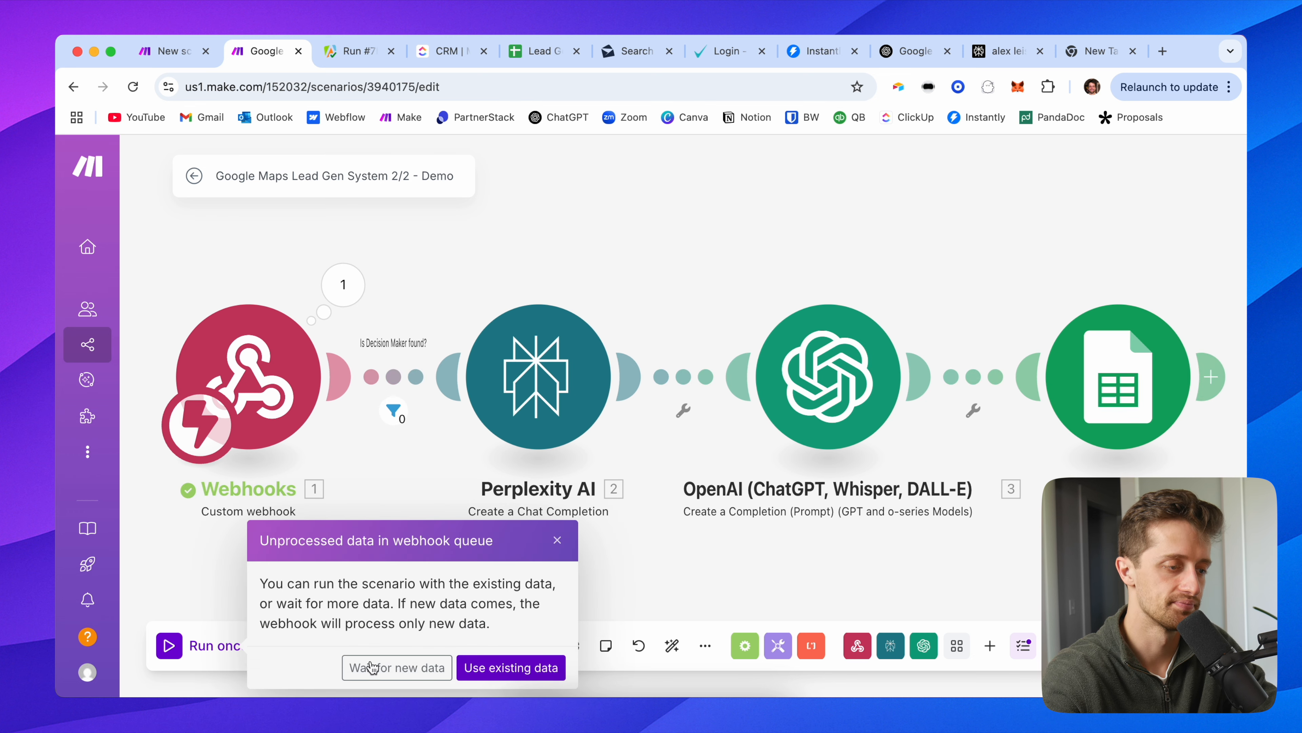
click(508, 666)
click(199, 656)
click(505, 665)
click(224, 657)
click(508, 666)
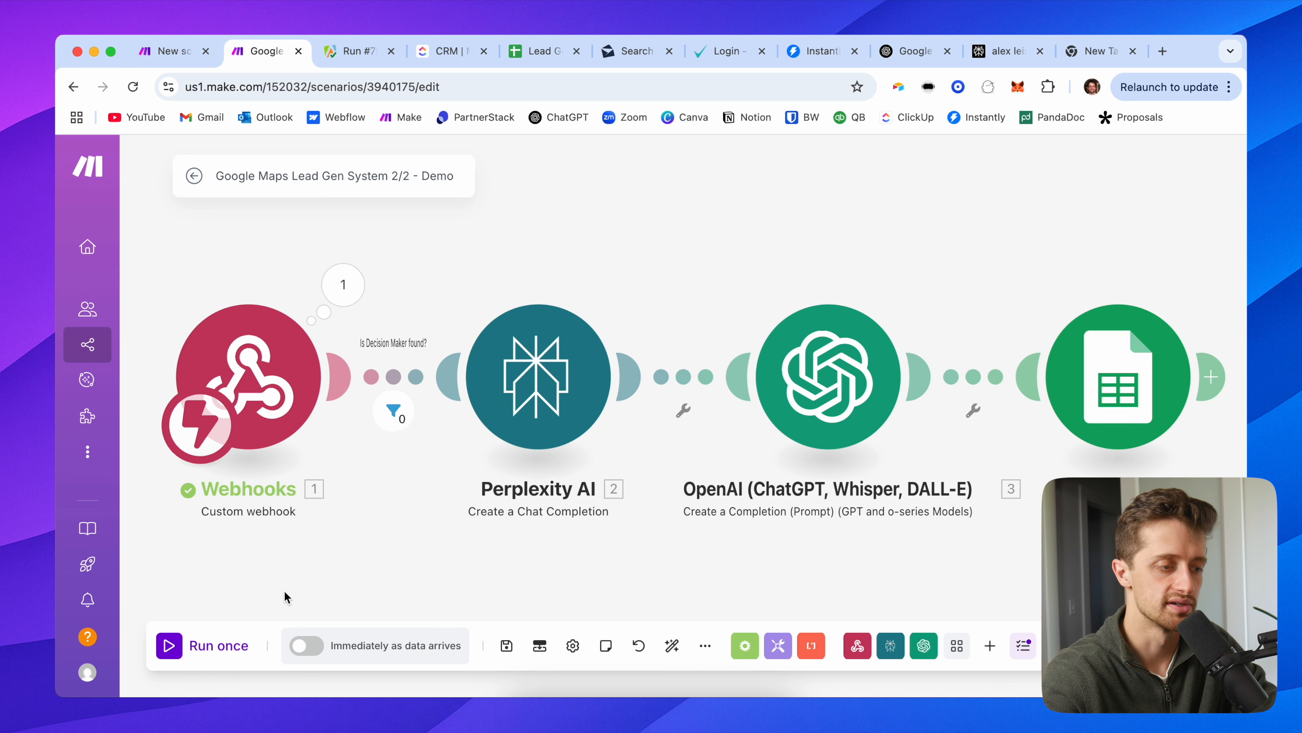
click(242, 646)
click(508, 665)
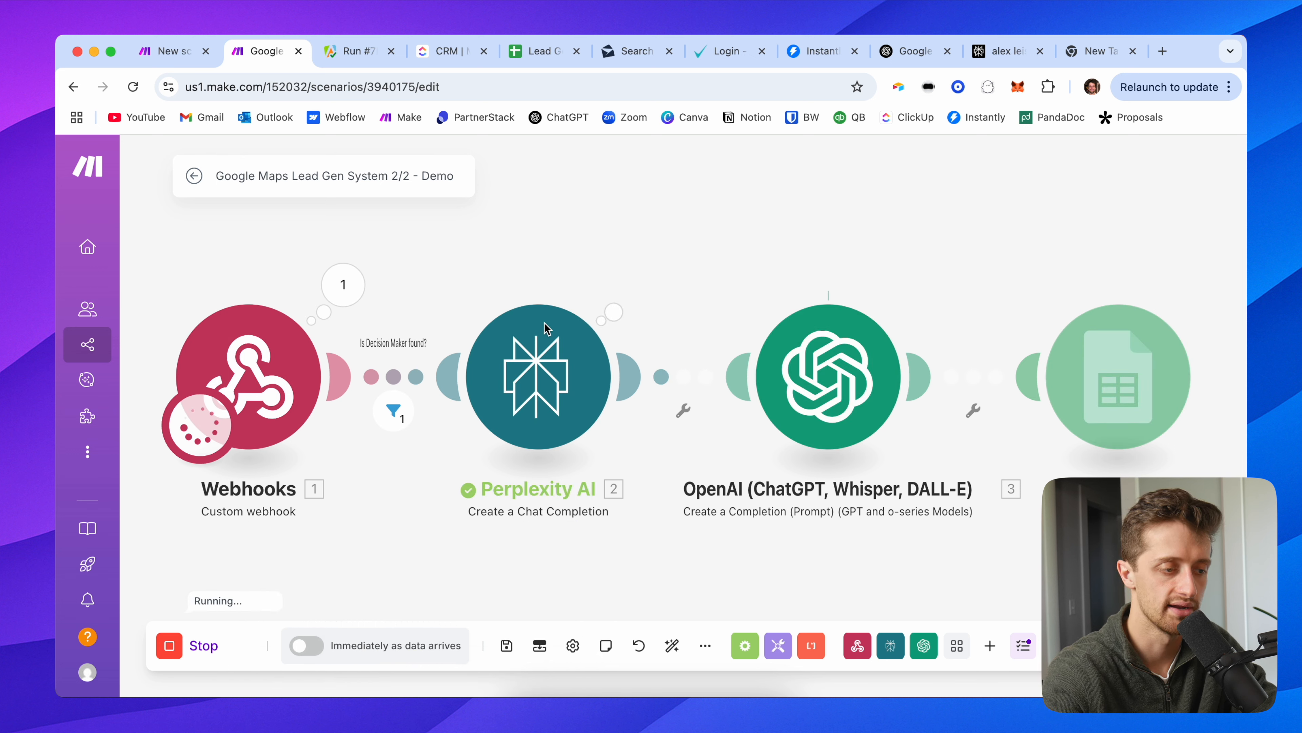
drag(750, 241, 343, 271)
drag(519, 294, 432, 273)
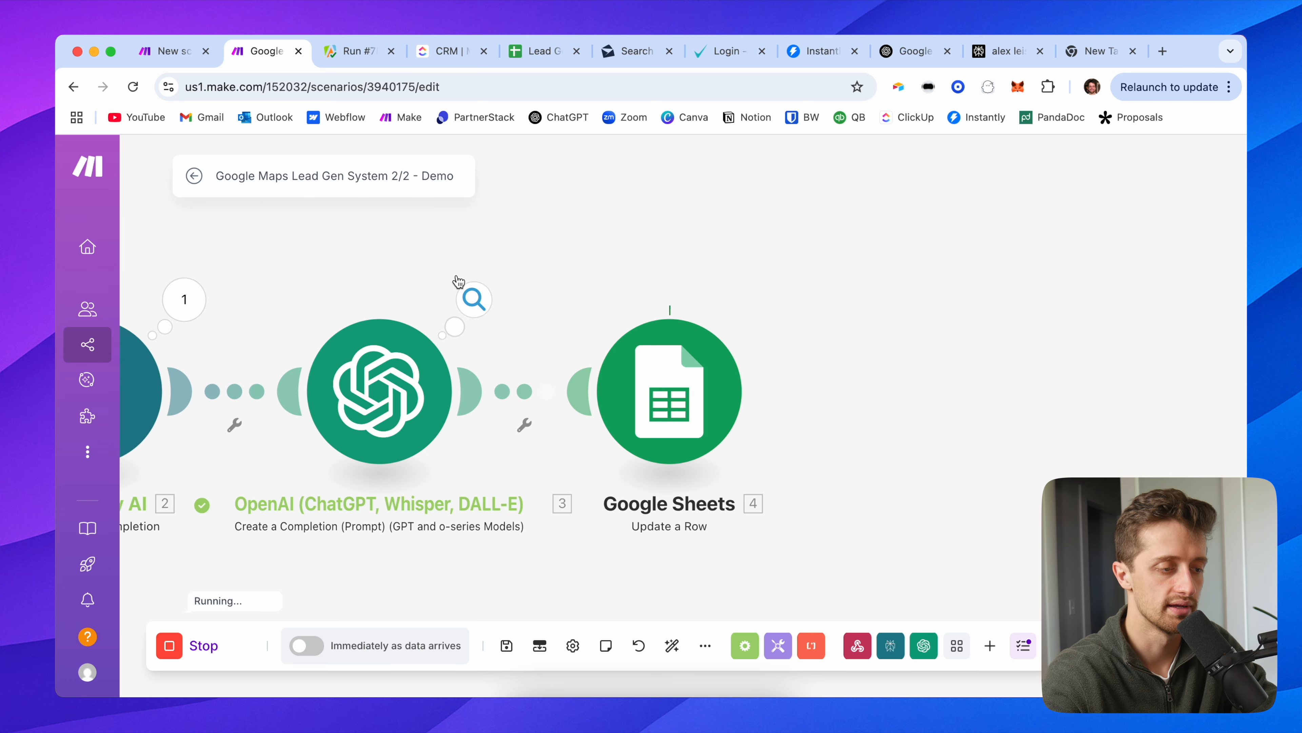
Step: Read the generated icebreaker text in the OpenAI output's Choices > Message
click(473, 296)
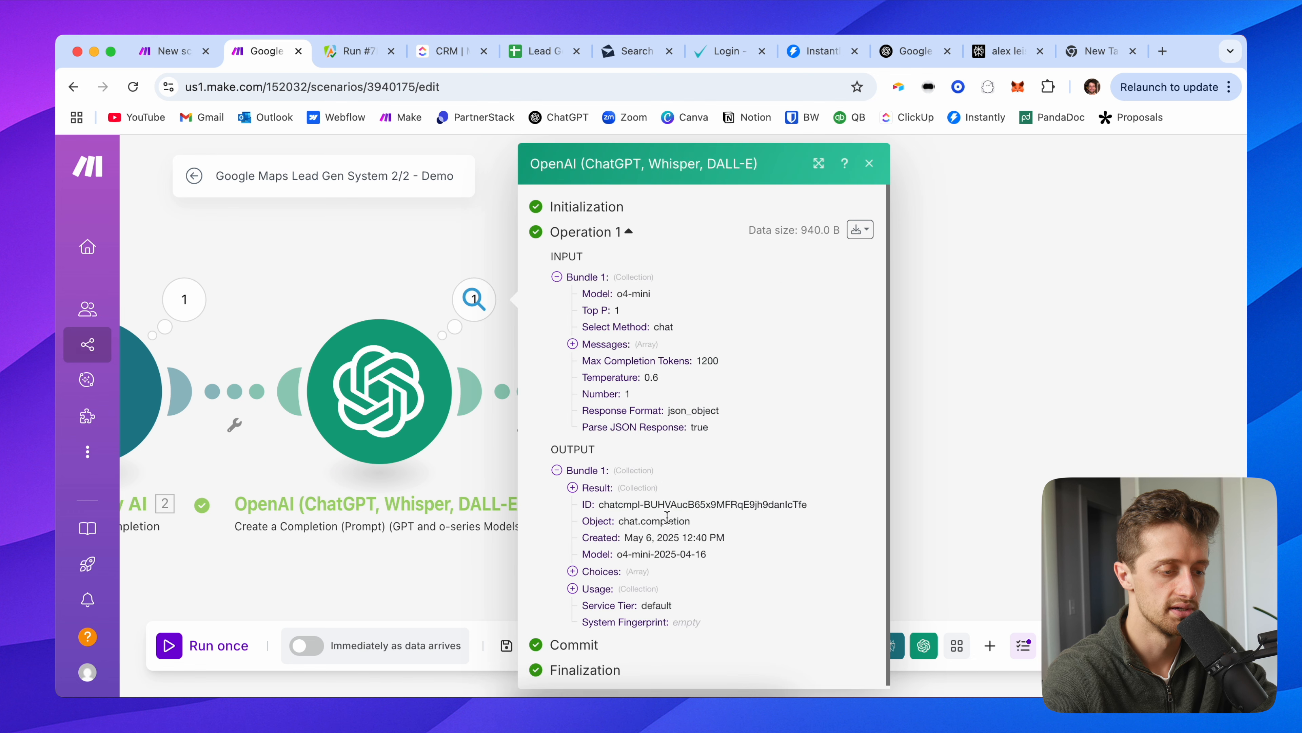
click(600, 571)
scroll(652, 590, down, 1)
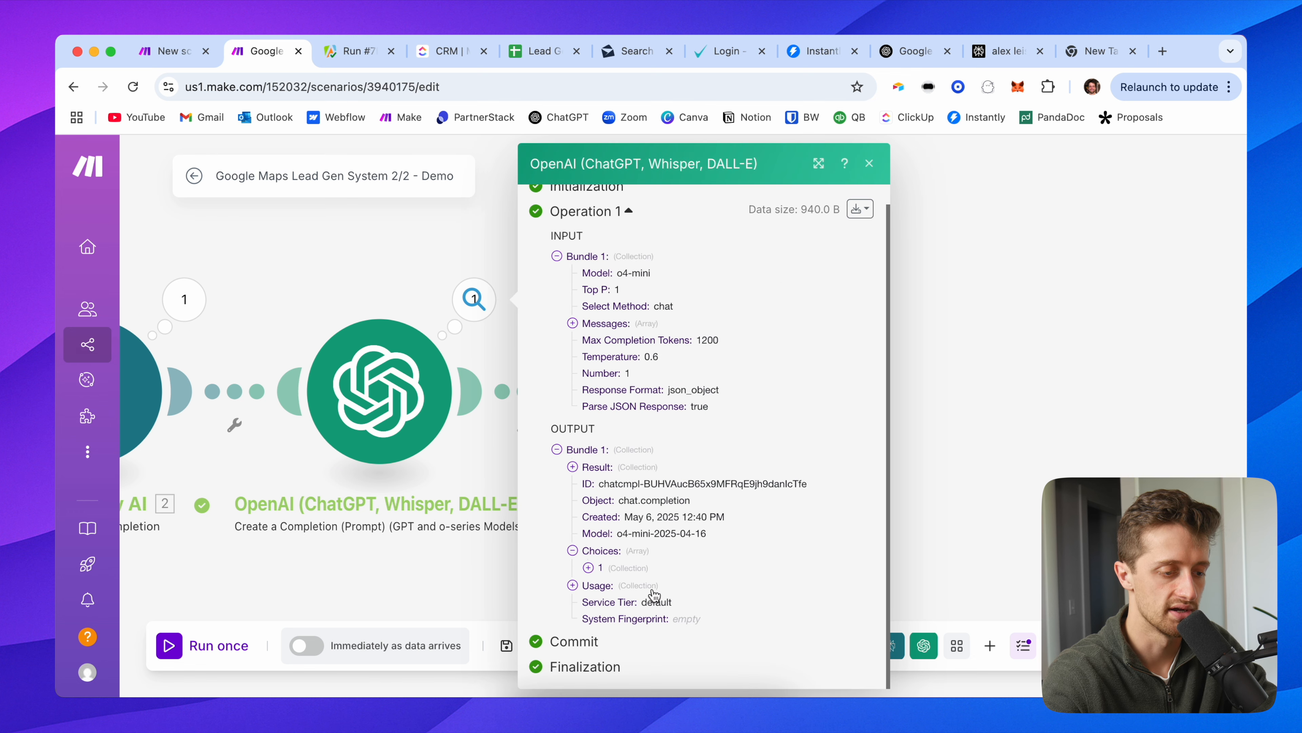
click(608, 568)
scroll(608, 569, down, 1)
click(615, 548)
scroll(687, 574, down, 2)
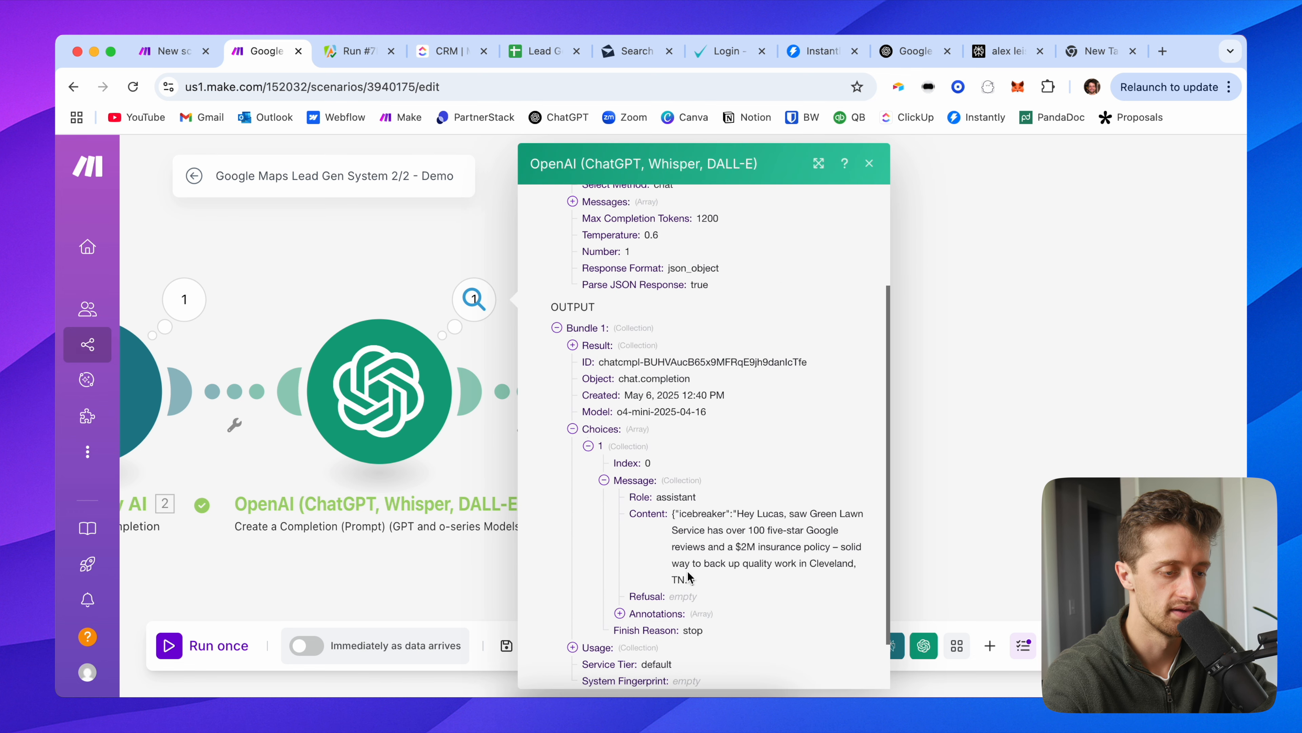
drag(698, 580, 674, 513)
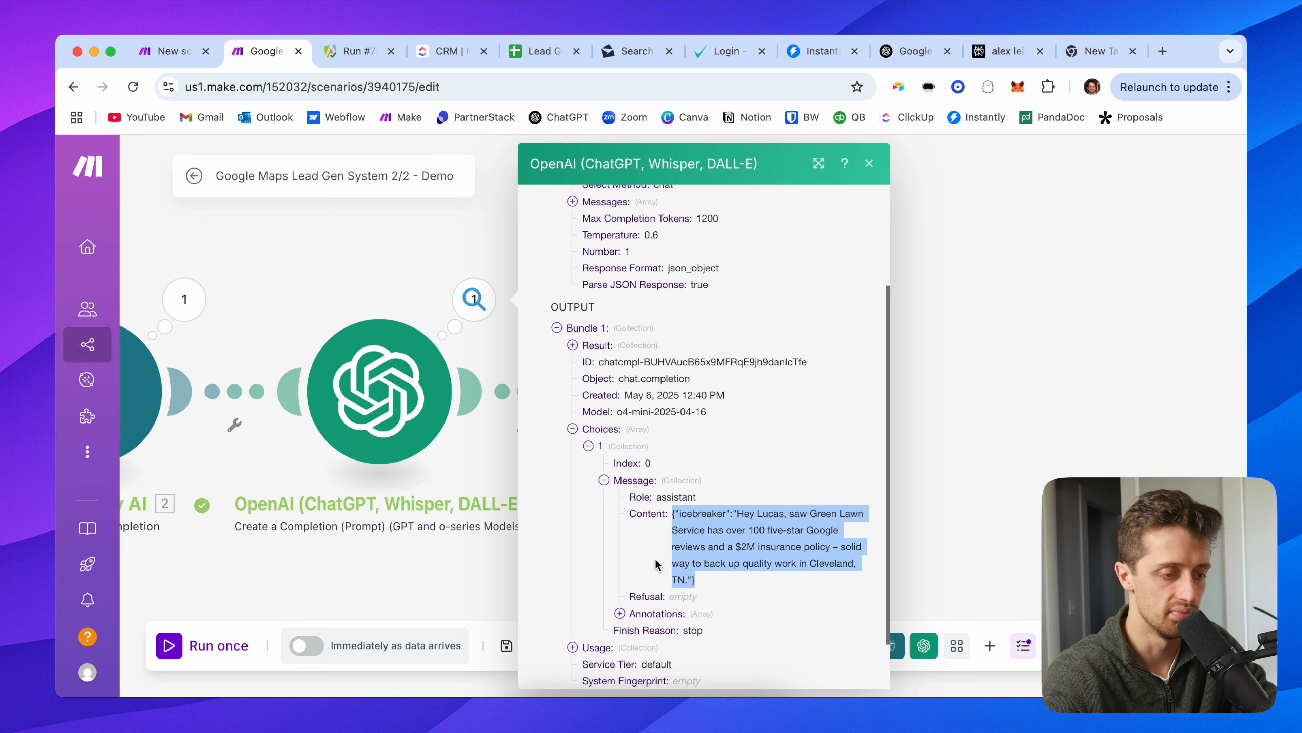
scroll(655, 565, down, 3)
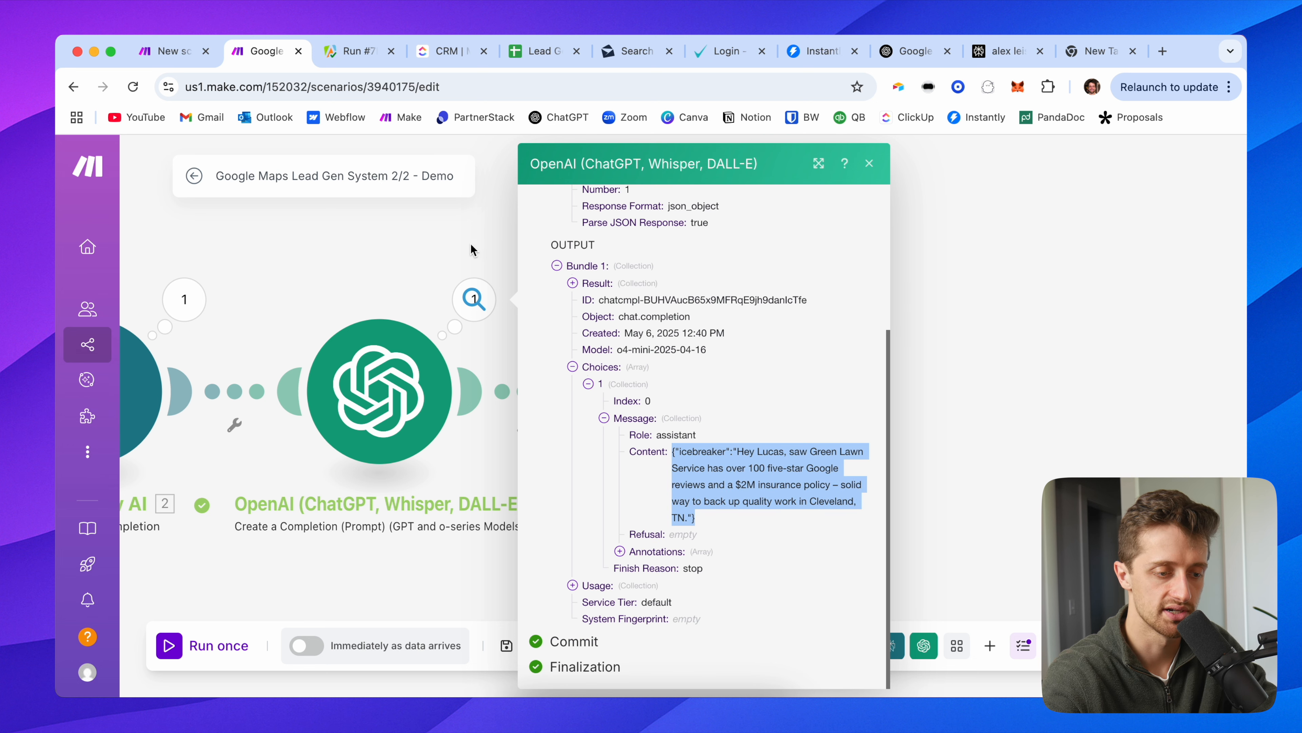
click(470, 250)
Step: Map OpenAI's '3. result: icebreaker' into the sheet's icebreaker (K) column
click(669, 390)
scroll(873, 495, down, 5)
scroll(867, 490, down, 10)
click(888, 498)
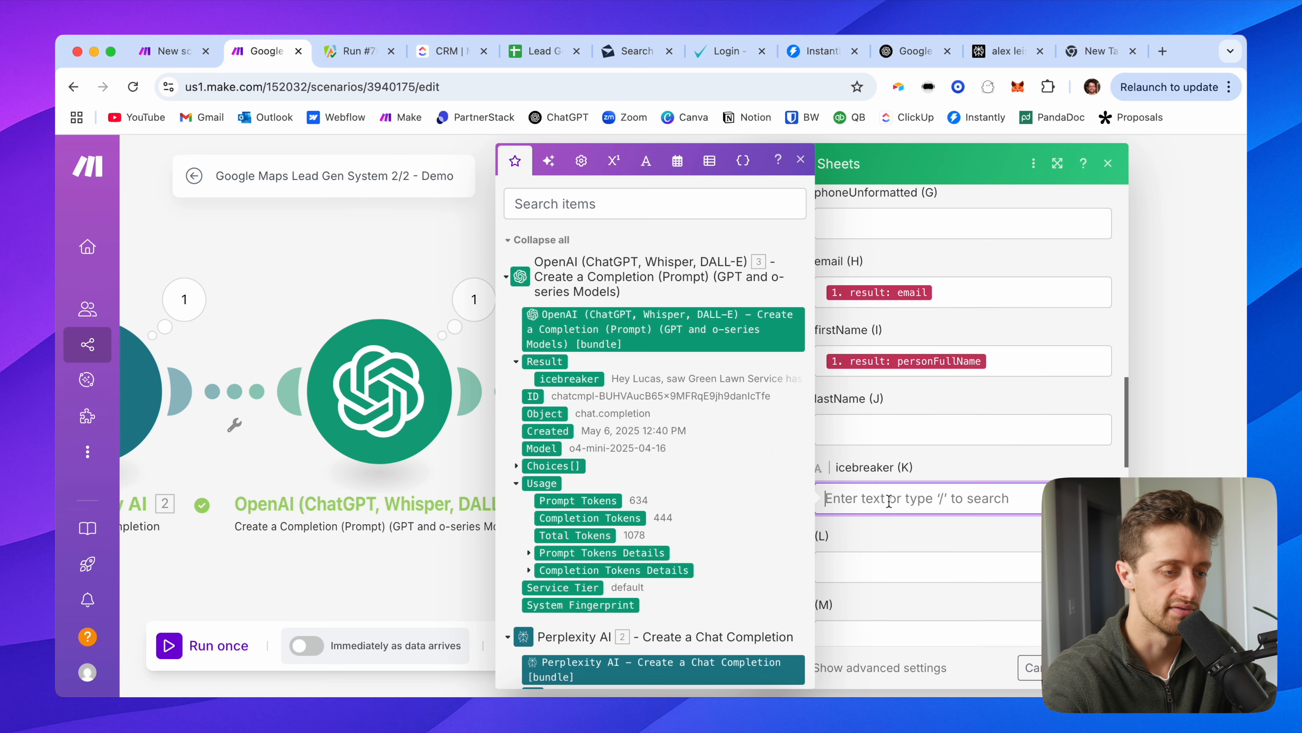
click(569, 378)
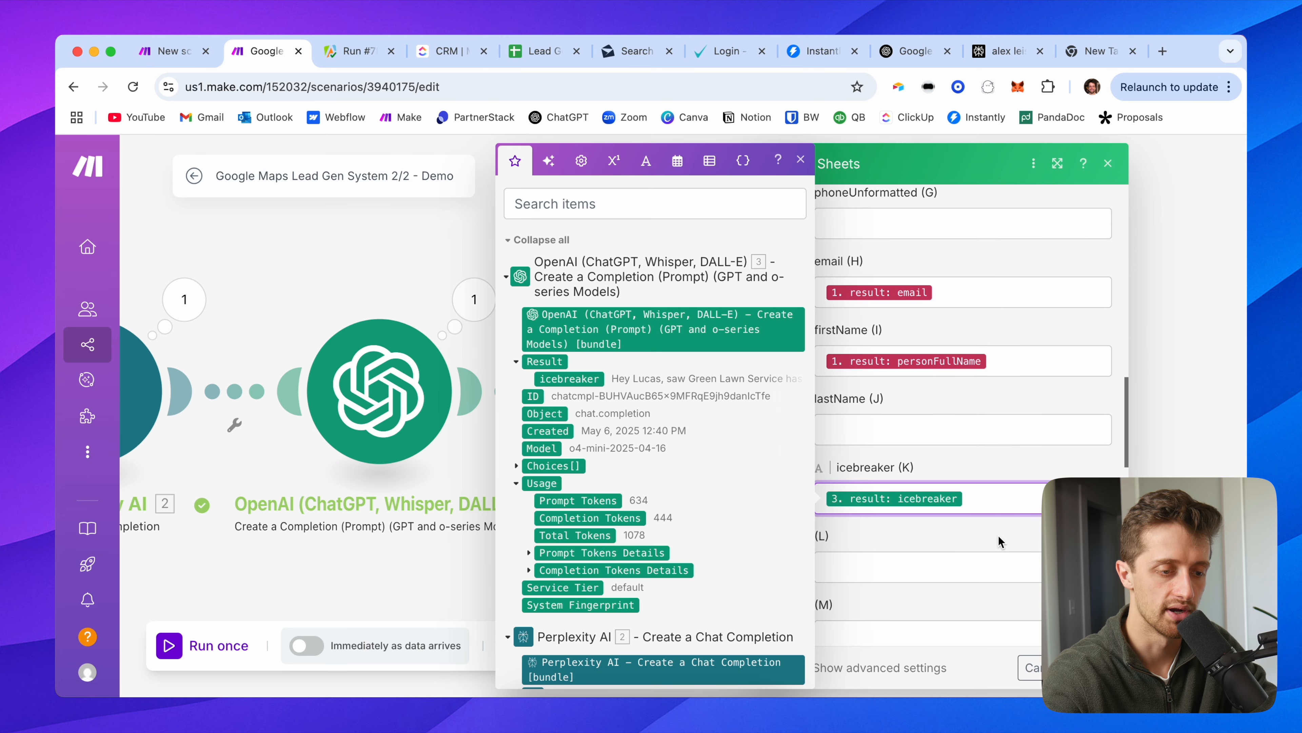
click(998, 537)
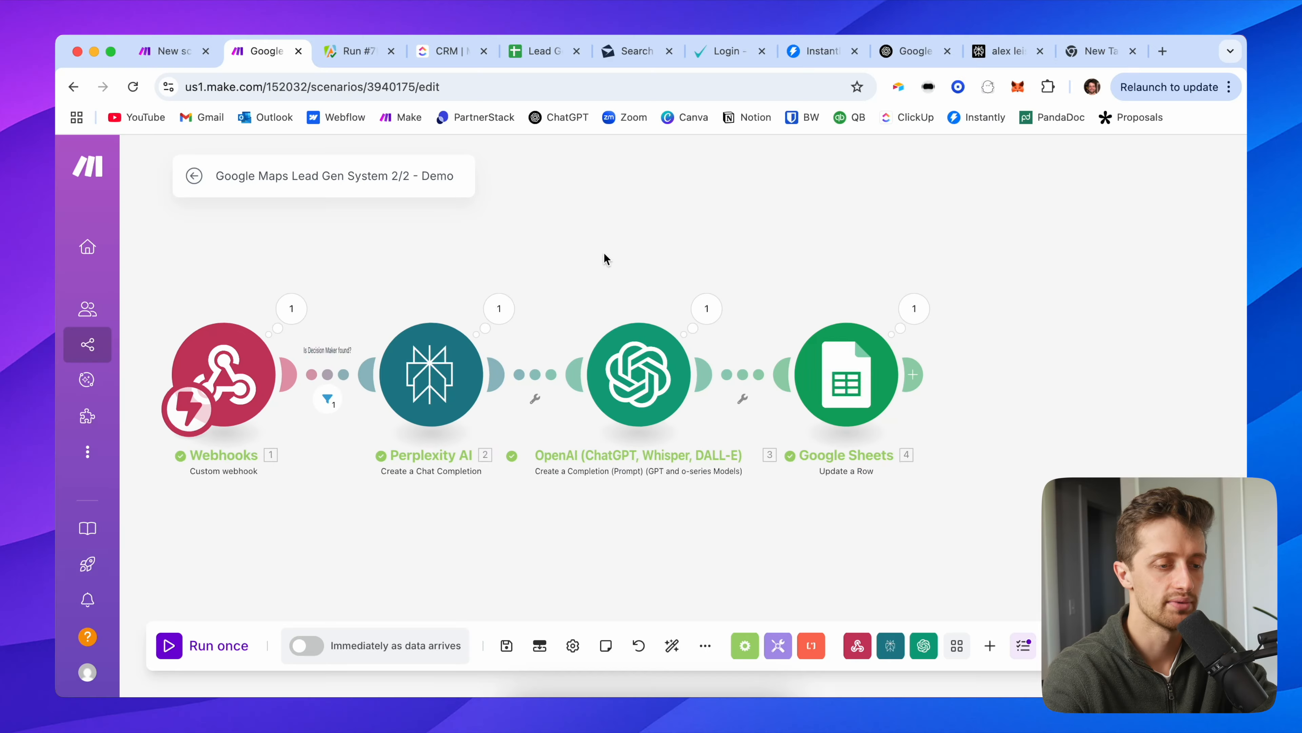
Step: Pan the canvas to view all four modules, each showing one completed operation
drag(604, 253, 624, 256)
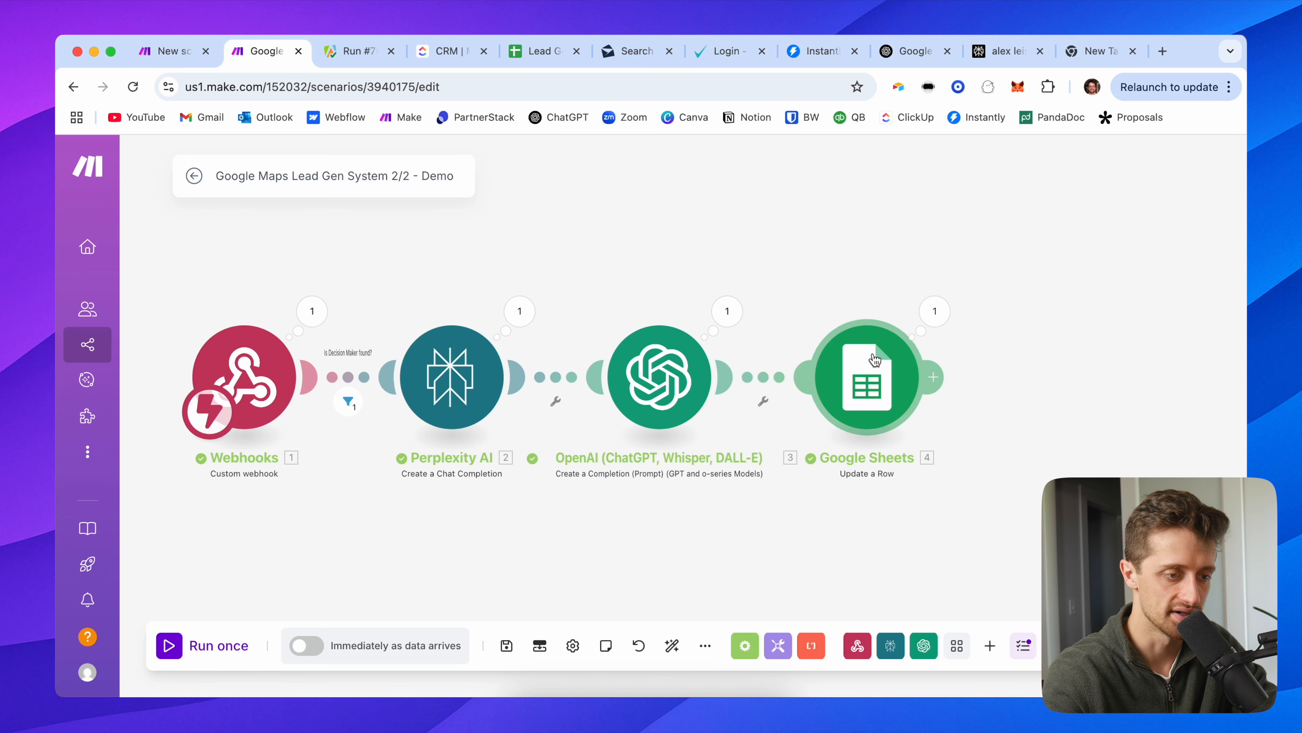
Step: Check the lead spreadsheet, then bring up Instantly's Email Accounts page
click(536, 50)
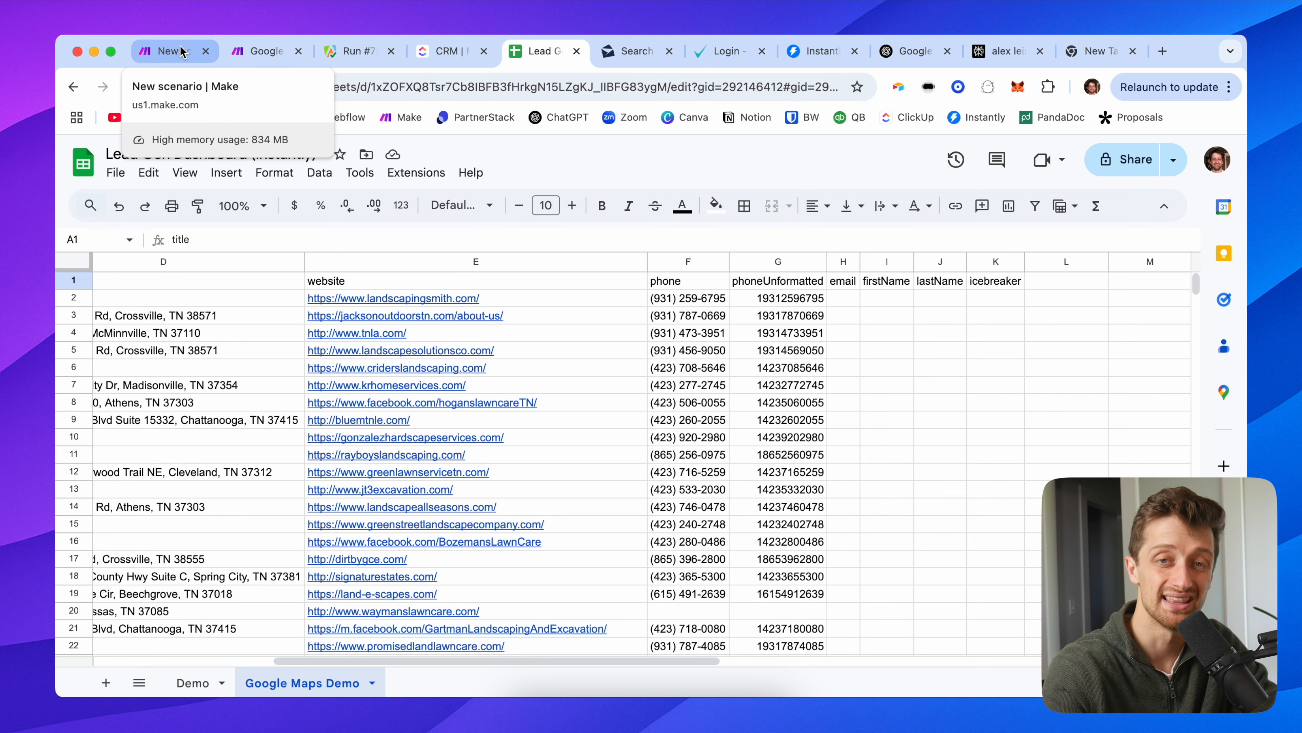
click(269, 59)
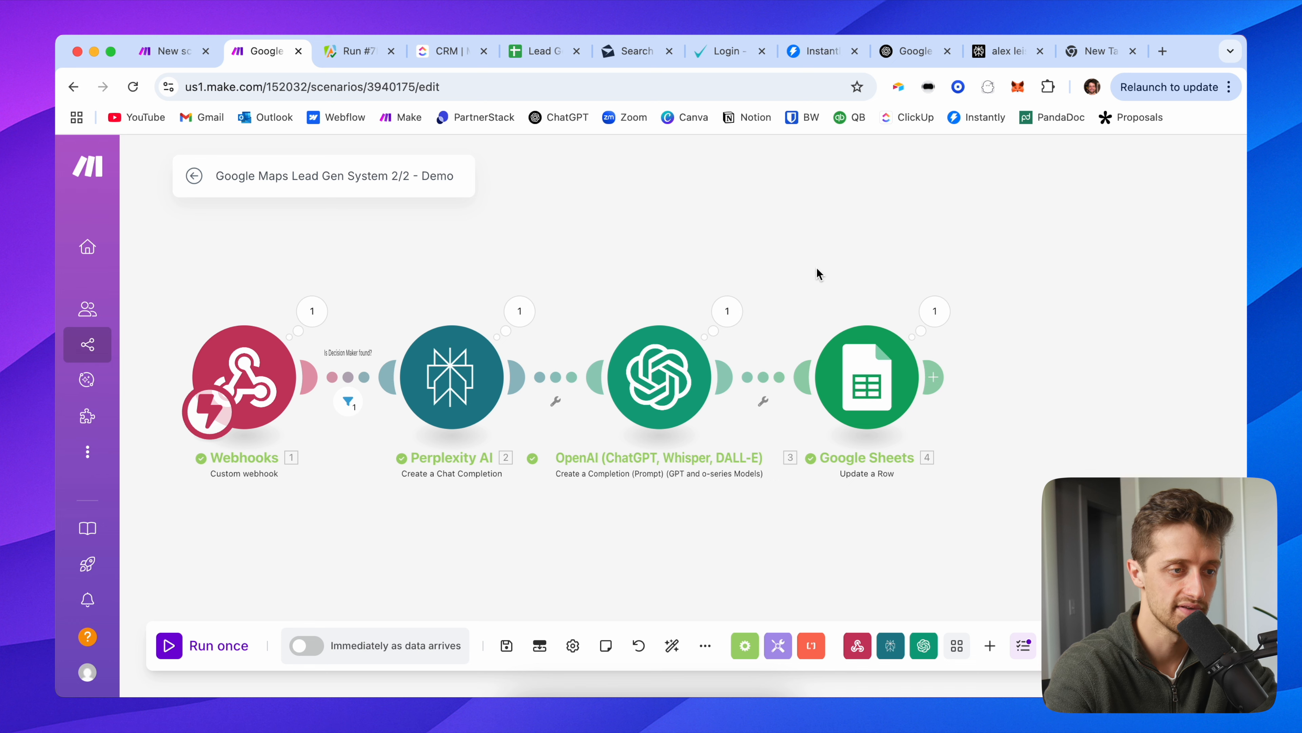
click(826, 53)
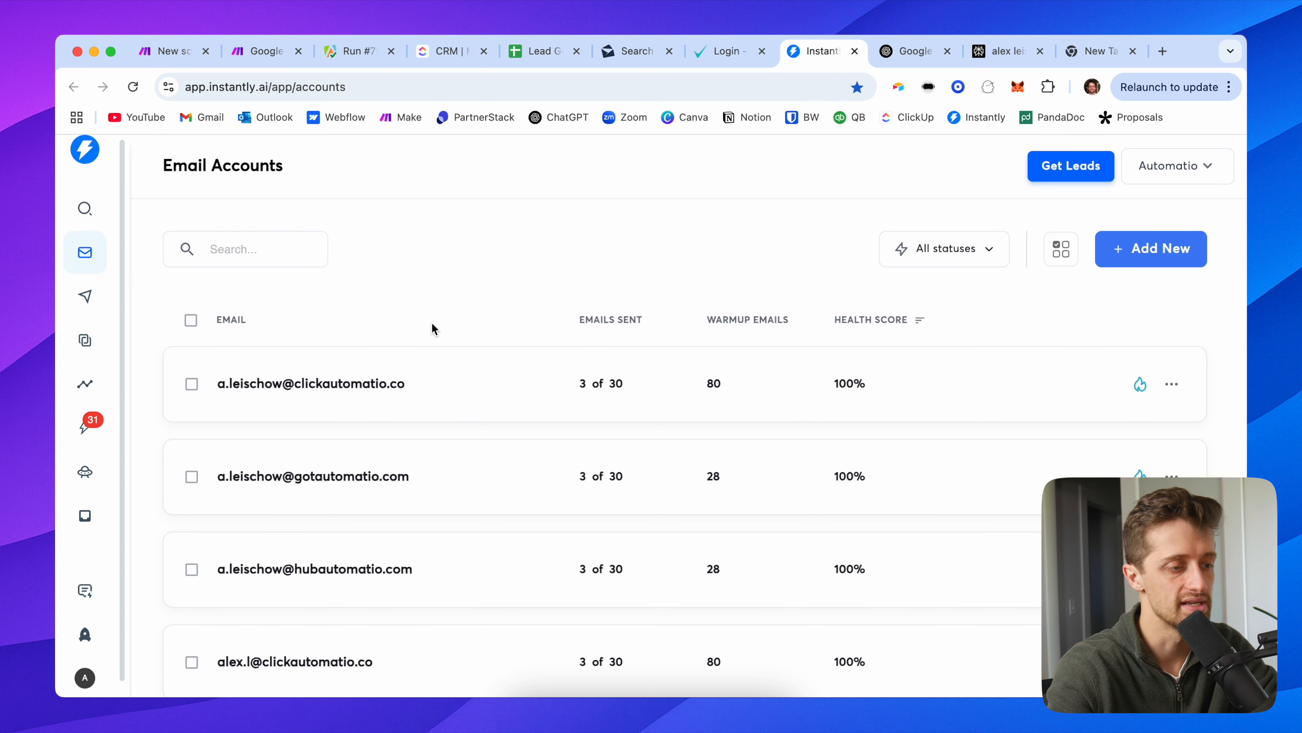
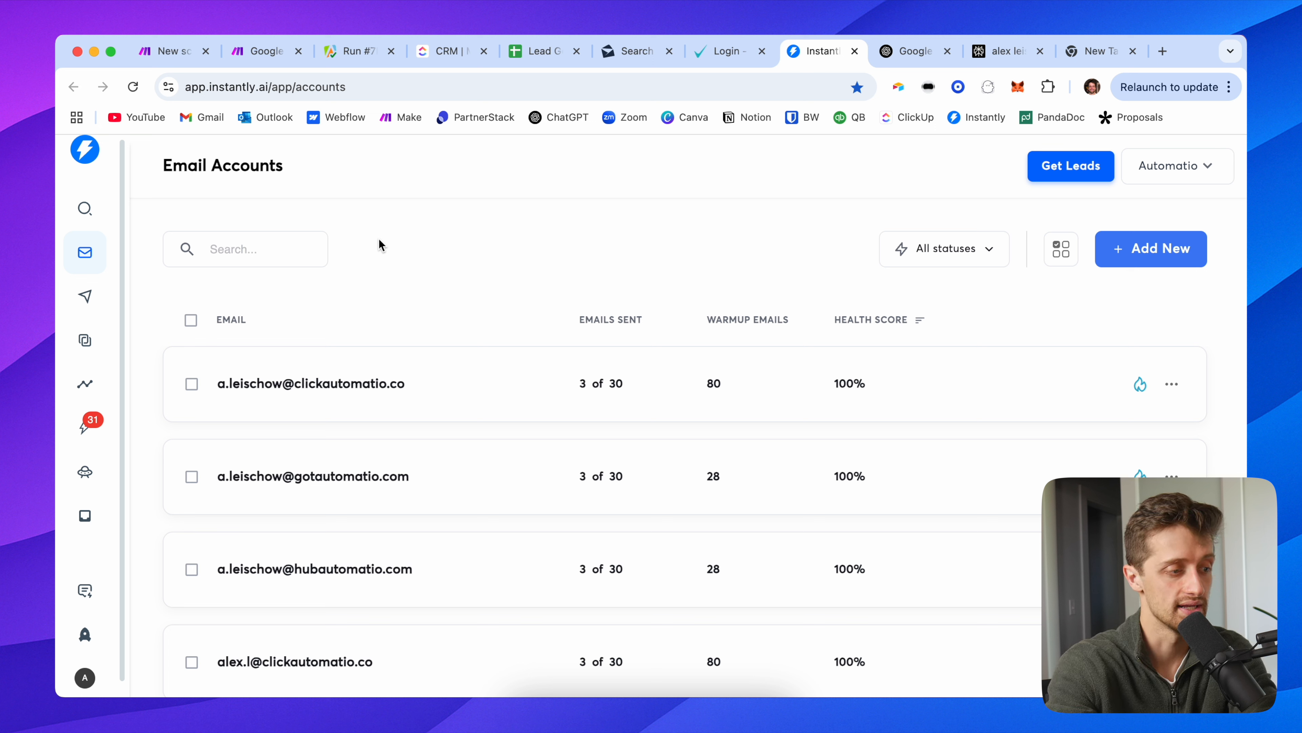
Step: Open the Copywriting Search Intent Demo campaign and review its leads' Personalization column
click(85, 296)
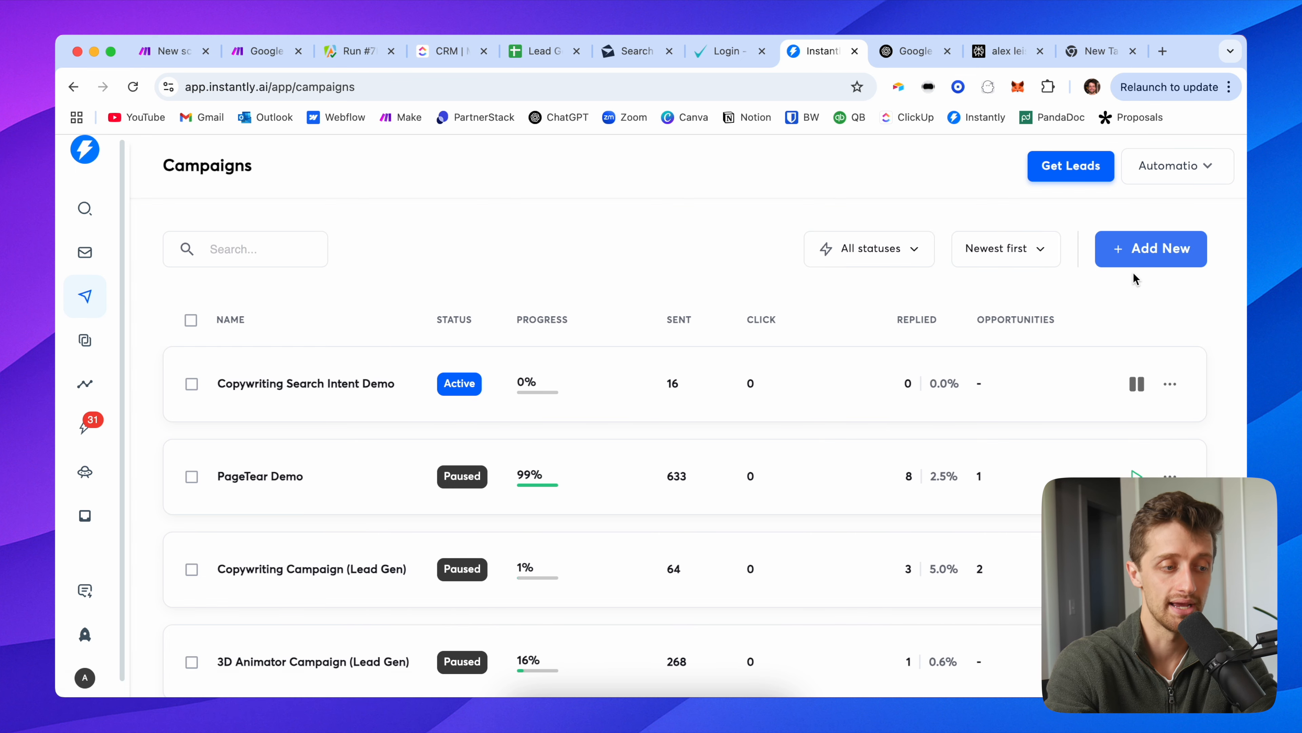
click(266, 51)
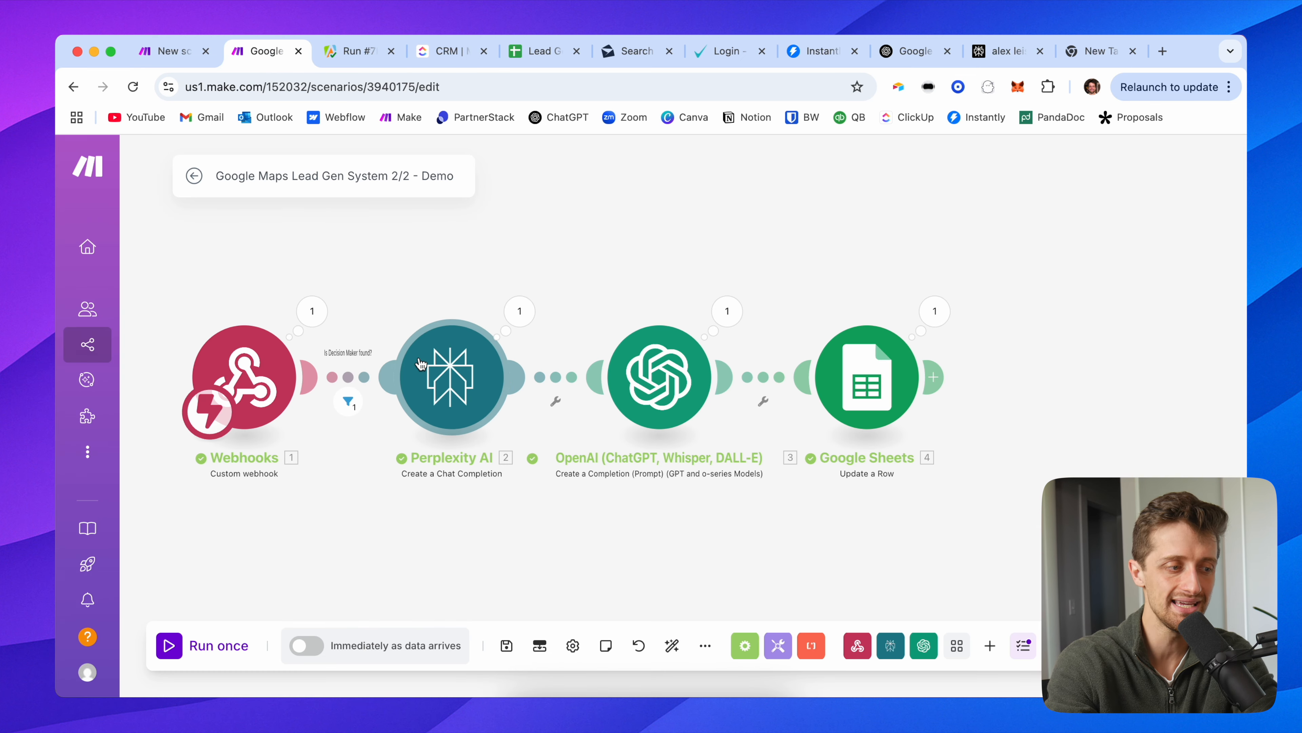
click(815, 51)
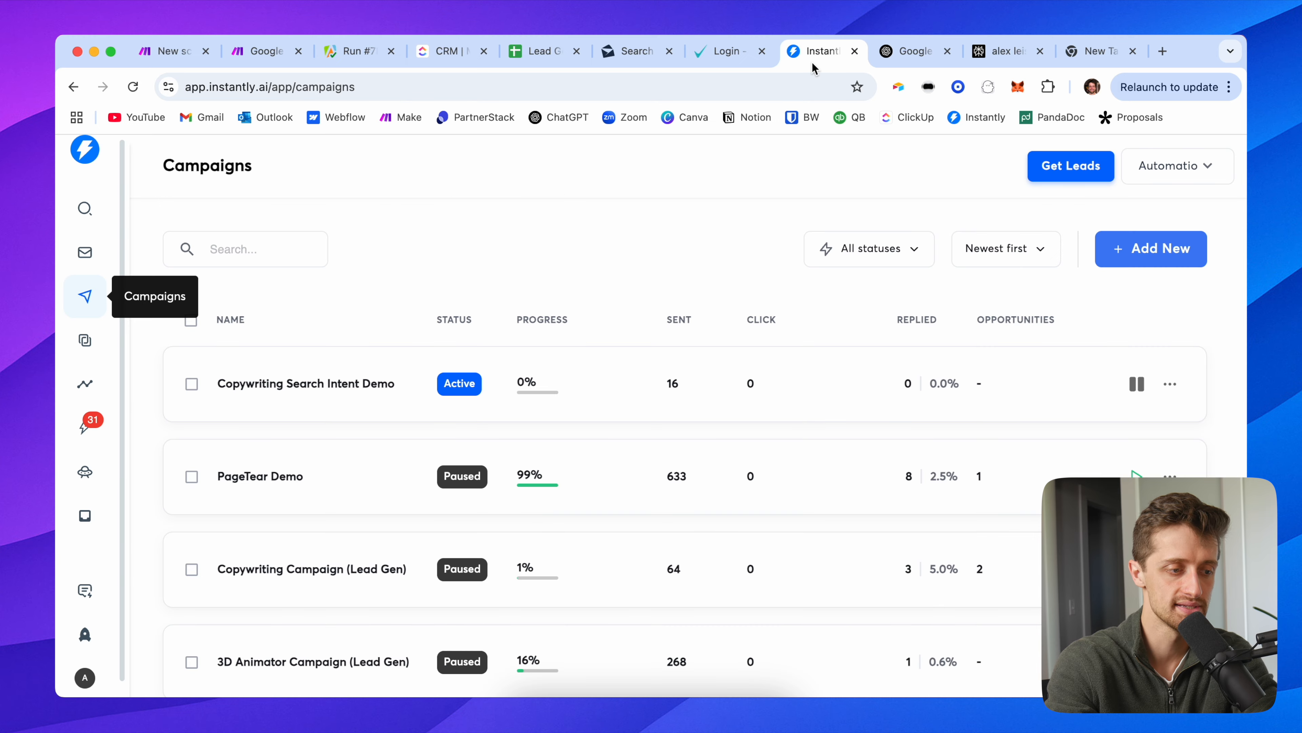
click(308, 382)
click(356, 261)
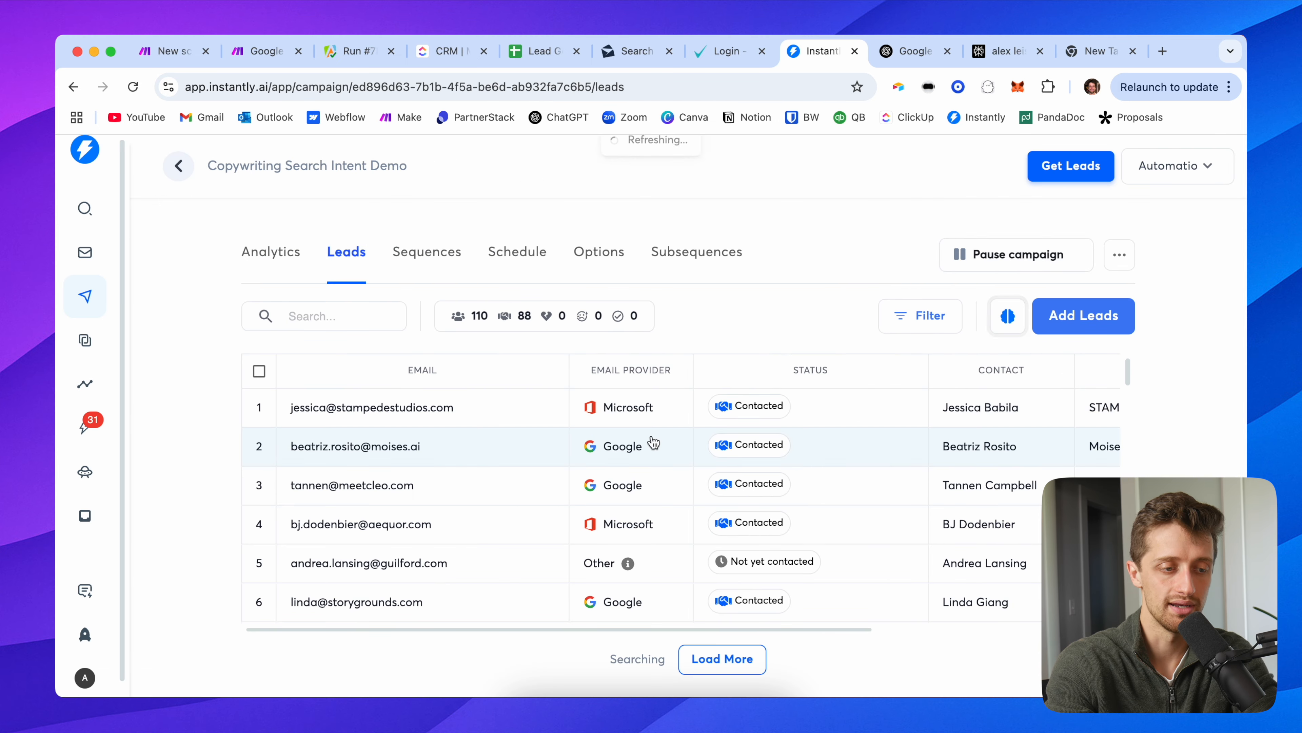
scroll(770, 431, right, 5)
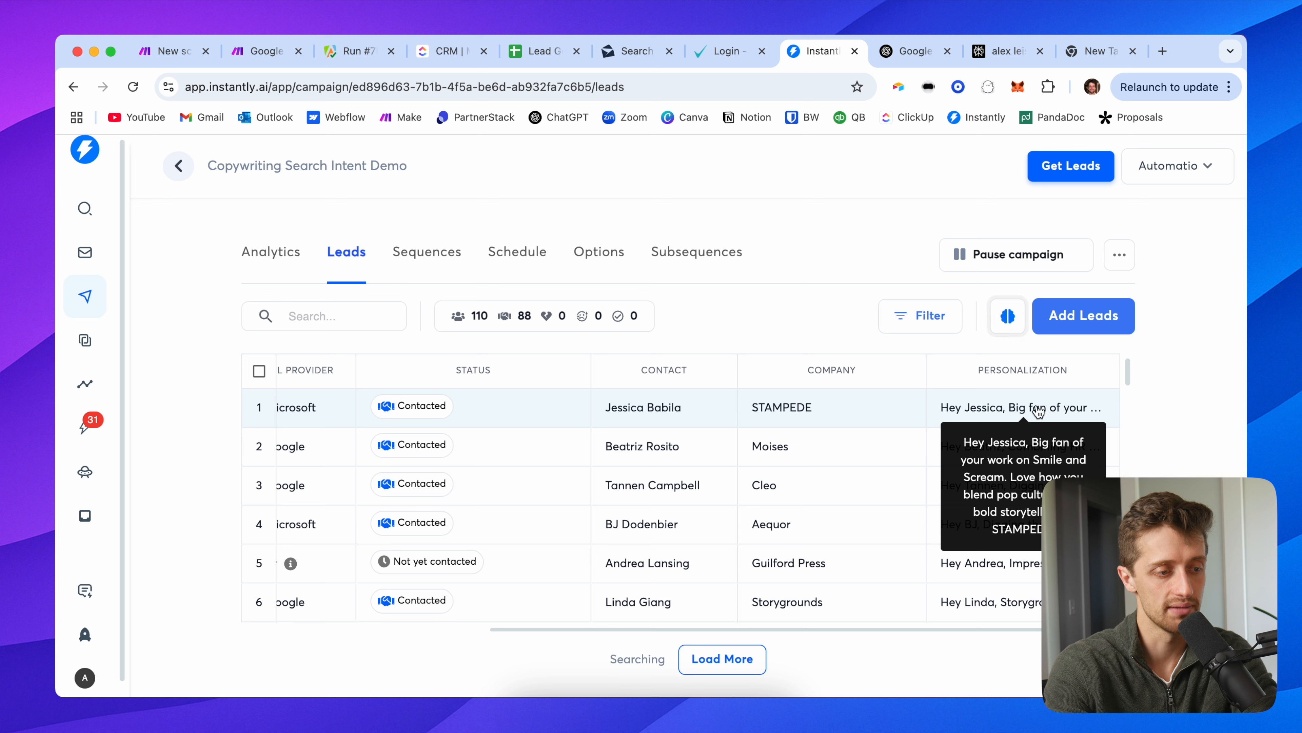
Step: Inspect the campaign's sequence, whose Step 1 email starts with {{personalization}}, then return to Campaigns
click(440, 256)
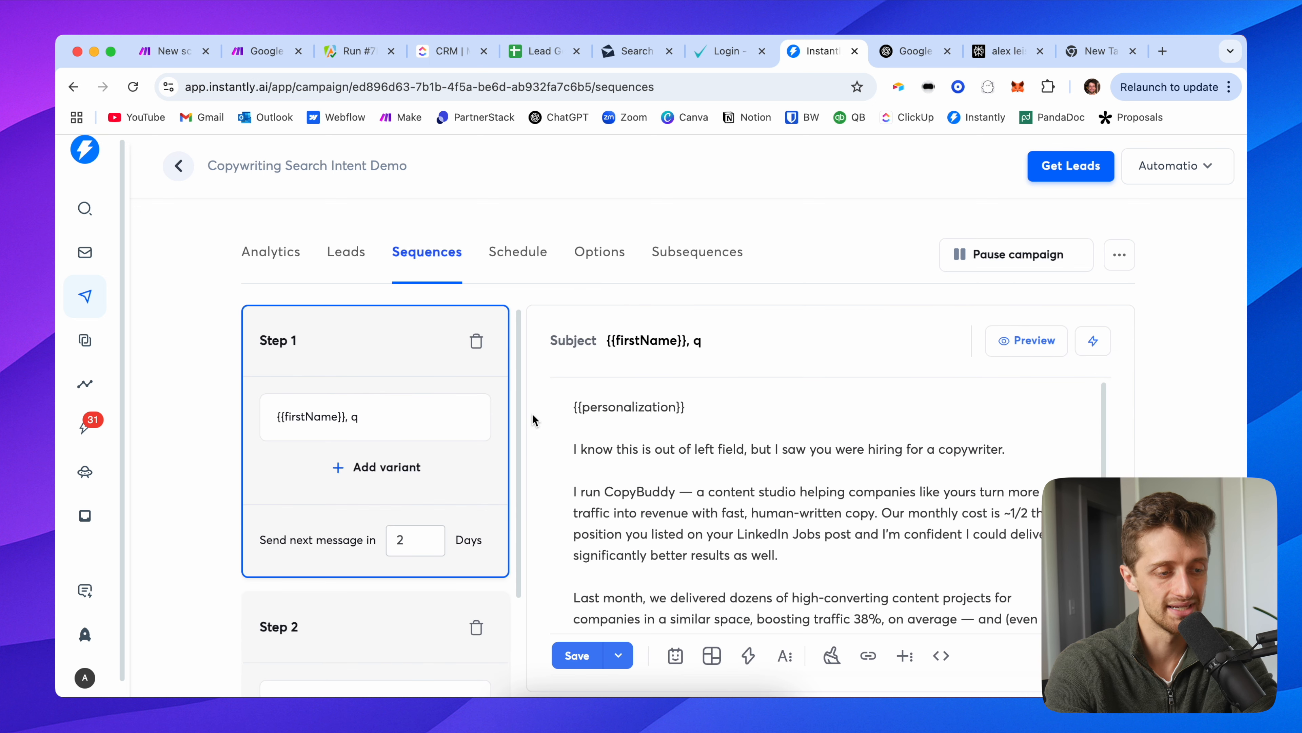
scroll(535, 416, down, 1)
drag(687, 393, 571, 391)
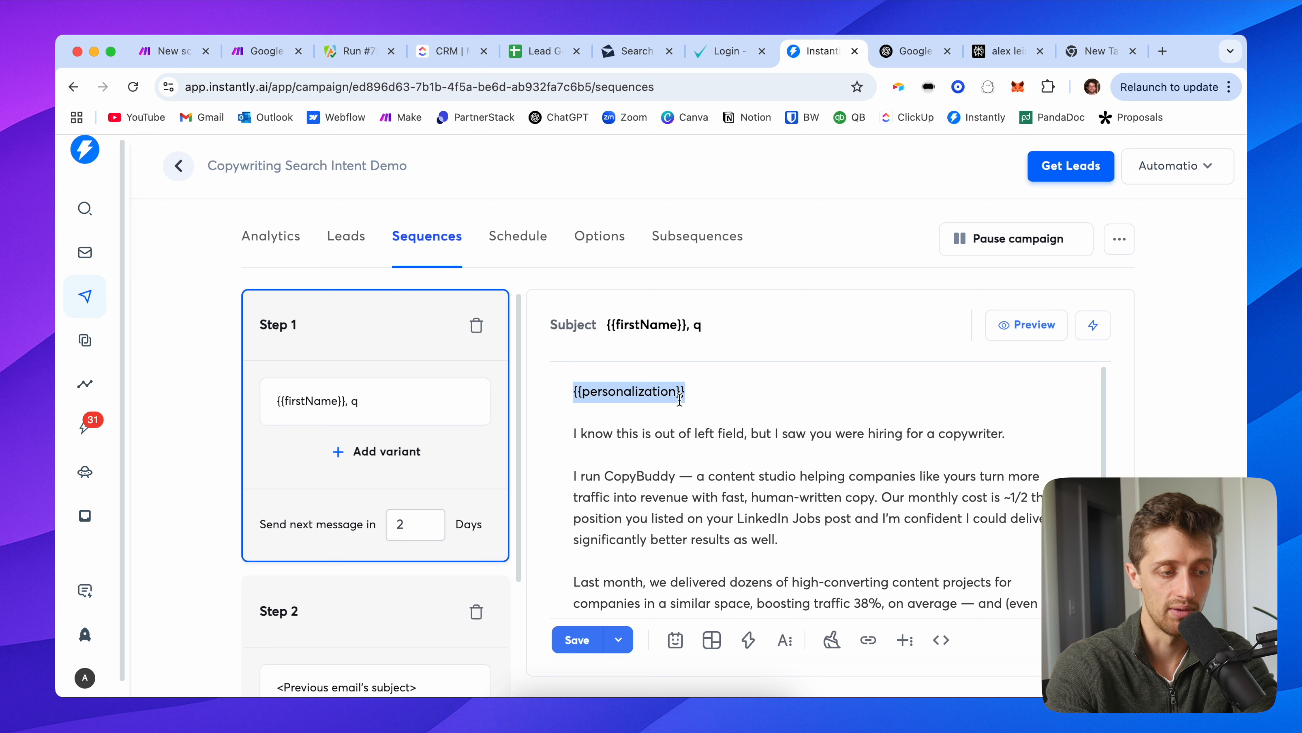
scroll(639, 478, down, 1)
drag(570, 394, 869, 596)
scroll(869, 535, up, 2)
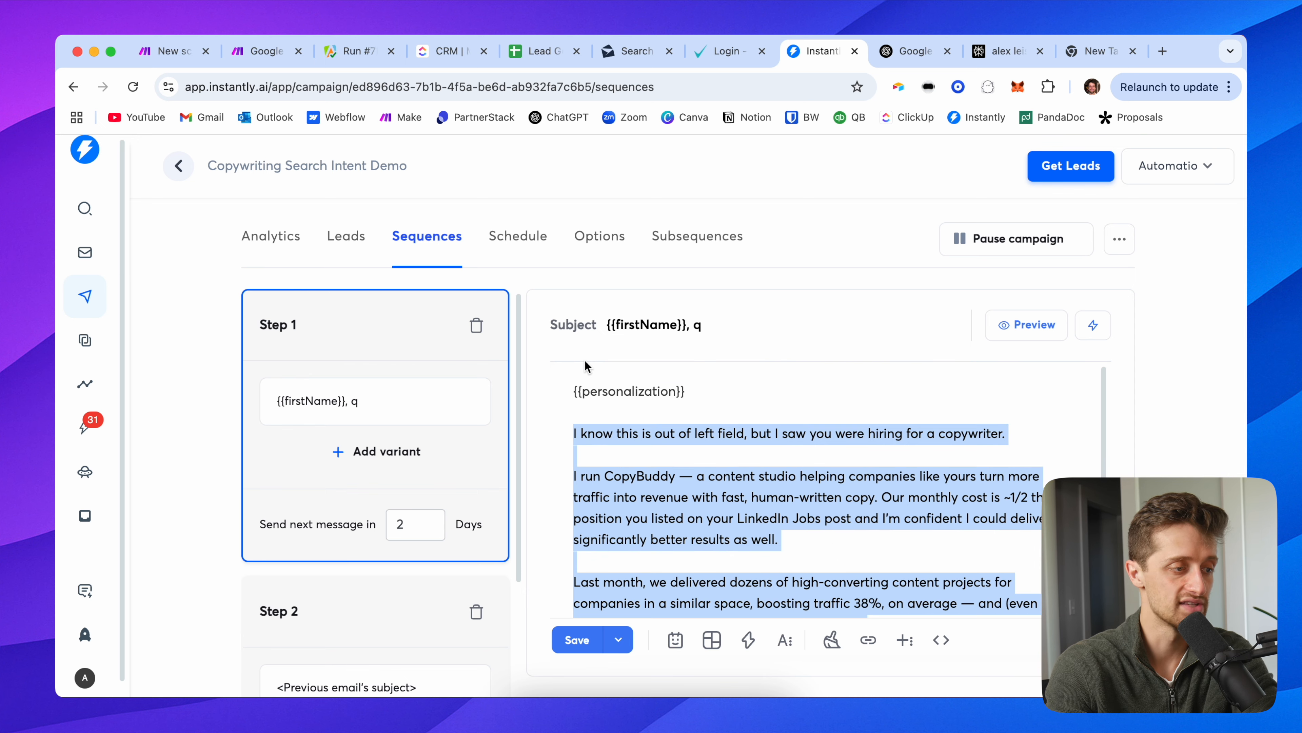
click(555, 365)
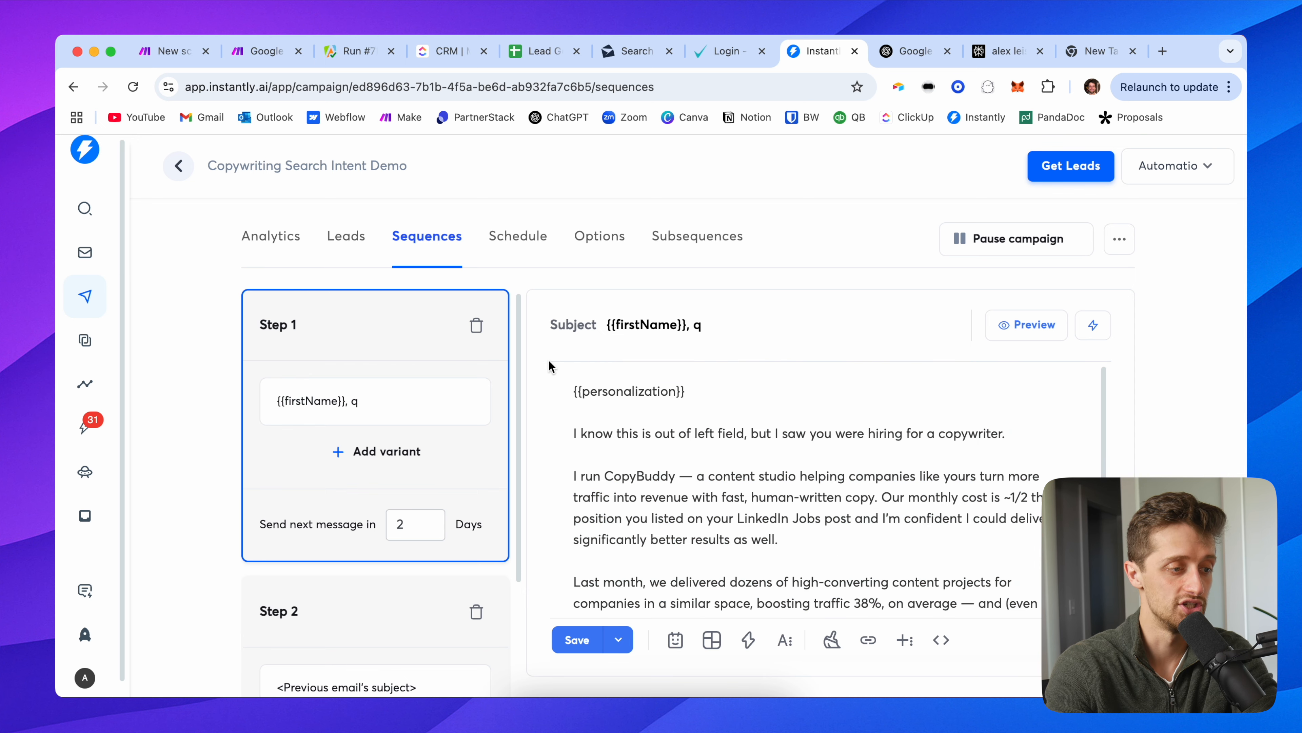
click(179, 166)
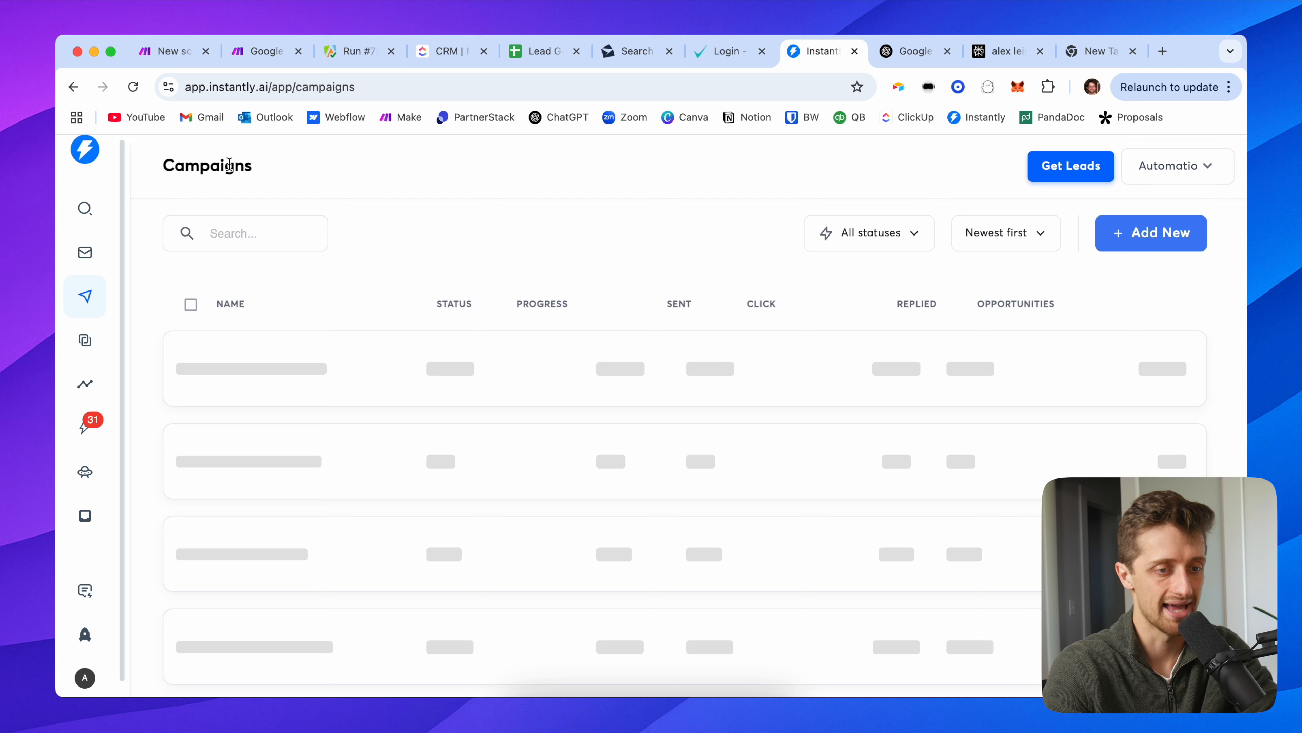
Step: Create a new Instantly campaign named 'Google Maps Demo'
click(1150, 237)
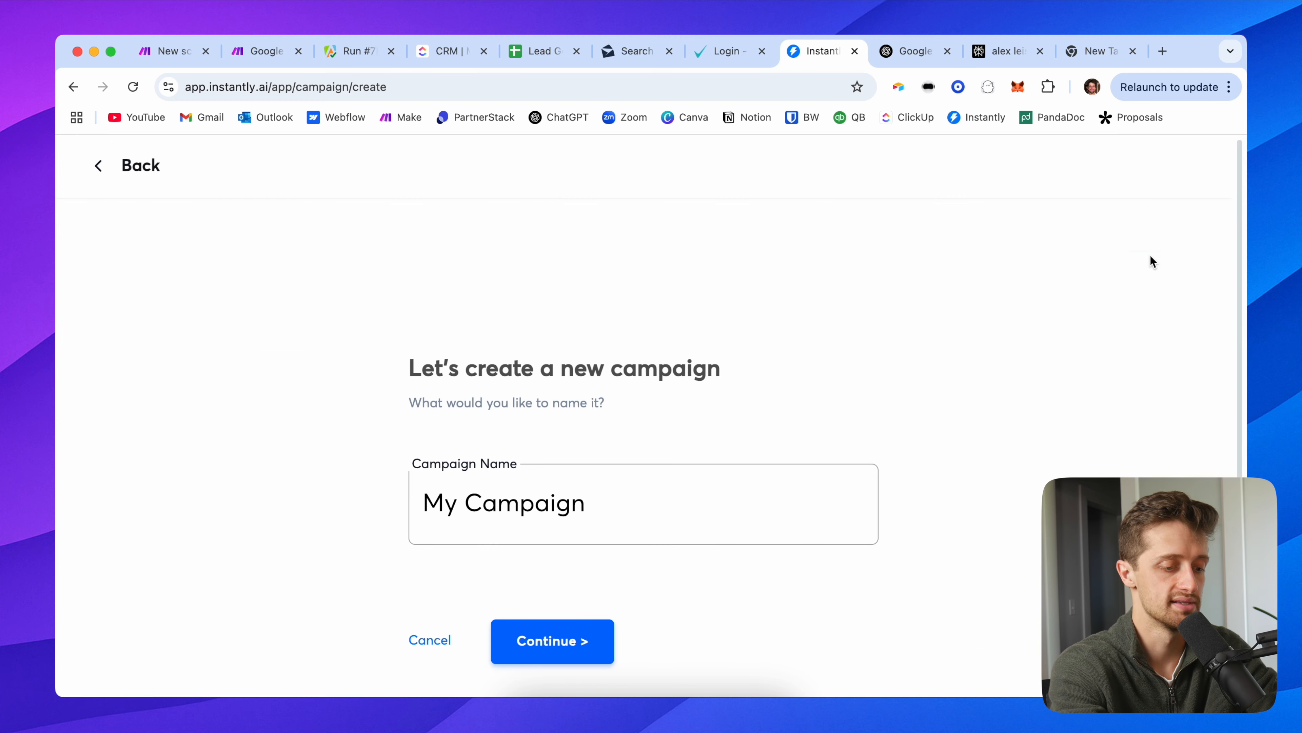
triple_click(523, 499)
text(Go)
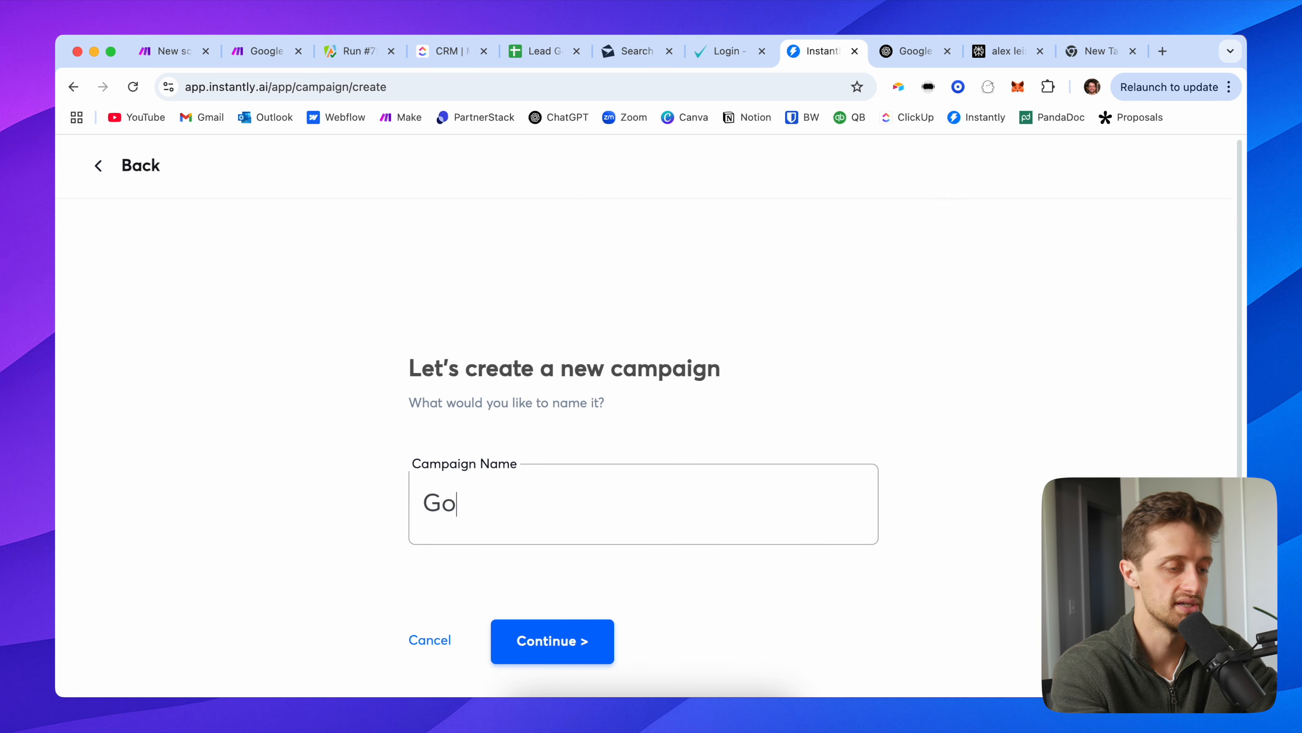
text(ogle Maps Demo)
click(493, 635)
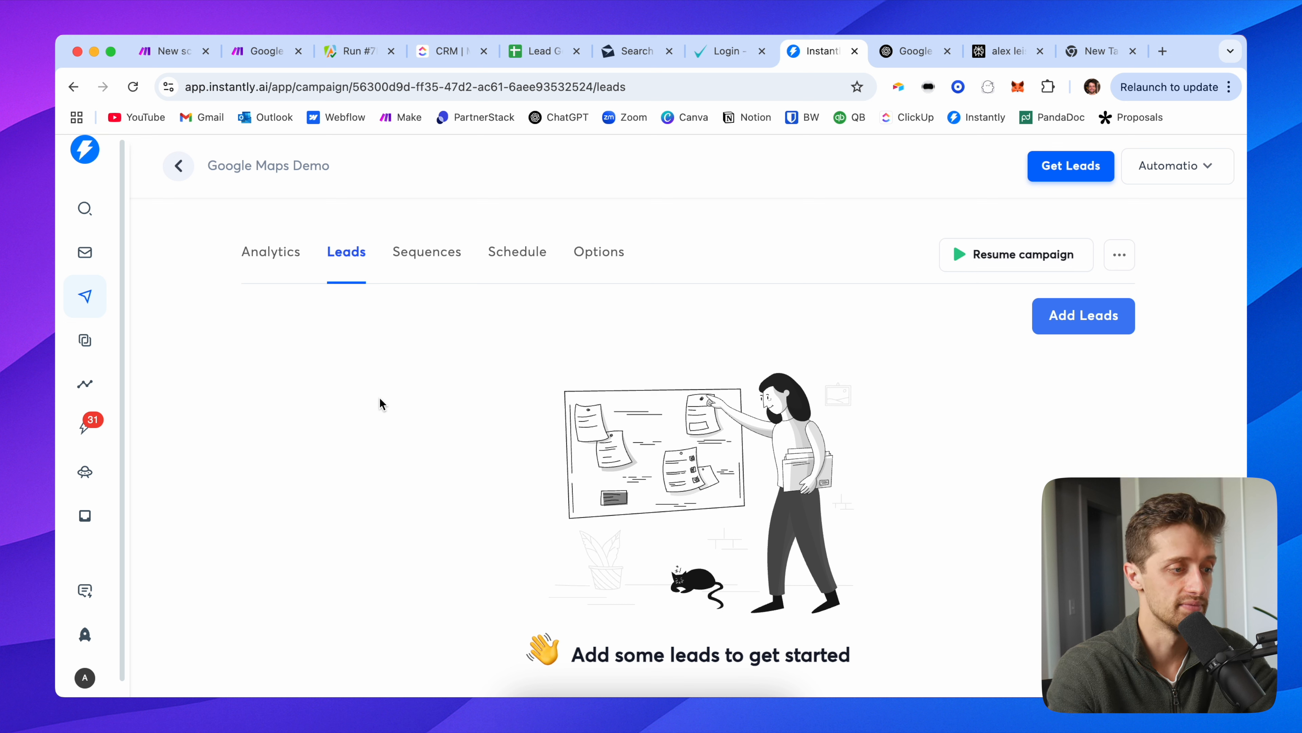
Step: Check the new campaign's Analytics, Leads and Sequences tabs, which have no leads yet, then return to Make
click(298, 254)
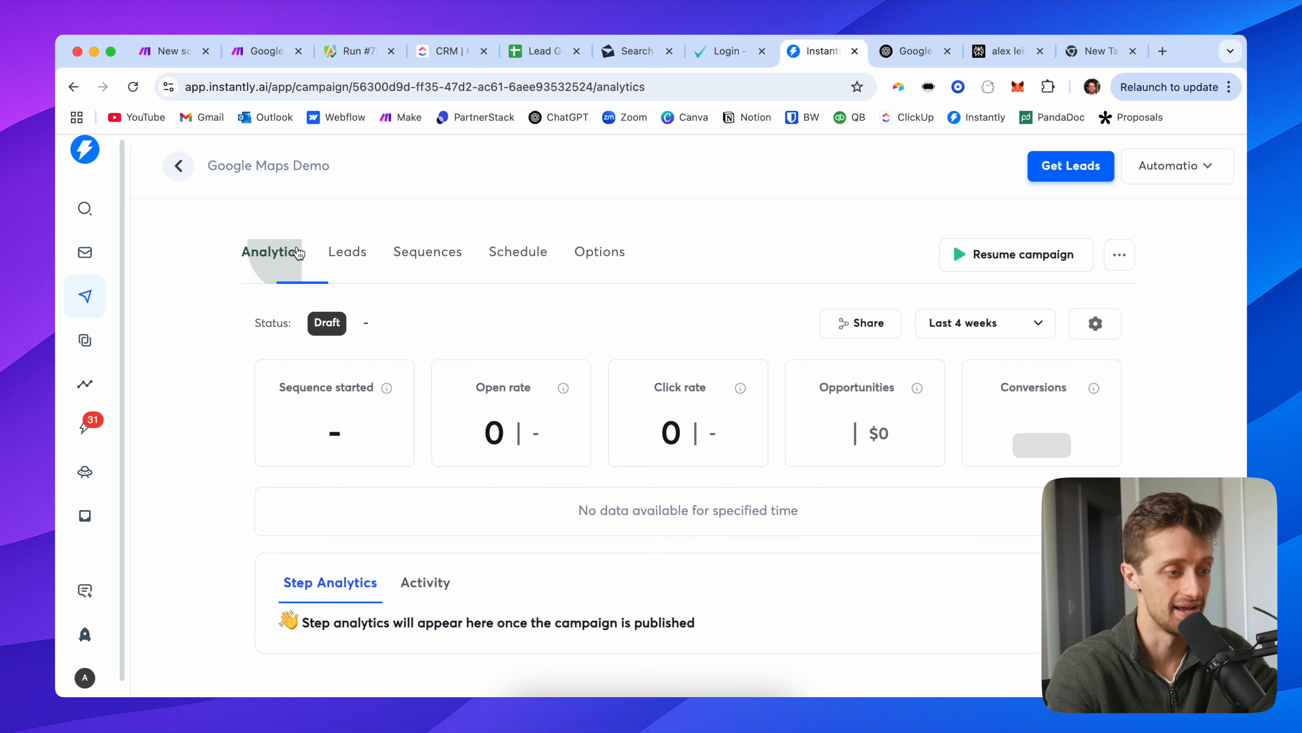
click(345, 257)
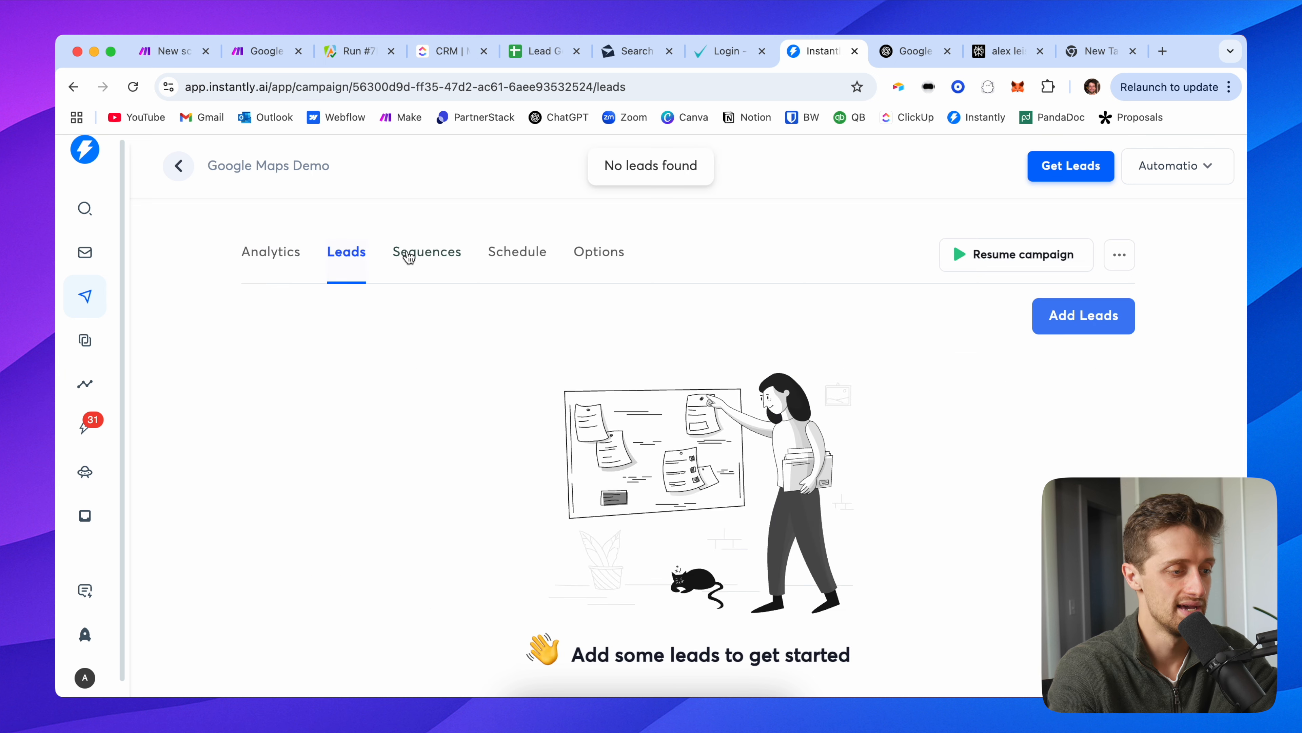
click(424, 257)
click(347, 255)
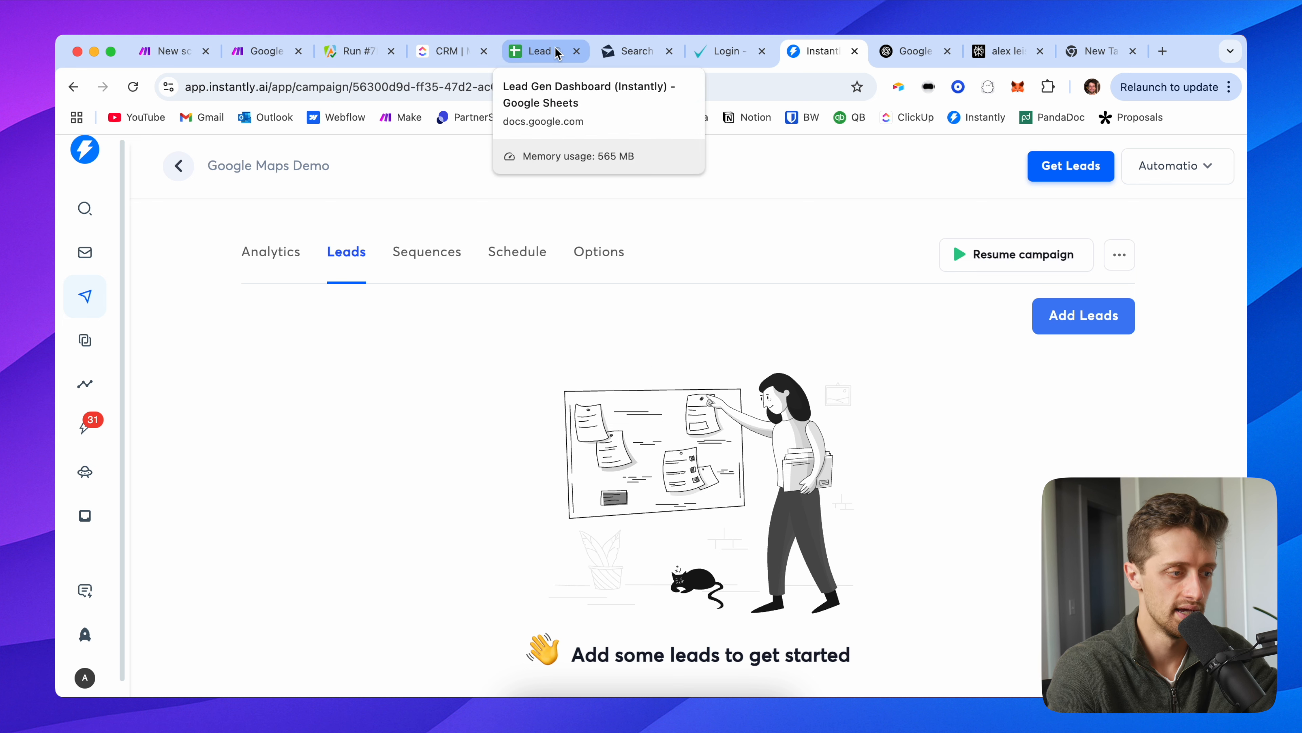
click(269, 52)
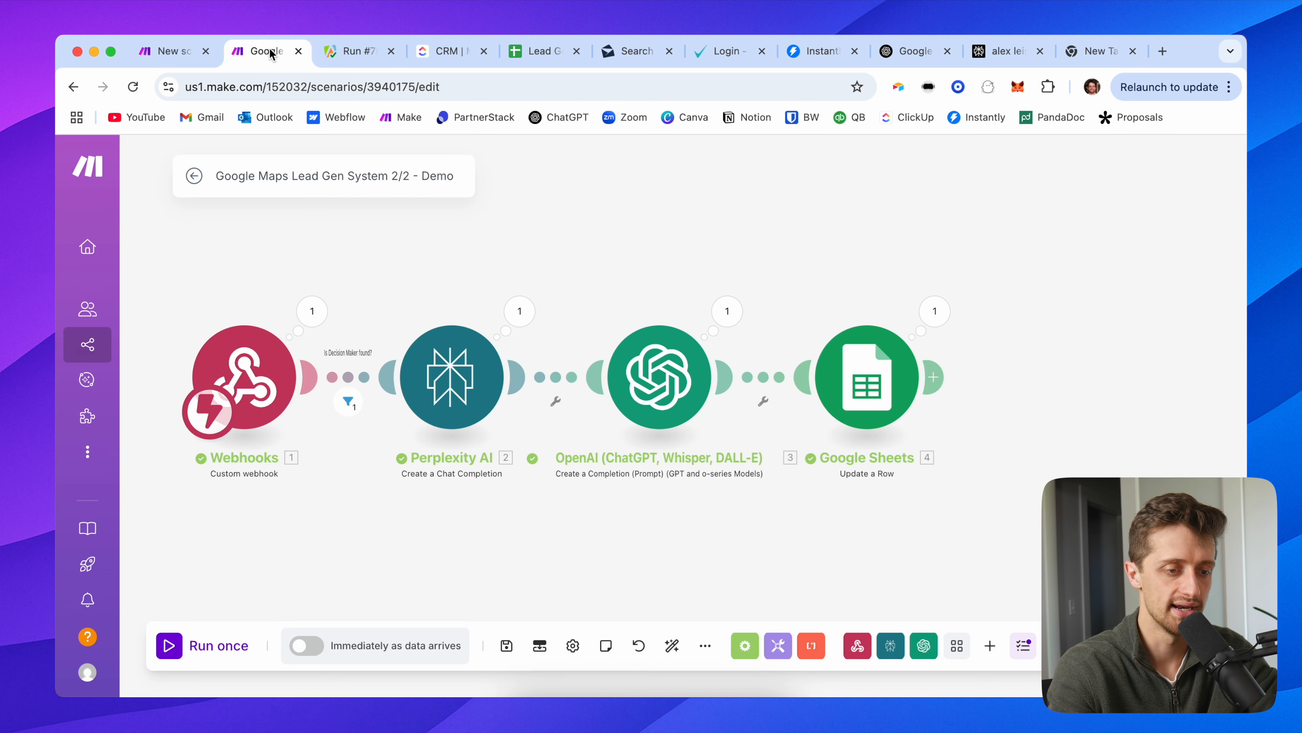
Step: Add an Instantly 'Add a Lead to a Campaign' module after the Google Sheets step
click(941, 379)
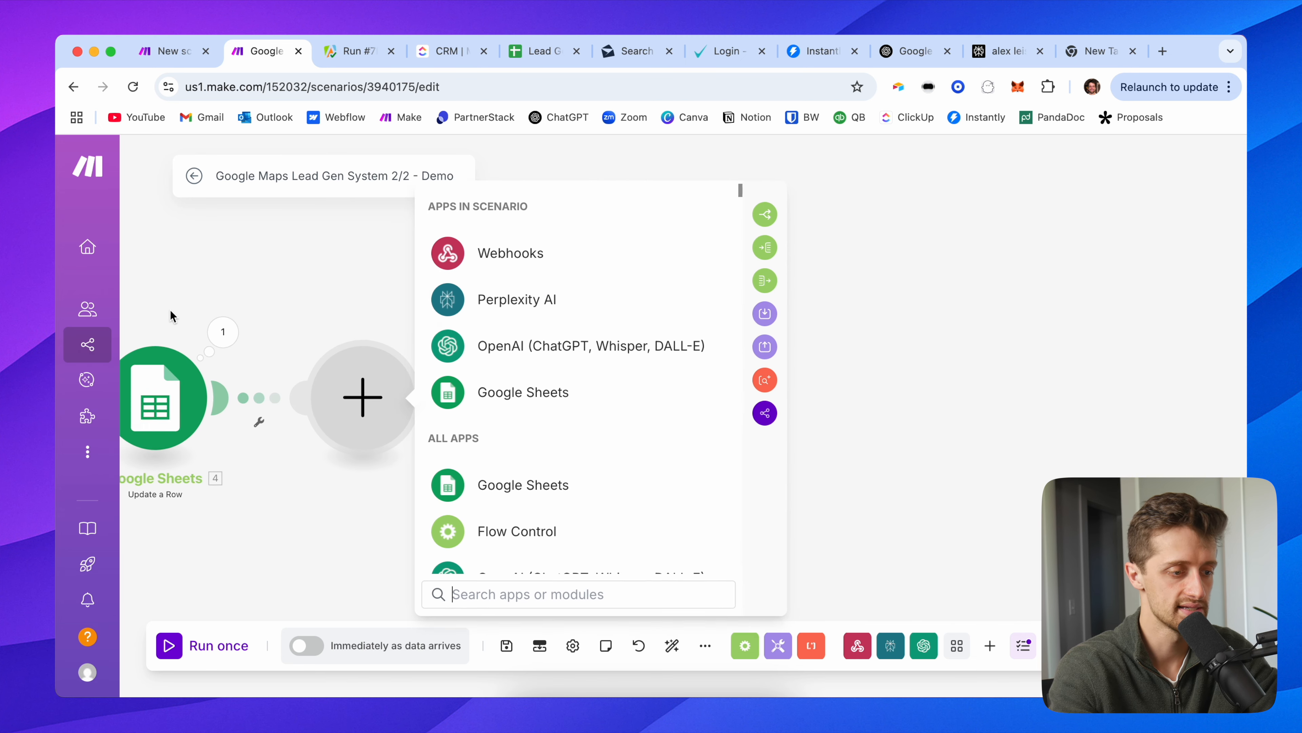
scroll(533, 436, down, 5)
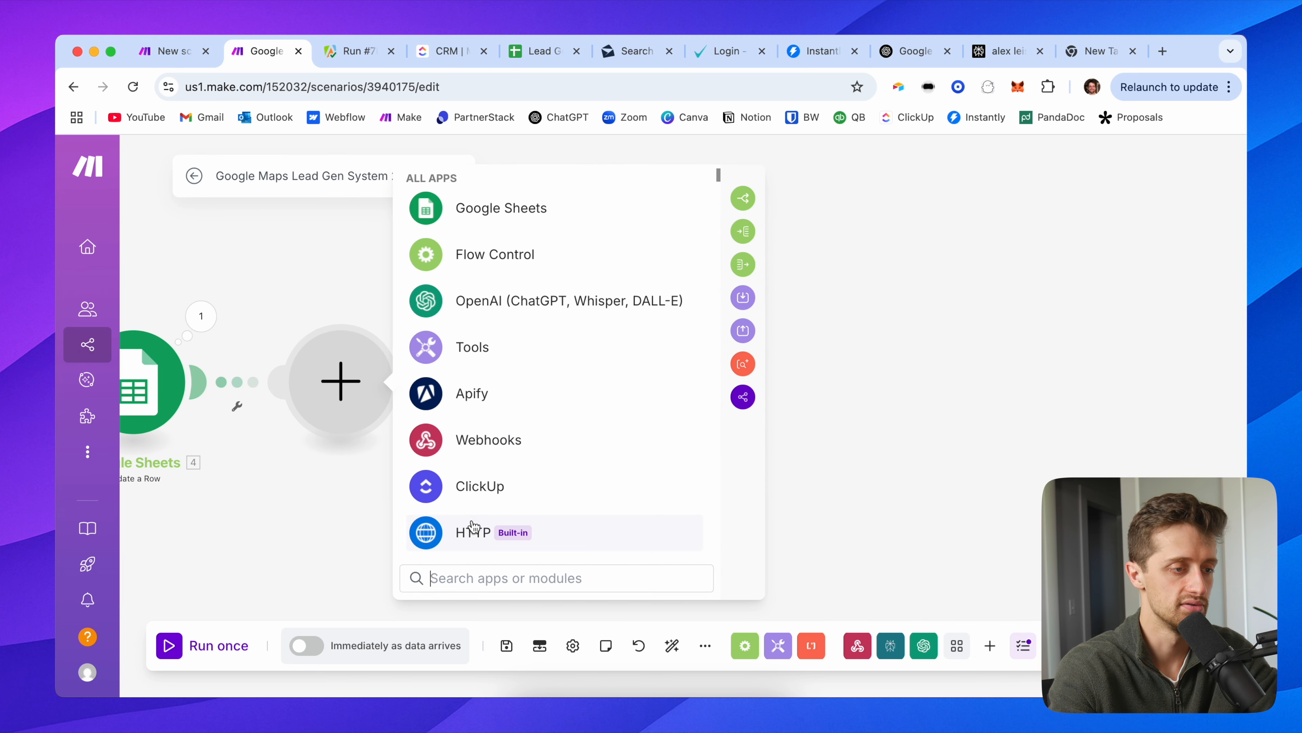
text(inst)
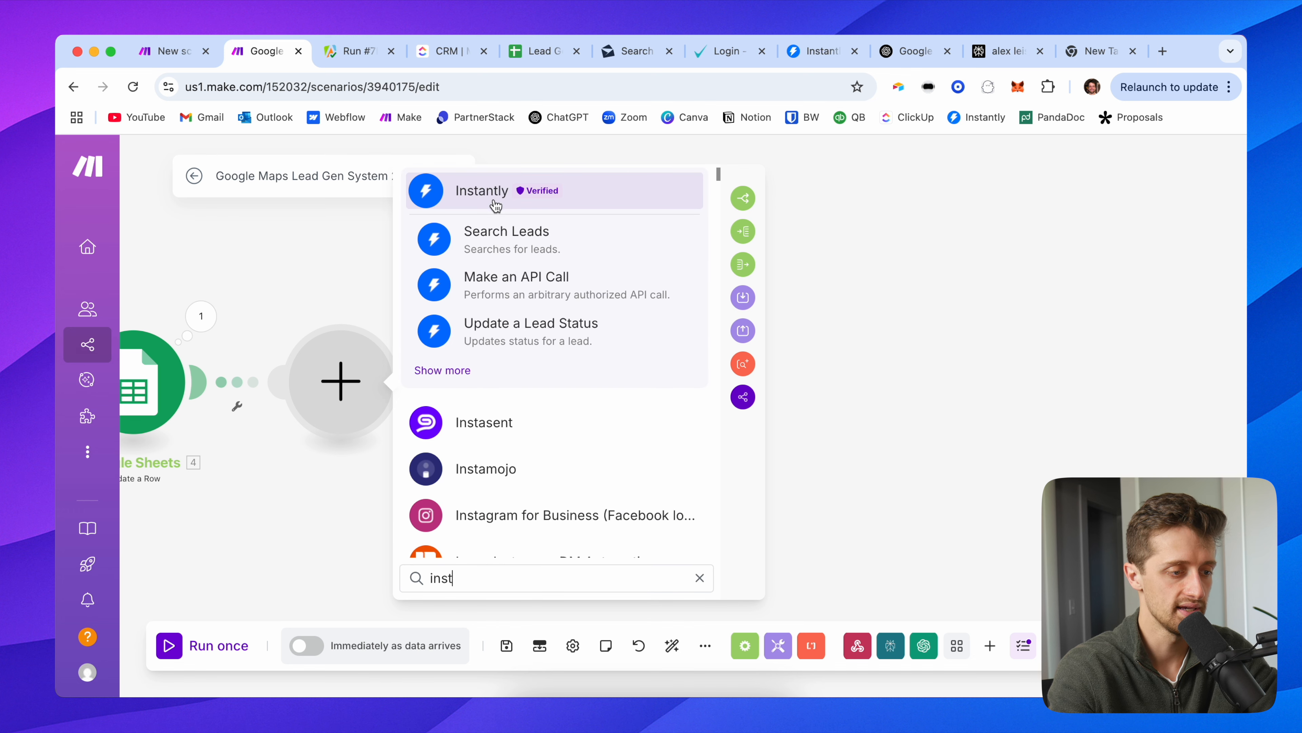
click(495, 202)
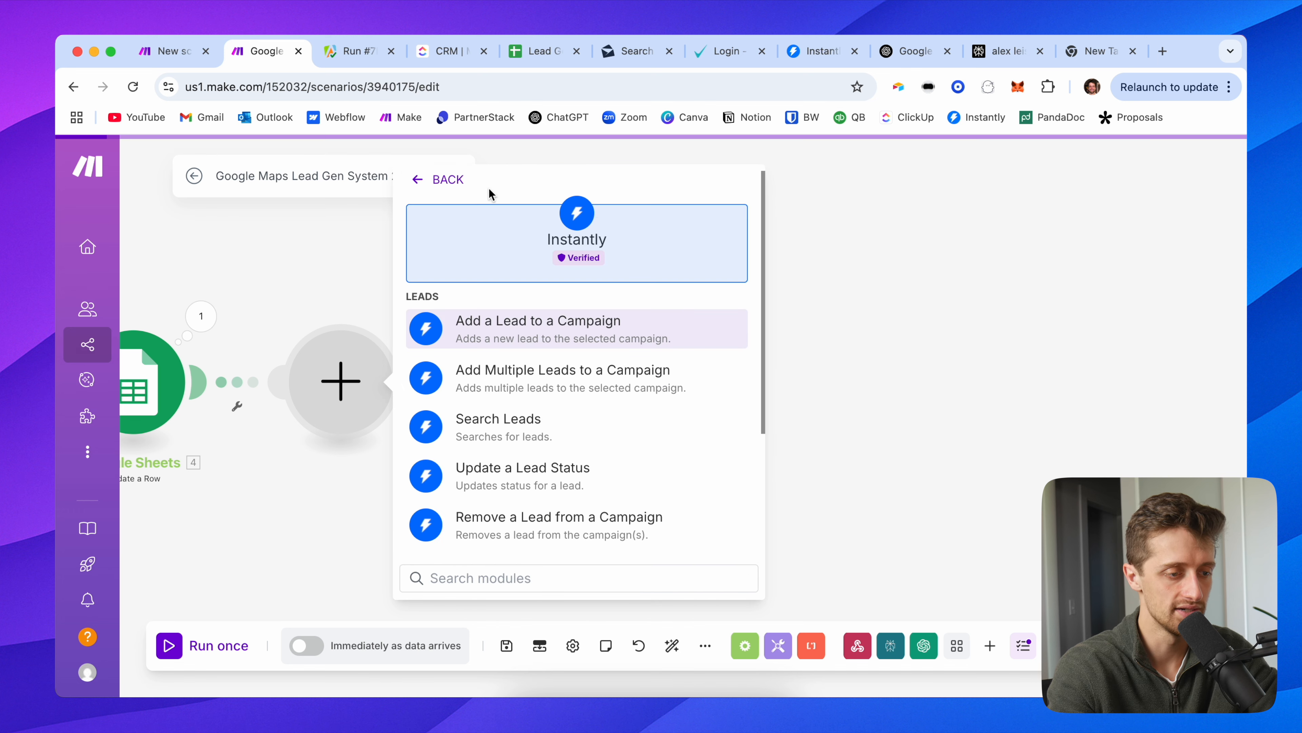
click(521, 334)
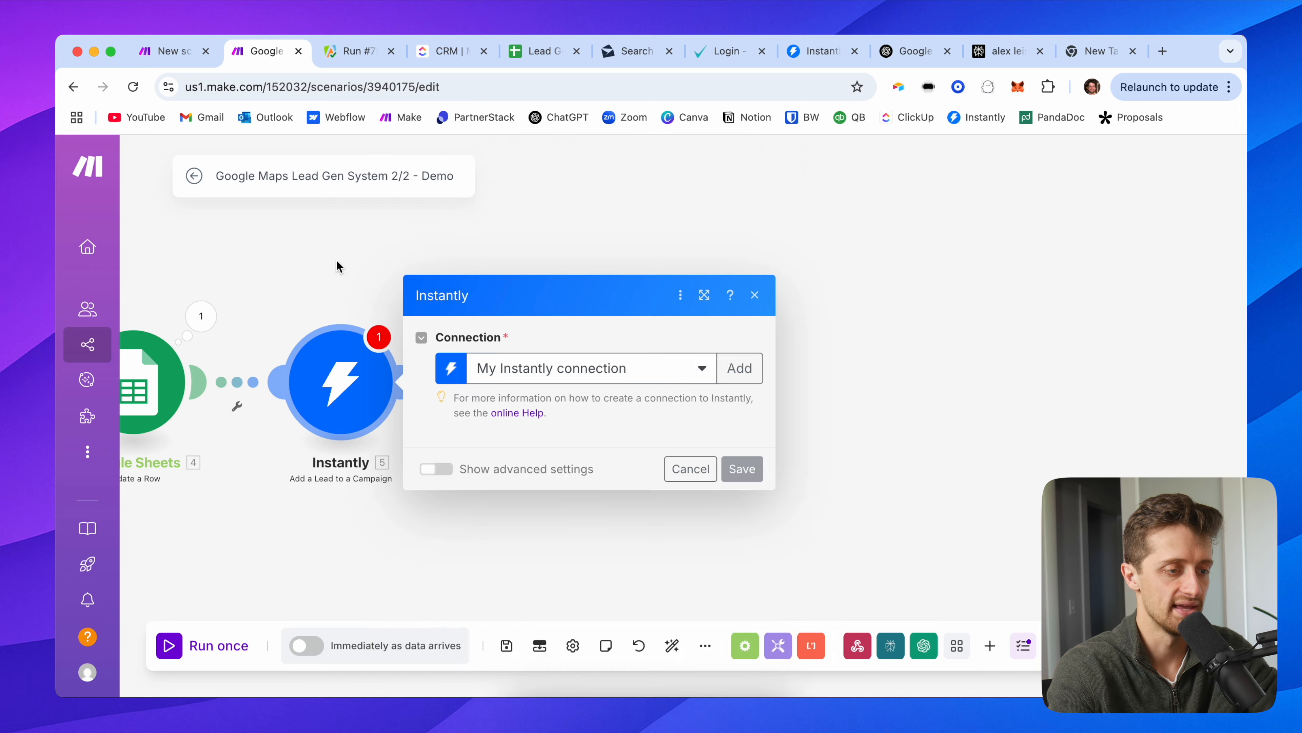
Step: Target the Google Maps Demo campaign, map the webhook result email to Lead Email, and save
click(531, 243)
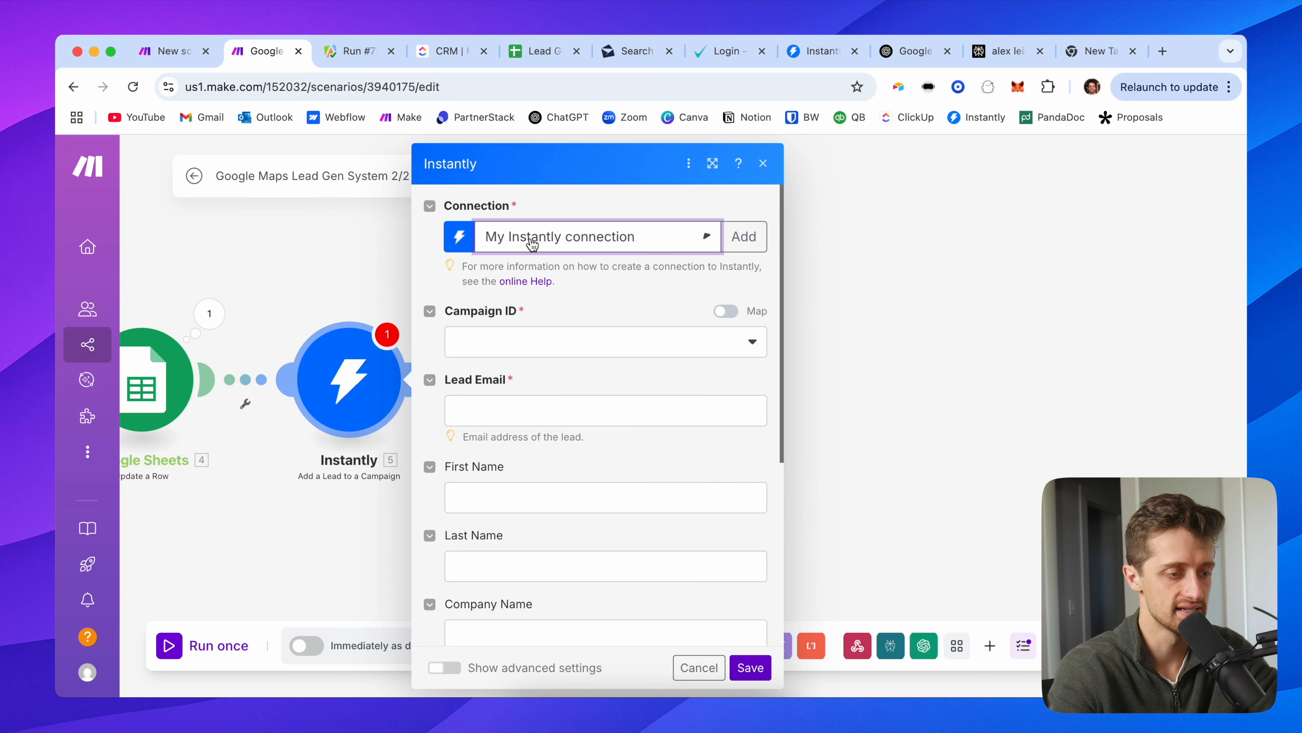
click(514, 344)
click(538, 373)
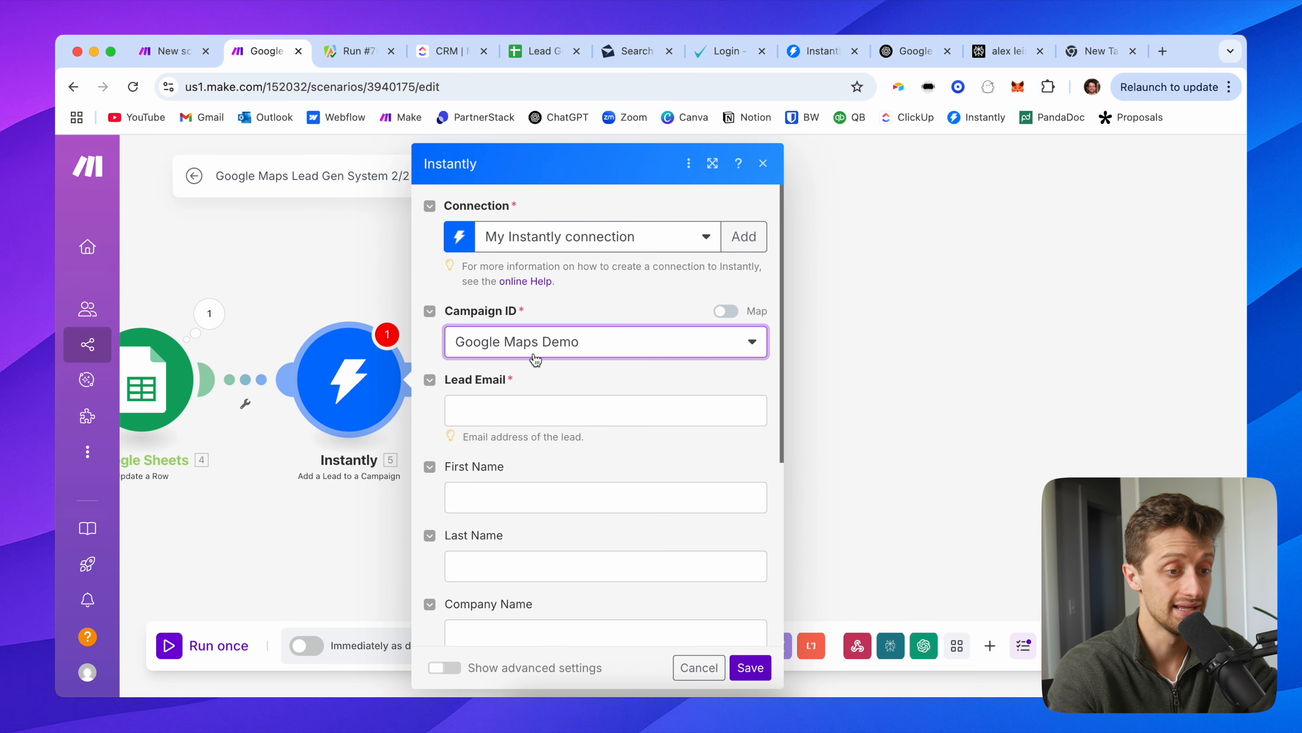
click(497, 406)
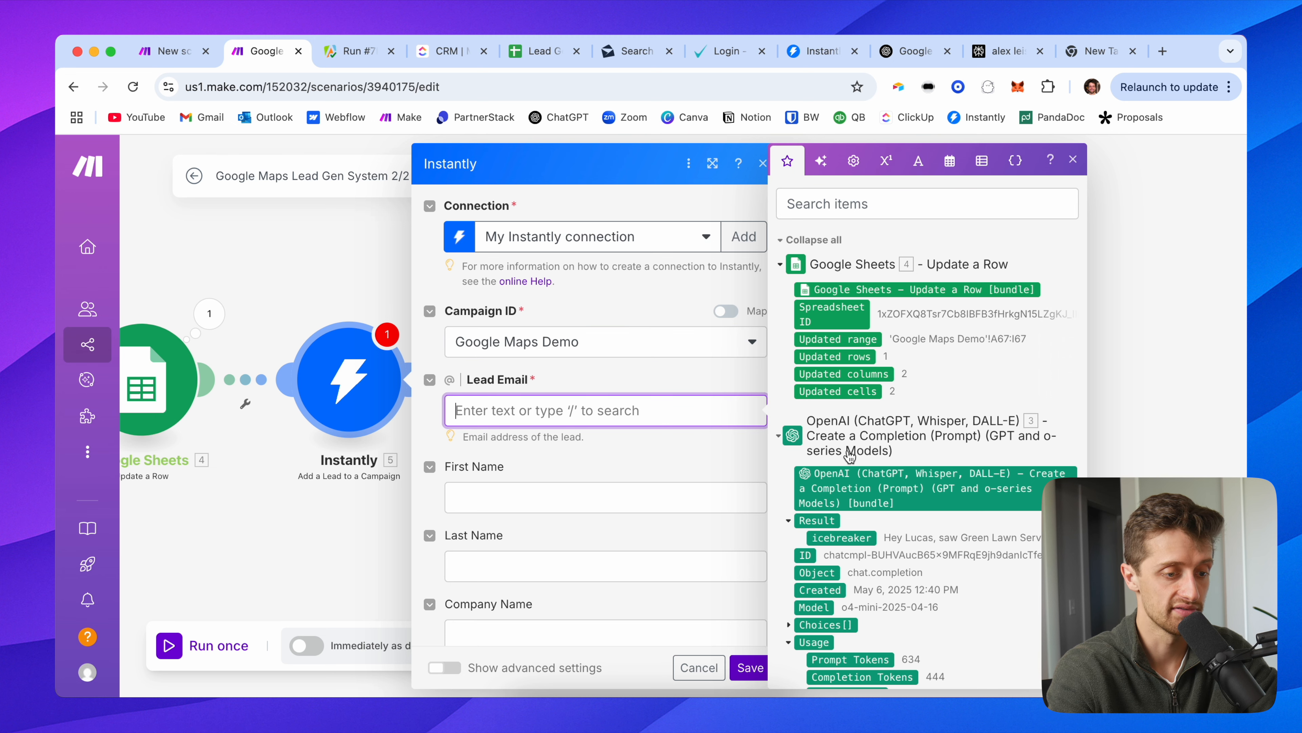
scroll(848, 454, down, 10)
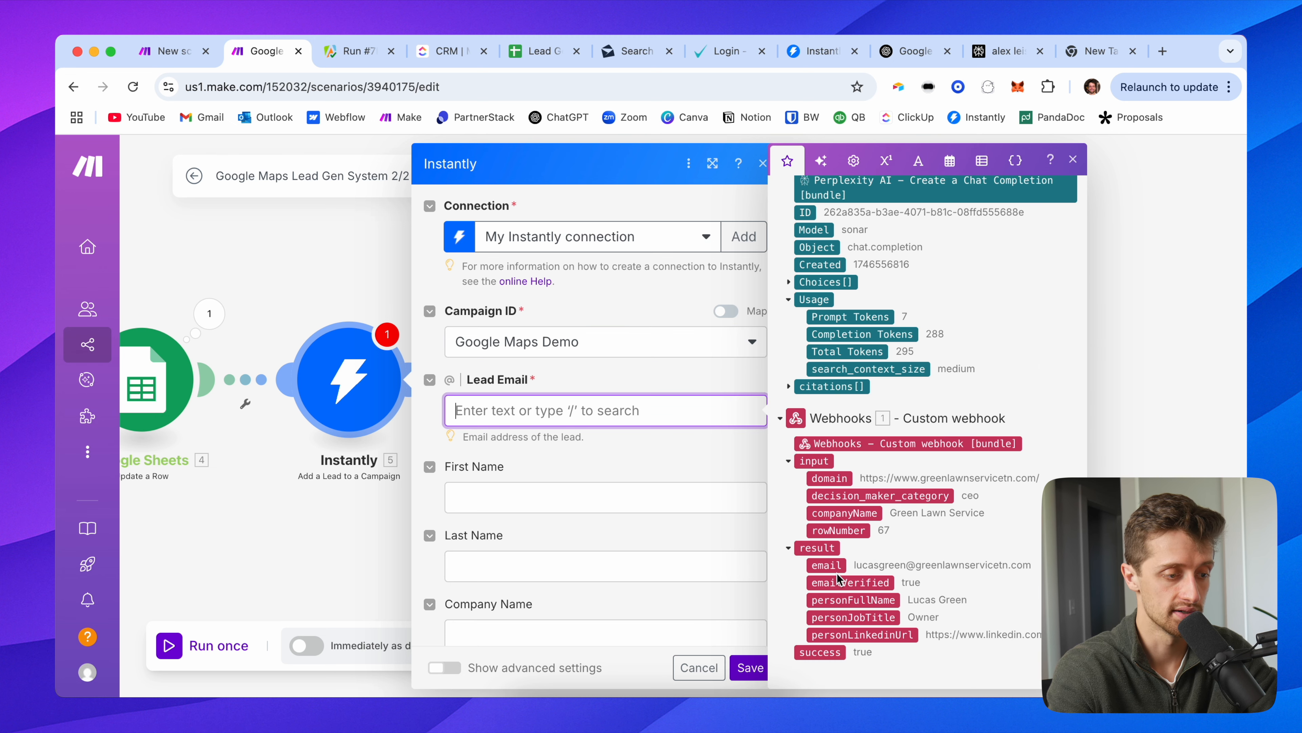
click(826, 565)
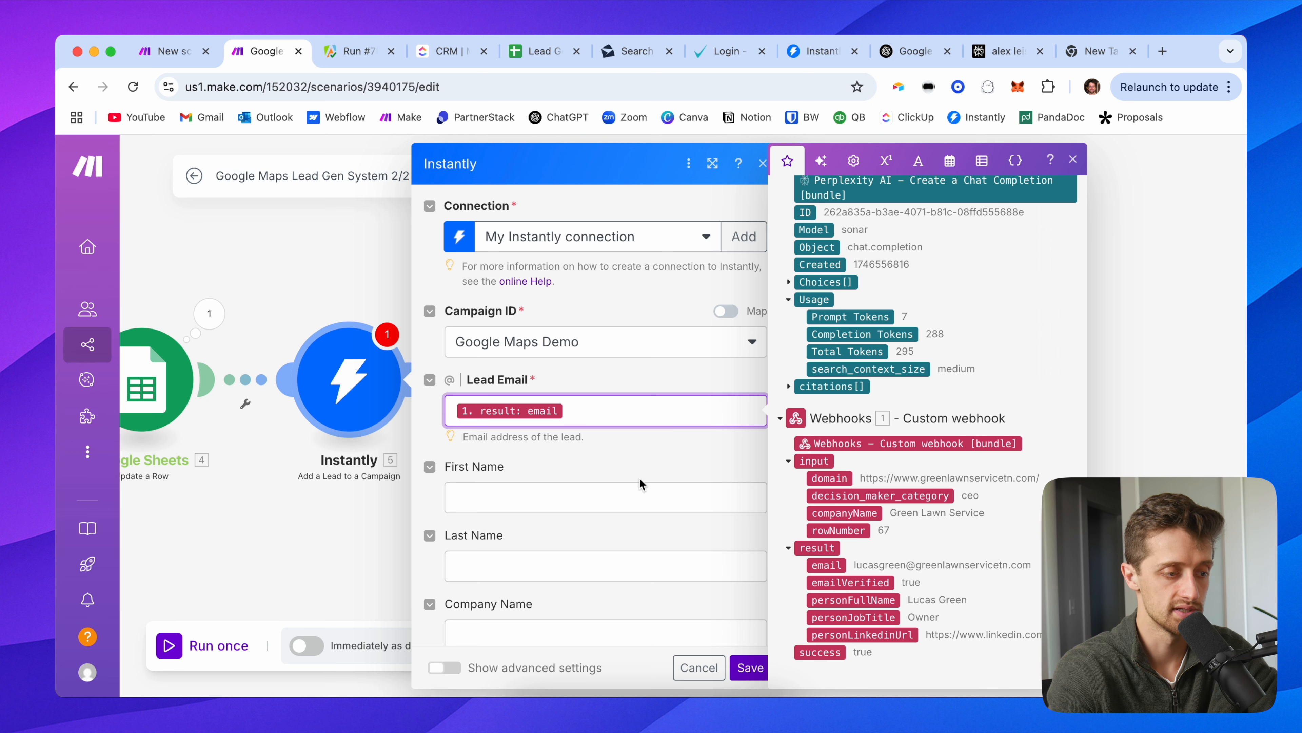
click(748, 667)
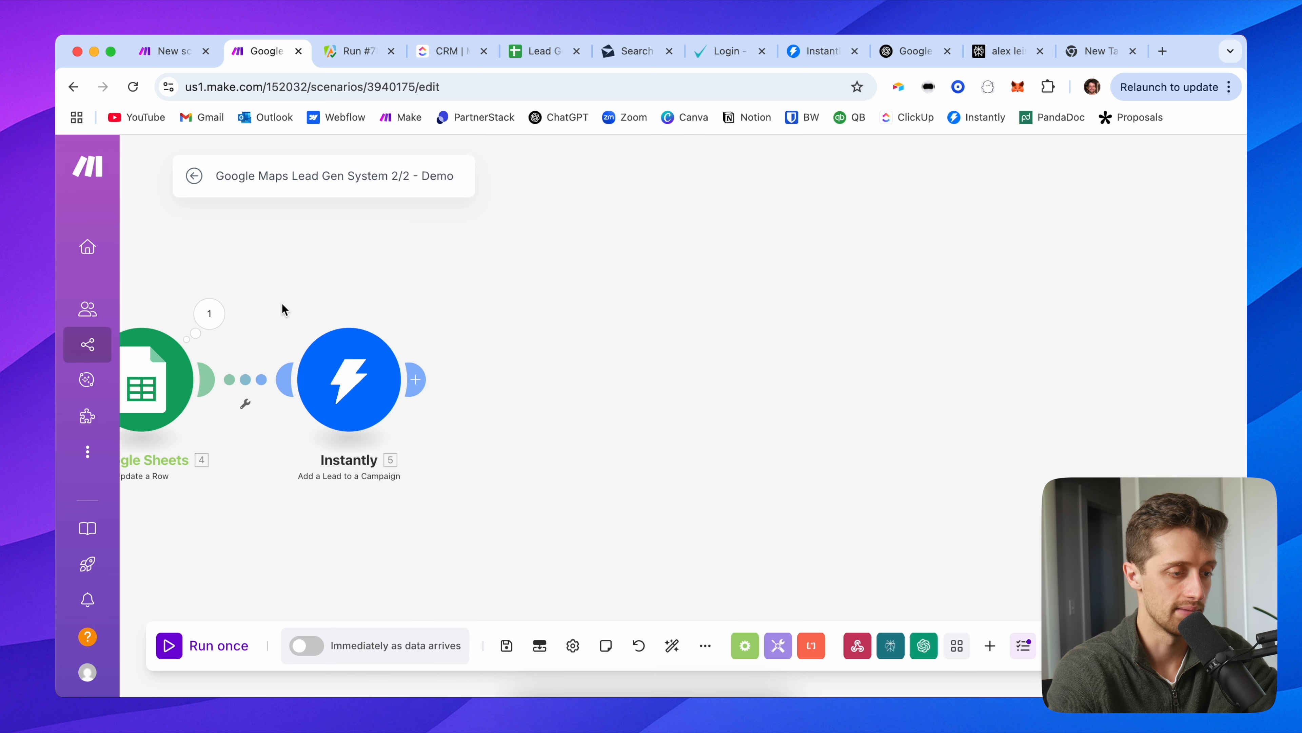
drag(282, 306, 500, 326)
Step: Insert an OpenAI 'Create a Chat Completion' module between OpenAI and Sheets using o4-mini
drag(323, 277, 459, 274)
right_click(398, 388)
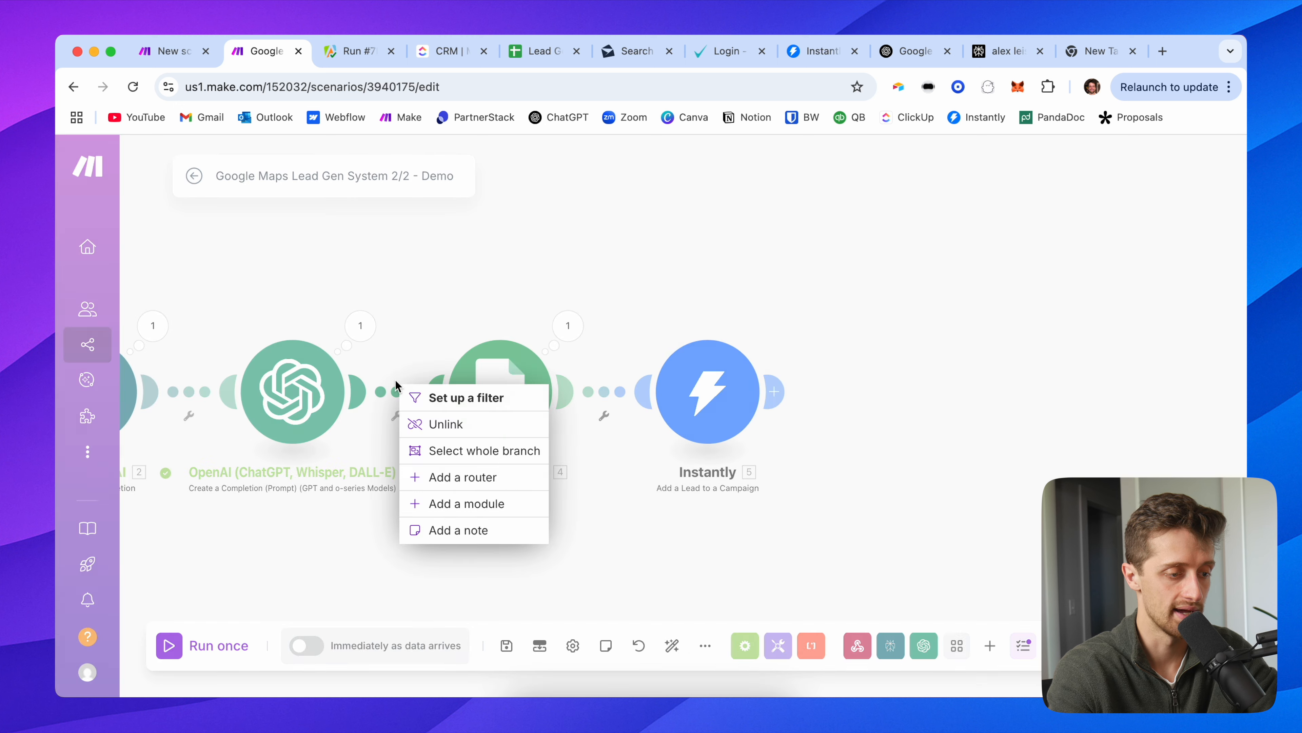
click(464, 504)
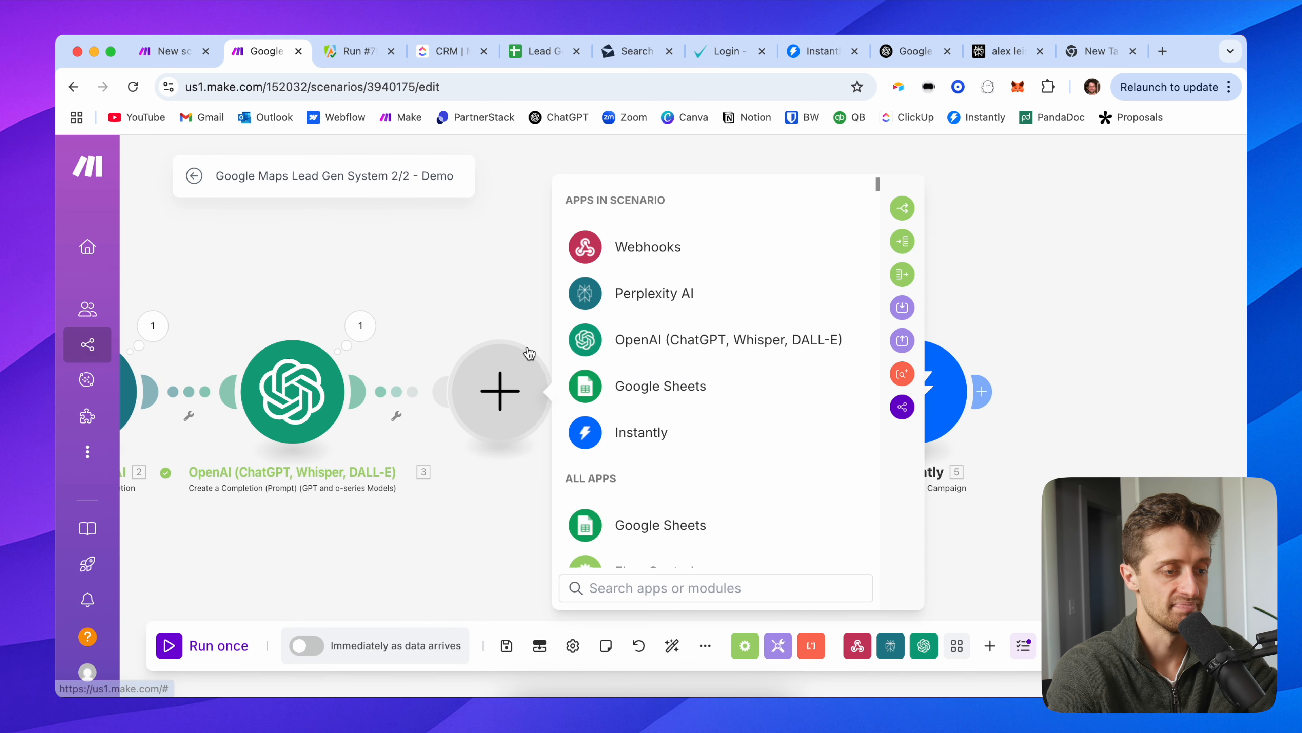
click(657, 340)
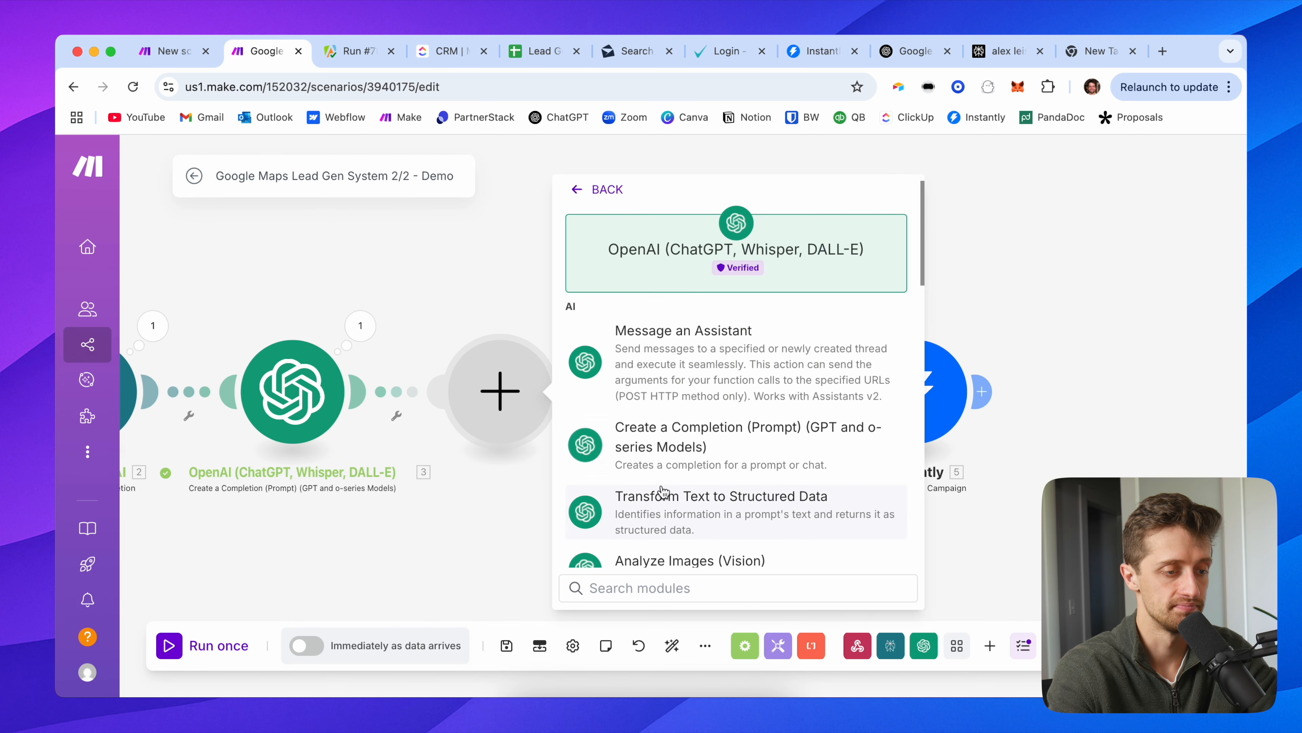
click(662, 438)
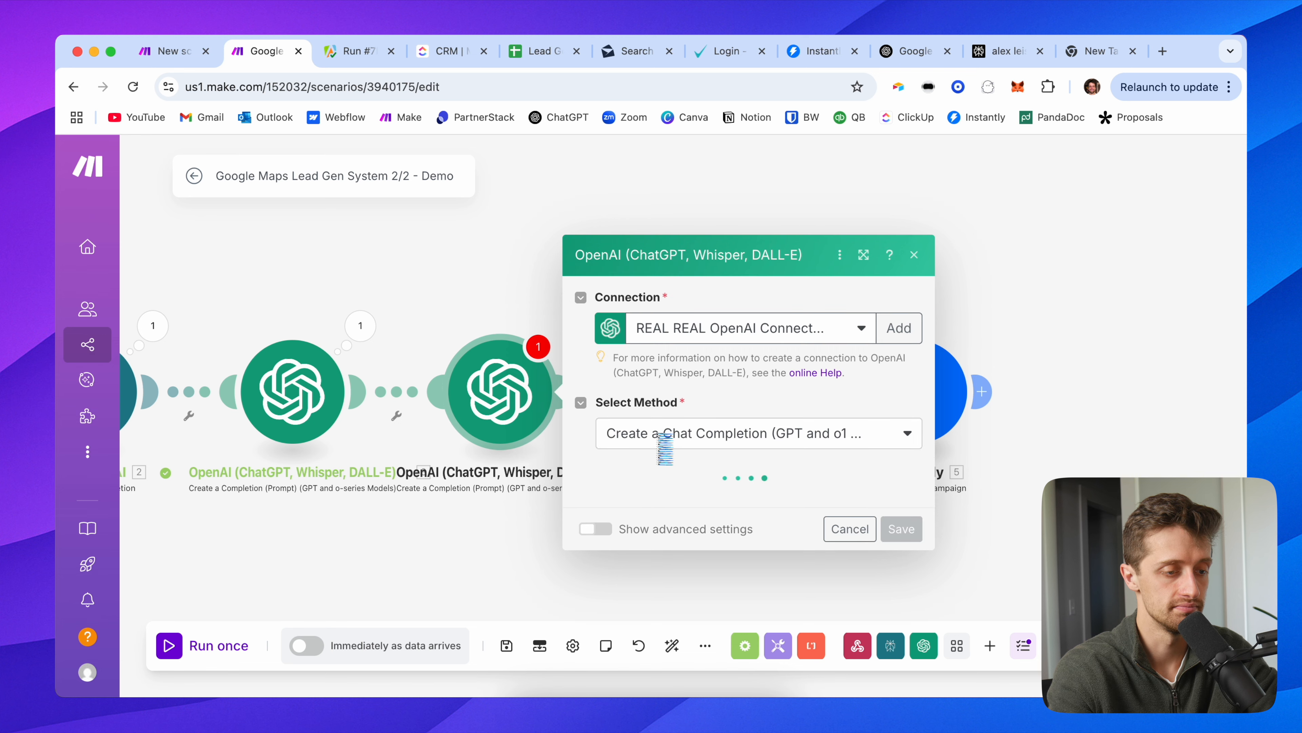
click(677, 420)
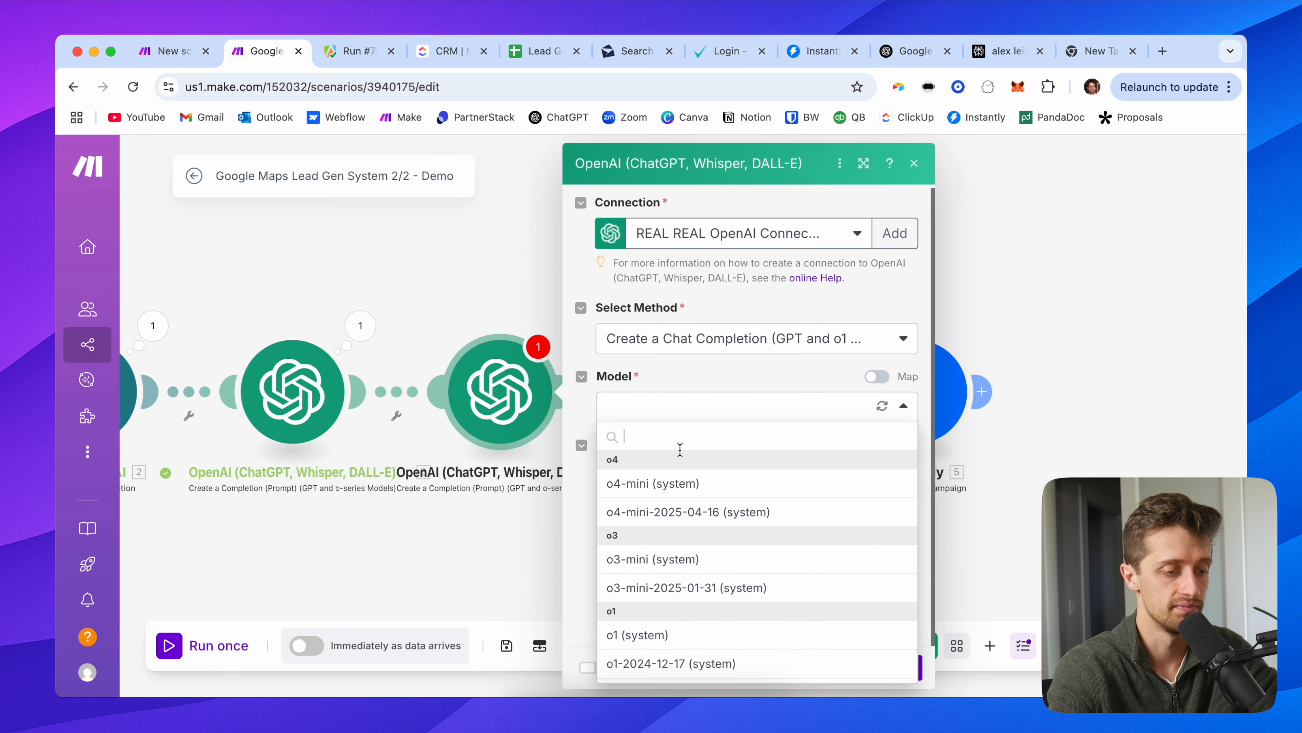
click(678, 483)
Step: Add a Developer/System message: 'You are a helpful name splitter'
scroll(660, 505, down, 1)
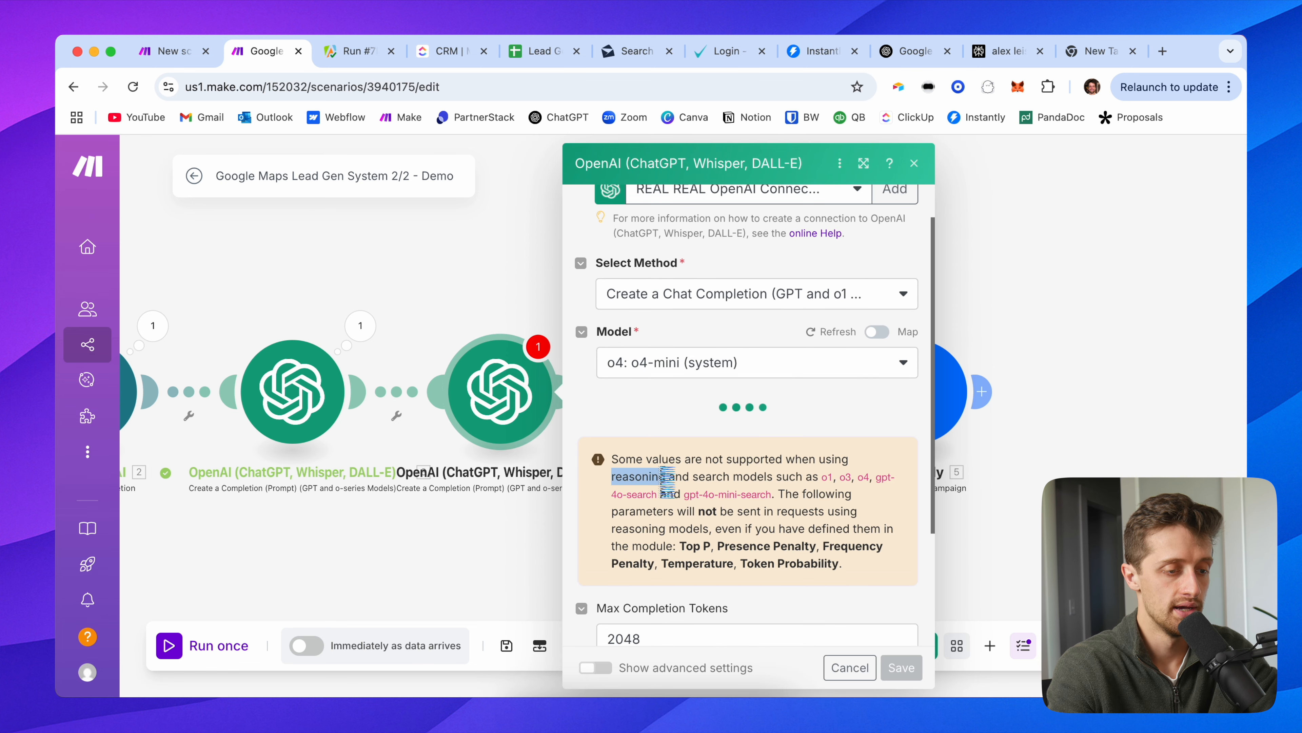
scroll(636, 472, down, 2)
scroll(636, 472, down, 1)
scroll(675, 486, down, 1)
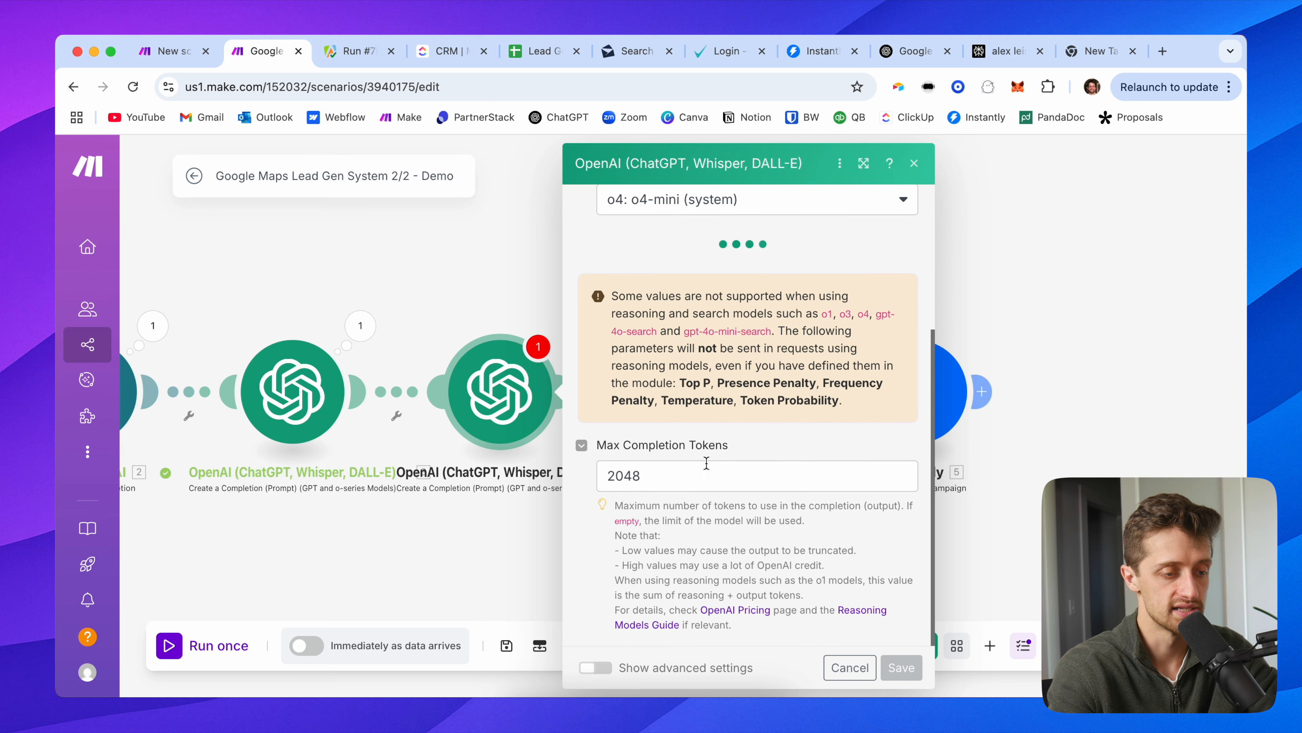
scroll(676, 423, down, 3)
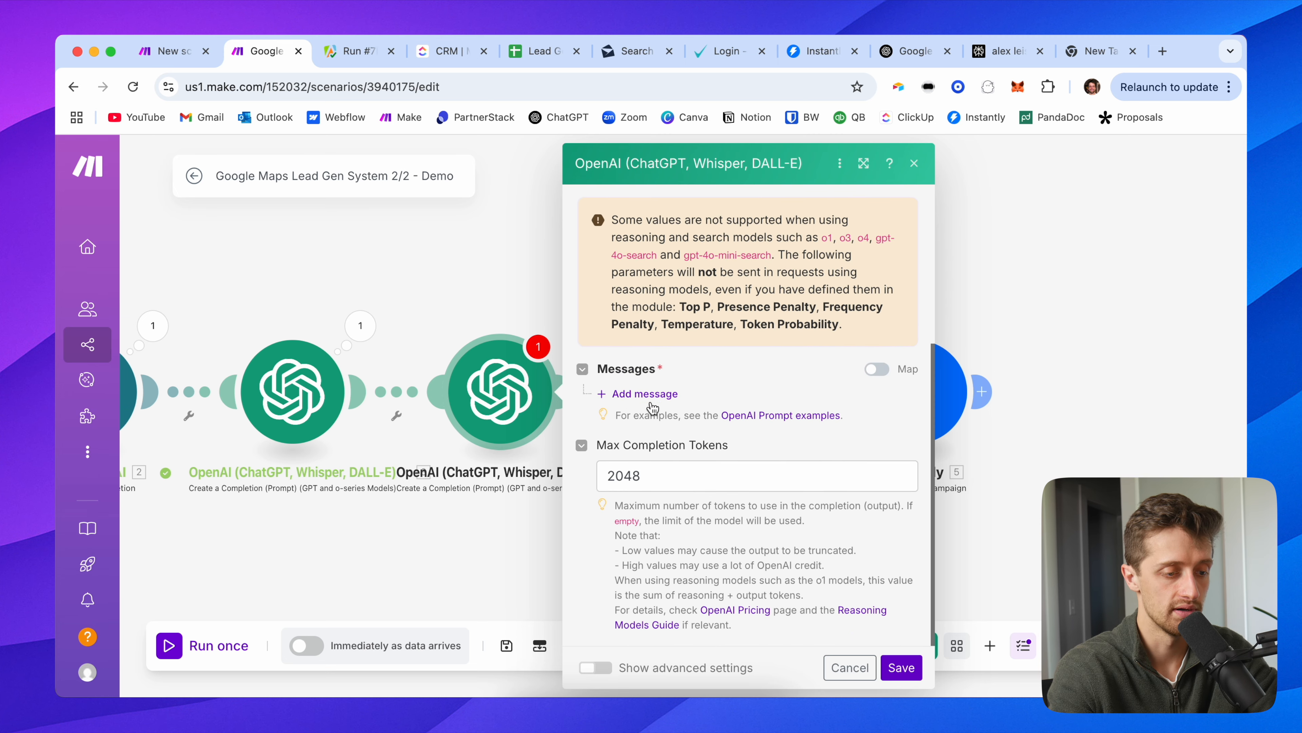
click(647, 394)
click(698, 447)
click(694, 534)
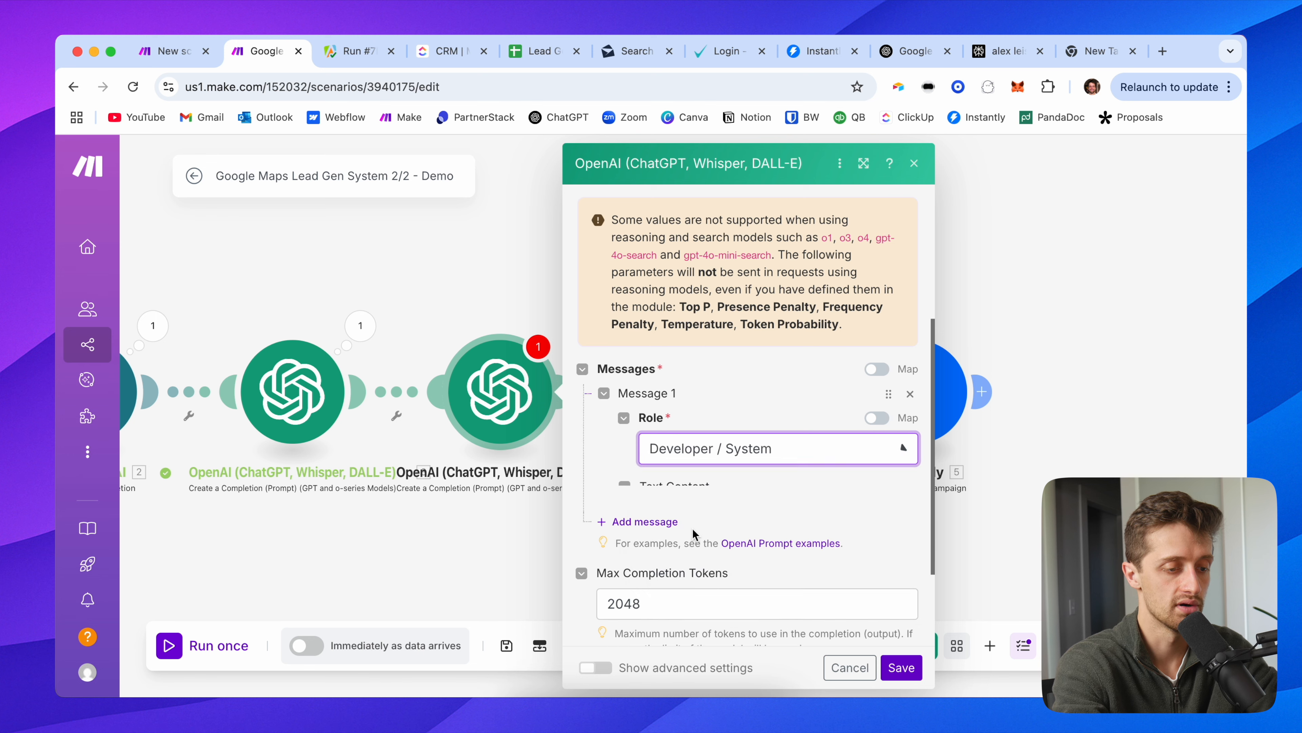
click(686, 521)
text(You are a hel)
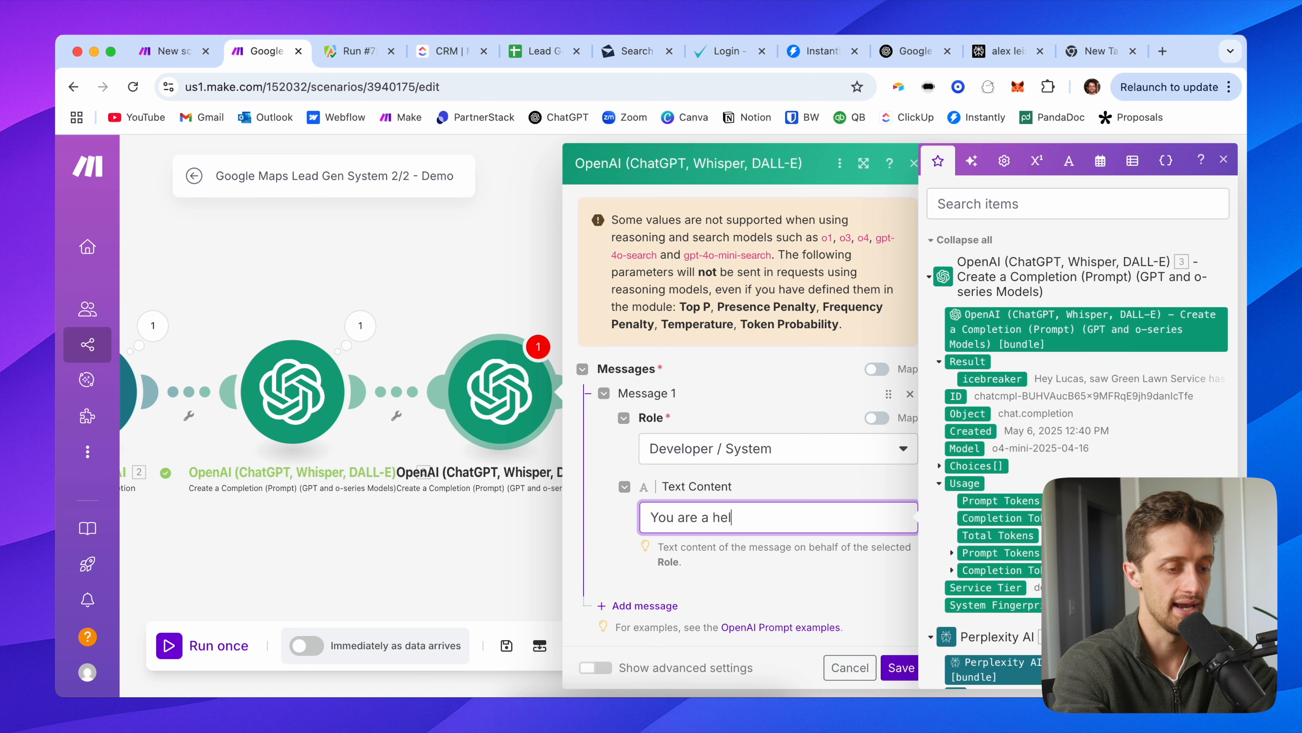
text(pful name splitter)
scroll(591, 551, down, 2)
Step: Add a User message instructing it to split a given full name
click(650, 496)
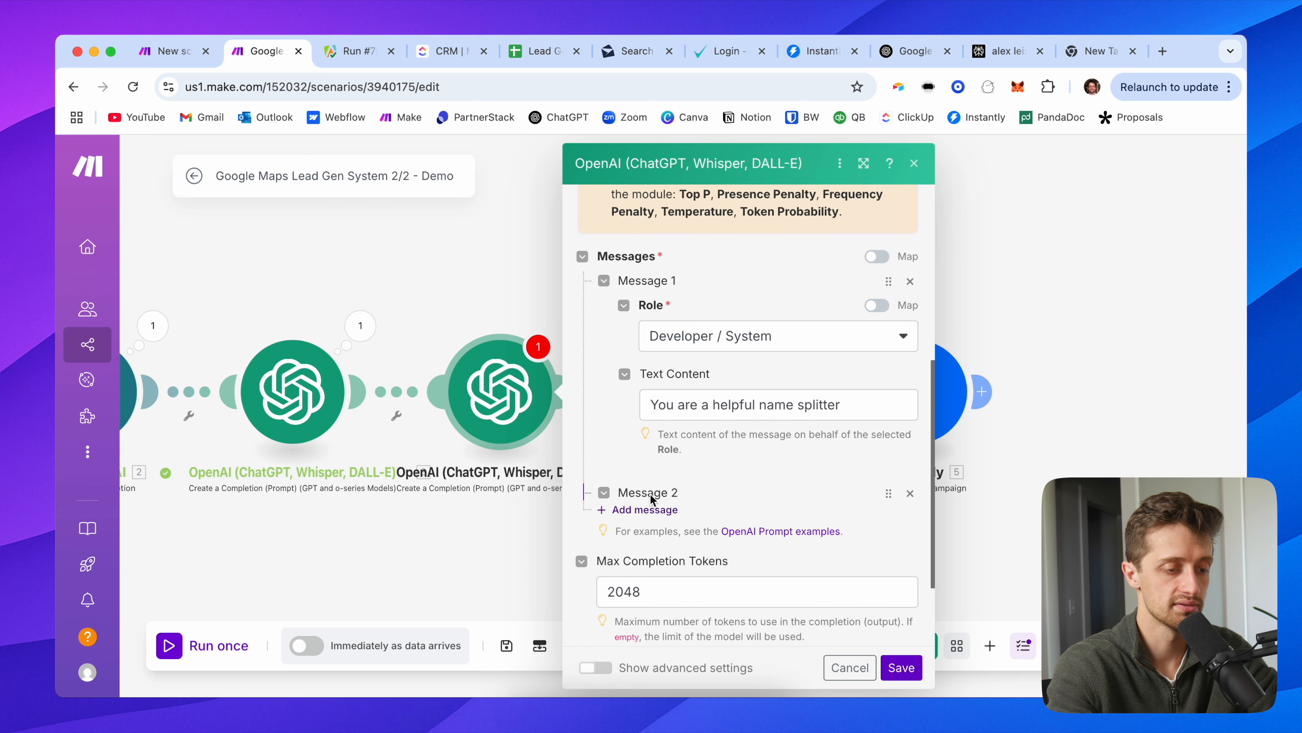
click(710, 548)
click(678, 545)
scroll(718, 461, down, 5)
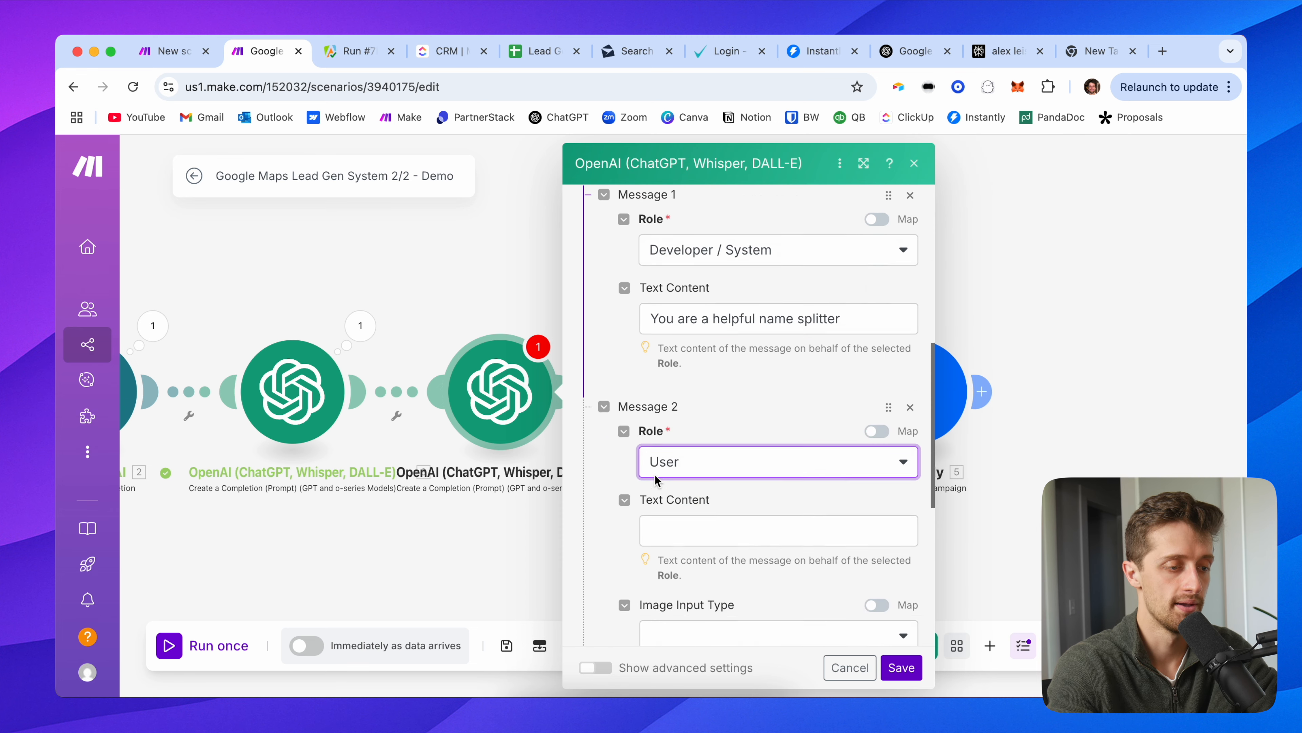
click(486, 372)
text(I)
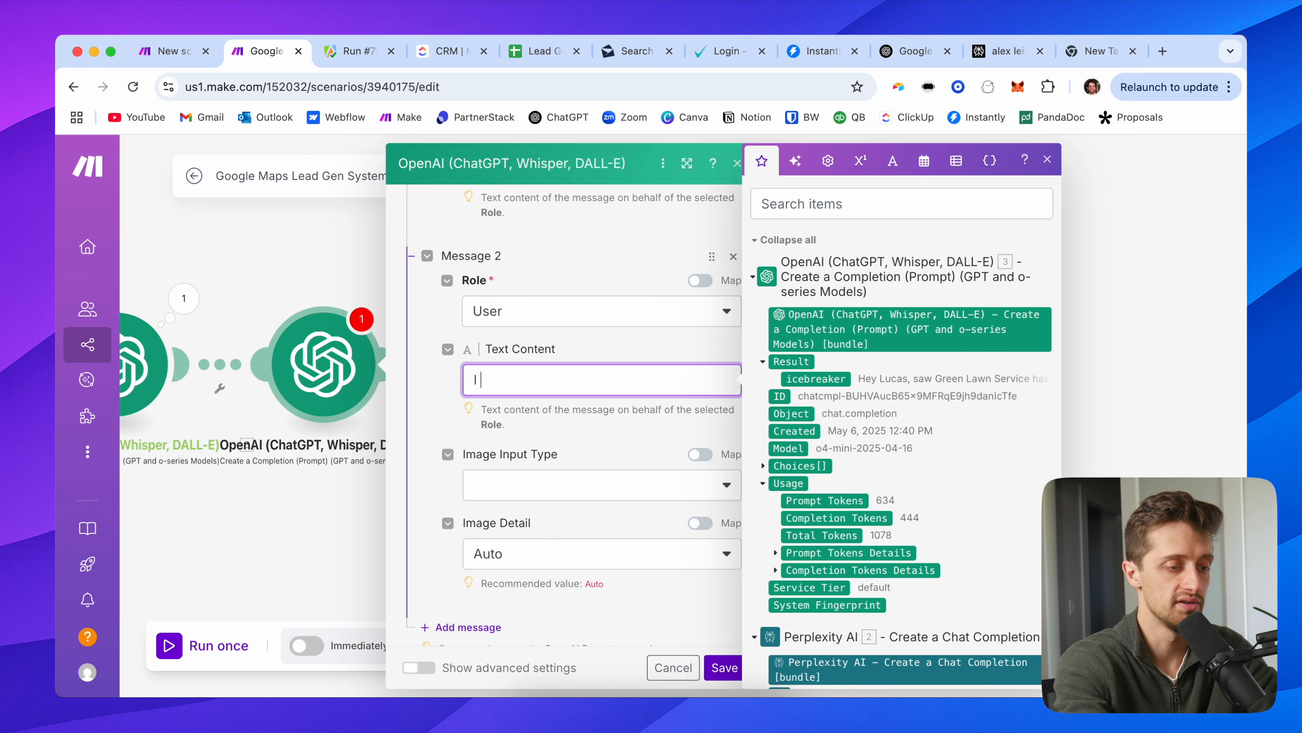
text( am going to give you a fu)
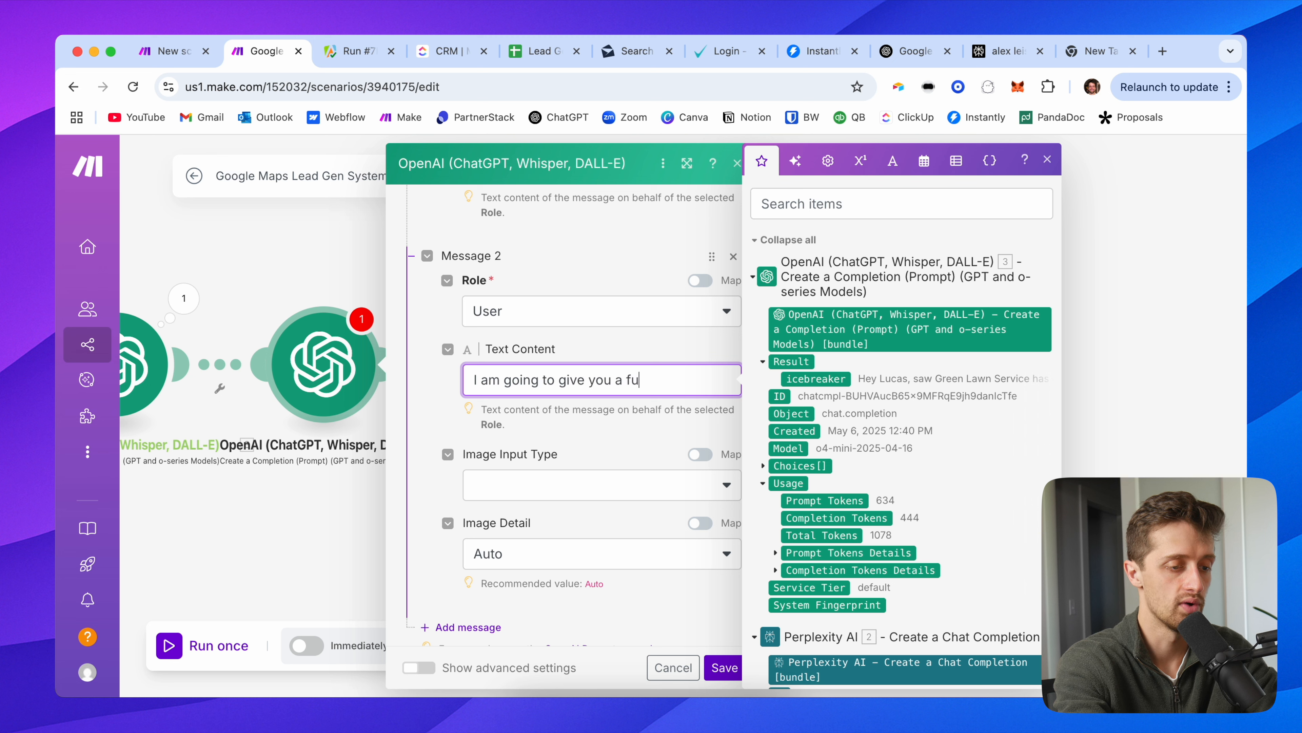
text(ll name. I want you t)
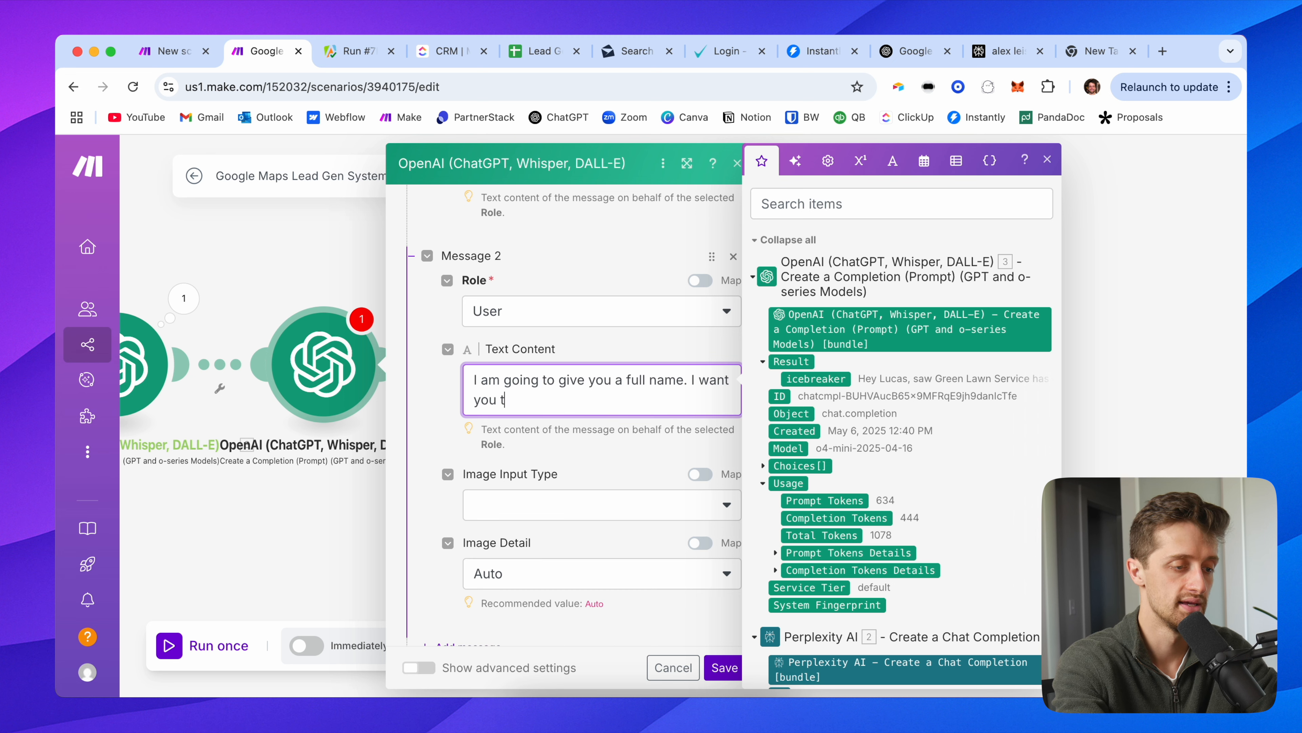
text(o stpit it into fir)
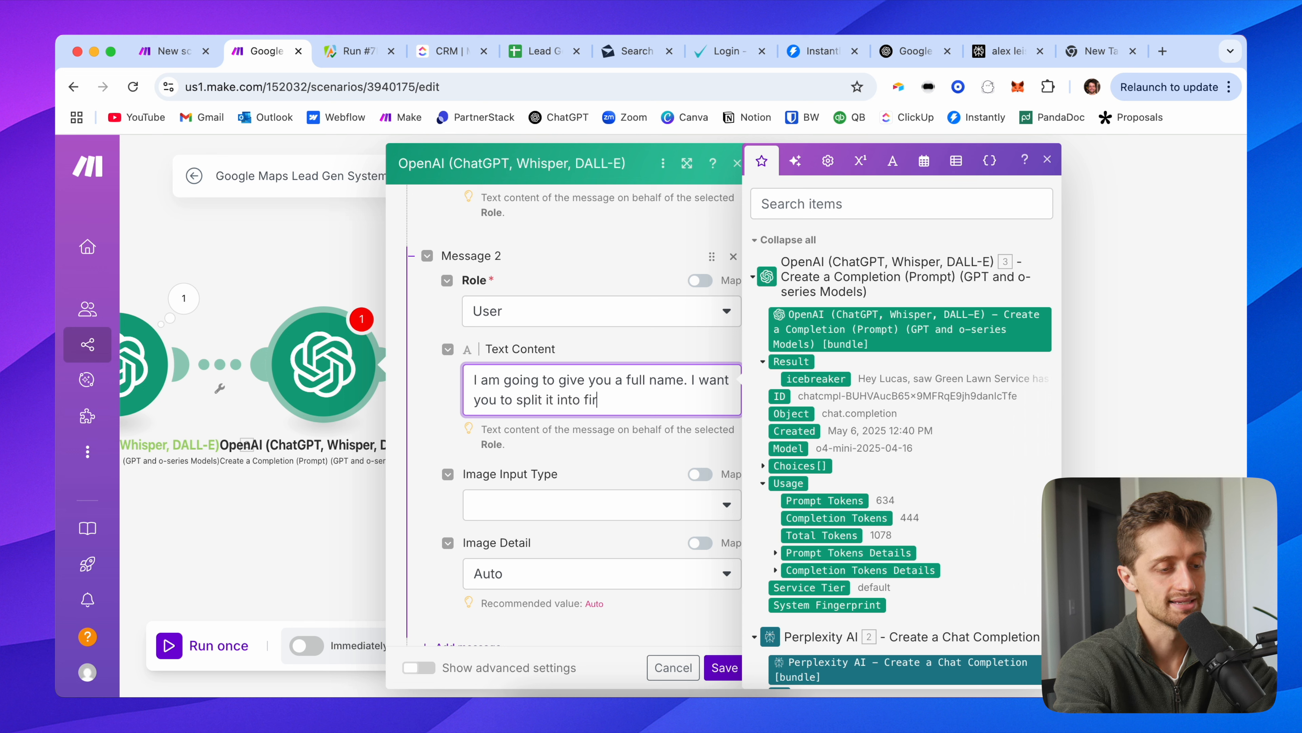
text(name.)
Step: Add rules requiring JSON-only output with a {"firstName":"", "lastName":""} template on separate lines
key(Return)
key(Return)
text(Rules:)
key(Return)
key(Return)
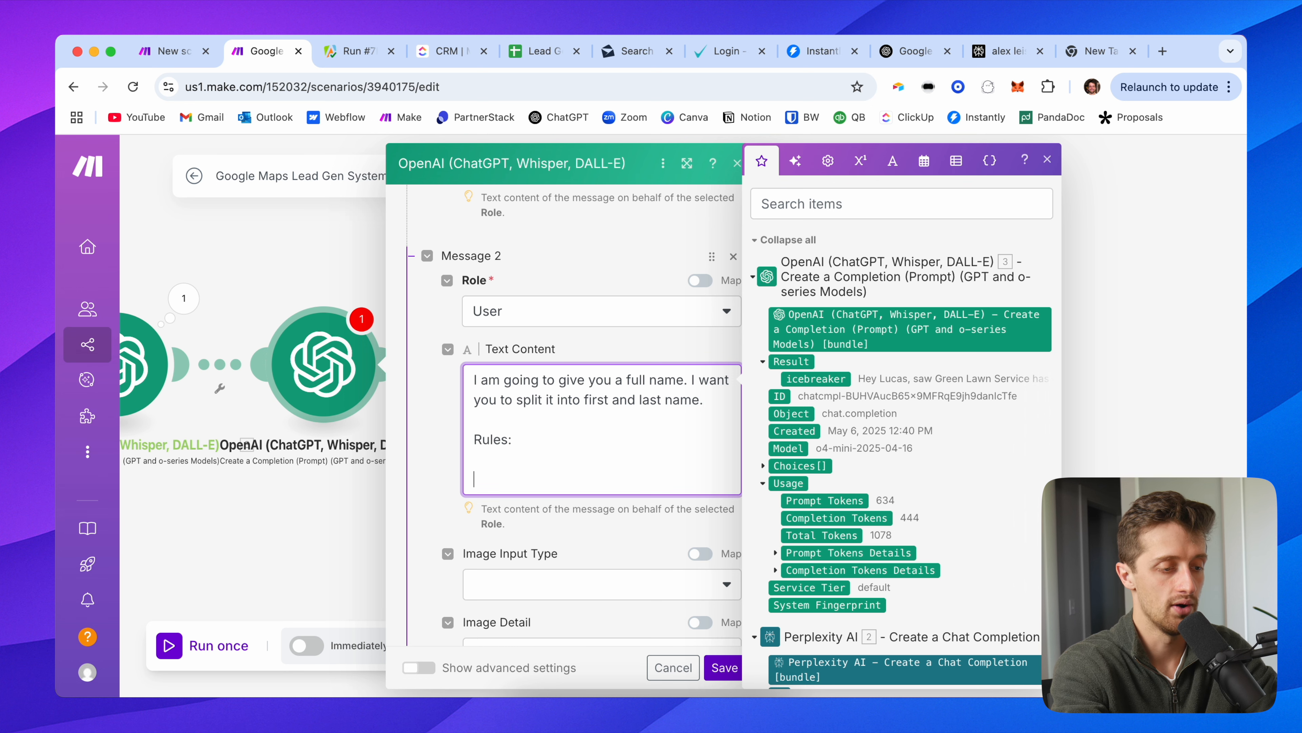
text(Output should be in JSON format ou)
text(ly:)
key(Return)
key(Return)
text({"firstName":"",)
key(Return)
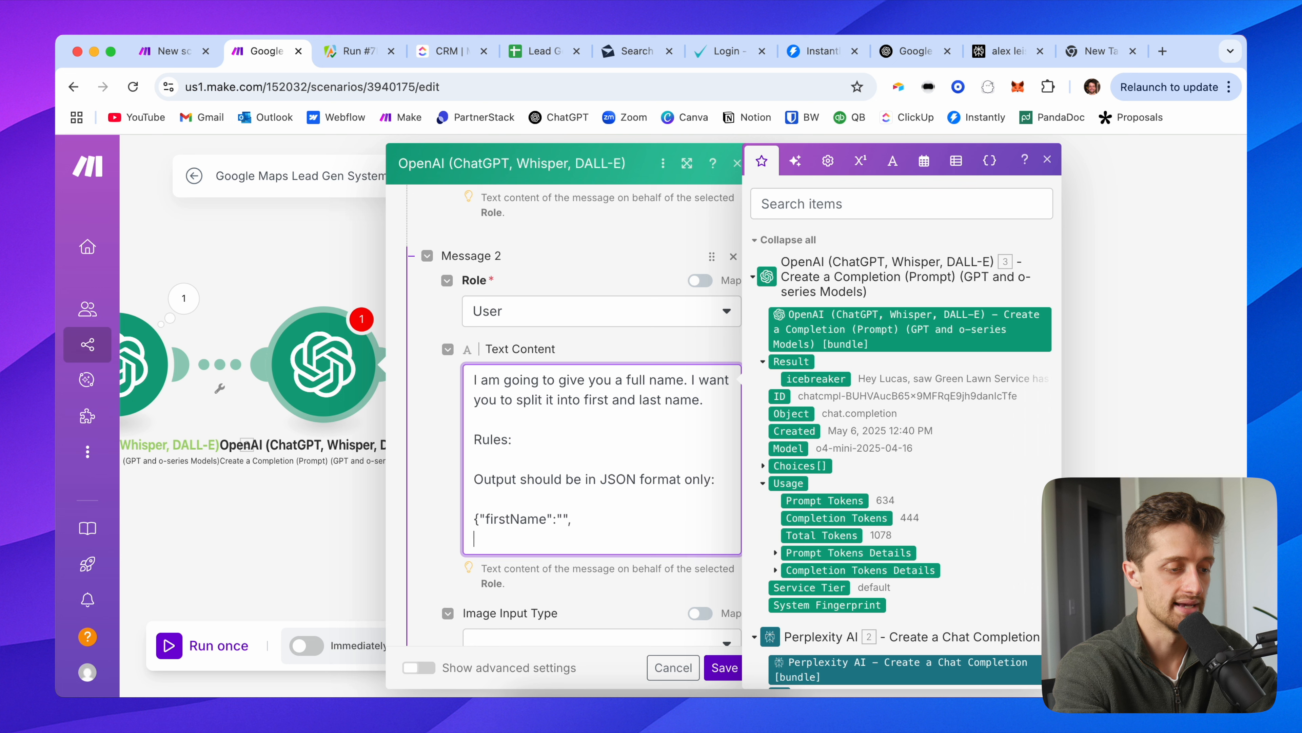
text("lastNa)
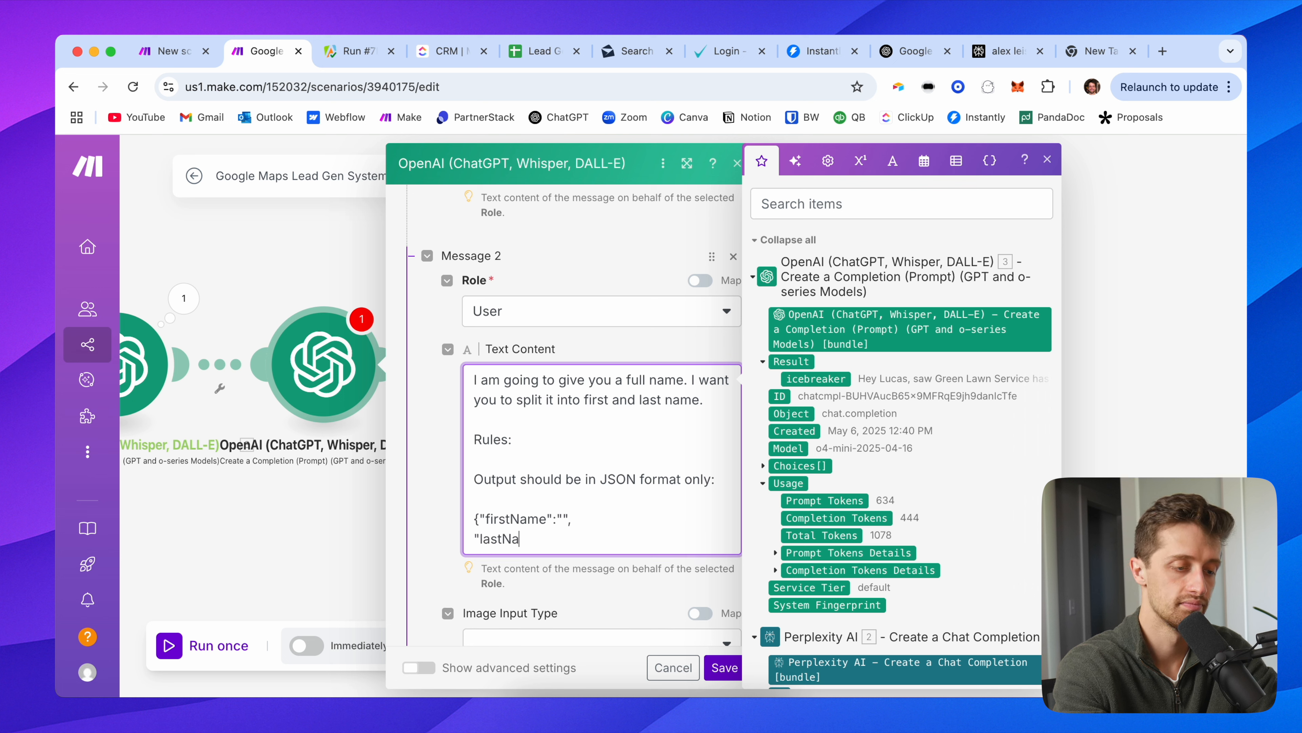
text(me":)
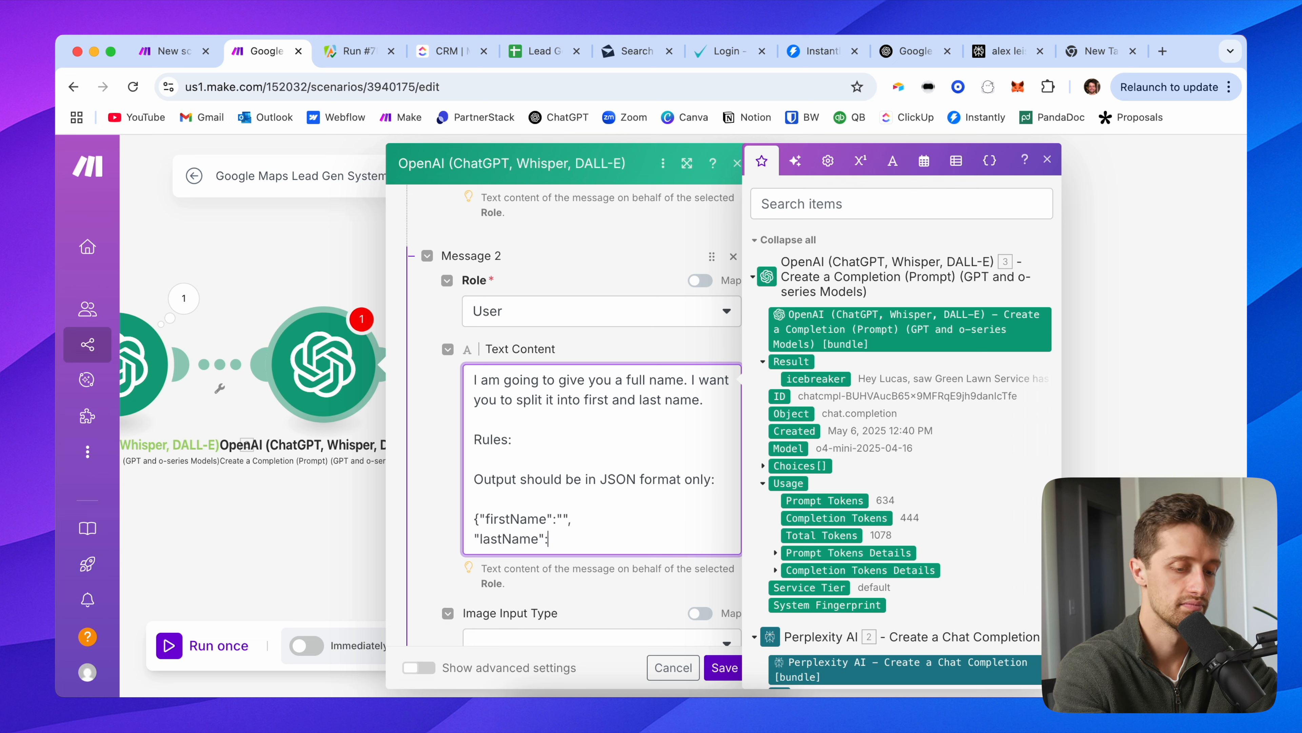
text(""})
click(563, 540)
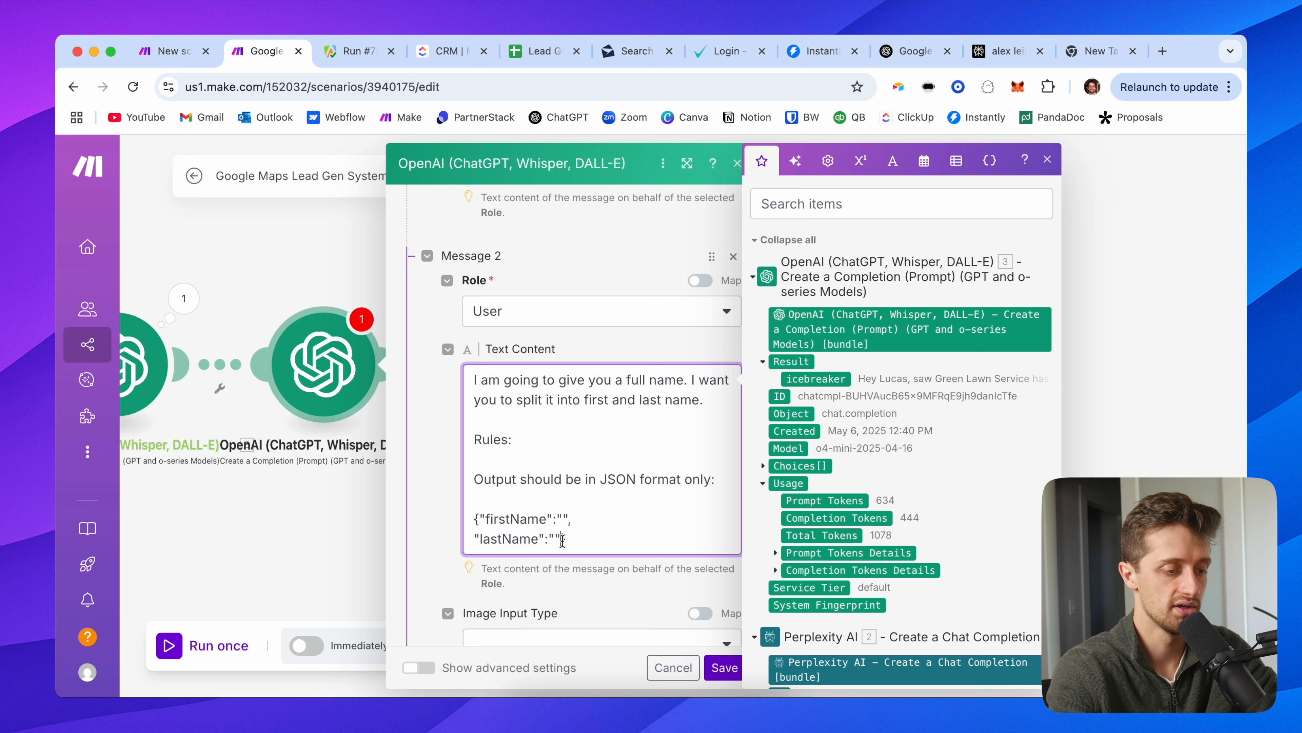
key(Return)
click(480, 519)
key(Return)
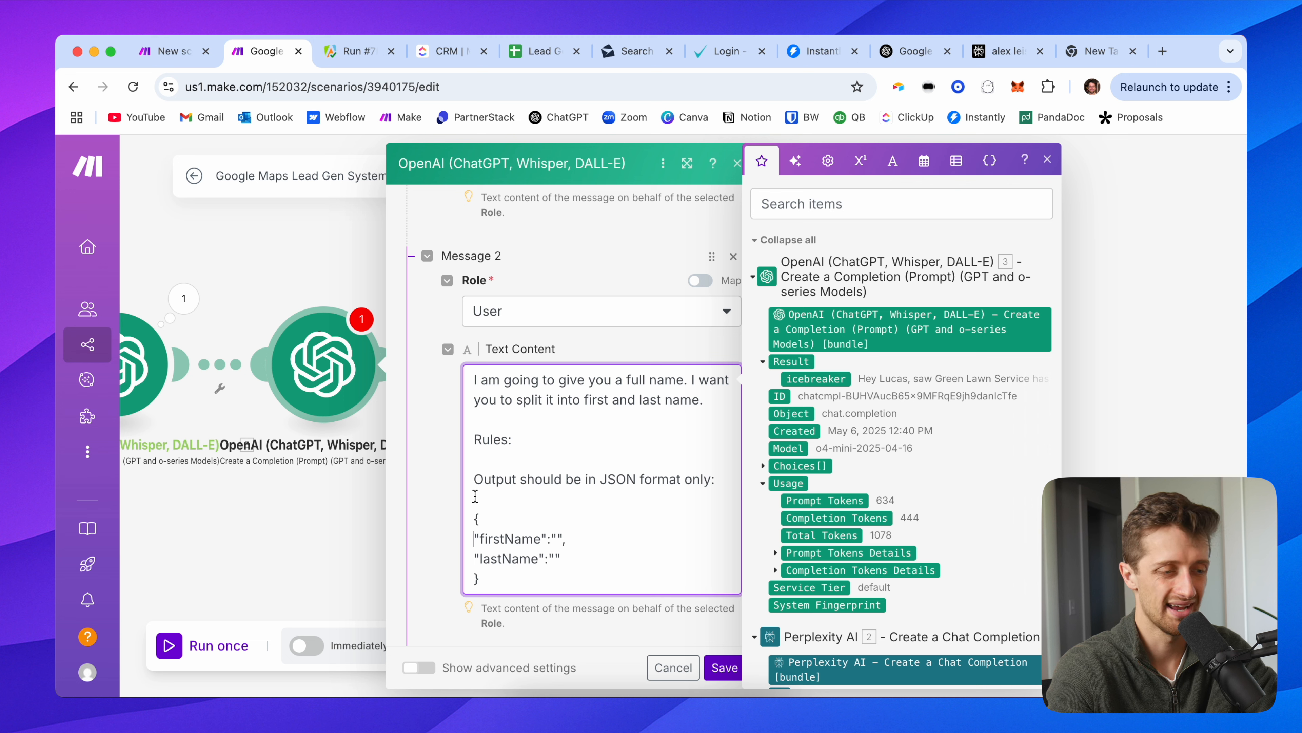
scroll(491, 509, down, 3)
scroll(451, 513, down, 2)
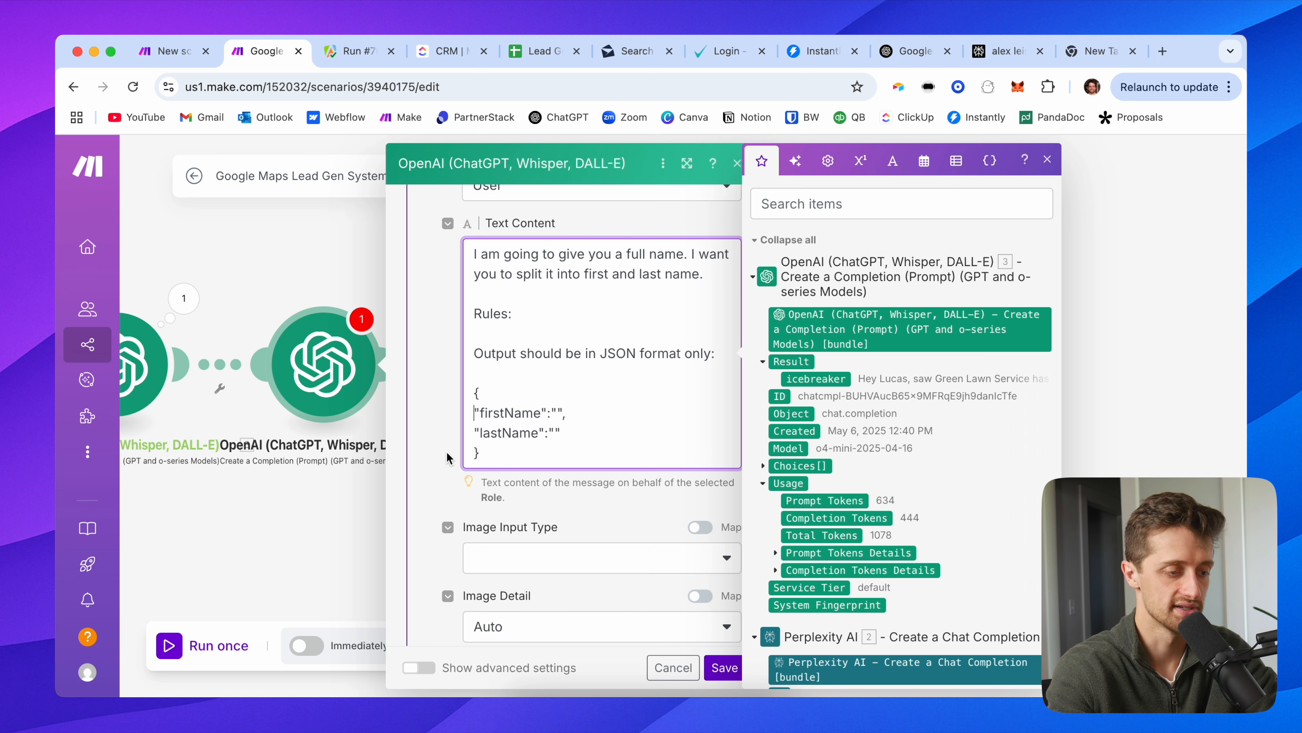
scroll(487, 499, down, 4)
Step: Add a third User message containing 'Name:' followed by a sample full name
click(486, 496)
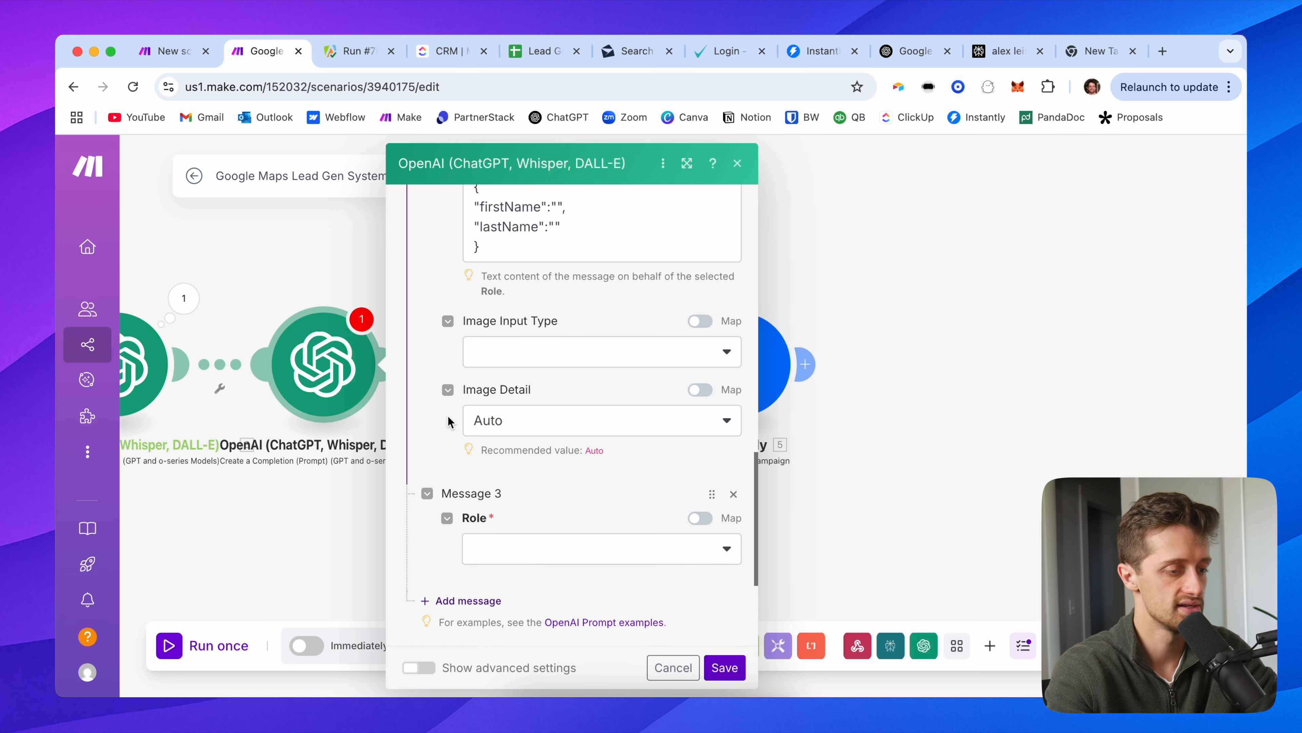
scroll(507, 451, down, 3)
click(519, 388)
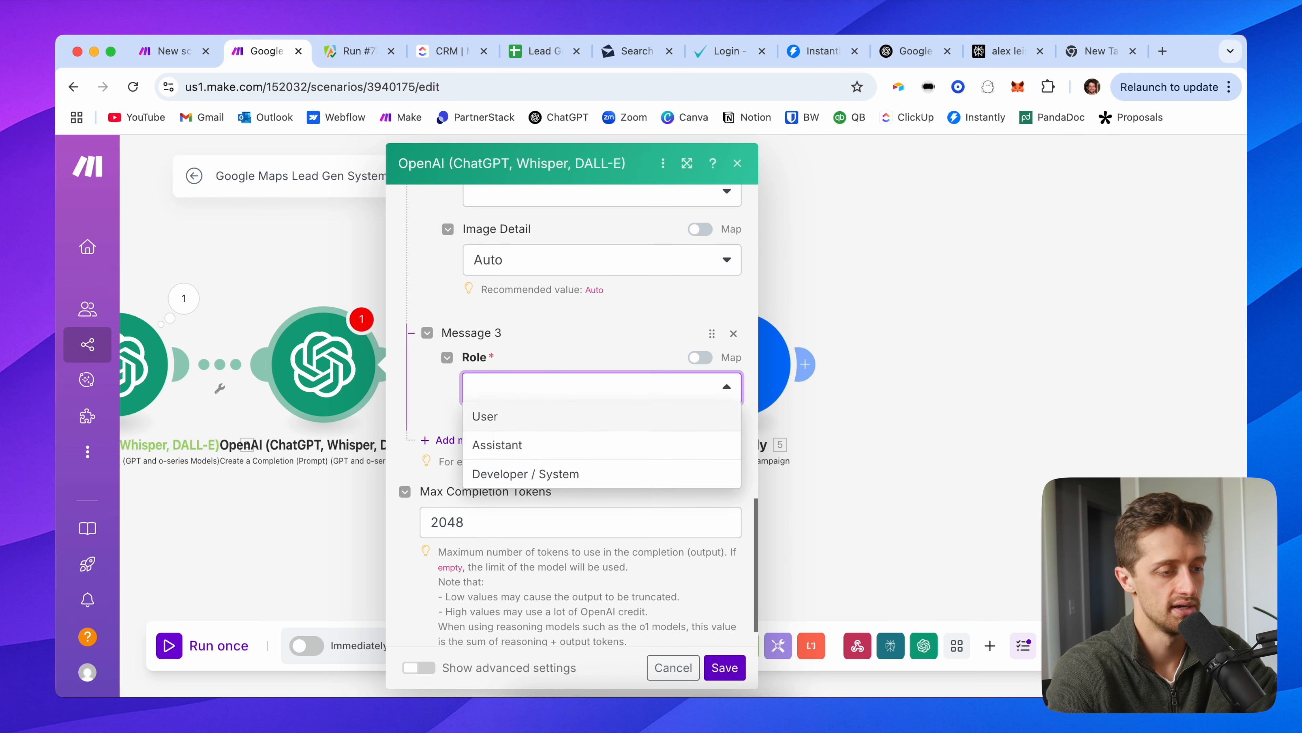
click(503, 431)
scroll(508, 405, down, 2)
click(527, 385)
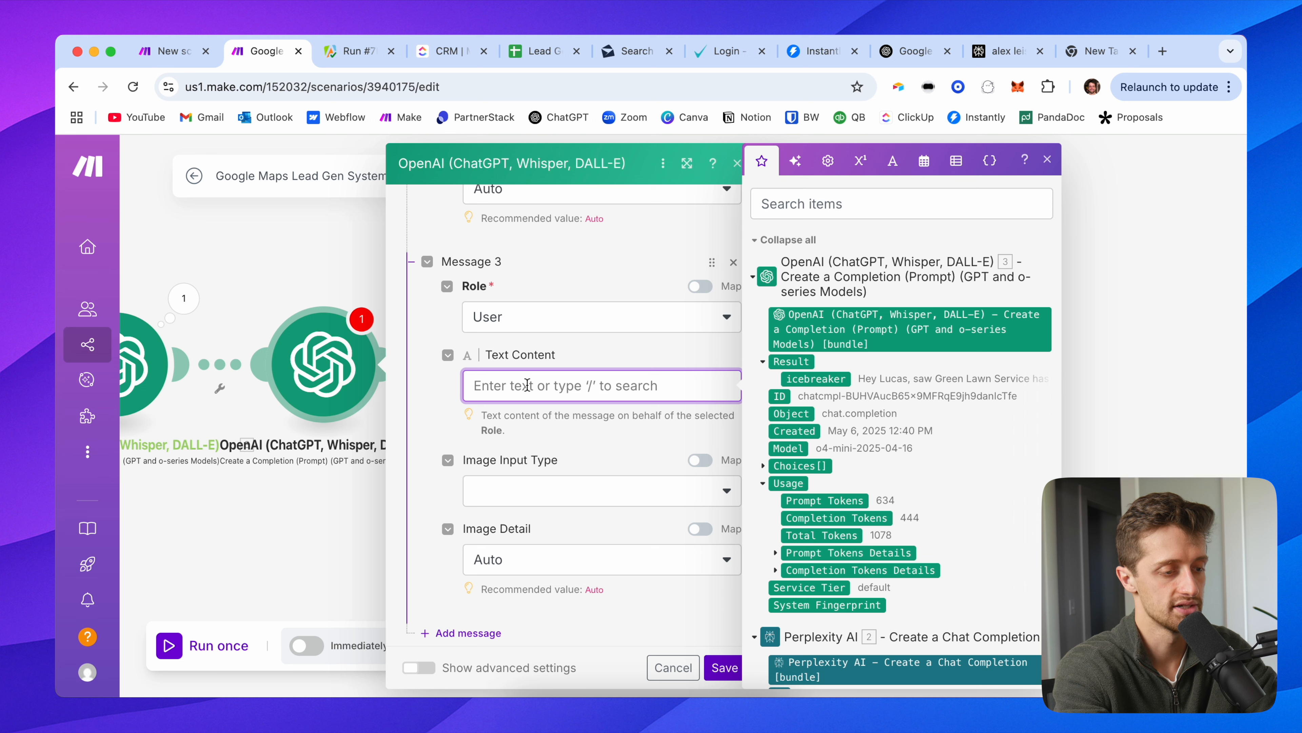
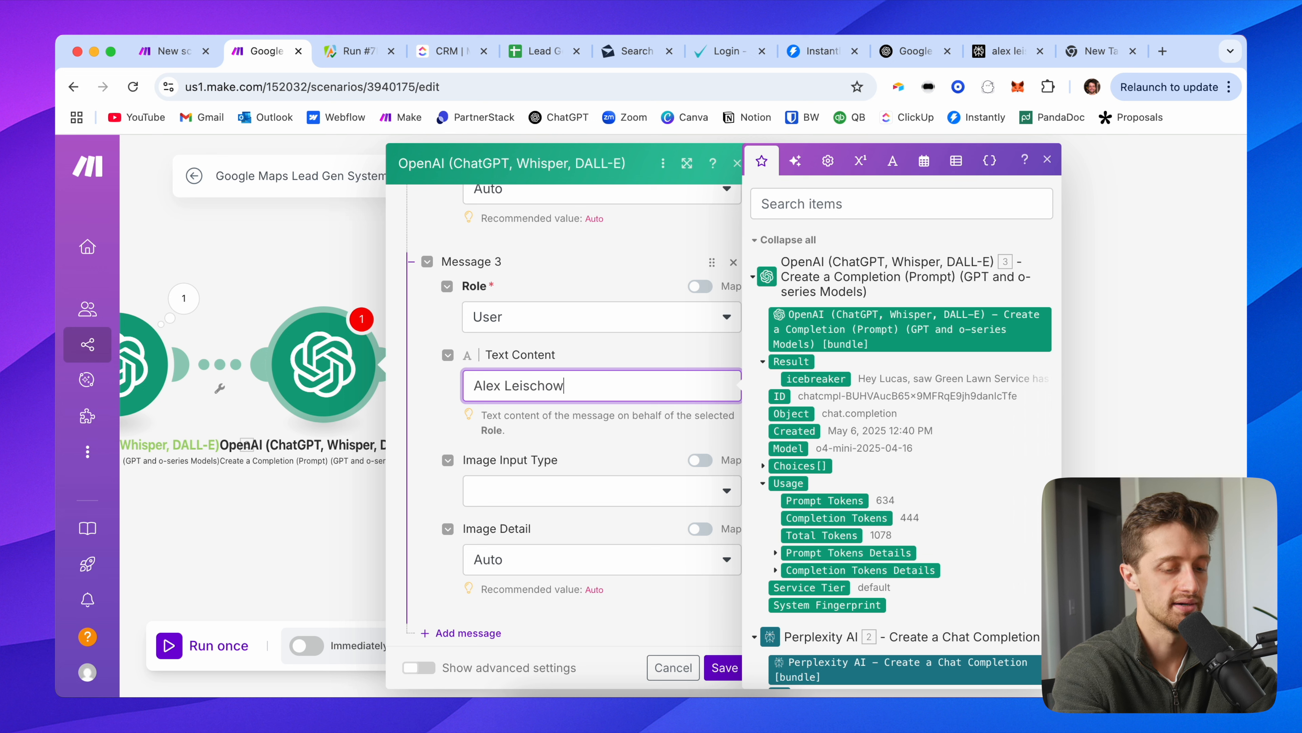
click(474, 385)
text(Name:)
scroll(487, 482, down, 4)
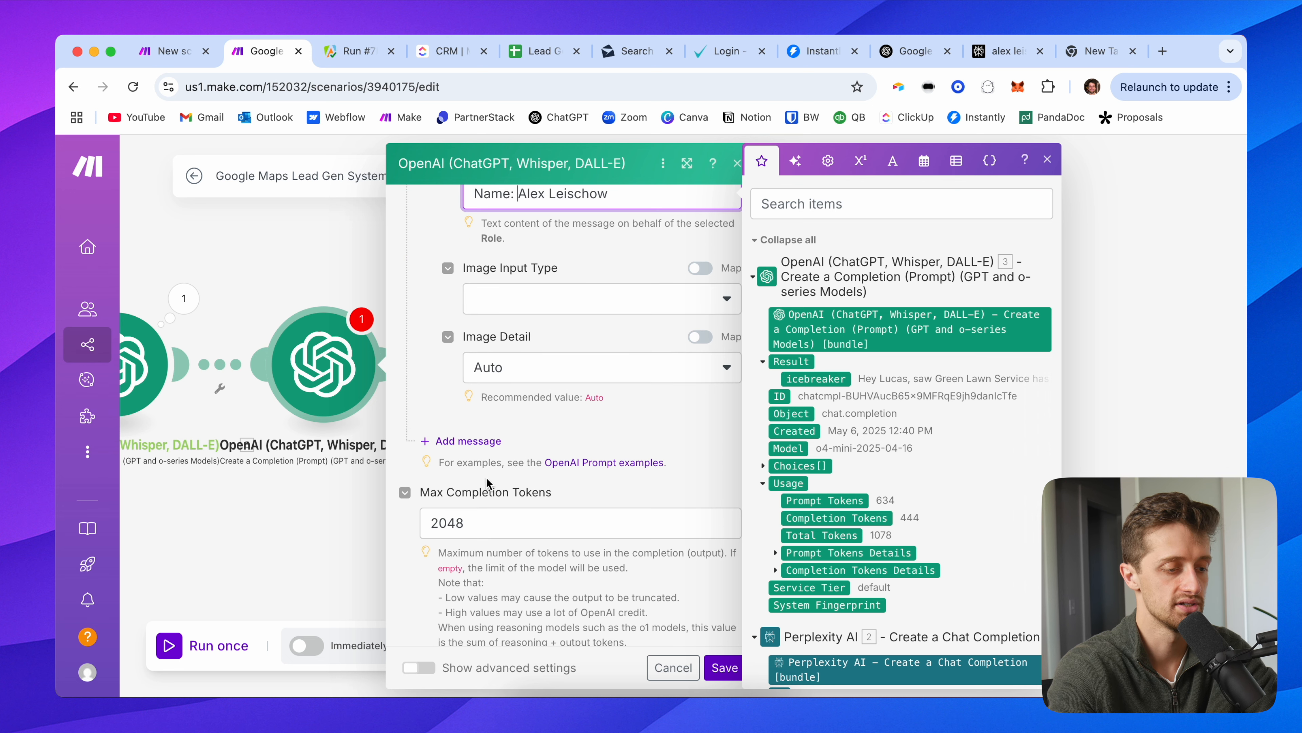
Step: Add a fourth Assistant message with the example firstName/lastName JSON reply
click(464, 443)
click(513, 490)
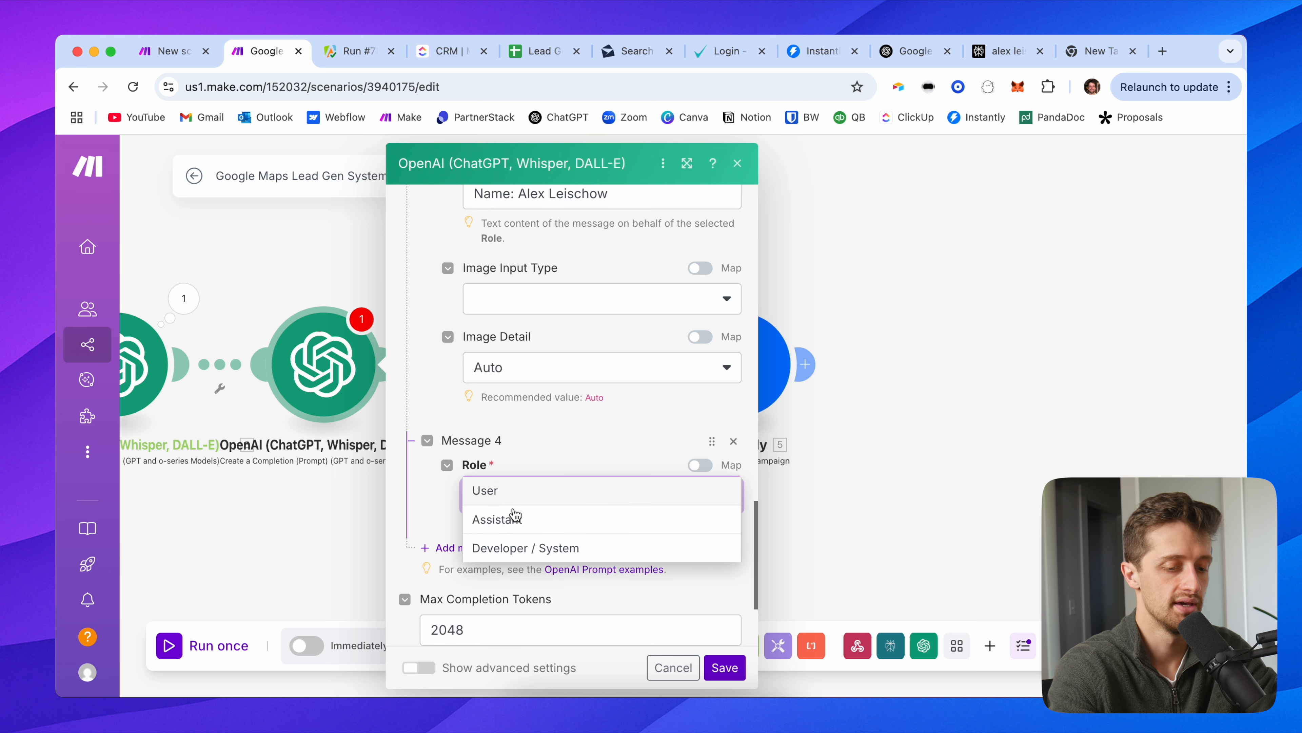
click(512, 532)
scroll(513, 532, down, 1)
click(513, 515)
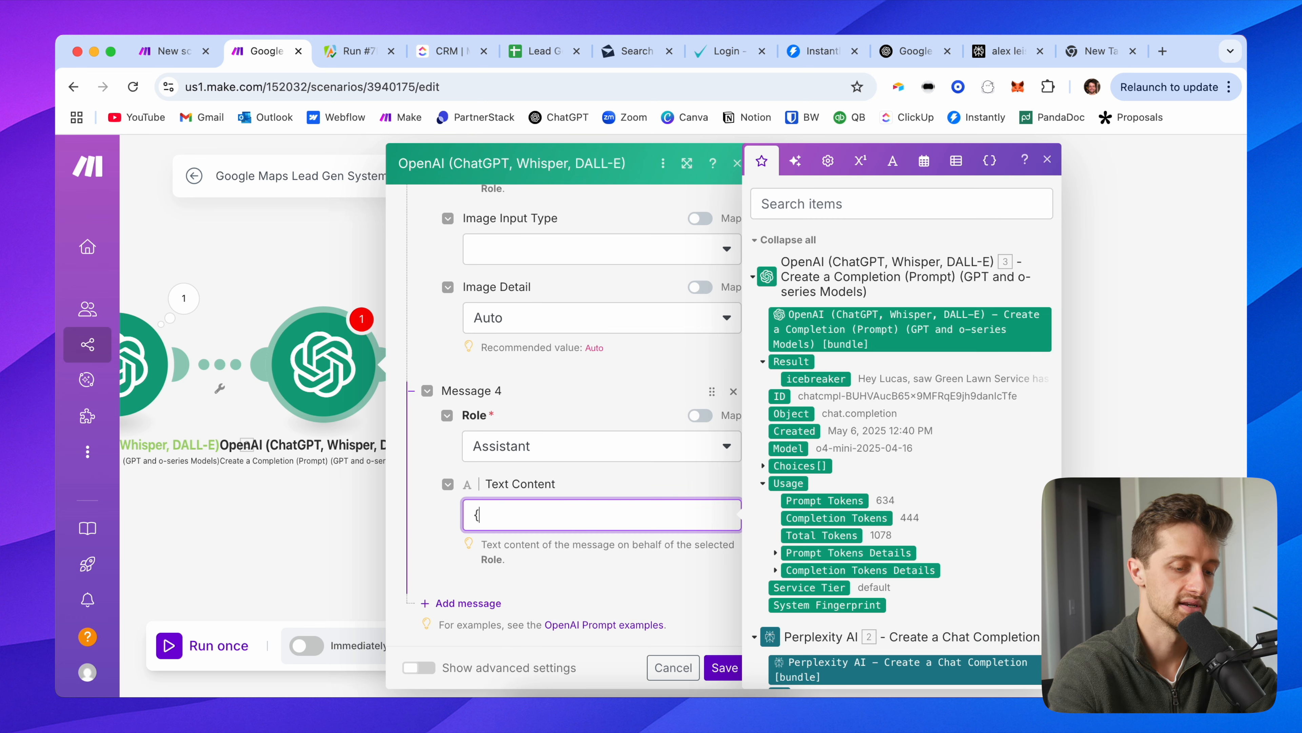
key(Return)
key(Return)
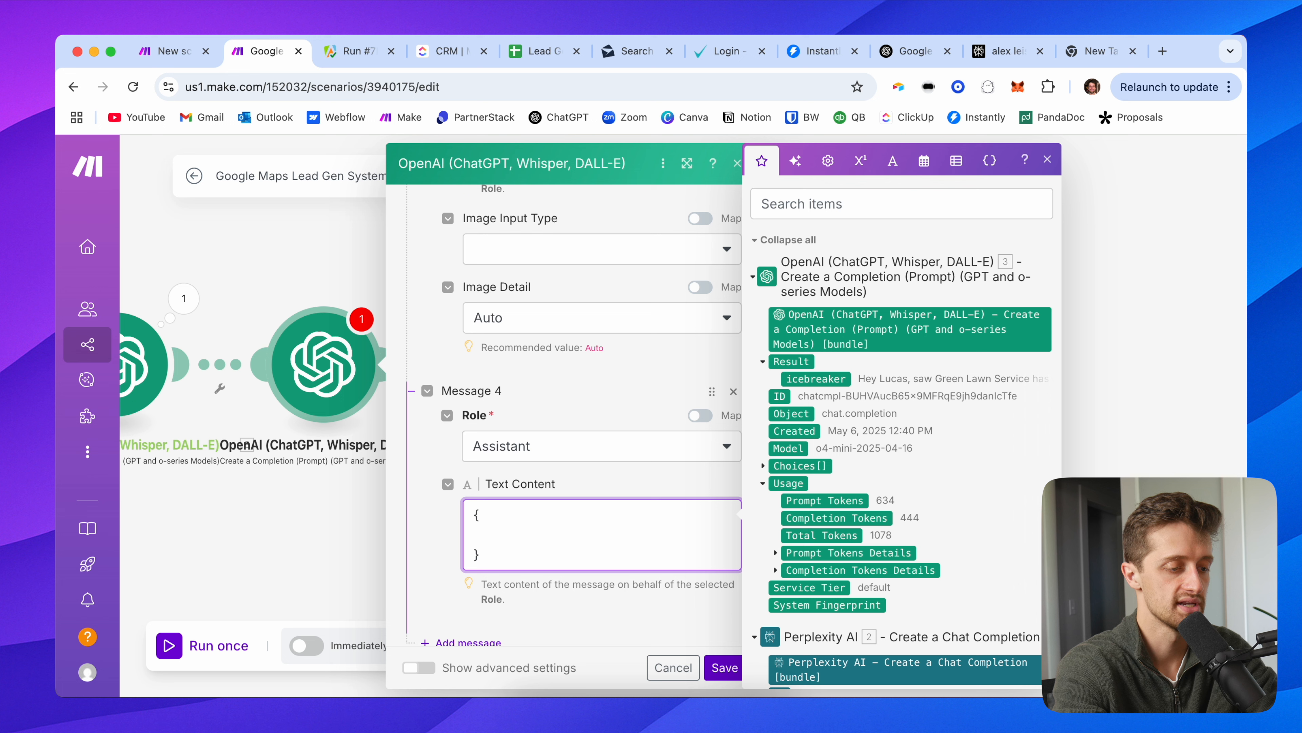
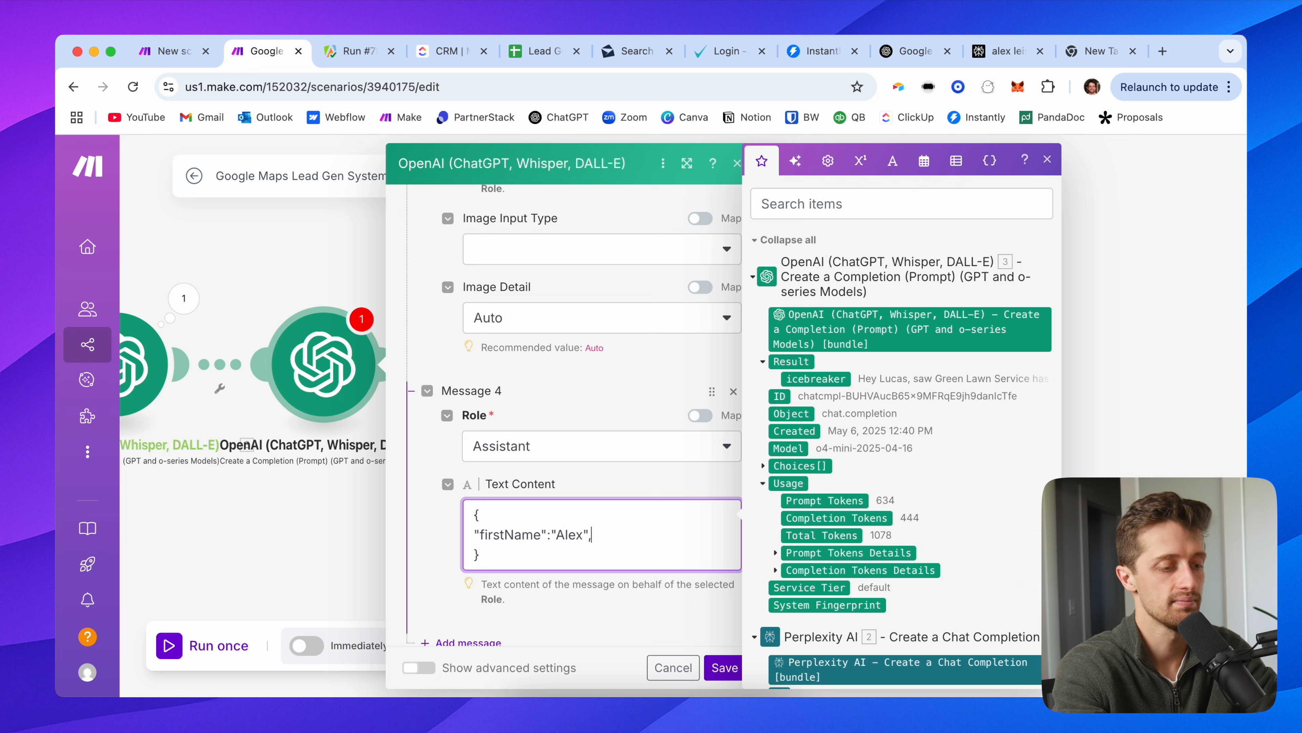
key(Return)
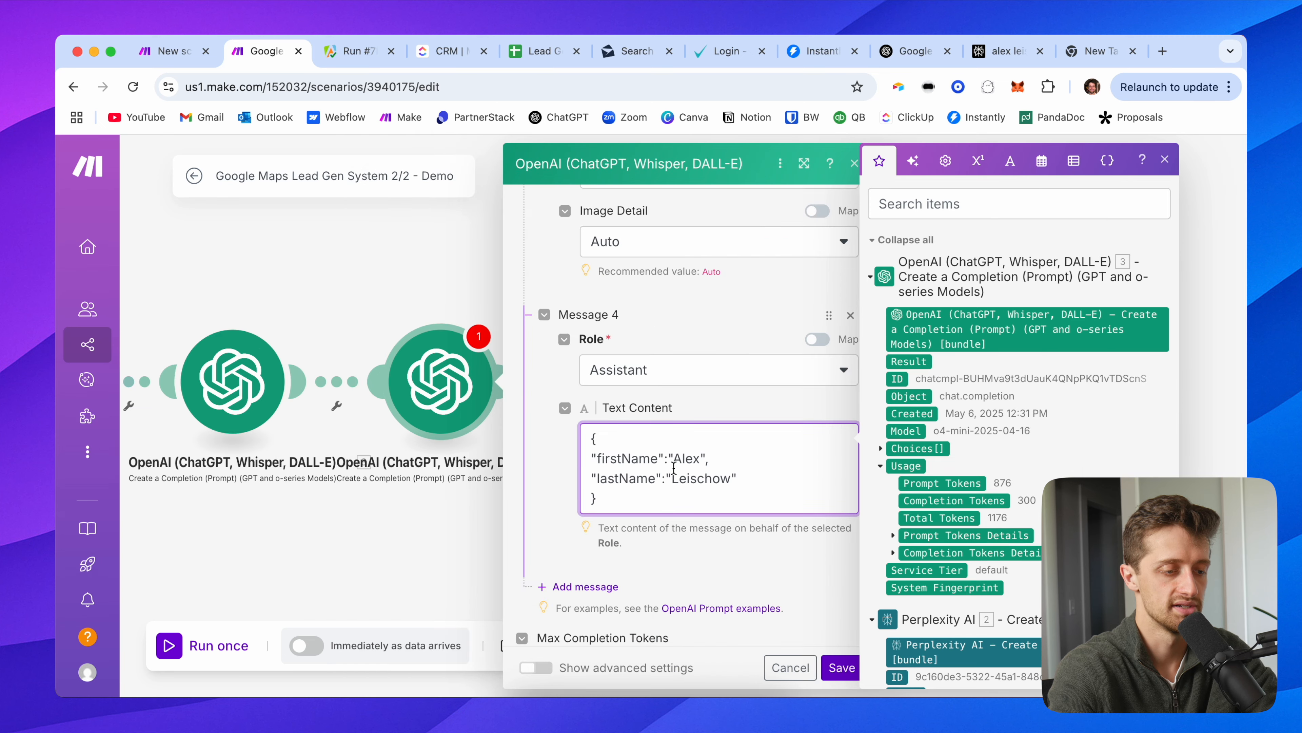
Step: Close the mapping panel and add a fifth message to the prompt
click(553, 462)
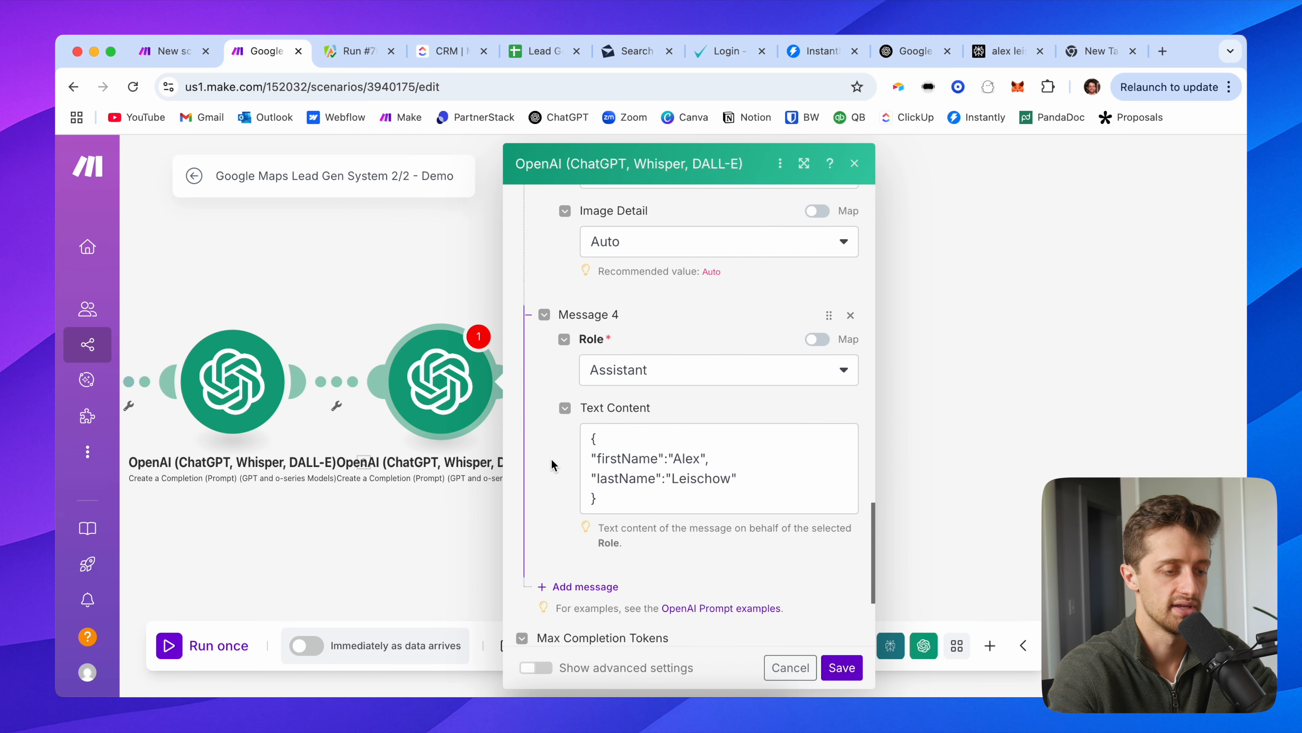
scroll(553, 463, down, 2)
click(584, 499)
scroll(647, 504, down, 2)
Step: Make message 5 a User message reading 'Name:' with the webhook's personFullName mapped in
click(635, 472)
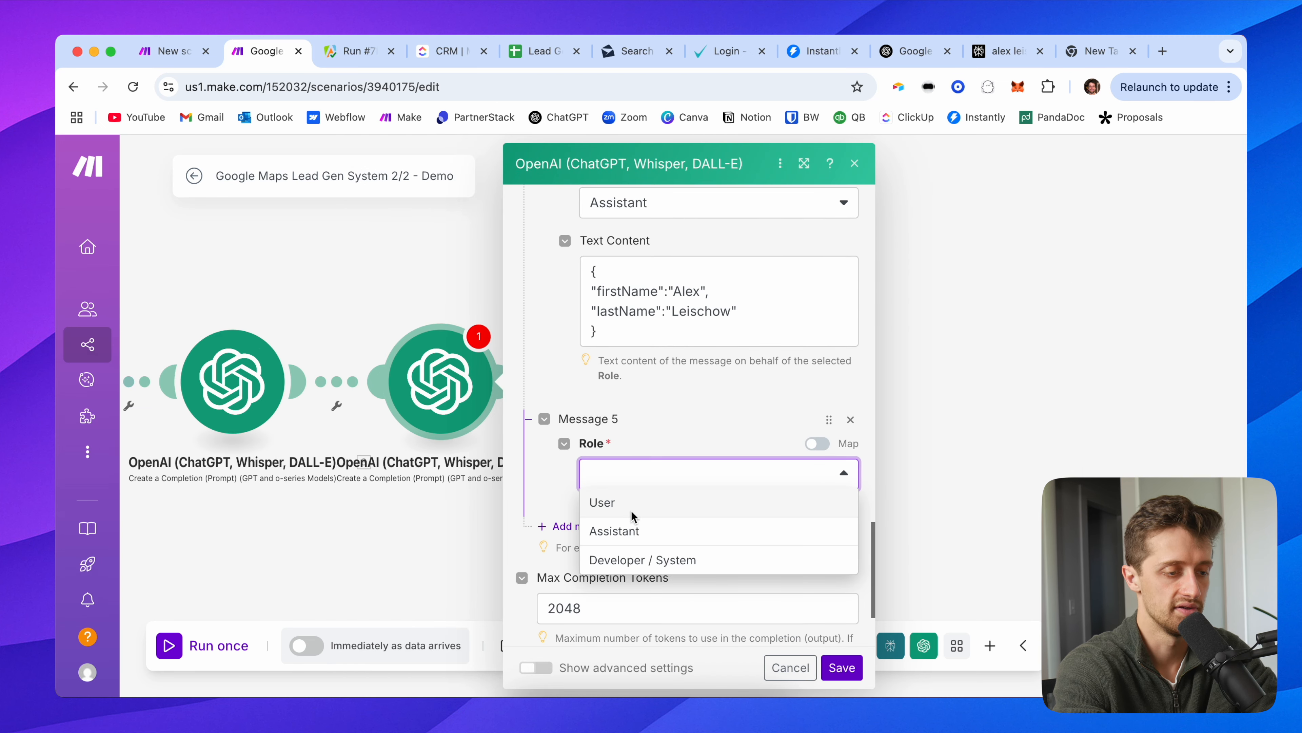
click(628, 503)
scroll(641, 462, down, 2)
click(645, 436)
text(Na)
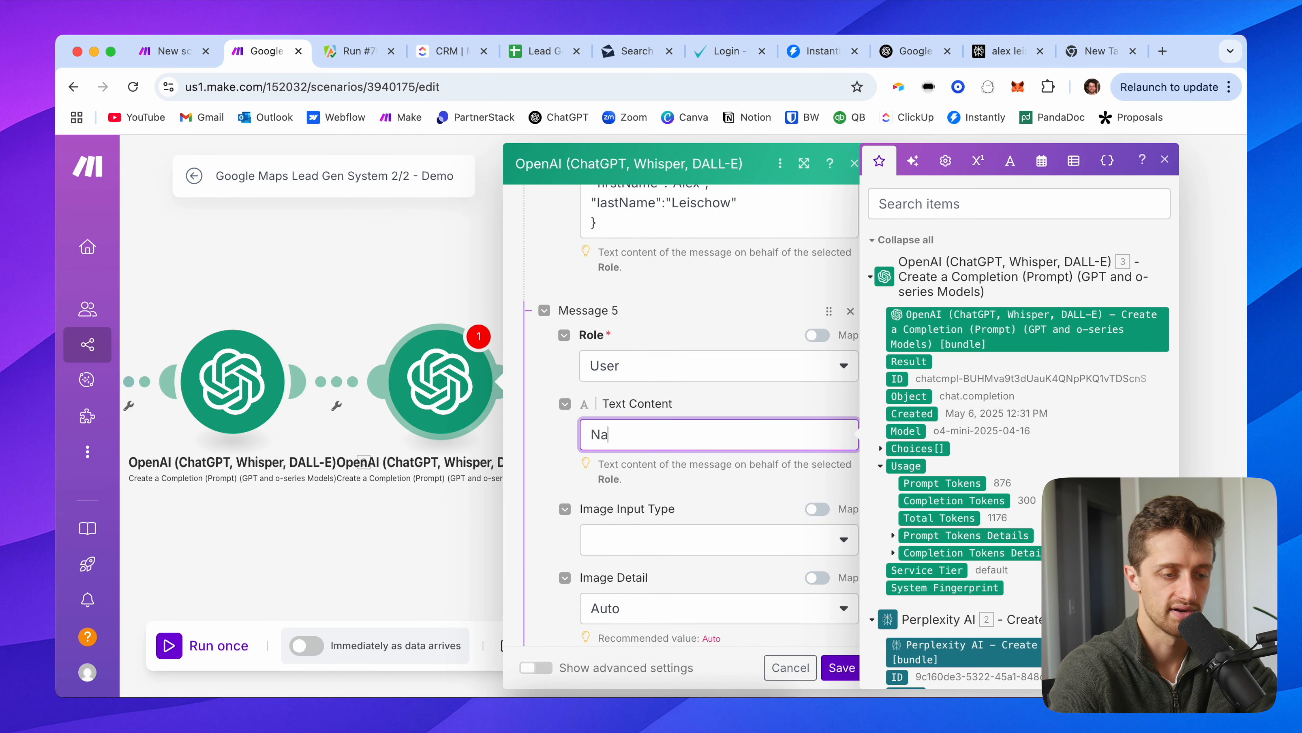
scroll(944, 507, down, 10)
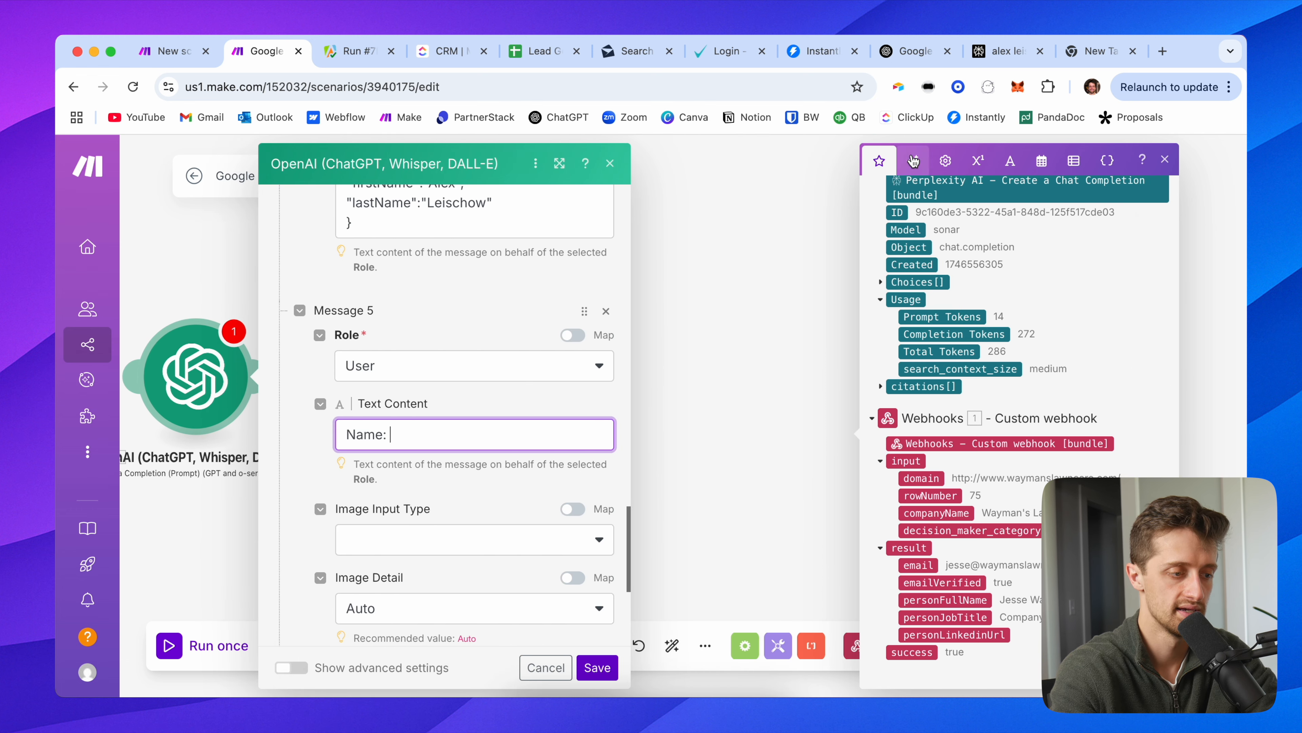
click(710, 315)
click(203, 375)
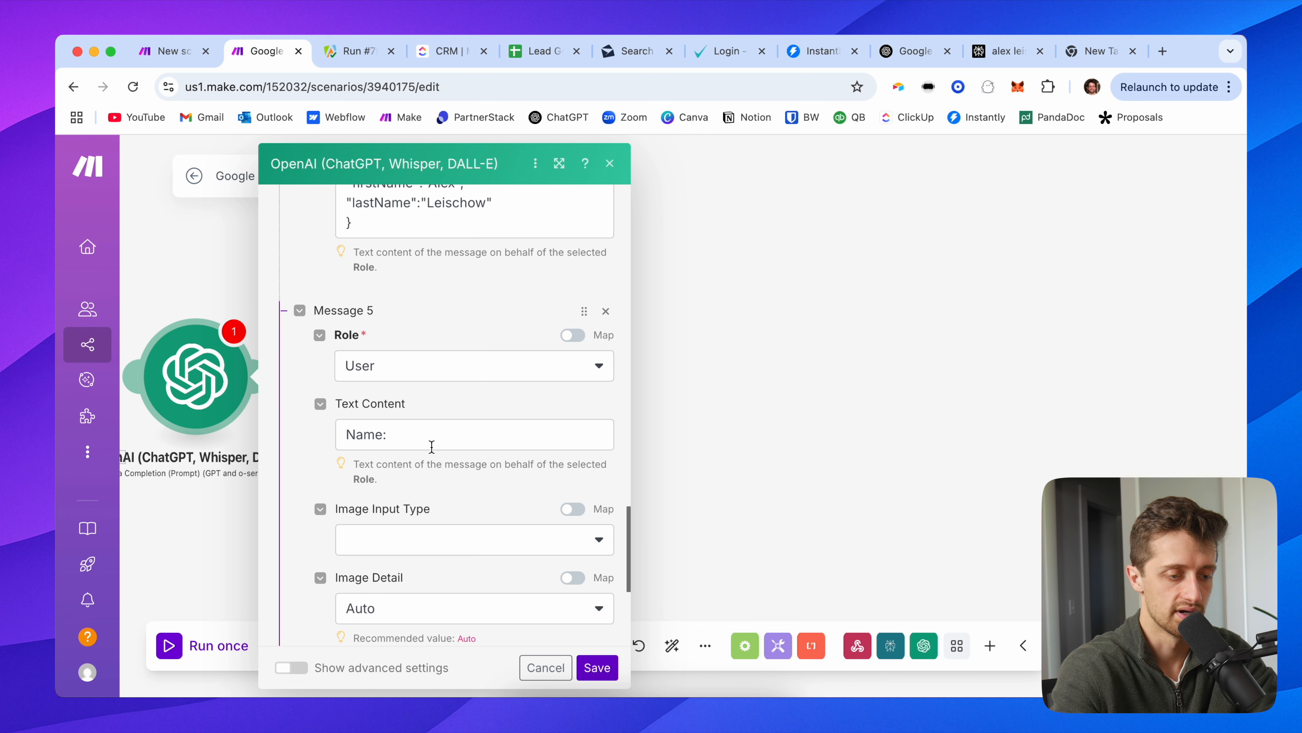
click(432, 442)
scroll(757, 560, down, 10)
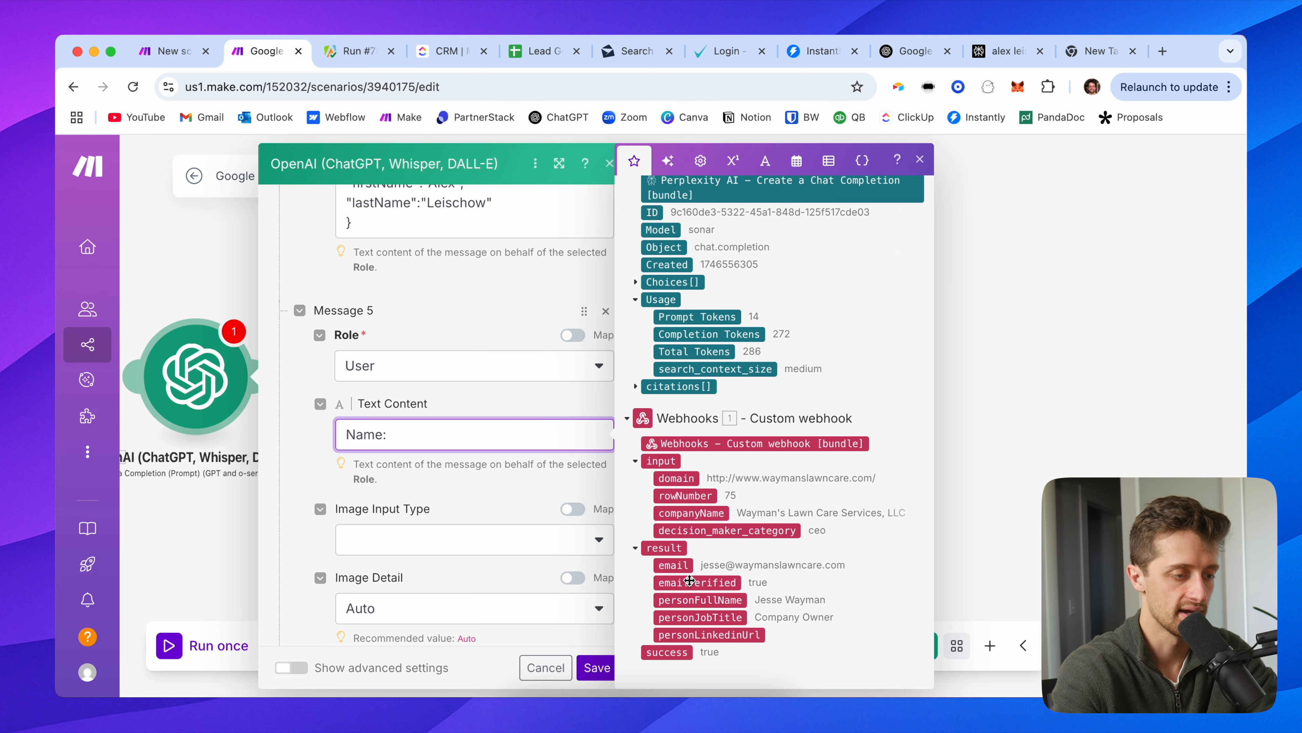
click(714, 599)
click(311, 475)
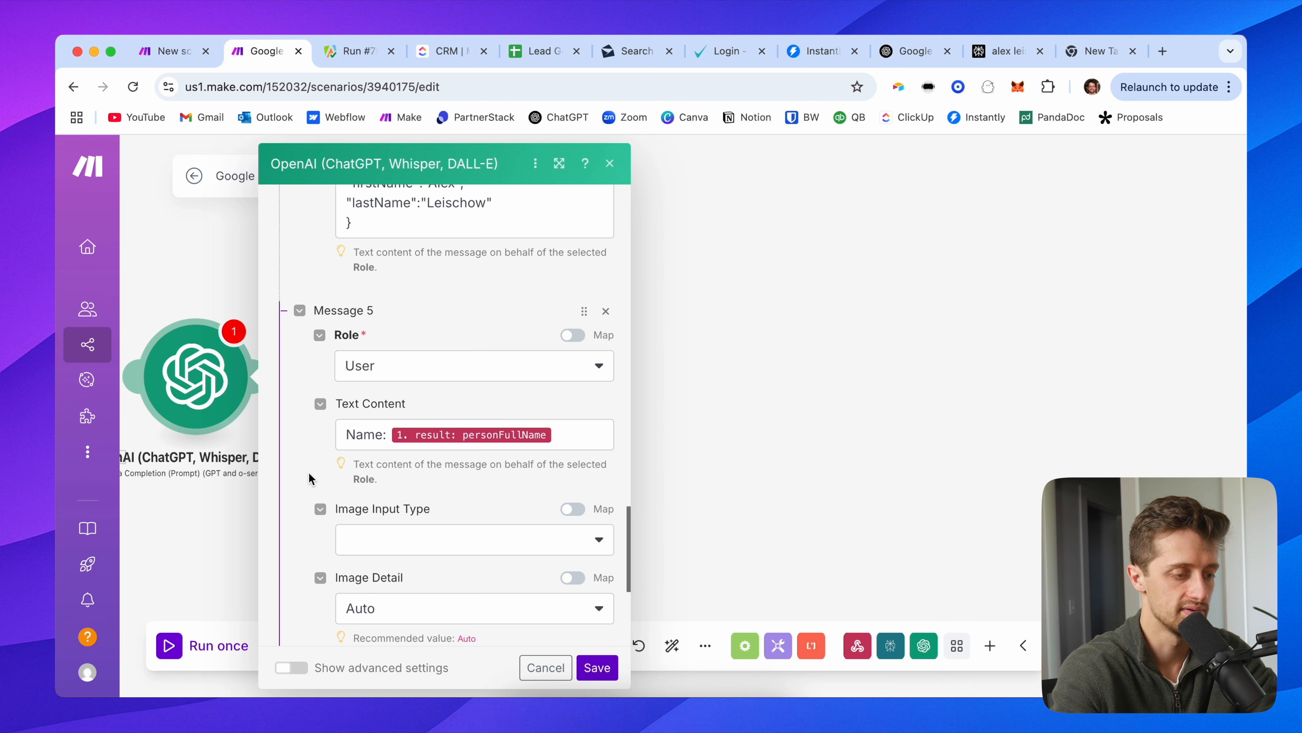
Step: In advanced settings, set Response Format to JSON Object with parsing enabled, and save
scroll(318, 495, down, 5)
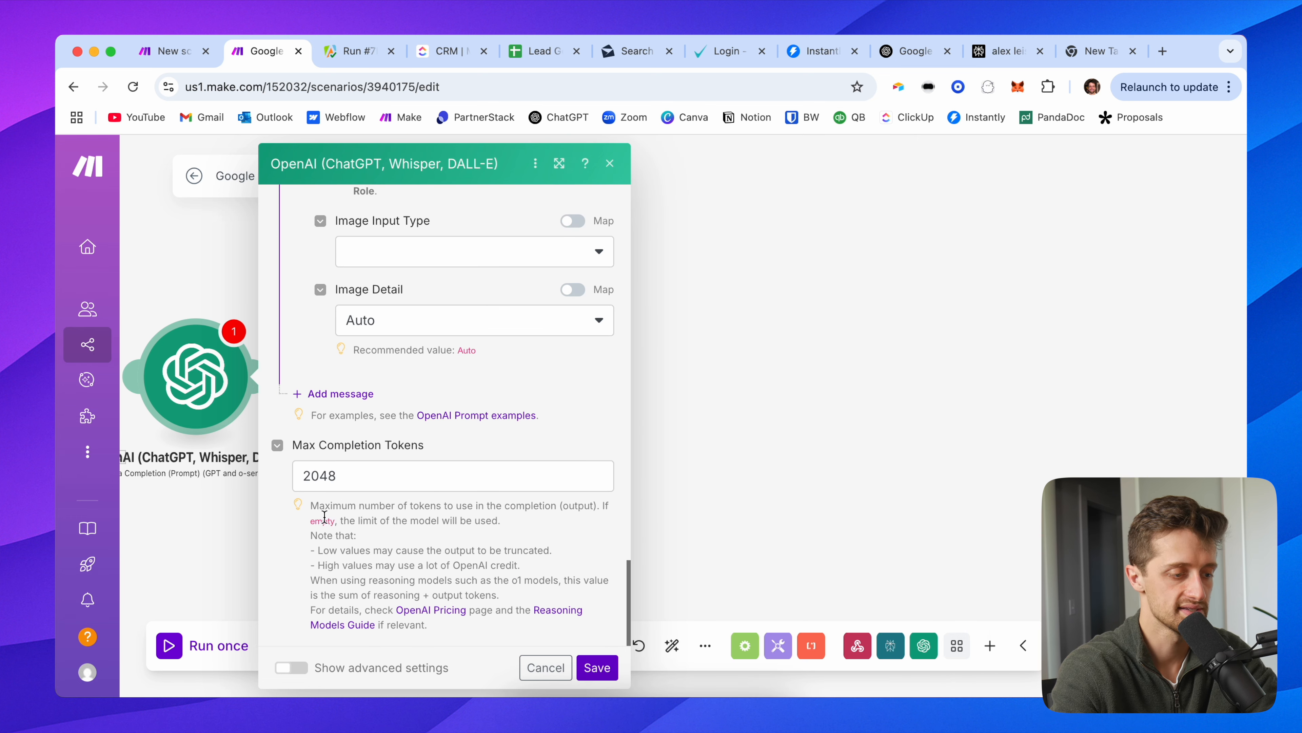
click(303, 665)
scroll(328, 534, down, 4)
click(333, 369)
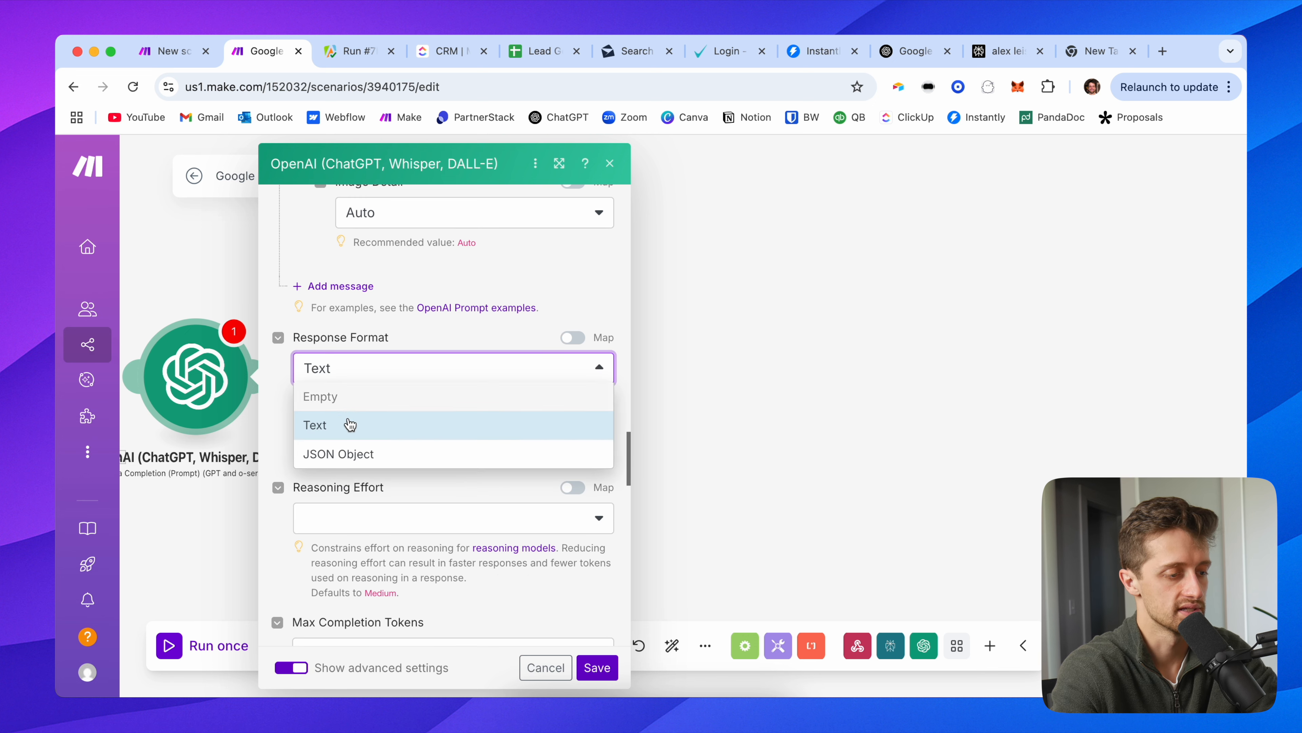
click(349, 454)
click(300, 507)
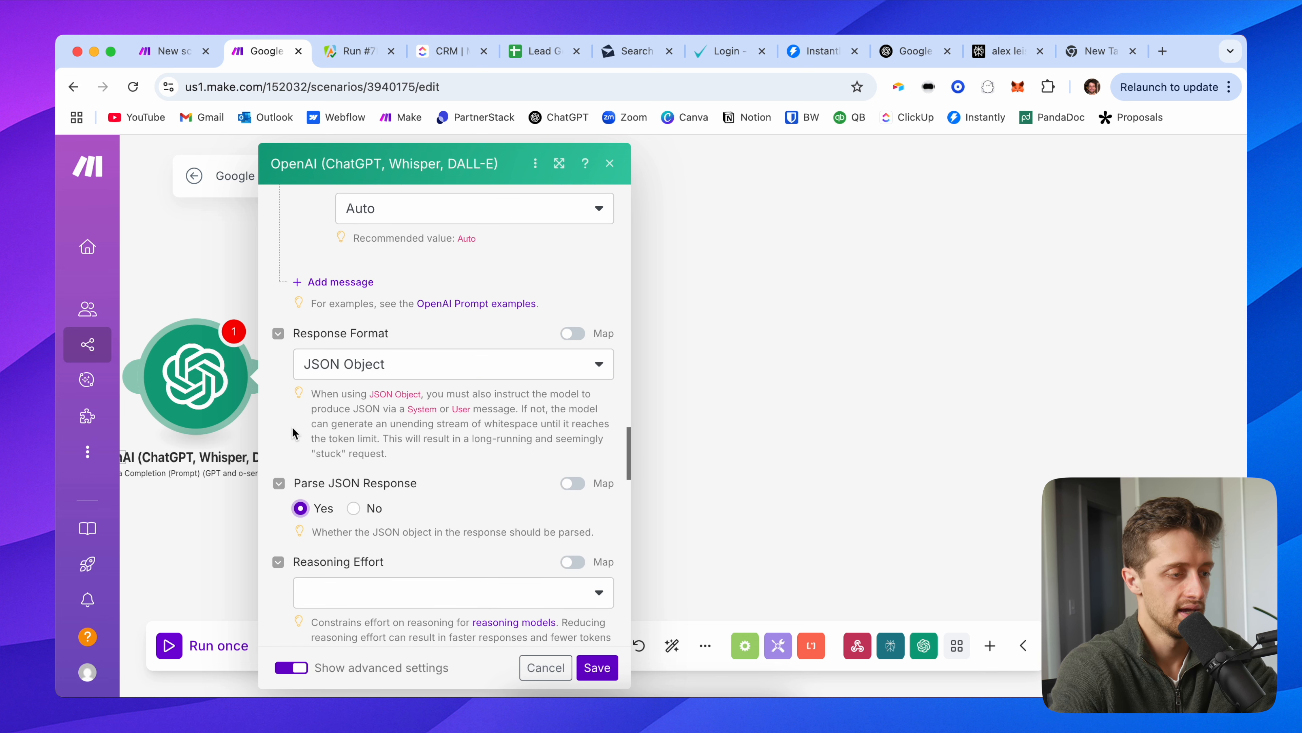
scroll(292, 433, down, 8)
scroll(419, 519, down, 3)
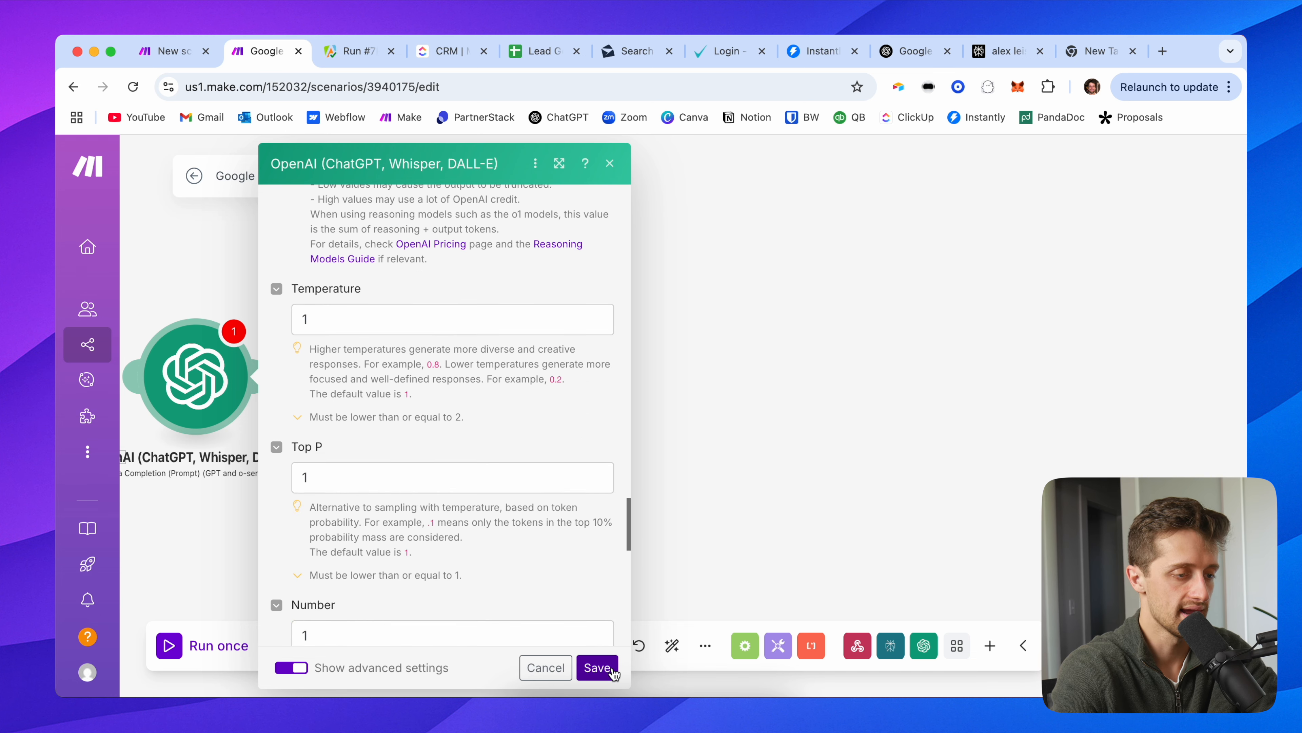
click(597, 666)
Step: Run only the name-splitting OpenAI module with a sample full name as personFullName
drag(387, 262, 576, 255)
right_click(488, 364)
click(541, 398)
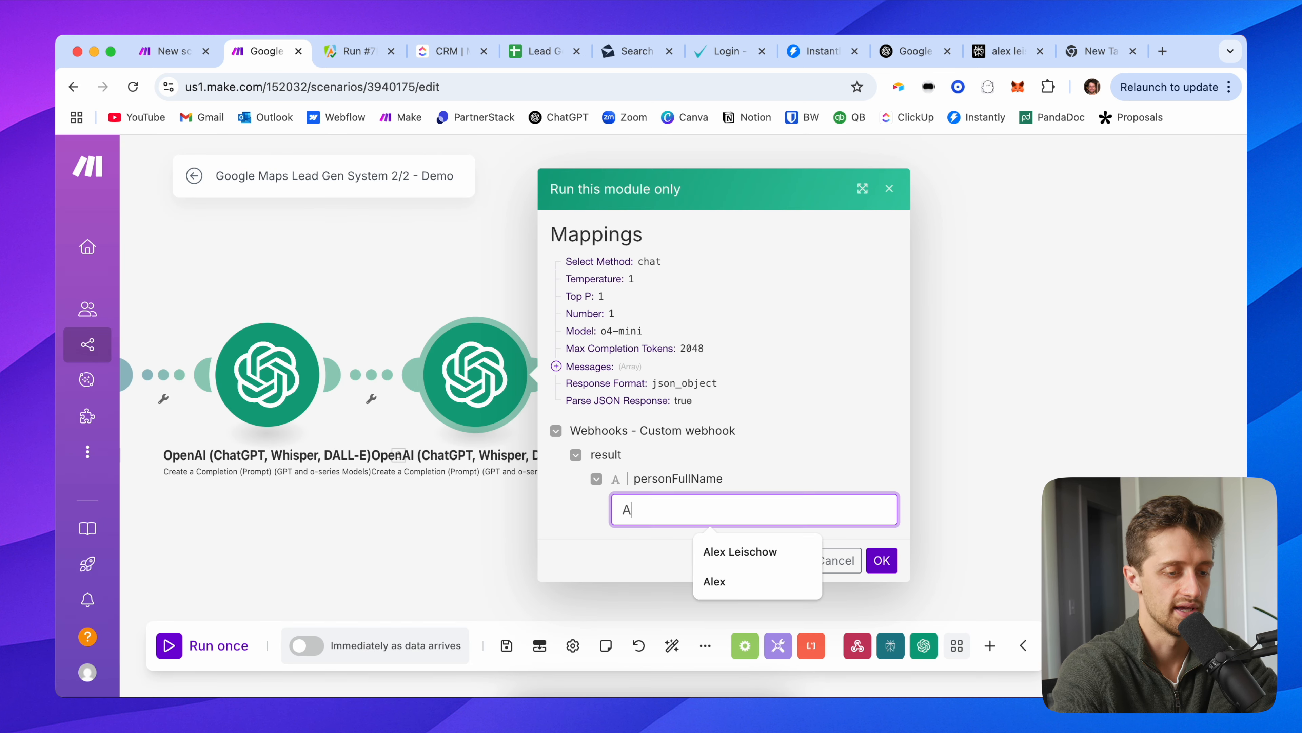
click(881, 560)
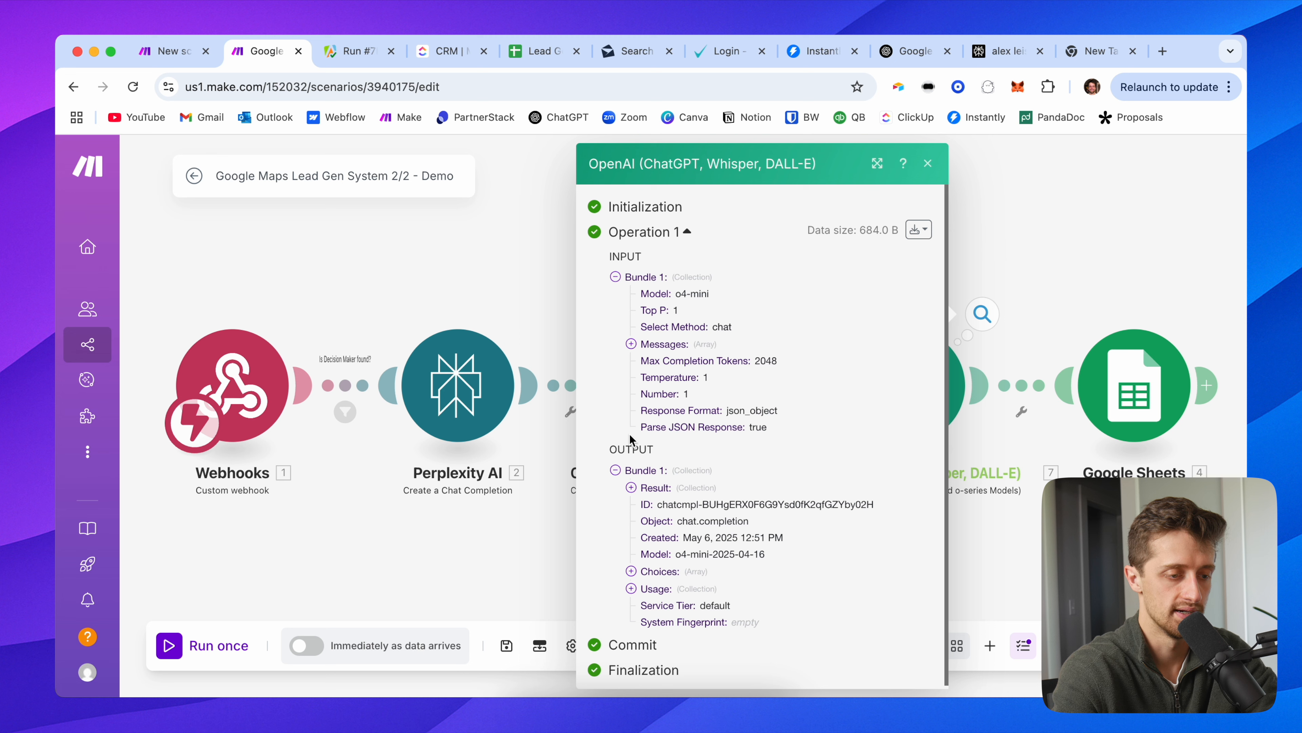
Step: Expand the output's Choices and Result to confirm separate firstName and lastName values
click(660, 571)
click(661, 589)
scroll(700, 611, down, 1)
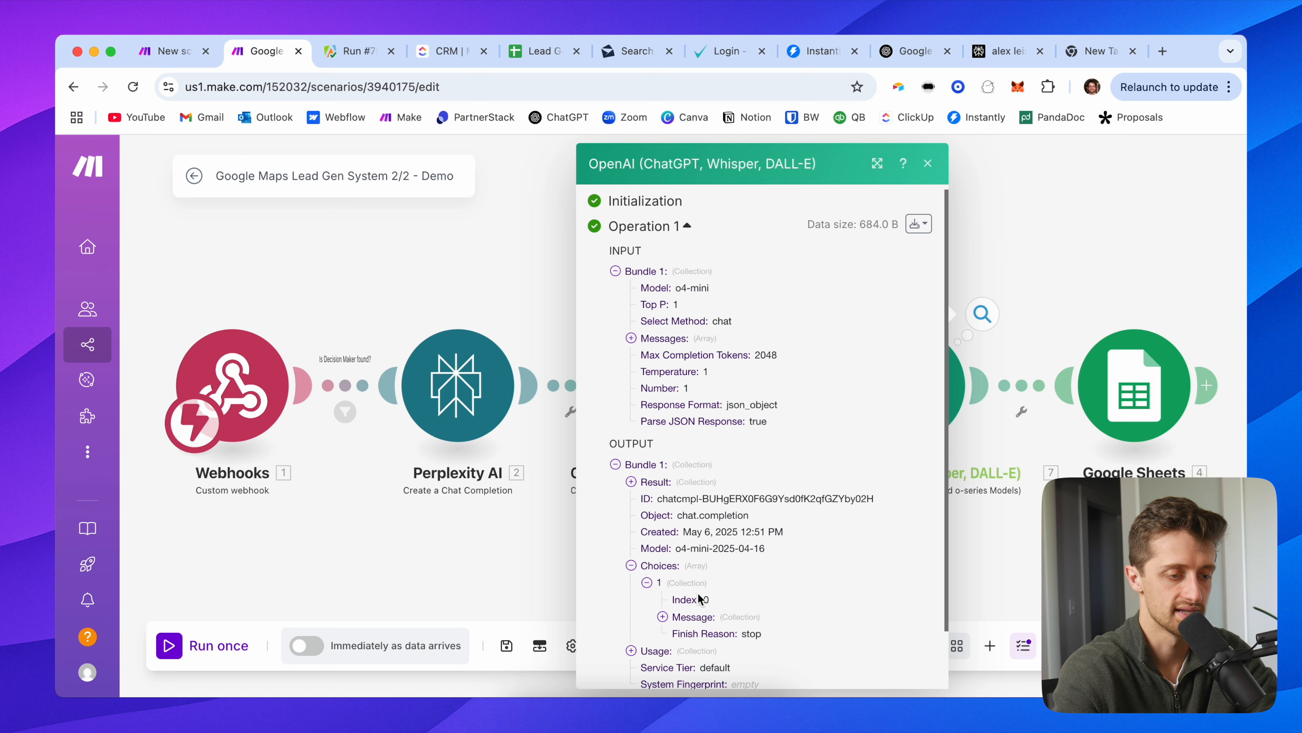
click(656, 484)
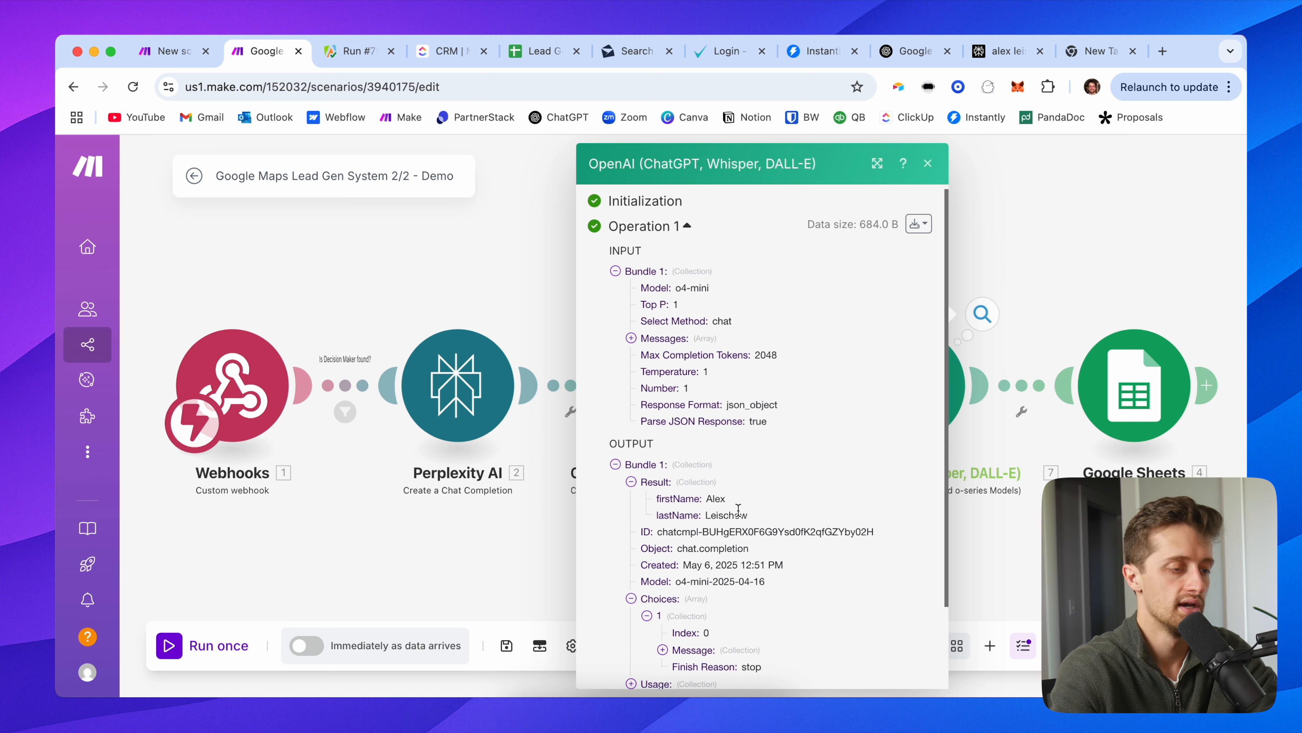
click(477, 300)
drag(529, 286, 151, 288)
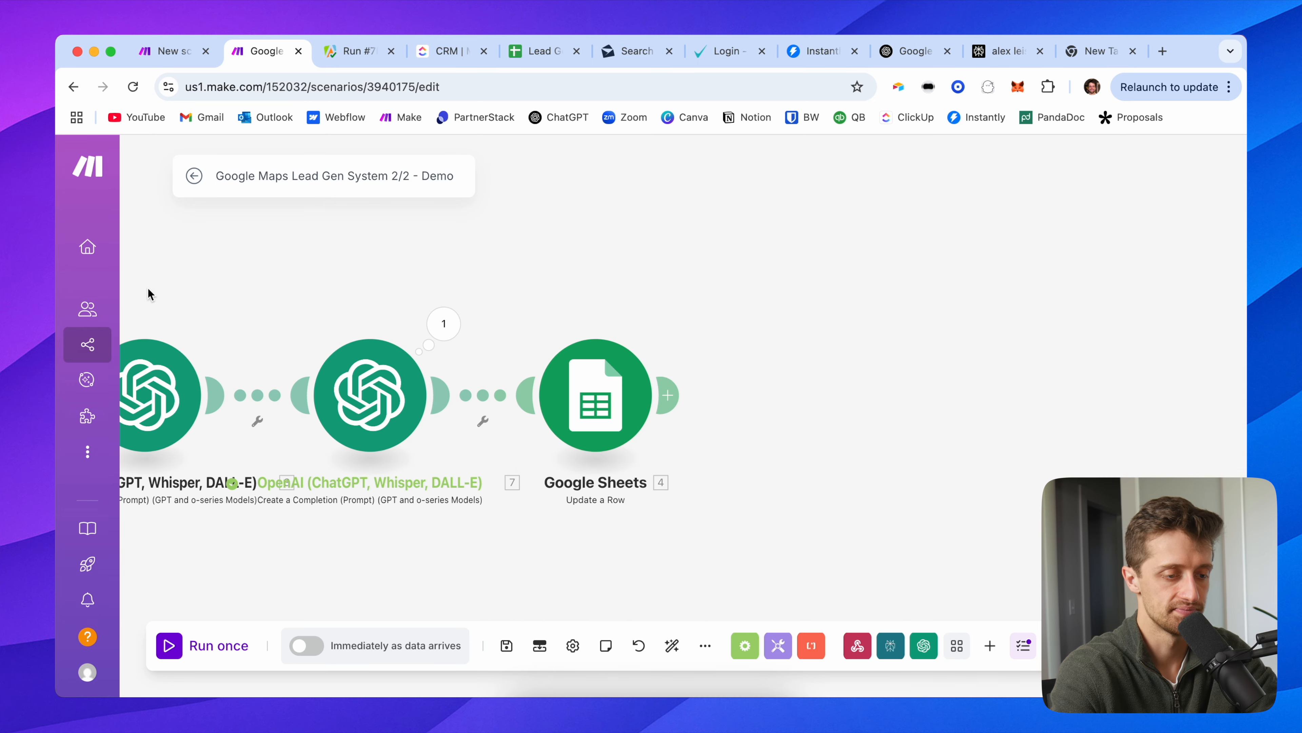
Step: Map the Google Sheets row's firstName (I) and lastName (J) to the OpenAI name outputs
click(530, 406)
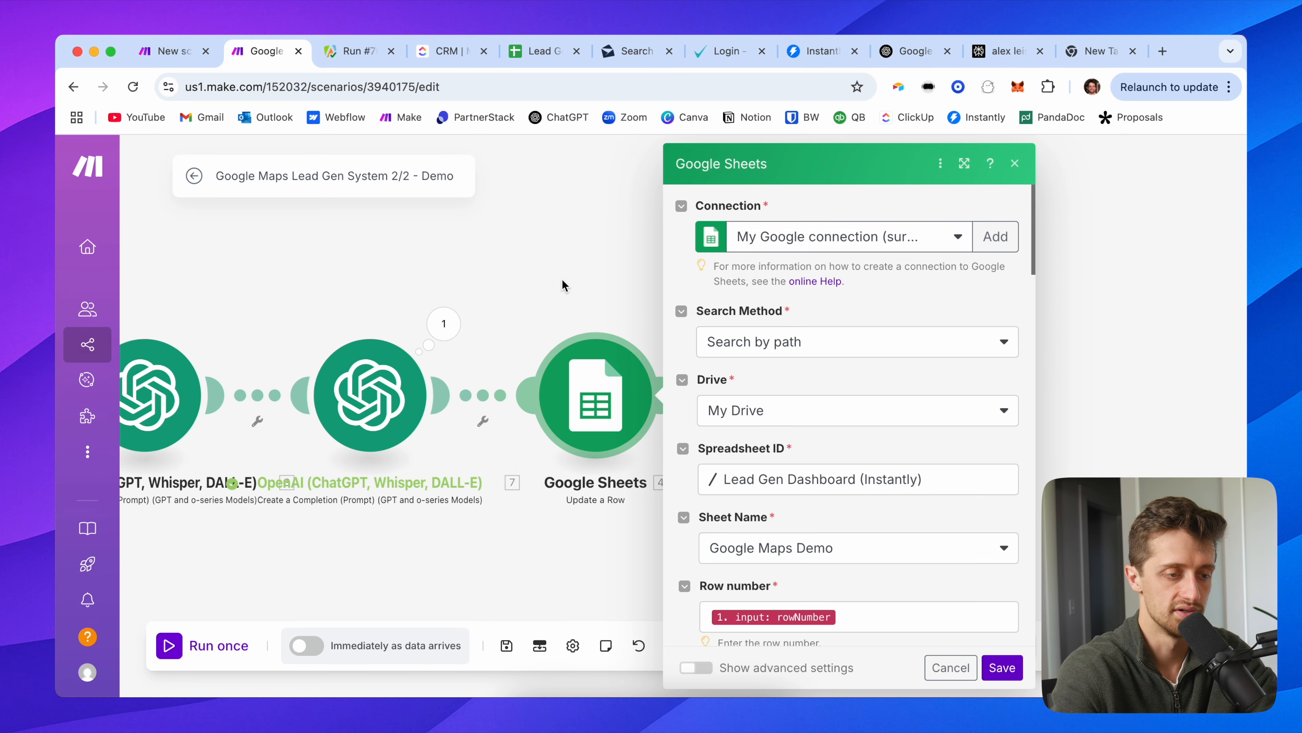
scroll(822, 500, down, 20)
scroll(783, 442, up, 2)
click(927, 344)
key(BackSpace)
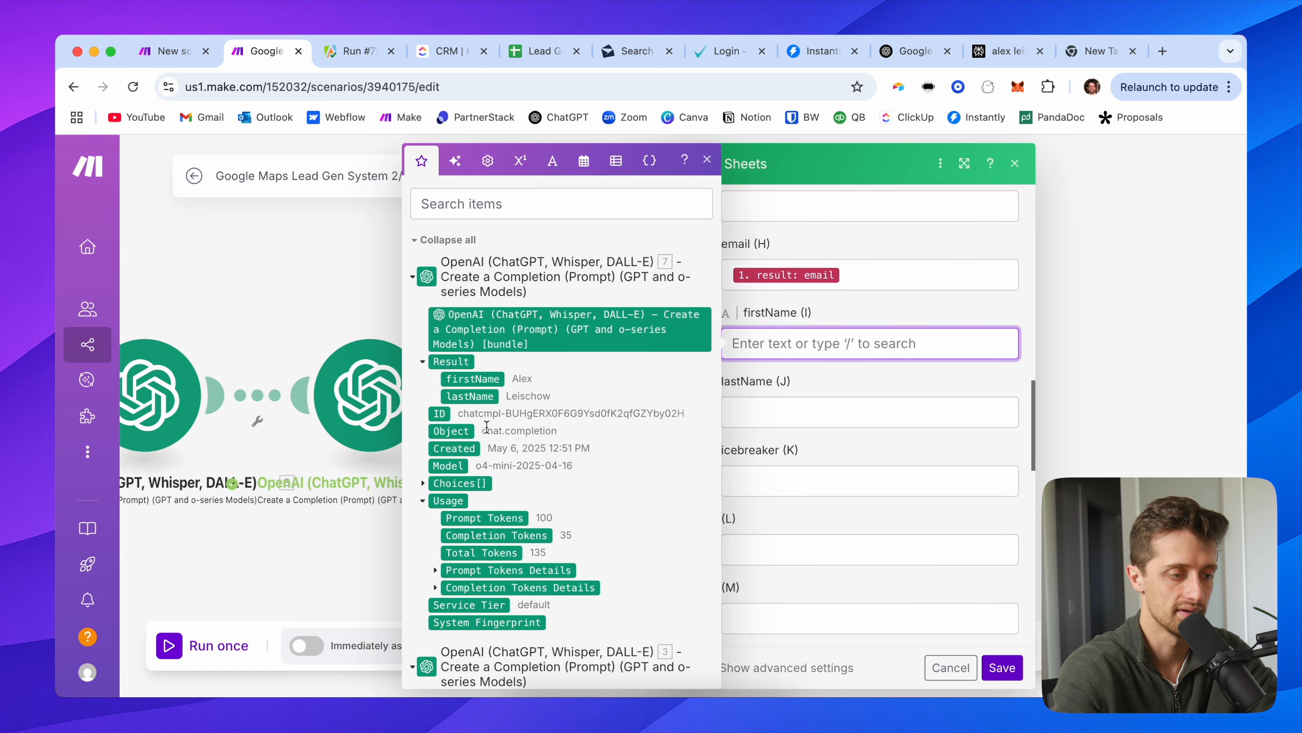
click(455, 381)
key(Tab)
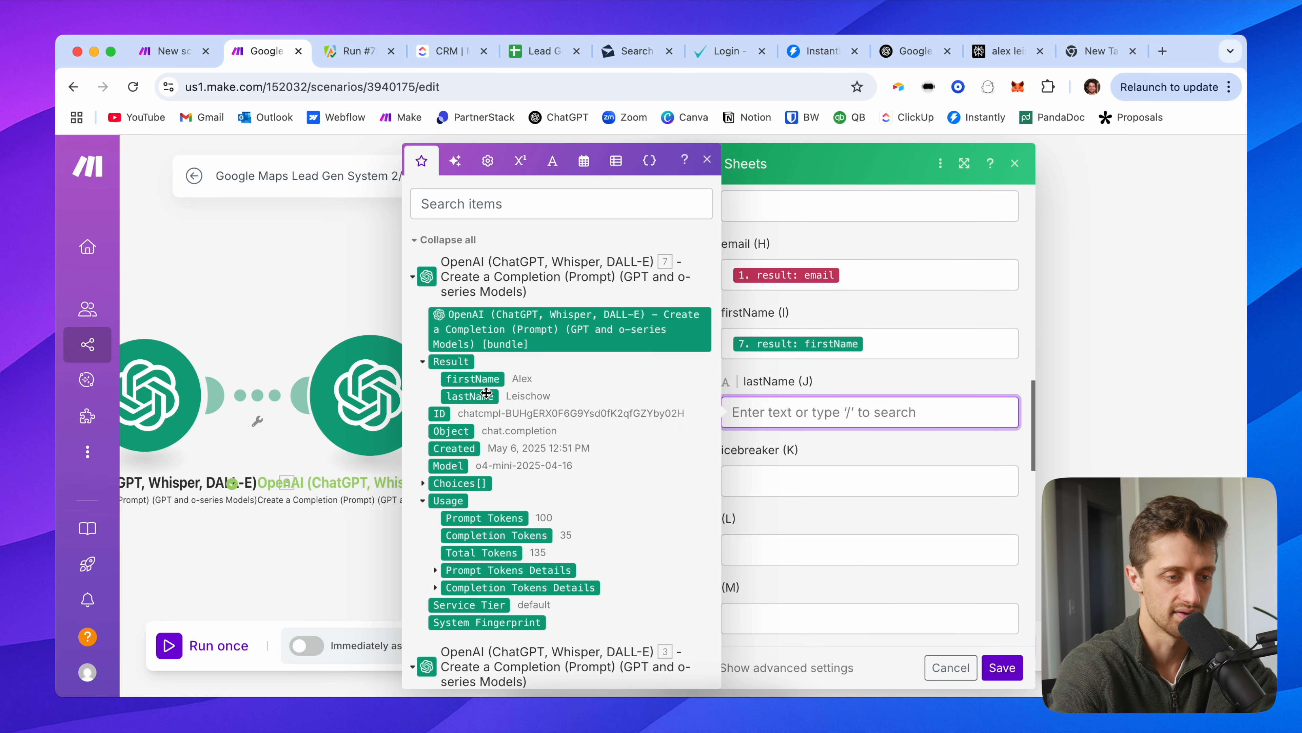
click(486, 395)
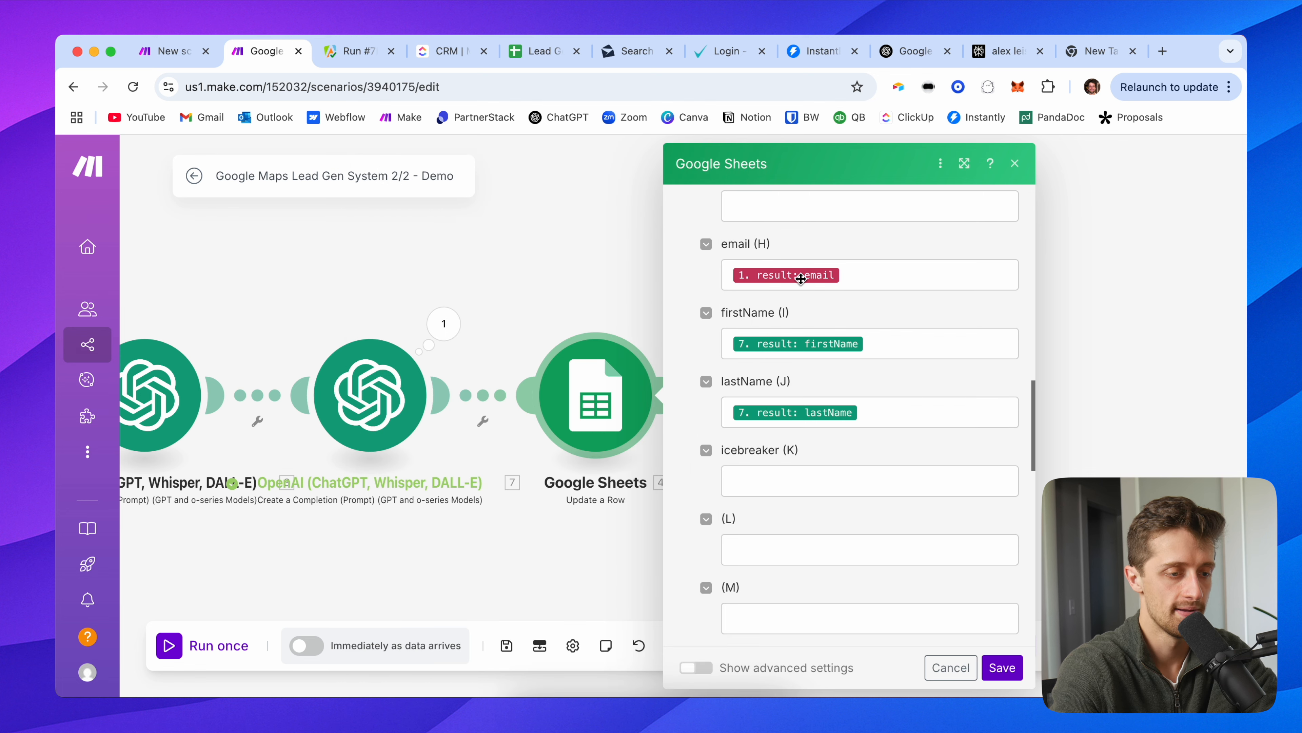
Step: Map icebreaker (K) to the generated icebreaker, save the module, and add an empty module after it
scroll(770, 464, down, 1)
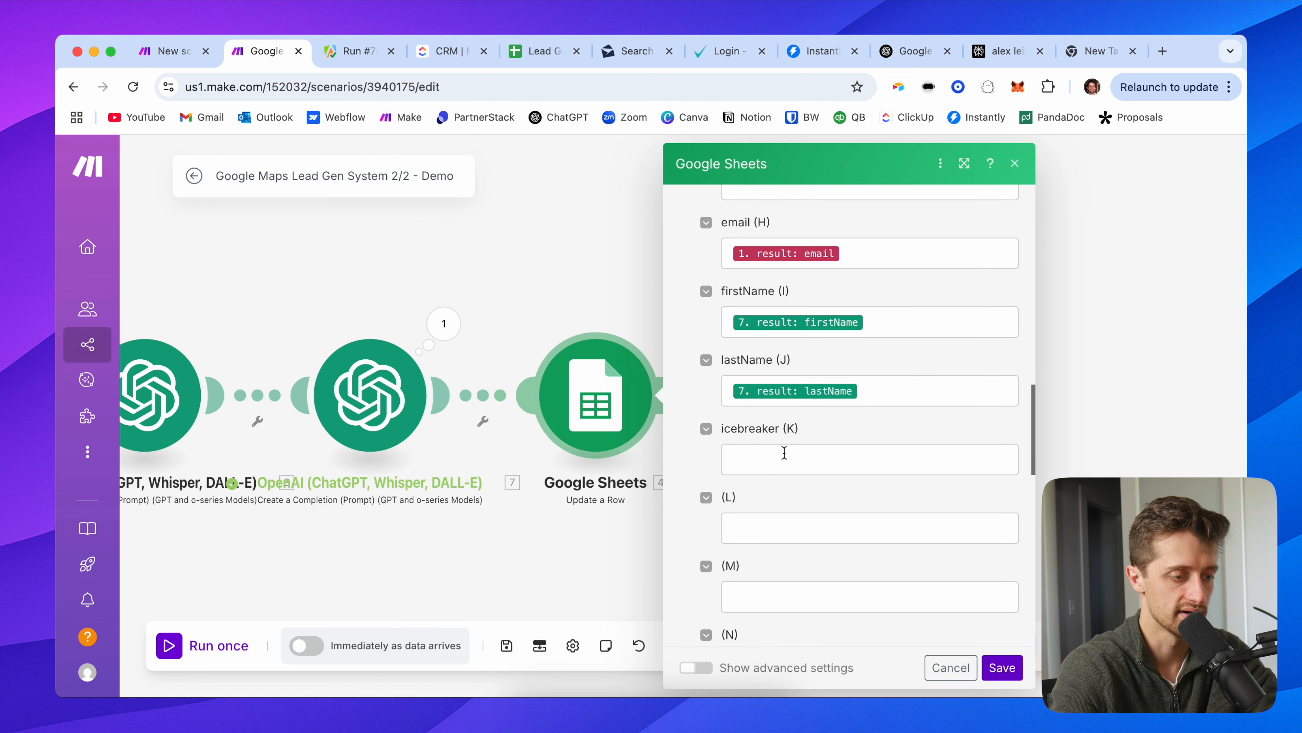
click(784, 459)
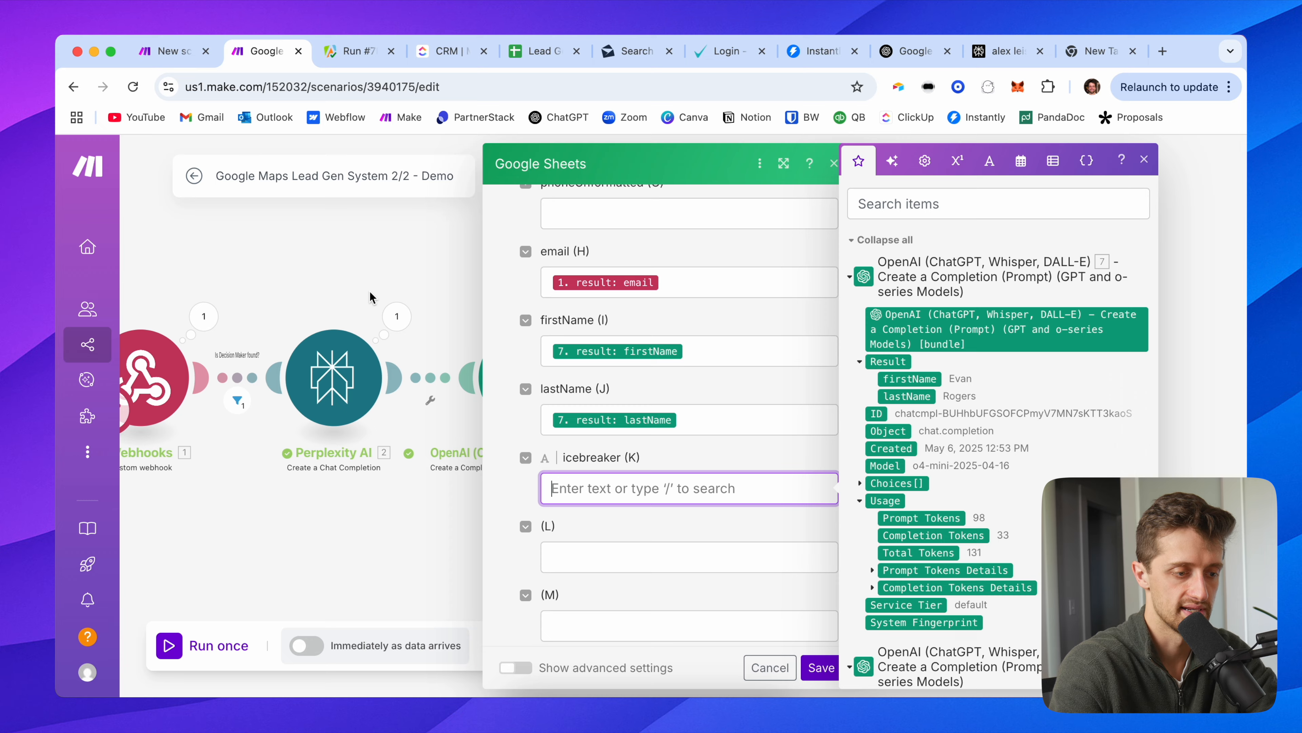
scroll(591, 411, down, 5)
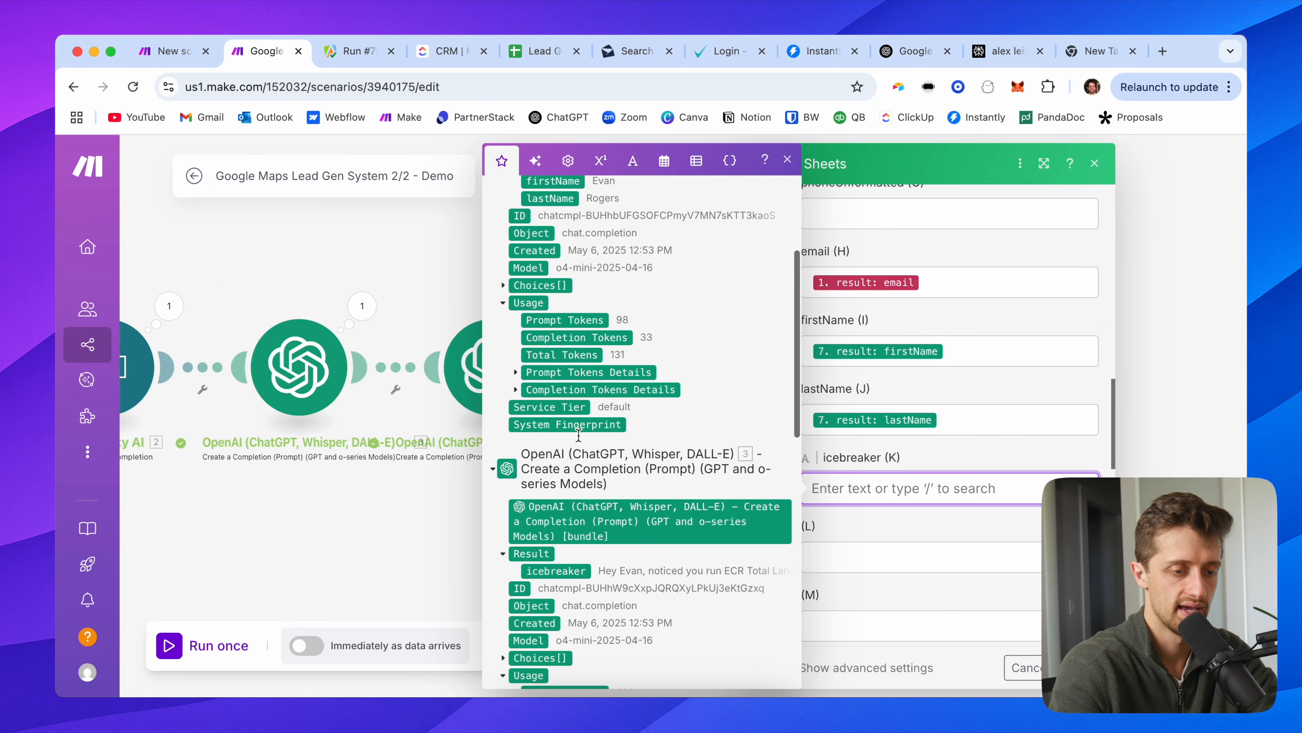
click(558, 571)
click(969, 457)
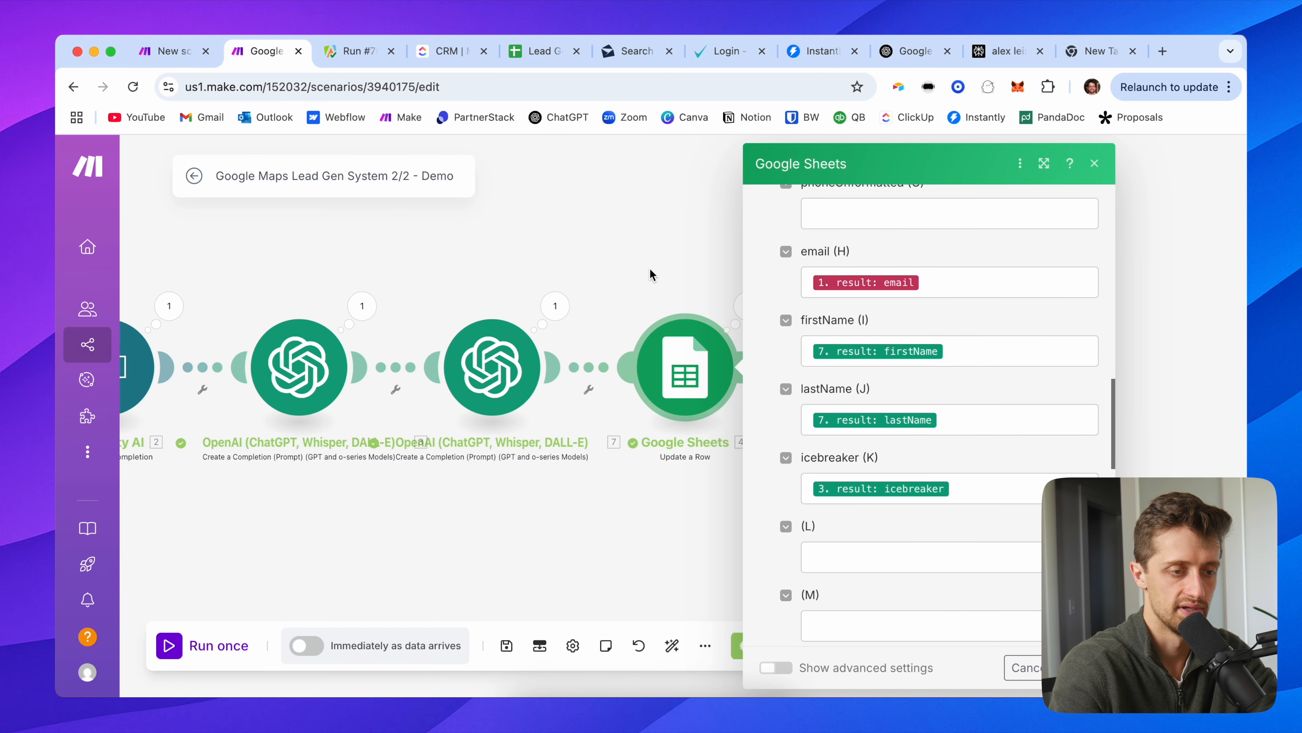
scroll(820, 400, down, 2)
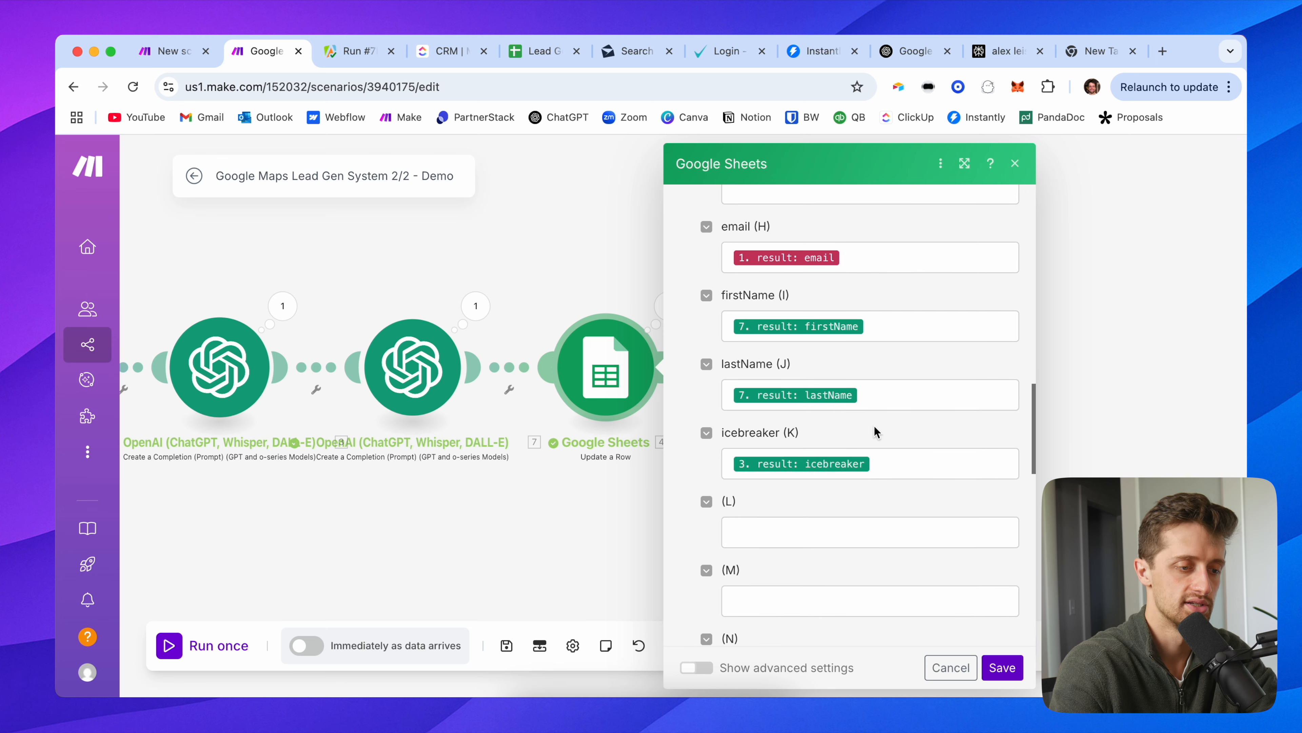
scroll(822, 392, up, 10)
click(1002, 667)
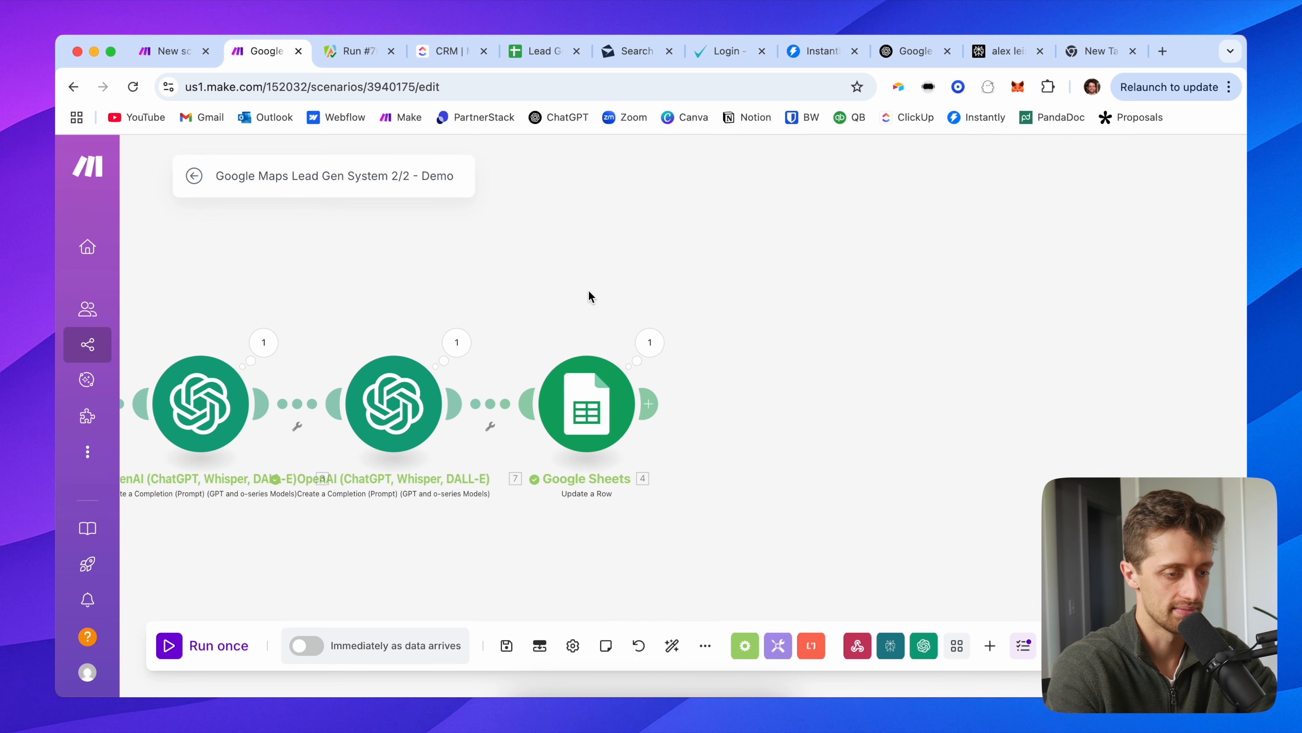
click(662, 407)
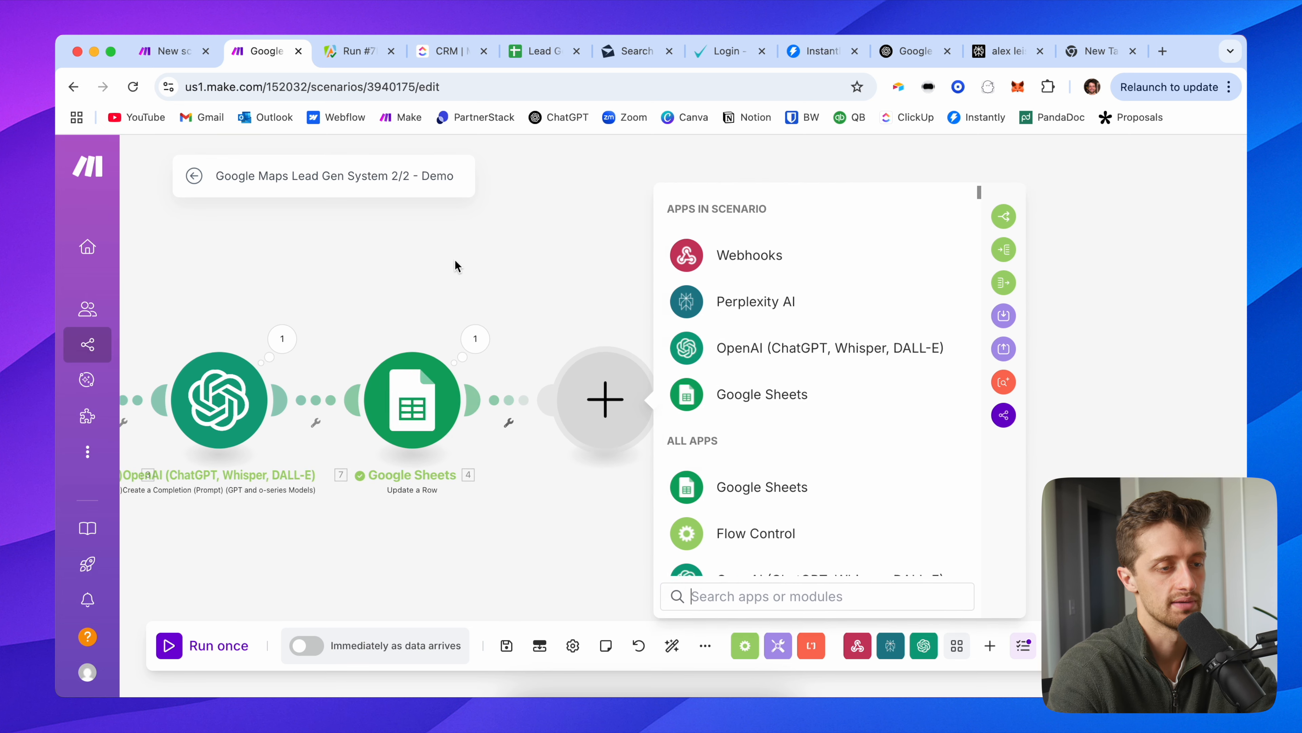
Step: Add an Instantly 'Add a Lead to a Campaign' step targeting the Google Maps Demo campaign
text(instantl)
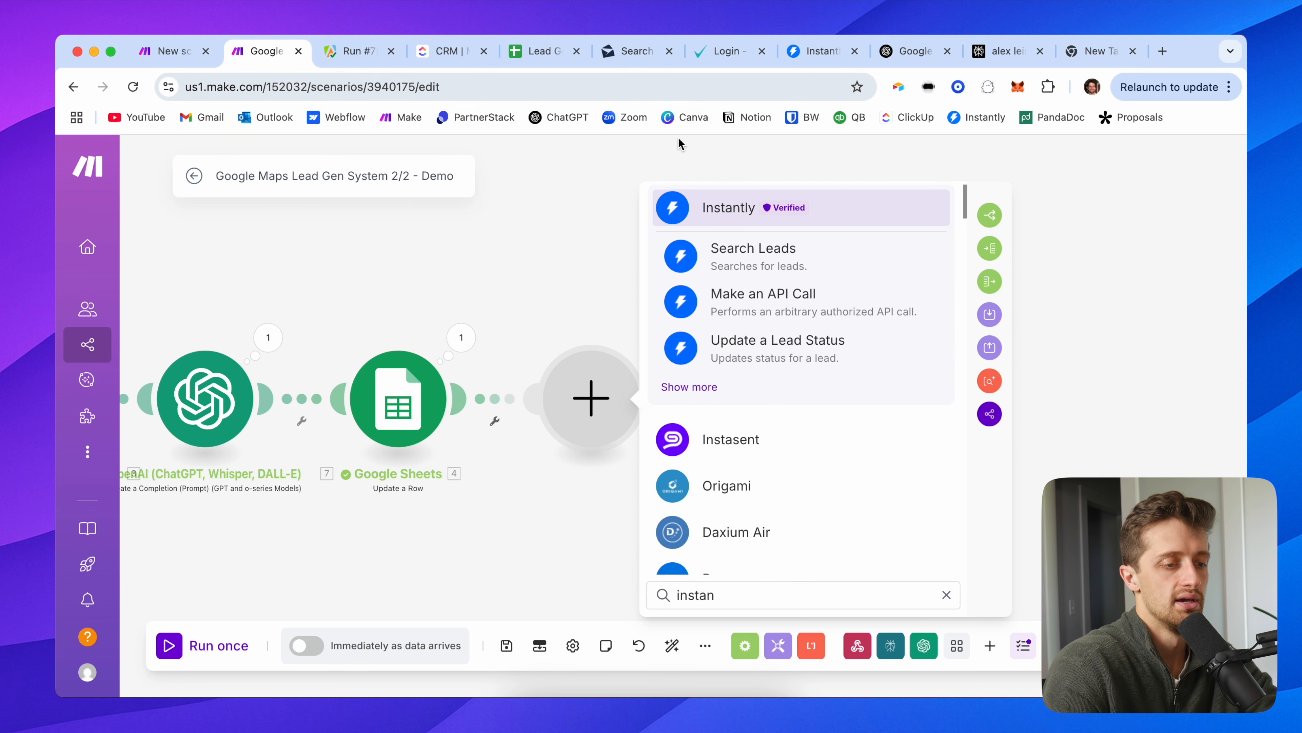
click(725, 205)
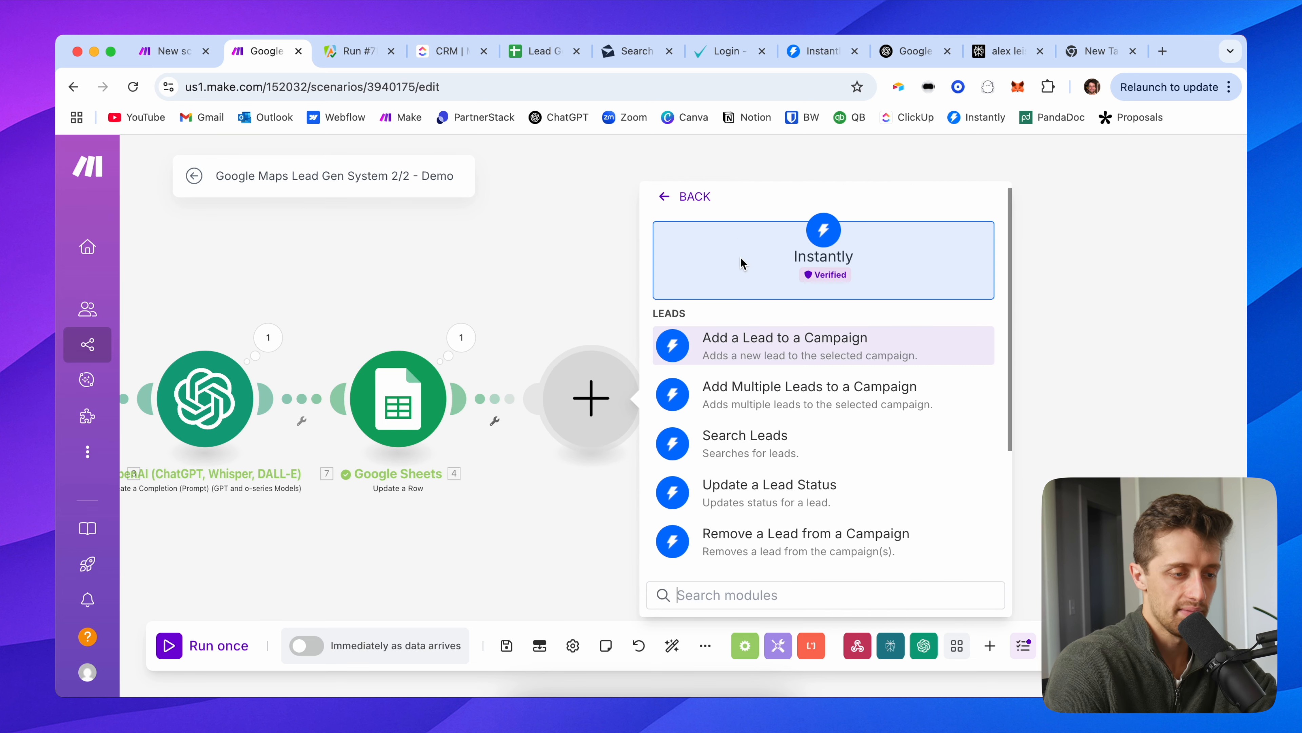
click(752, 342)
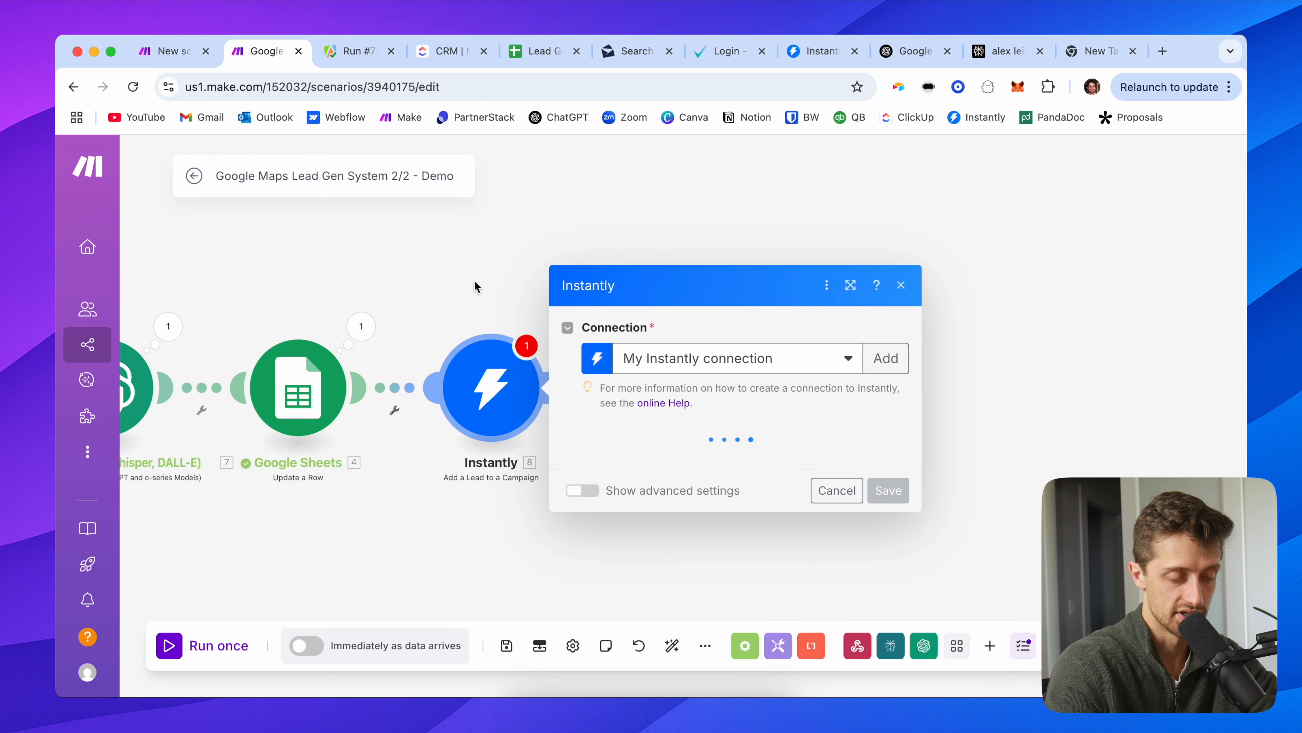
click(696, 338)
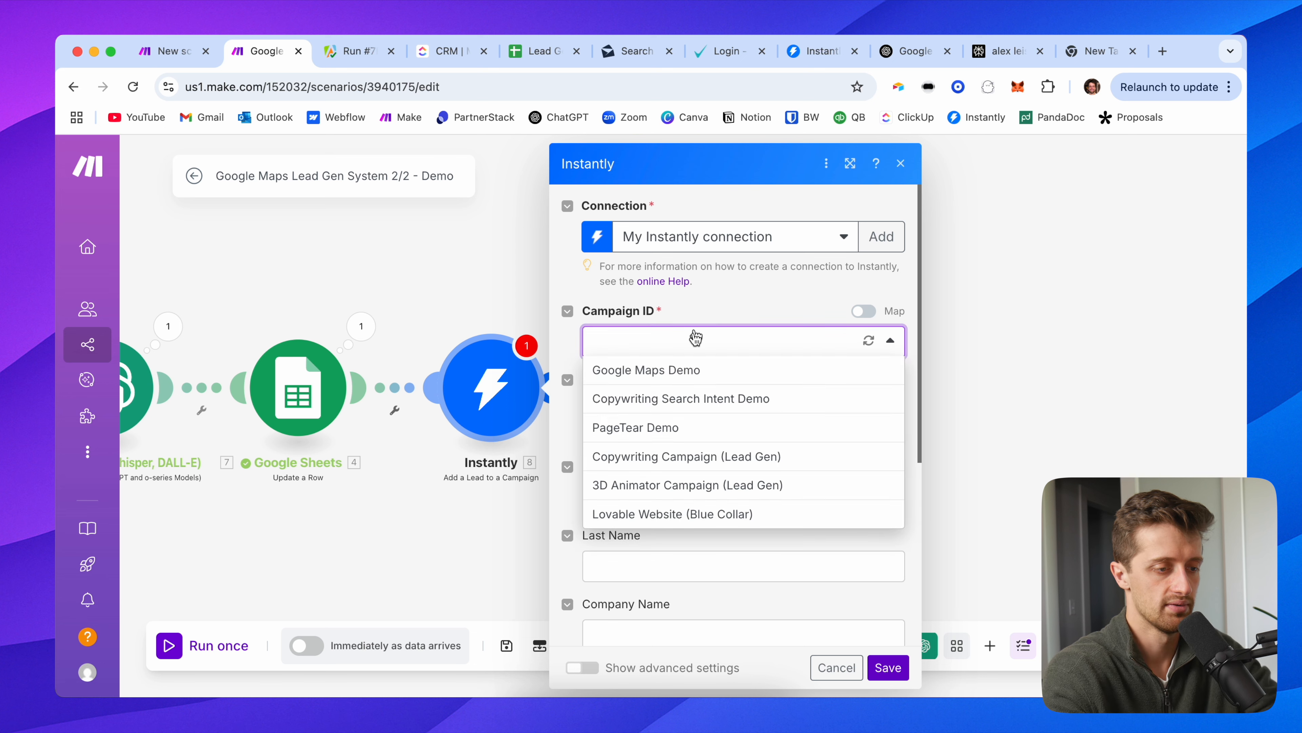
click(666, 370)
Step: Map the webhook's email and the AI's firstName and lastName into Email, First Name and Last Name
click(662, 410)
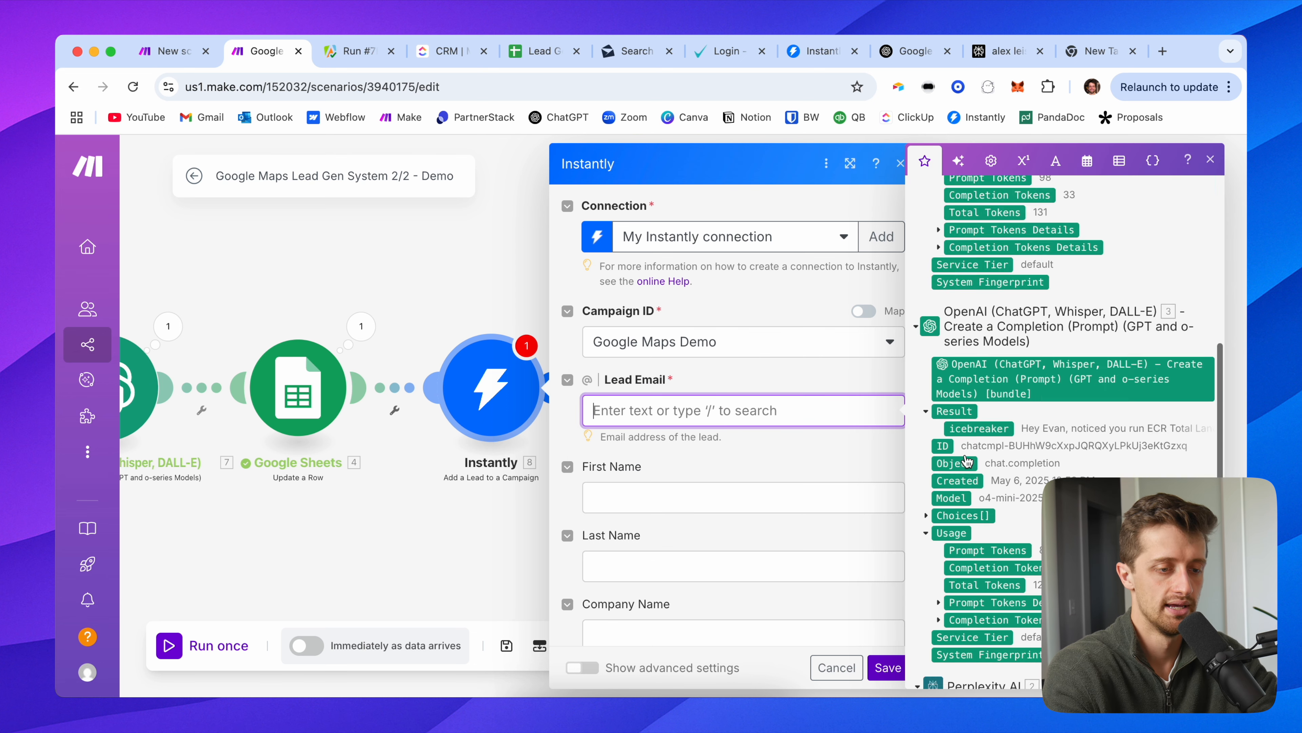
scroll(969, 472, down, 10)
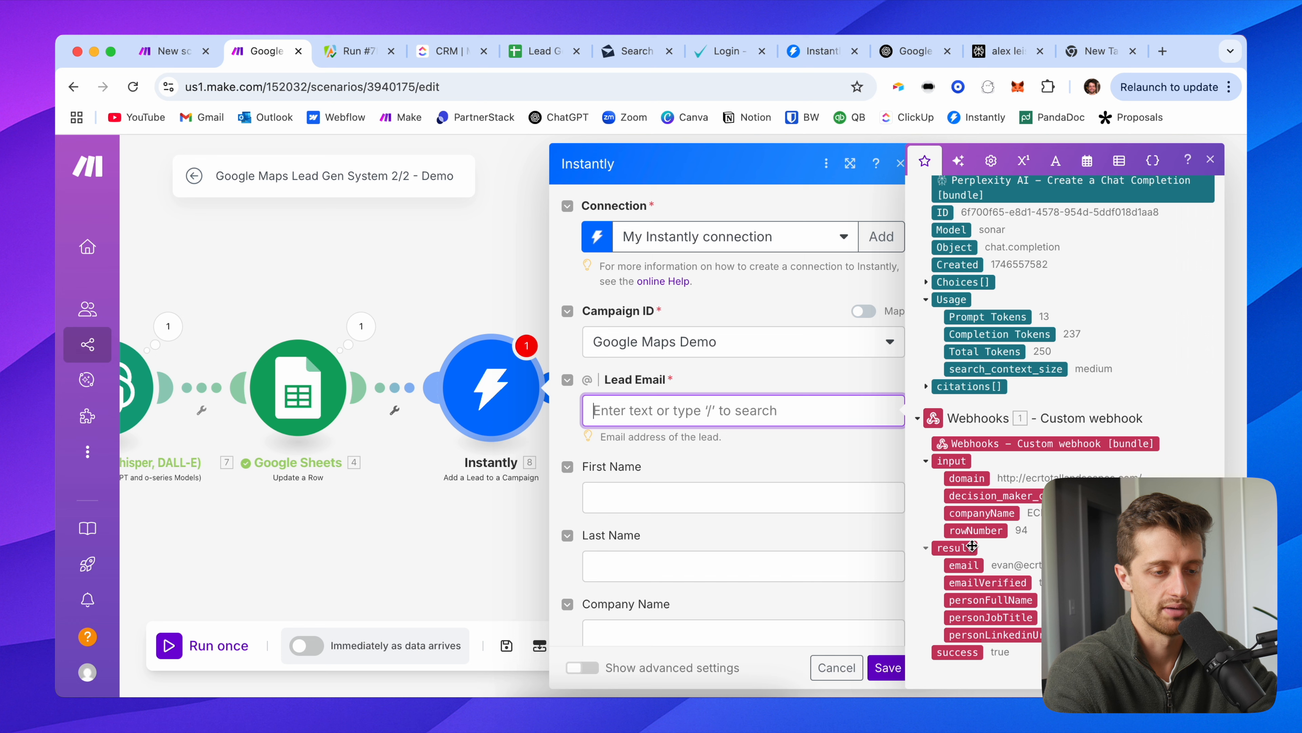
click(968, 566)
click(668, 488)
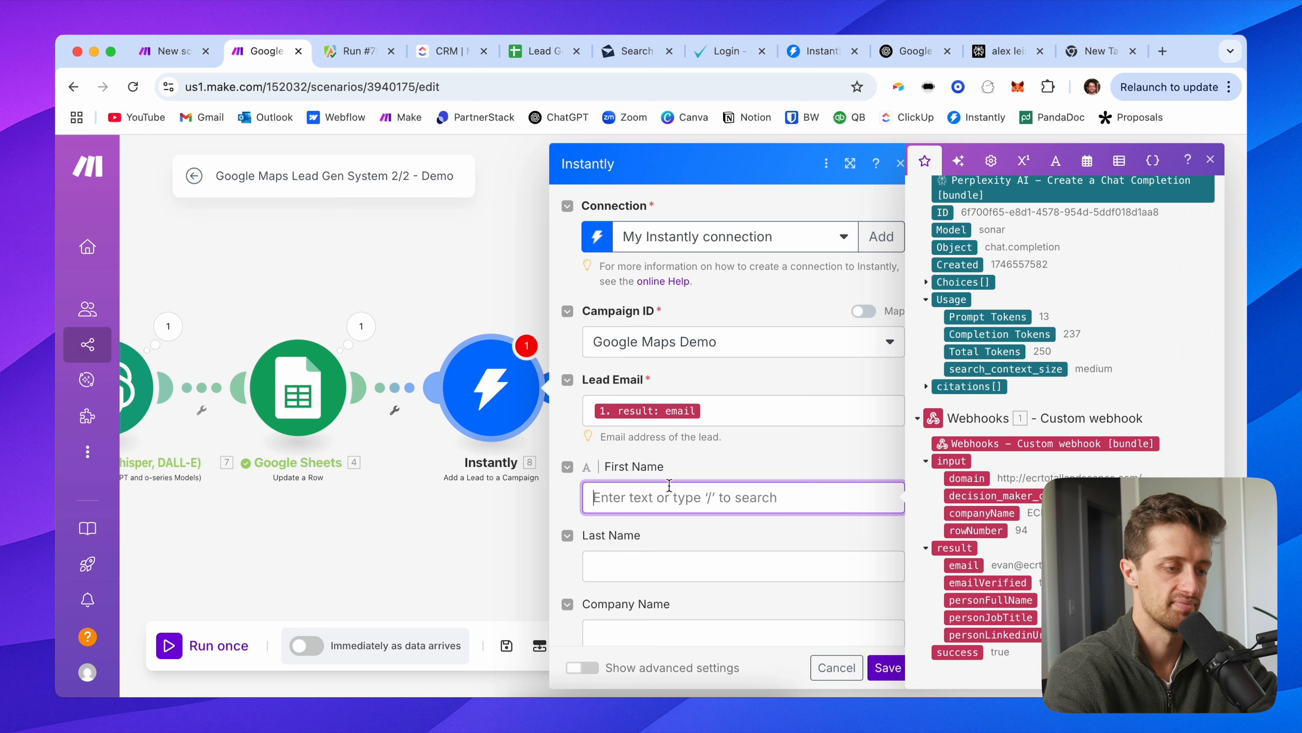
scroll(952, 450, up, 10)
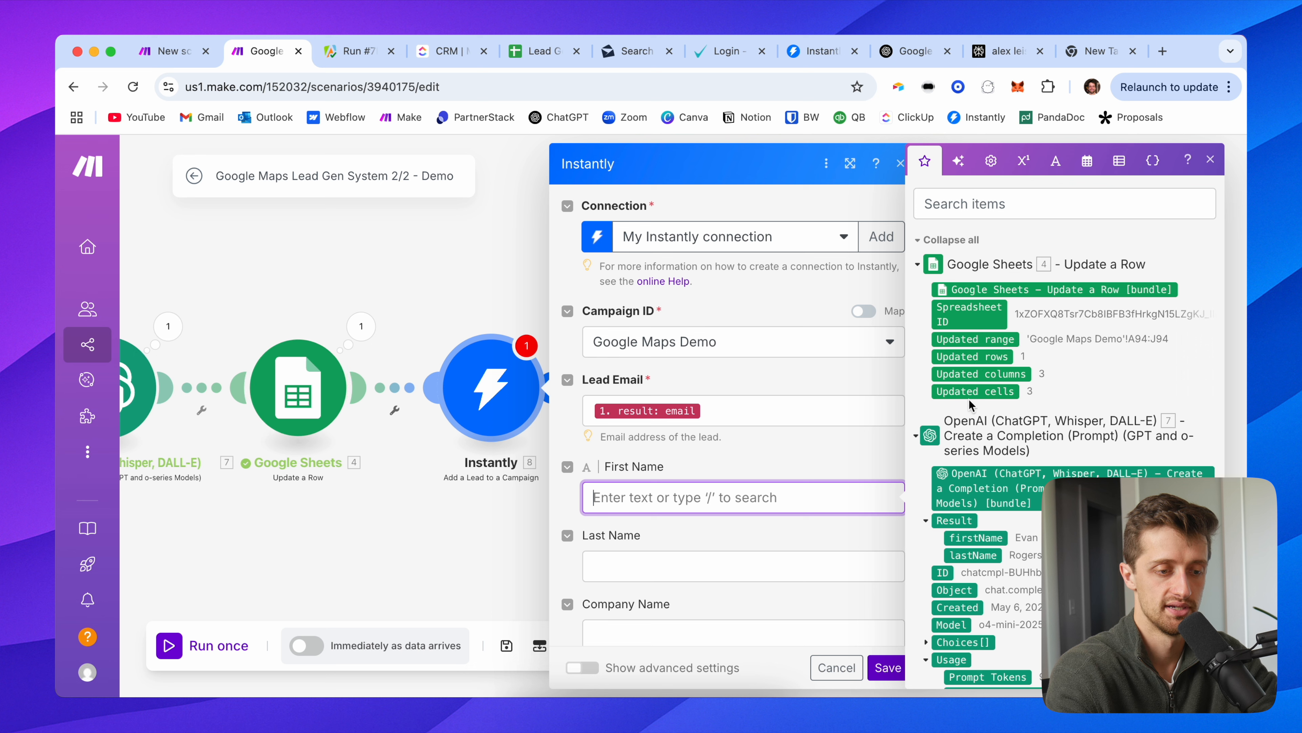
click(976, 537)
scroll(633, 486, down, 2)
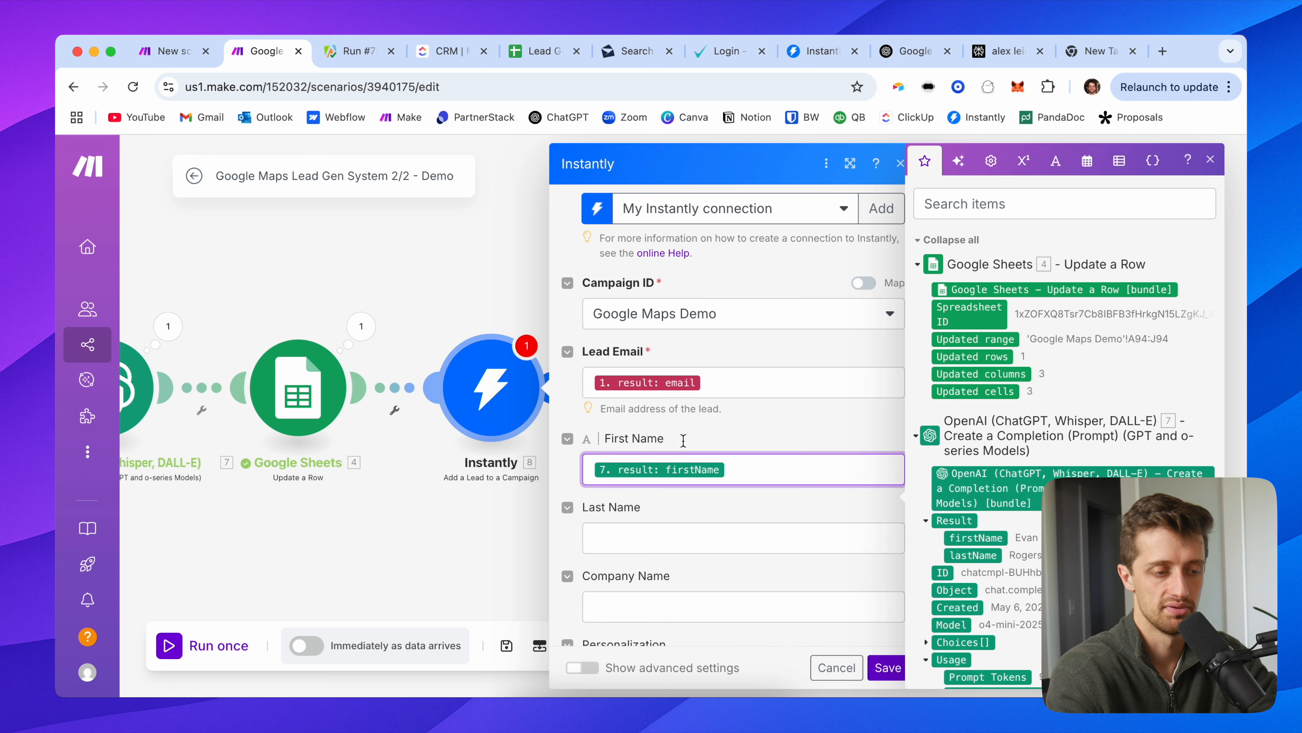
click(634, 486)
click(972, 554)
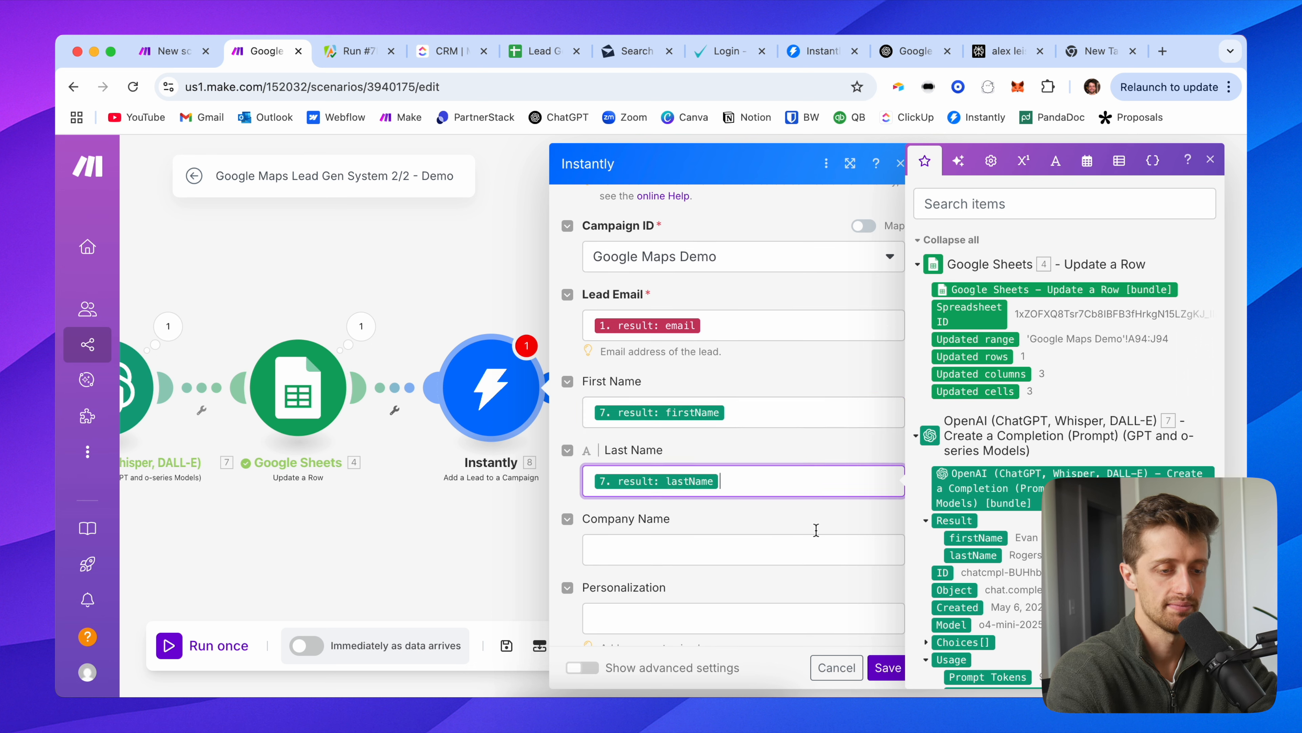
Step: Map the webhook's companyName to Company Name and the AI icebreaker to Personalization
scroll(638, 506, down, 2)
click(638, 484)
scroll(995, 511, down, 10)
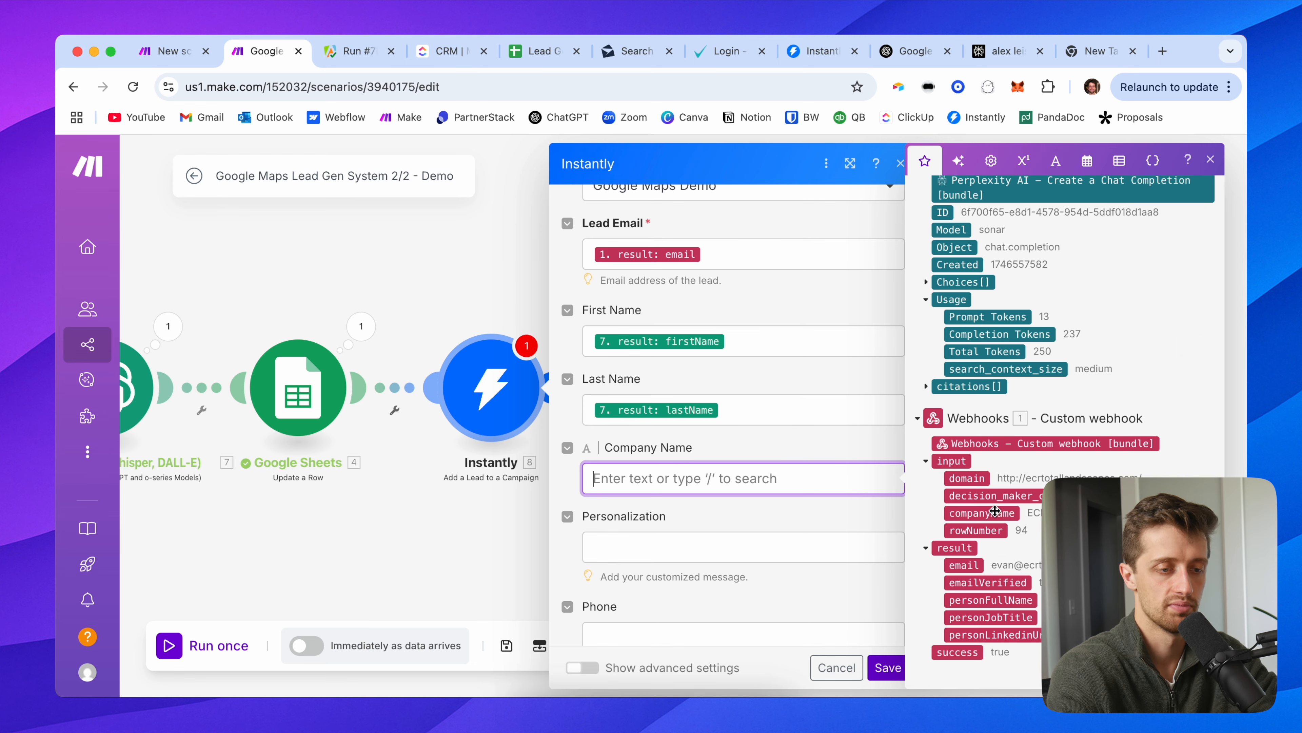
click(992, 513)
scroll(687, 477, down, 2)
click(687, 470)
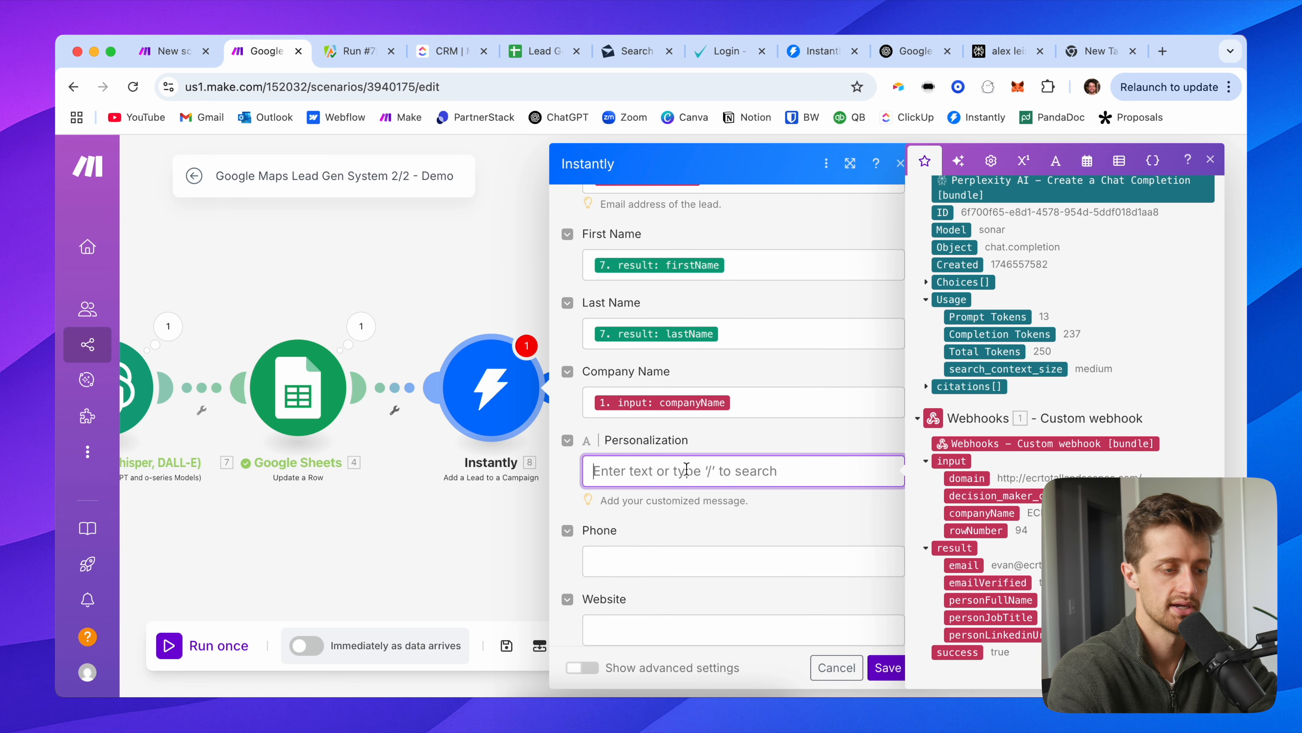
scroll(962, 470, down, 8)
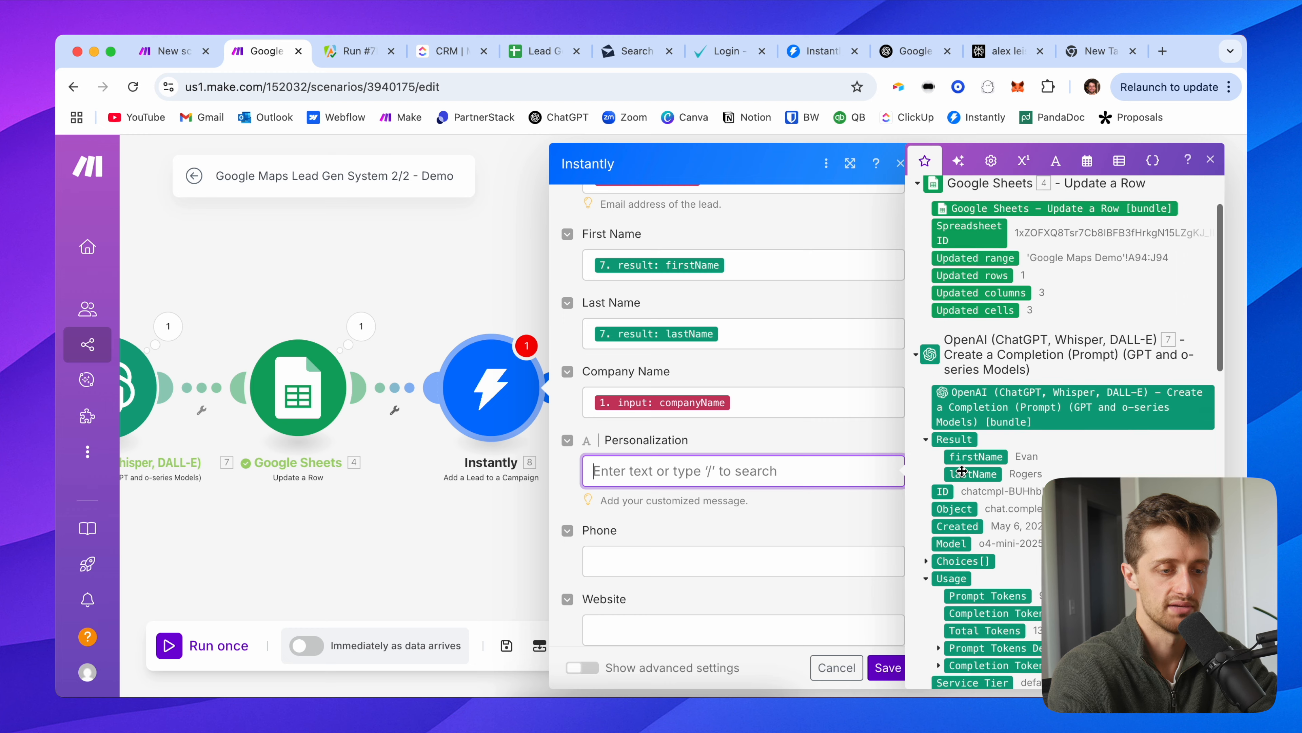
click(977, 509)
scroll(645, 484, down, 3)
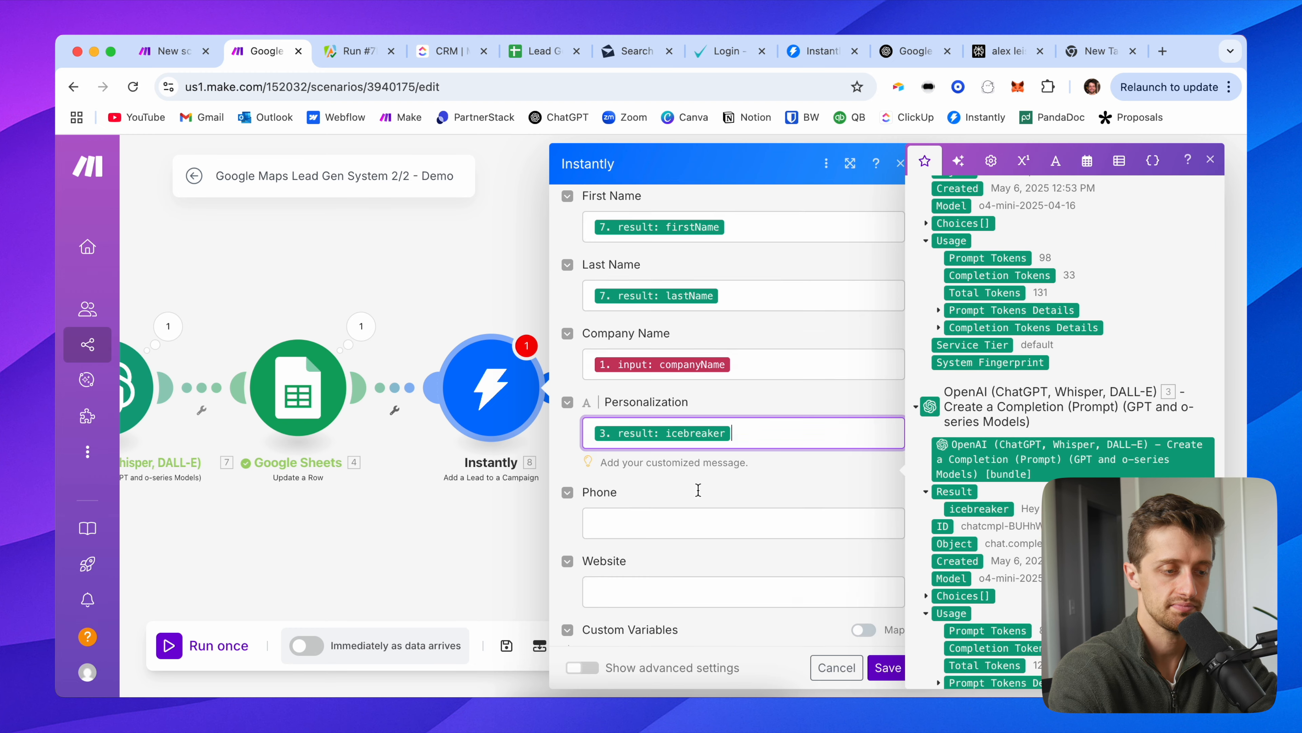
click(647, 558)
scroll(994, 501, down, 5)
click(812, 524)
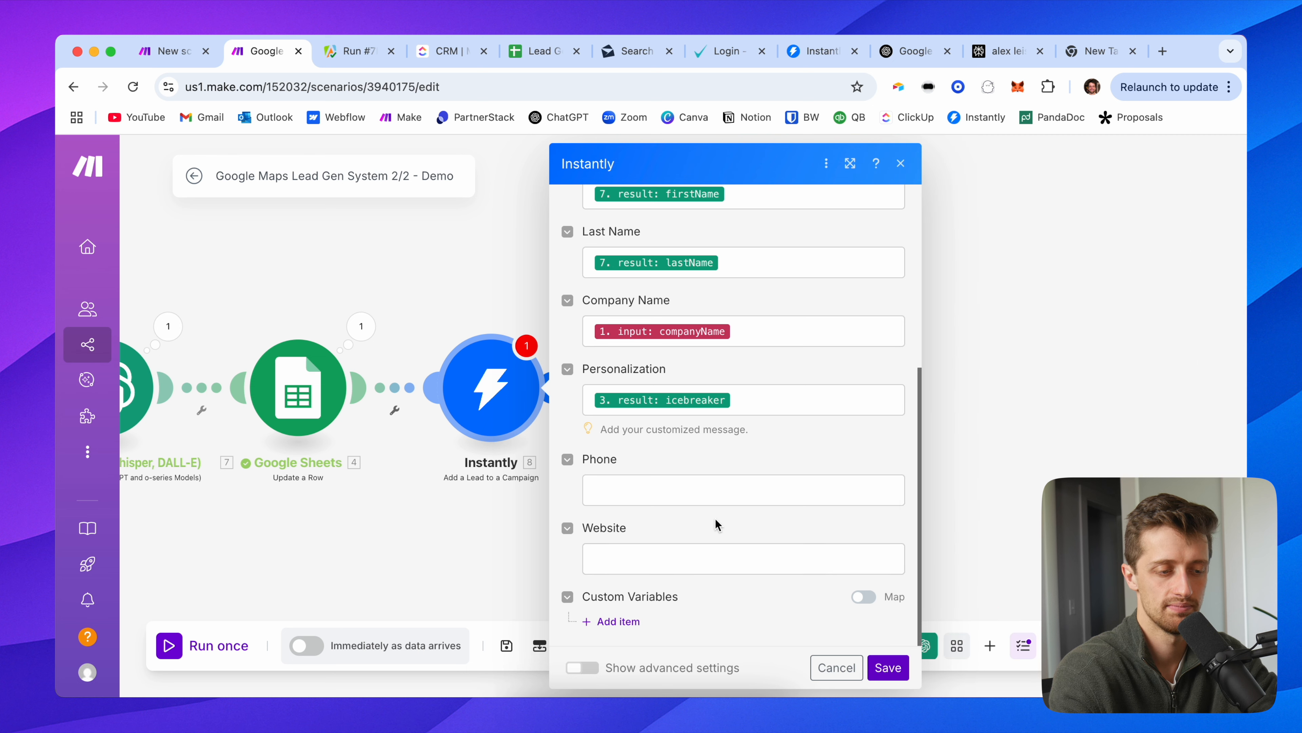
scroll(686, 513, up, 2)
scroll(665, 365, up, 5)
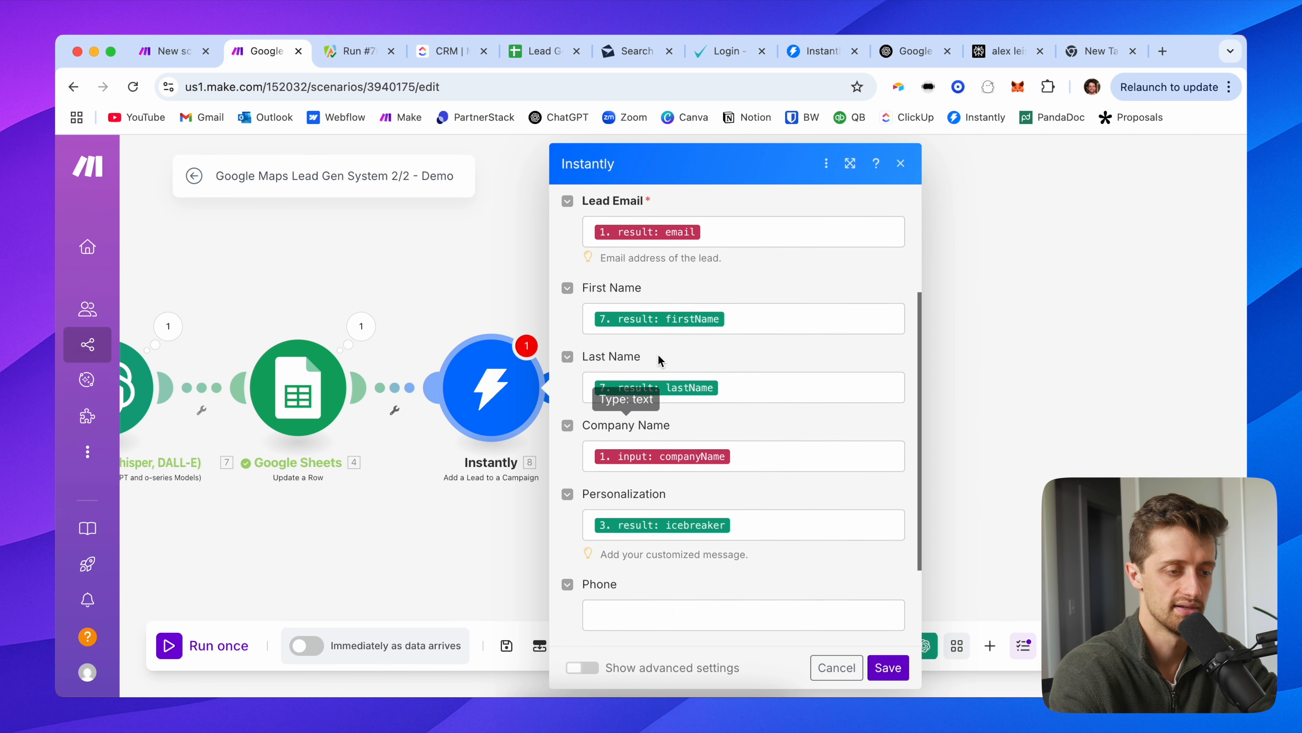
scroll(665, 365, down, 5)
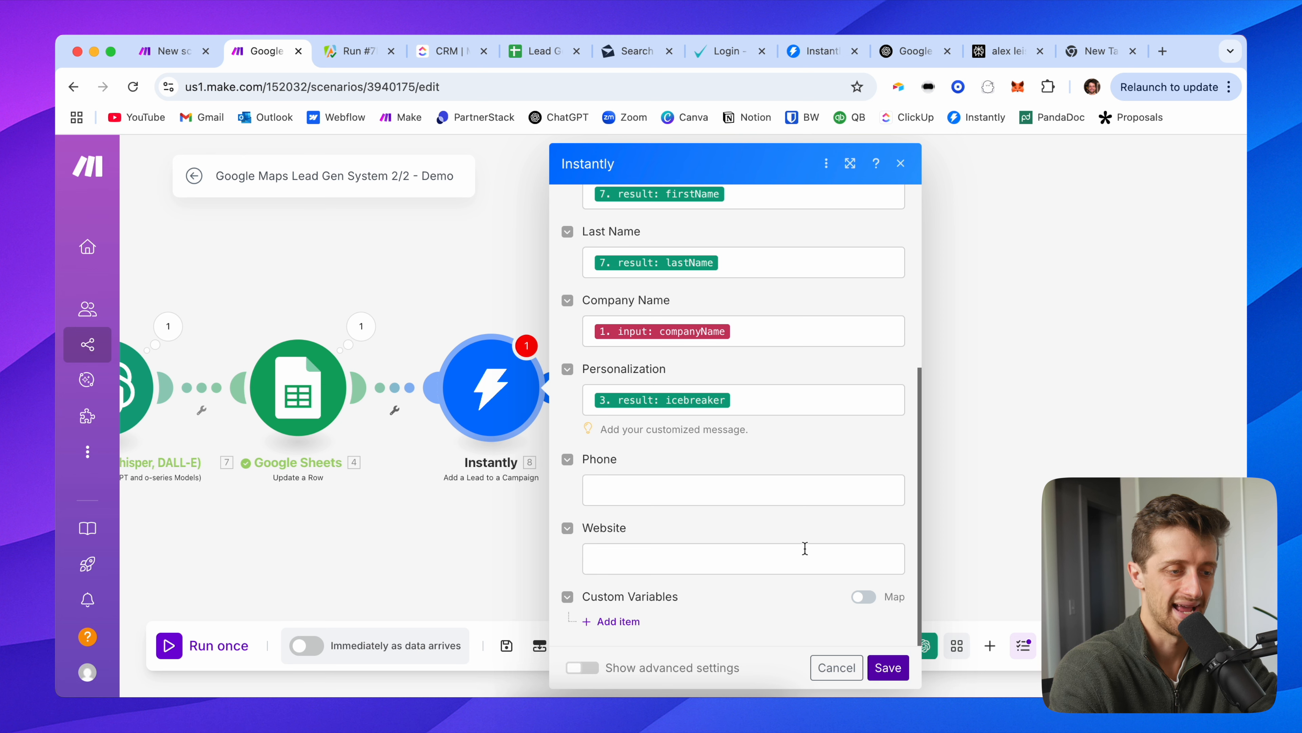
scroll(760, 469, up, 4)
scroll(723, 420, down, 3)
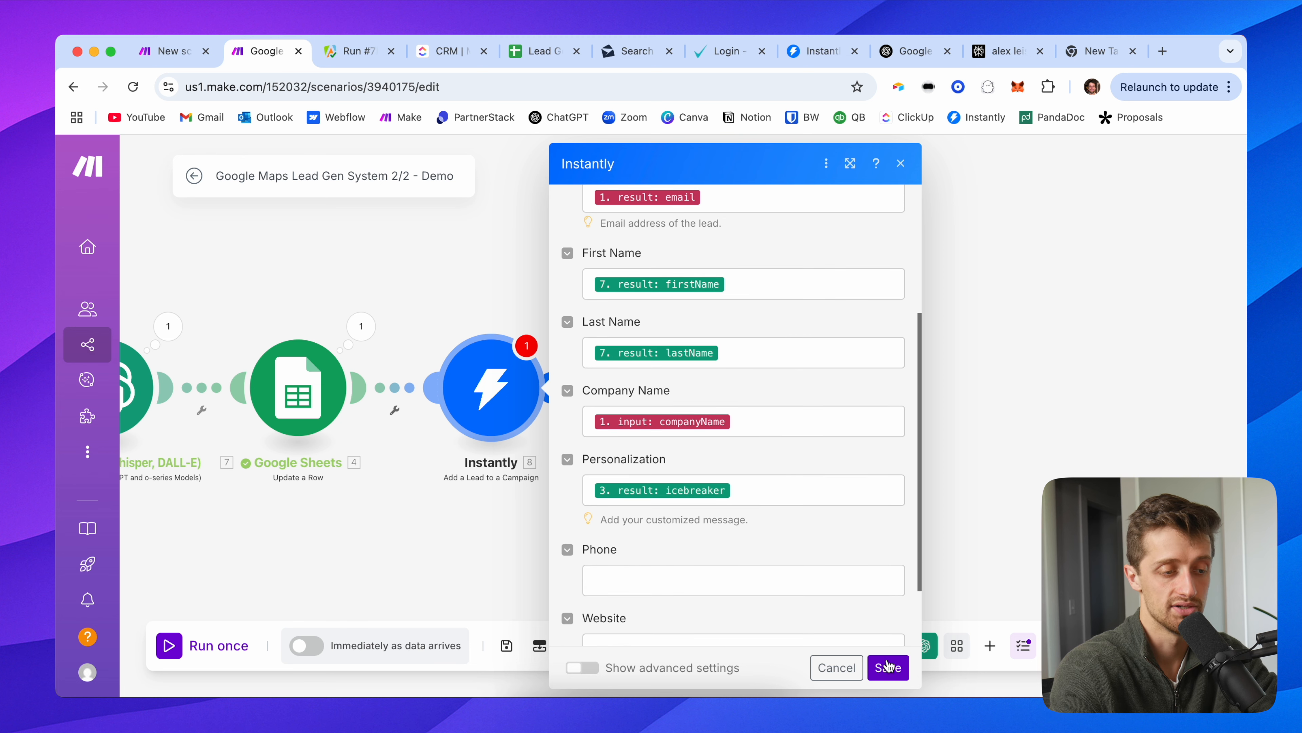
Step: Save the Instantly step's settings and the whole scenario
click(888, 667)
click(506, 645)
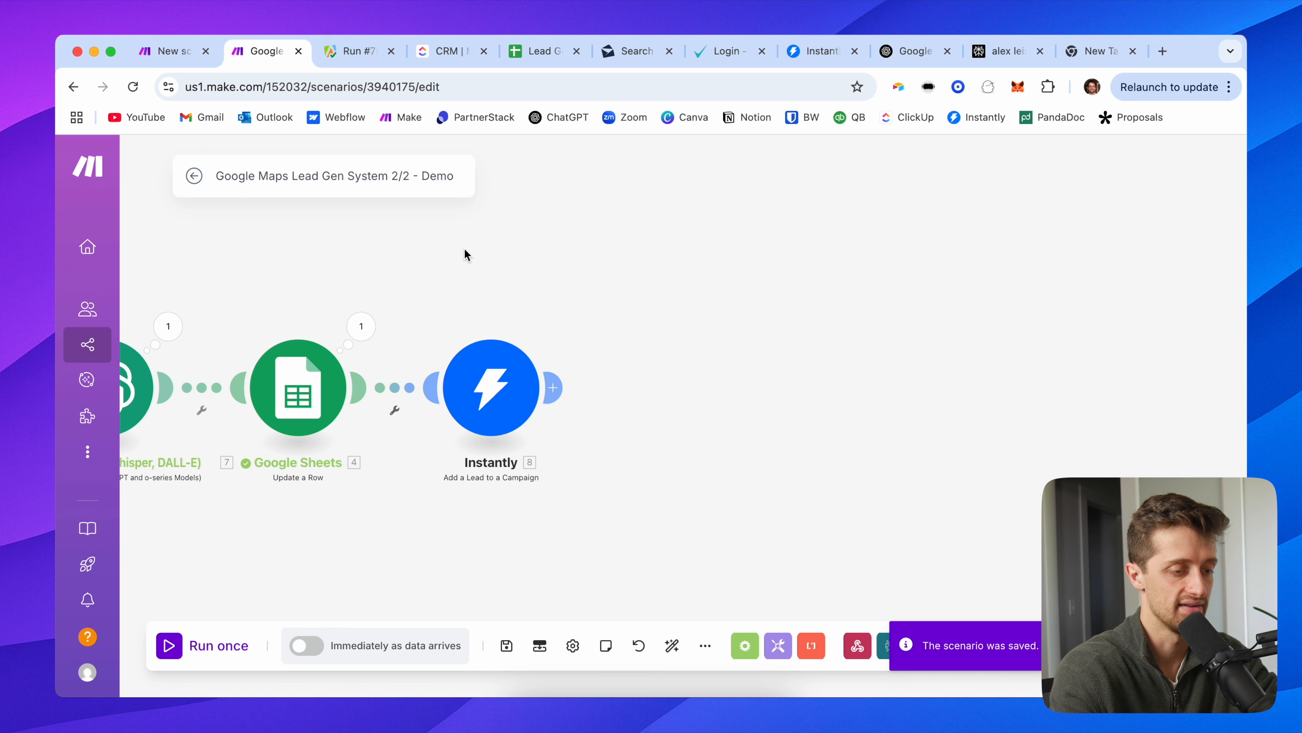
scroll(451, 284, down, 3)
drag(413, 274, 796, 283)
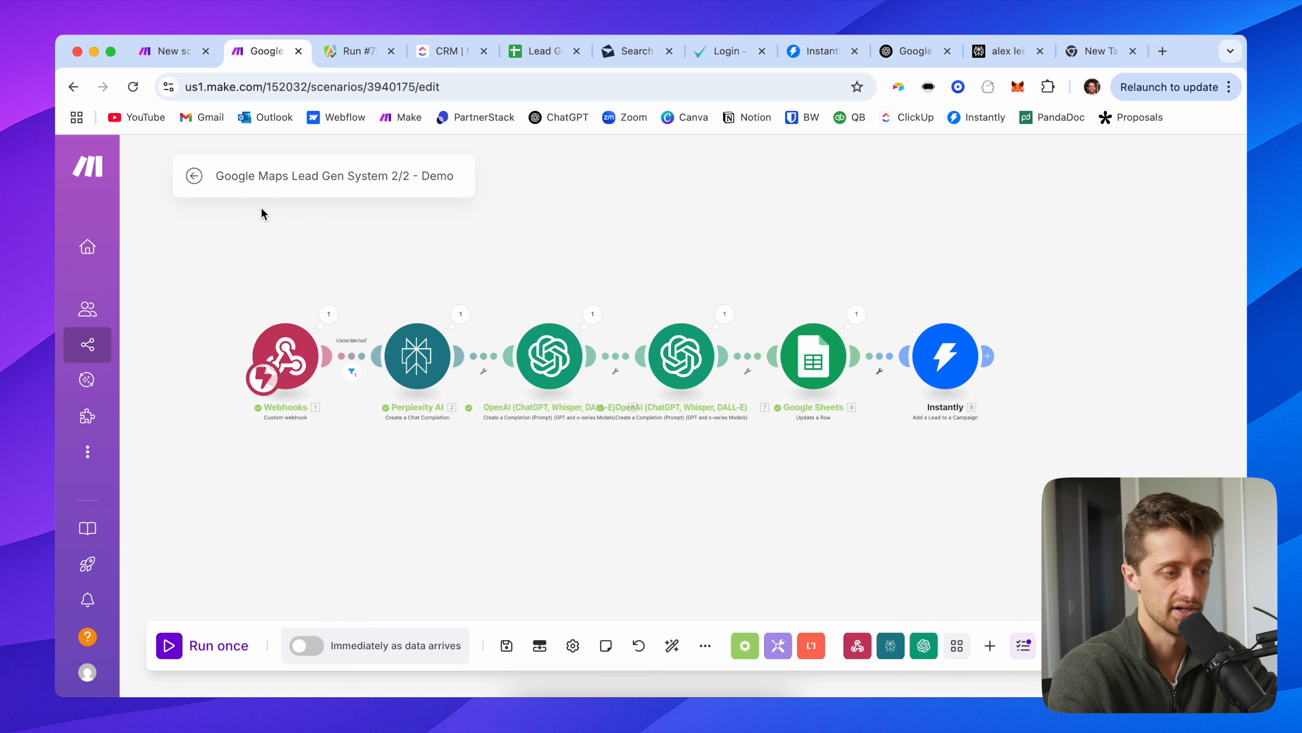
click(815, 54)
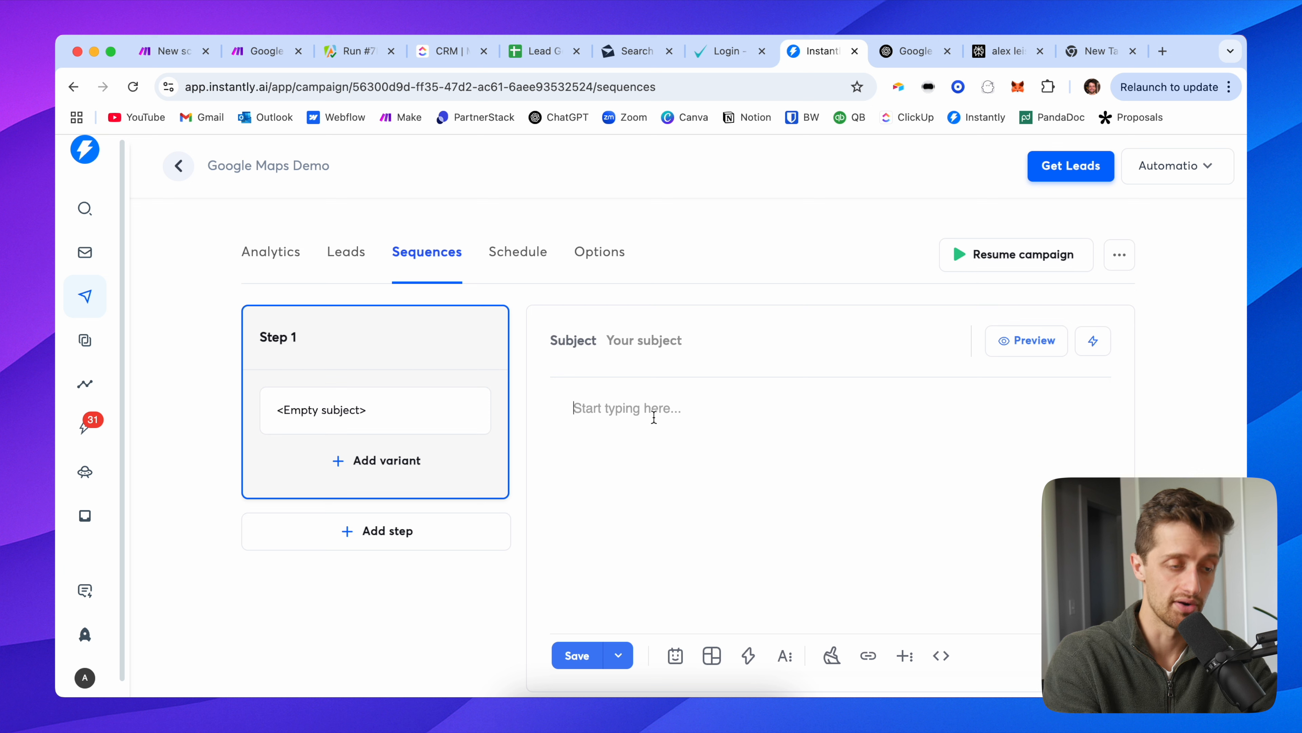
Step: Paste the prepared email into Step 1 and space it into paragraphs, with the sign-off on separate lines
key(super+v)
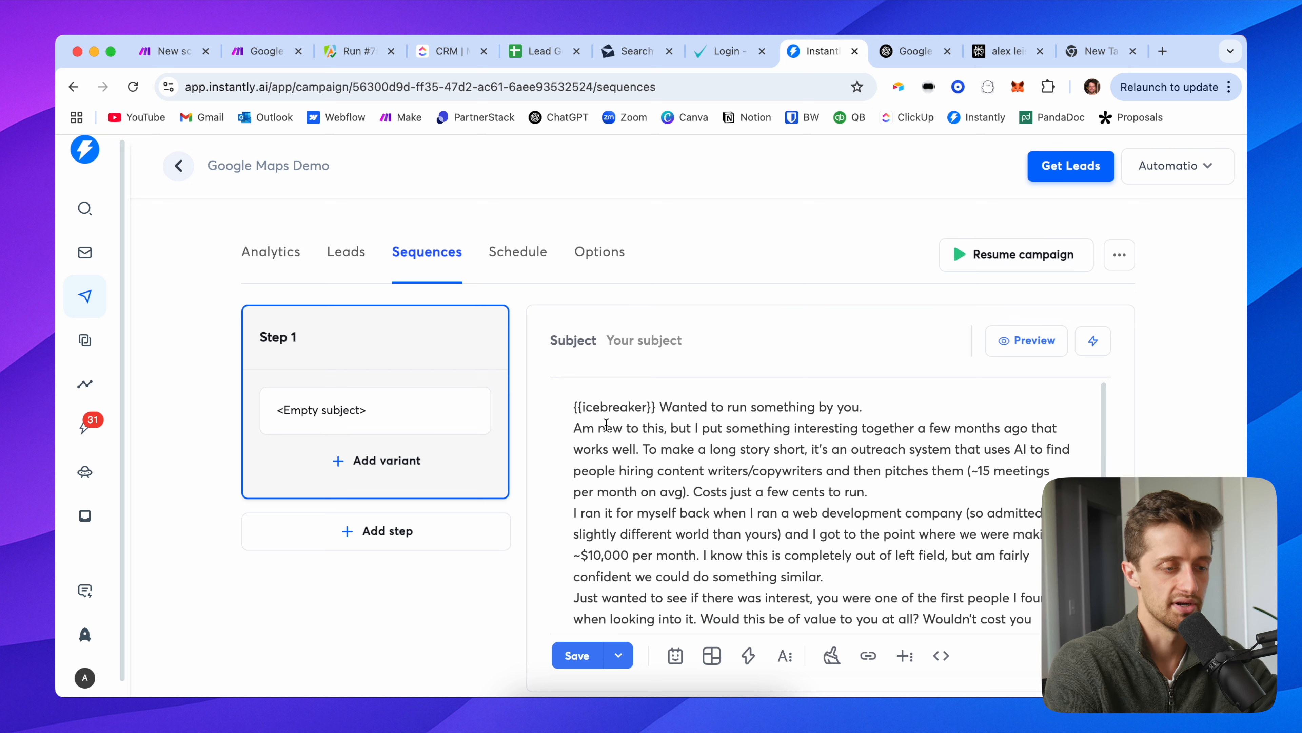
click(575, 428)
key(Return)
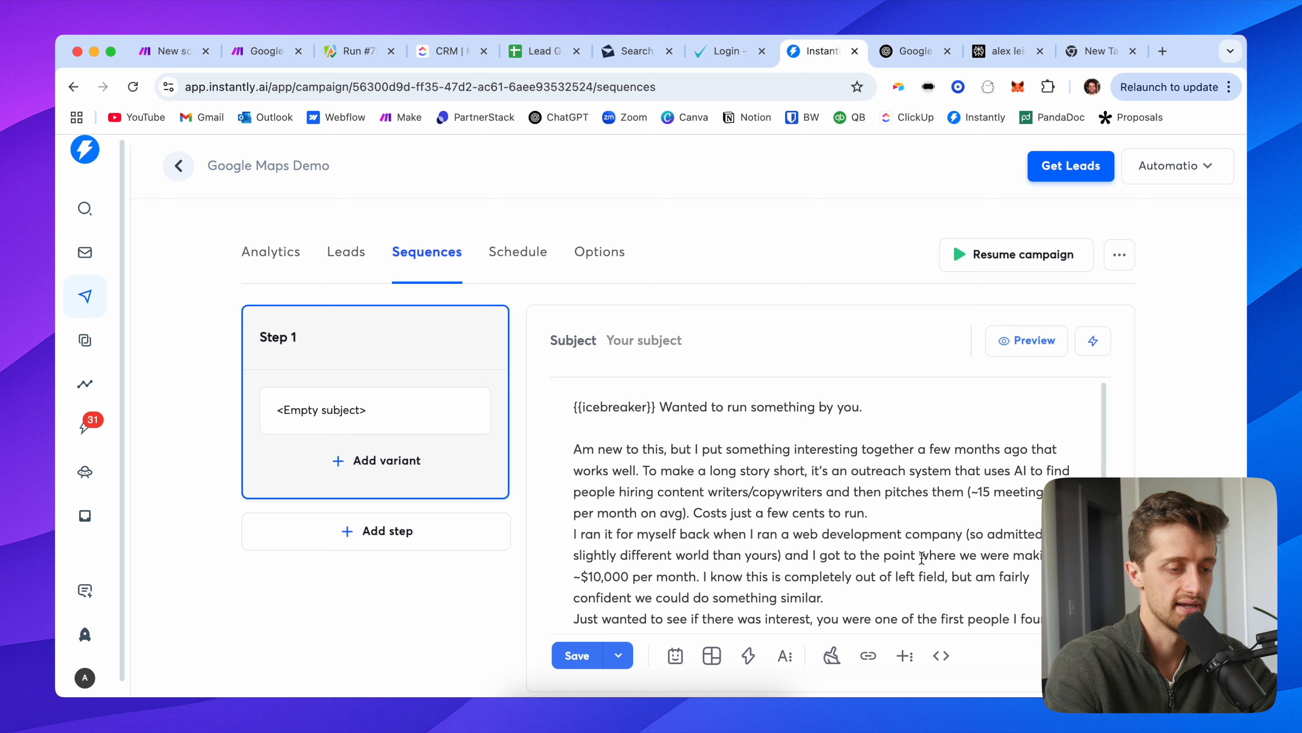
key(Return)
scroll(826, 587, down, 1)
click(854, 574)
key(Return)
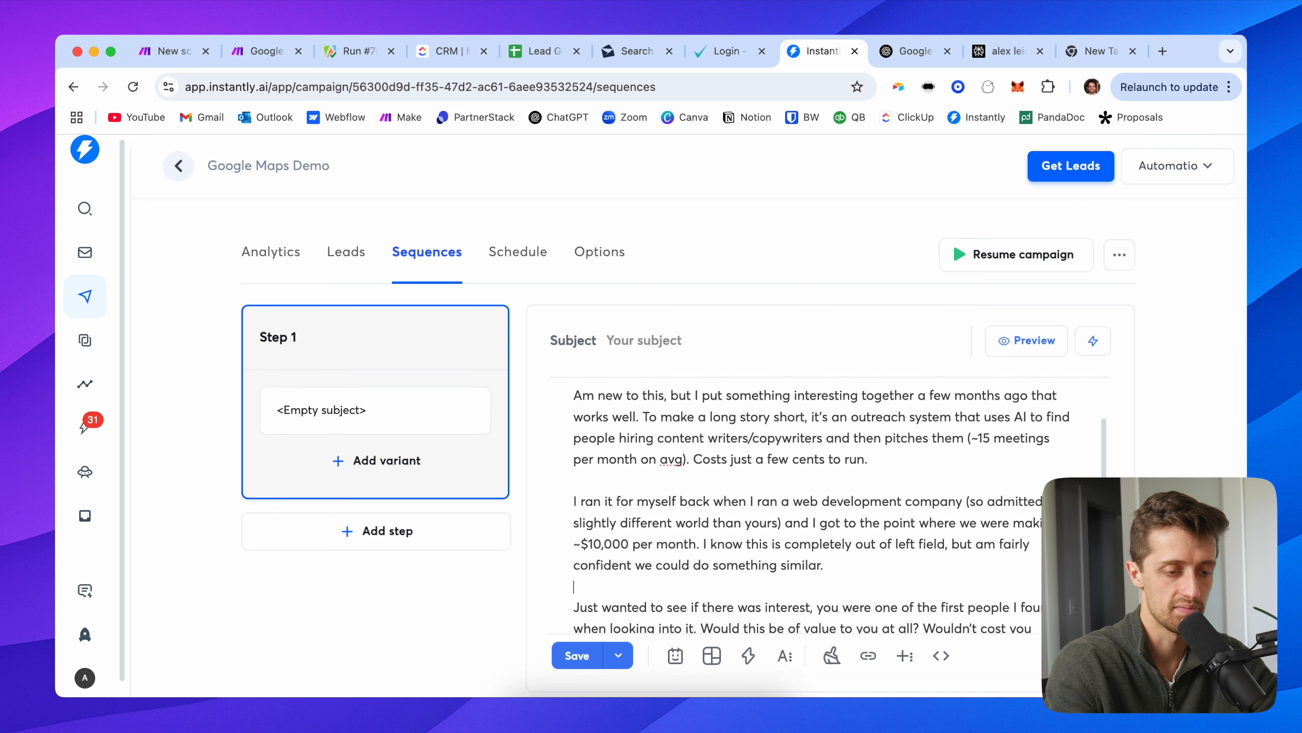
scroll(854, 573, down, 1)
click(997, 601)
key(Return)
key(Return)
scroll(668, 593, down, 1)
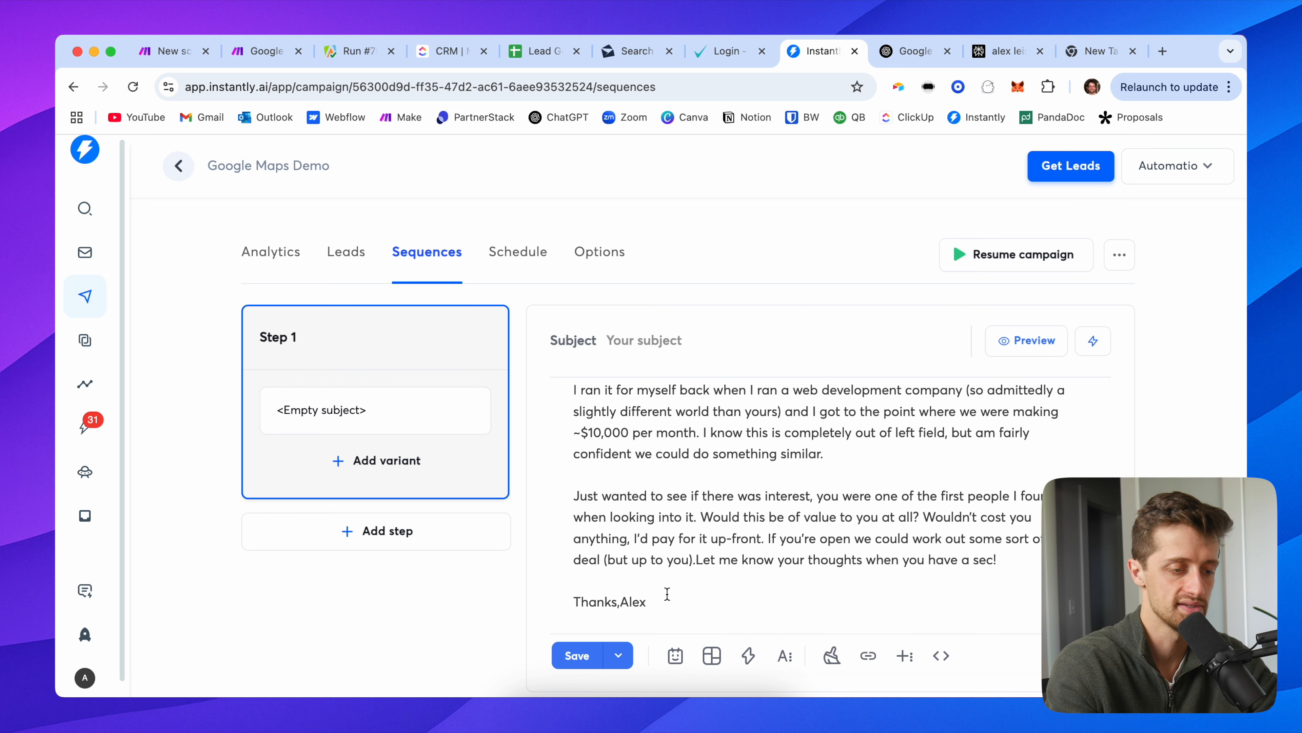
click(621, 600)
key(Return)
scroll(665, 475, up, 5)
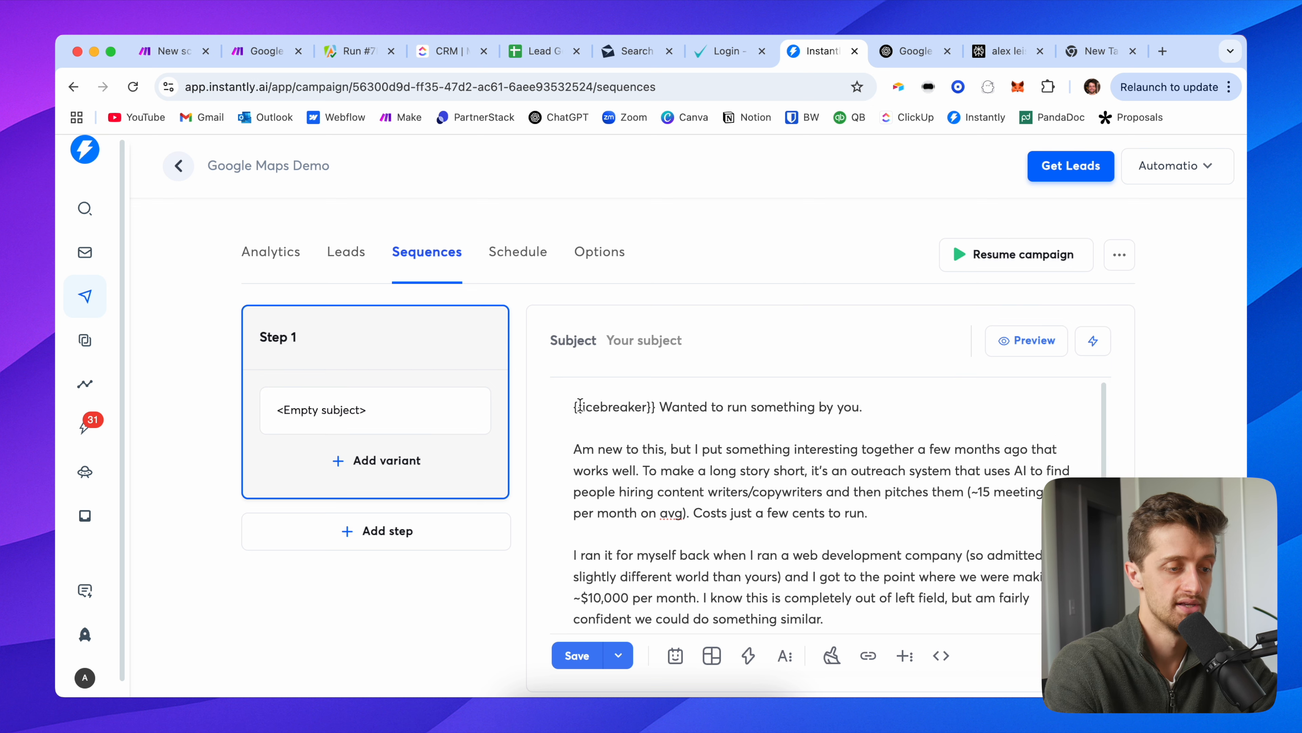
Step: Replace {{icebreaker}} with {{personalization}} in the opening line
drag(583, 405, 642, 406)
text(personalization)
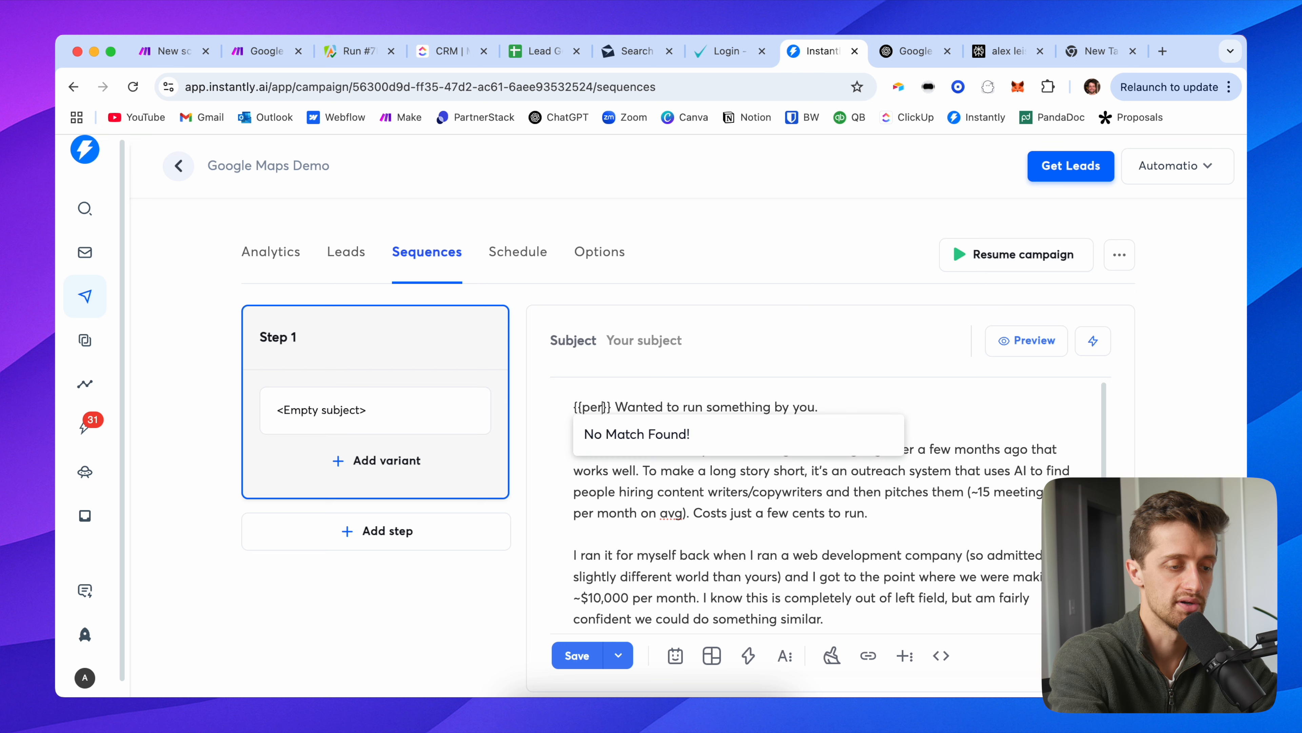
click(934, 405)
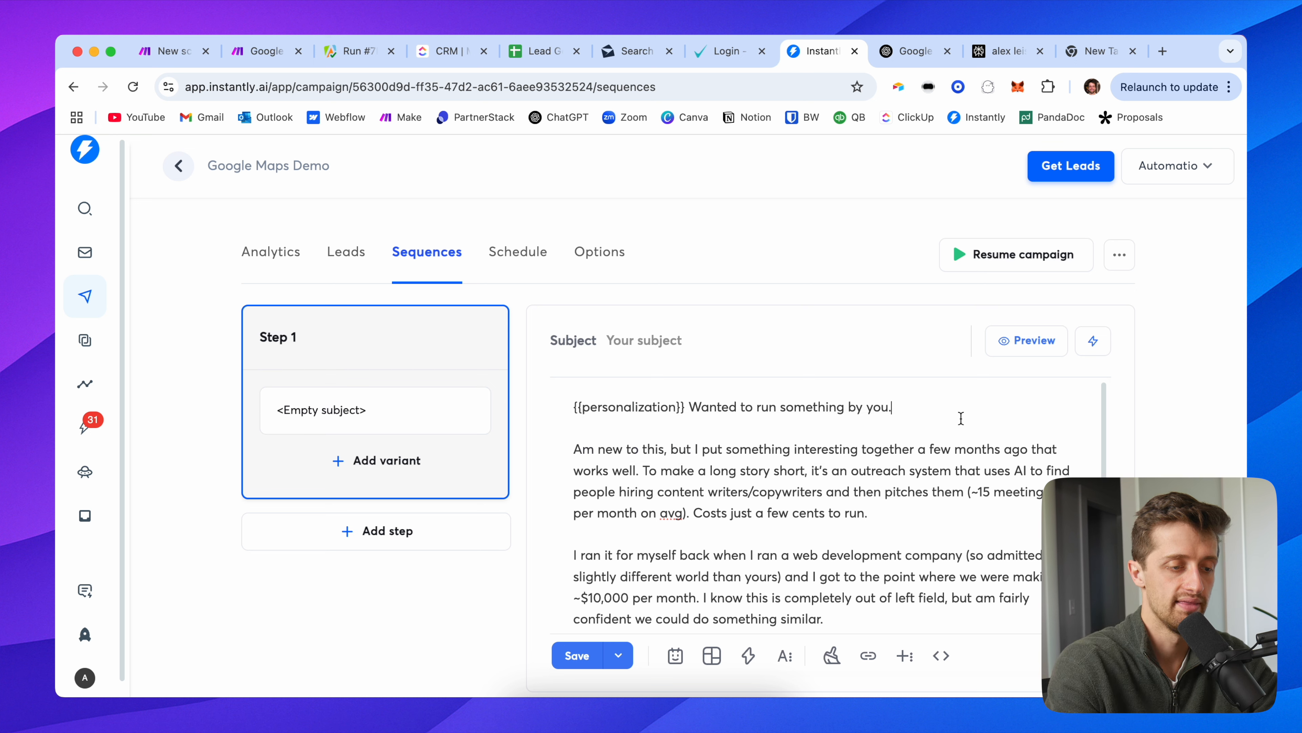
scroll(796, 465, down, 1)
scroll(621, 440, up, 1)
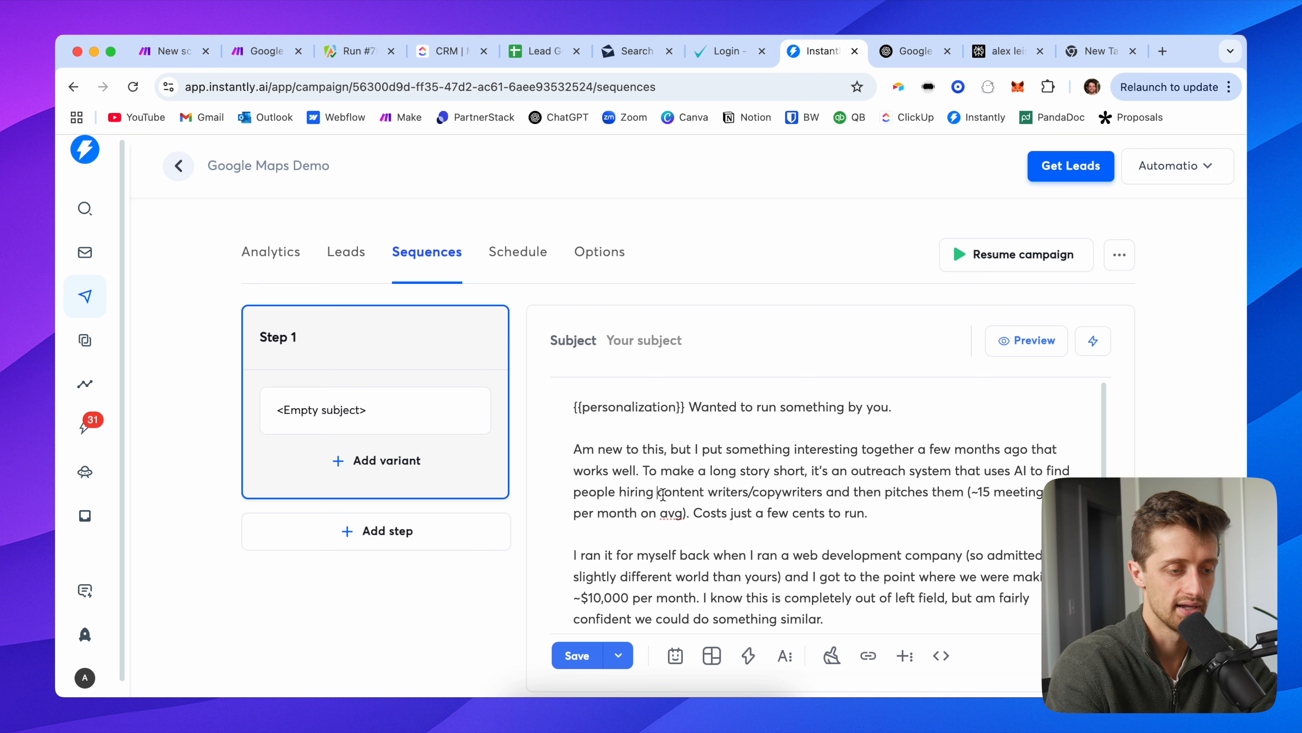
Step: Replace 'content writers/copywriters' with 'landscapers' in the Step 1 email
drag(662, 493, 818, 492)
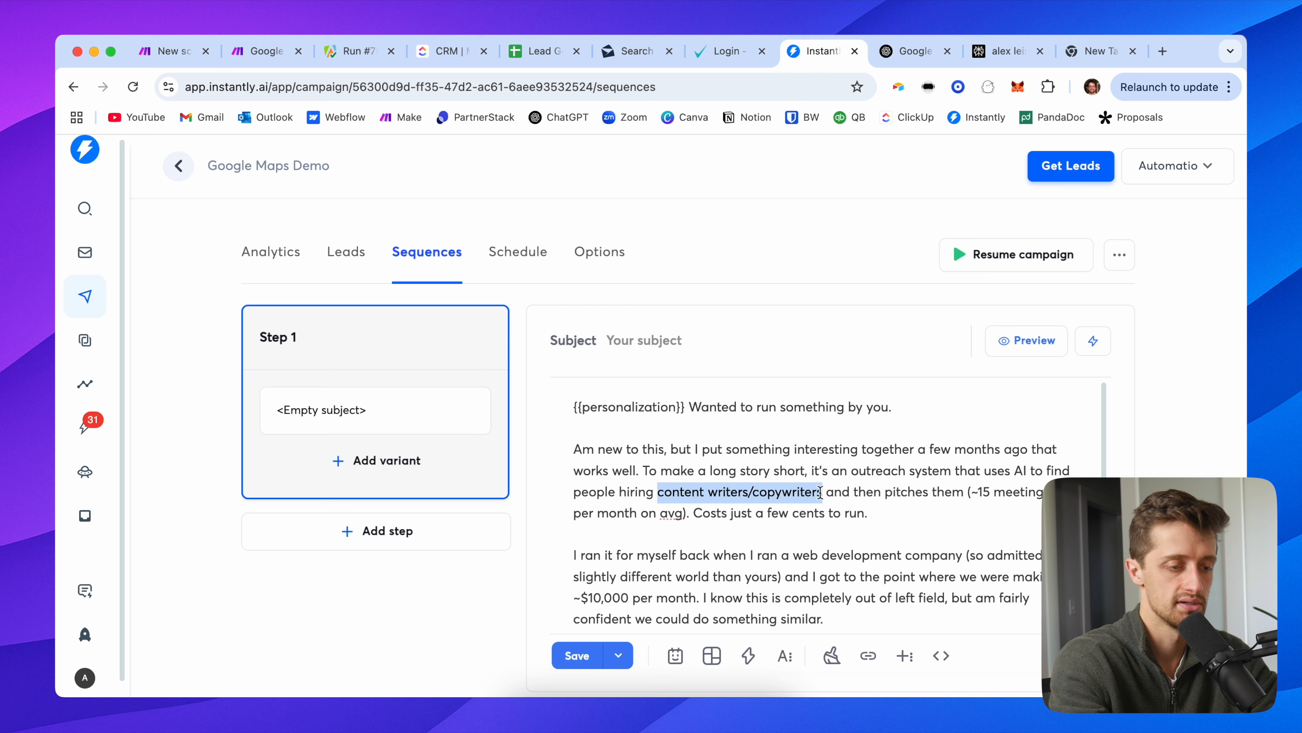
text(landscapers)
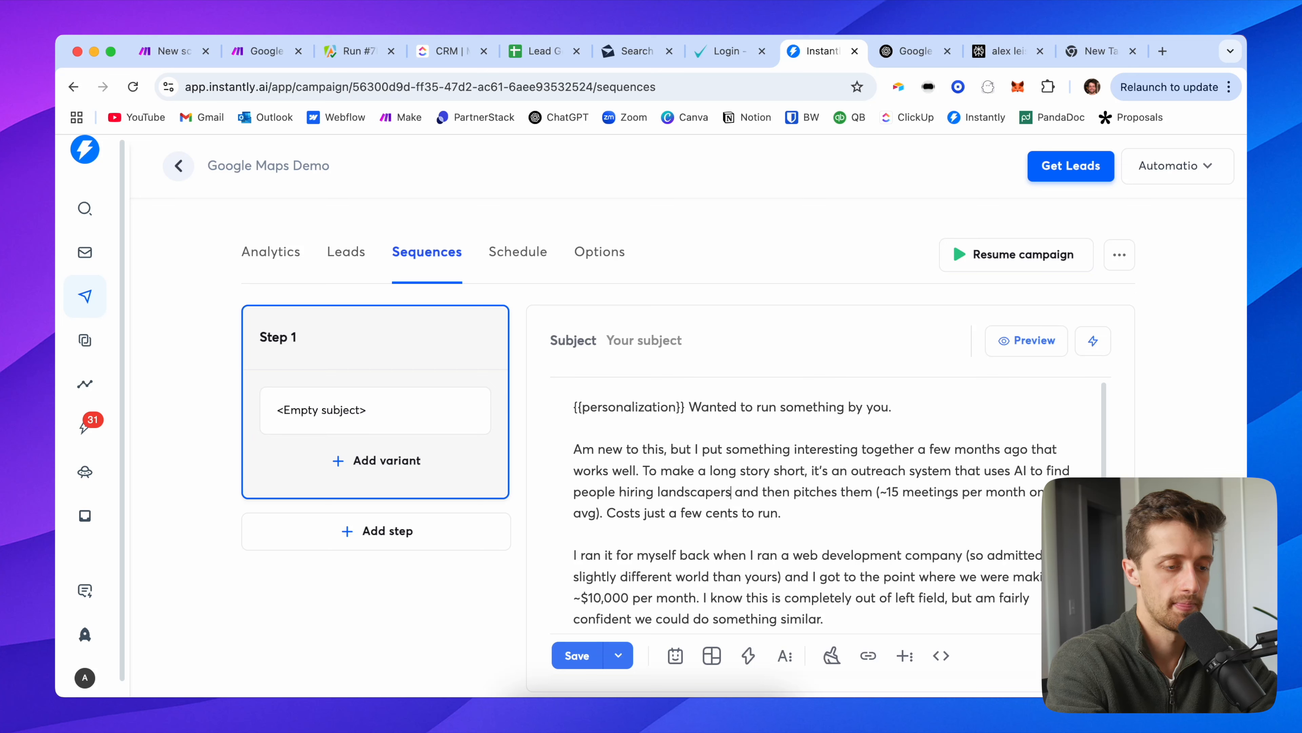
scroll(903, 515, down, 1)
scroll(904, 515, down, 2)
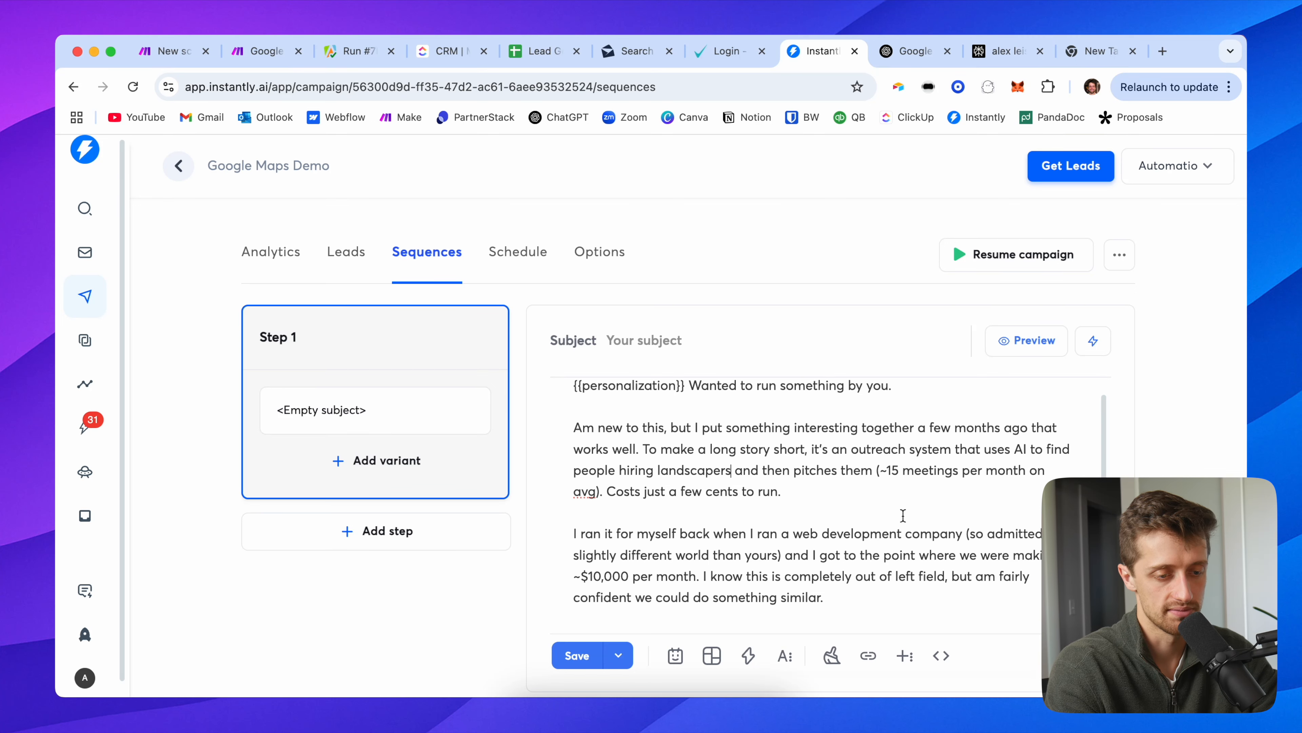
drag(791, 452, 658, 405)
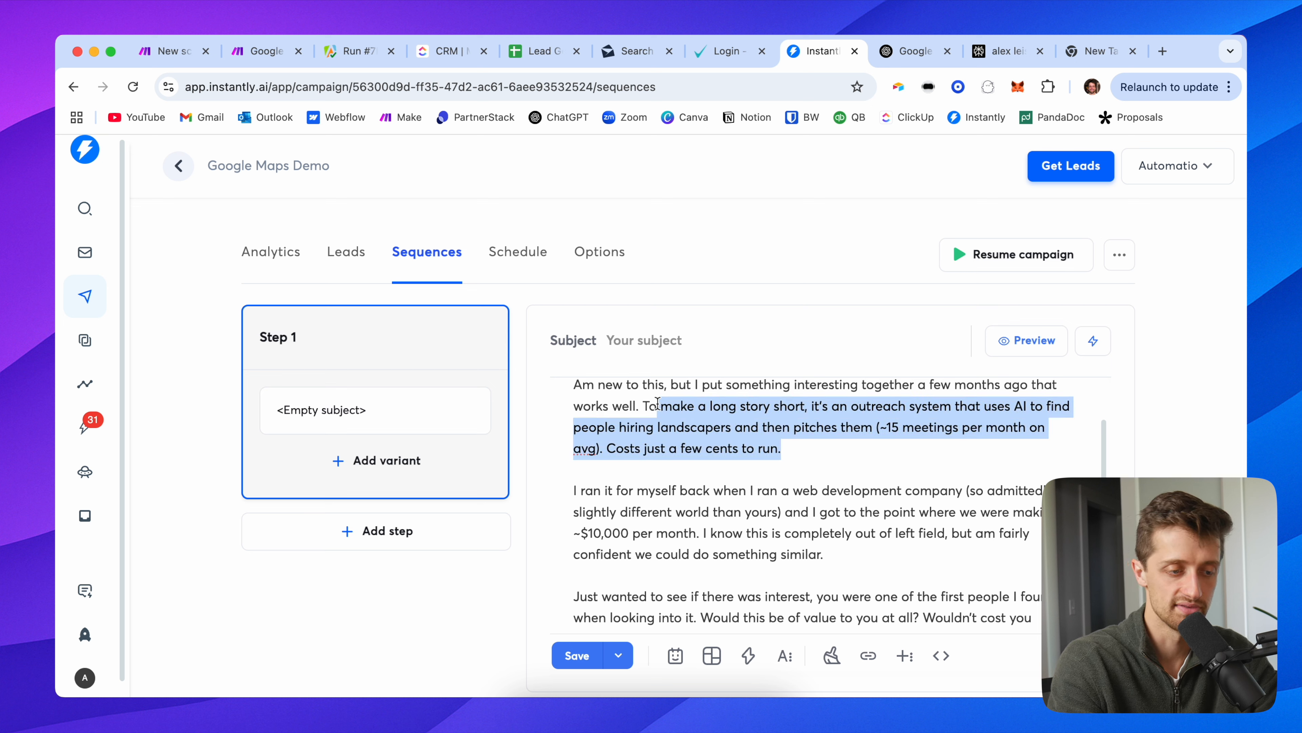
click(798, 443)
scroll(807, 463, down, 3)
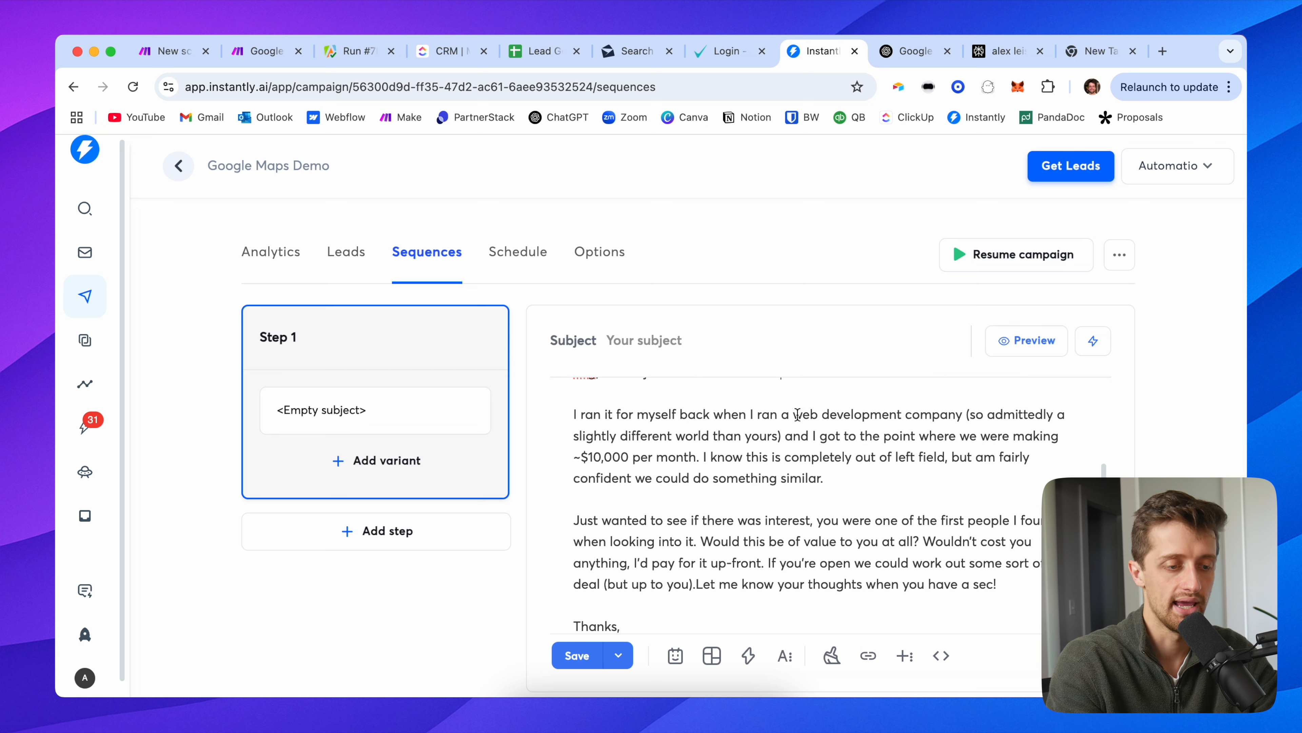
Step: Change 'a web development company' to 'a construction business', add 'for you', and split off 'Let me know'
drag(779, 413, 954, 413)
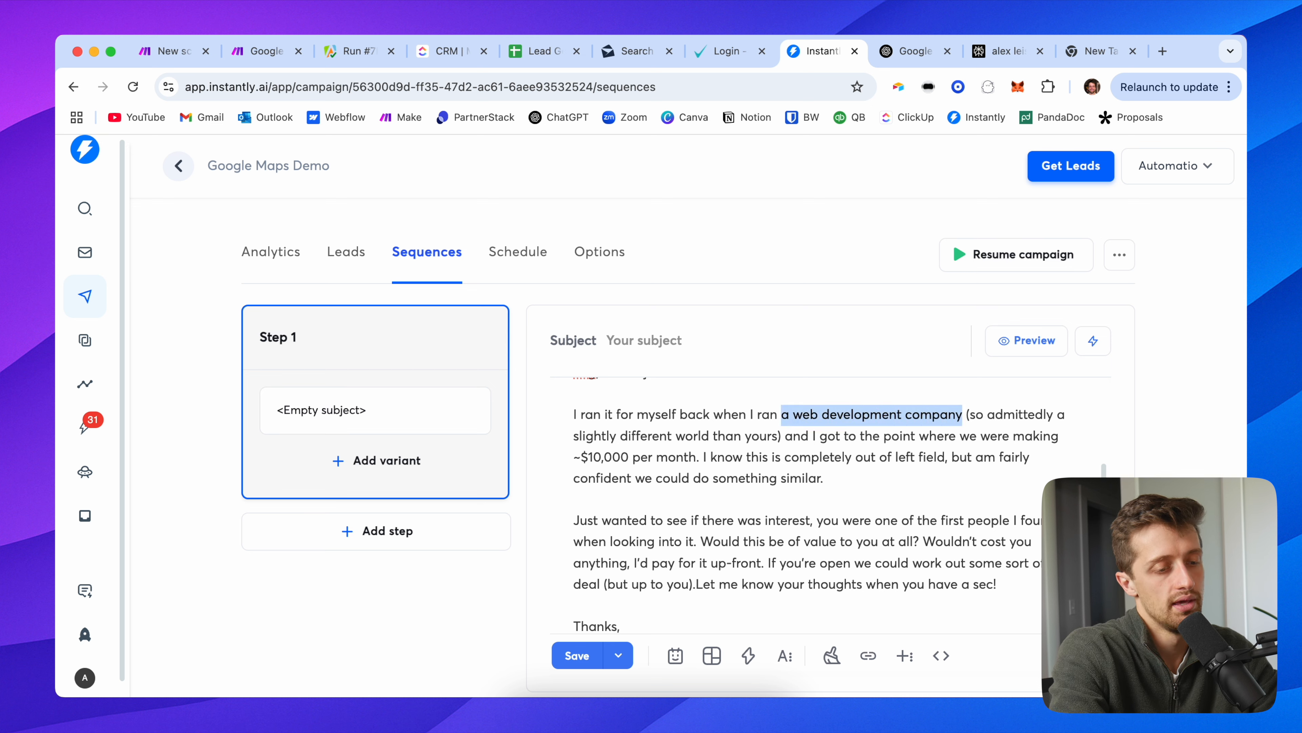
text(an)
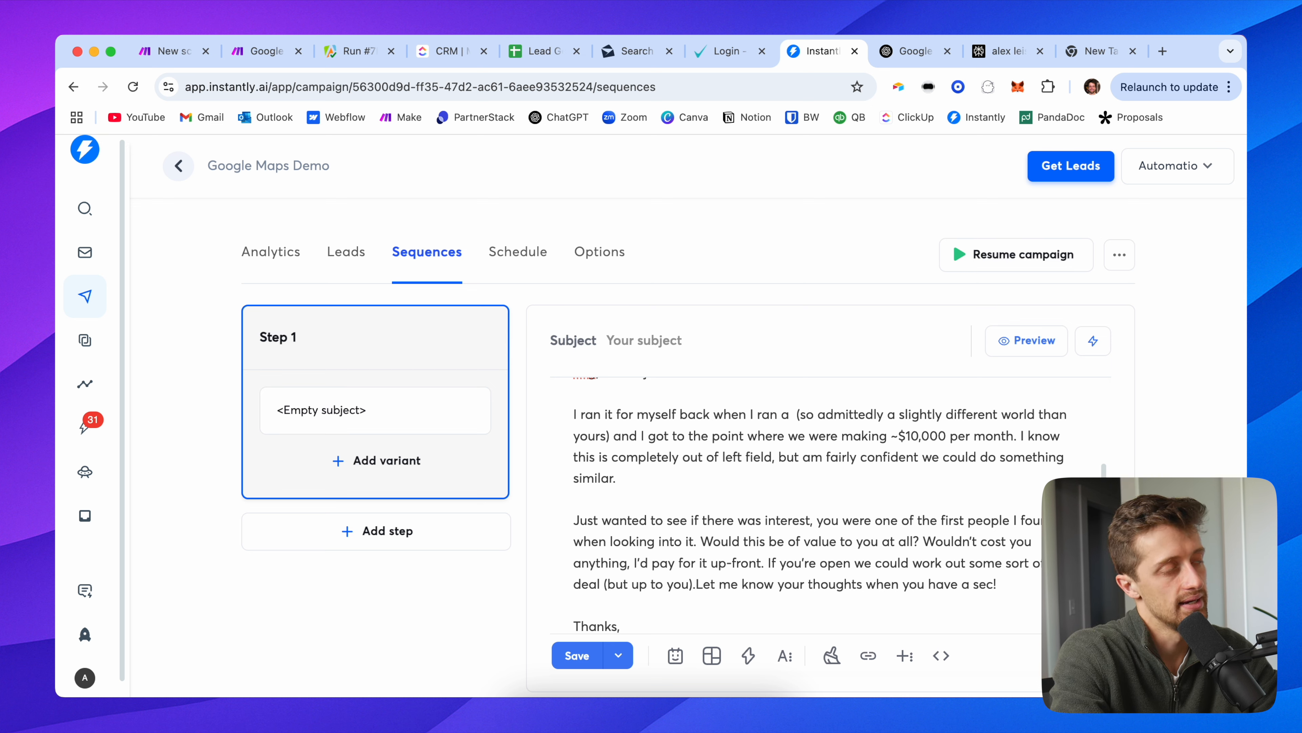
text( construction busines)
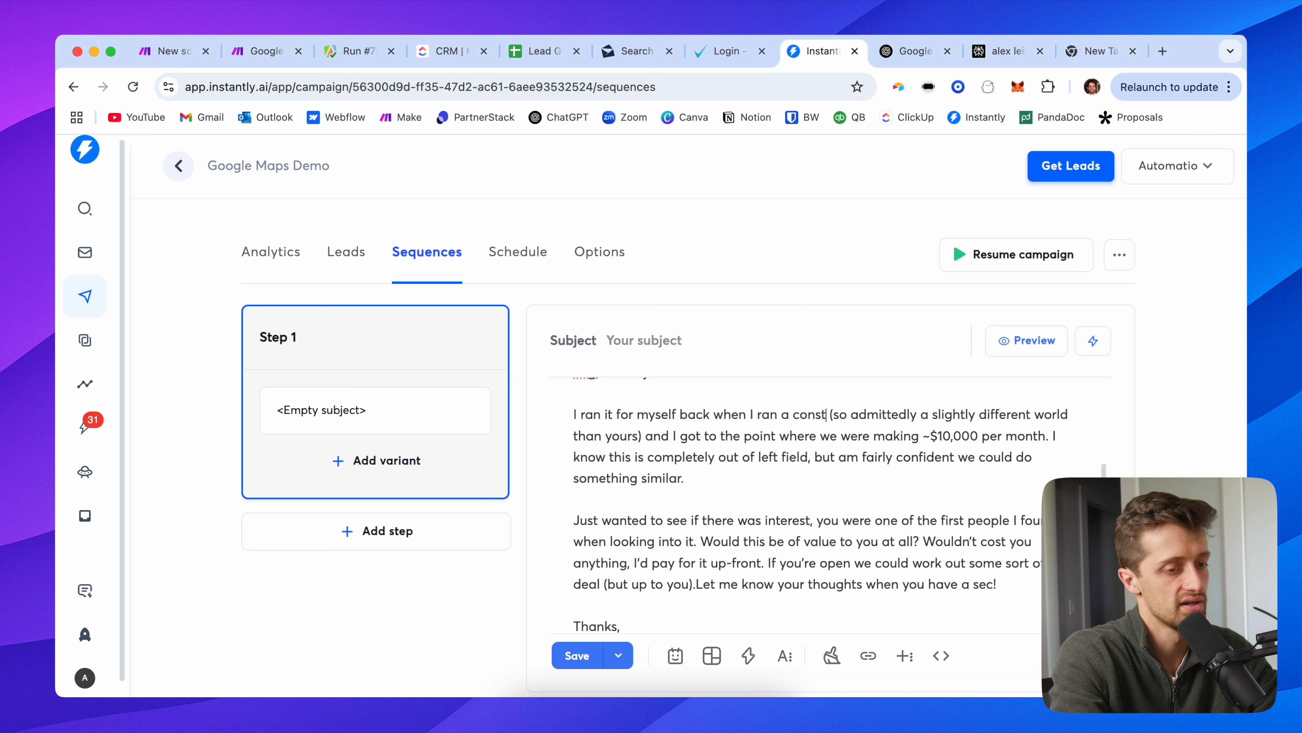
text(s)
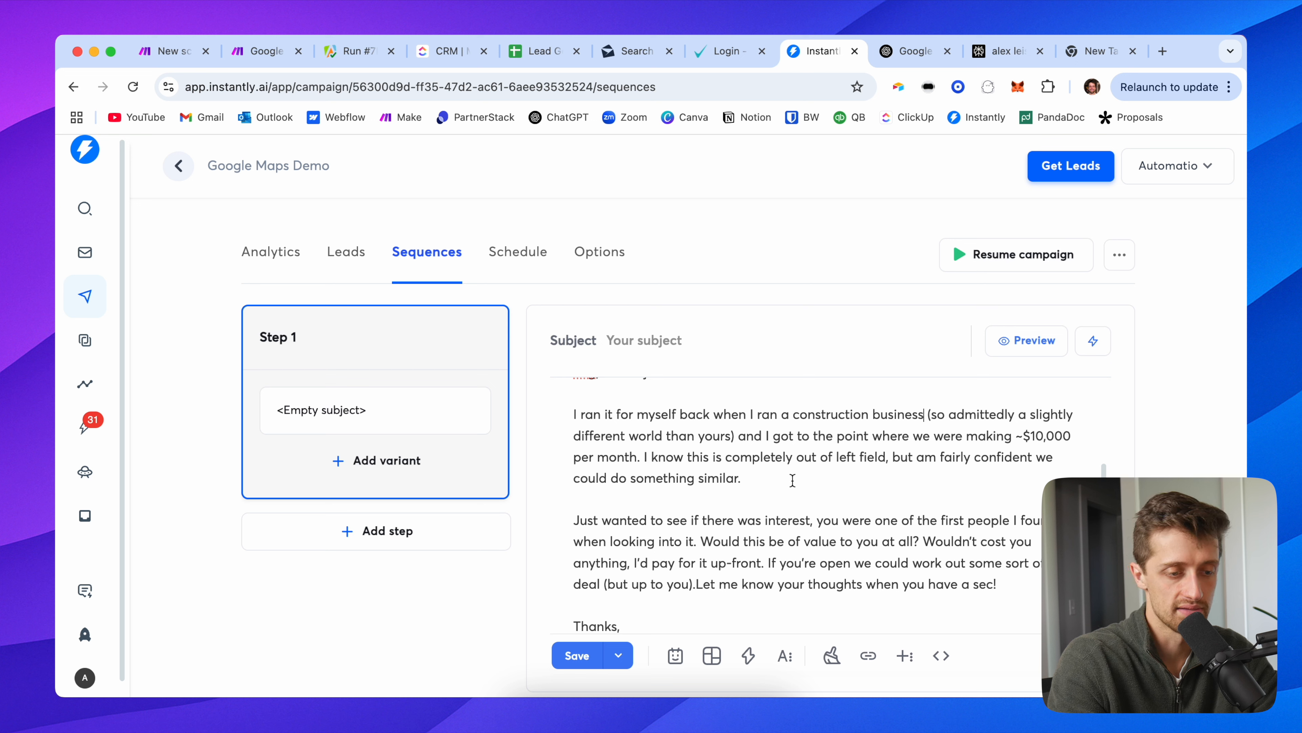
scroll(794, 491, down, 1)
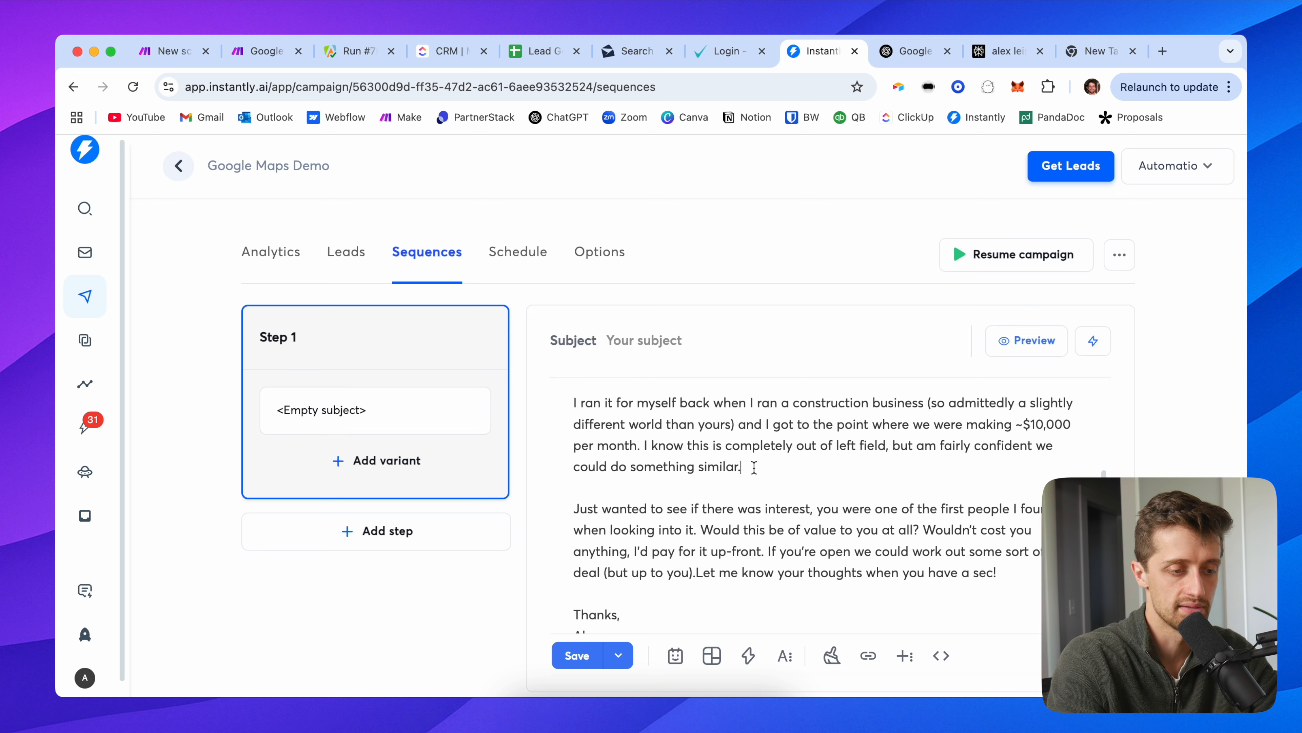
text(for you)
scroll(703, 491, down, 3)
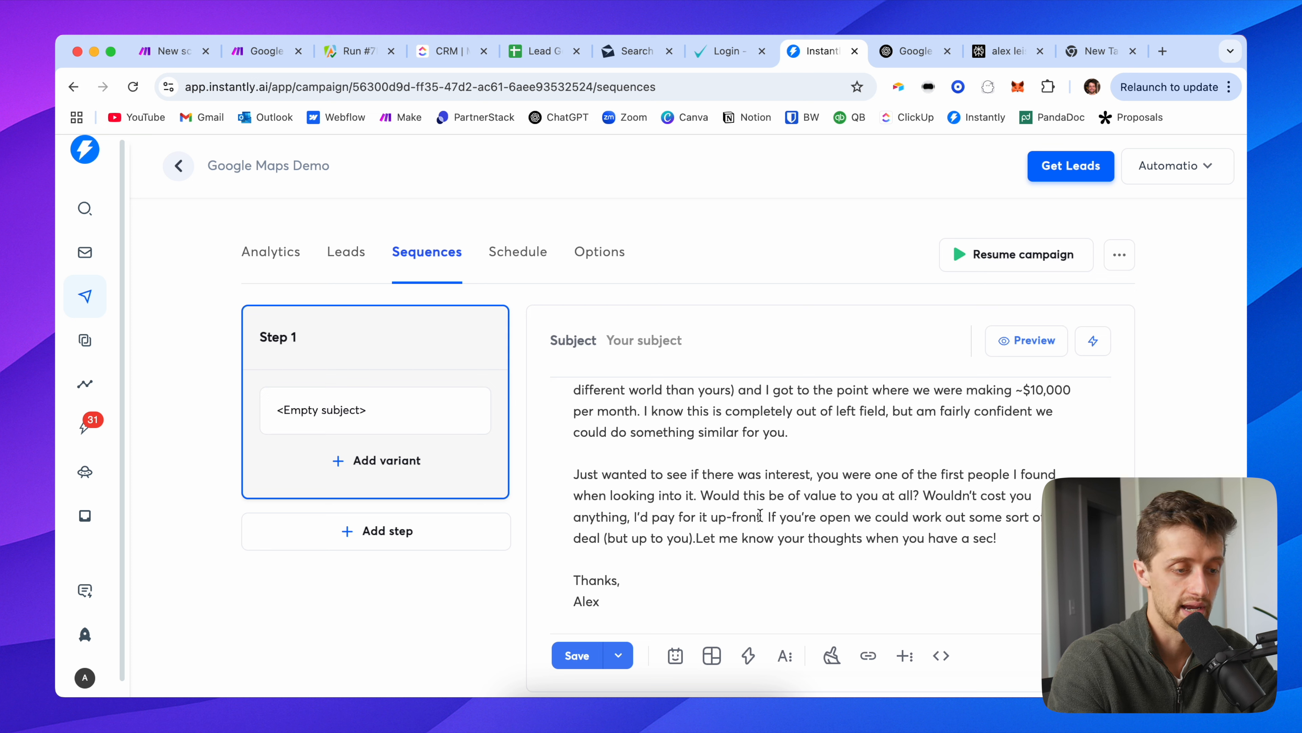
scroll(807, 527, down, 1)
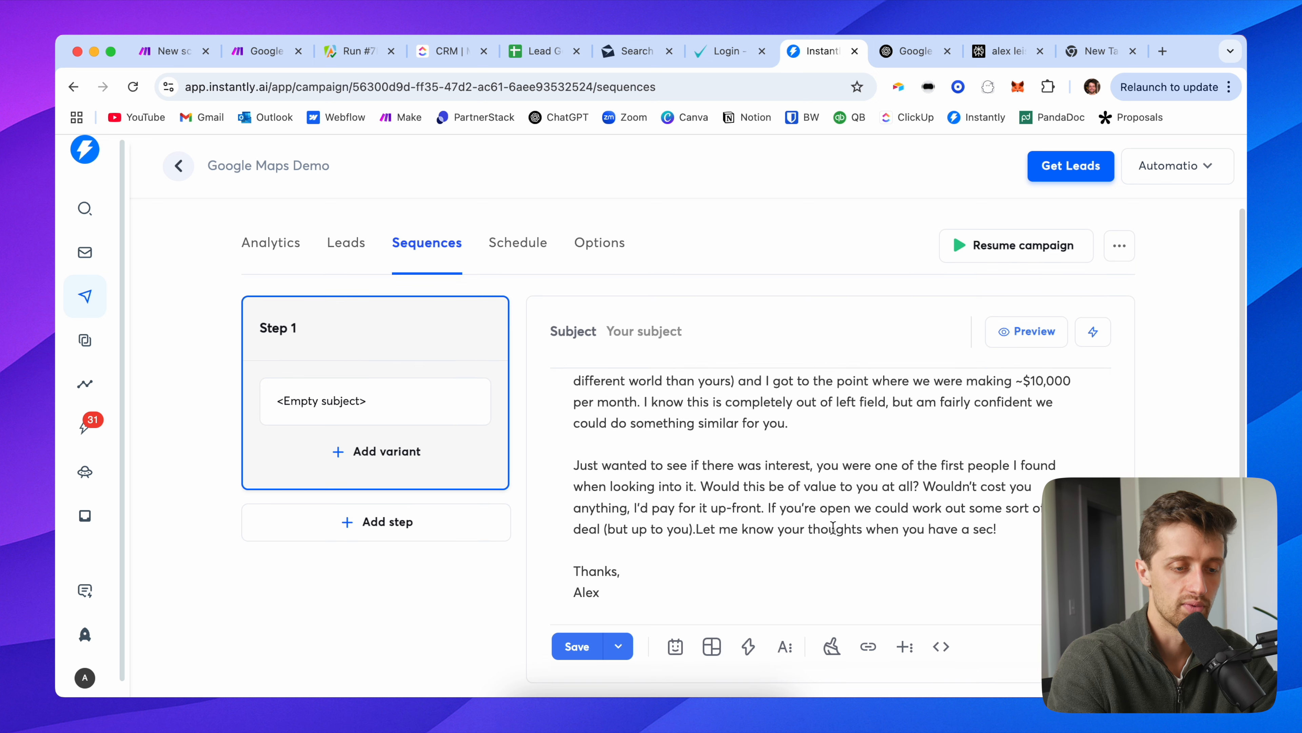
key(Return)
key(Return)
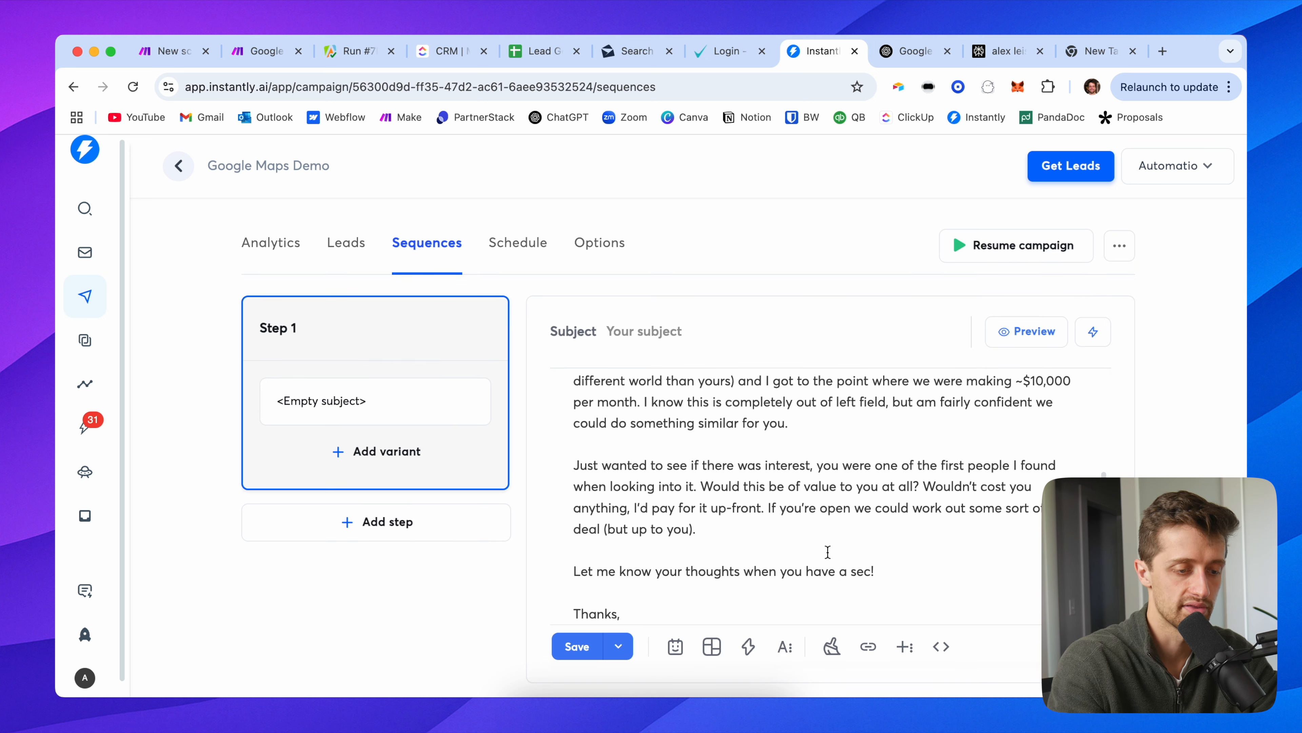
Step: Review the email's paragraphs from the {{personalization}} opener to the 'Let me know your thoughts' line
scroll(828, 553, down, 1)
scroll(753, 518, up, 3)
scroll(743, 509, up, 1)
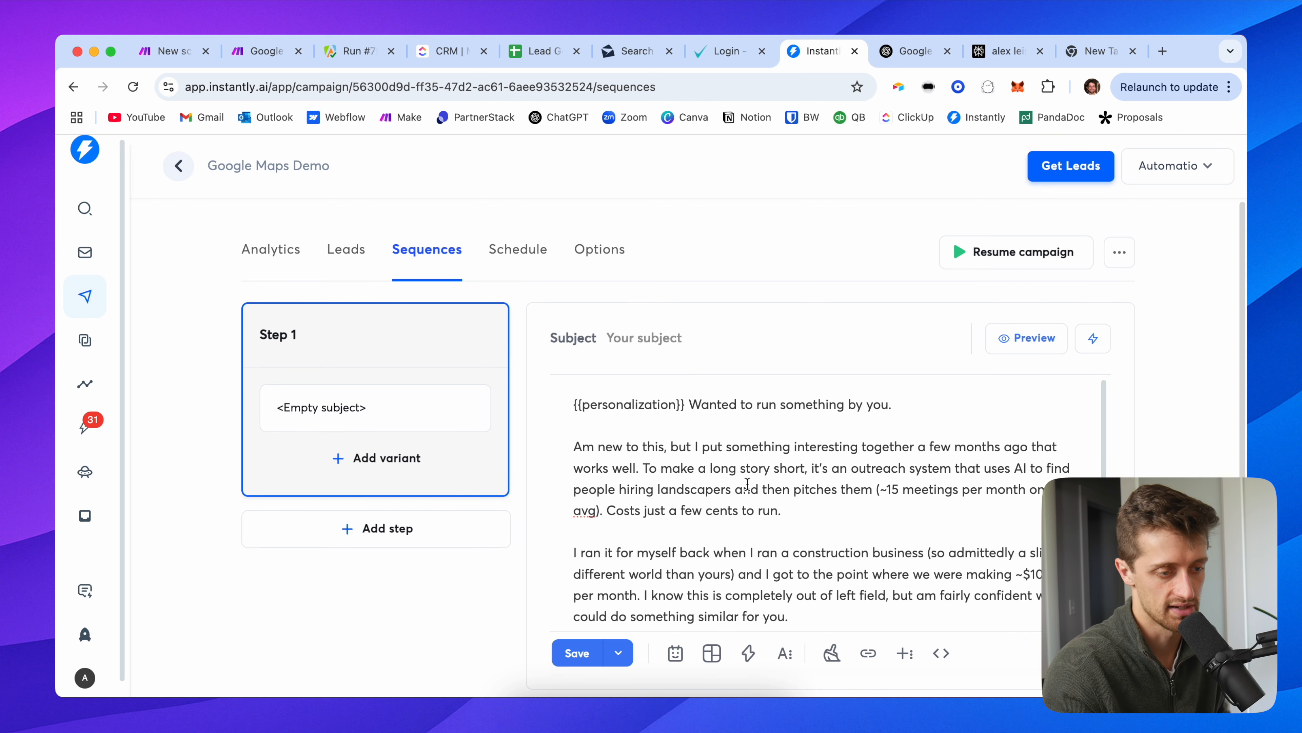
drag(686, 408, 573, 405)
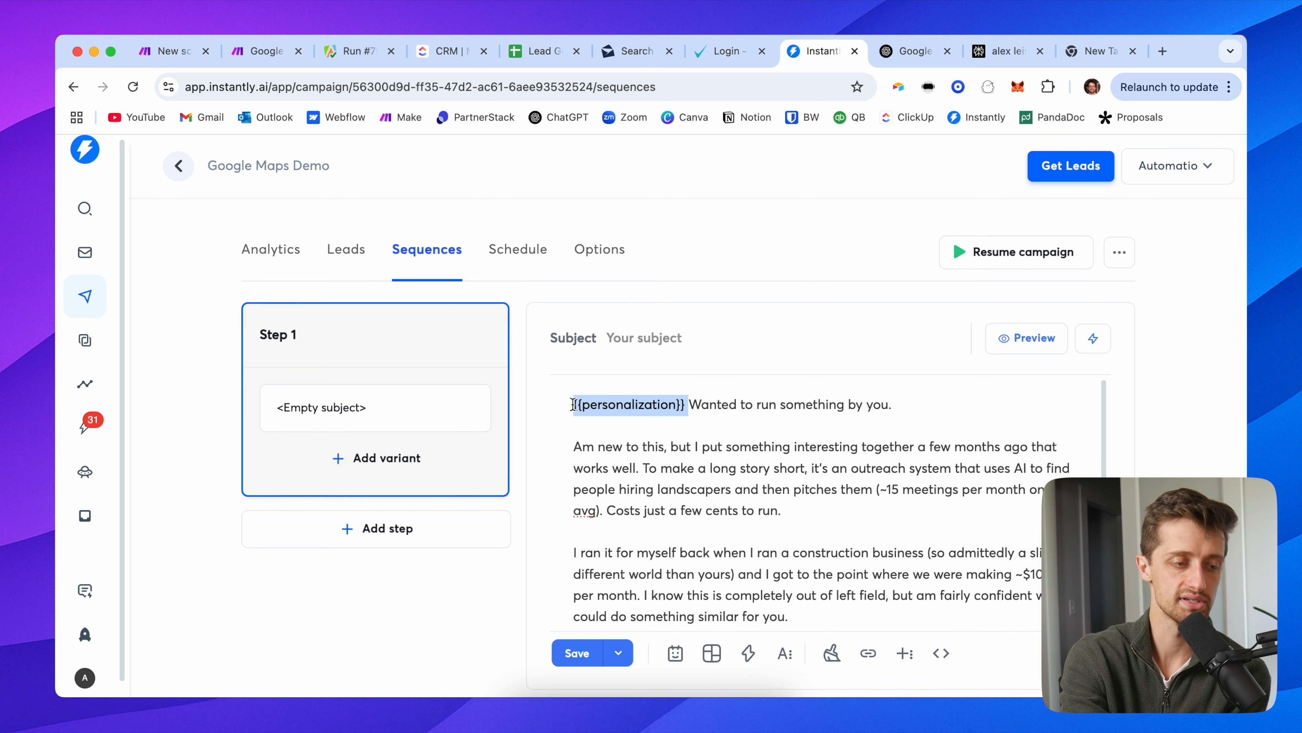
click(909, 410)
scroll(821, 482, down, 1)
drag(810, 488, 563, 429)
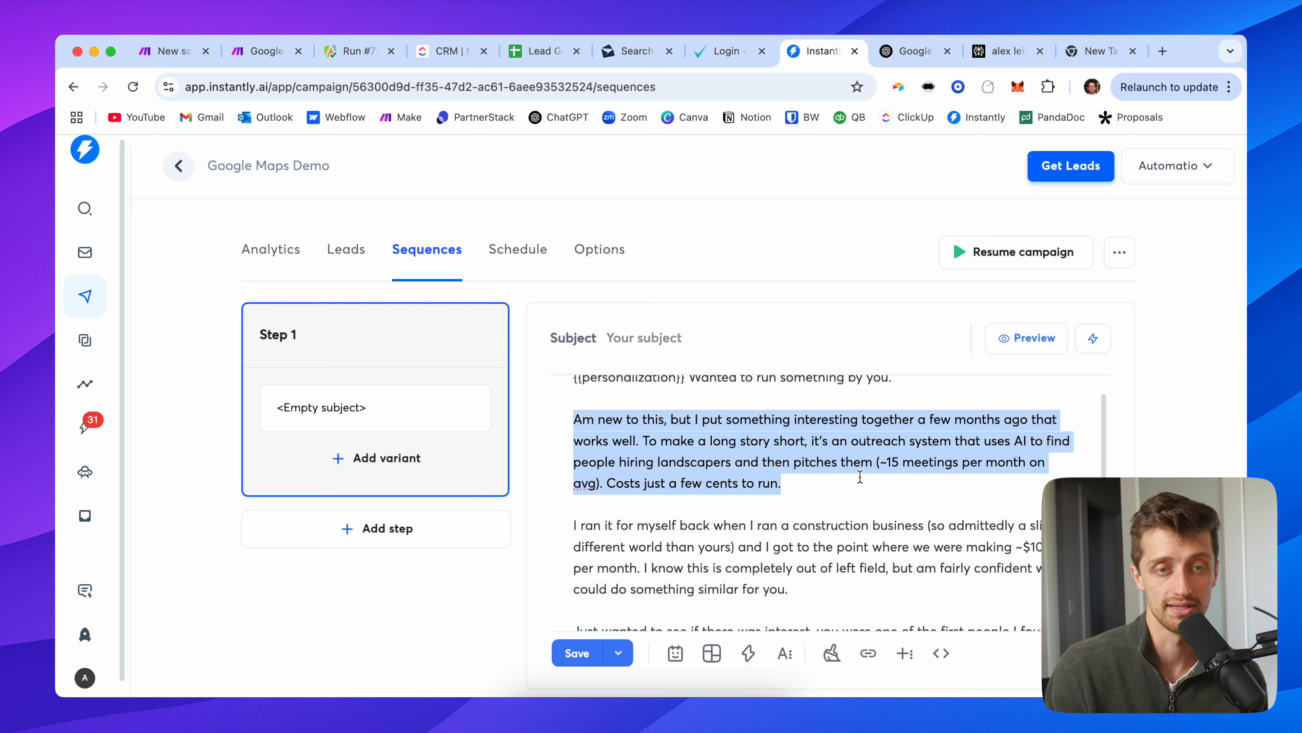
drag(805, 485, 645, 446)
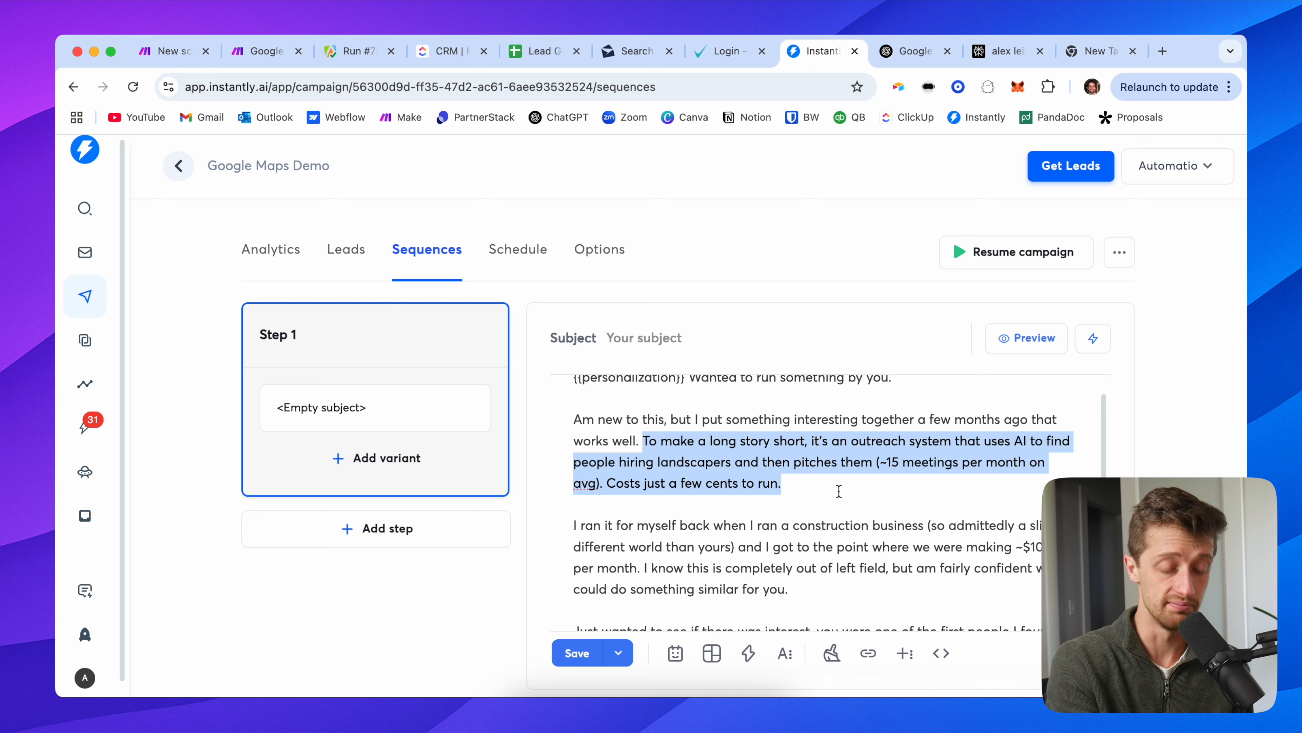
scroll(849, 509, down, 3)
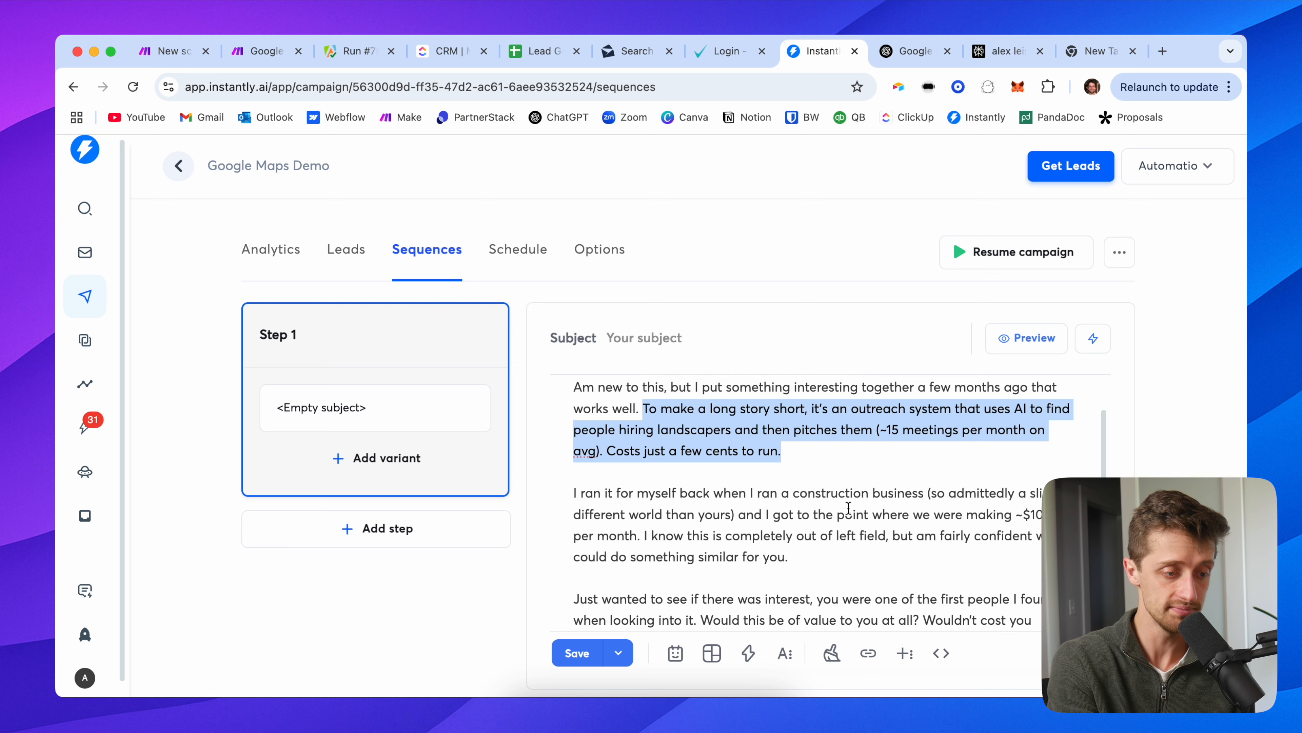
drag(808, 504, 574, 445)
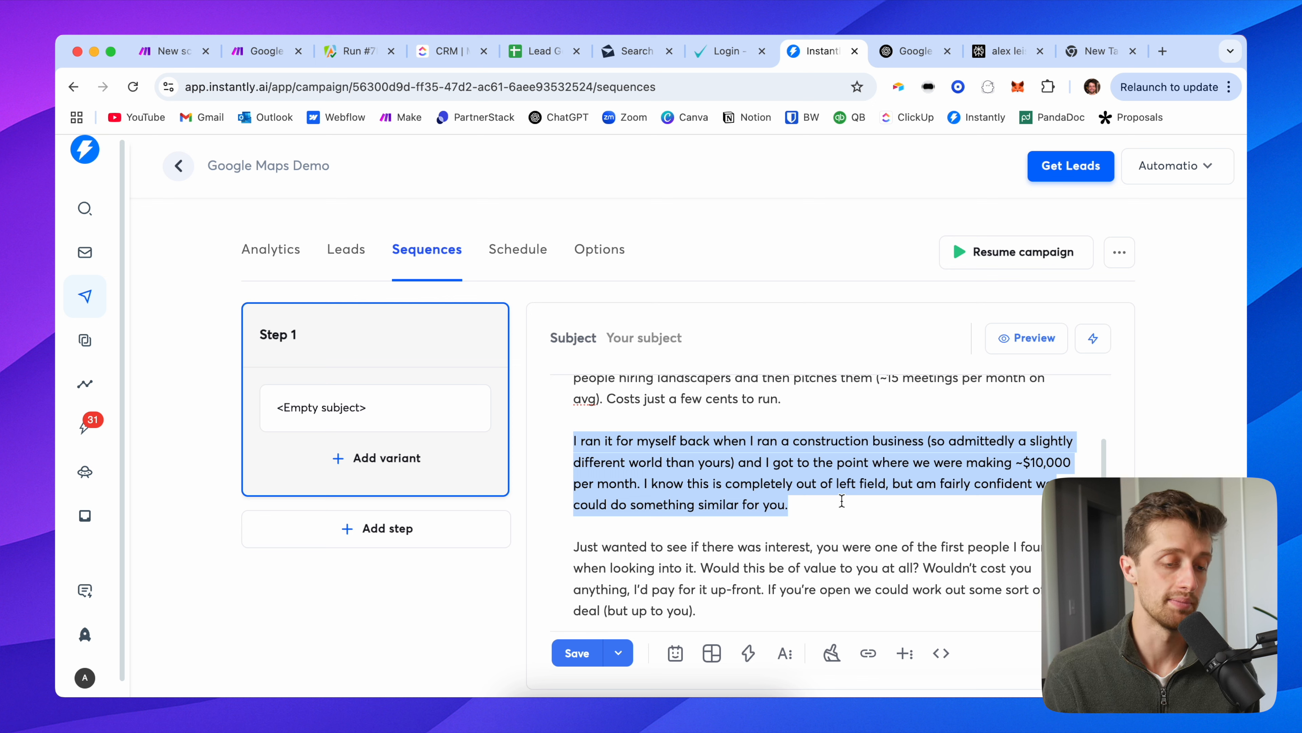
scroll(841, 501, down, 3)
drag(759, 513, 580, 425)
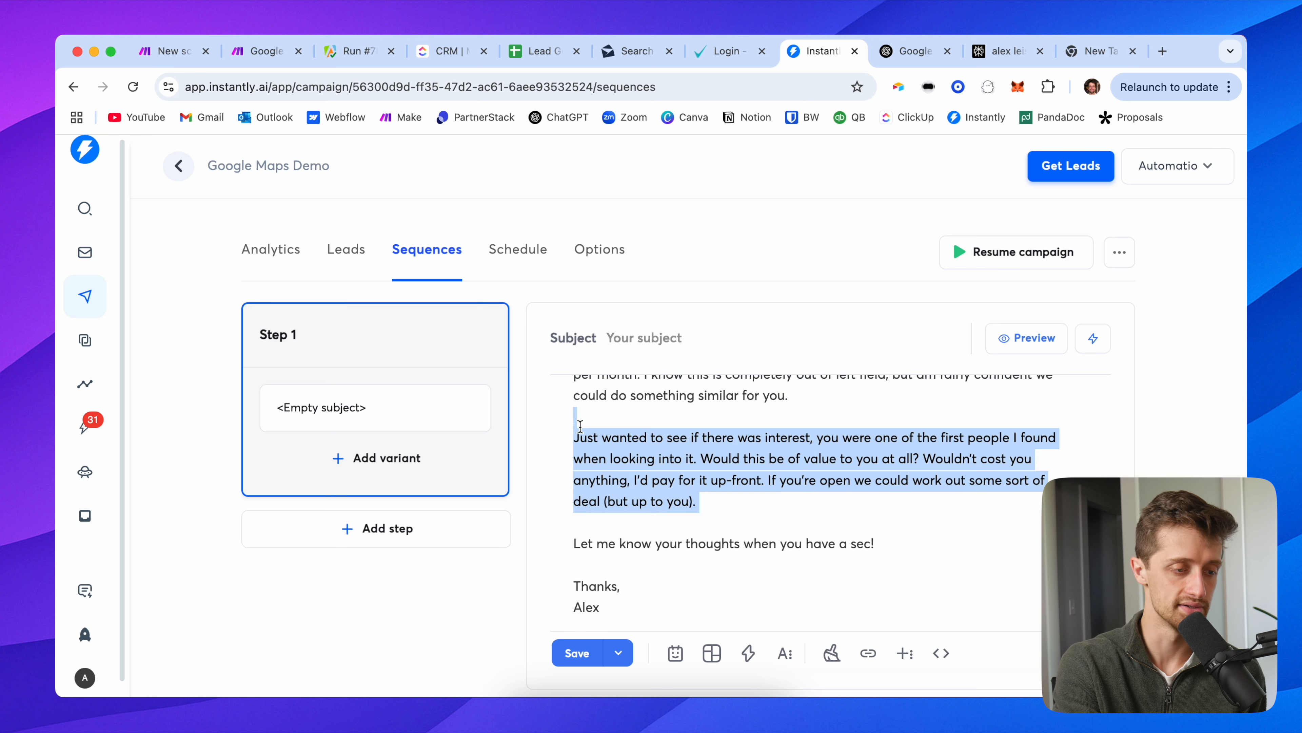
click(726, 515)
drag(762, 482, 628, 478)
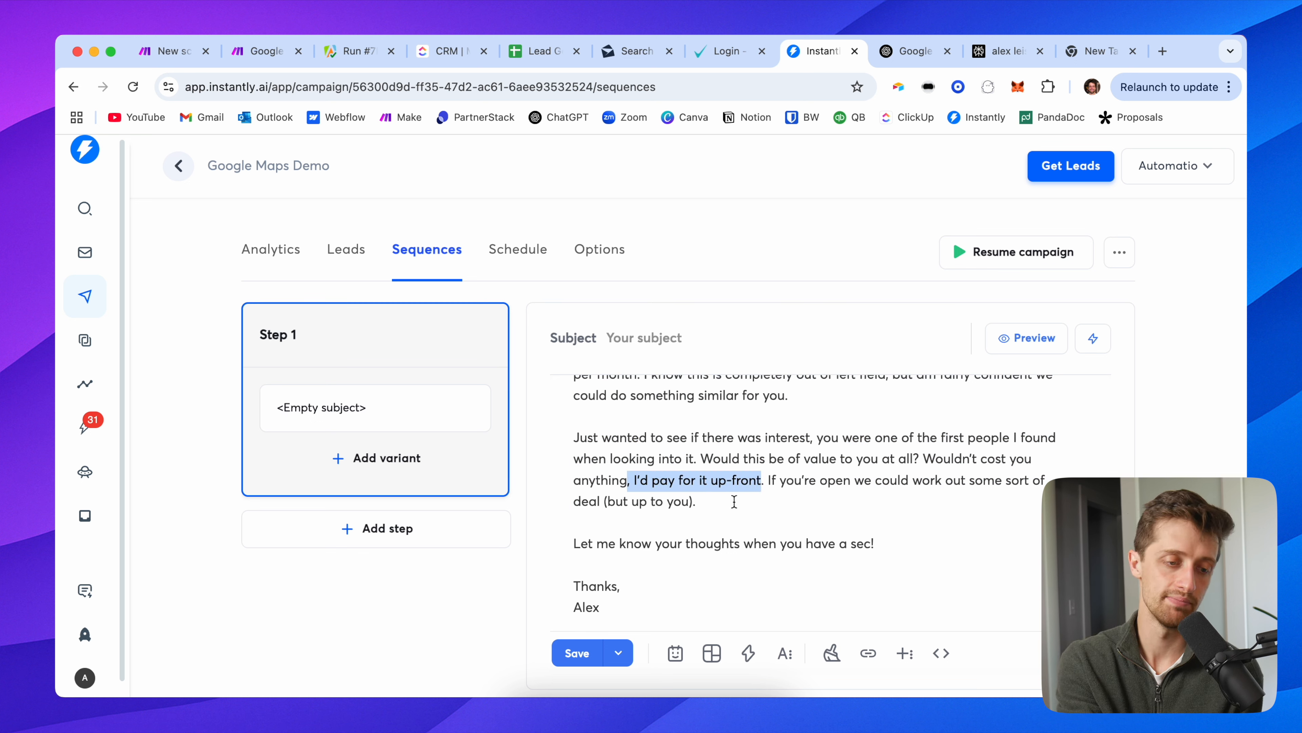
drag(733, 503, 573, 442)
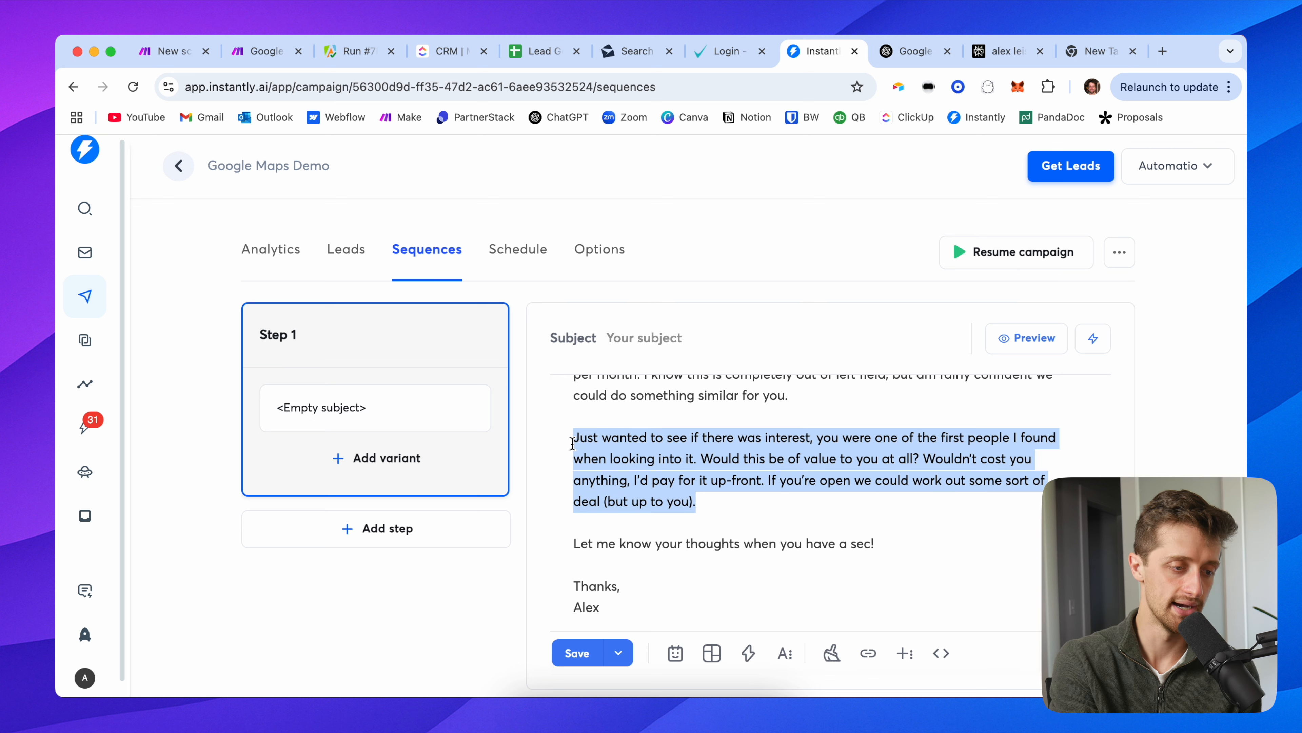
click(884, 546)
drag(891, 546, 573, 545)
scroll(646, 513, up, 5)
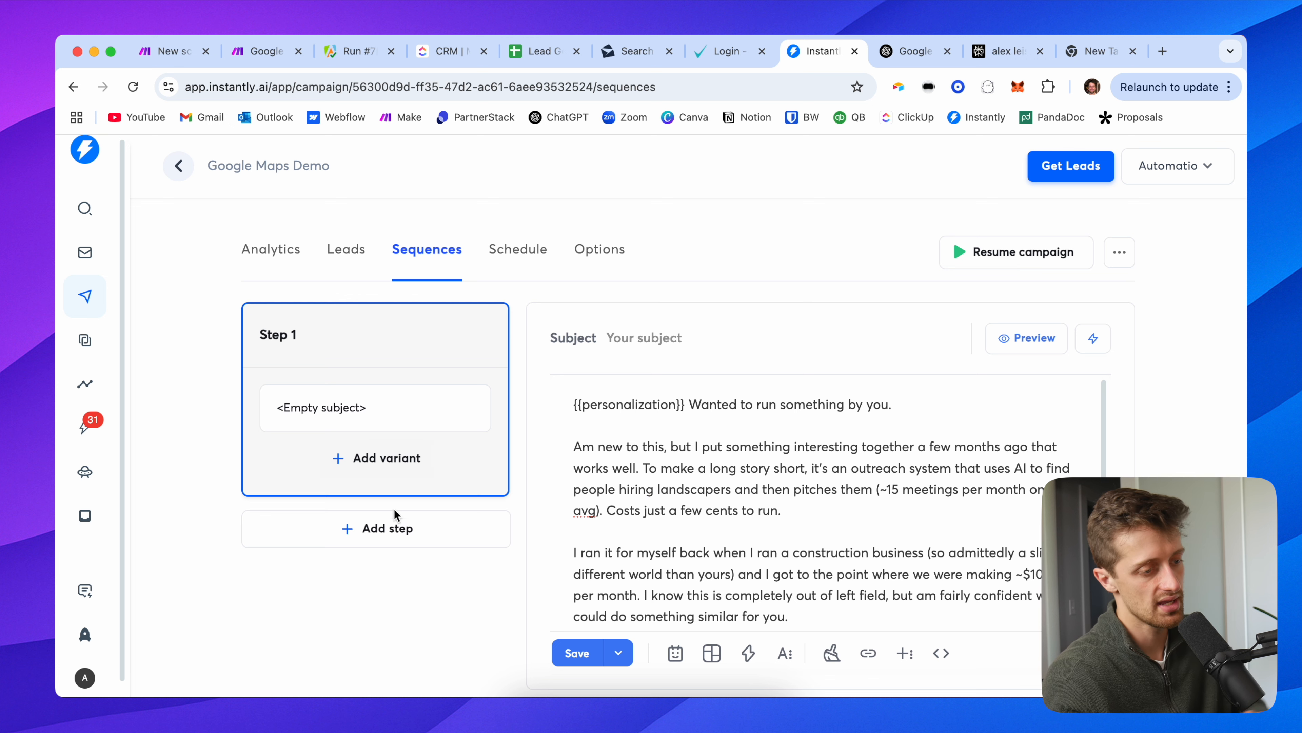
click(392, 525)
Step: Set Step 1's 'Send next message in' delay to 2 days
click(408, 458)
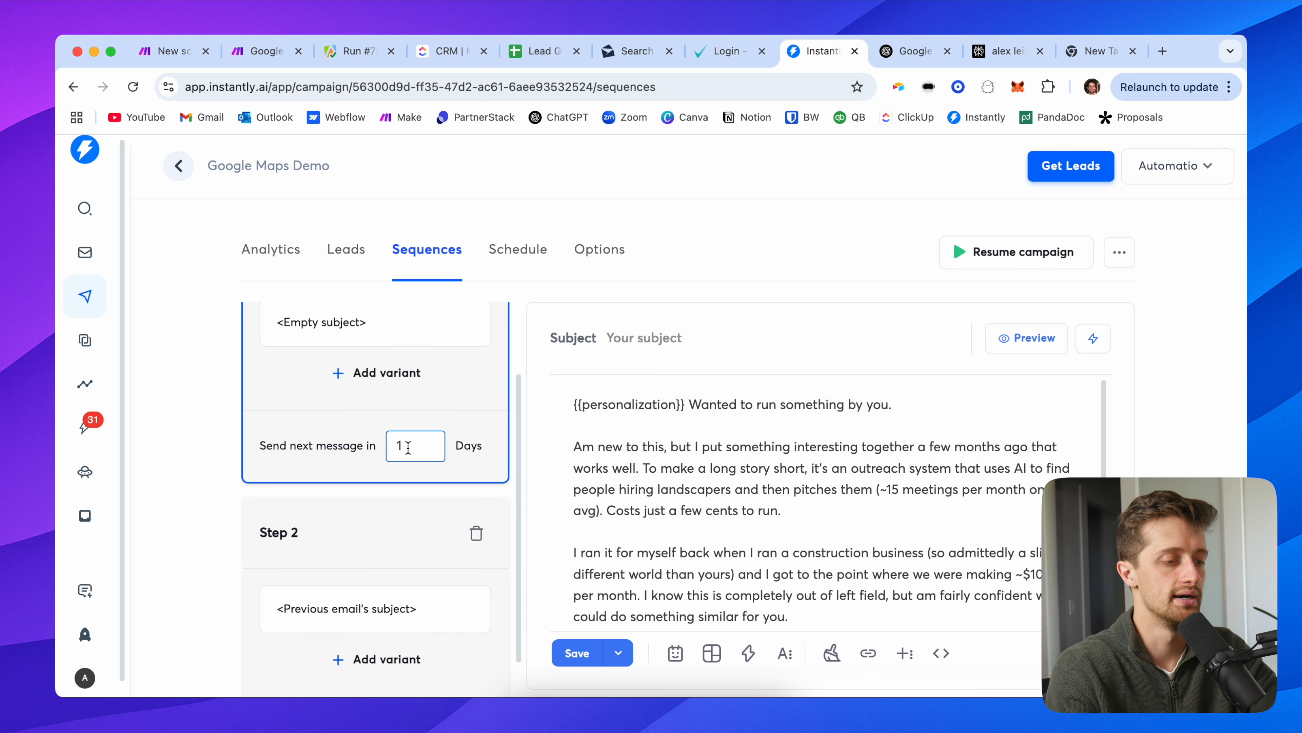
text(2)
scroll(347, 519, down, 1)
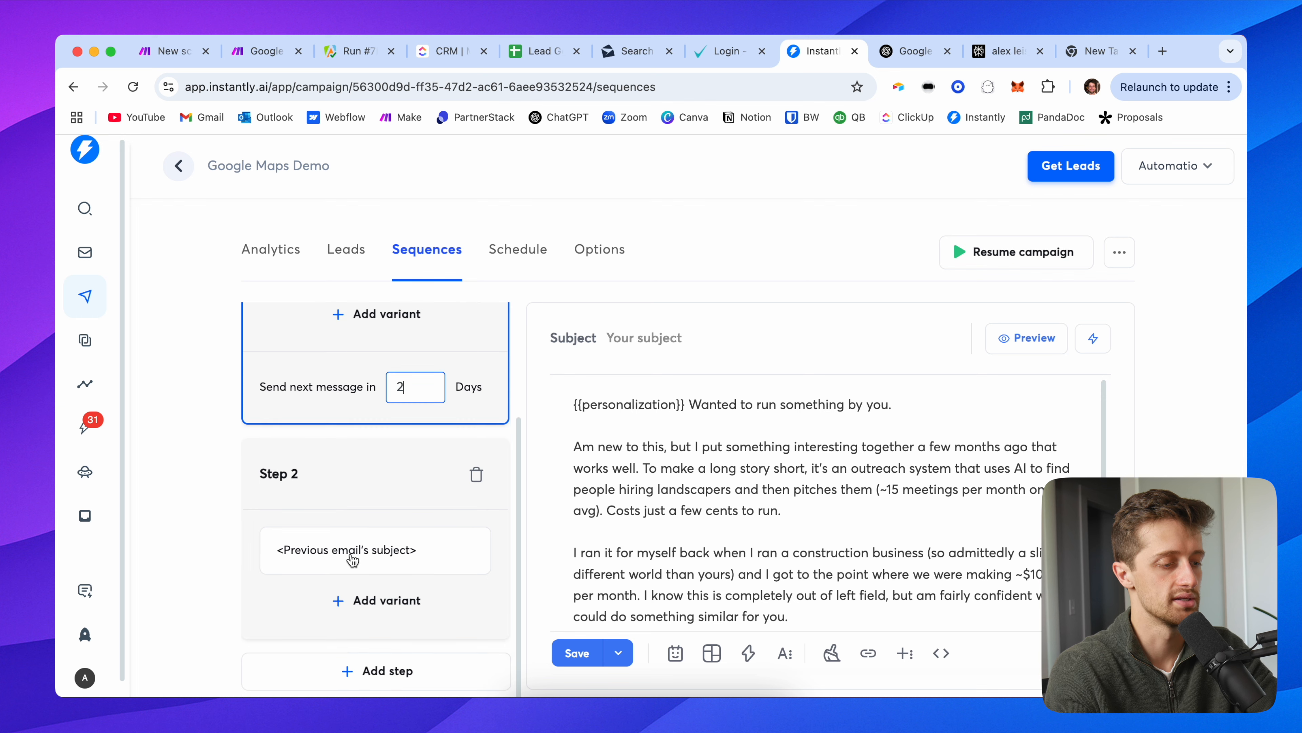
click(364, 475)
scroll(359, 436, up, 3)
click(359, 409)
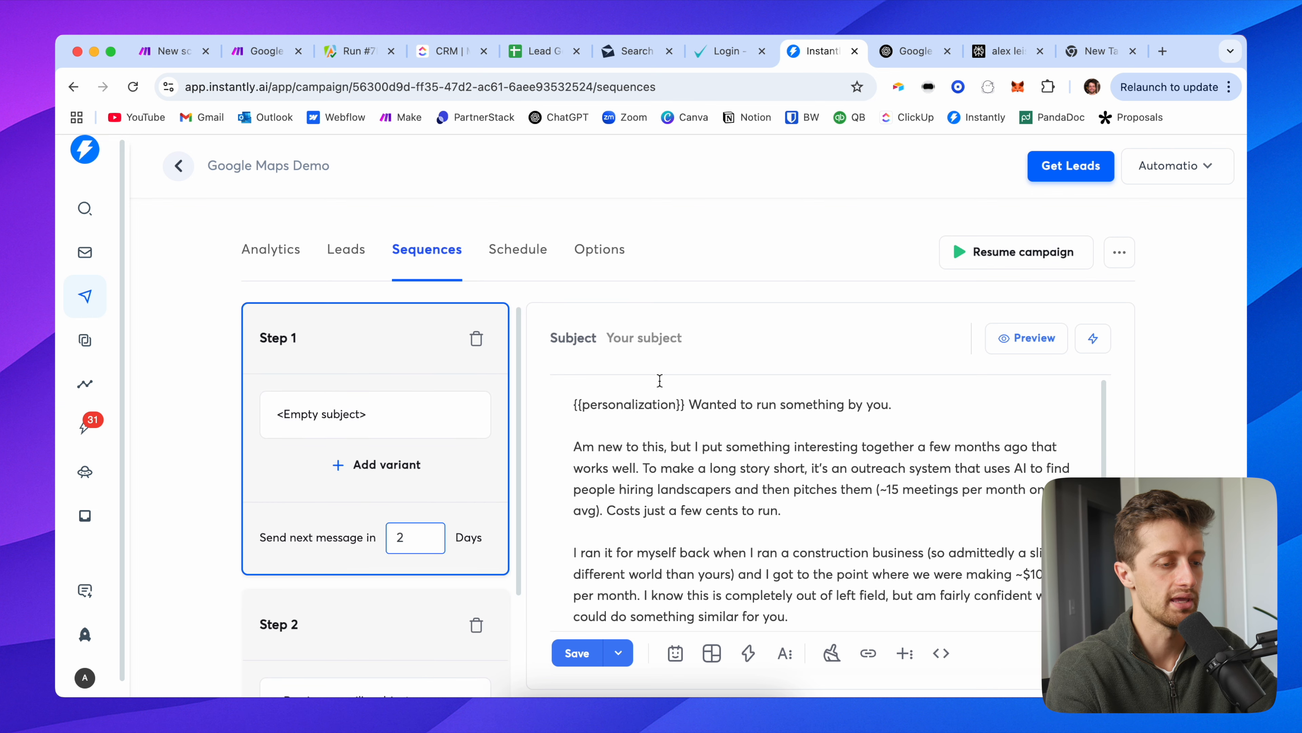
Step: Give Step 1's email the subject '{{firstName}}, q'
click(665, 338)
text({{firs)
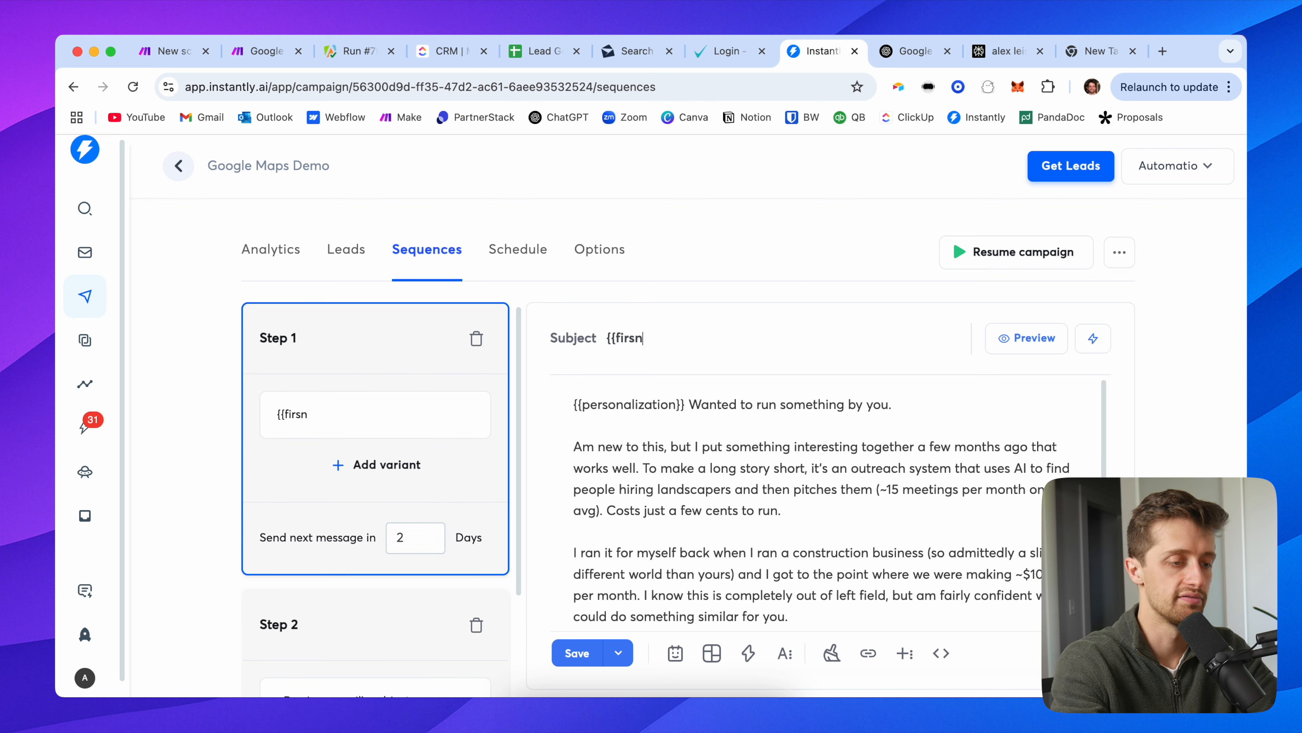
text(tName}}, q)
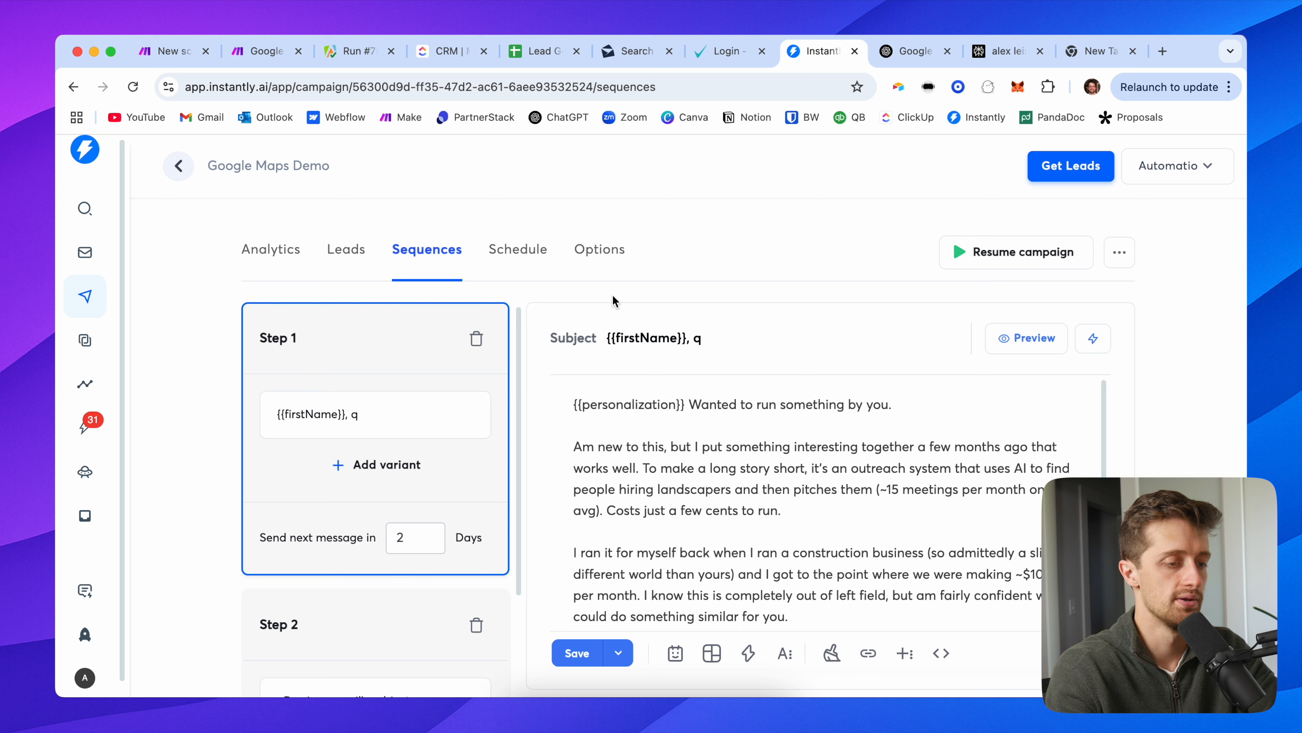
scroll(390, 429, down, 1)
scroll(358, 479, down, 3)
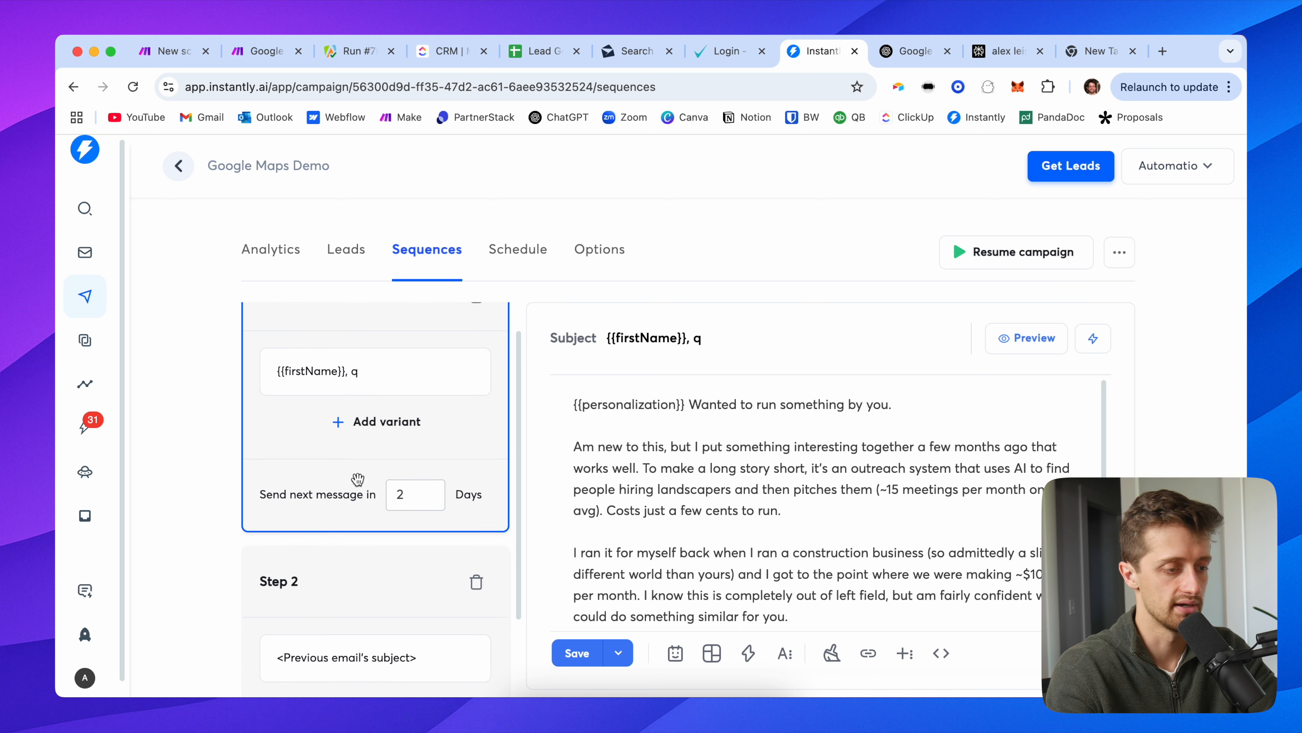
click(347, 254)
click(451, 253)
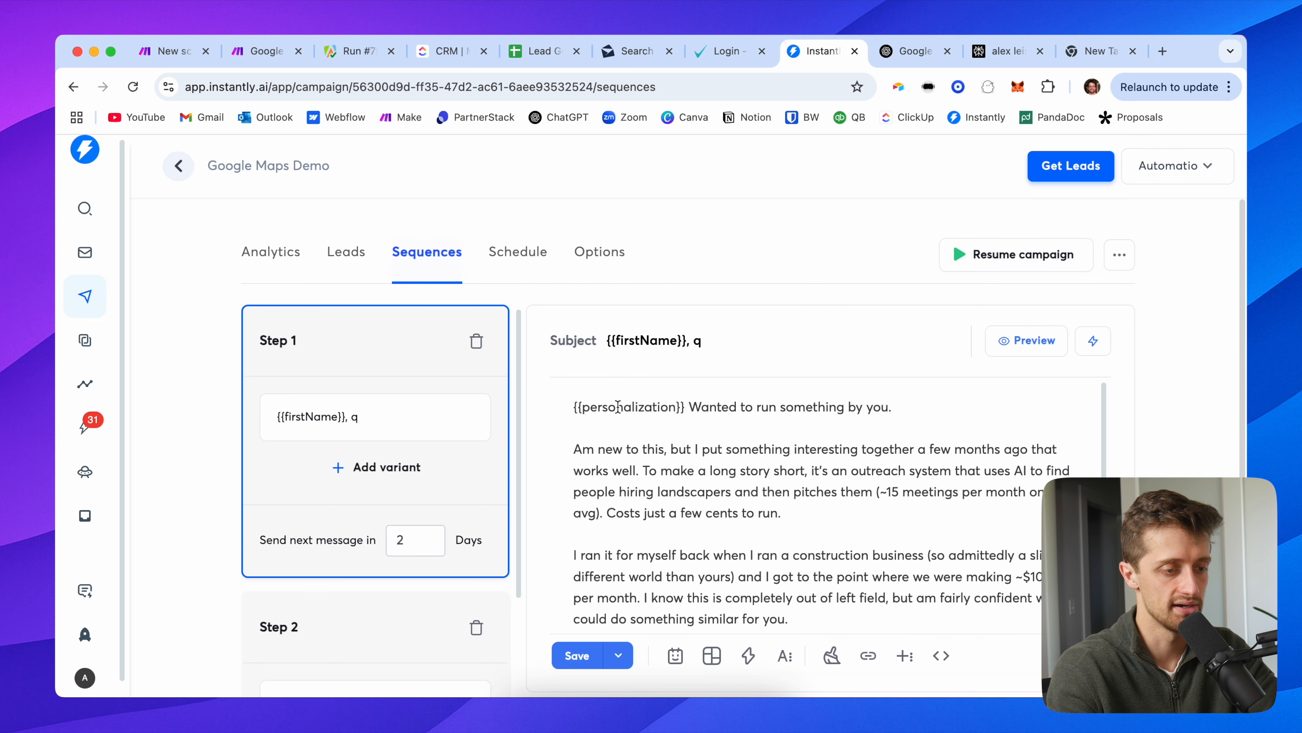
scroll(375, 513, down, 5)
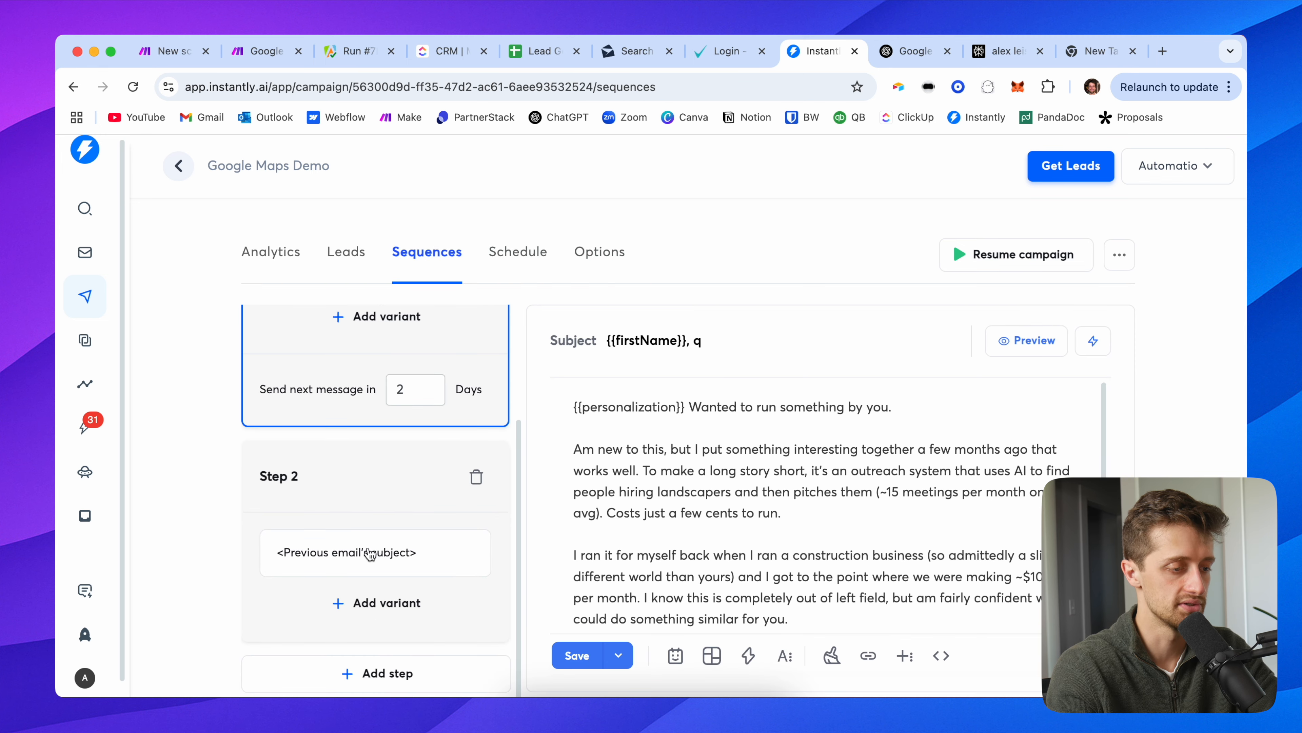
click(370, 553)
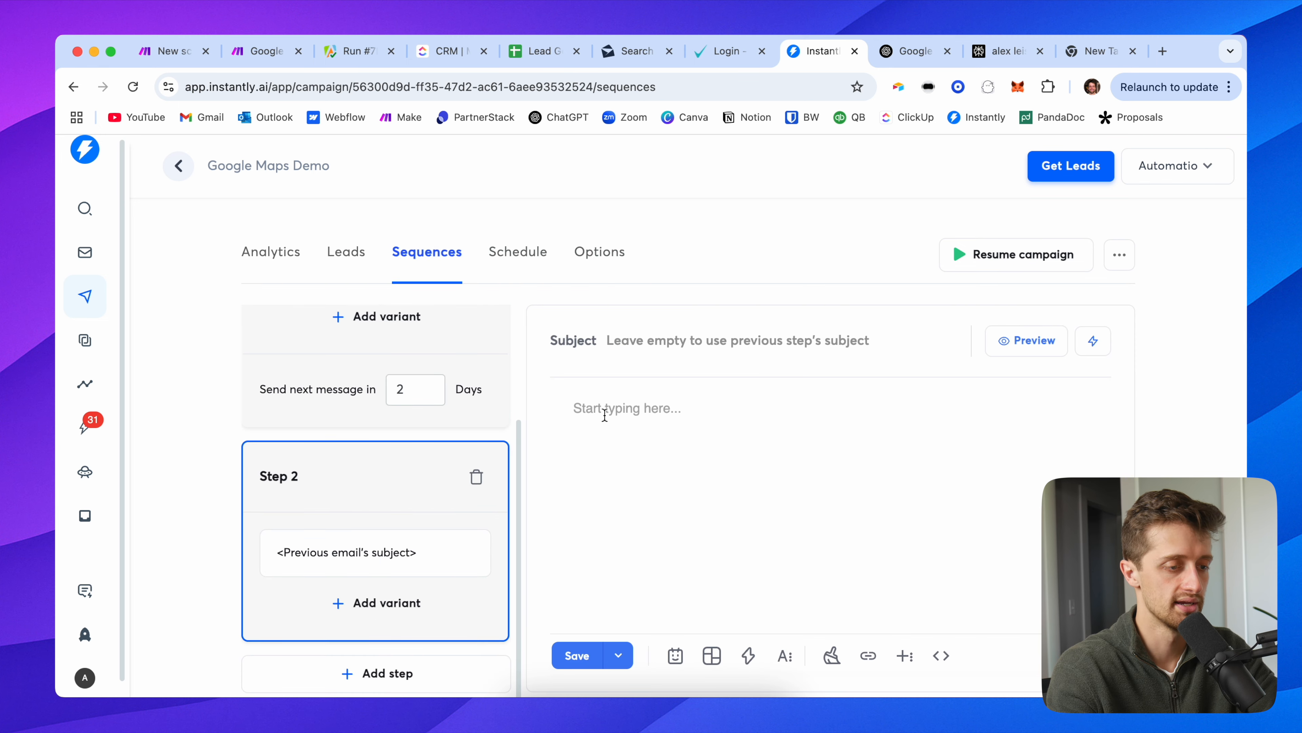
Step: Start Step 2's email with a 'Hey firstName' greeting line
click(662, 418)
text(Hey {{firstn)
key(BackSpace)
text(Name}},)
key(Return)
key(BackSpace)
text({firstNam)
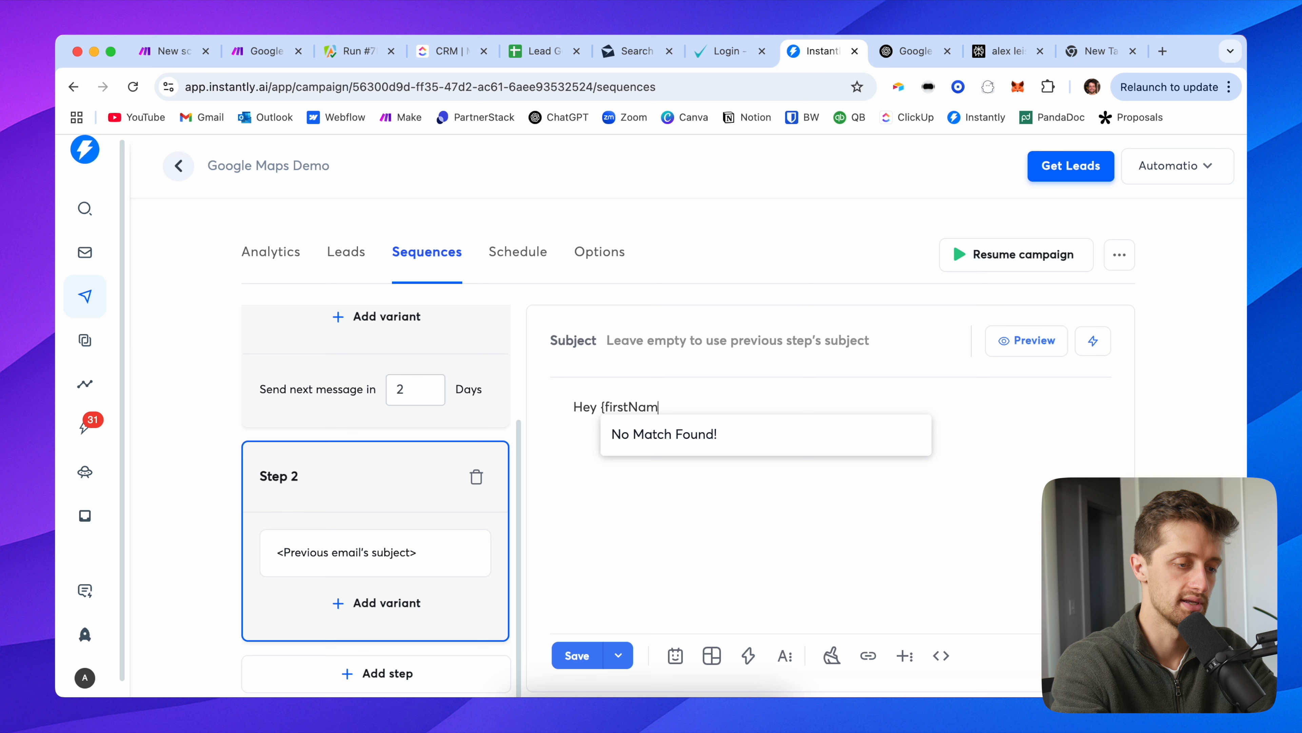
text(e}},)
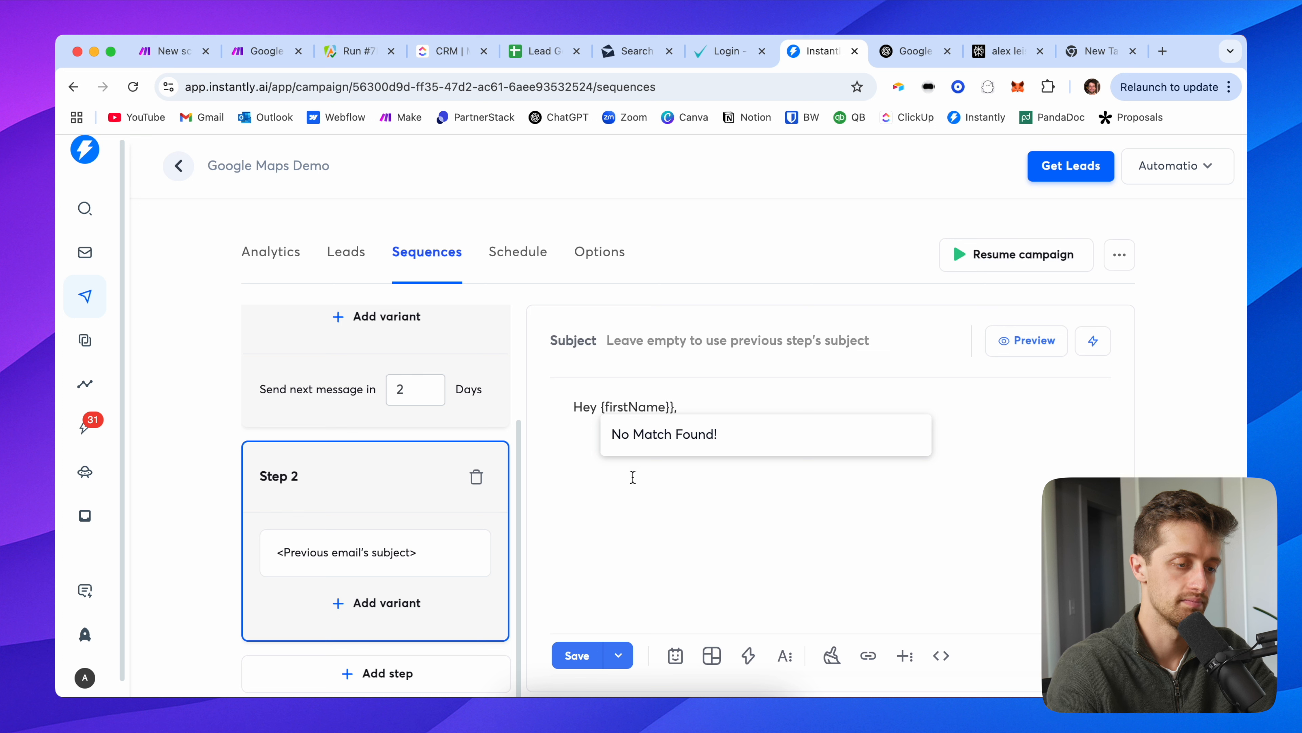
click(609, 463)
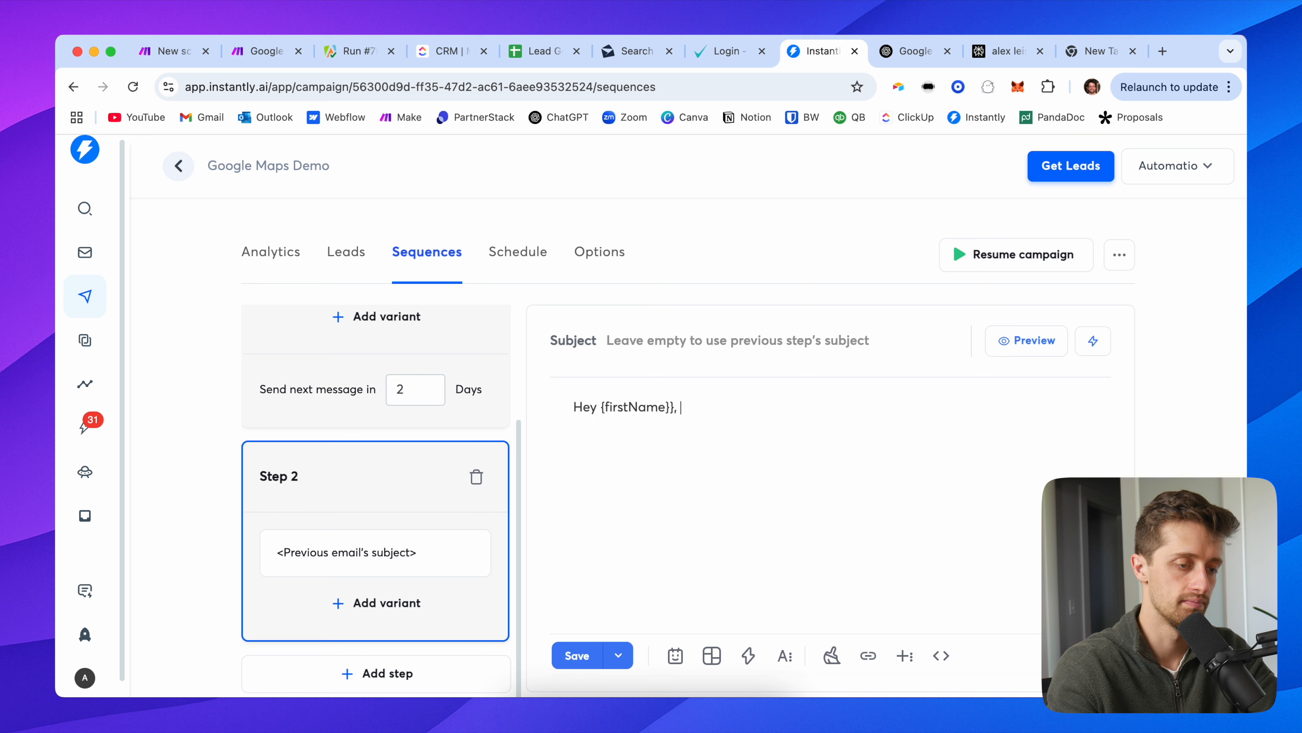
key(Return)
key(Return)
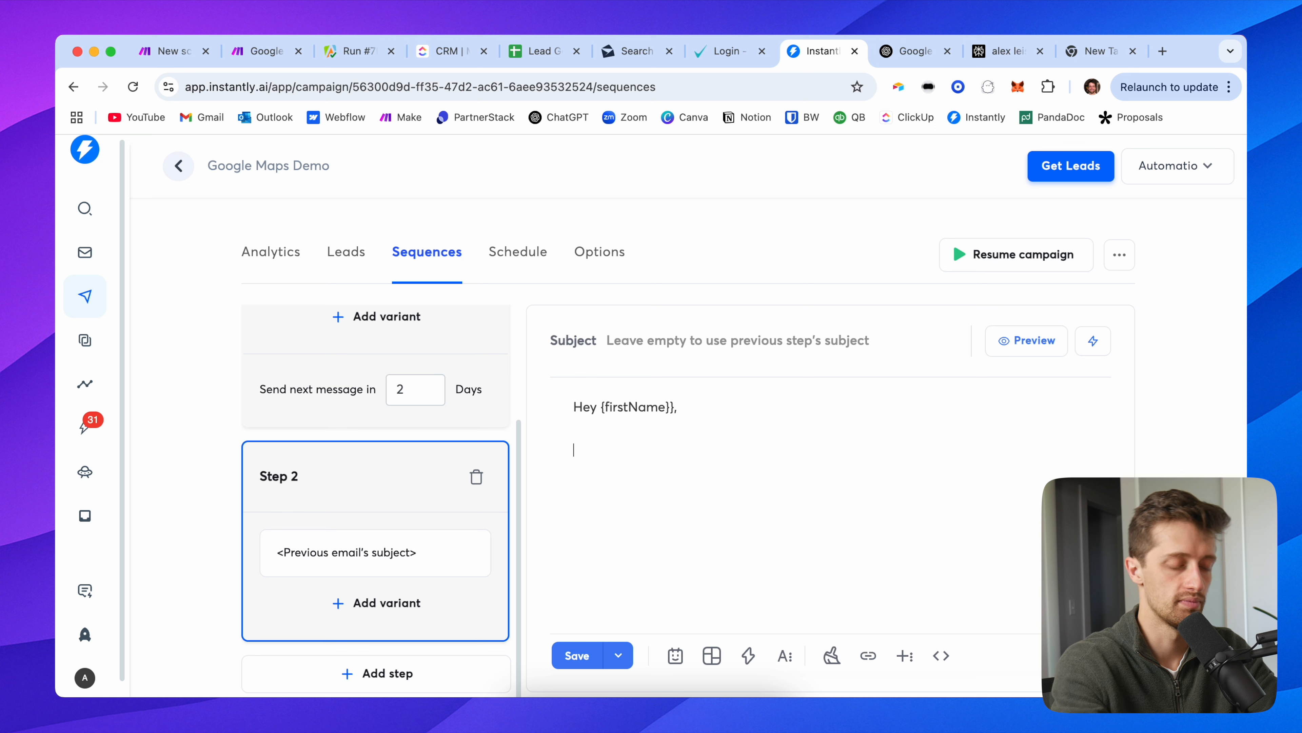
Step: Write the TLDR recap of the AI automation offer for landscapers, a call request, and the sender's sign-off
text(Wanted to make sure )
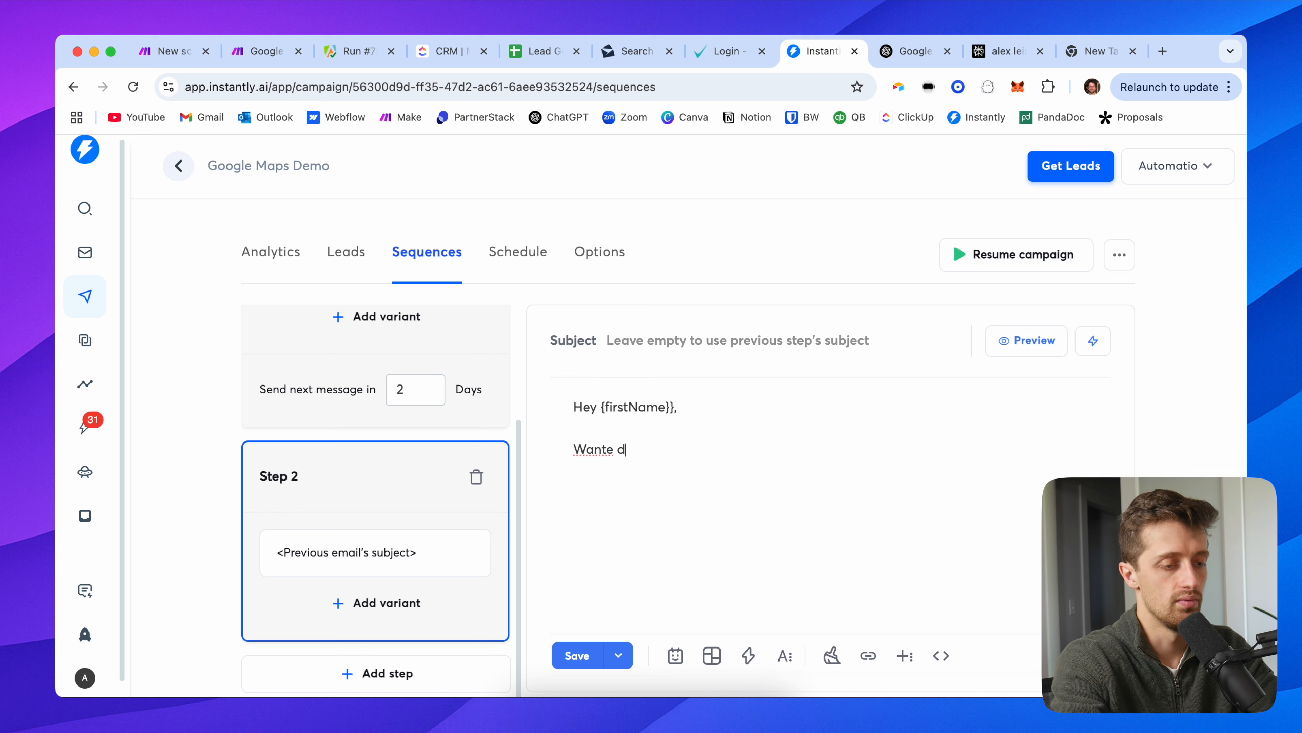
text(you )
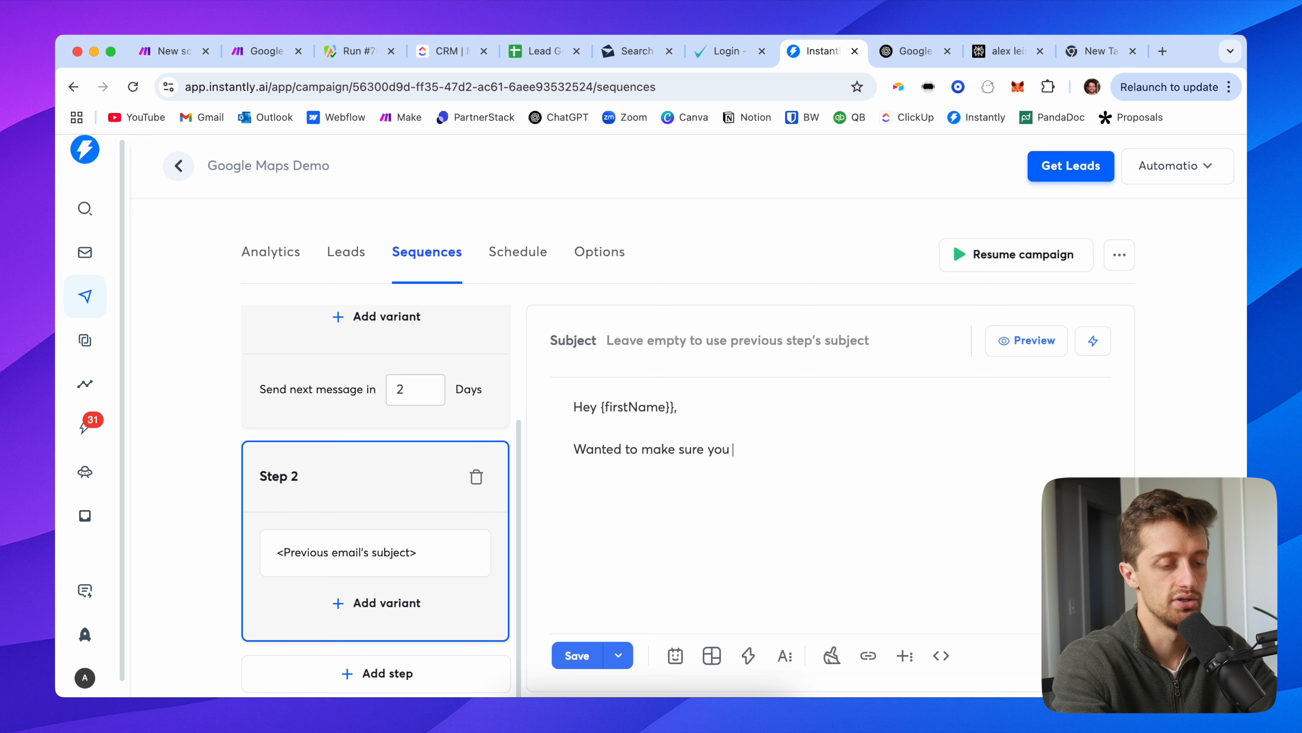
text(read my last email)
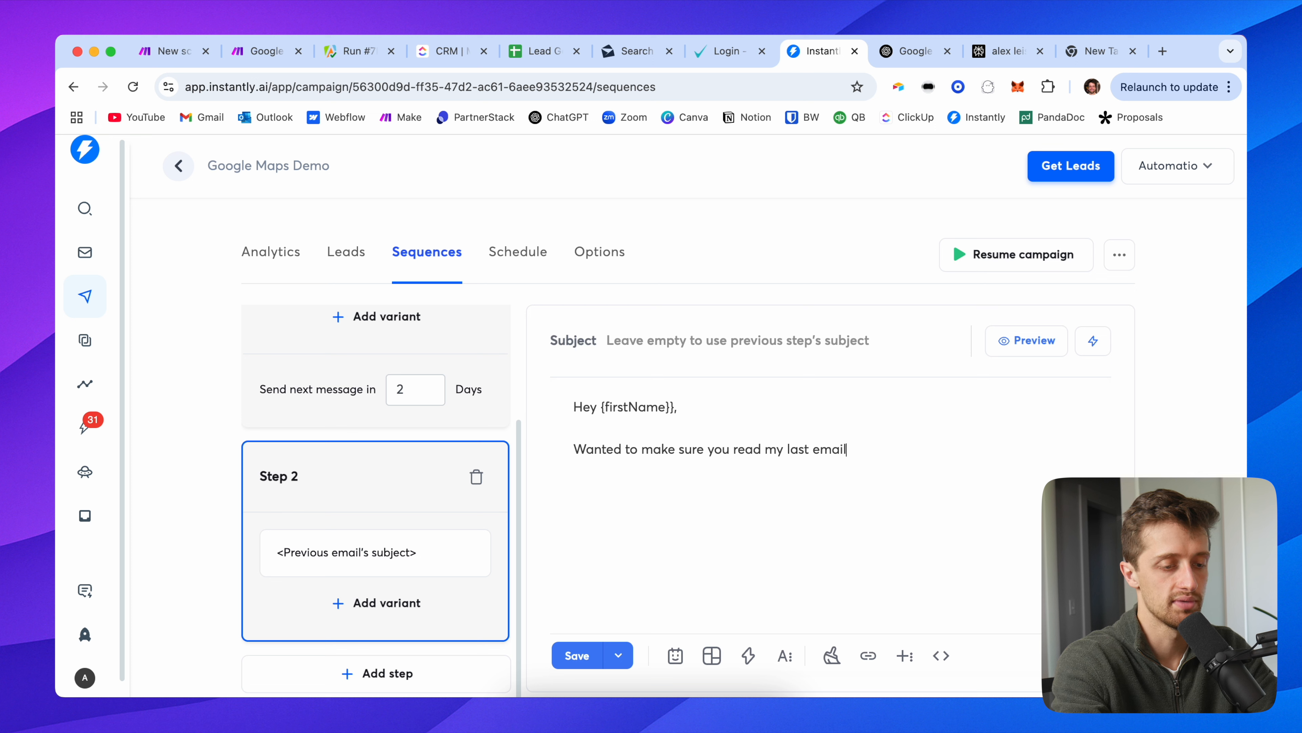
text(. The TLD)
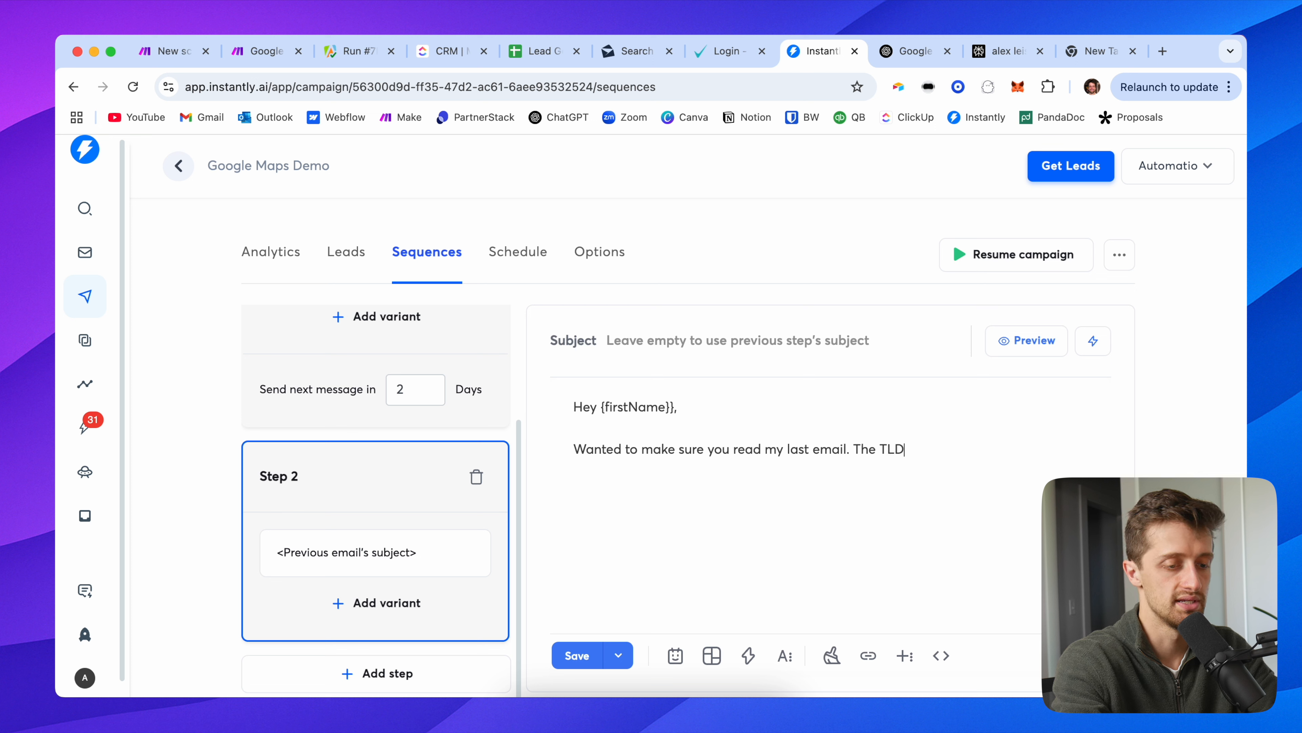
text(R:  1) I run )
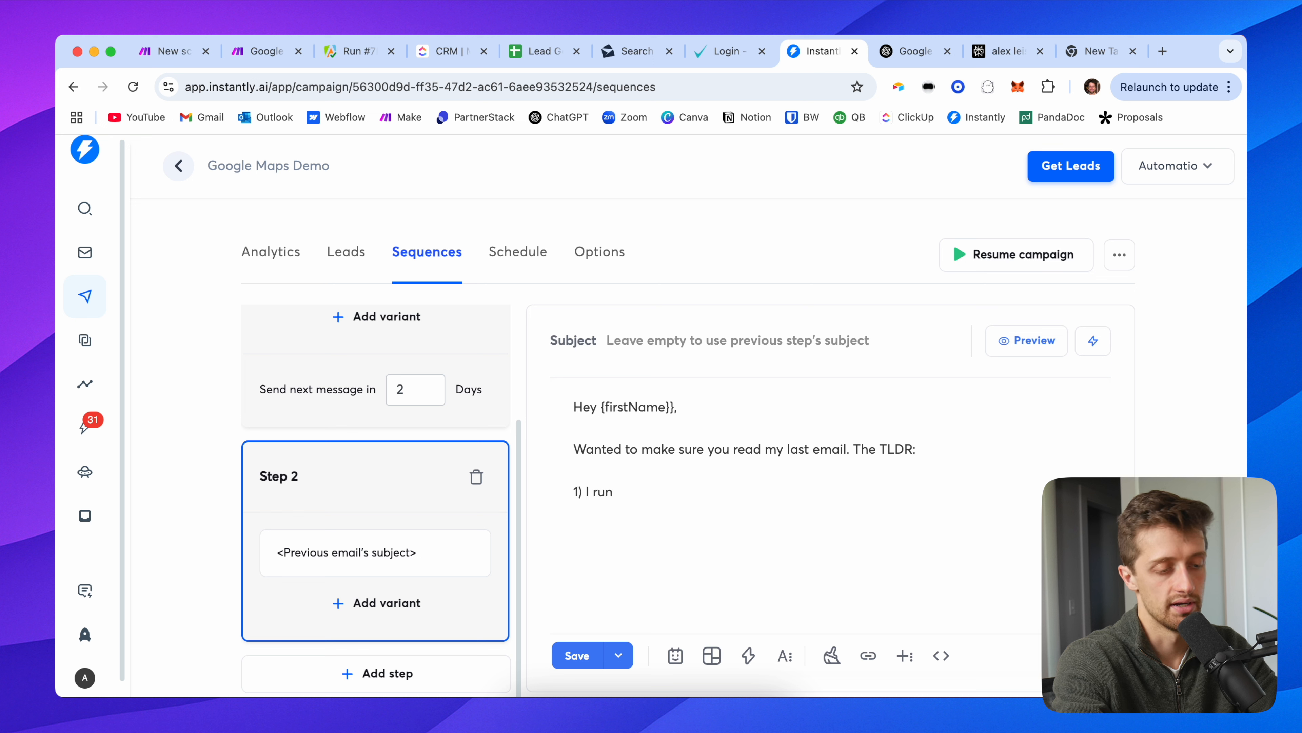
text(Automation)
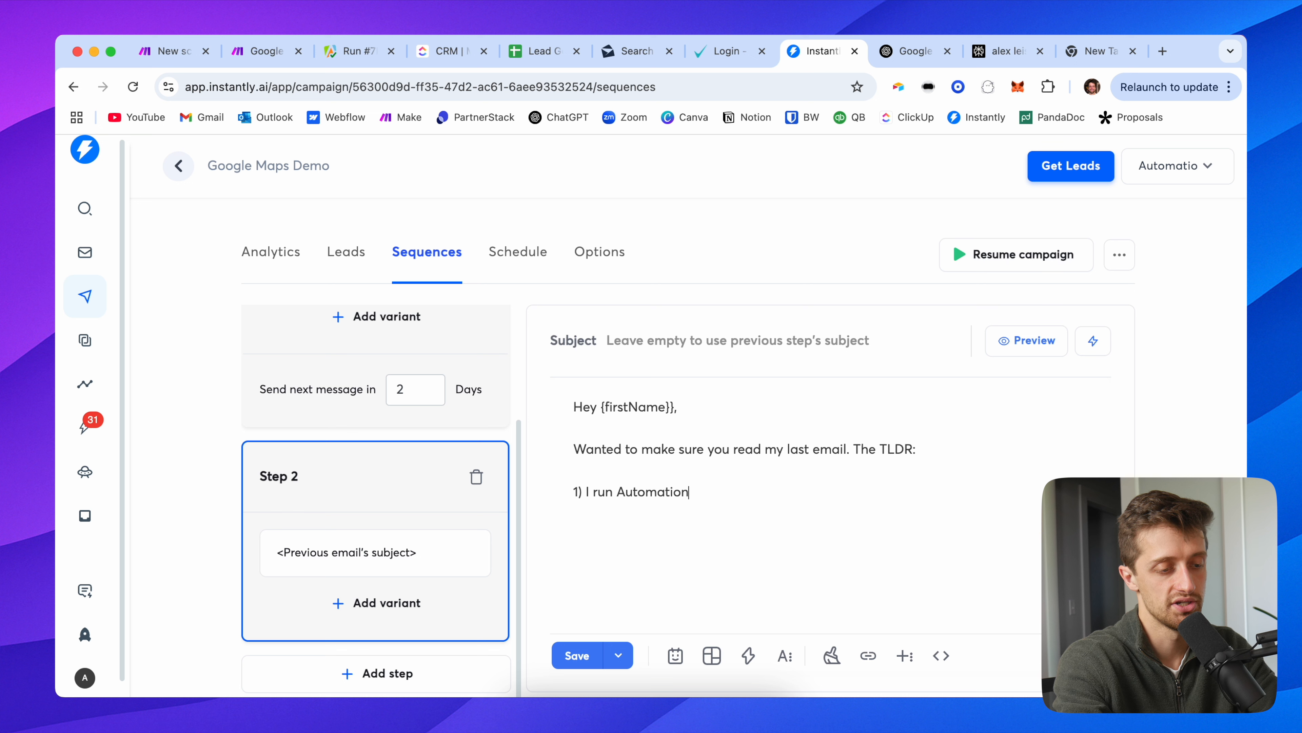
text(, an AI Au)
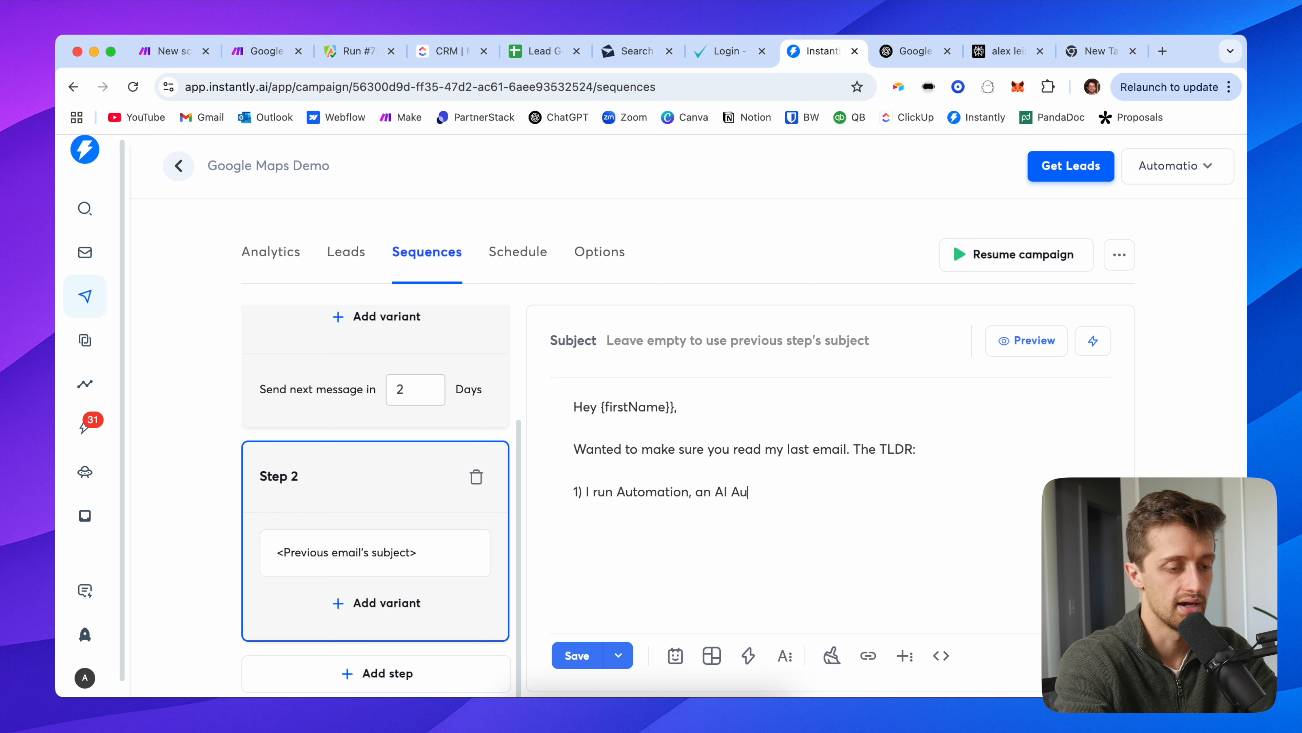
text(tomation Agency working wi)
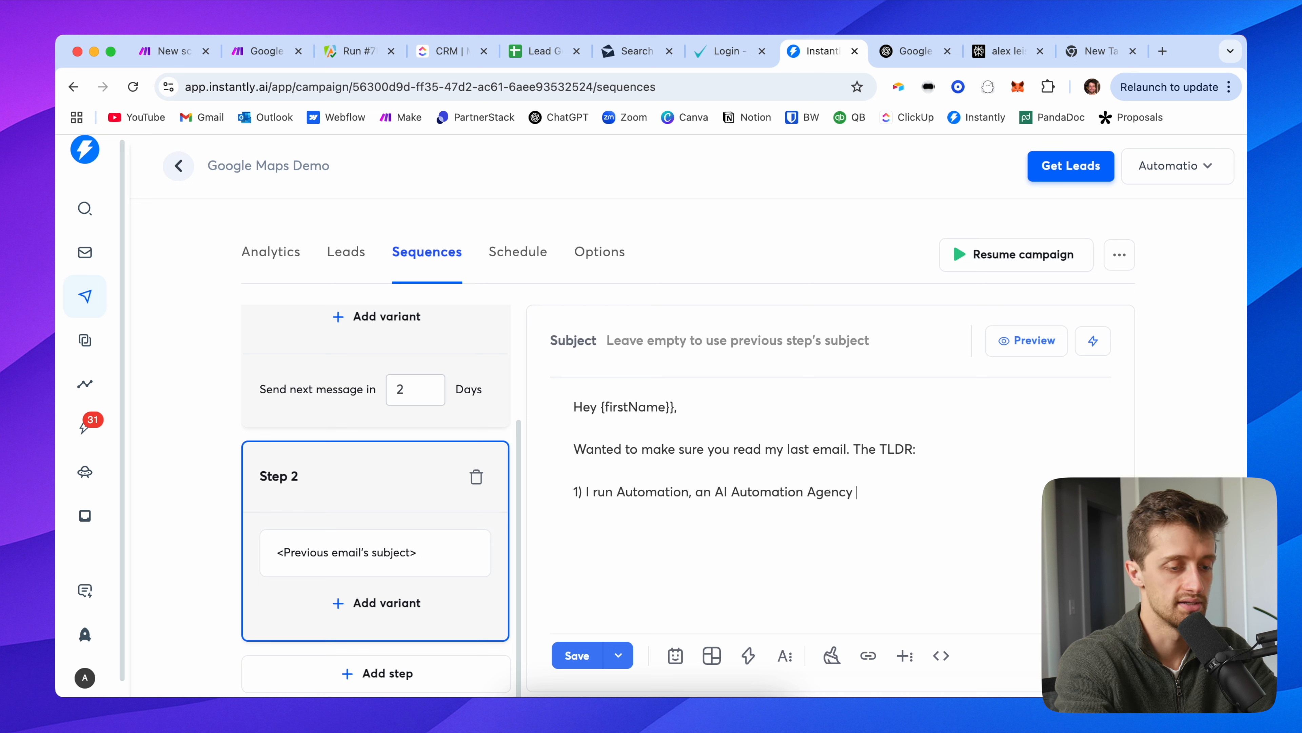
key(BackSpace)
key(BackSpace)
text(specifically with lands)
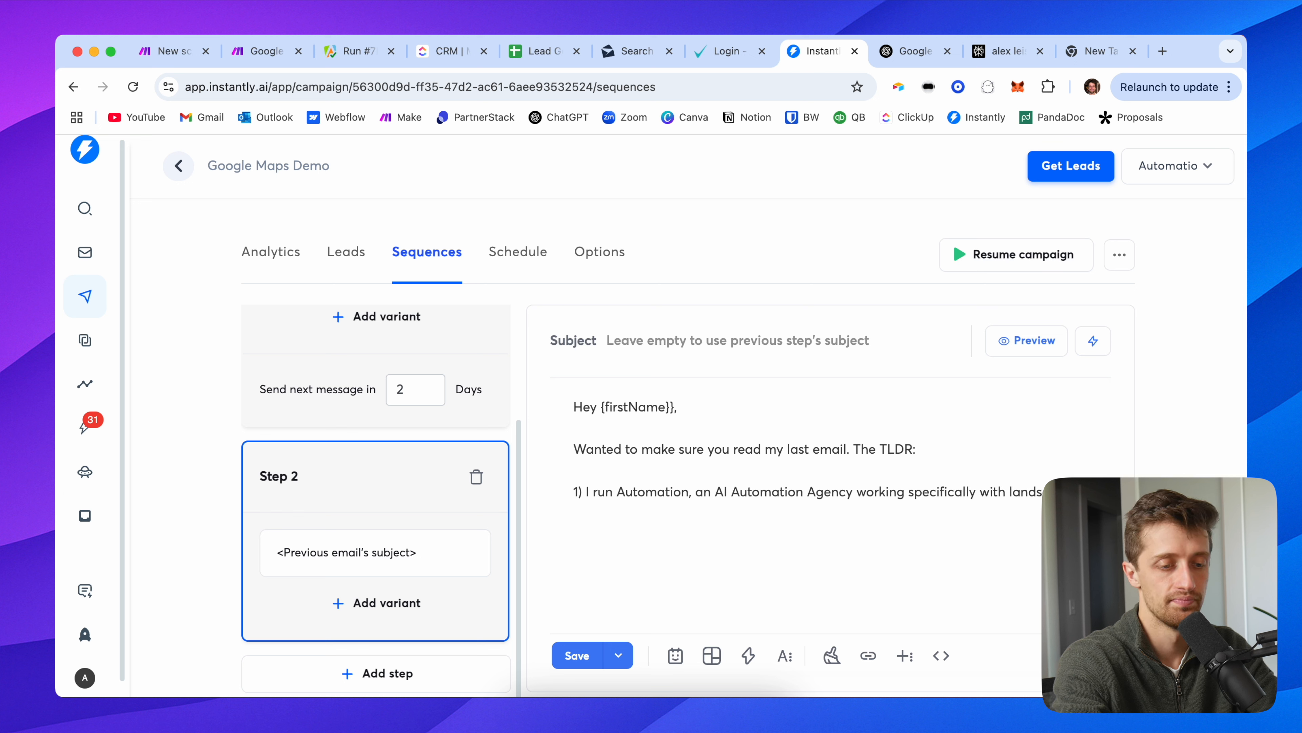
text(2) )
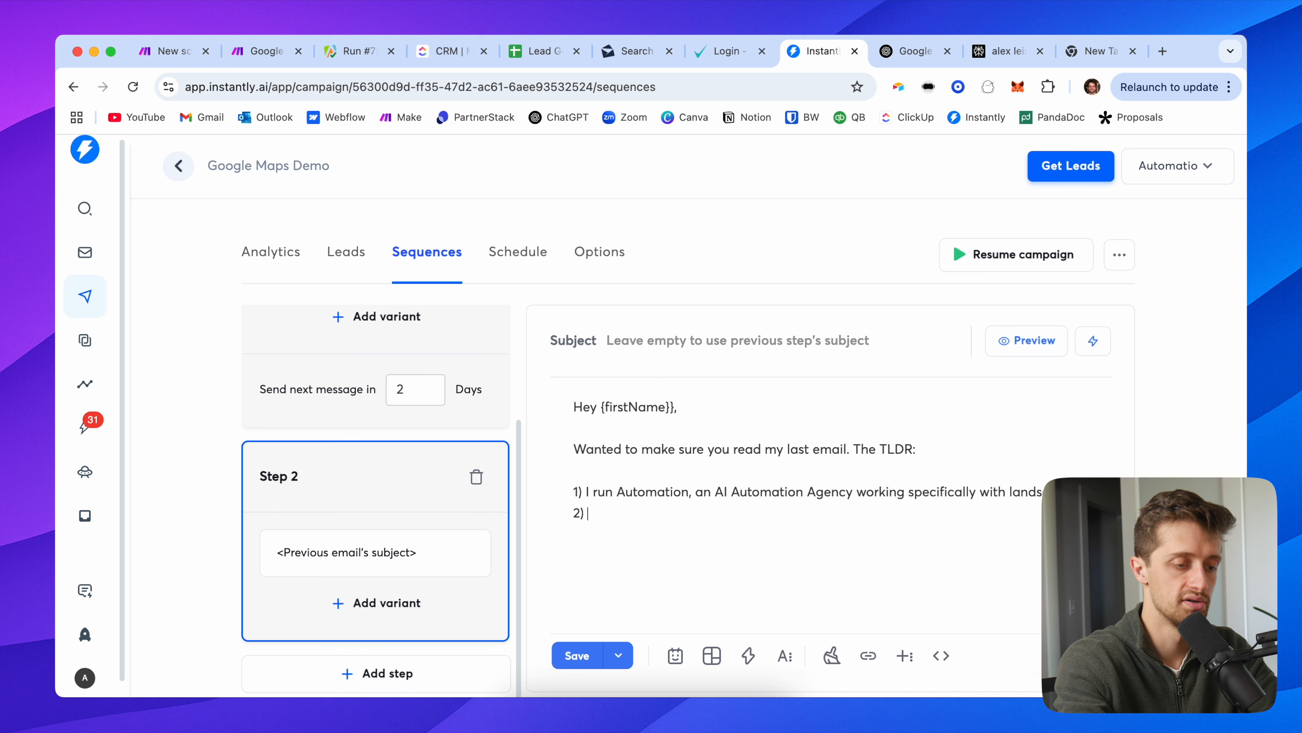
text(Think w)
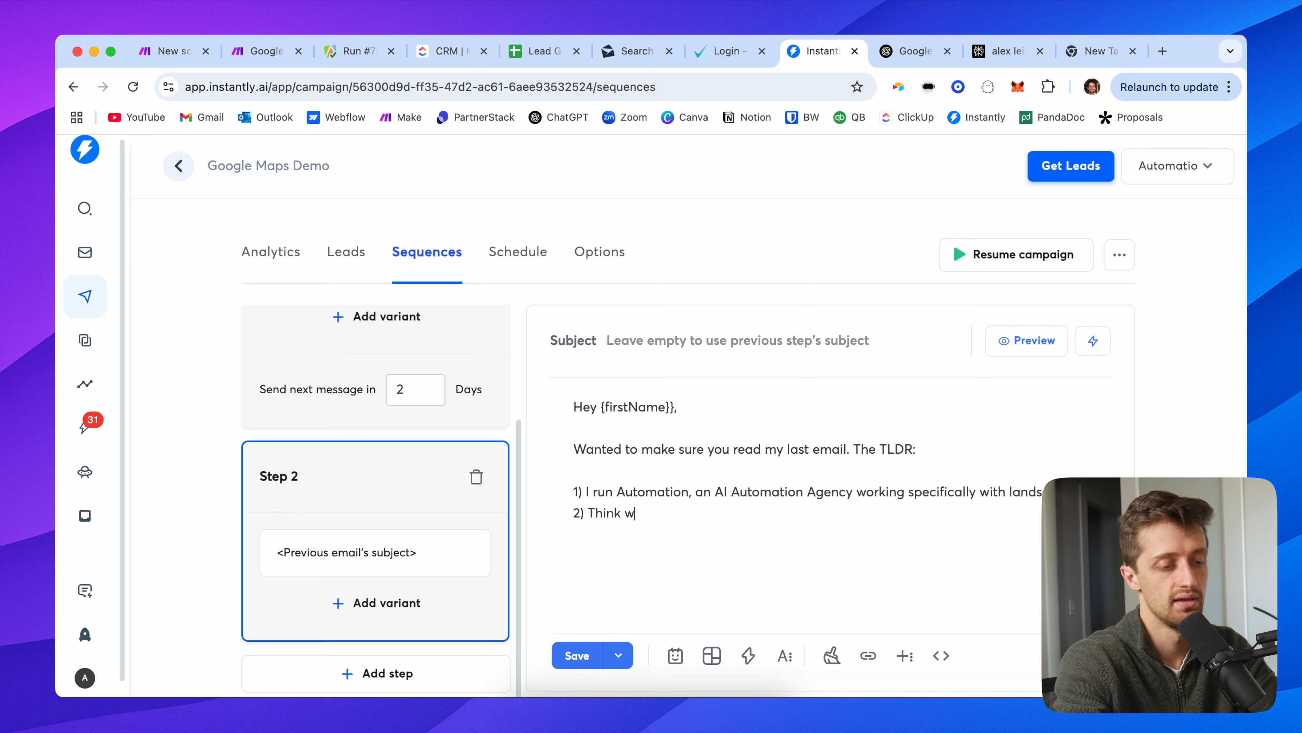
text(e could add 15 meetins a m)
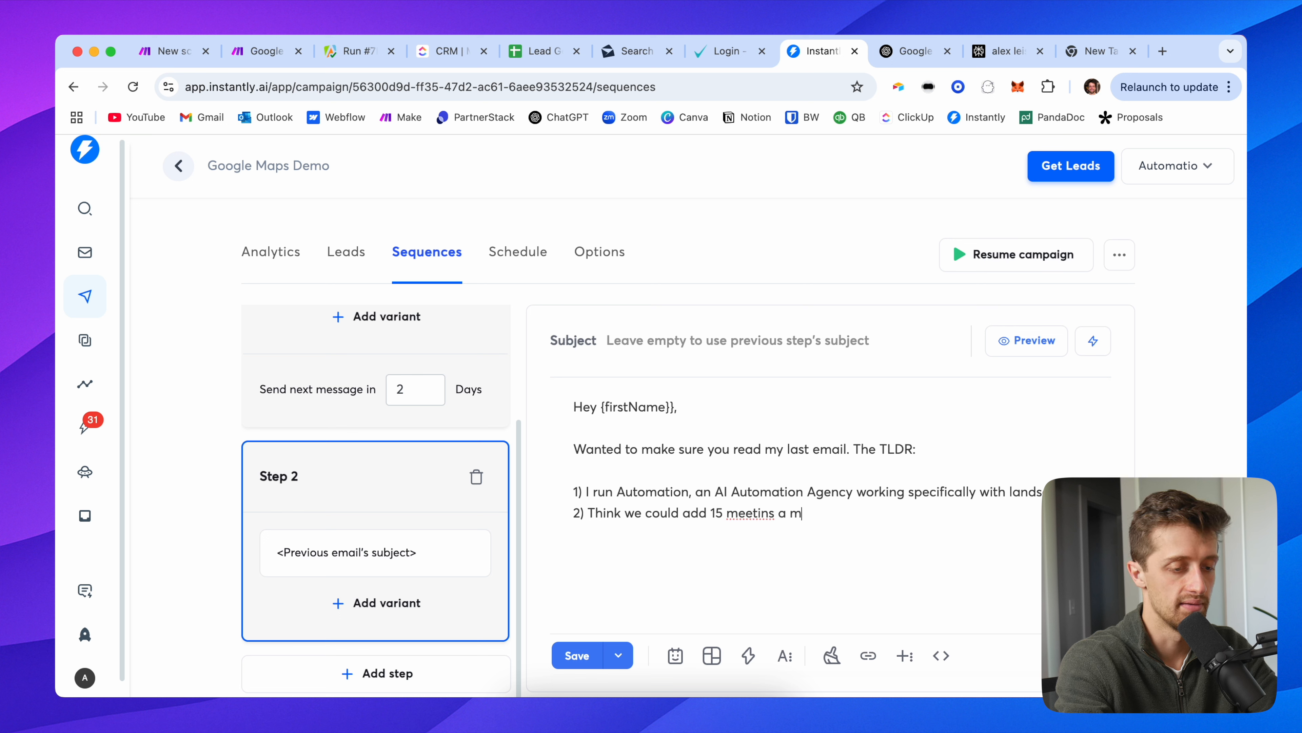
key(BackSpace)
key(BackSpace)
key(BackSpace)
key(BackSpace)
key(BackSpace)
text(gs month f)
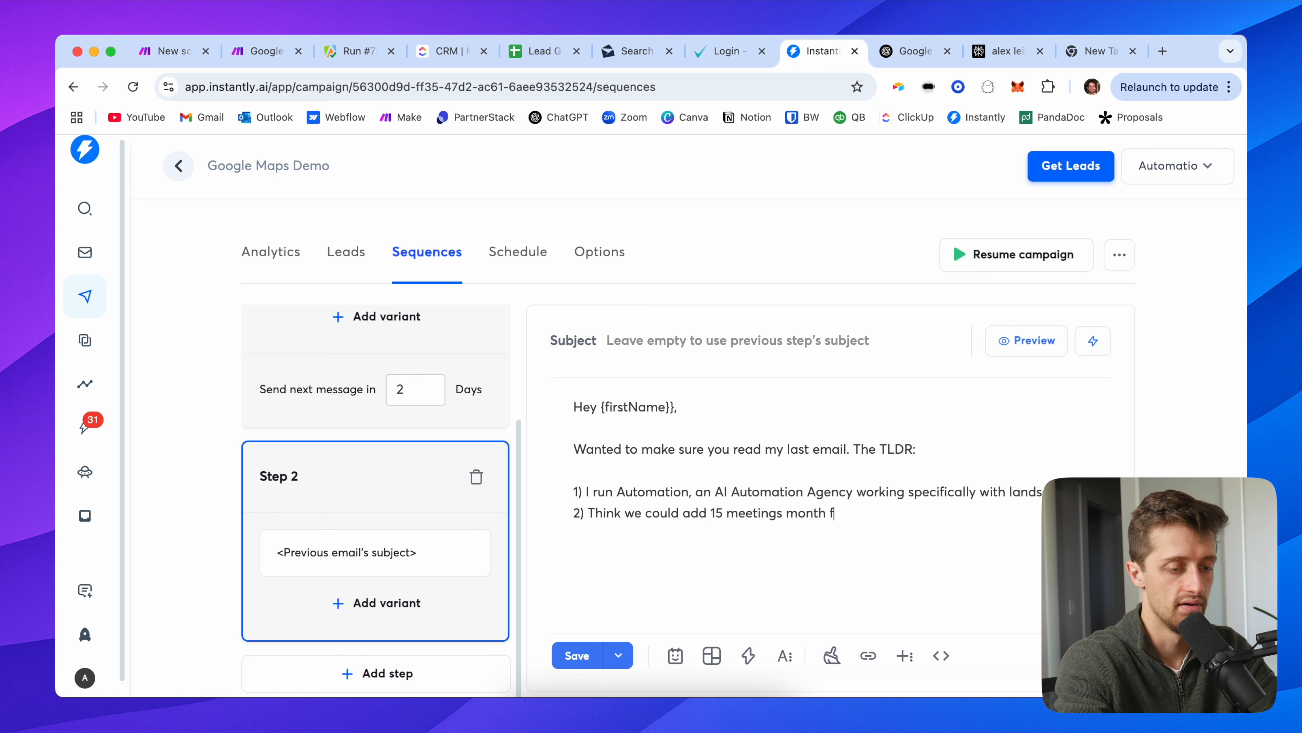
text(or you for ve)
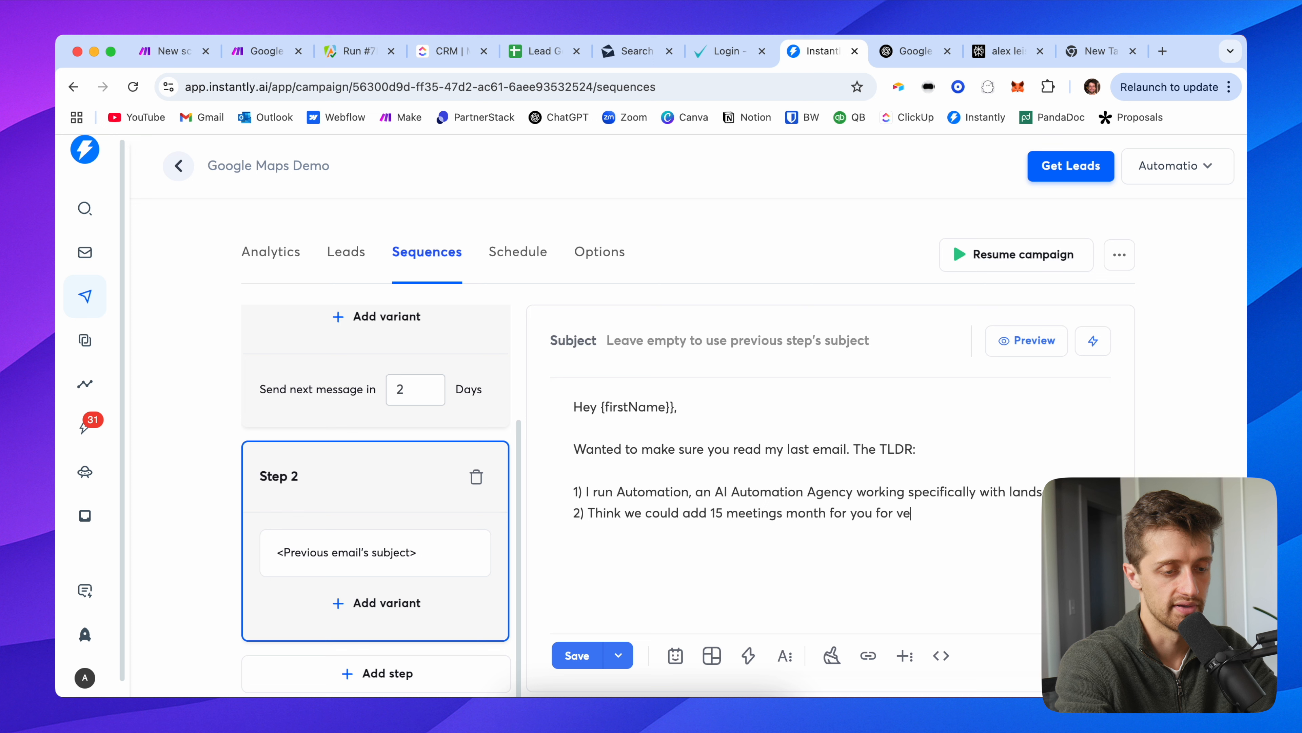
text(ry little cost.)
key(Return)
text(Let me know if you'd like to thop on a call)
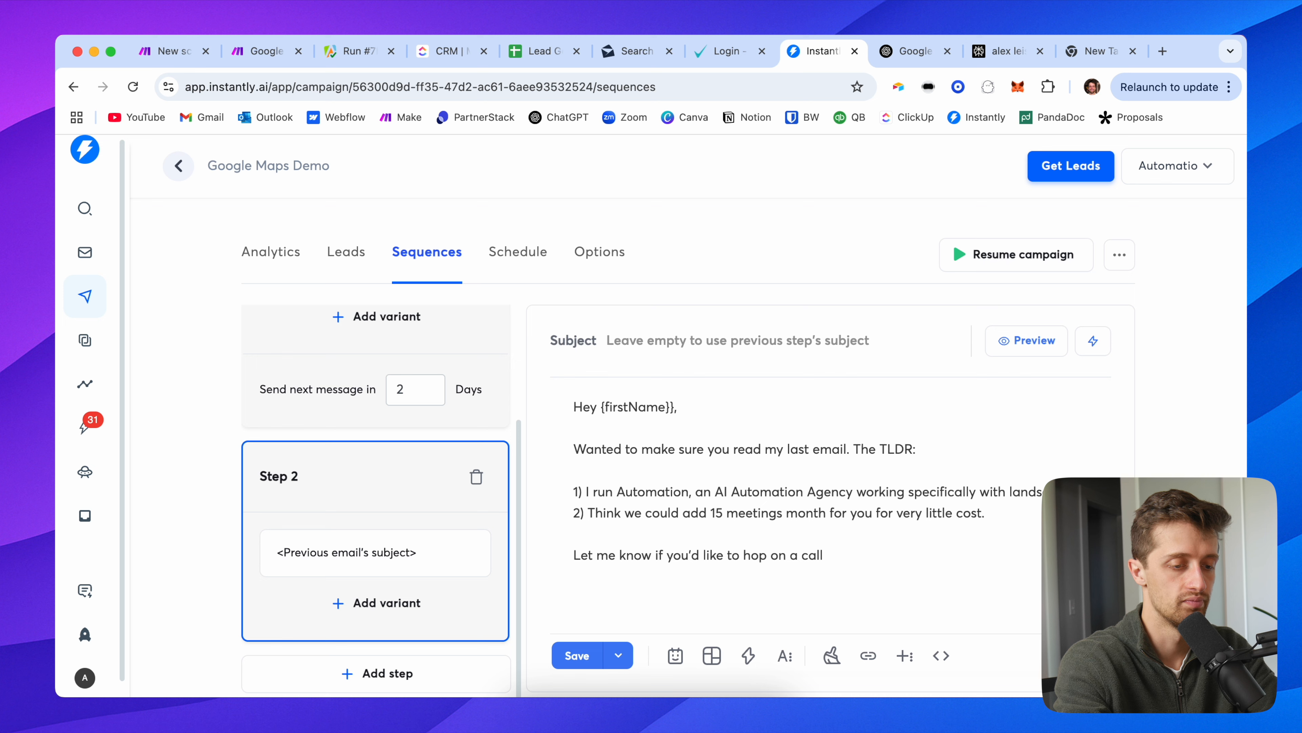
text(Thank you,)
key(Return)
text(Alex)
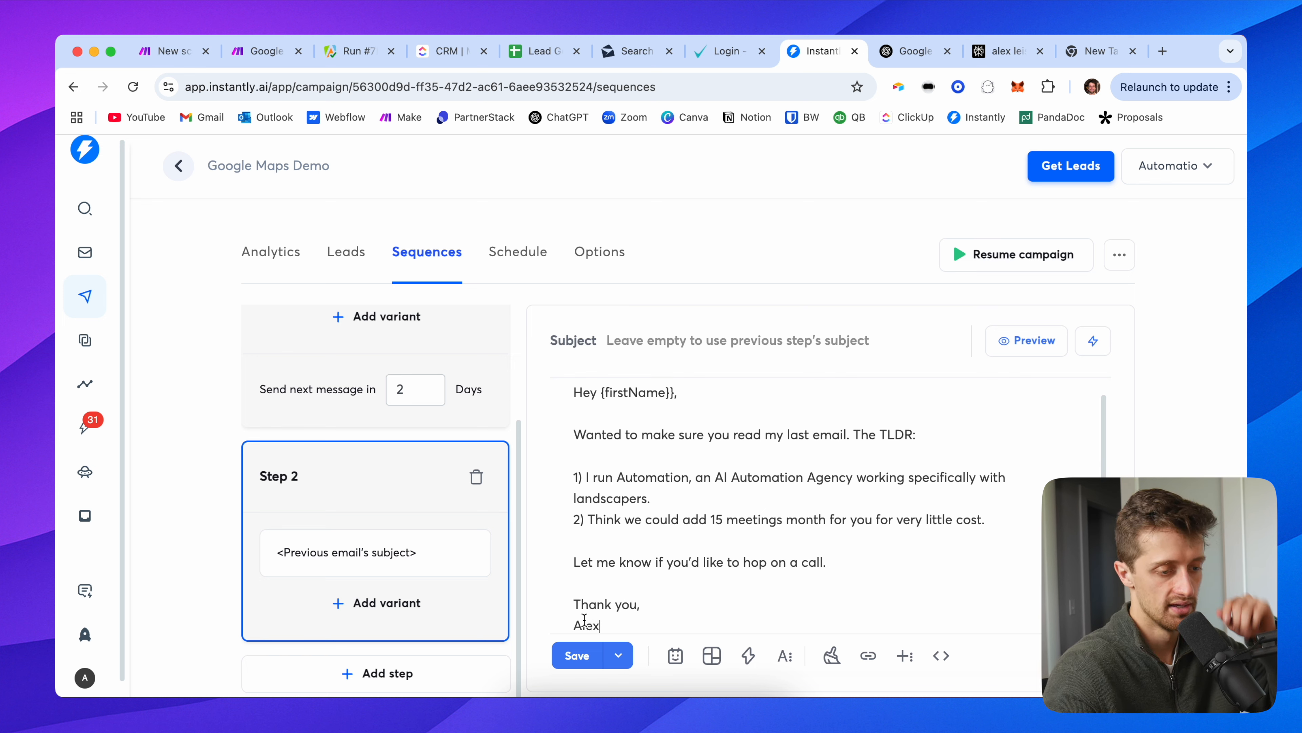
Step: Add the missing opening brace to {{firstName}} in the greeting and save the campaign
click(580, 654)
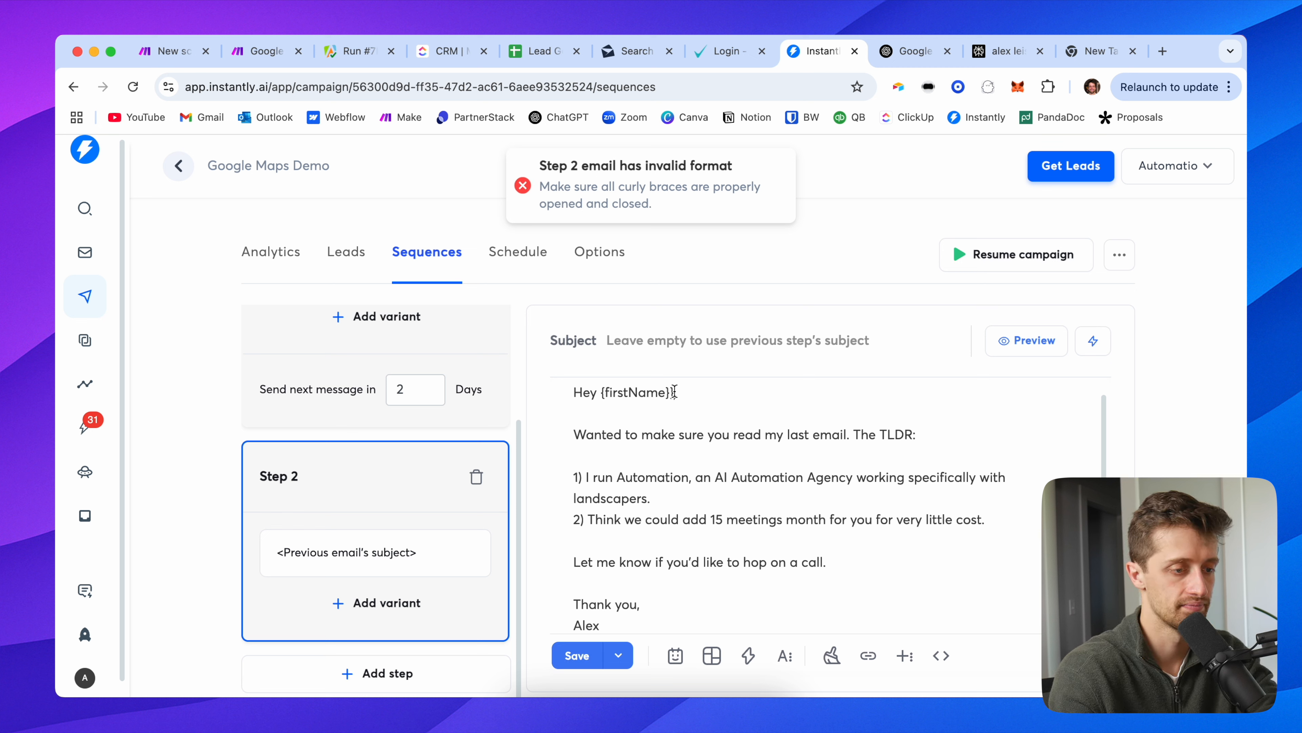
text({)
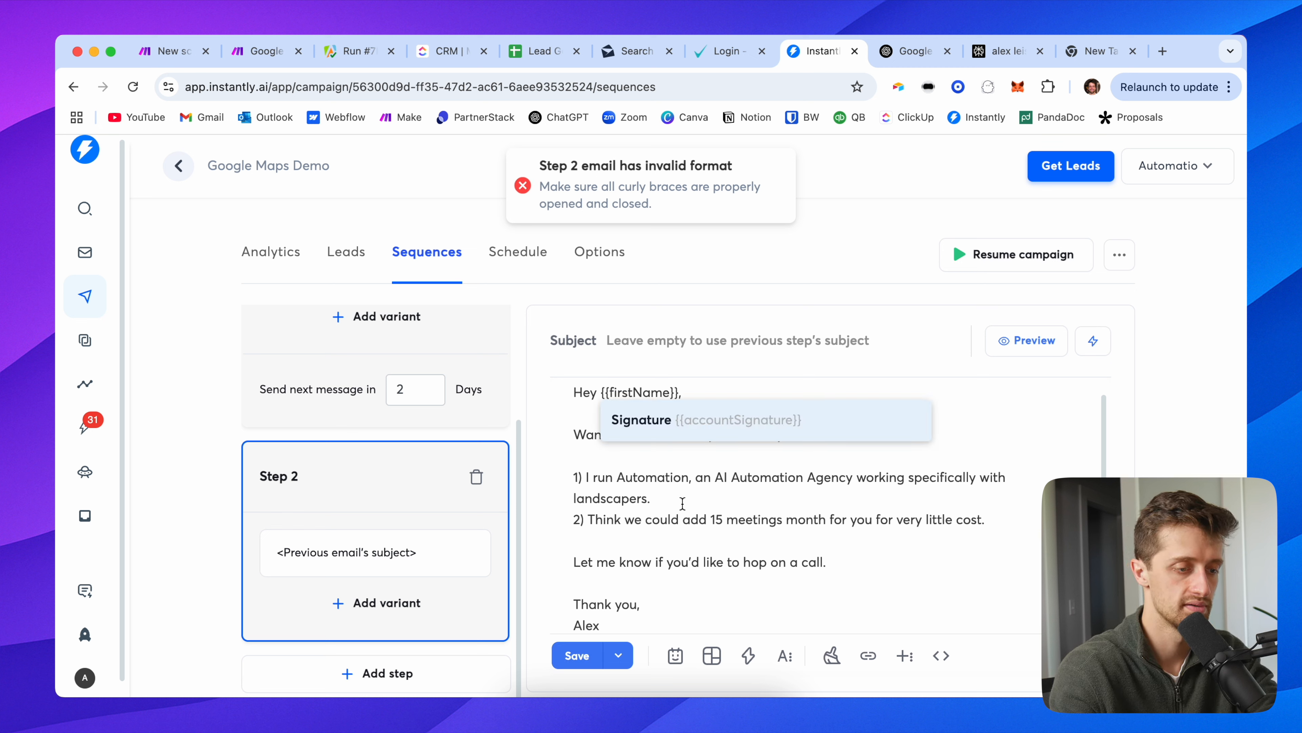
key(Escape)
click(575, 655)
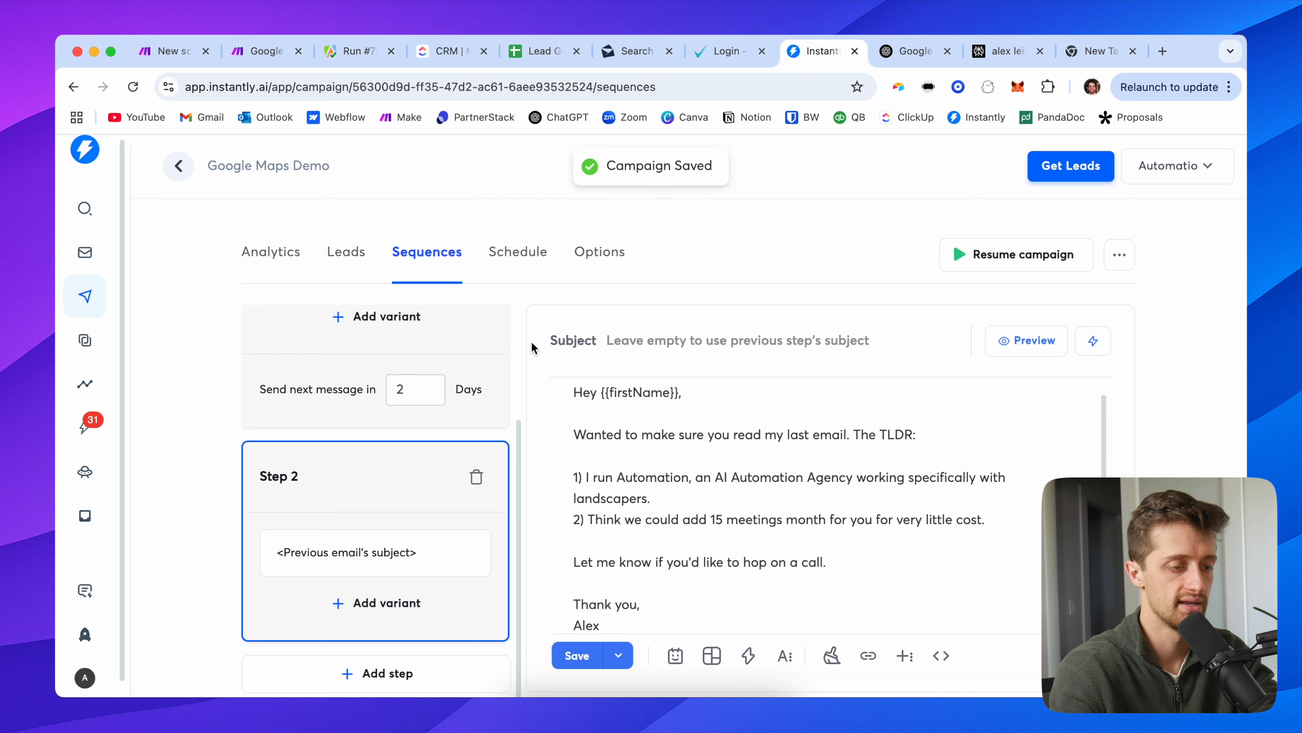
Step: Save and activate the 2/2 webhook scenario so it runs immediately as data arrives
scroll(407, 461, up, 3)
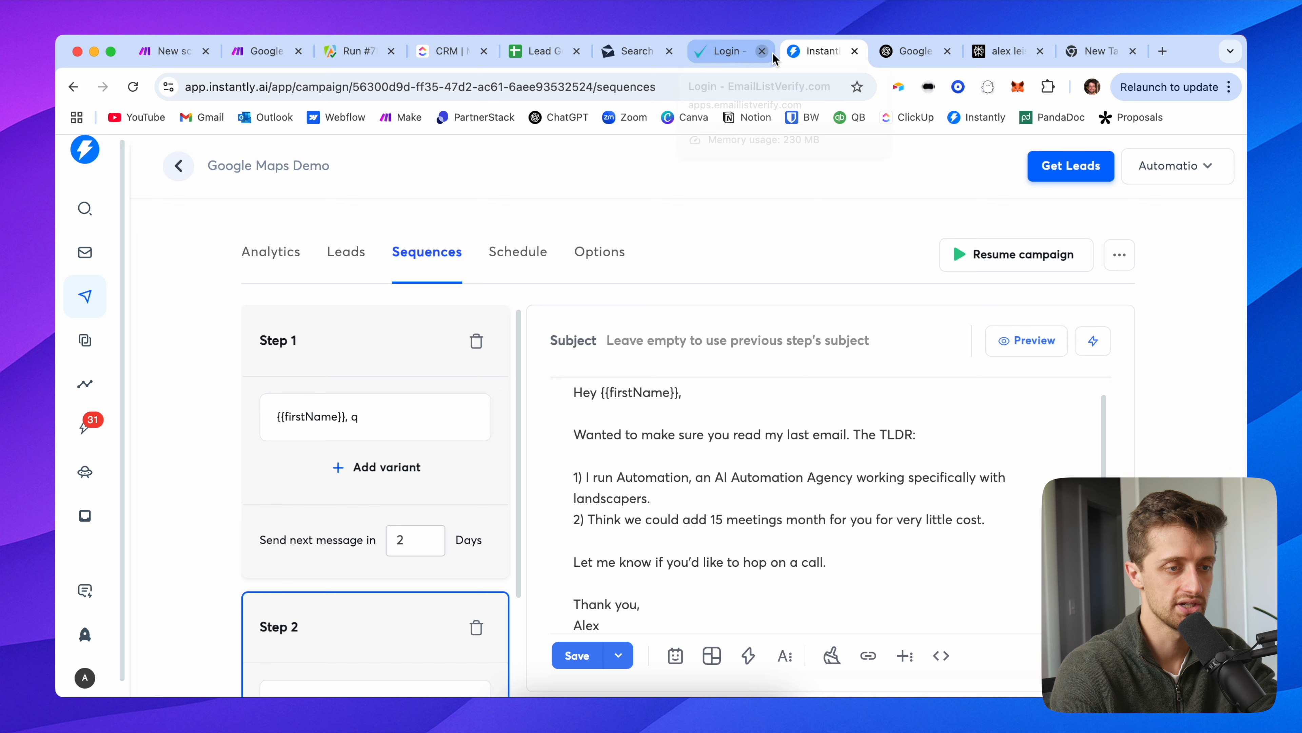
click(274, 52)
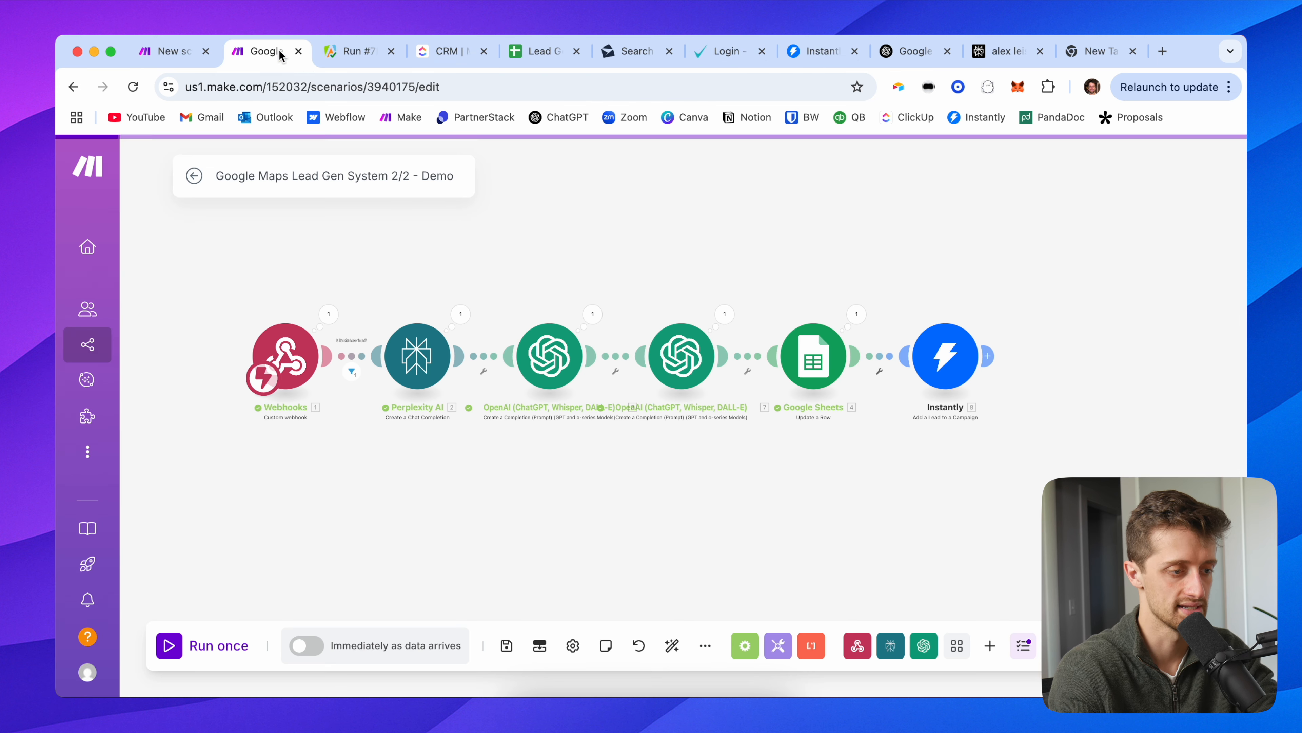
click(506, 645)
click(313, 645)
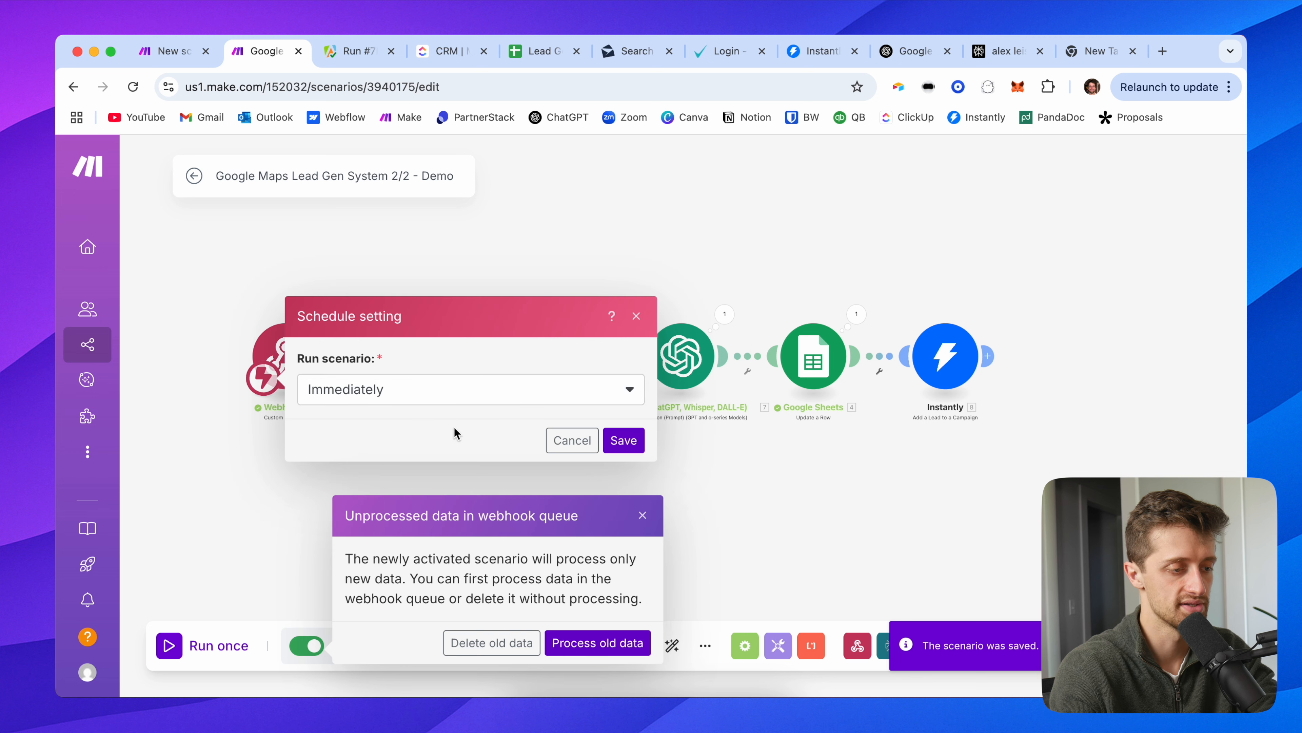
click(614, 444)
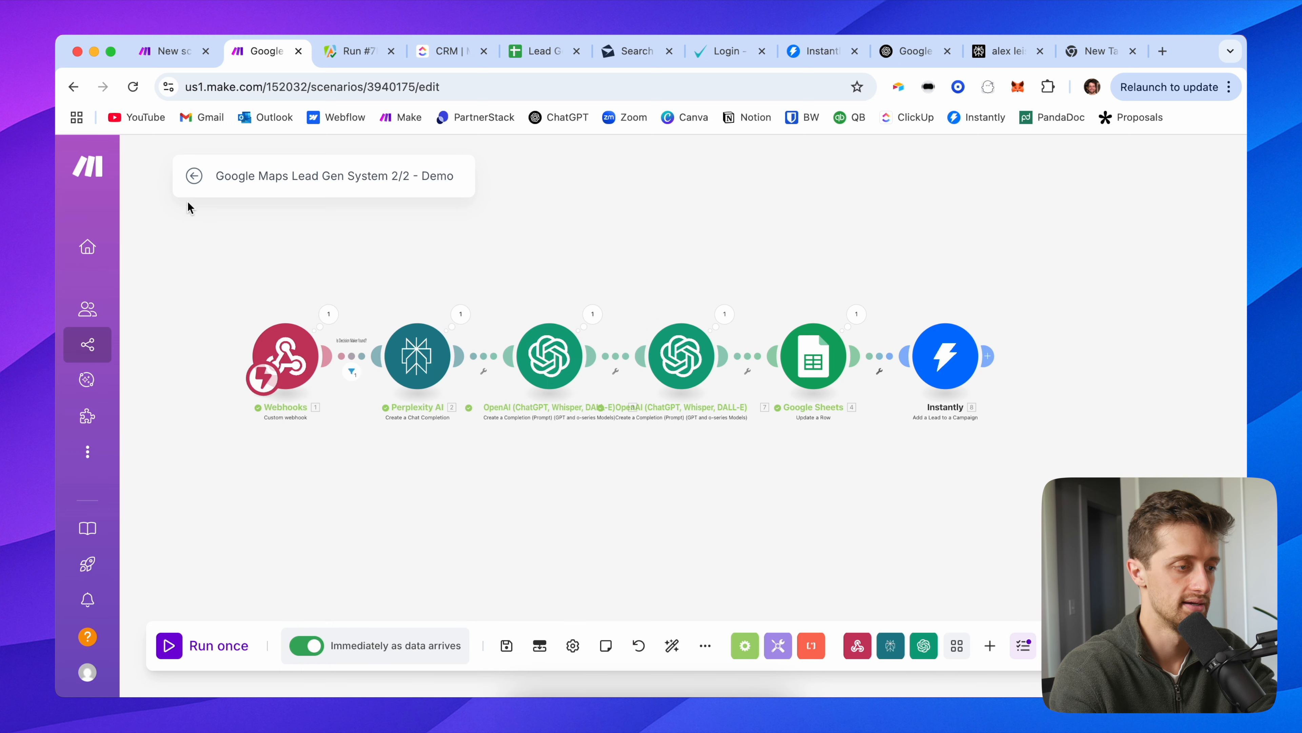
Step: Save the Apify lead-gen scenario and switch it on from its overview page
click(172, 54)
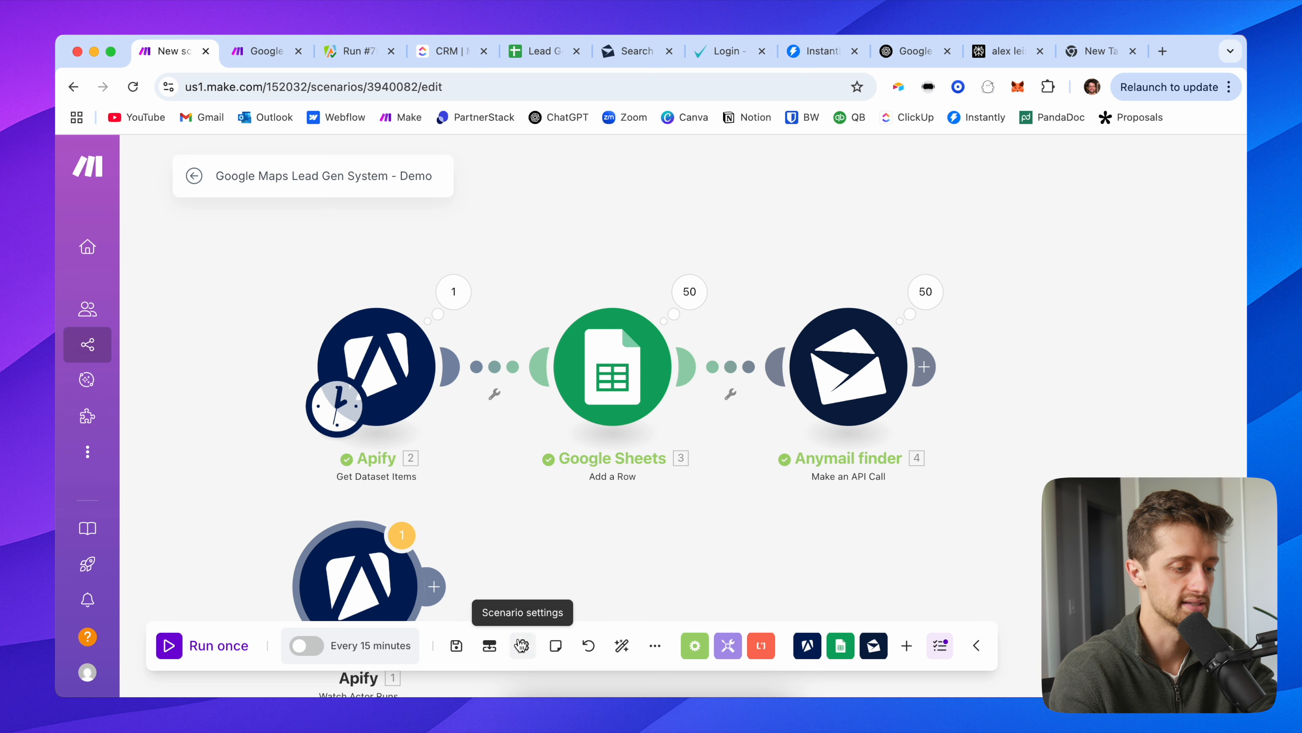
click(457, 646)
click(314, 646)
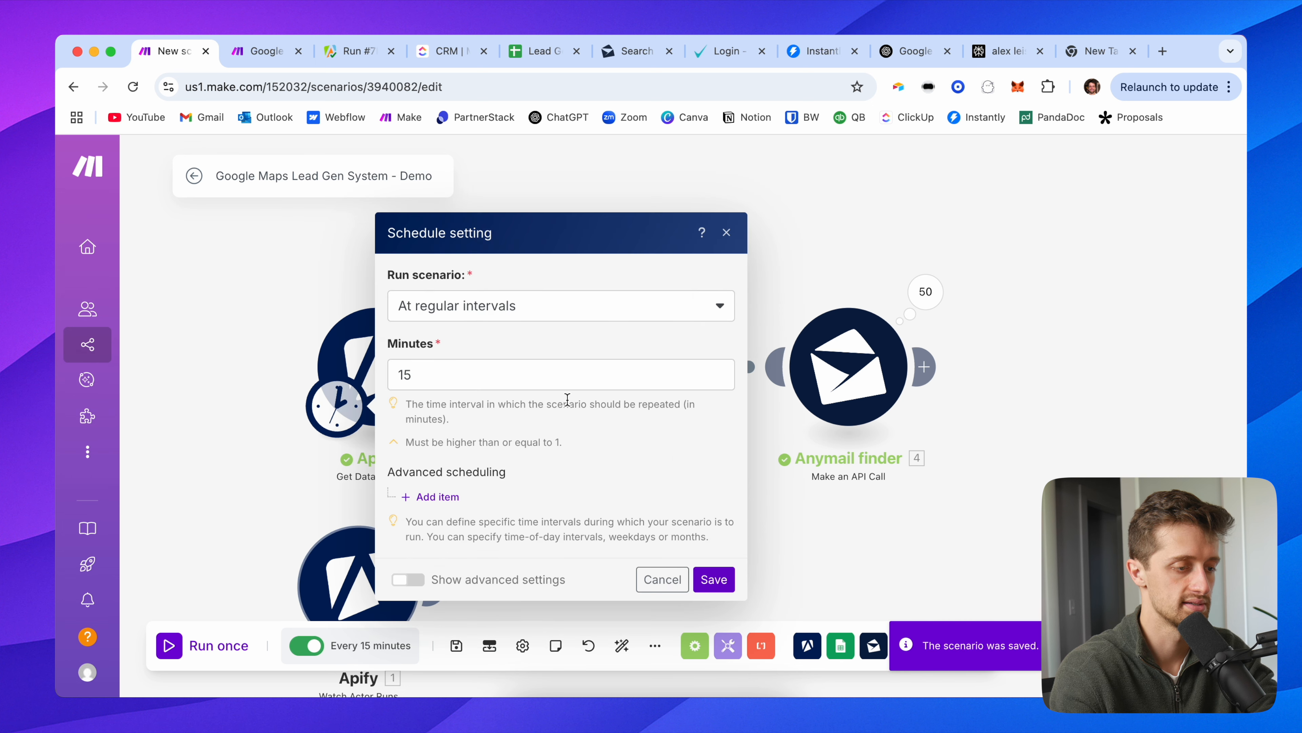
click(661, 581)
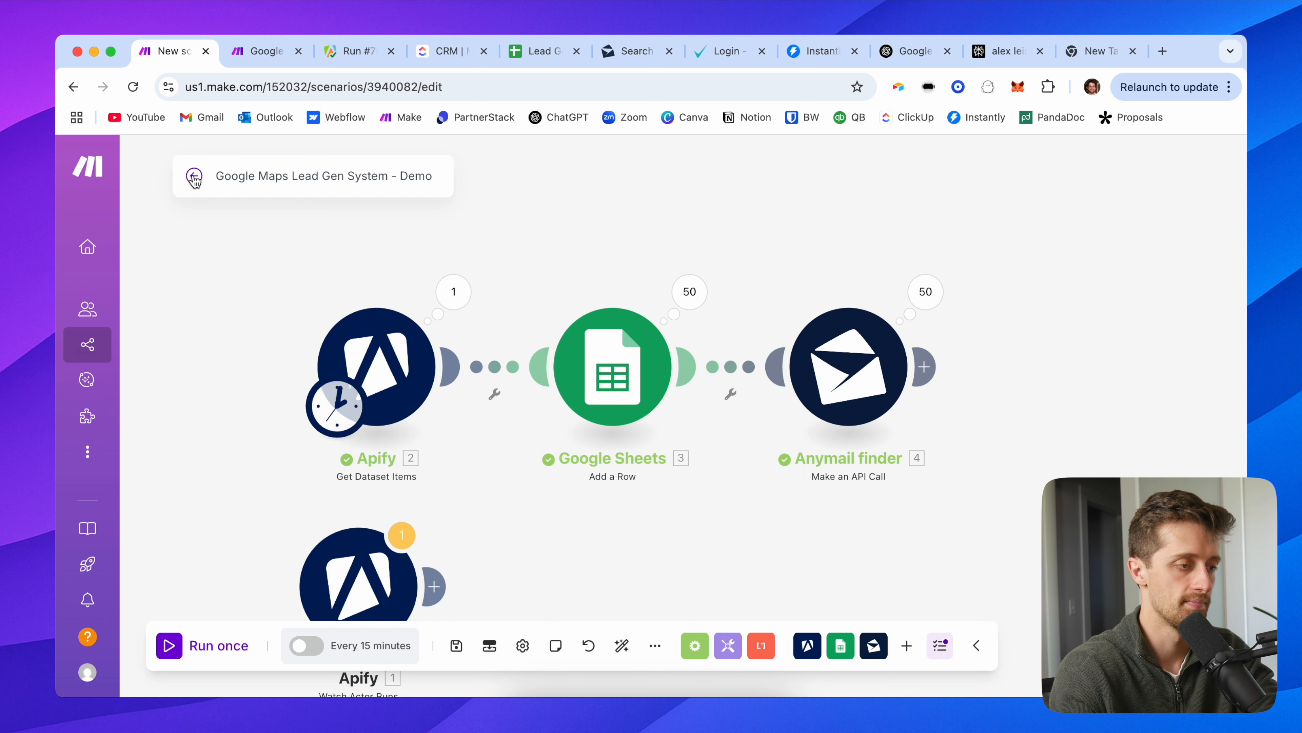
click(194, 176)
click(996, 188)
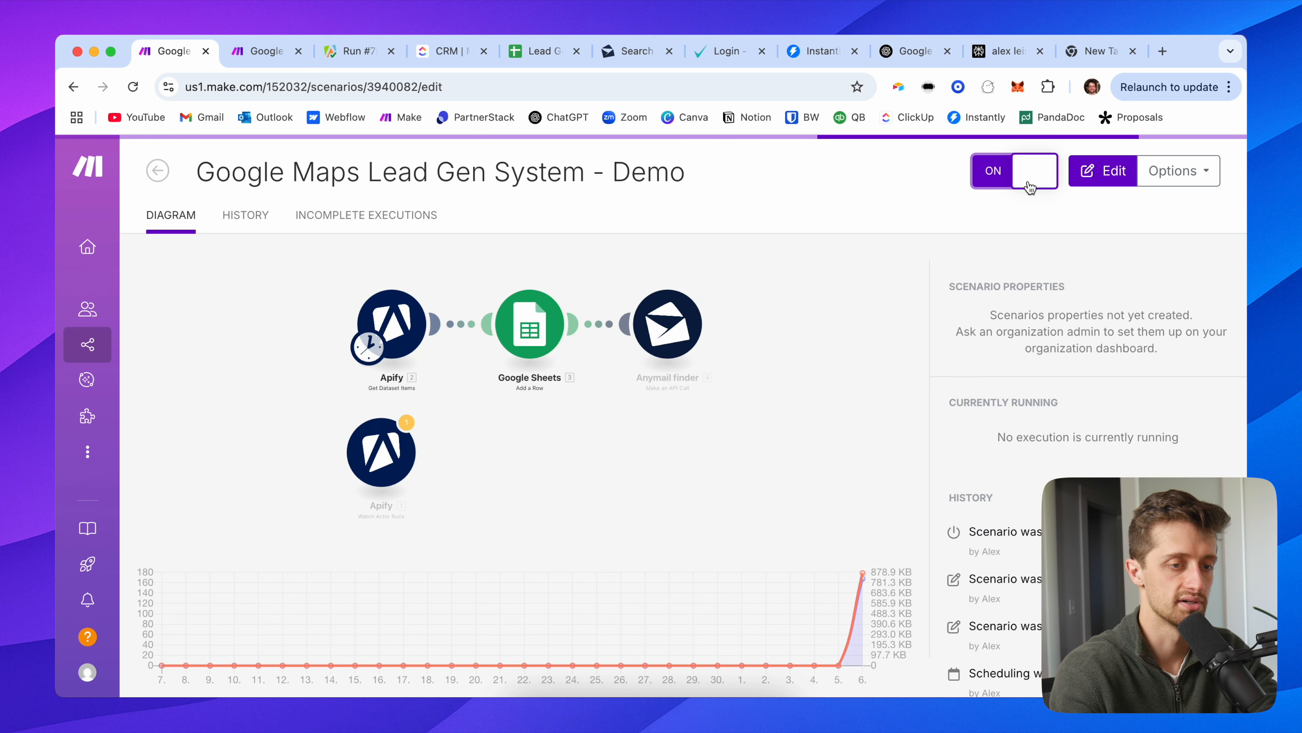
Step: Check the 2/2 Demo scenario's webhook queue, holding 8 waiting records
click(272, 53)
click(193, 175)
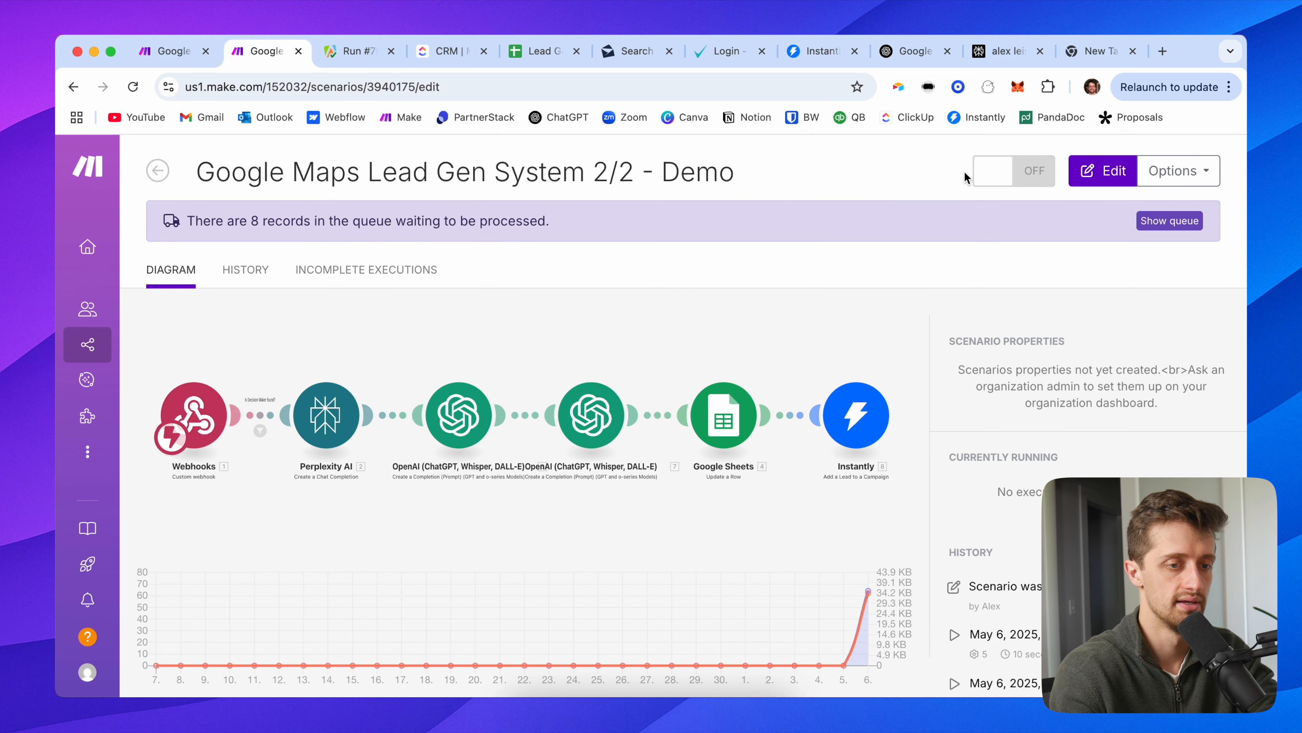
click(1177, 224)
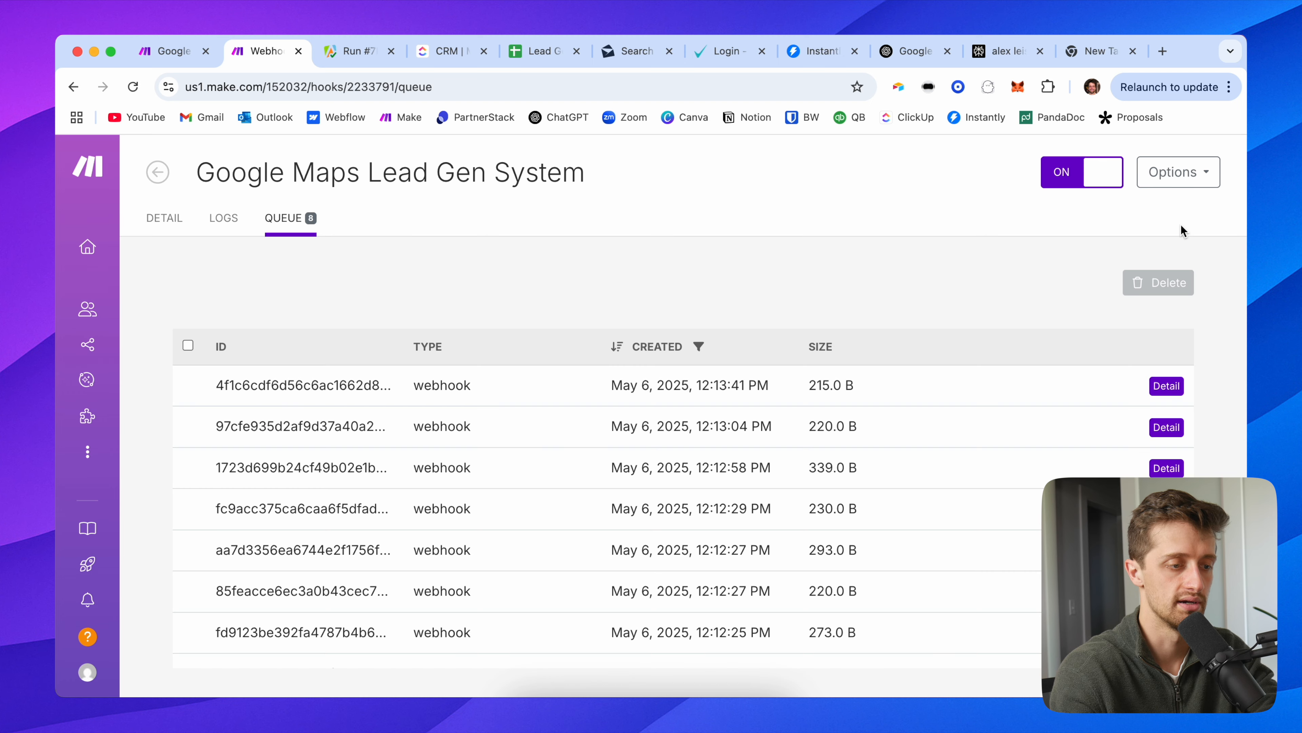
click(157, 173)
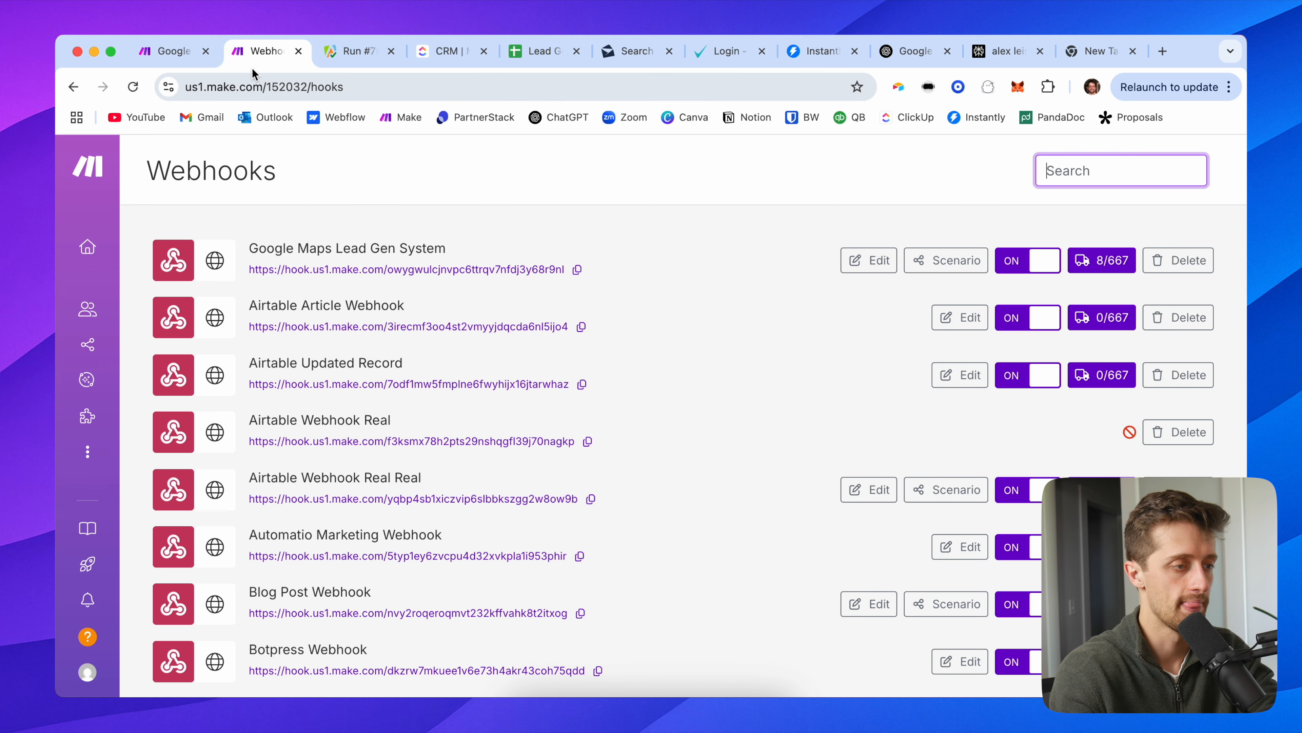
Step: Switch on the 2/2 Demo scenario from All scenarios, choosing to process the old queued data
mouse_move(90, 255)
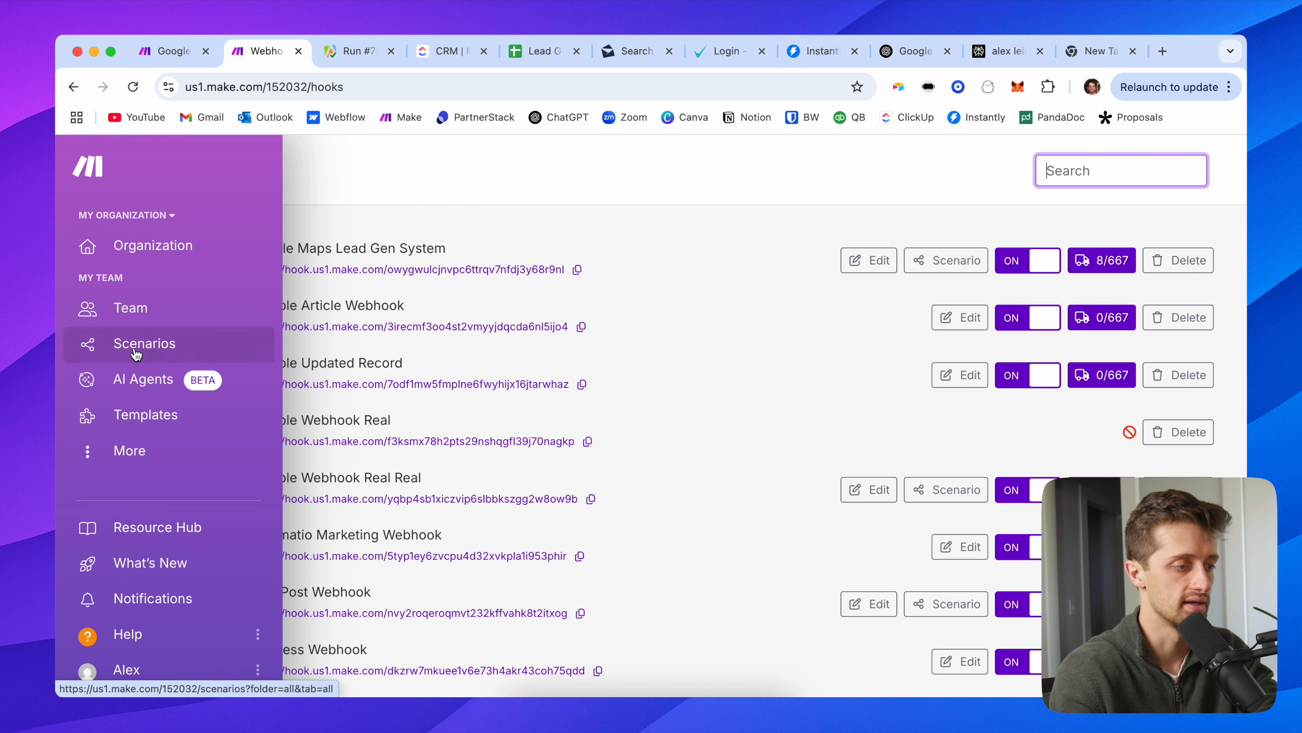
click(144, 343)
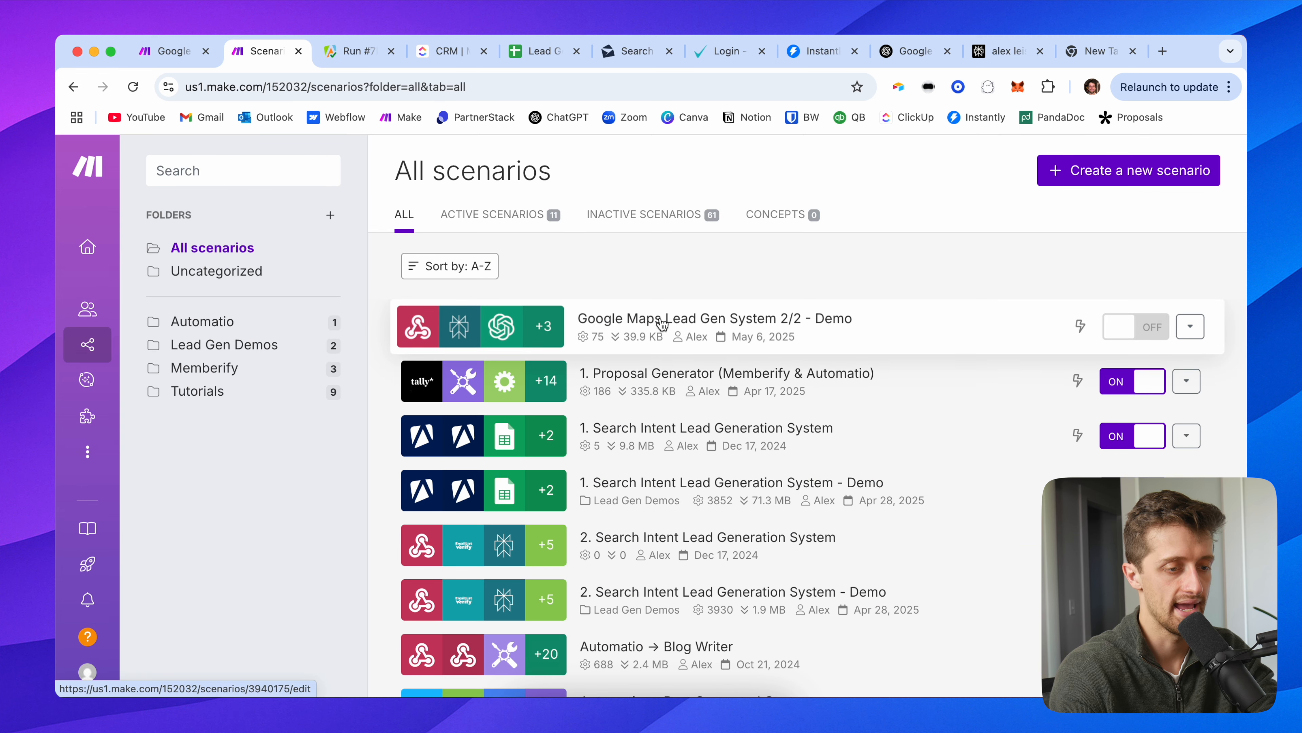
click(1136, 327)
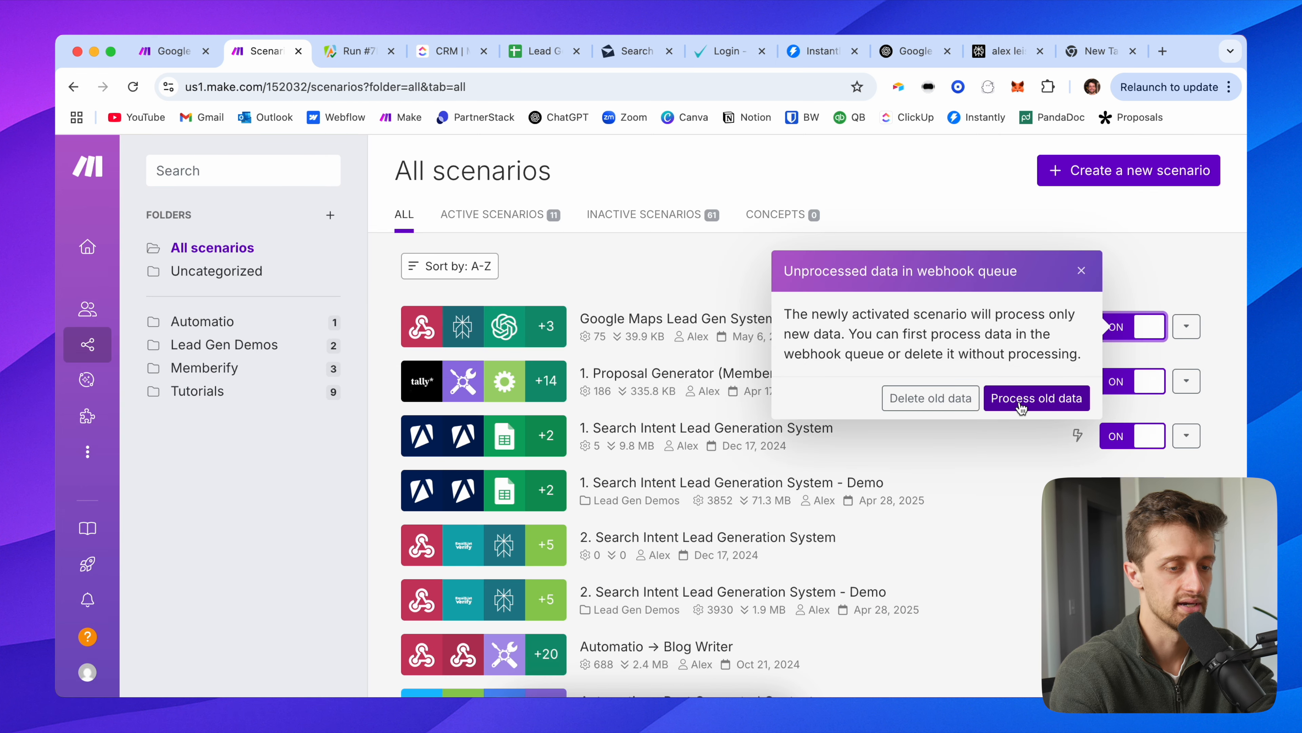
click(1036, 398)
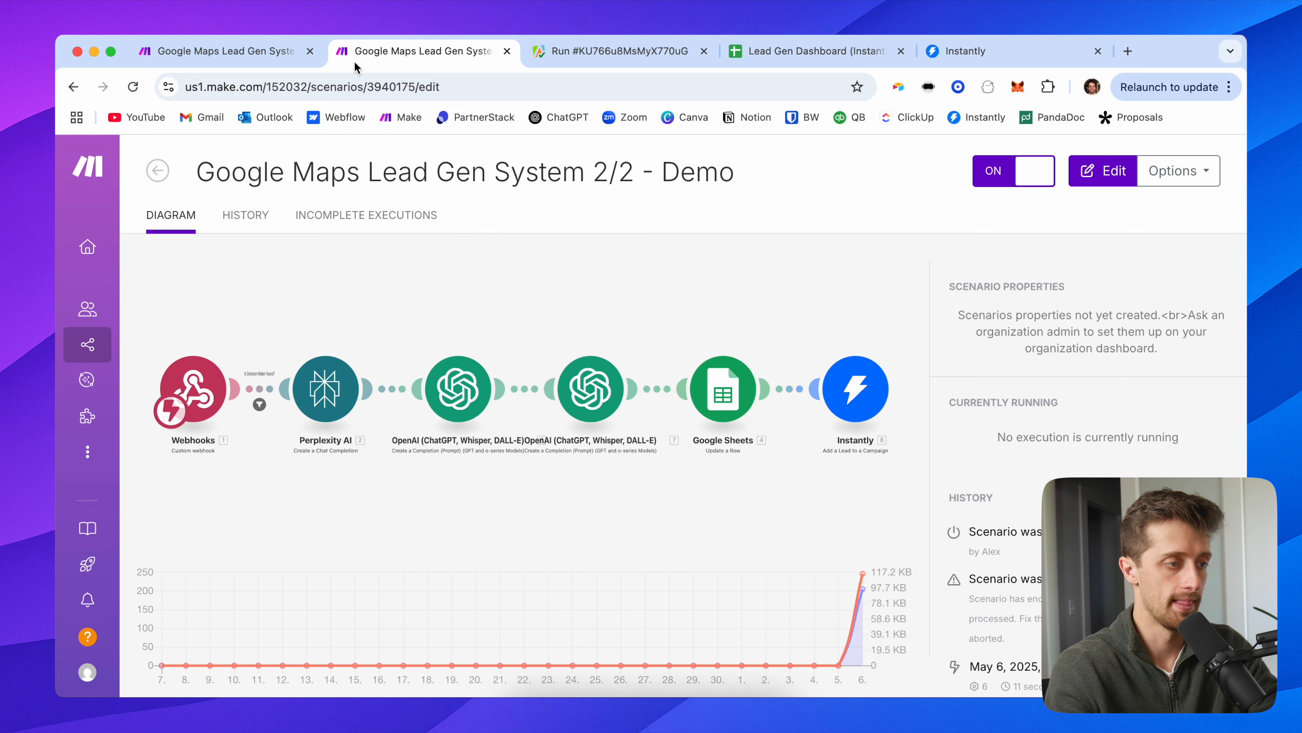
click(231, 56)
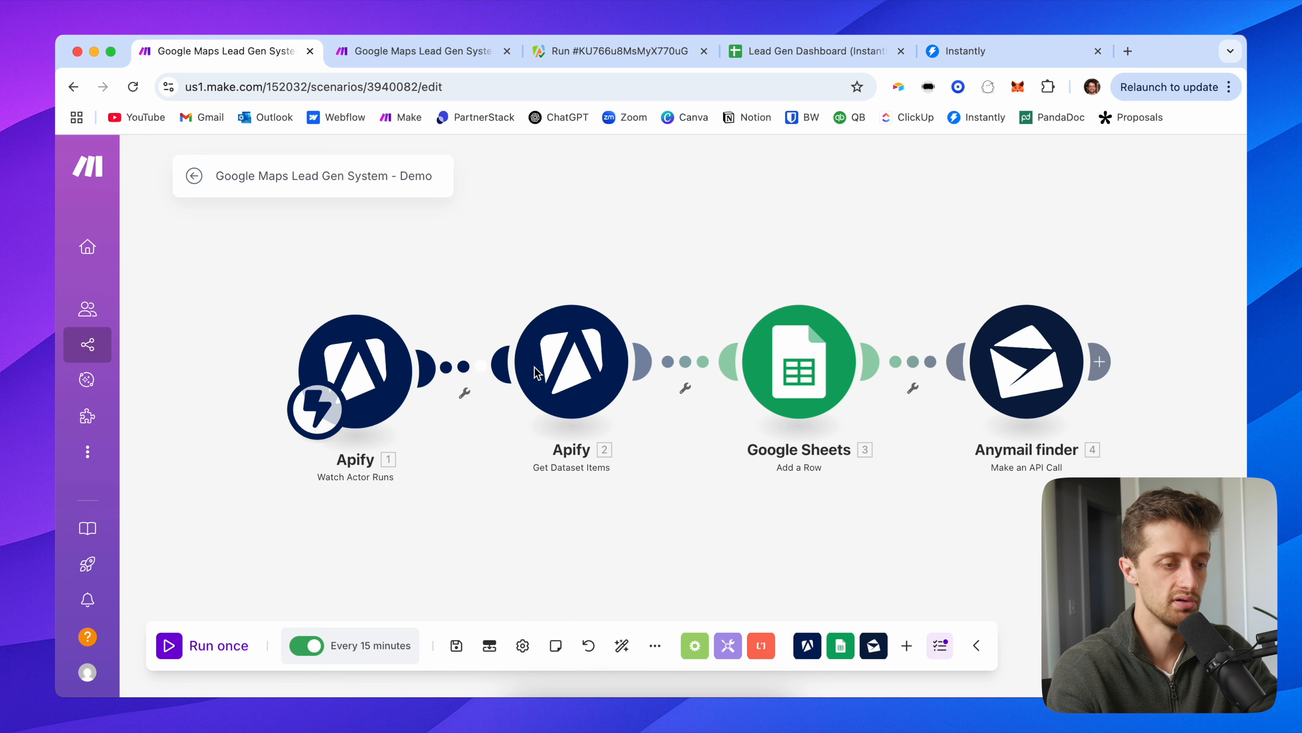
Step: Replace the hard-coded Dataset ID in Get Dataset Items with module 1's defaultDatasetId
click(546, 328)
drag(561, 286, 516, 286)
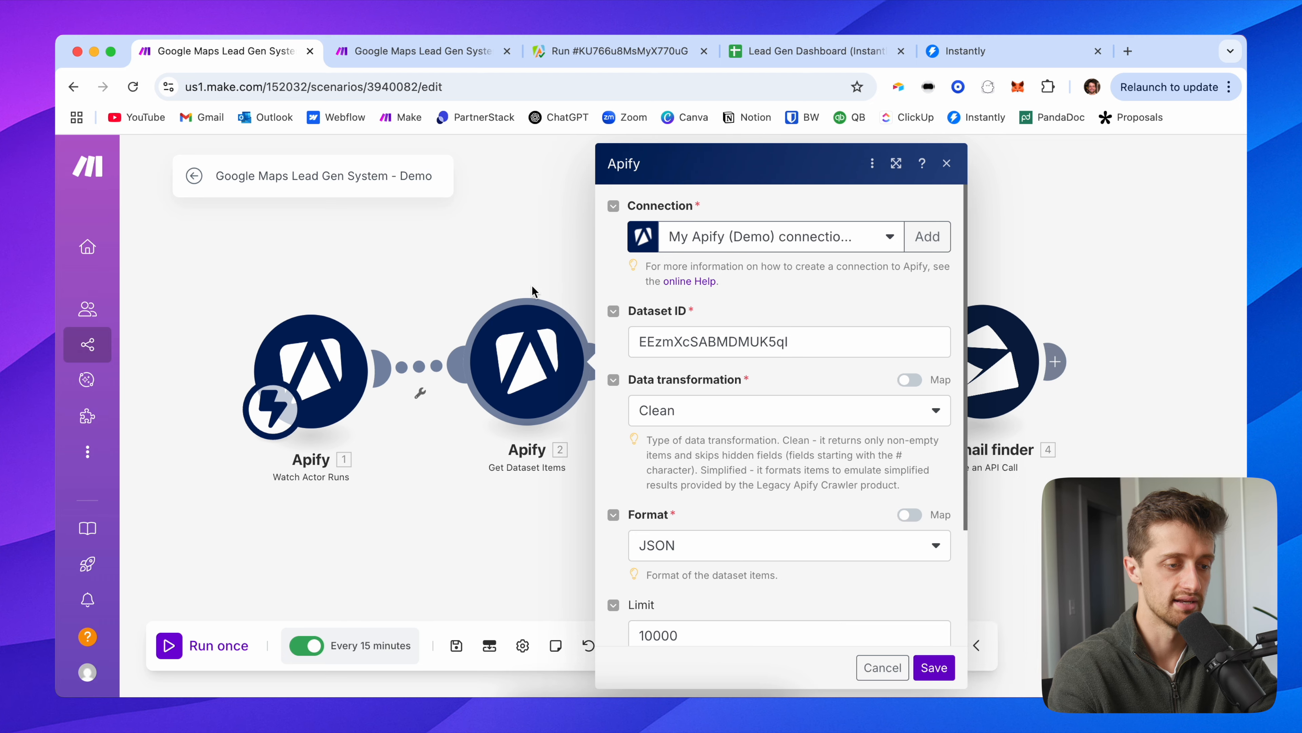
double_click(760, 337)
key(BackSpace)
scroll(438, 435, down, 15)
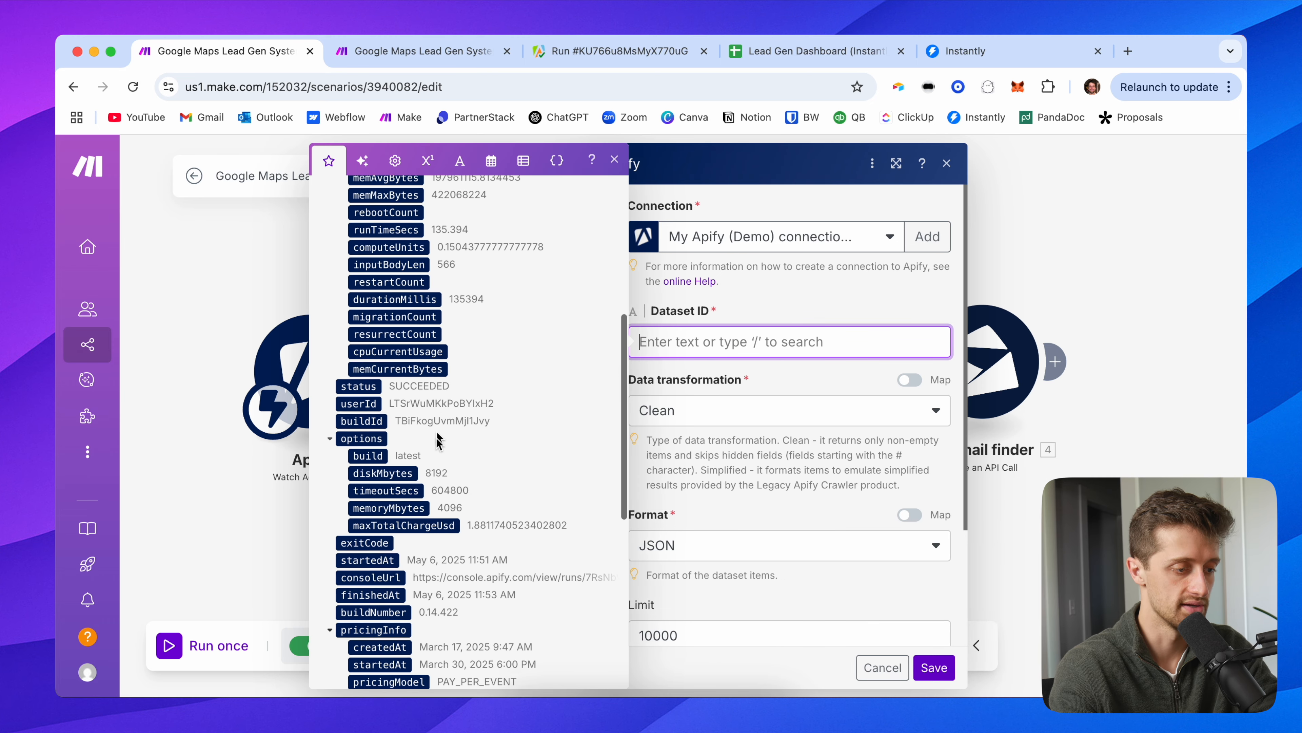
scroll(394, 559, down, 5)
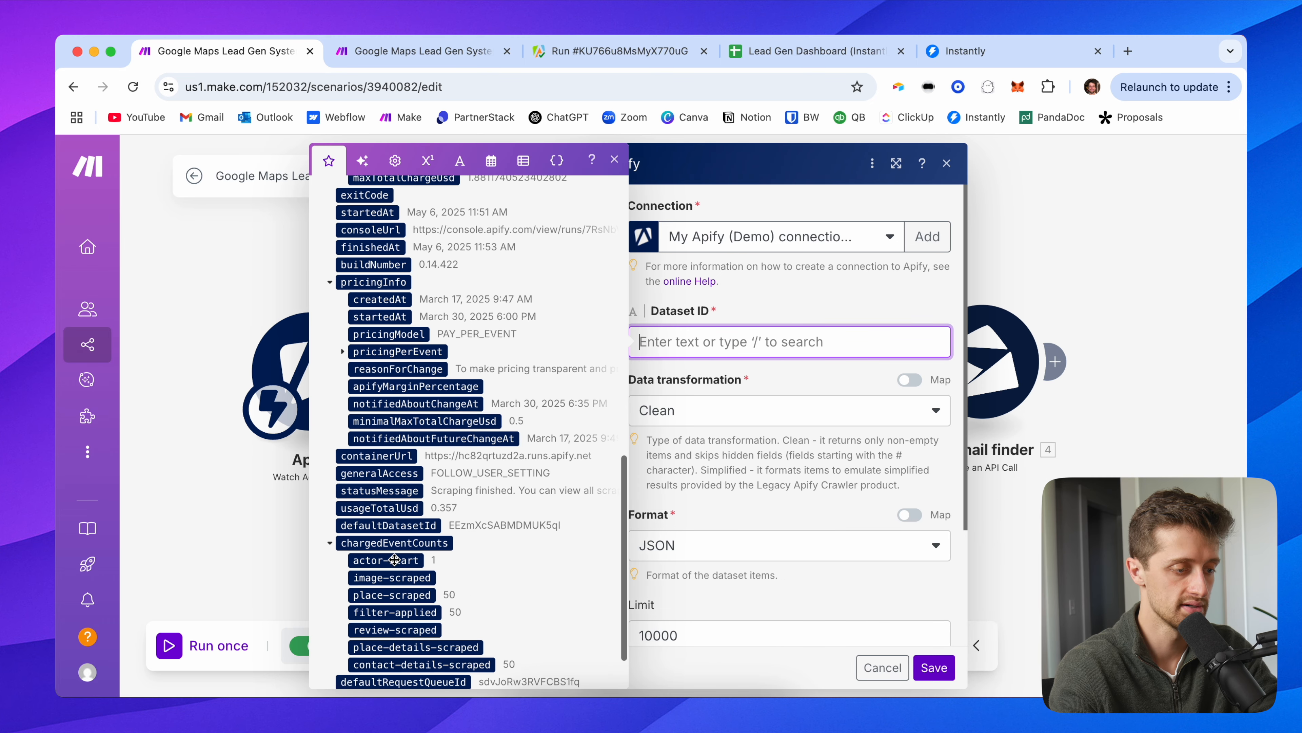
click(410, 477)
click(776, 320)
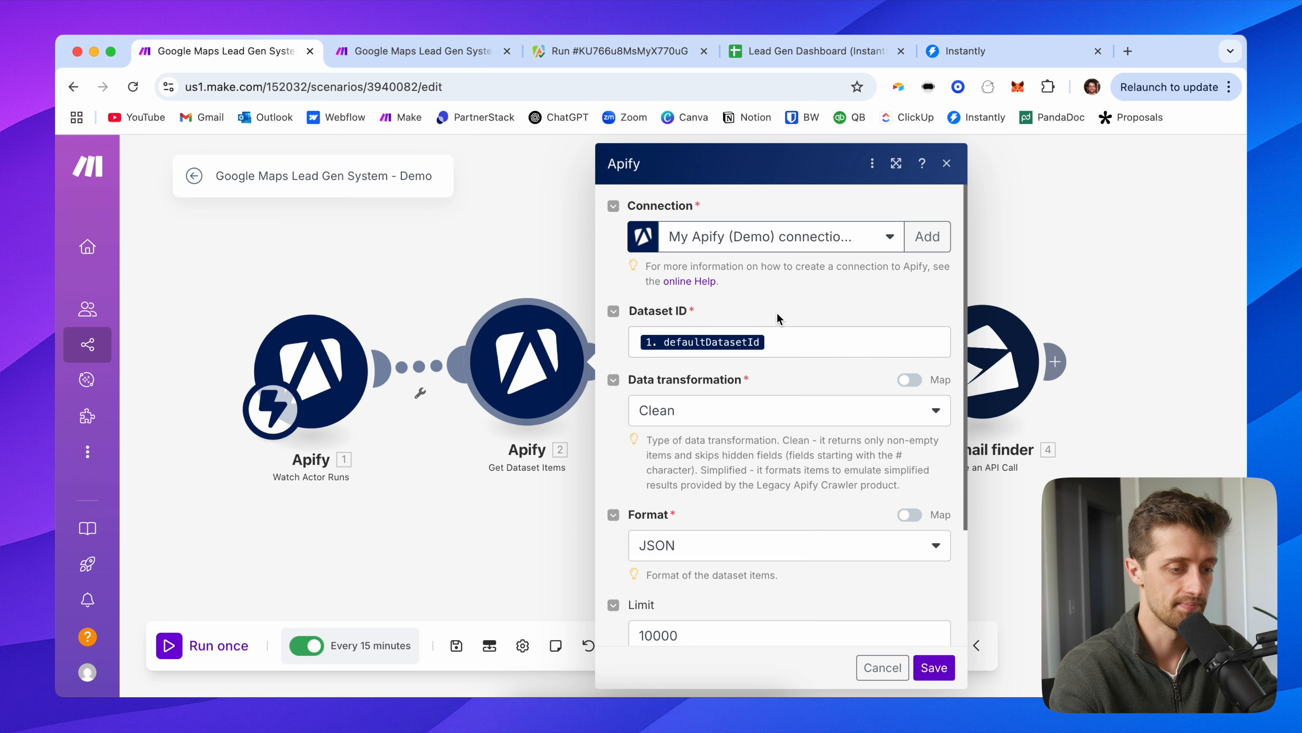
scroll(726, 473, down, 3)
click(948, 666)
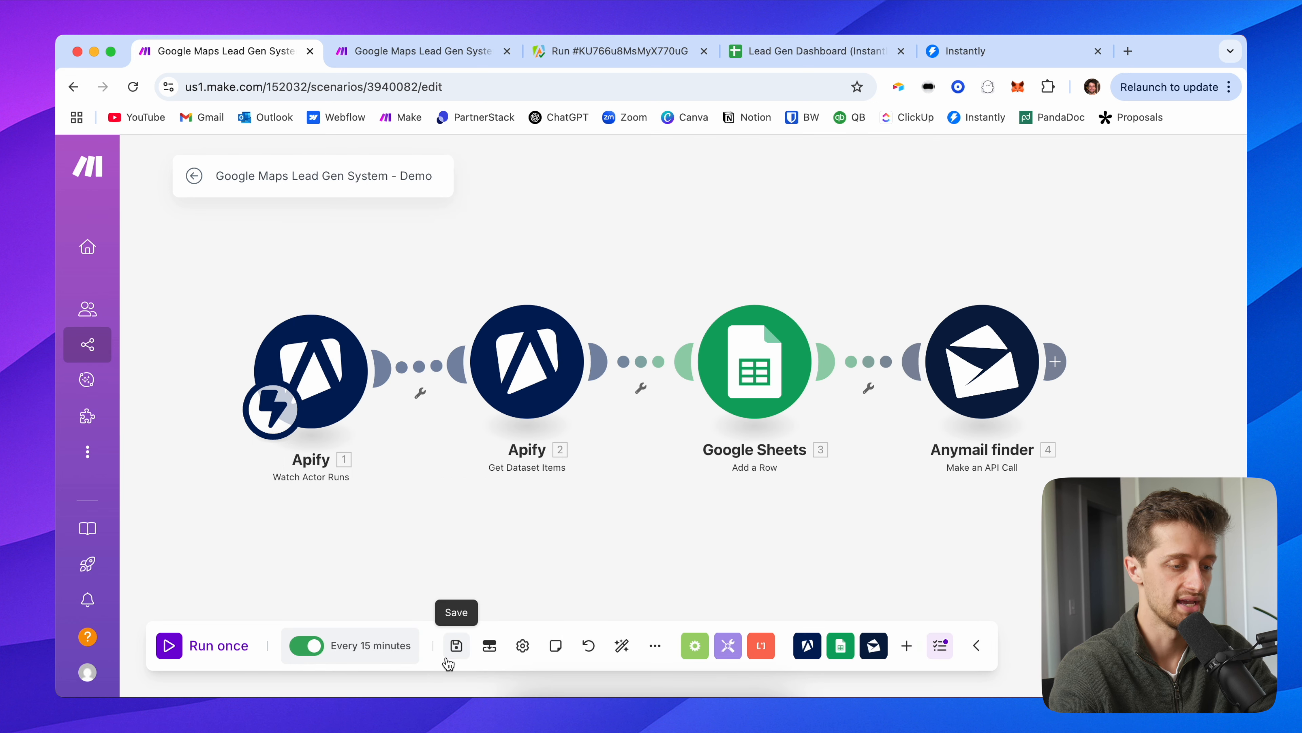
Step: Save the scenario with a tidied module layout and return to its overview
click(455, 647)
click(622, 646)
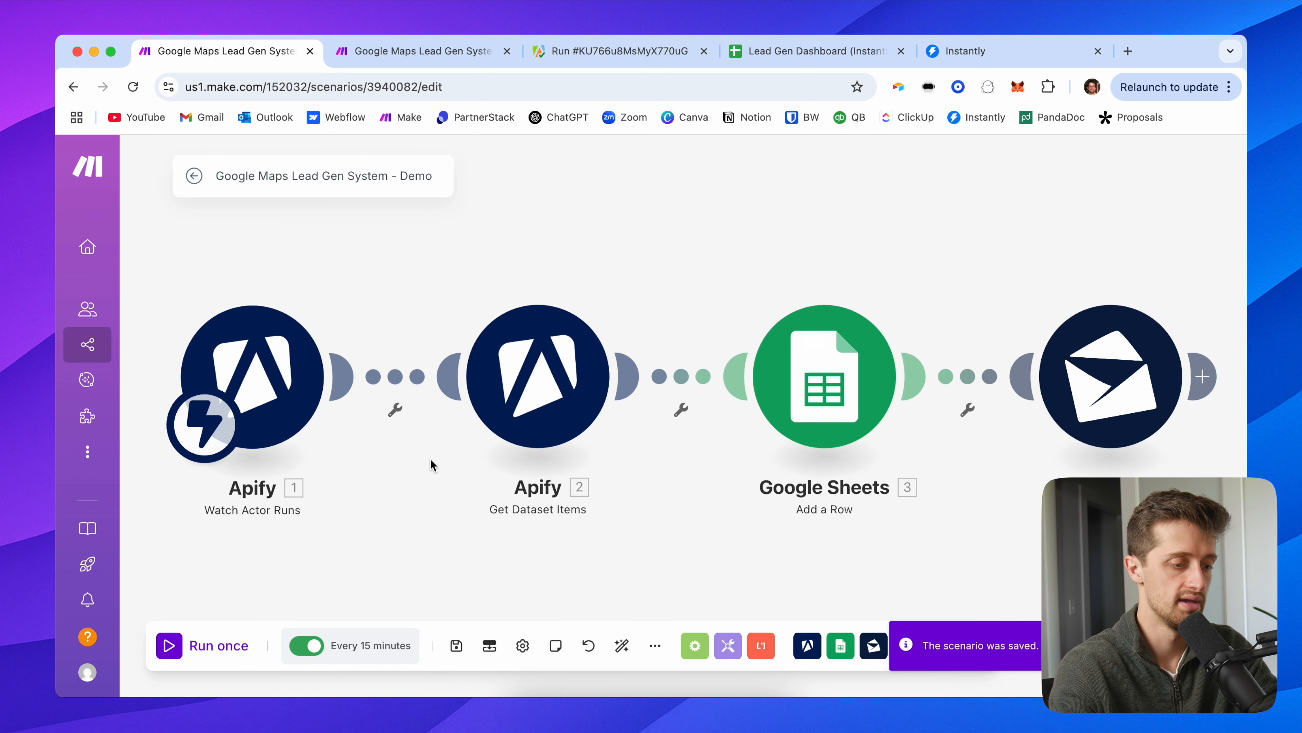
click(457, 645)
click(199, 179)
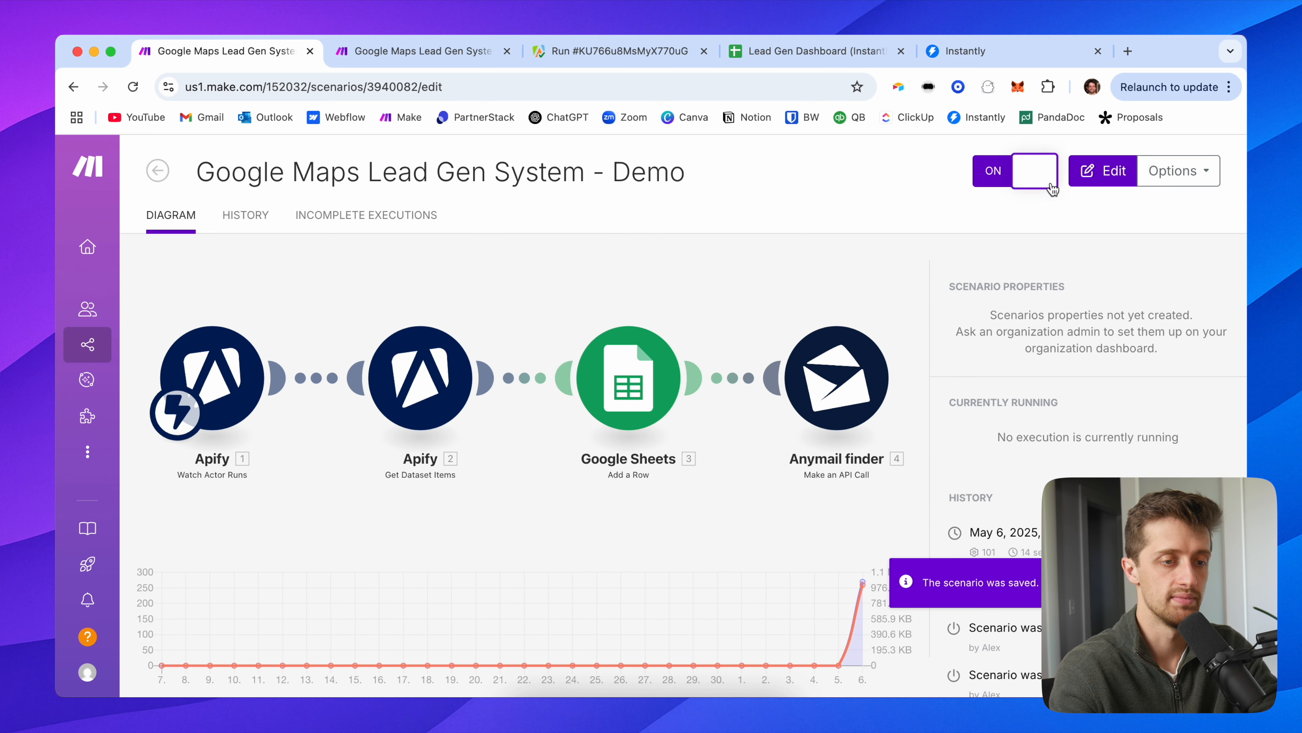
Step: Review the Google Maps Scraper input: Landscaping Companies search term, 100 places limit
click(552, 57)
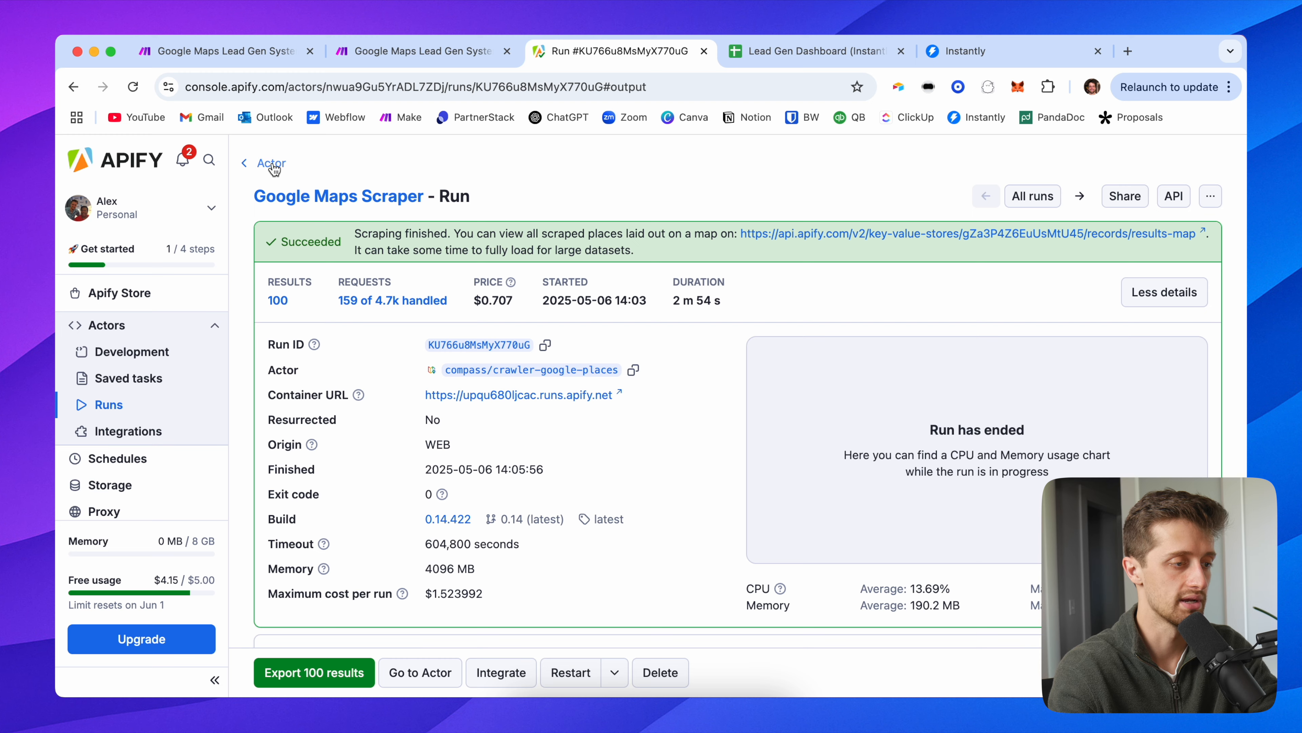
click(271, 163)
scroll(304, 392, down, 8)
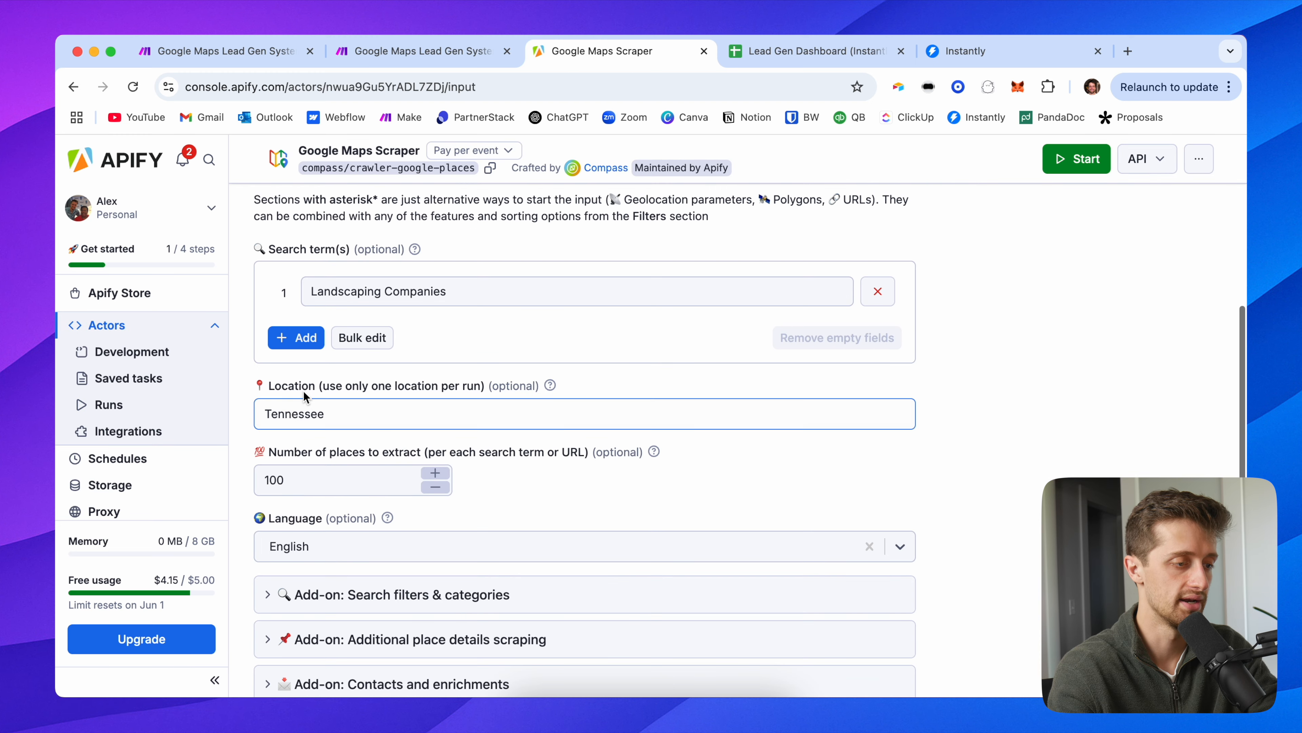
click(416, 292)
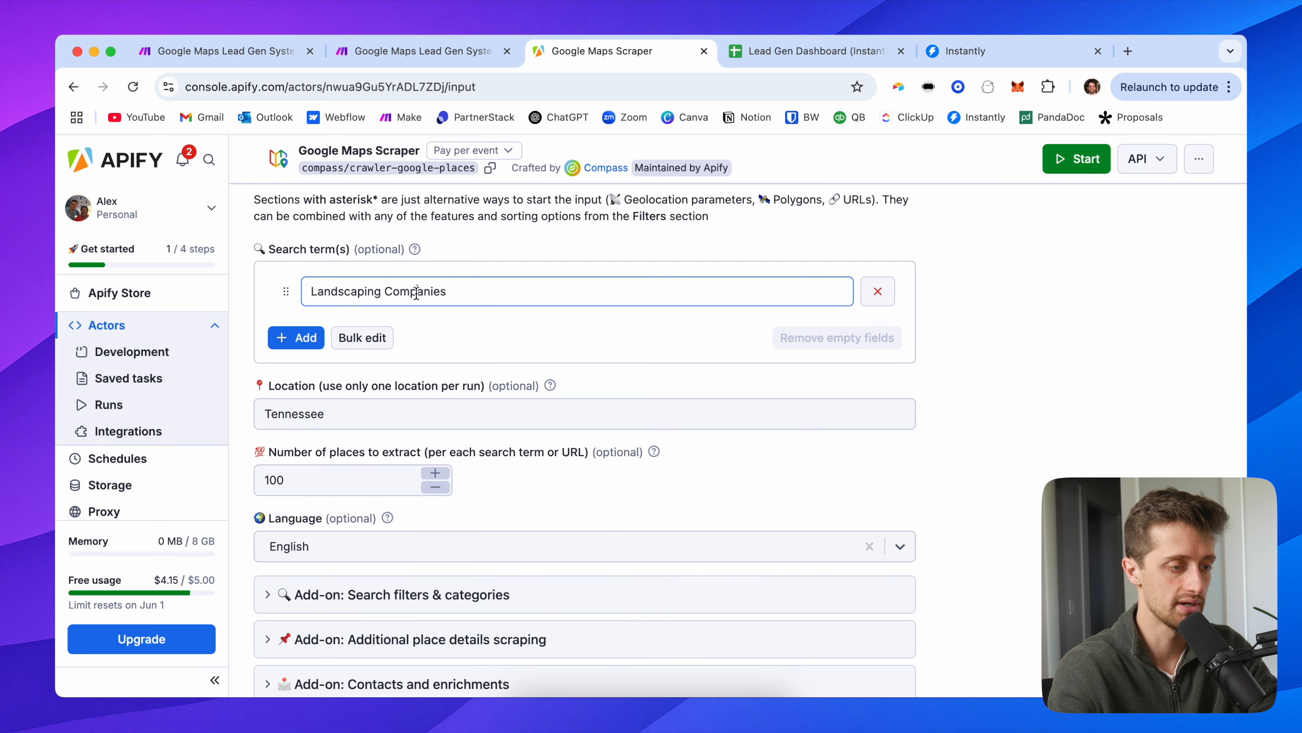
click(332, 485)
click(251, 442)
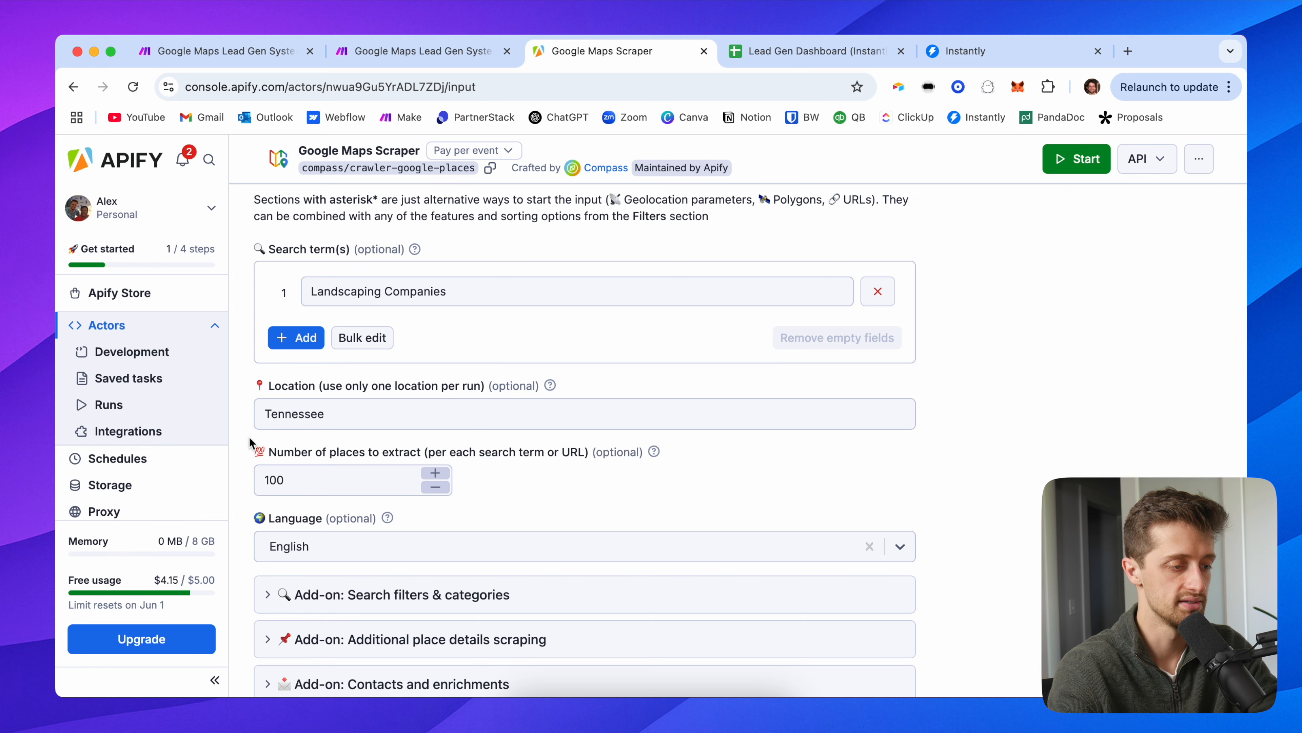
scroll(308, 462, down, 5)
click(375, 370)
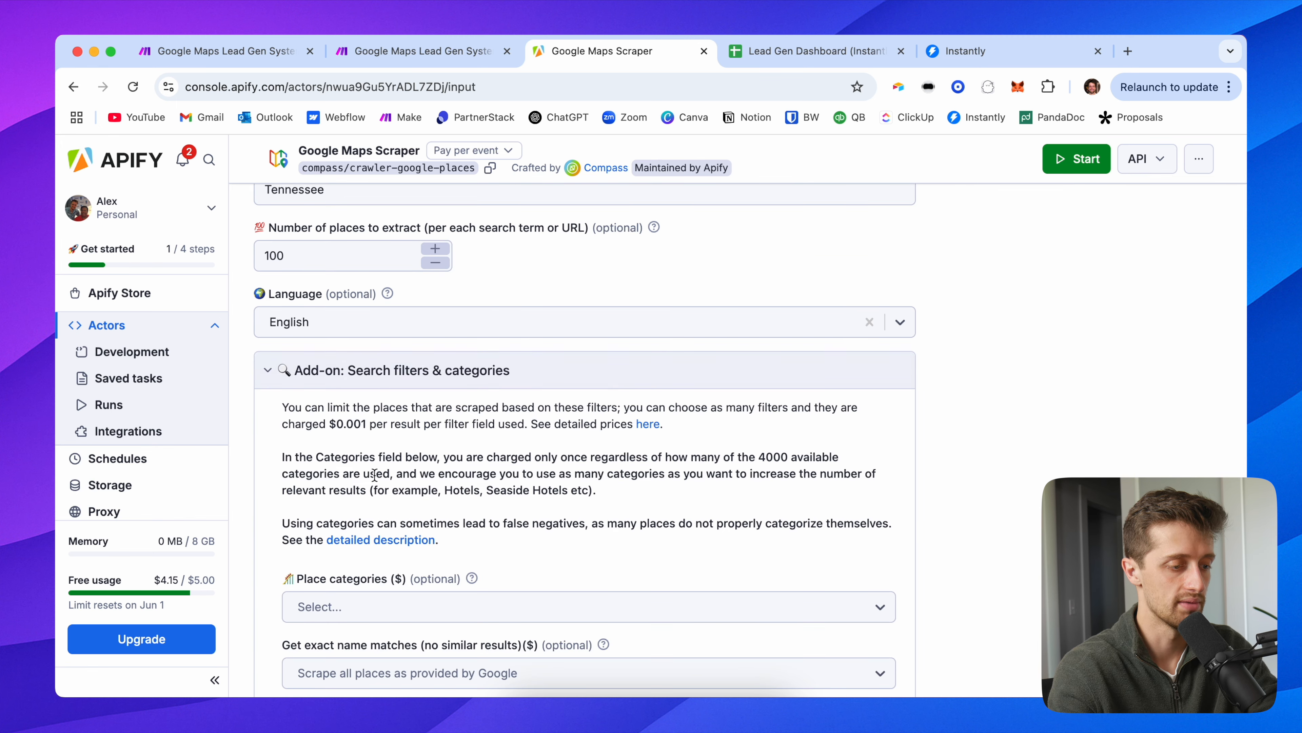
Step: Check the search filters and start a new scraper run for Landscaping Companies in Tennessee
scroll(374, 462, down, 5)
scroll(378, 560, down, 5)
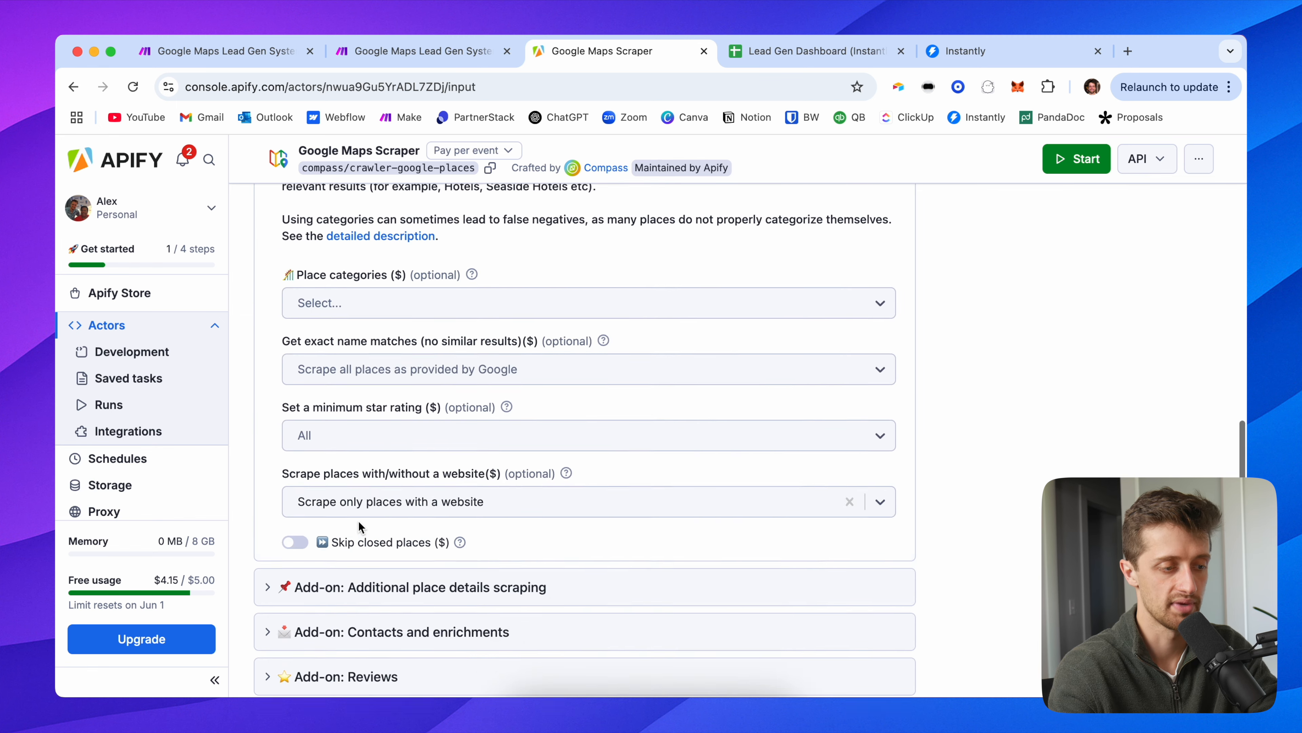
scroll(325, 489, up, 20)
scroll(372, 369, down, 10)
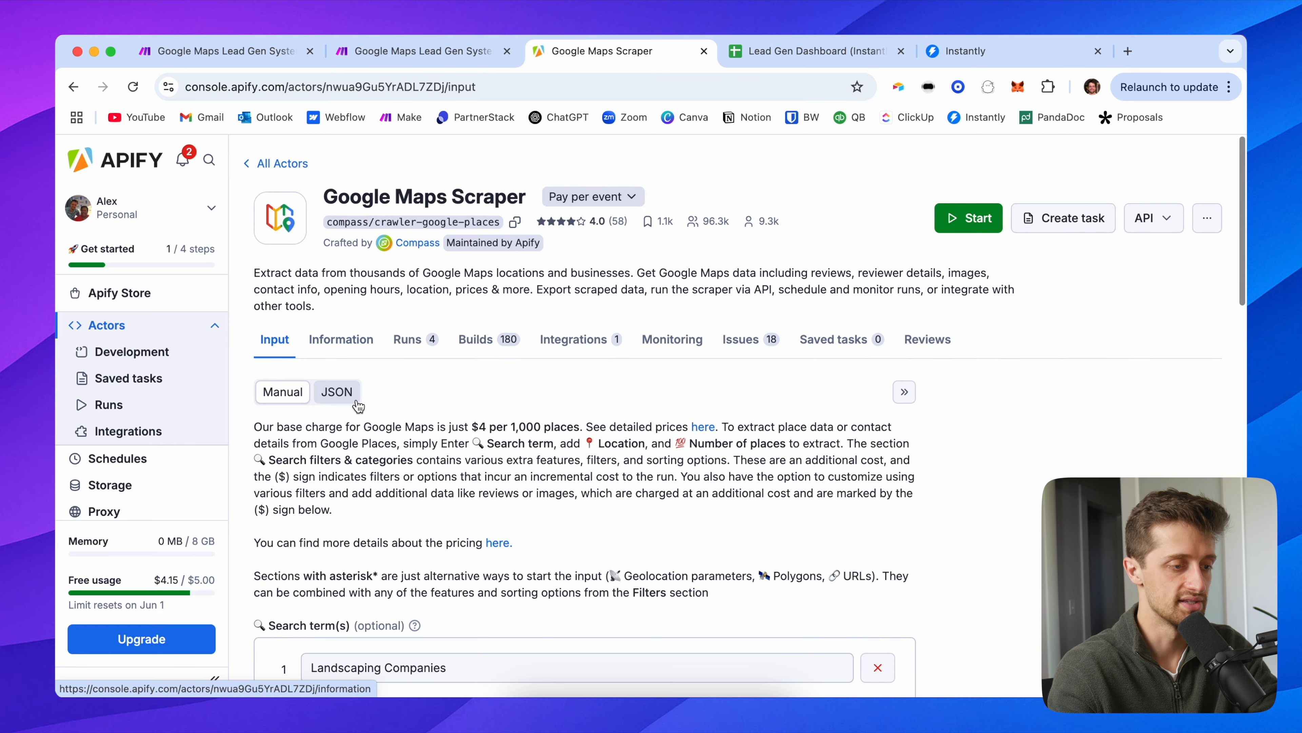
click(418, 383)
scroll(417, 383, up, 3)
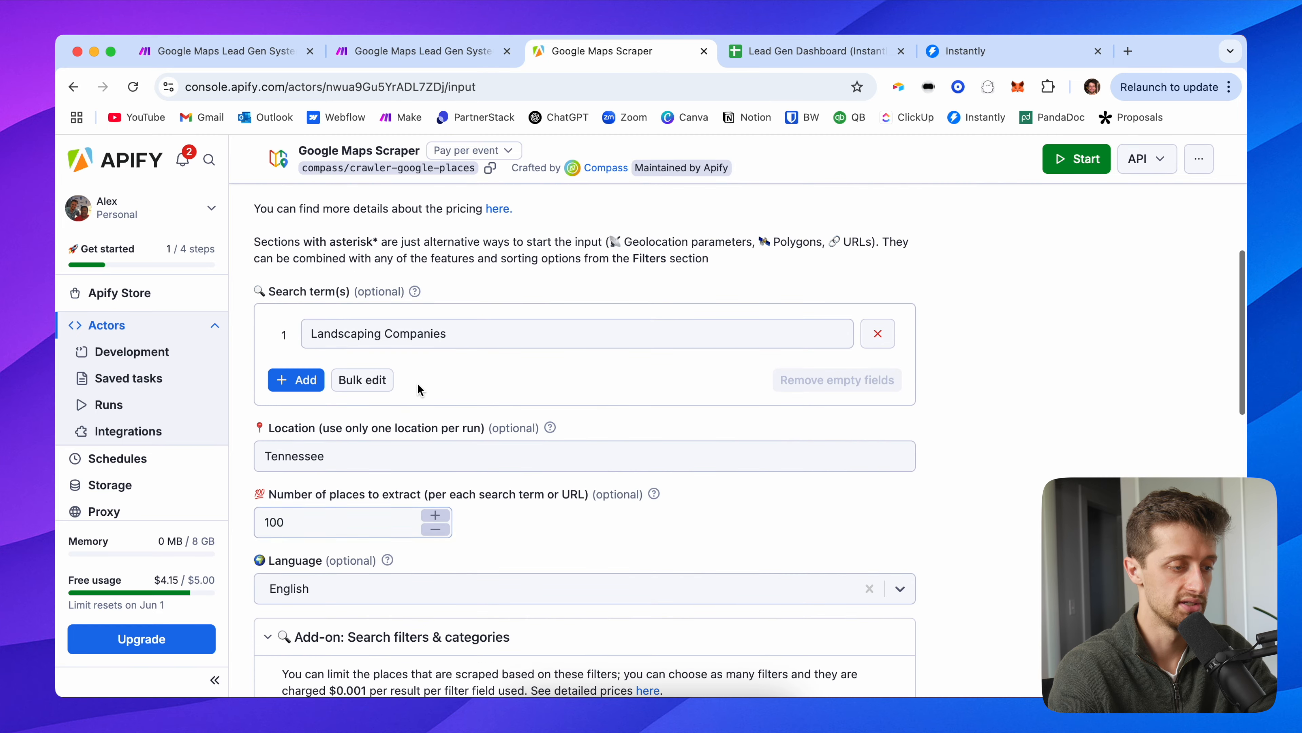
scroll(409, 401, up, 3)
scroll(409, 401, up, 5)
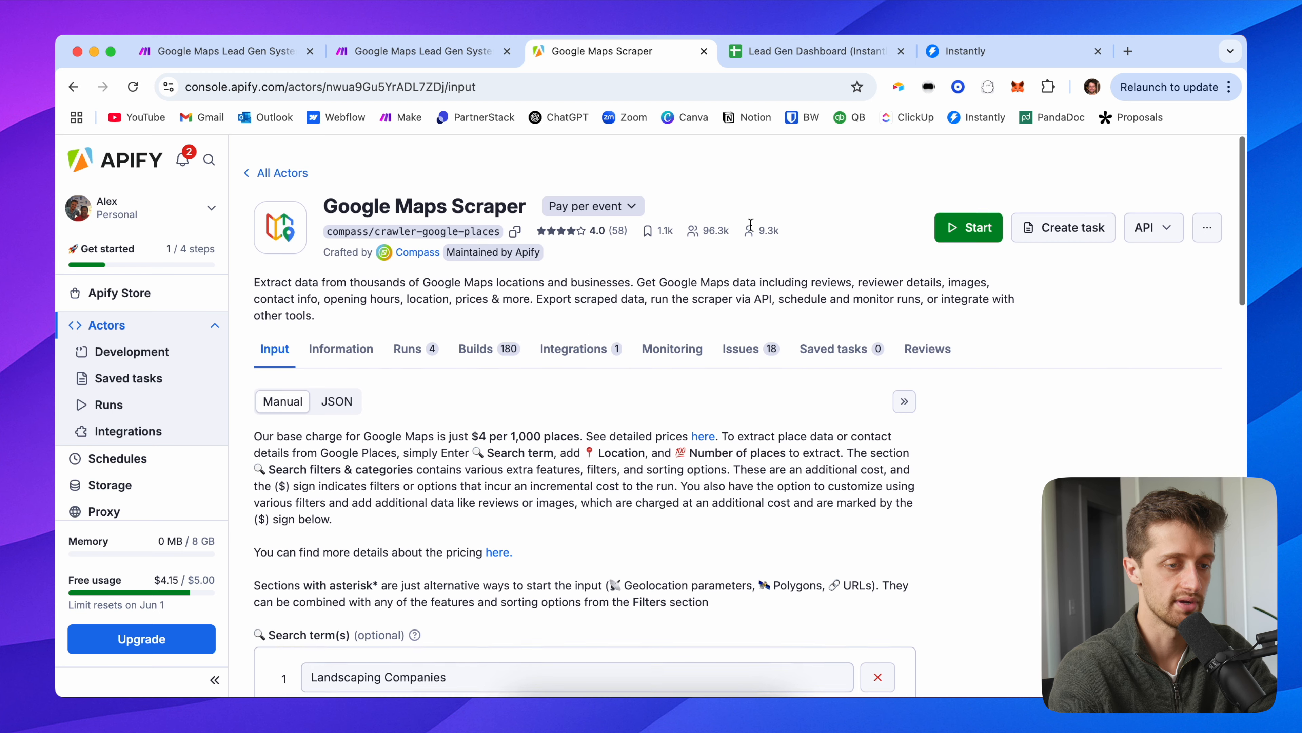
key(super+Return)
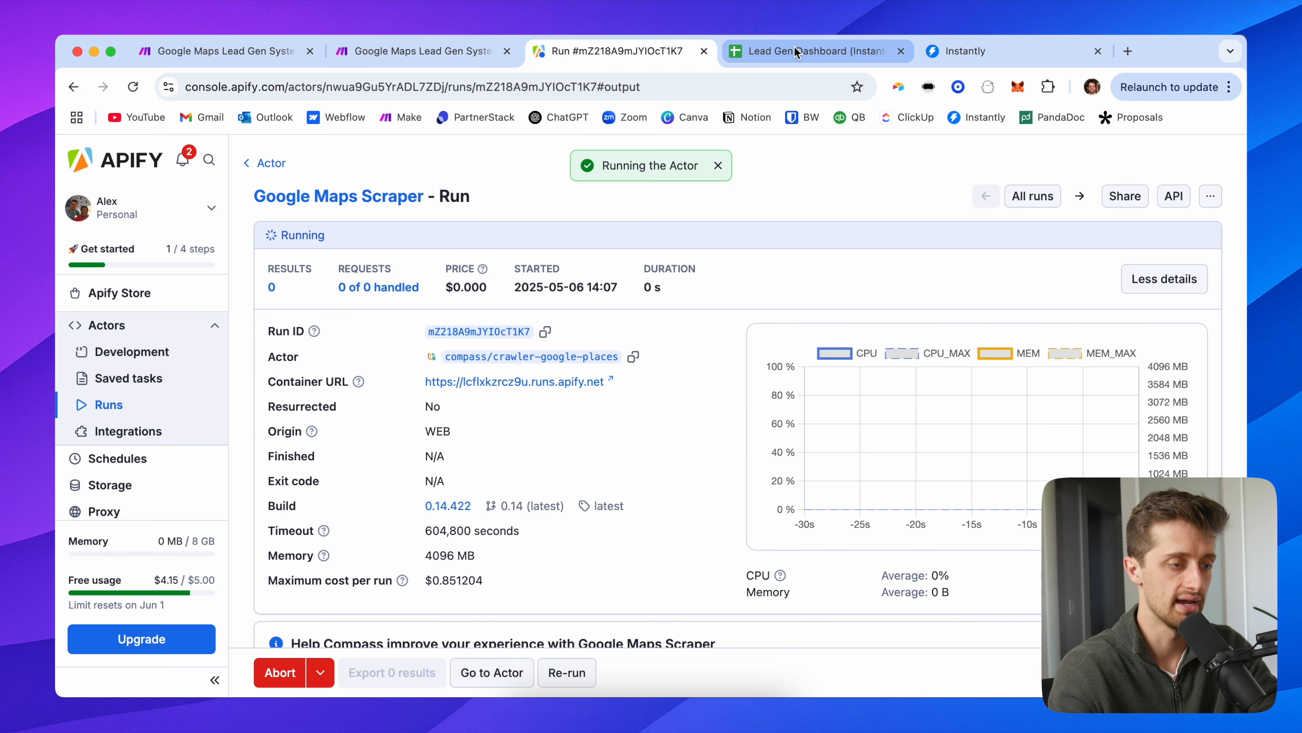
Step: Confirm the lead sheet rows are still empty, then view the Instantly campaign's leads
key(ctrl+Tab)
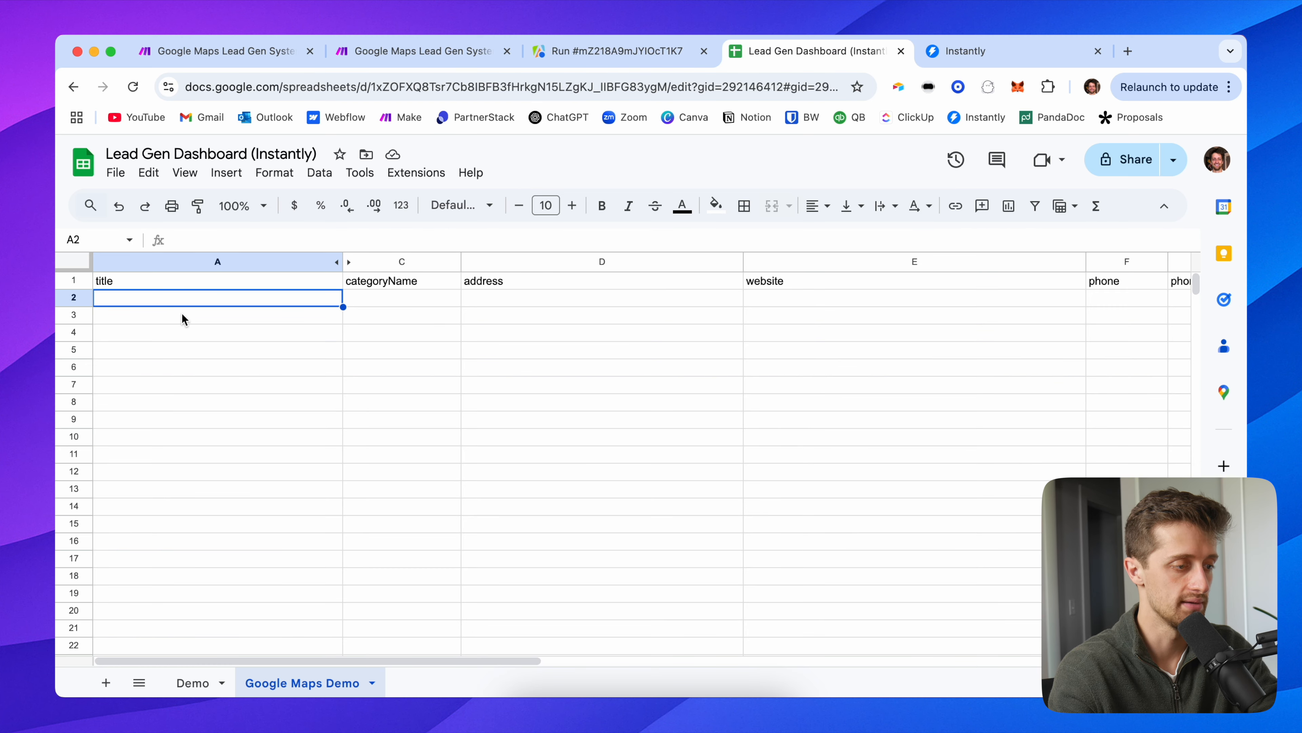
click(203, 318)
click(222, 300)
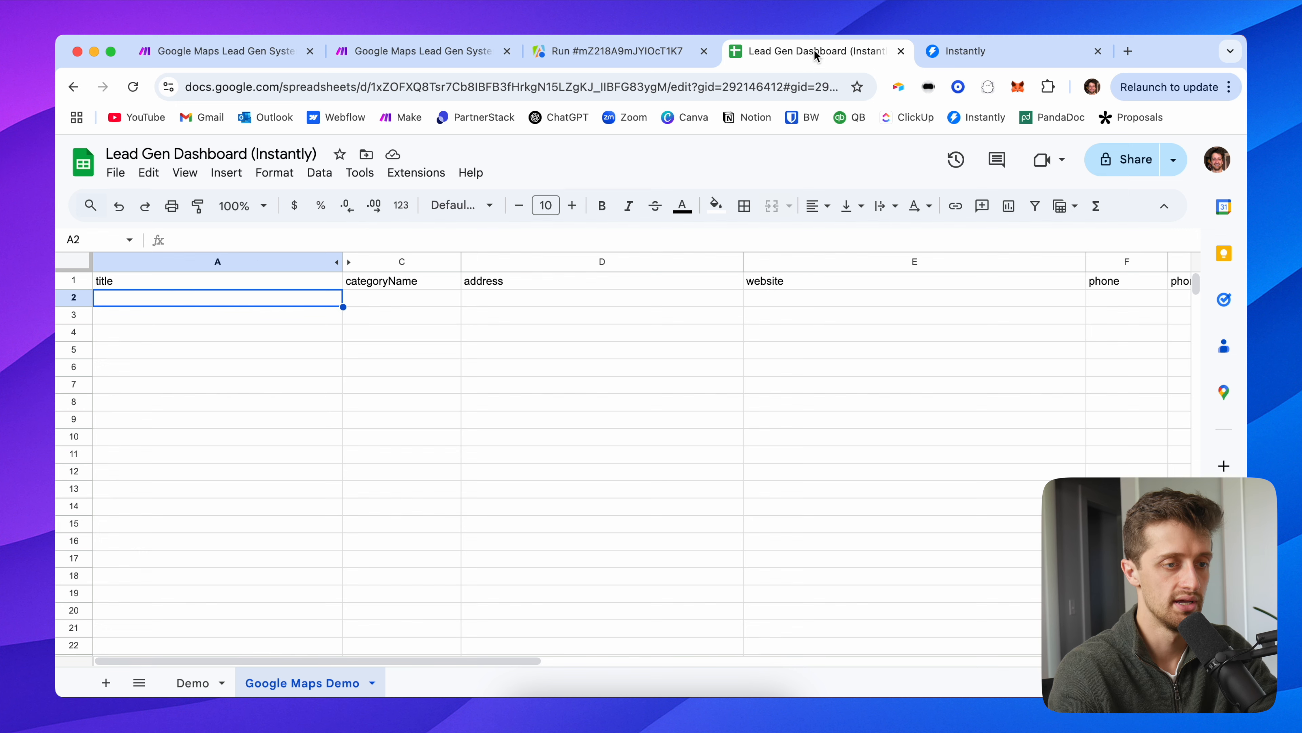
click(974, 51)
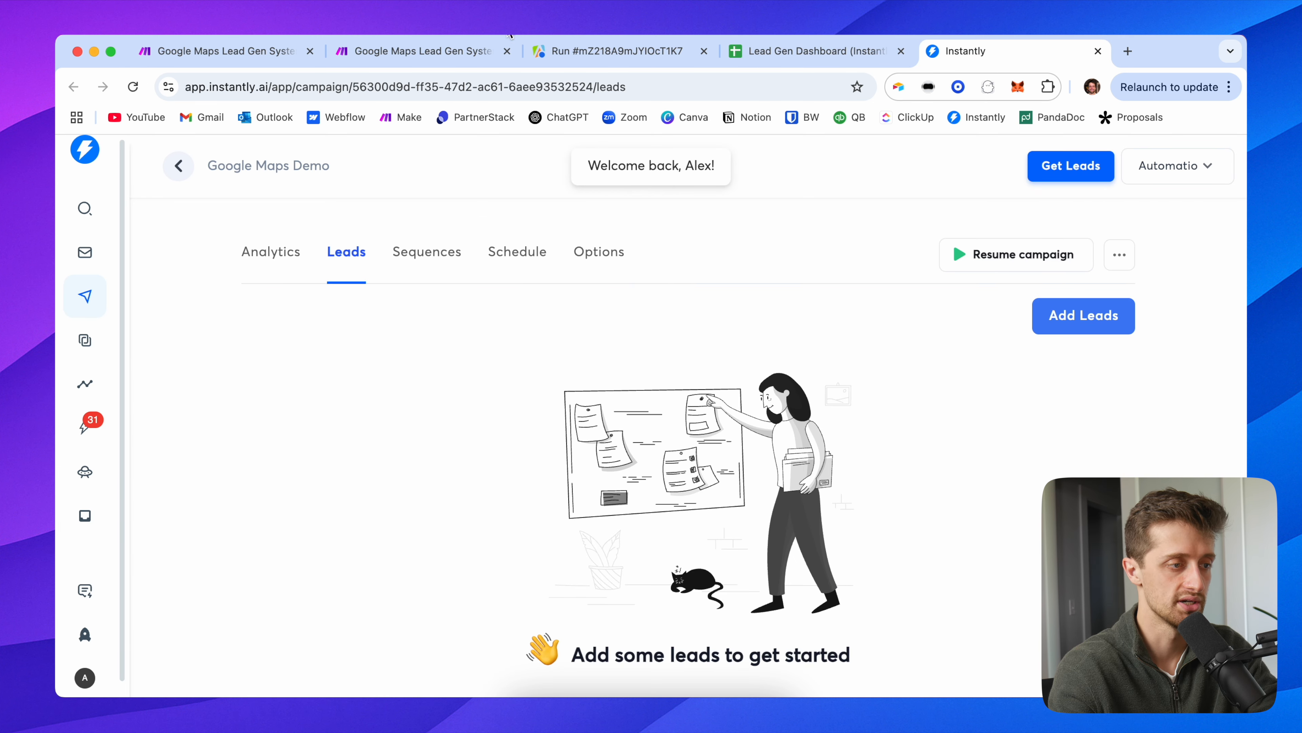
Step: Look over the 2/2 Make scenario, then view the Apify run finished with 99 results
click(451, 51)
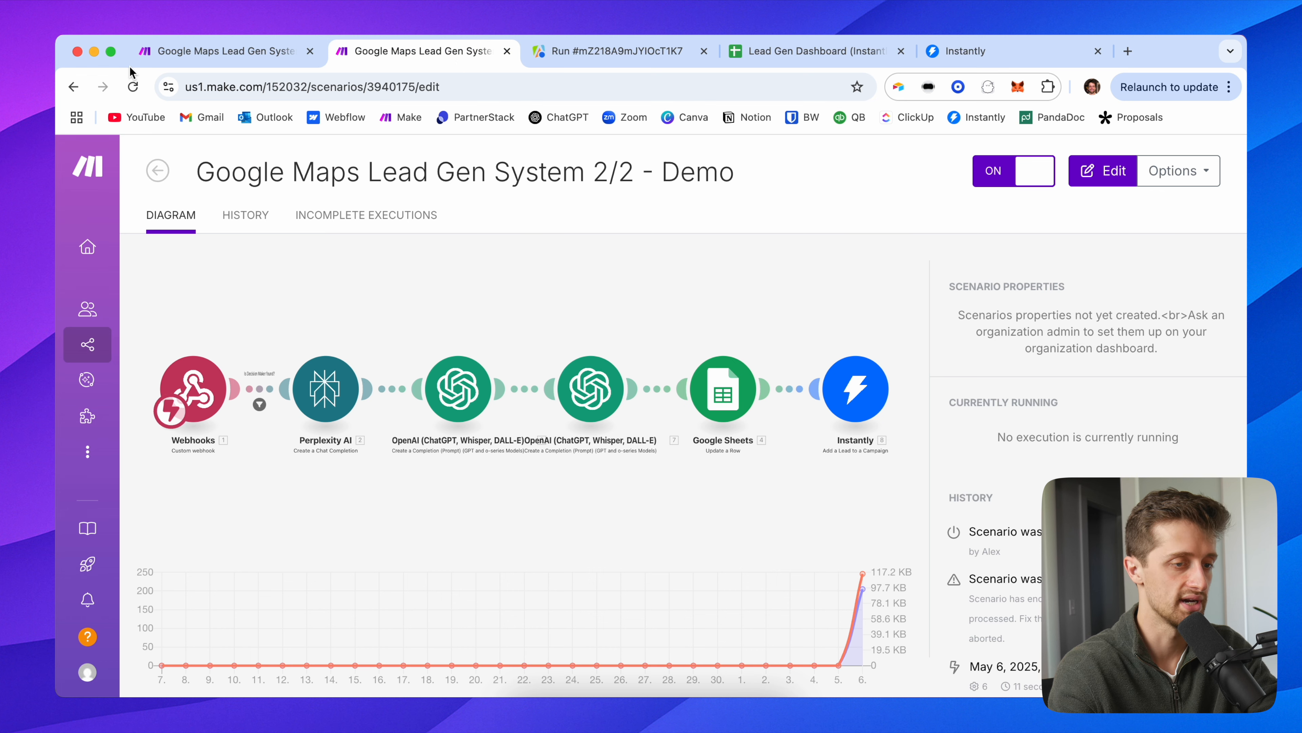
click(195, 51)
click(485, 54)
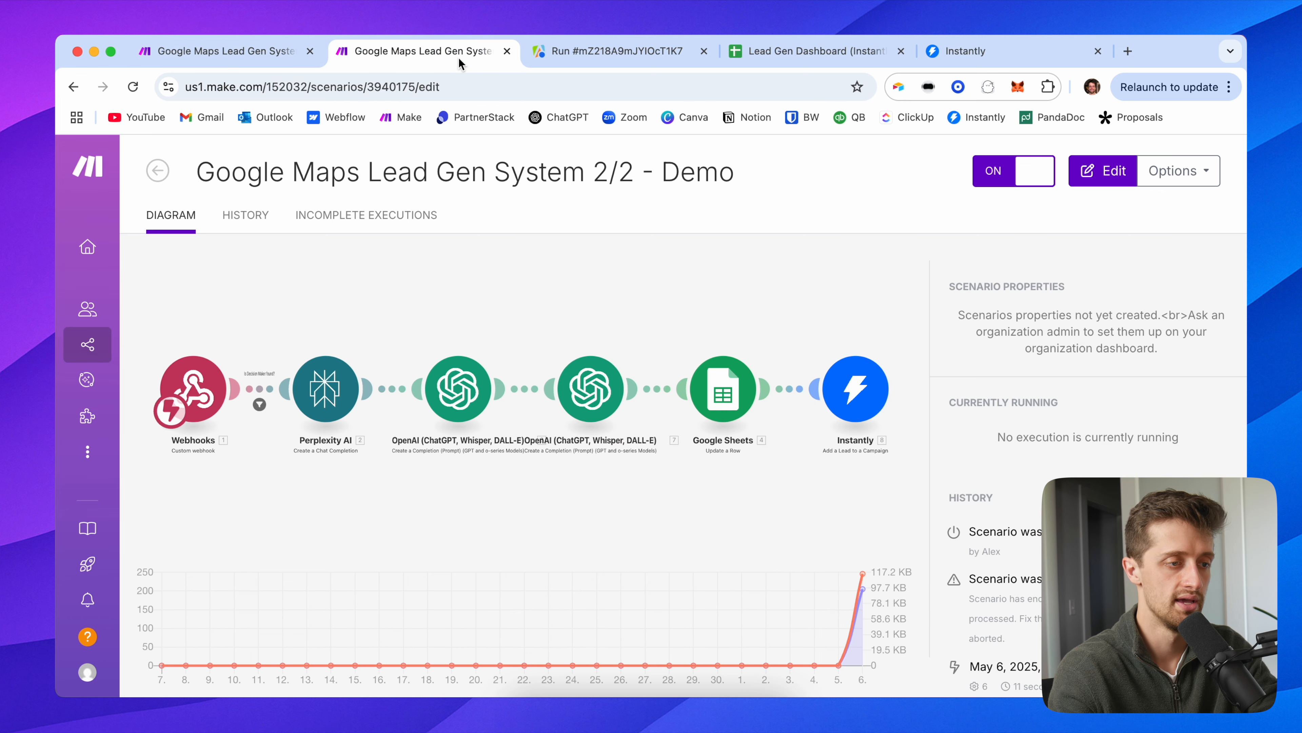
click(600, 54)
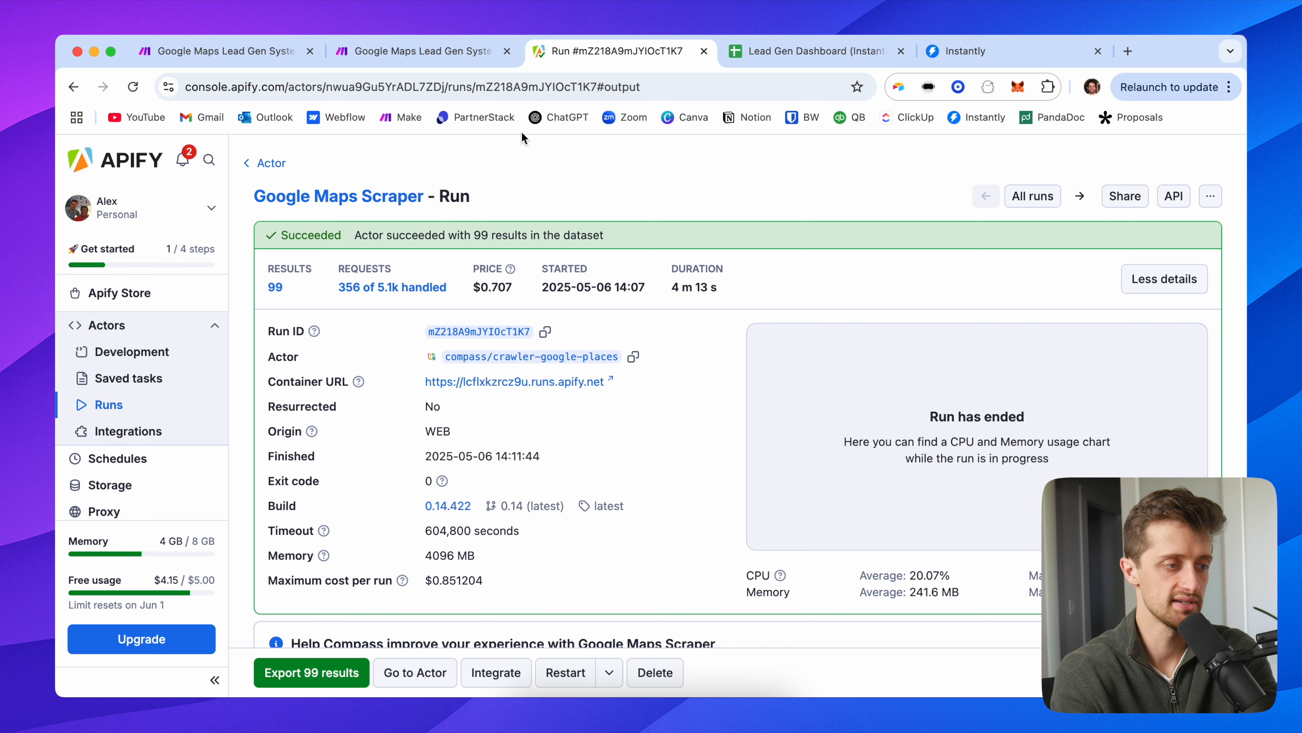
Step: Scroll through the Google Maps Demo sheet's incoming landscaping leads down to row 201
click(266, 56)
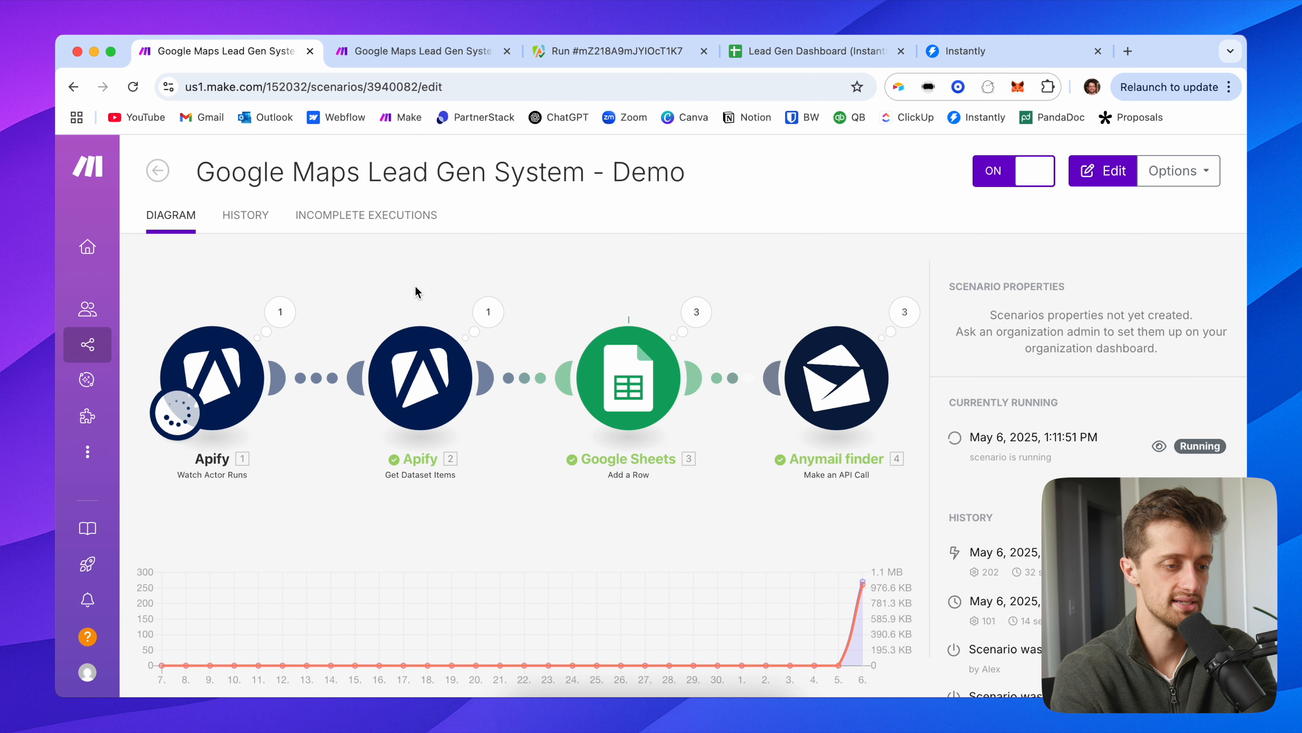
click(769, 51)
scroll(519, 390, down, 15)
scroll(519, 394, down, 18)
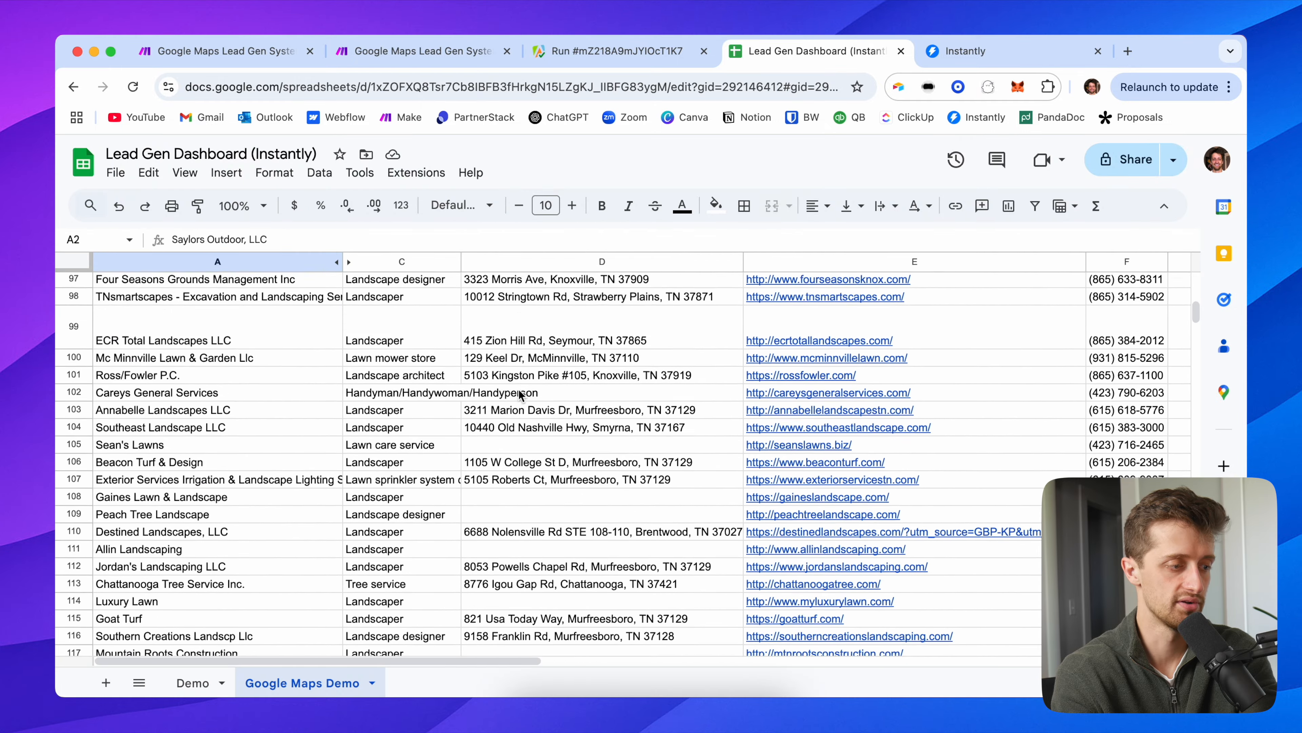
scroll(519, 394, down, 3)
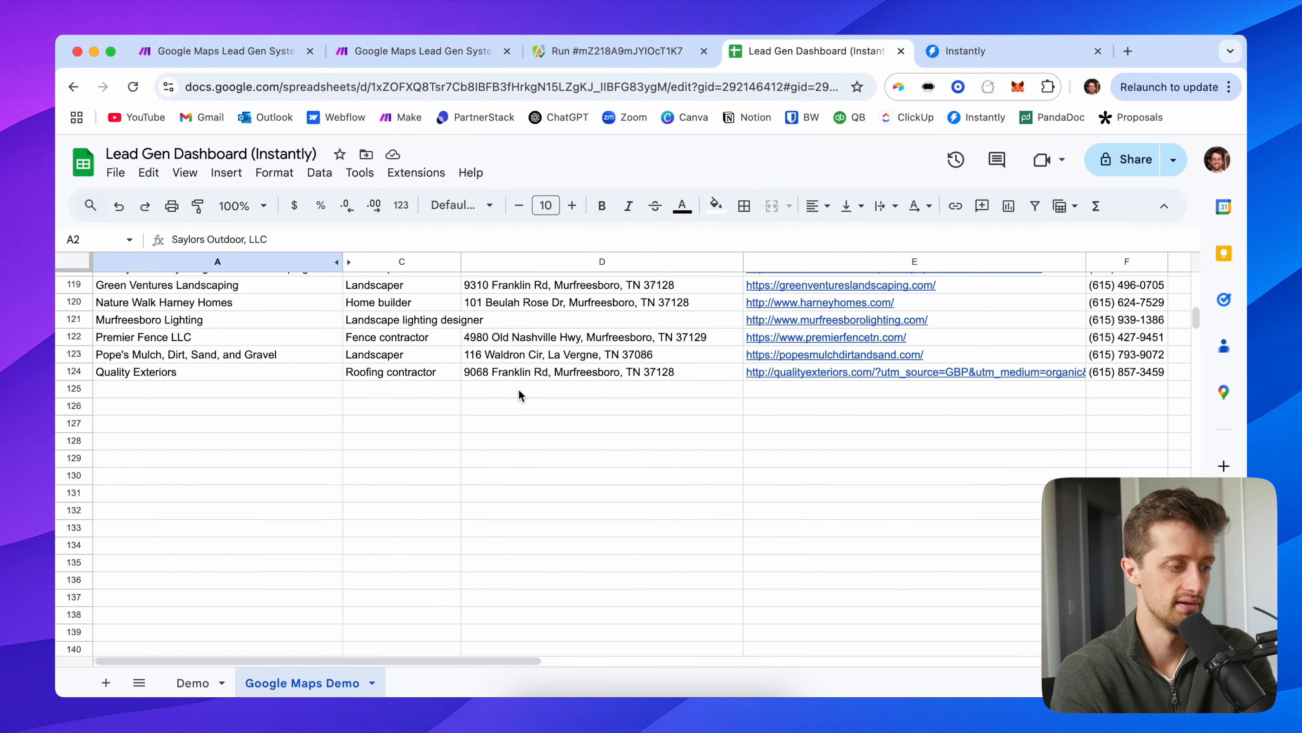
scroll(519, 393, down, 5)
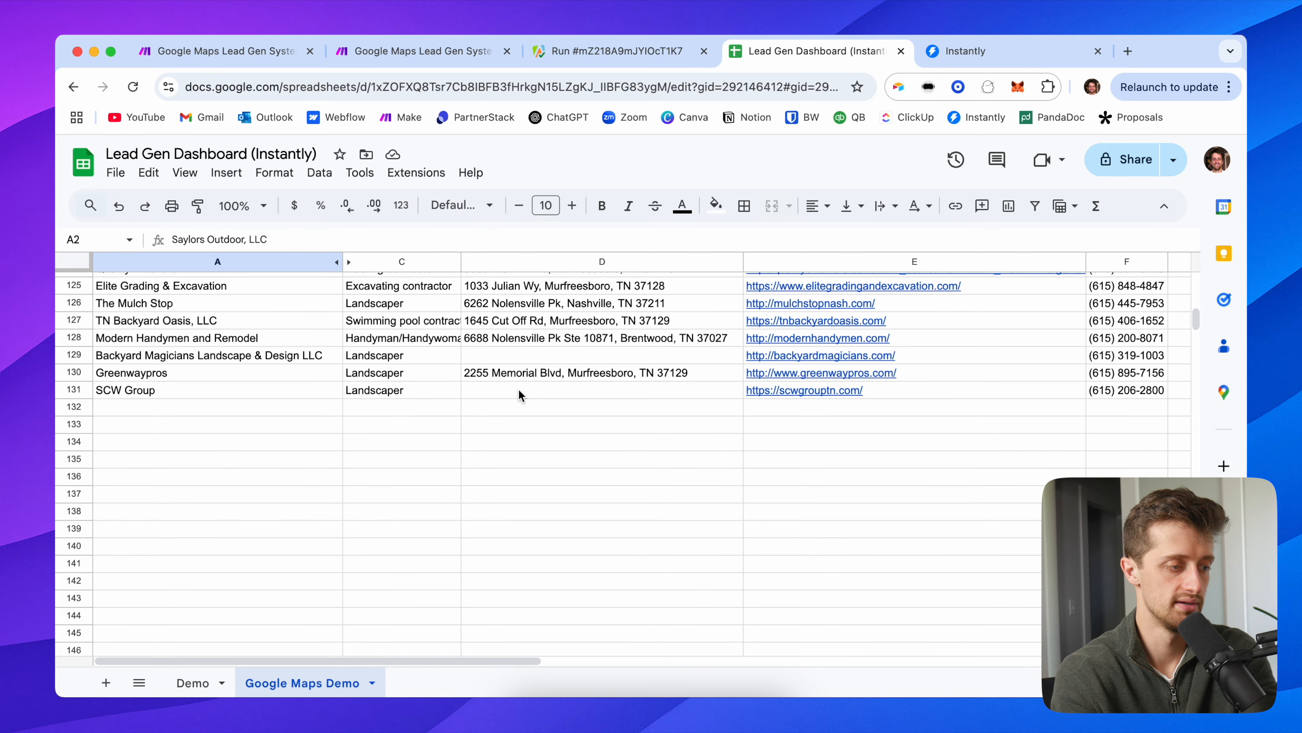
scroll(518, 394, down, 3)
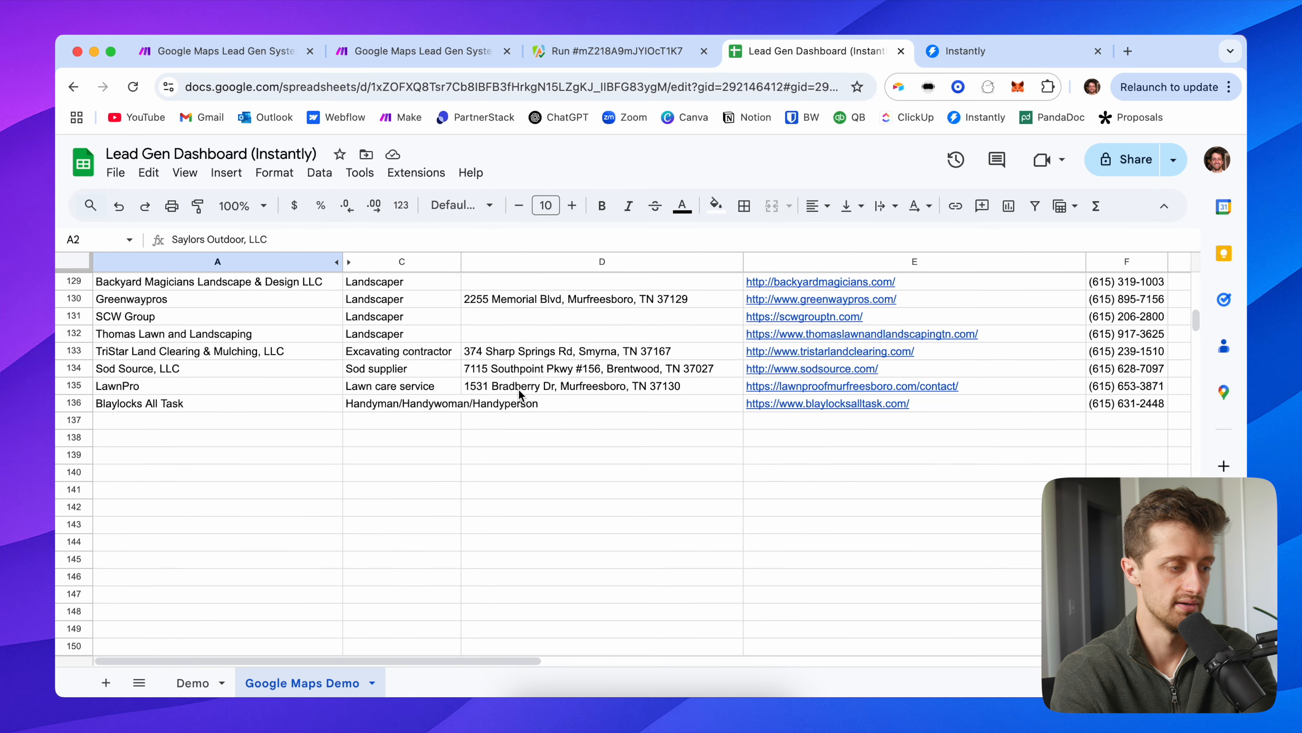
scroll(528, 435, down, 3)
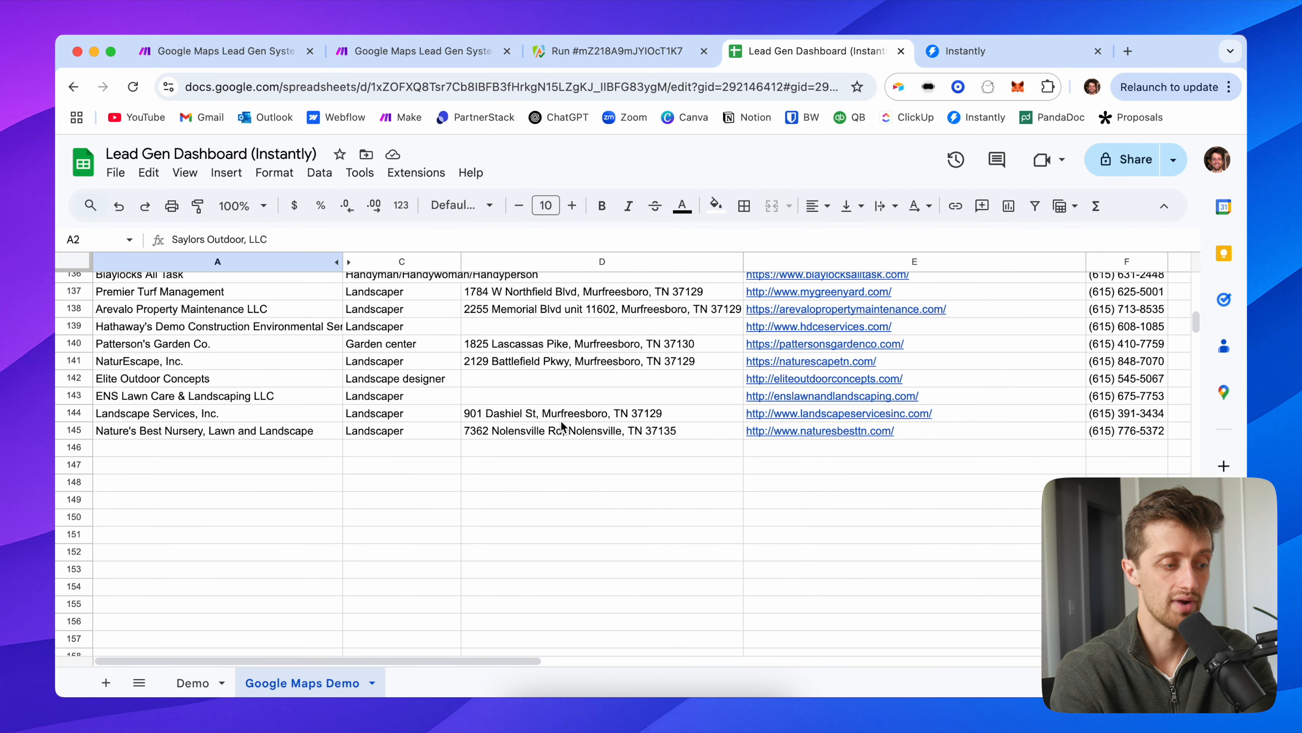
scroll(560, 424, down, 3)
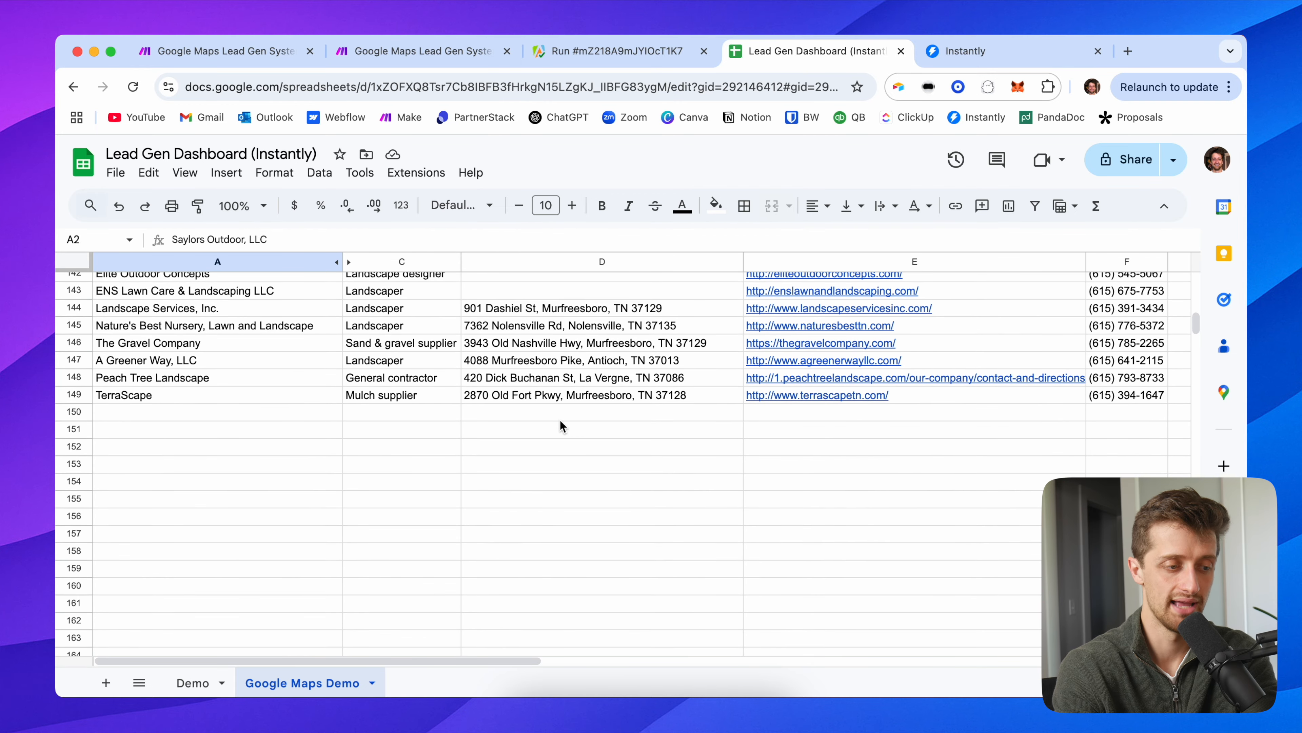
scroll(560, 425, down, 2)
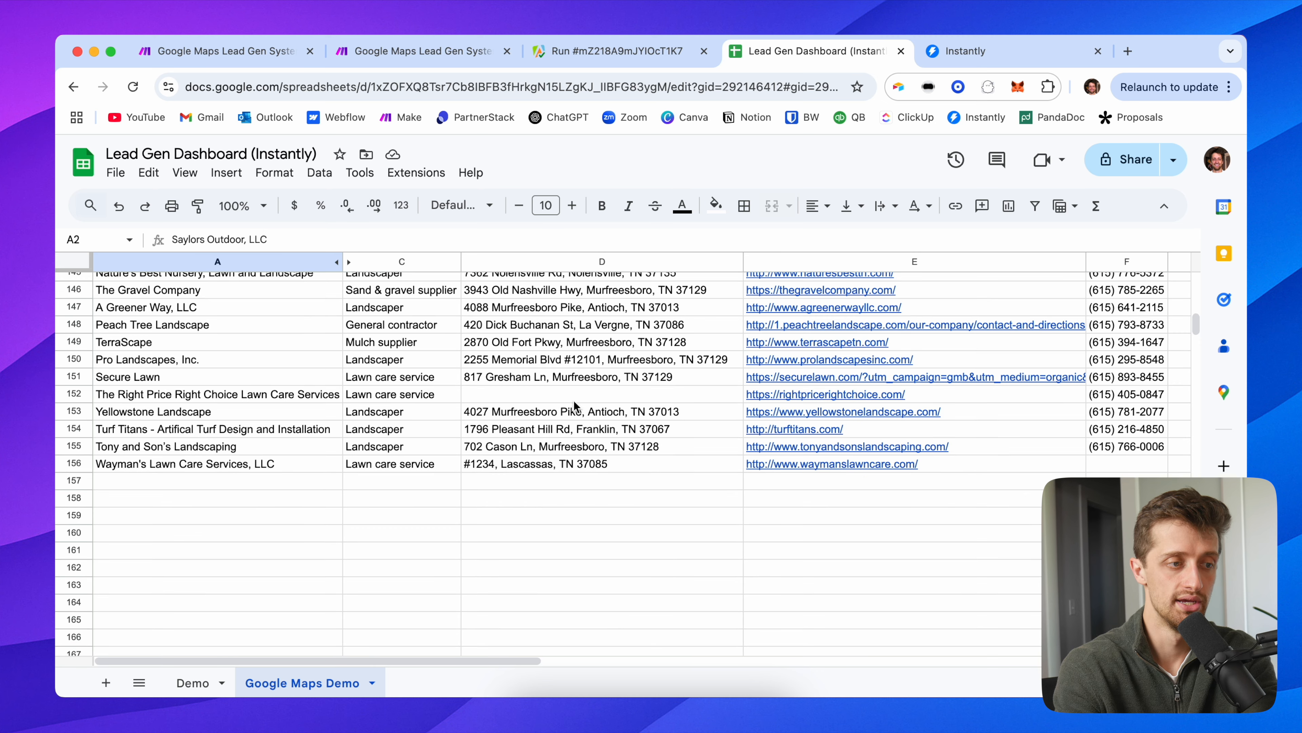
scroll(580, 398, down, 5)
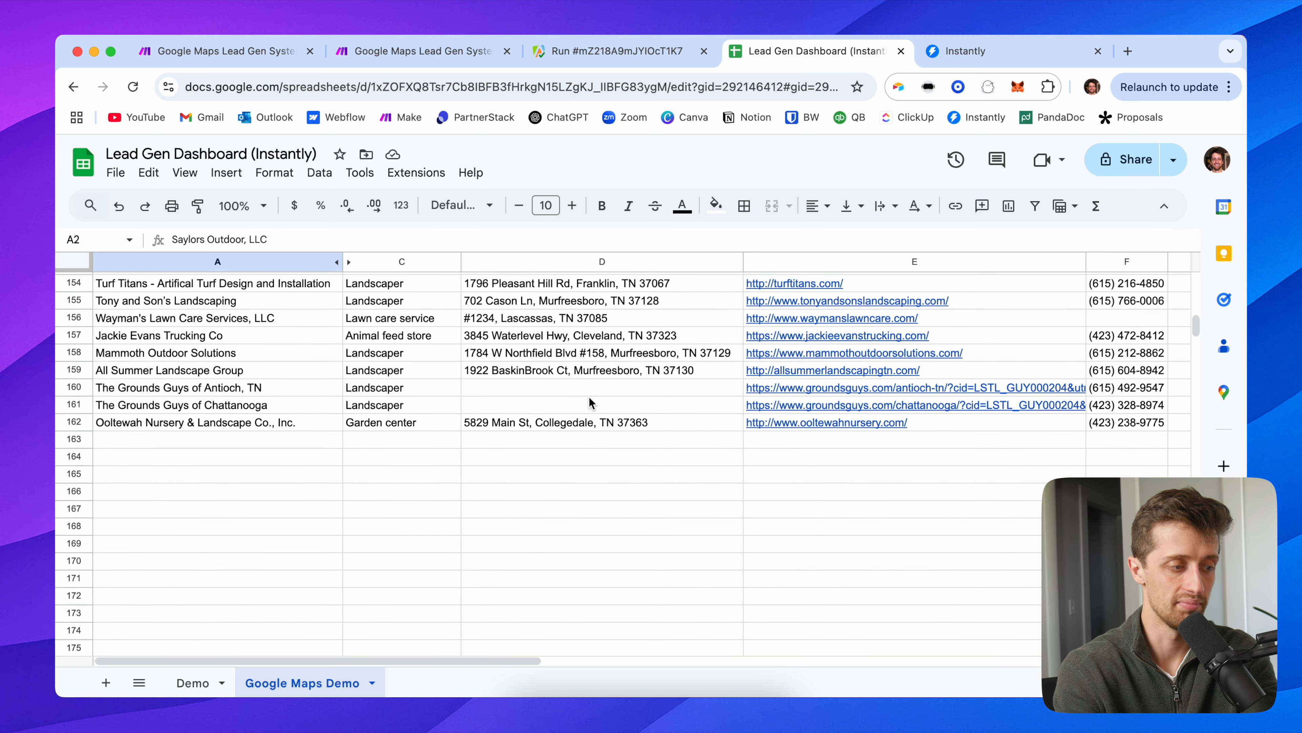
scroll(591, 401, down, 4)
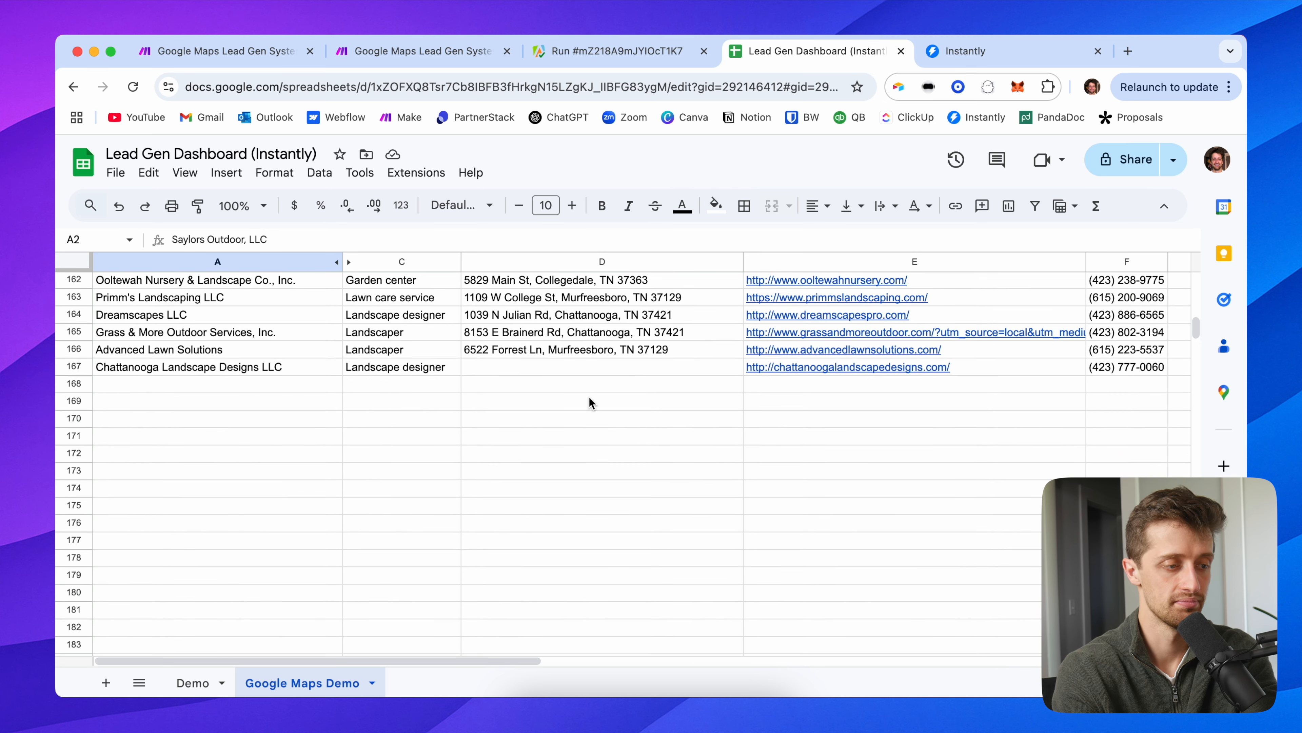
scroll(603, 397, right, 5)
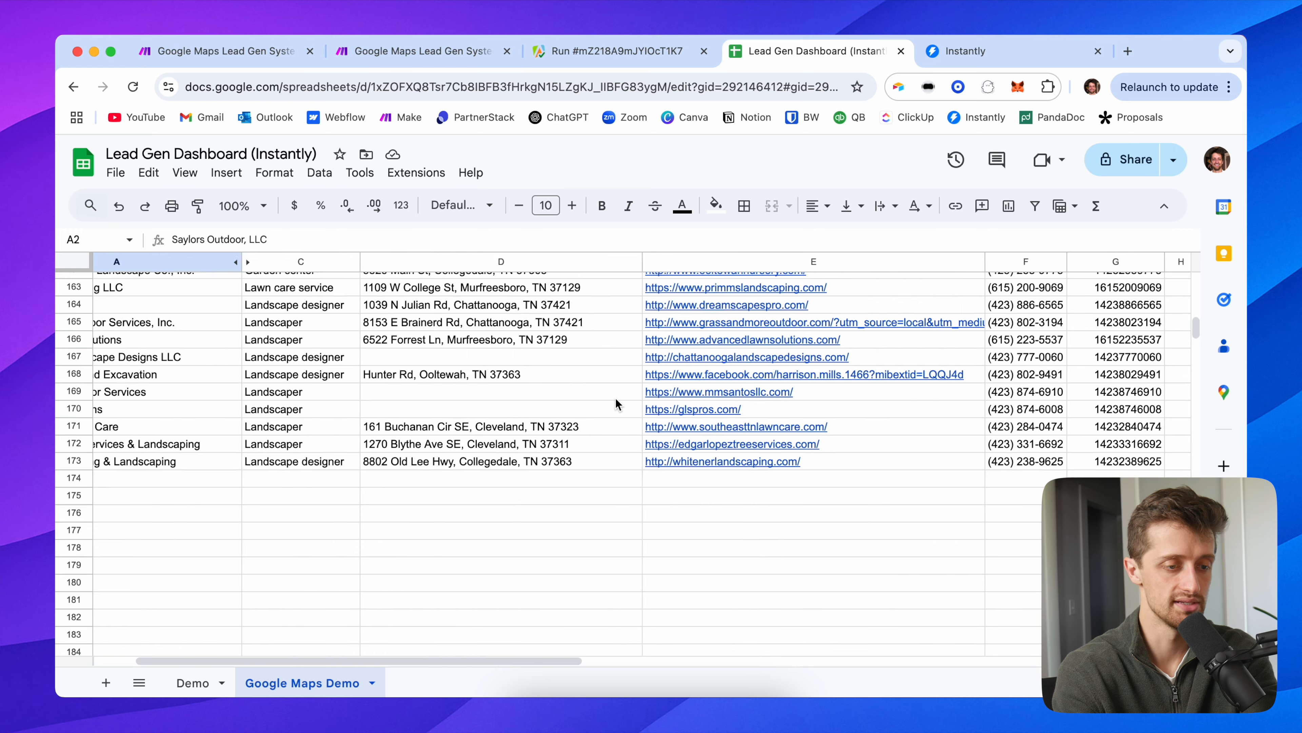
scroll(721, 408, left, 4)
scroll(720, 409, up, 3)
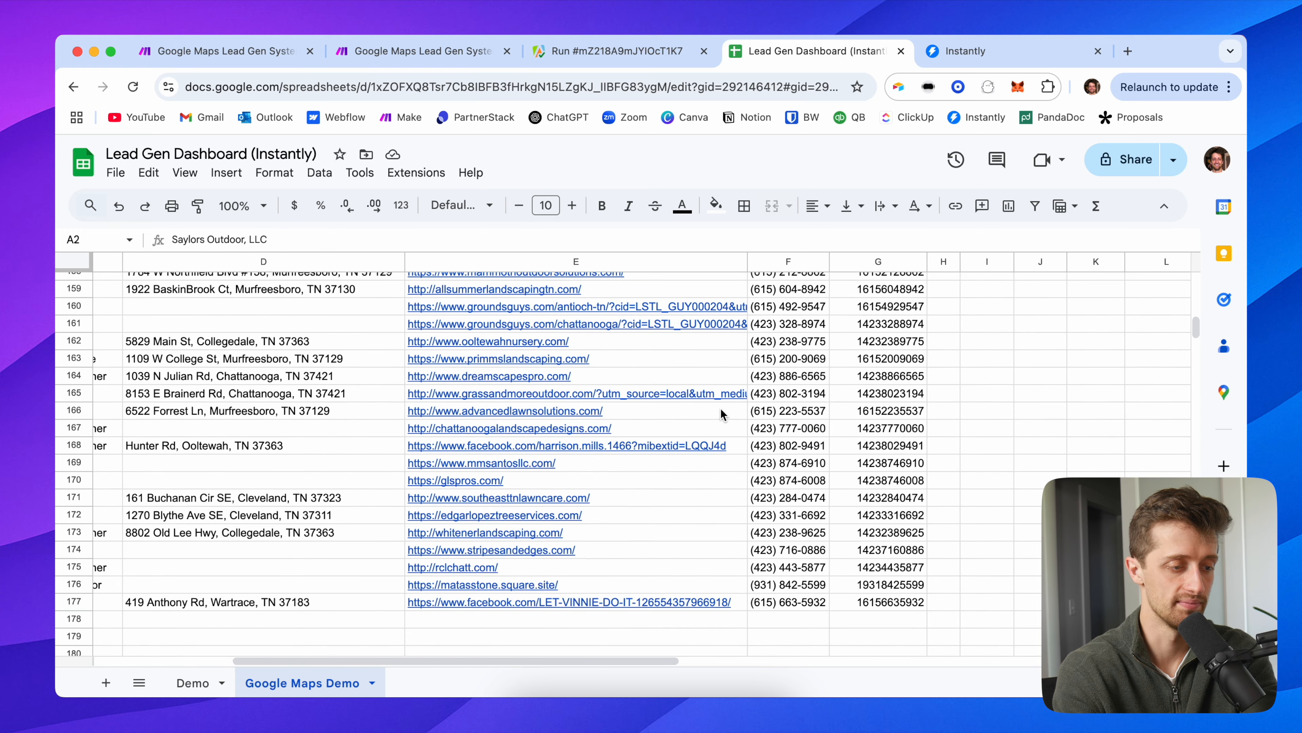
scroll(564, 426, down, 4)
scroll(520, 433, left, 2)
scroll(513, 431, down, 4)
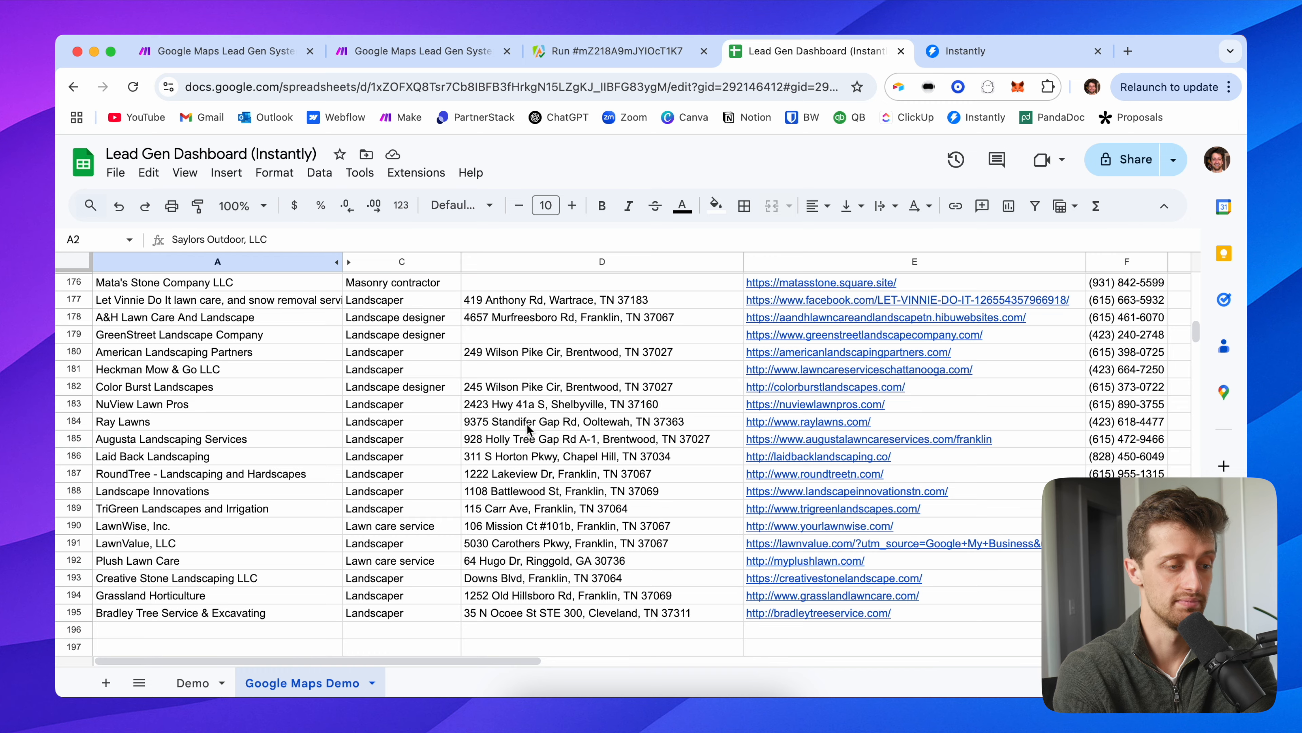
scroll(544, 442, down, 3)
scroll(555, 449, down, 5)
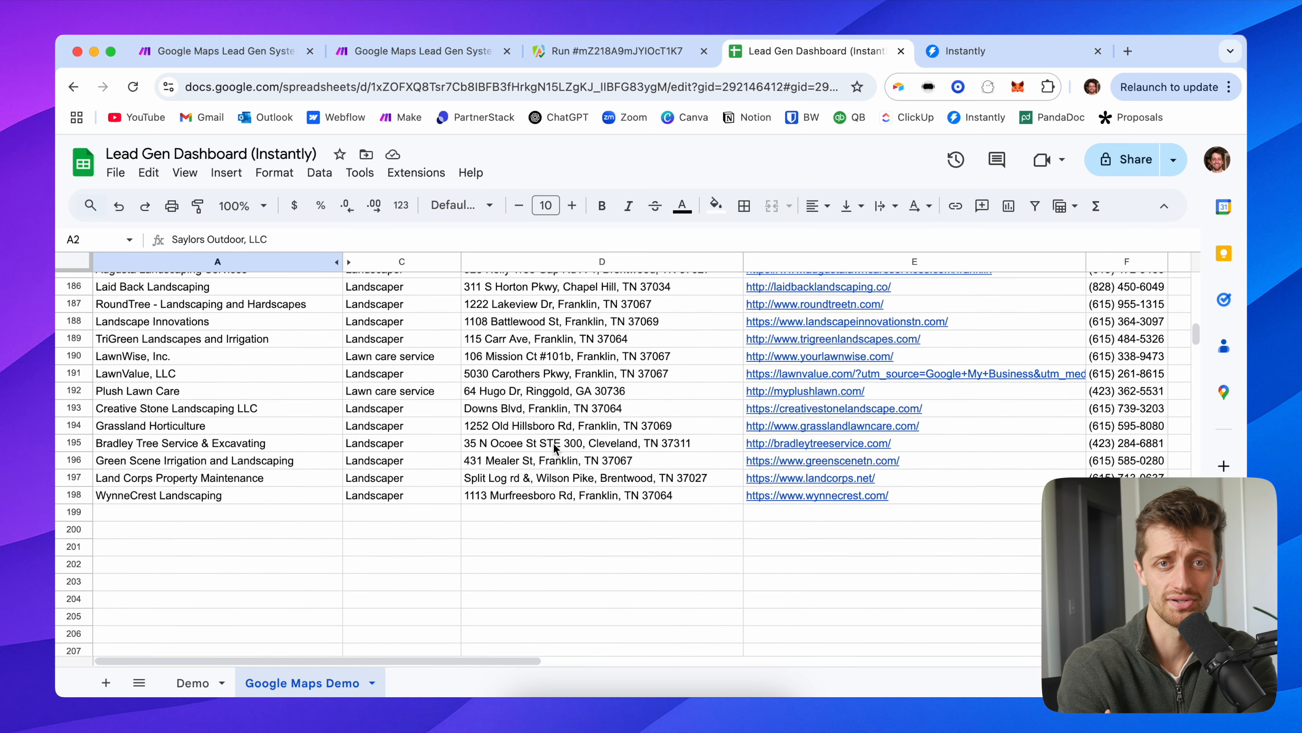
scroll(557, 447, down, 2)
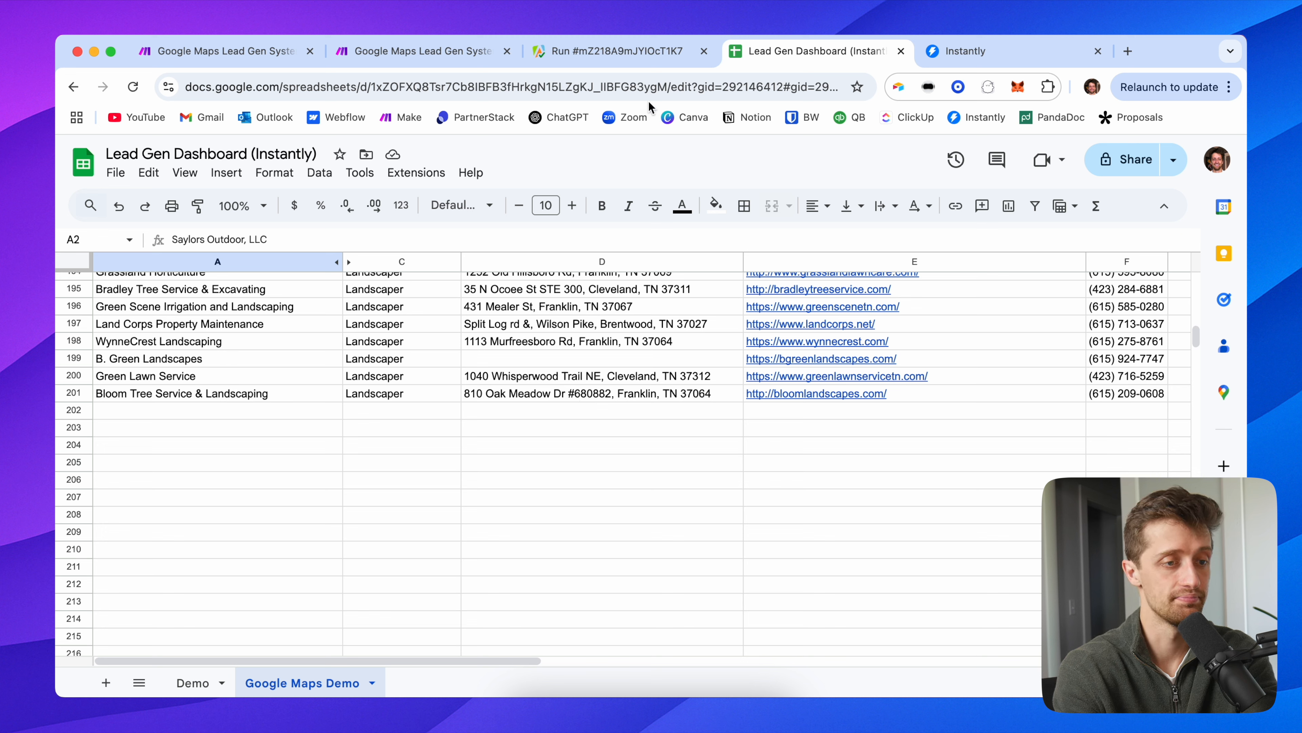
Step: Check the 2/2 Demo scenario's Currently Running panel, then view Instantly's still-empty leads page
click(455, 52)
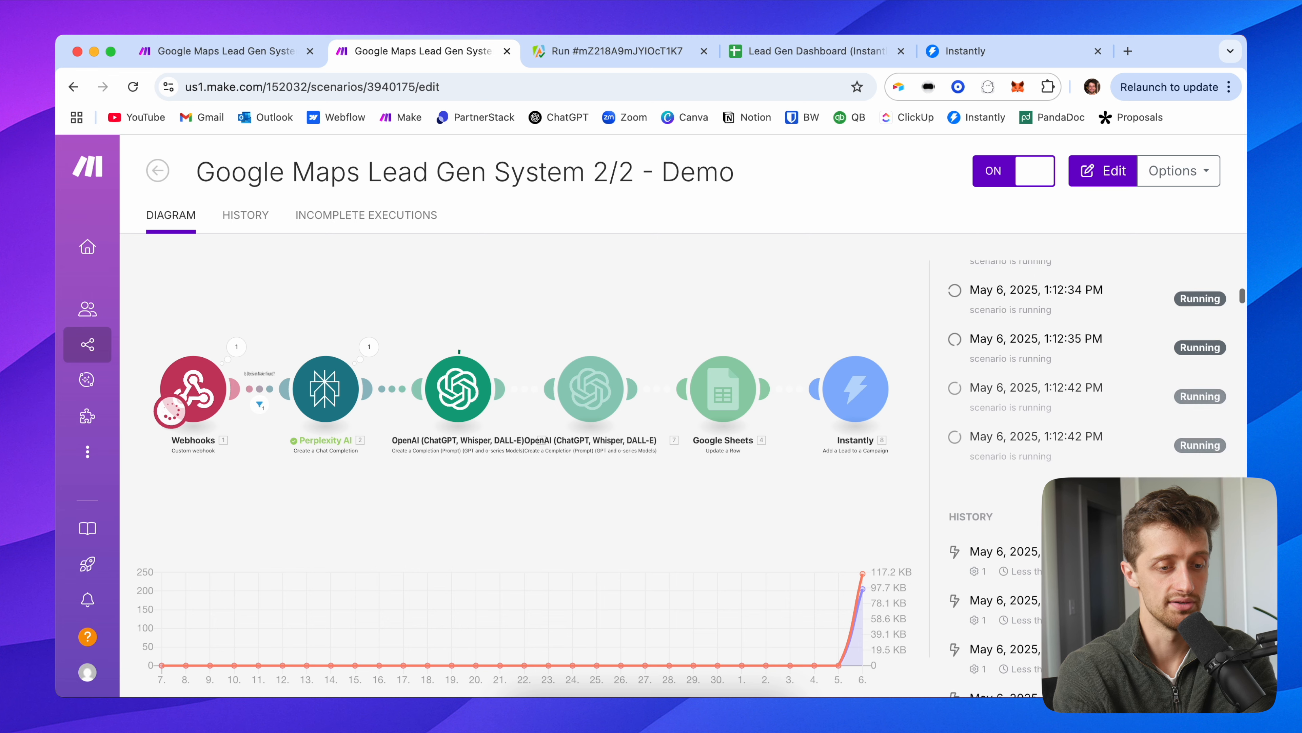
scroll(1063, 451, up, 5)
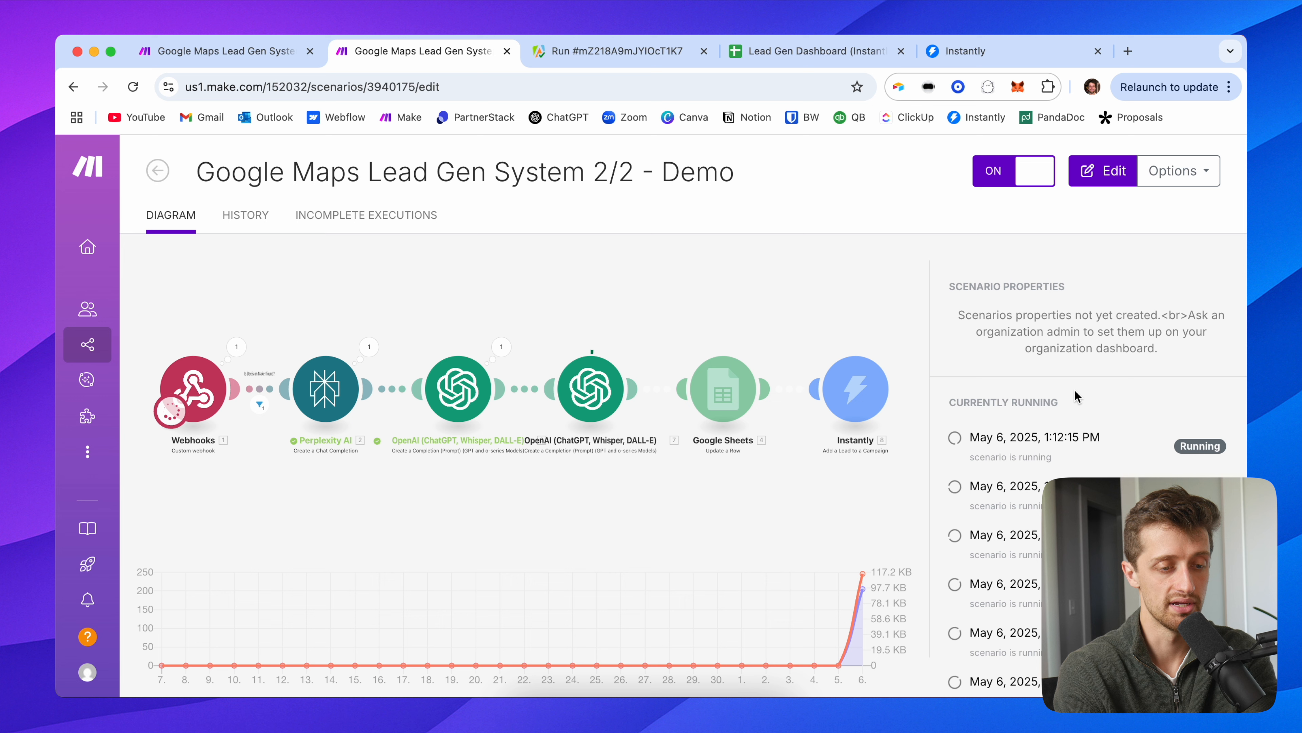
scroll(1076, 446, down, 1)
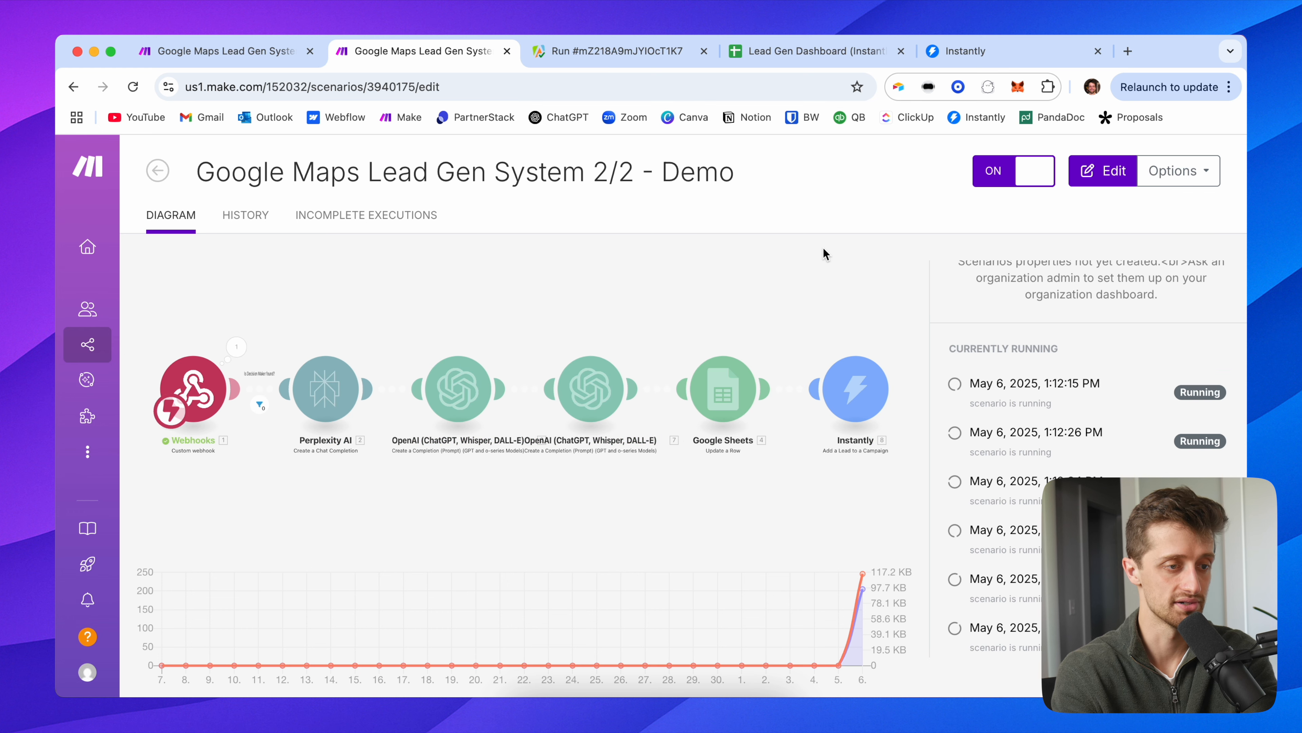
click(965, 51)
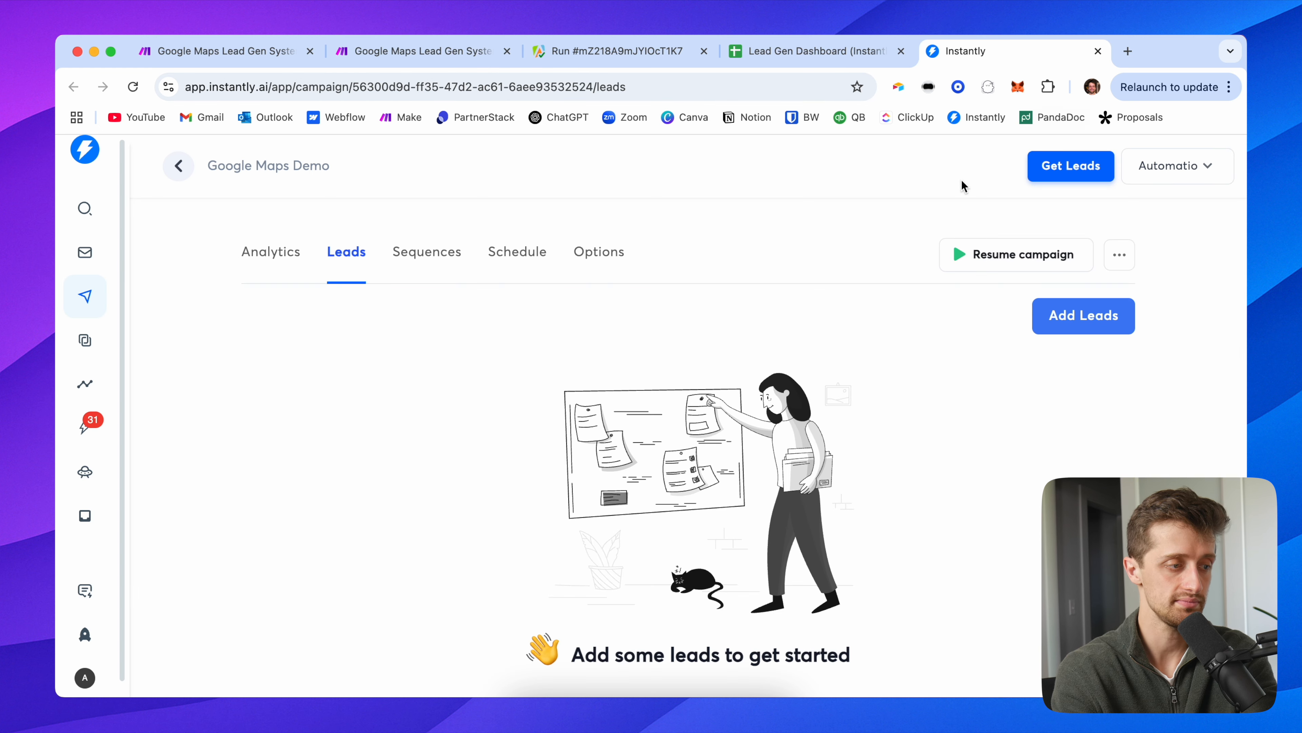
Step: Reload the campaign and scan its 76 leads across Contact, Company and Personalization columns
click(133, 87)
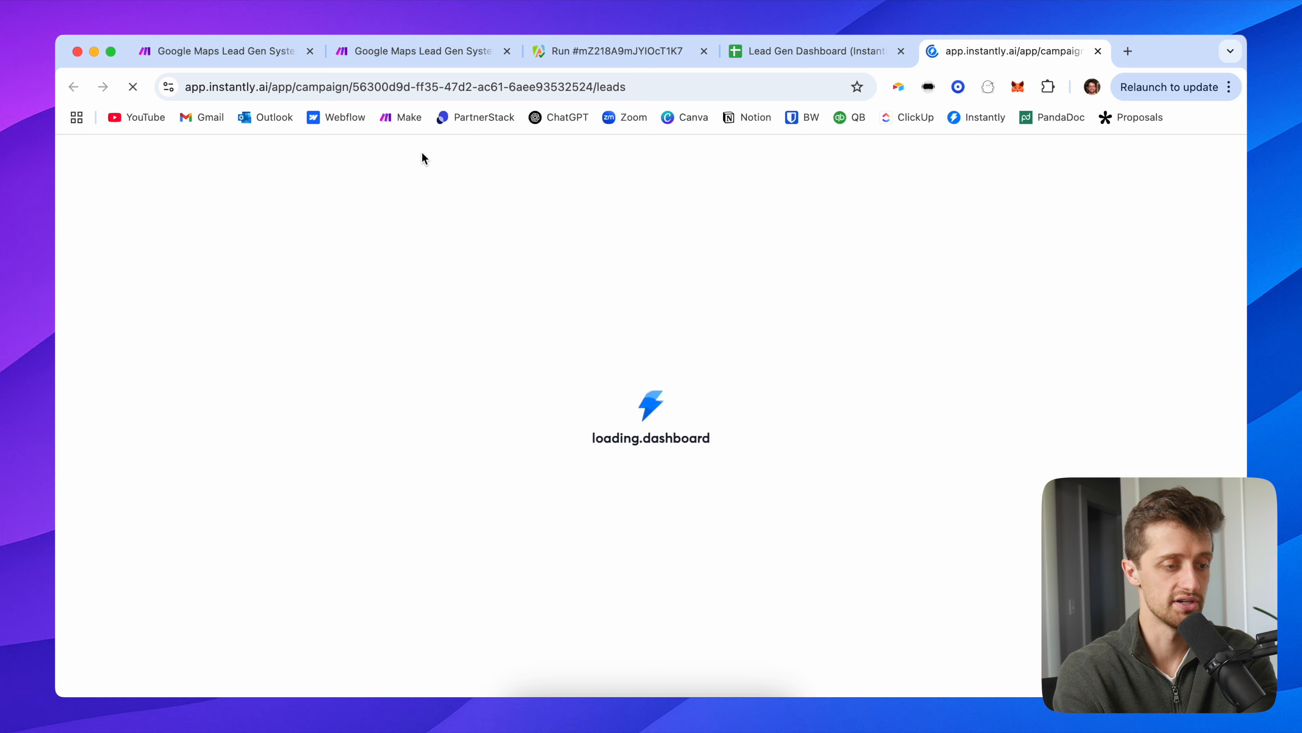
scroll(431, 459, down, 20)
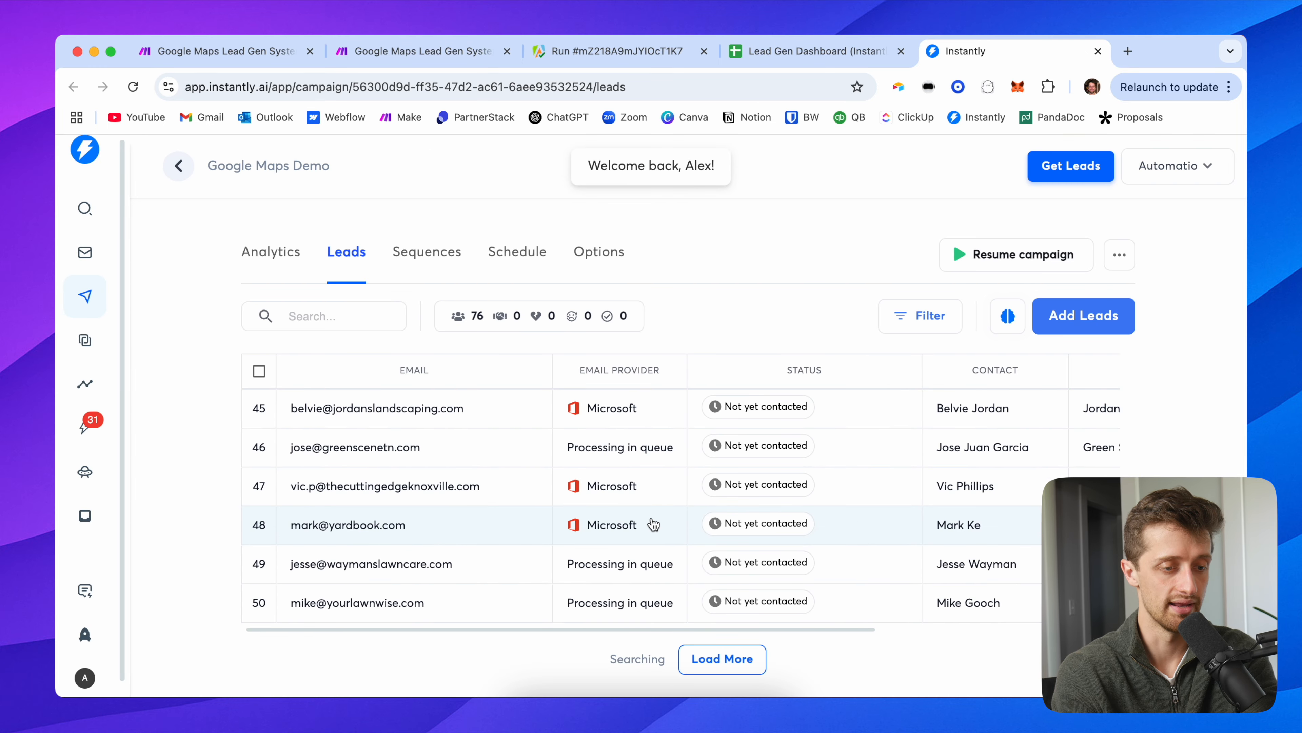
scroll(655, 524, right, 5)
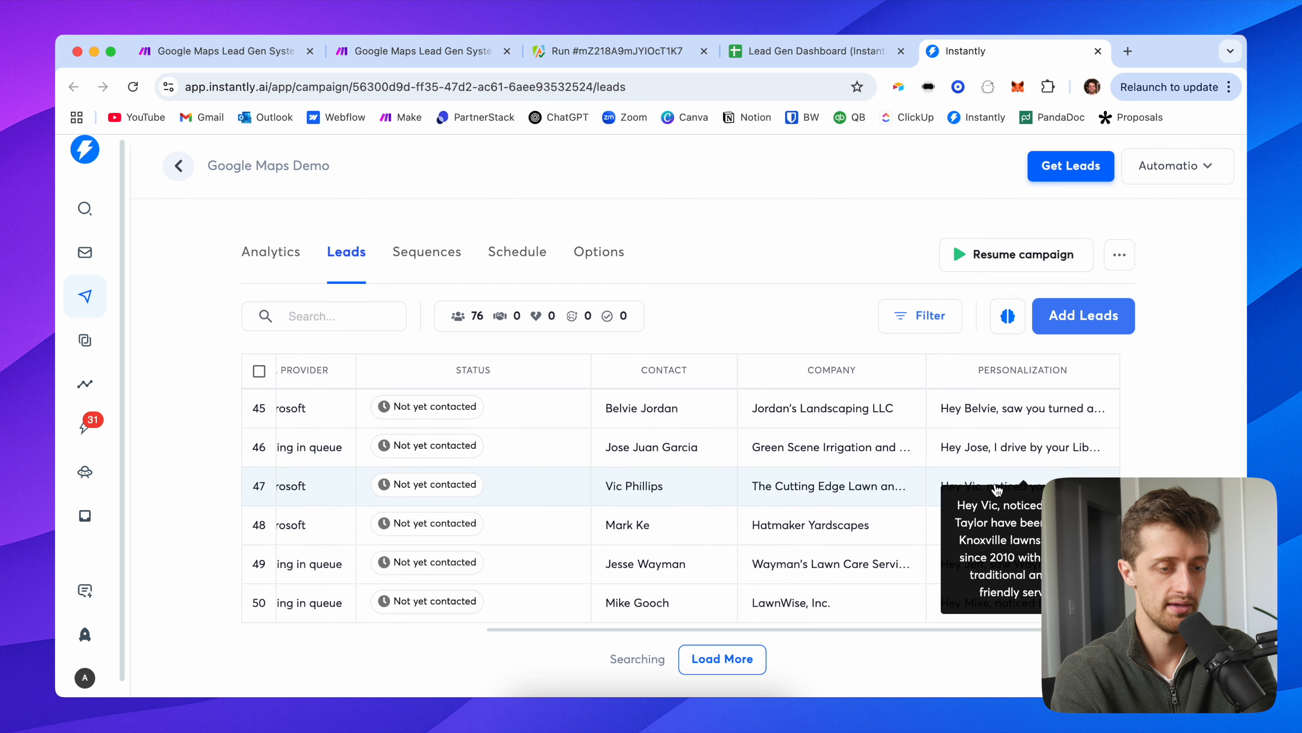
scroll(964, 493, up, 10)
scroll(981, 458, up, 20)
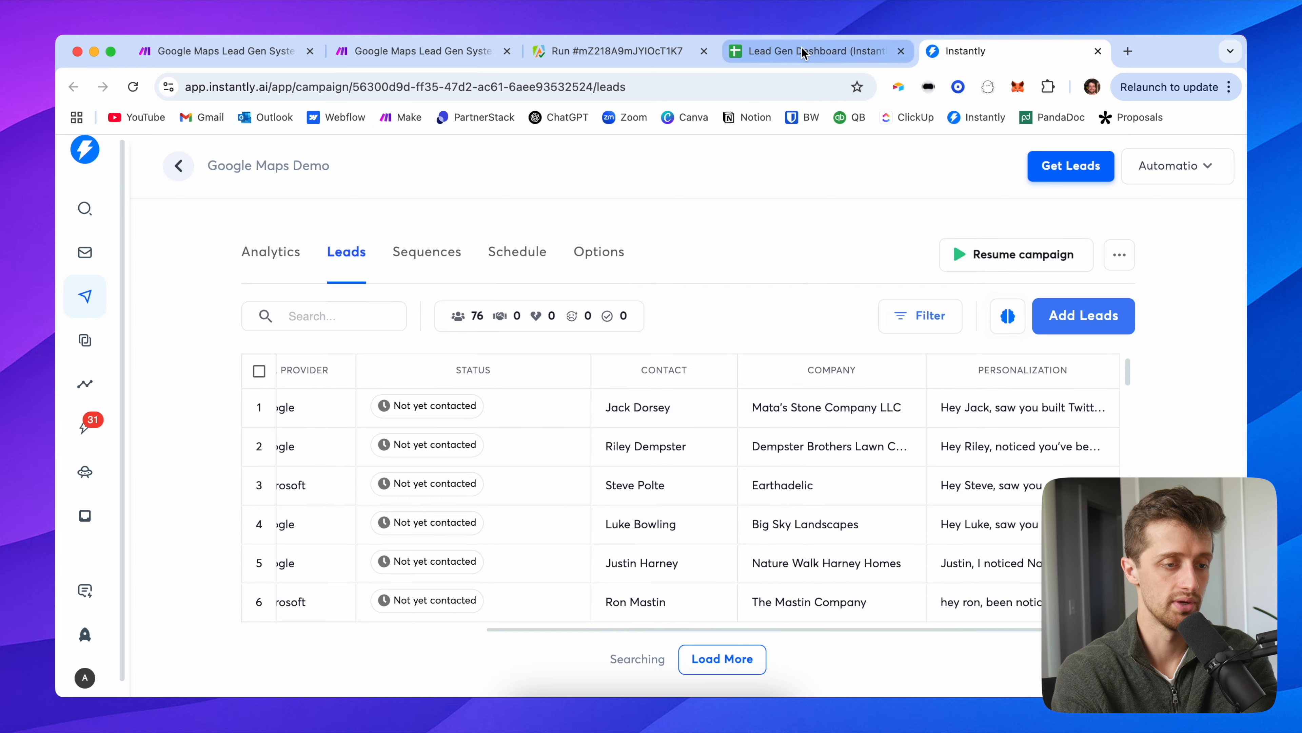
click(767, 49)
Step: Inspect the email, name and icebreaker block H2:K16, viewing icebreakers in K2, K4 and K6
mouse_move(903, 311)
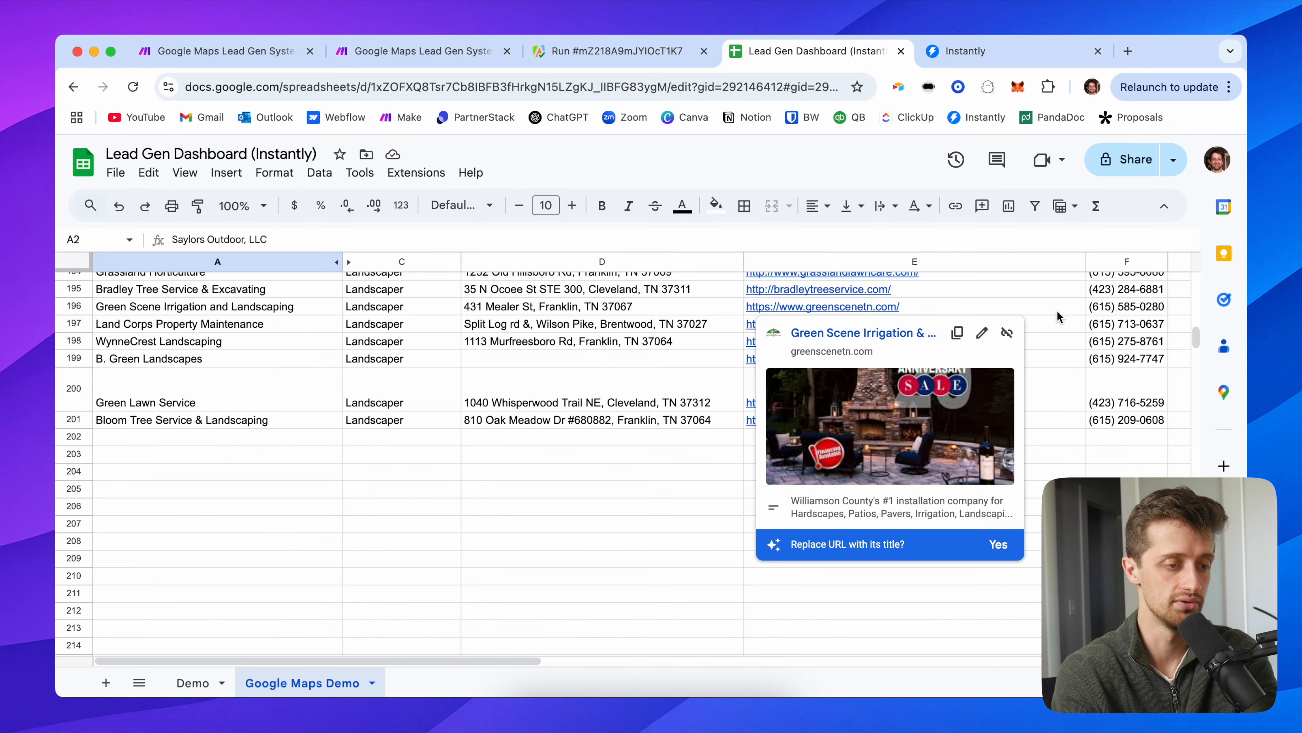
scroll(752, 292, right, 10)
scroll(750, 288, up, 20)
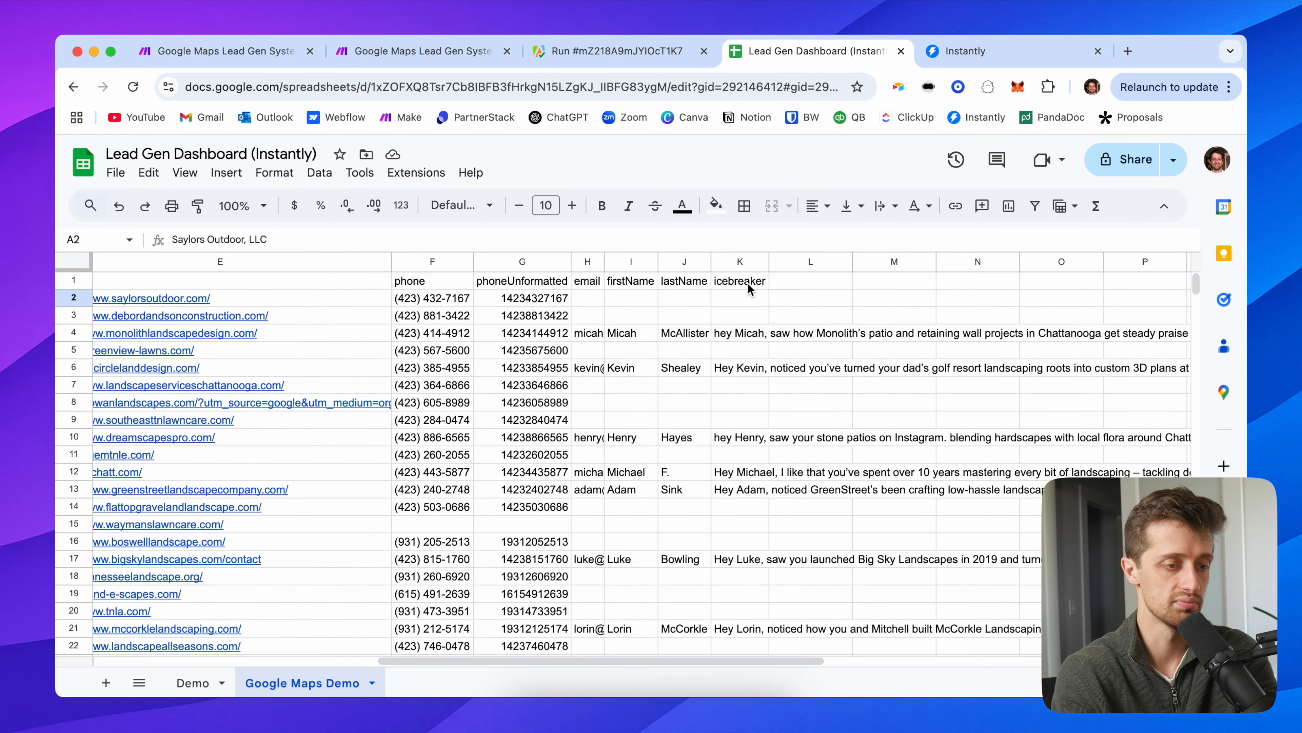
click(751, 299)
drag(604, 298, 753, 541)
click(738, 387)
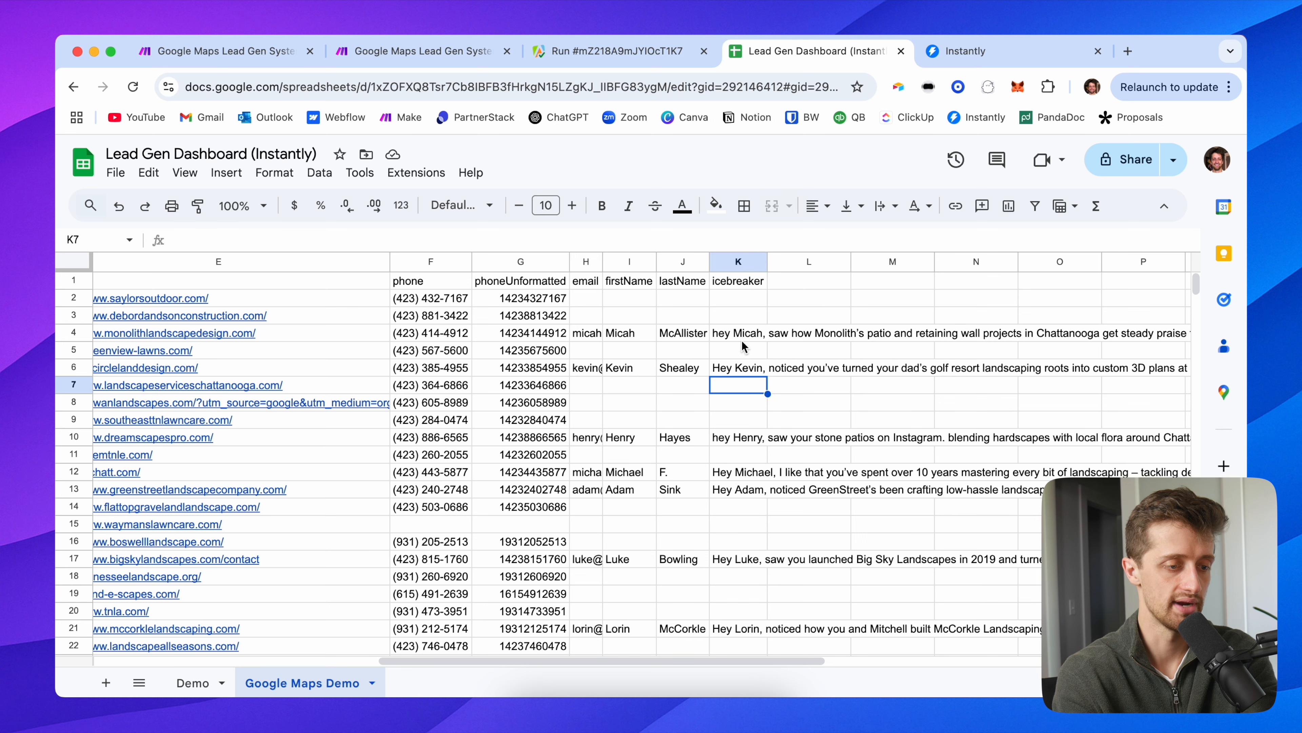
click(742, 340)
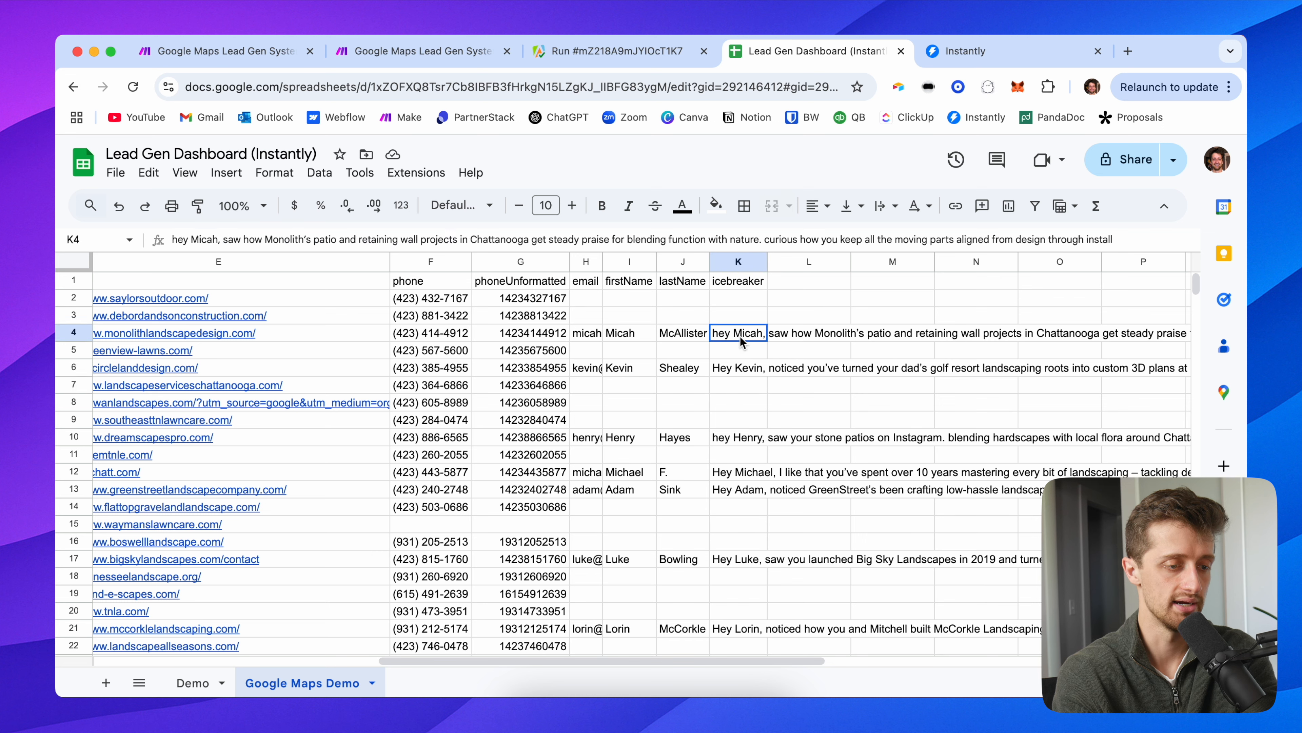
click(741, 373)
Step: Read the full icebreakers in cells K24, K35 and K40
scroll(736, 390, down, 4)
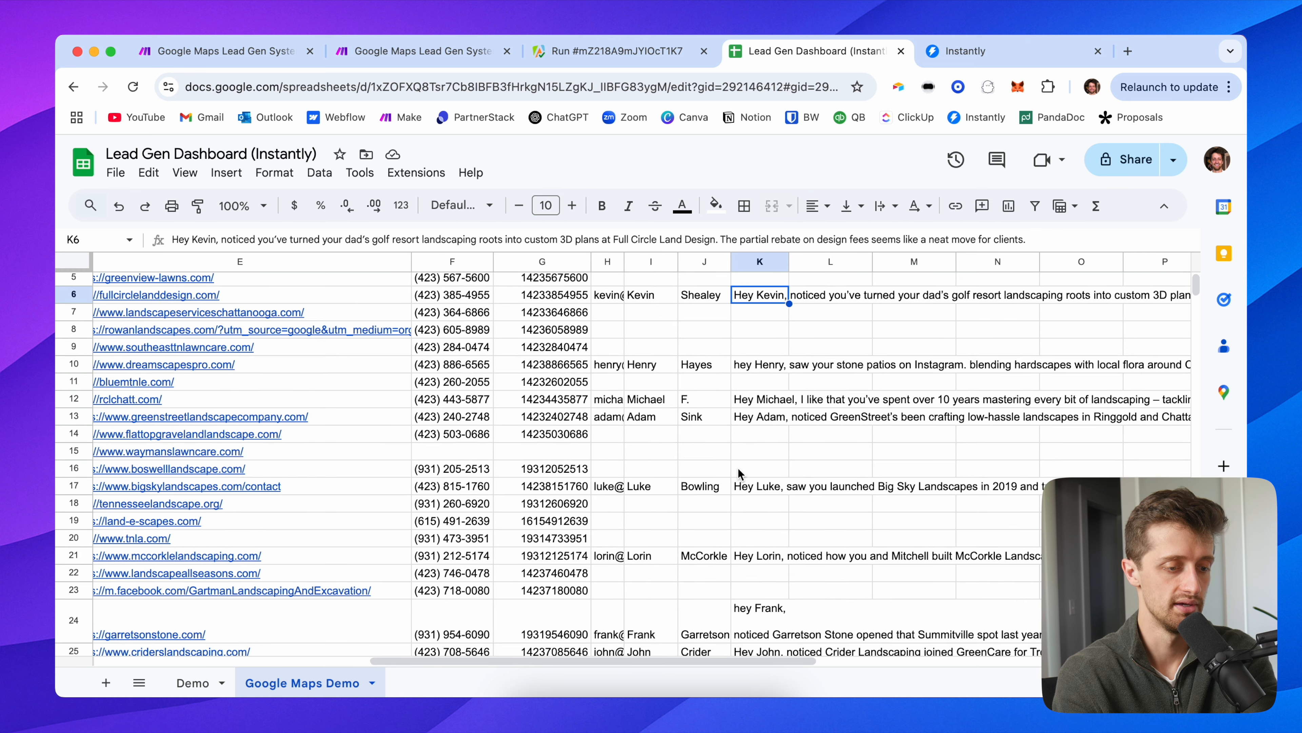
scroll(755, 495, down, 5)
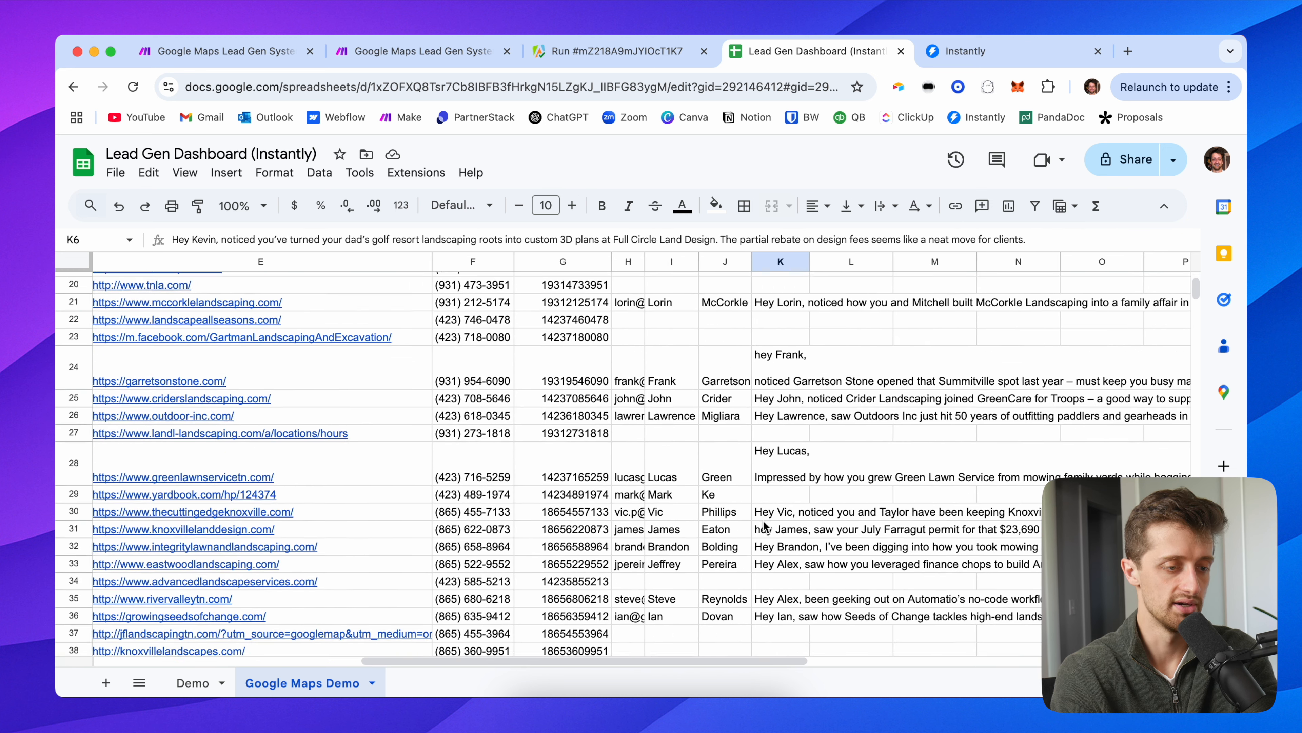
double_click(769, 363)
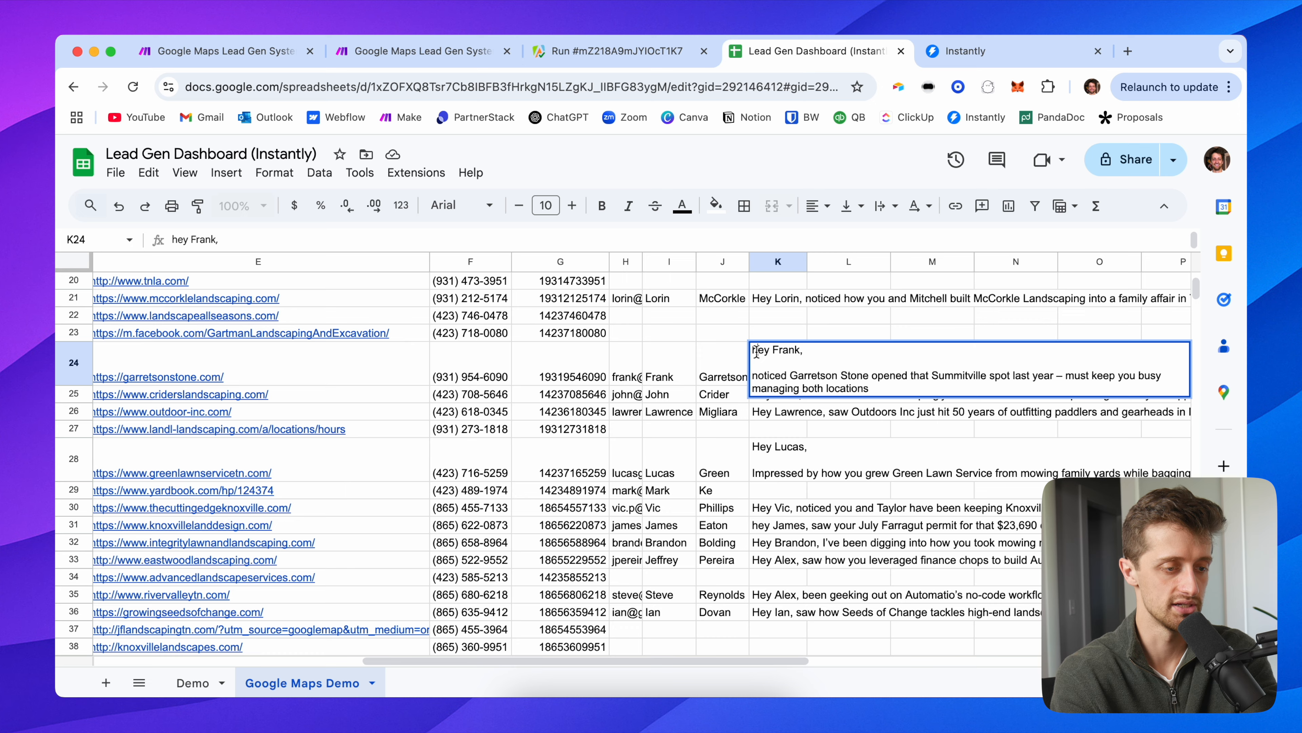
click(714, 354)
scroll(769, 436, down, 5)
click(778, 380)
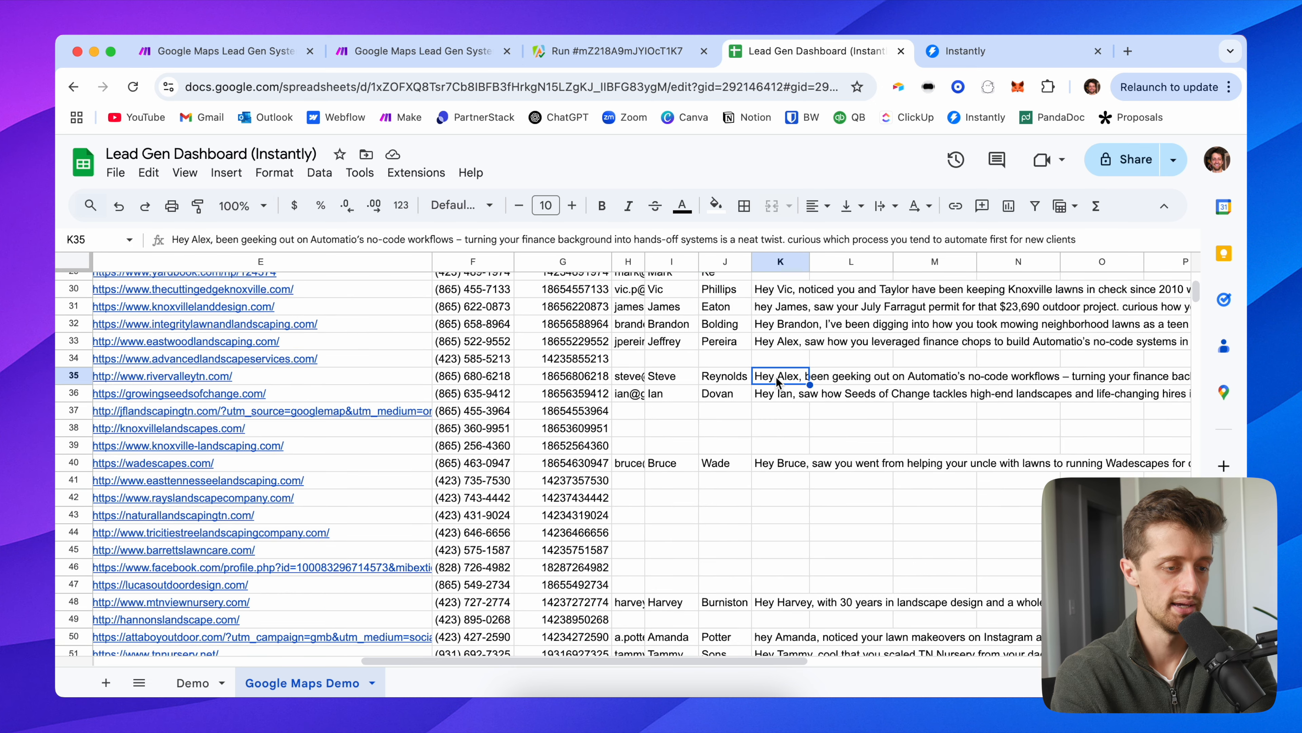
double_click(778, 380)
click(778, 455)
double_click(774, 458)
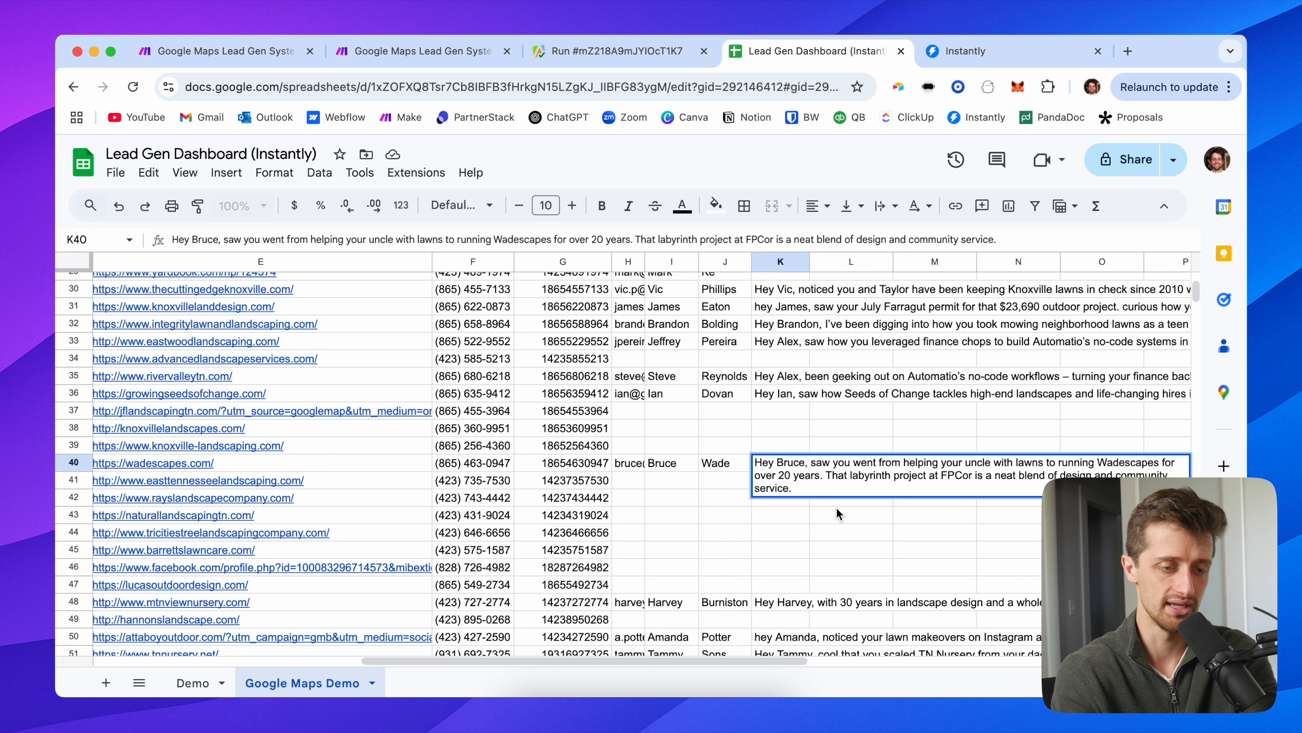
Step: Check the icebreaker in K56, then return to the Instantly campaign
scroll(812, 527, down, 5)
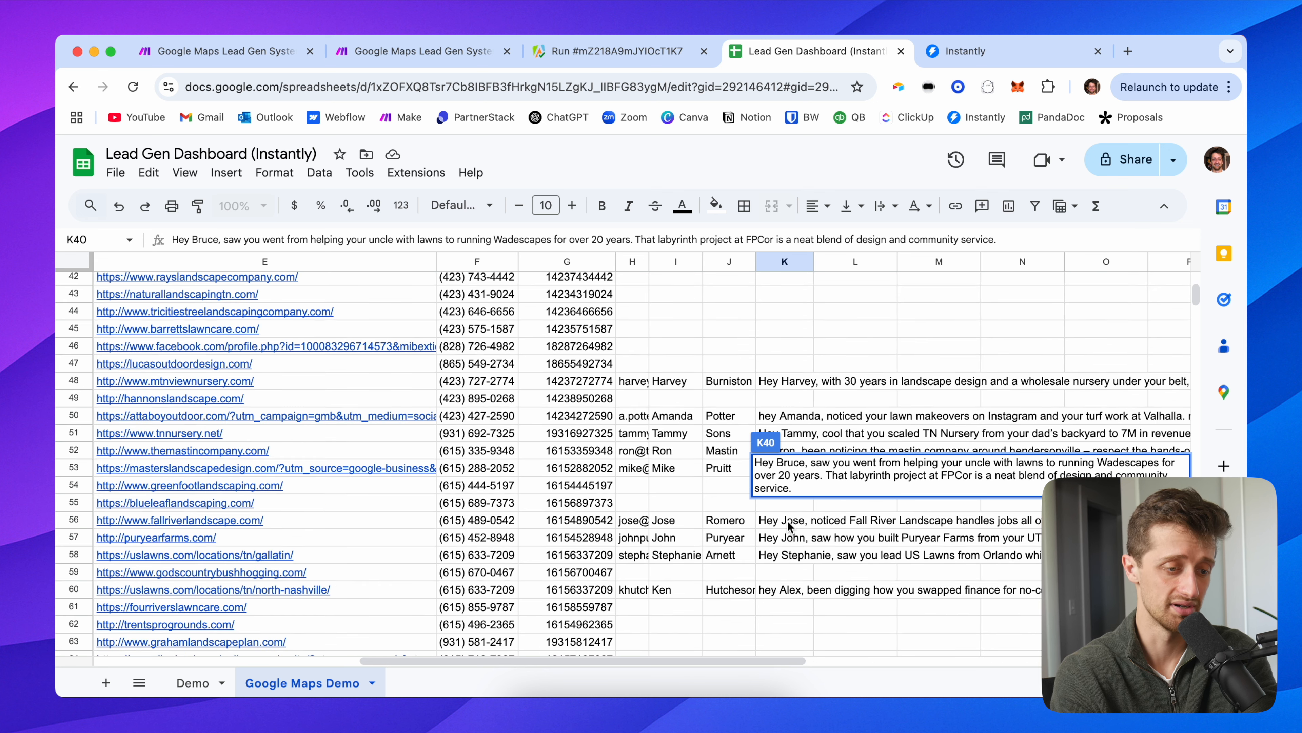
click(799, 522)
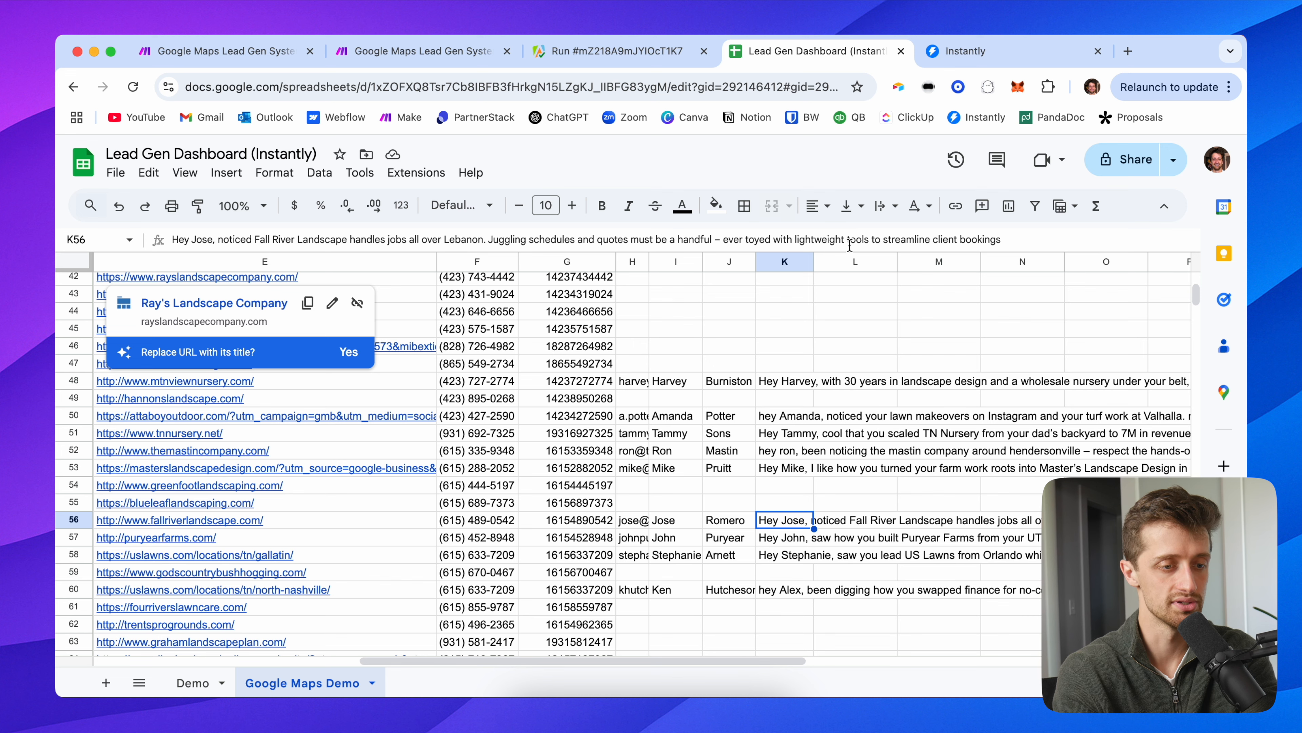
click(783, 383)
scroll(762, 343, up, 14)
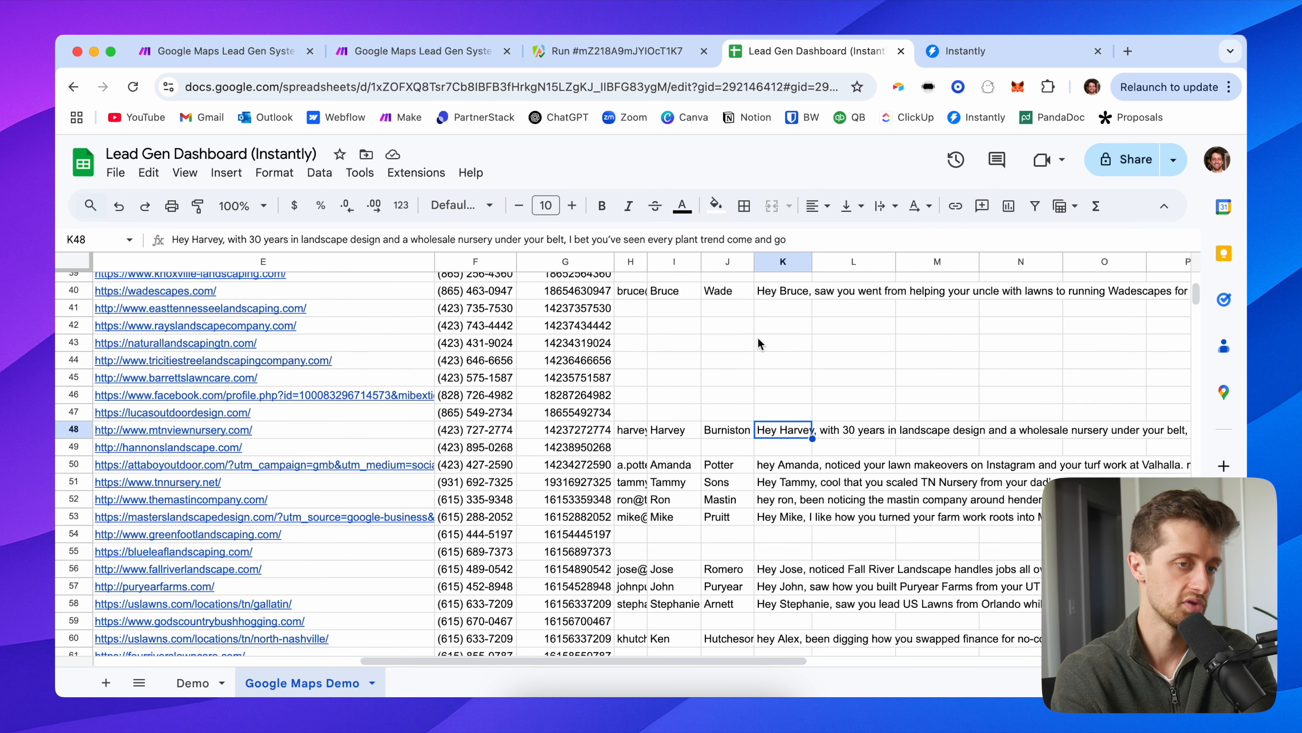
key(ctrl+Tab)
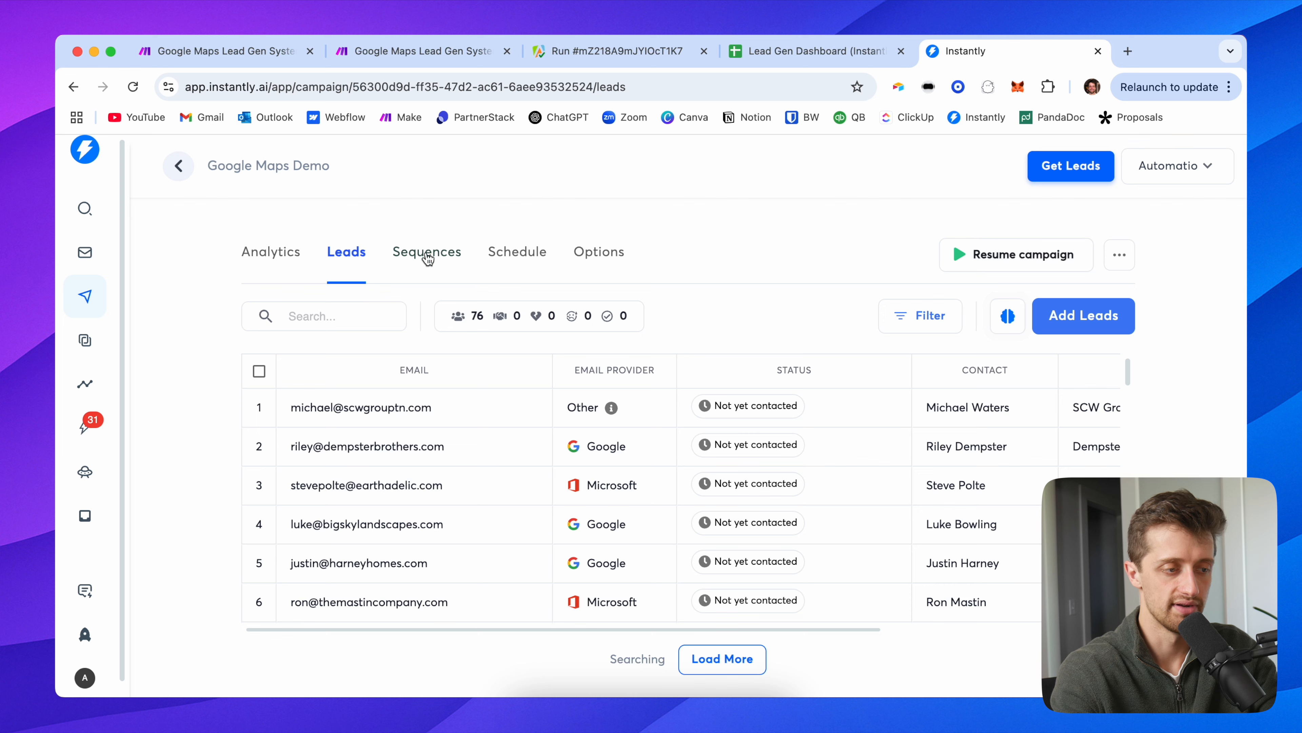
Step: Preview the campaign's Step 1 email filled with a real lead's data
click(427, 261)
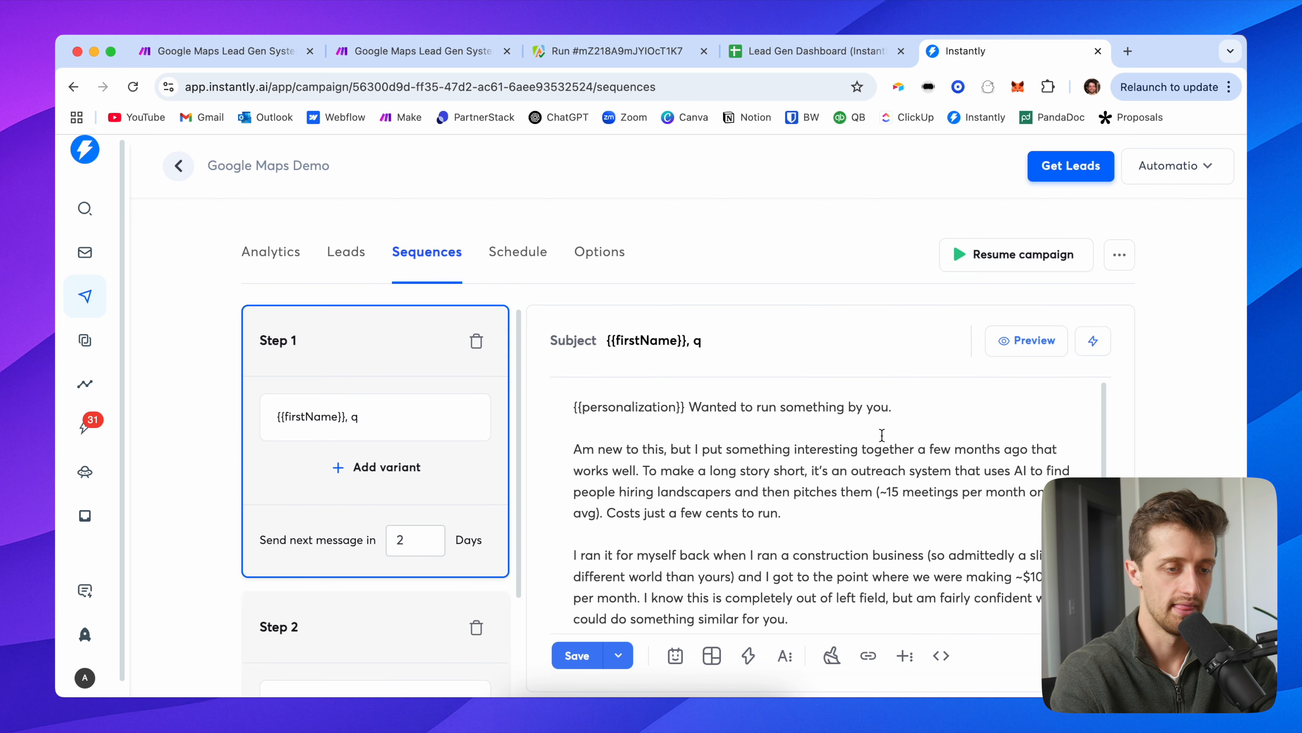
click(1024, 342)
scroll(464, 349, down, 2)
scroll(451, 363, up, 2)
Step: Highlight the AI-written opening paragraph in the preview, then close it
drag(480, 367, 730, 368)
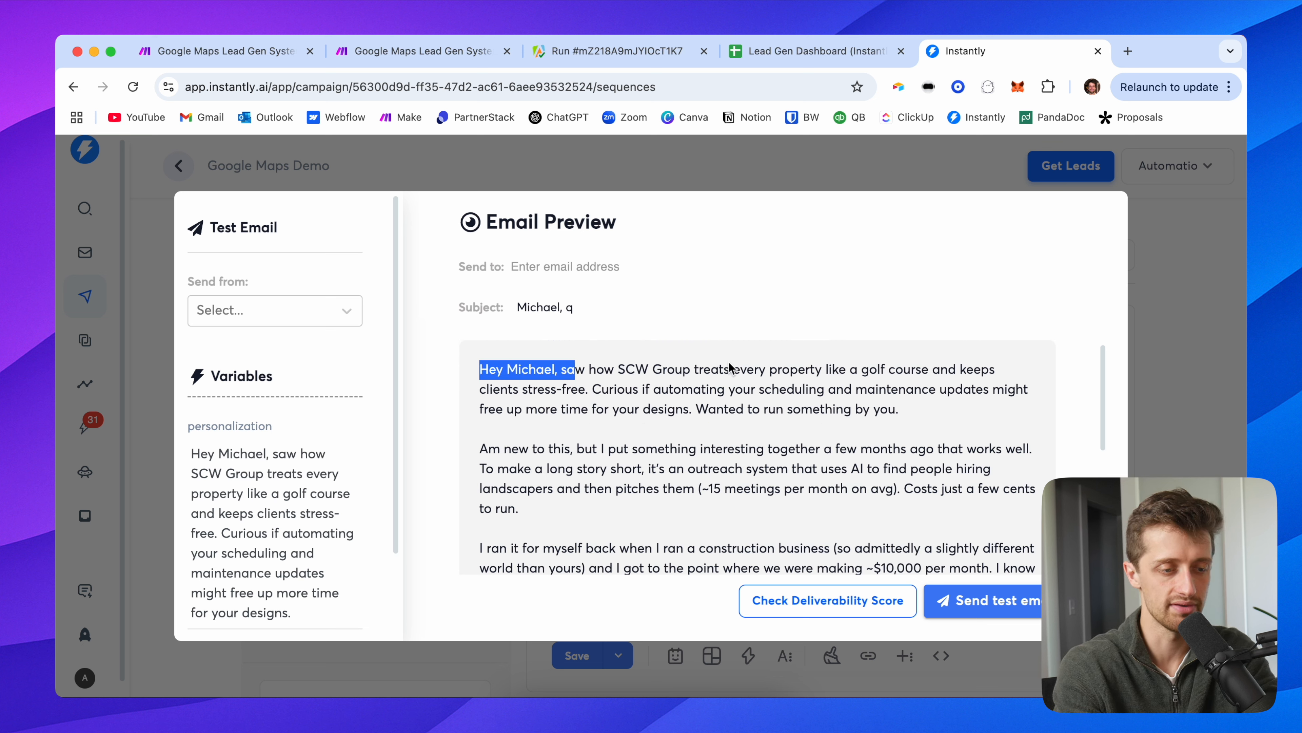
drag(898, 409, 592, 389)
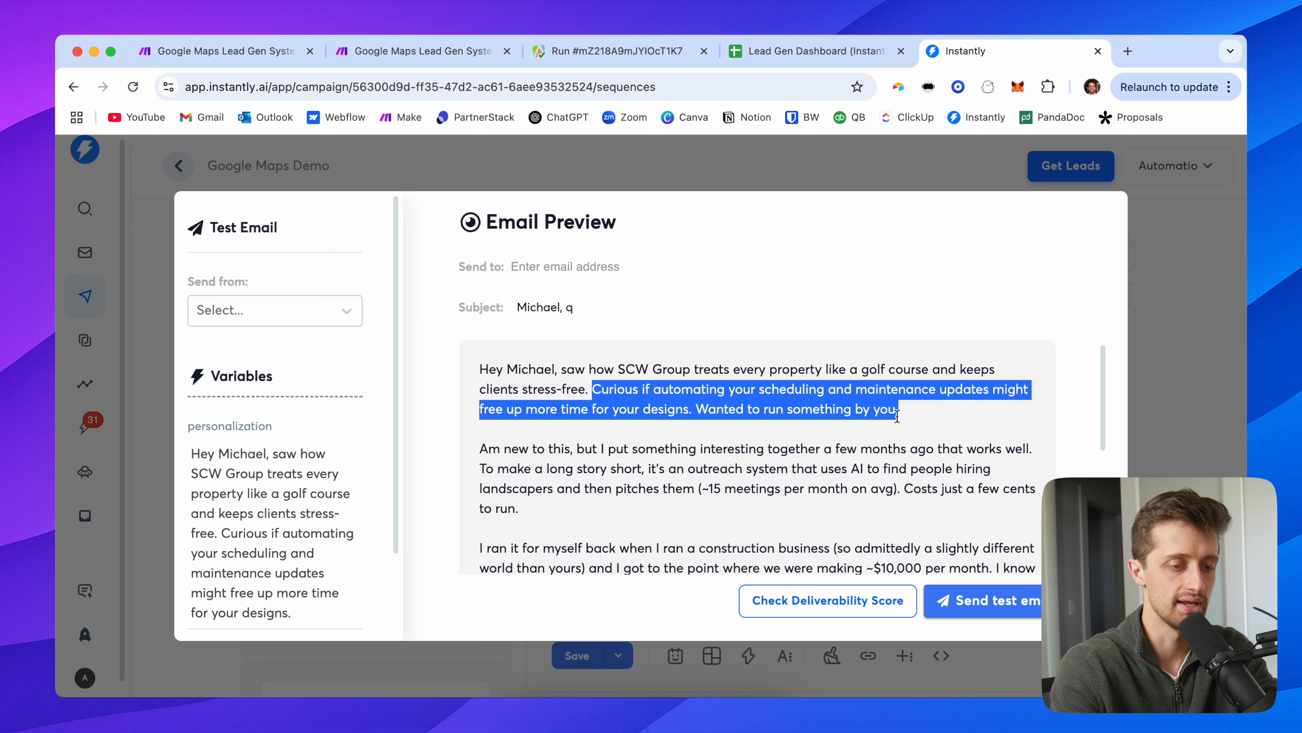
click(932, 423)
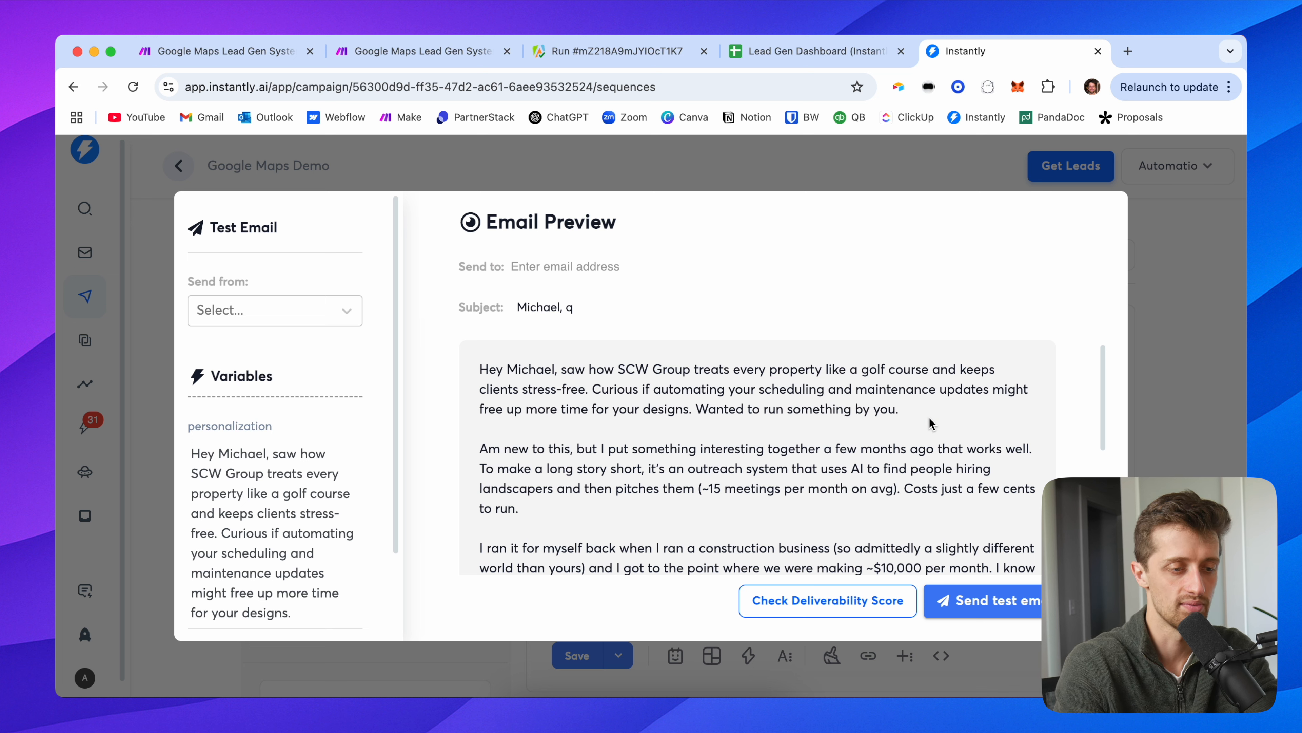
drag(899, 410, 698, 409)
click(494, 425)
drag(909, 409, 469, 371)
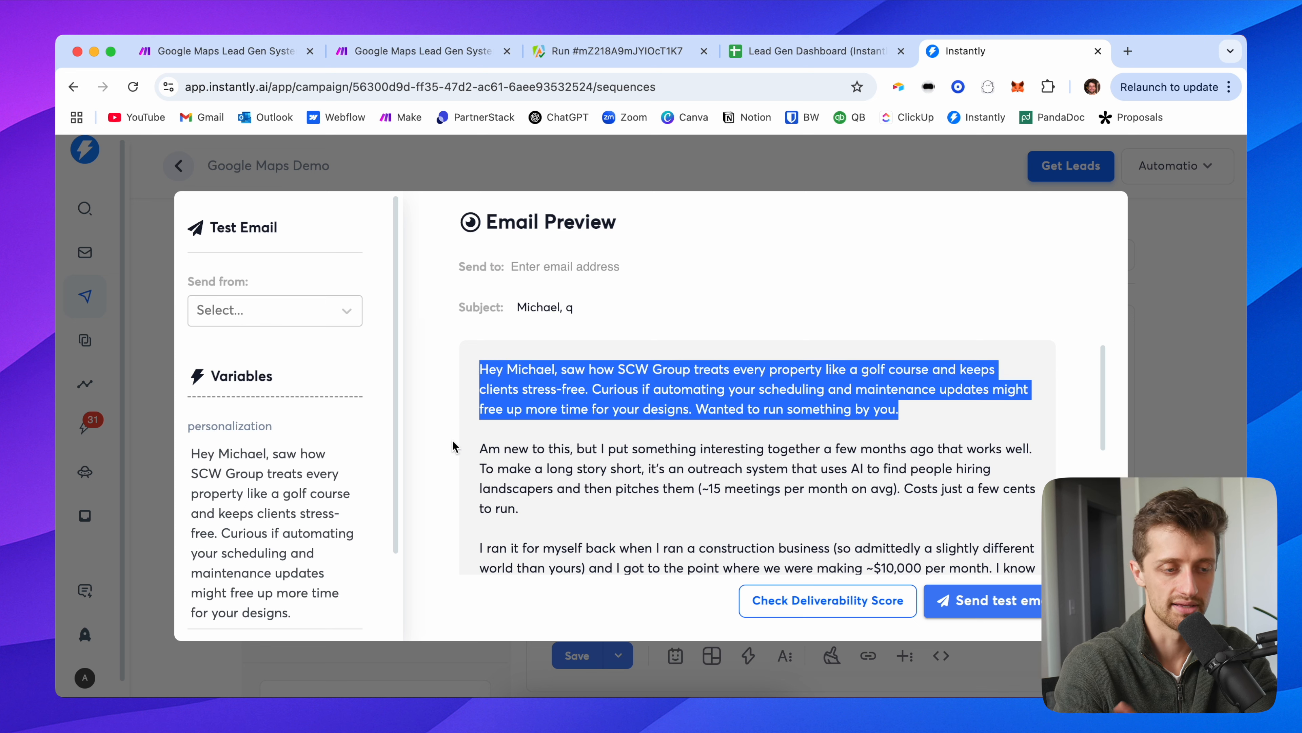
scroll(457, 449, down, 2)
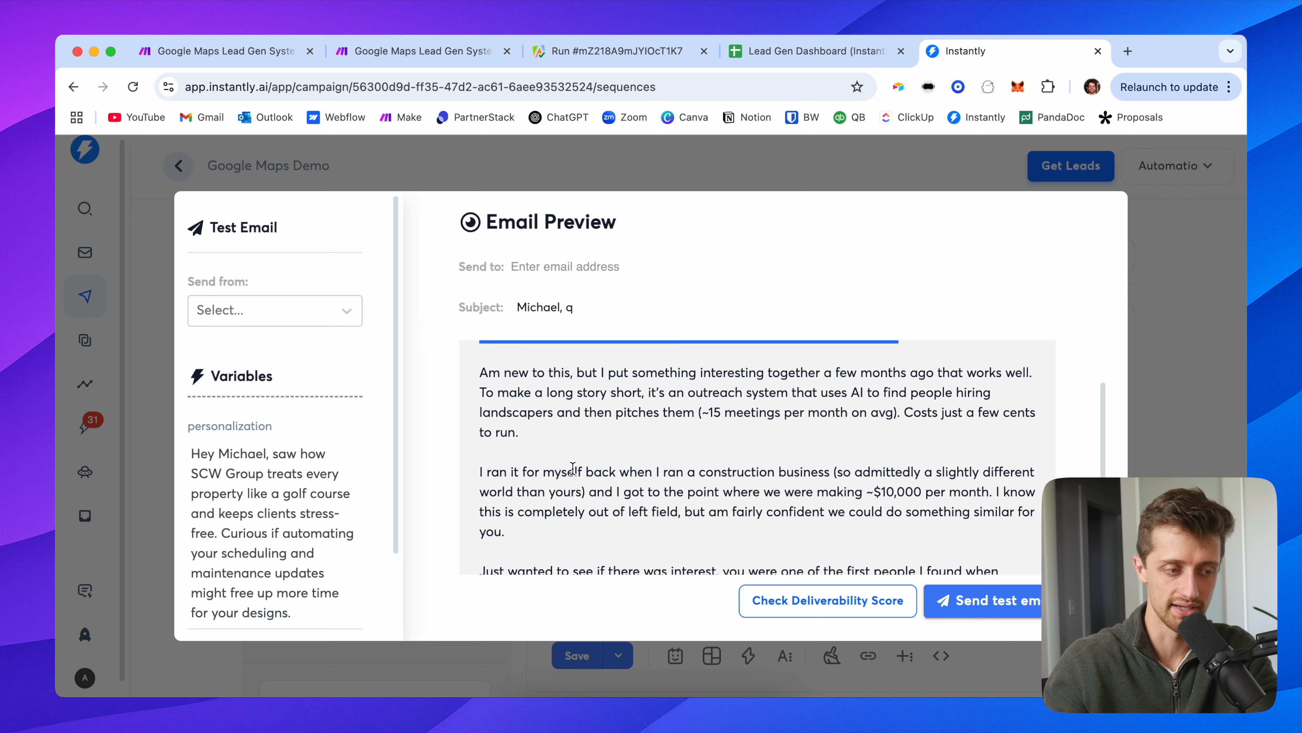
scroll(573, 468, down, 5)
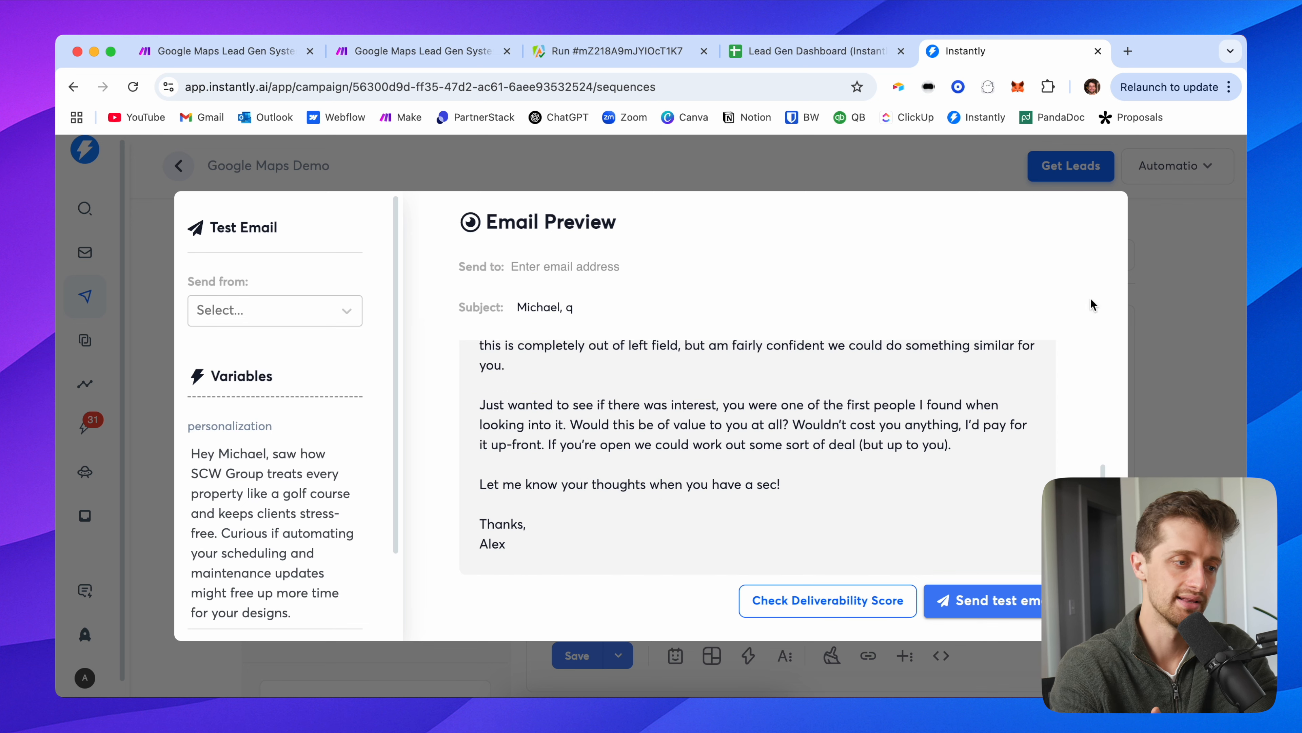
click(1148, 325)
Step: Add Saturday to the Google Maps Demo campaign's sending schedule days
click(533, 254)
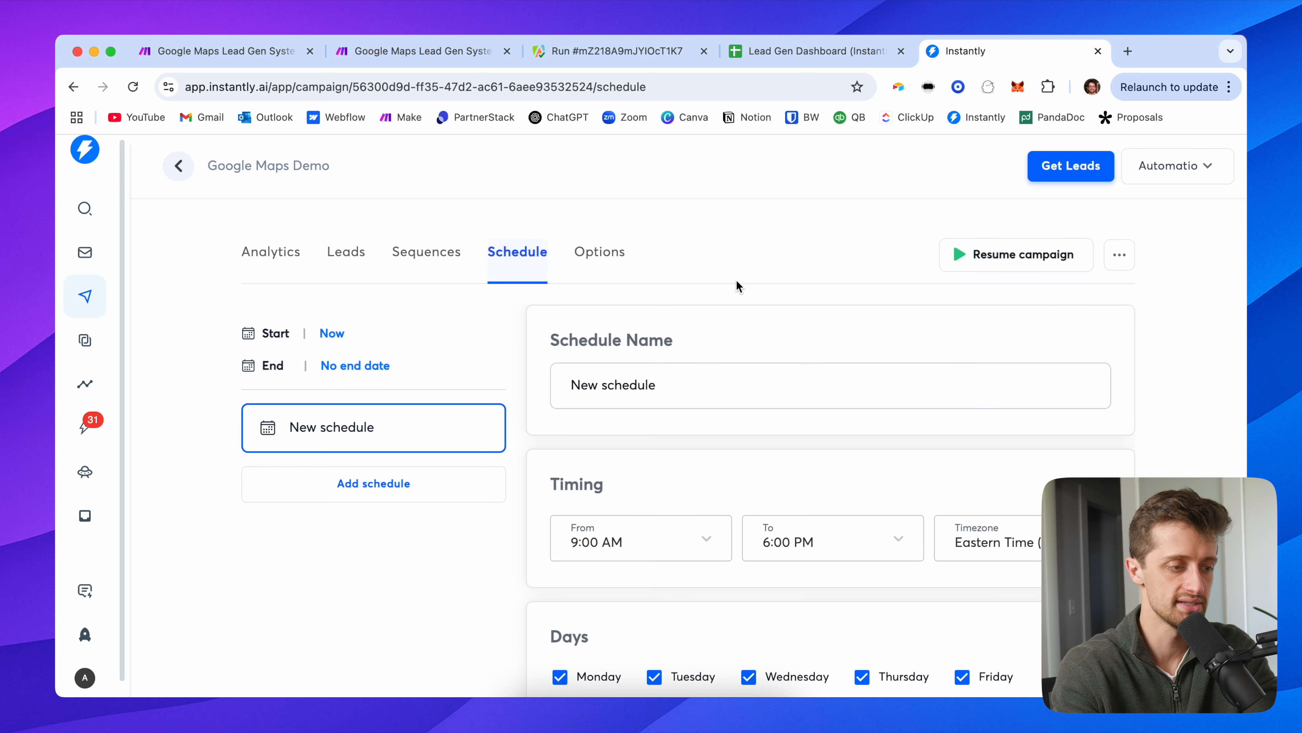
scroll(585, 488, down, 3)
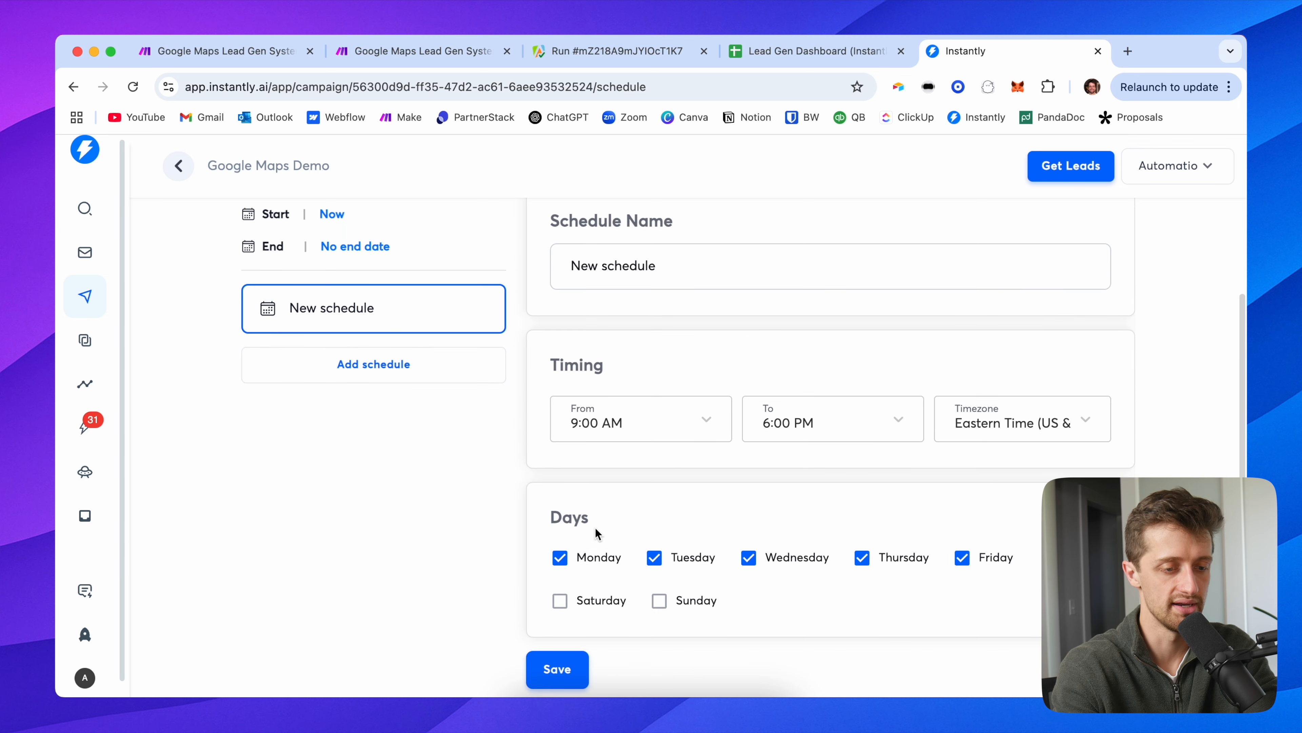
click(560, 600)
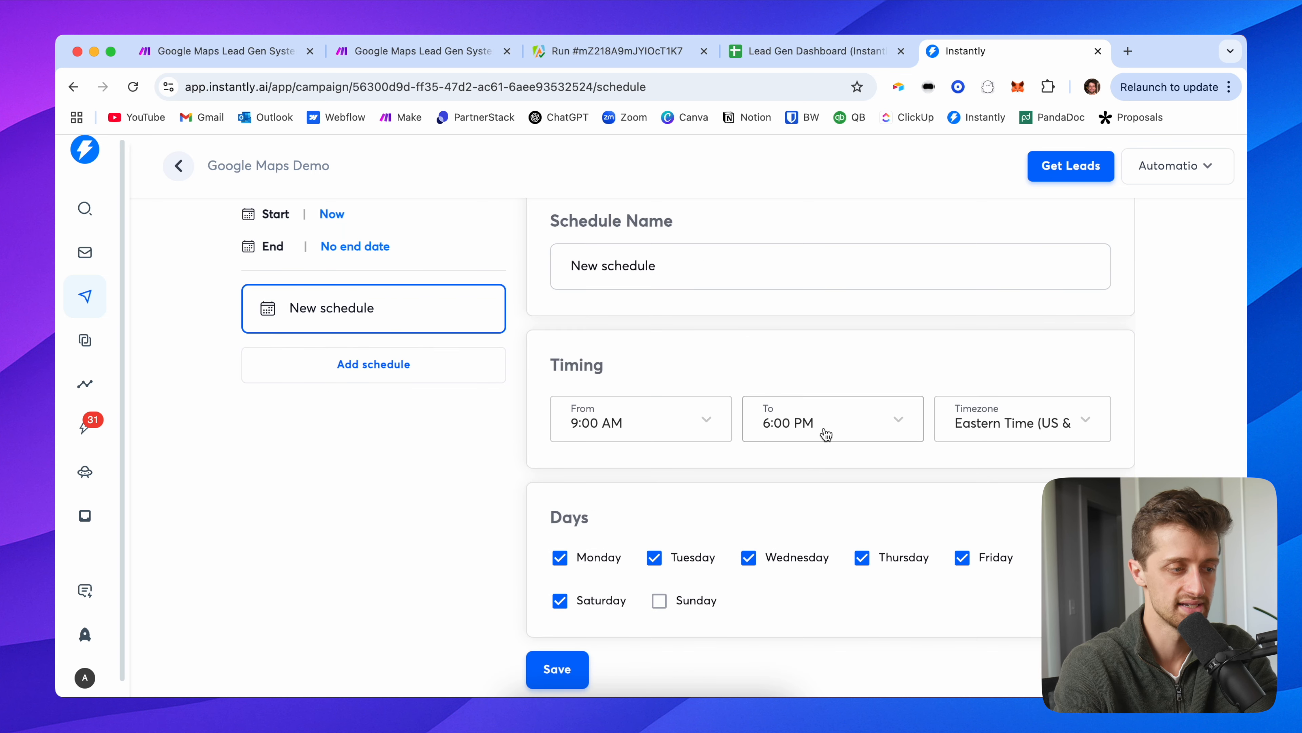
scroll(785, 320, up, 3)
scroll(978, 274, up, 2)
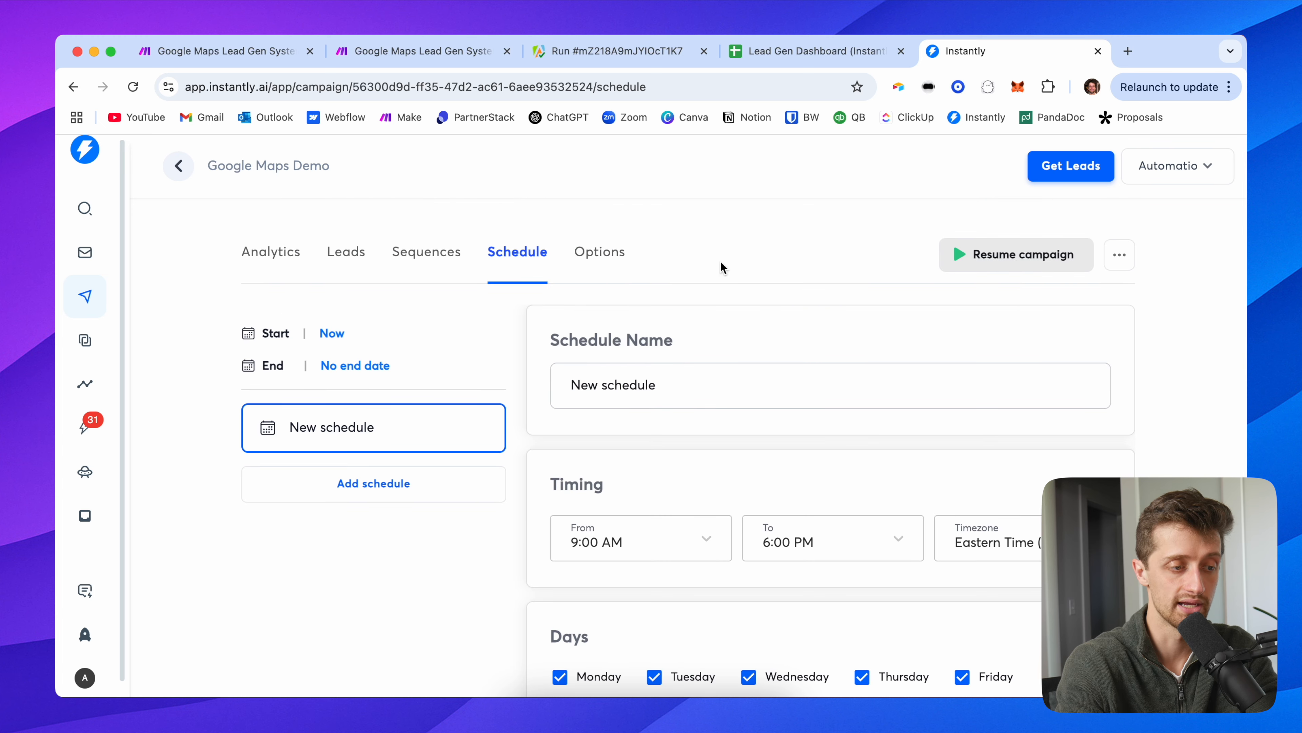
Step: Check the campaign's sending-account options without changing them
click(579, 252)
click(642, 342)
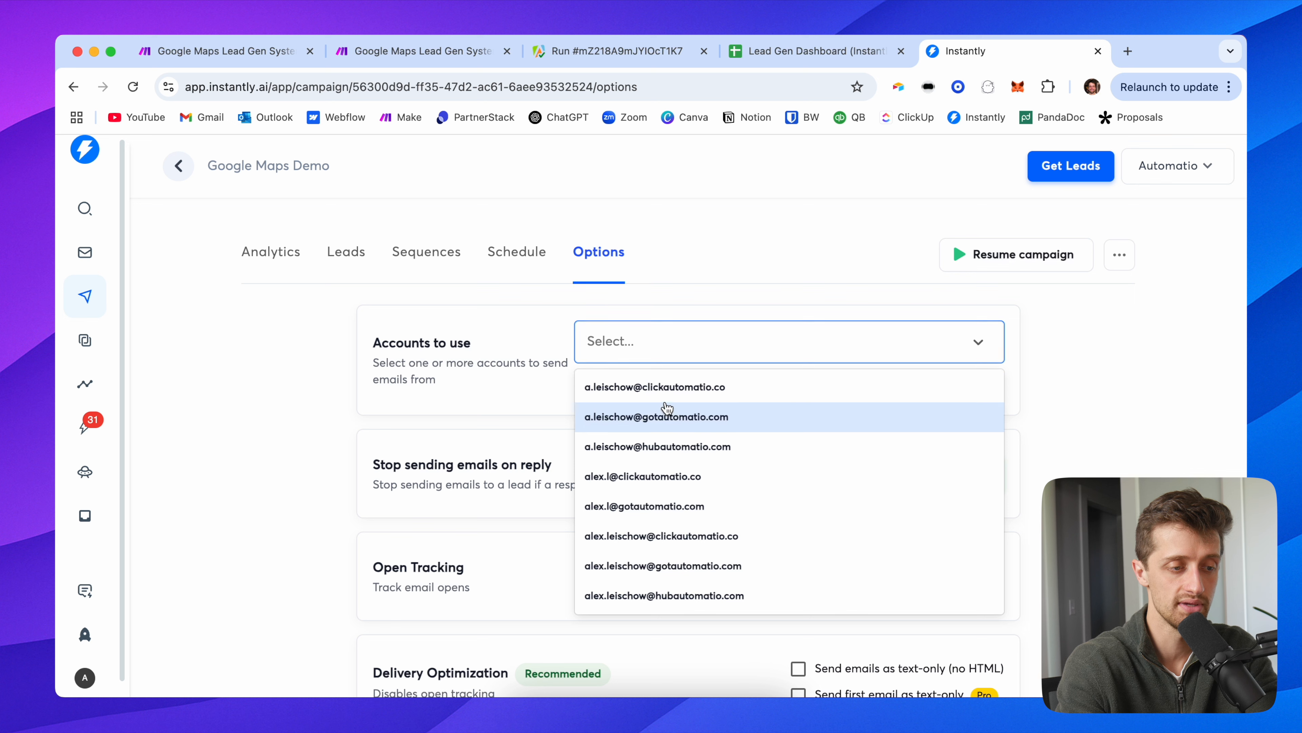
click(682, 294)
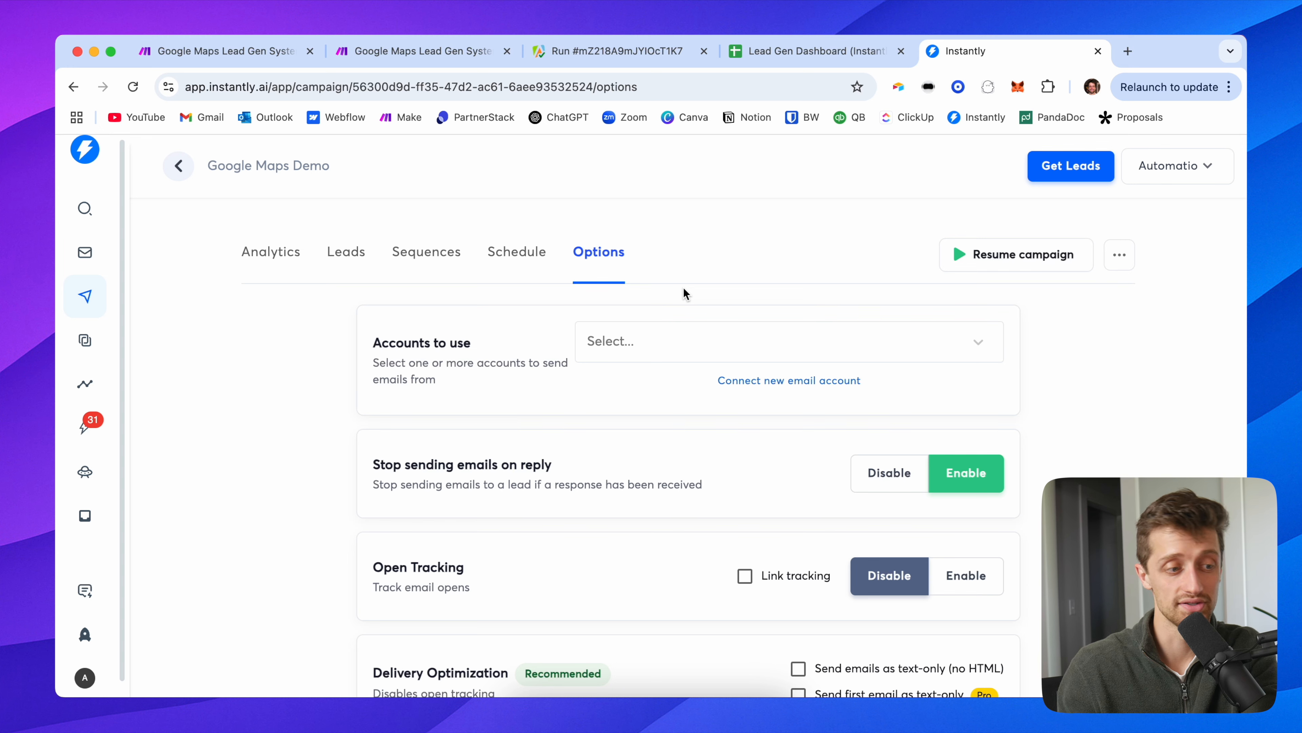
Step: Go back to the Google Maps Scraper actor in Apify
click(616, 57)
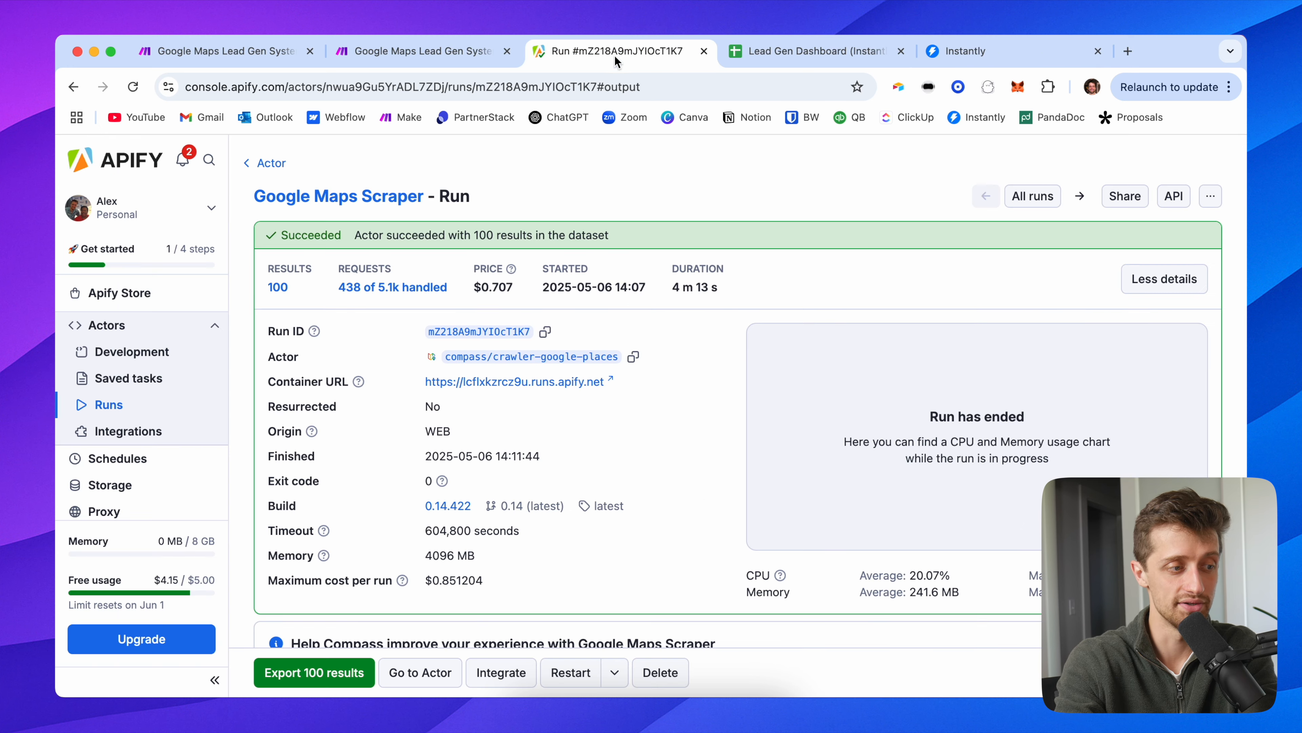
click(268, 164)
scroll(471, 473, down, 5)
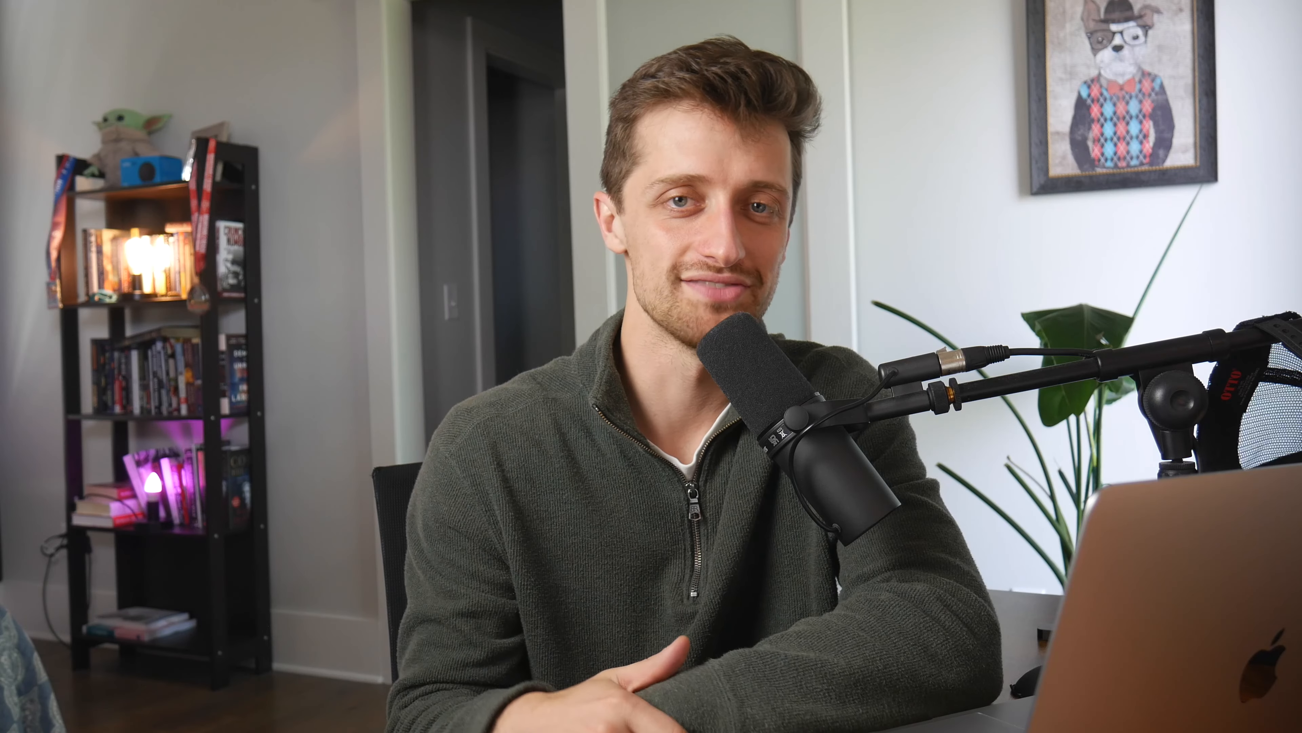